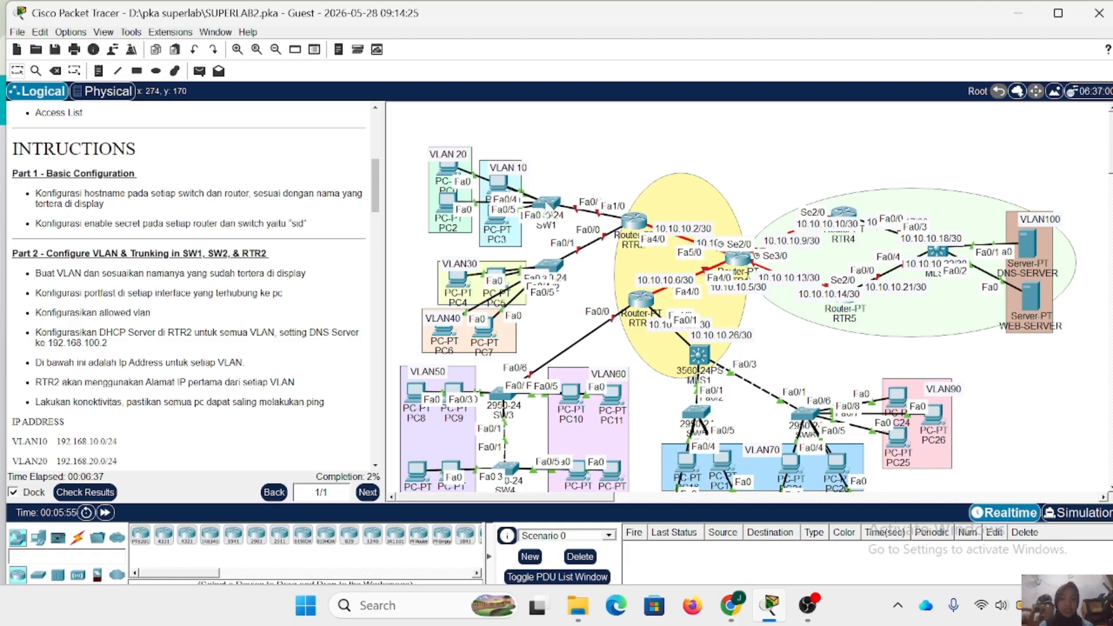
- Open the command line of switch SW1 and enter global configuration mode
left_click(548, 207)
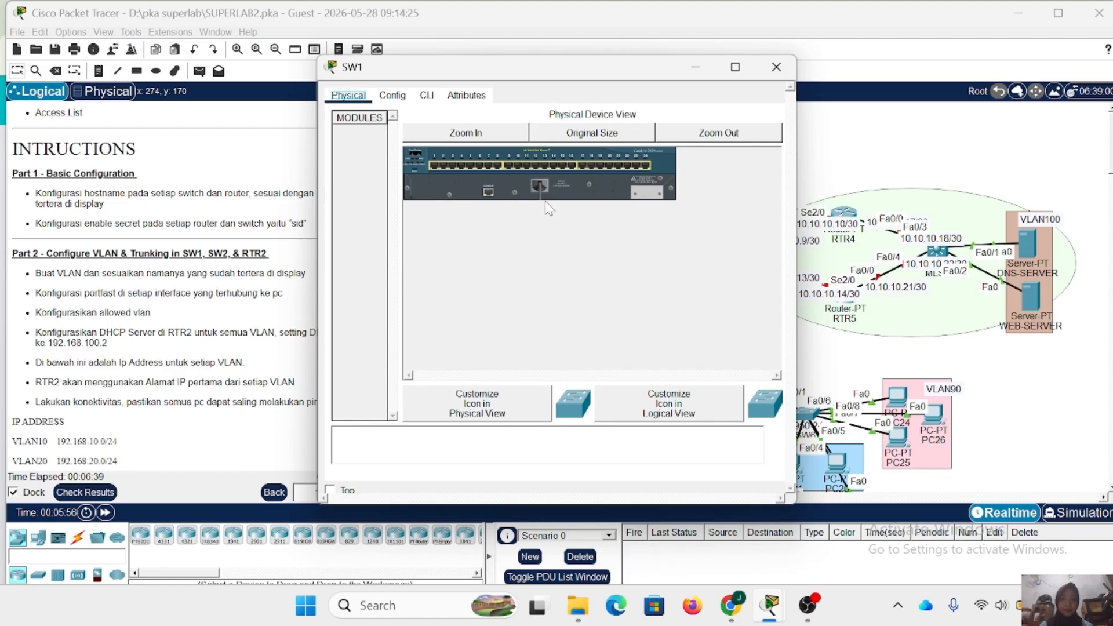
left_click(426, 96)
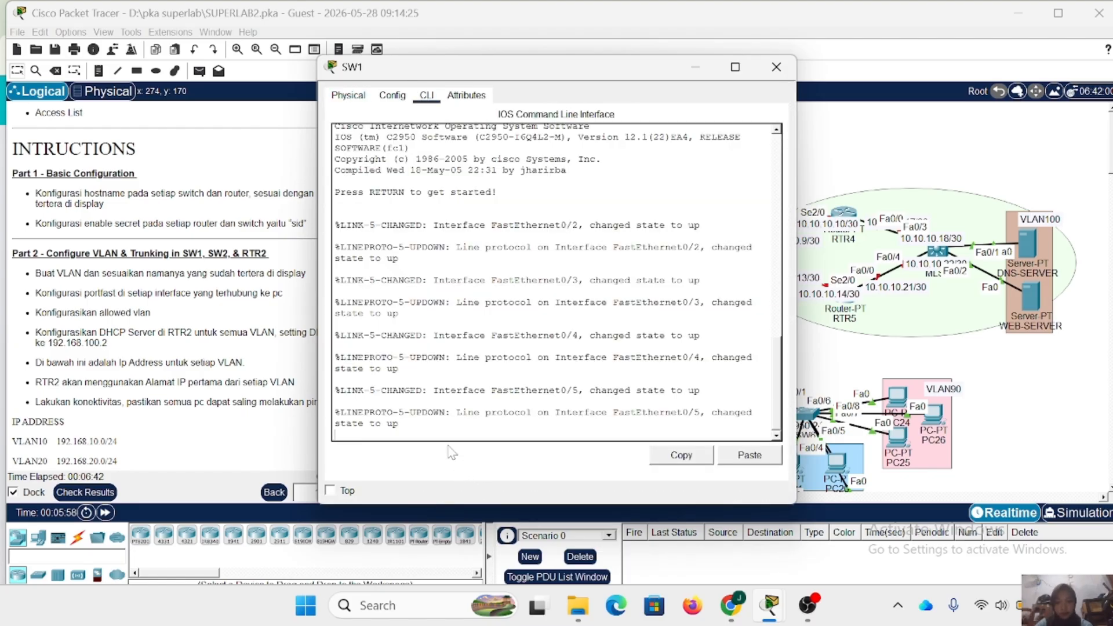
key("Return")
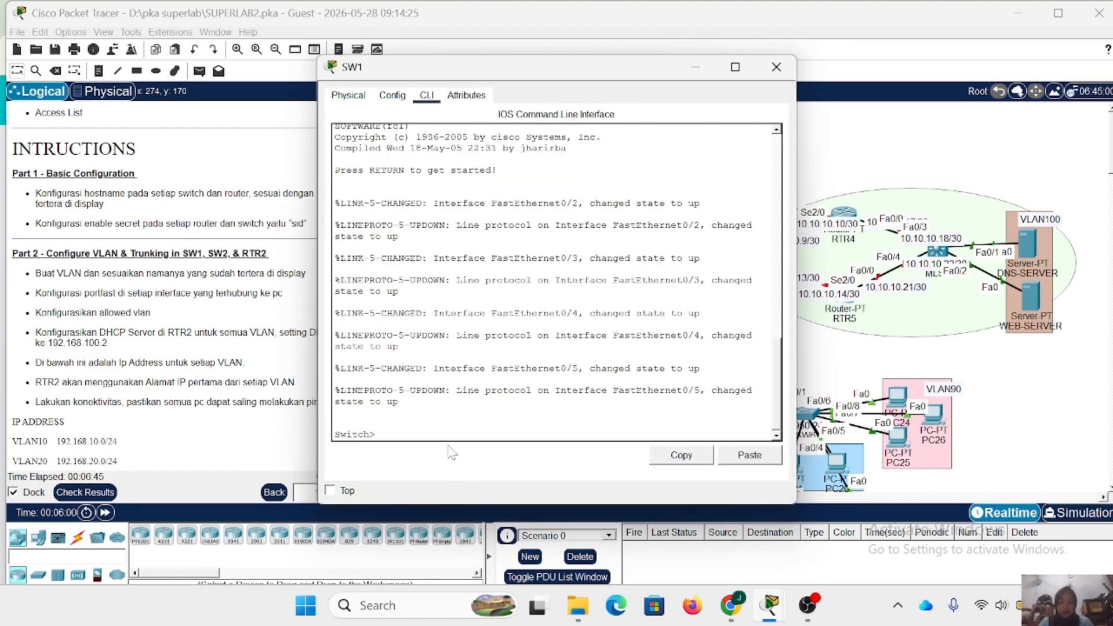
type("en")
key("Return")
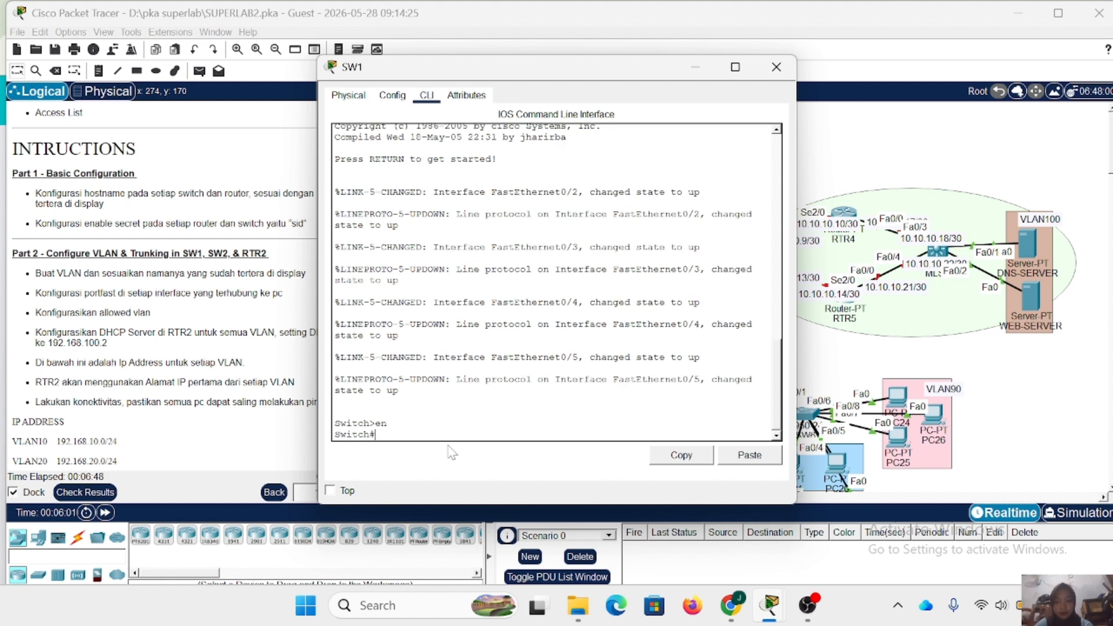
type("c9on t")
key("BackSpace")
key("BackSpace")
key("BackSpace")
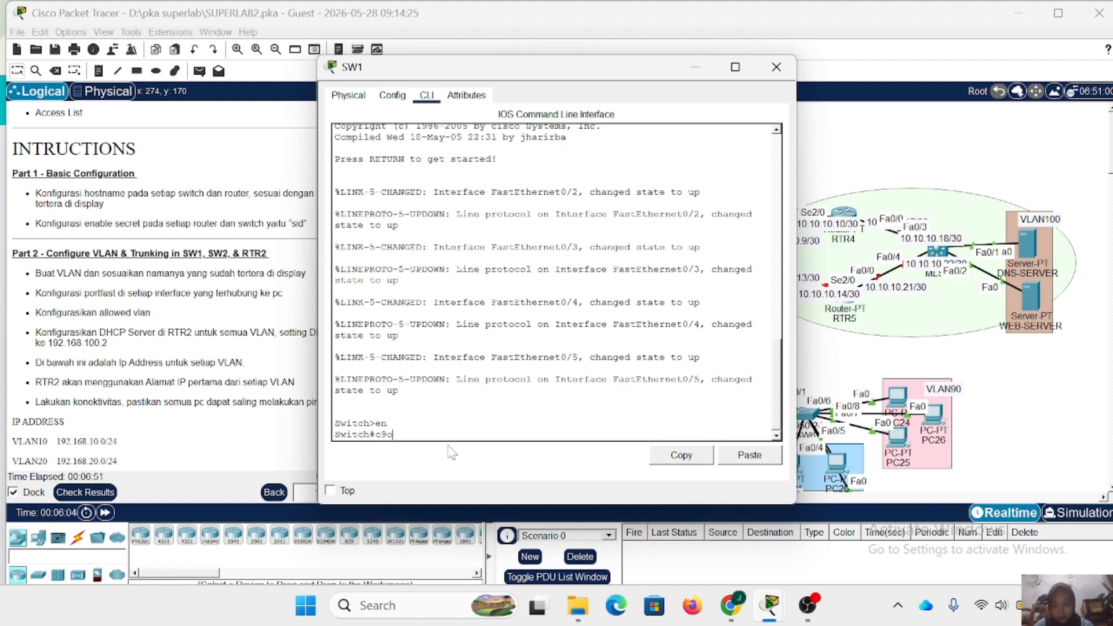
key("Return")
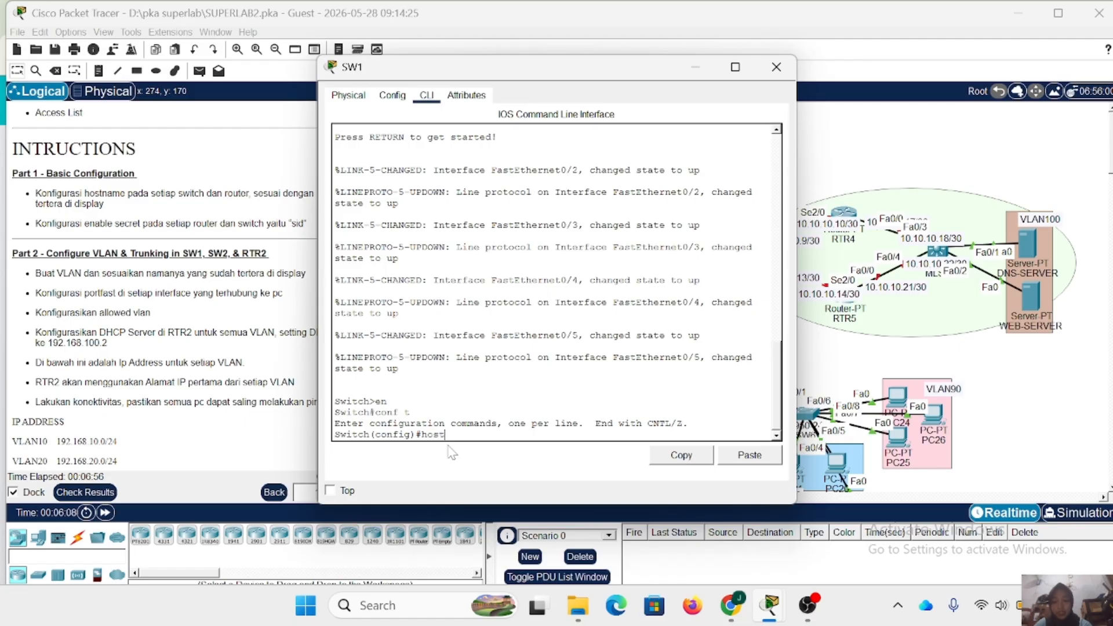
- Set the switch's hostname to SW1, configure its enable secret password, and close the device window
key("Return")
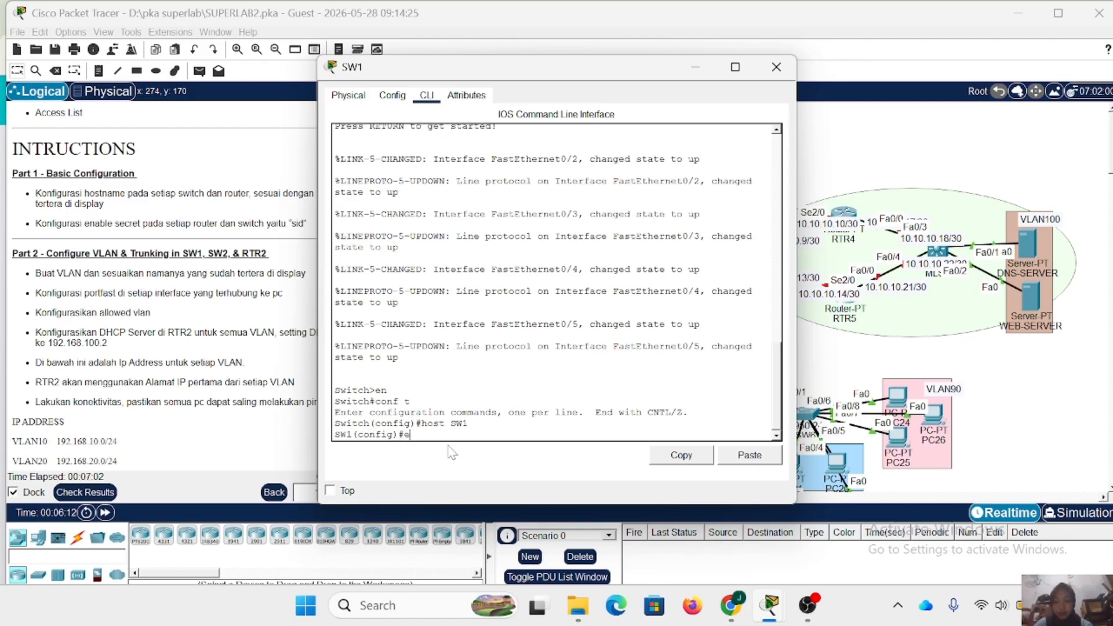
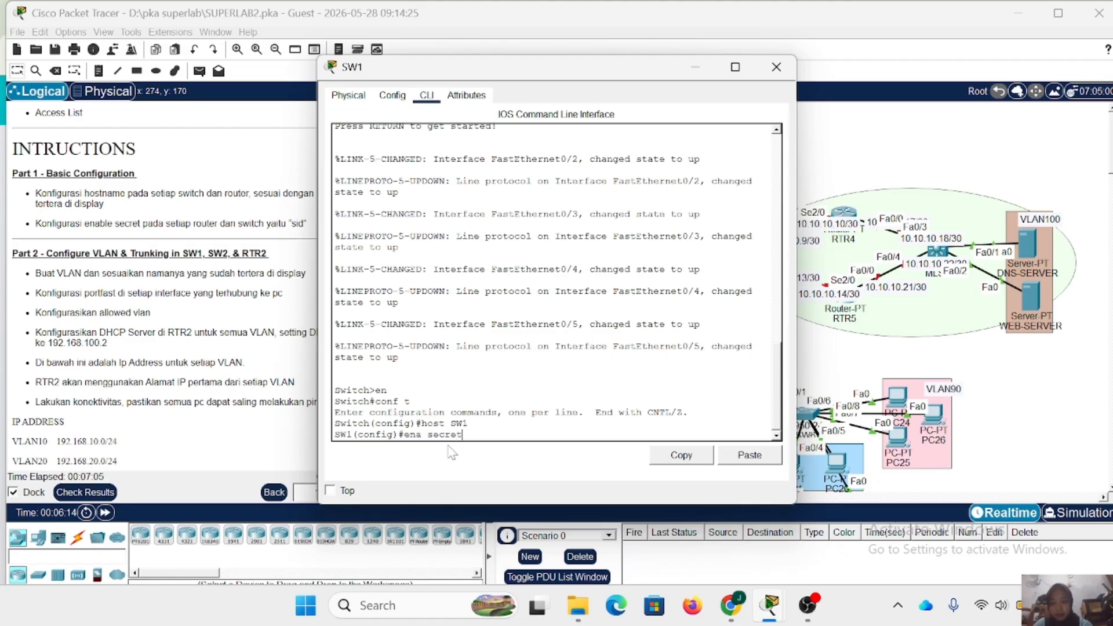
key("Return")
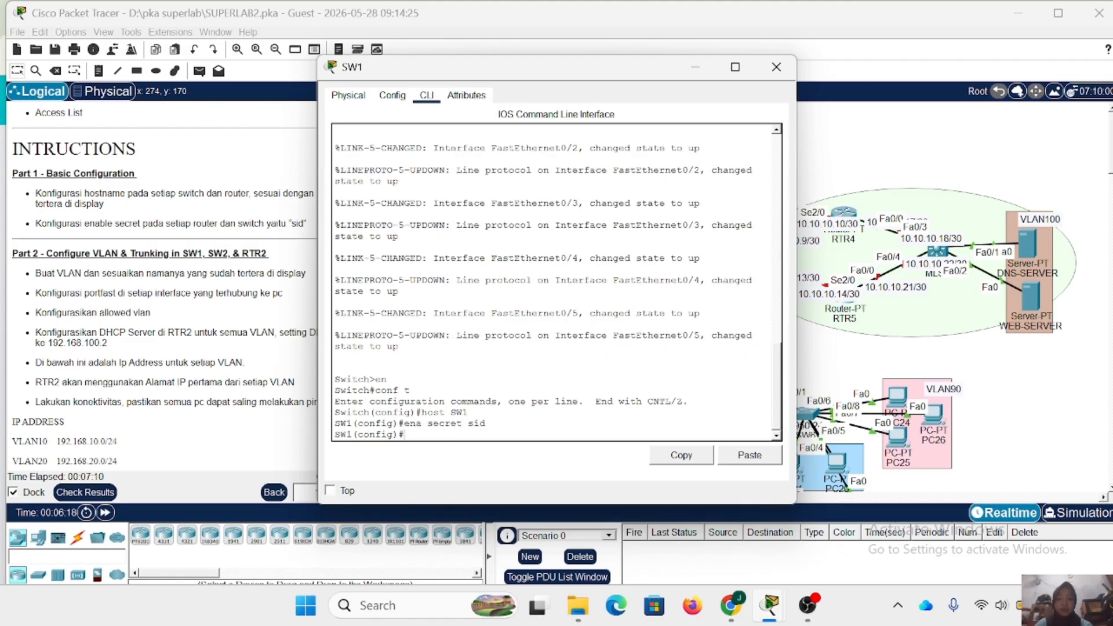
left_click_drag(486, 424, 411, 413)
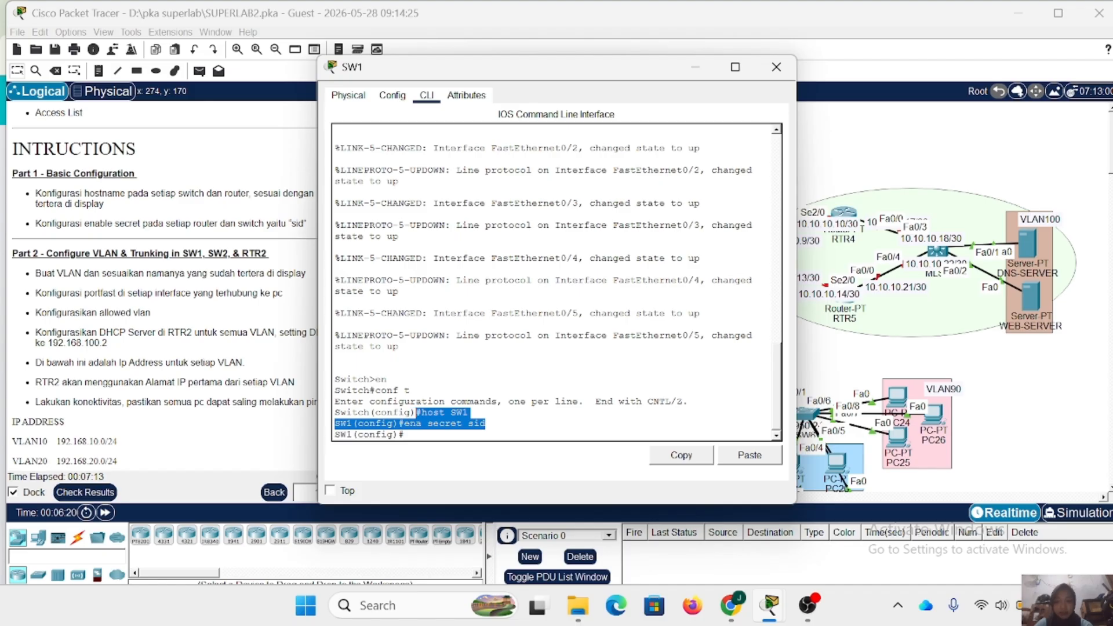
left_click(486, 424)
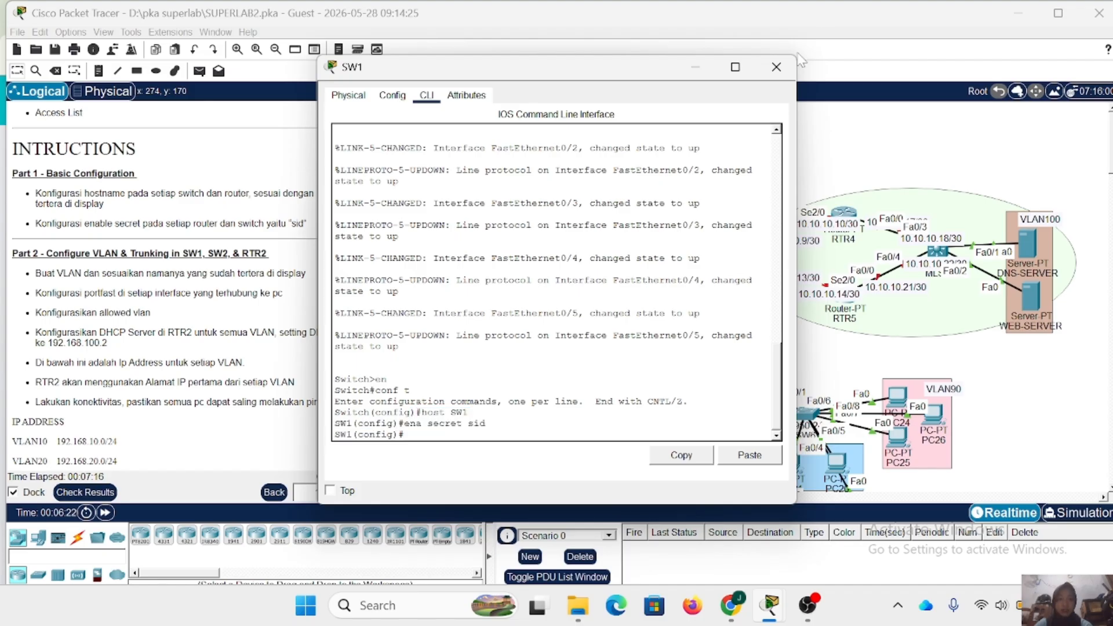
left_click(776, 66)
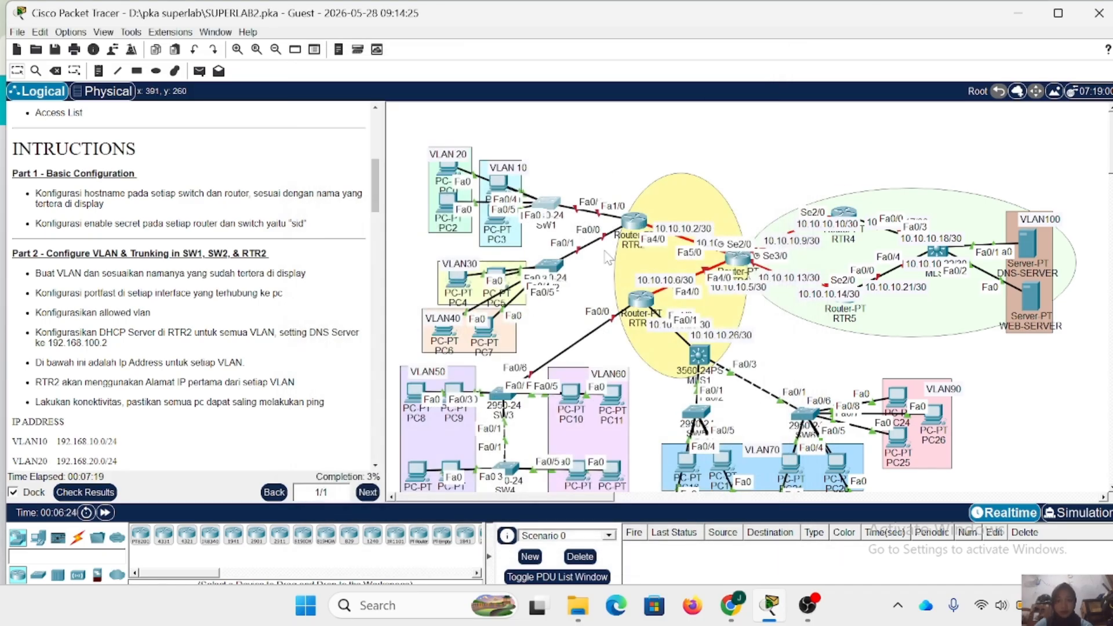
- Open the command line of router RTR2 and enter global configuration mode
left_click(630, 218)
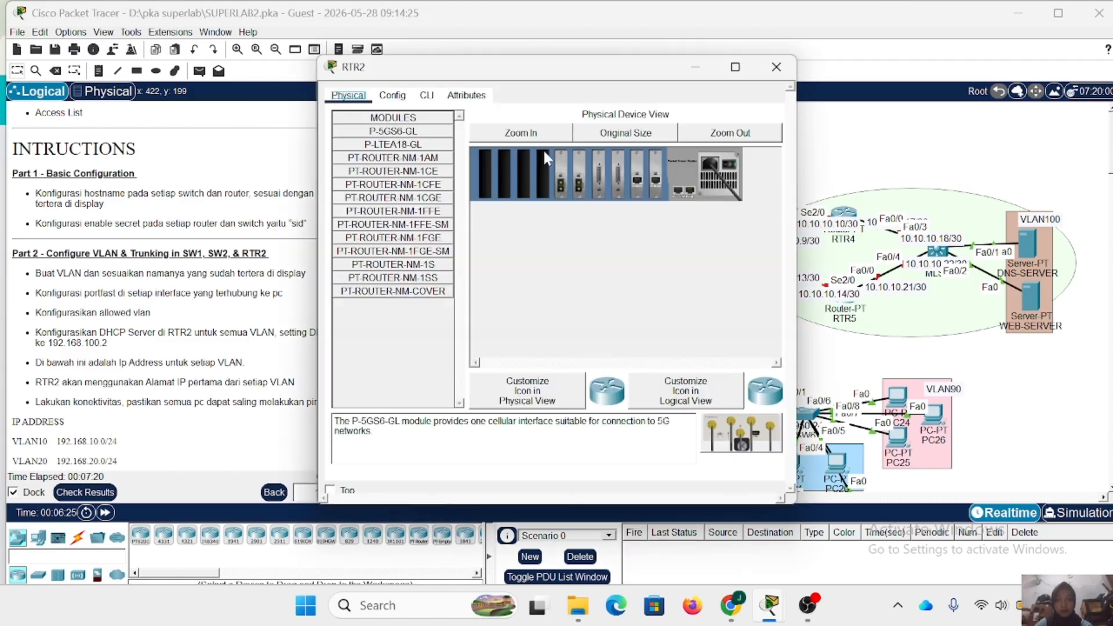
left_click(426, 95)
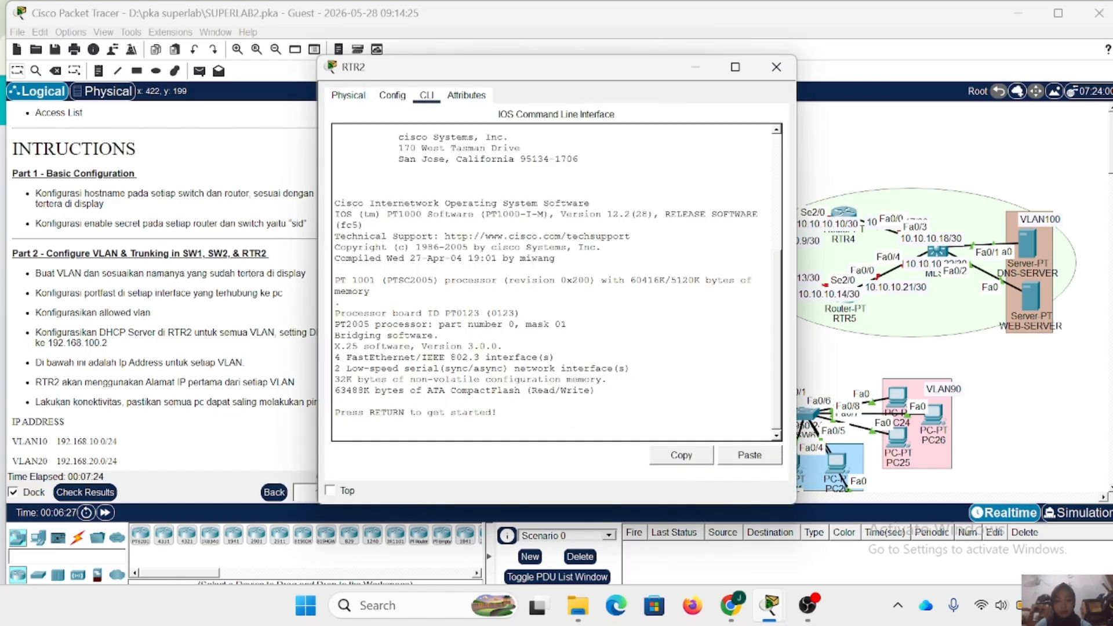
key("Return")
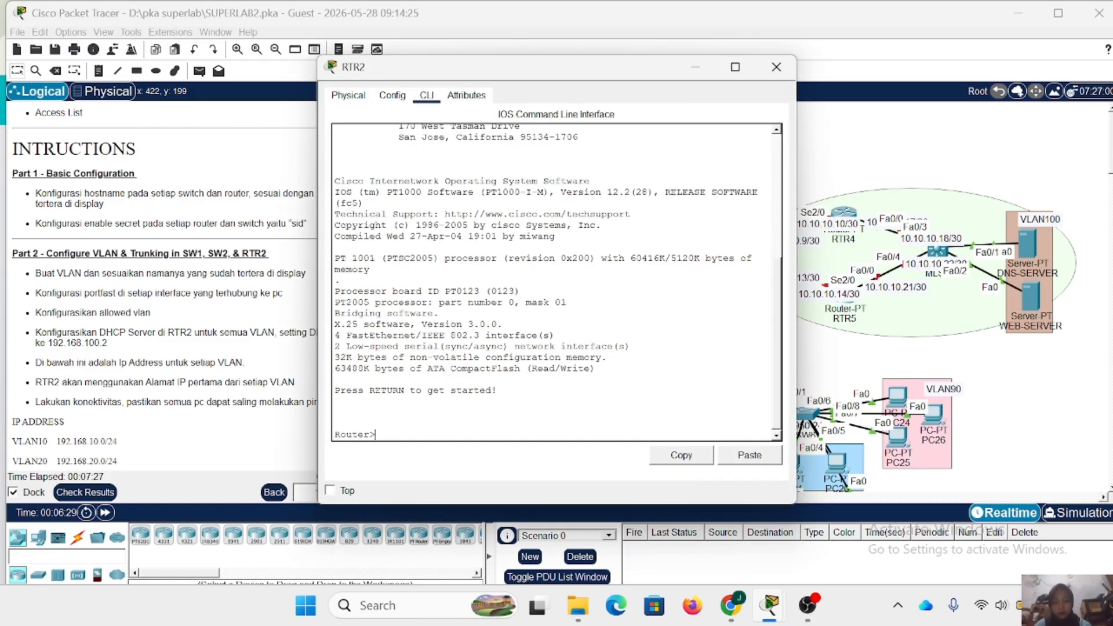
type("en")
key("Return")
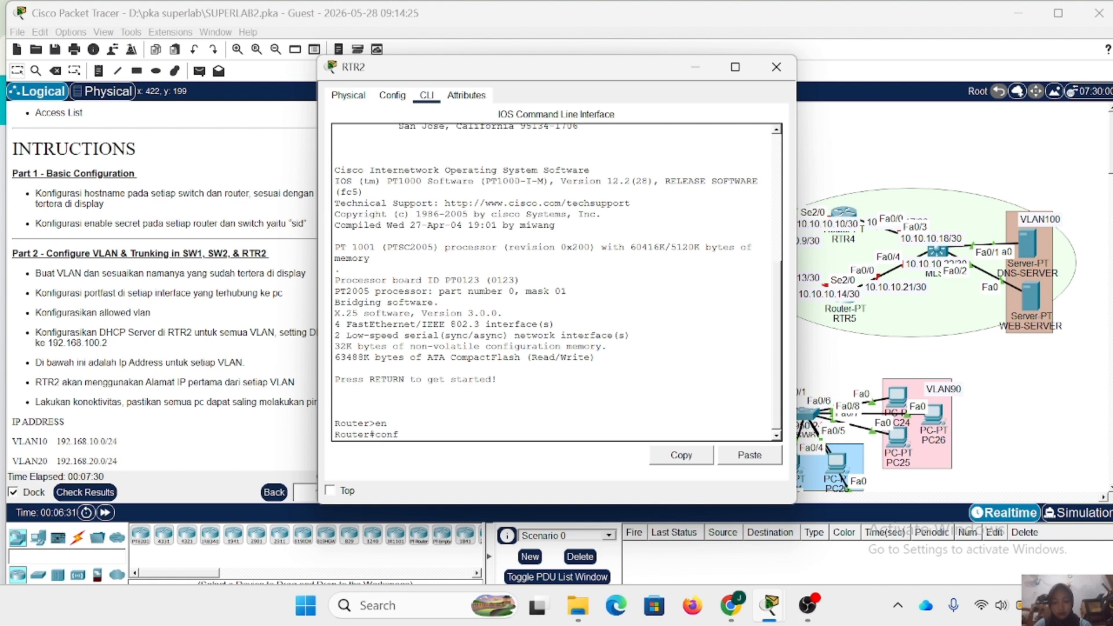
type("conf t")
key("Return")
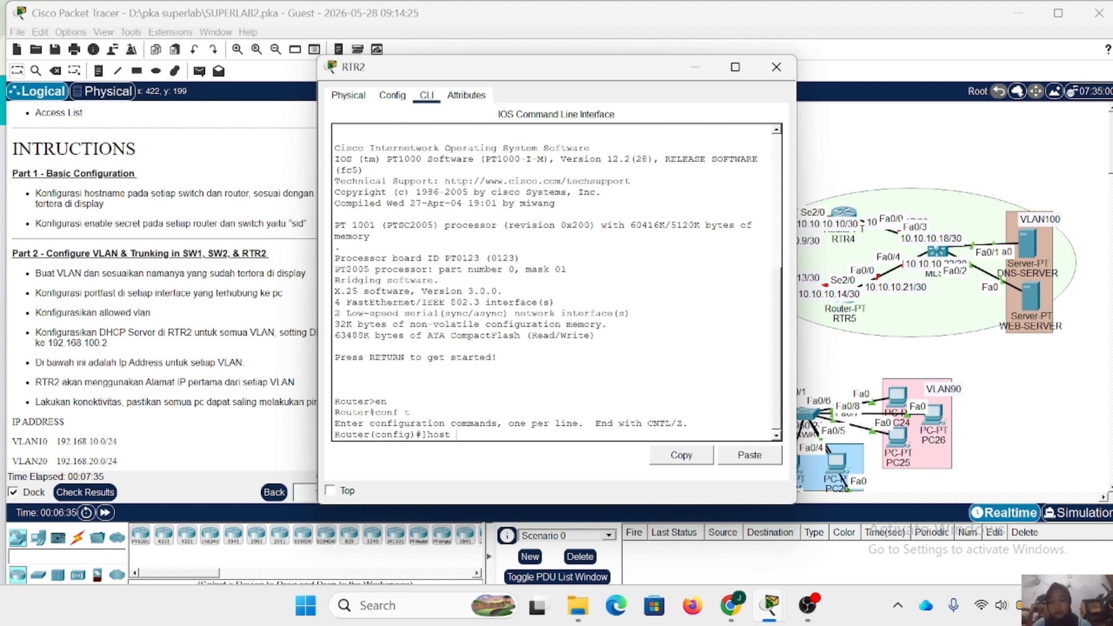
- Set the router's hostname to RTR2 and configure its enable secret password
key("Return")
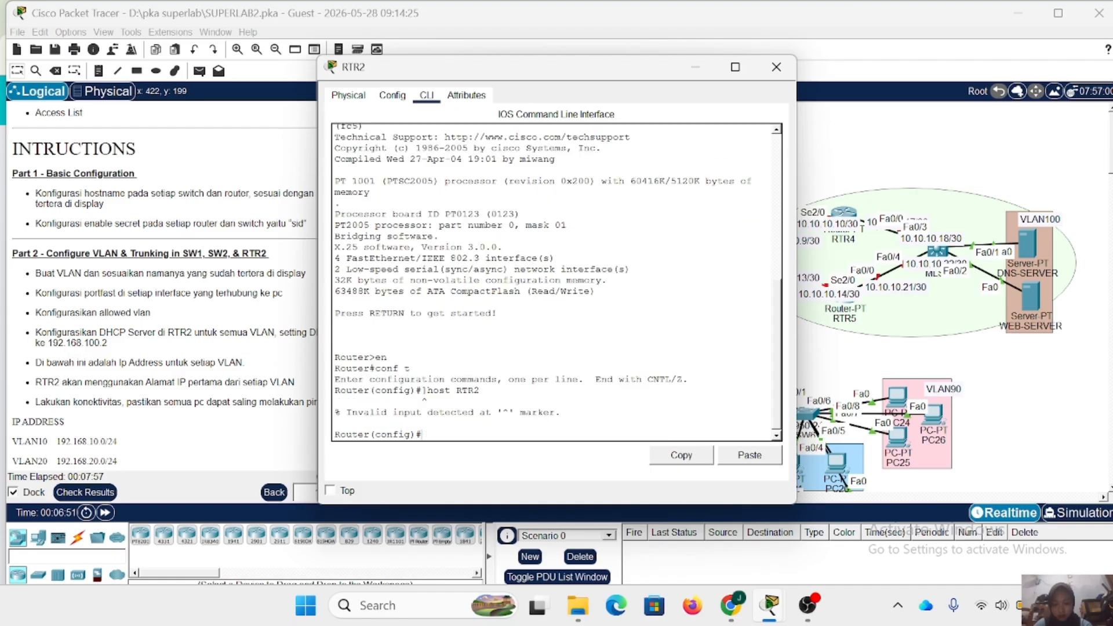
type("host RTR2")
key("Return")
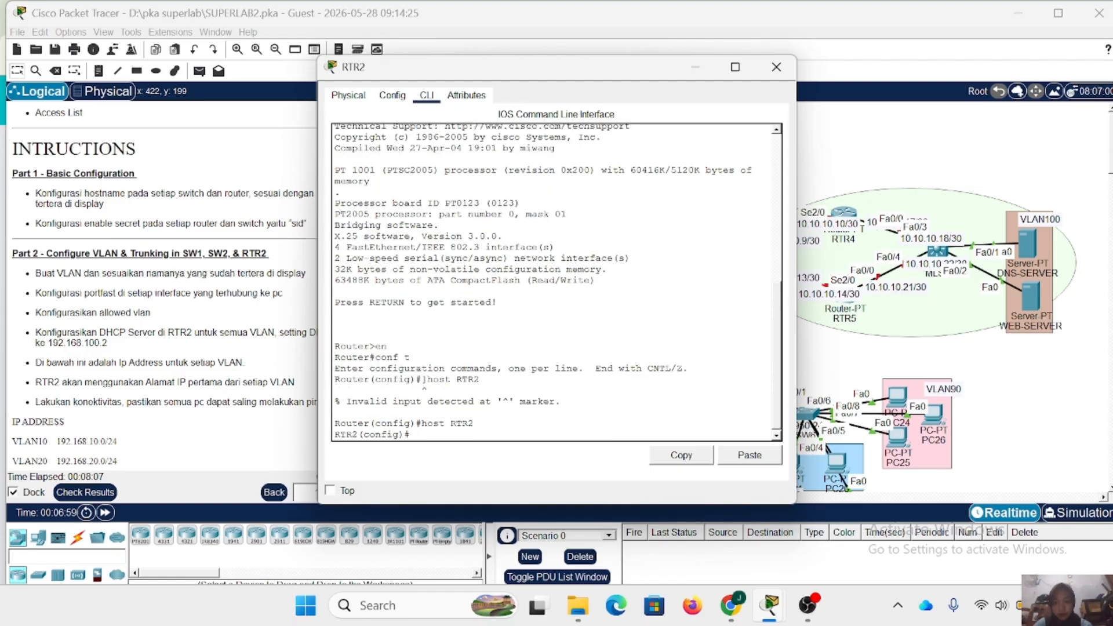
type("ena secret d")
key("Return")
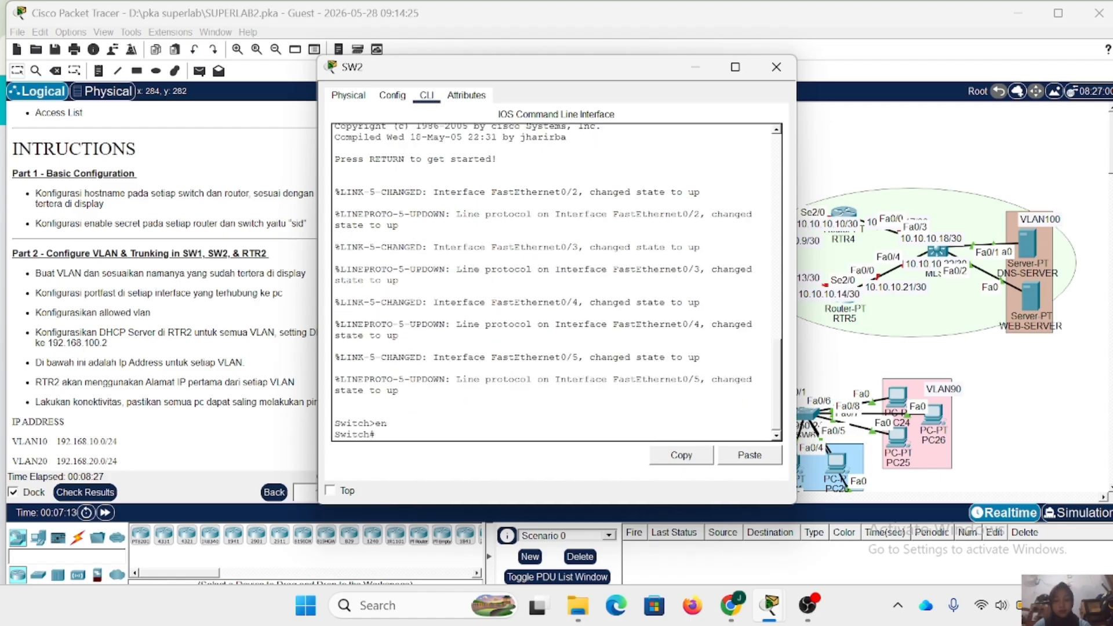
- In SW2's global configuration mode, set the hostname to SW2 and configure the enable secret password
key("Return")
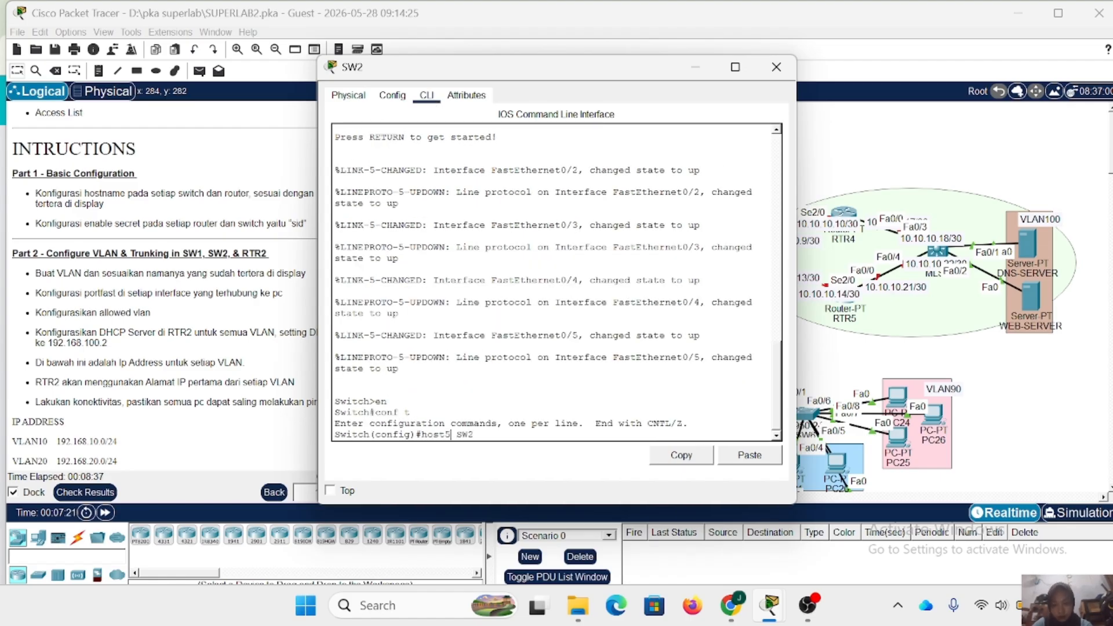
key("BackSpace")
key("Return")
key("Return")
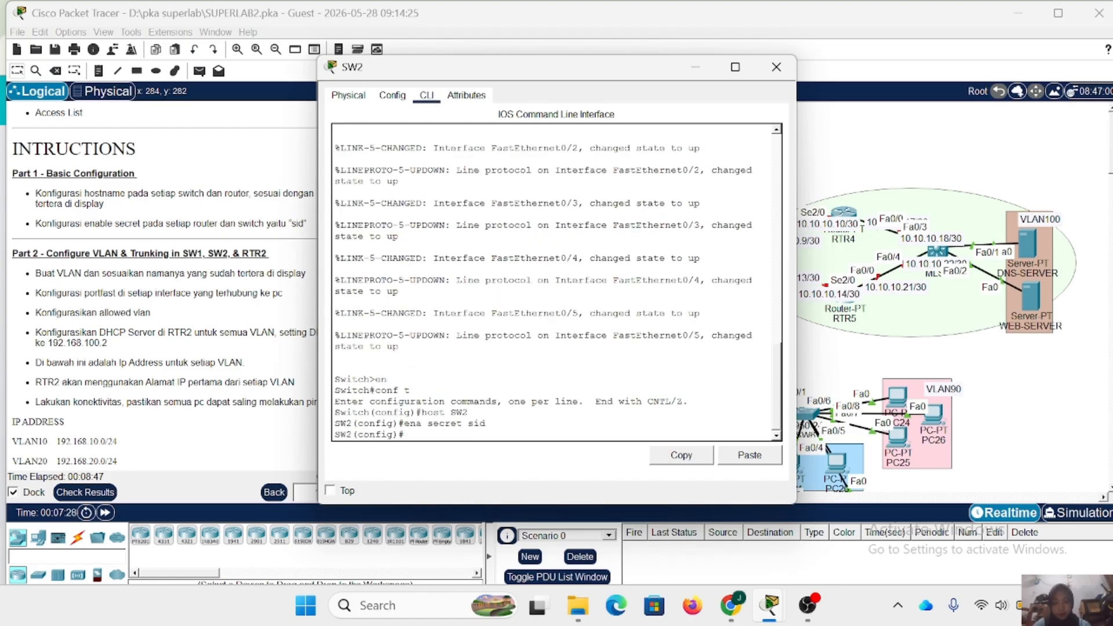
left_click(776, 67)
- Open the command line of switch SW3 and enter global configuration mode
left_click(504, 400)
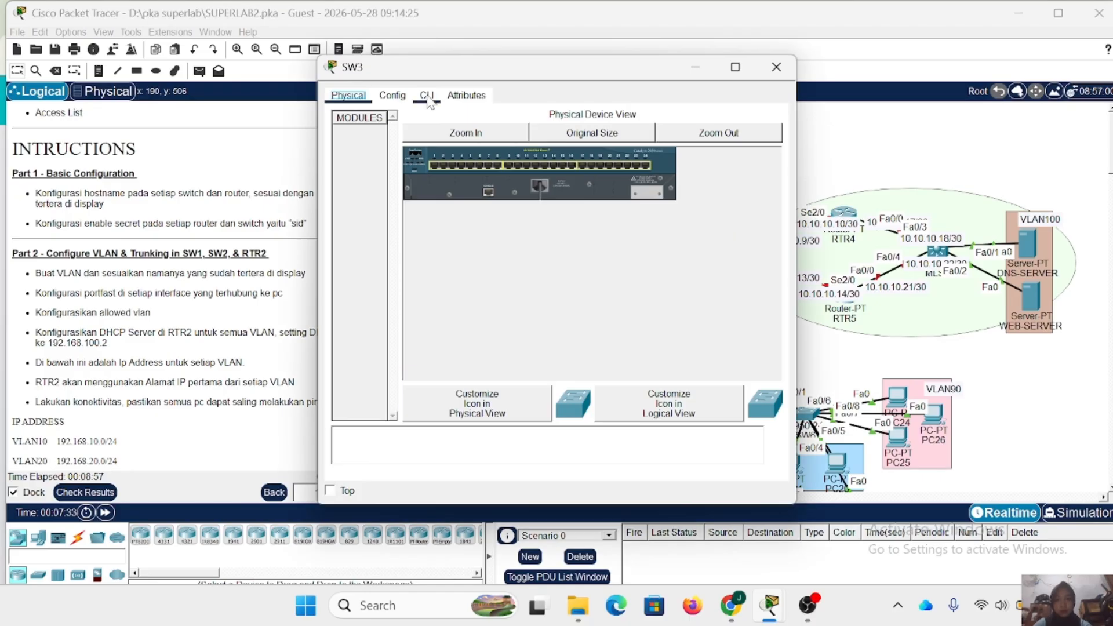
left_click(427, 94)
type("en")
key("Return")
type("conf t")
- Set the switch's hostname to SW3 and configure its enable secret password
key("Return")
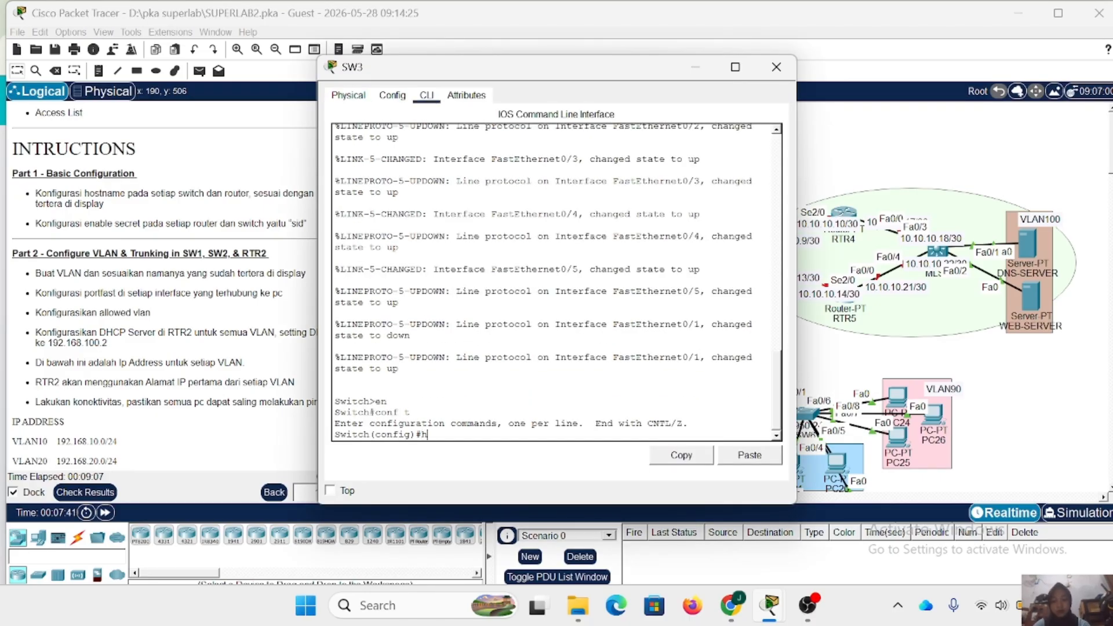
type("host SW3")
key("Return")
type("eb")
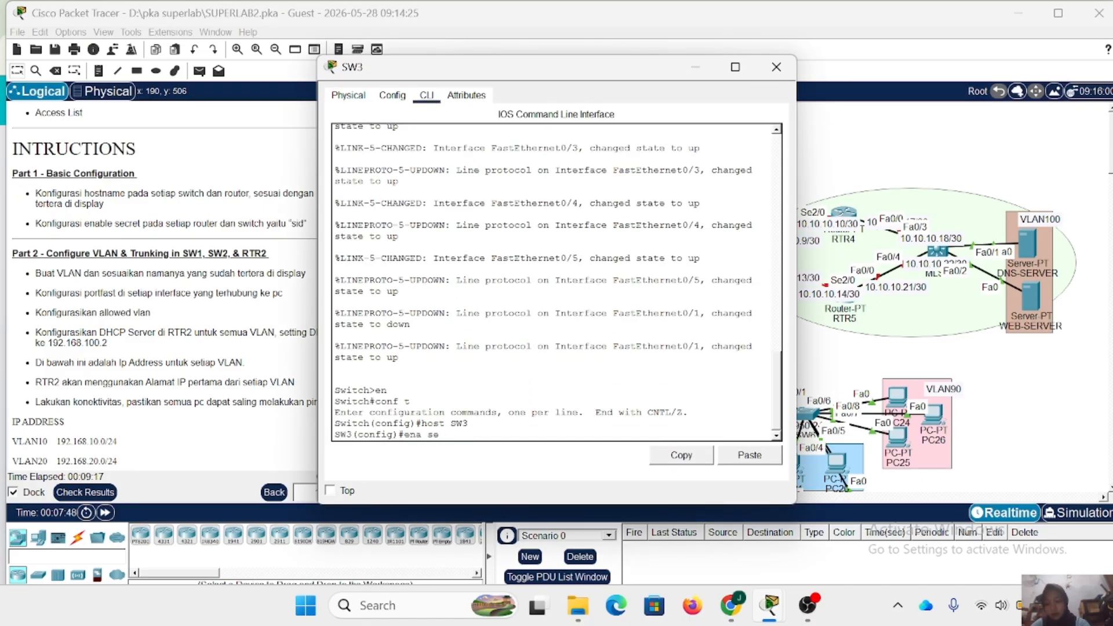
- Open the command line of switch SW4 and enter global configuration mode
key("Return")
left_click(776, 67)
left_click(506, 482)
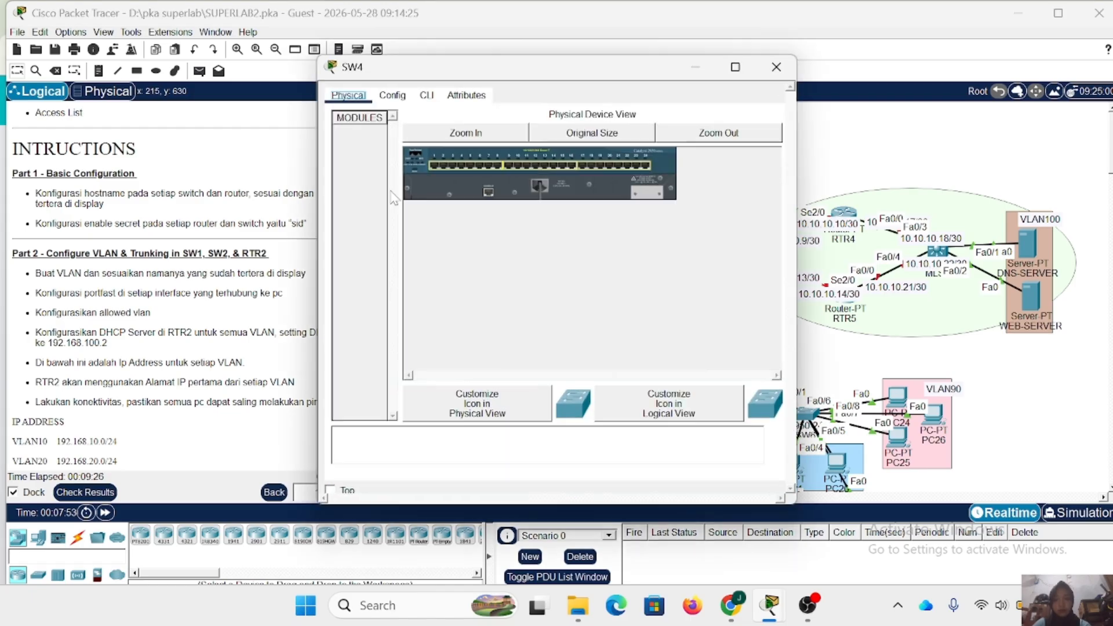
left_click(426, 95)
type("en")
- Set the switch's hostname to SW4 and configure its enable secret password
key("Return")
type("conf t")
key("Return")
type("host SW4")
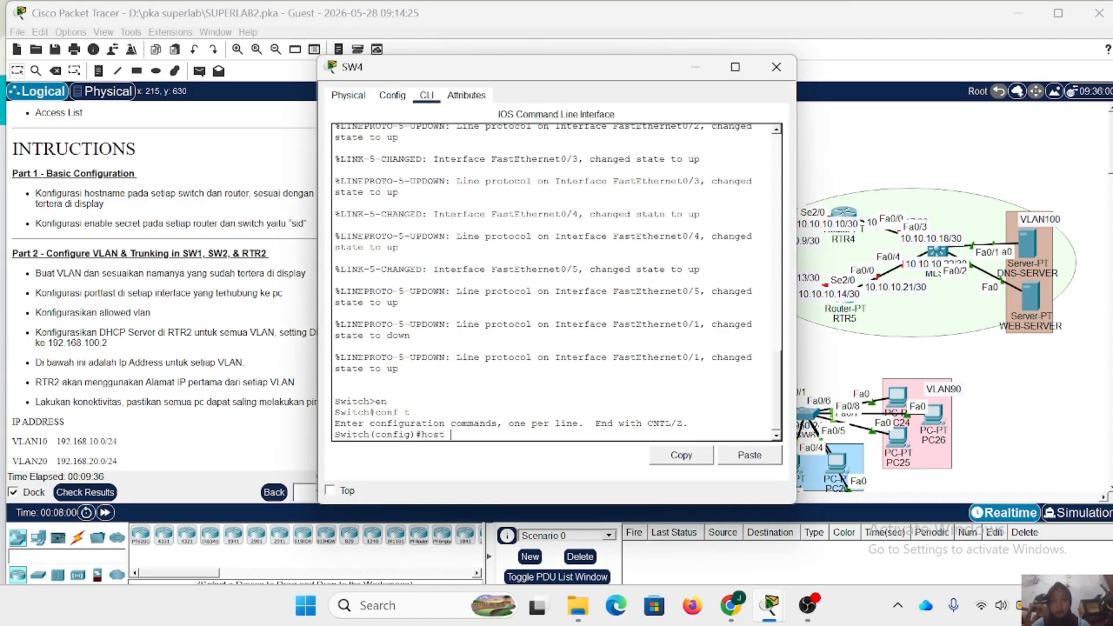
key("Return")
type("ena secret sid")
- Open the command line of router RTR3 and enter global configuration mode
key("Return")
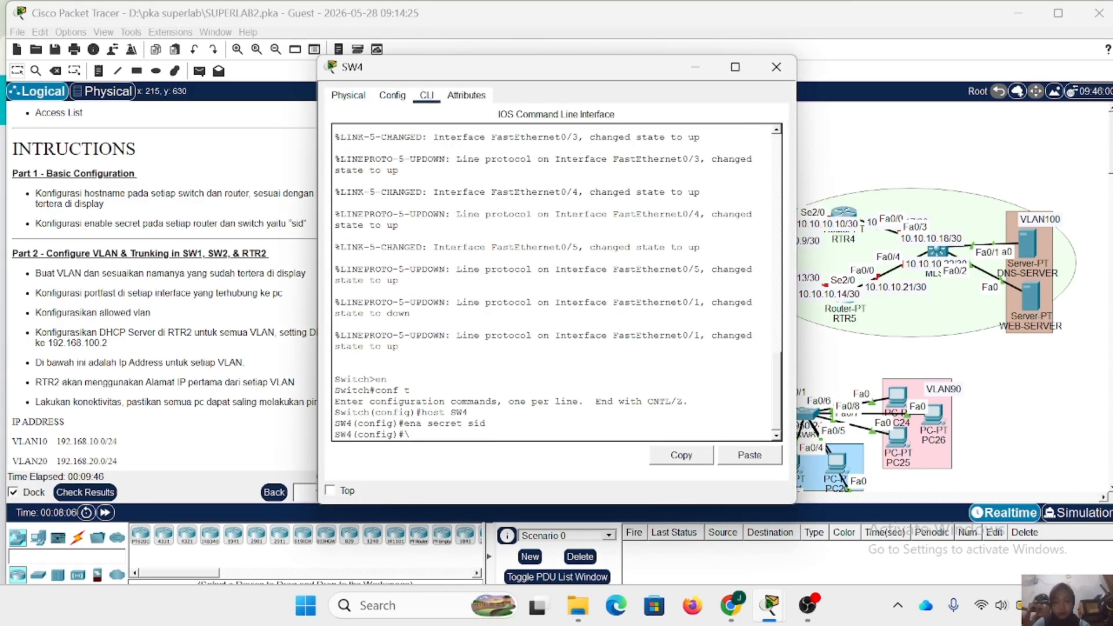
left_click(776, 67)
left_click(640, 300)
left_click(427, 95)
type("en")
key("Return")
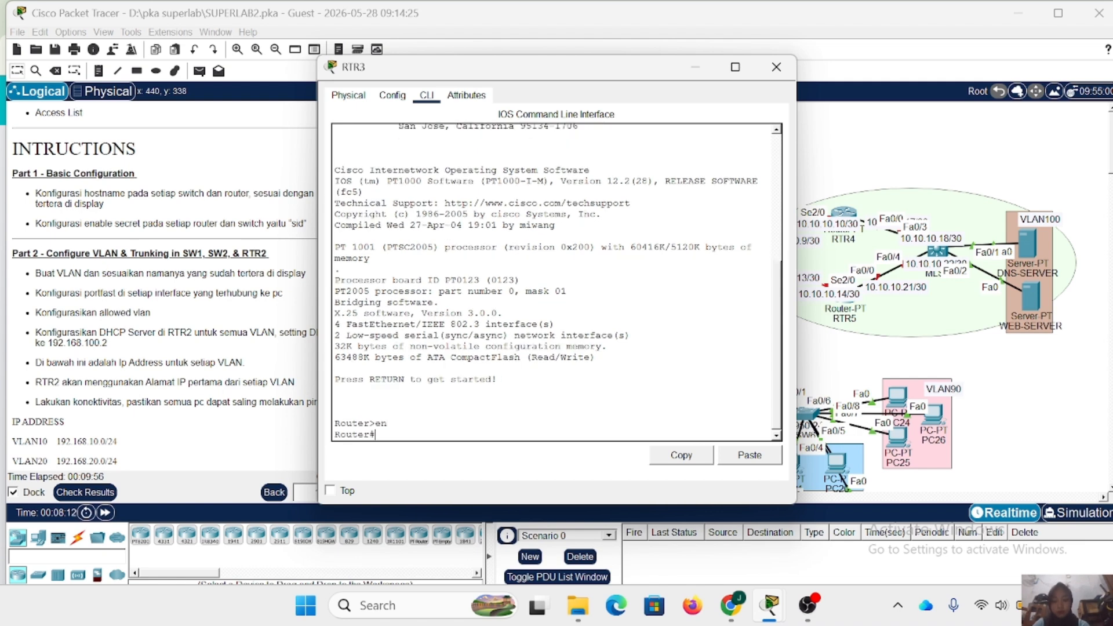
type("conf t")
- Set the router's hostname to RTR3 and configure its enable secret password
key("Return")
type("host RTR3")
key("Return")
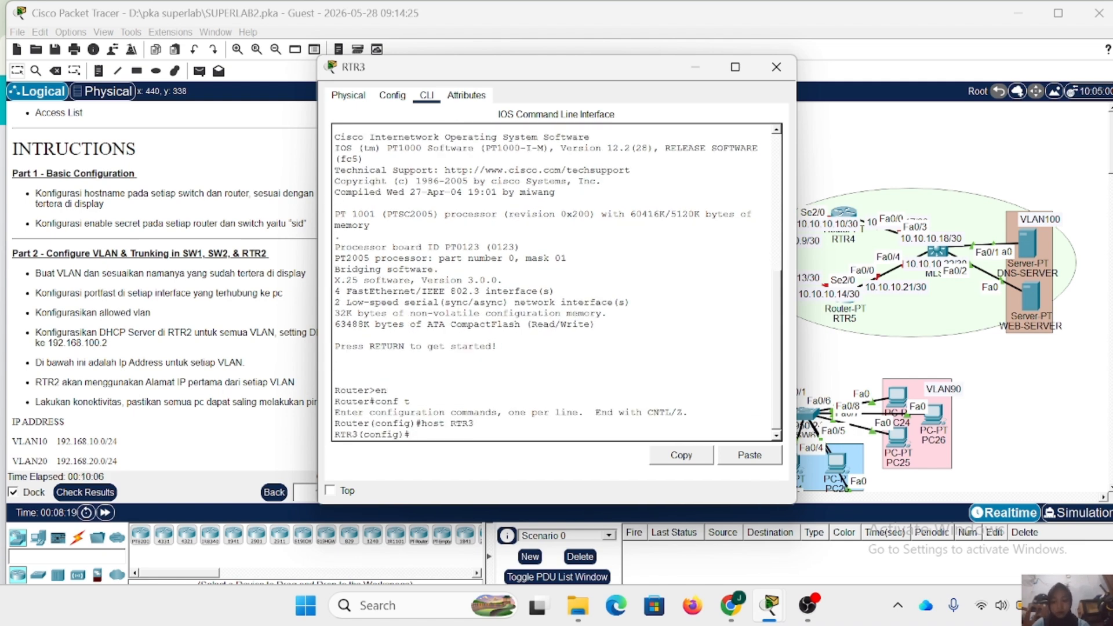
type("ena secret sid")
- Open the command line of router RTR1 and enter global configuration mode
key("Return")
left_click(776, 67)
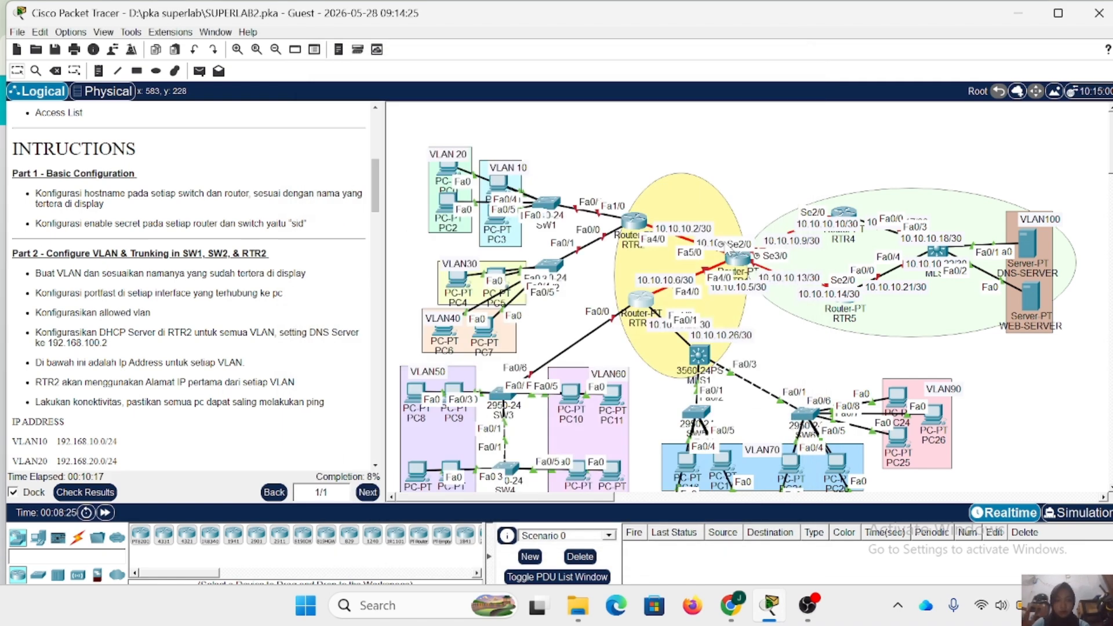
left_click(742, 261)
type("en")
key("Return")
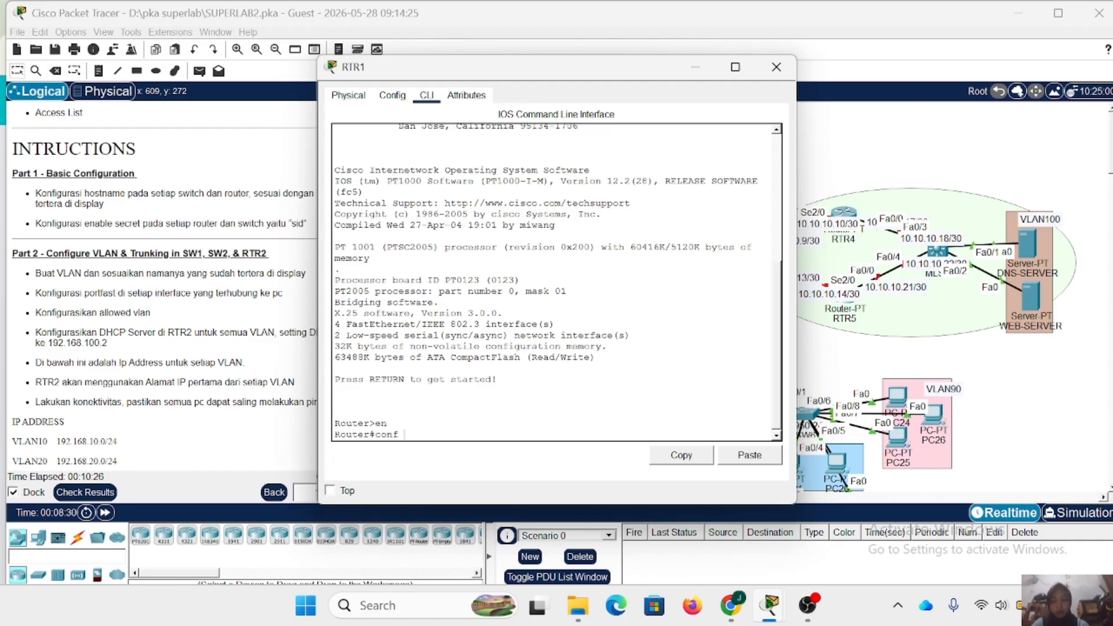
type("conf t")
key("Return")
- Set the router's hostname to RTR1 and configure its enable secret password
type("host TRT1")
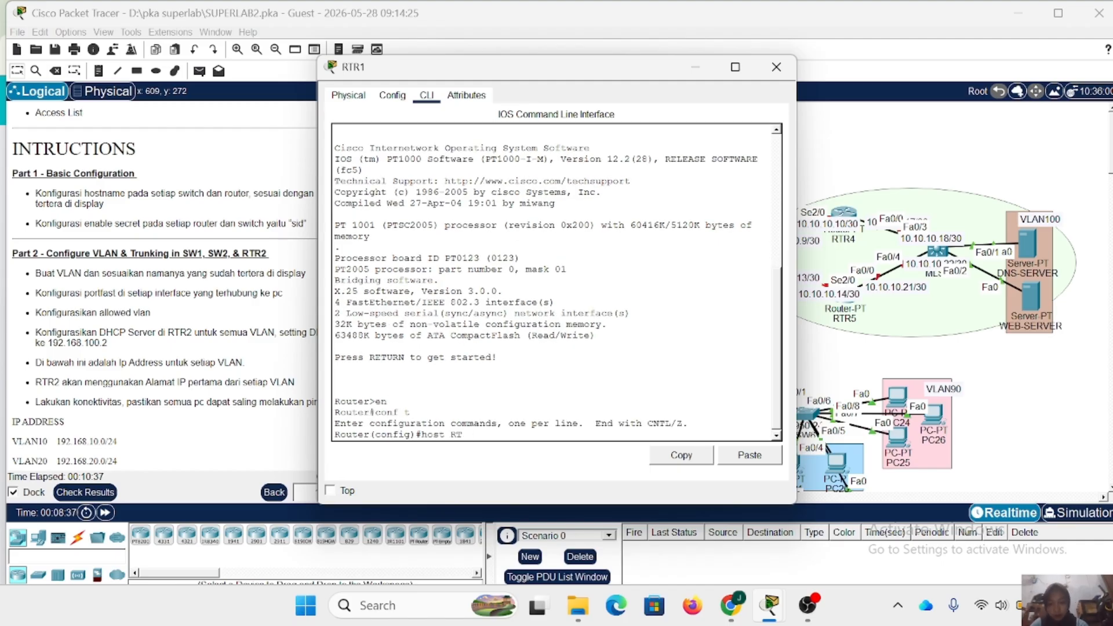
type("R1")
key("Return")
type("ena secret sid")
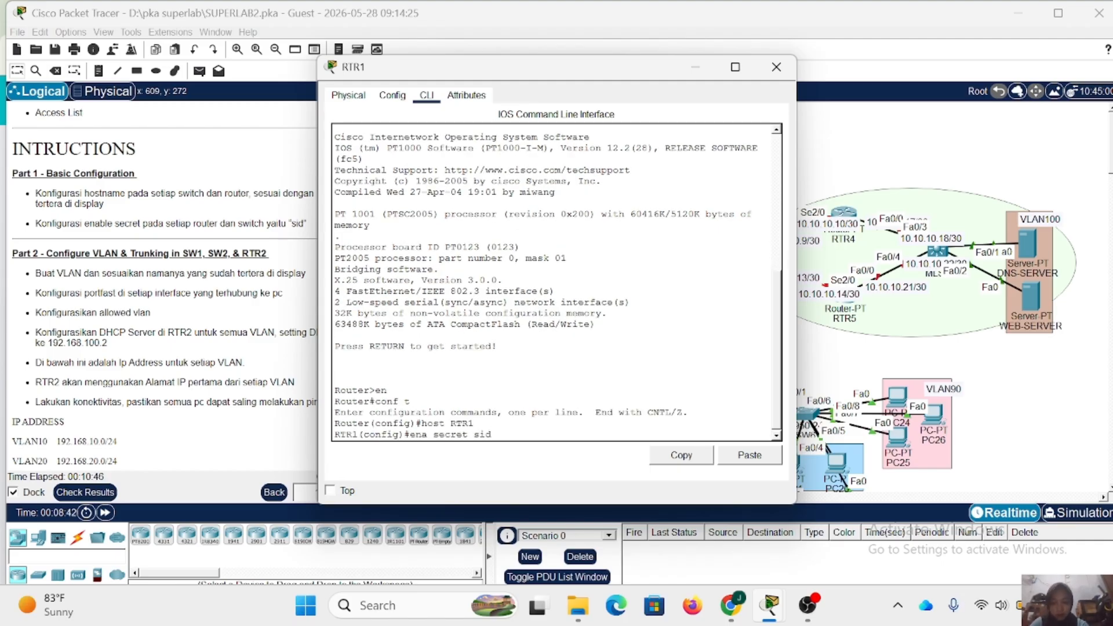
key("Return")
left_click(779, 67)
- Open the command line of multilayer switch MLS1 and enter global configuration mode
scroll(580, 324, "right", 5)
scroll(521, 342, "left", 1)
left_click(493, 353)
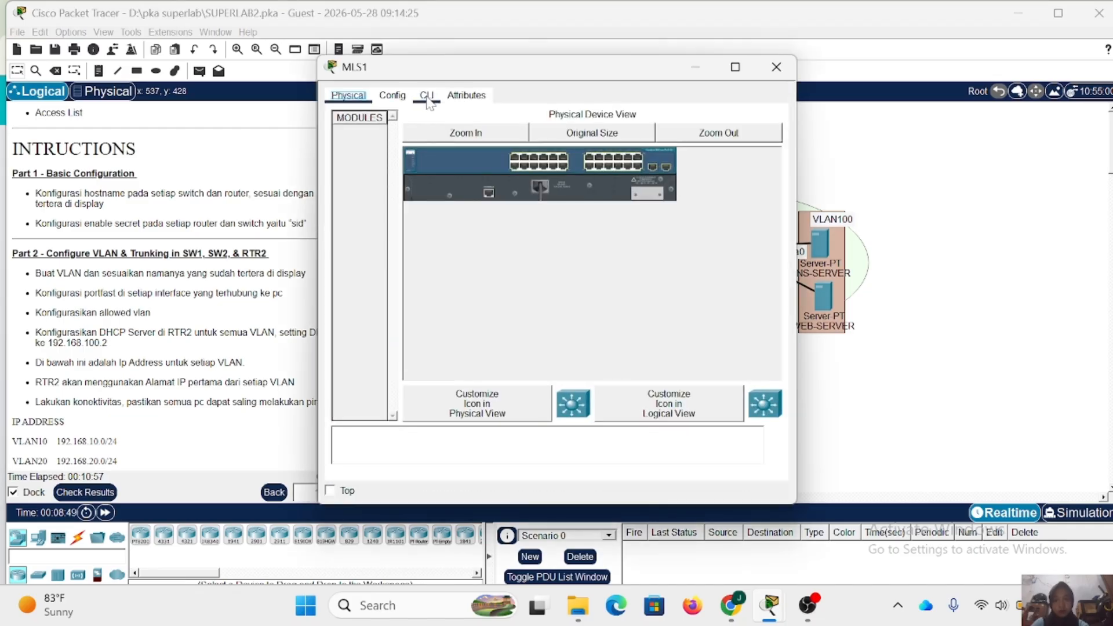
left_click(428, 97)
type("en")
key("Return")
type("conf t")
key("Return")
- Set the multilayer switch's hostname to MLS1 and configure its enable secret password
type("hos")
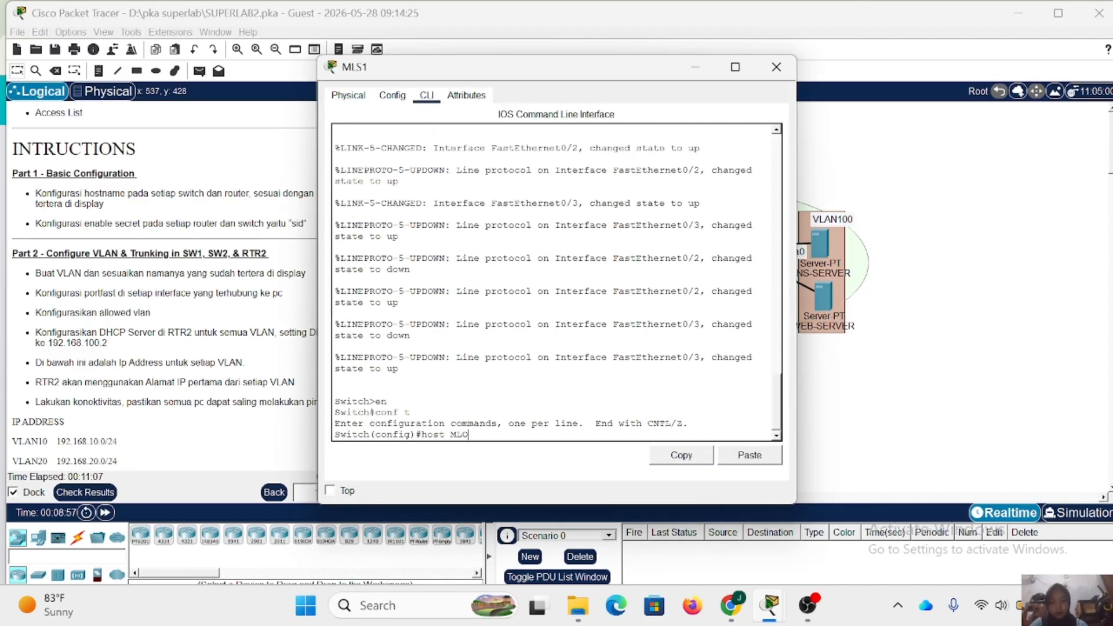
type("t MLS1")
key("Return")
type("ena secret sid")
key("Return")
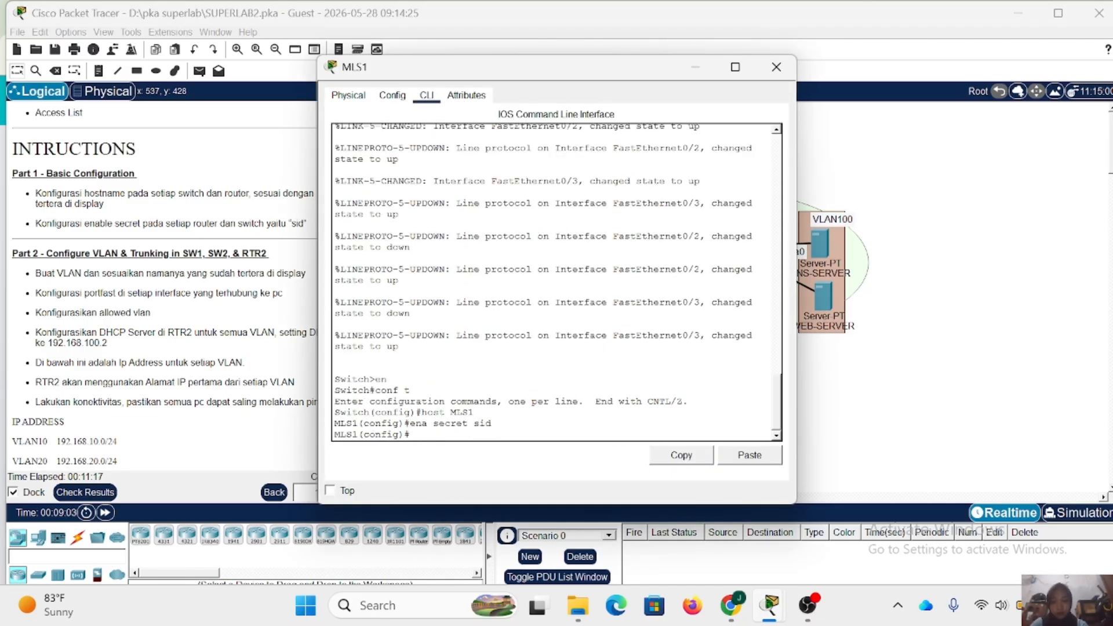
left_click(776, 67)
- Open the command line of switch SW5 and enter global configuration mode
left_click(489, 412)
left_click(427, 97)
key("Return")
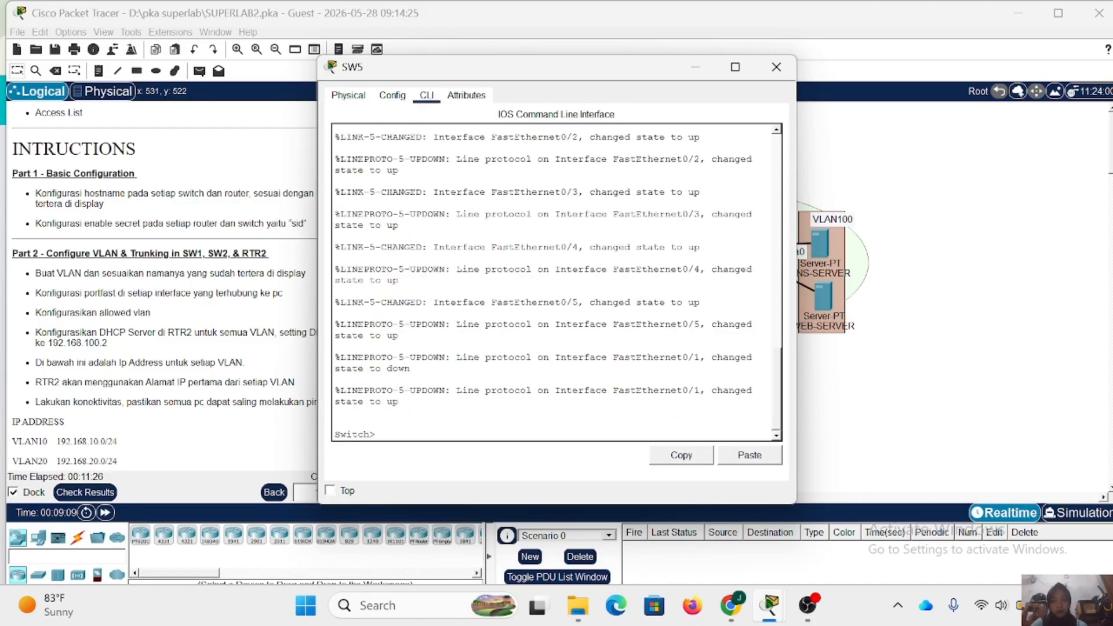
type("en")
key("Return")
type("\\conf t")
key("Return")
type("conf t")
key("Return")
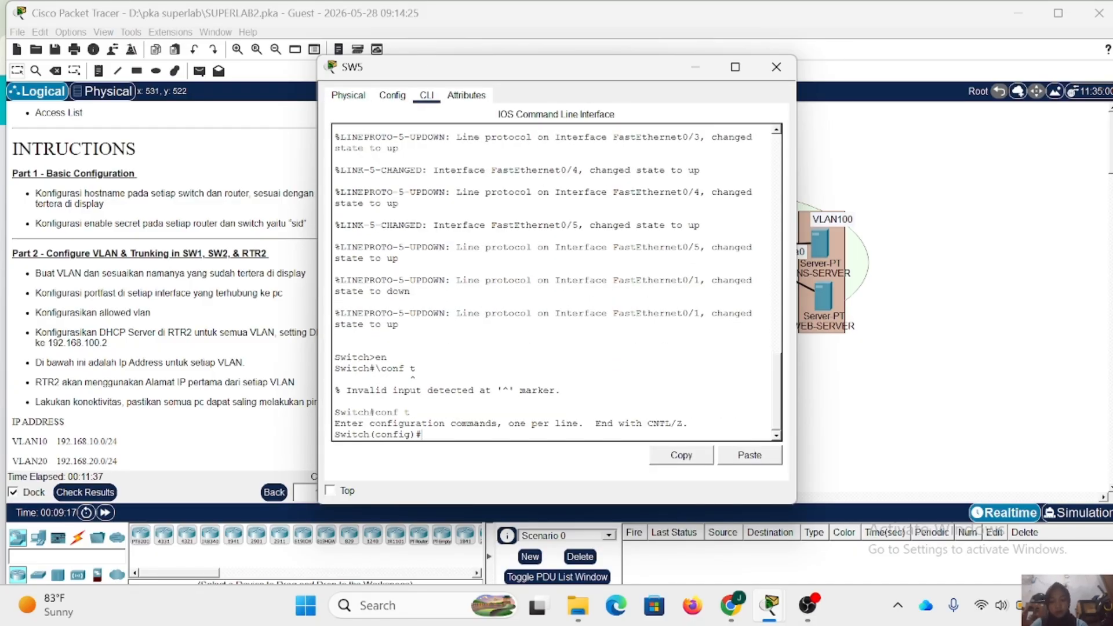
- Set the switch's hostname to SW5 and configure its enable secret password
type("host SW5")
key("Return")
type("enha sec")
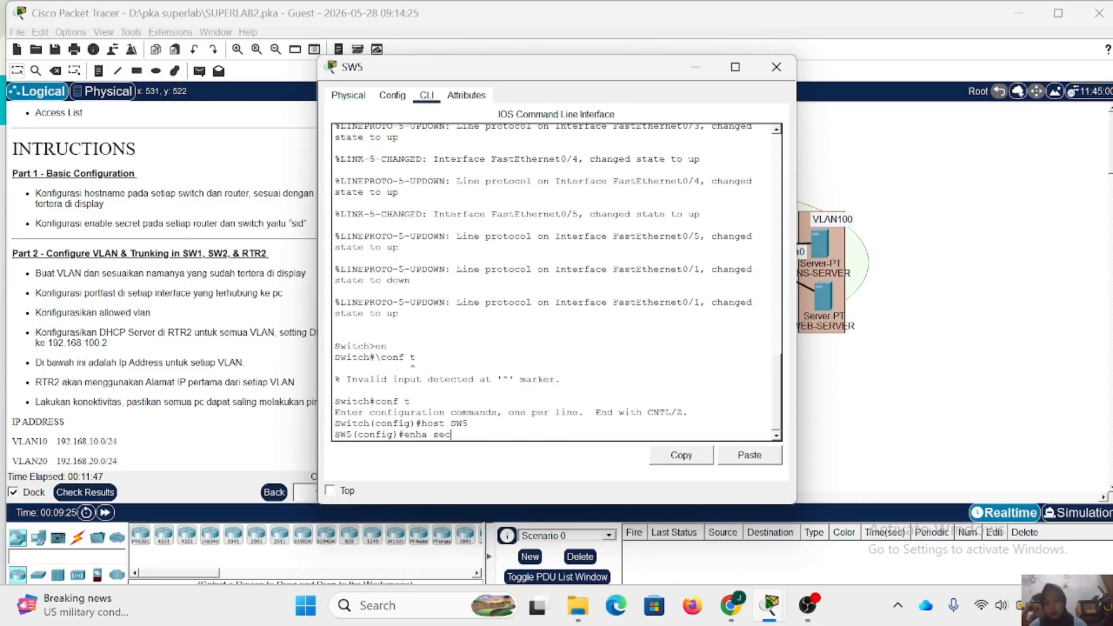
type("ret sid")
key("Return")
key("Up")
key("Left")
key("Left")
key("Left")
key("Left")
key("Left")
key("Left")
key("Left")
key("Left")
key("Left")
key("Left")
key("Left")
key("Left")
key("BackSpace")
key("Return")
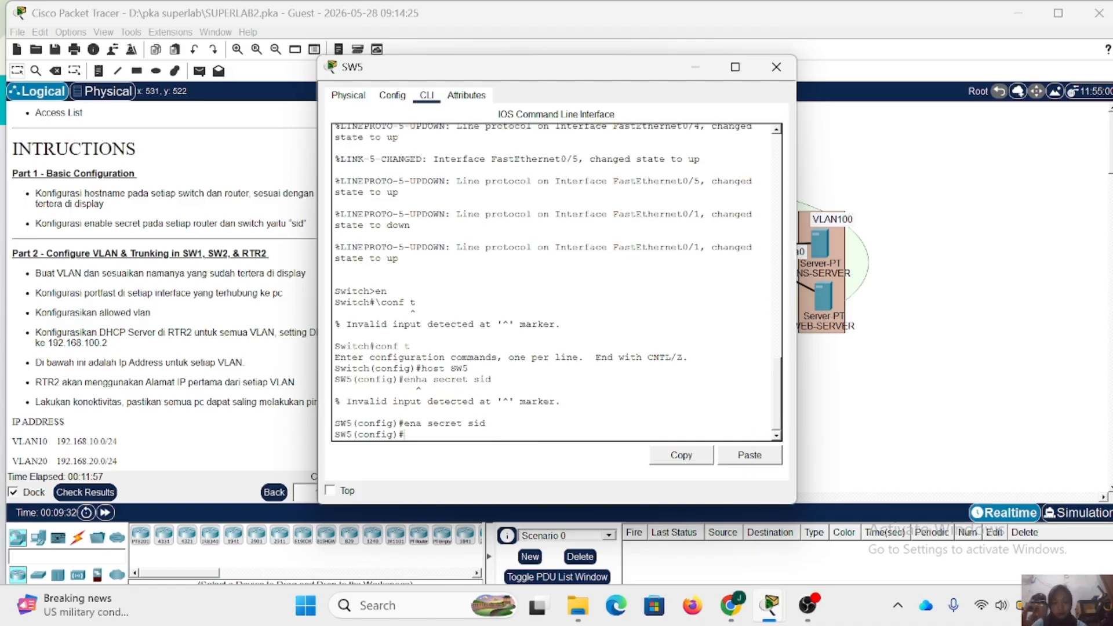
left_click(777, 67)
- Open the command line of switch SW6 and enter global configuration mode
left_click(597, 413)
type("en")
key("Return")
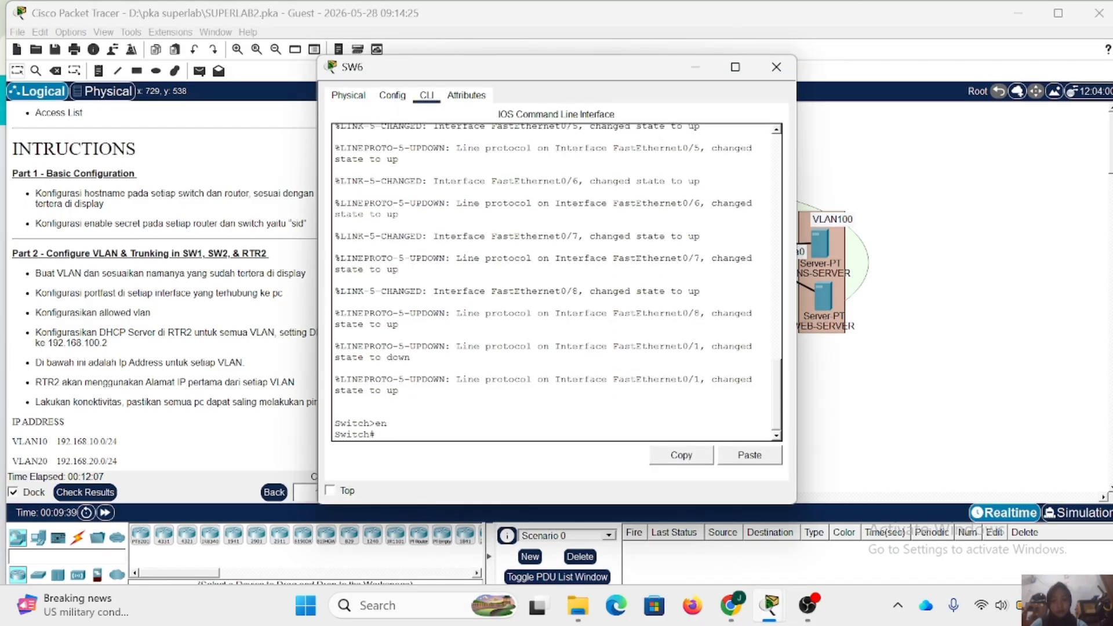
type("host")
key("BackSpace")
key("BackSpace")
key("BackSpace")
key("BackSpace")
key("BackSpace")
type("conf t")
key("Return")
- Set the switch's hostname to SW6 and configure its enable secret password
type("host ")
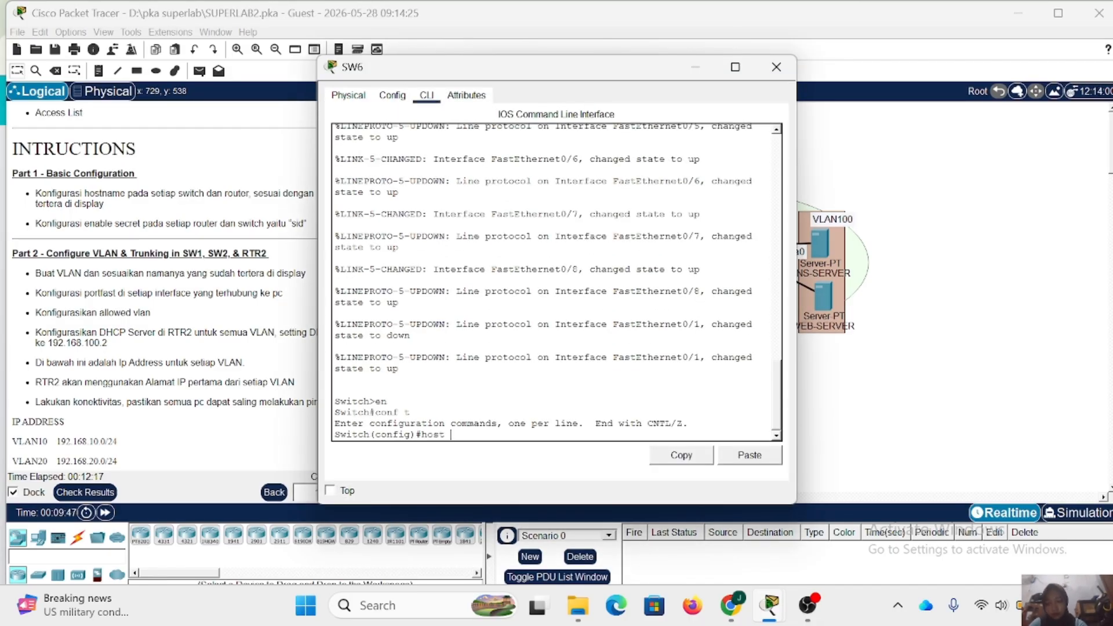
type("SW6")
key("Return")
type("ena secret s")
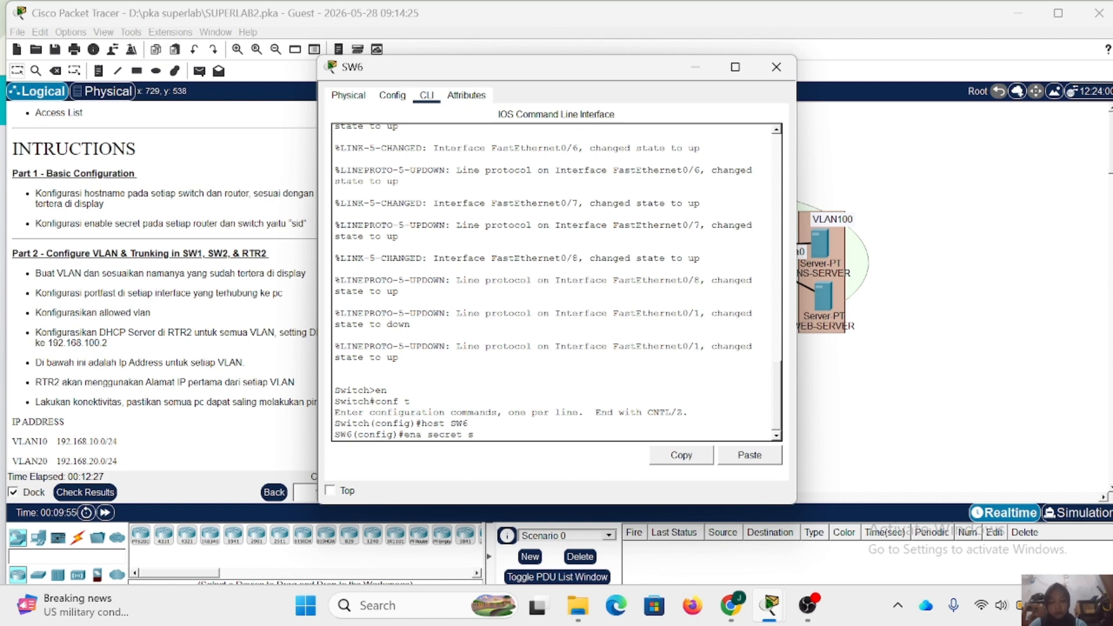
type("id")
key("Return")
left_click(776, 67)
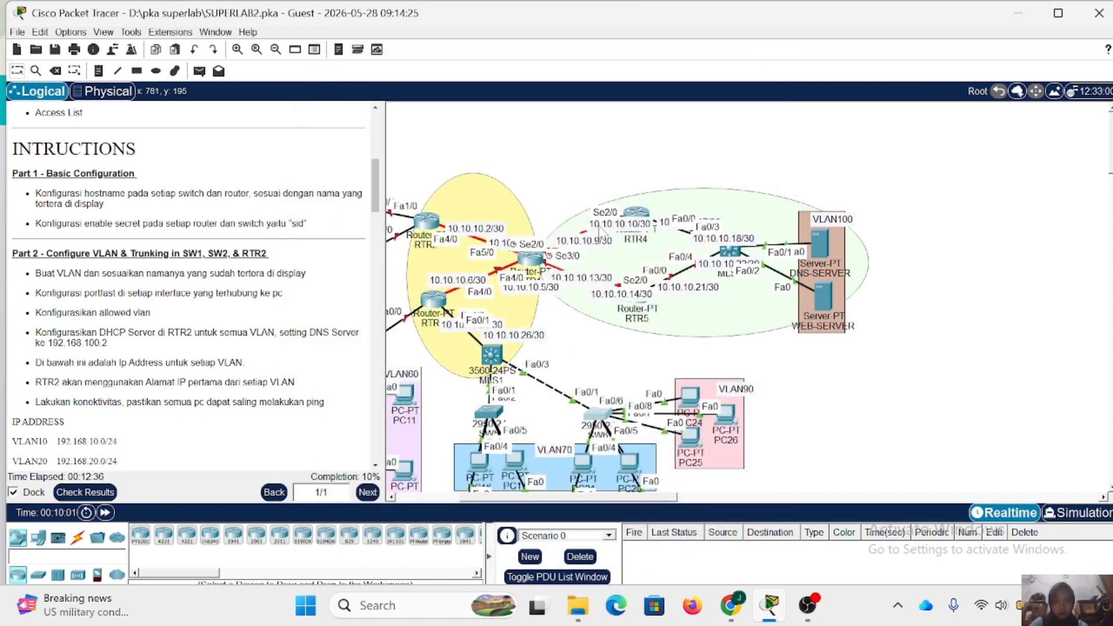
- Open the command line of router RTR4 and enter global configuration mode
left_click(531, 259)
left_click(776, 67)
left_click(635, 214)
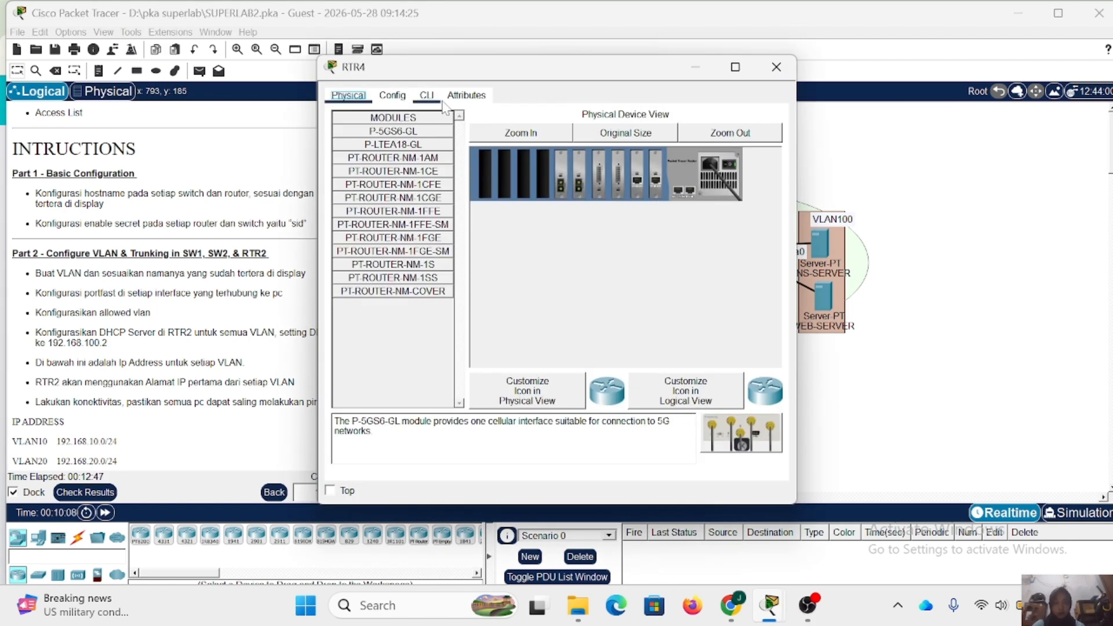
left_click(428, 96)
key("Return")
type("en")
key("Return")
type("conf t")
key("Return")
- Set the router's hostname to RTR4 and configure its enable secret password
type("h")
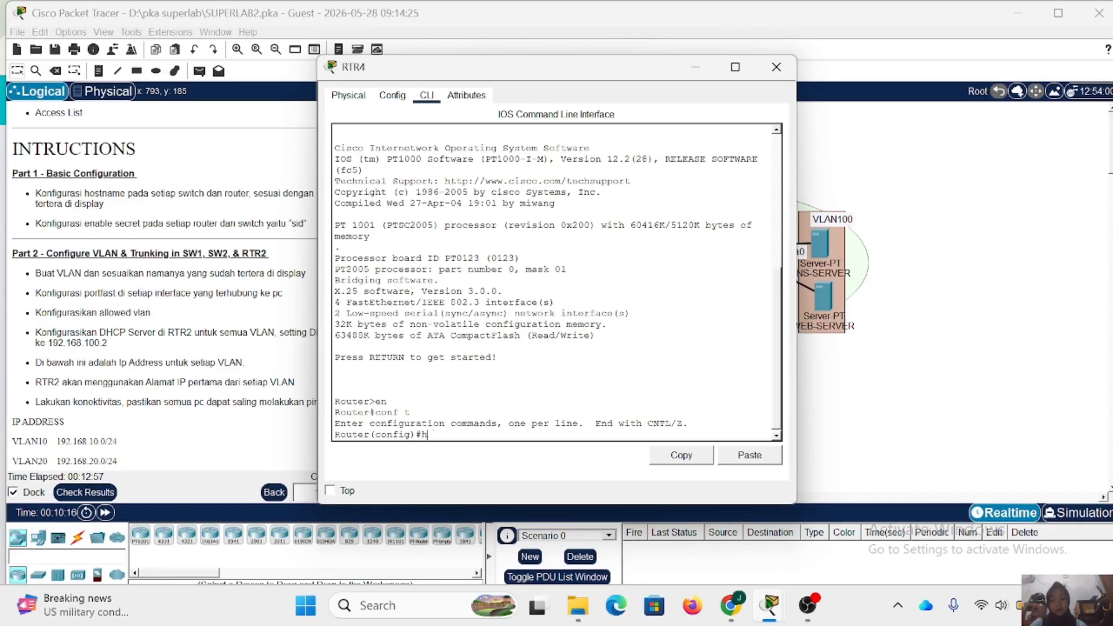
type("ost RTR4")
key("Return")
type("ena secret sid")
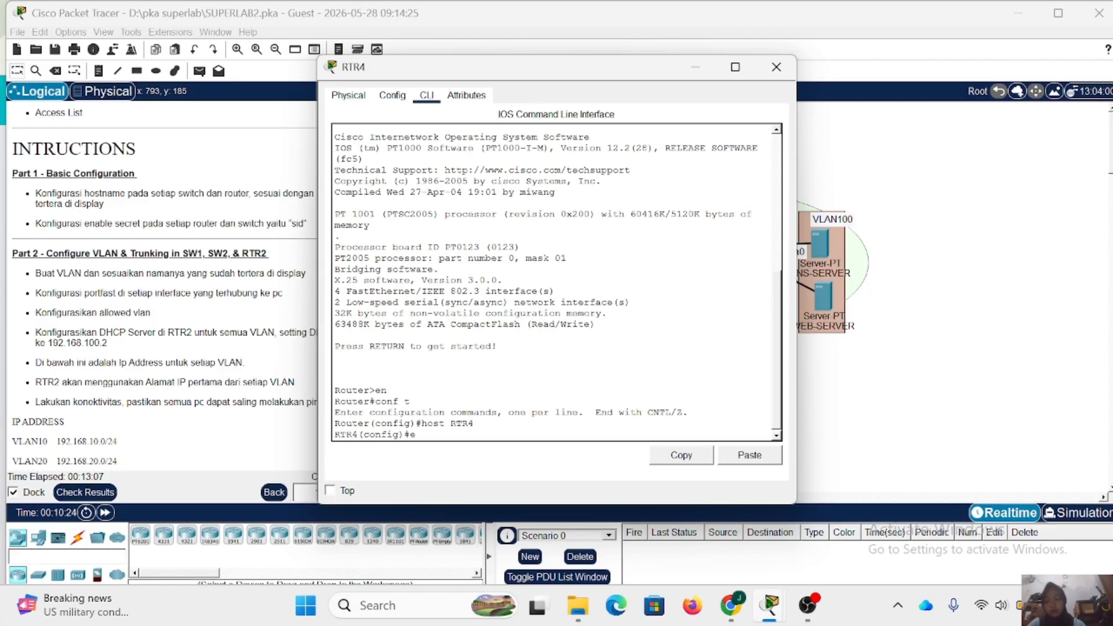
key("Return")
left_click(776, 67)
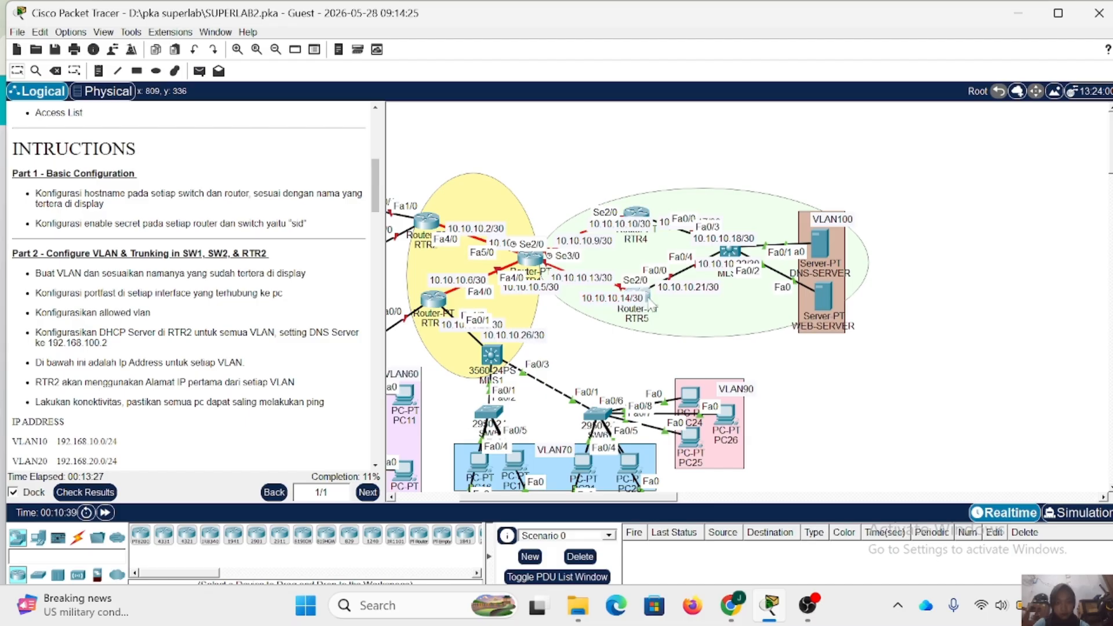
- Open the command line of router RTR5 and enter global configuration mode
left_click(643, 307)
key("Return")
type("en")
key("Return")
type("conf t")
- Set the router's hostname to RTR5 and configure its enable secret password
key("Return")
type("host5 RTR5")
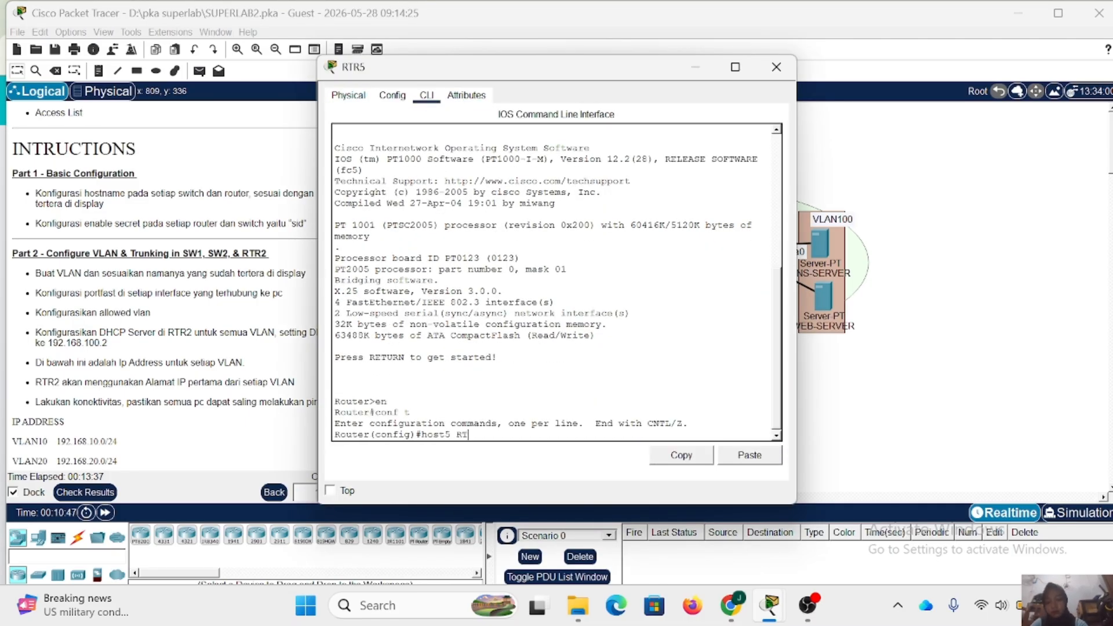
key("Return")
type("host RTR5")
key("Return")
type("ena secret sid")
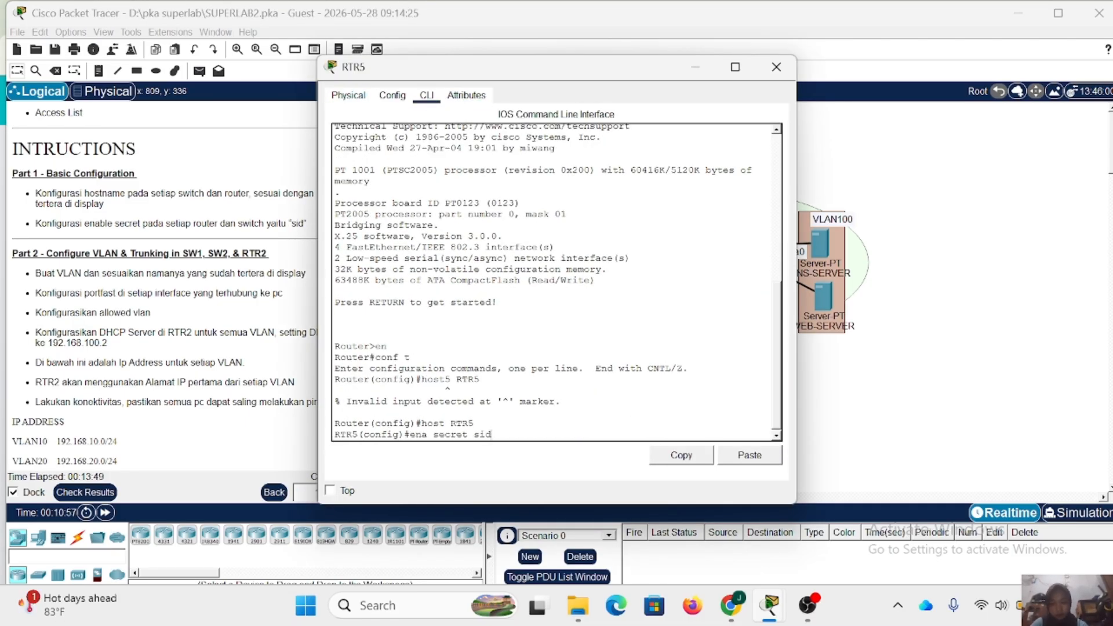
- Open the command line of multilayer switch MLS2 and enter global configuration mode
key("Return")
left_click(776, 67)
left_click(727, 255)
left_click(427, 96)
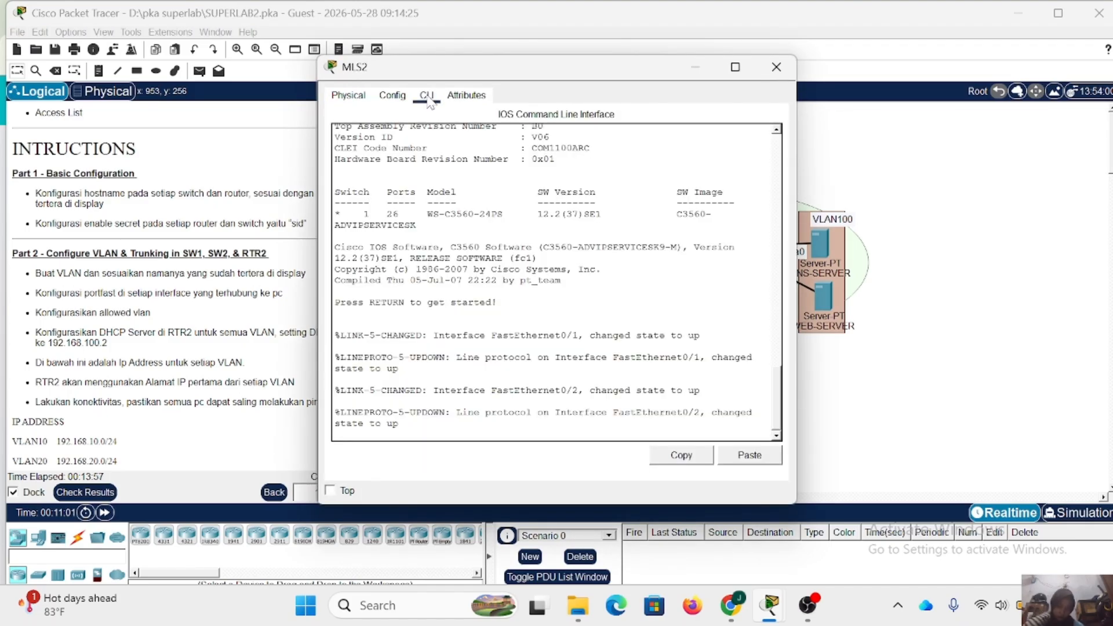
key("Return")
type("en")
key("Return")
type("conf t")
- Set the multilayer switch's hostname to MLS2 and configure its enable secret password
key("Return")
type("host ")
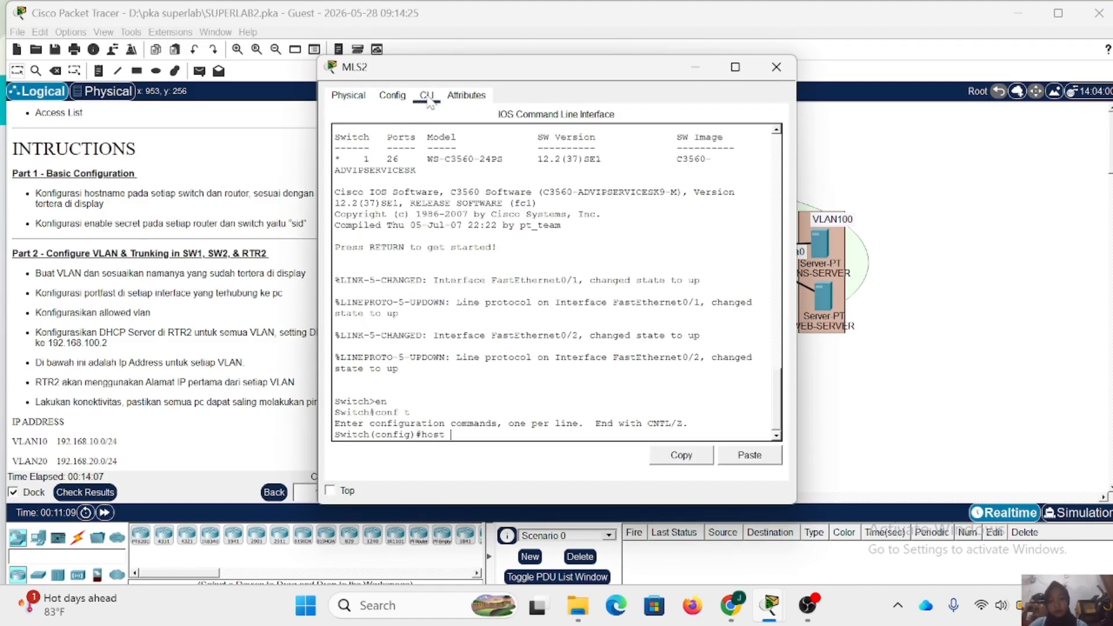
type("MLS2")
key("Return")
type("ena secret si")
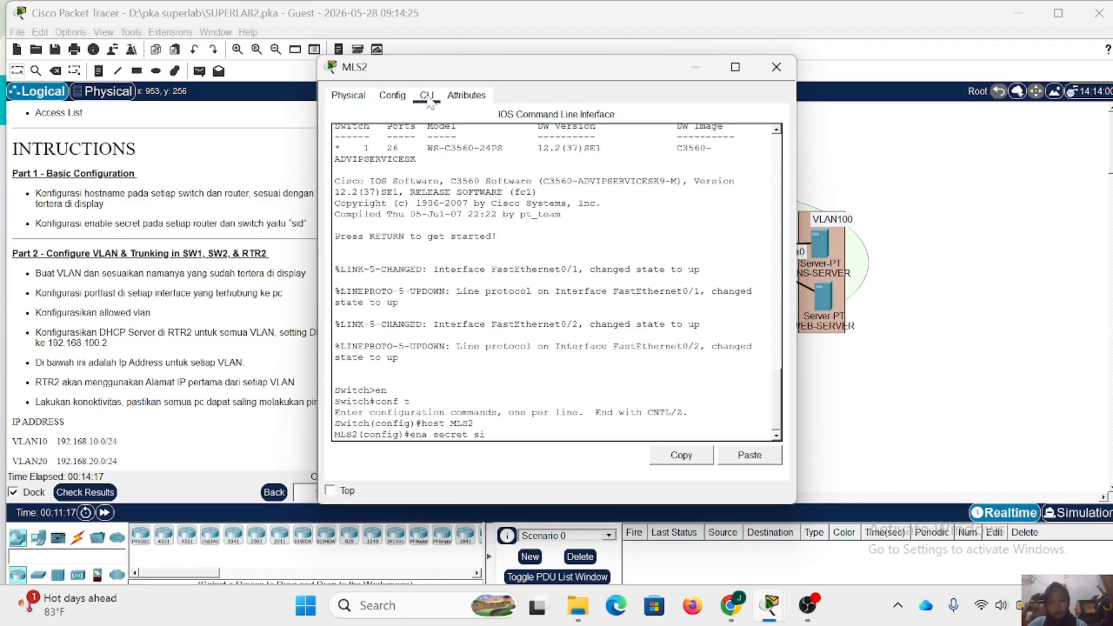
type("d")
key("Return")
left_click(776, 67)
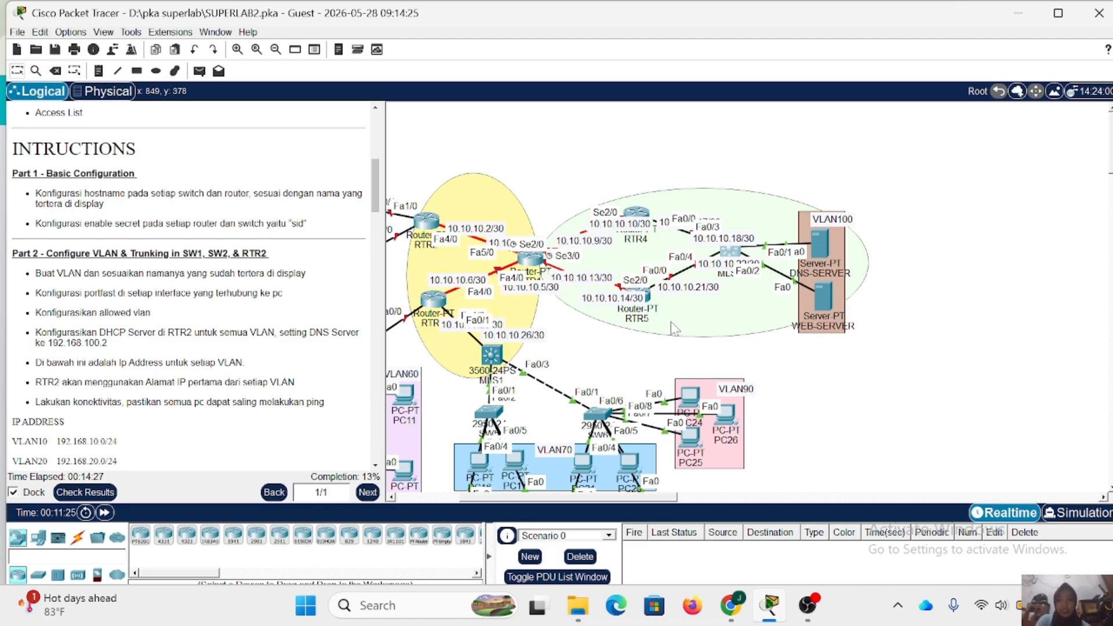
- Open the command line of switch SW1 and create VLAN 10 with the name VLAN10
scroll(672, 328, "left", 3)
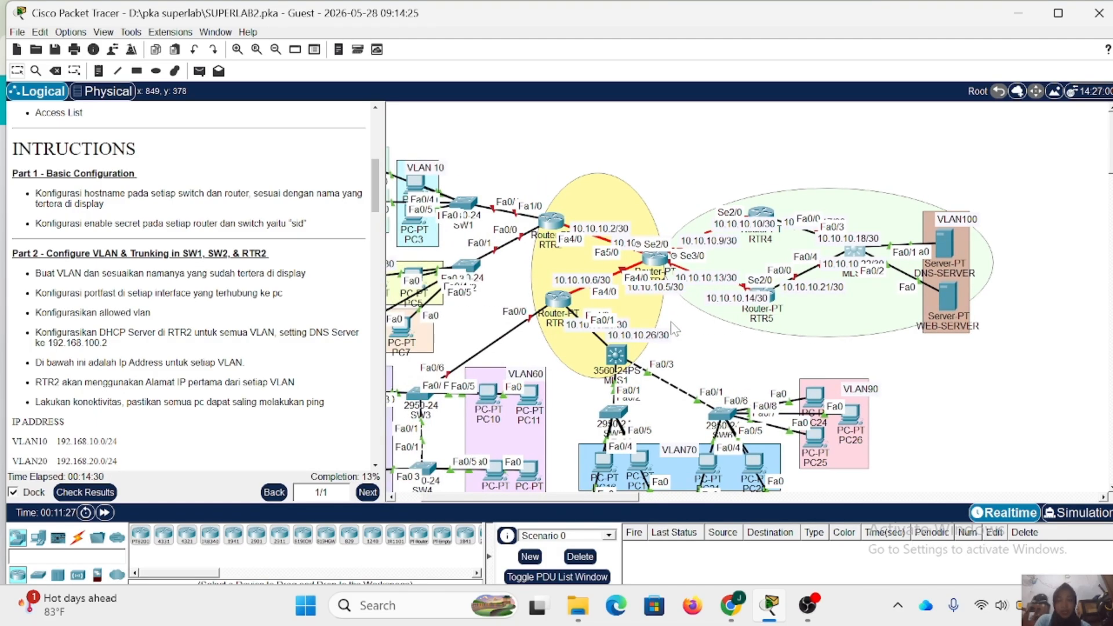
scroll(675, 328, "left", 2)
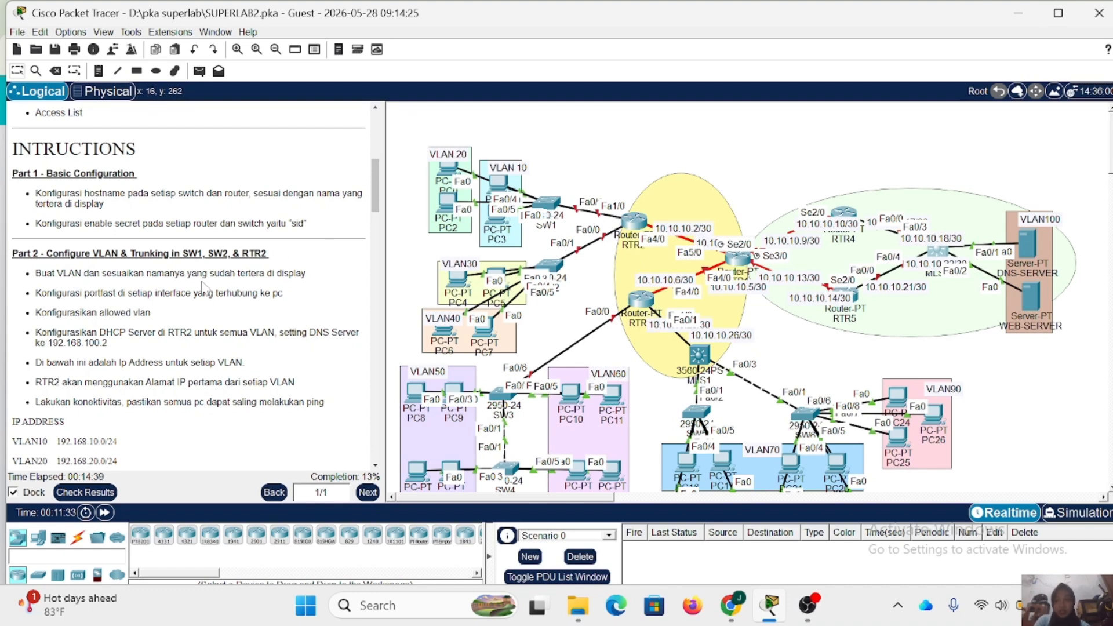
scroll(204, 286, "down", 2)
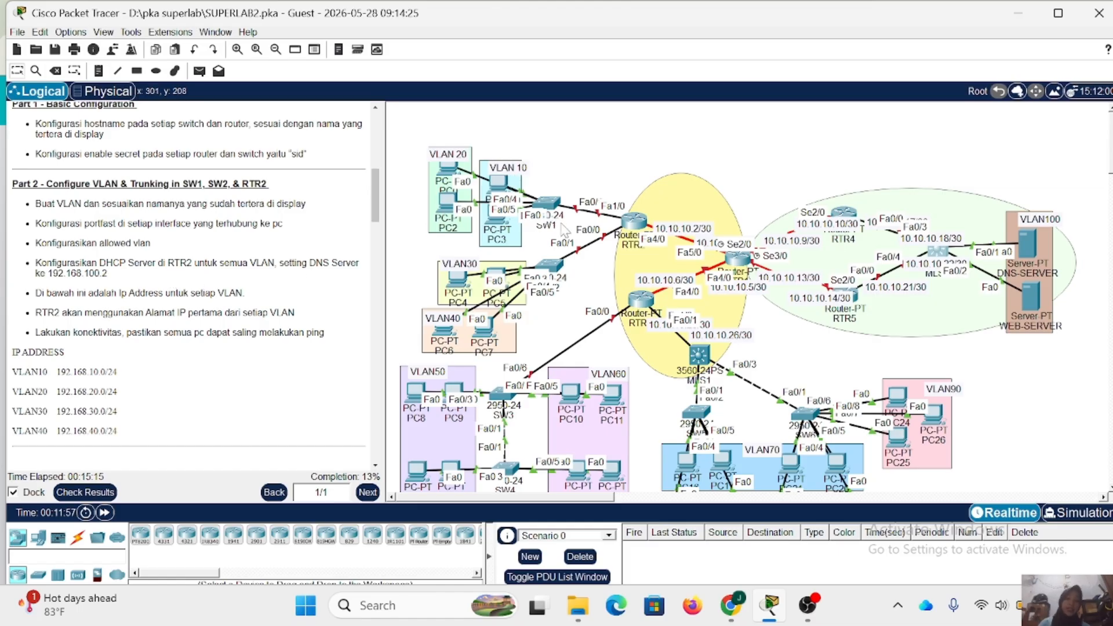
mouse_move(563, 230)
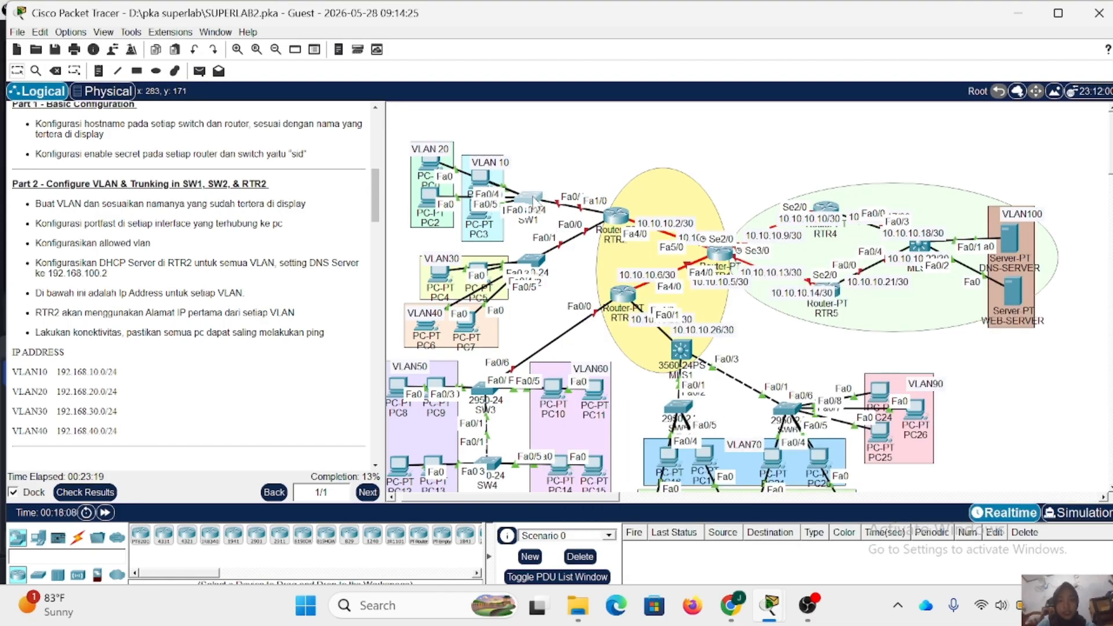
left_click(533, 200)
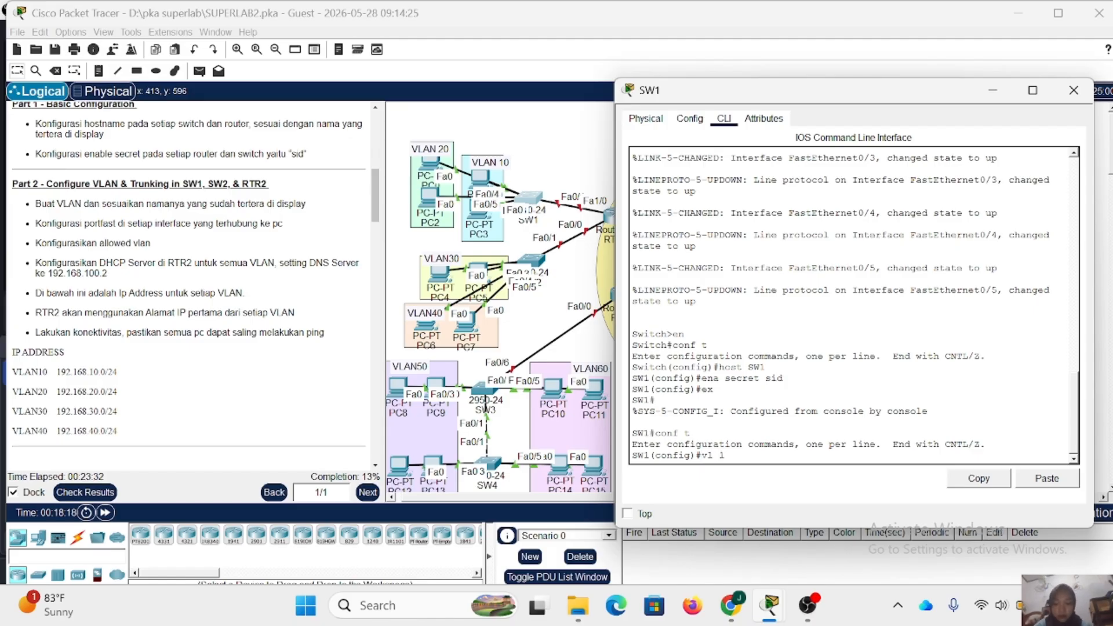
type("0")
key("Return")
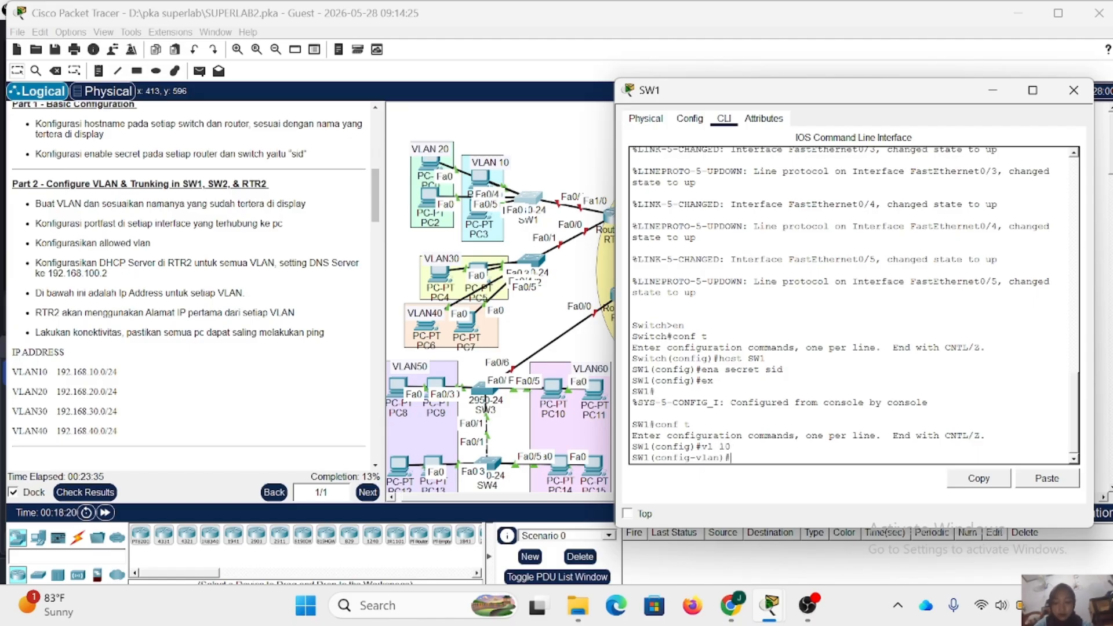
type("name VLAN10")
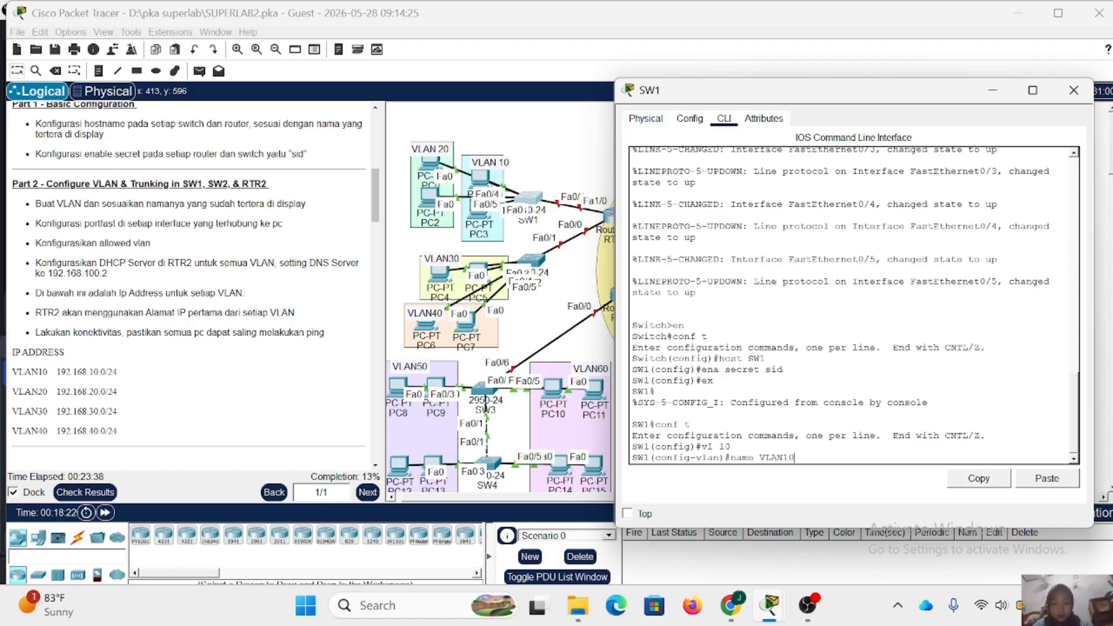
key("Return")
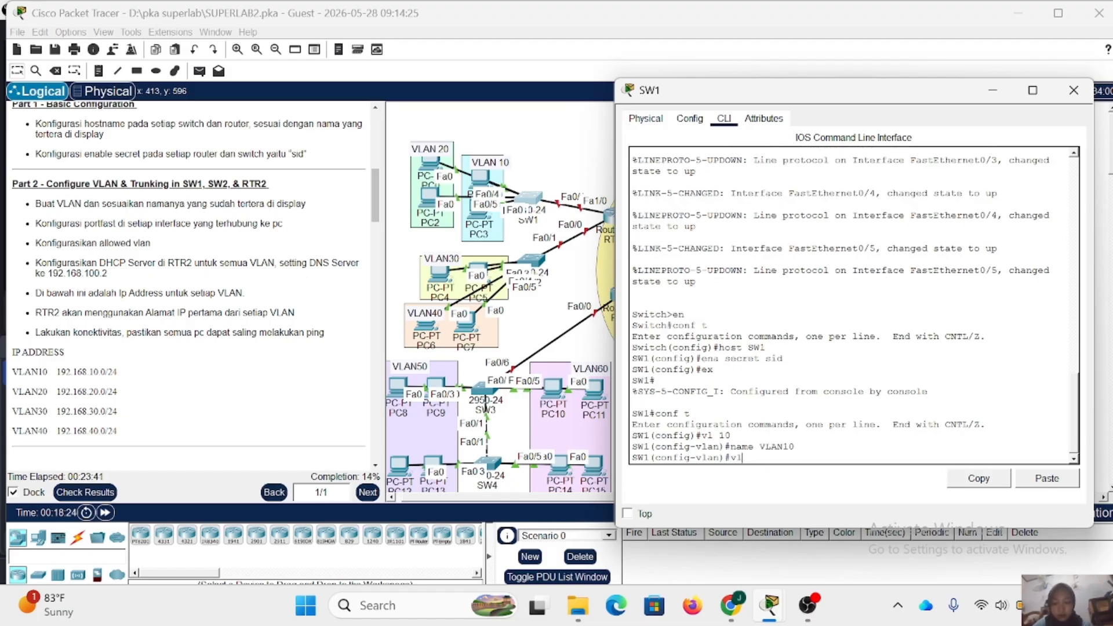
- Create VLAN 20 on switch SW1 and name it VLAN20
type("vl 20")
key("Return")
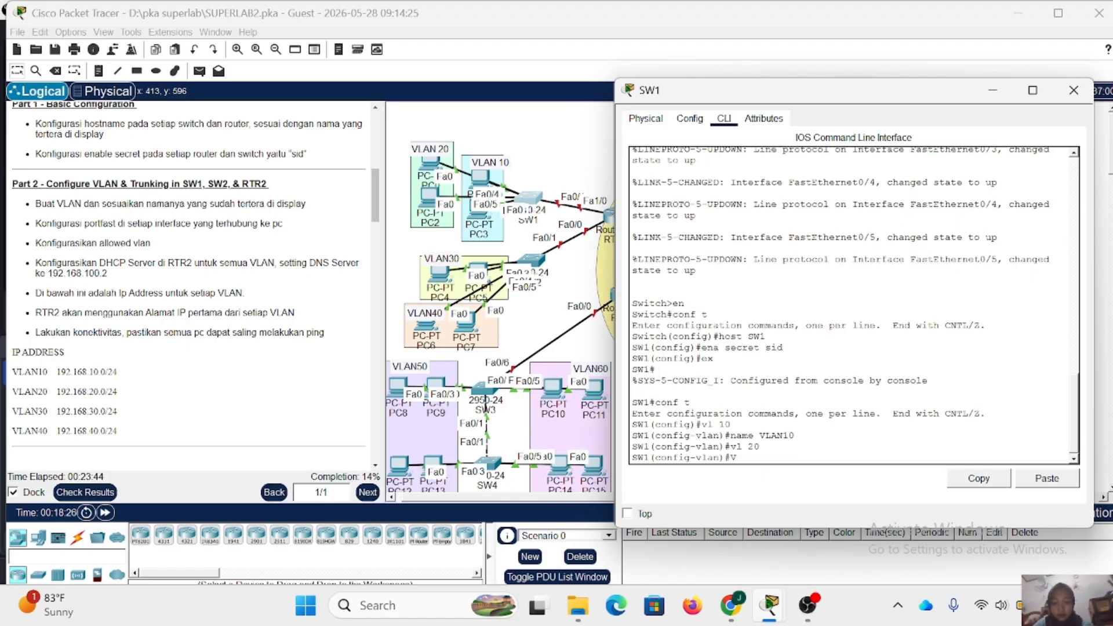
key("BackSpace")
key("BackSpace")
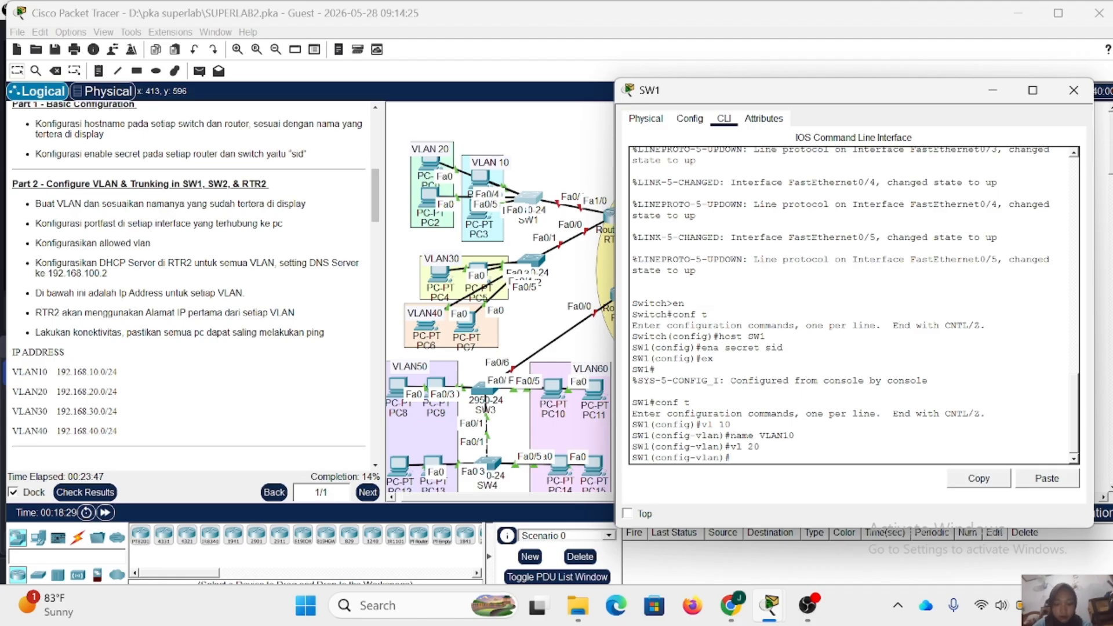
type("name ")
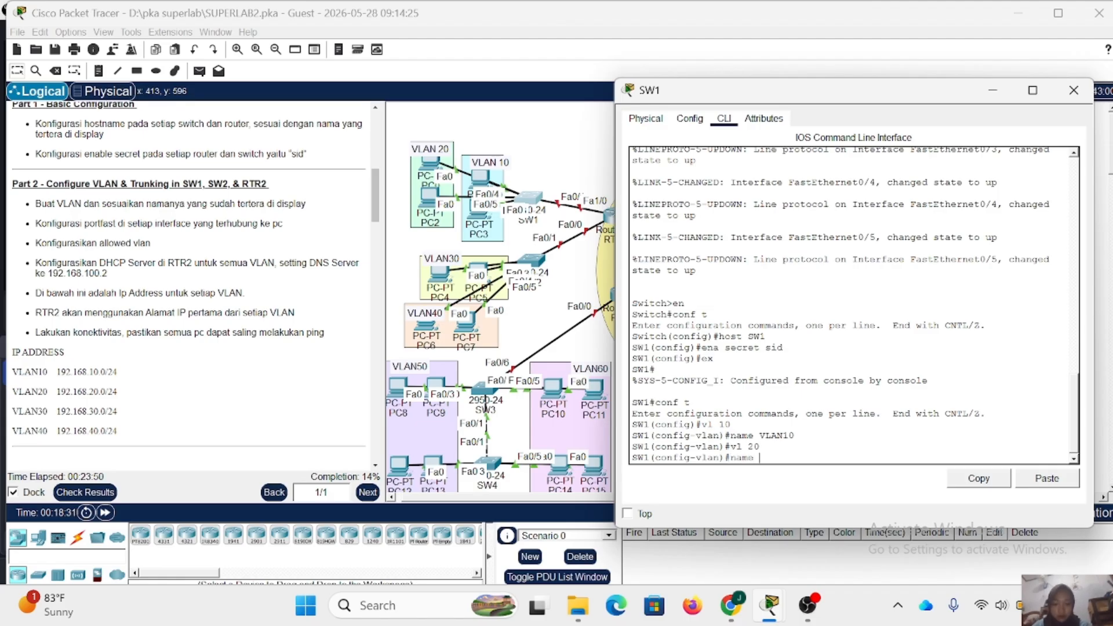
type("VLAN20")
key("Return")
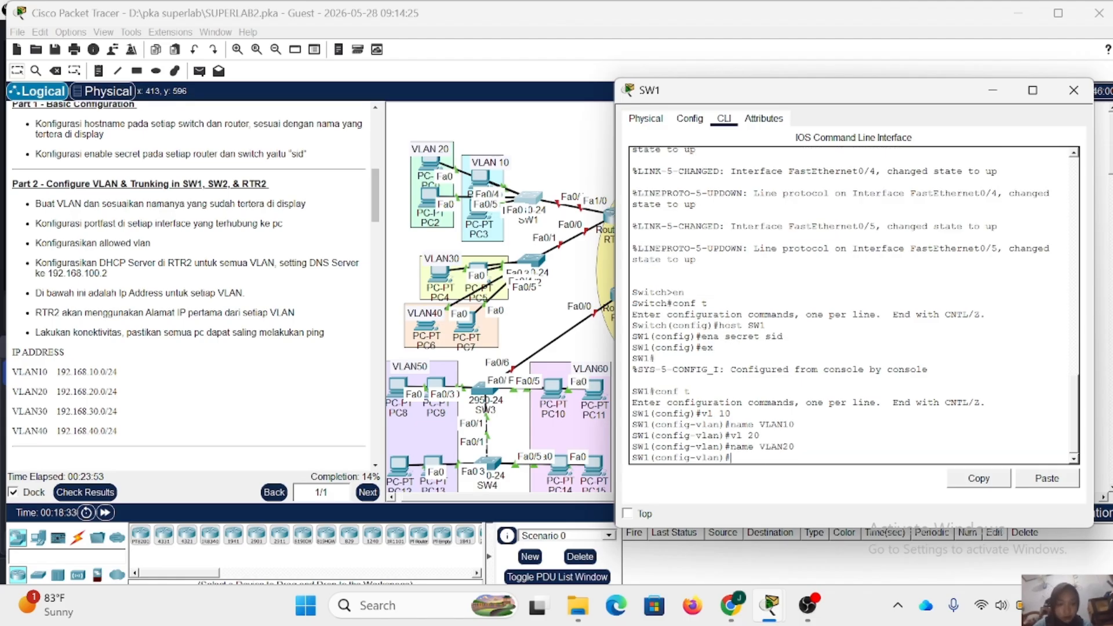
- Create VLAN 30 on switch SW1 and name it VLAN30
type("vl")
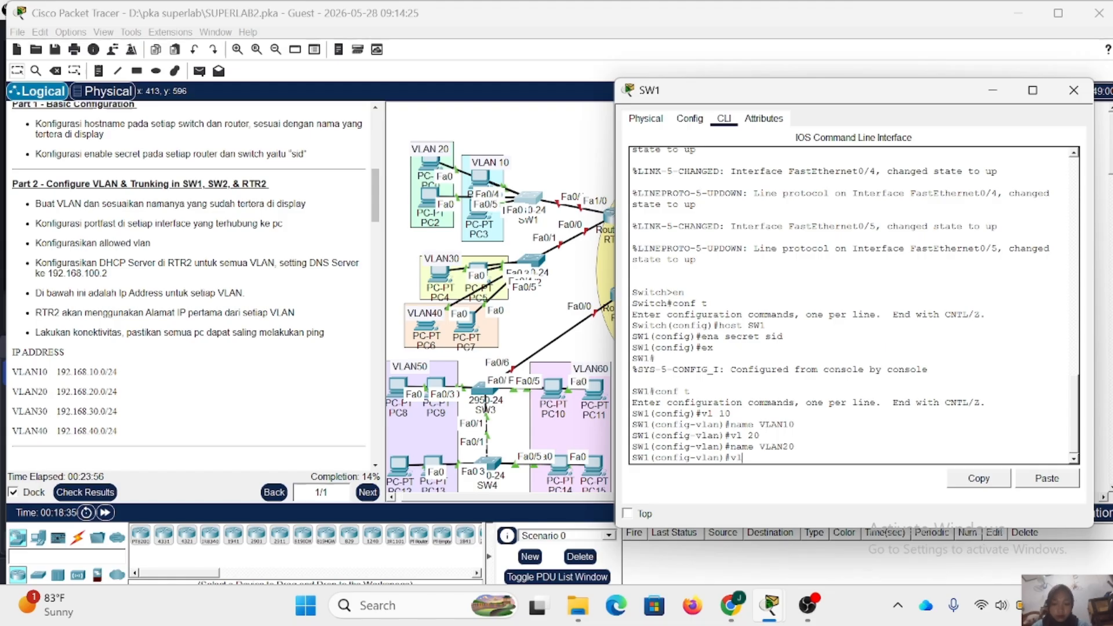
type(" 30")
key("Return")
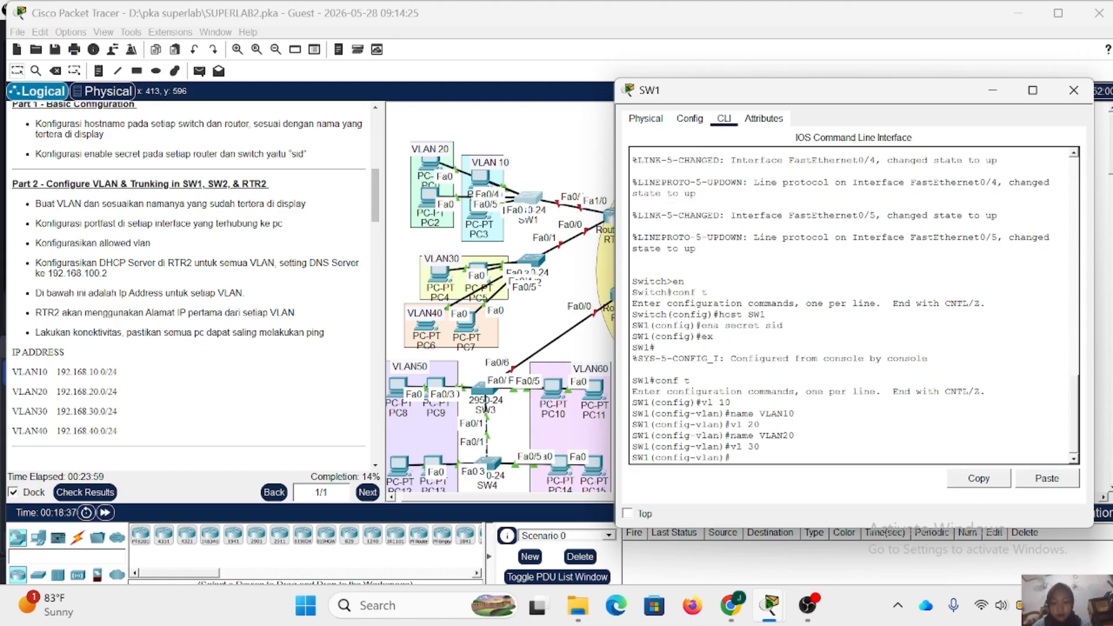
type("name VLAN3")
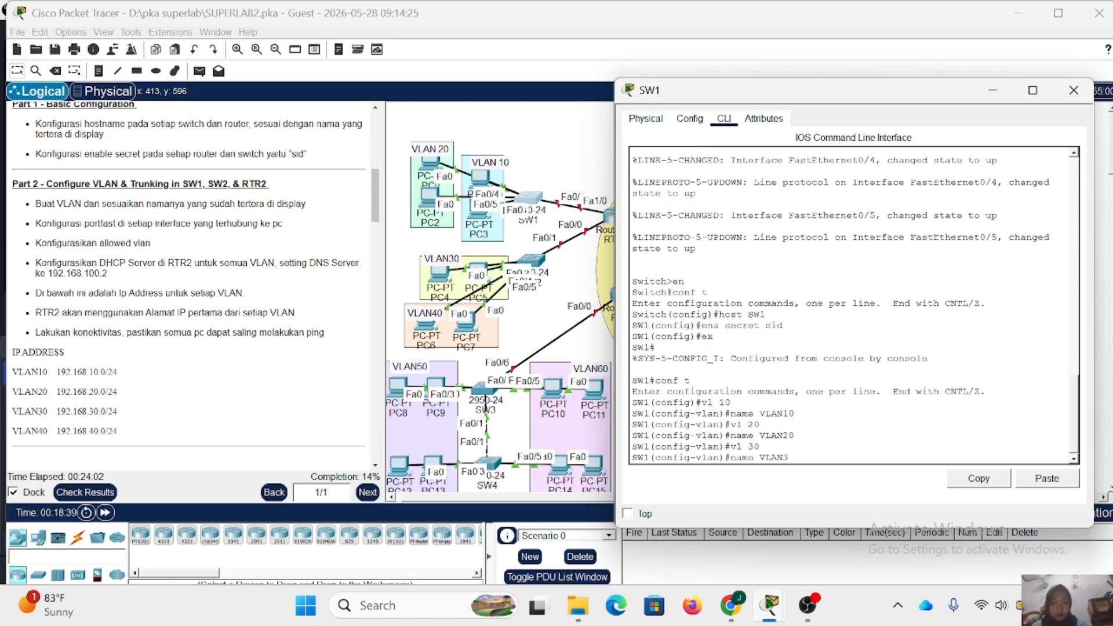
type("0")
key("Return")
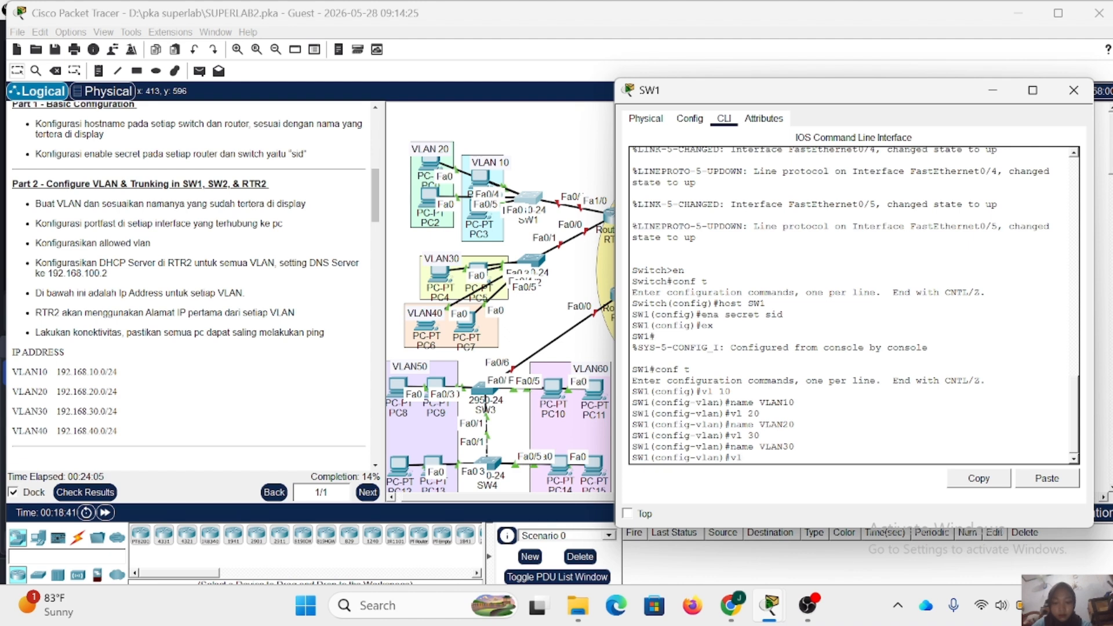
- Create VLAN 40 on SW1 with the name VLAN40 and return to global configuration mode
type("vl 40")
key("Return")
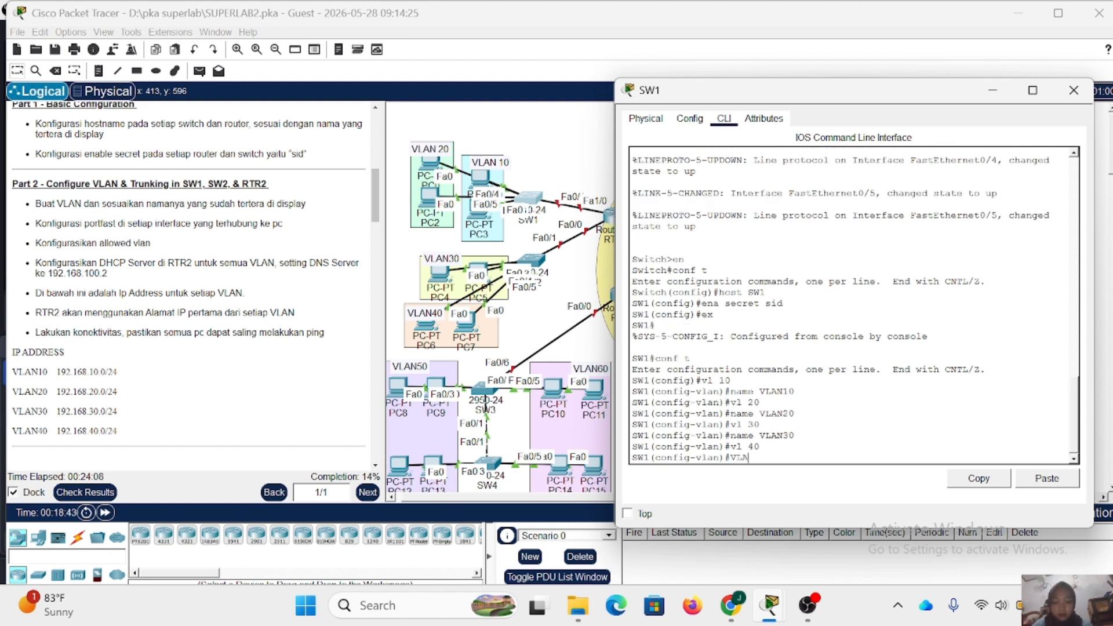
type("name VLAN40")
key("Return")
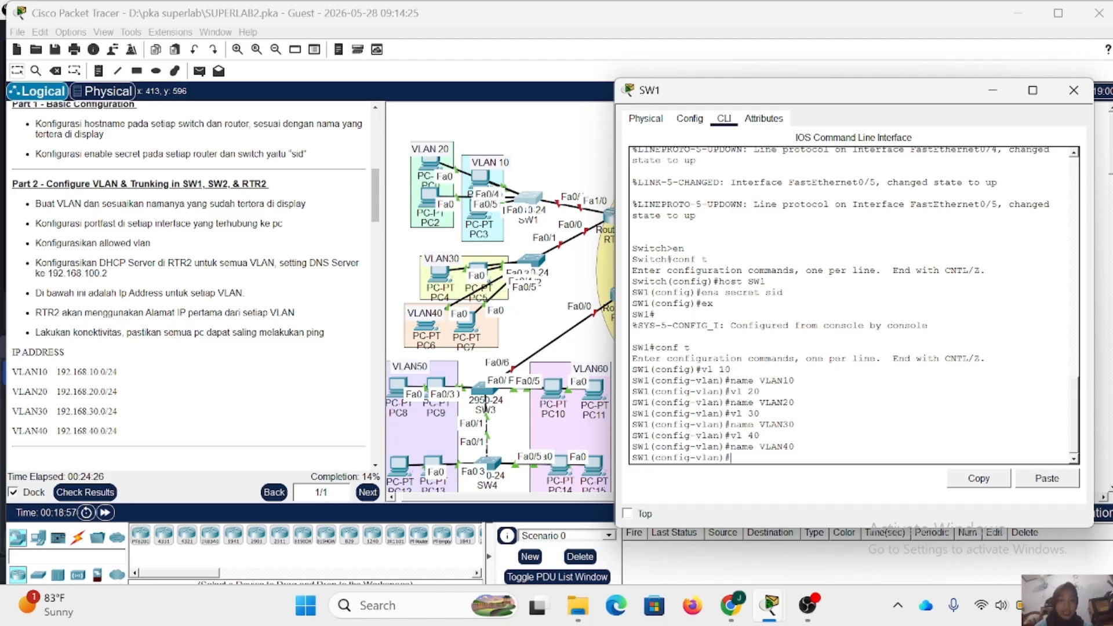
type("ex")
key("Return")
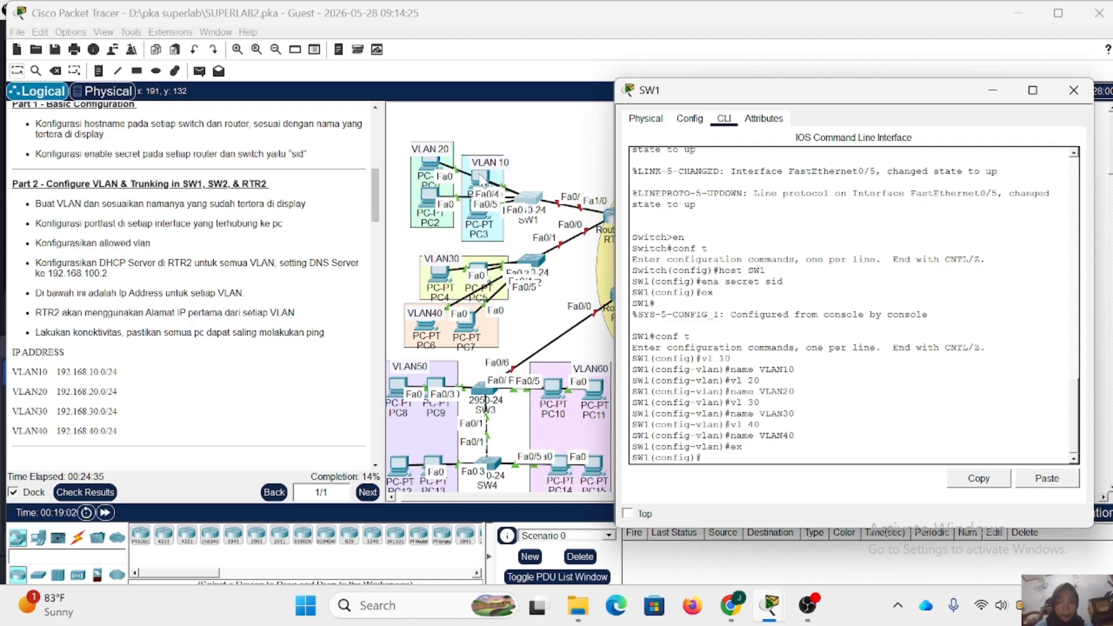
- Set SW1's interface range fa0/2-3 to access mode and assign it to VLAN 10
mouse_move(481, 179)
left_mouse_down()
mouse_move(560, 129)
mouse_move(472, 183)
left_mouse_up()
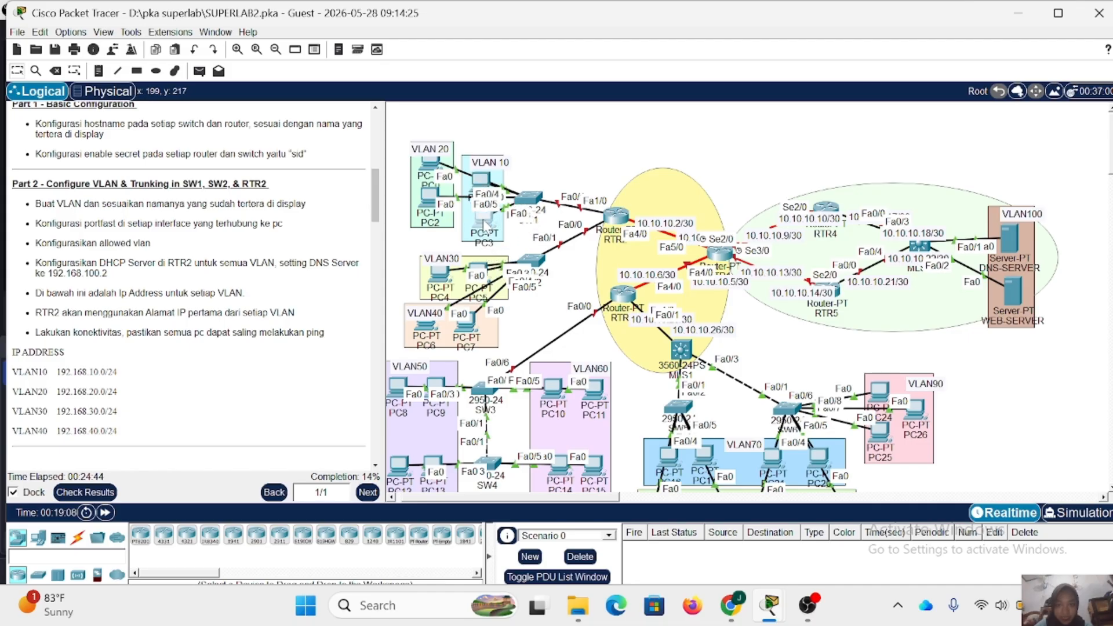
left_click(529, 198)
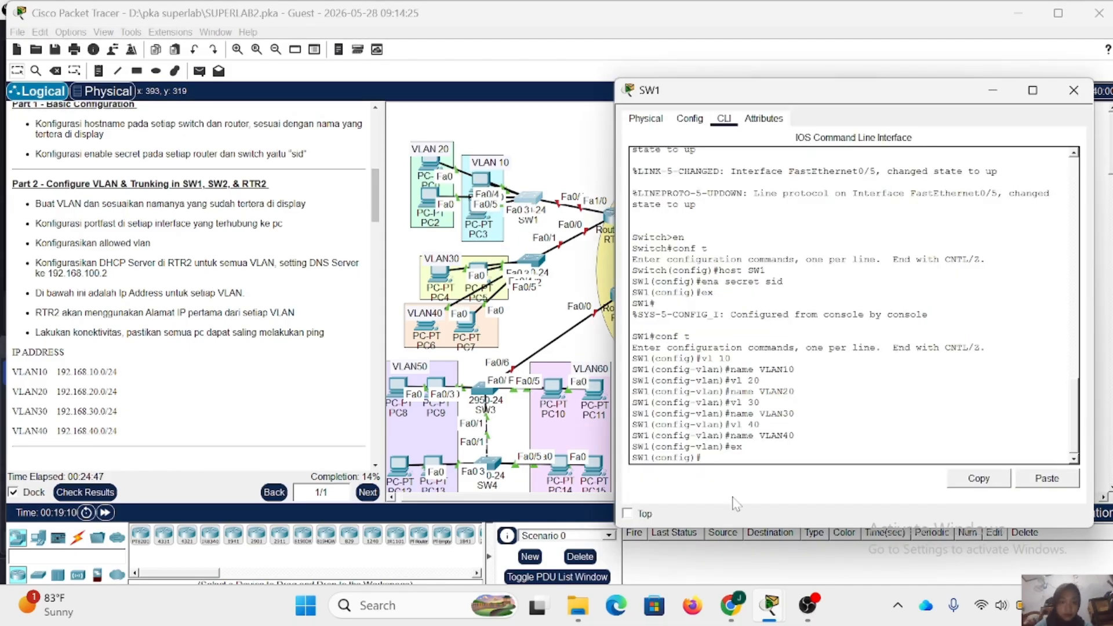
type("int")
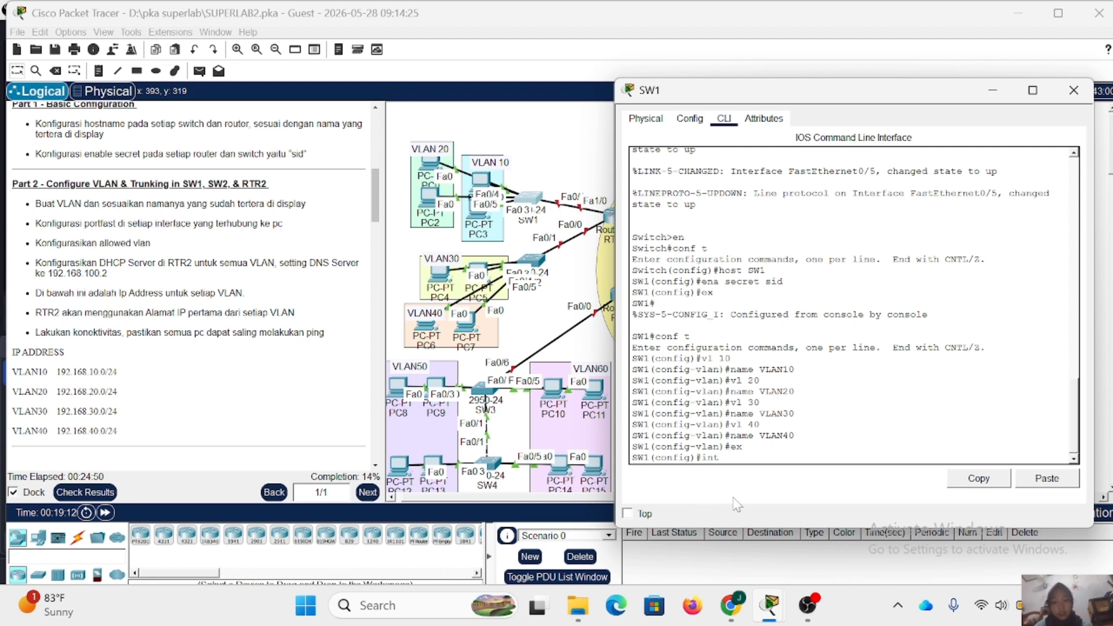
type(" range ")
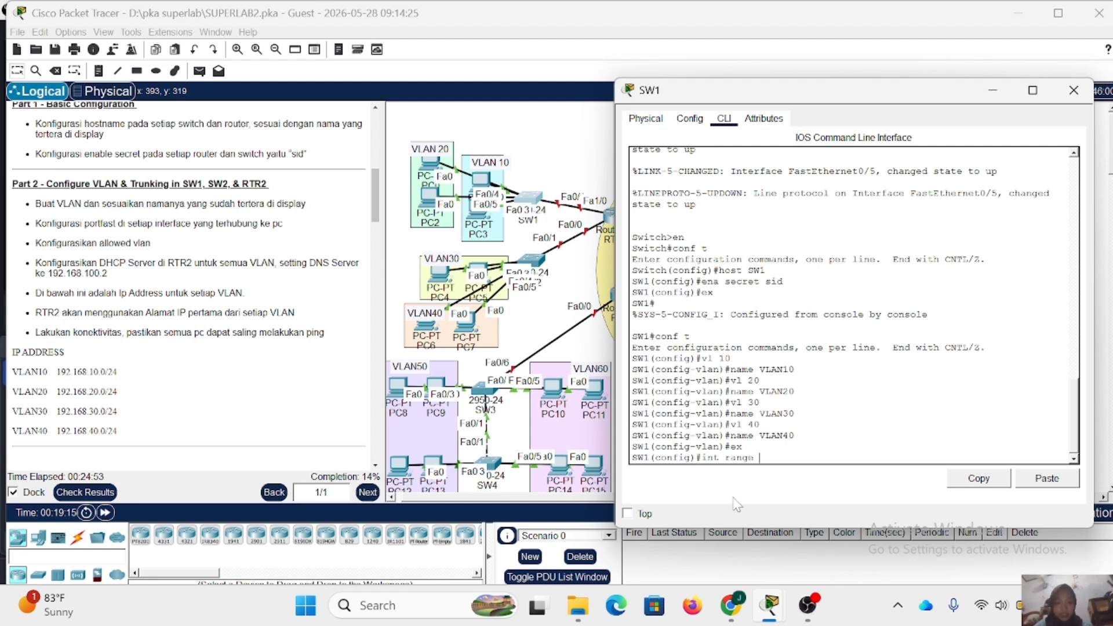
type("fa0/2-3")
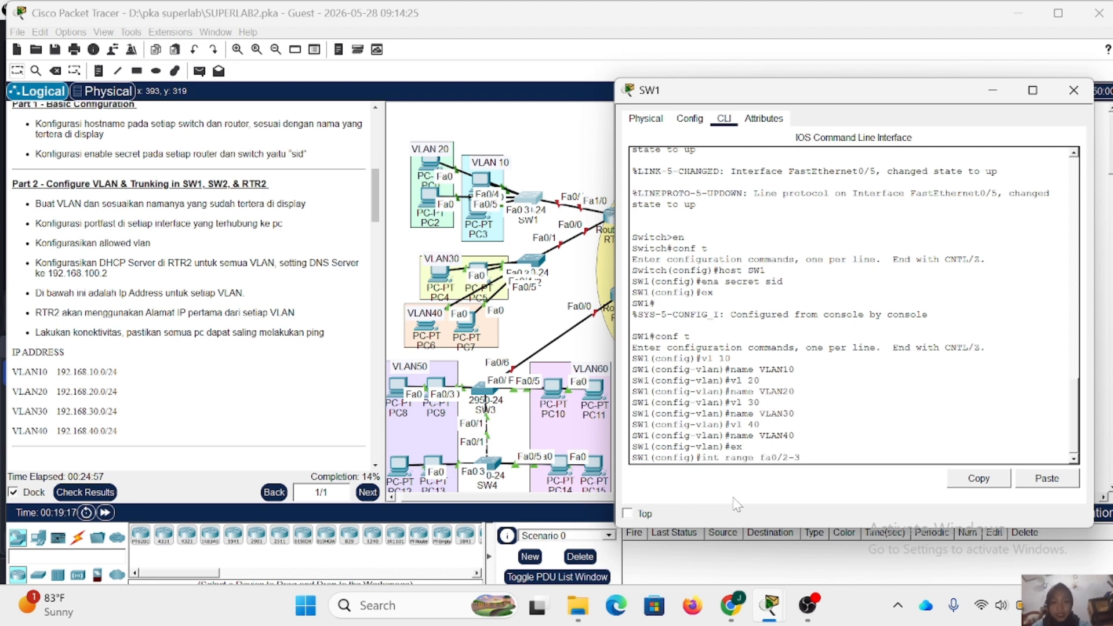
key("Return")
type("sw")
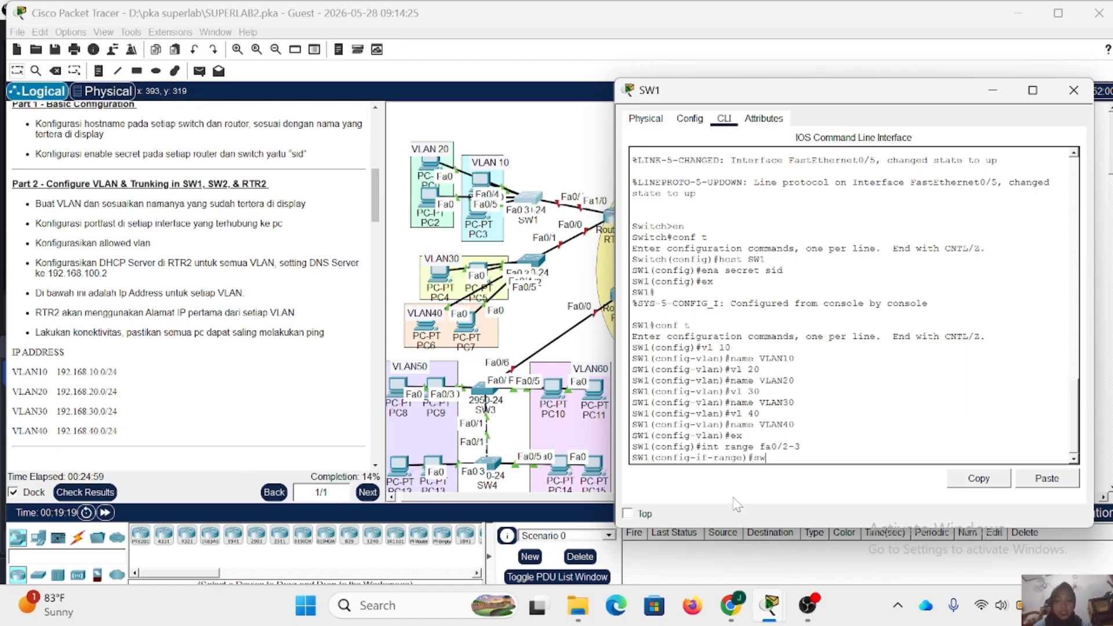
type(" m a")
key("Return")
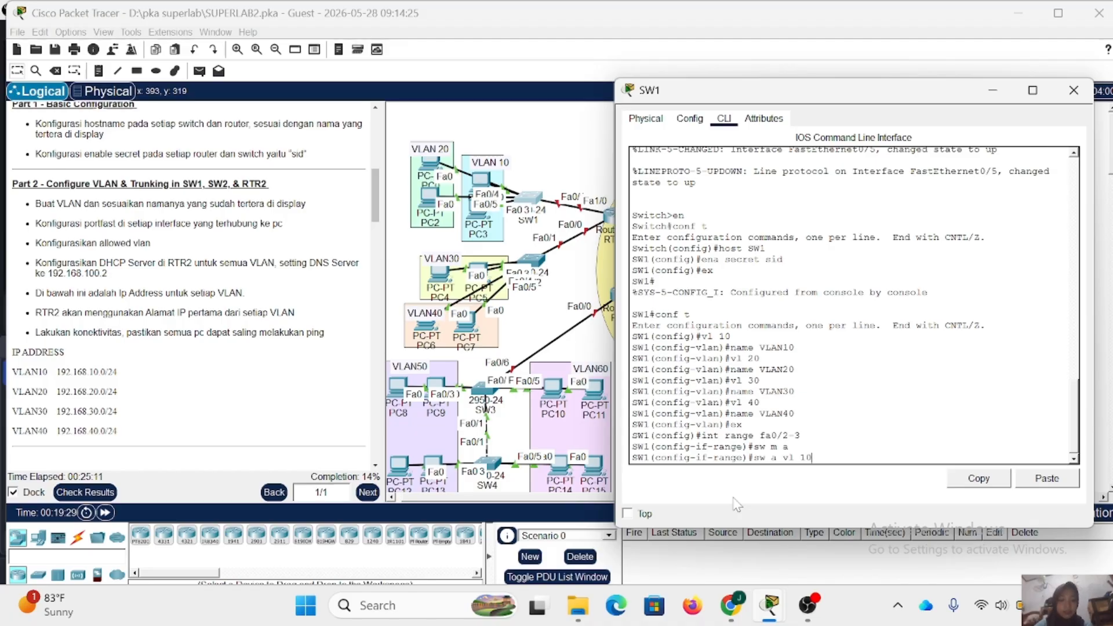
key("Return")
- Enable spanning-tree PortFast on SW1's interfaces fa0/2-3 and leave the interface range configuration
type("sp")
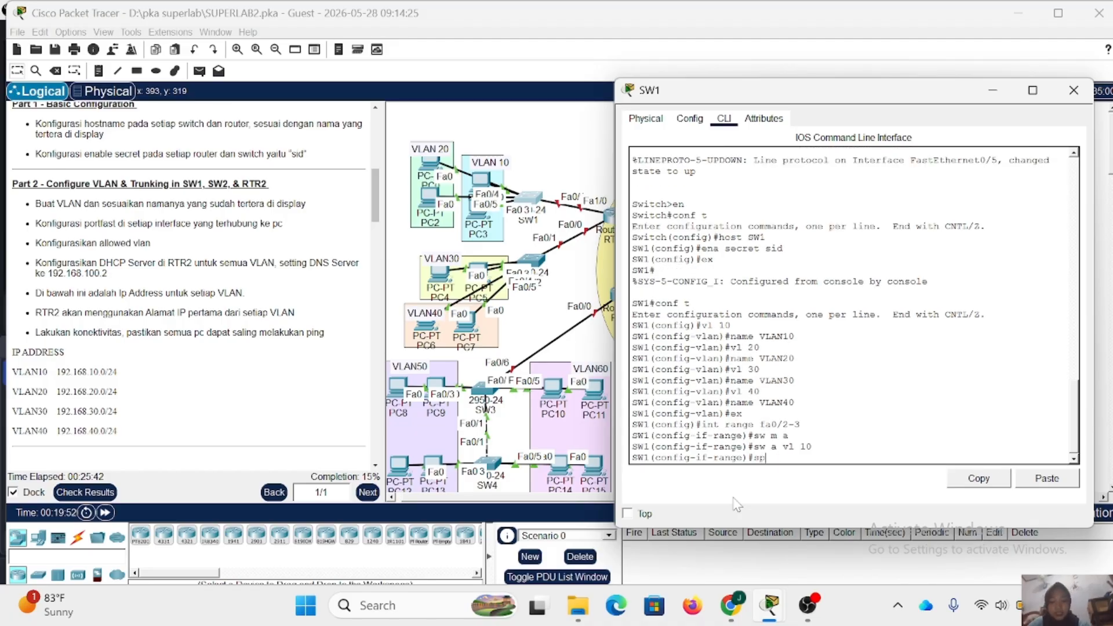
type("a po")
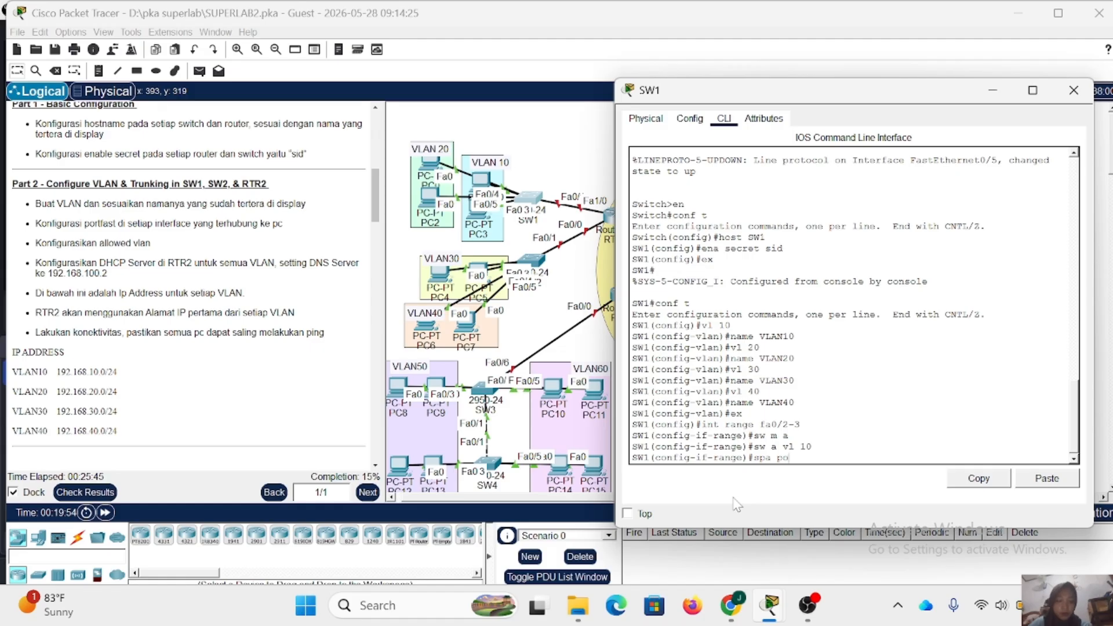
key("Return")
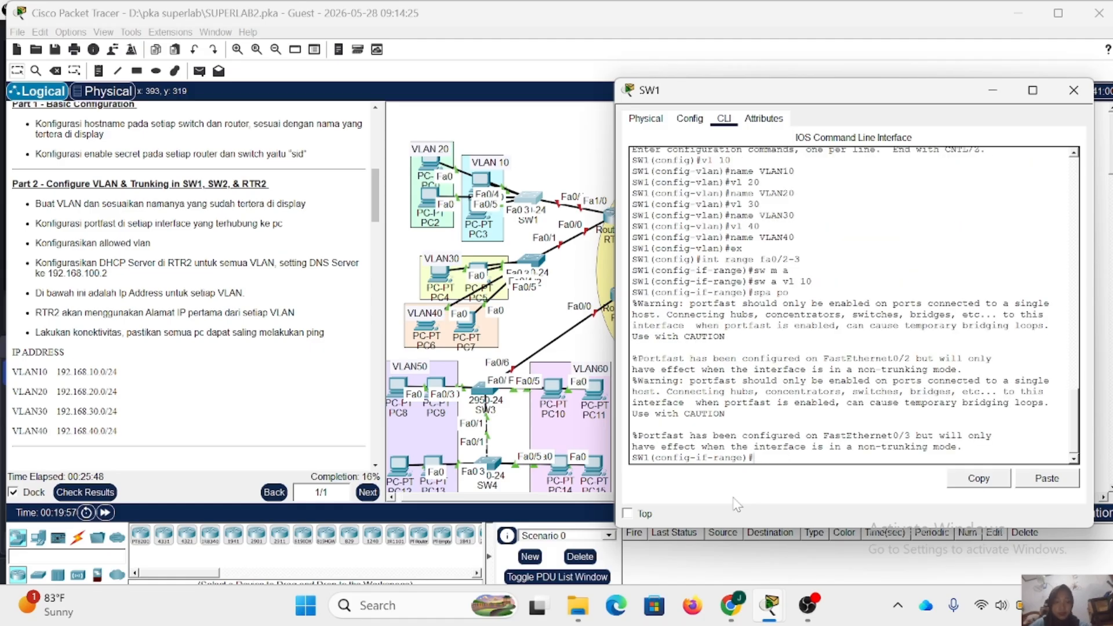
type("ex")
key("Return")
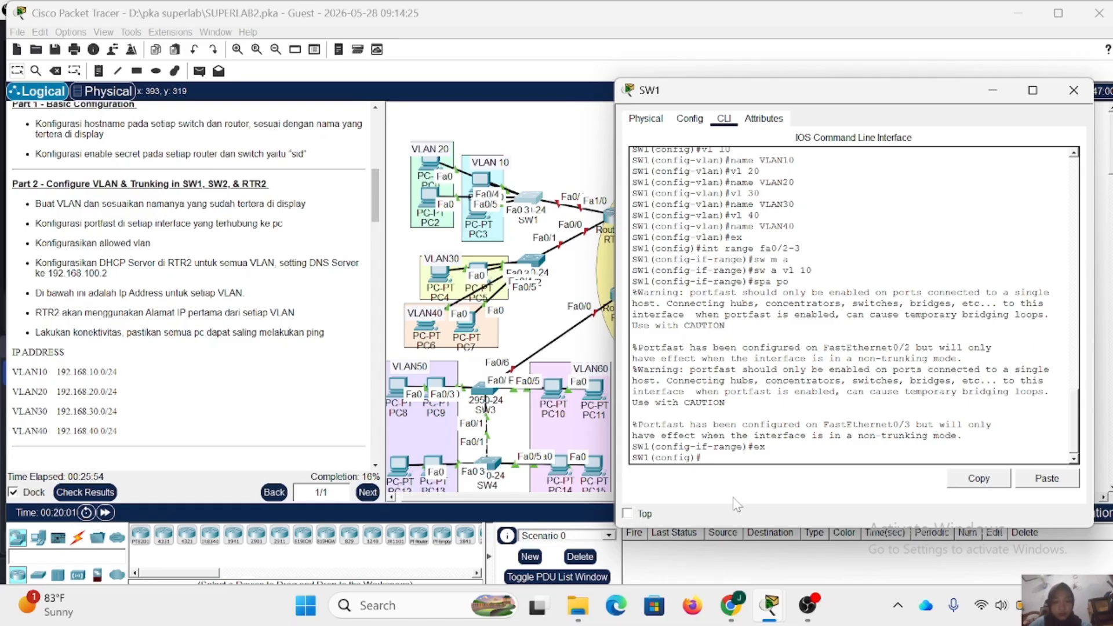
- Set SW1's interface range fa0/4-5 to access mode and assign it to VLAN 20
type("int range fa4")
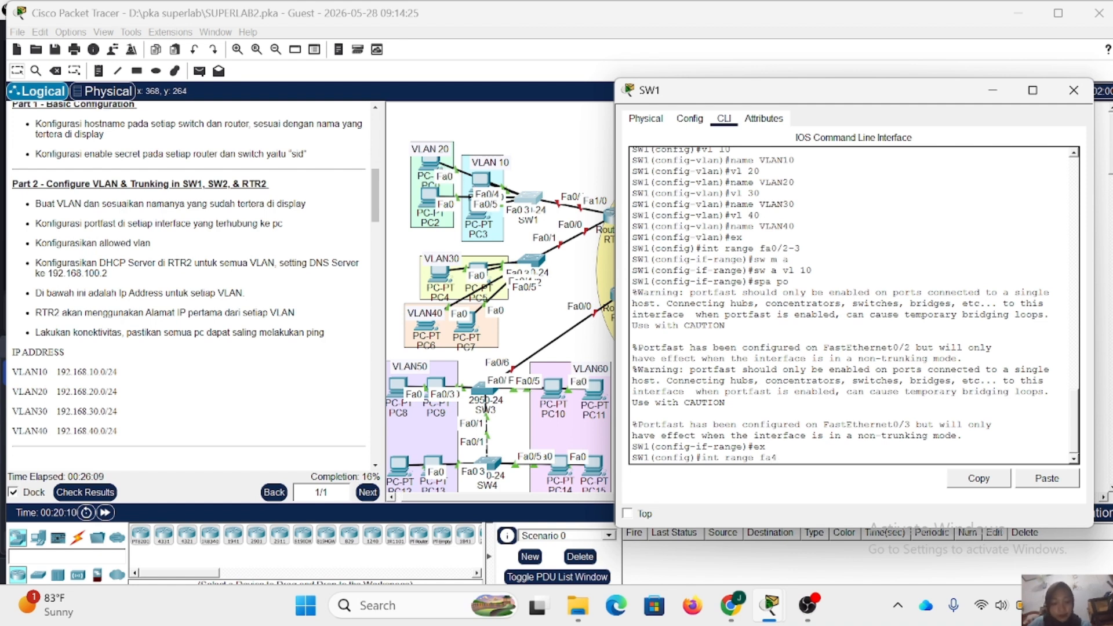
type("0/4")
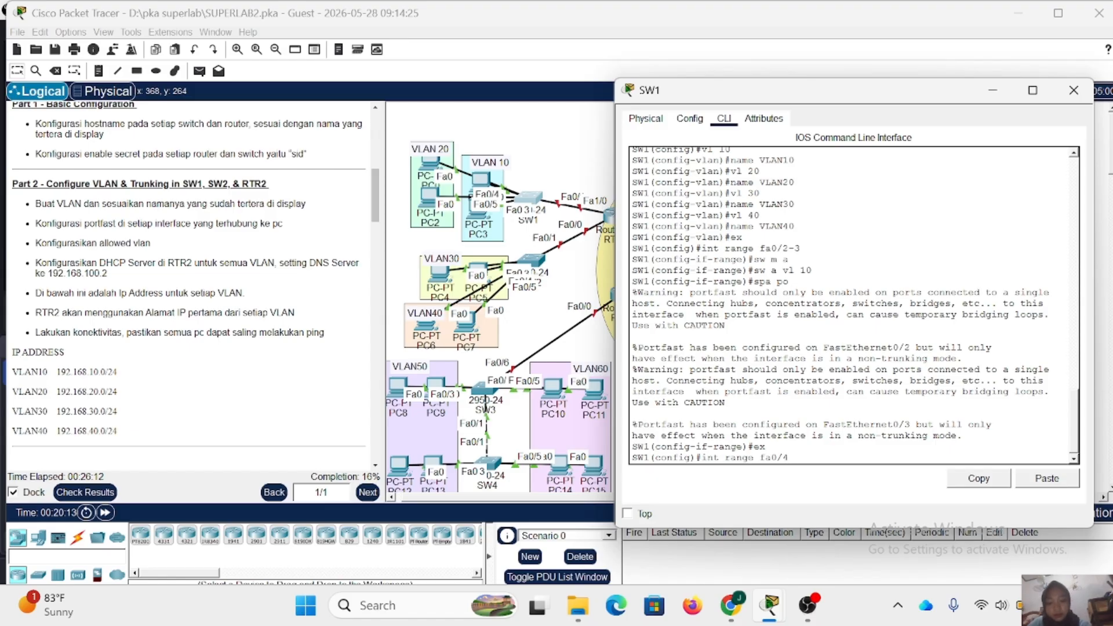
type("-5")
key("Return")
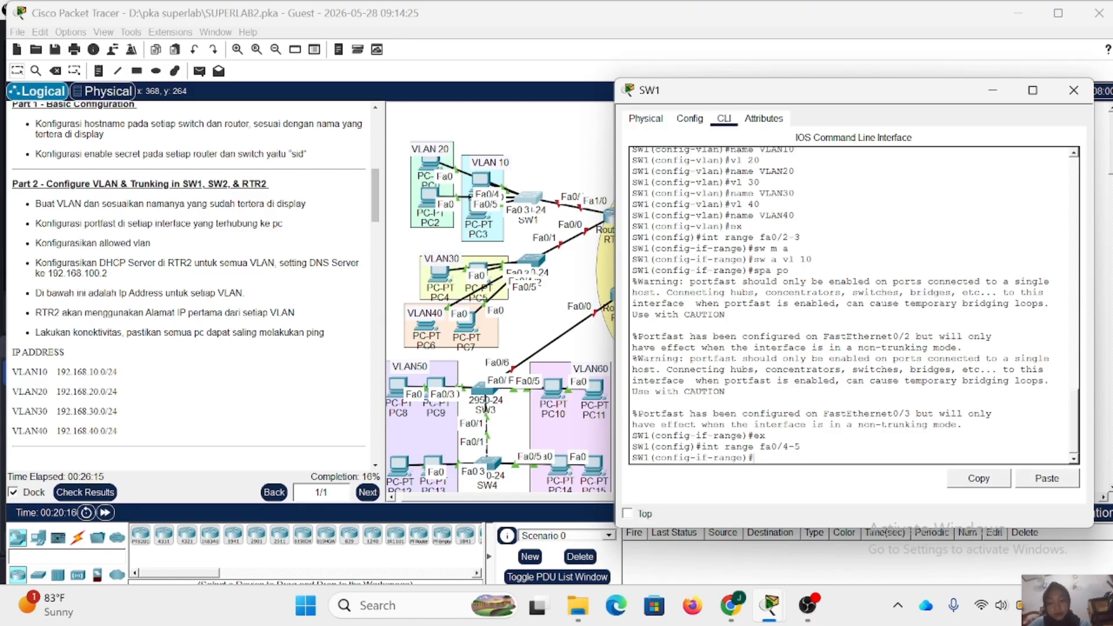
type("sw m a")
key("Return")
type("s")
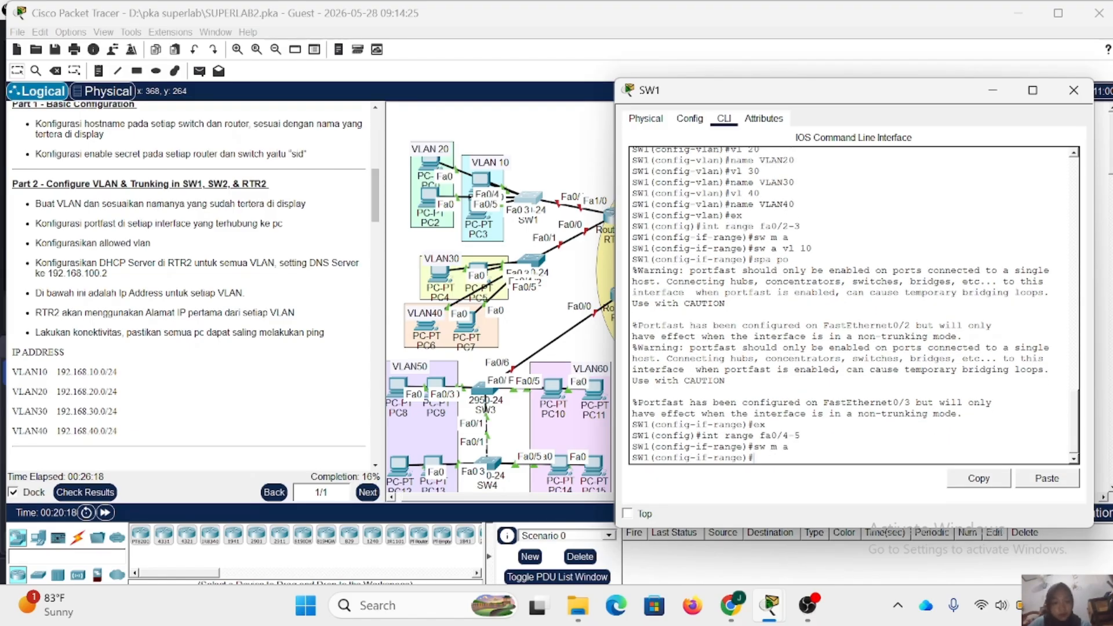
type("w a vl ")
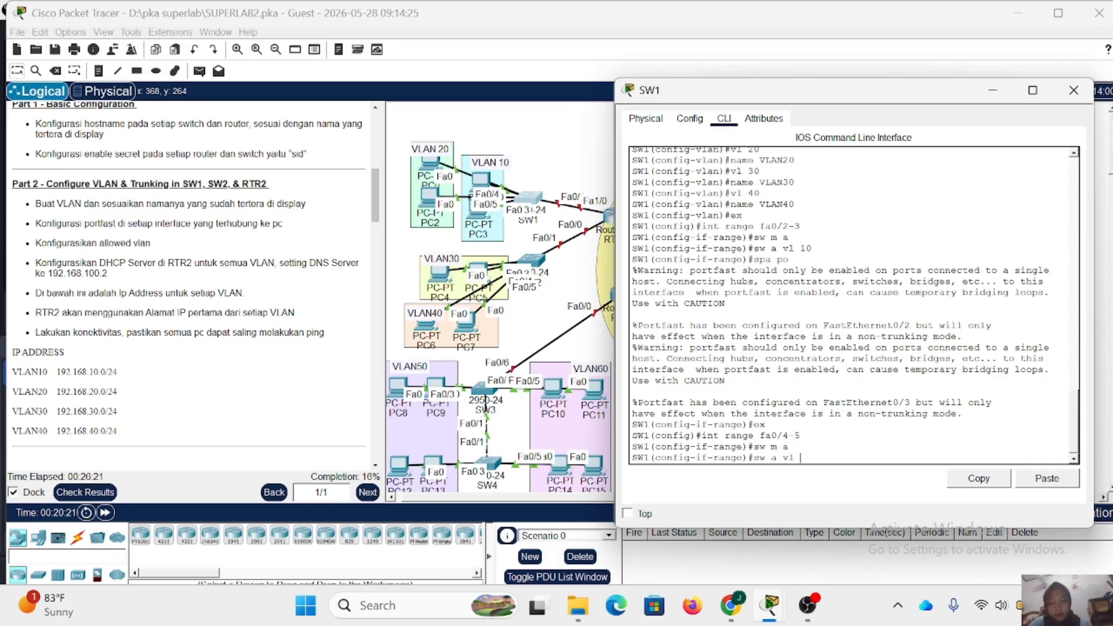
type("20")
key("Return")
- Enable spanning-tree PortFast on SW1's interfaces fa0/4-5 and close the switch's window
type("sp")
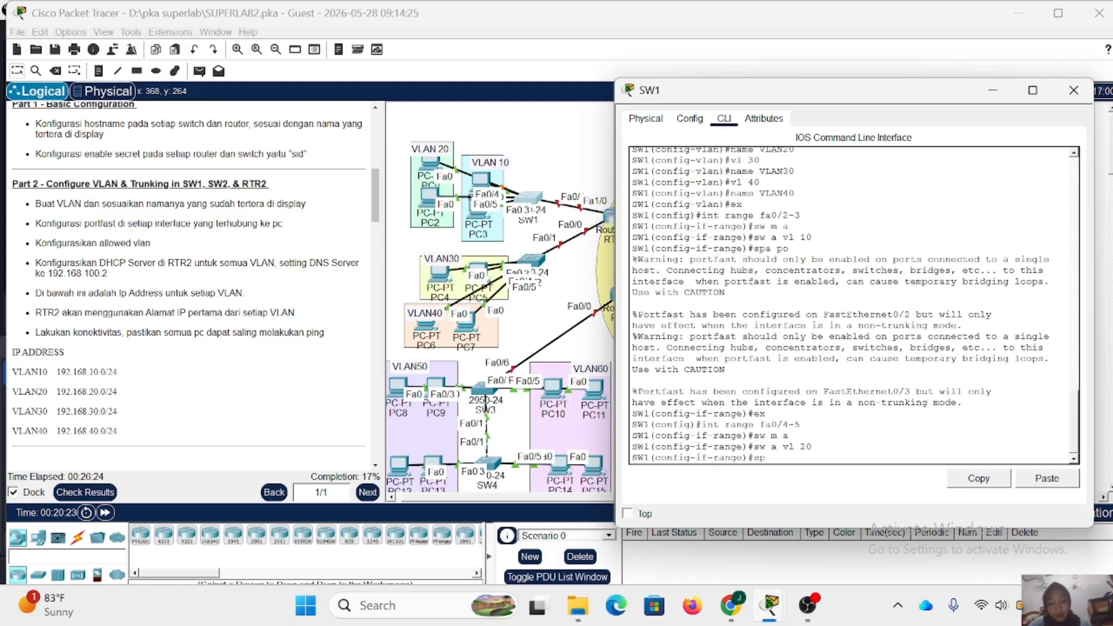
type("a po")
key("Return")
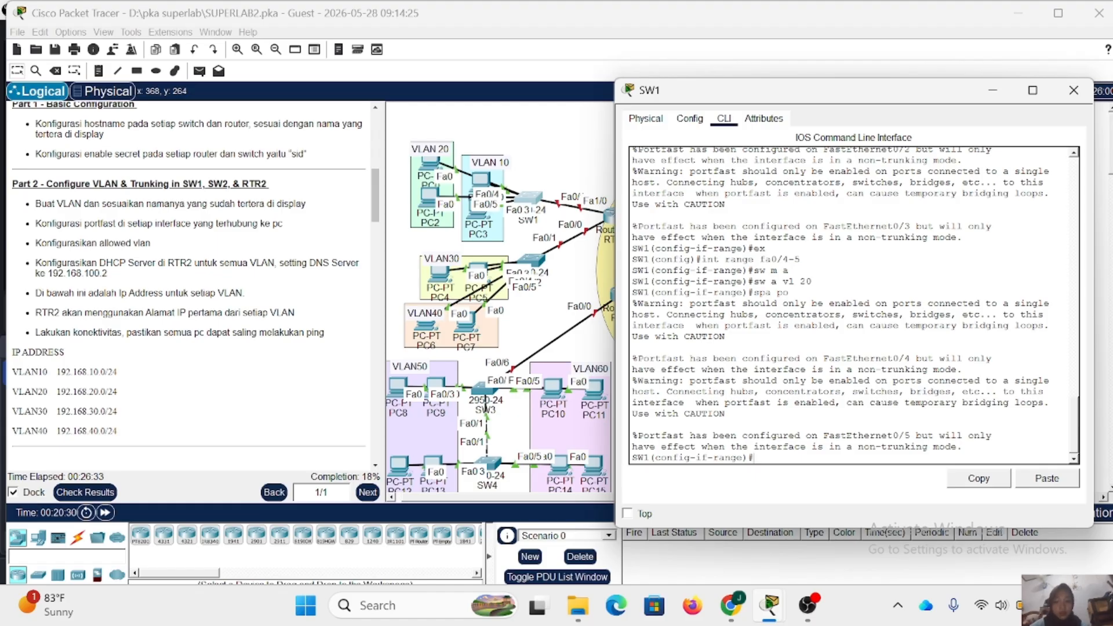
left_click(1074, 91)
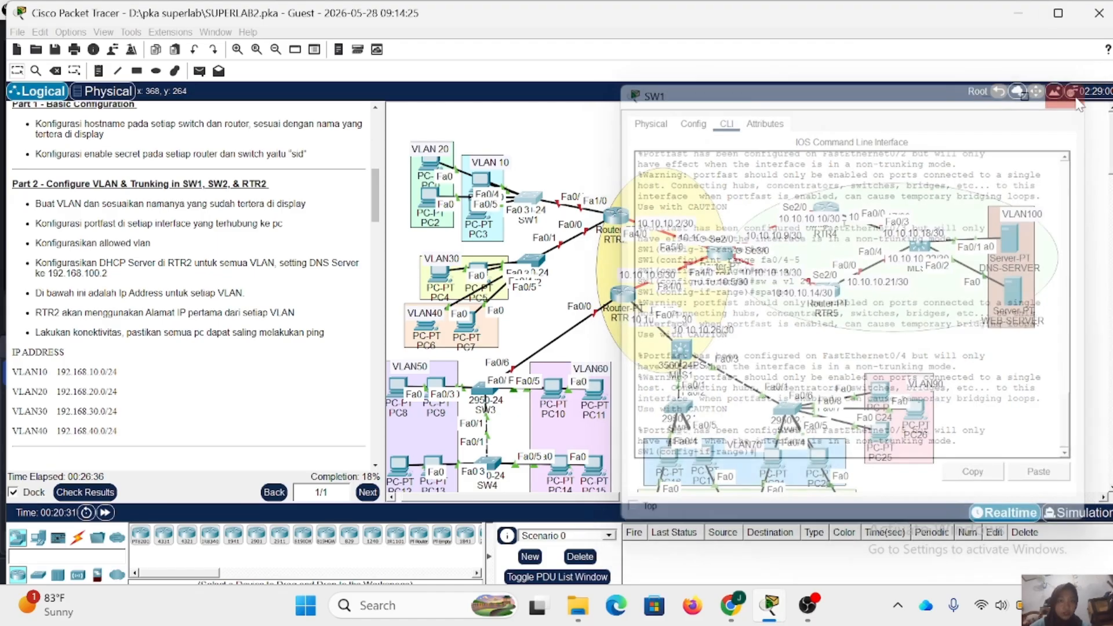
- Open switch SW2's command line, enter privileged mode with the enable secret password, and start global configuration mode
left_click(537, 260)
left_click_drag(500, 73, 708, 72)
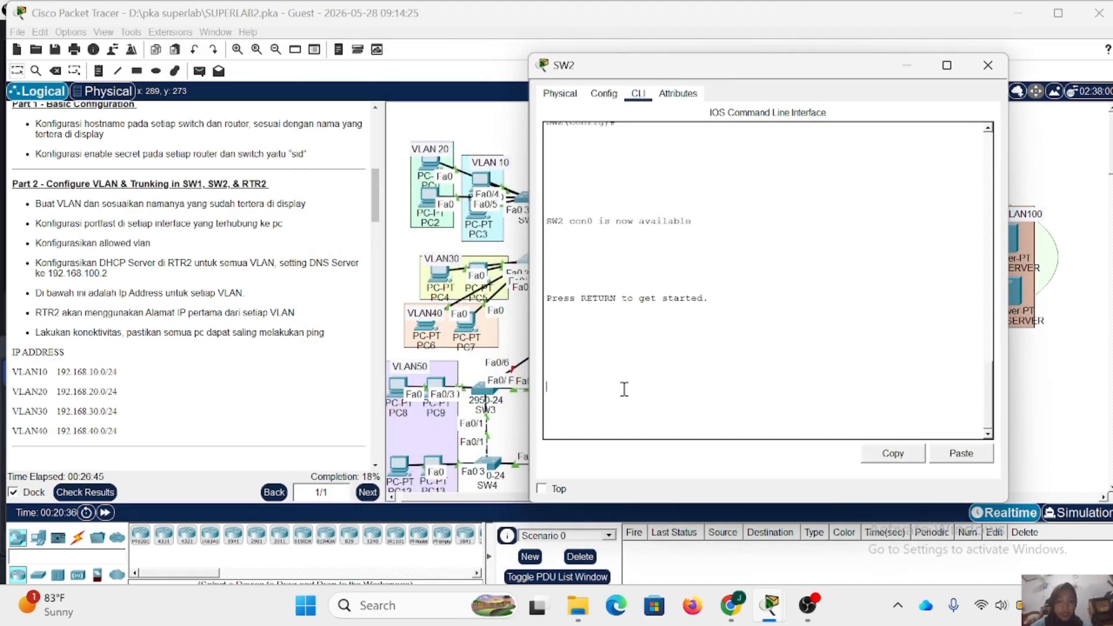
key("Return")
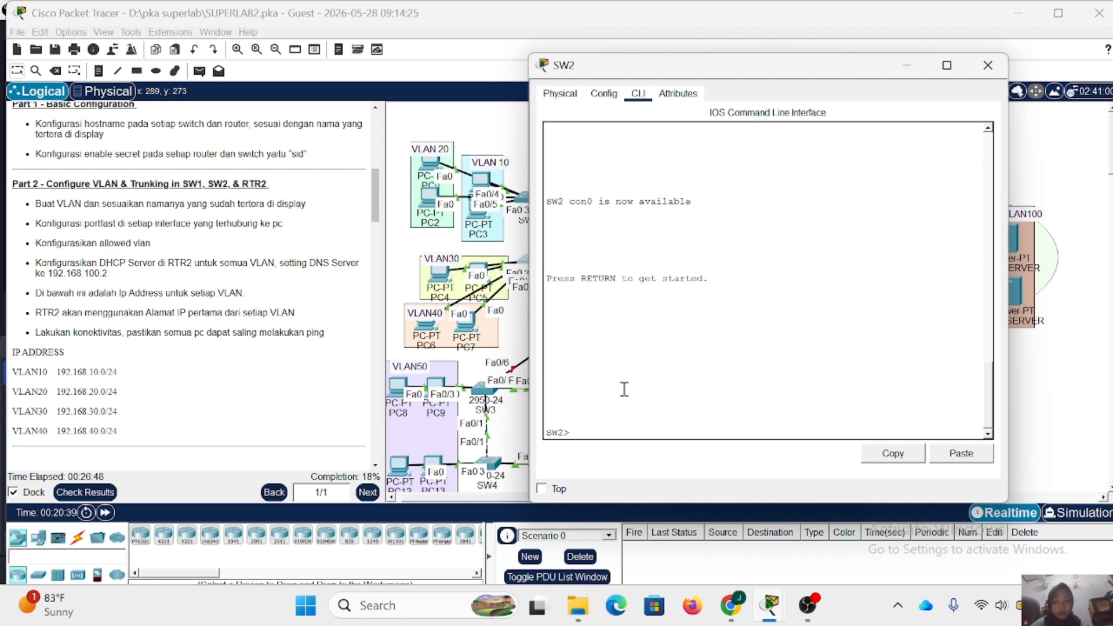
type("en")
key("Return")
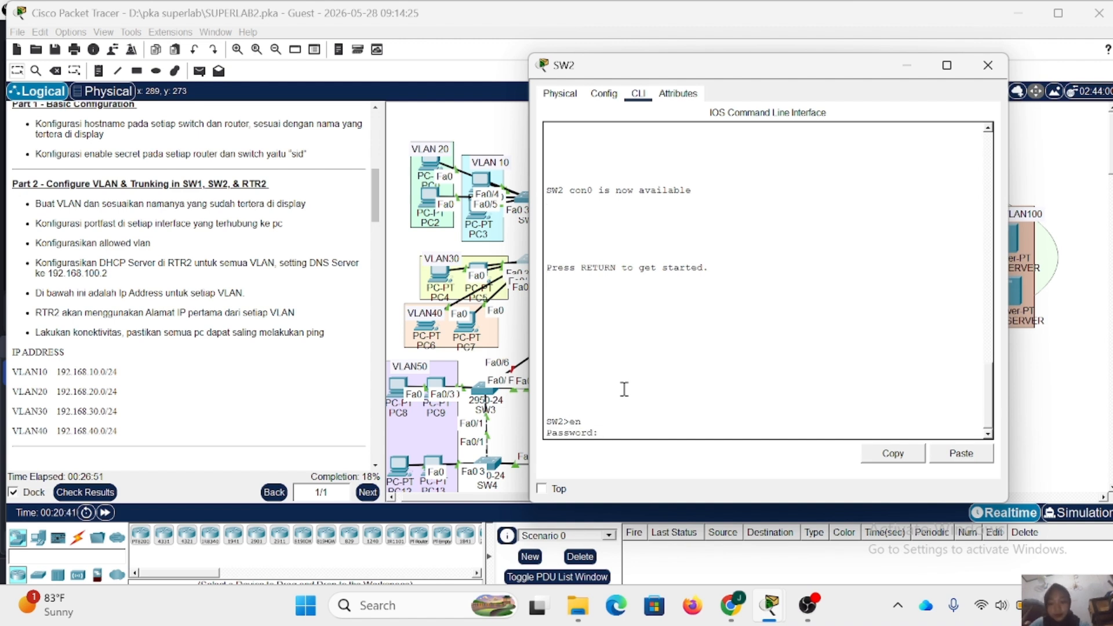
type("sid")
key("Return")
type("conf t")
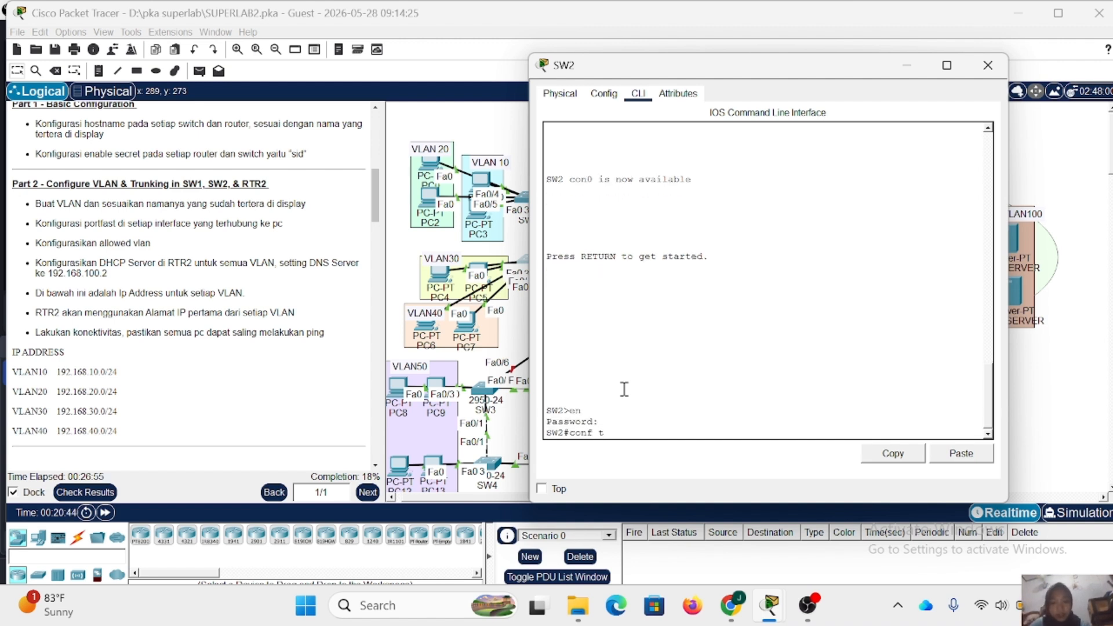
key("Return")
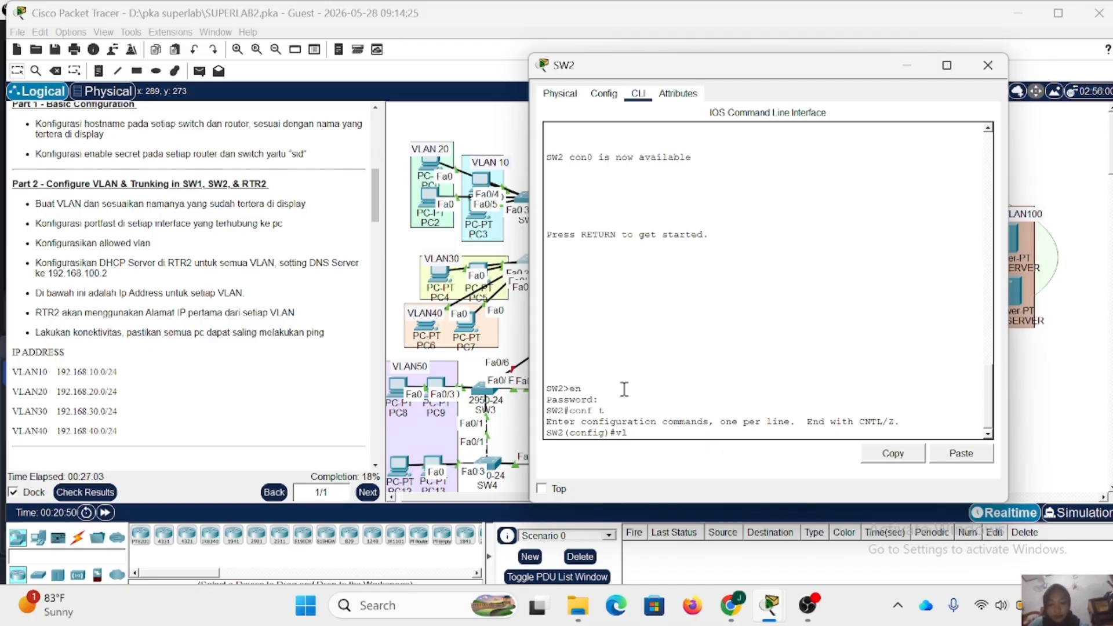
- Create VLAN 30 on switch SW2 and name it VLAN30
type("vl 30")
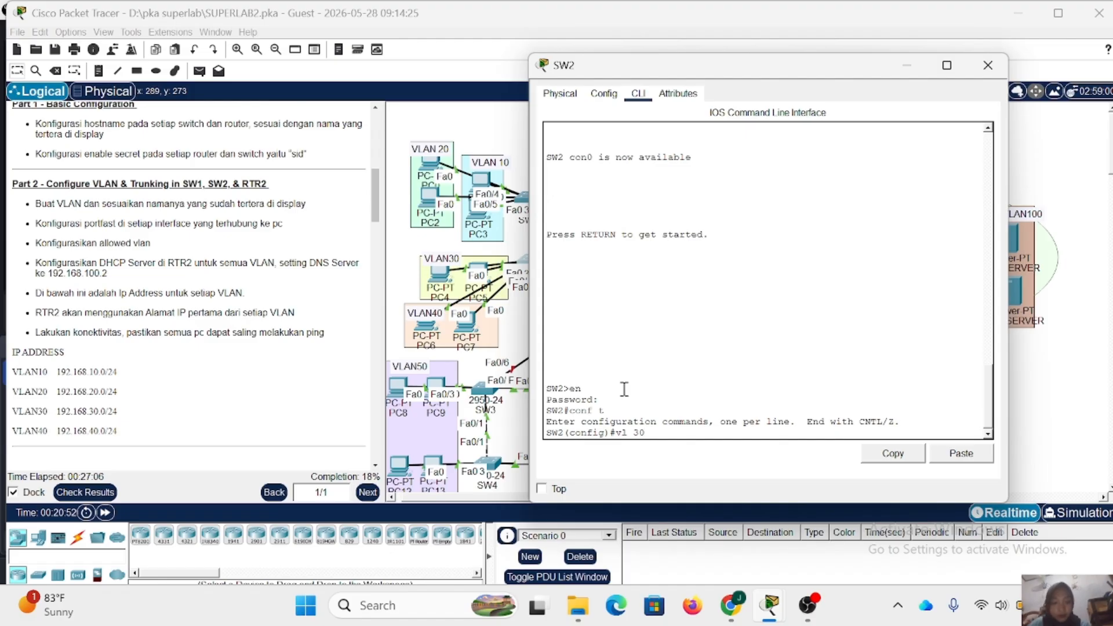
key("Return")
type("nam")
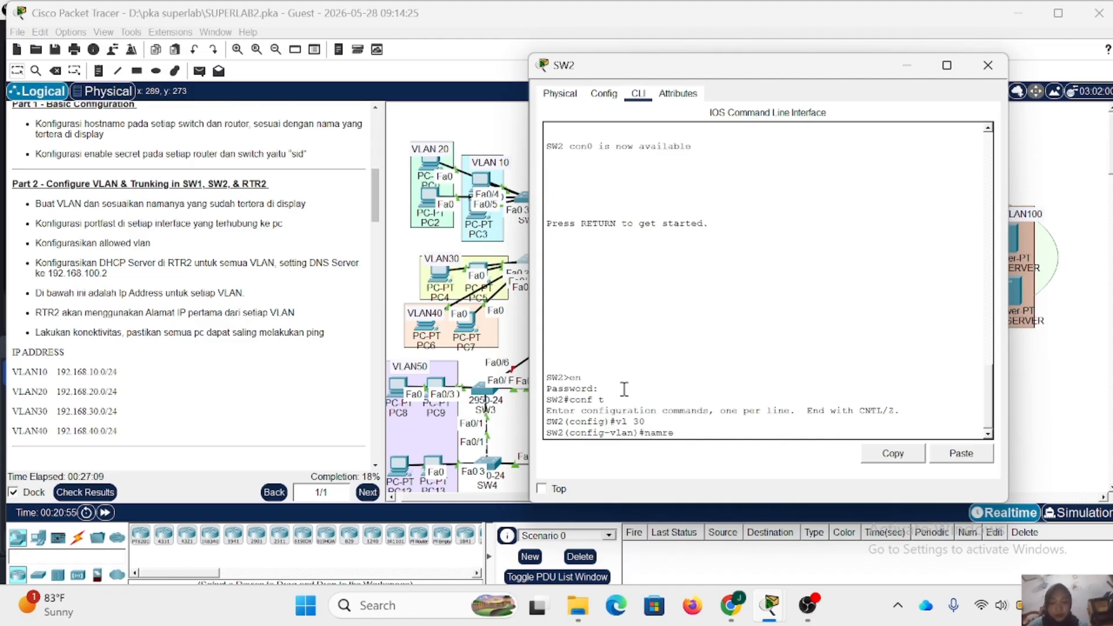
type("e VLAN30")
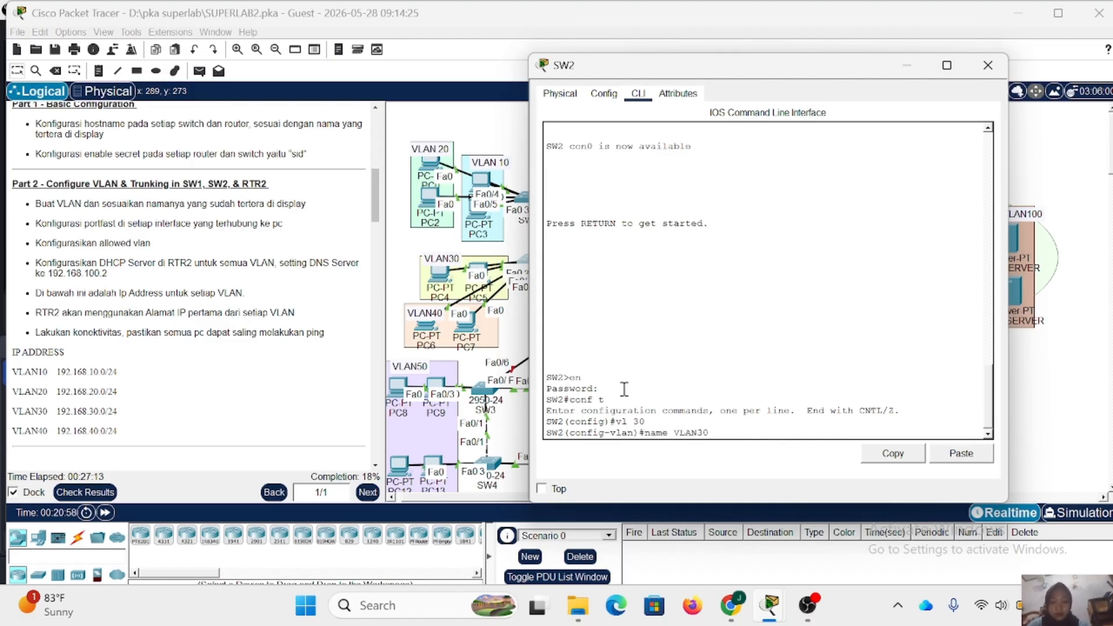
key("Return")
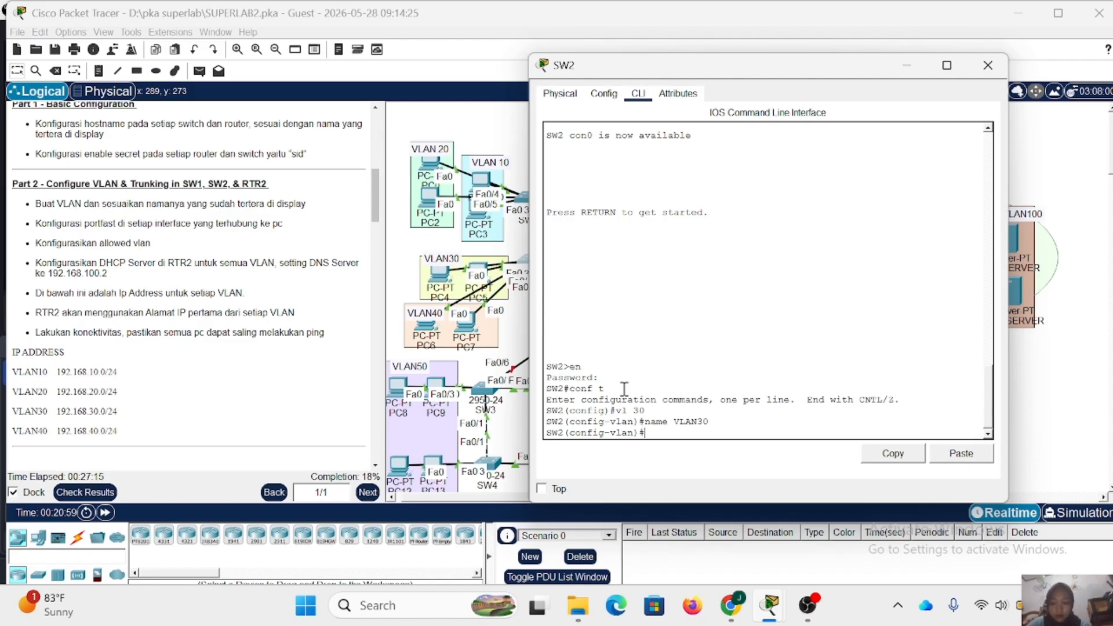
- Create VLAN 40 on switch SW2, name it VLAN40, and return to global configuration mode
type("vl 40")
key("Return")
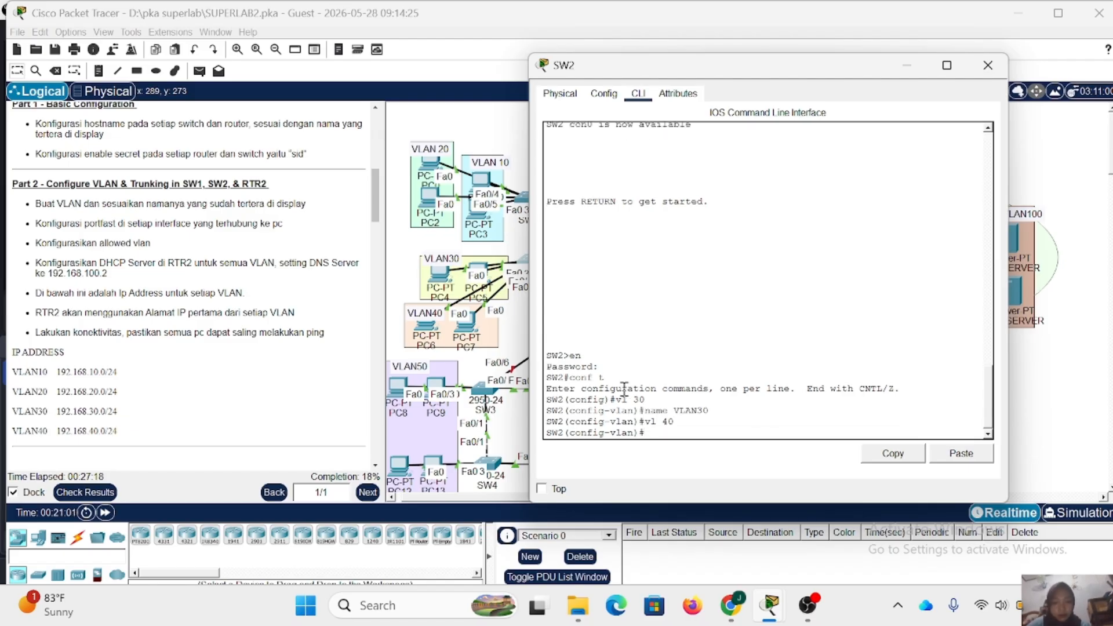
type("name VLAB40")
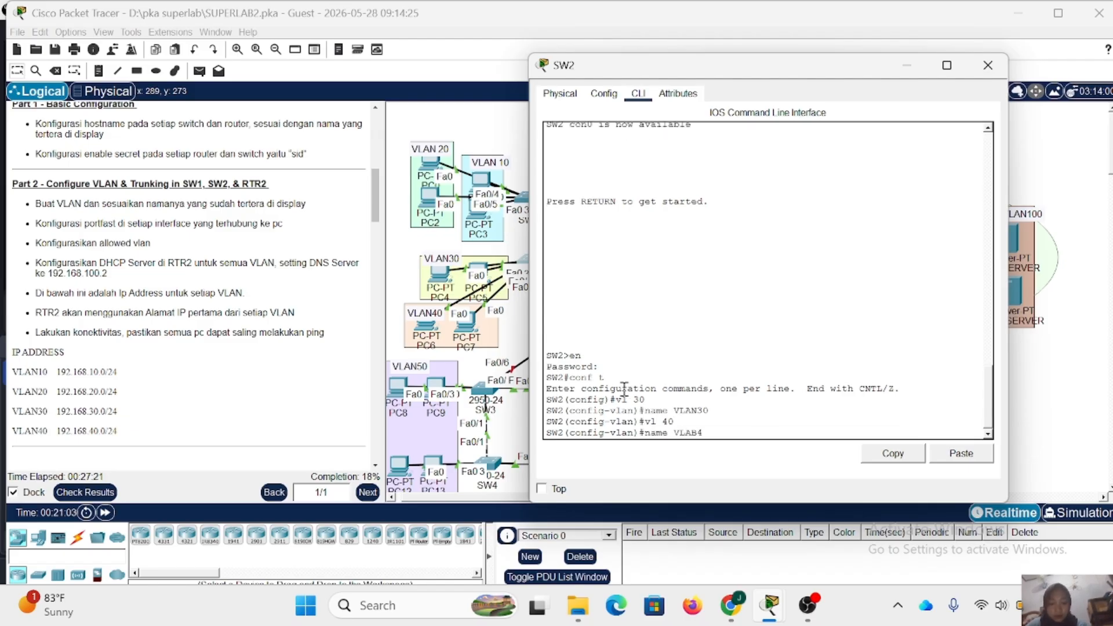
key("BackSpace")
type("N")
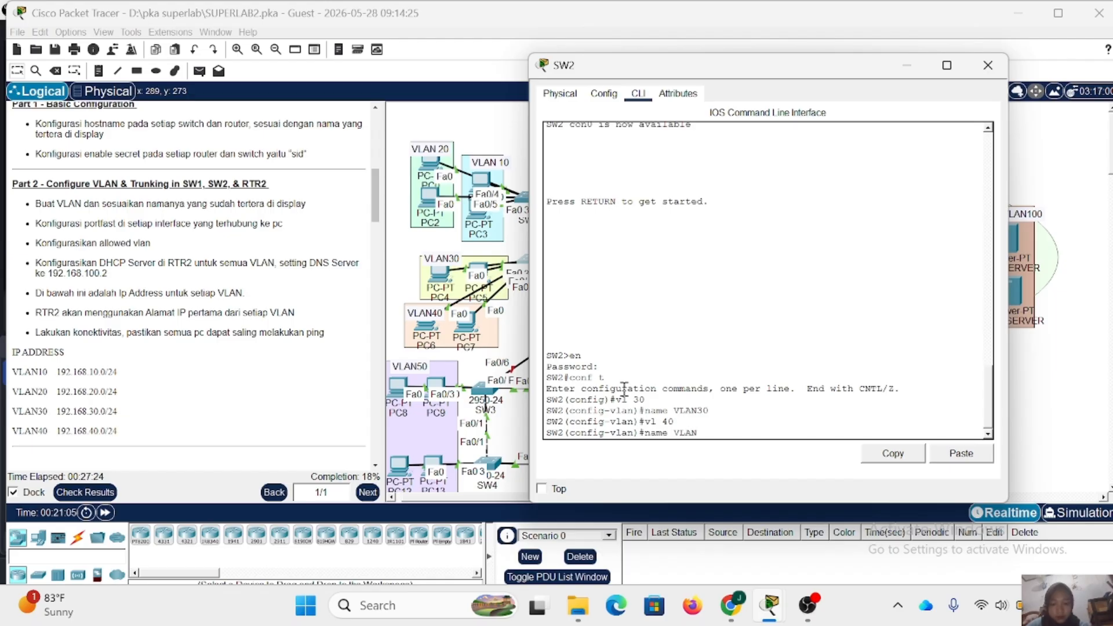
type("40")
key("Return")
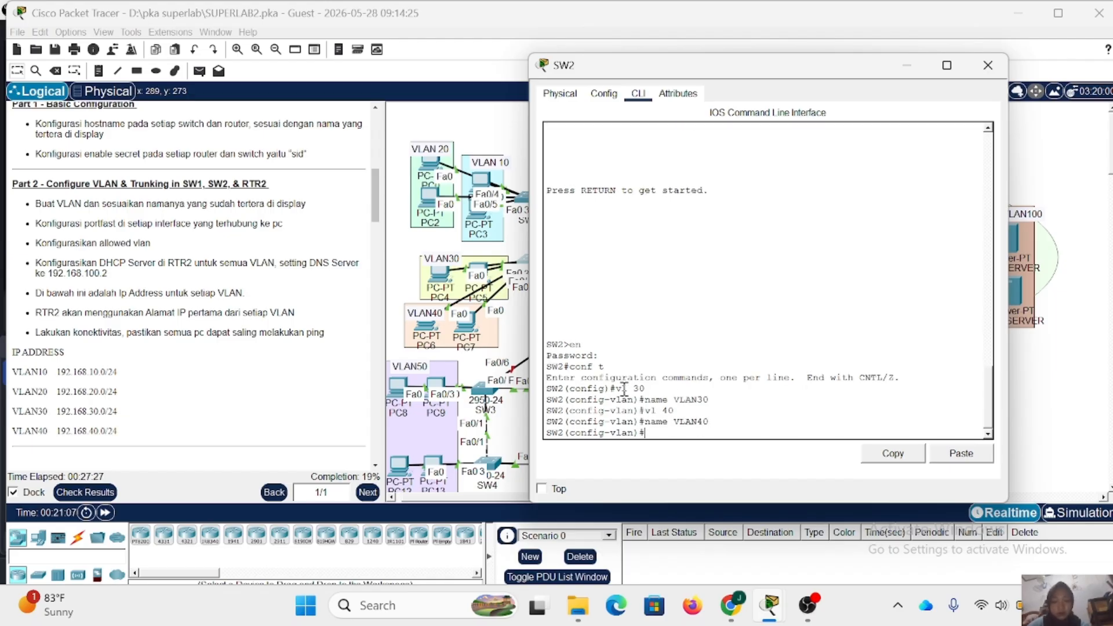
type("ex")
key("Return")
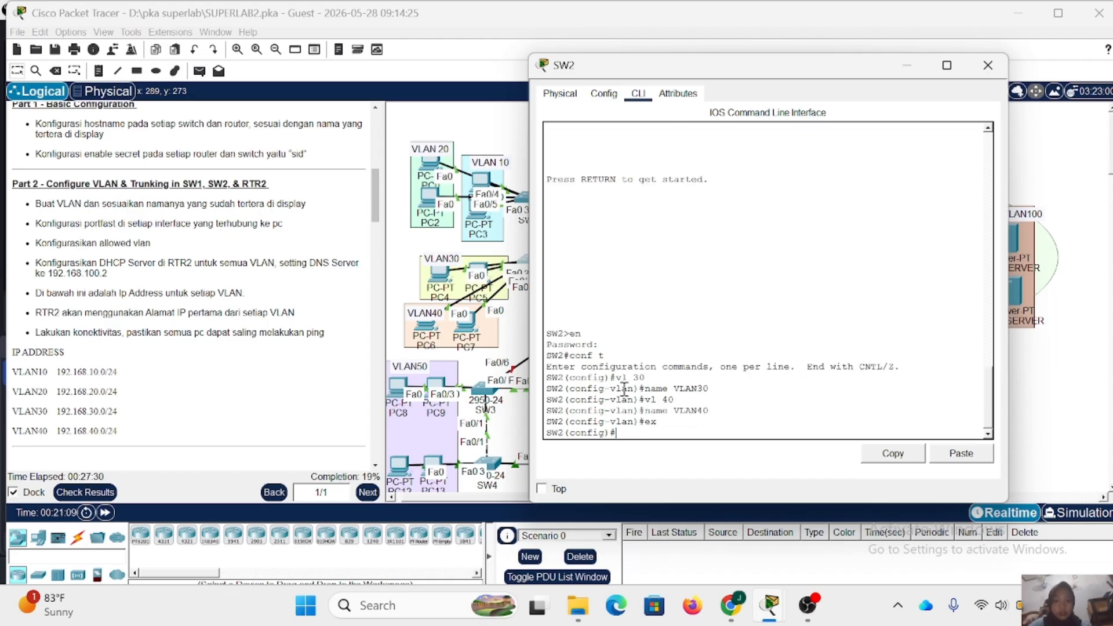
- Check SW2's PC ports in the topology, then set its interface range fa0/2-3 to access mode and assign it to VLAN 30
type("int")
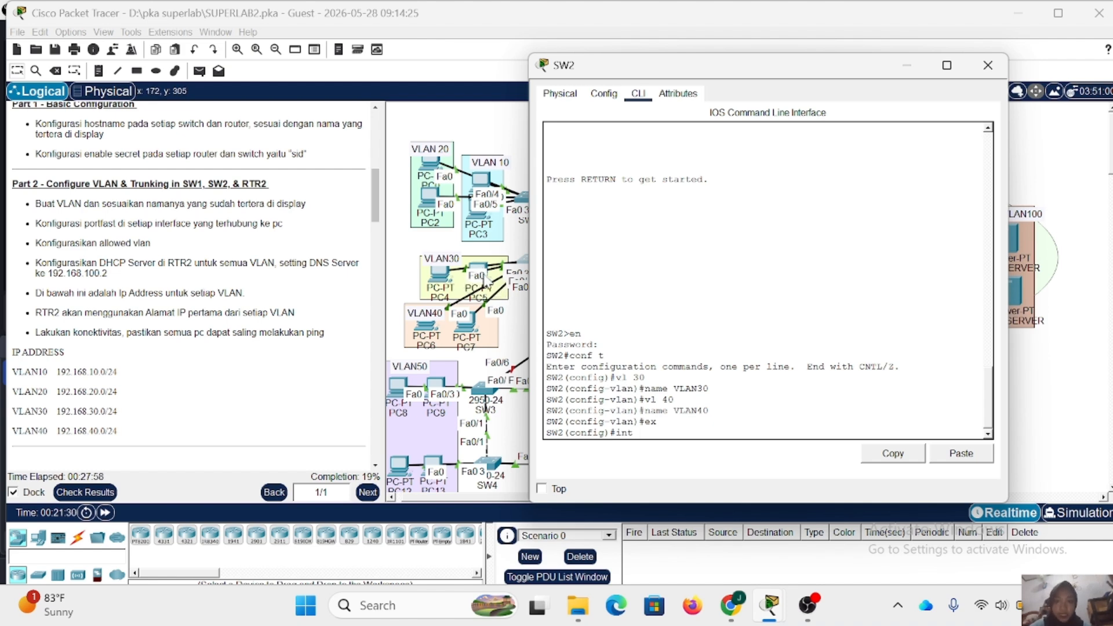
left_click(988, 65)
left_click_drag(473, 265, 439, 274)
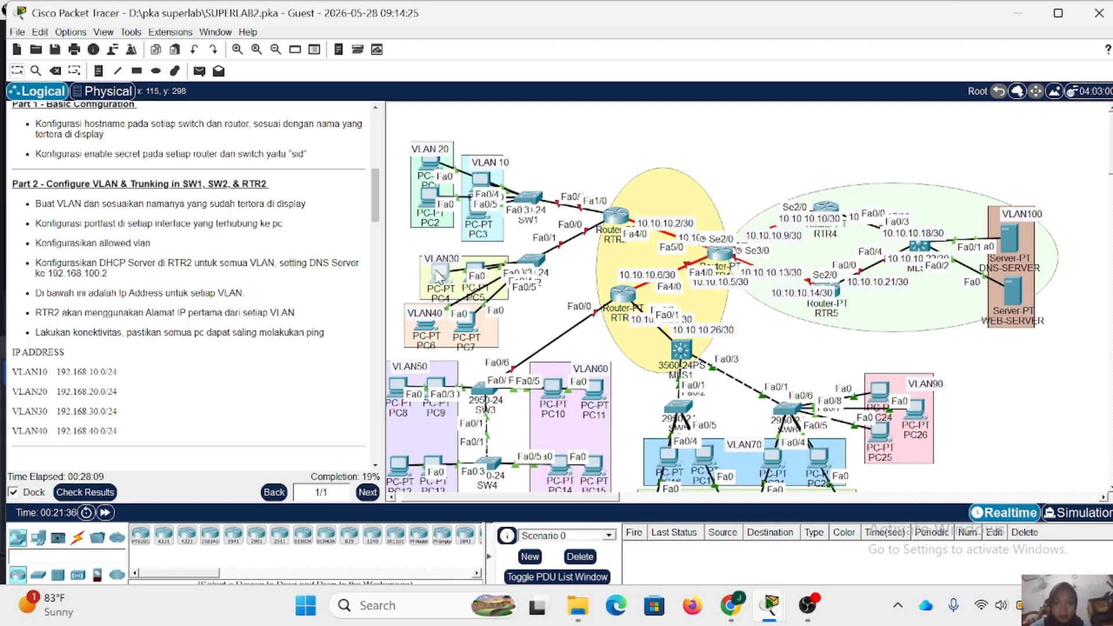
left_click(532, 262)
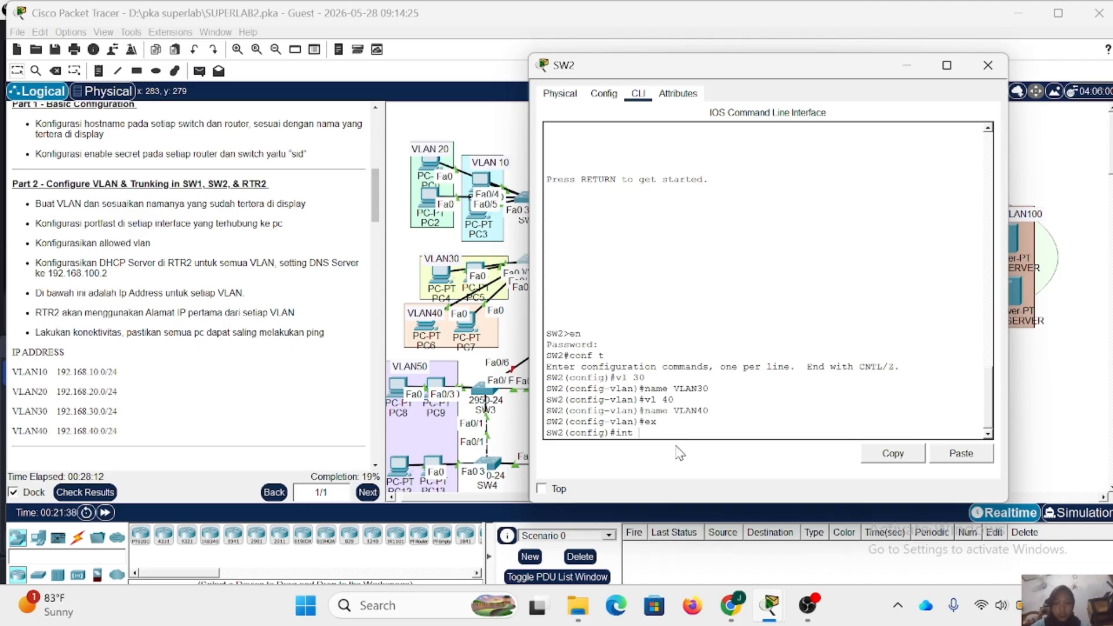
type("ange fa")
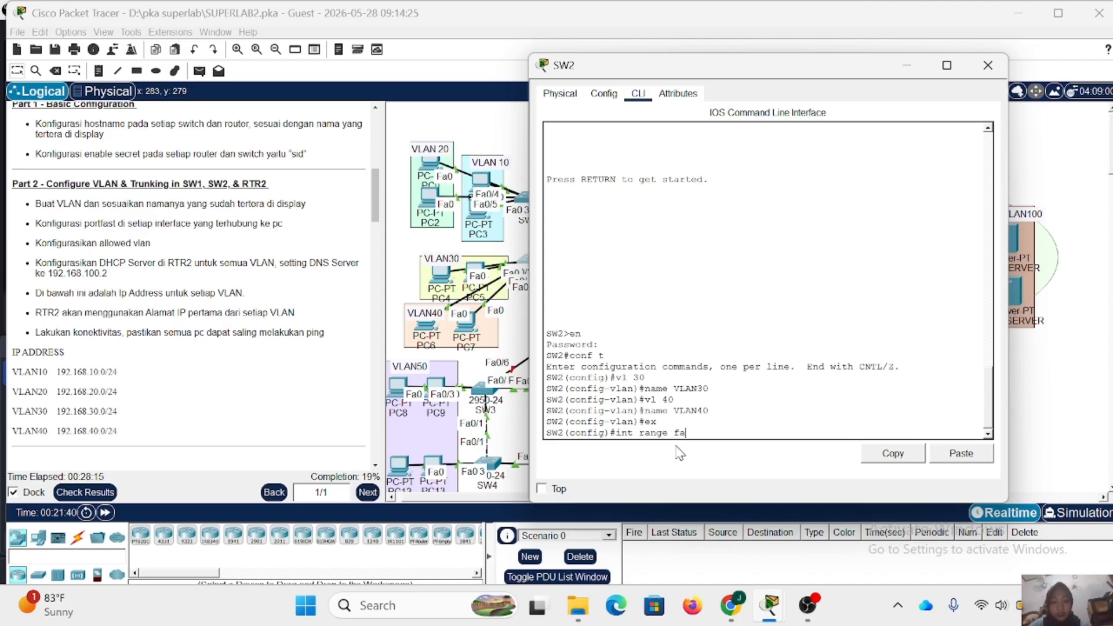
type("0/2-3")
key("Return")
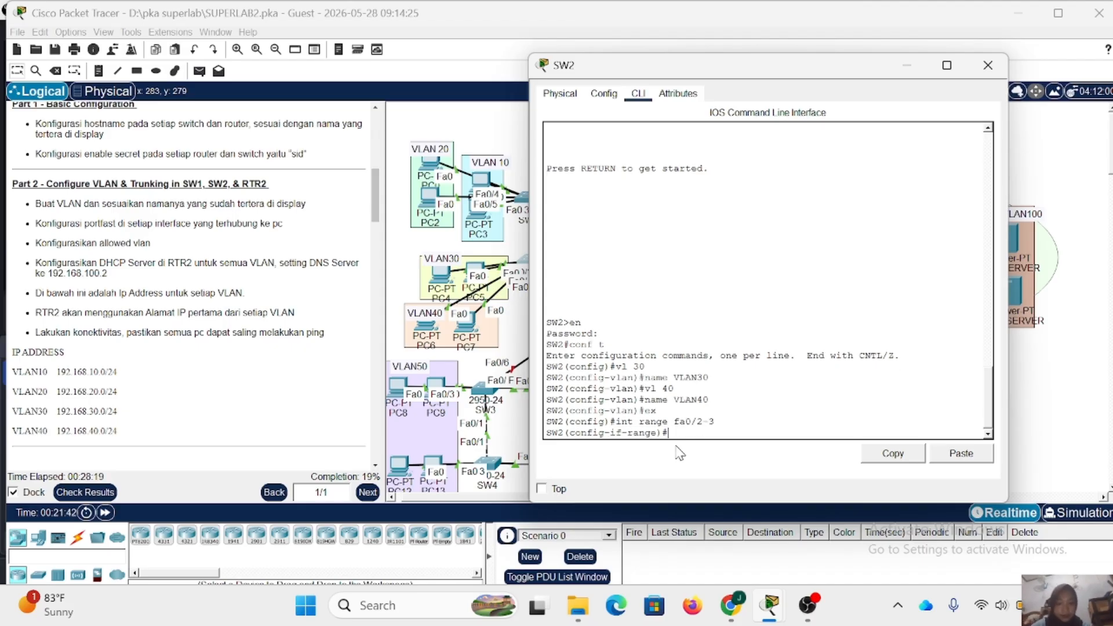
type("sw m a")
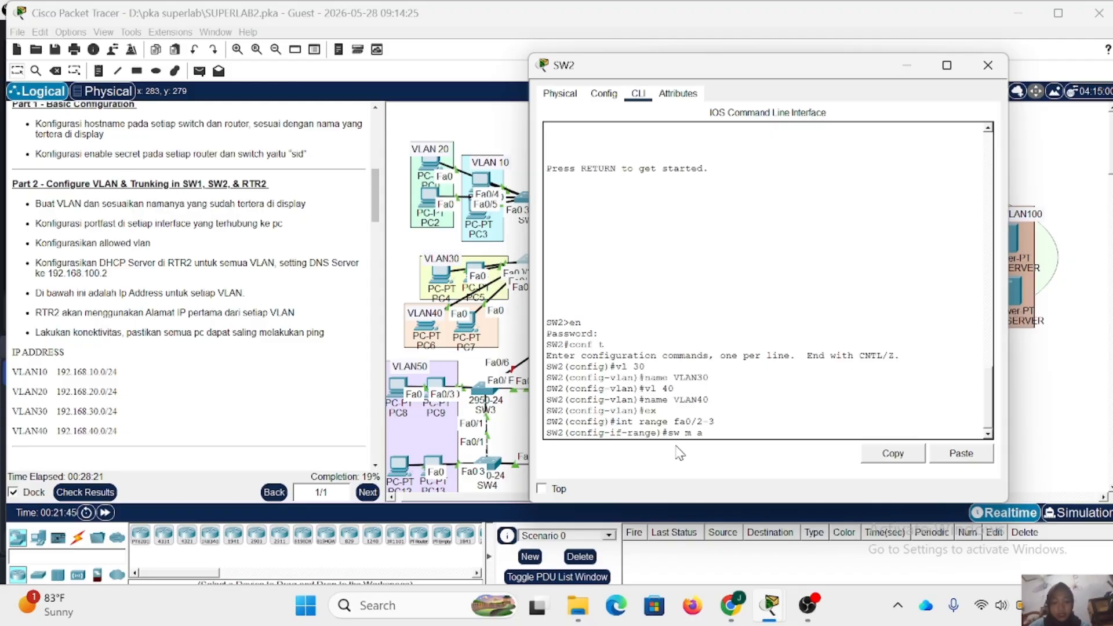
key("Return")
type("sw a")
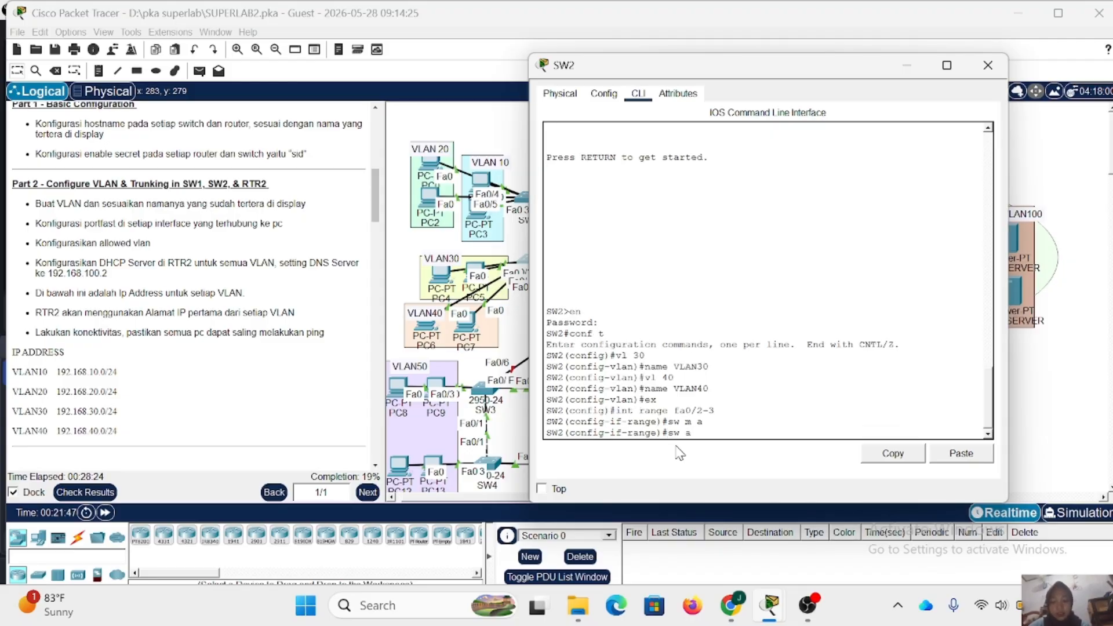
type(" vl 30")
key("Return")
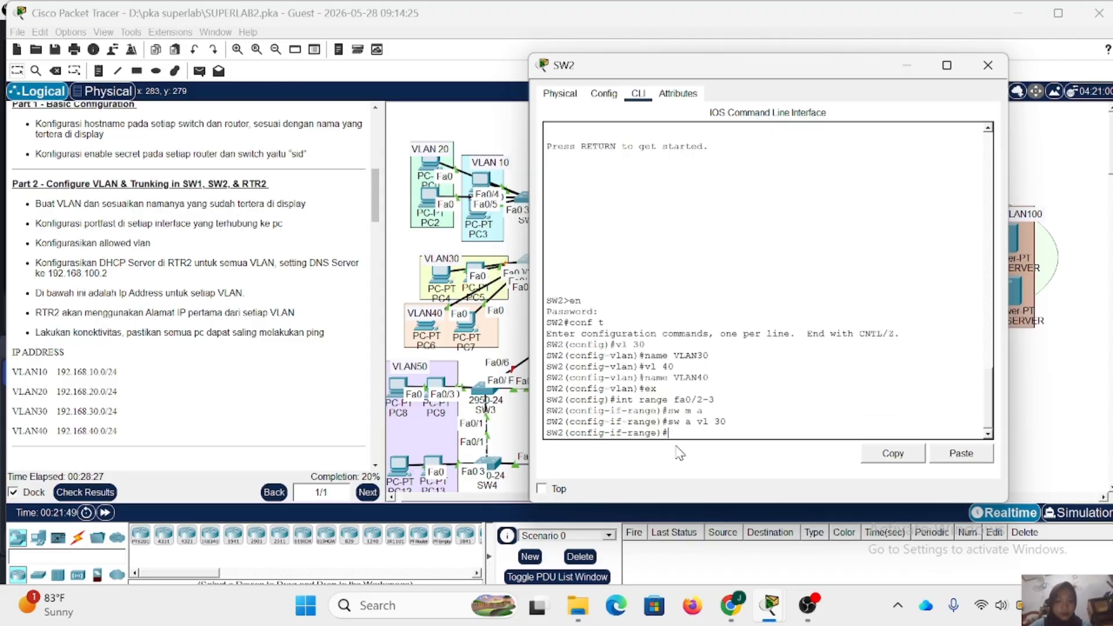
- Enable spanning-tree PortFast on SW2's interfaces fa0/2-3 and return to global configuration mode
type("spa po")
key("Return")
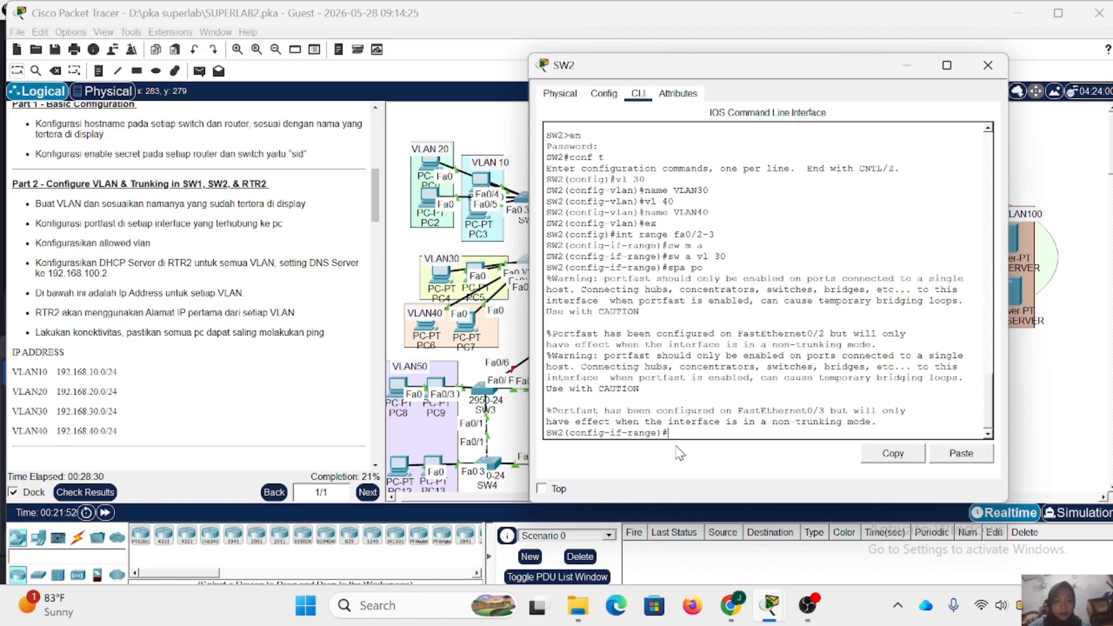
type("ex")
key("Return")
- Set SW2's interface range fa0/4-5 to access mode and assign it to VLAN 40
type("in")
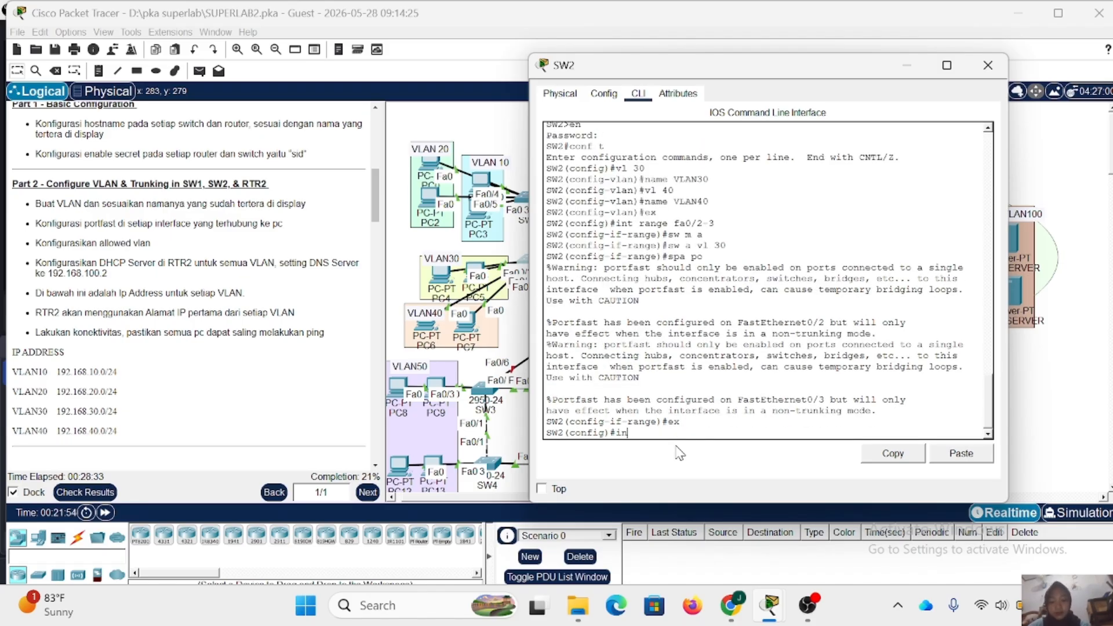
type("t f")
type("ange")
type(" fa0/")
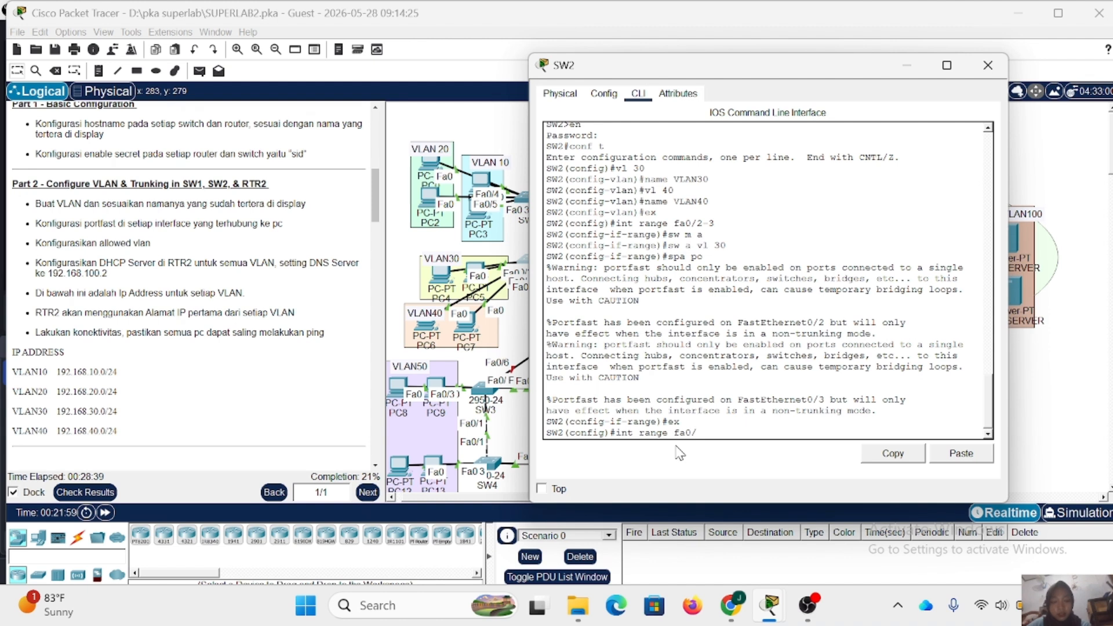
type("4")
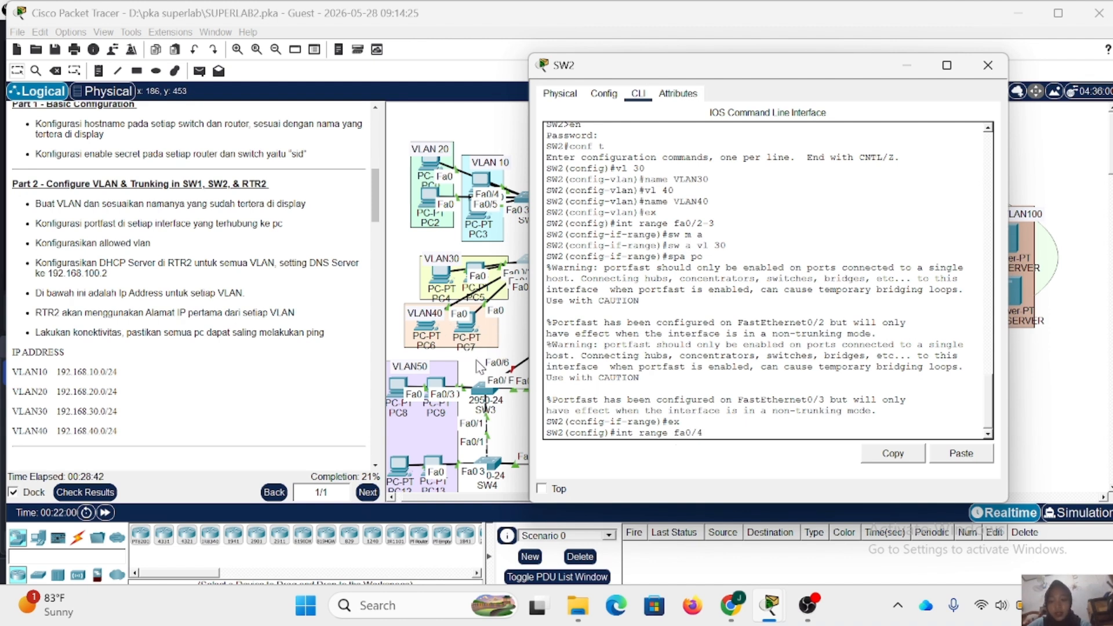
type("-5")
key("Return")
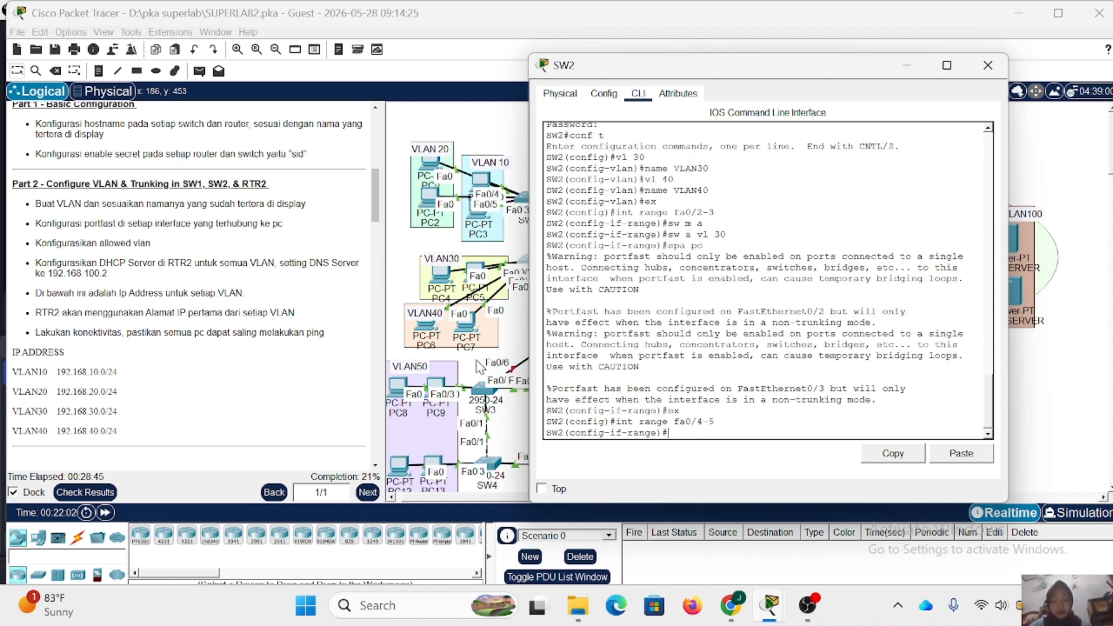
type("sw m a")
key("Return")
type("sw a")
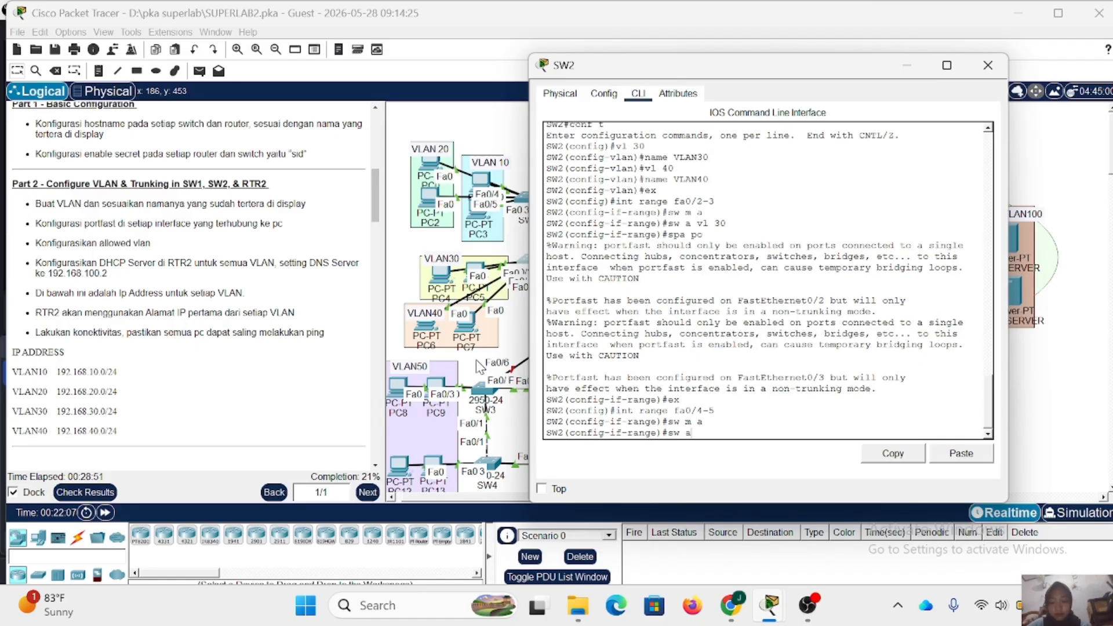
type(" vl 40")
key("Return")
- Enable spanning-tree PortFast on SW2's interfaces fa0/4-5 and close the switch's window
type("s")
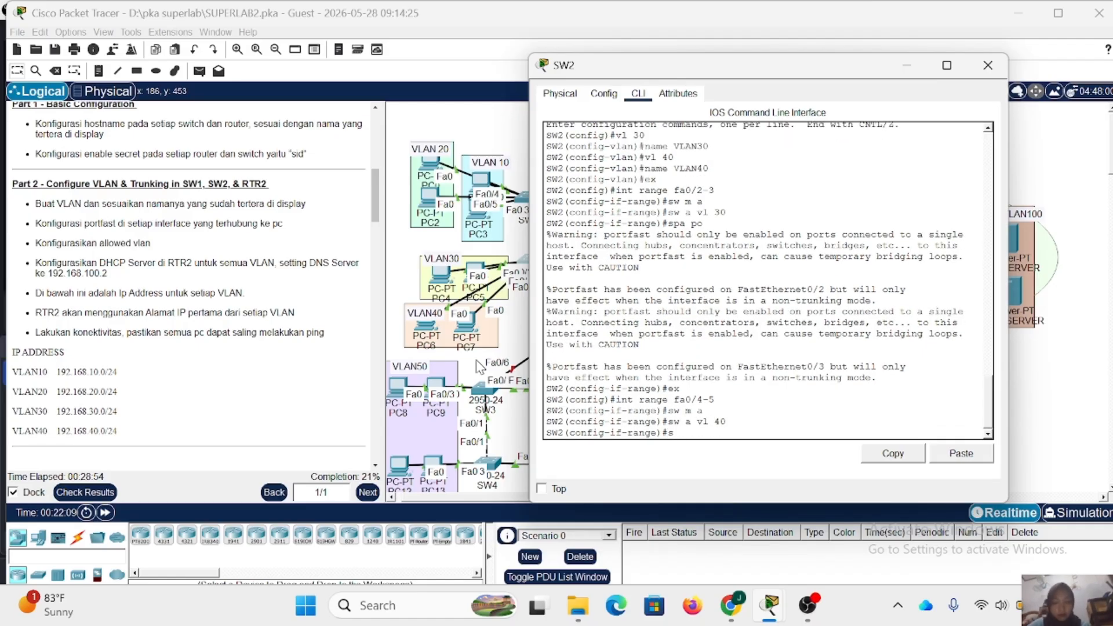
type("pa po")
key("Return")
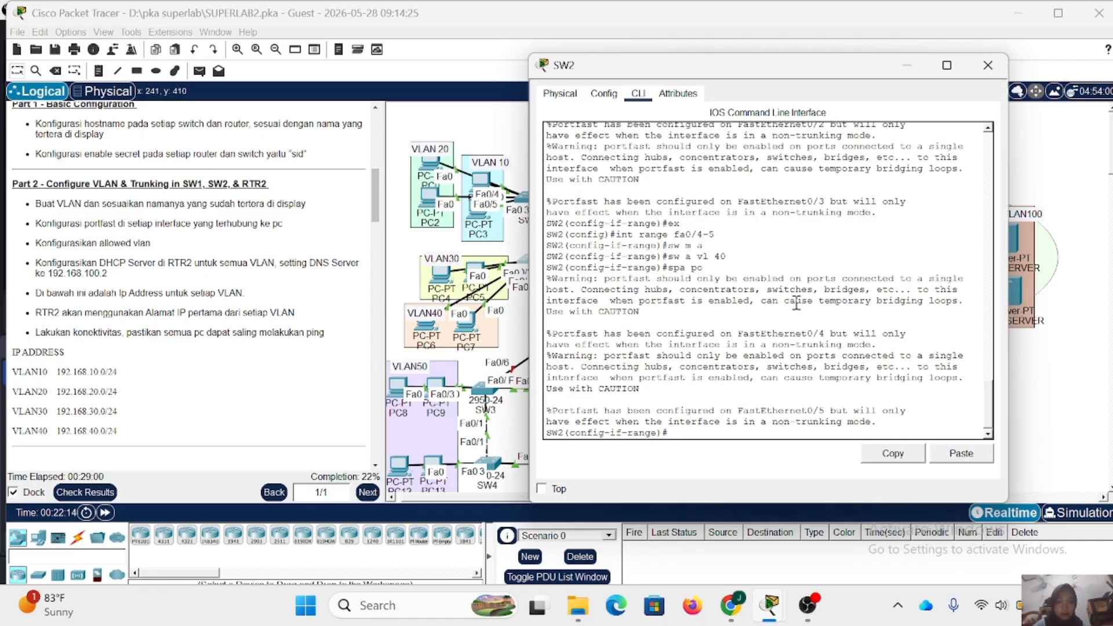
left_click(988, 67)
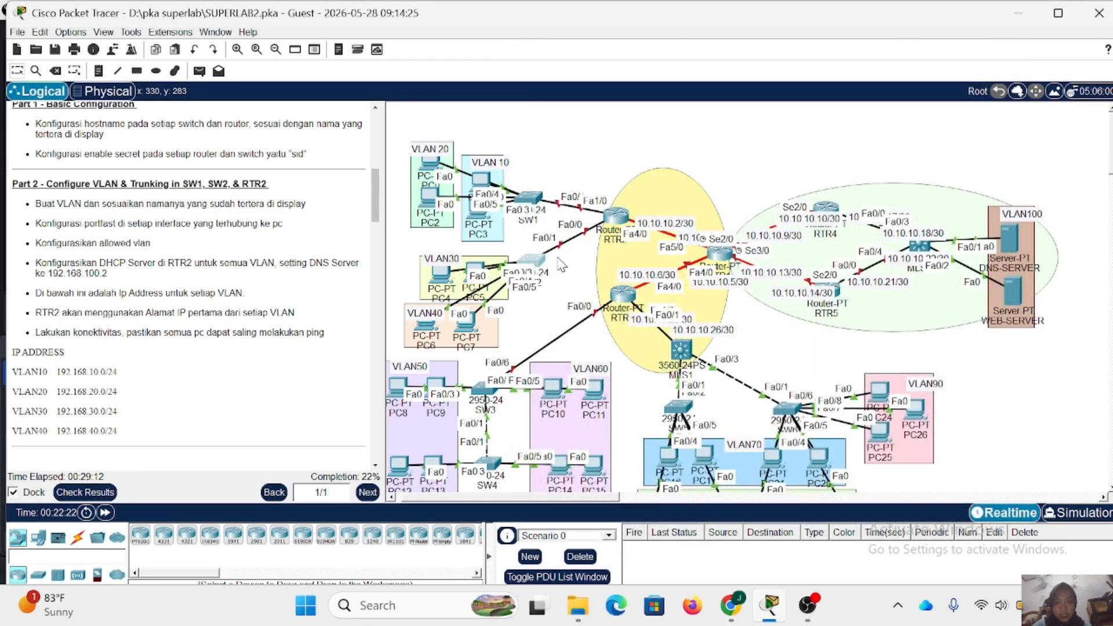
- Check SW2's uplink port in the topology, reopen its command line, and set interface fa0/1 to trunk mode
mouse_move(543, 261)
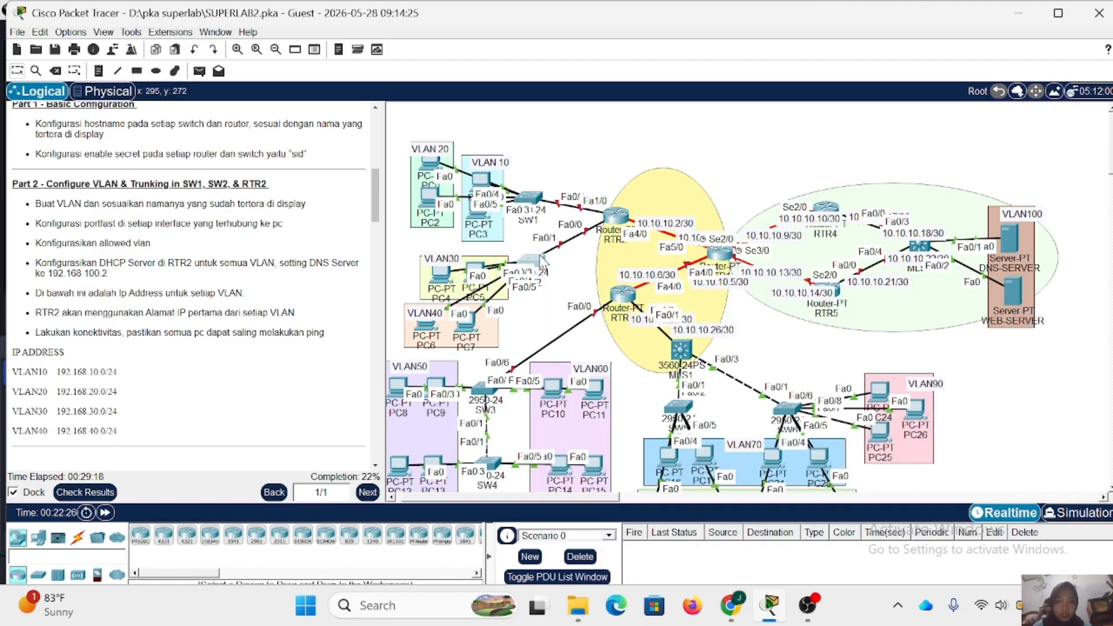
left_click(544, 260)
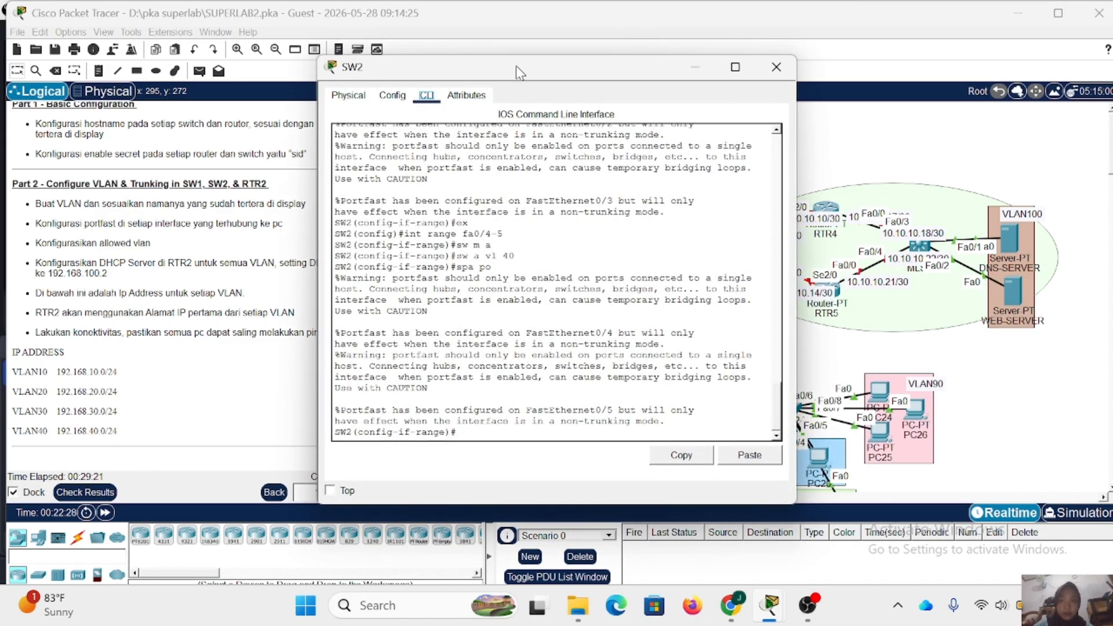
left_click_drag(522, 72, 645, 285)
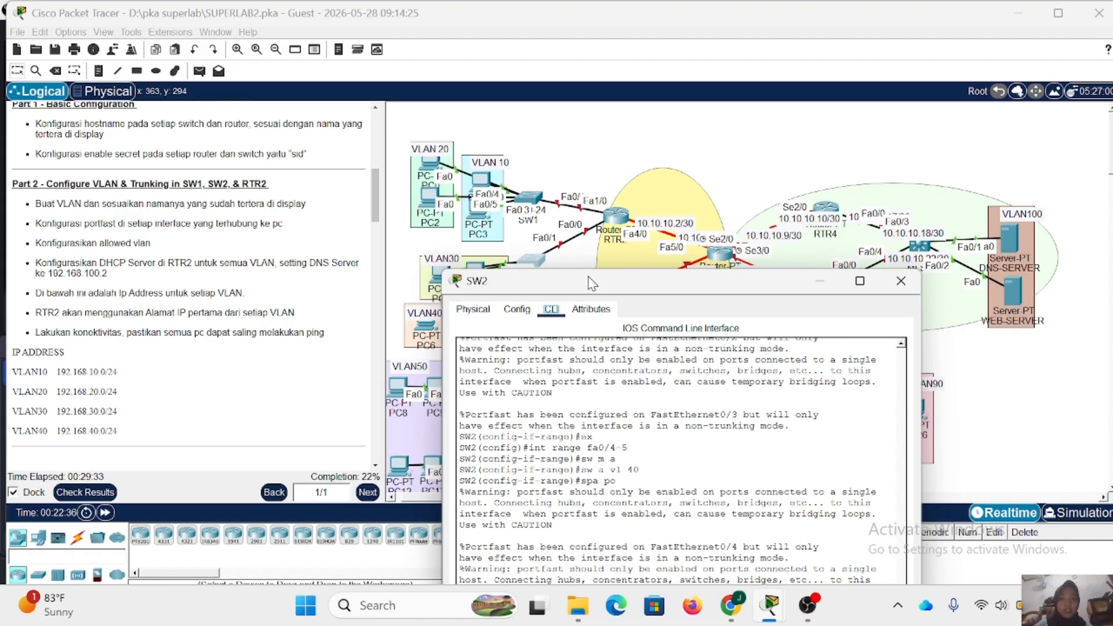
left_click_drag(573, 286, 657, 92)
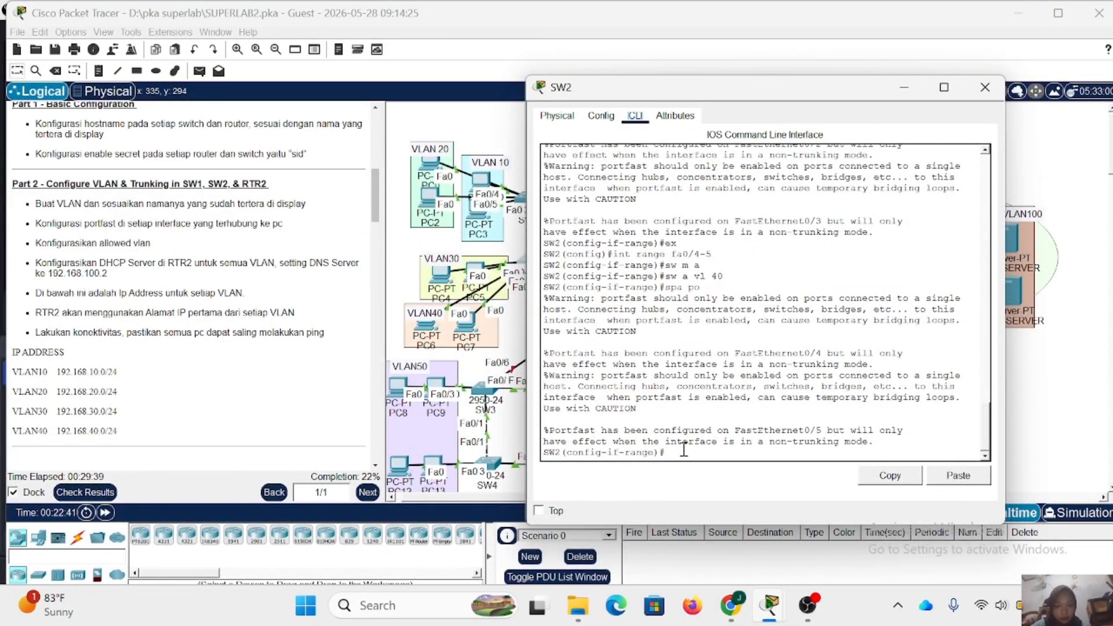
type("ex")
key("Return")
type("in")
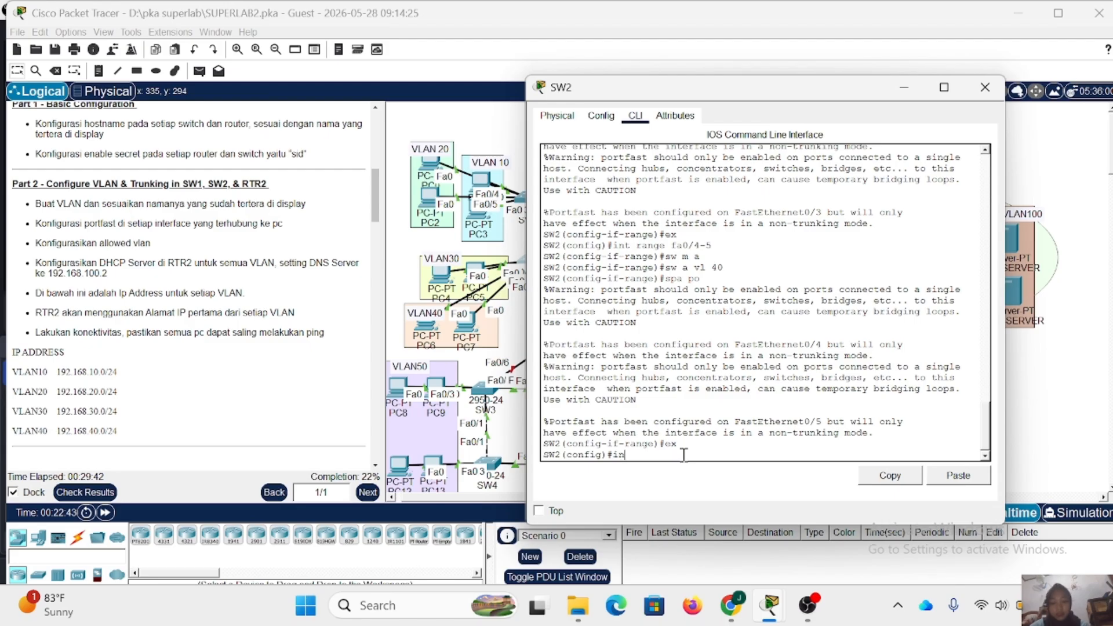
type("t fa0/1")
key("Return")
type("\\")
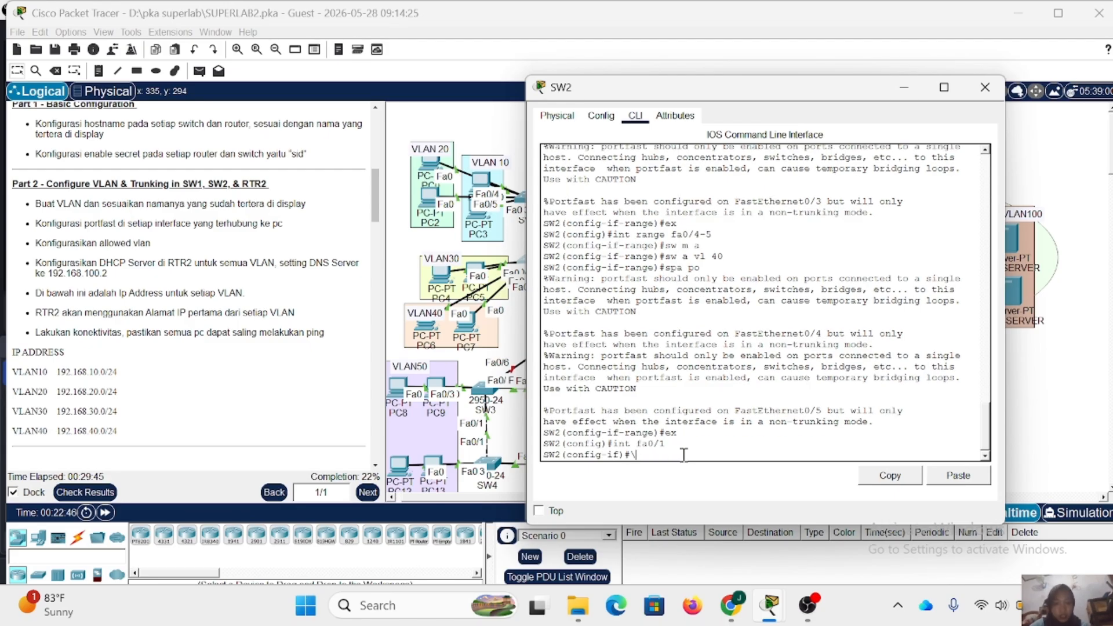
key("BackSpace")
type("sw m t")
key("Return")
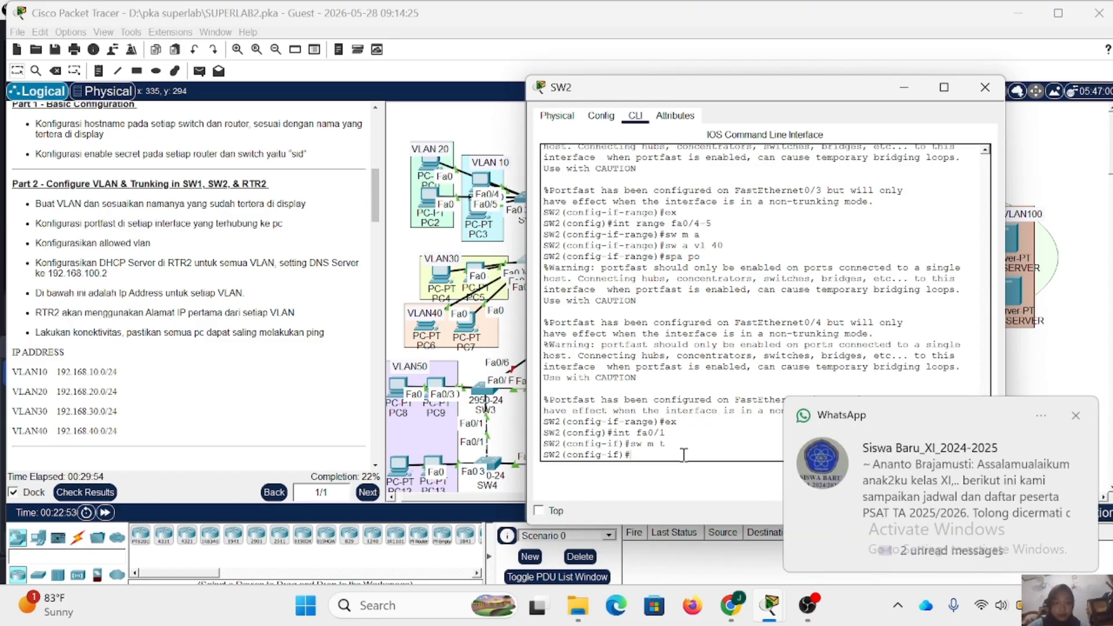
left_click(1080, 418)
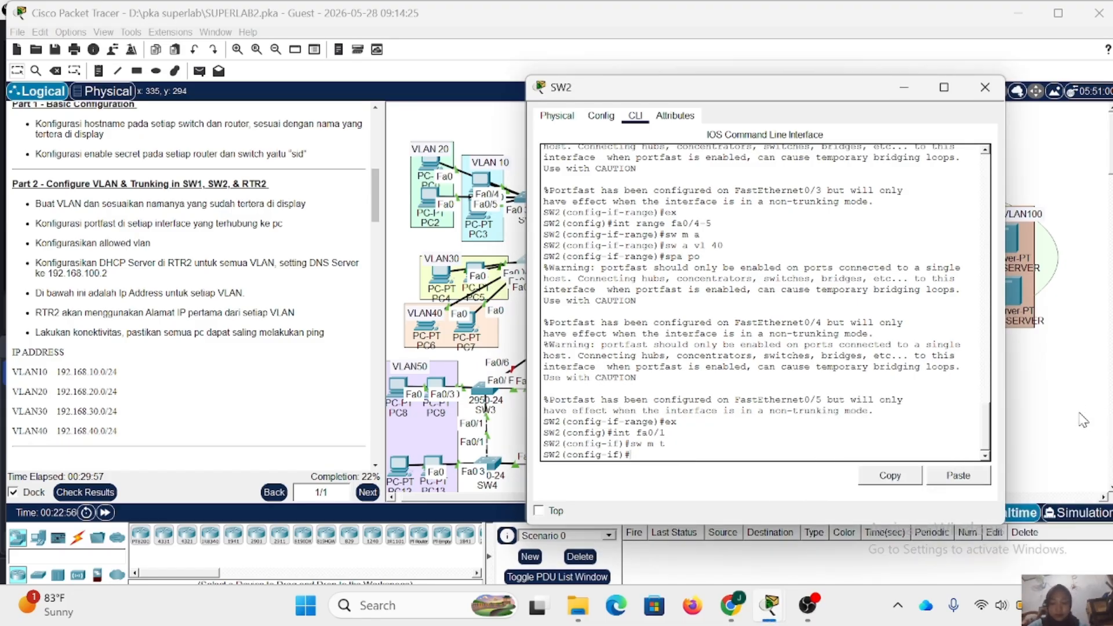
- Allow VLANs 30-40 on SW2's fa0/1 trunk and close the switch's window
type("sw t all")
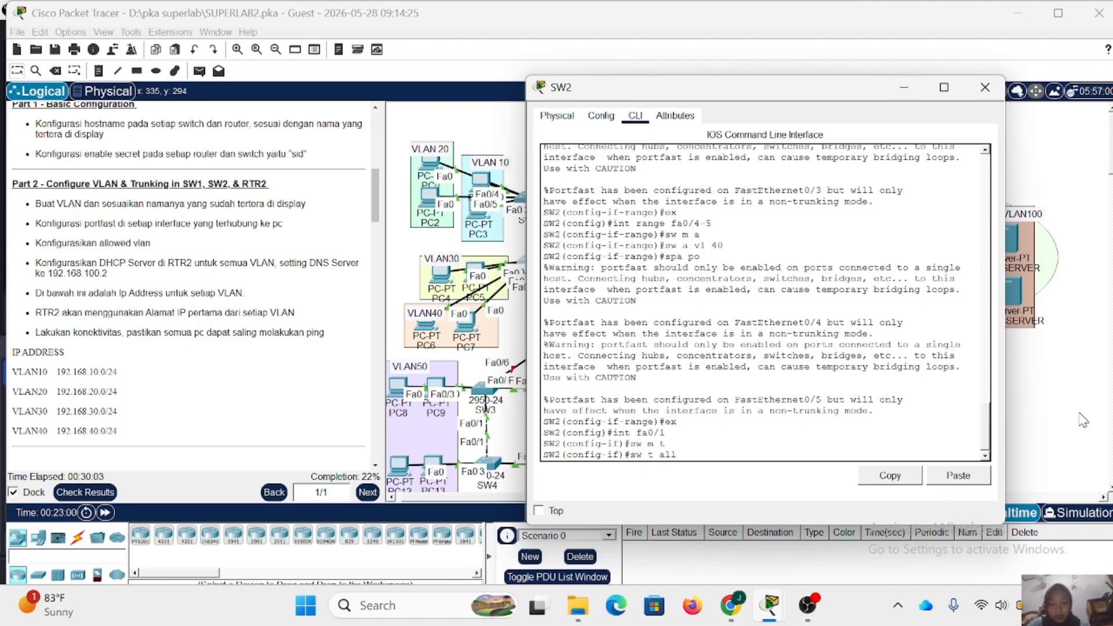
type(" vl 30-40")
key("Return")
left_click(985, 87)
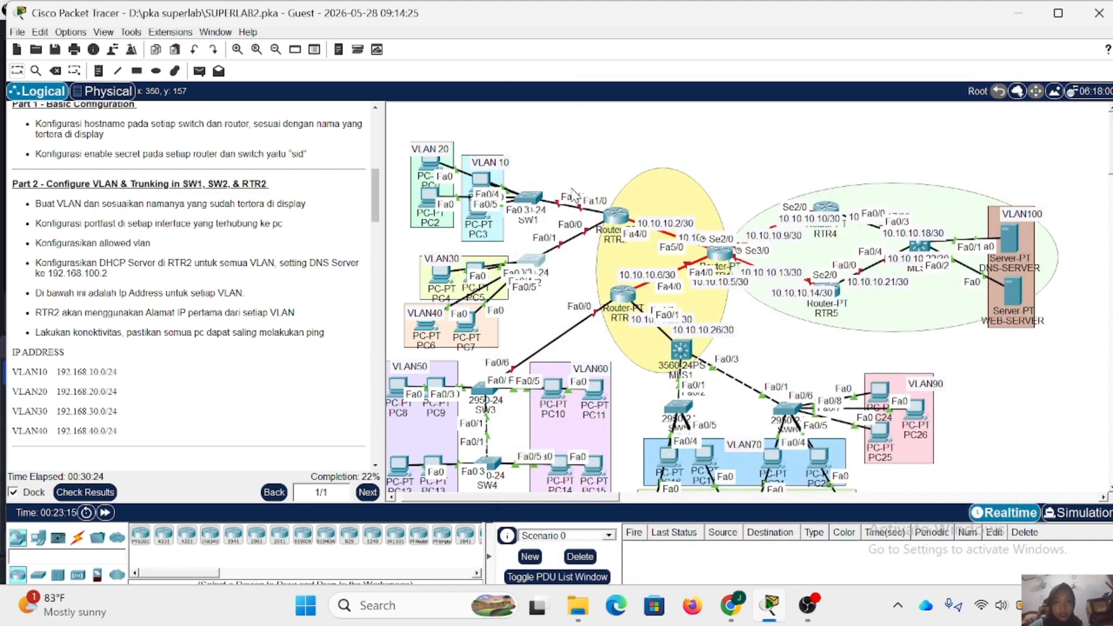
- Open SW1's command line, check its uplink port in the topology, and set interface fa0/1 to trunk mode
left_click(527, 198)
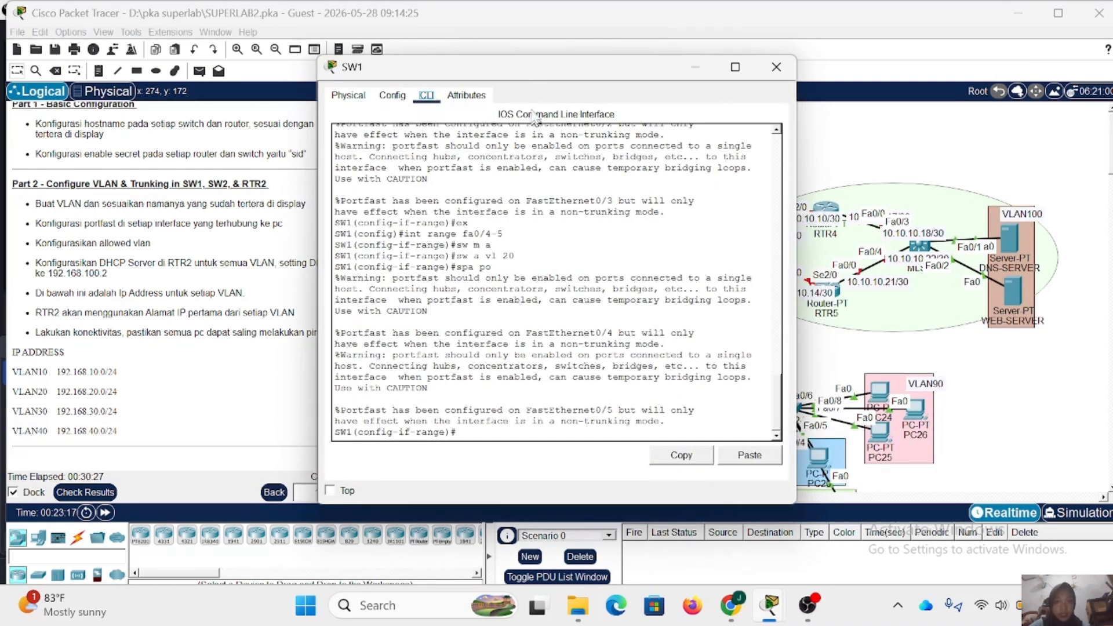
left_click_drag(521, 70, 665, 253)
left_click_drag(531, 196, 534, 202)
left_click(536, 198)
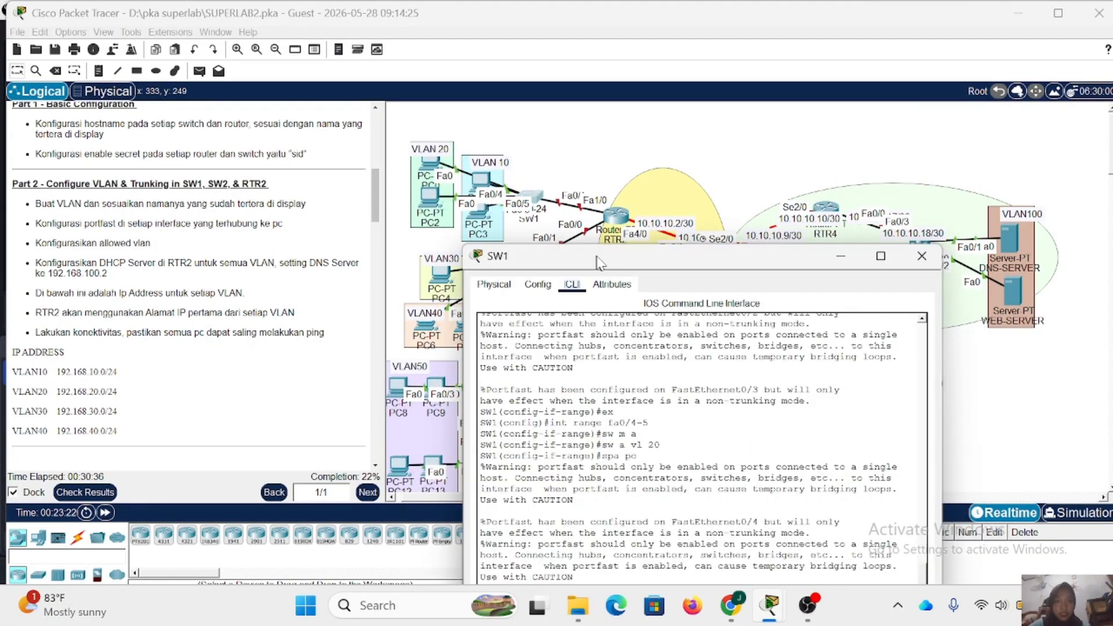
left_click_drag(597, 263, 611, 65)
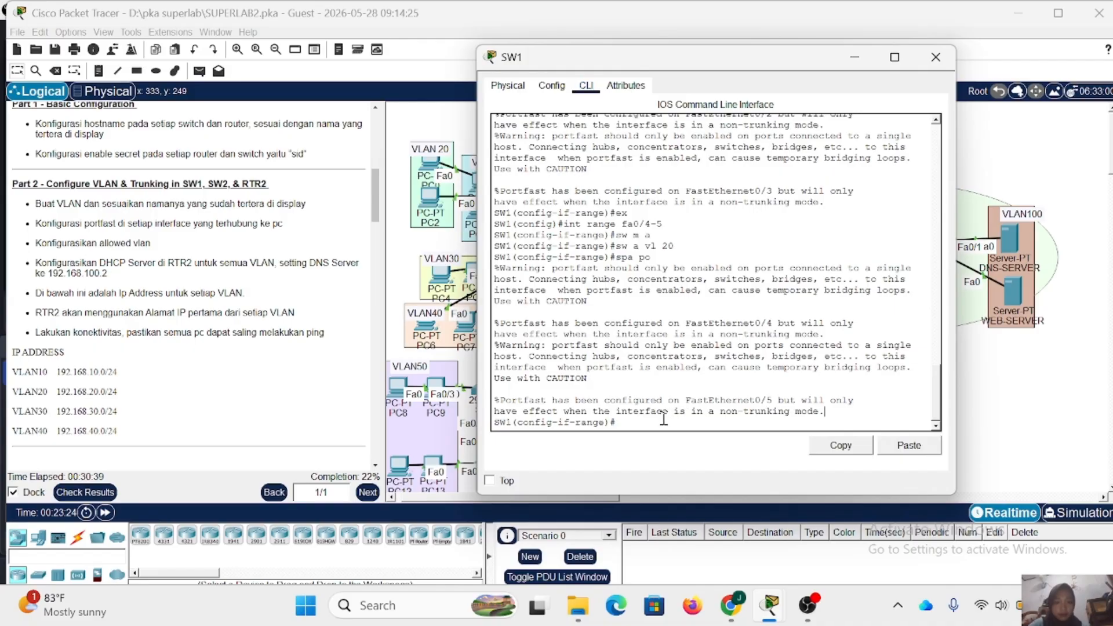
type("ex")
key("Return")
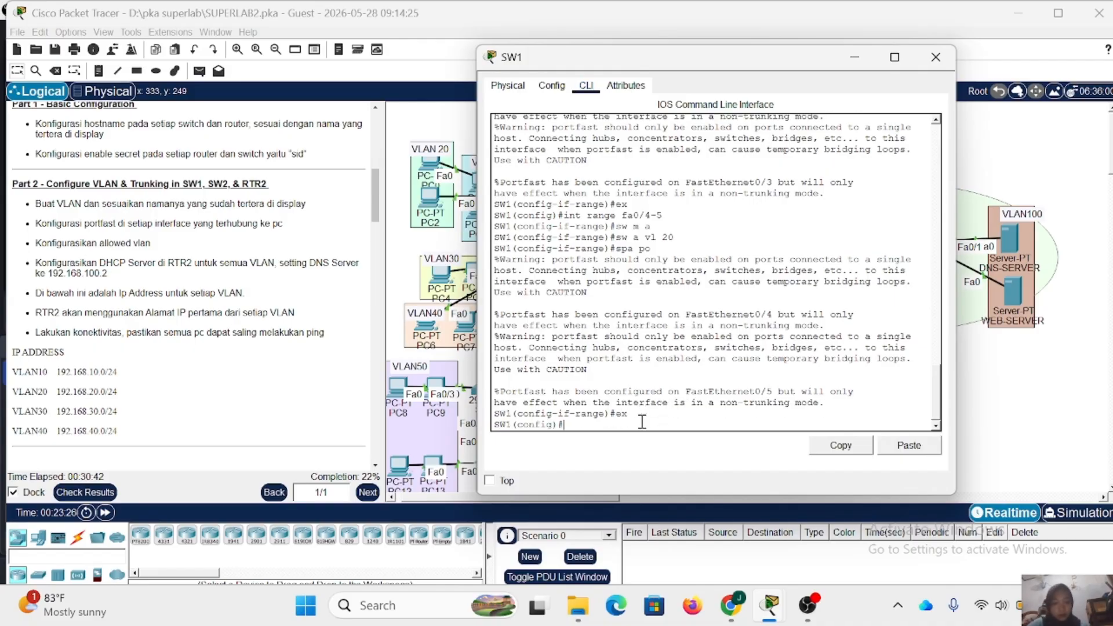
type("int fa0/")
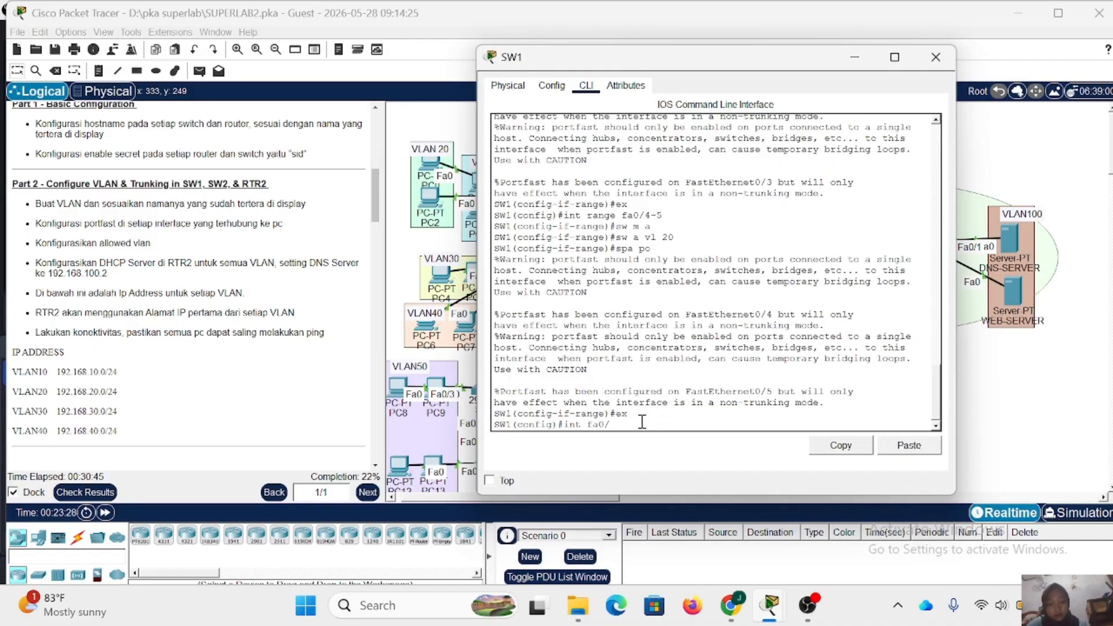
type("1")
key("Return")
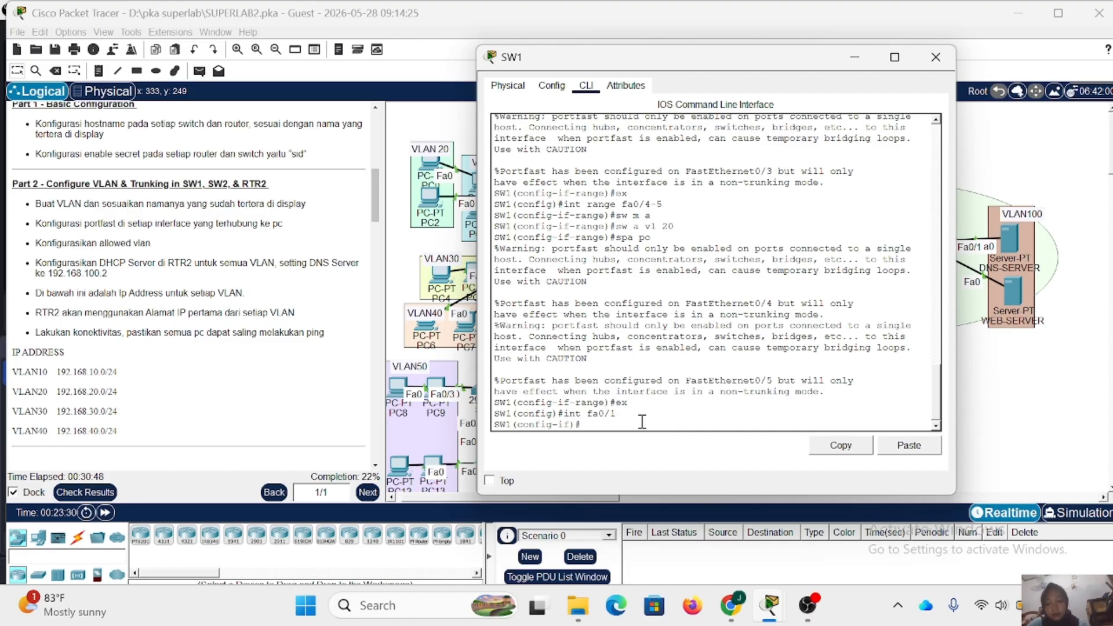
type("sw m t")
key("Return")
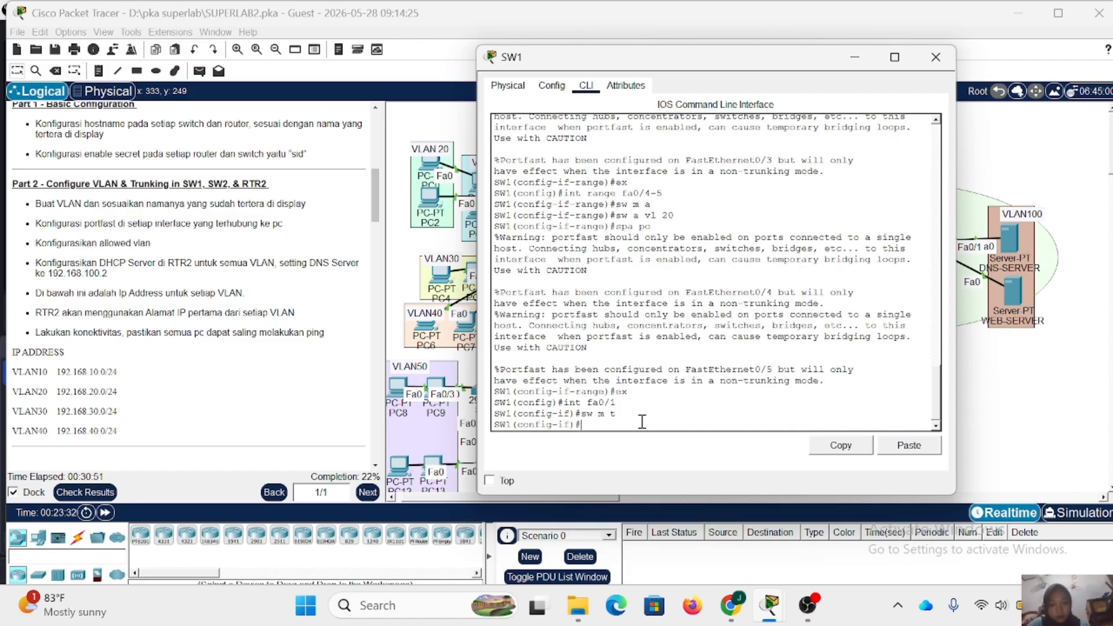
- Allow VLANs 10-20 on SW1's fa0/1 trunk and close the switch's window
type("sw t ")
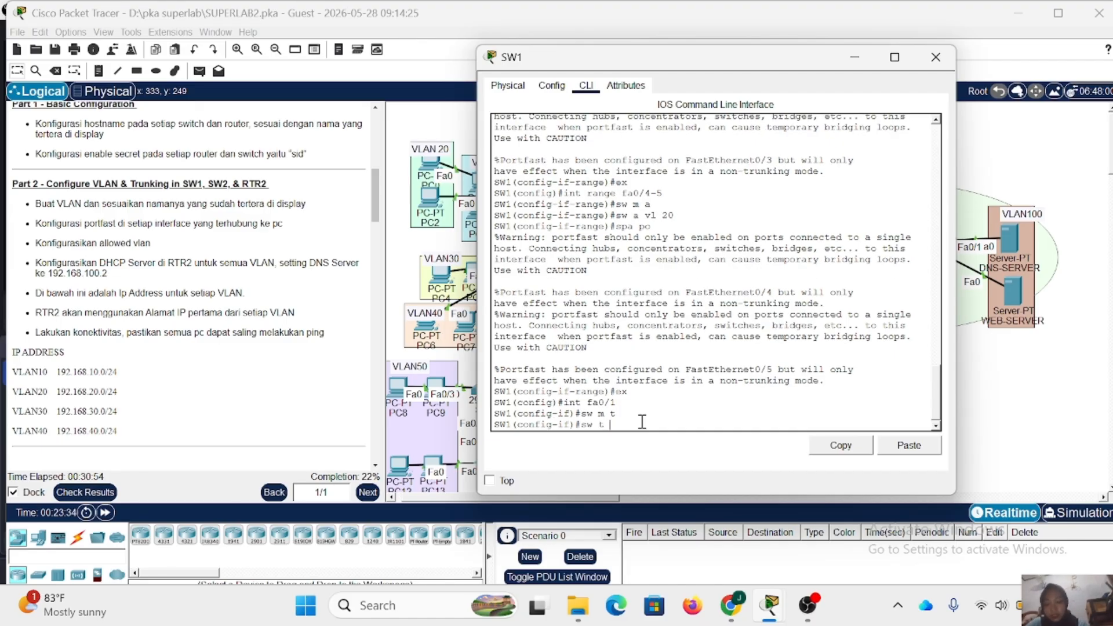
type("all vl")
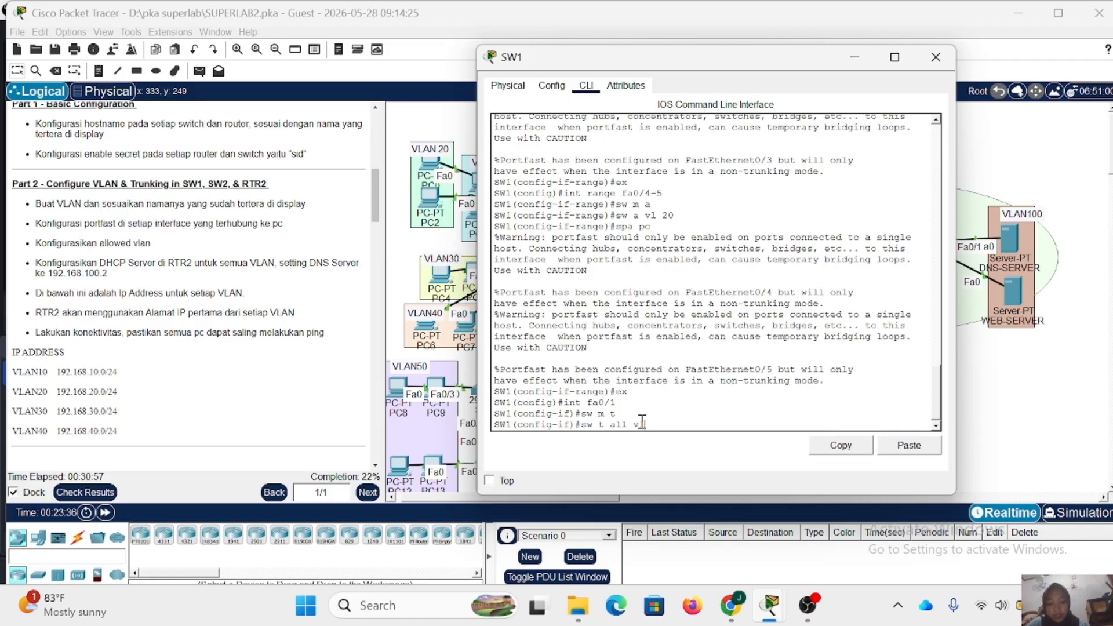
type(" 10-20")
key("Return")
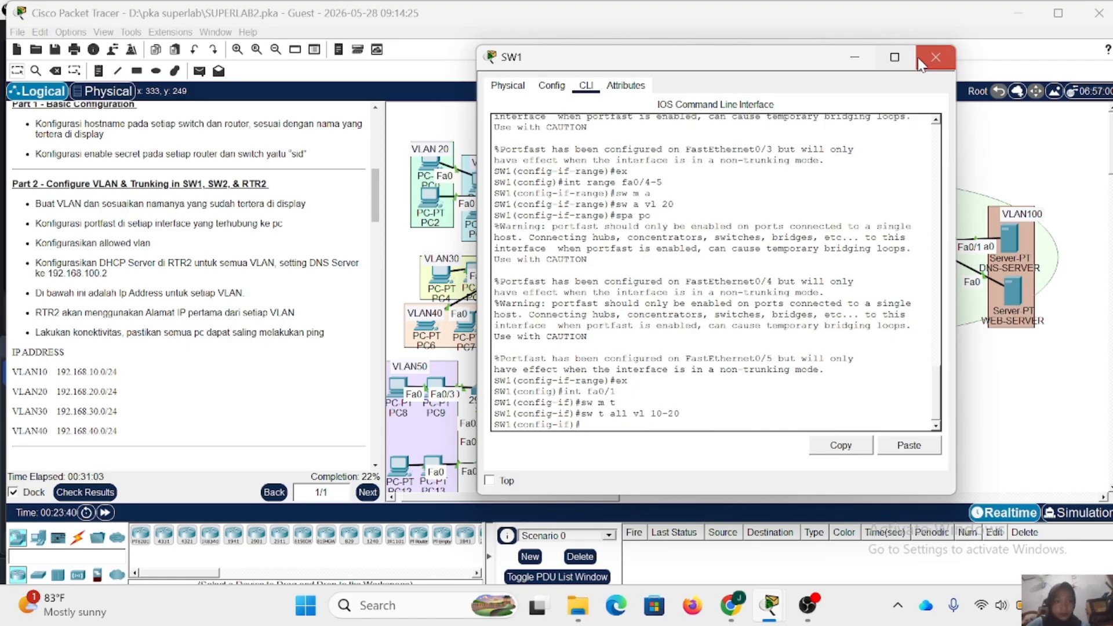
left_click(936, 57)
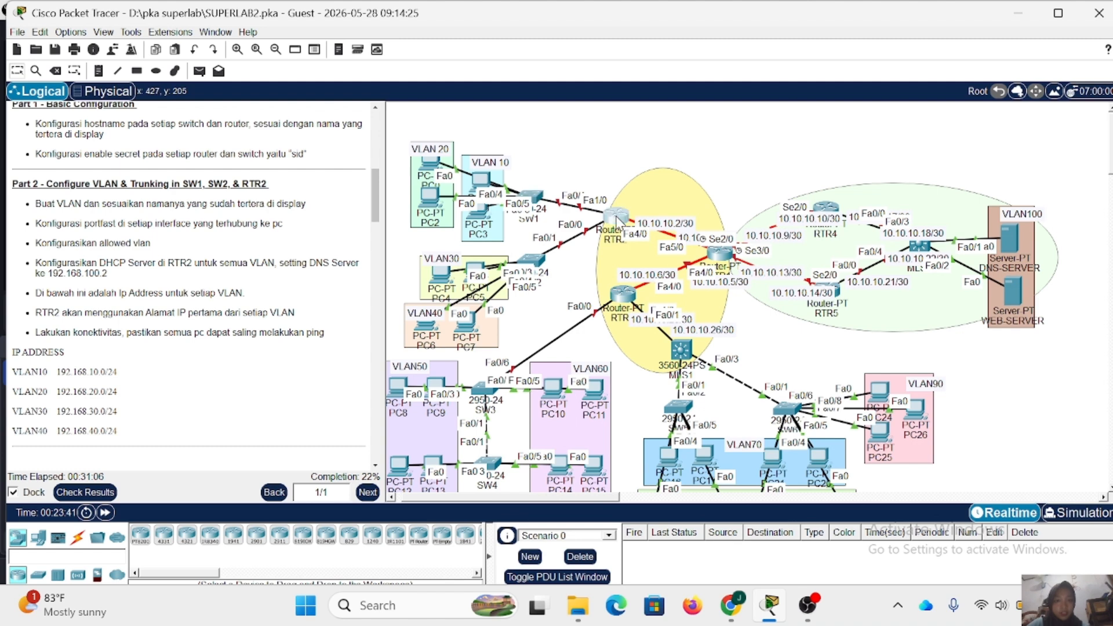
- Open RTR2's command line, enter privileged mode with the enable secret password, and enter global configuration mode
left_click(617, 217)
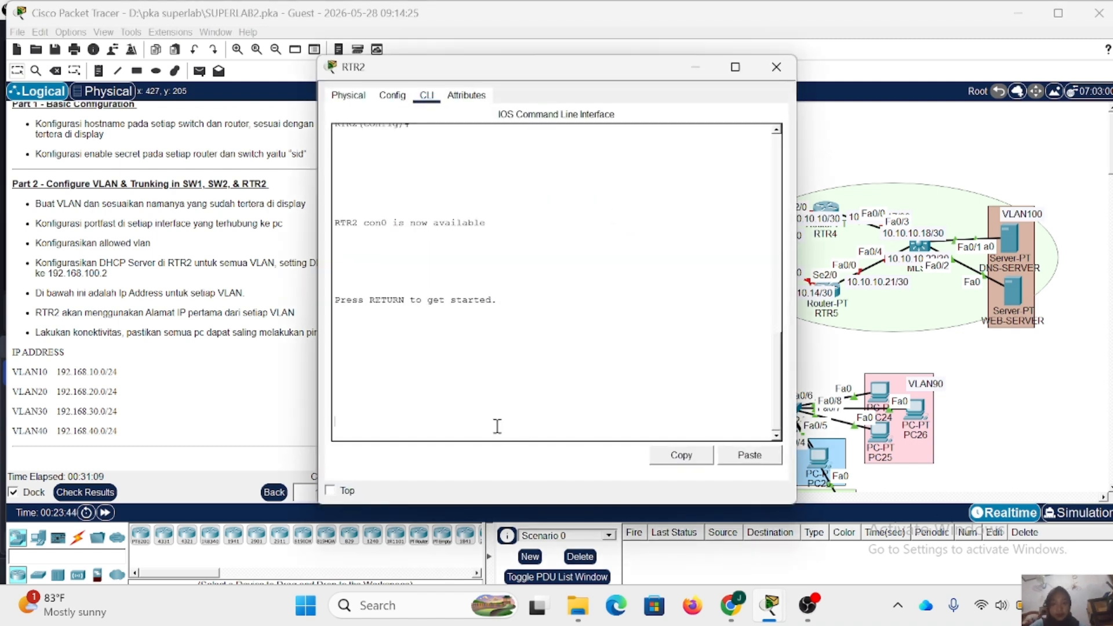
key("Return")
type("exn")
key("Return")
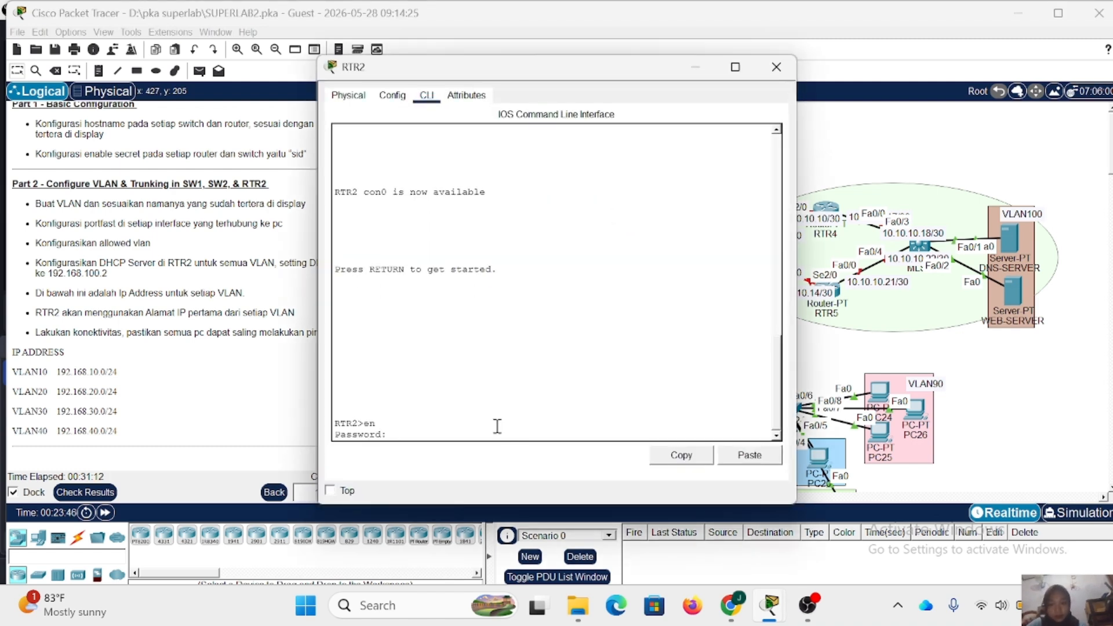
type("sid")
key("Return")
type("con")
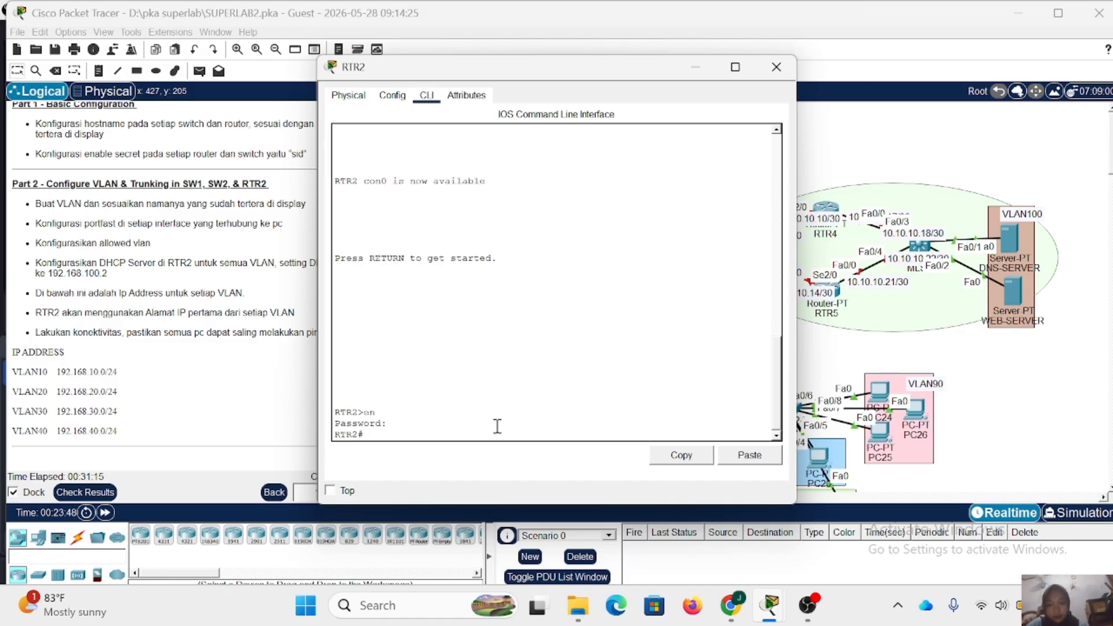
type("f t")
key("Return")
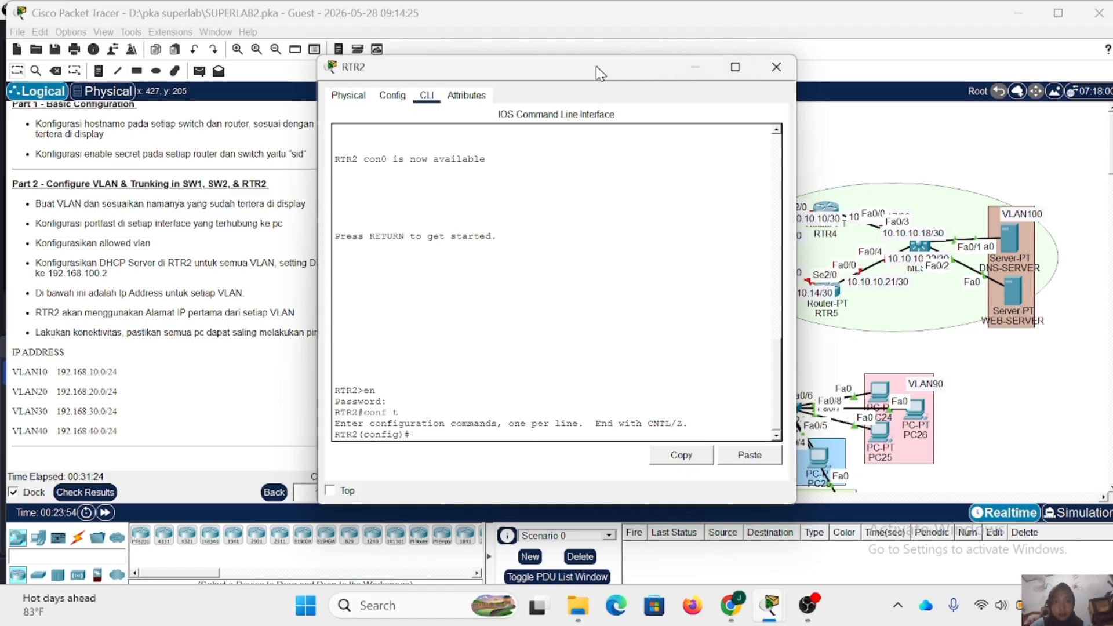
- Bring up RTR2's interface fa1/0 with the no shutdown command
left_click_drag(597, 72, 652, 85)
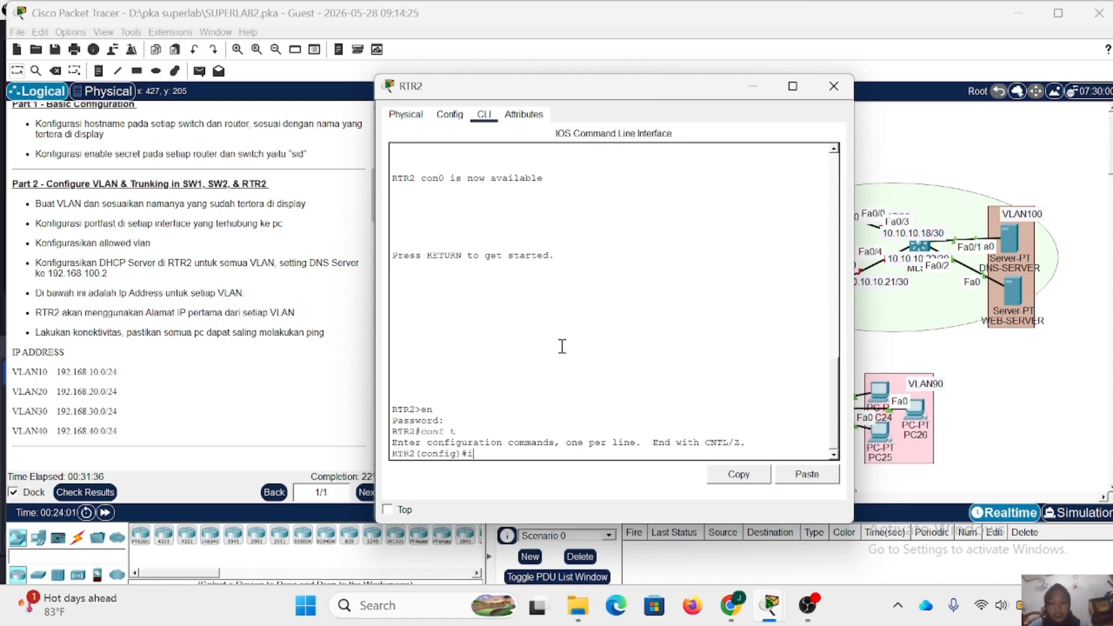
type("nt fa1/0")
key("Return")
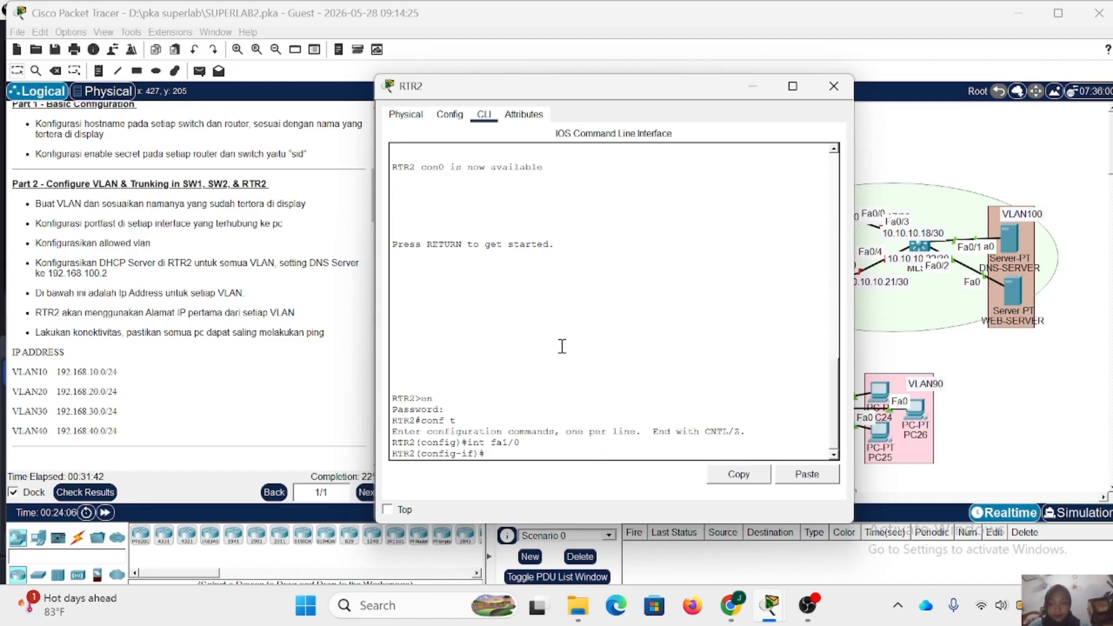
type("no sh")
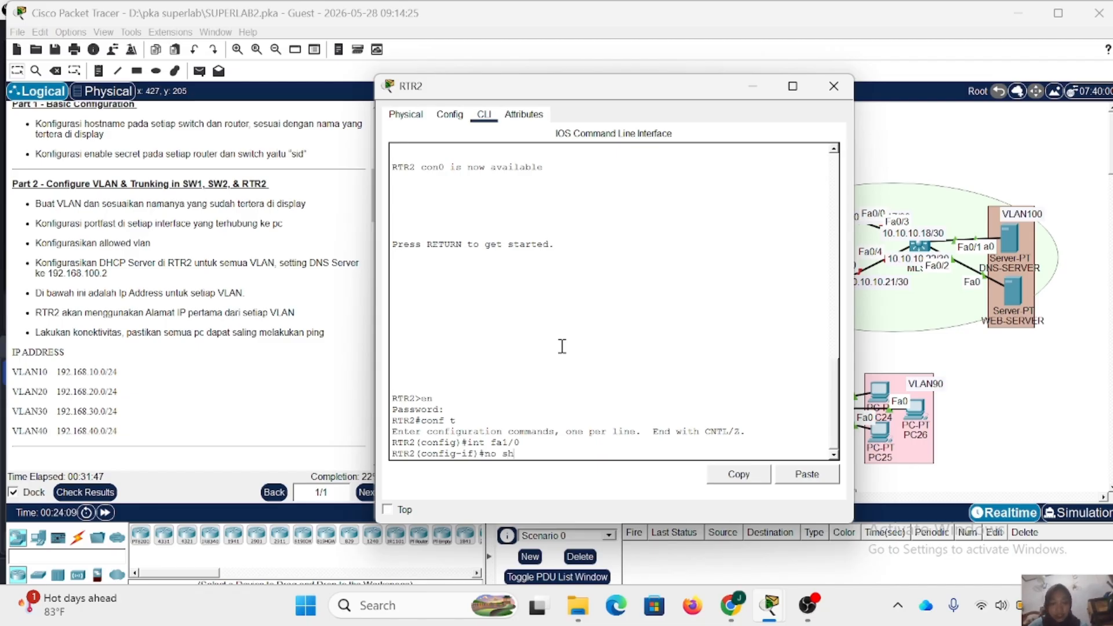
key("Return")
key("Return")
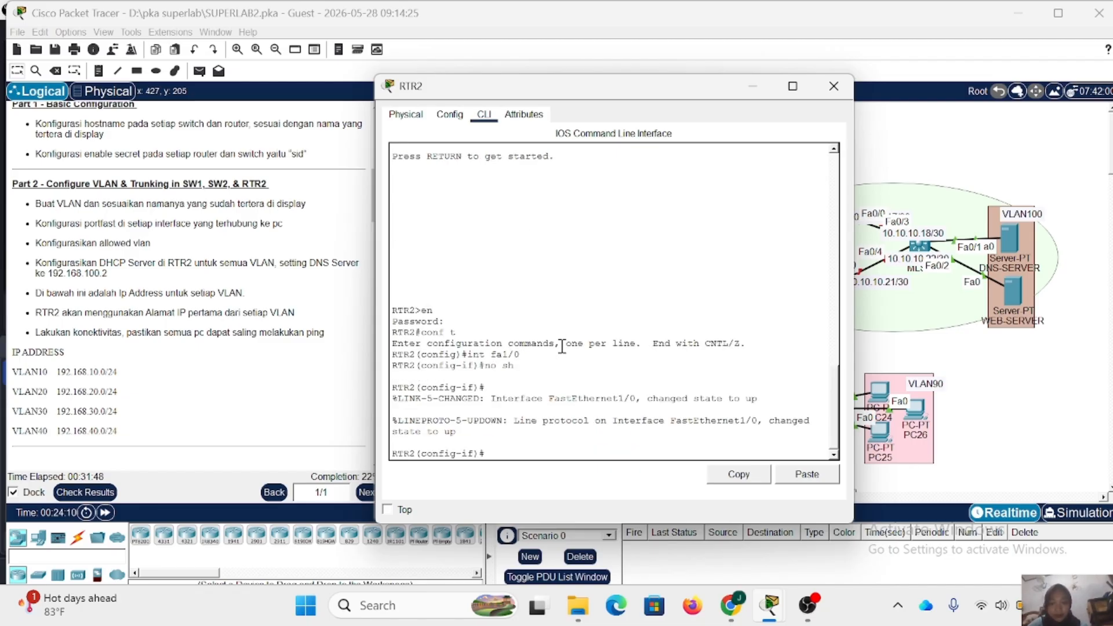
- Reveal RTR2's switch links in the topology, leave interface fa1/0 and create subinterface fa1/0.10
left_click_drag(562, 89, 769, 97)
scroll(545, 186, "right", 5)
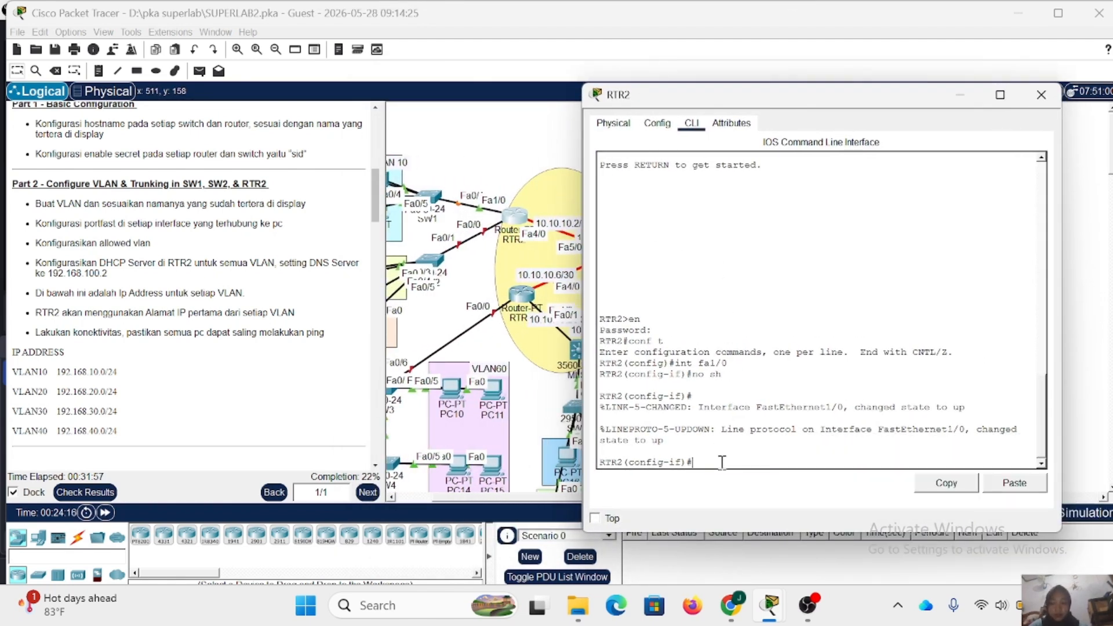
type("ex")
key("Return")
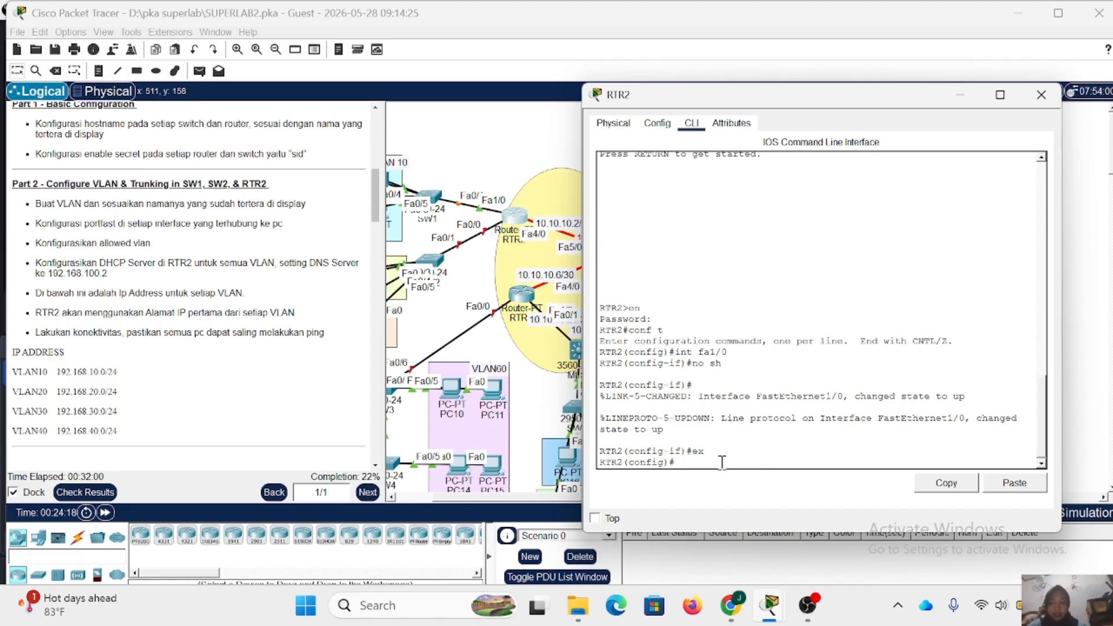
type("i")
type("nt fa")
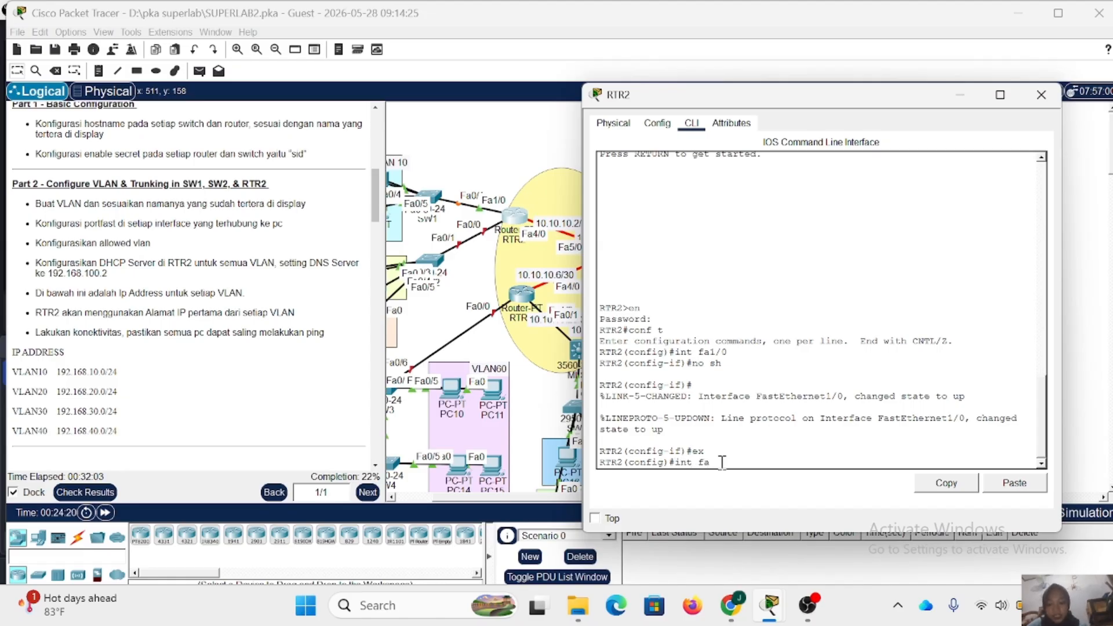
type("1/0.10")
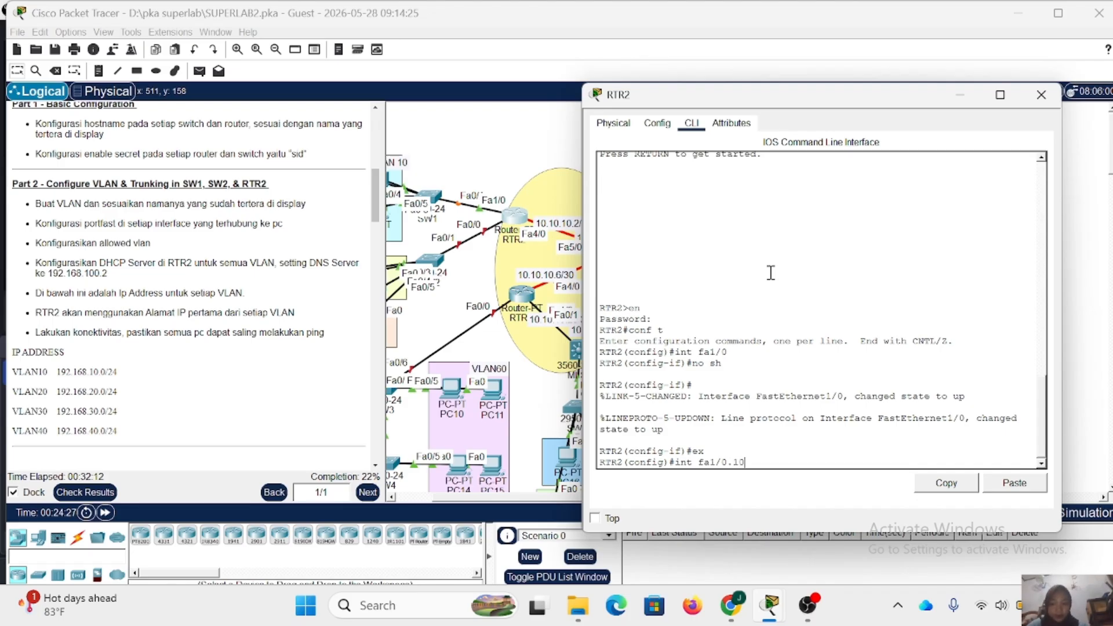
key("Return")
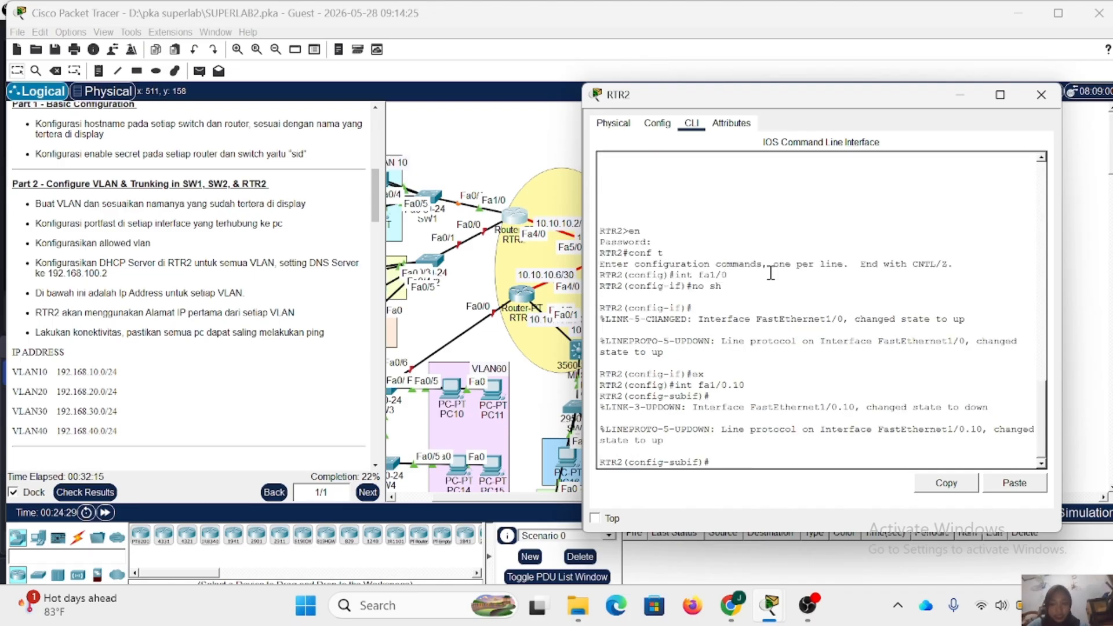
type("enc")
key("BackSpace")
key("BackSpace")
key("BackSpace")
type("enc")
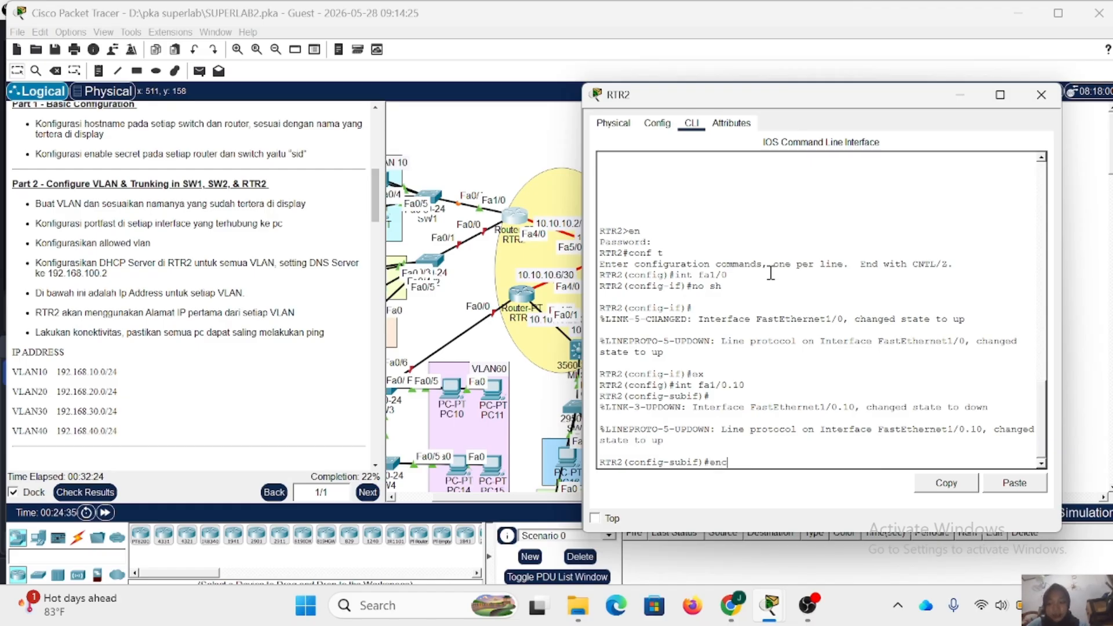
type(" do 1")
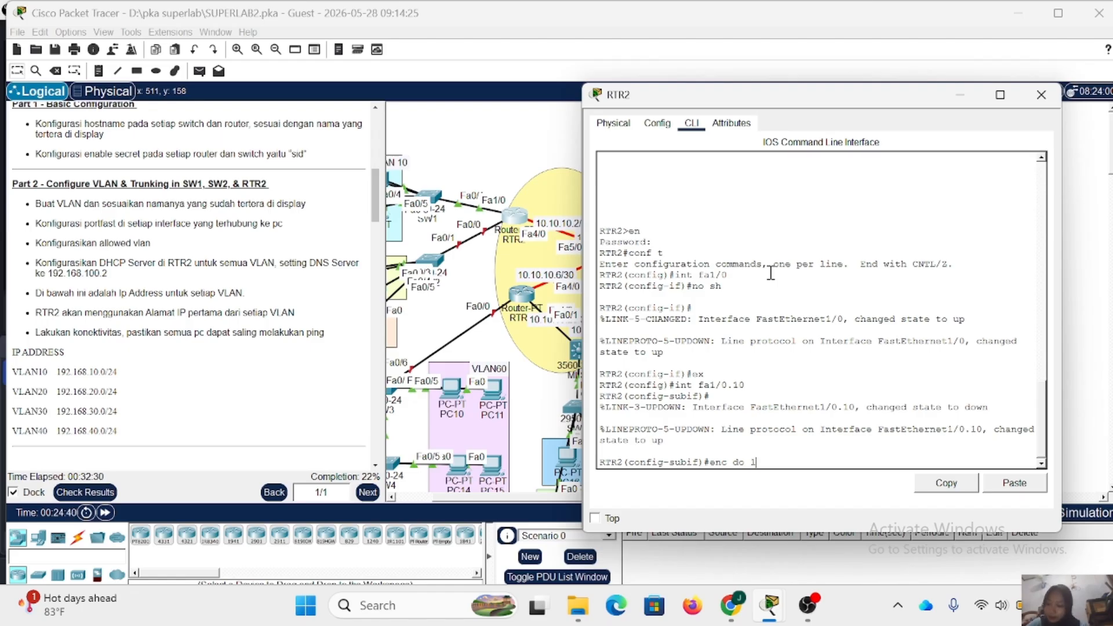
key("BackSpace")
key("BackSpace")
key("BackSpace")
key("BackSpace")
key("BackSpace")
key("BackSpace")
key("BackSpace")
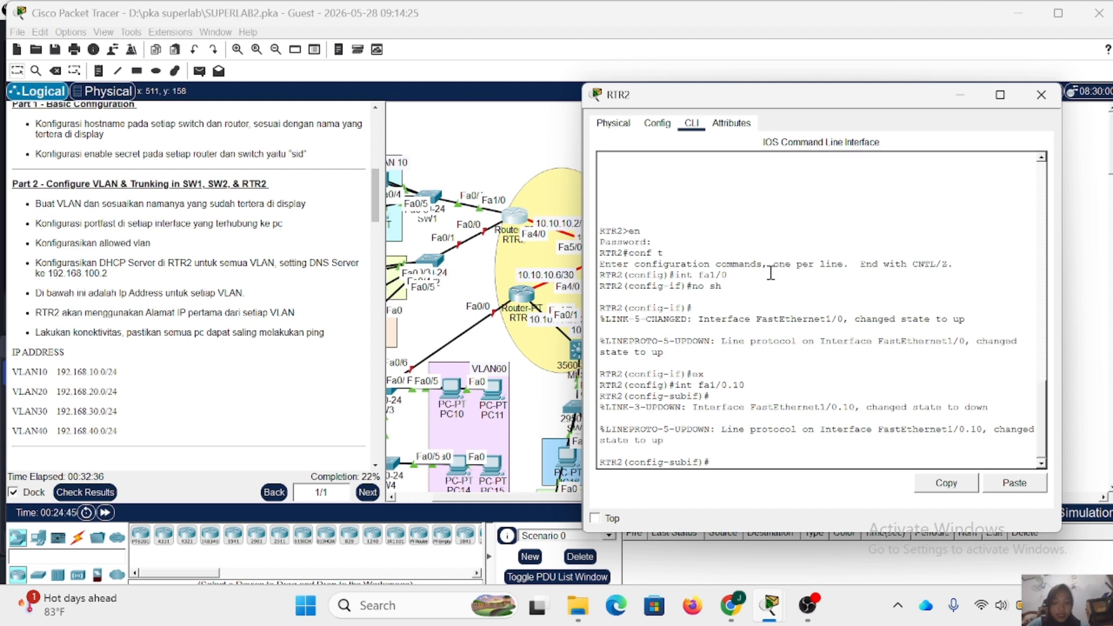
- Set dot1Q encapsulation for VLAN 10 on RTR2's subinterface fa1/0.10
type("enc d")
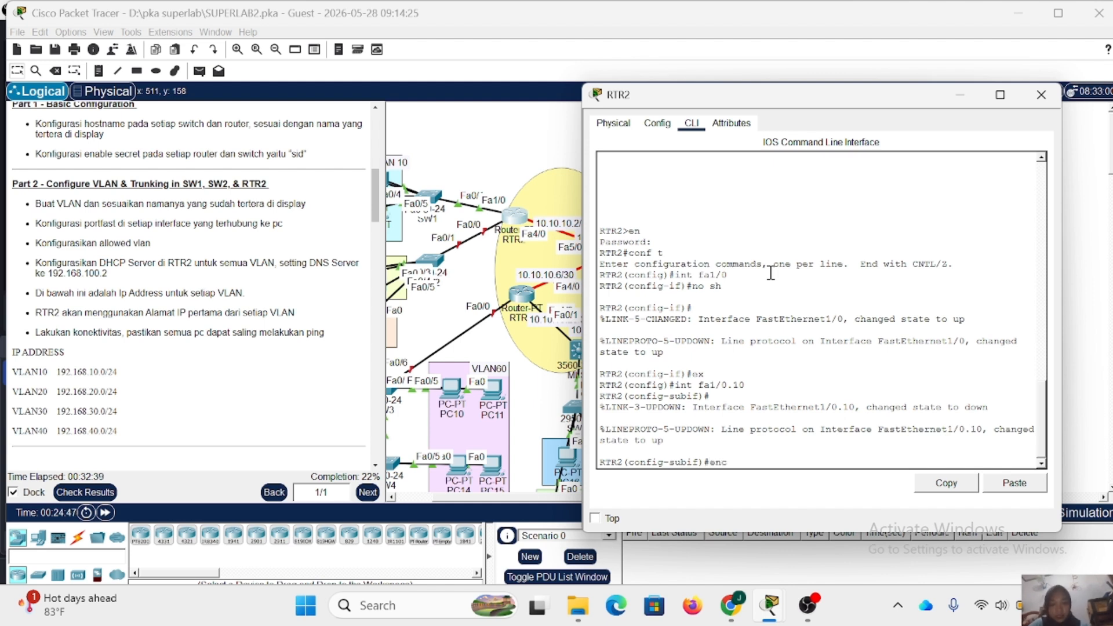
type("o 10")
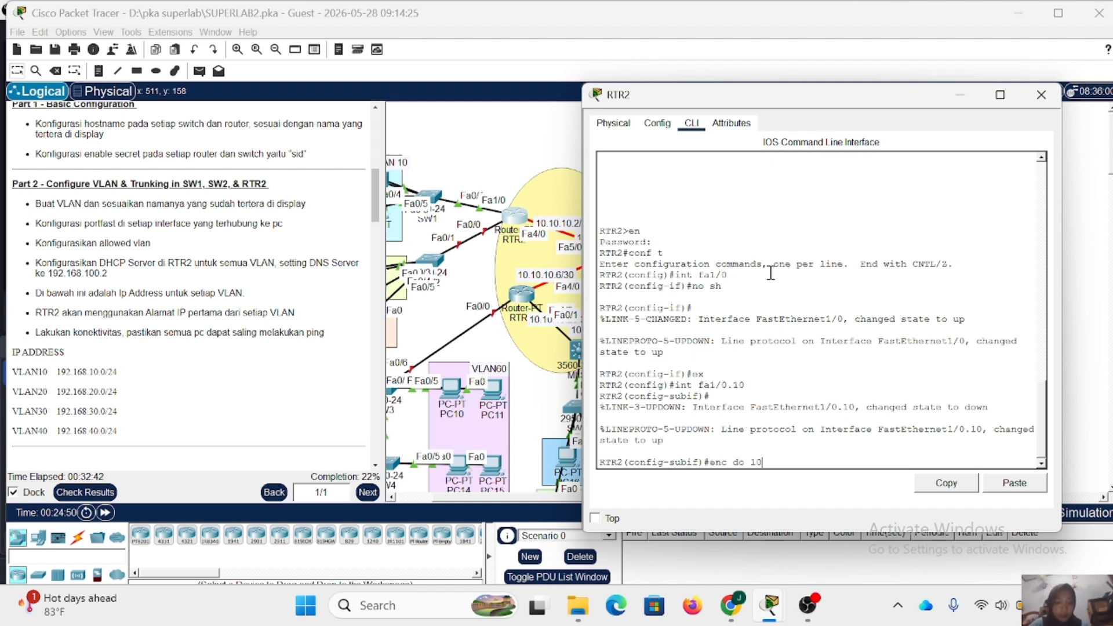
key("Return")
- Assign IP address 192.168.10.1 with mask 255.255.255.0 to RTR2's subinterface fa1/0.10
type("ig-subif)#ip")
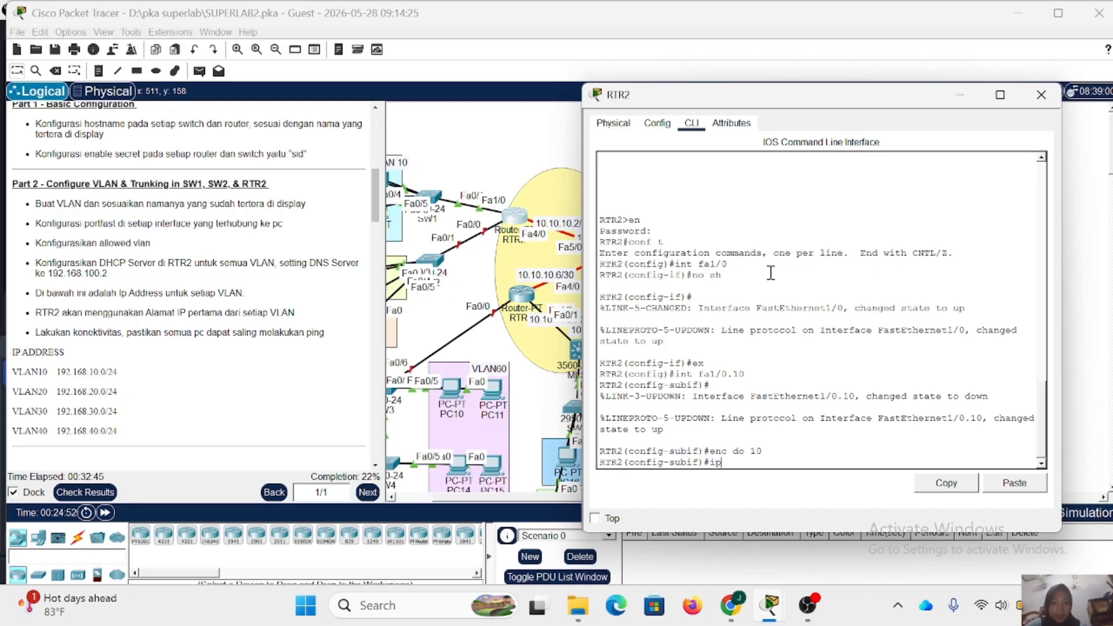
type(" add 1")
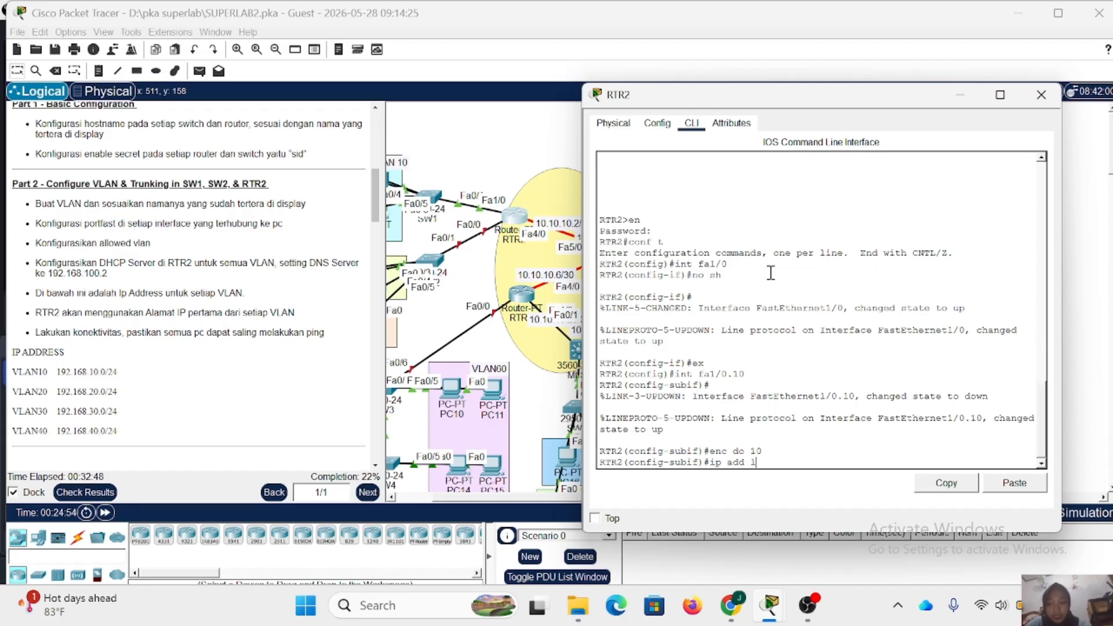
type("92.168.10.1")
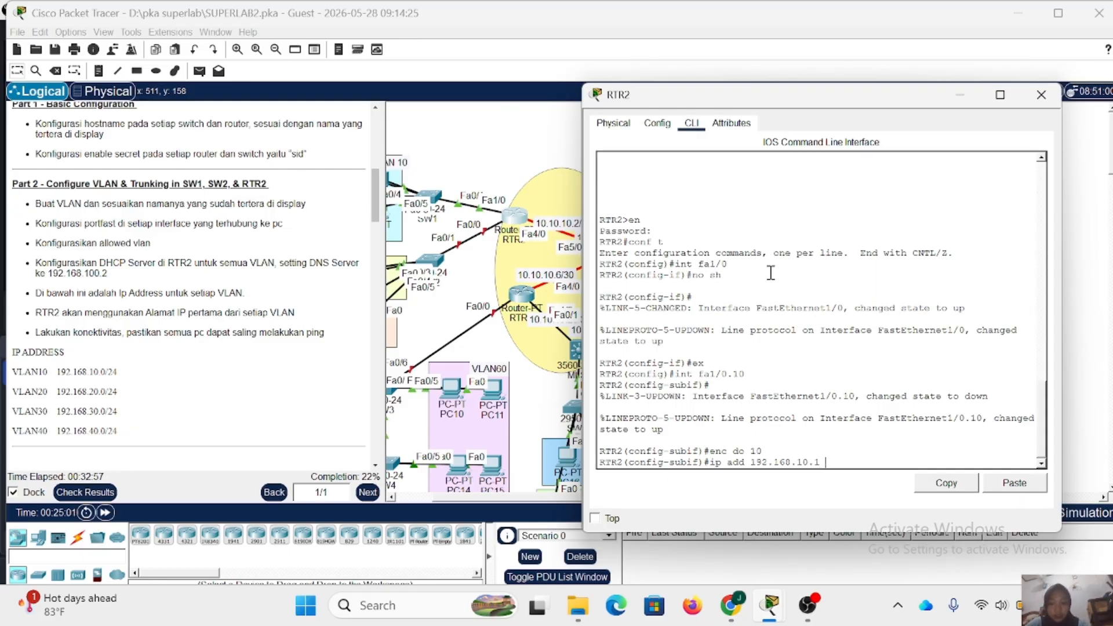
type(" 255.255")
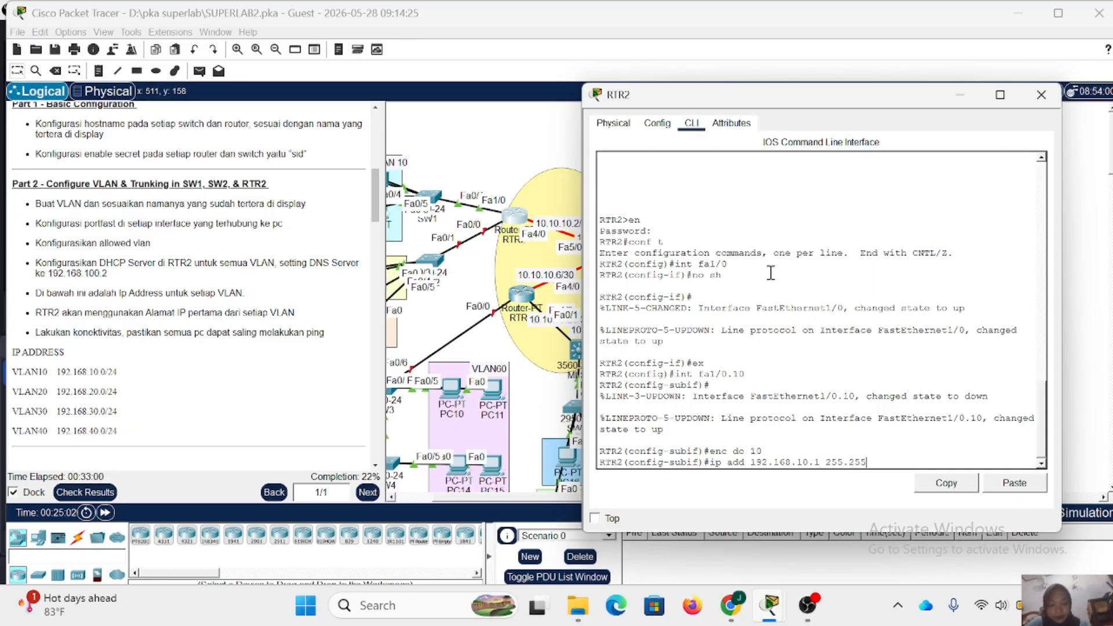
type(".255.0")
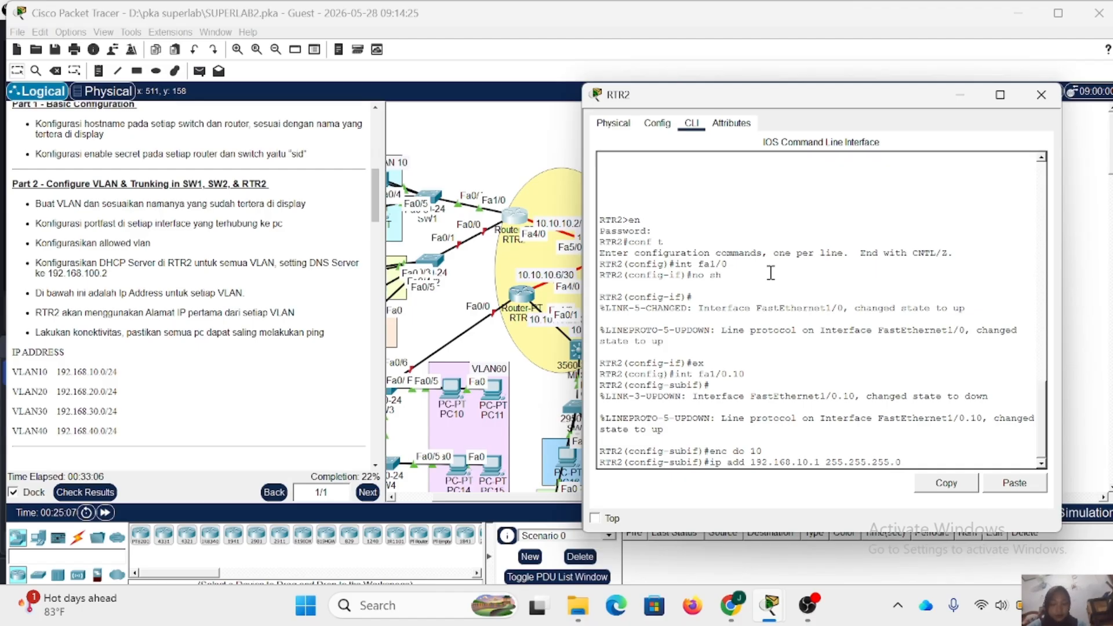
key("Return")
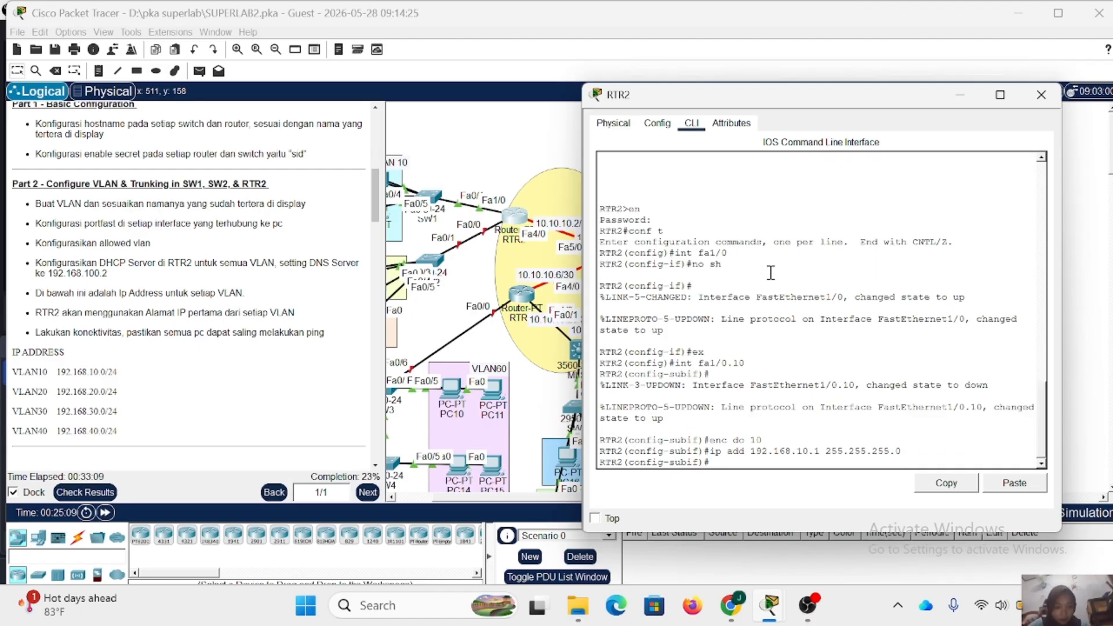
- Leave subinterface fa1/0.10 and create subinterface fa1/0.20 on RTR2
type("e")
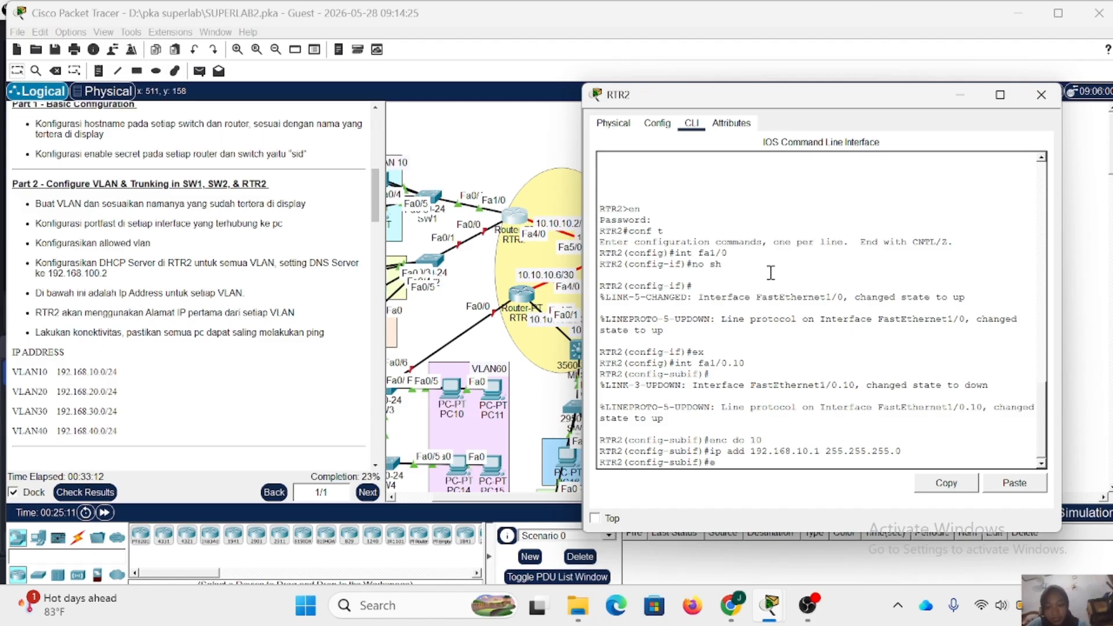
type("x")
key("Return")
type("int")
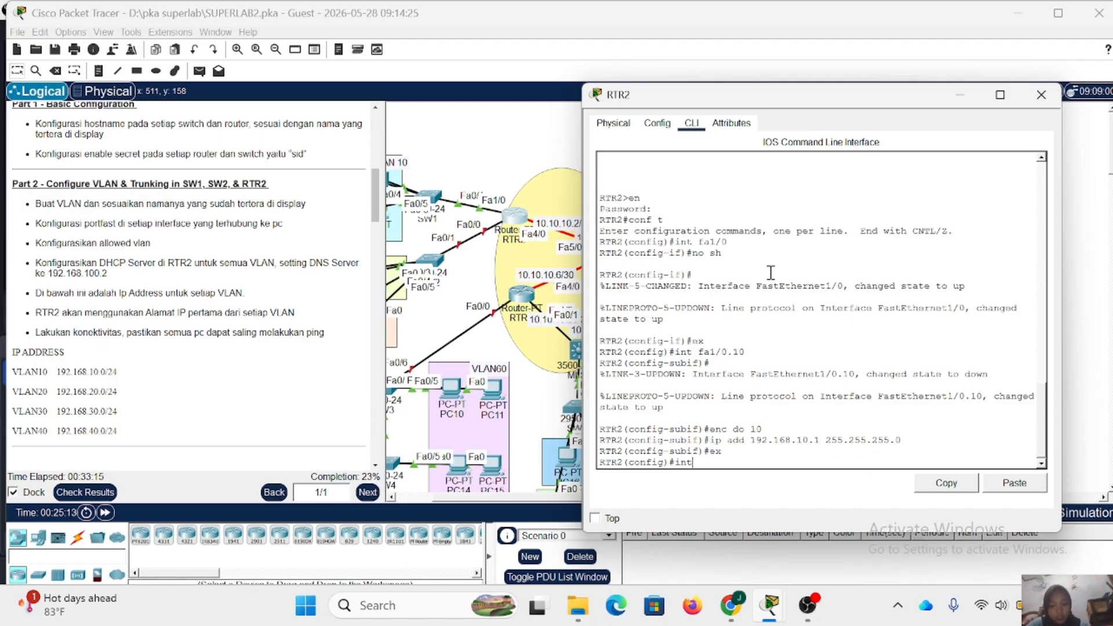
type(" fa")
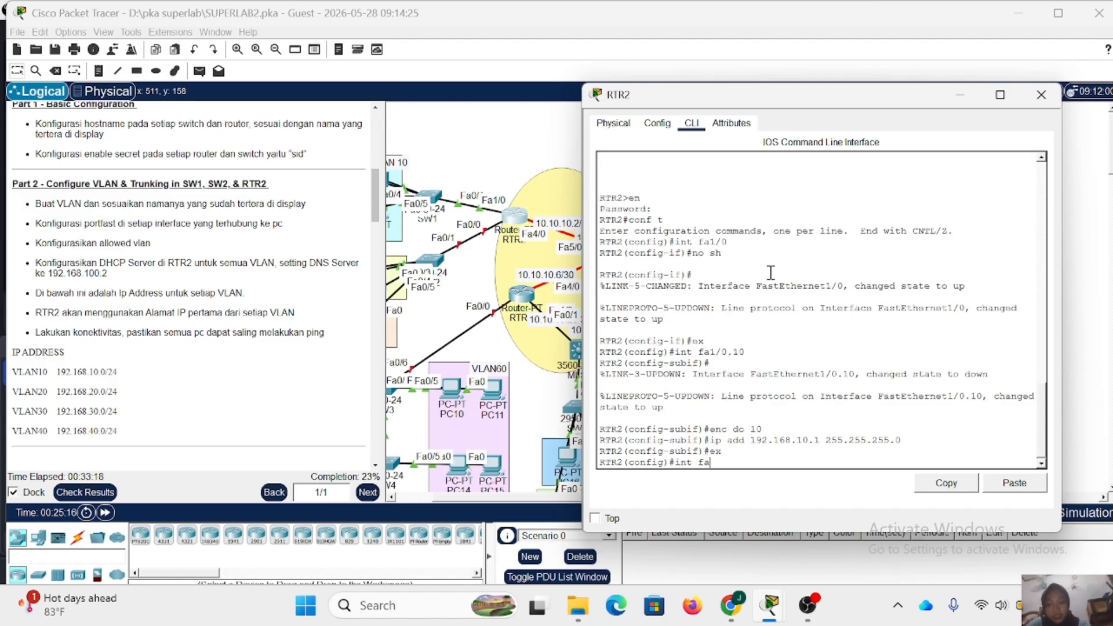
type("1/0.")
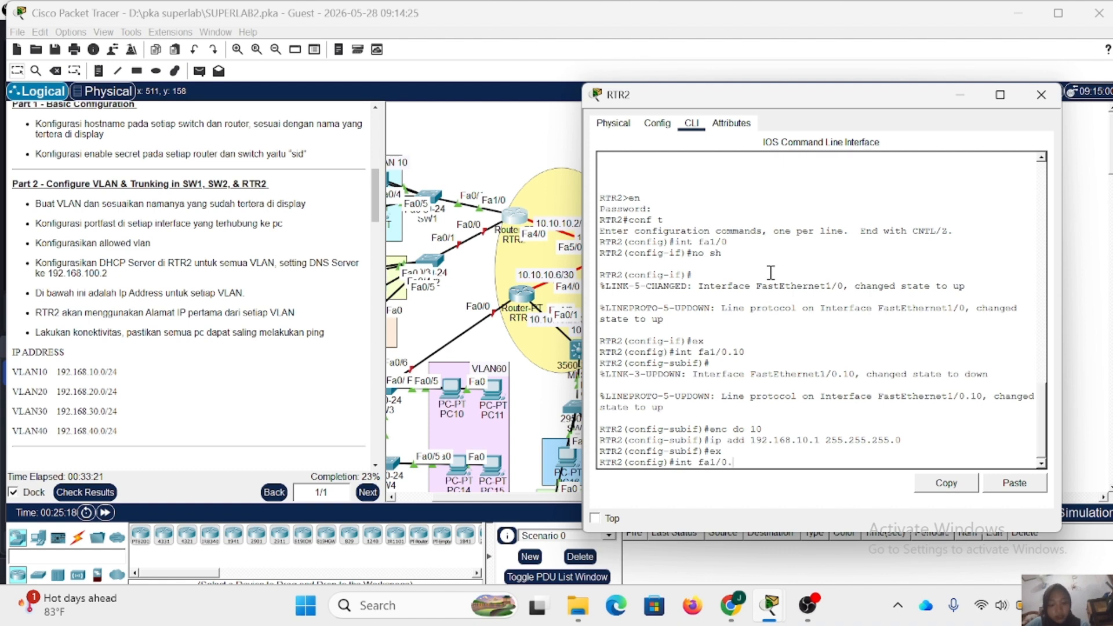
type("20")
key("Return")
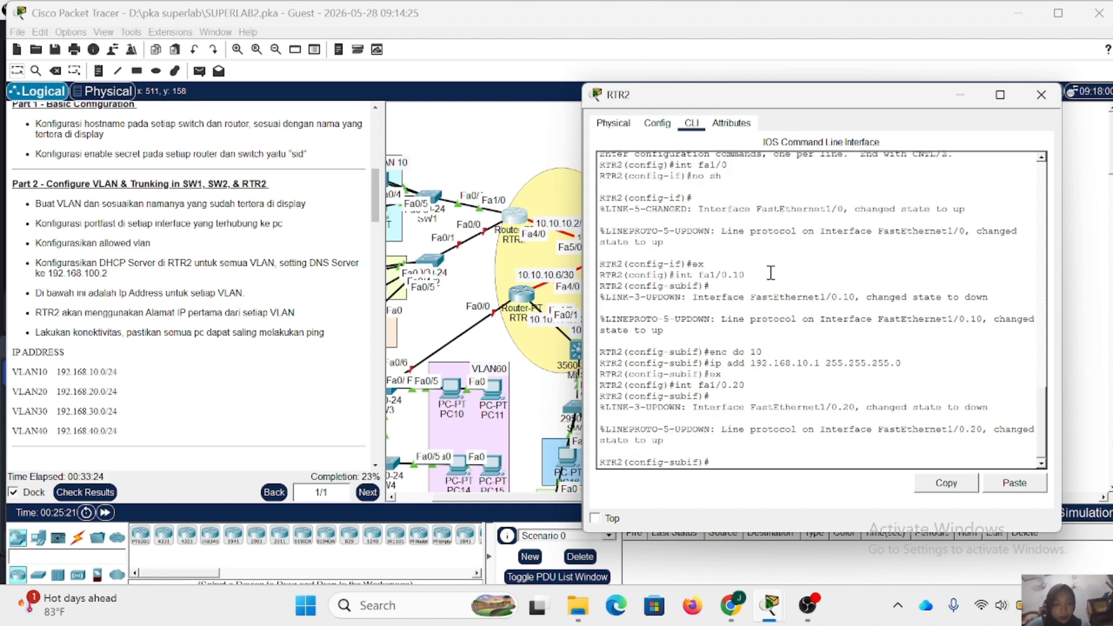
- Set dot1Q encapsulation for VLAN 20 on RTR2's subinterface fa1/0.20
type("enc")
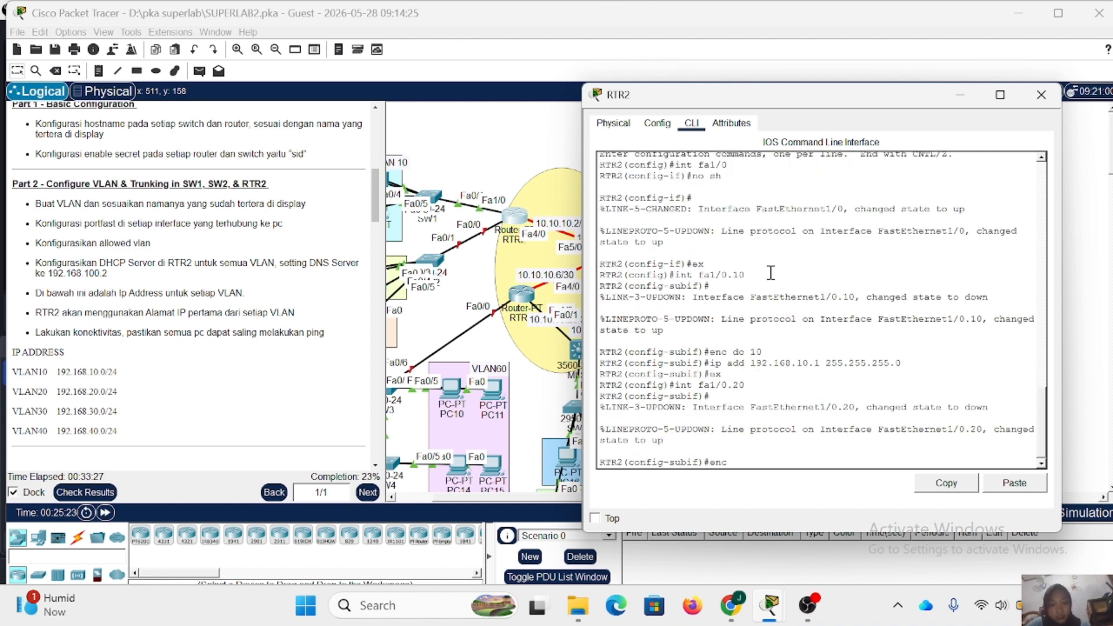
type(" do9 20")
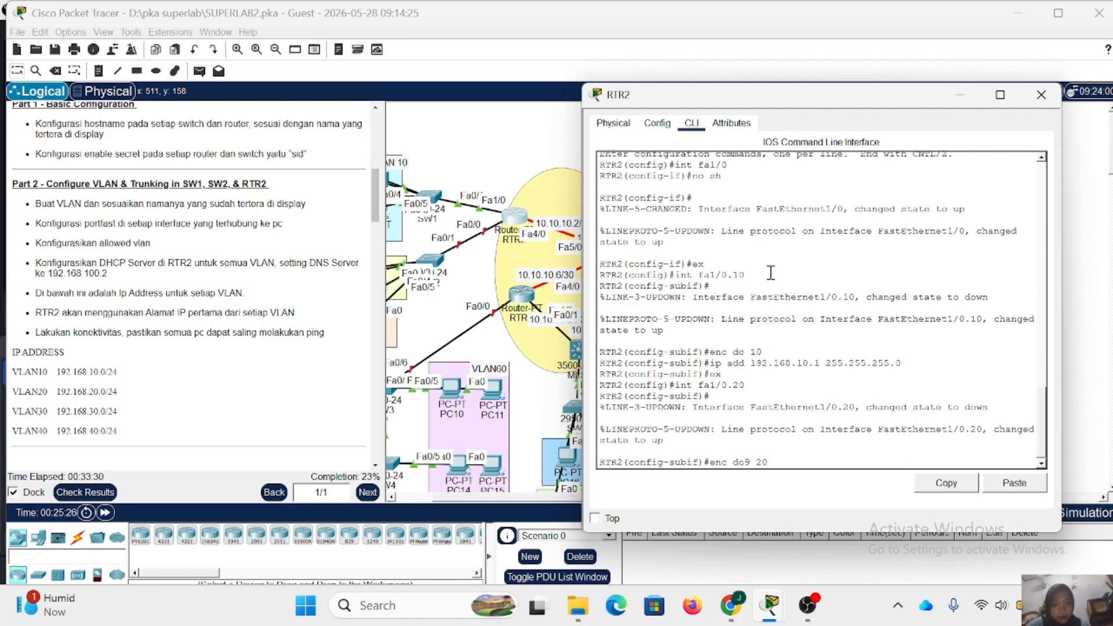
key("Return")
key("Up")
key("Left")
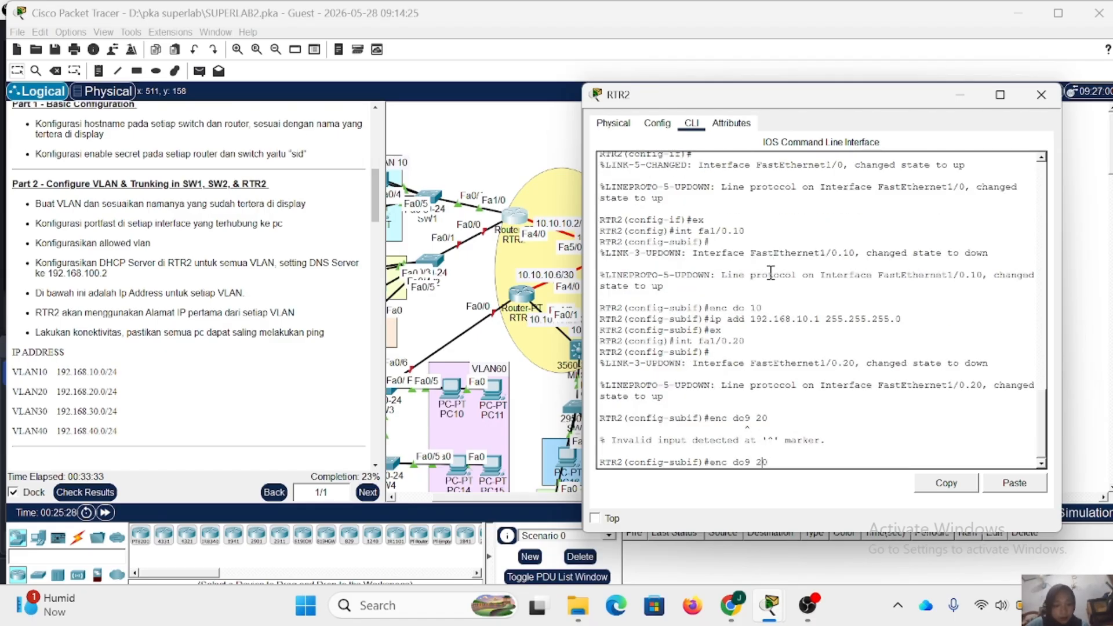
key("BackSpace")
key("Return")
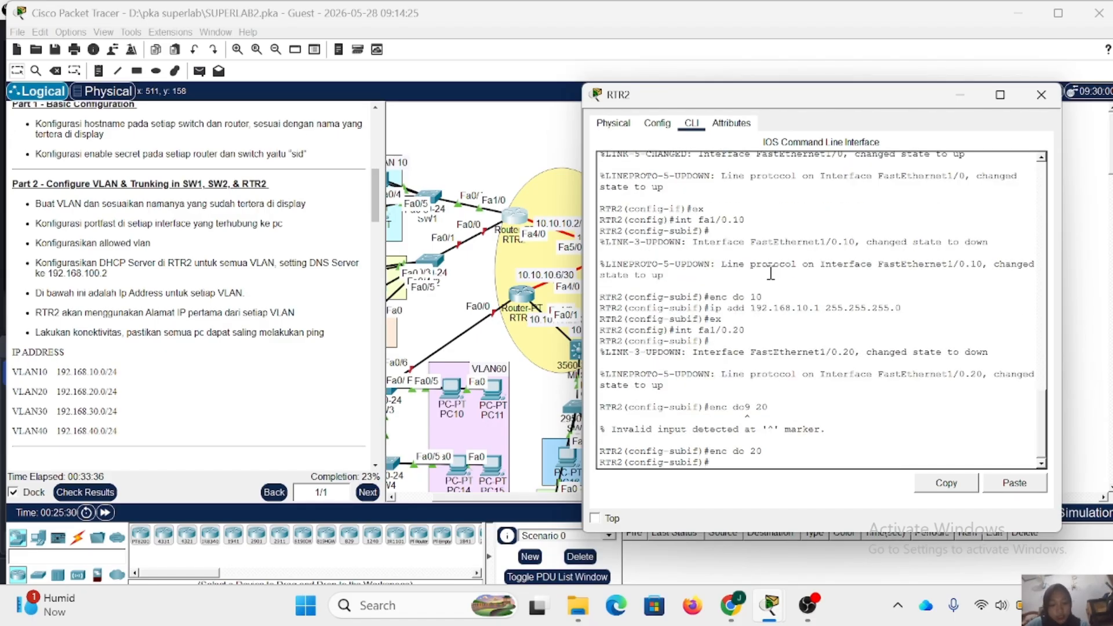
- Assign IP address 192.168.20.1 with mask 255.255.255.0 to RTR2's subinterface fa1/0.20
key("Up")
key("Up")
key("Up")
key("Up")
key("Up")
key("Up")
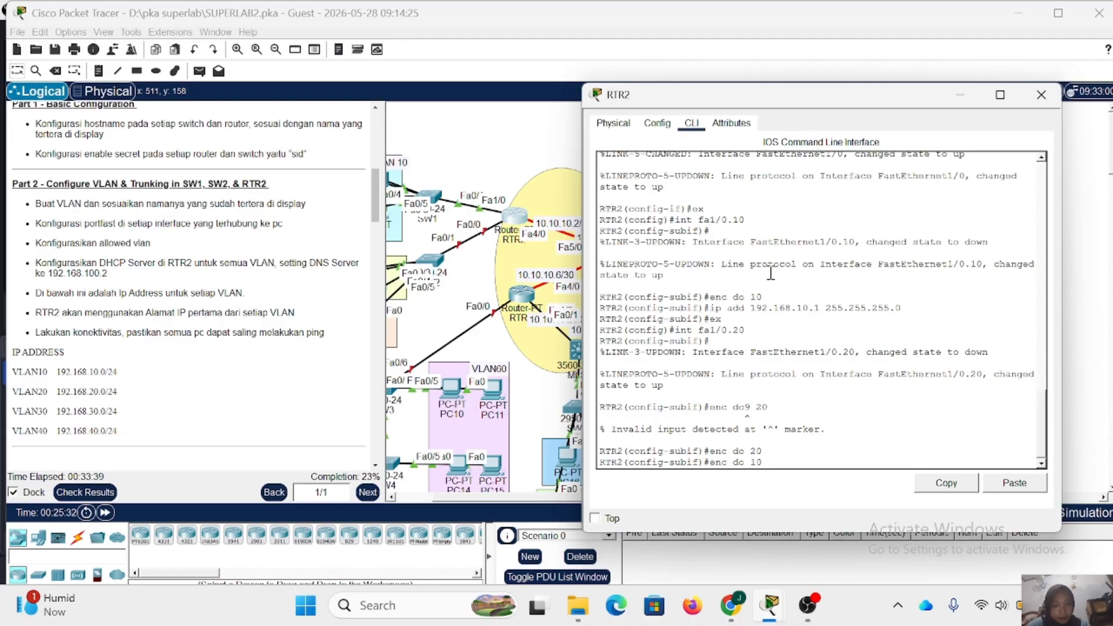
key("Down")
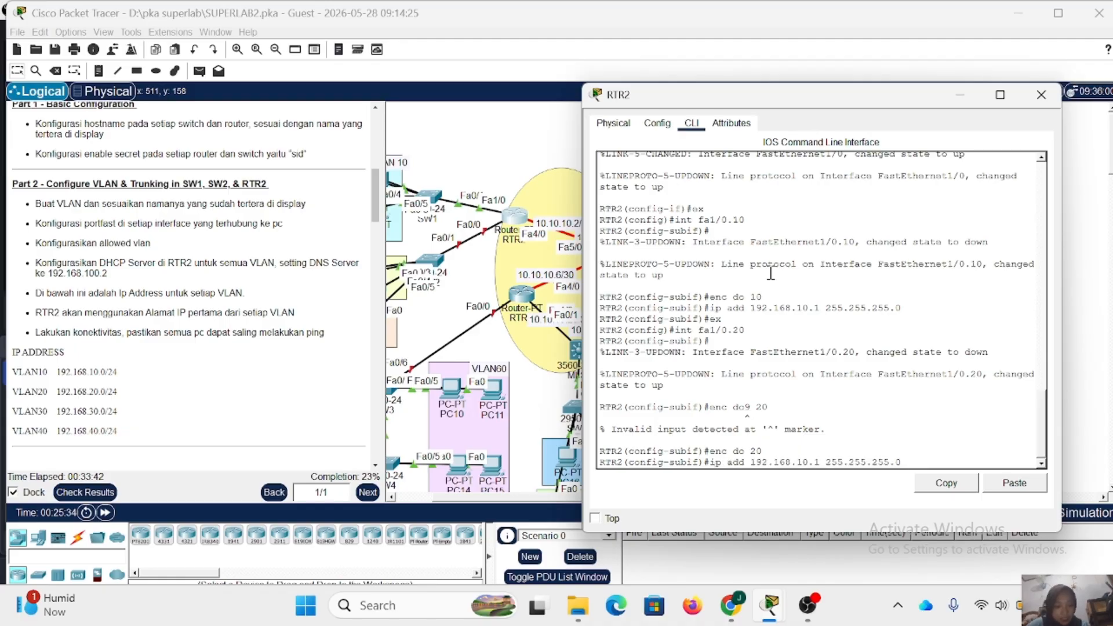
key("BackSpace")
type("2")
key("Return")
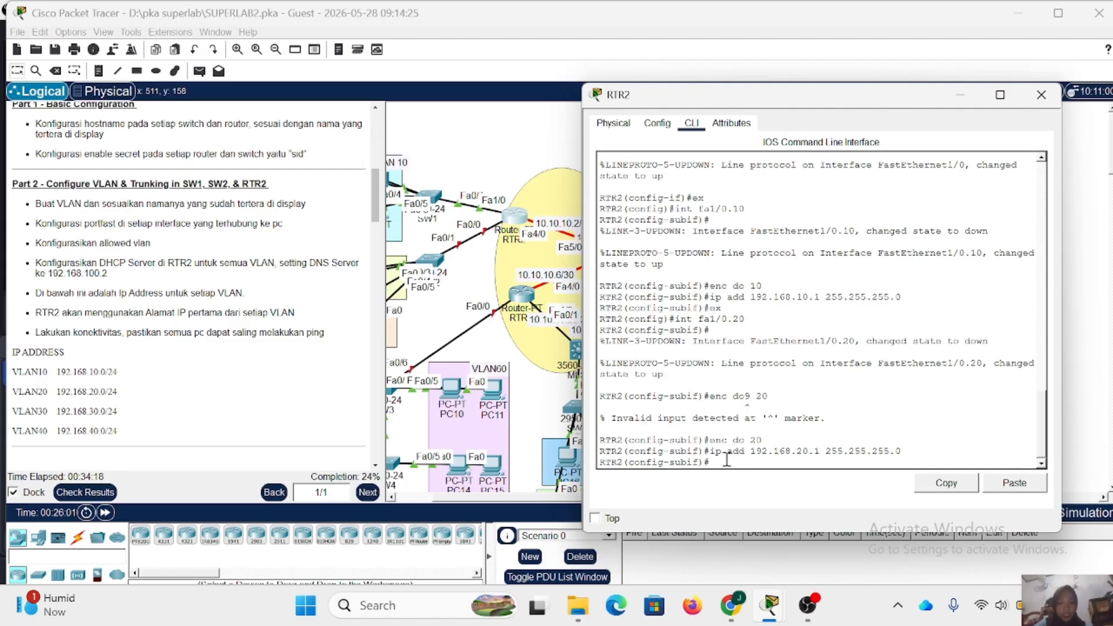
- Leave subinterface fa1/0.20 and bring up RTR2's interface fa0/0 with the no shutdown command
type("ex")
key("Return")
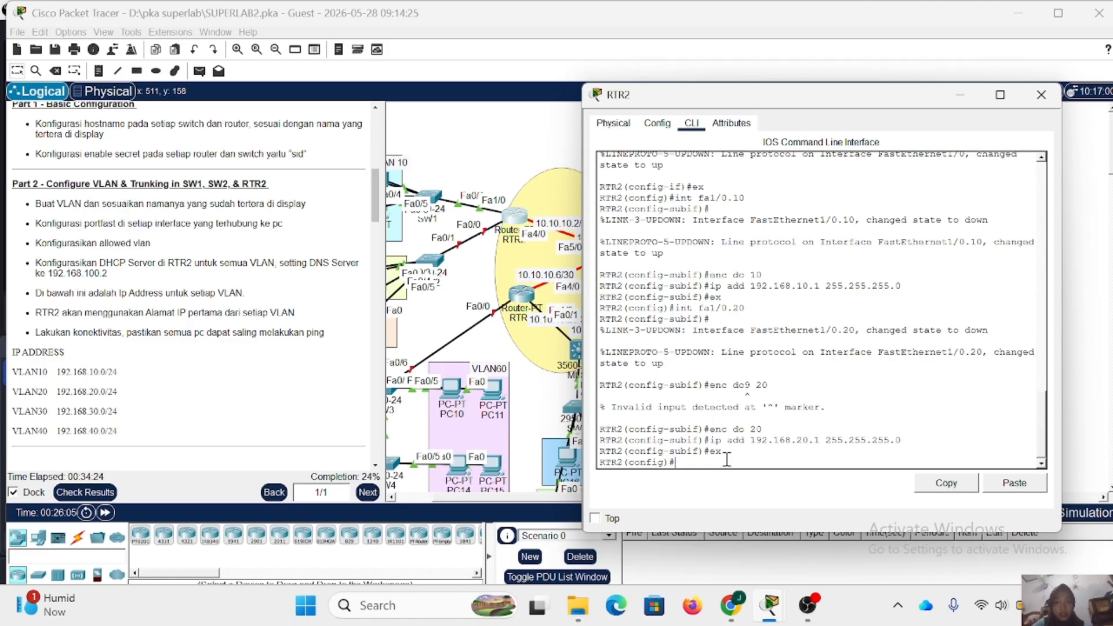
type("int ")
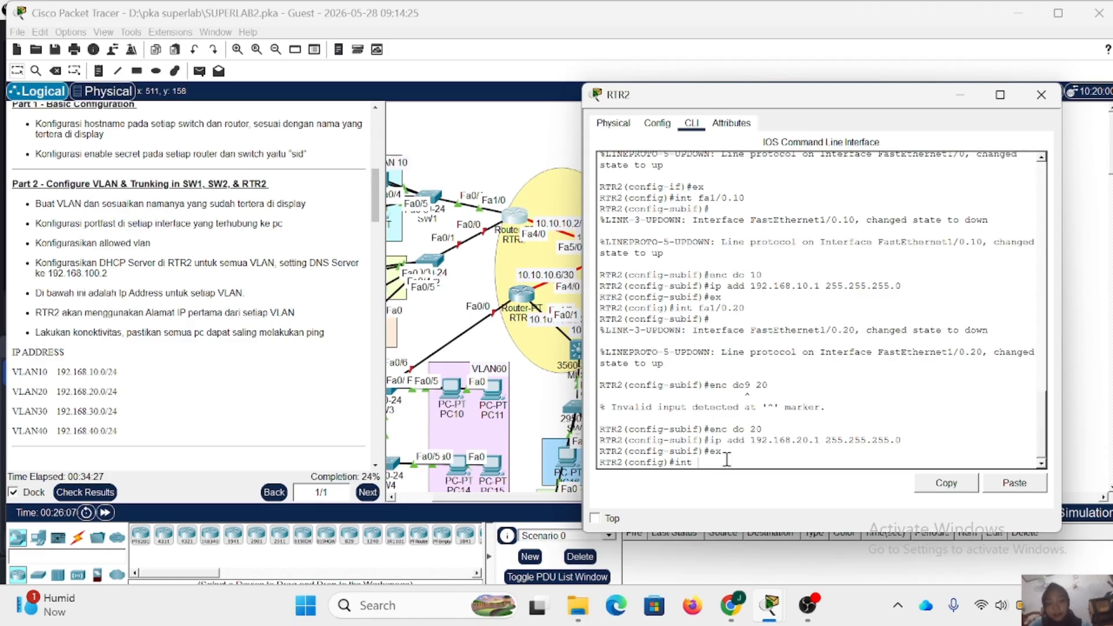
type("fa0/0")
key("Return")
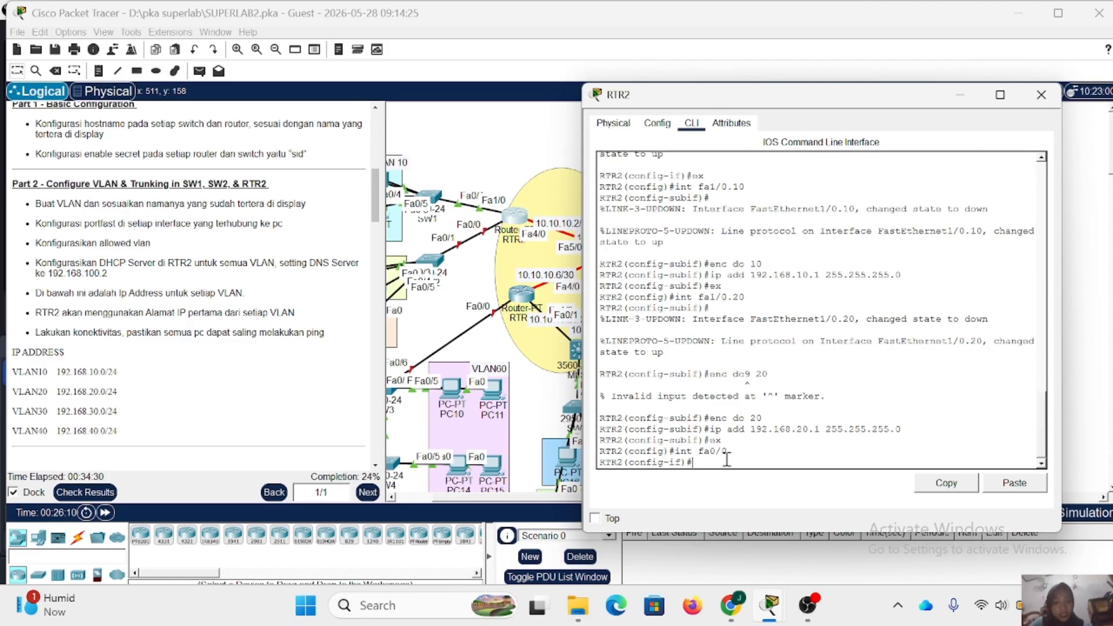
type("no s")
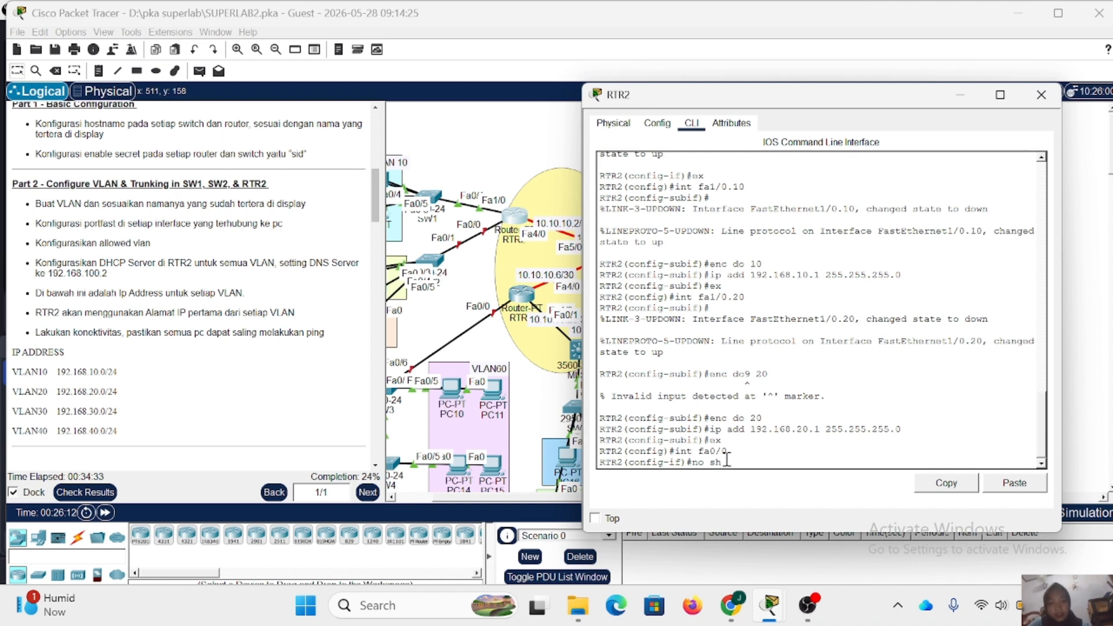
type("h")
key("Return")
key("Return")
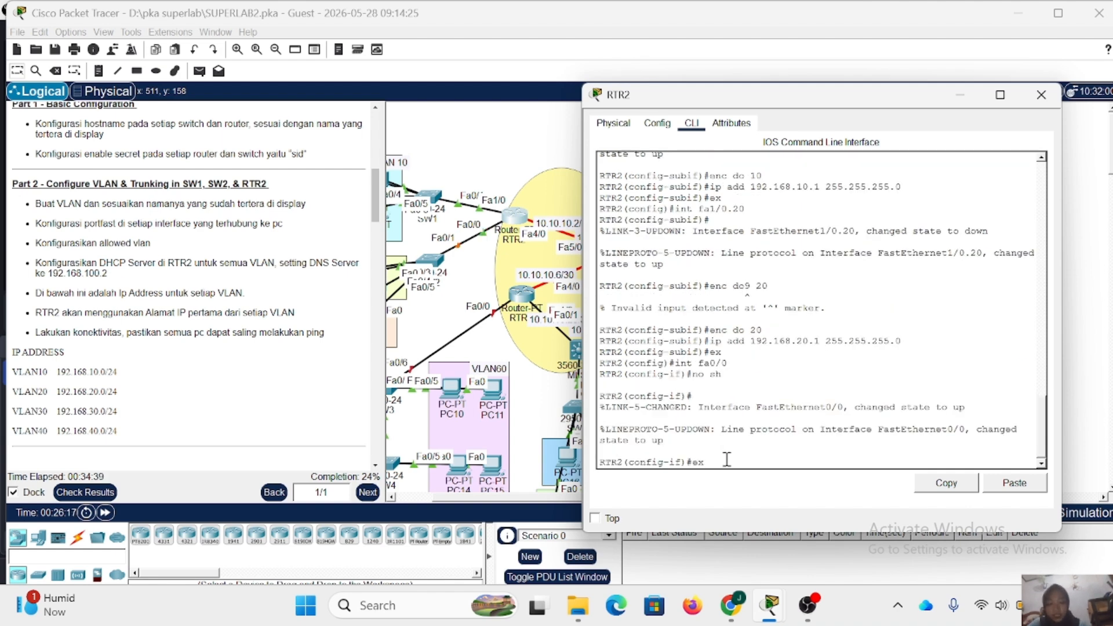
- Leave interface fa0/0 and create subinterface fa0/0.30 on RTR2
type("ex")
key("Return")
type("int ")
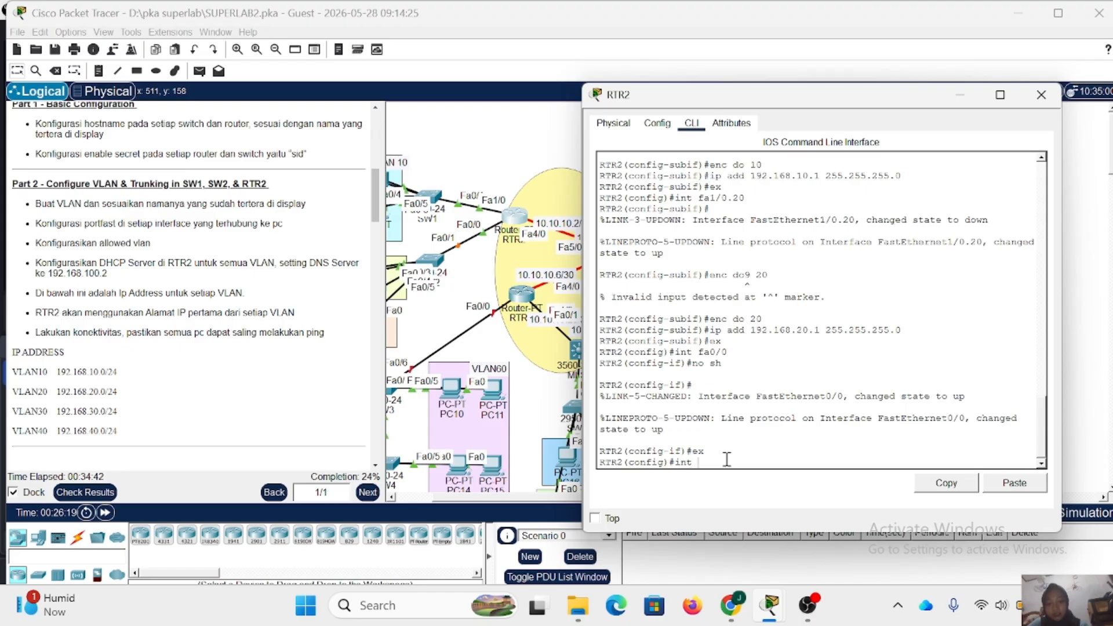
type("fa00")
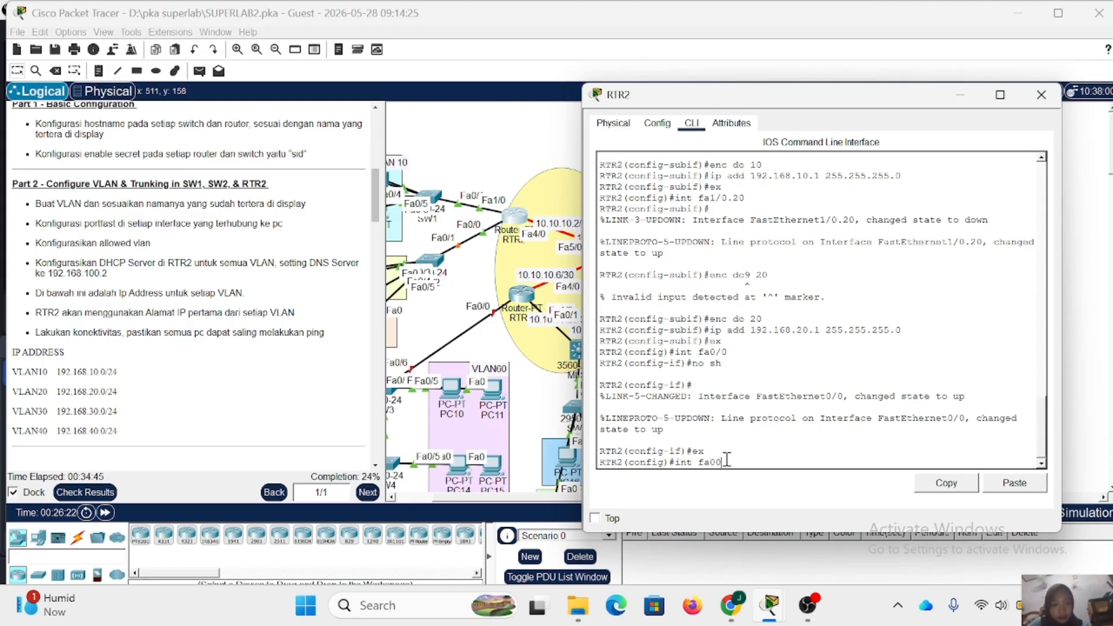
key("BackSpace")
type("/0.3")
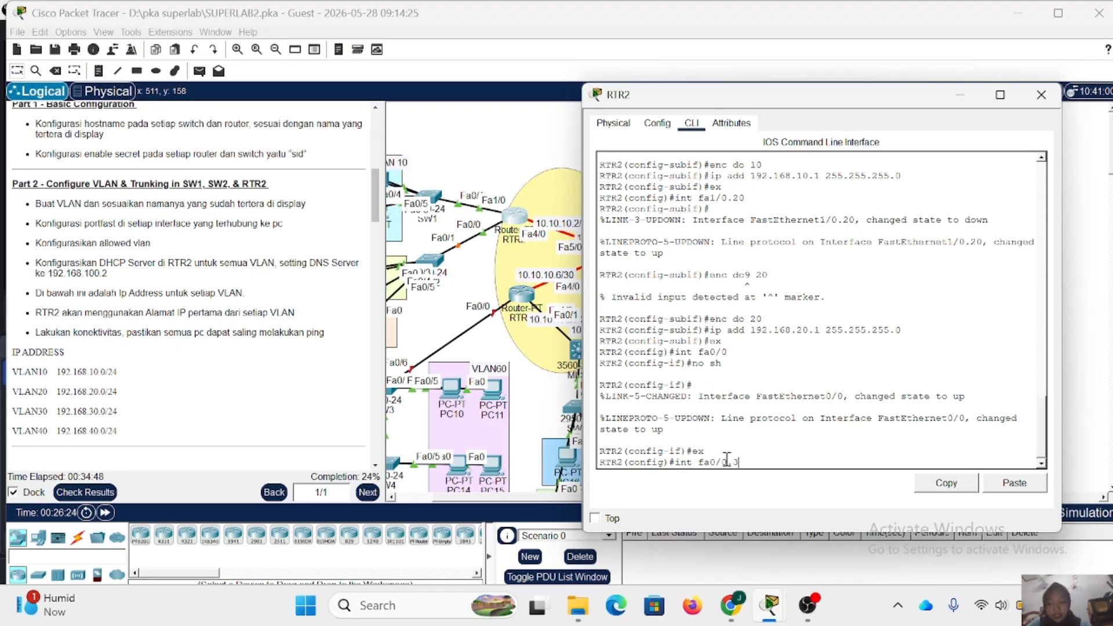
type("0")
key("Return")
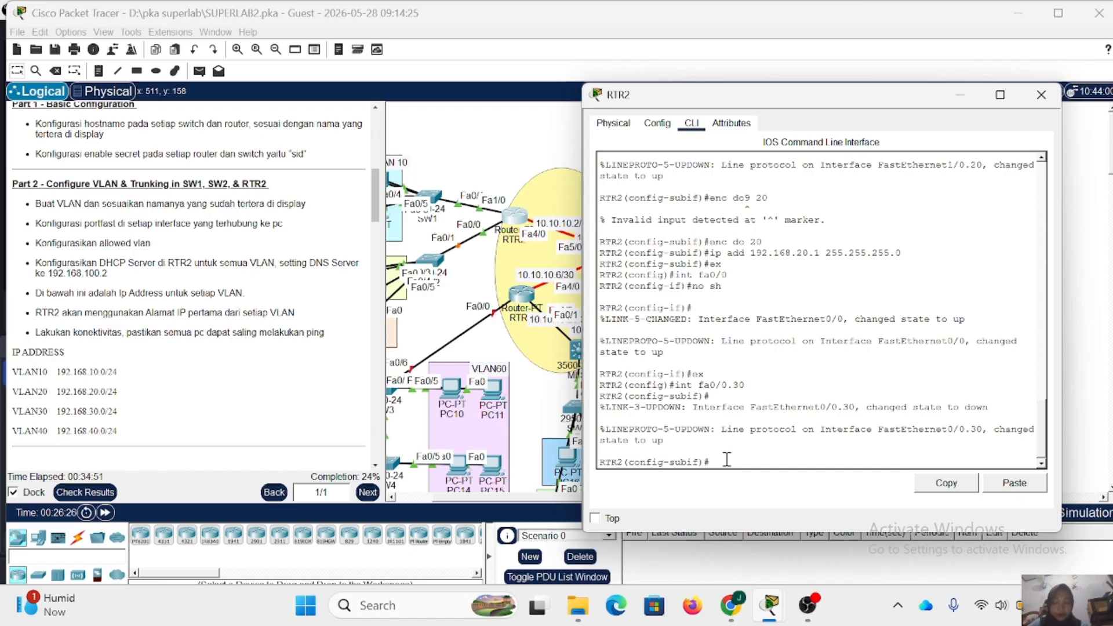
- Set dot1Q encapsulation for VLAN 30 on RTR2's subinterface fa0/0.30
type("enc d")
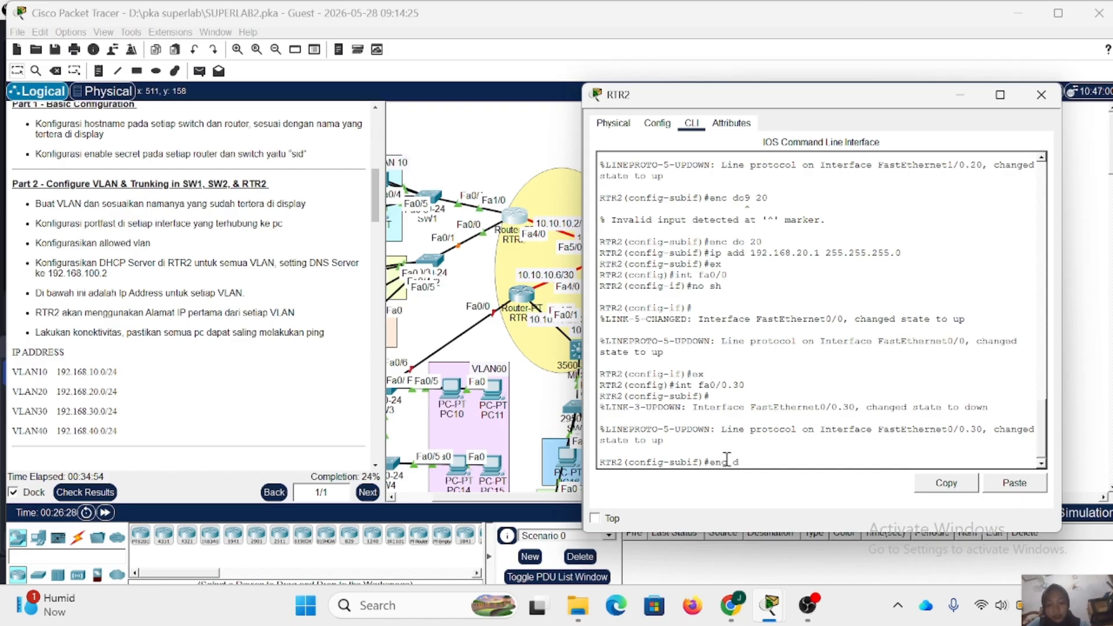
type("o 30")
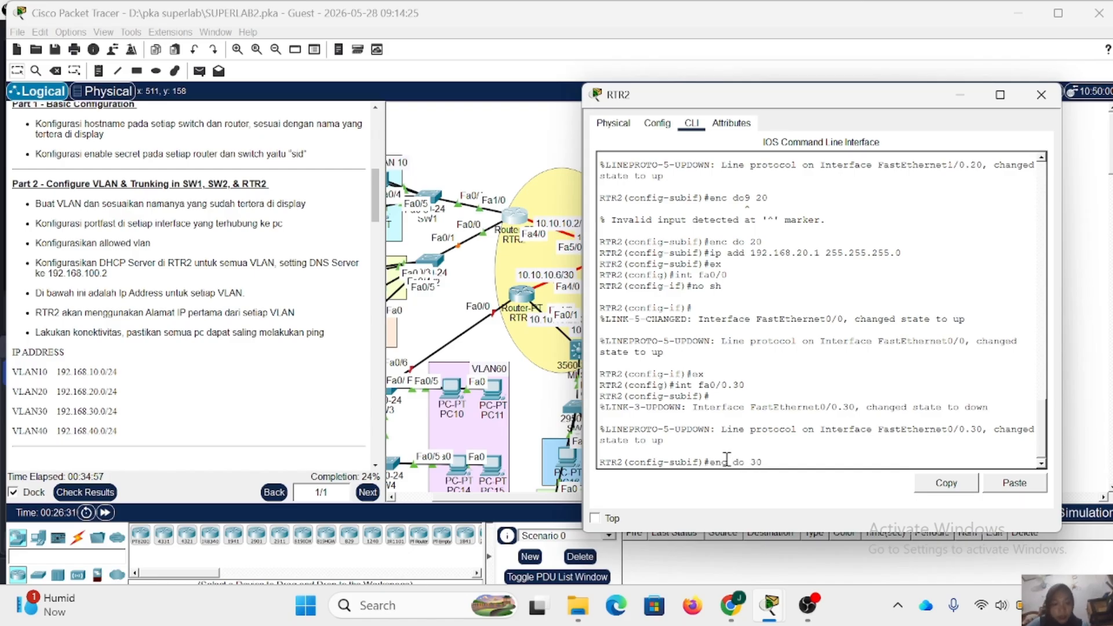
key("Return")
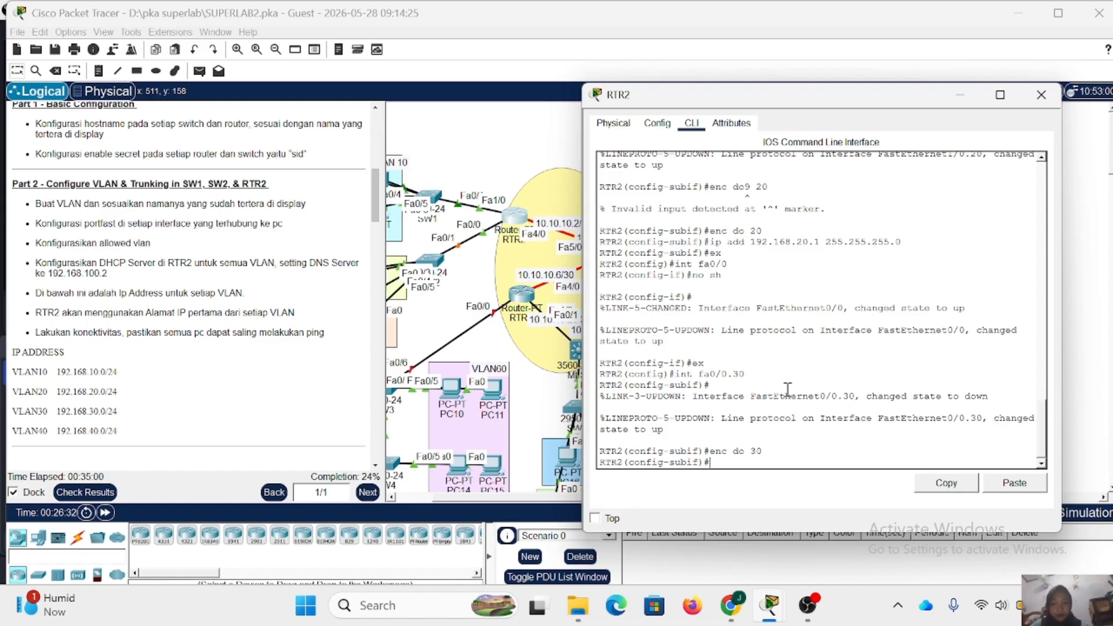
- Assign IP address 192.168.30.1 with mask 255.255.255.0 to RTR2's subinterface fa0/0.30
type("ip add 1")
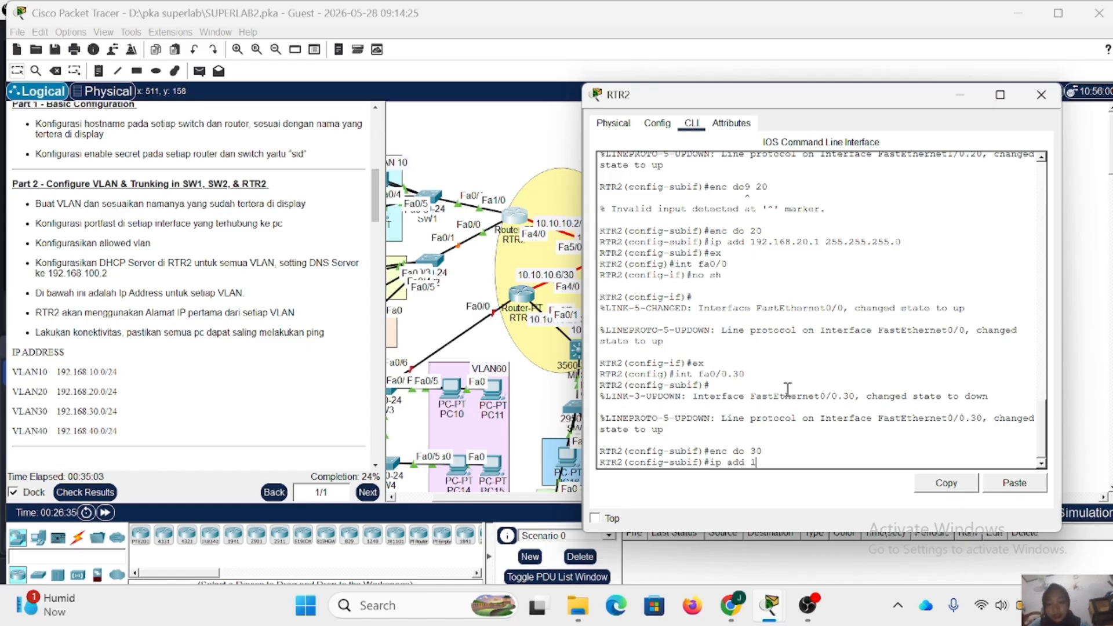
type("92.160.30.1 255")
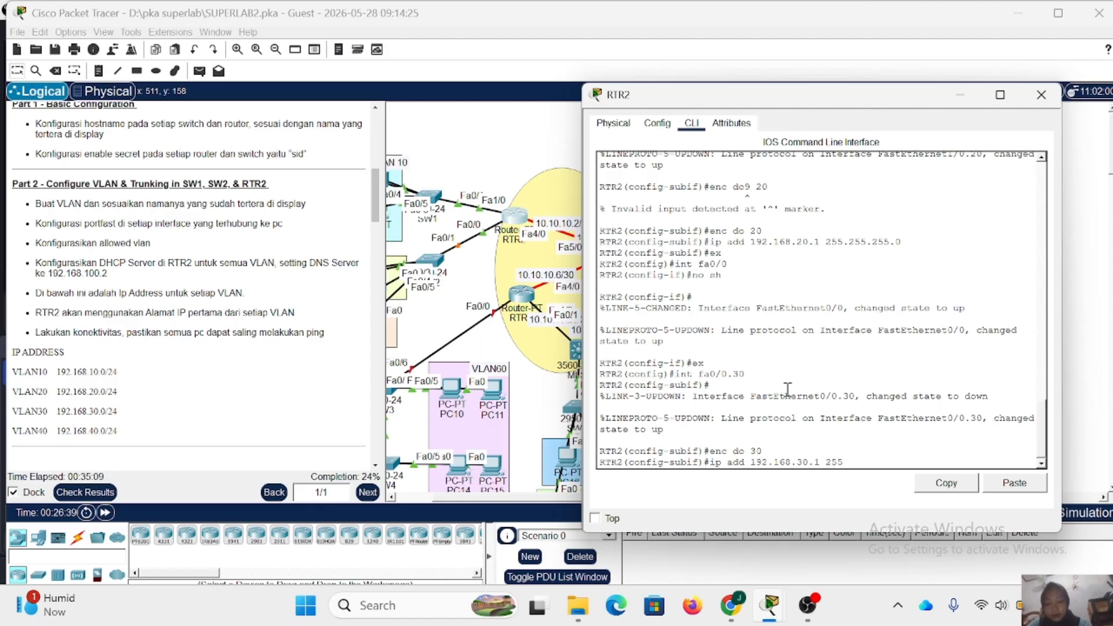
type(".255.255.25")
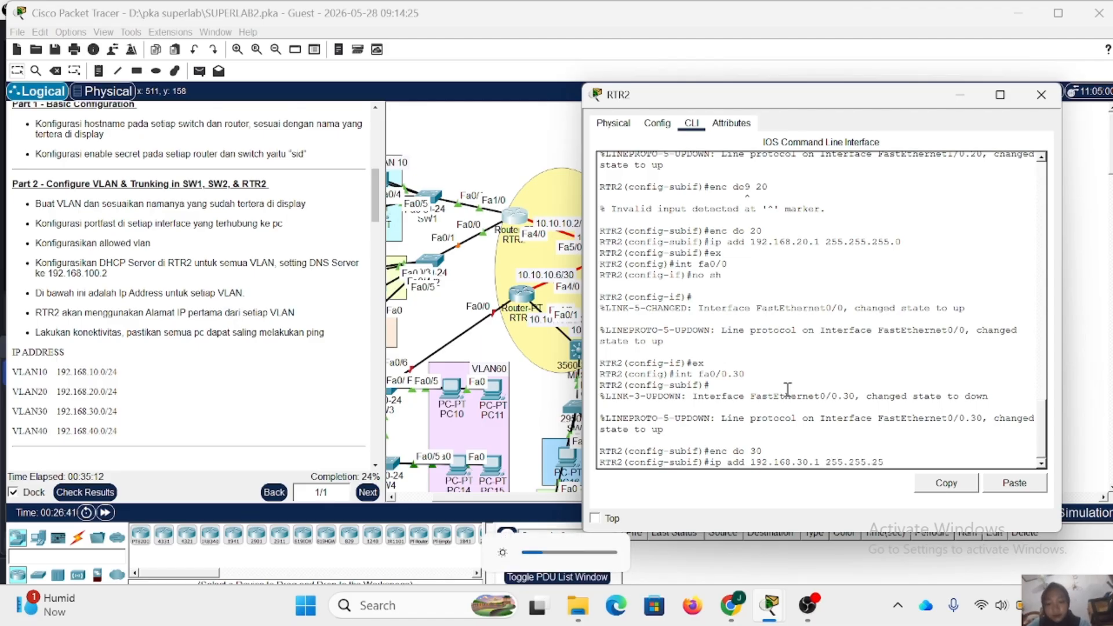
type(".0")
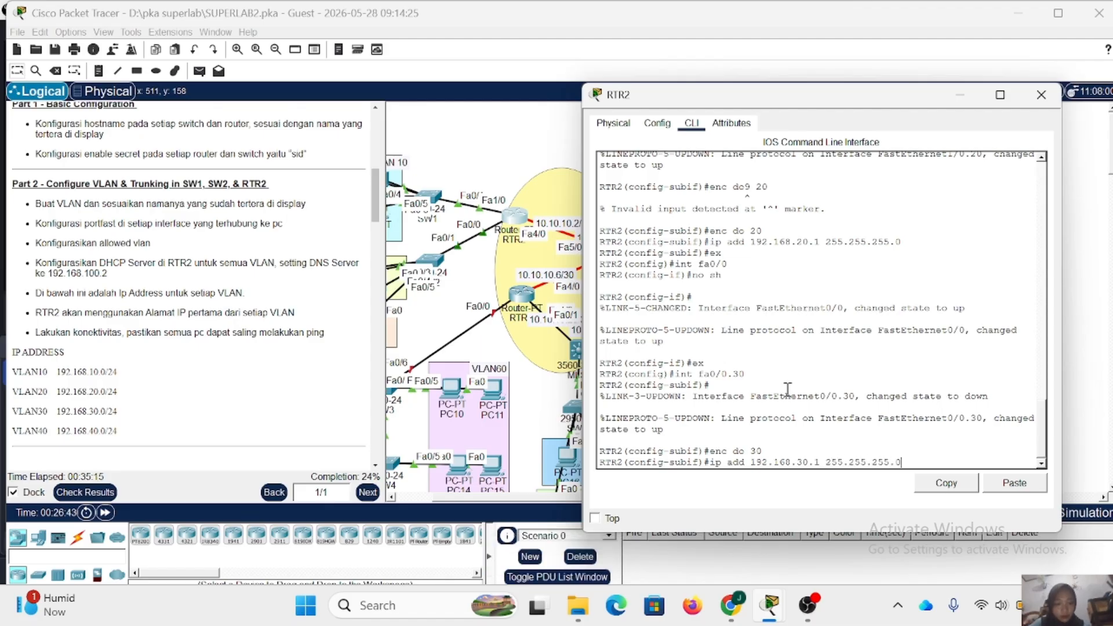
key("Return")
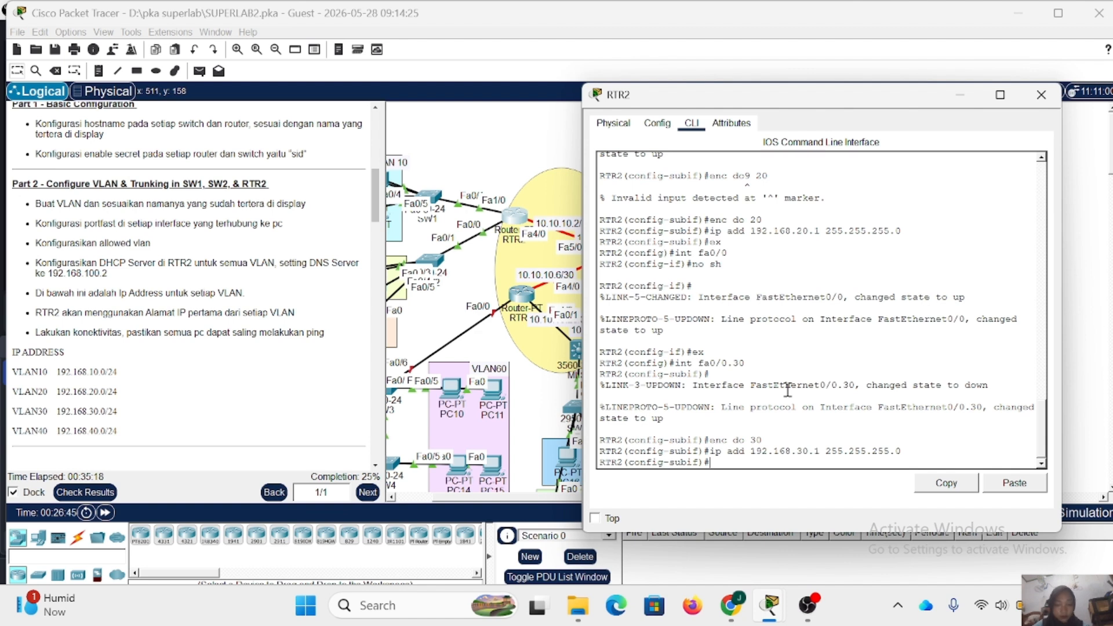
- Leave subinterface fa0/0.30 and create subinterface fa0/0.40 on RTR2
type("ex")
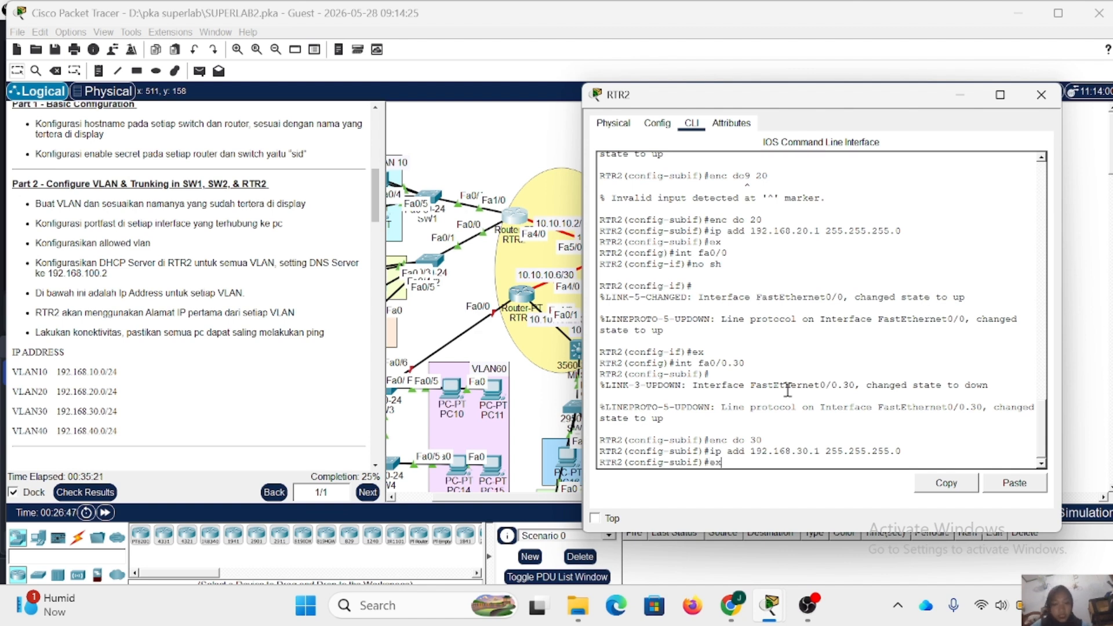
key("Return")
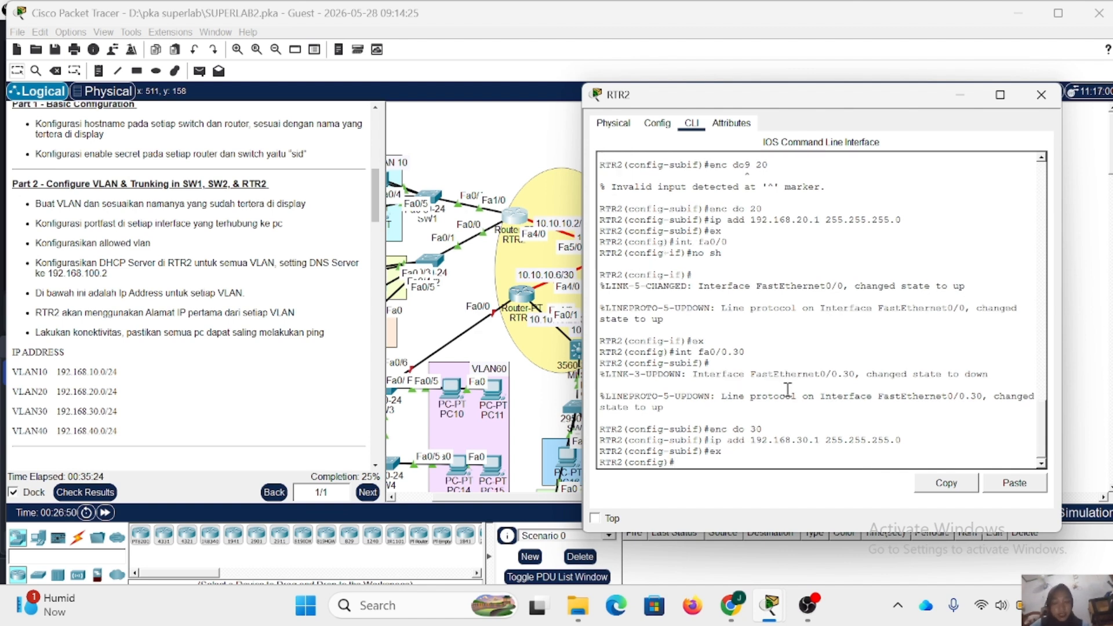
type("intb")
key("BackSpace")
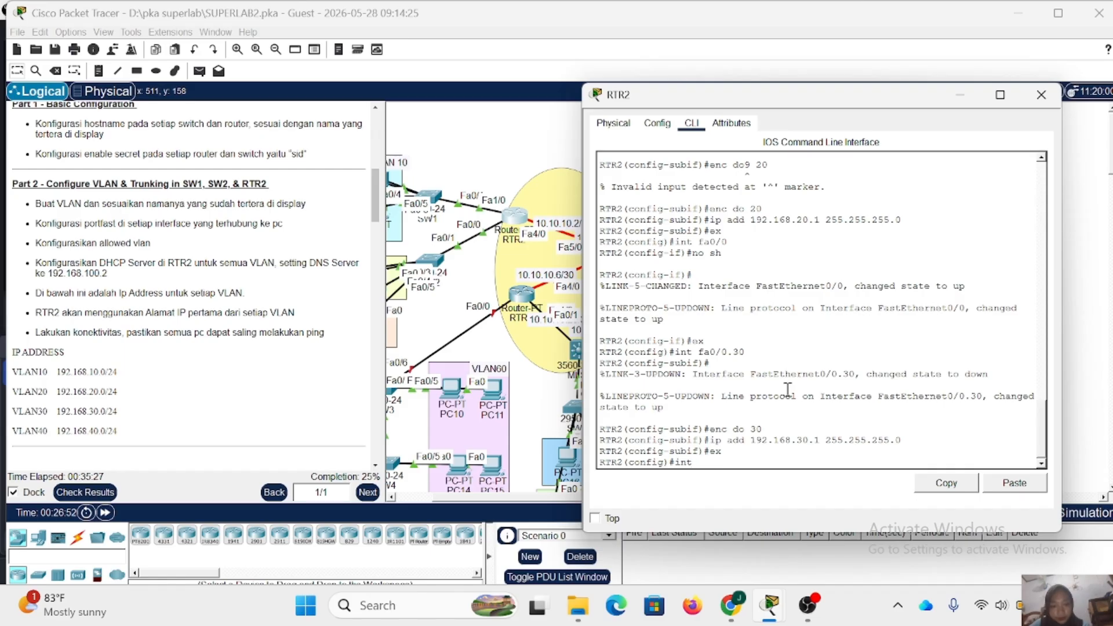
type("fa0/")
type("0.")
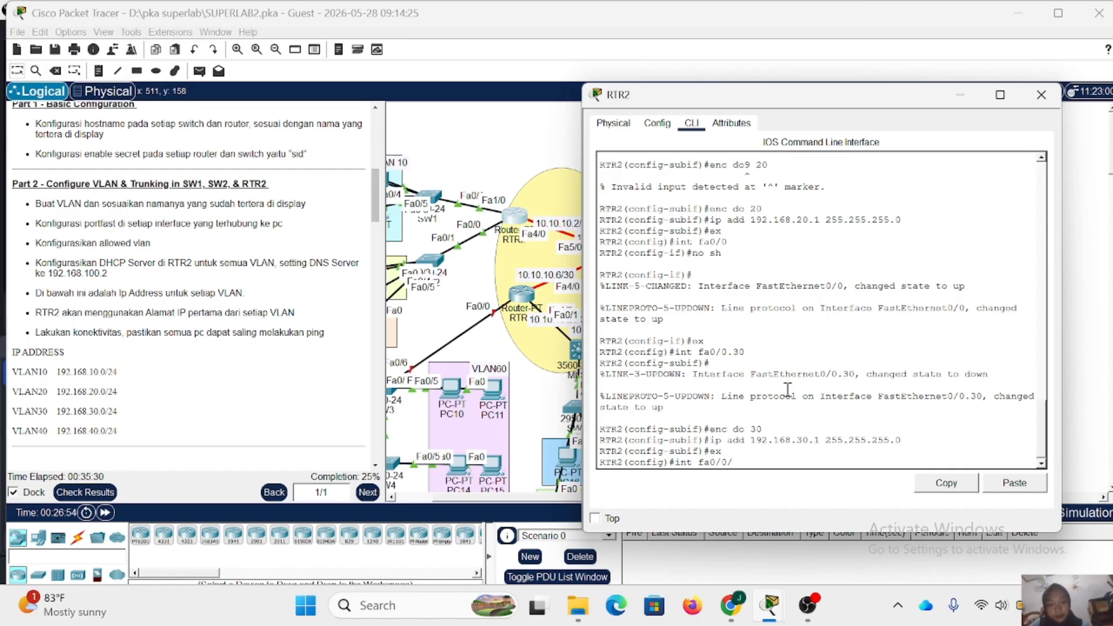
type("40")
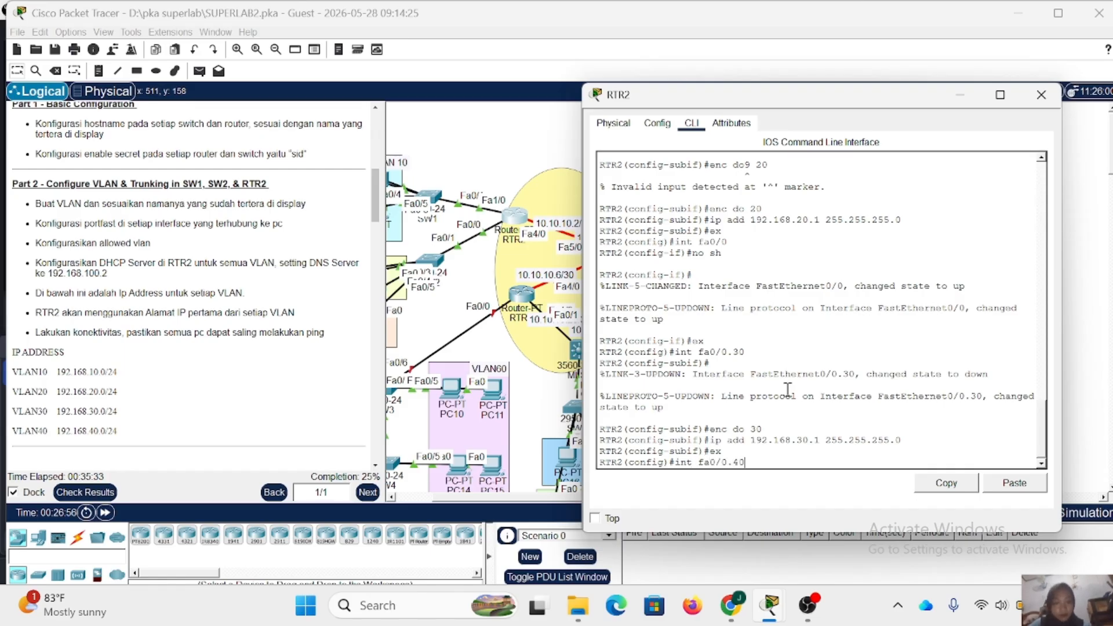
key("Return")
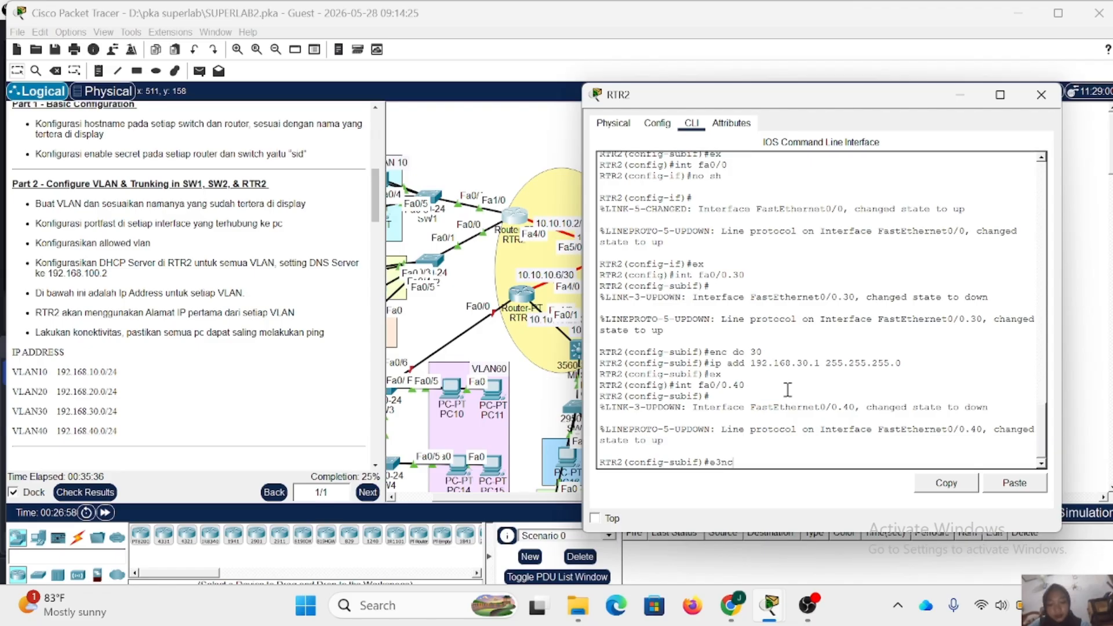
- Set dot1Q encapsulation for VLAN 40 on RTR2's subinterface fa0/0.40
key("BackSpace")
type("nc do 40")
key("Return")
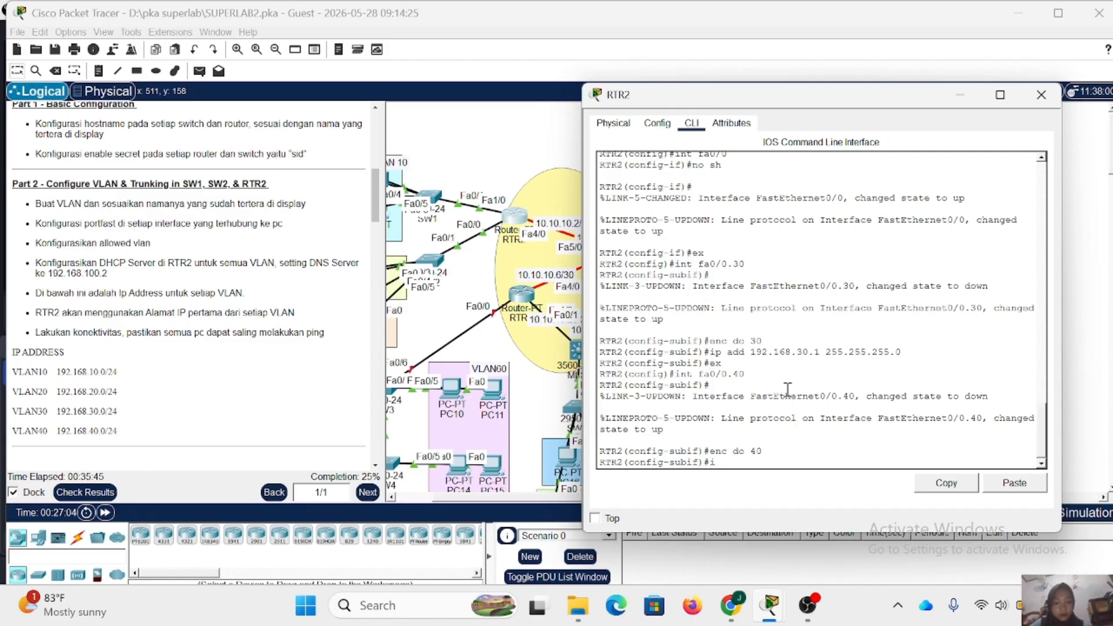
- Assign IP address 192.168.40.1 with mask 255.255.255.0 to RTR2's subinterface fa0/0.40
key("Up")
key("BackSpace")
key("BackSpace")
key("BackSpace")
key("BackSpace")
key("BackSpace")
key("BackSpace")
key("BackSpace")
key("BackSpace")
key("BackSpace")
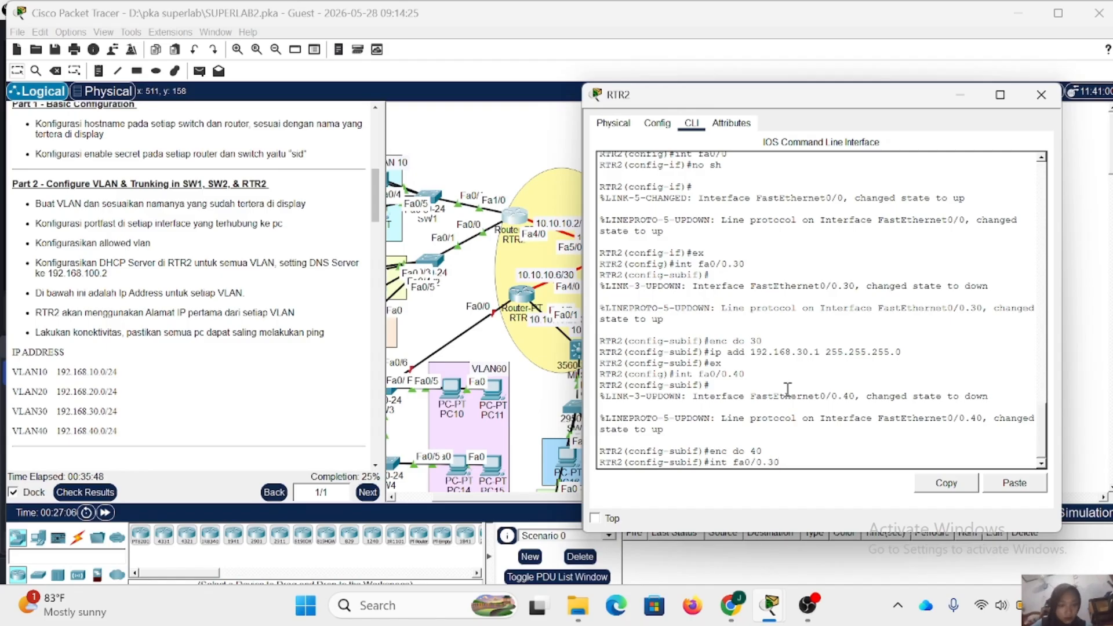
type("ex")
key("Up")
key("Up")
key("Up")
key("Up")
key("Left")
key("Left")
key("Left")
key("Left")
key("Left")
key("Left")
key("Left")
key("Left")
key("Left")
key("Left")
key("Left")
key("Left")
key("Left")
key("Left")
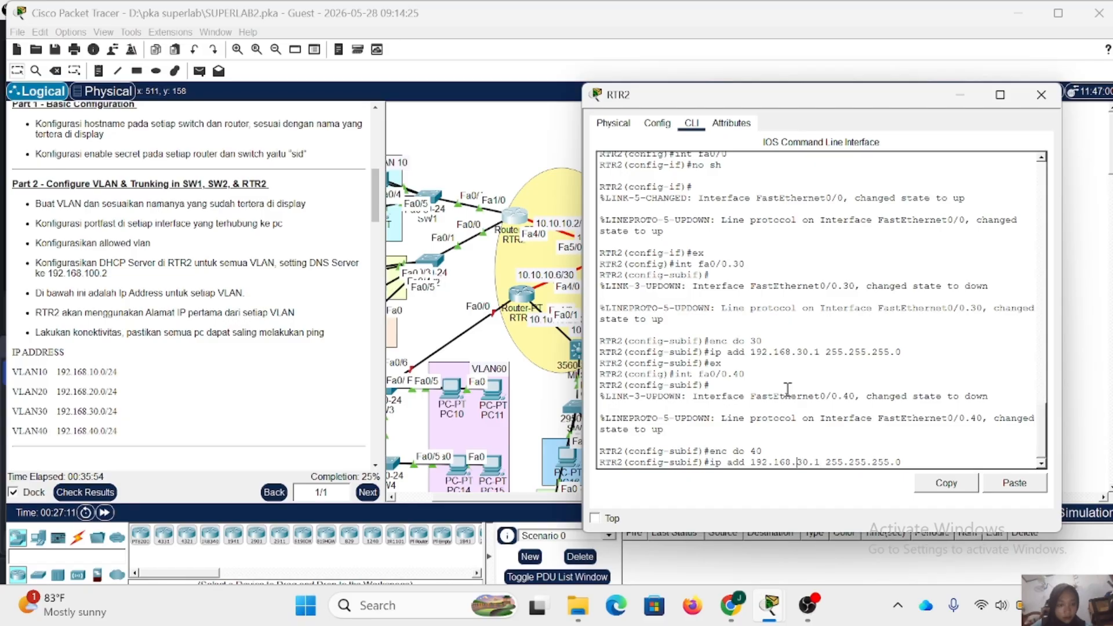
key("BackSpace")
type("4")
key("Return")
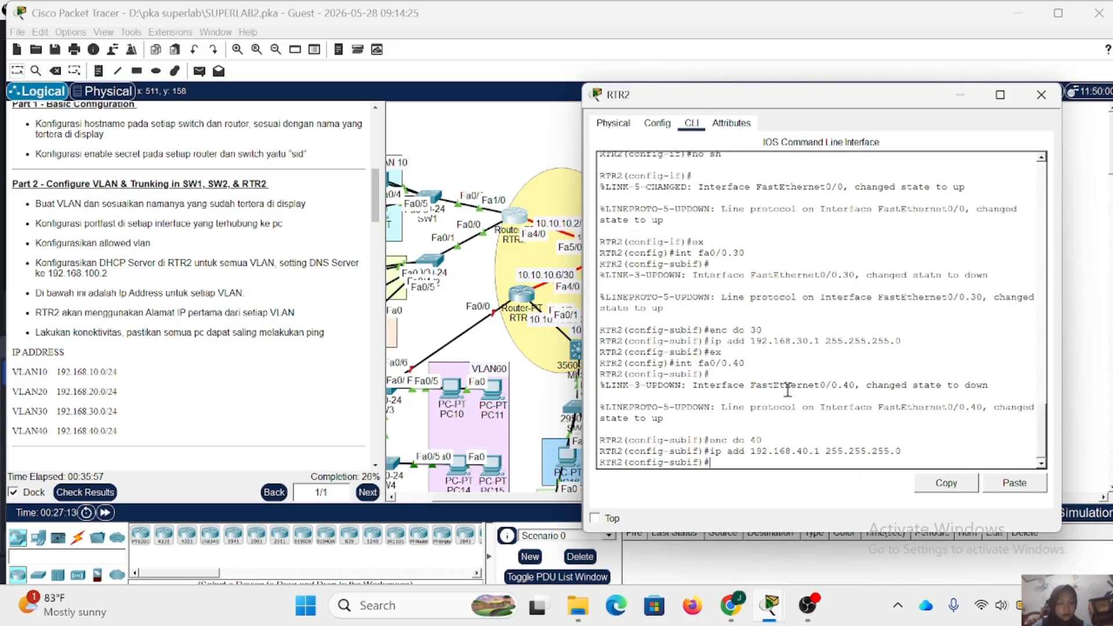
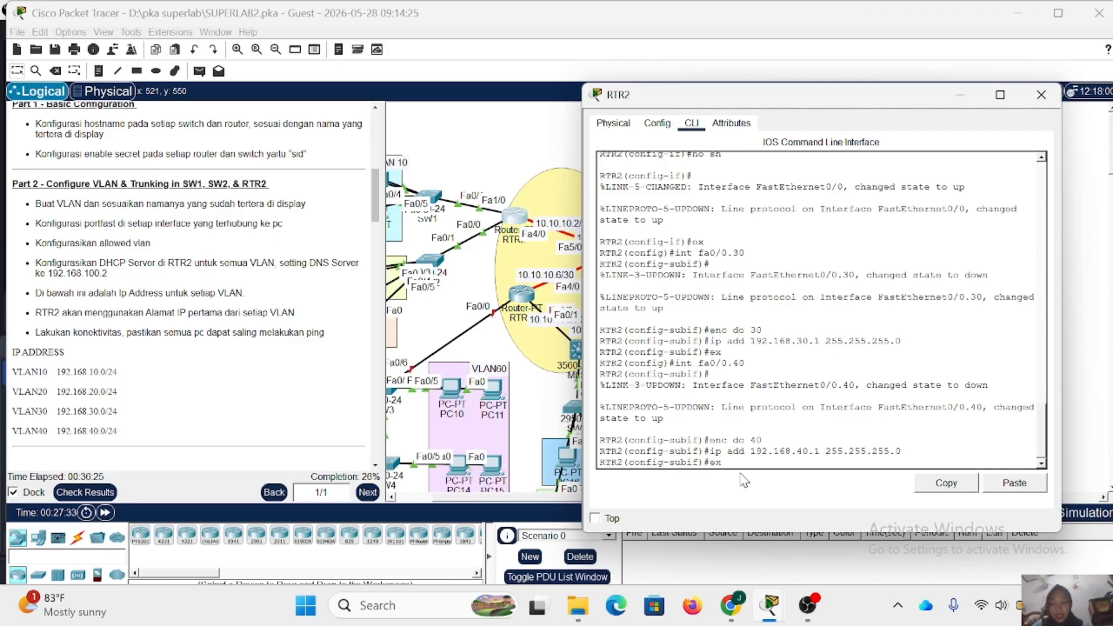
- Leave subinterface fa0/0.40 and create a DHCP pool named VLAN10 on RTR2
key("Return")
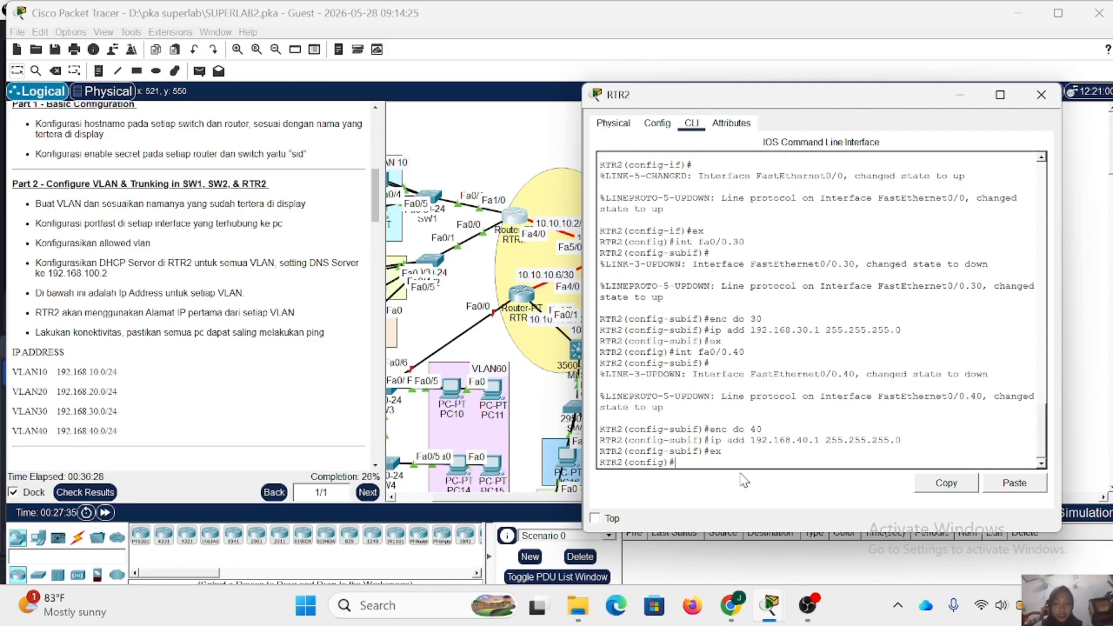
type("ip dhcp pool")
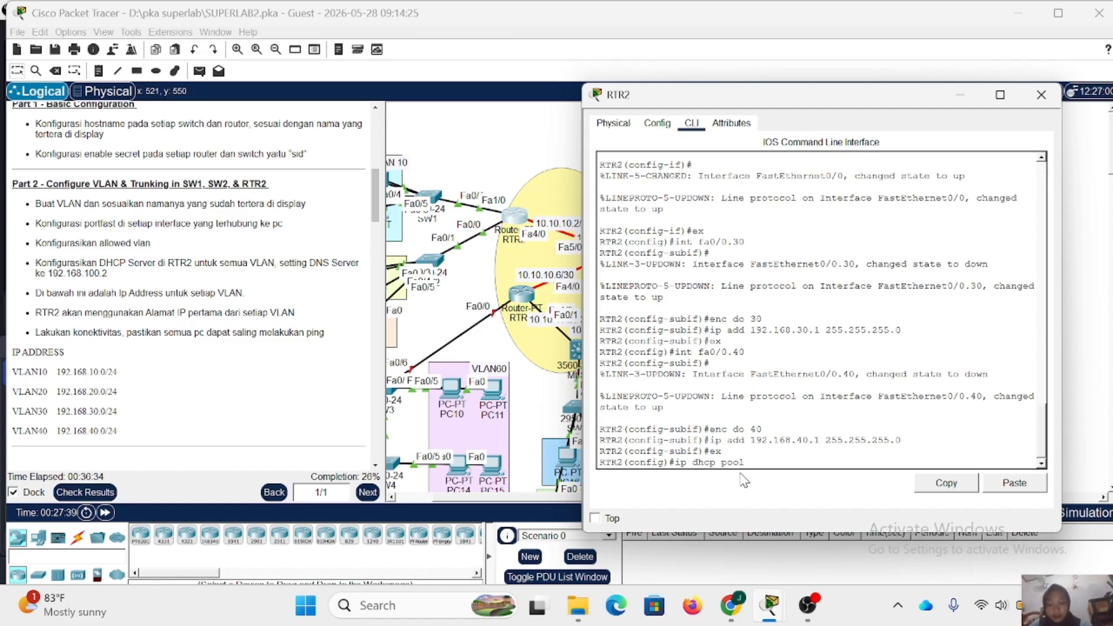
type(" VLAN10")
key("Return")
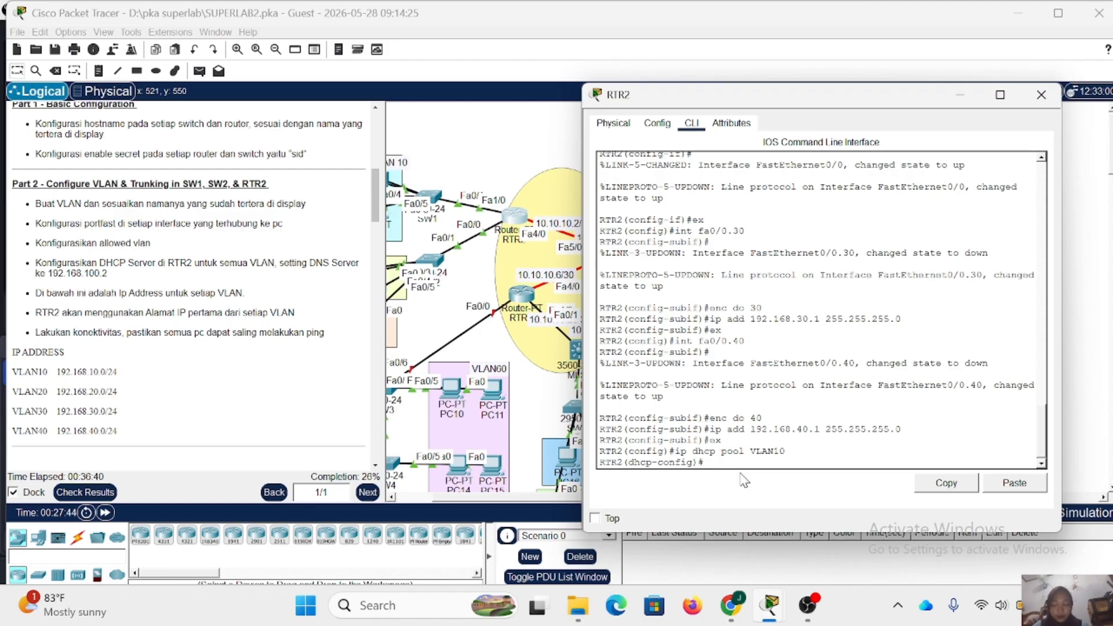
- Set the VLAN10 DHCP pool's network to 192.168.10.0 with mask 255.255.255.0 on RTR2
type("ne")
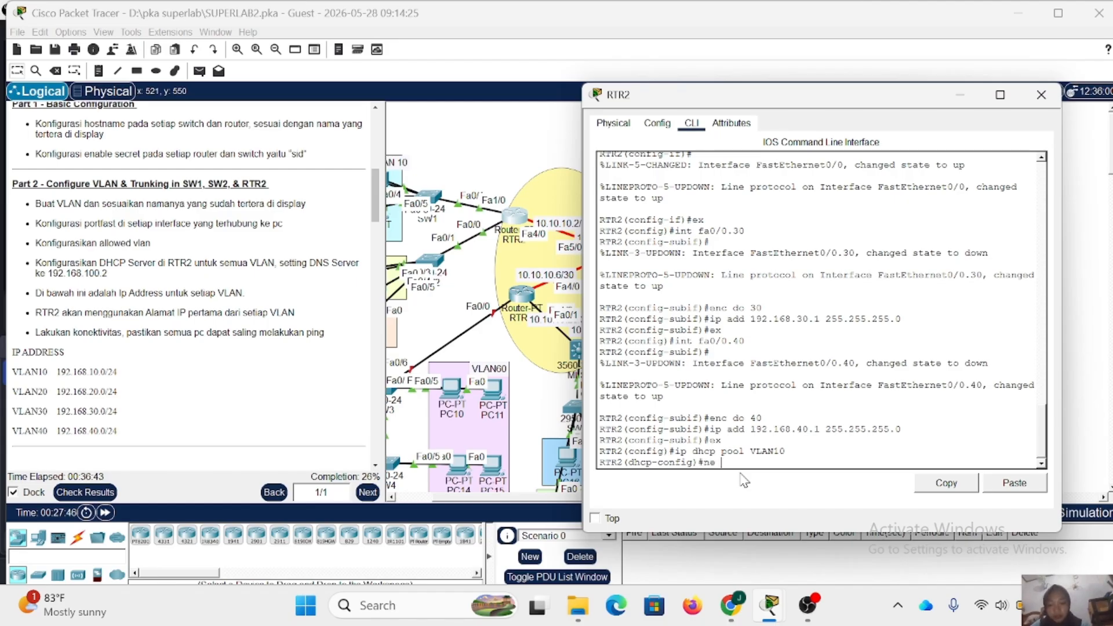
type(" 192.168.10.0")
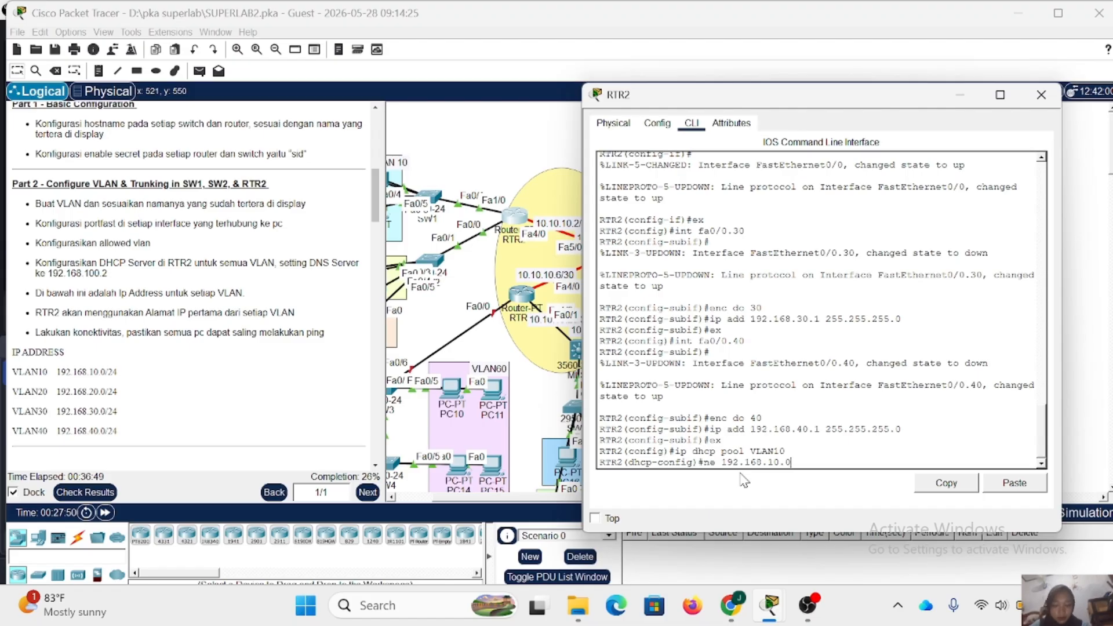
type(" 255")
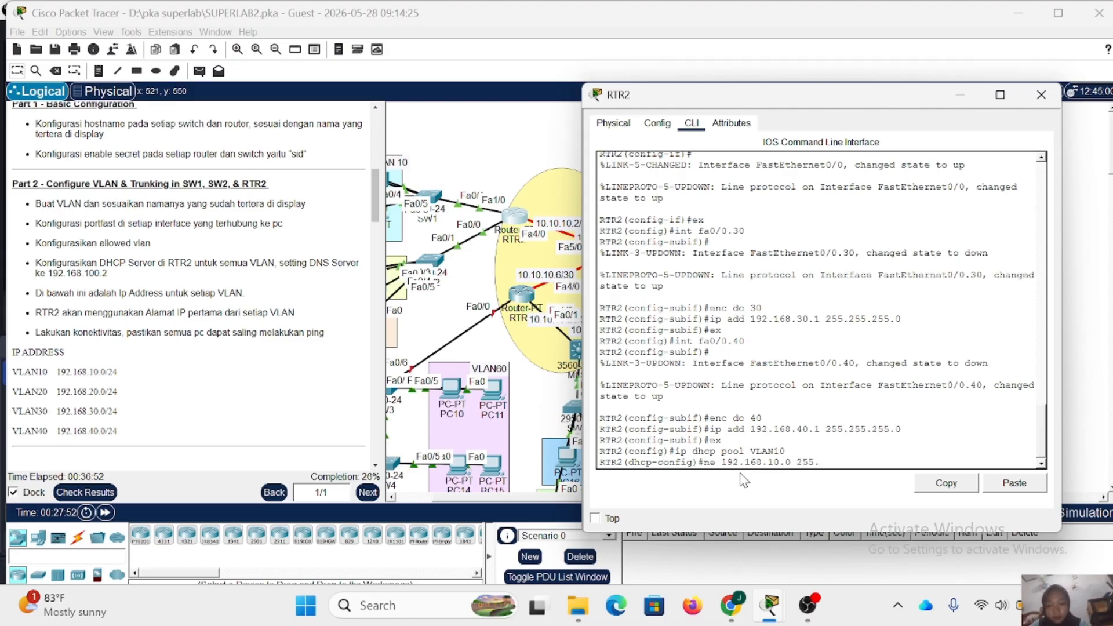
type(".255.255.0")
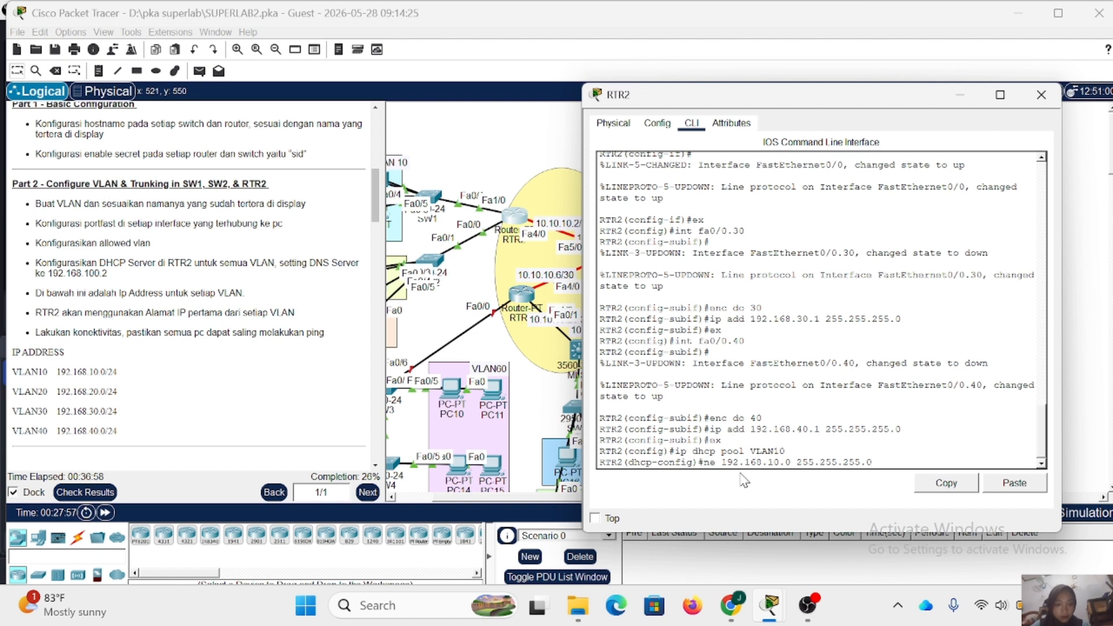
key("Return")
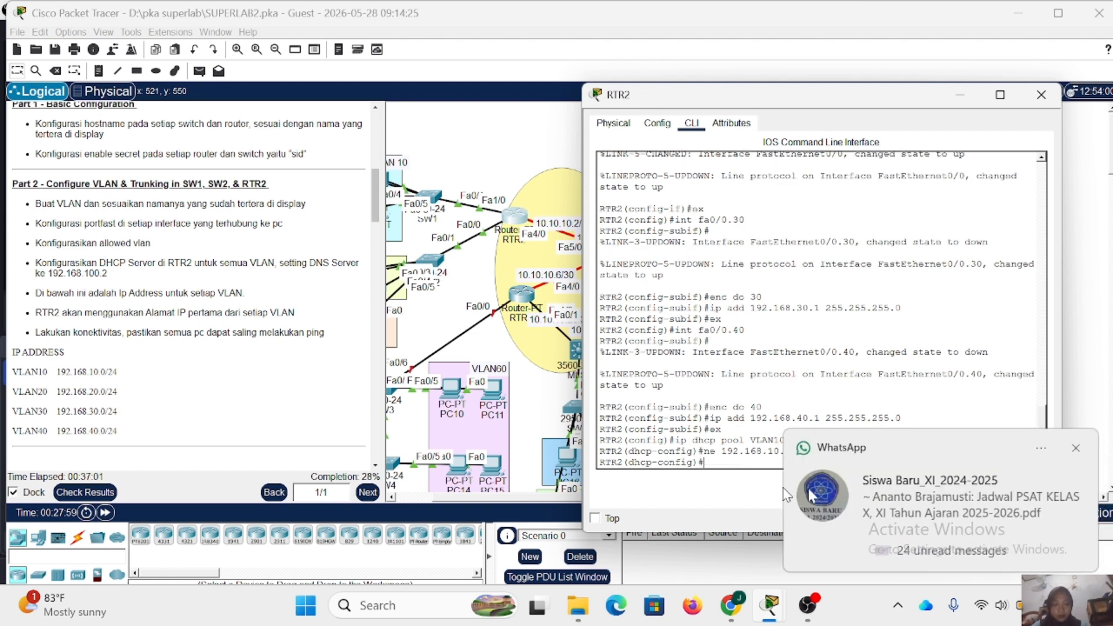
- Dismiss the message notification and set the VLAN10 DHCP pool's default router to 192.168.10.1
left_click(1074, 449)
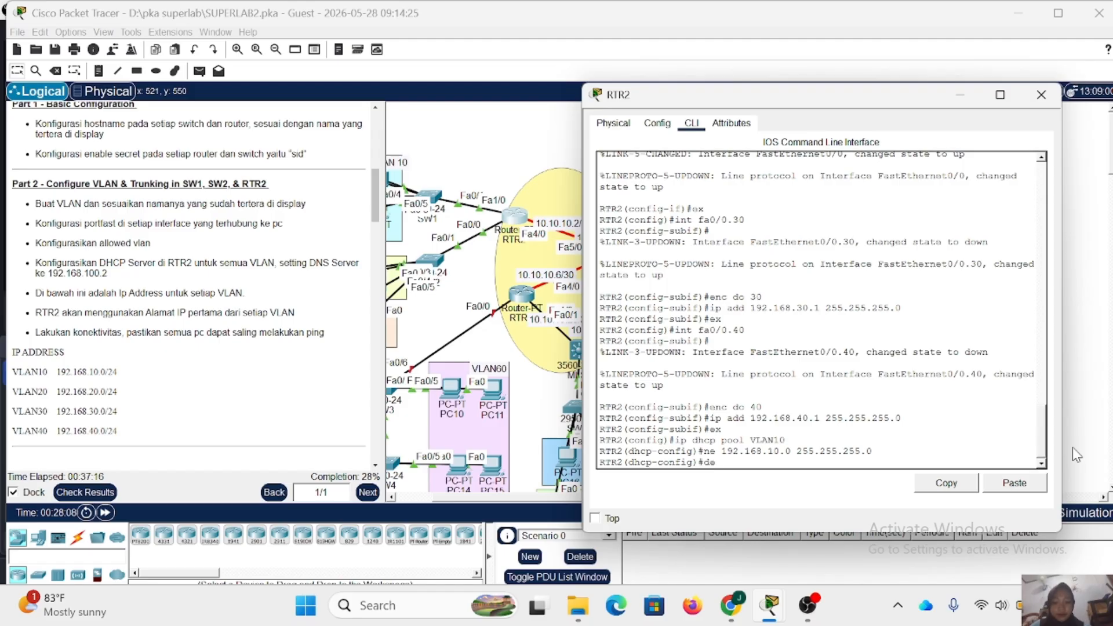
type("192.168")
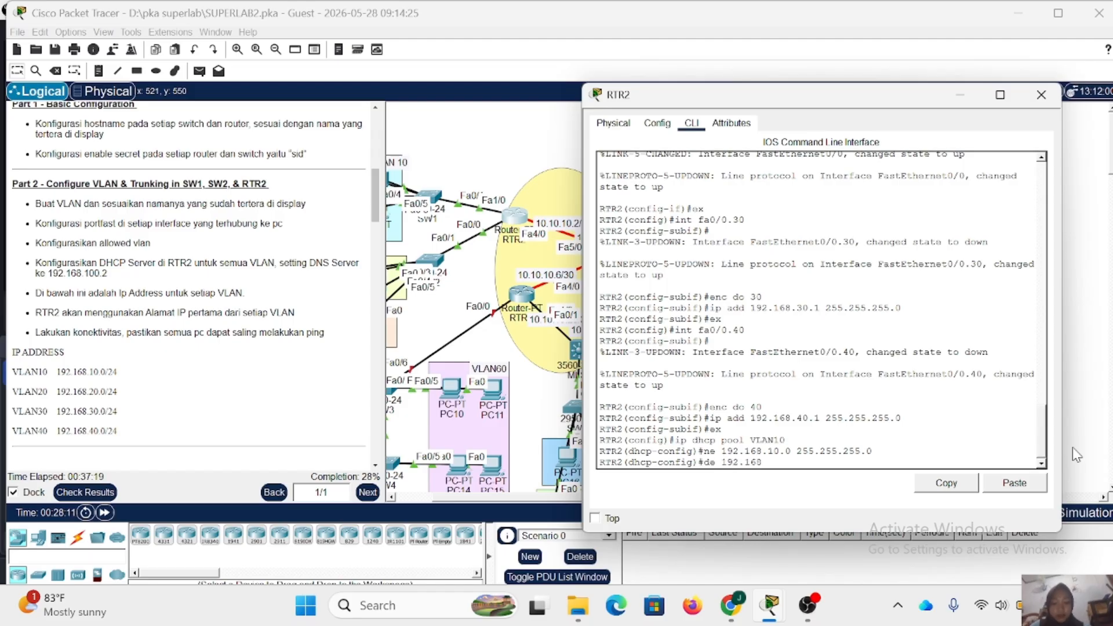
type(".10.1")
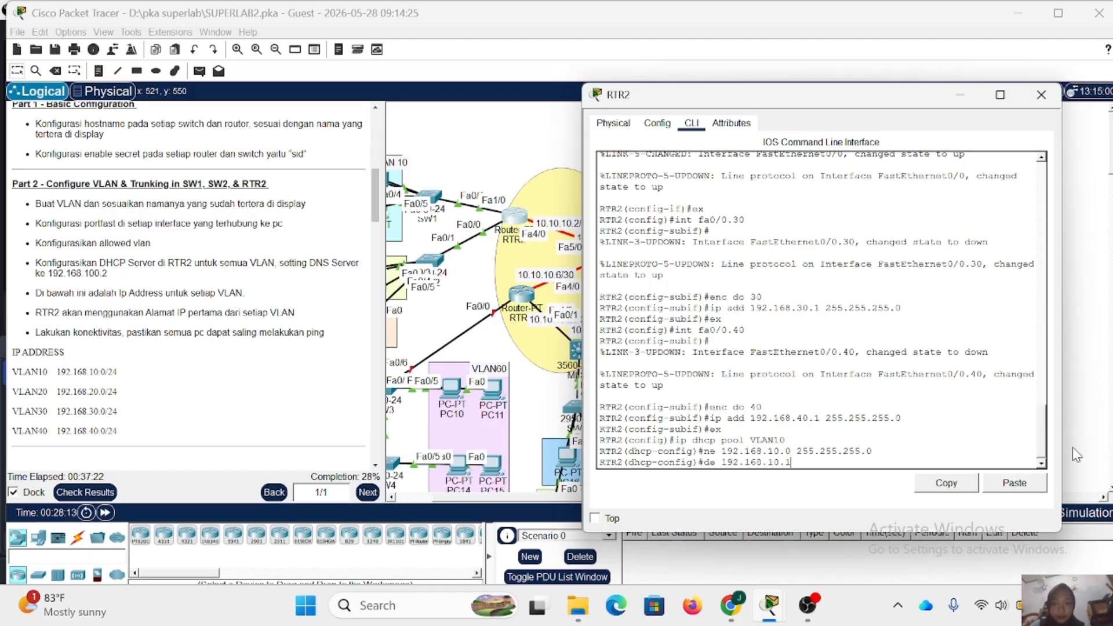
key("Return")
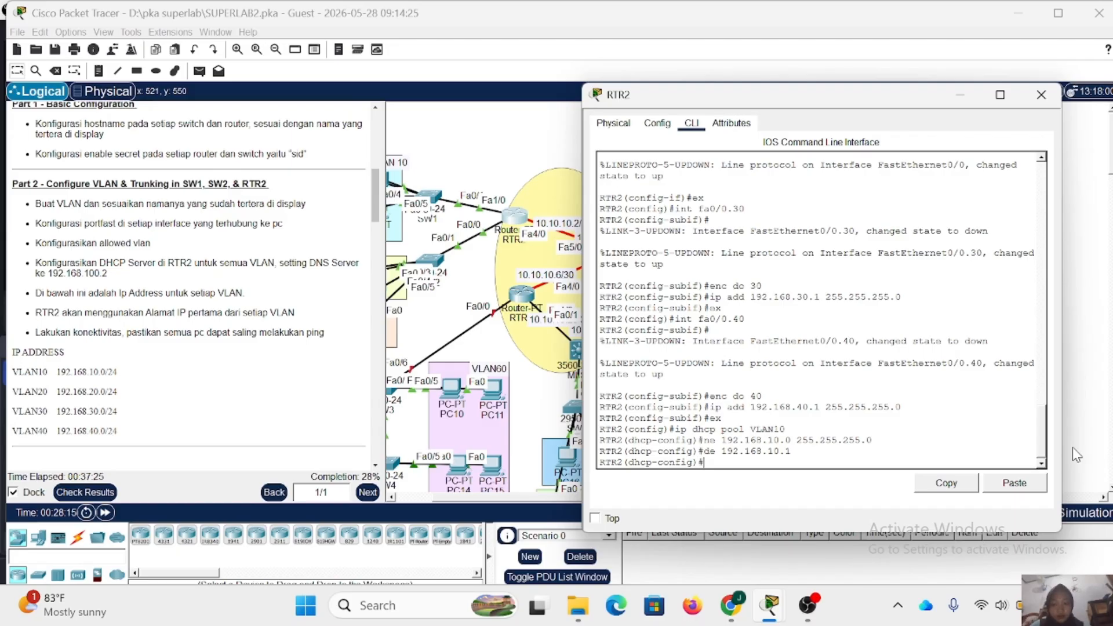
- Set the VLAN10 DHCP pool's DNS server to 192.168.100.2 on RTR2
type("dn 192.168.")
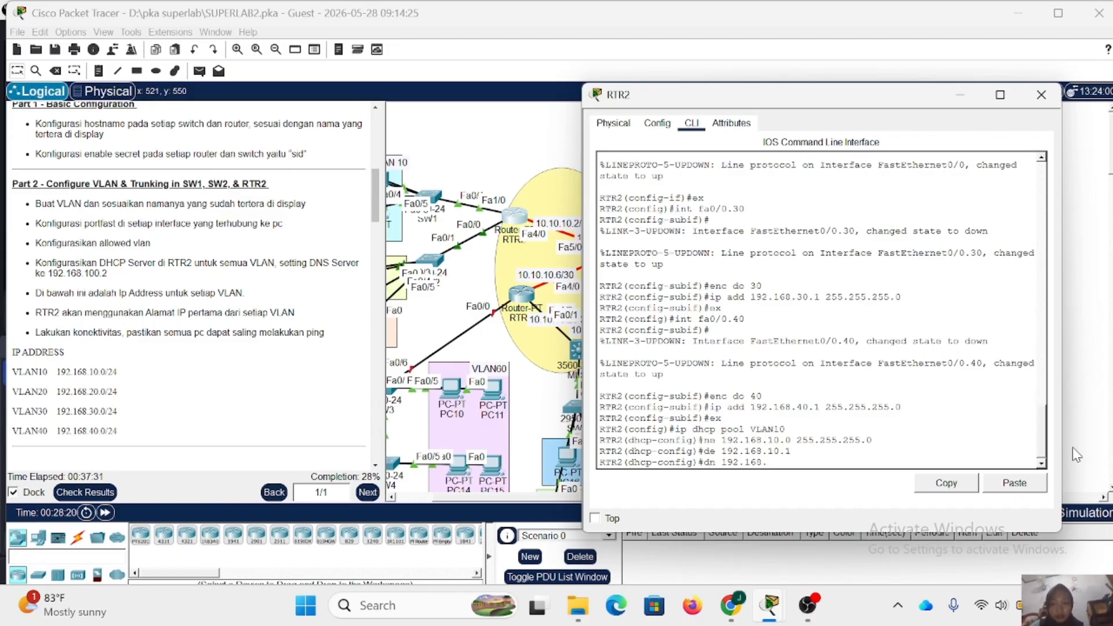
type("100.2")
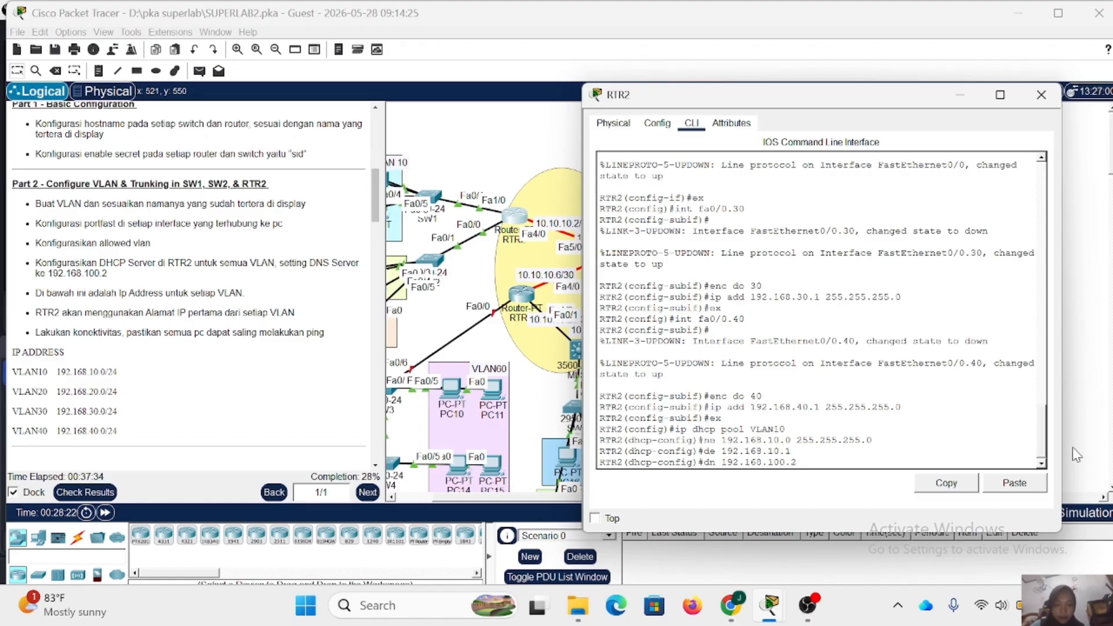
key("Return")
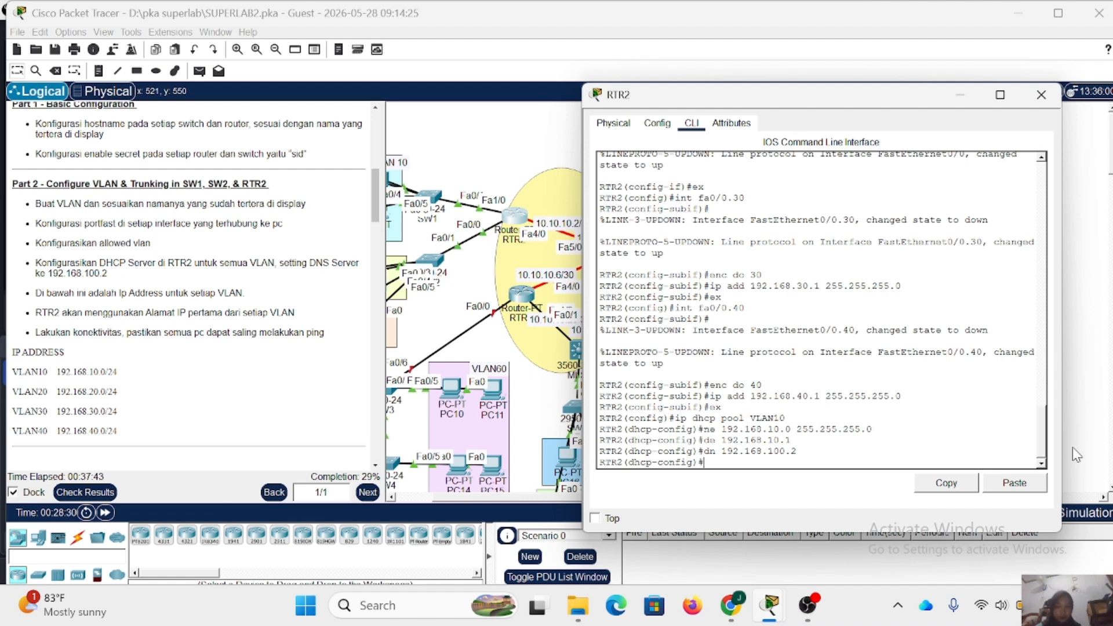
- Leave the VLAN10 pool and create a DHCP pool named VLAN20 on RTR2
type("ex")
key("Return")
type("ip dhcp pool VLAN20")
key("Return")
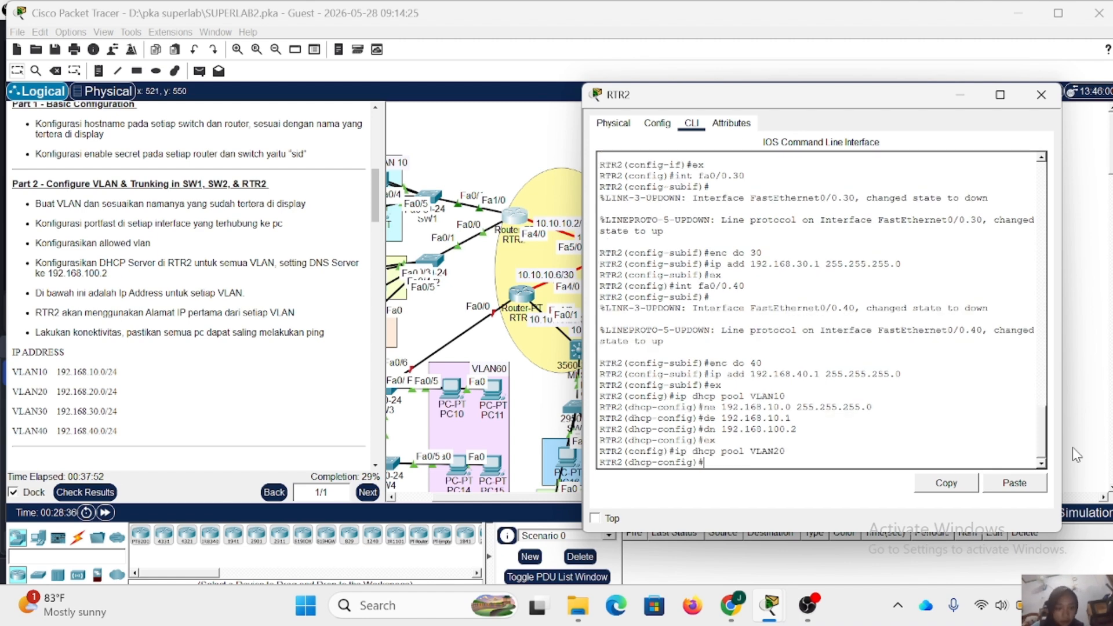
- Set the VLAN20 DHCP pool's network to 192.168.20.0 with mask 255.255.255.0 on RTR2
key("Up")
key("Up")
key("Up")
key("Up")
key("Up")
key("Up")
key("Down")
key("Left")
key("Left")
key("Left")
key("Left")
key("Left")
key("Left")
key("Left")
key("Left")
key("Left")
key("Left")
key("Left")
key("Left")
key("Left")
key("Left")
key("Left")
key("Left")
key("Left")
key("BackSpace")
type("2")
key("Return")
- Set the VLAN20 DHCP pool's default router to 192.168.20.1 on RTR2
key("Up")
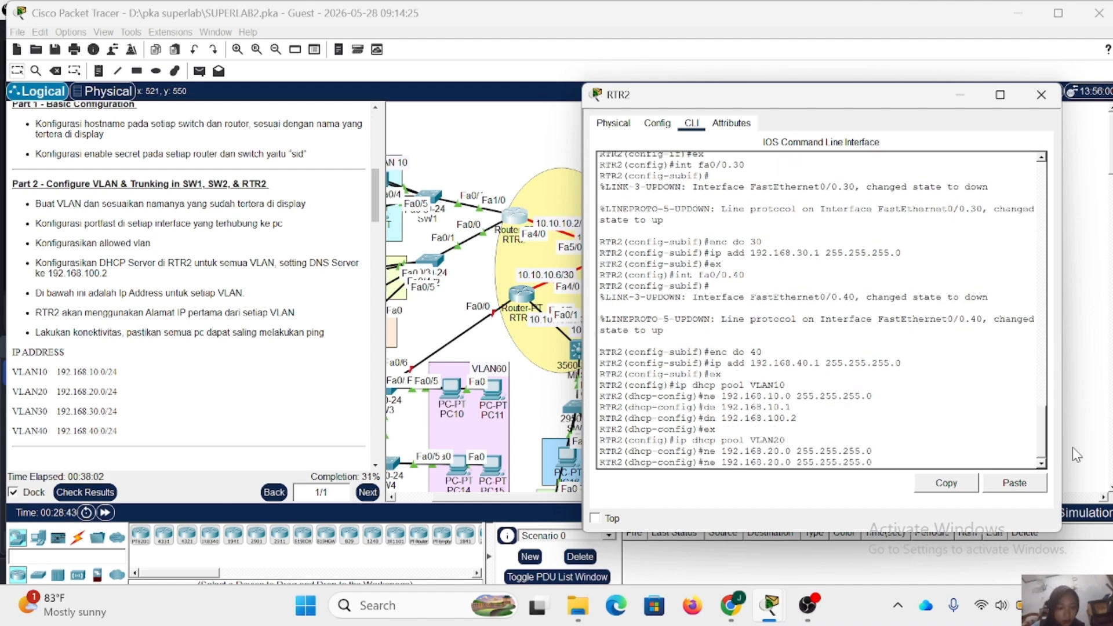
key("Up")
key("Up")
key("Up")
key("Up")
key("Left")
key("Left")
key("Left")
key("BackSpace")
type("2")
key("Return")
- Set the VLAN20 DHCP pool's DNS server to 192.168.100.2 on RTR2
type("dn 192.168\\.100.2")
key("Return")
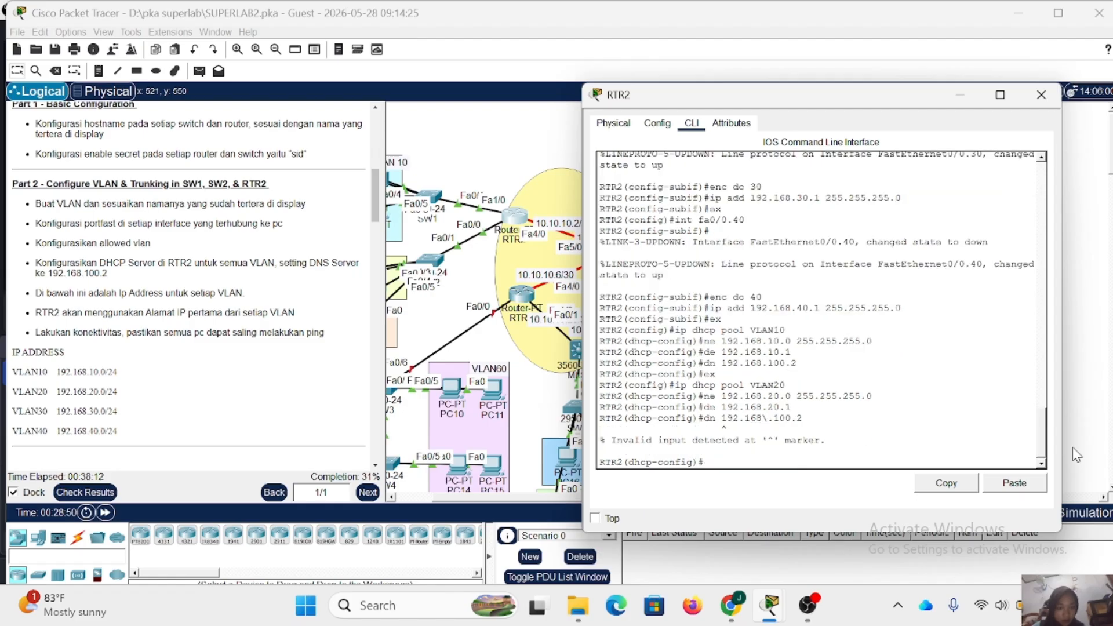
type("dn 192.168.100.2")
key("Return")
- Leave the VLAN20 pool and create a DHCP pool named VLAN30 on RTR2
type("ex")
key("Return")
type("ip dhcp pool VLAN20")
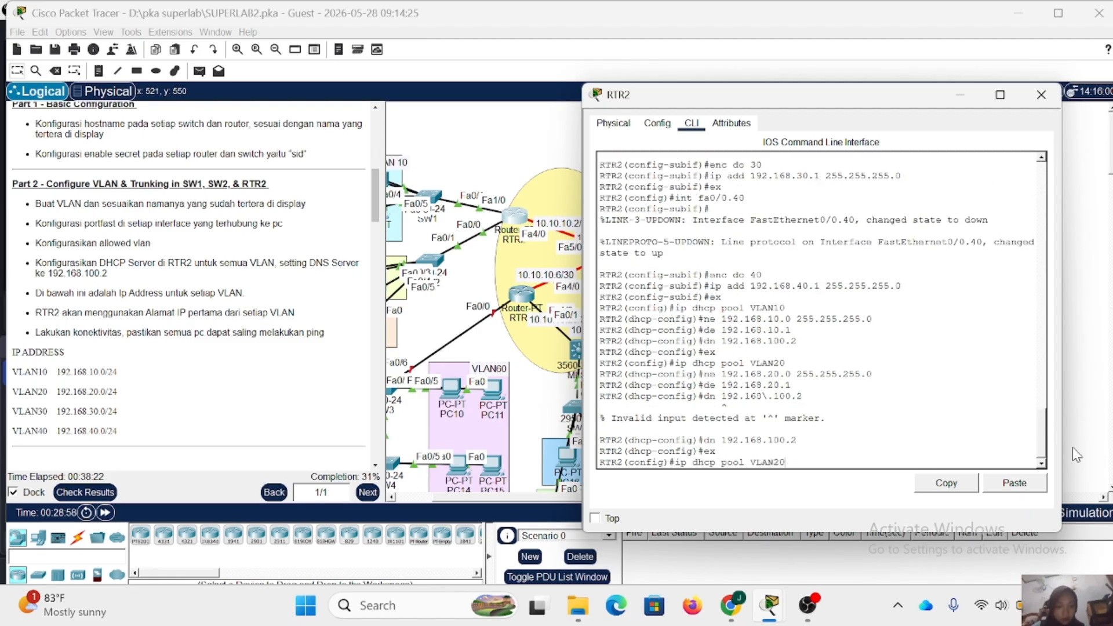
key("Left")
key("BackSpace")
type("3")
key("Return")
- Set the VLAN30 DHCP pool's network to 192.168.30.0 with mask 255.255.255.0 on RTR2
key("Up")
key("Up")
key("Up")
key("Up")
key("Up")
key("Up")
key("Left")
key("Left")
key("Left")
key("Left")
key("Left")
key("Left")
key("Left")
key("Left")
key("Left")
key("Left")
key("Left")
key("Left")
key("Left")
key("Left")
key("Left")
key("Left")
key("Left")
key("BackSpace")
type("3")
key("Return")
- Set the VLAN30 DHCP pool's default router to 192.168.30.1 on RTR2
key("Up")
key("Up")
key("Up")
key("Up")
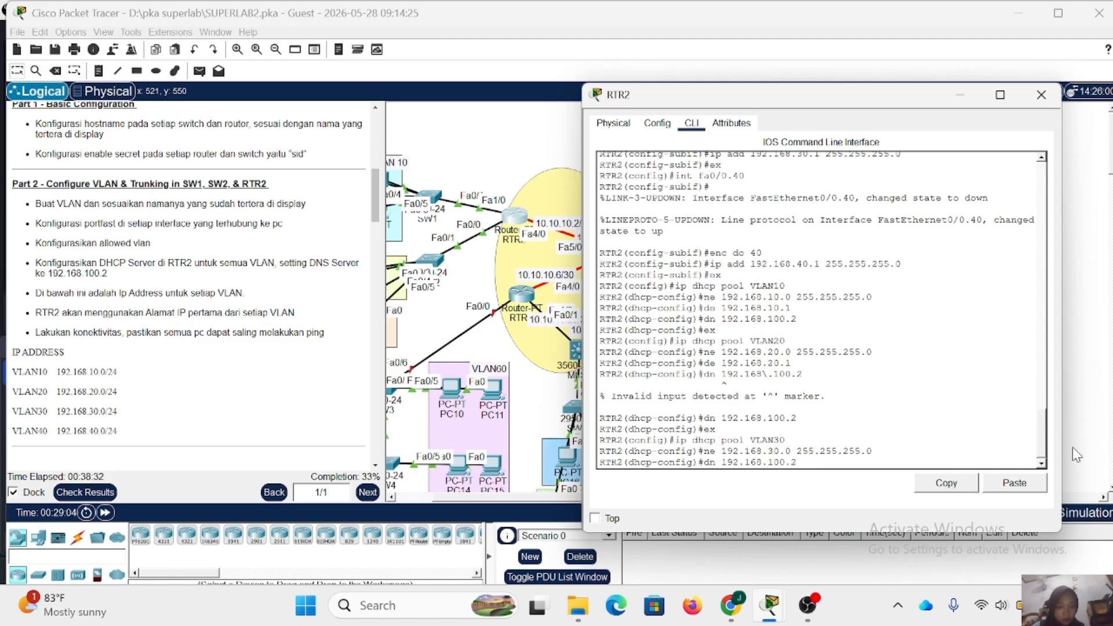
key("Up")
key("Up")
key("Up")
key("Down")
key("Left")
key("Left")
key("Left")
key("BackSpace")
type("3")
key("Return")
- Set the VLAN30 DHCP pool's DNS server to 192.168.100.2 on RTR2
key("Up")
key("Up")
key("Up")
key("Up")
key("Up")
key("Up")
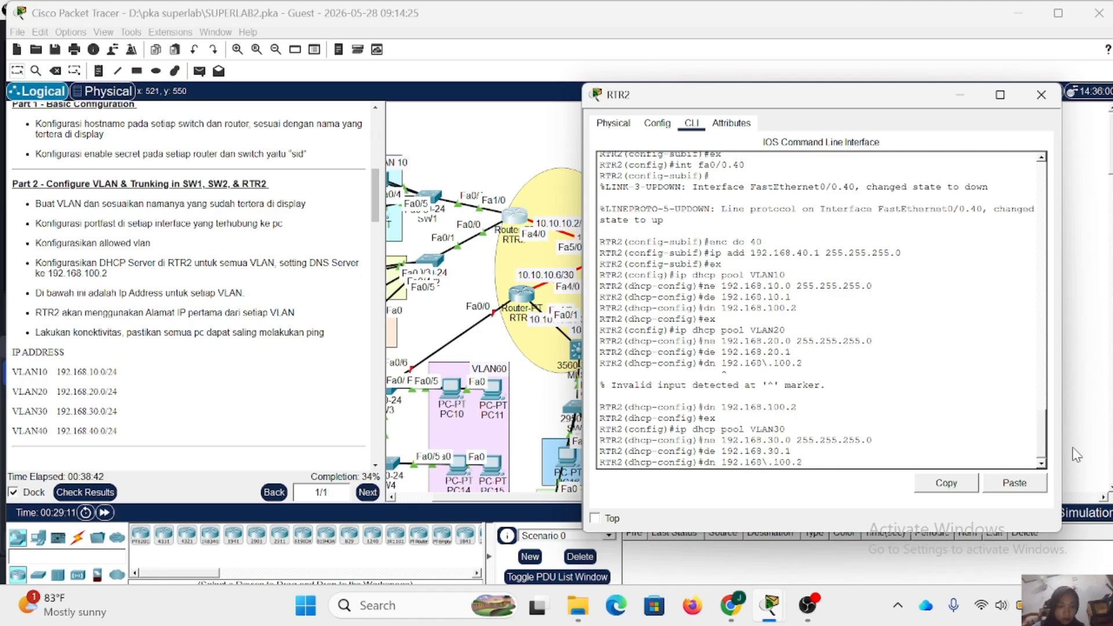
key("Left")
key("Left")
key("Left")
key("Left")
key("Left")
key("Left")
key("BackSpace")
key("Return")
- Leave the VLAN30 pool and create a DHCP pool named VLAN40 on RTR2
type("ex")
key("Return")
key("Up")
key("Up")
key("Up")
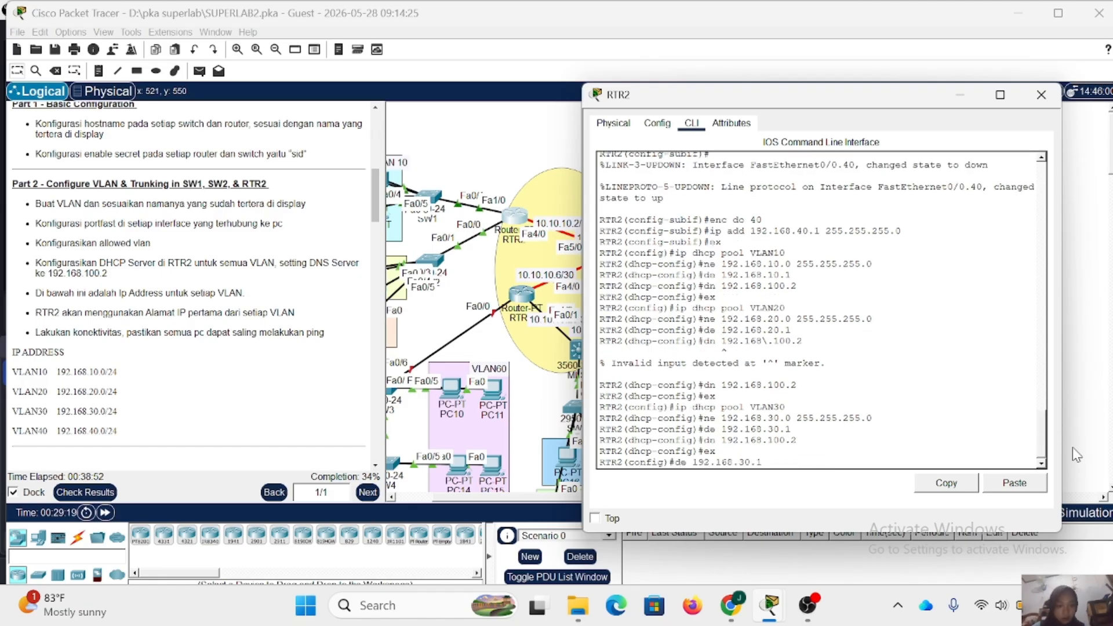
key("Up")
key("Up")
type("4")
key("Return")
- Set the VLAN40 DHCP pool's network to 192.168.40.0 with mask 255.255.255.0 on RTR2
key("Up")
key("Up")
key("Up")
key("Up")
key("Up")
key("Left")
key("Left")
key("Left")
key("Left")
key("Left")
key("Left")
key("Left")
key("Left")
key("Left")
key("Left")
key("Left")
key("Left")
key("Left")
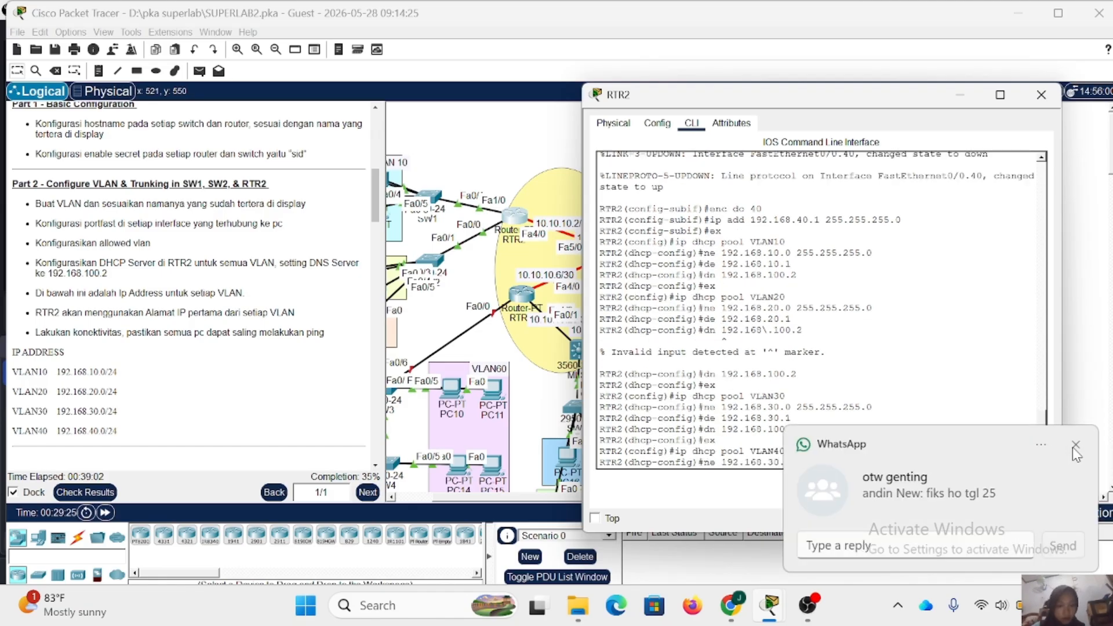
key("Left")
key("Left")
key("Left")
key("Left")
key("BackSpace")
type("4")
key("Return")
- Set the VLAN40 DHCP pool's default router to 192.168.40.1 on RTR2
key("Up")
key("Up")
key("Up")
key("Up")
key("Up")
key("Up")
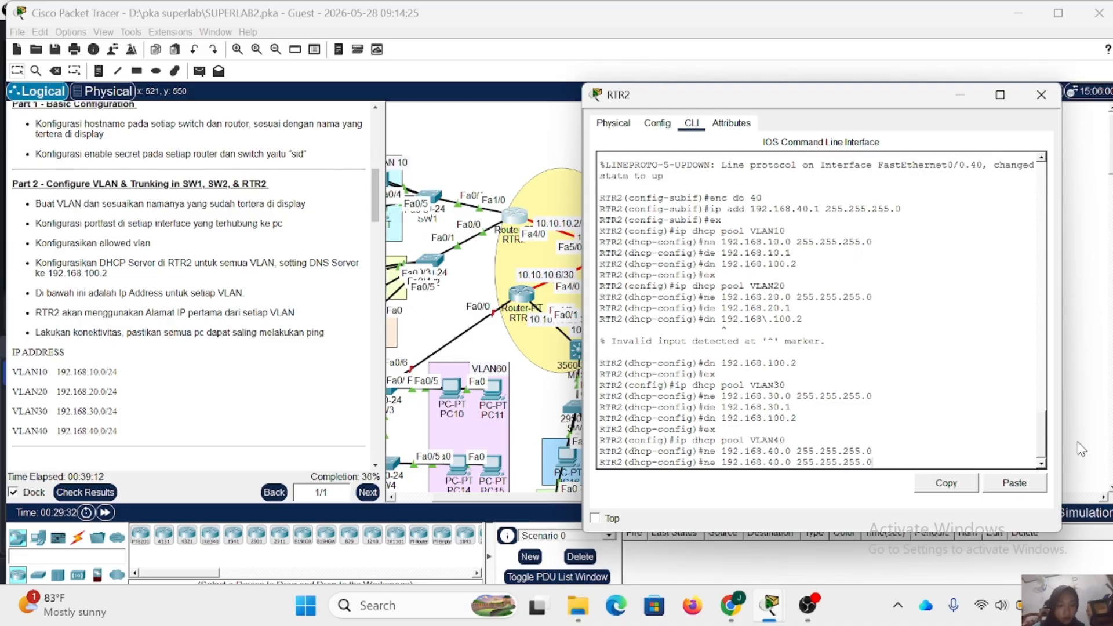
key("Up")
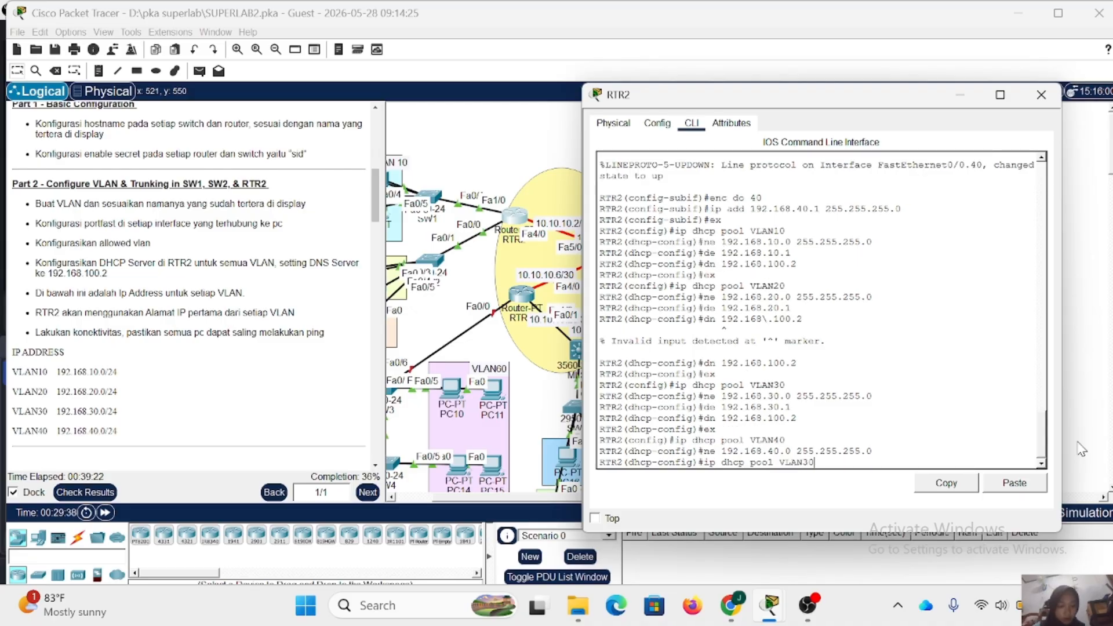
key("Down")
key("Down")
key("Left")
key("Left")
key("Left")
key("BackSpace")
type("4")
key("Return")
- Set the VLAN40 DHCP pool's DNS server to 192.168.100.2 and leave the pool configuration
key("Up")
key("Up")
key("Up")
key("Up")
key("Up")
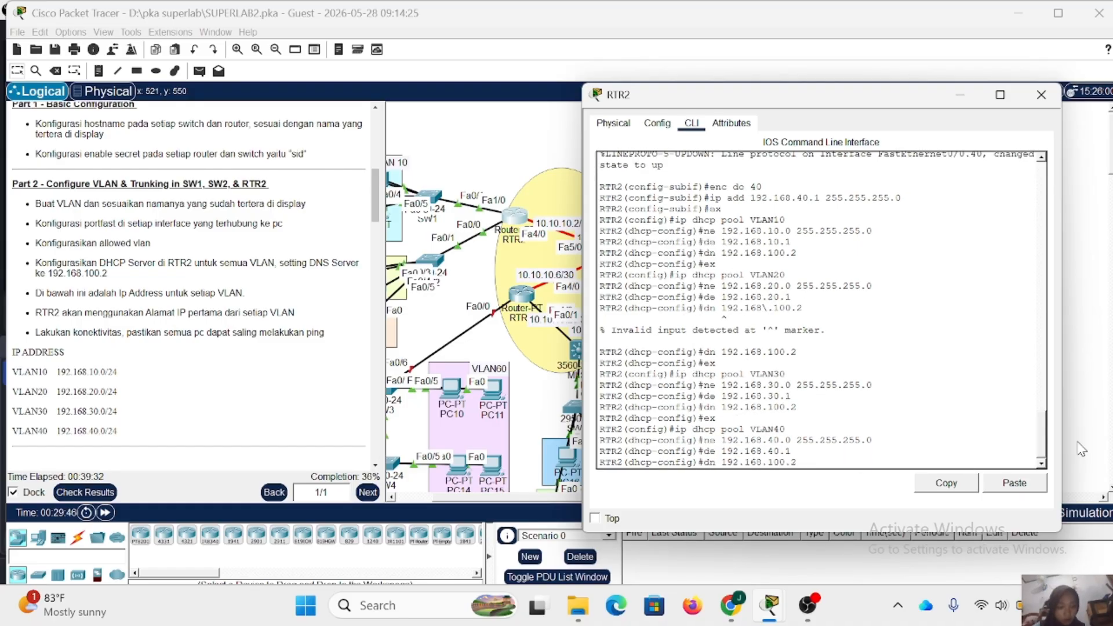
key("Return")
type("ex")
key("Return")
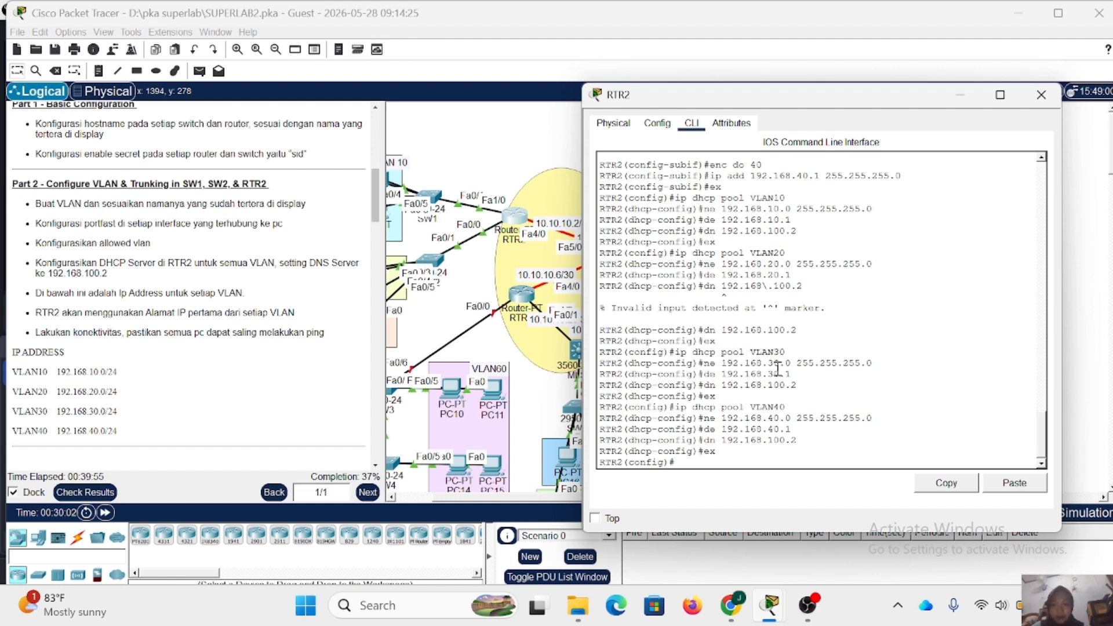
- Exclude the VLAN 10 gateway address 192.168.10.1 from DHCP assignment on RTR2
type("ip dhcp ex")
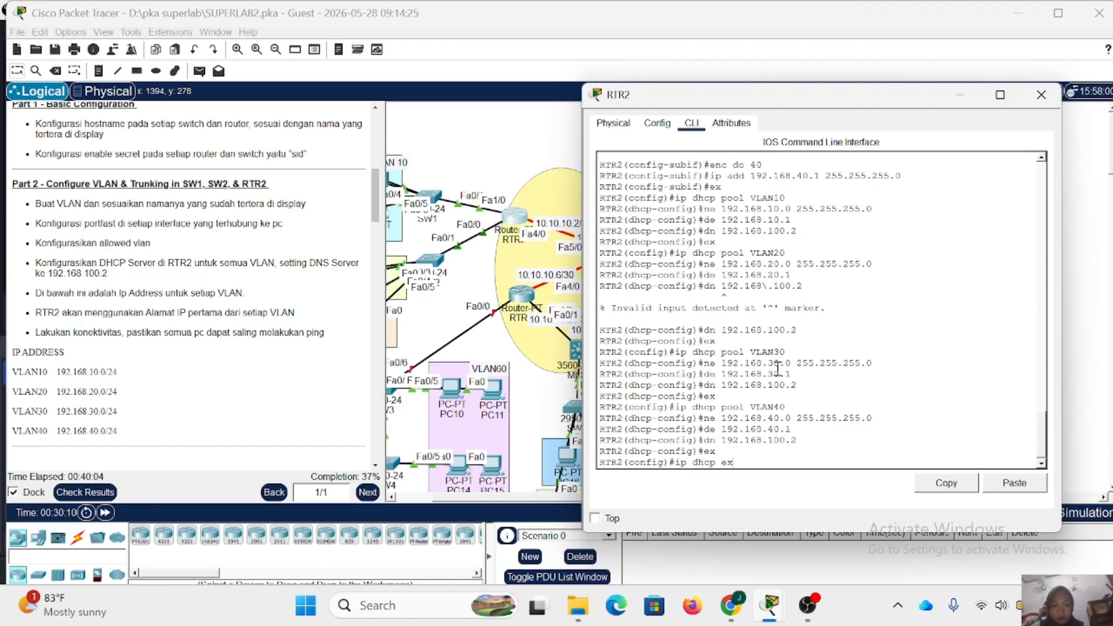
type("clud")
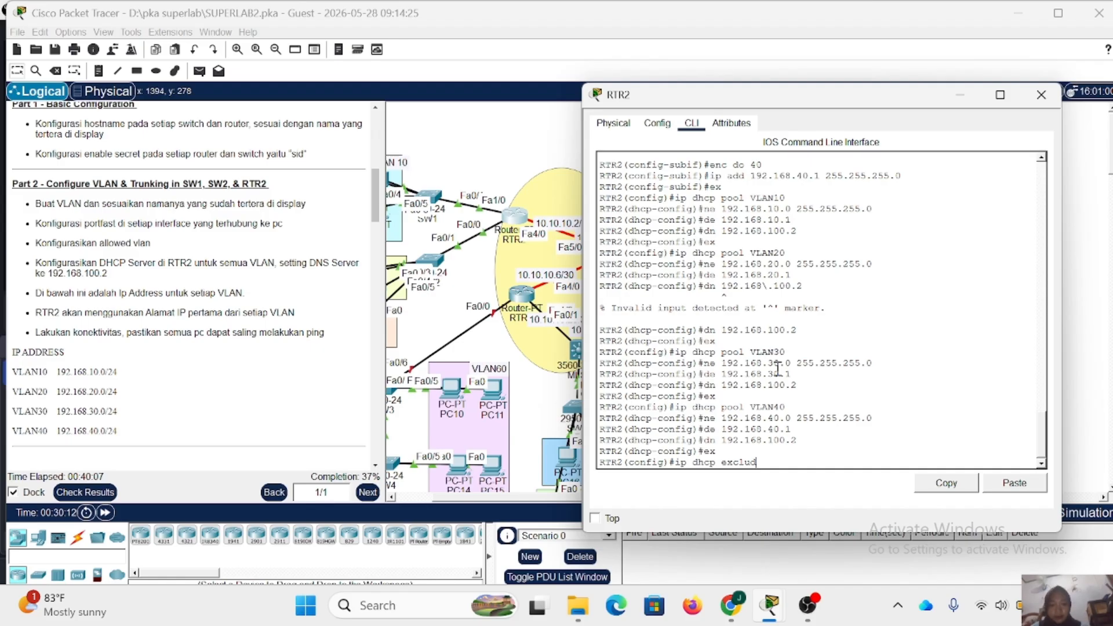
type("ed")
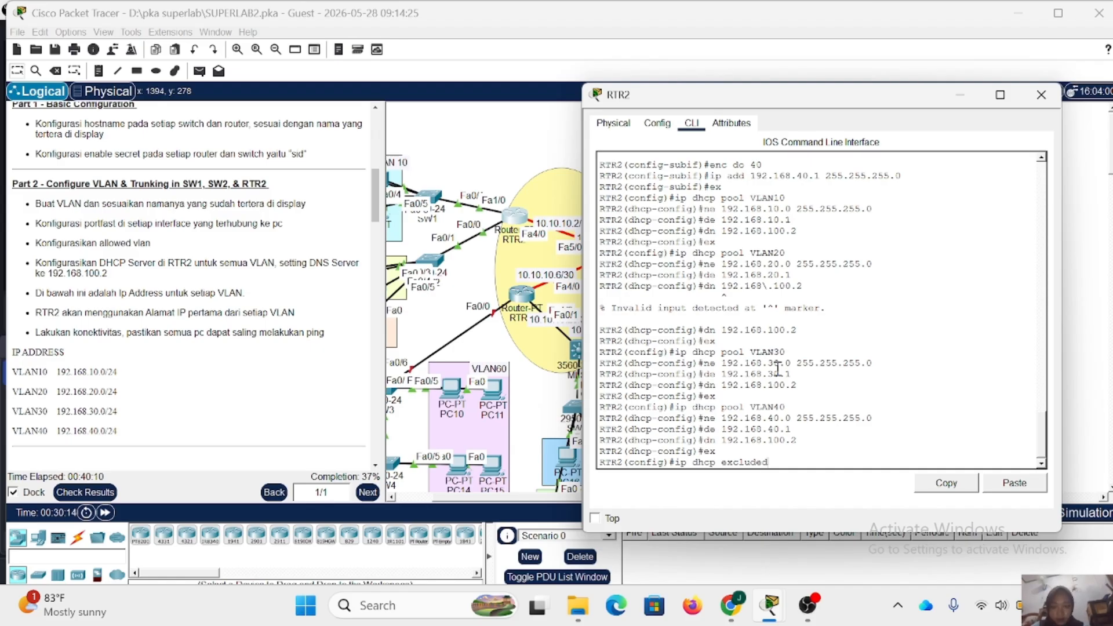
type("-address 192.168.")
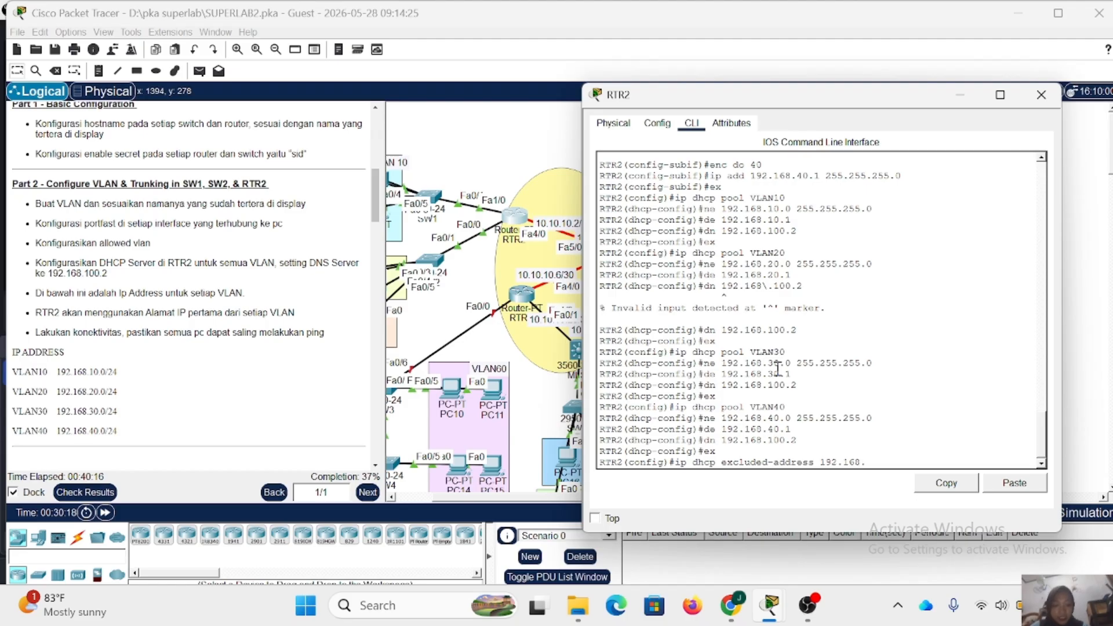
type("10.1")
key("Return")
- Exclude the VLAN 20 gateway address 192.168.20.1 from DHCP assignment on RTR2
key("Up")
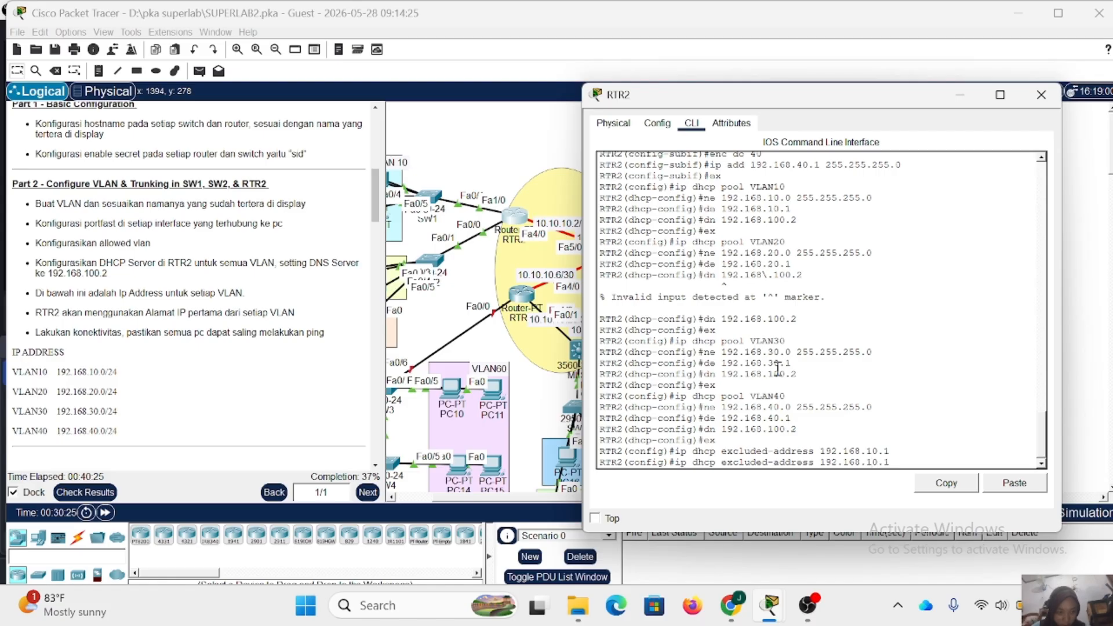
key("BackSpace")
key("BackSpace")
key("BackSpace")
key("BackSpace")
type("20.1")
key("Return")
- Exclude the VLAN 30 gateway address 192.168.30.1 from DHCP assignment on RTR2
key("Up")
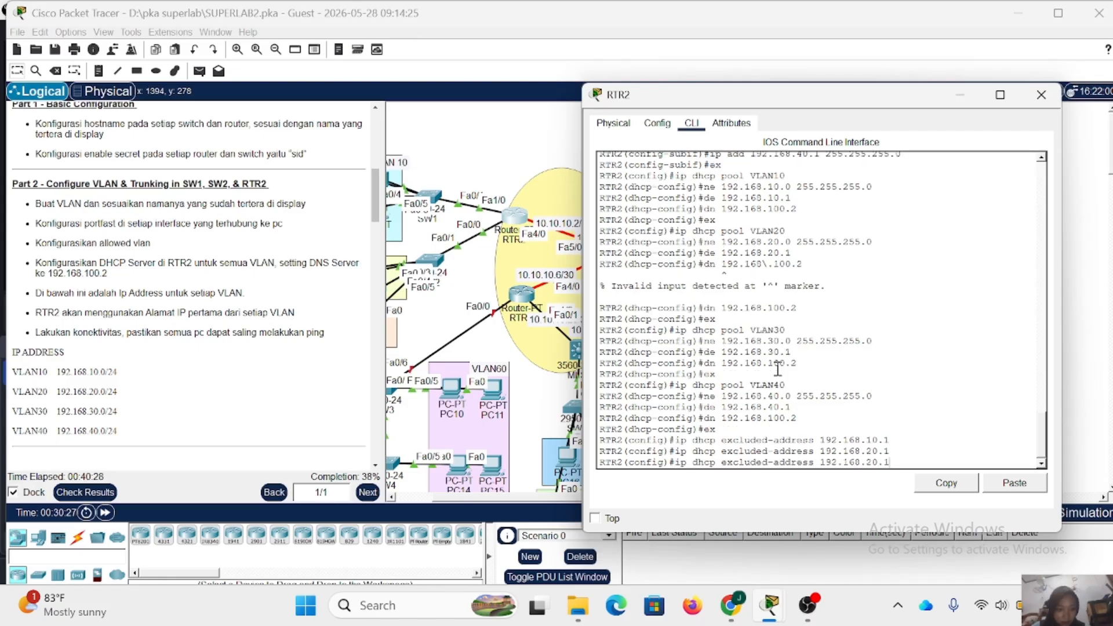
type("30.1")
key("Return")
- Exclude the VLAN 40 gateway address 192.168.40.1 from DHCP assignment on RTR2 and close the router's window
key("Up")
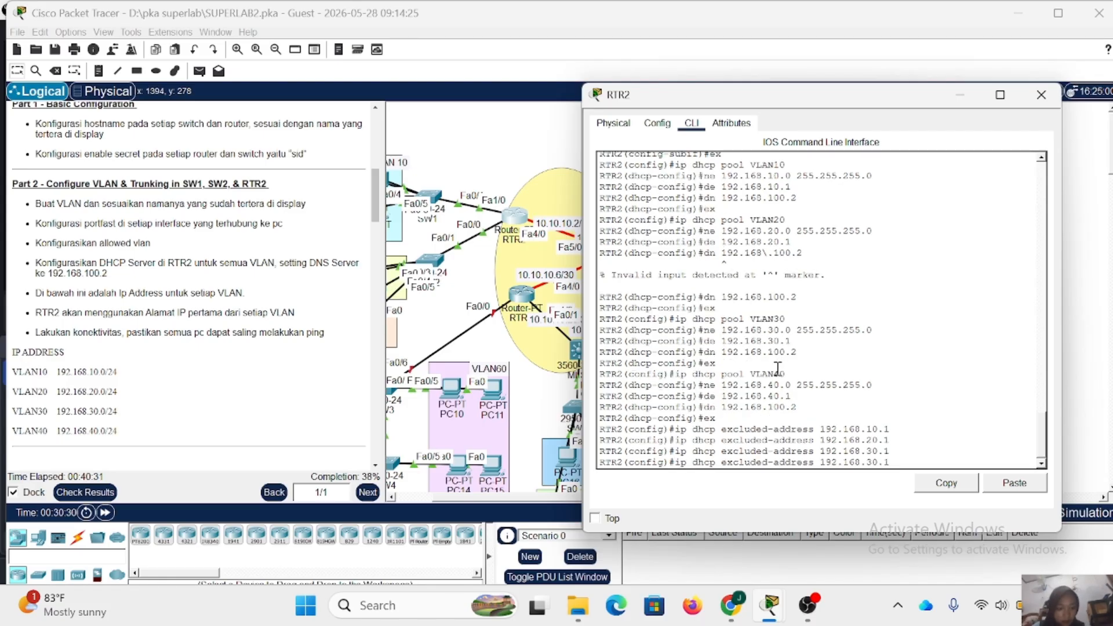
key("BackSpace")
key("BackSpace")
key("BackSpace")
key("BackSpace")
type("40.1")
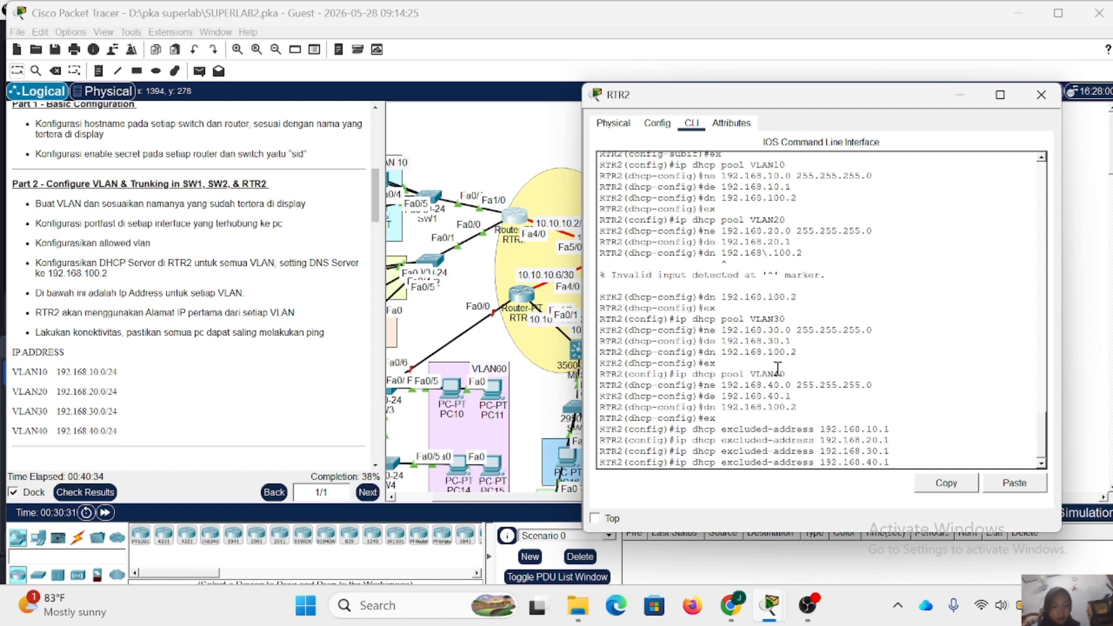
key("Return")
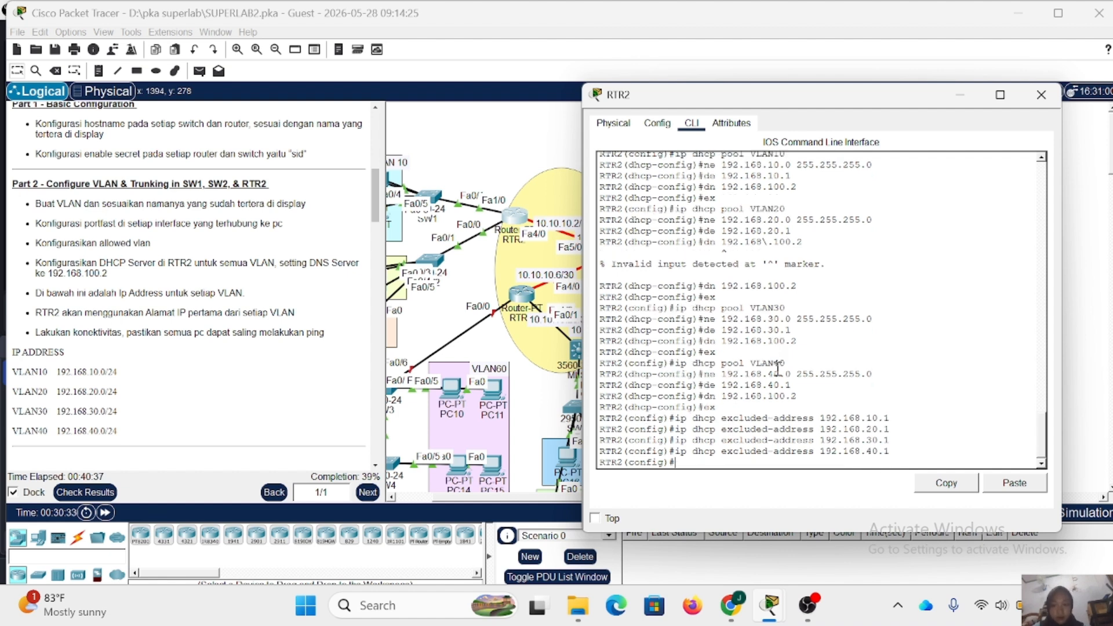
left_click(1039, 96)
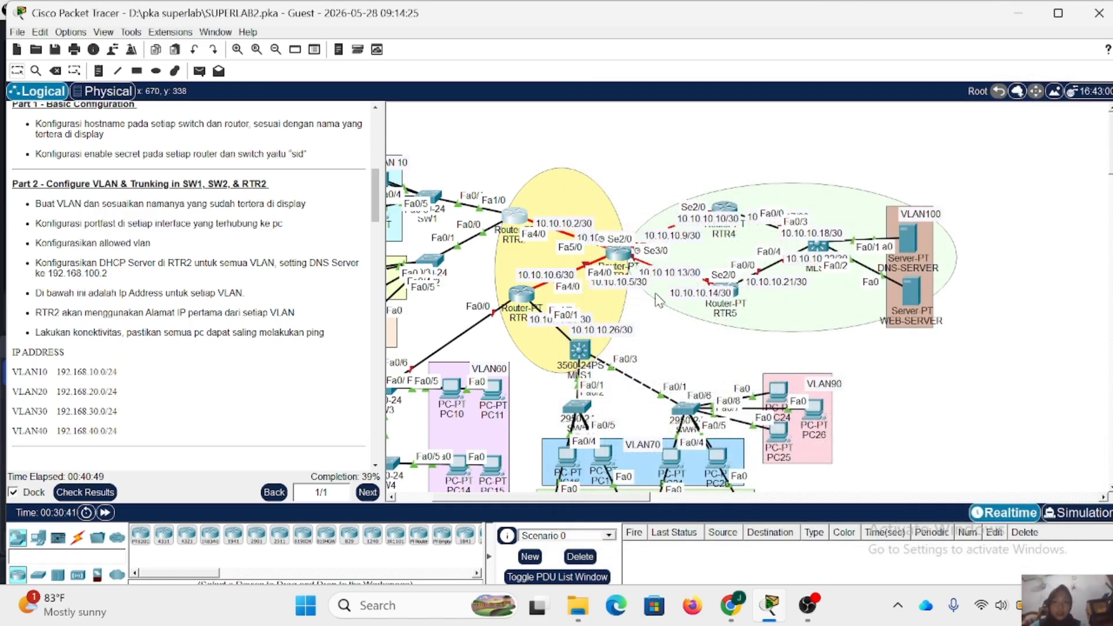
- Switch PC1 in VLAN 10 to DHCP addressing in its IP configuration and close its window
scroll(520, 287, "left", 5)
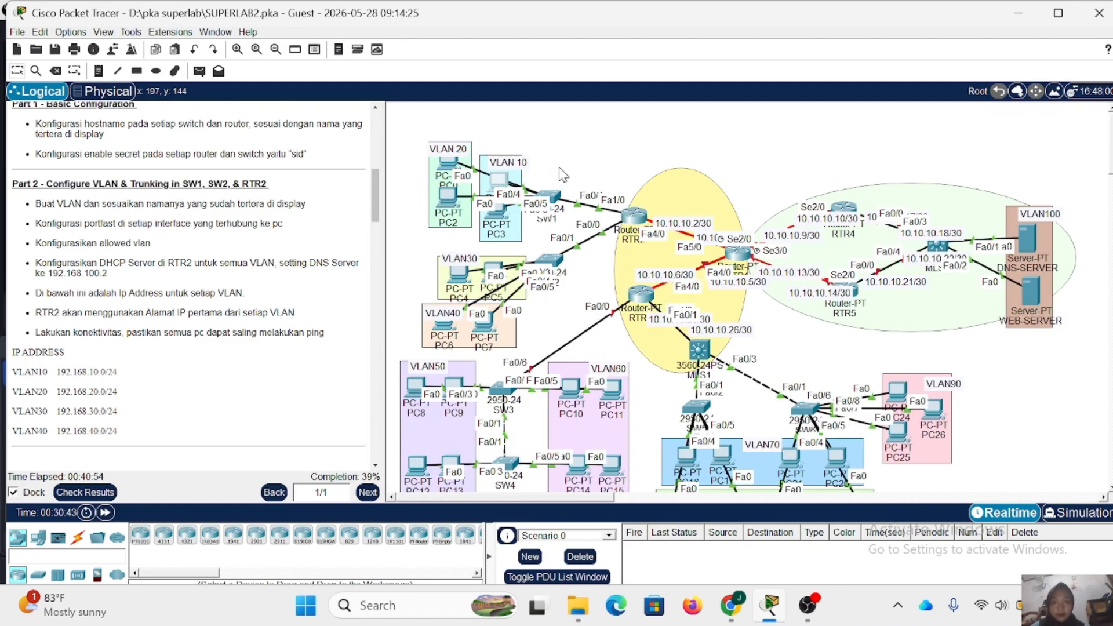
left_click(501, 185)
left_click(447, 98)
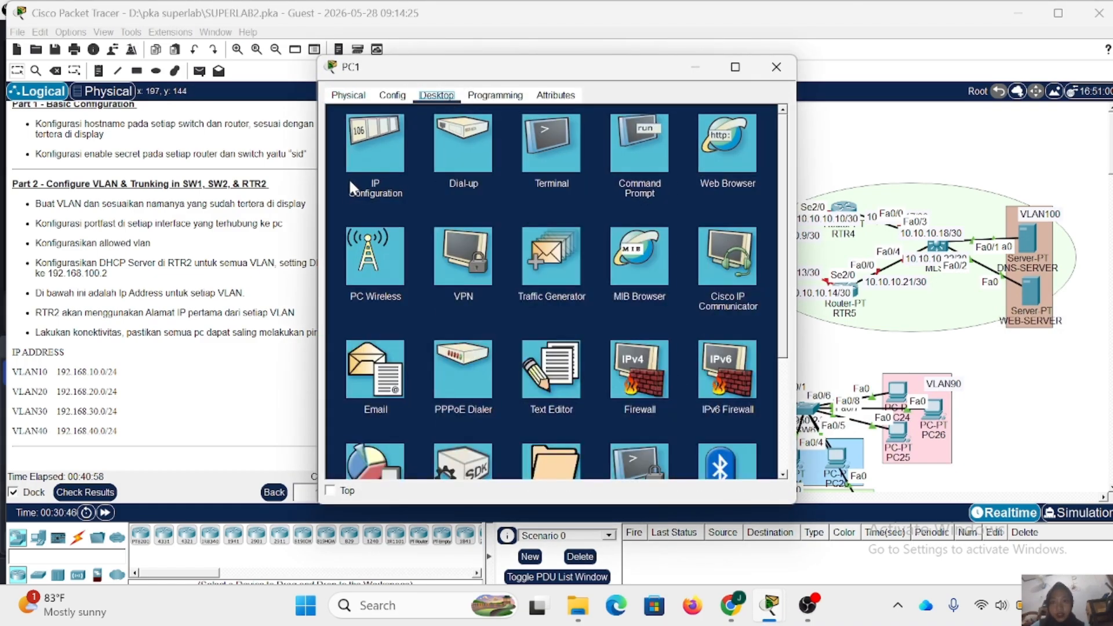
left_click(376, 160)
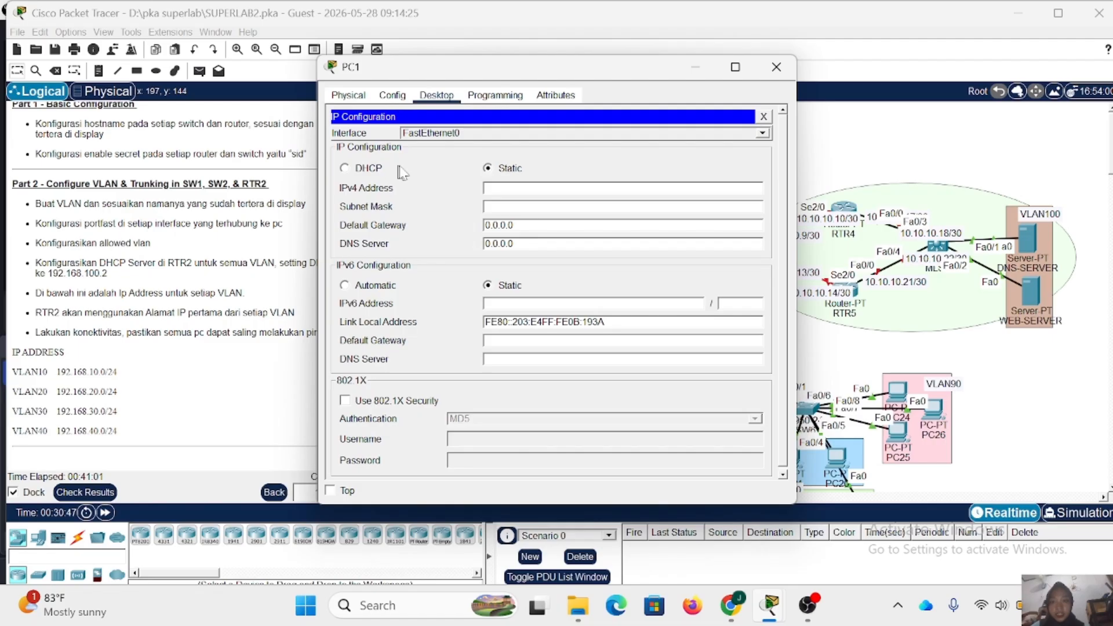
left_click(346, 168)
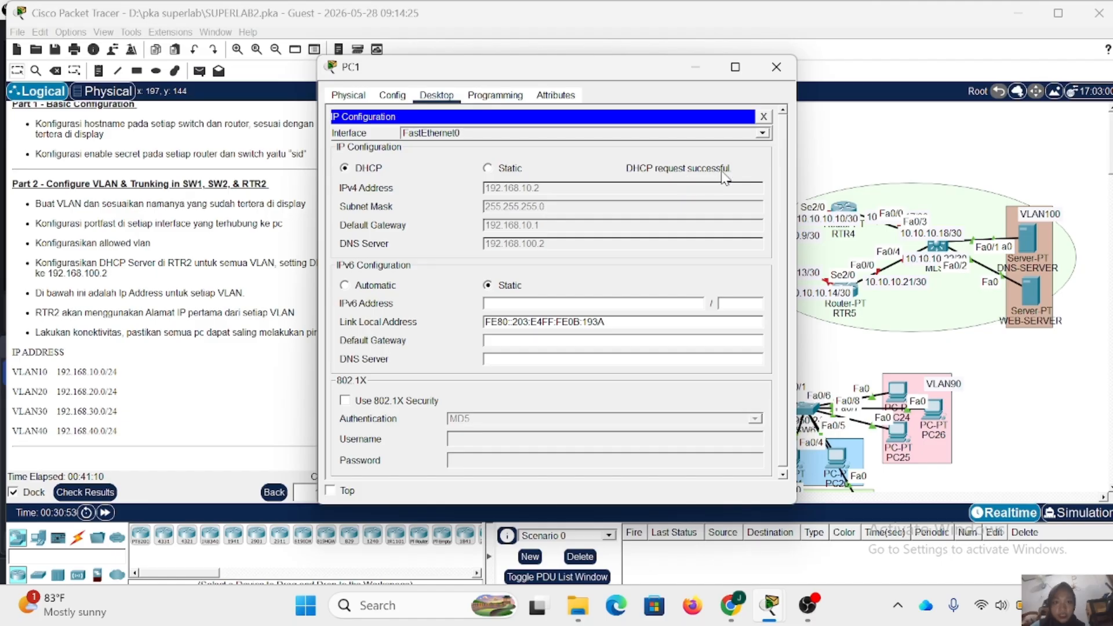
left_click(773, 72)
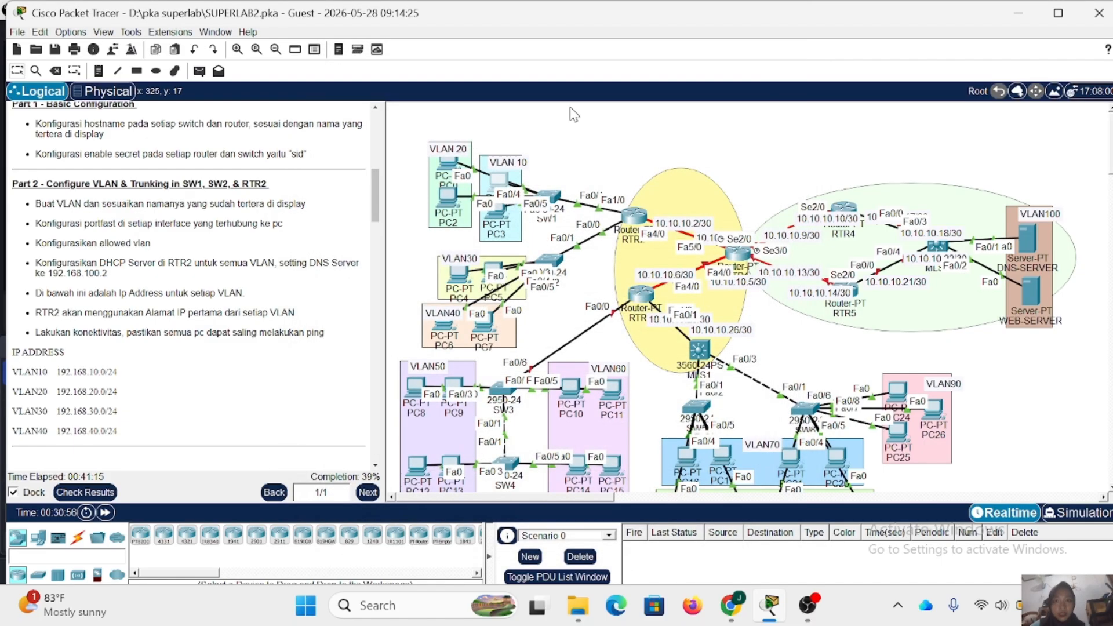
- Switch PC0 in VLAN 20 to DHCP addressing in its IP configuration and close its window
left_click(451, 167)
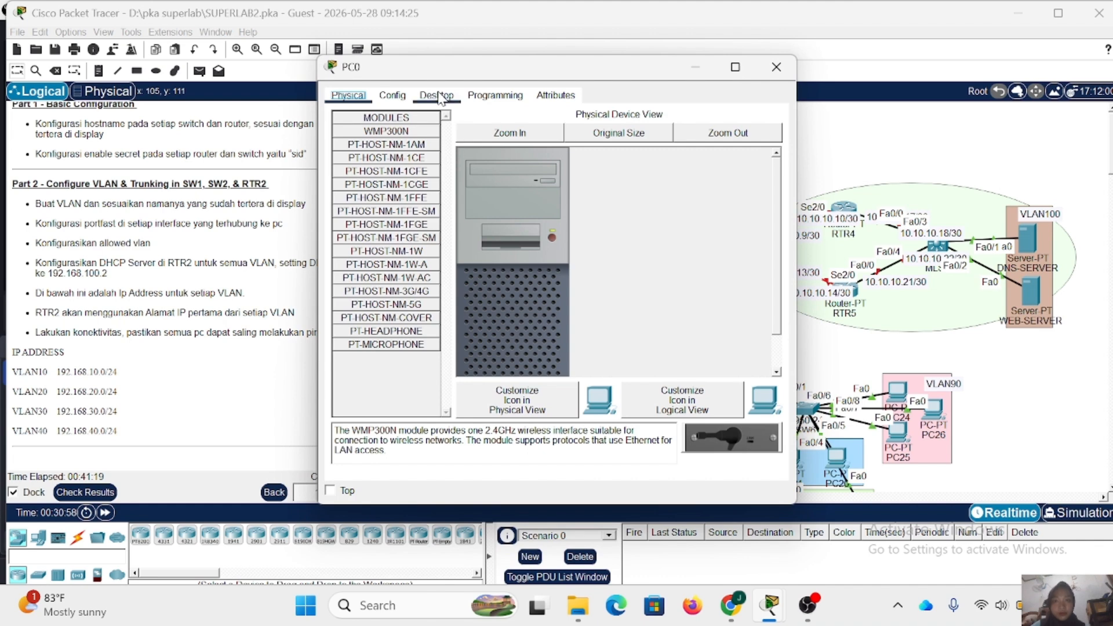
left_click(438, 96)
left_click(372, 137)
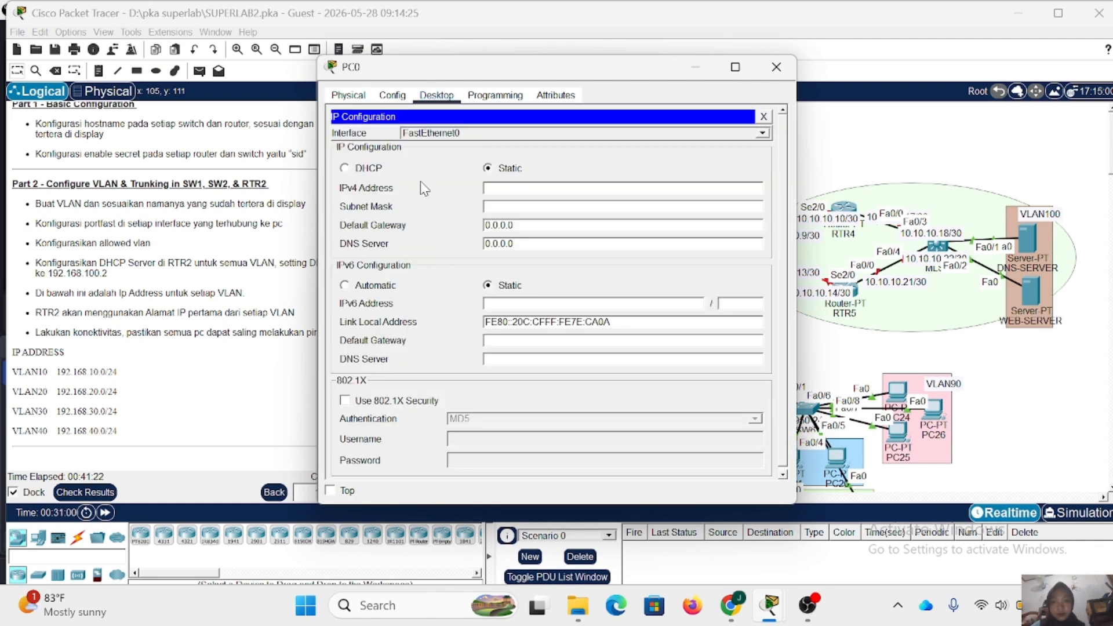
left_click(345, 168)
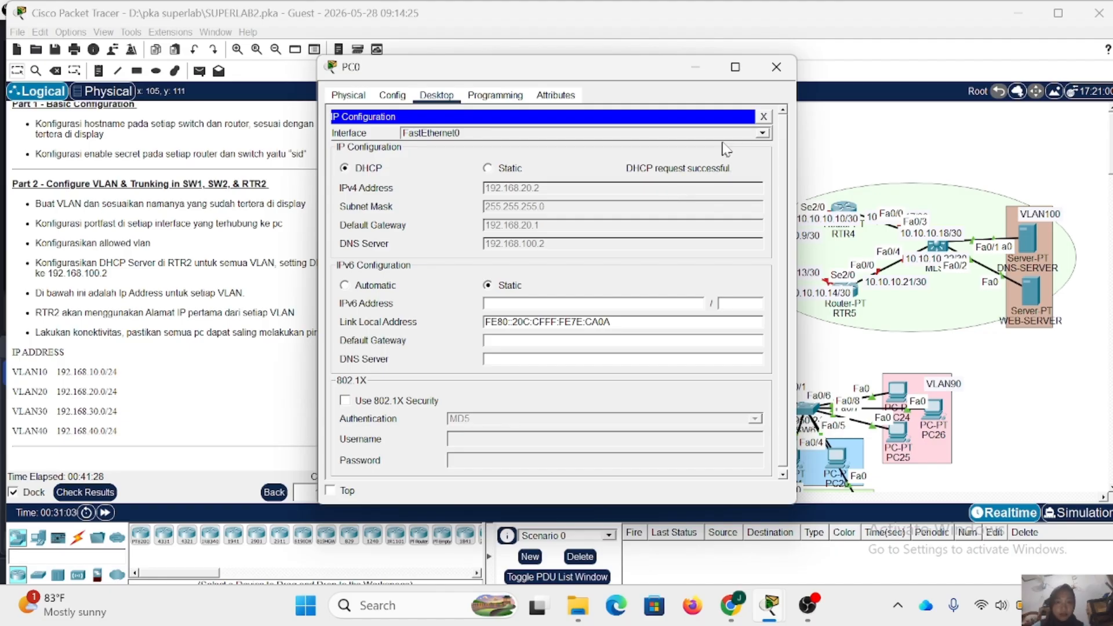
left_click(776, 68)
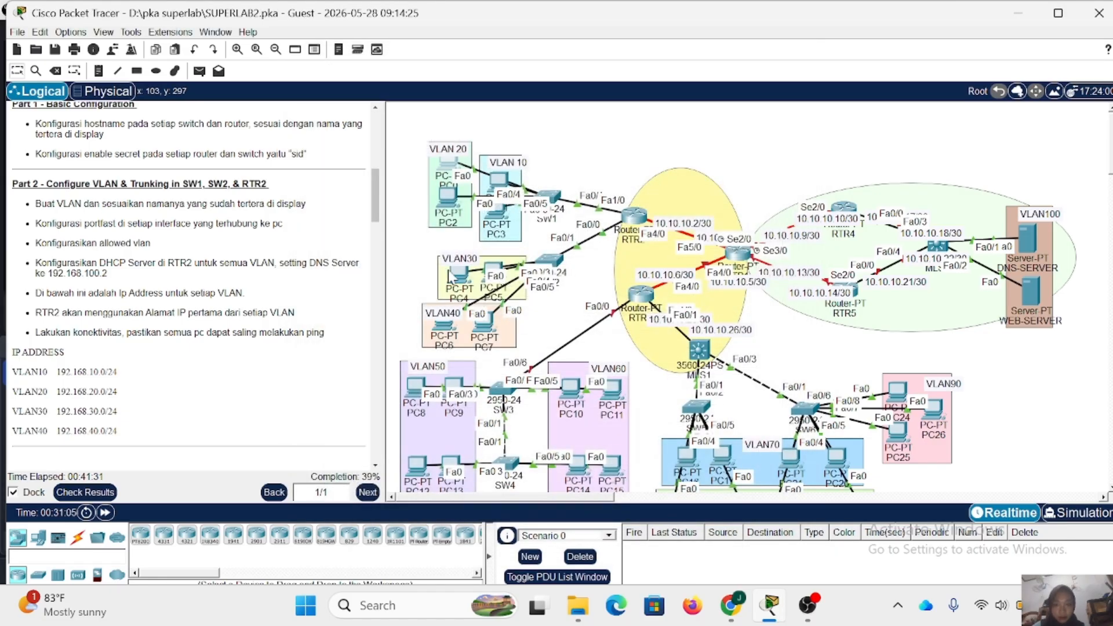
- Switch PC4 in VLAN30 to DHCP addressing in its IP configuration and close its window
left_click(460, 280)
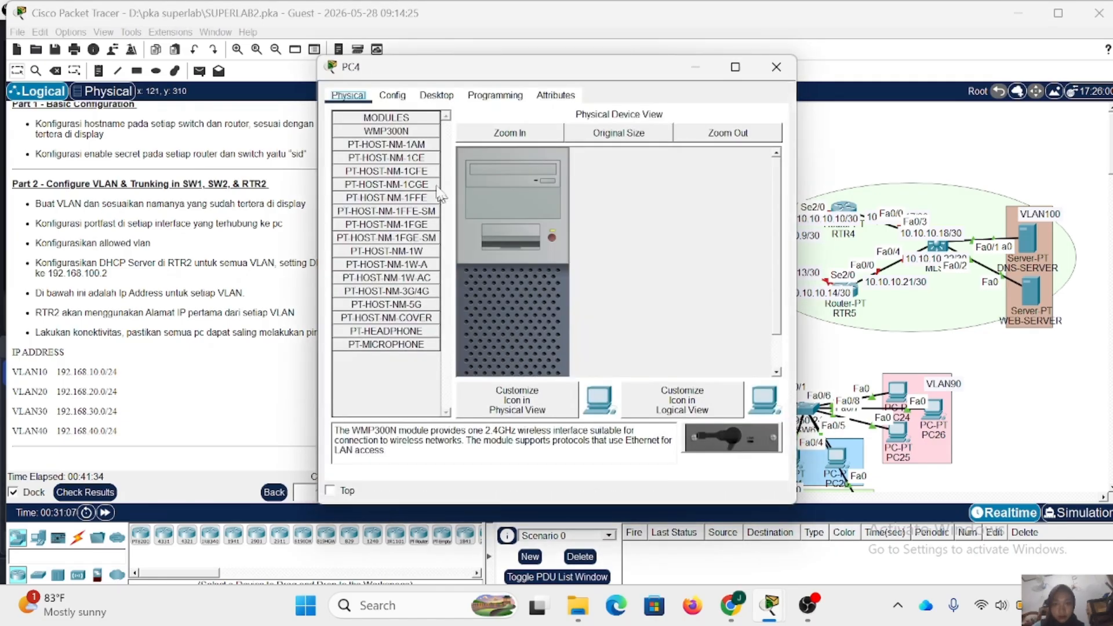
left_click(436, 95)
left_click(385, 135)
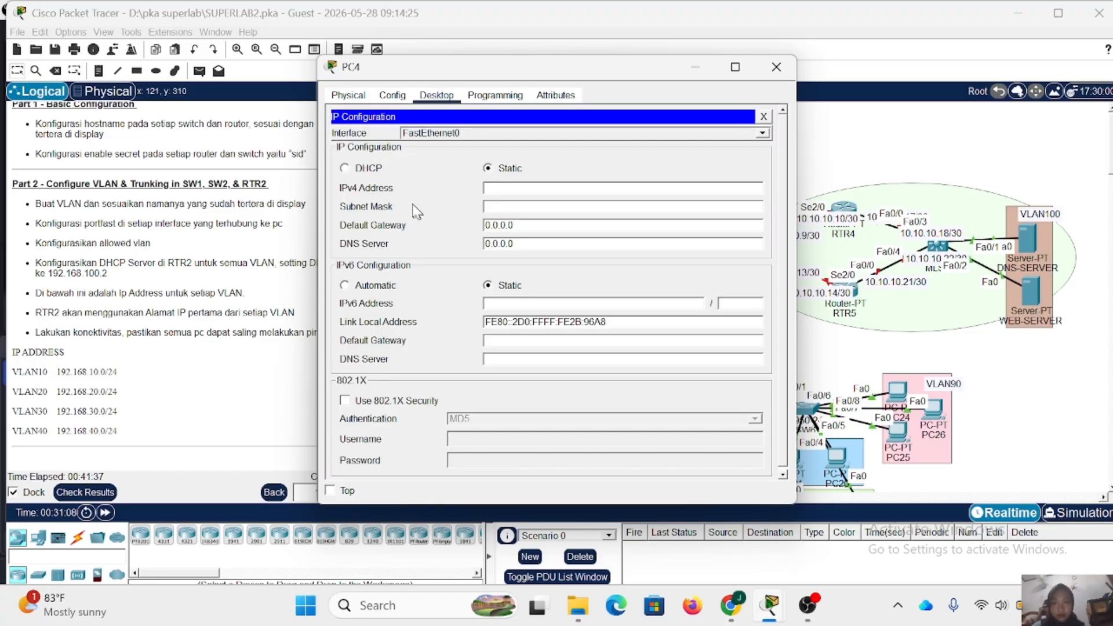
left_click(344, 168)
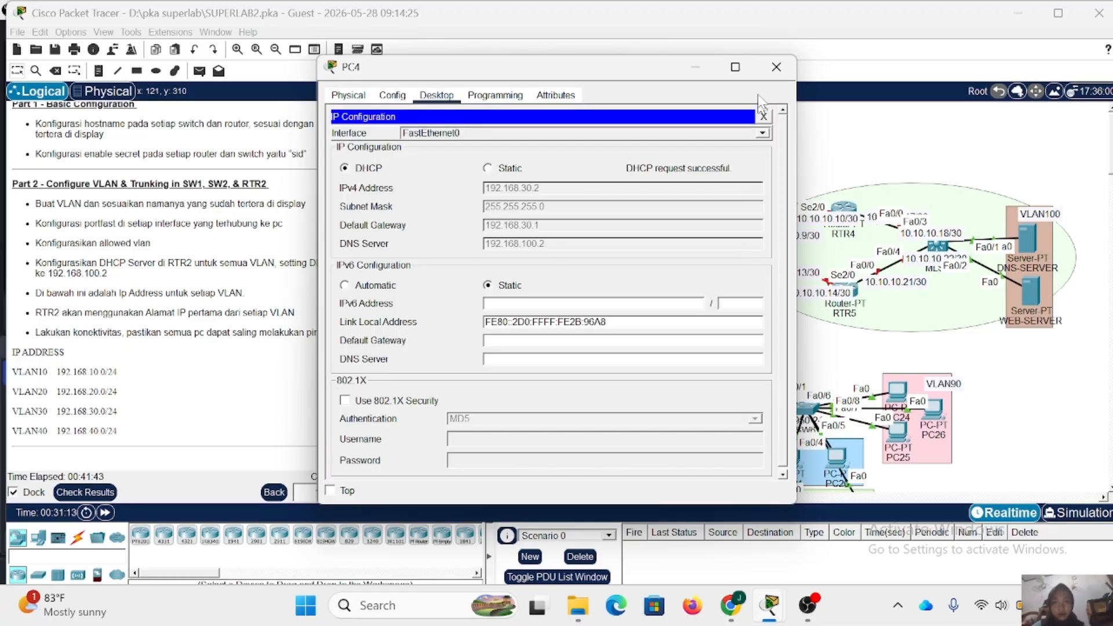
left_click(777, 66)
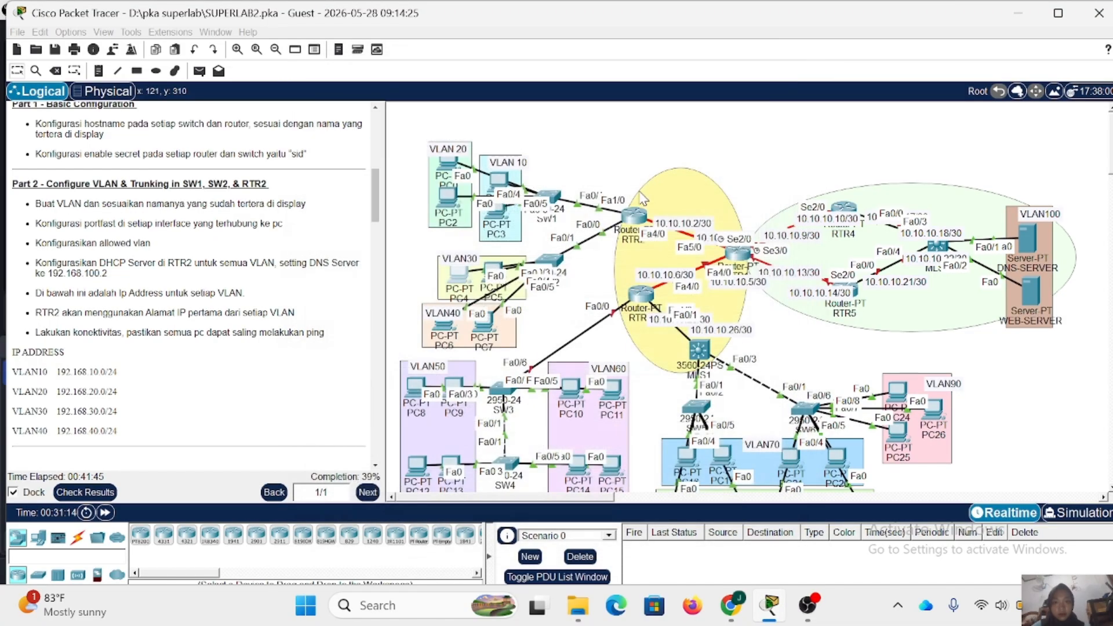
- Switch PC6 in VLAN40 to DHCP addressing in its IP configuration and close its window
left_click(444, 325)
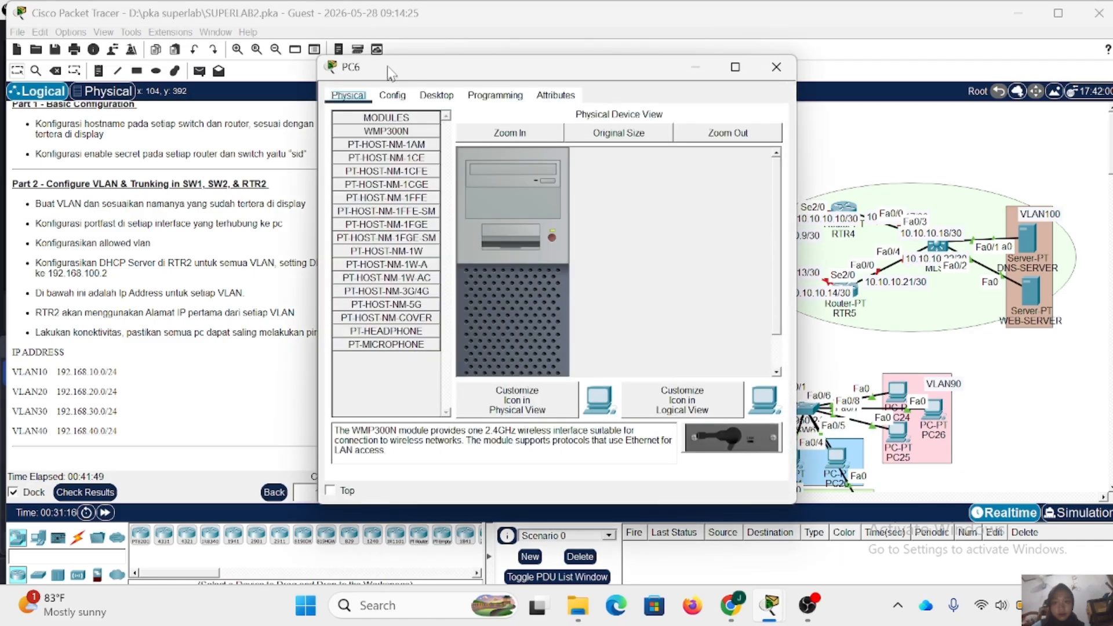
left_click(436, 95)
left_click(370, 159)
left_click(371, 168)
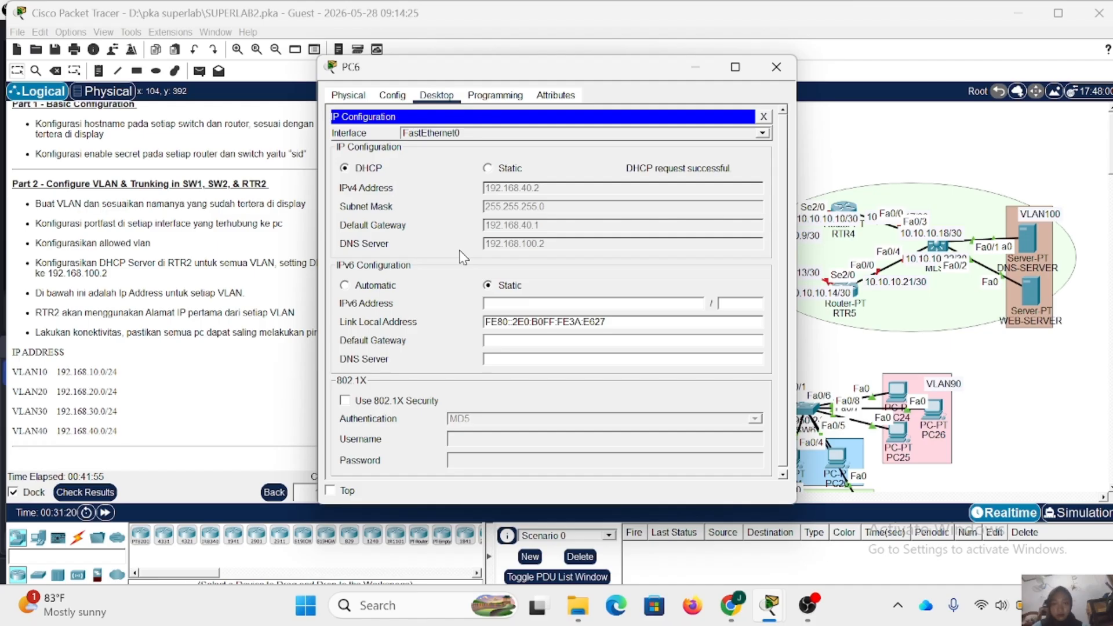
left_click(777, 67)
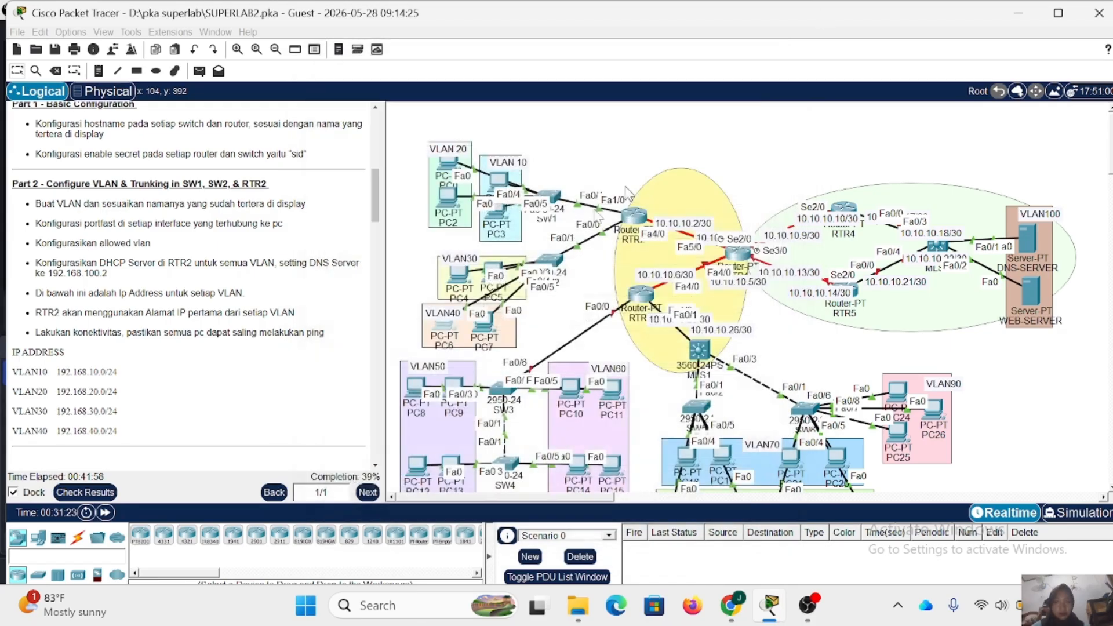
- Review the Part 3 instructions for VLANs and trunking on SW3, SW4 and RTR3 against the topology
scroll(249, 290, "down", 5)
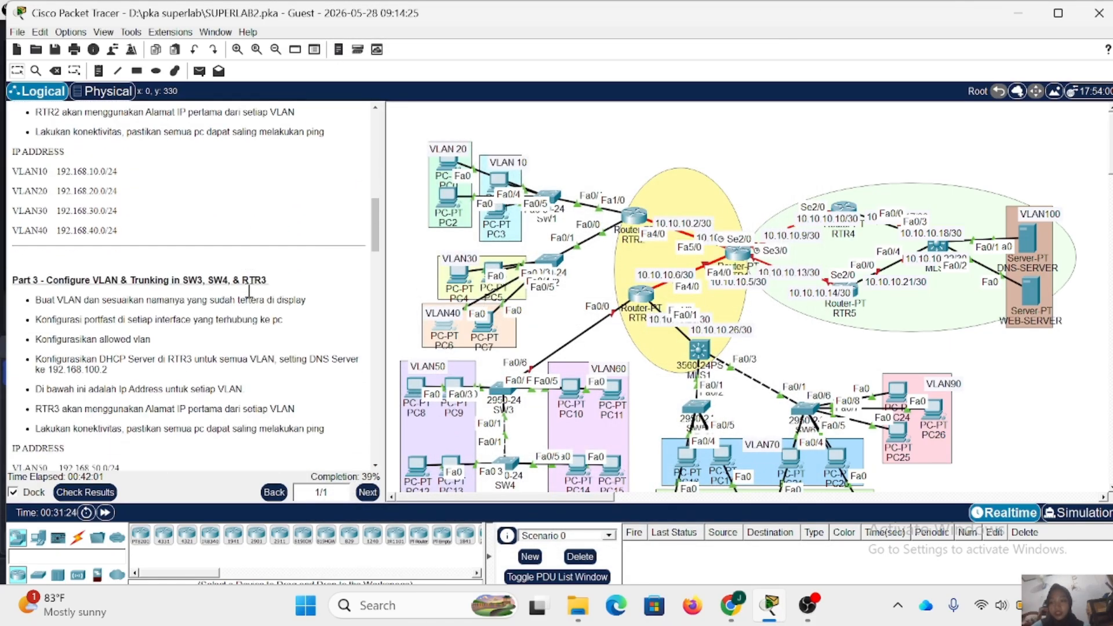
scroll(249, 292, "down", 3)
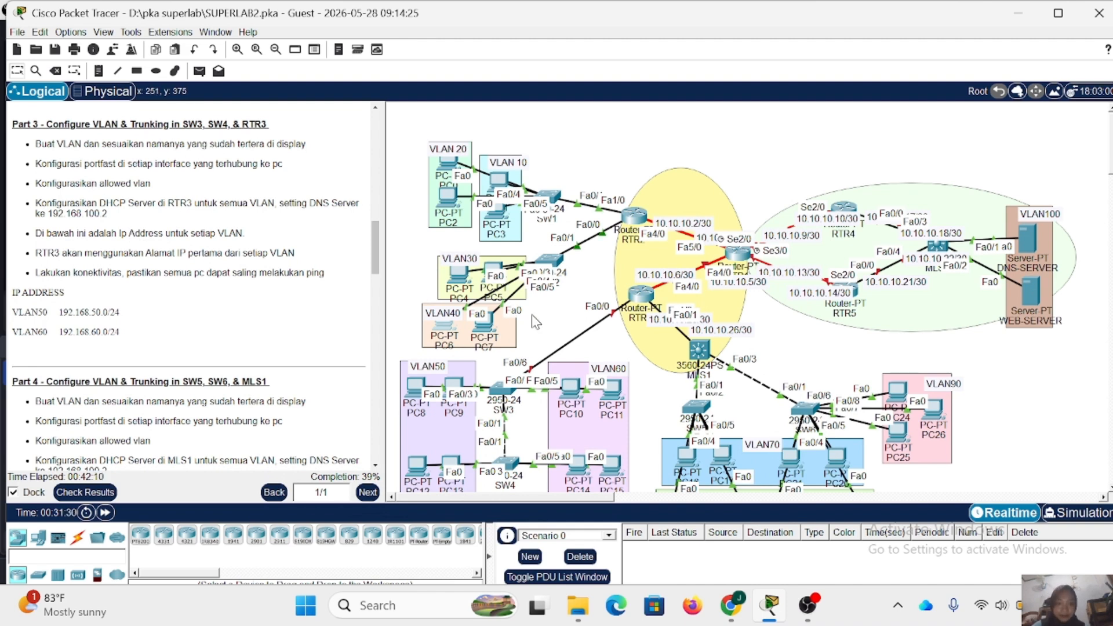
scroll(607, 353, "down", 3)
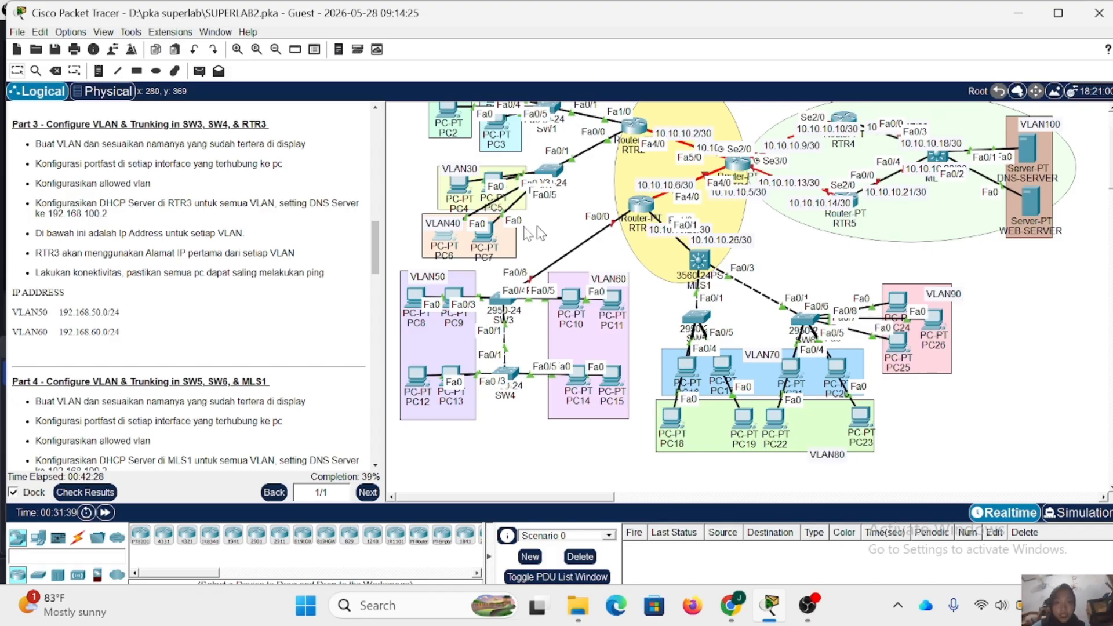
scroll(308, 200, "up", 3)
scroll(308, 200, "up", 3)
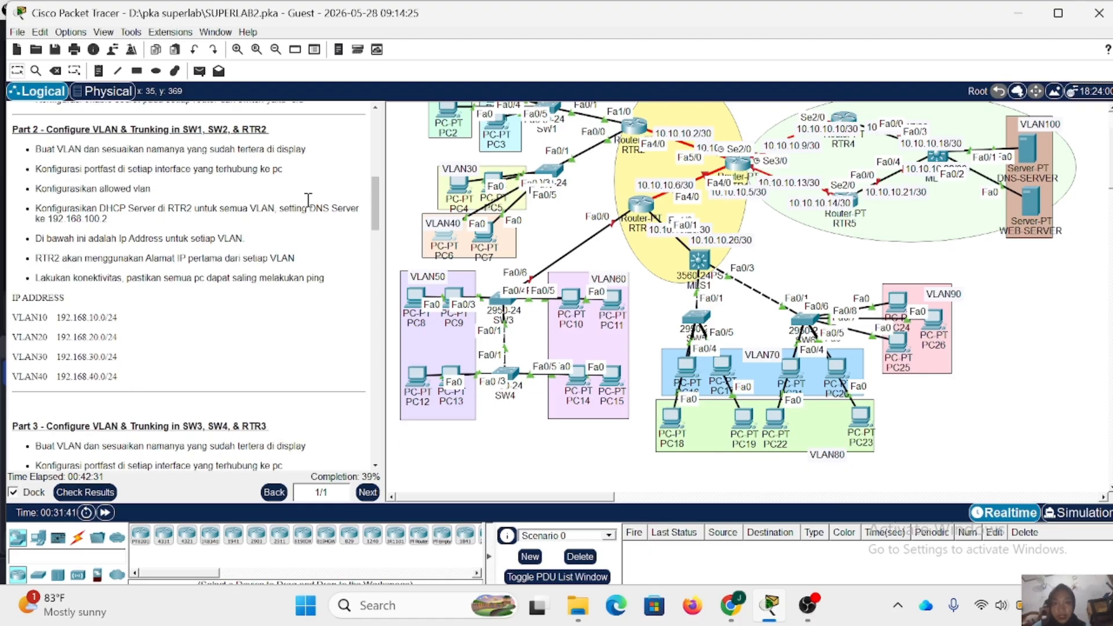
scroll(308, 200, "down", 4)
scroll(308, 200, "down", 2)
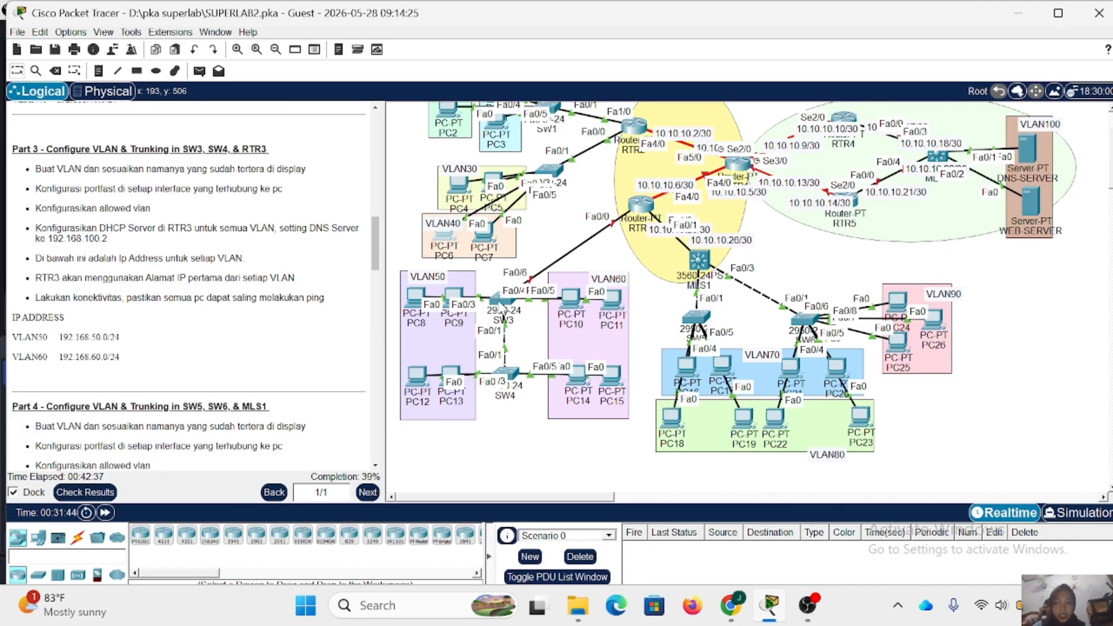
- Open SW3's command line, enter privileged mode with the enable password and start global configuration mode
left_click(499, 301)
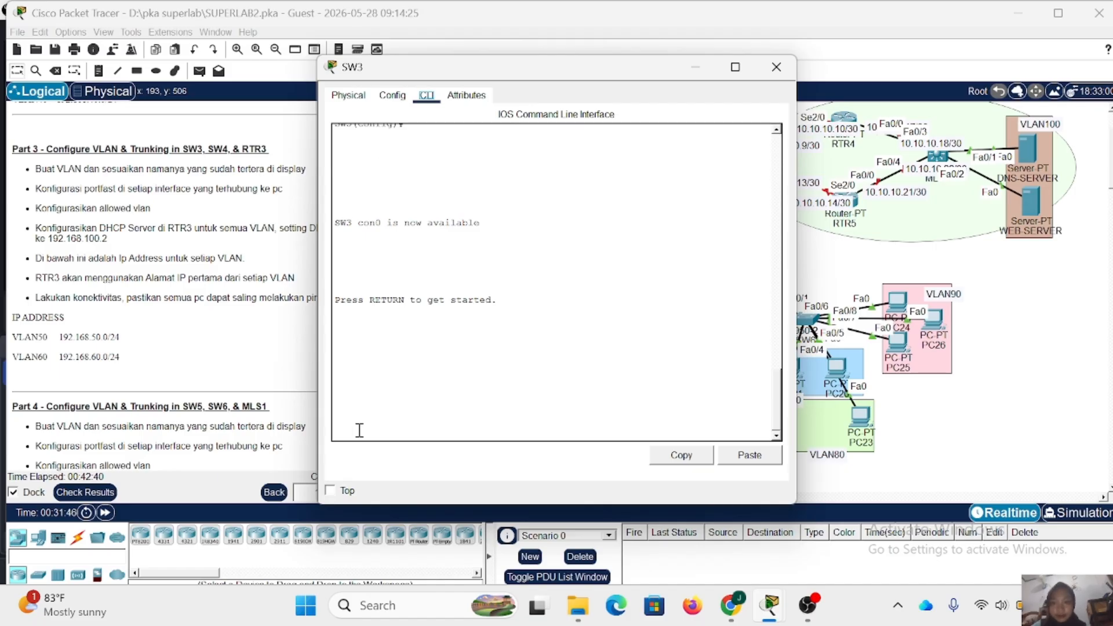
key("Return")
type("en")
key("Return")
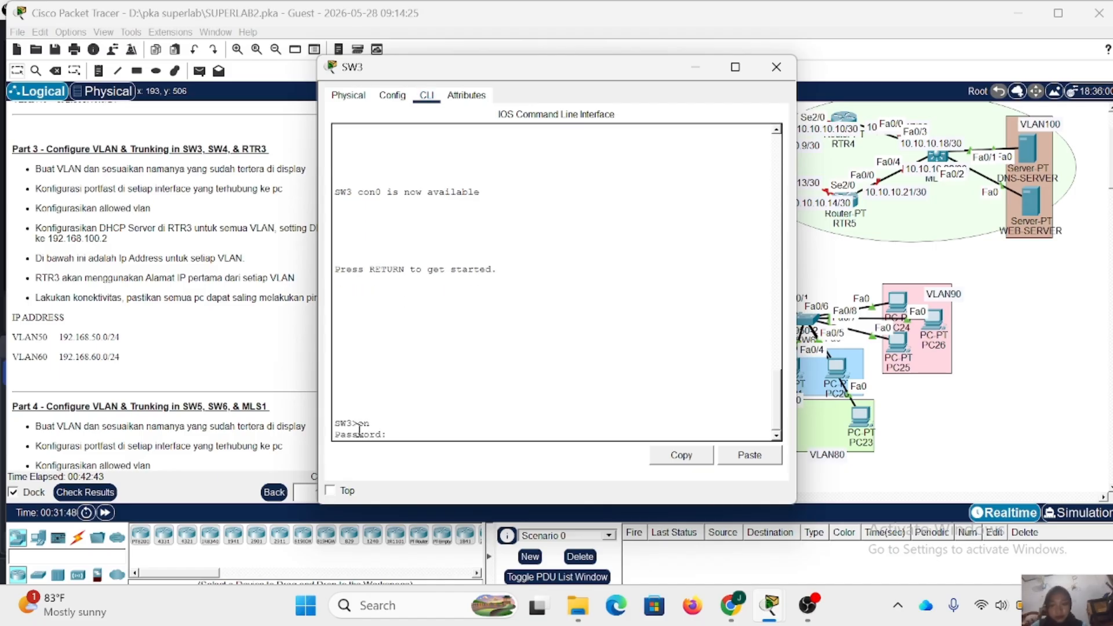
key("Return")
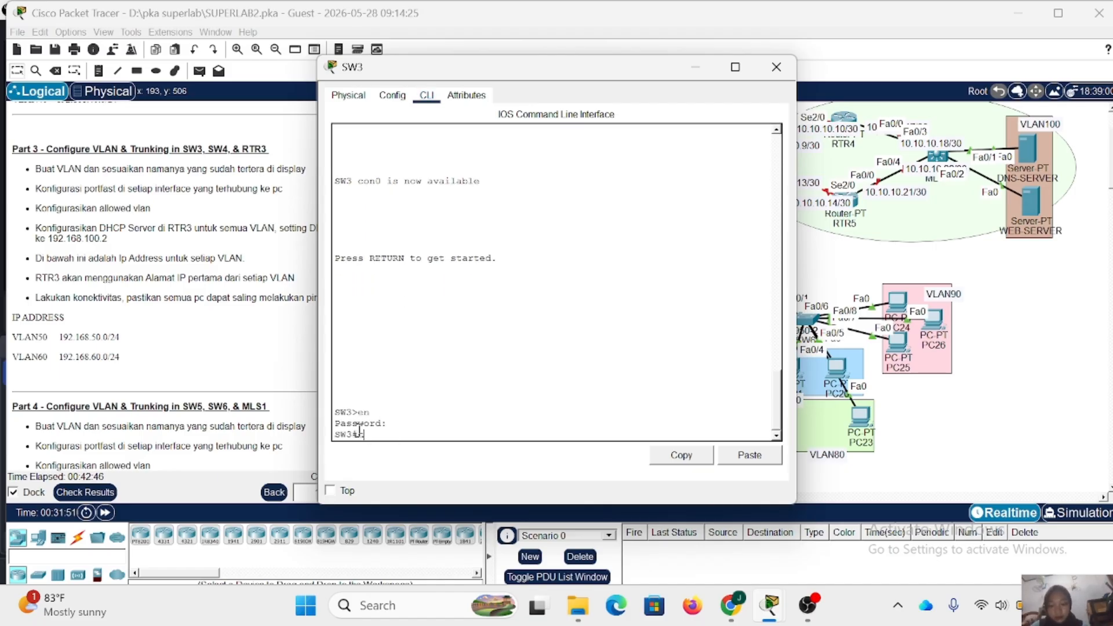
type("conf t")
key("Return")
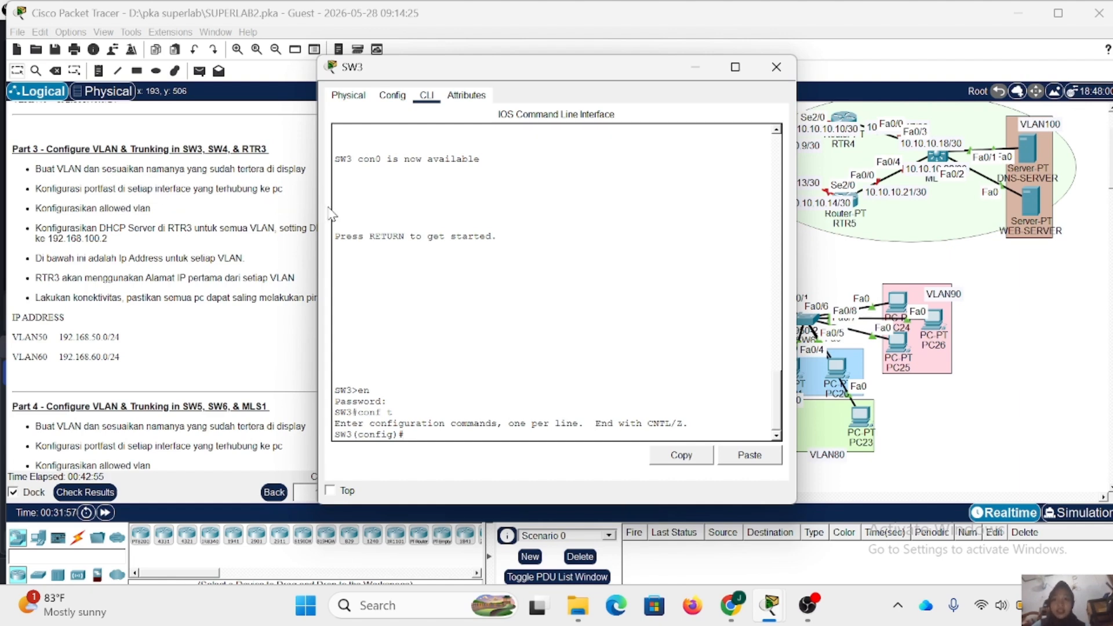
- Create VLAN 50 on SW3 and name it VLAN50, with the console moved clear of the topology
left_click_drag(501, 73, 767, 81)
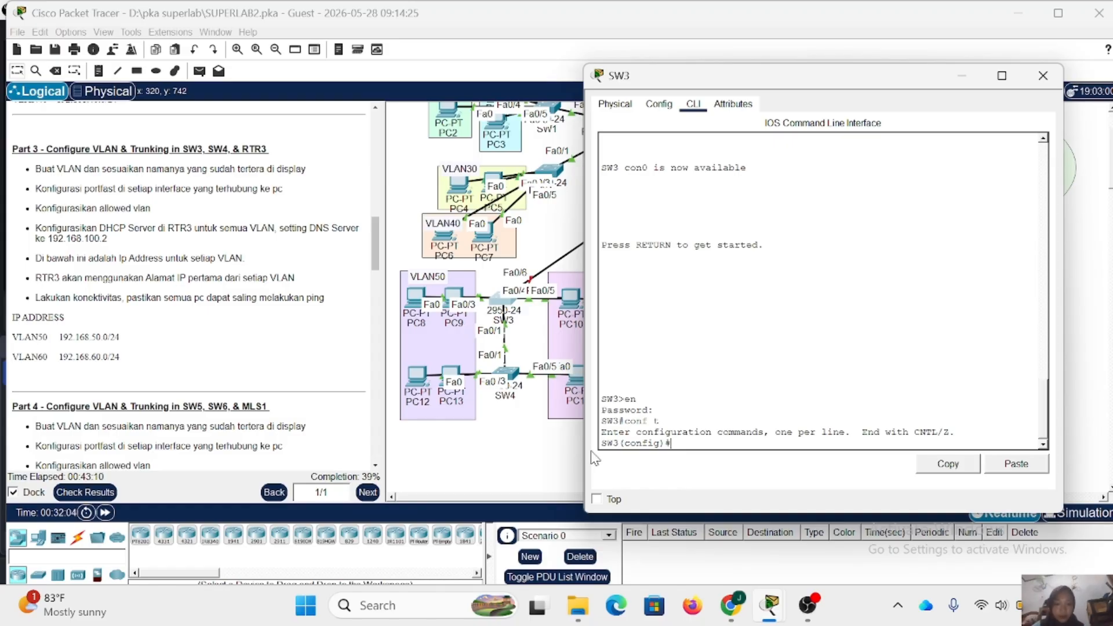
key("Return")
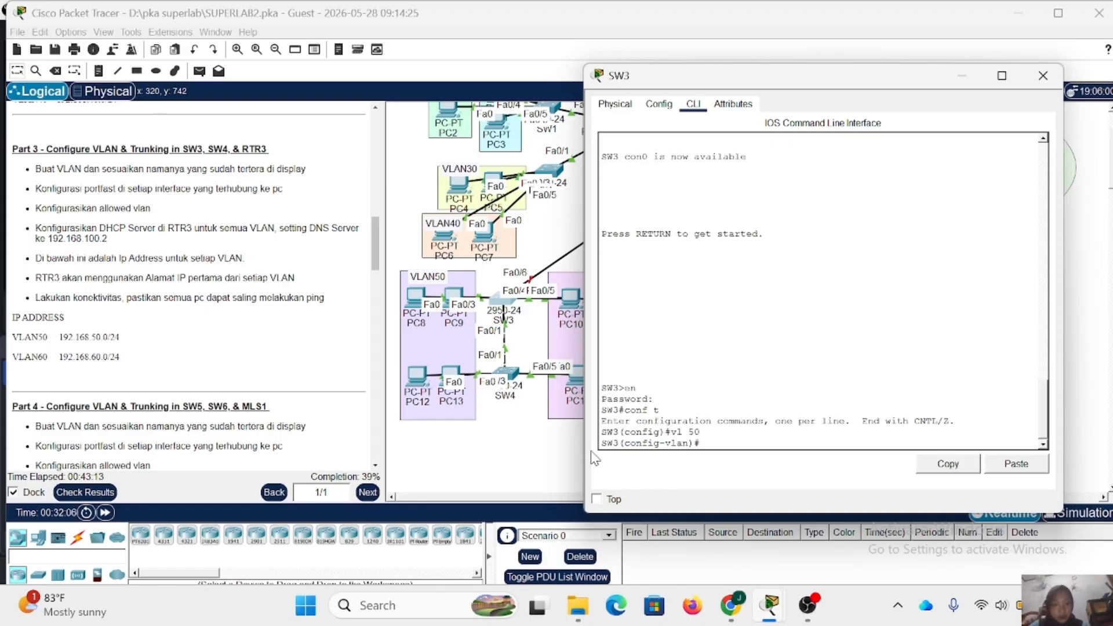
type("name")
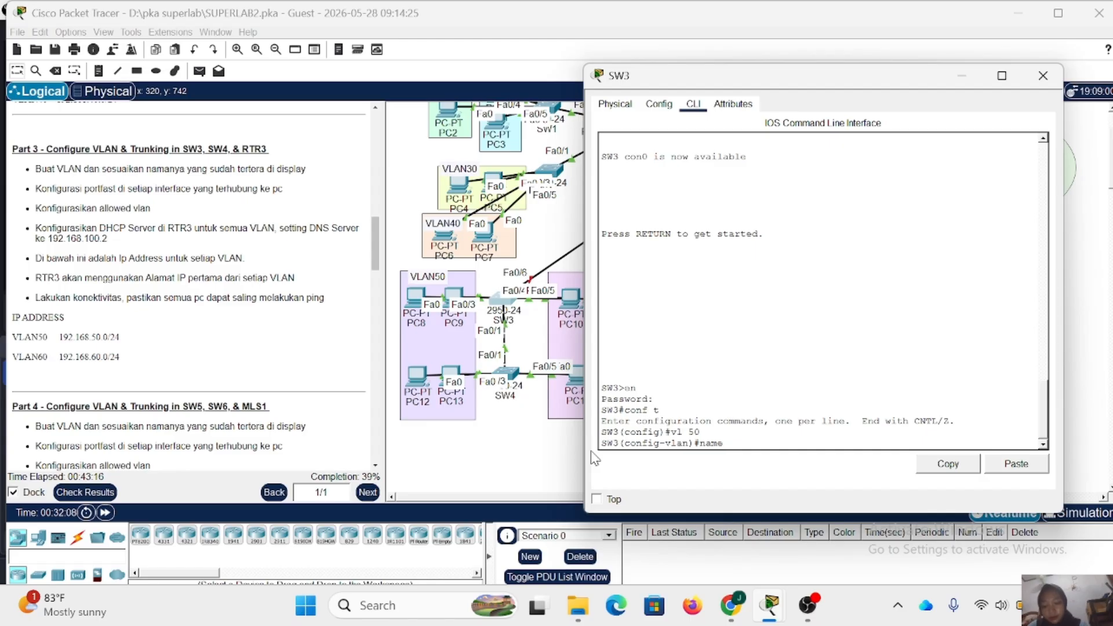
type(" VLAN50")
key("Return")
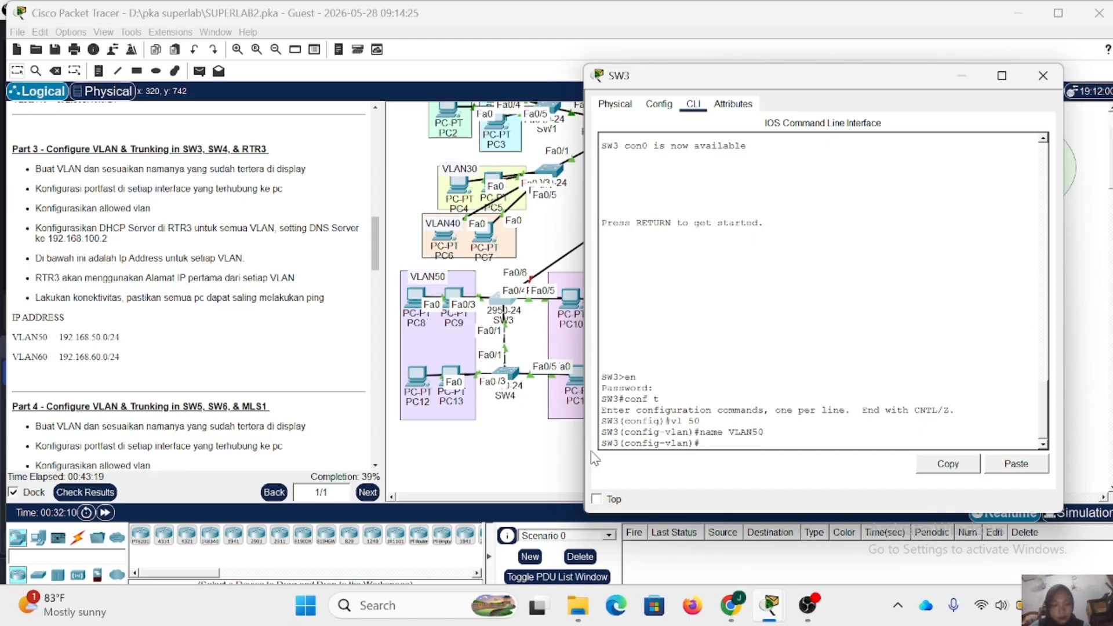
- Create VLAN 60 on SW3, name it VLAN60, and return to global configuration mode
type("vlo 60")
key("Return")
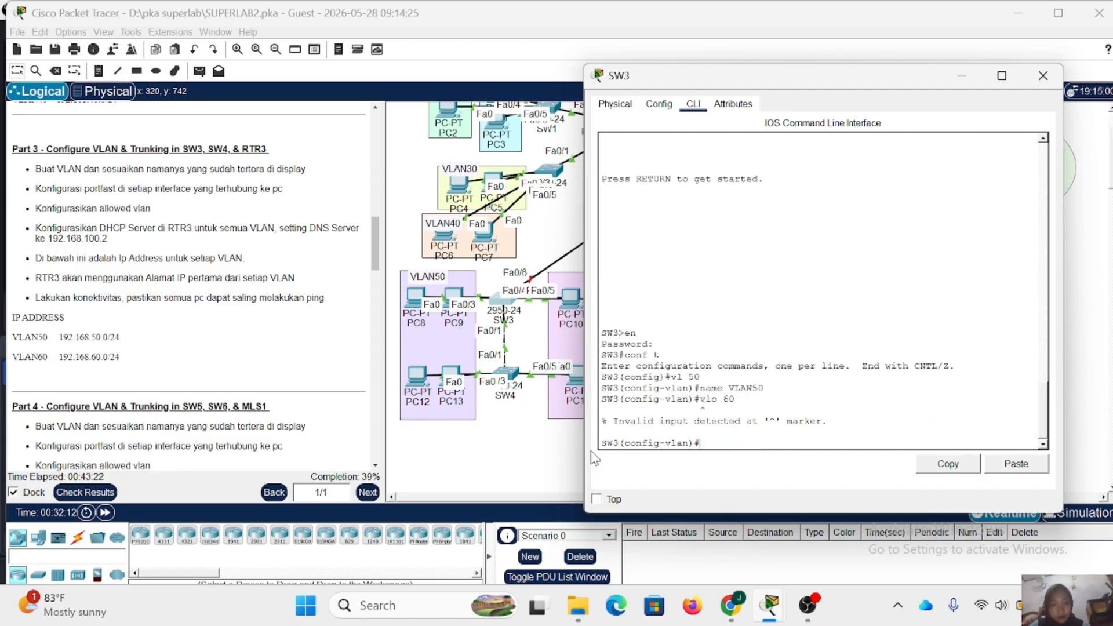
key("Up")
key("BackSpace")
key("Return")
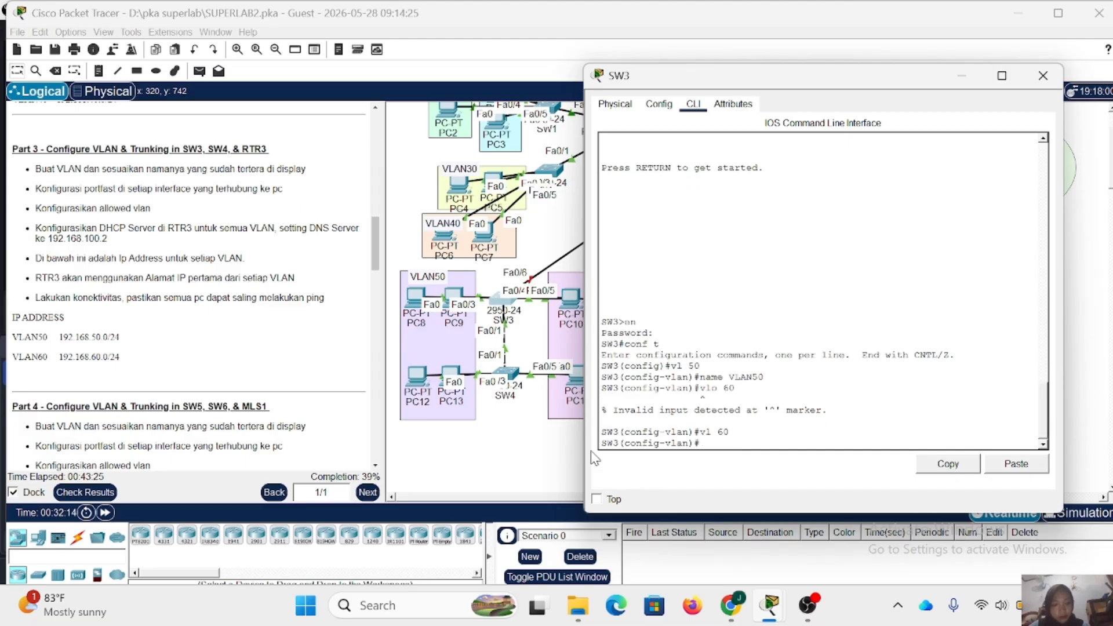
type("name")
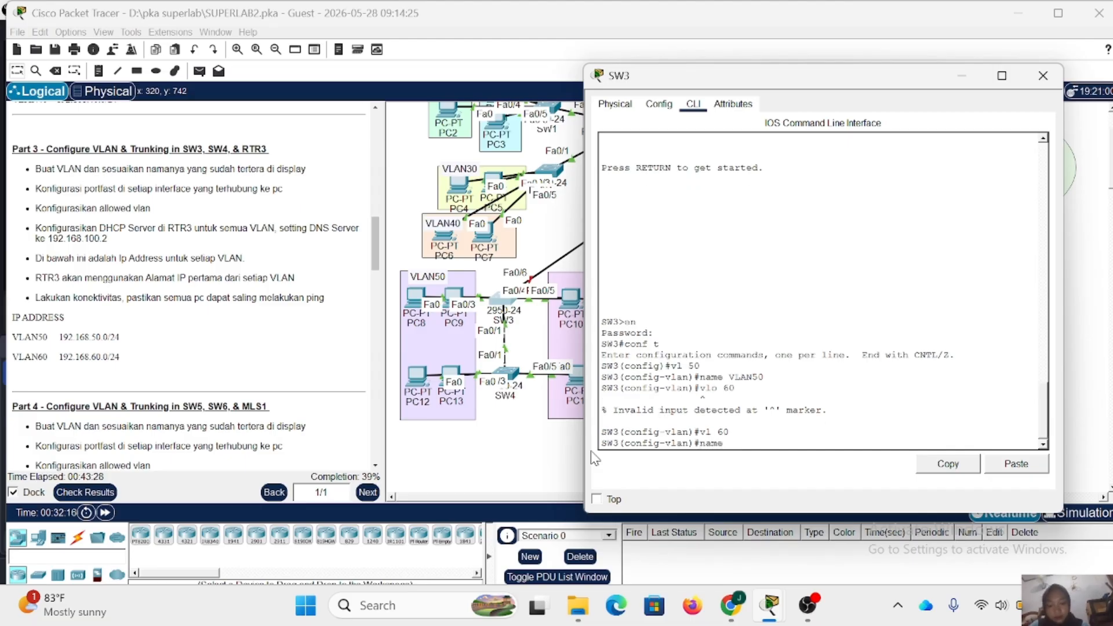
type(" VLAN")
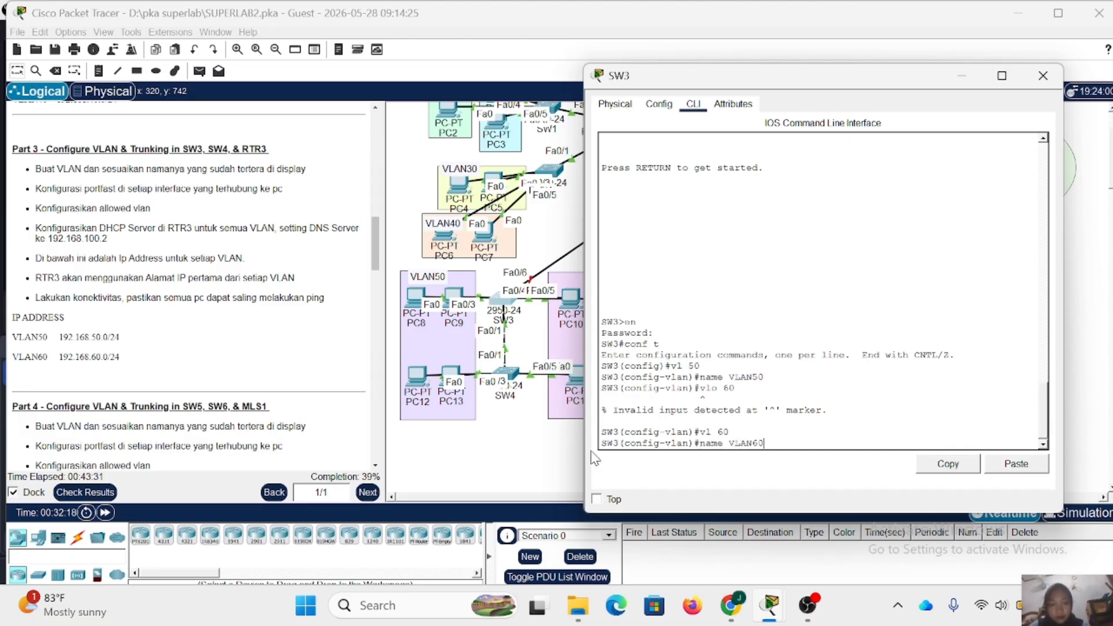
type("60")
key("Return")
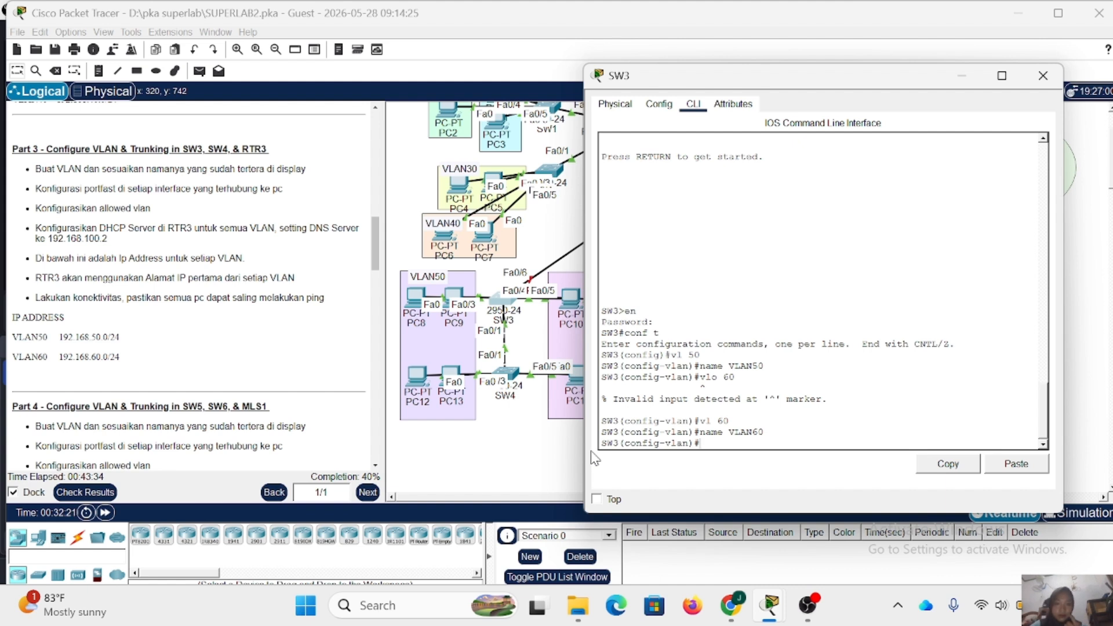
key("Return")
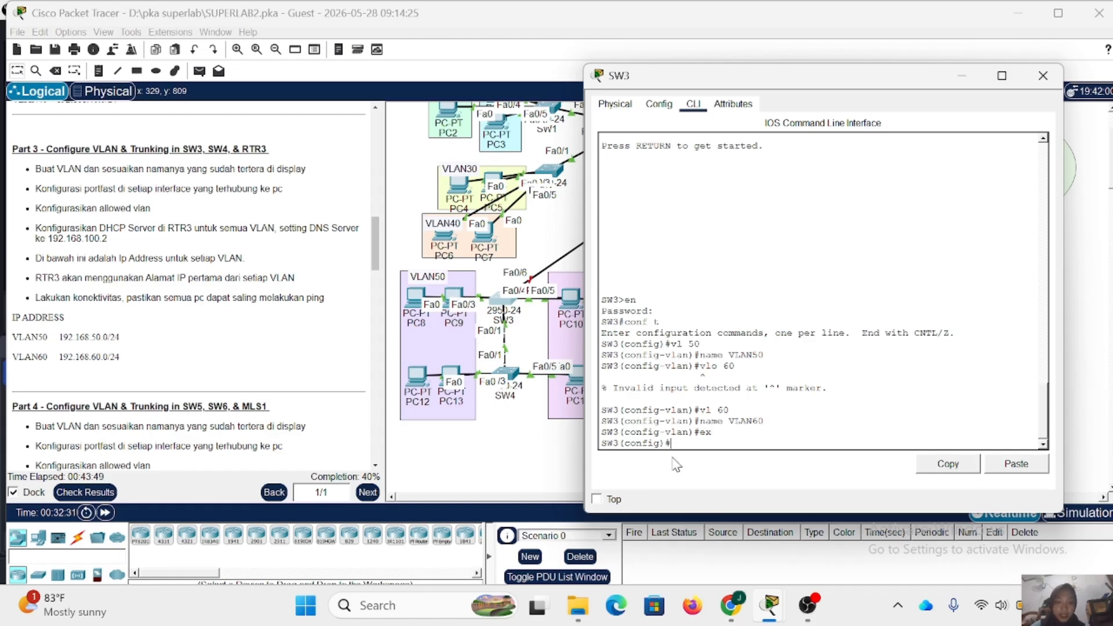
- Set SW3 interfaces Fa0/2-3 to access mode and assign them to VLAN 50
type("int range ")
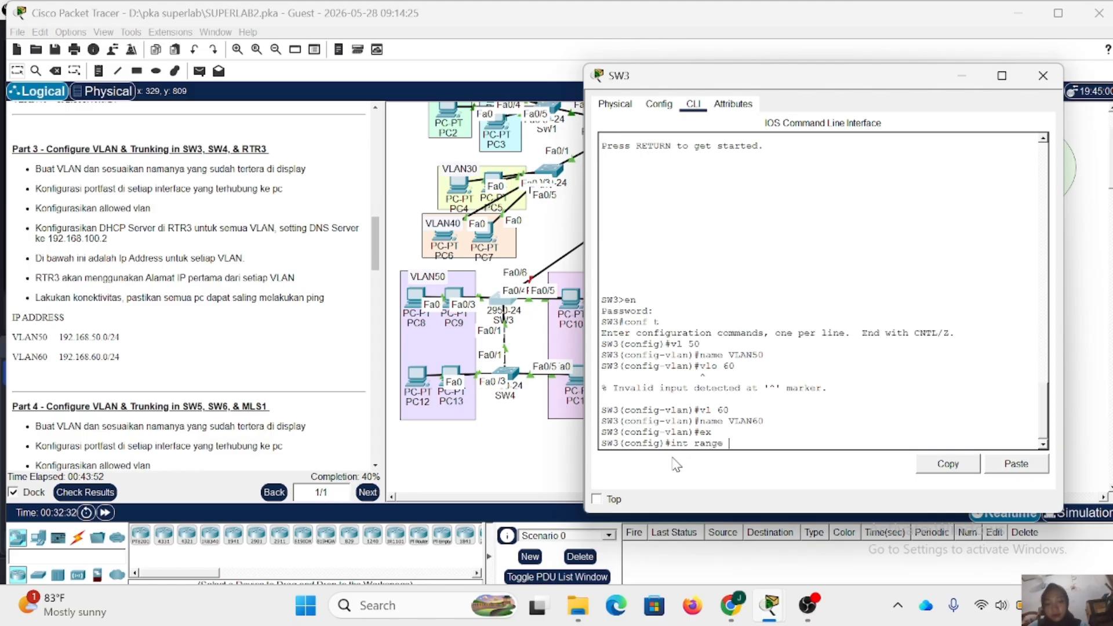
type("fa0/2-3")
key("Return")
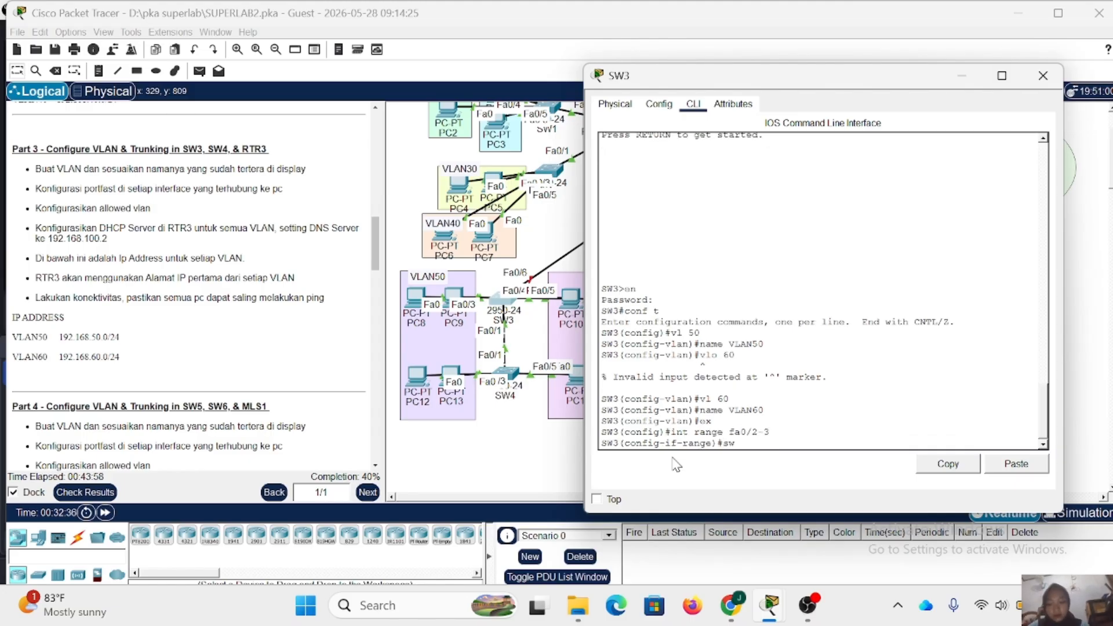
type("sw m a")
key("Return")
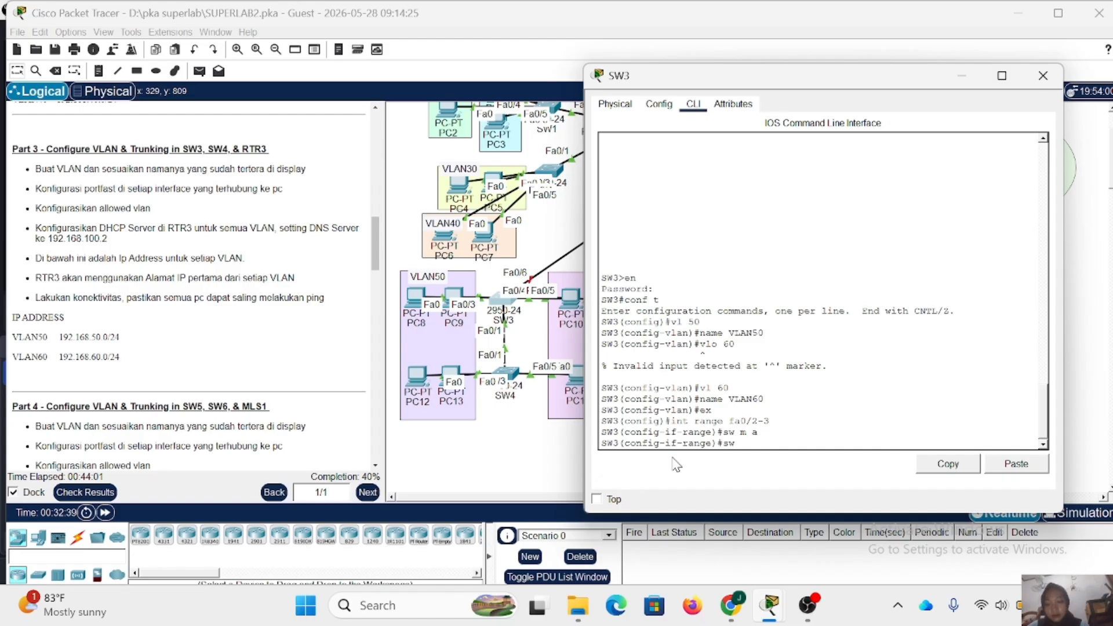
type("sw a vl 6")
key("BackSpace")
type("50")
key("Return")
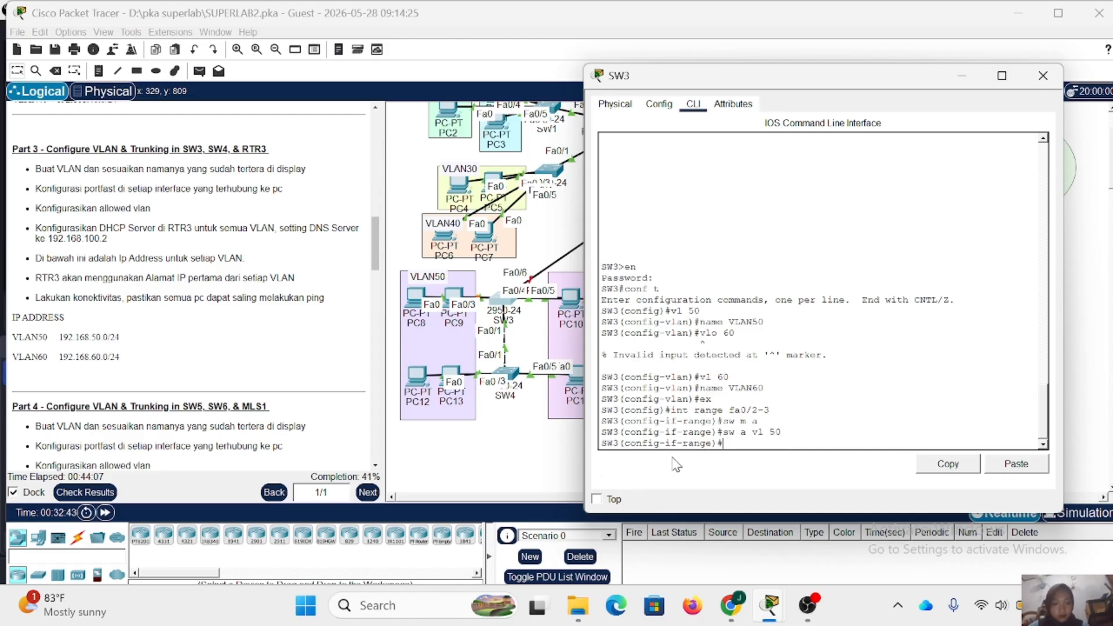
- Enable spanning-tree PortFast on SW3 interfaces Fa0/2-3 and return to global configuration mode
type("spa po")
key("Return")
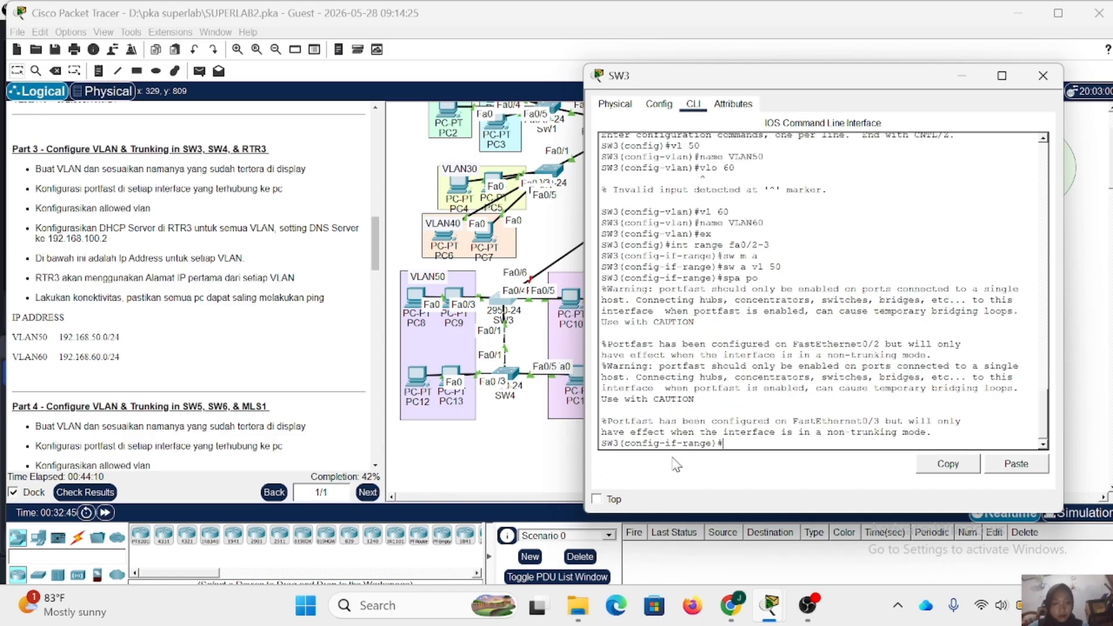
key("Return")
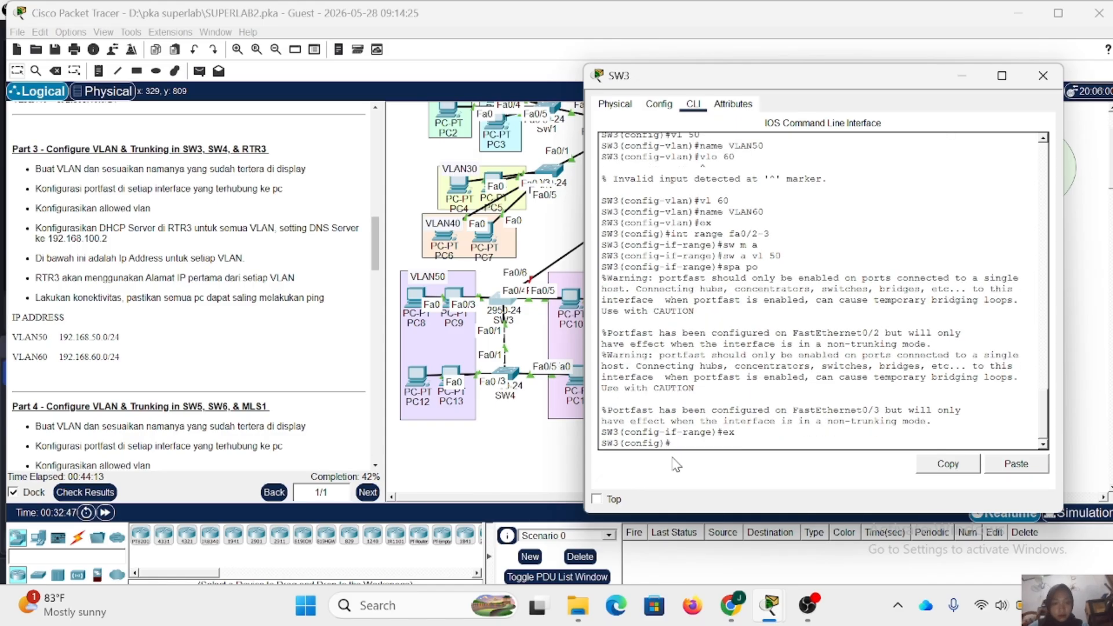
- Set SW3 interfaces Fa0/4-5 to access mode and assign them to VLAN 60
scroll(555, 307, "right", 2)
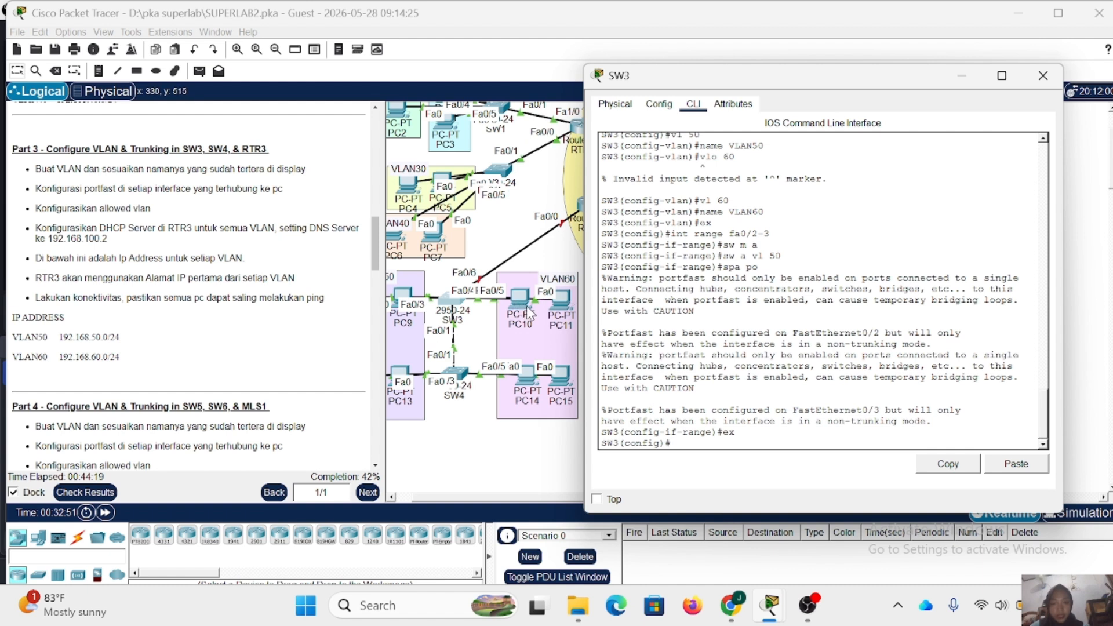
type("in")
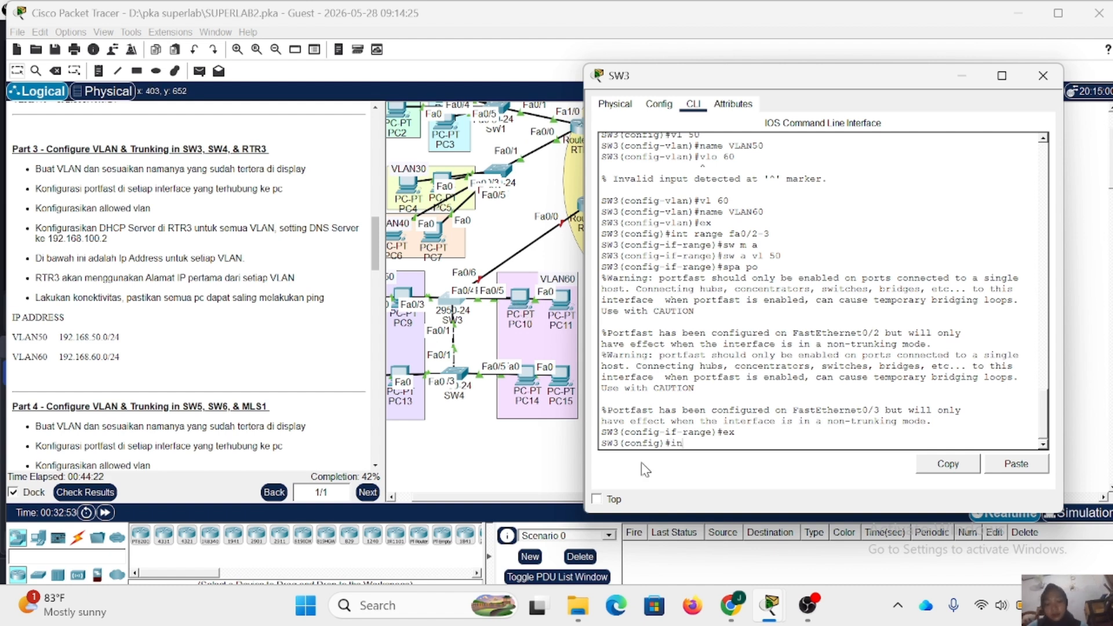
type("t r")
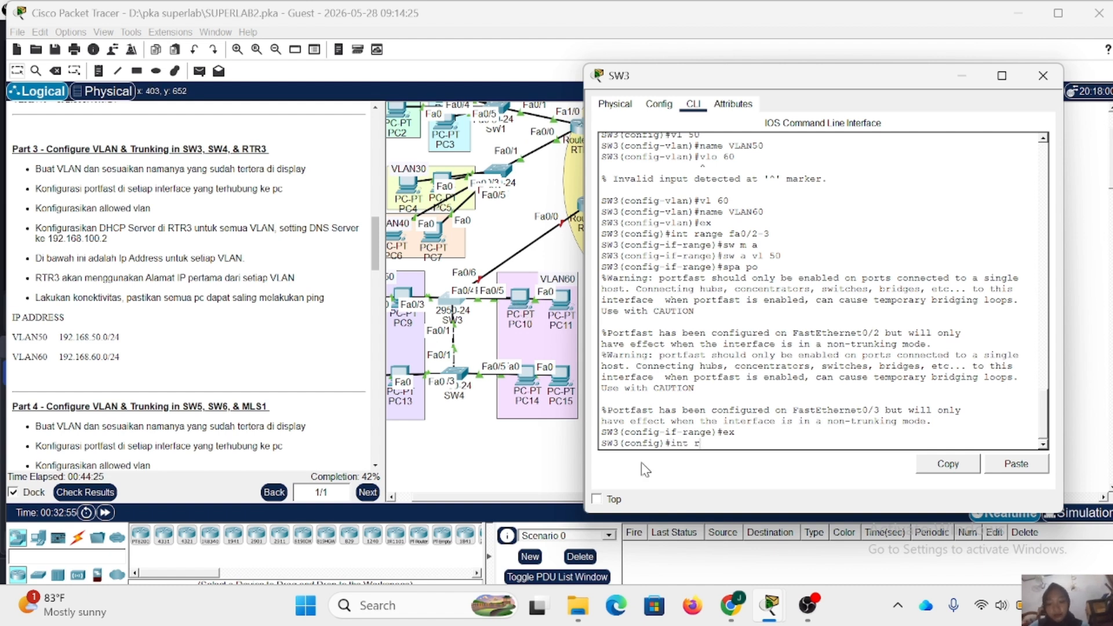
type("ange fa-")
type("/4-5")
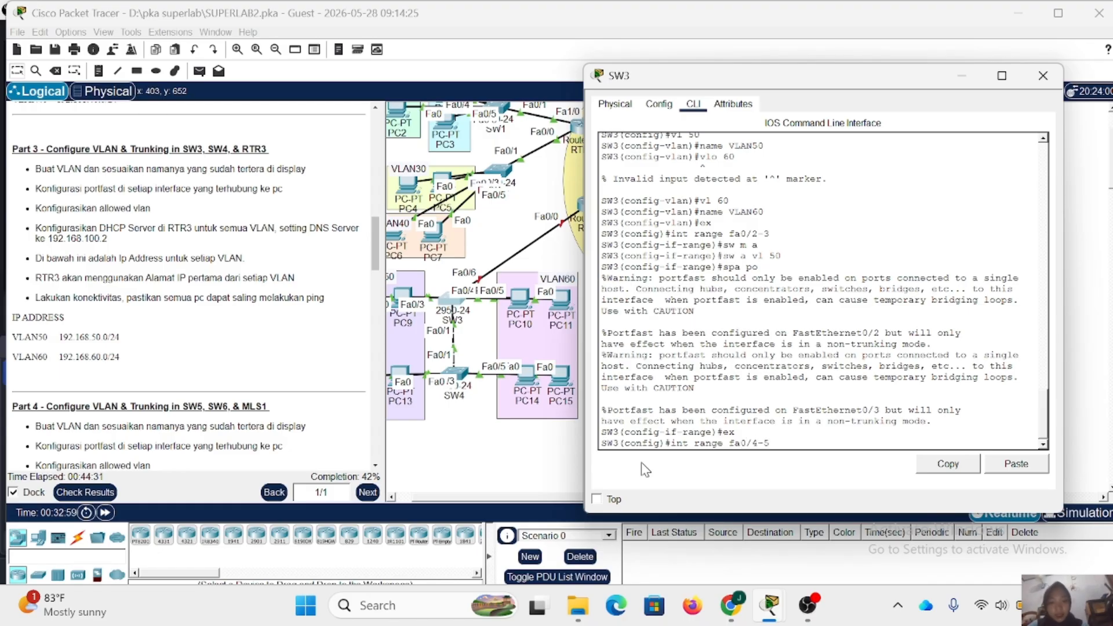
key("Return")
type("sw")
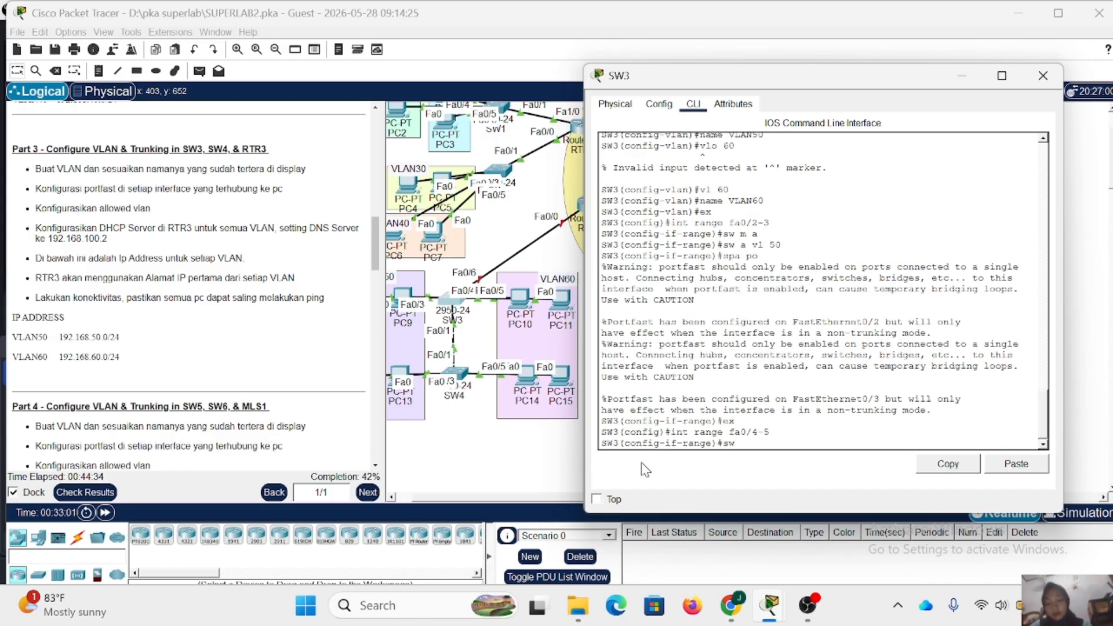
type(" m a")
key("Return")
type("sw a")
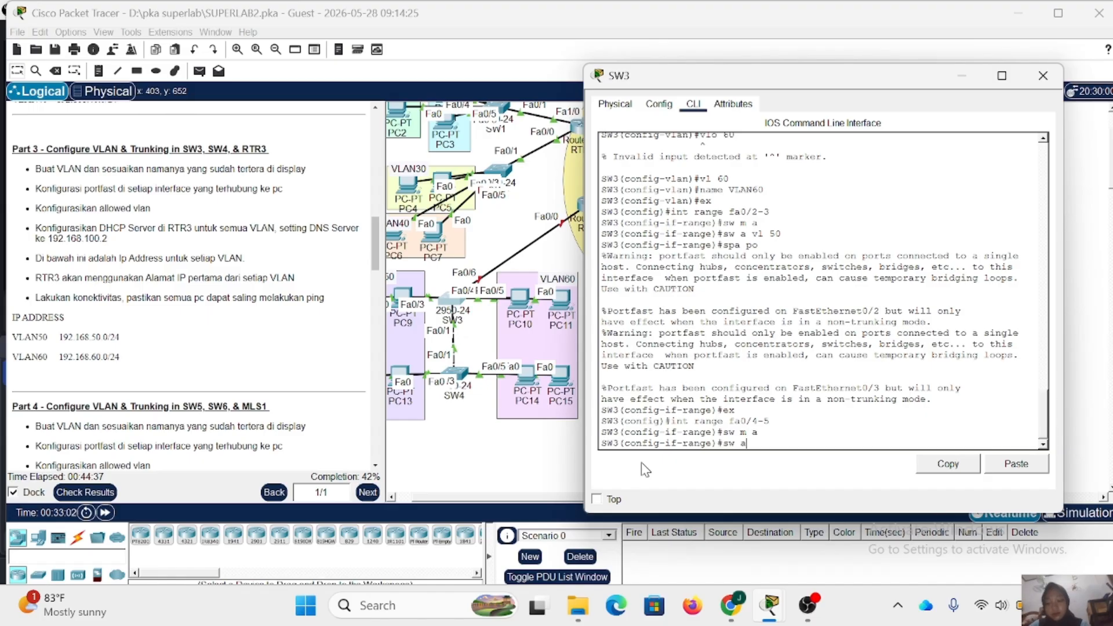
type(" vl 6")
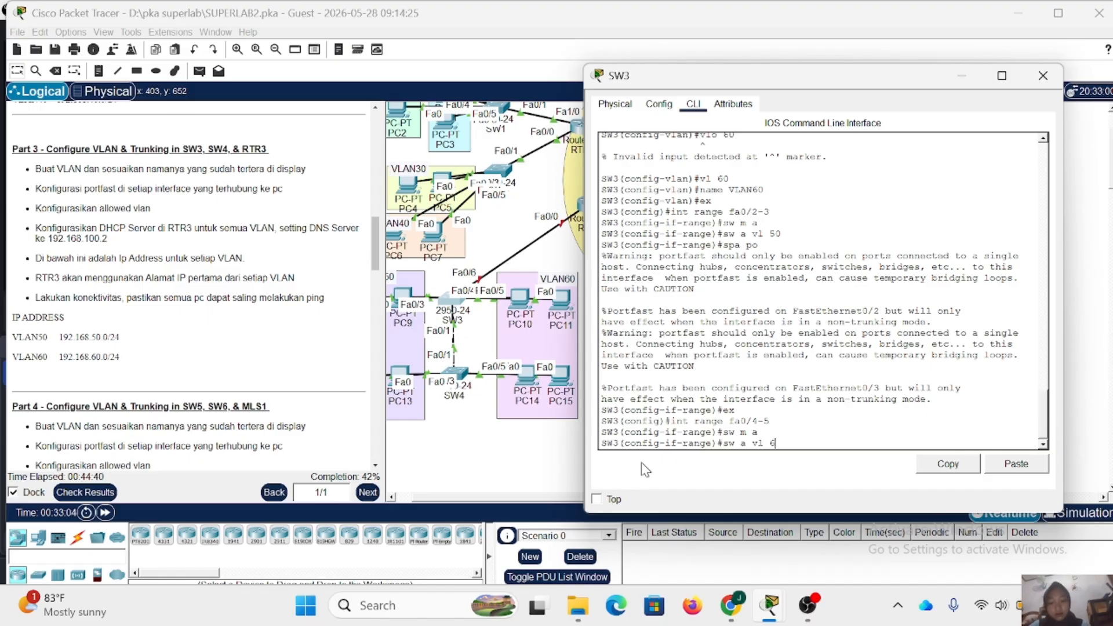
type("0")
key("Return")
- Enable spanning-tree PortFast on SW3 interfaces Fa0/4-5 and return to global configuration mode
type("sp")
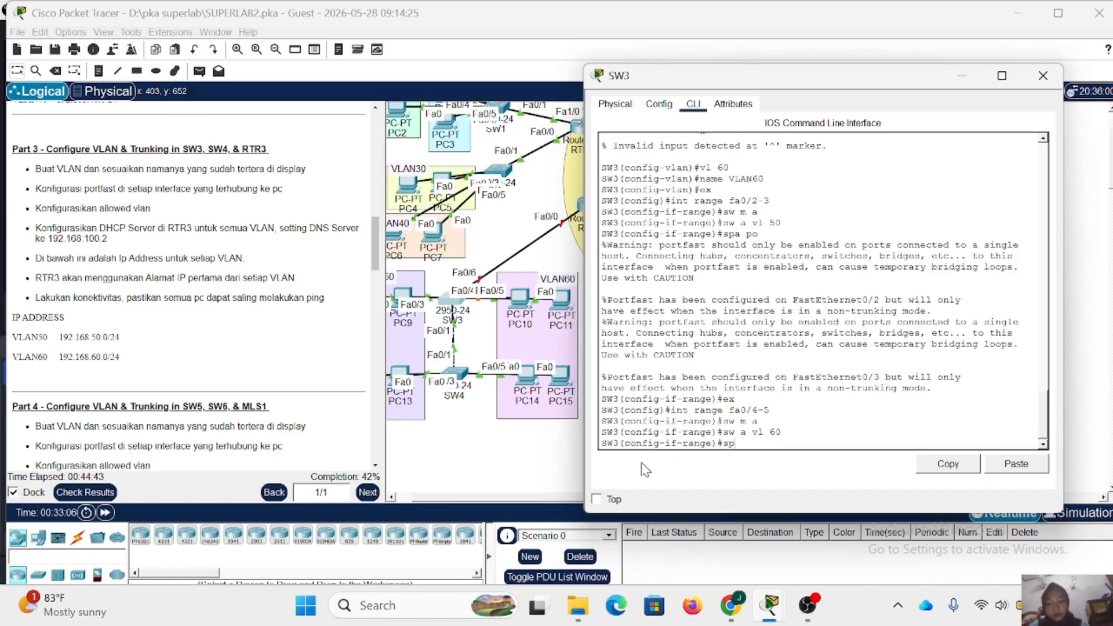
type("a po")
key("Return")
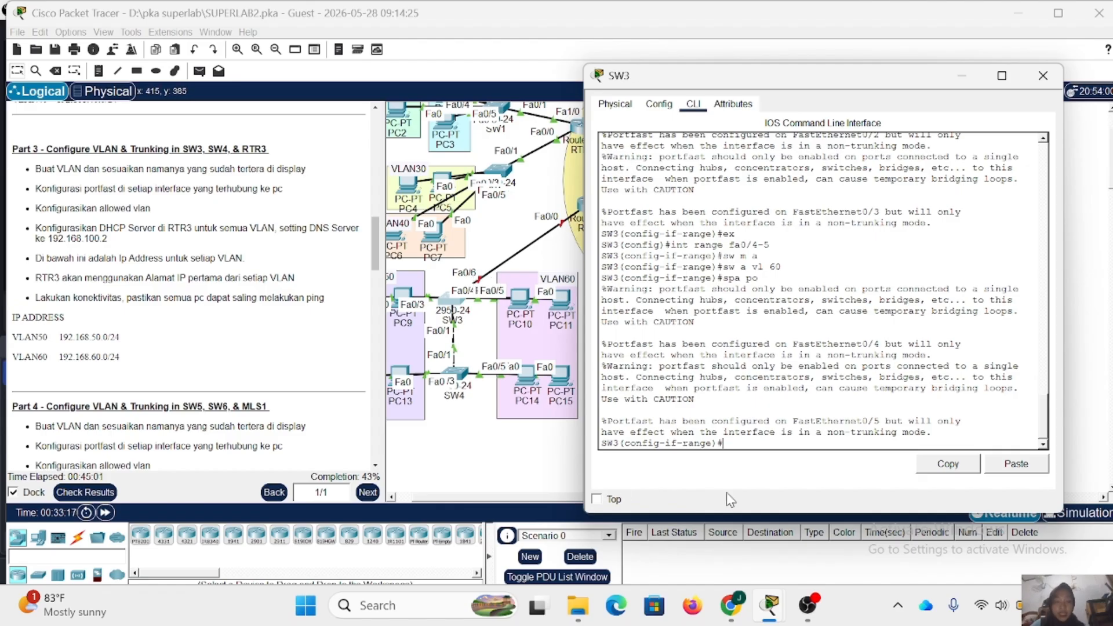
type("exs")
key("Return")
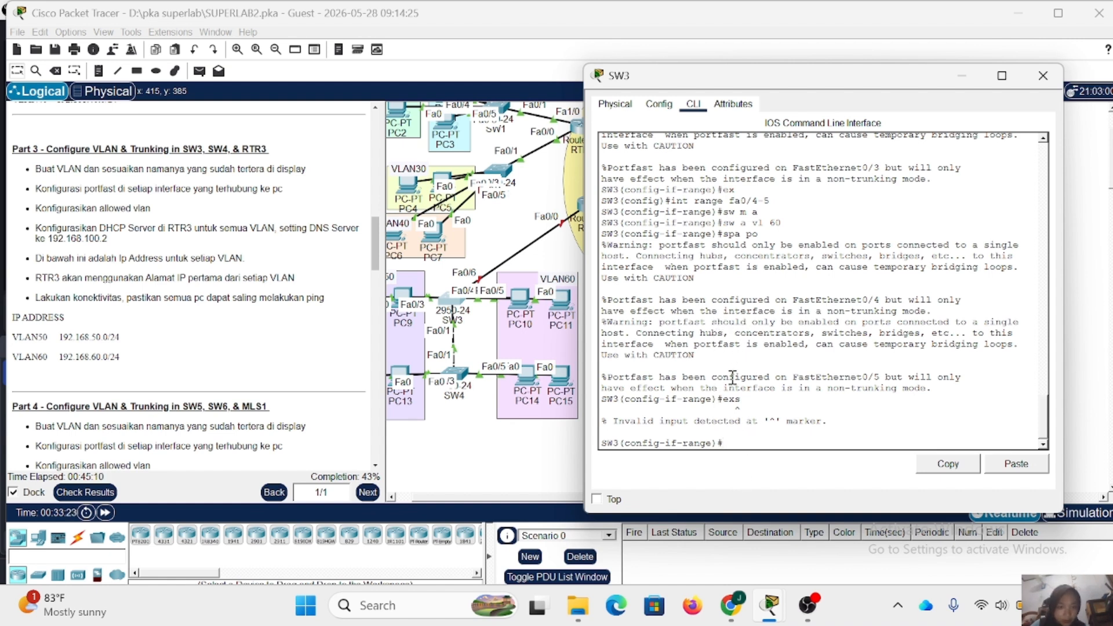
type("ex")
key("Return")
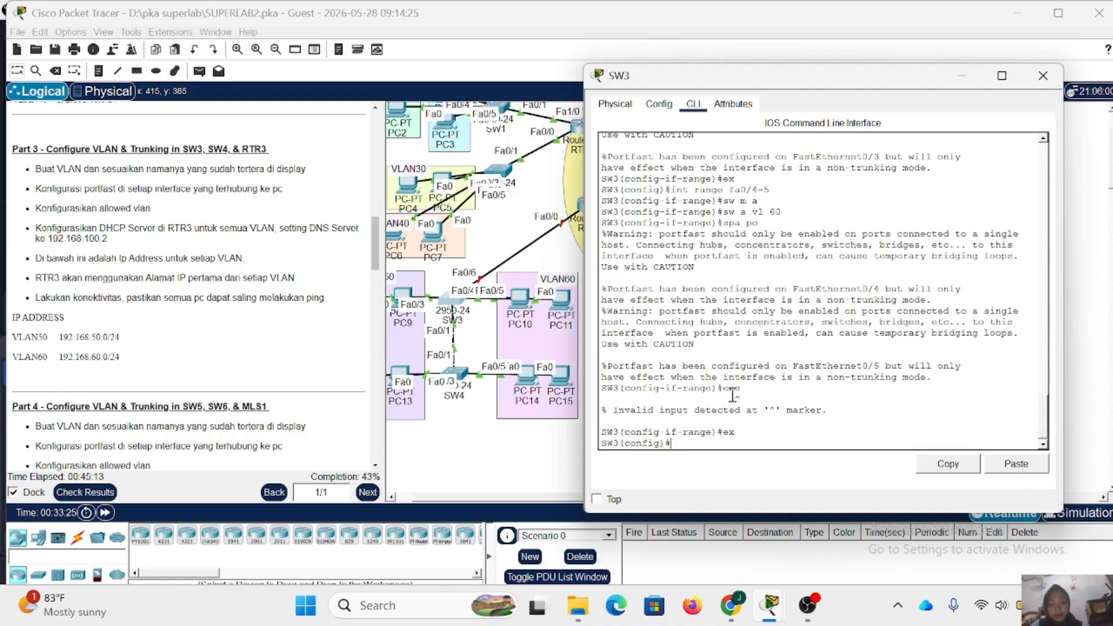
- Enter interface Fa0/6 on SW3, the link towards the router, and enable it with no shutdown
type("int fa0/")
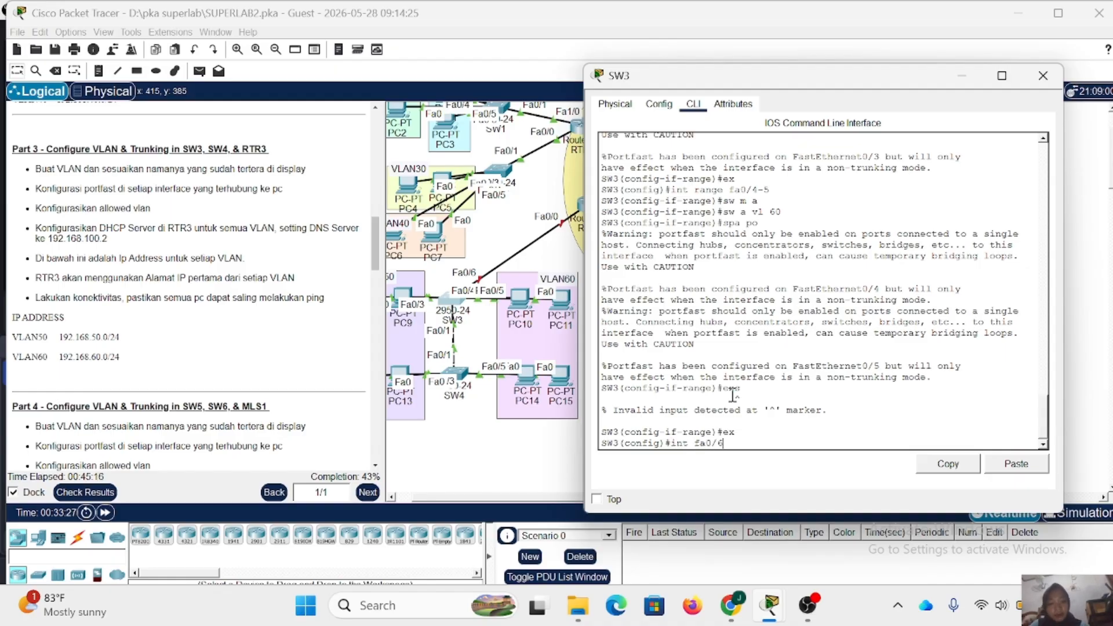
type("6")
key("Return")
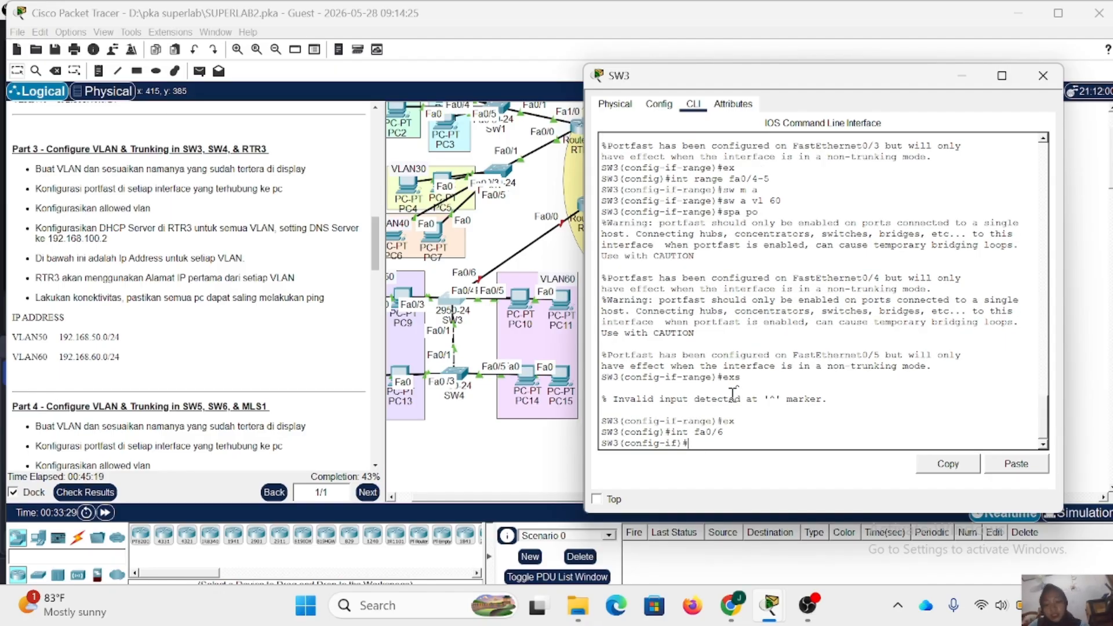
type("no sh")
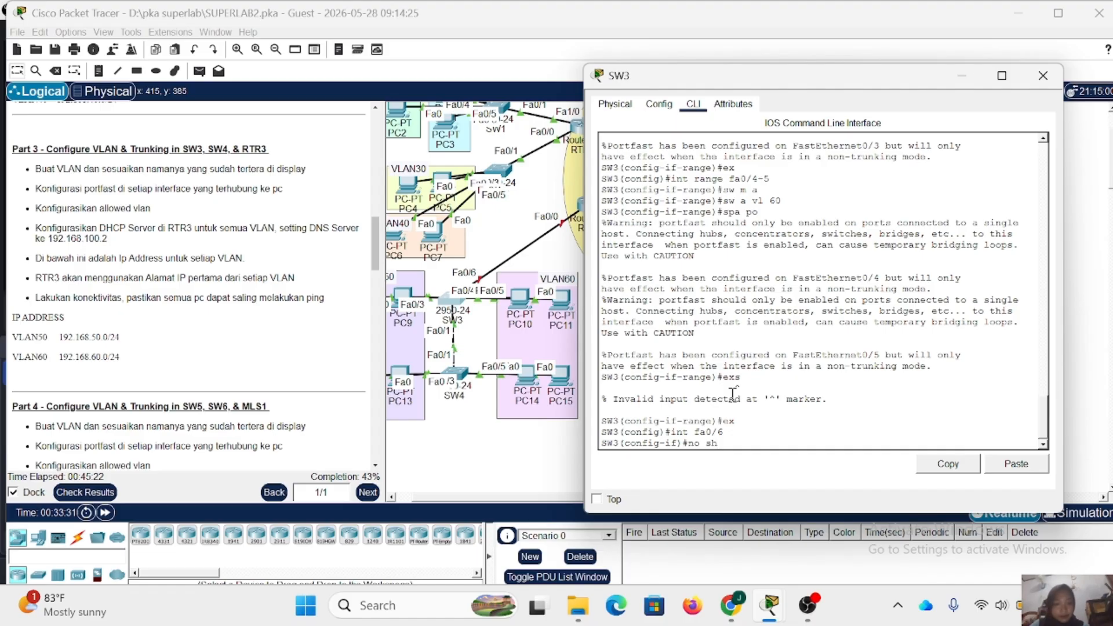
key("Return")
- Set SW3's Fa0/6 to trunk mode with VLANs 50-60 allowed, and close SW3's window
type("s")
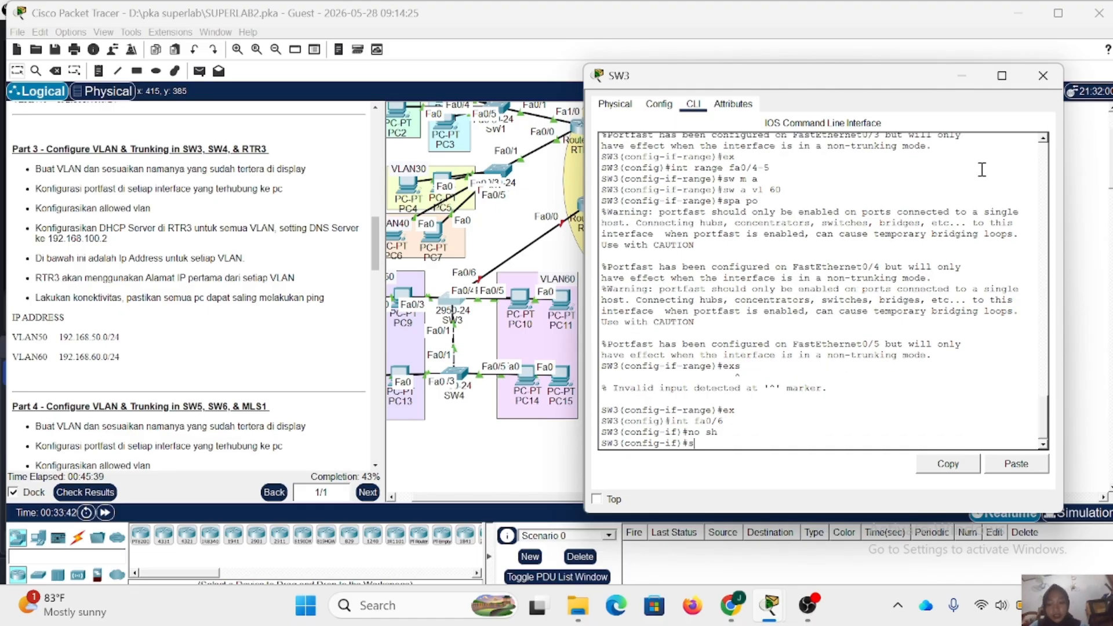
type("w m t")
key("Return")
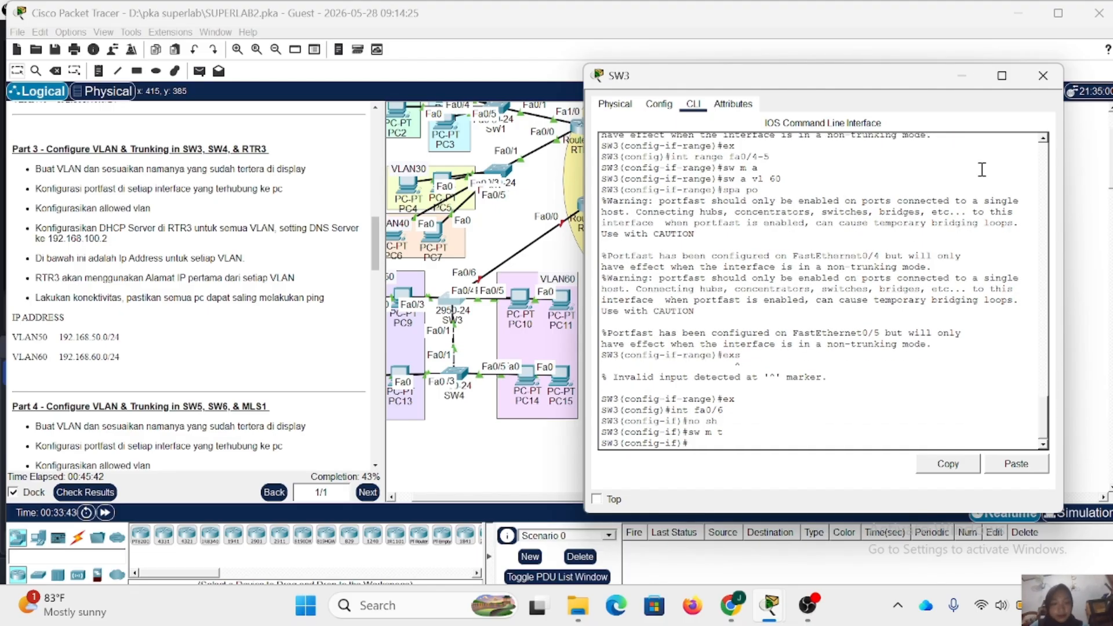
type("sw a")
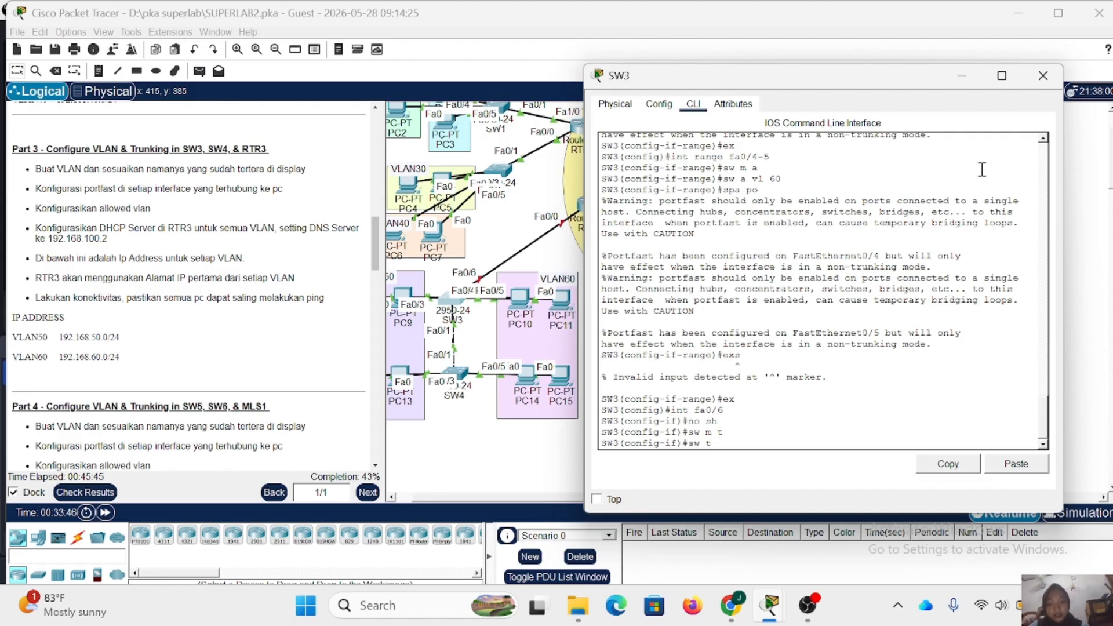
type("ll vl")
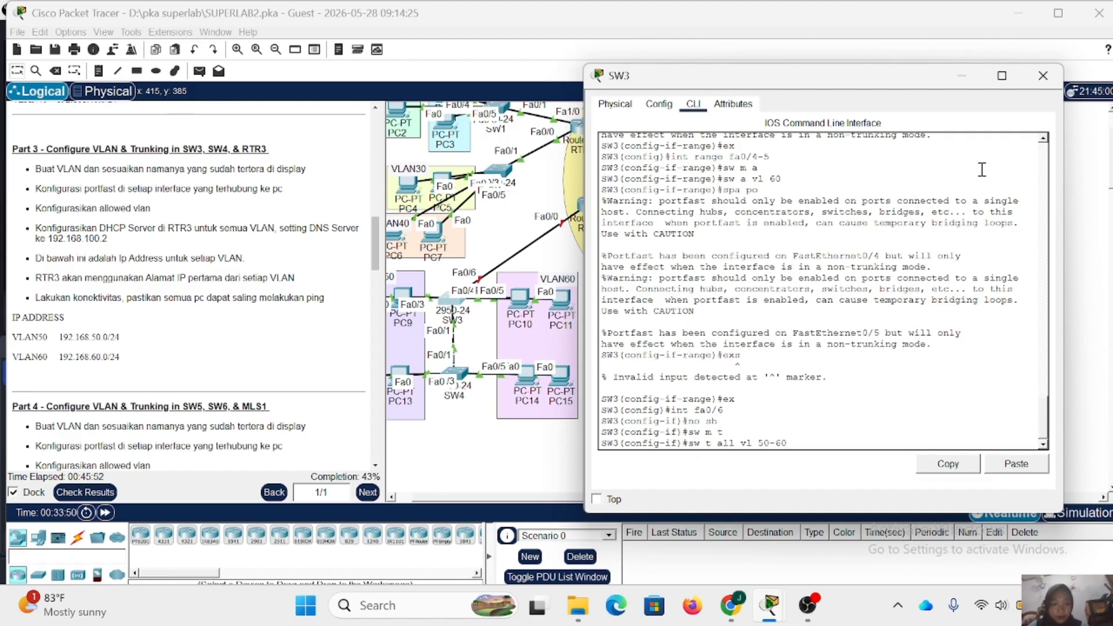
type(" 50-60")
key("Return")
left_click(1043, 75)
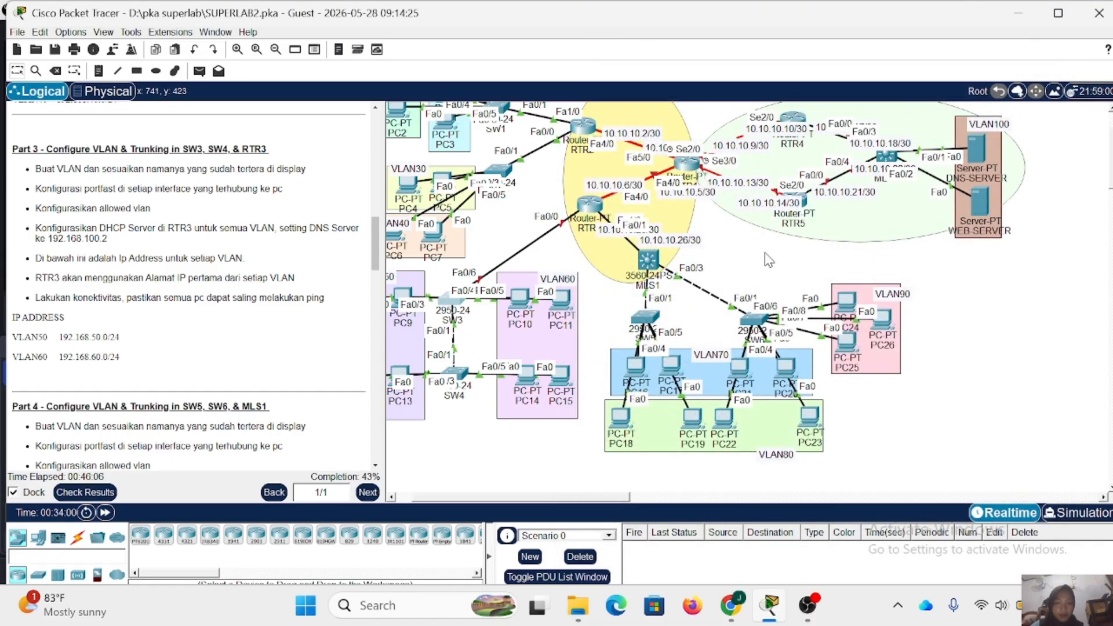
- Open SW4's command line, enter privileged mode with the enable password and start global configuration mode
left_click(454, 374)
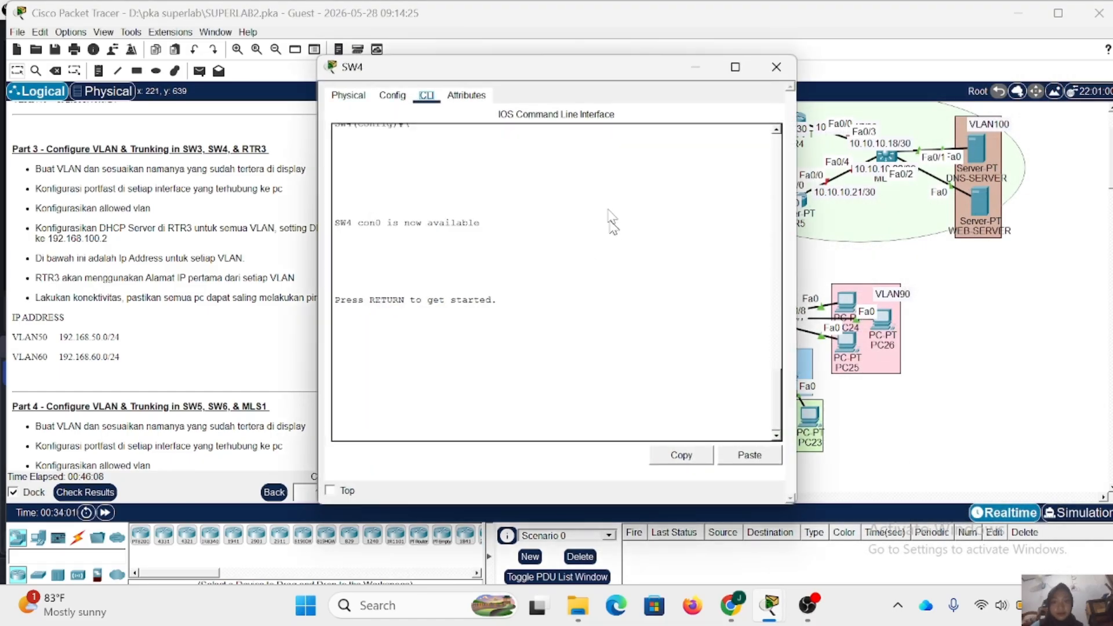
left_click(429, 392)
key("Return")
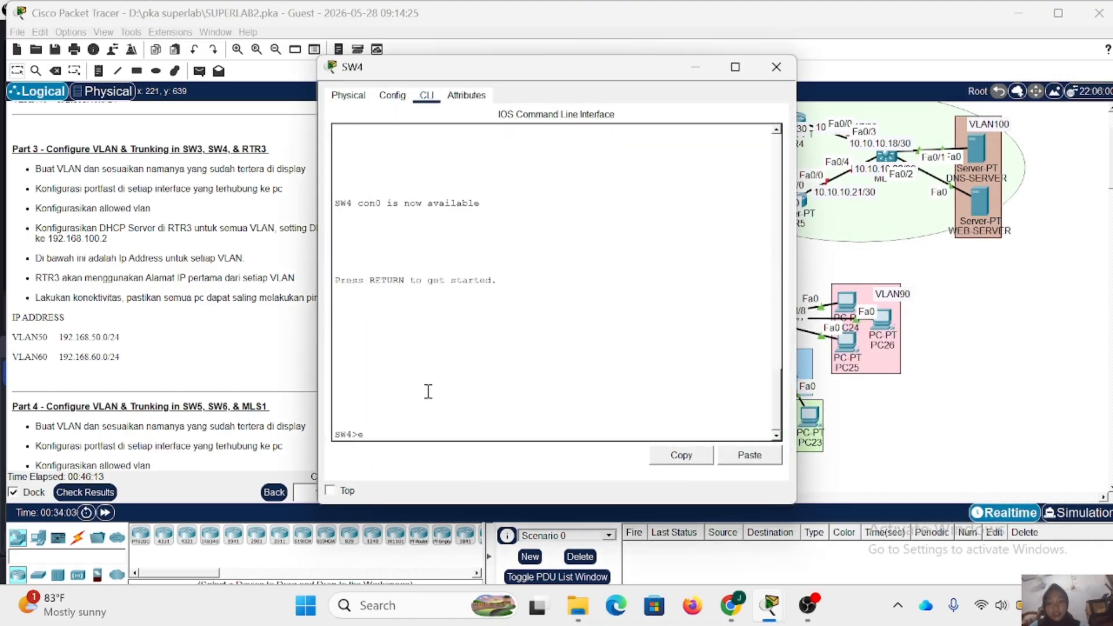
type("en")
key("Return")
key("Return")
type("conf t")
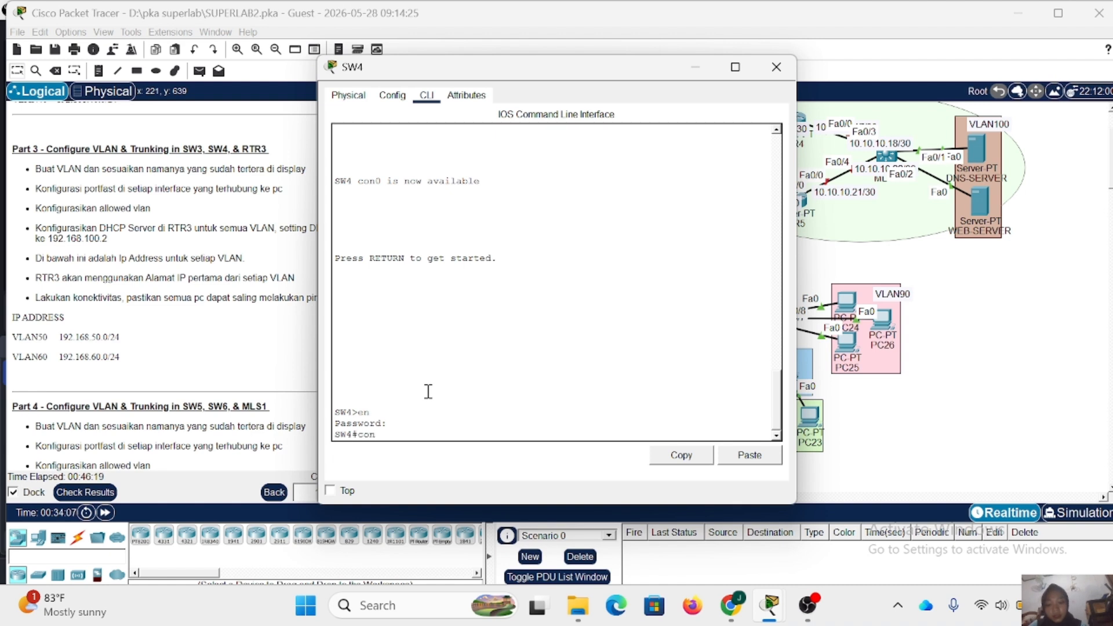
- Create VLAN 50 named VLAN50 and VLAN 60 named VLAN60 on SW4, and return to global configuration mode
key("Return")
type("vl 50")
key("Return")
type("name V")
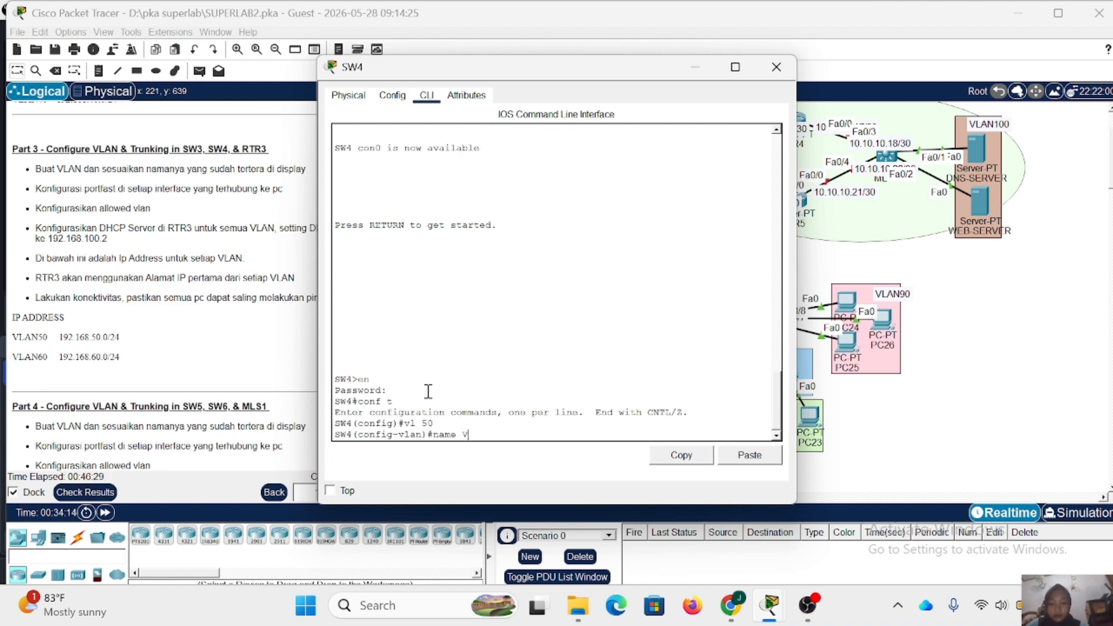
type("LAN50")
key("Return")
type("vl 60")
key("Return")
type("nfig-vlan)#n")
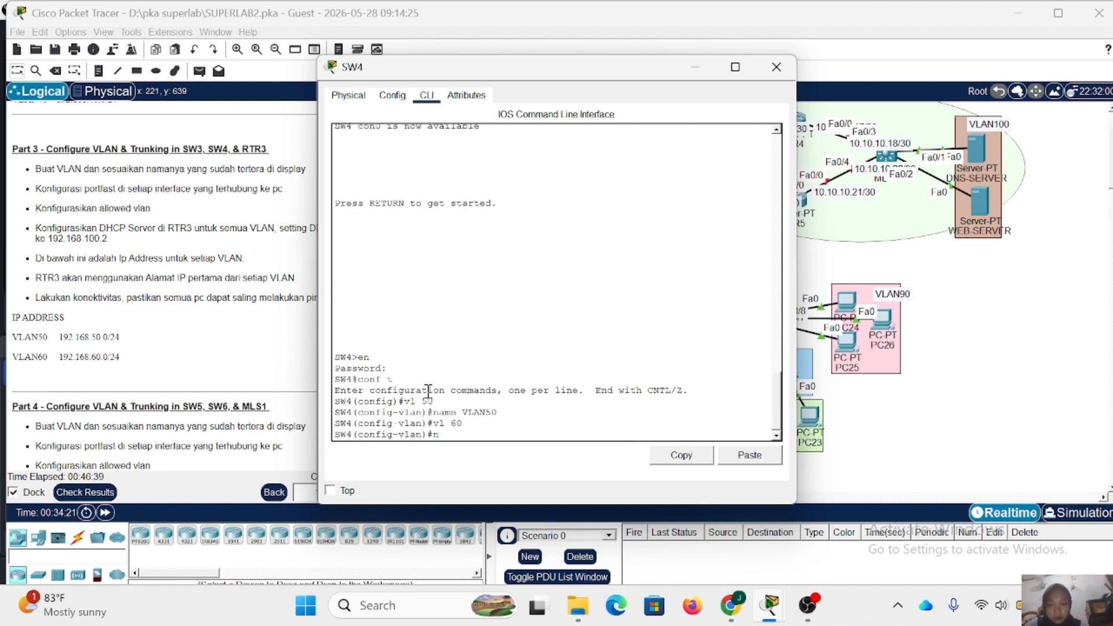
type("ame VLAN60")
key("Return")
type("ex")
key("Return")
- Set SW4 interfaces Fa0/2-3 as access ports in VLAN 50 with spanning-tree PortFast enabled
type("int range fa0/2-3")
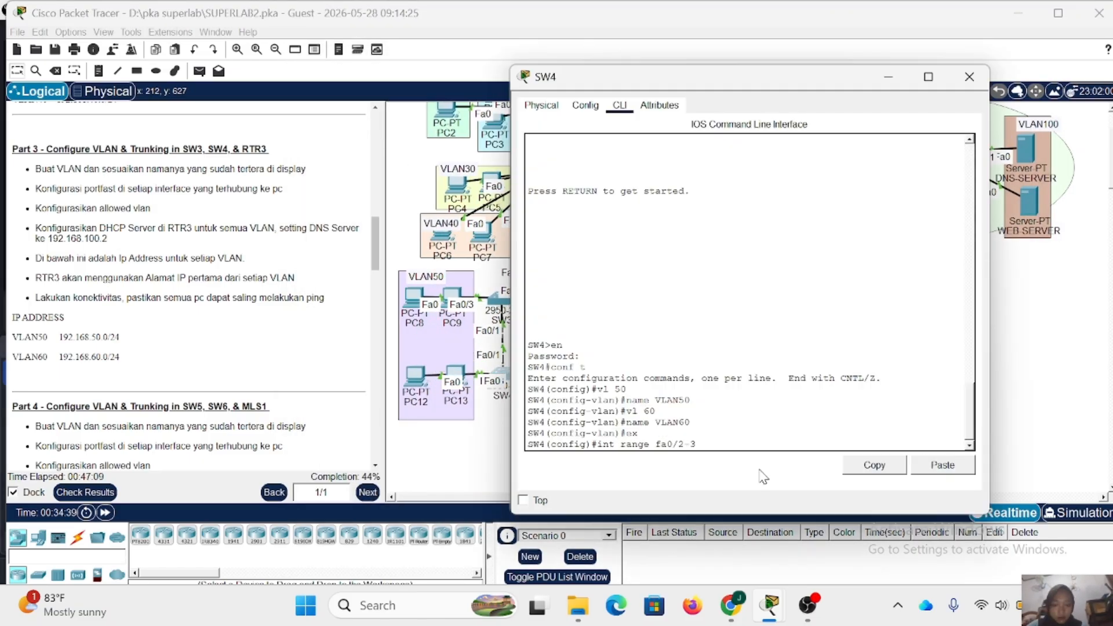
key("Return")
type("sw m a")
key("Return")
type("sw a vl 50")
key("Return")
type("spa po")
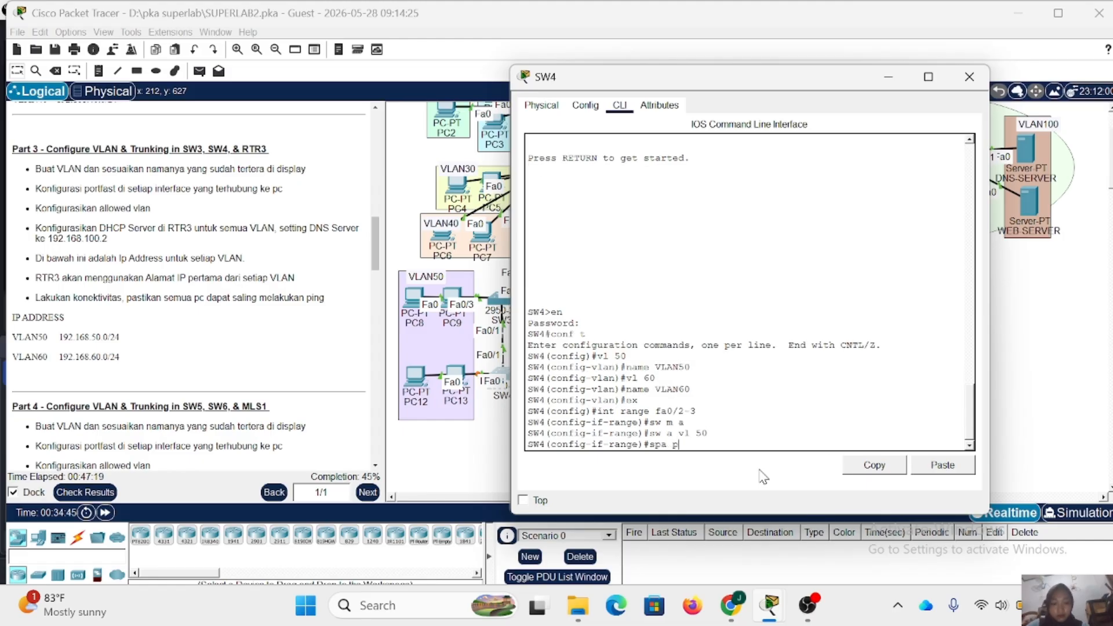
key("Return")
type("ex")
key("Return")
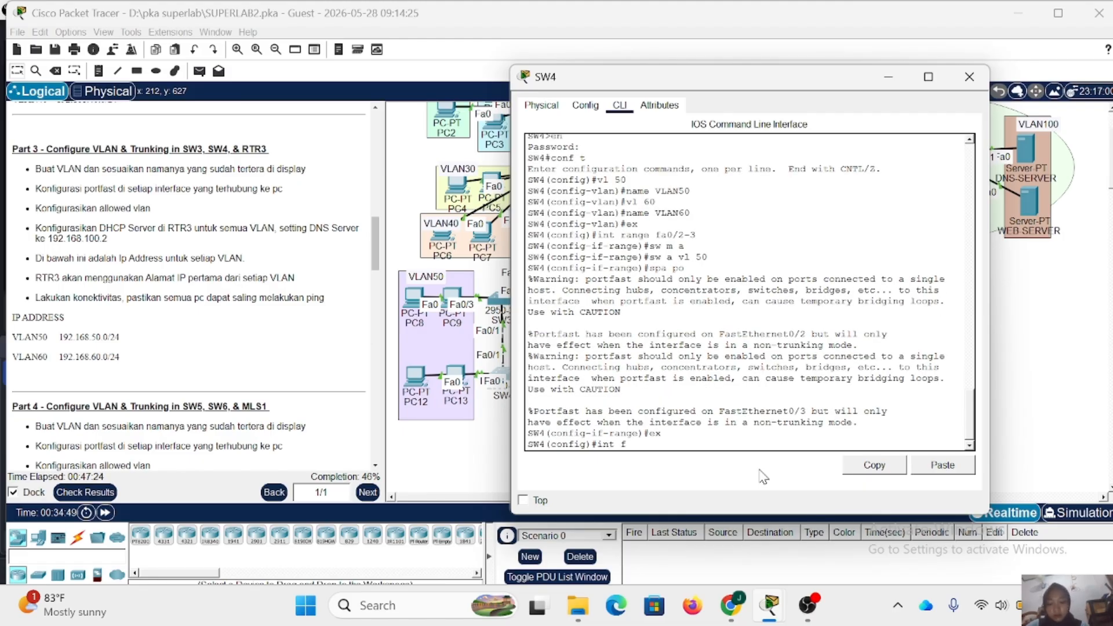
- Set SW4 interfaces Fa0/4-5 as access ports in VLAN 60 with spanning-tree PortFast, and close SW4's window
type("int range")
type("fa")
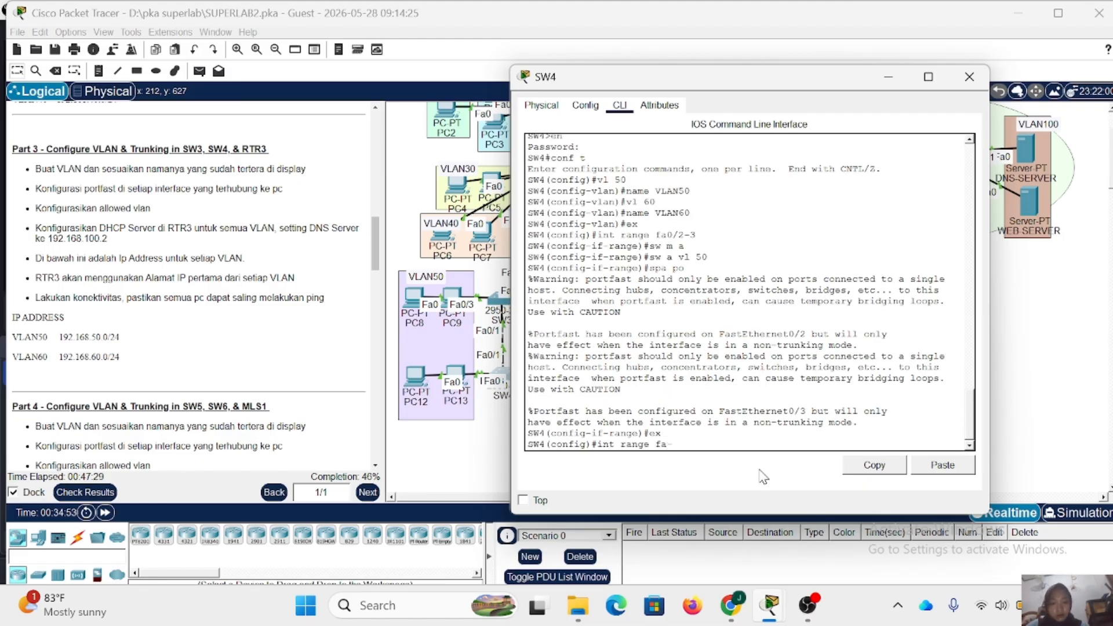
type("0/4-5")
key("Return")
type("sw m a")
key("Return")
type("sw a vl 6")
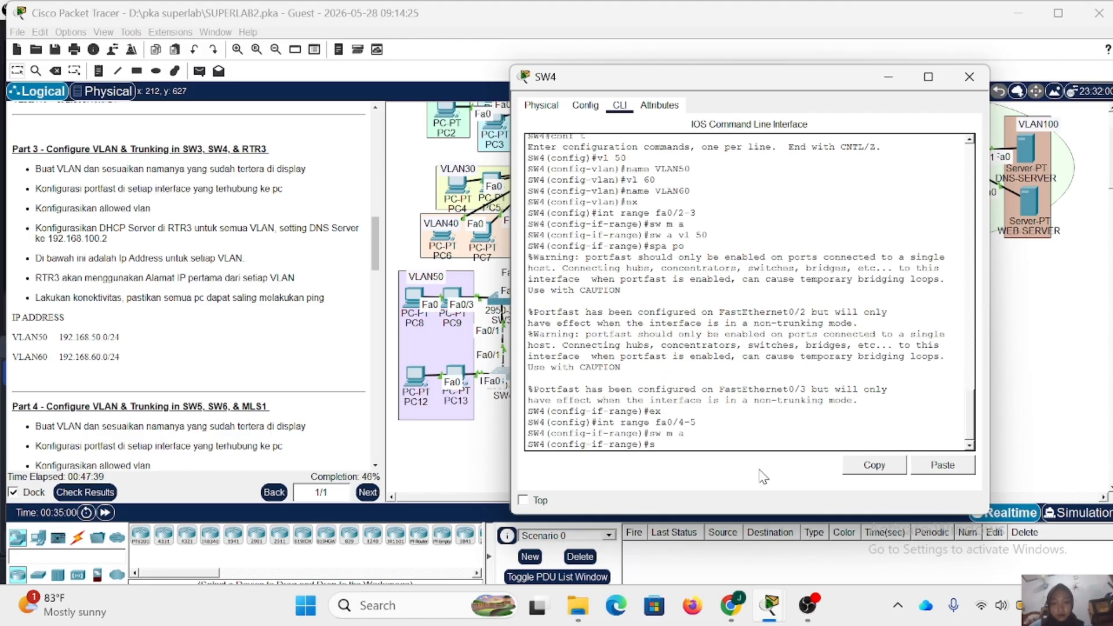
type("0")
key("Return")
type("spa po")
key("Return")
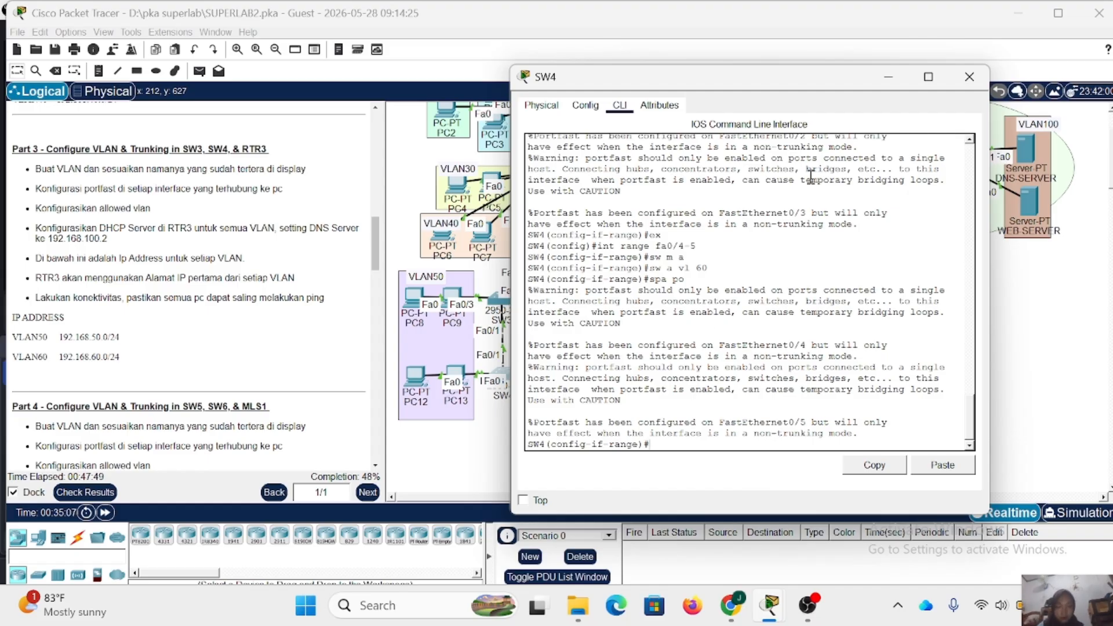
left_click(970, 77)
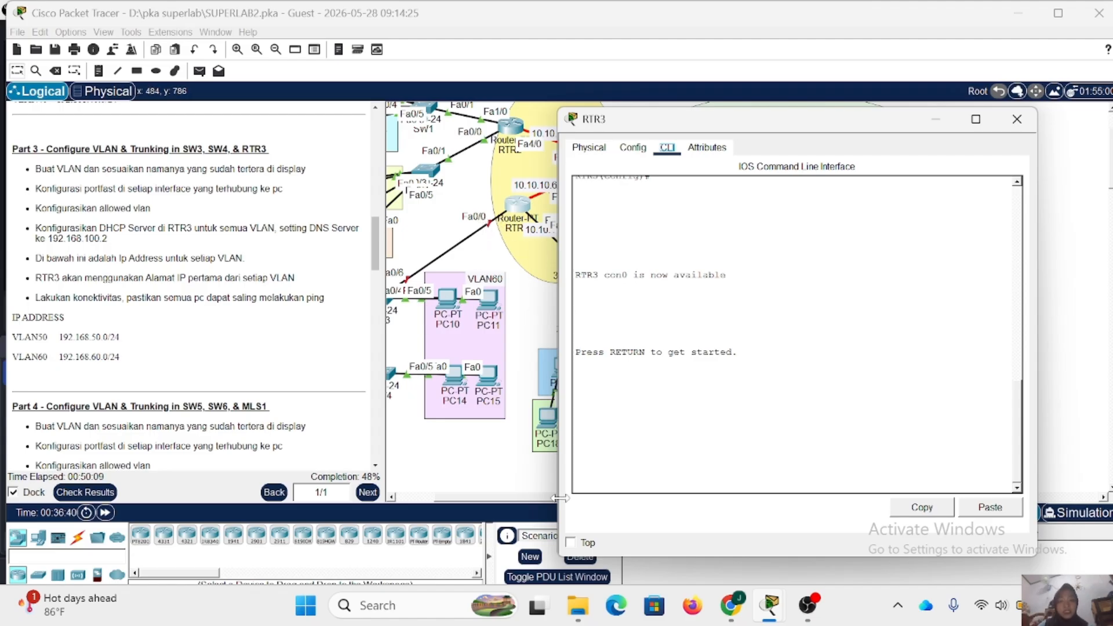
- Enter privileged mode on RTR3 with the enable password and start global configuration mode
key("Return")
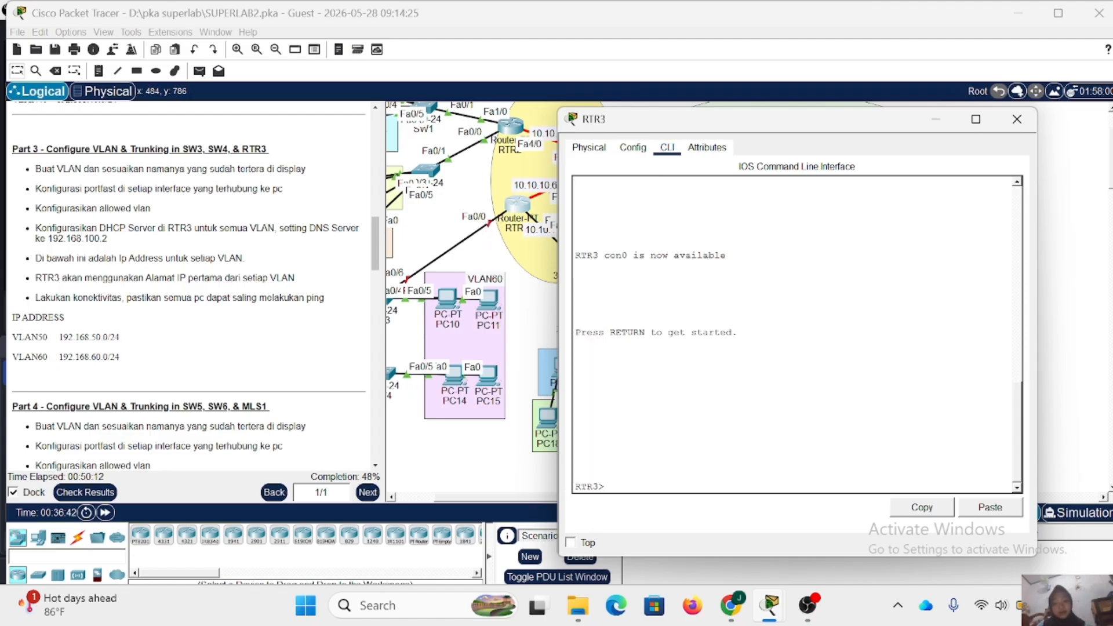
key("Return")
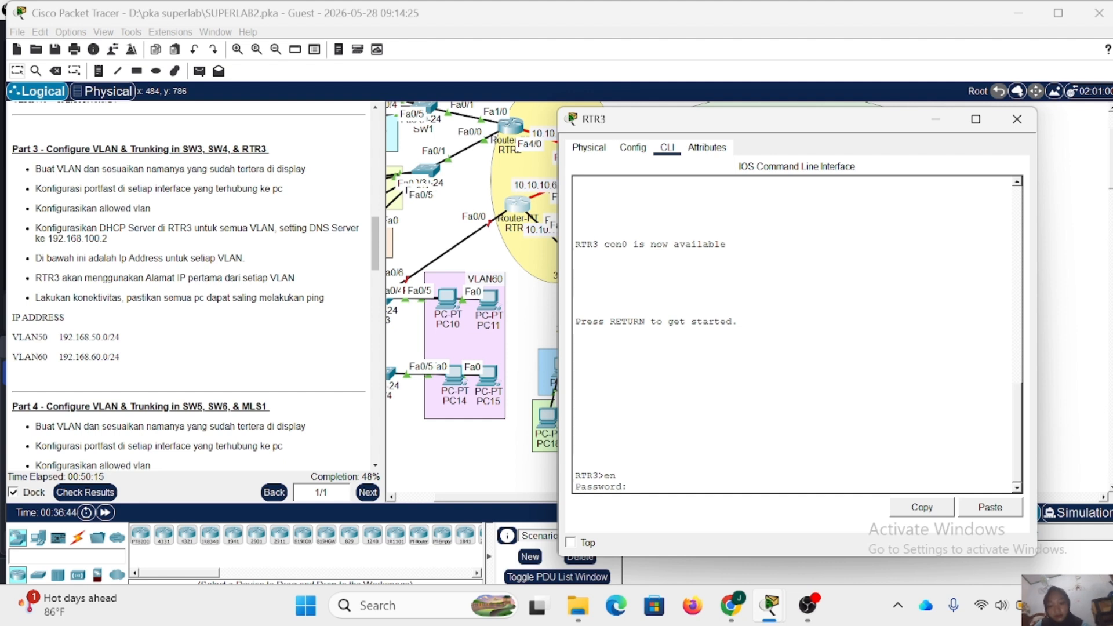
key("Return")
type("conf t")
key("Return")
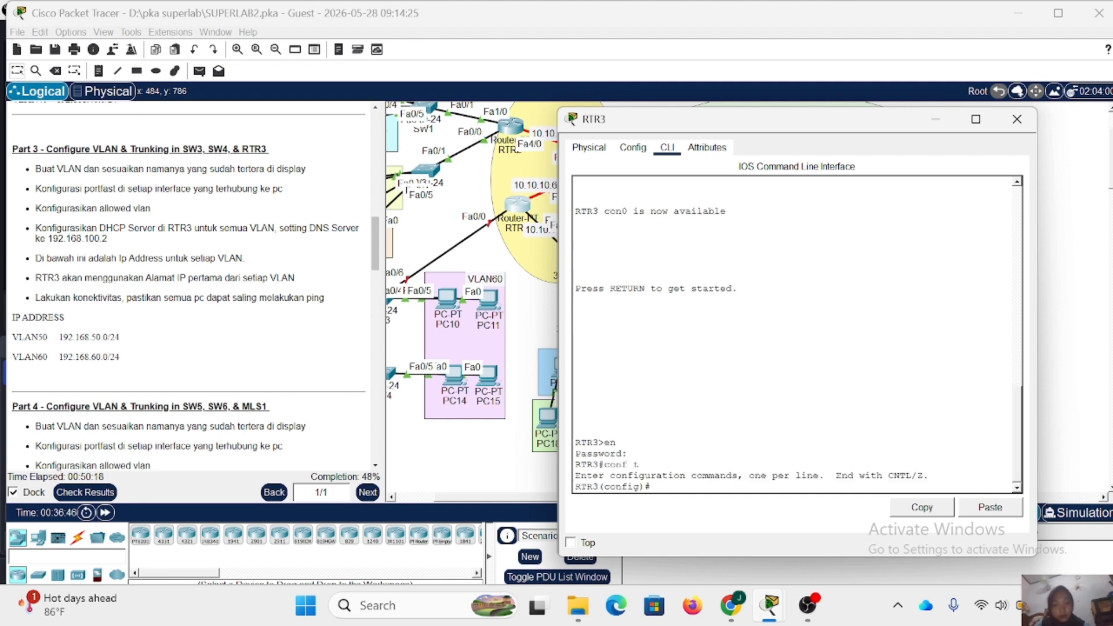
- Enable RTR3's interface Fa0/0 with no shutdown and return to global configuration mode
type("in")
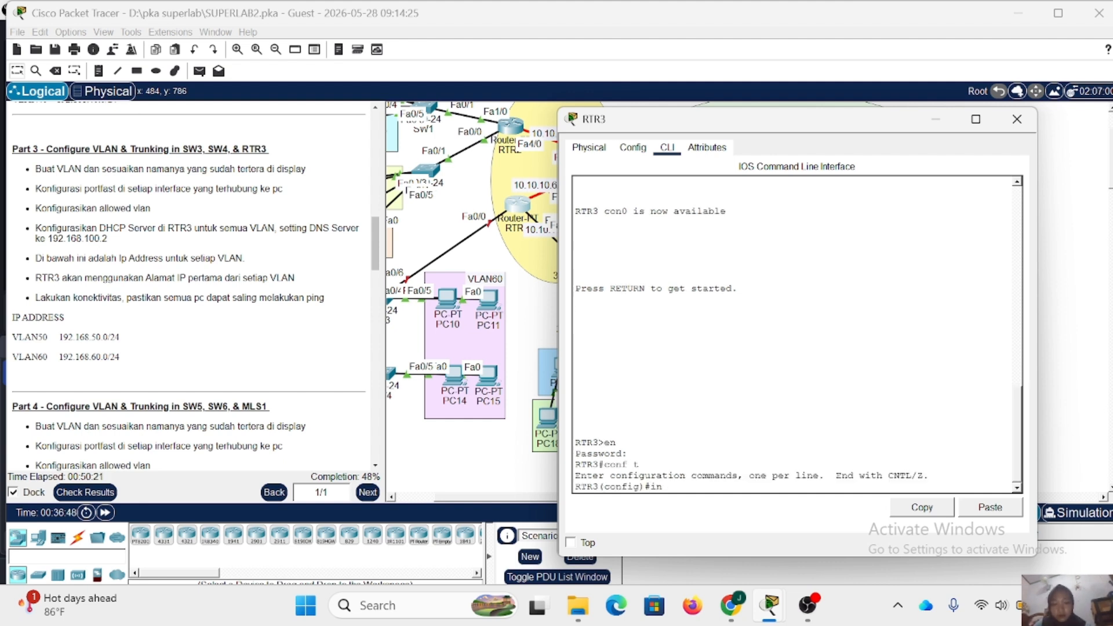
type("t fa0/")
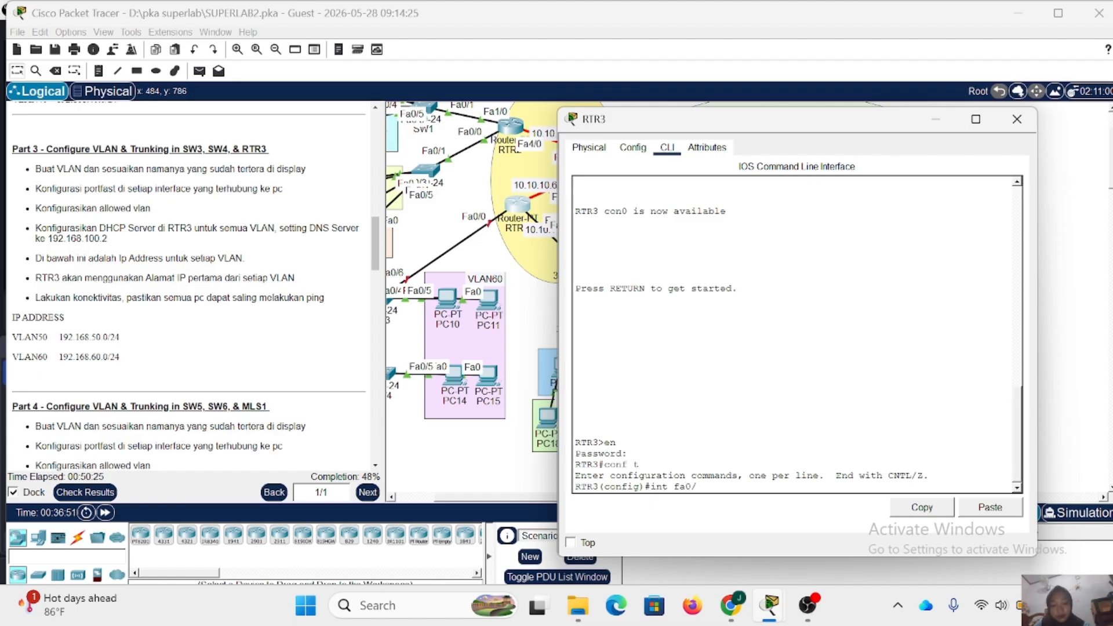
type("0")
key("Return")
type("no sh")
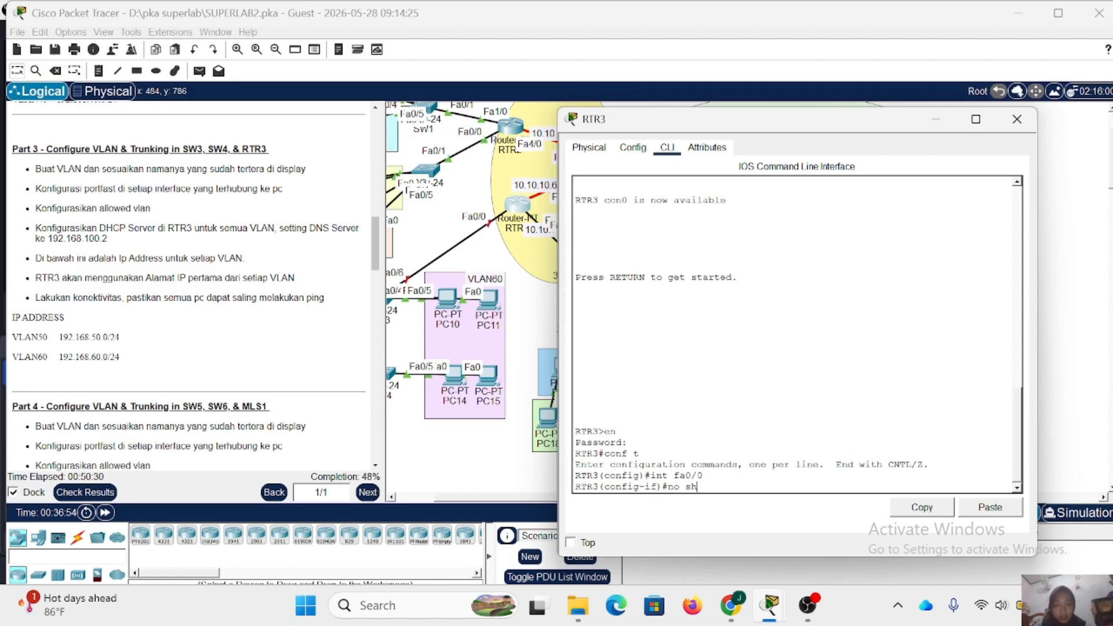
key("Return")
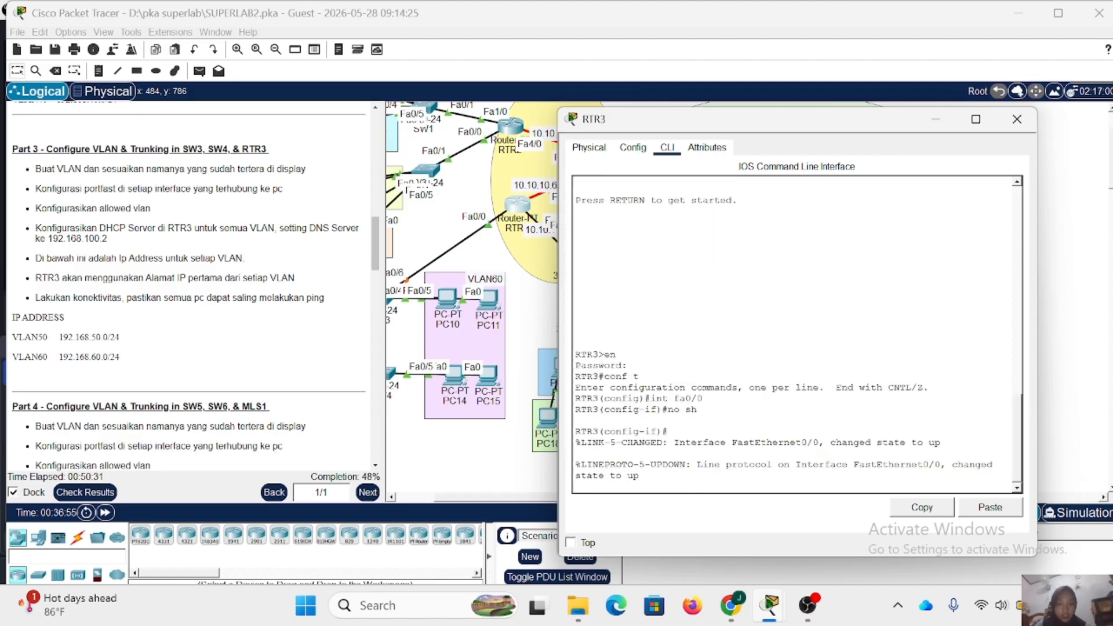
key("Return")
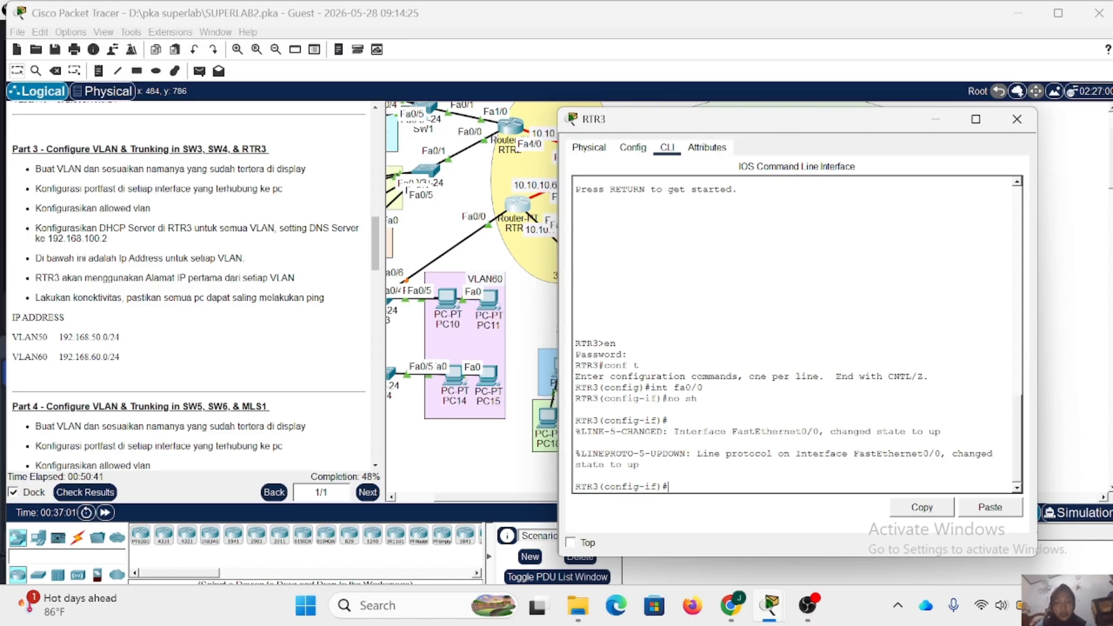
type("e")
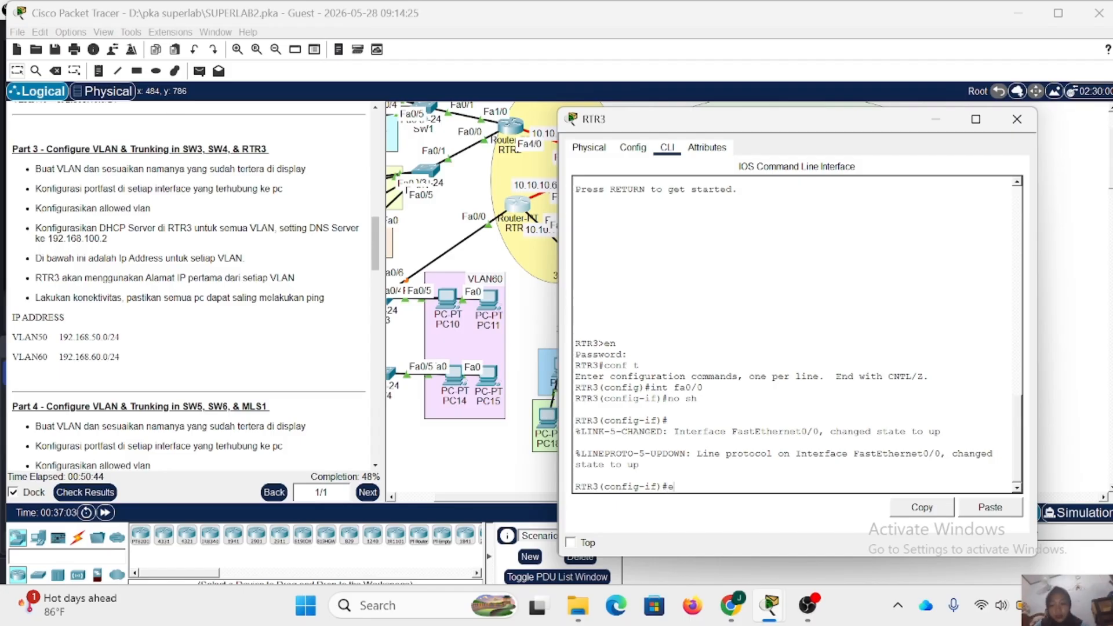
type("x")
key("Return")
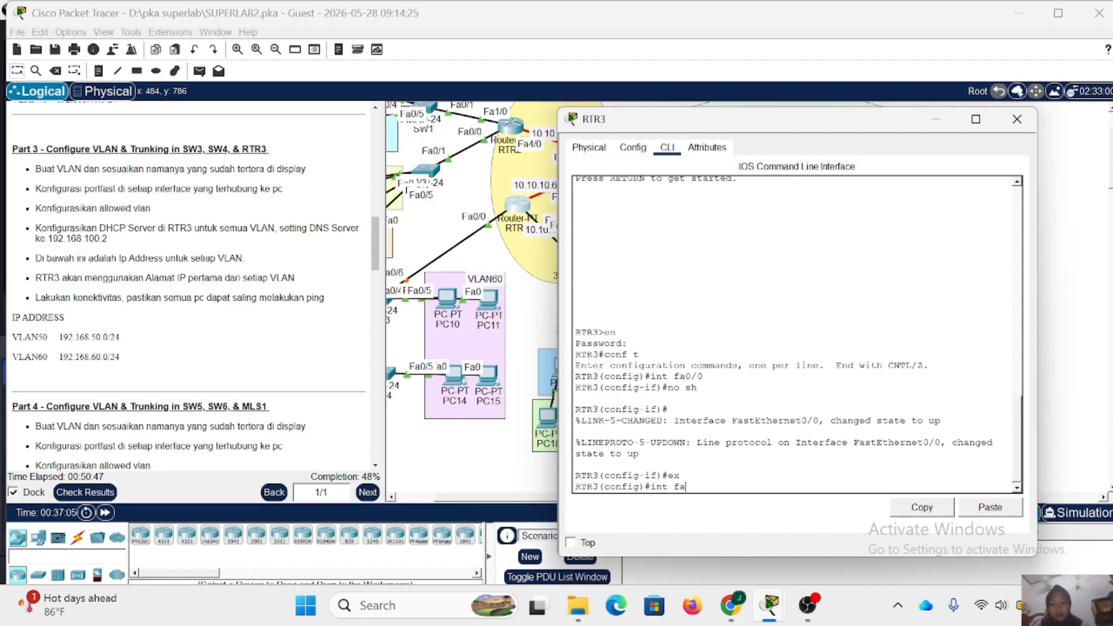
- Create subinterface Fa0/0.50 on RTR3 with dot1Q encapsulation for VLAN 50
type("50")
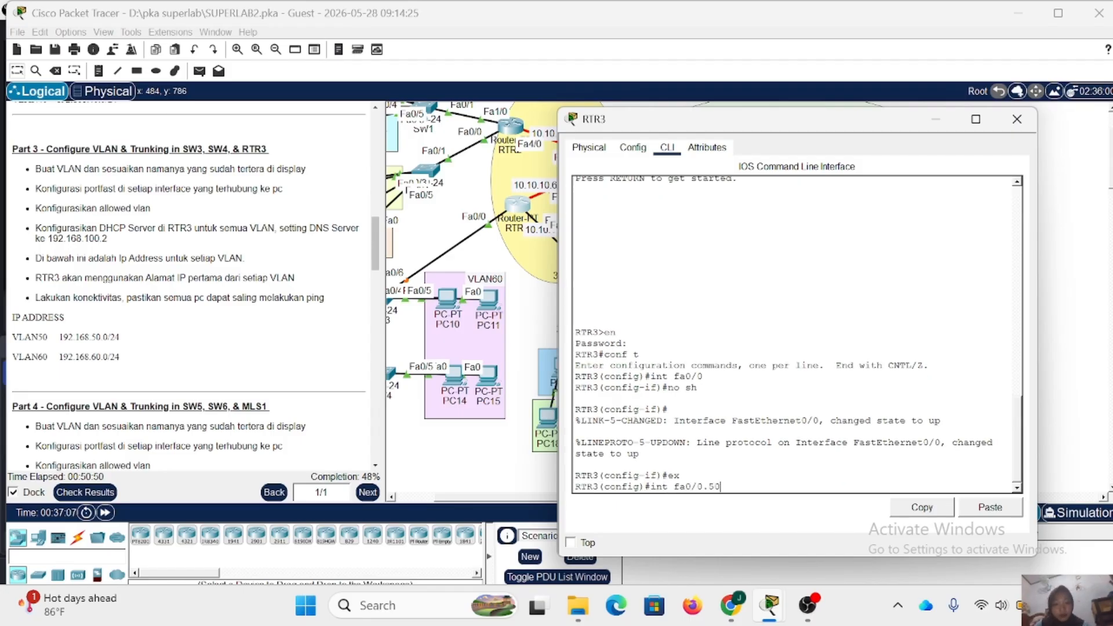
key("Return")
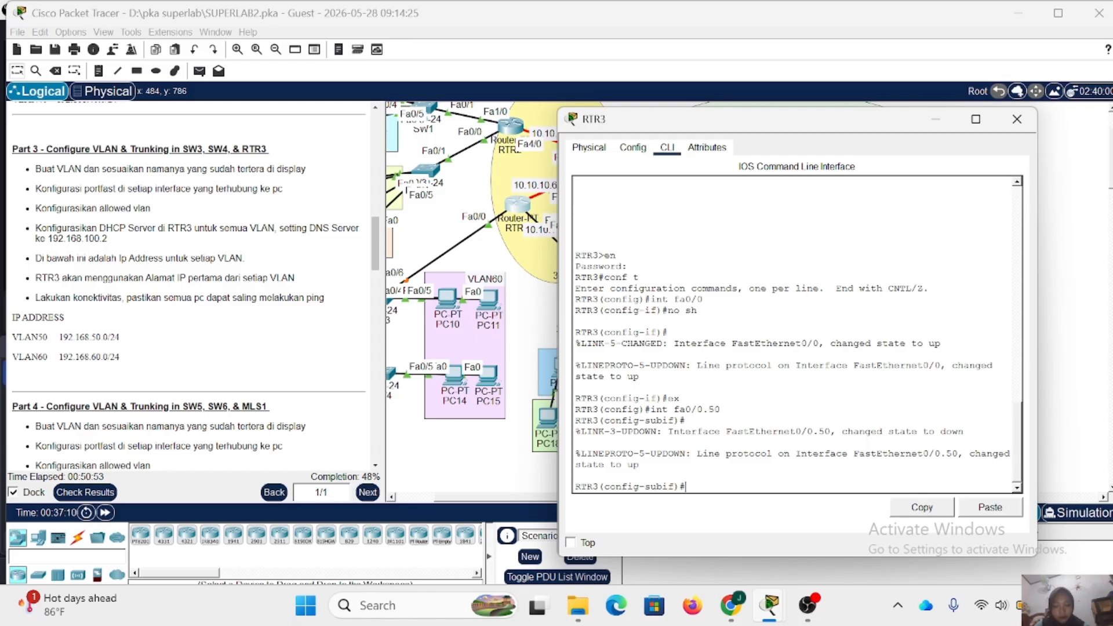
type("enc d")
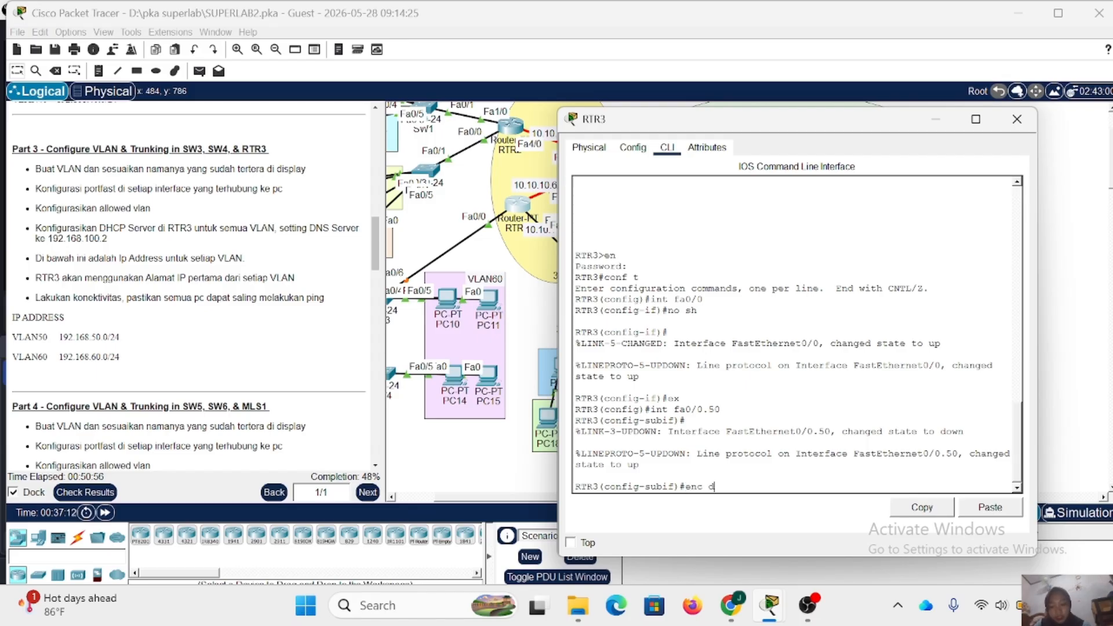
type("o 50")
key("Return")
- Assign IP address 192.168.50.1 with mask 255.255.255.0 to RTR3's Fa0/0.50, and return to global configuration mode
type("ip")
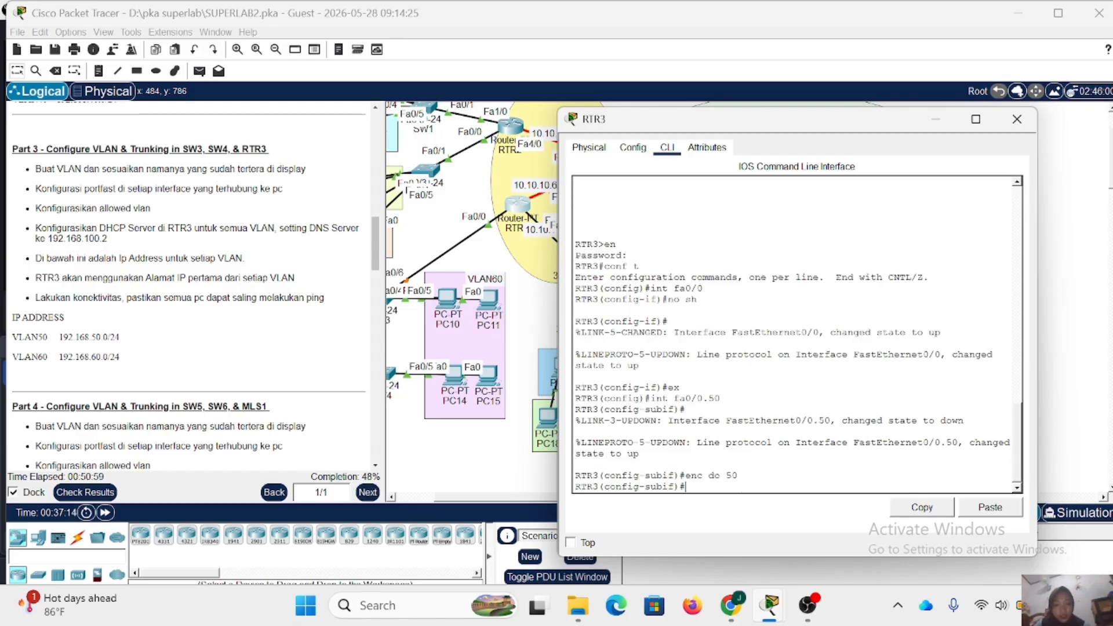
type(" ad ")
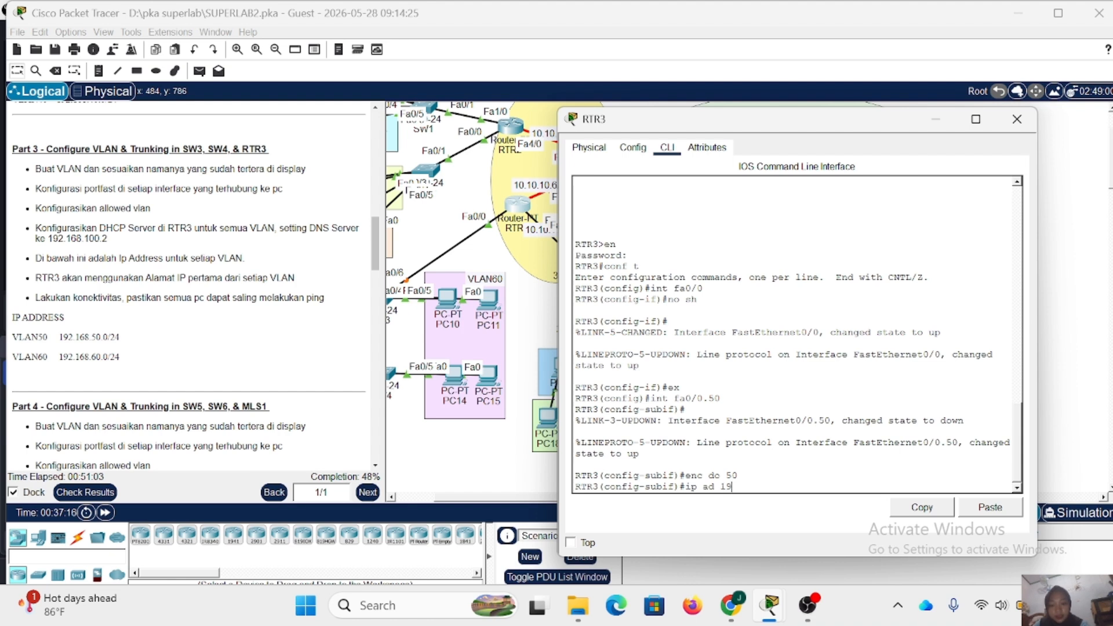
type("192.168.50.1 255")
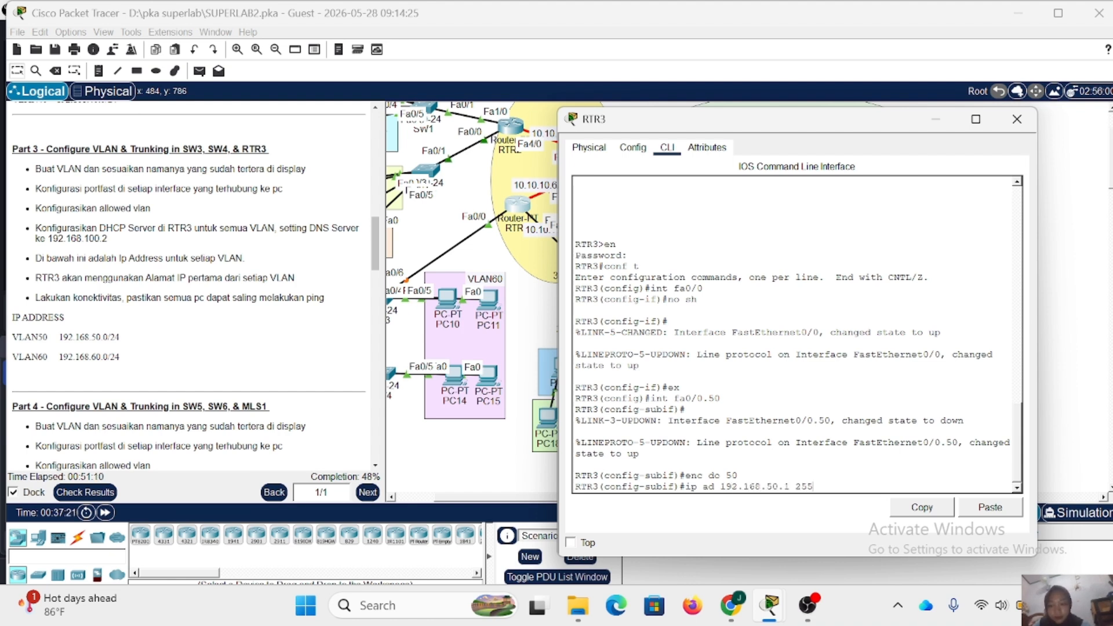
type(".55.255.0")
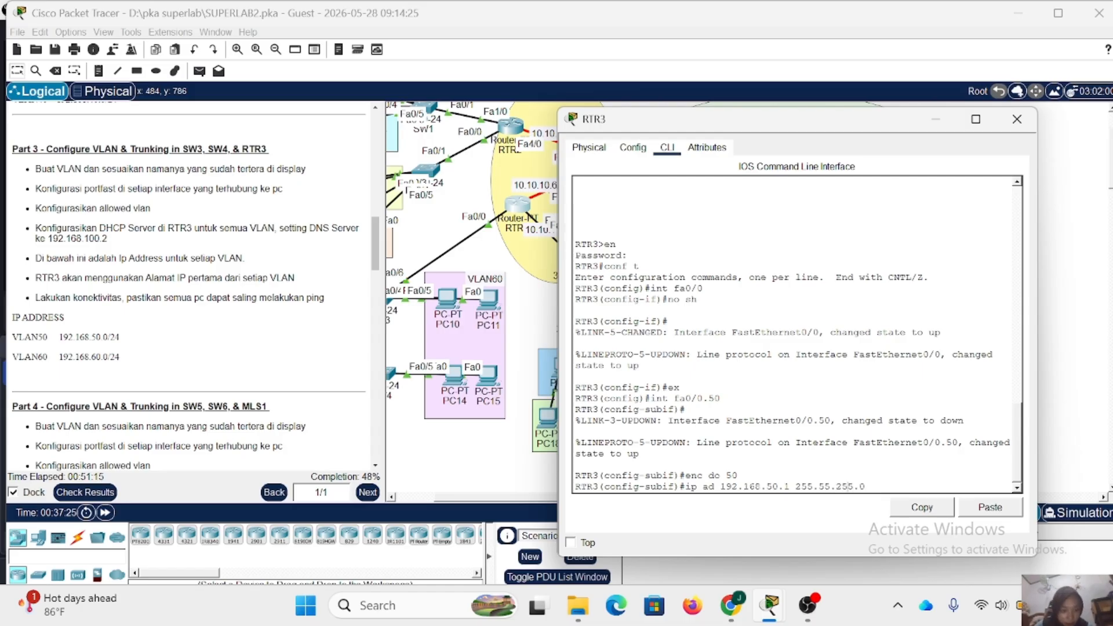
type("2")
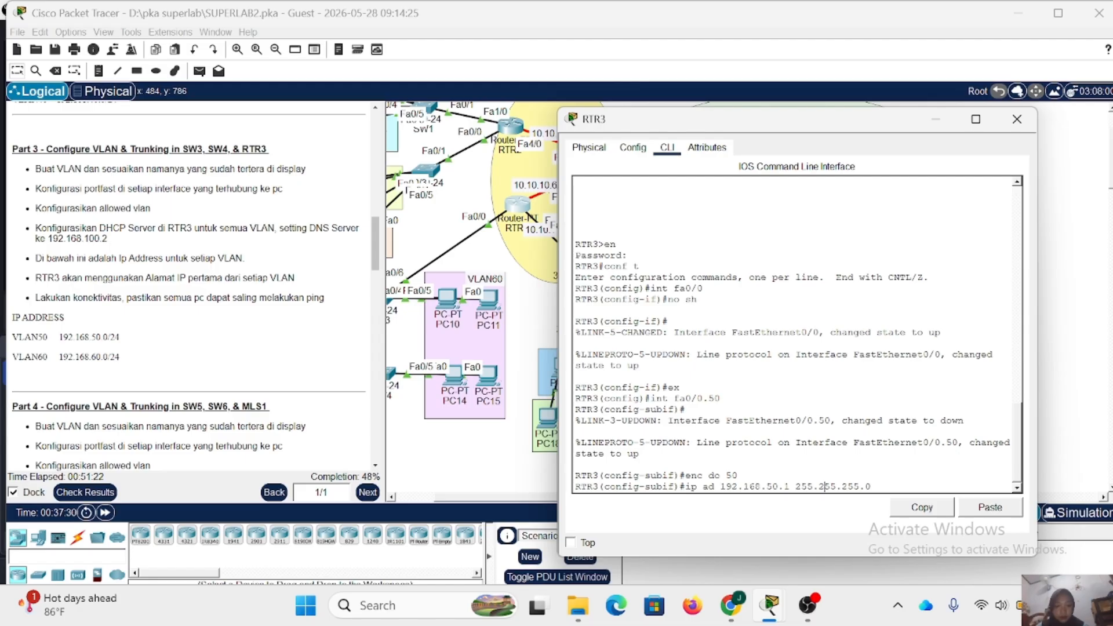
key("Return")
type("ex")
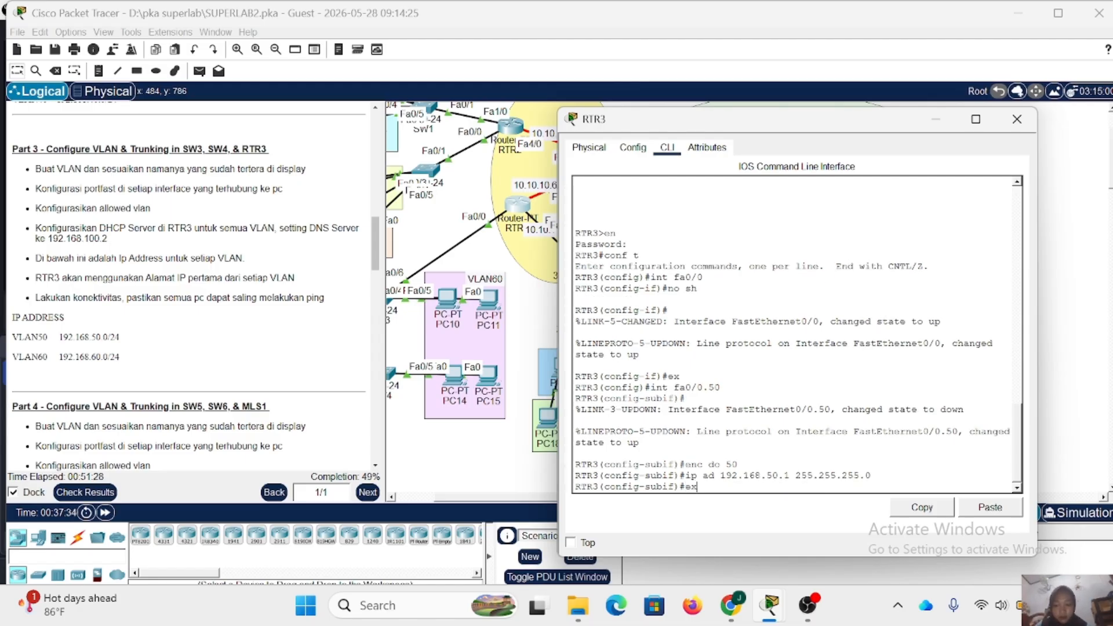
key("Return")
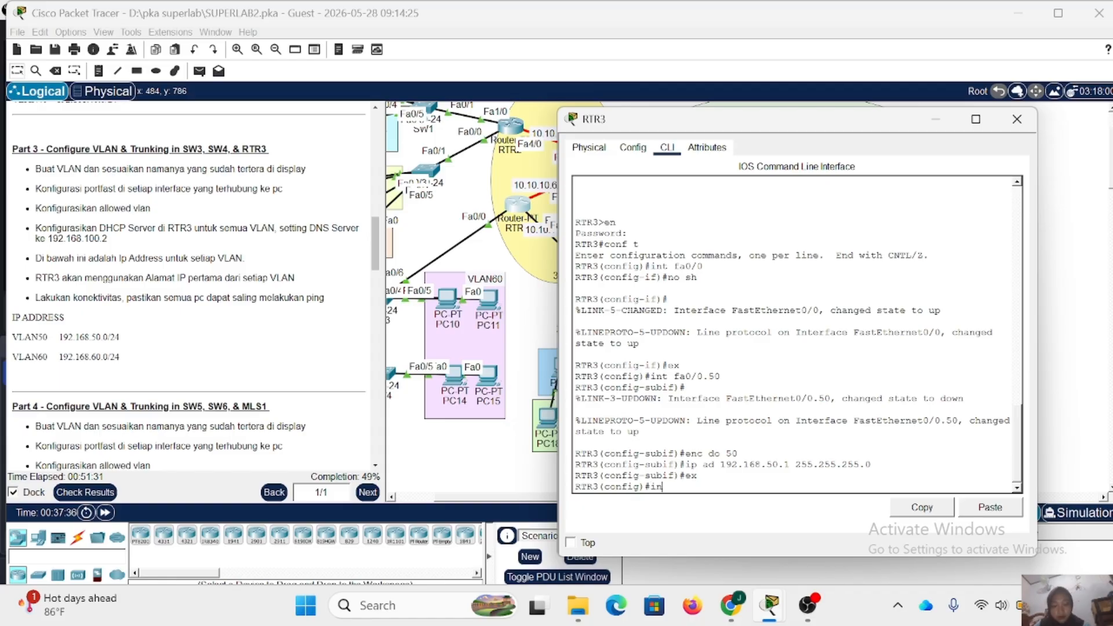
- Create subinterface Fa0/0.60 on RTR3 with dot1Q encapsulation for VLAN 60
type("int faq0/0")
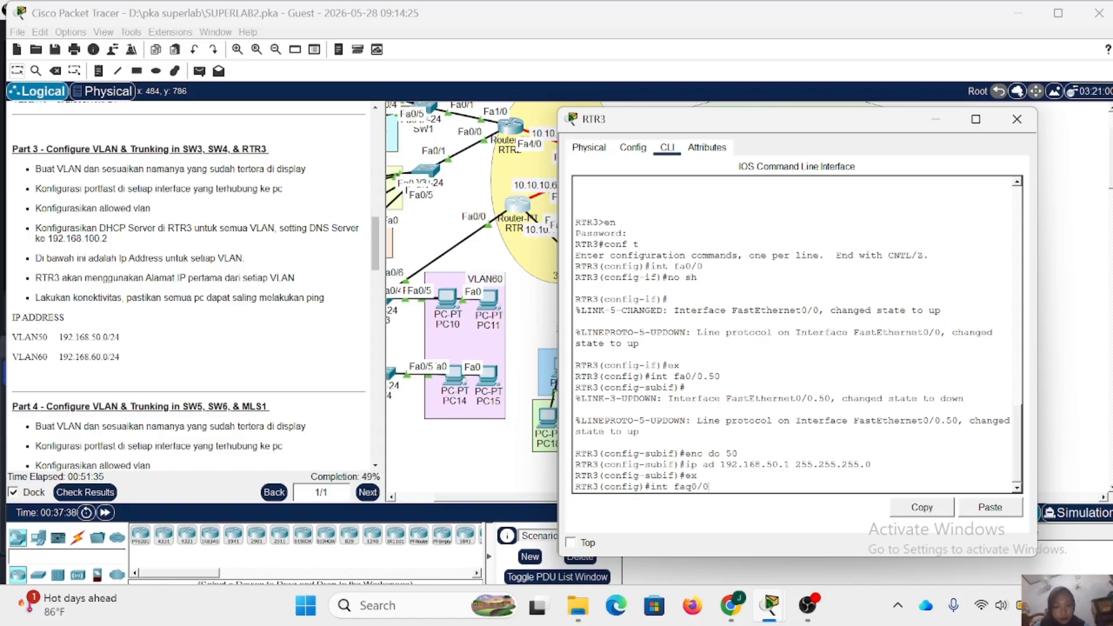
key("BackSpace")
key("BackSpace")
key("BackSpace")
key("BackSpace")
type("0/0.60")
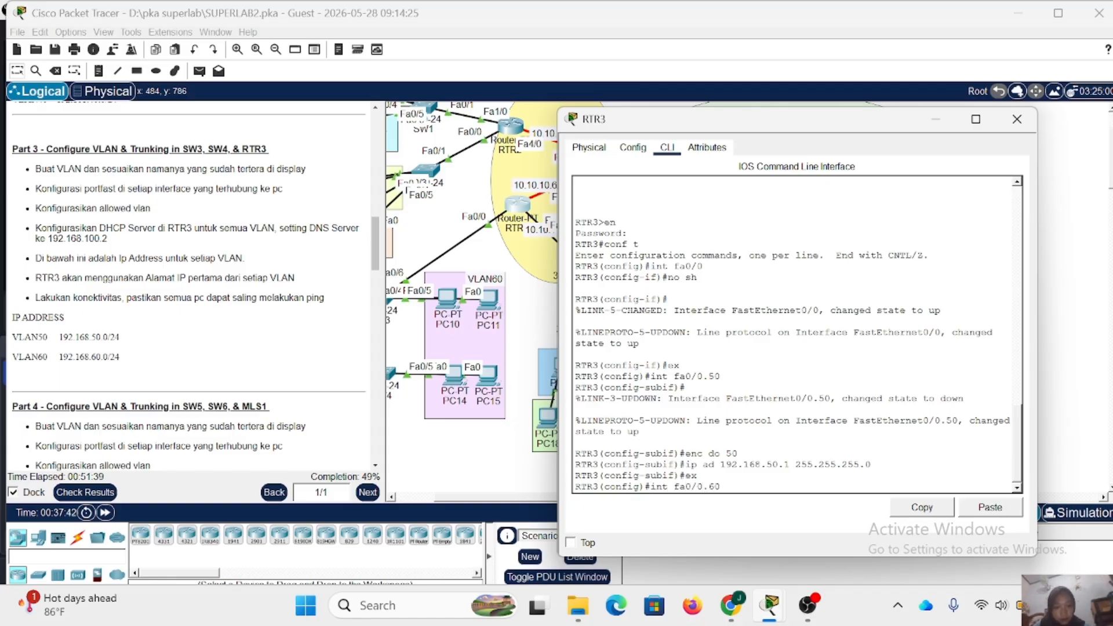
key("Return")
key("Return")
type("en")
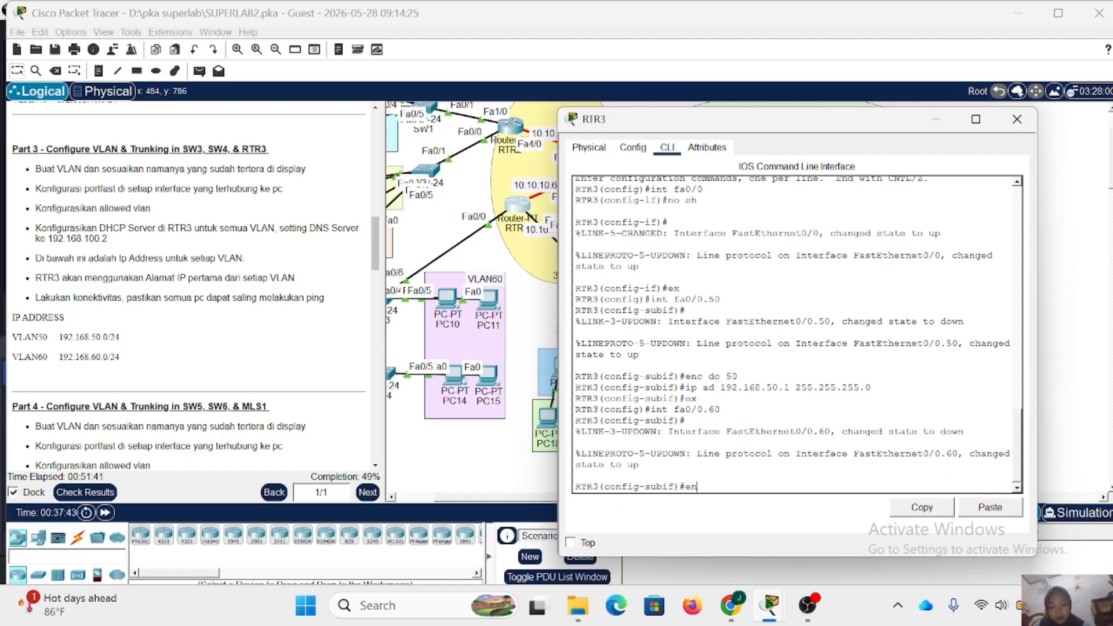
type("c do 60")
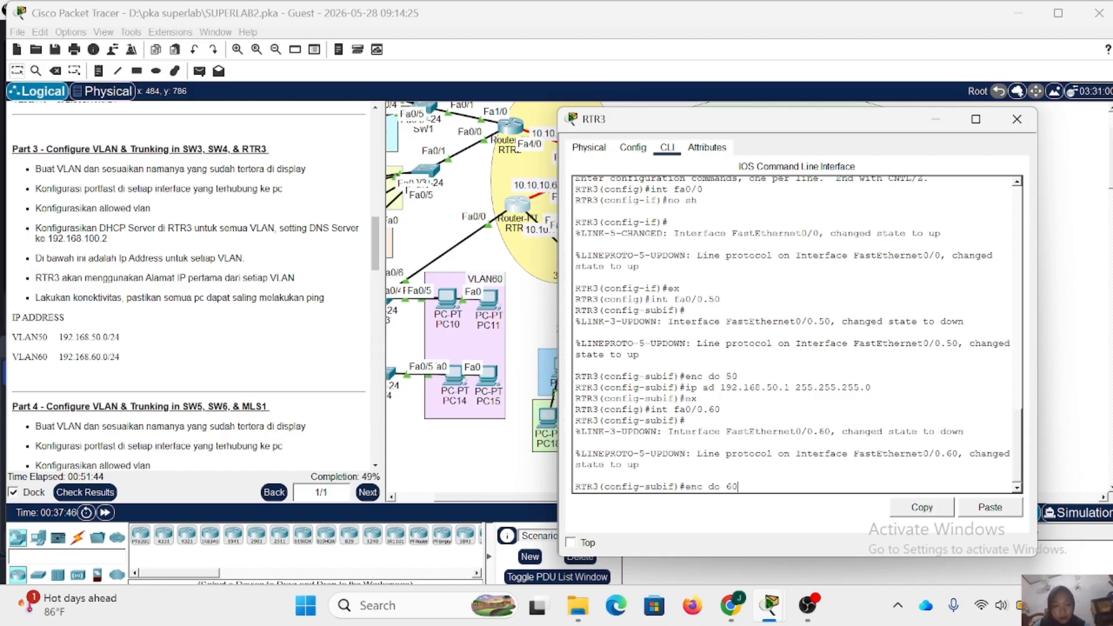
key("Return")
- Assign IP address 192.168.60.1 with mask 255.255.255.0 to RTR3's subinterface Fa0/0.60
key("Up")
key("Up")
key("Up")
key("Up")
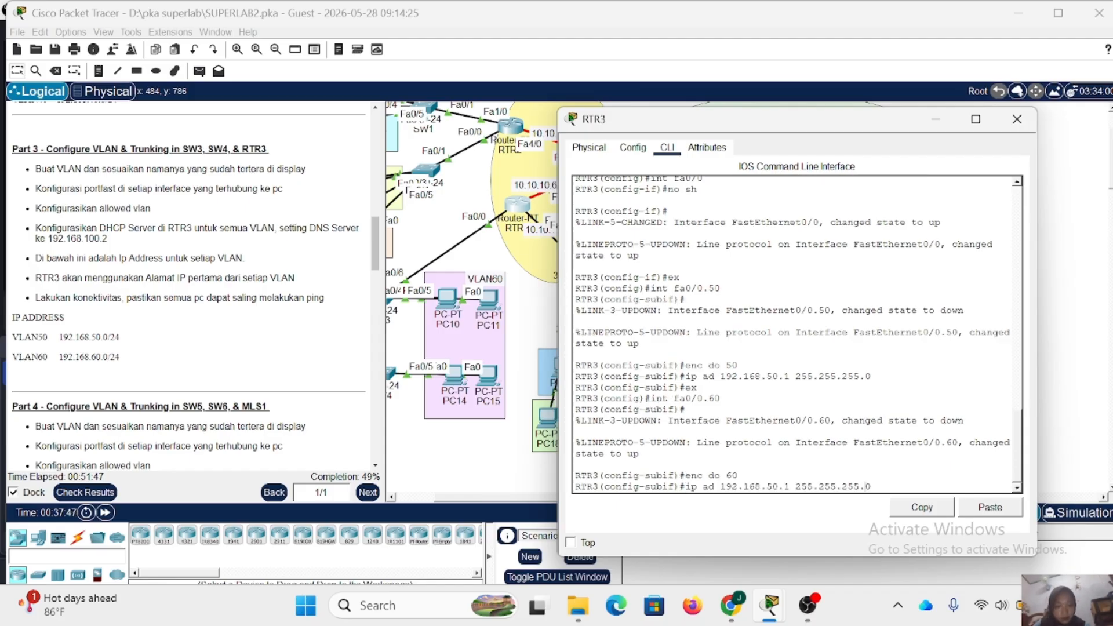
key("Left")
key("Left")
key("Left")
key("Left")
key("Left")
key("Left")
key("Left")
key("Left")
key("Left")
key("Left")
key("Left")
key("Left")
key("Left")
key("Left")
key("Left")
key("Left")
key("Left")
key("BackSpace")
type("6")
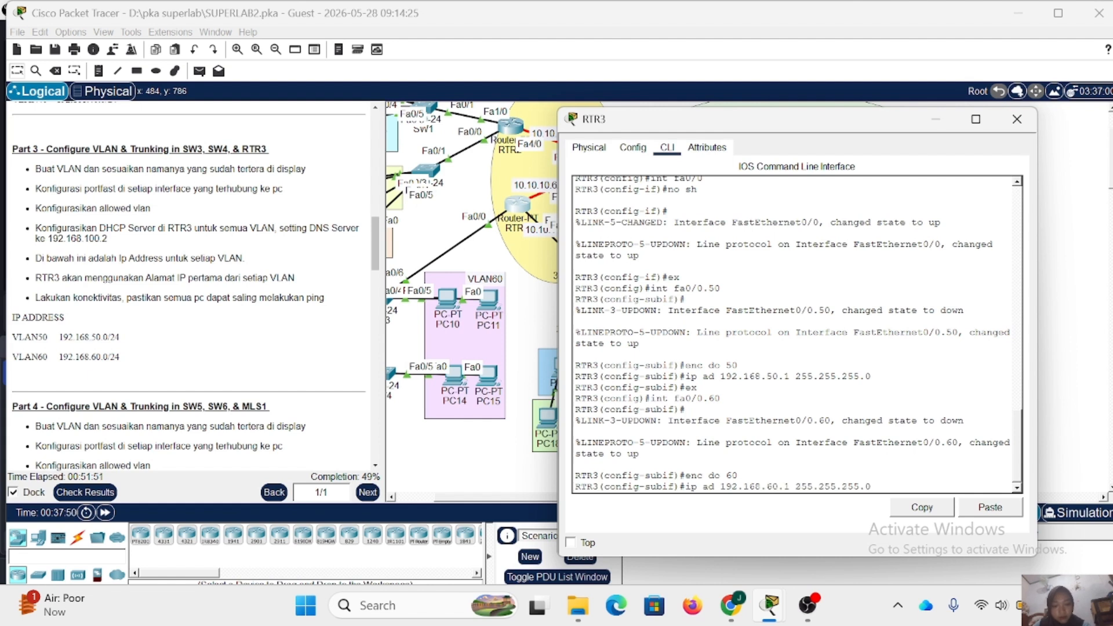
key("Return")
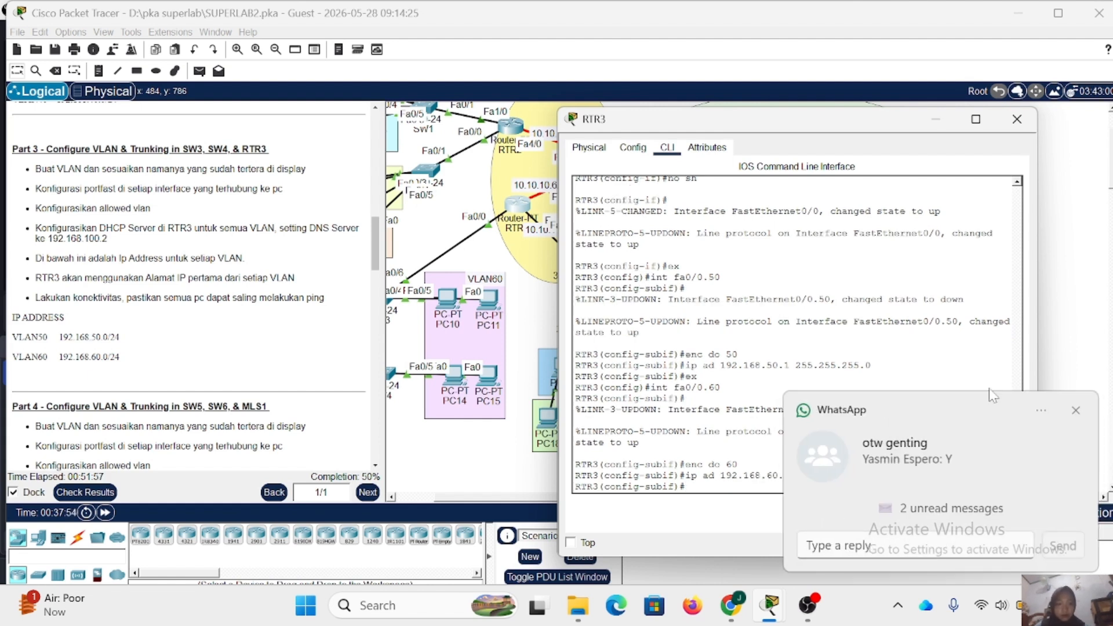
- Leave subinterface Fa0/0.60 and create a DHCP pool named VLAN50 on RTR3
left_click(1076, 412)
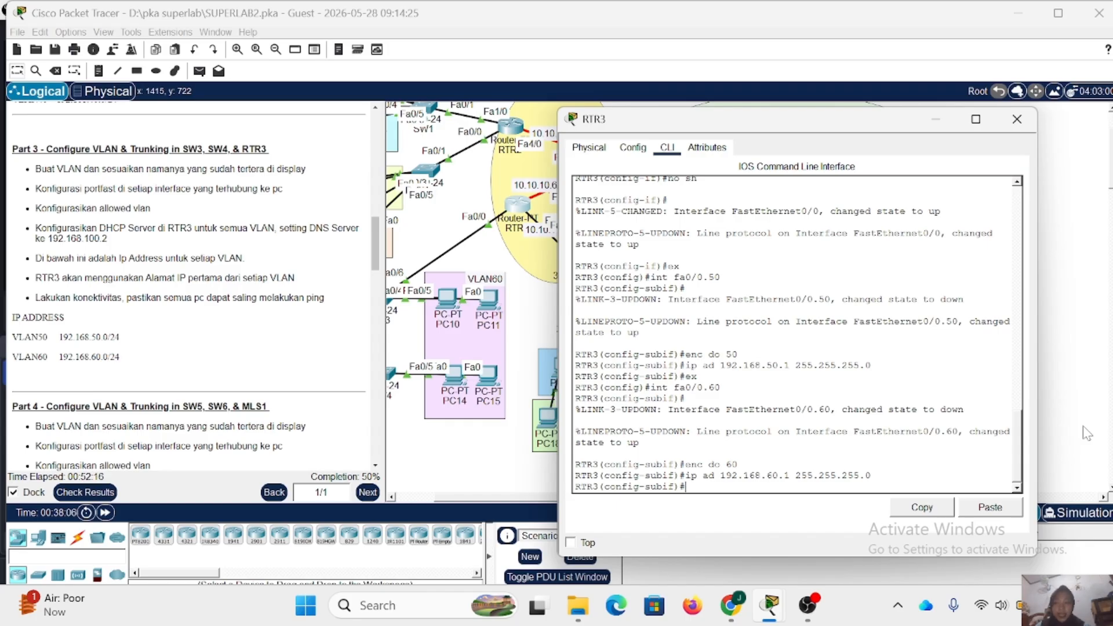
type("ex")
key("Return")
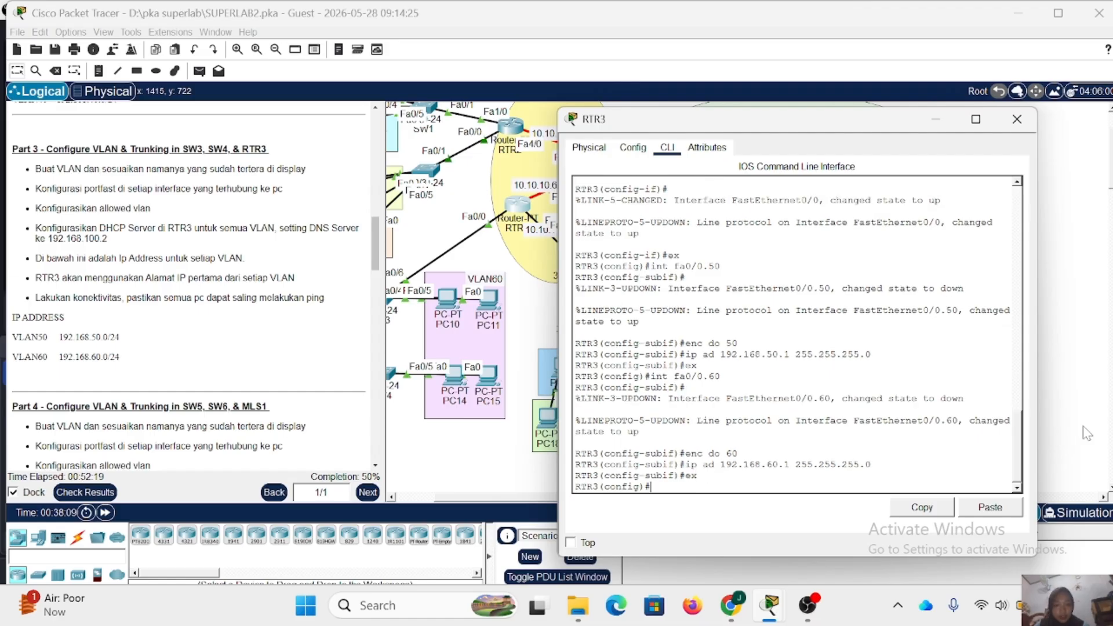
type("ip dhcp ")
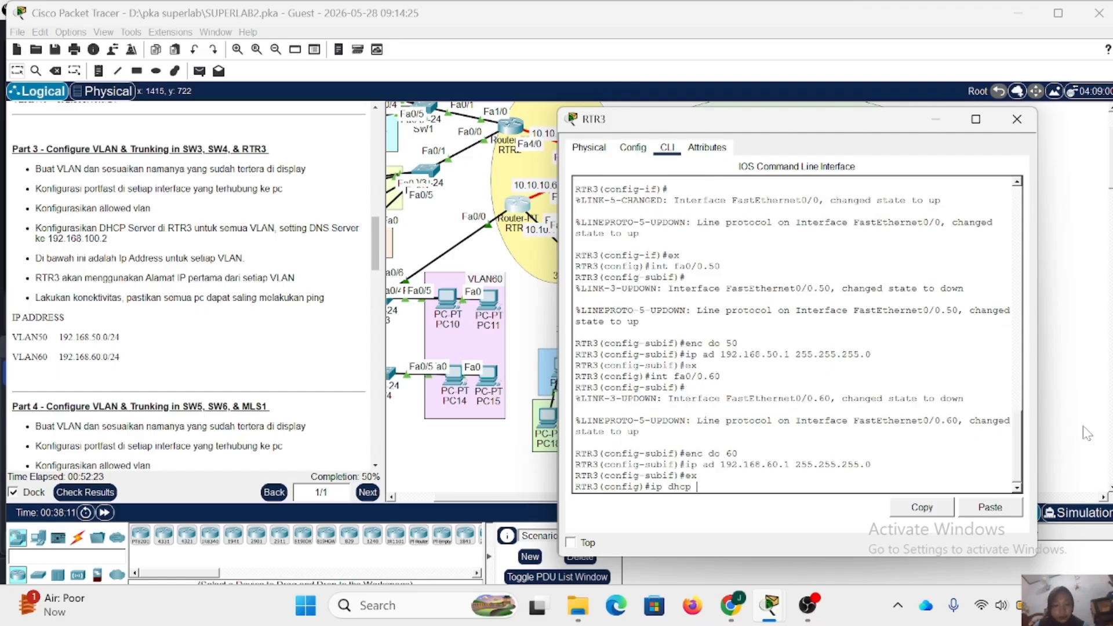
type("pool ")
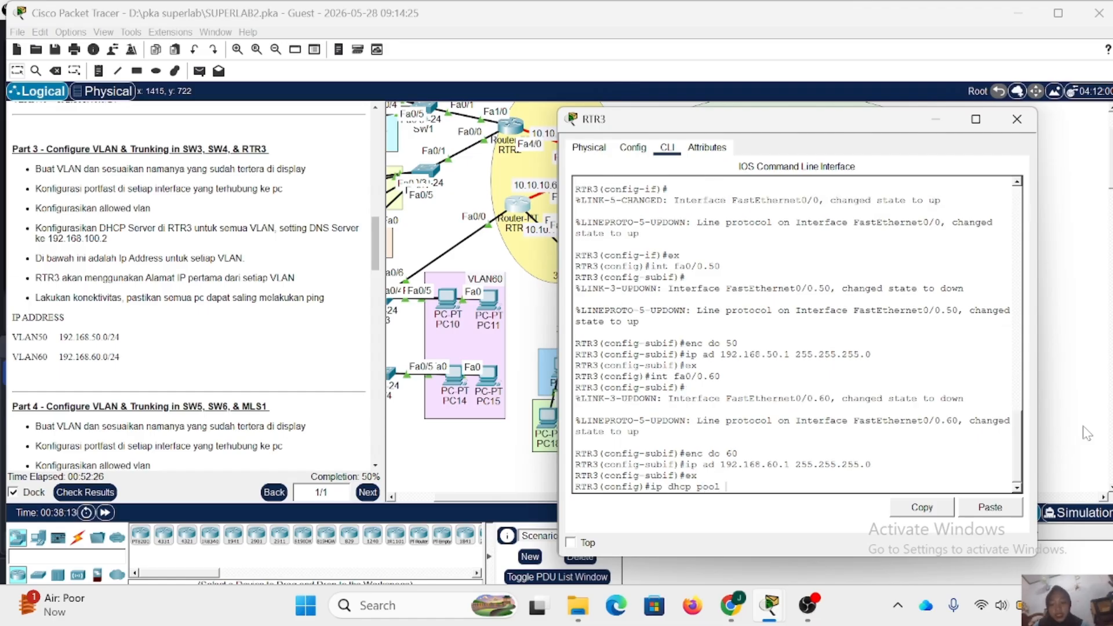
type("VLAN50")
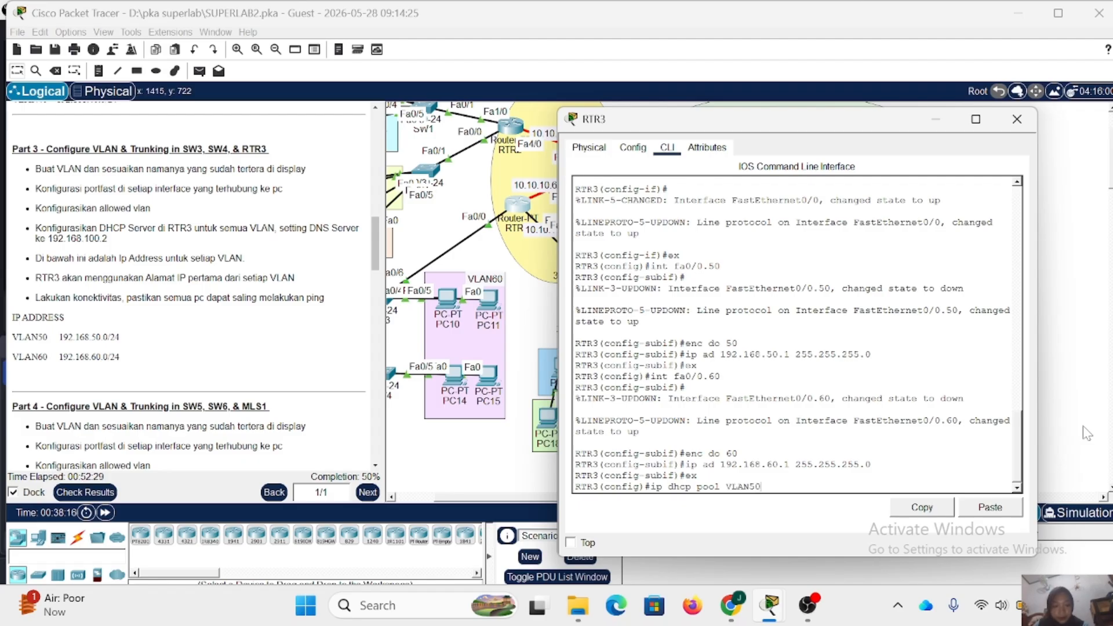
key("Return")
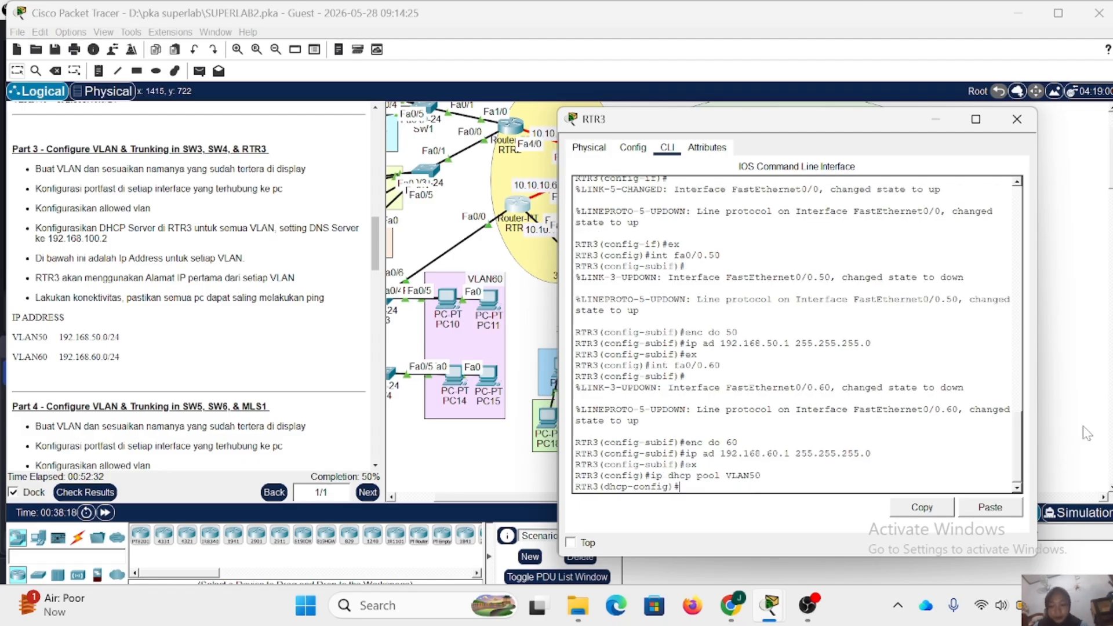
- Set the VLAN50 pool's network to 192.168.50.0 with mask 255.255.255.0 and its default router to 192.168.50.1
type("ne 192.")
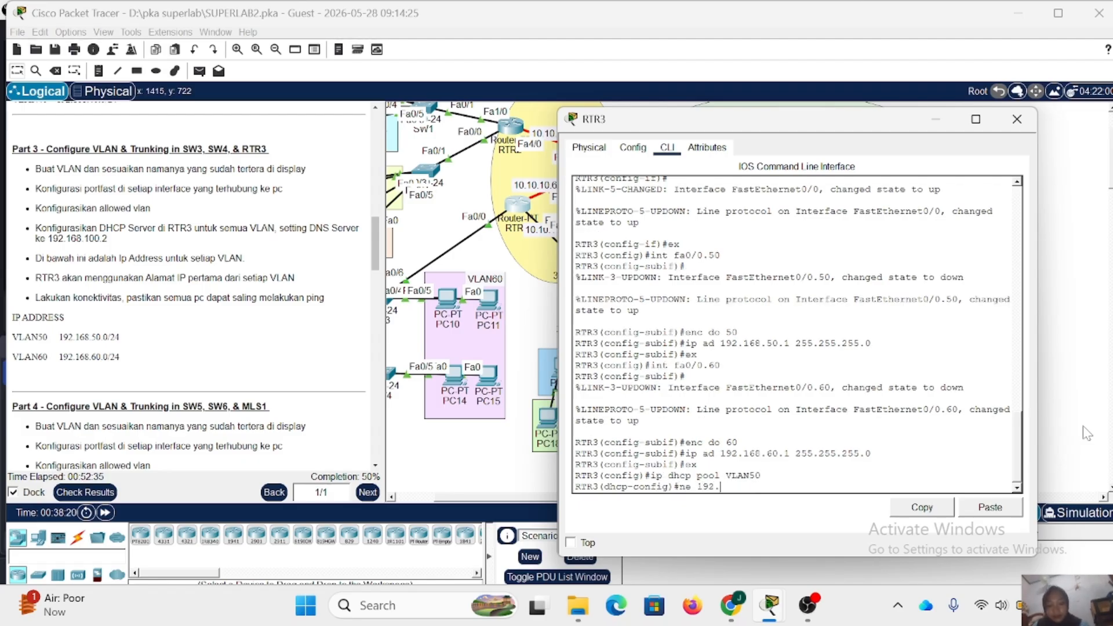
type("168.")
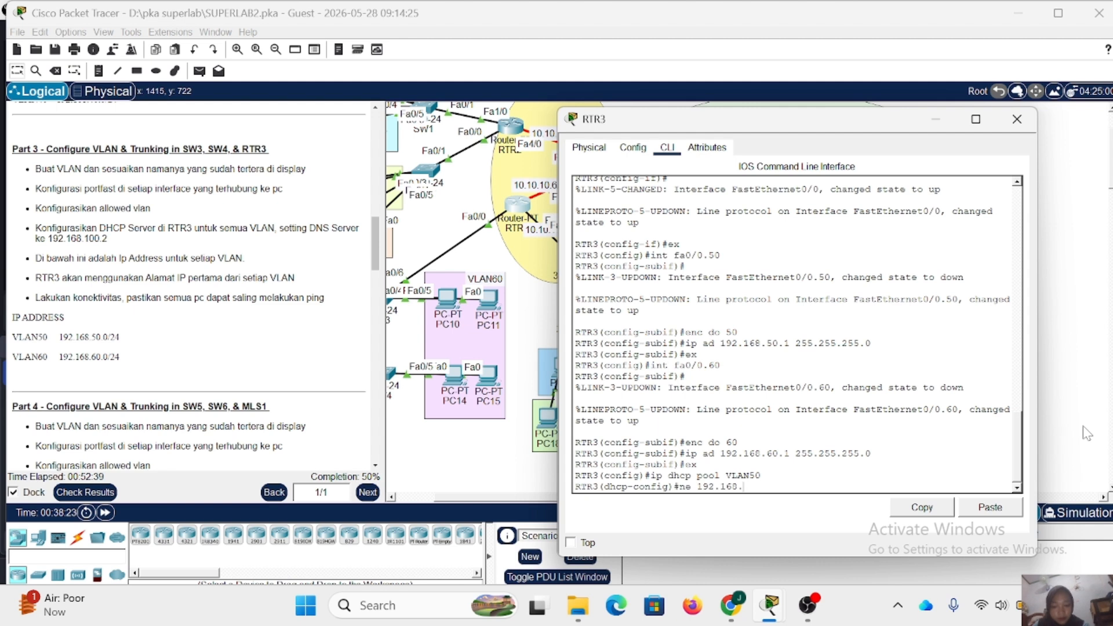
type("50.0 255.255.255.0")
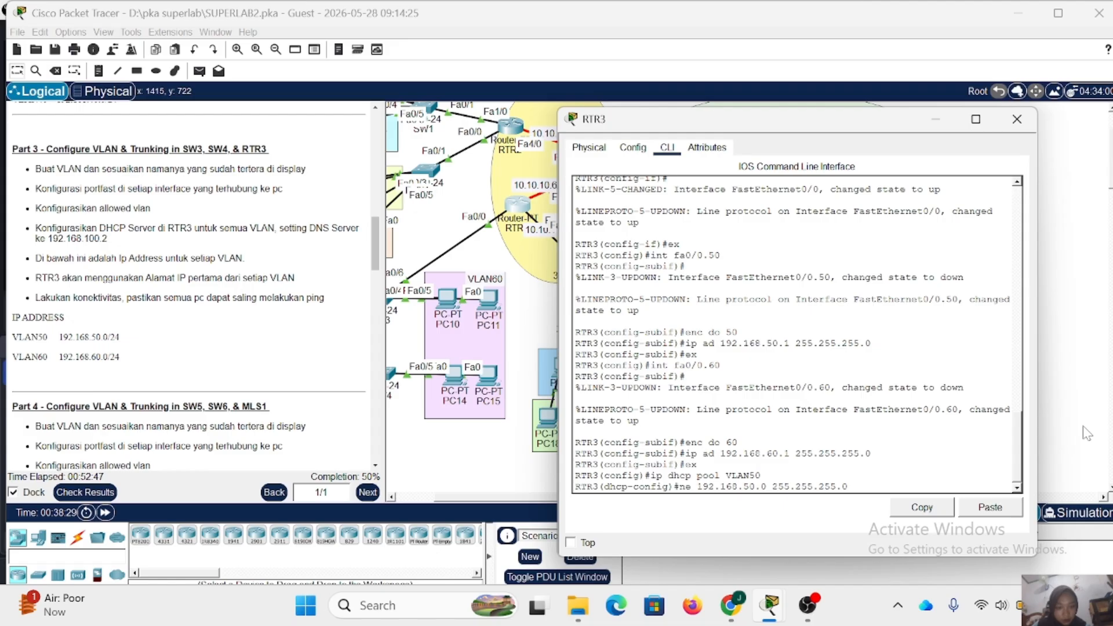
key("Return")
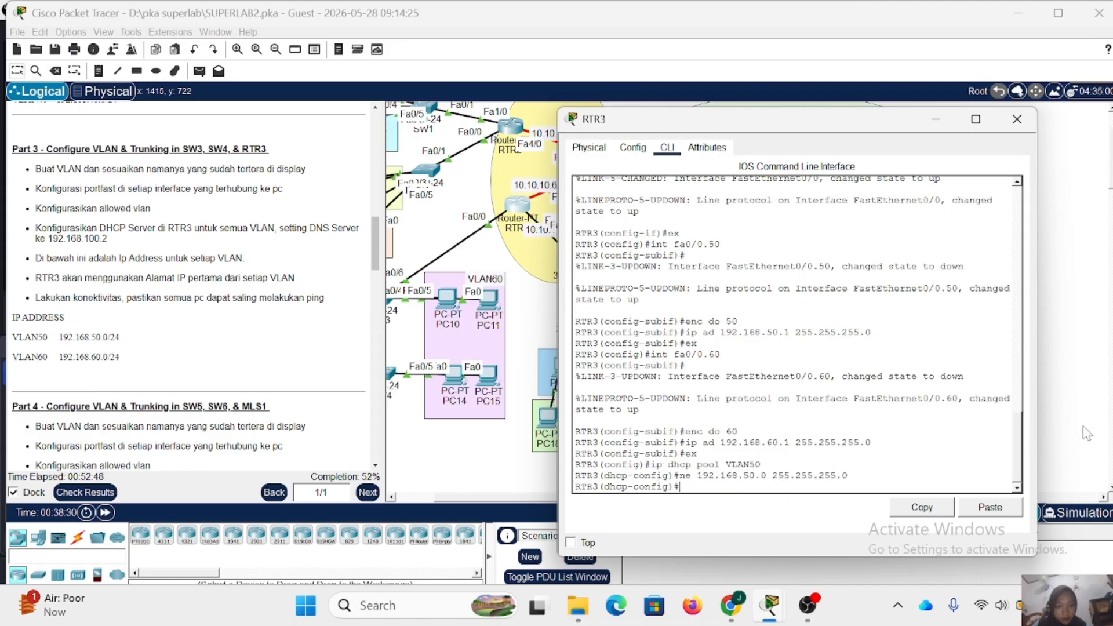
type("de")
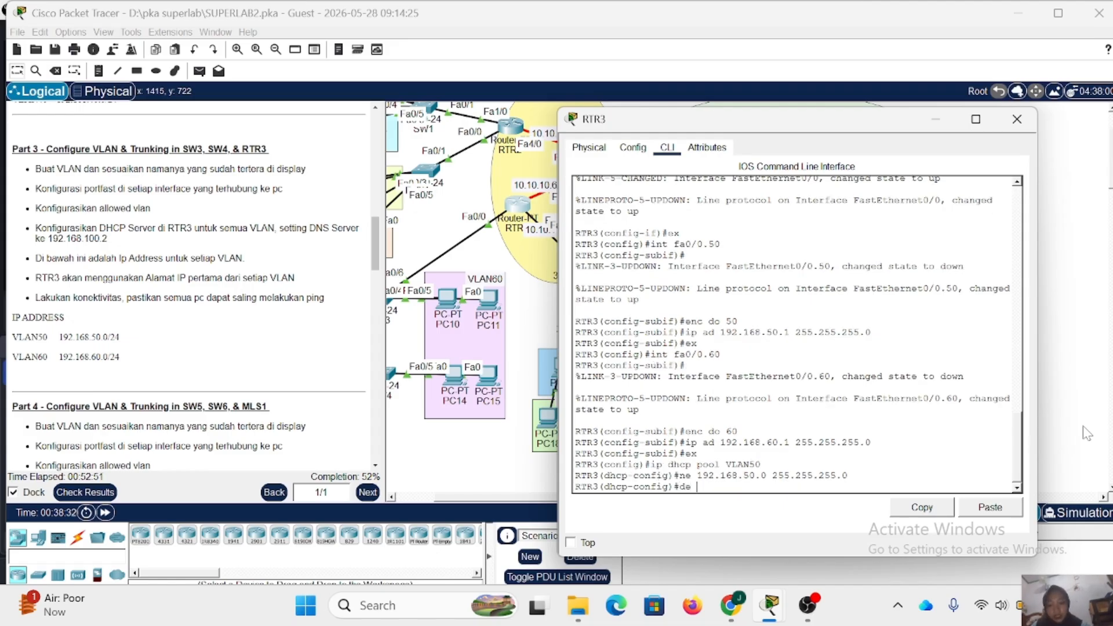
type(" 192.168.50.1")
key("Return")
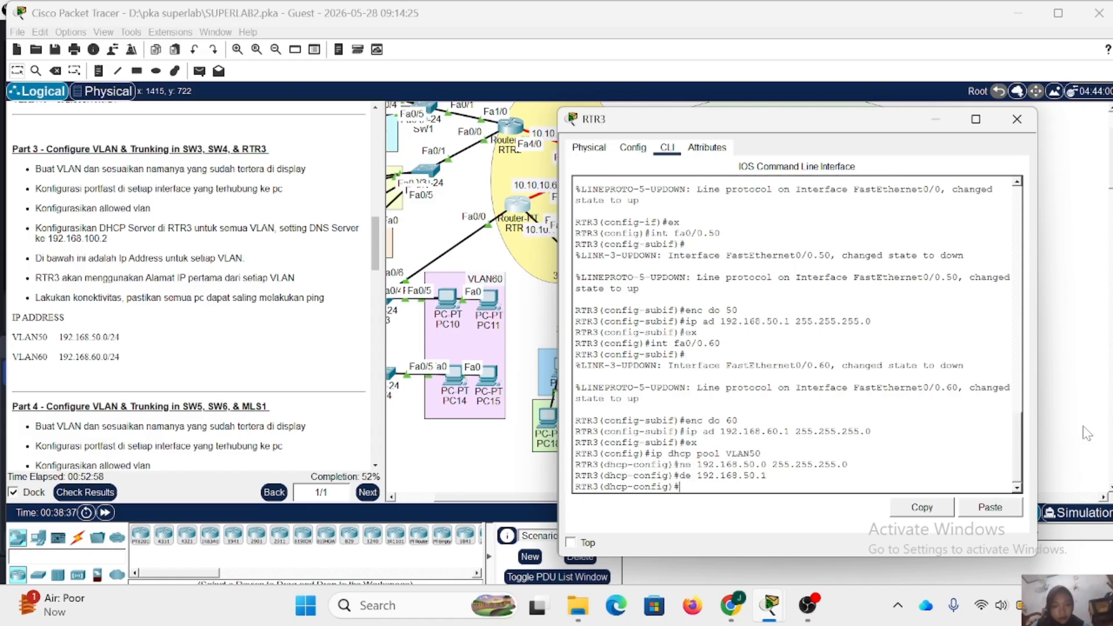
- Set the VLAN50 pool's DNS server to 192.168.100.2 and return to global configuration mode
type("dn")
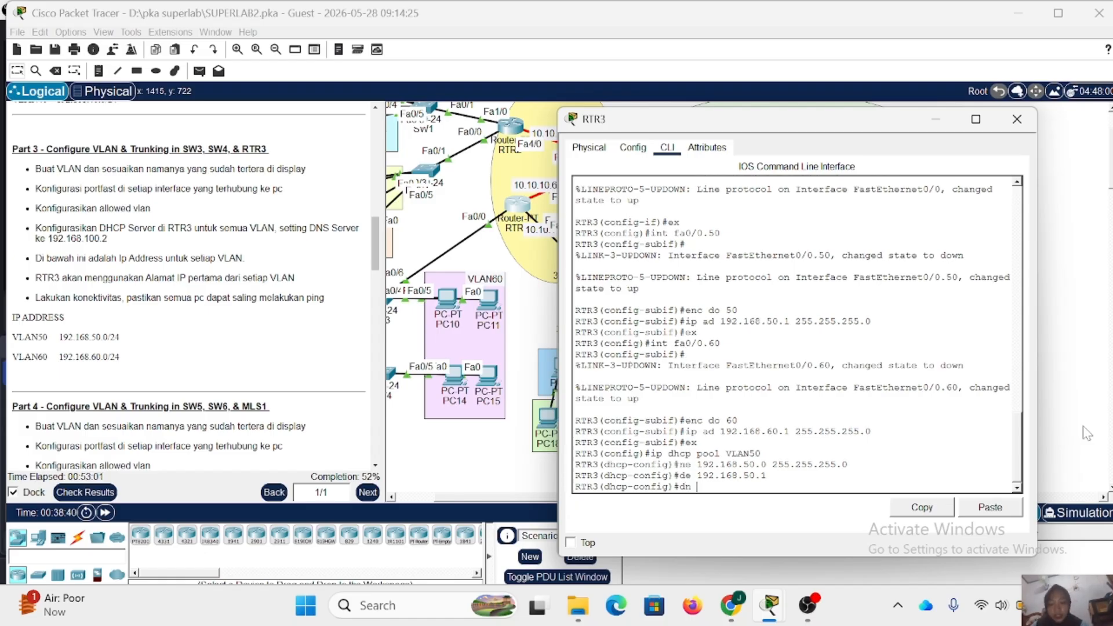
type(" 192.168.100.2")
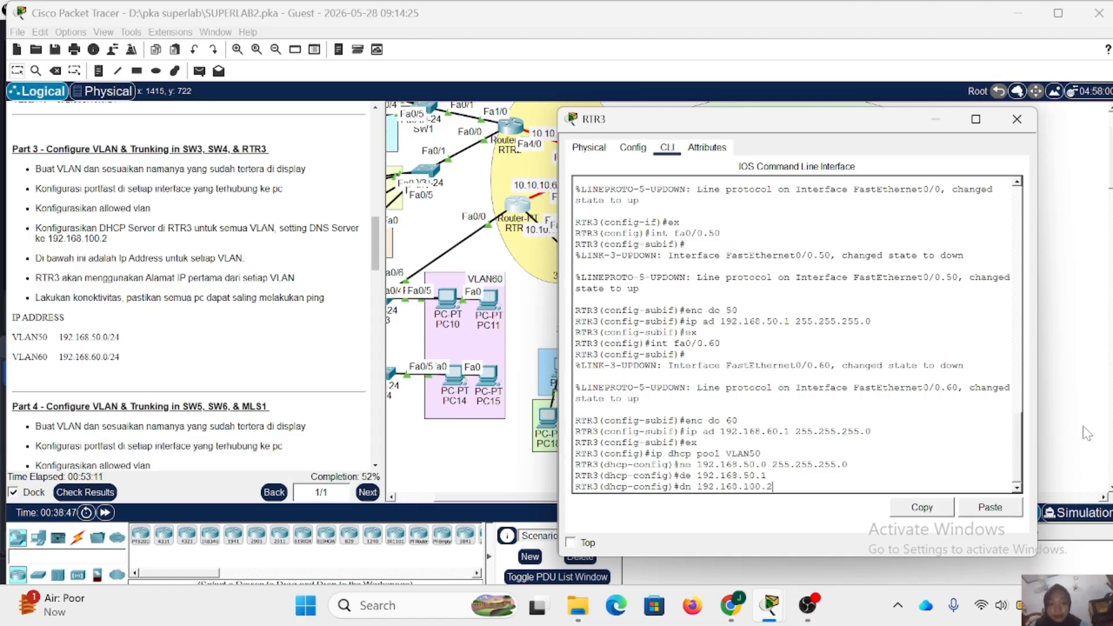
key("Return")
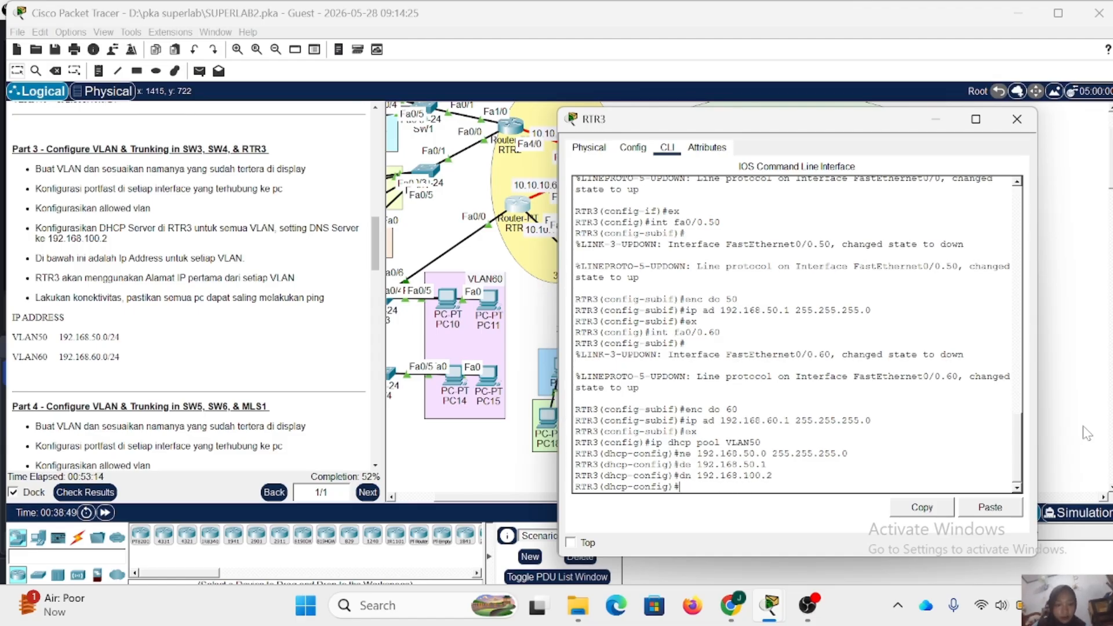
key("Return")
type("e")
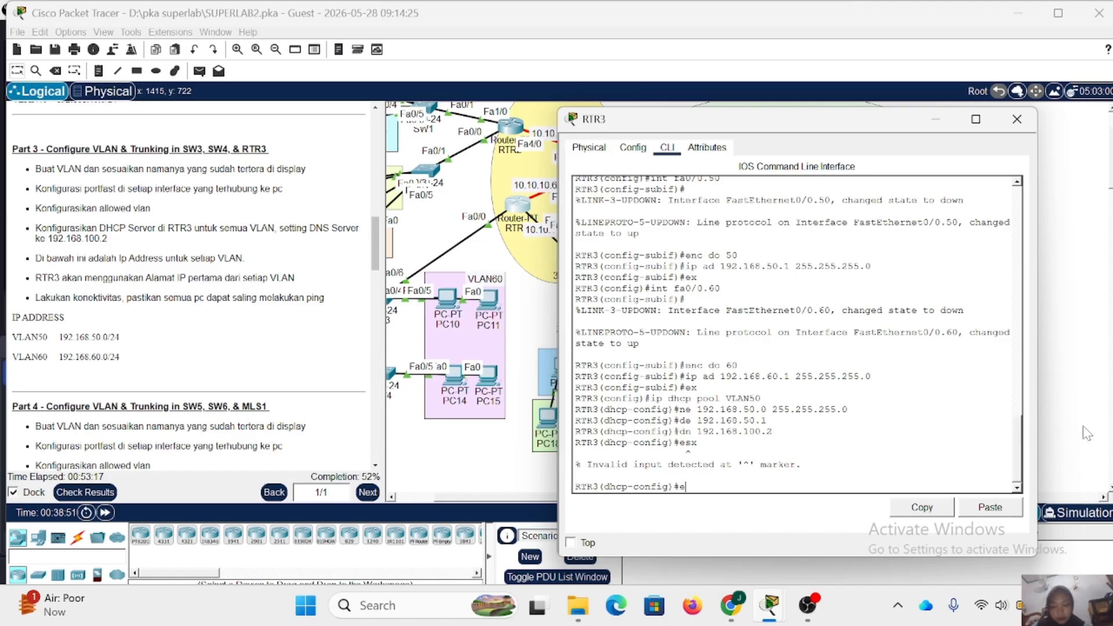
type("x")
key("Return")
- Create a DHCP pool named VLAN60 on RTR3
key("Up")
key("Up")
key("Up")
key("Up")
key("Up")
key("Up")
key("BackSpace")
key("BackSpace")
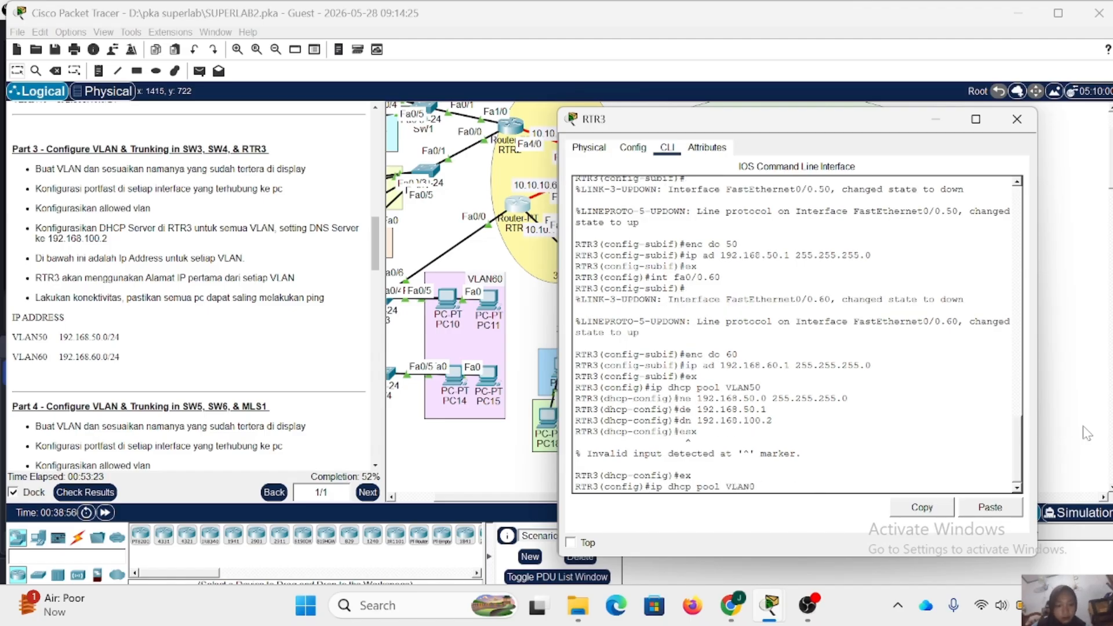
type("60")
key("Return")
- Set the VLAN60 pool's network to 192.168.60.0 with mask 255.255.255.0
key("Up")
key("Up")
key("Up")
key("Up")
key("Up")
key("Up")
key("Up")
key("Down")
key("Left")
key("Left")
key("Left")
key("Left")
key("Left")
key("Left")
key("Left")
key("Left")
key("Left")
key("Left")
key("Left")
key("Left")
key("Left")
key("Left")
key("Left")
key("Left")
key("Left")
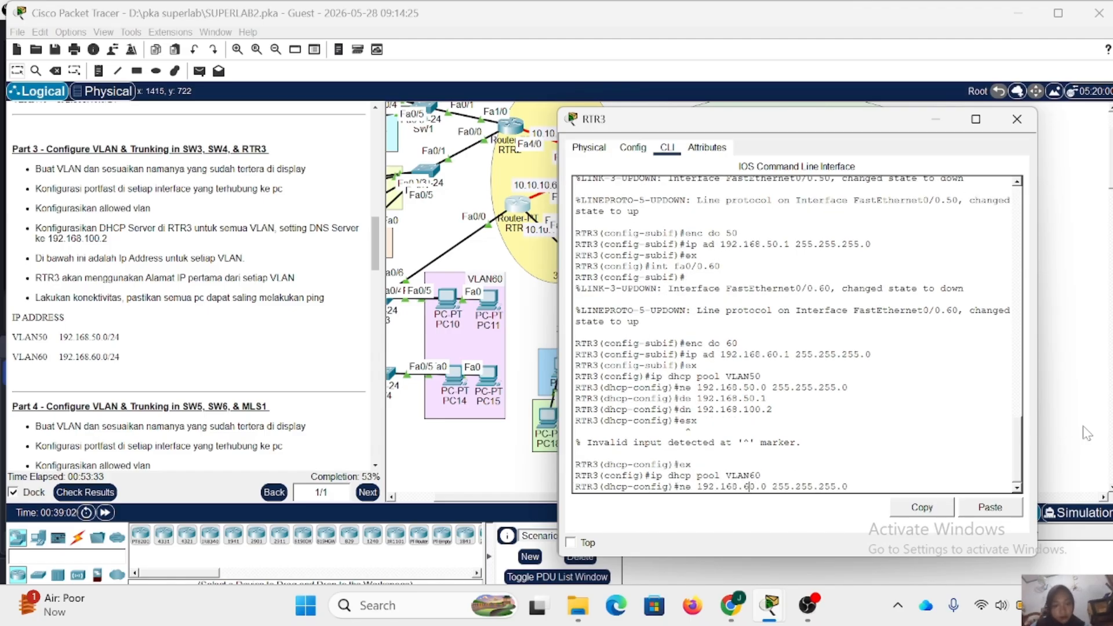
key("BackSpace")
type("6")
key("Return")
- Set the VLAN60 pool's default router to 192.168.60.1
key("Up")
key("Up")
key("Up")
key("Up")
key("Up")
key("Up")
key("Left")
key("Left")
key("Left")
key("BackSpace")
type("6")
key("Return")
- Set the VLAN60 pool's DNS server to 192.168.100.2 and close RTR3's configuration window
key("Up")
key("Up")
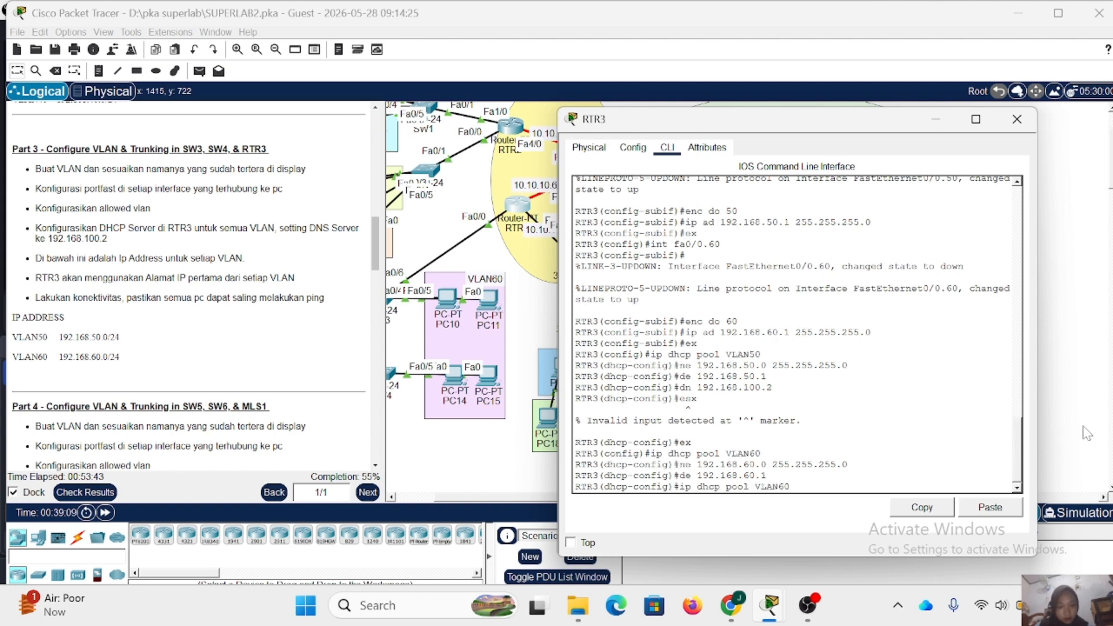
key("Up")
key("Up")
key("Up")
key("Up")
key("Return")
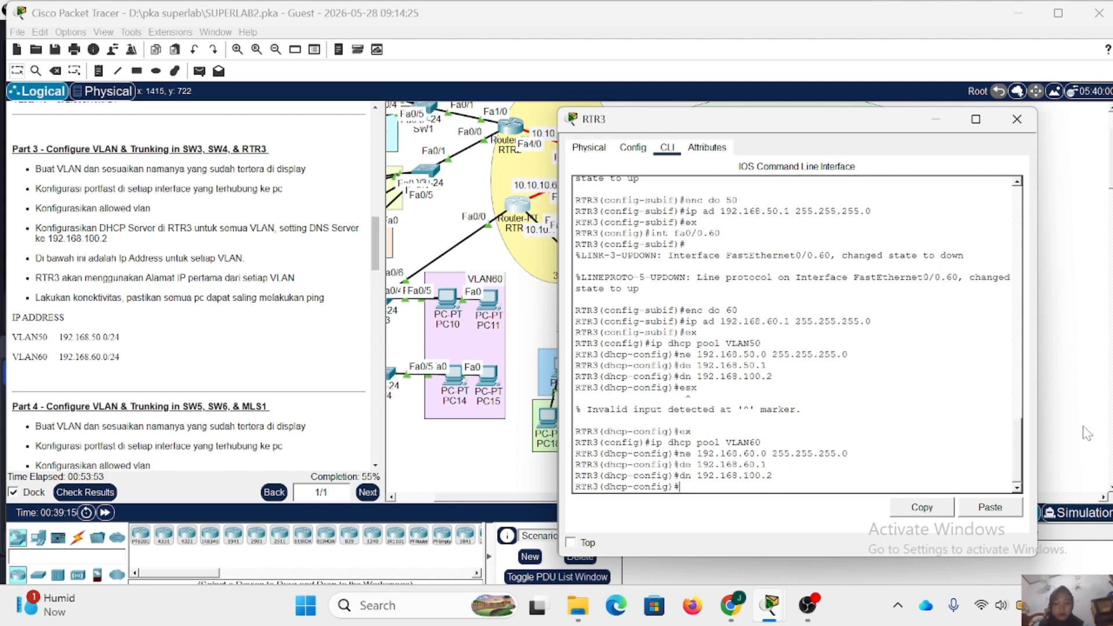
left_click(1017, 119)
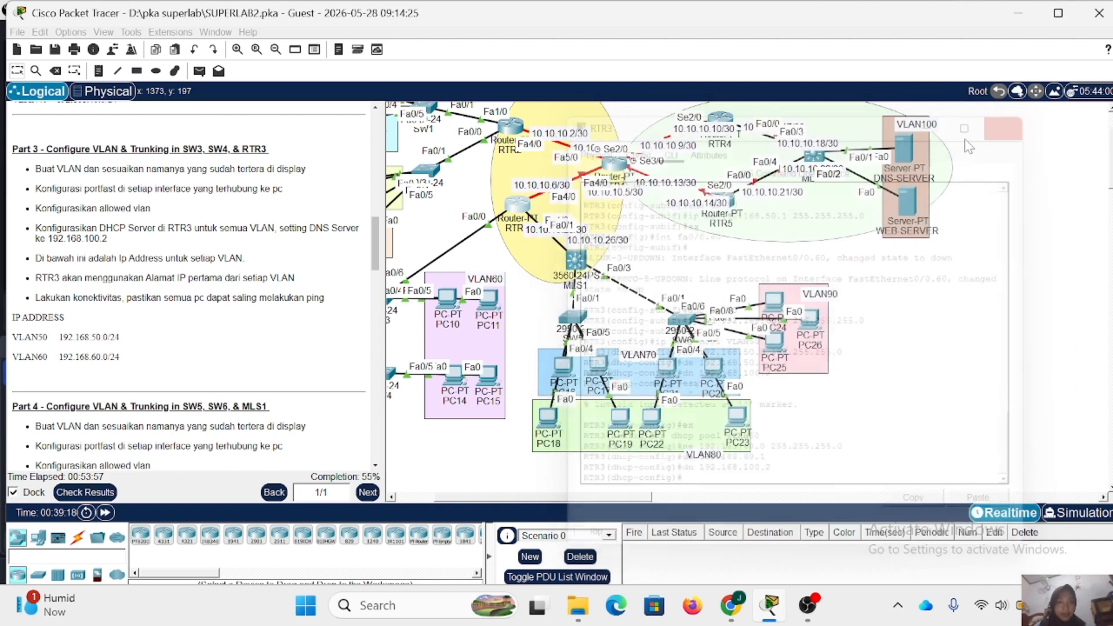
- Switch PC9 in VLAN50 to DHCP addressing in its IP configuration and close its window
scroll(524, 339, "left", 3)
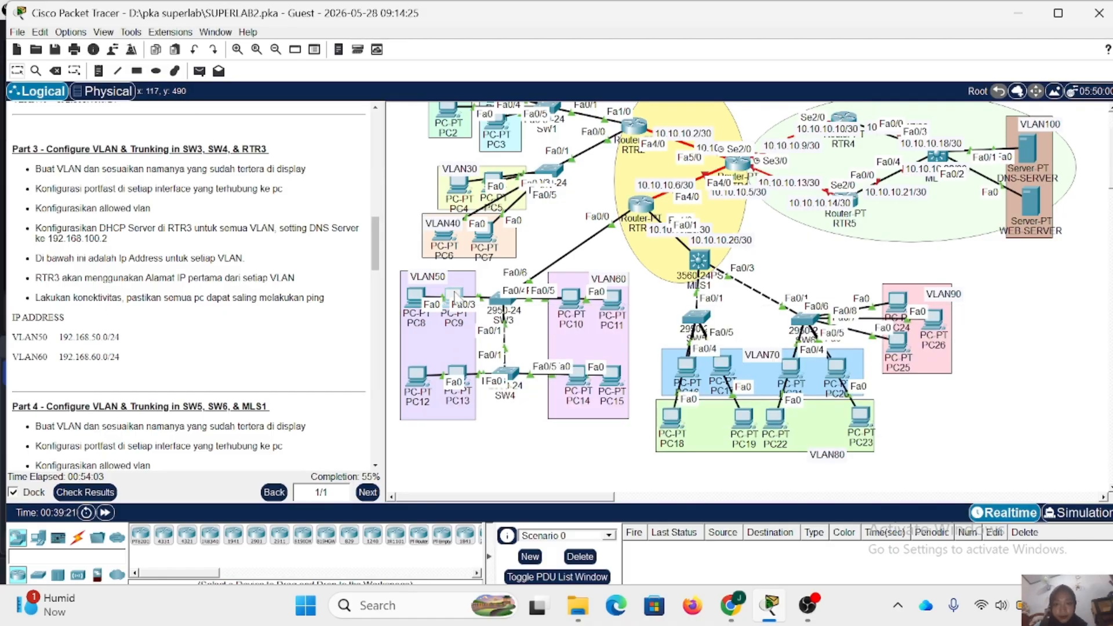
left_click(455, 297)
left_click(442, 97)
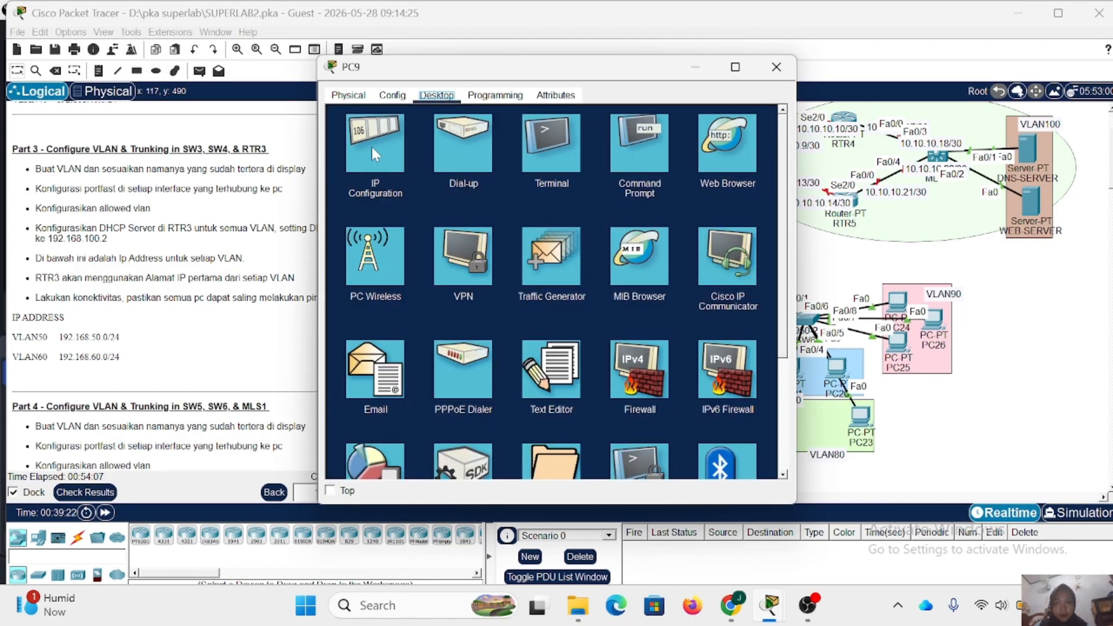
left_click(372, 148)
left_click(368, 168)
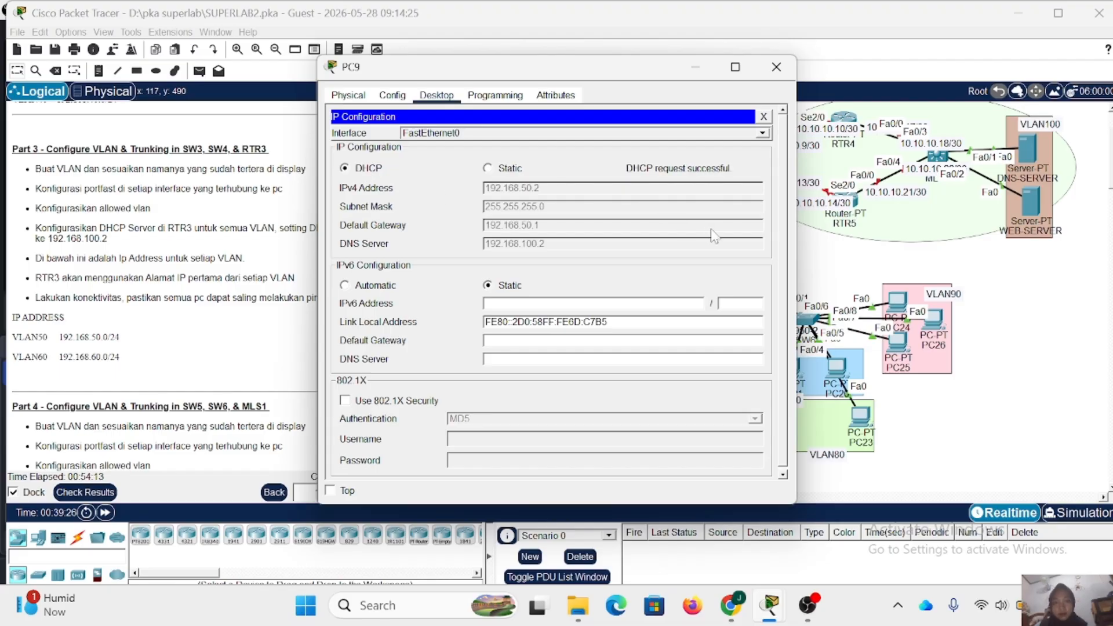
left_click(777, 67)
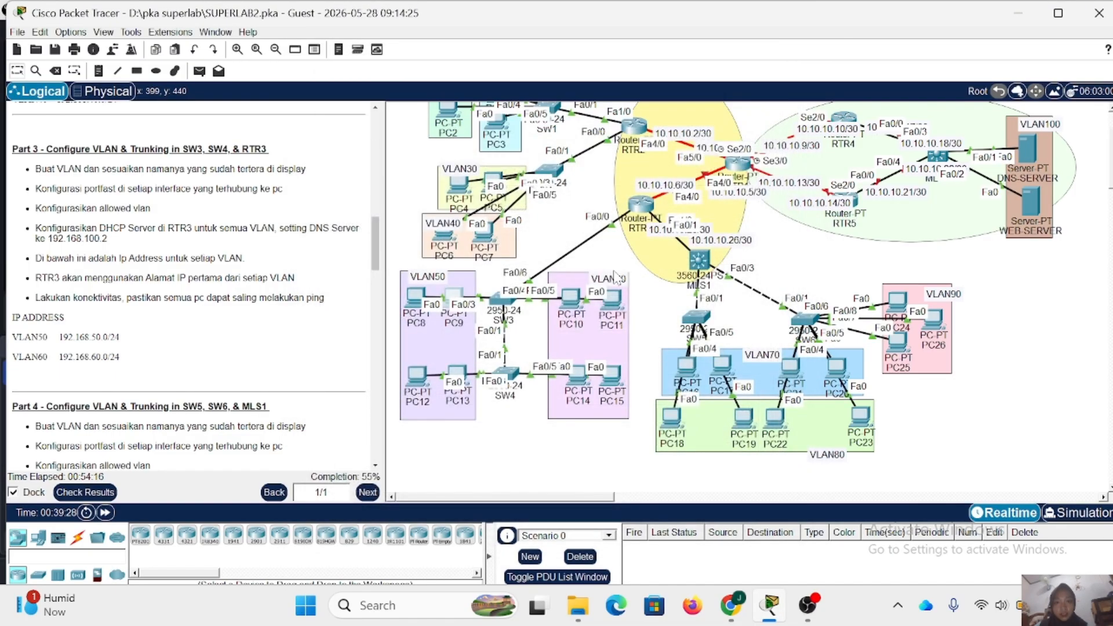
- Switch PC10 in VLAN60 to DHCP addressing in its IP configuration and close its window
left_click(571, 299)
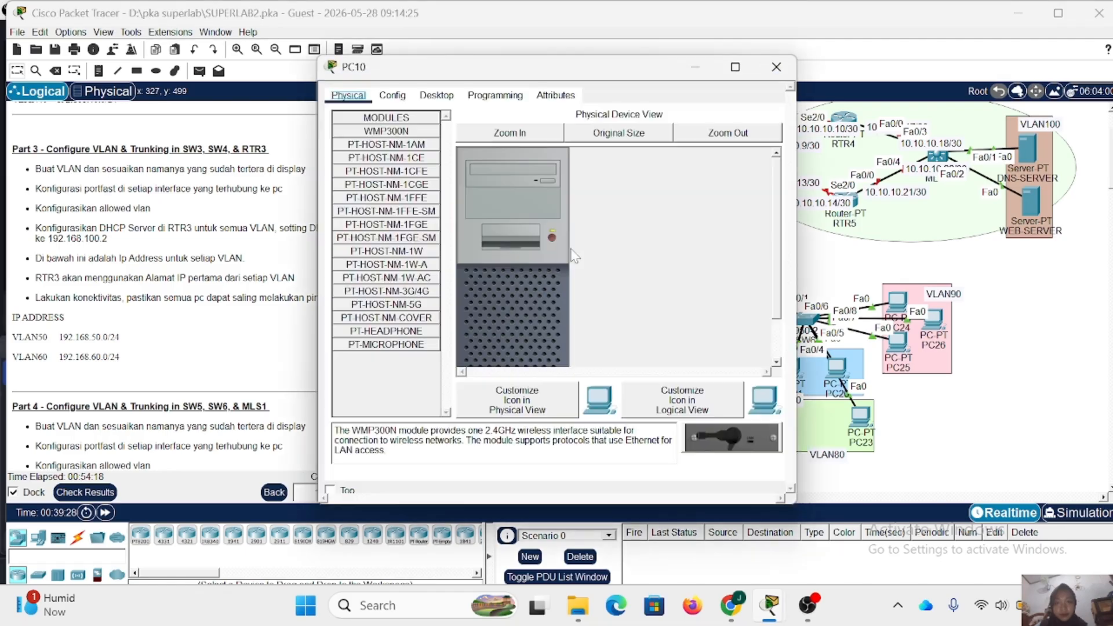
left_click(437, 95)
left_click(361, 156)
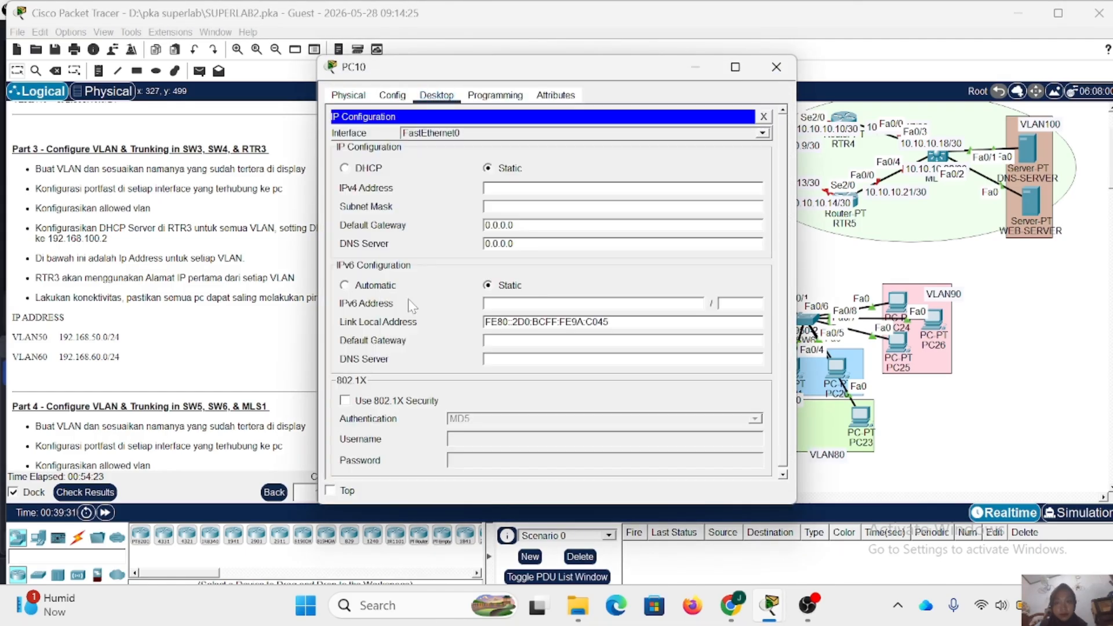
left_click(364, 169)
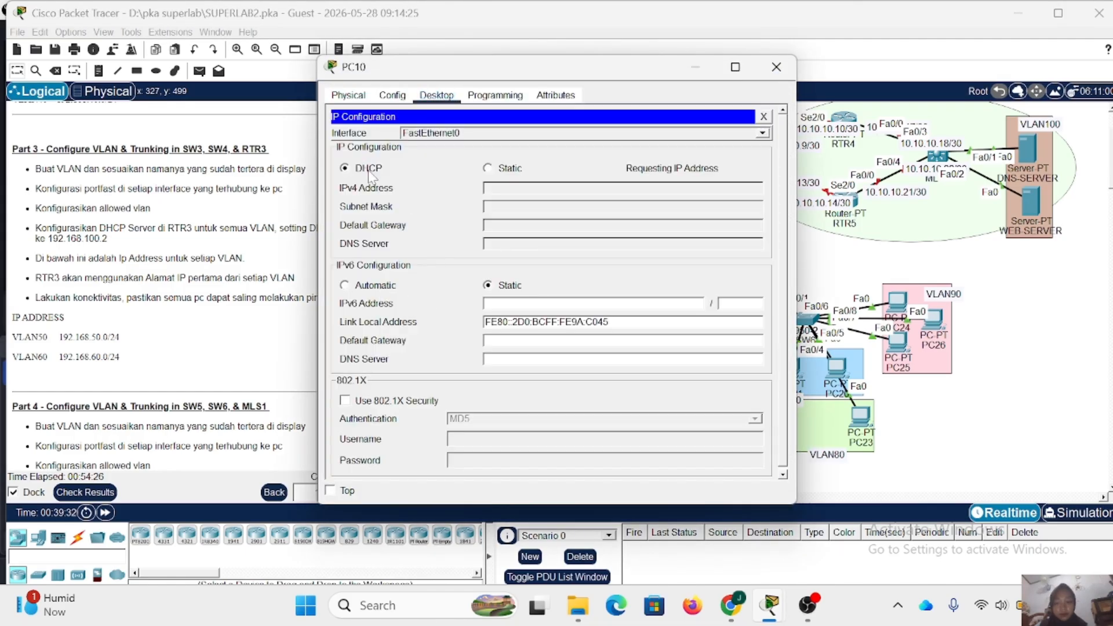
left_click(776, 66)
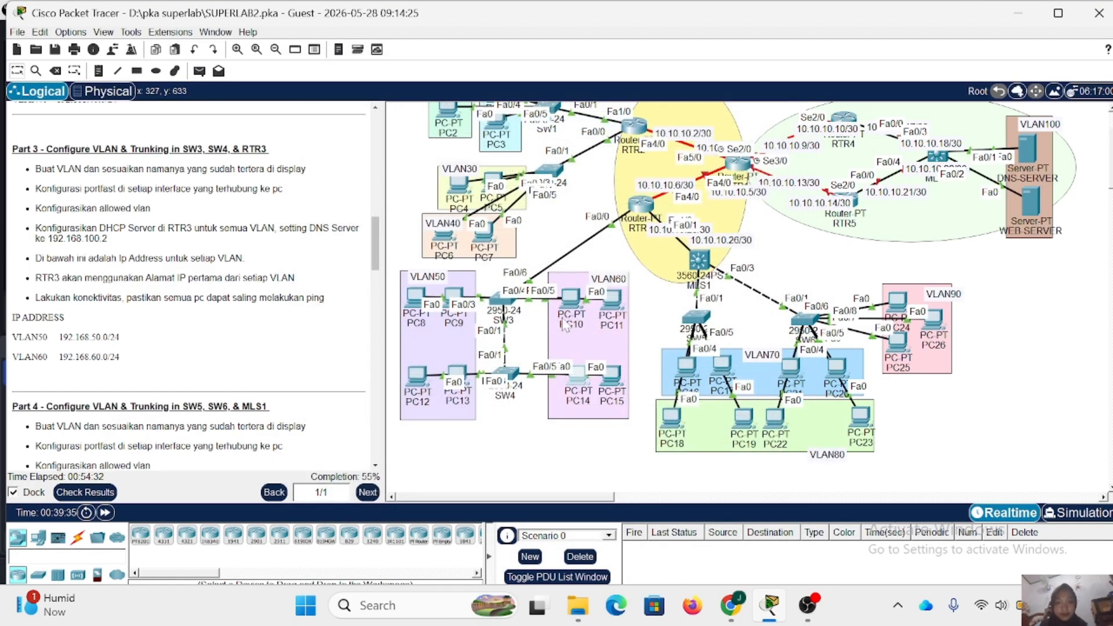
- Switch PC14 in VLAN60 to DHCP addressing in its IP configuration and close its window
left_click(575, 377)
left_click(436, 96)
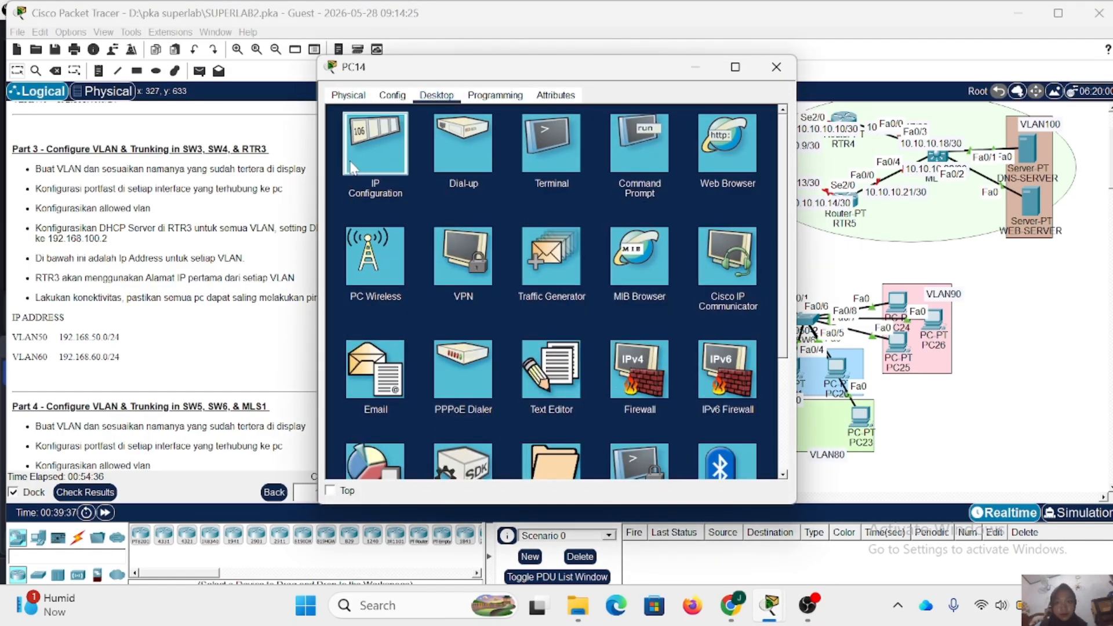
left_click(380, 131)
left_click(360, 172)
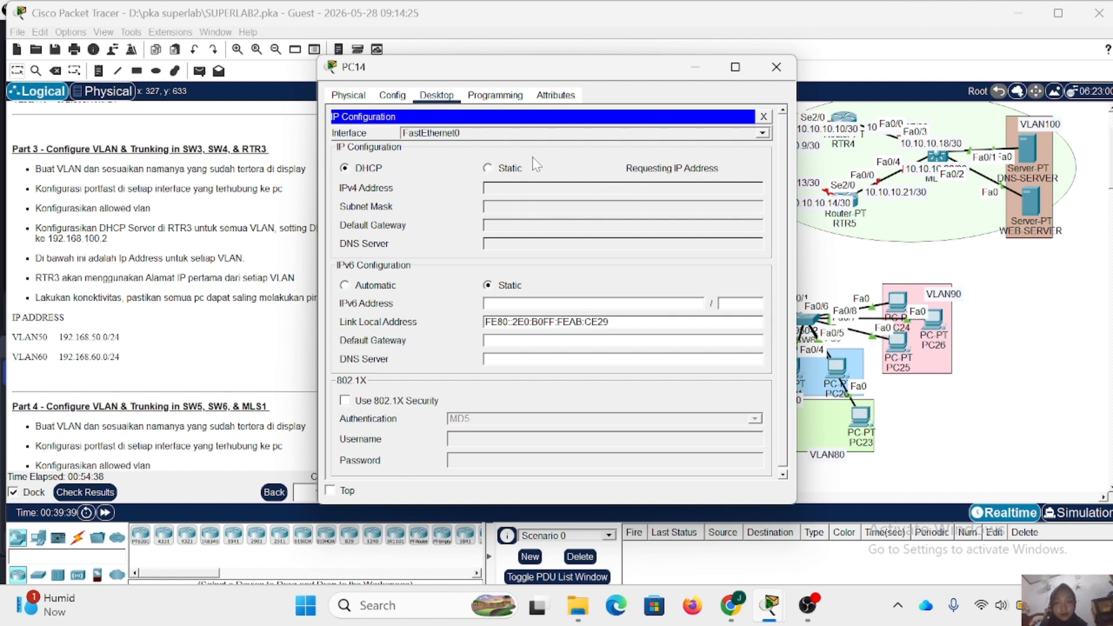
left_click(774, 69)
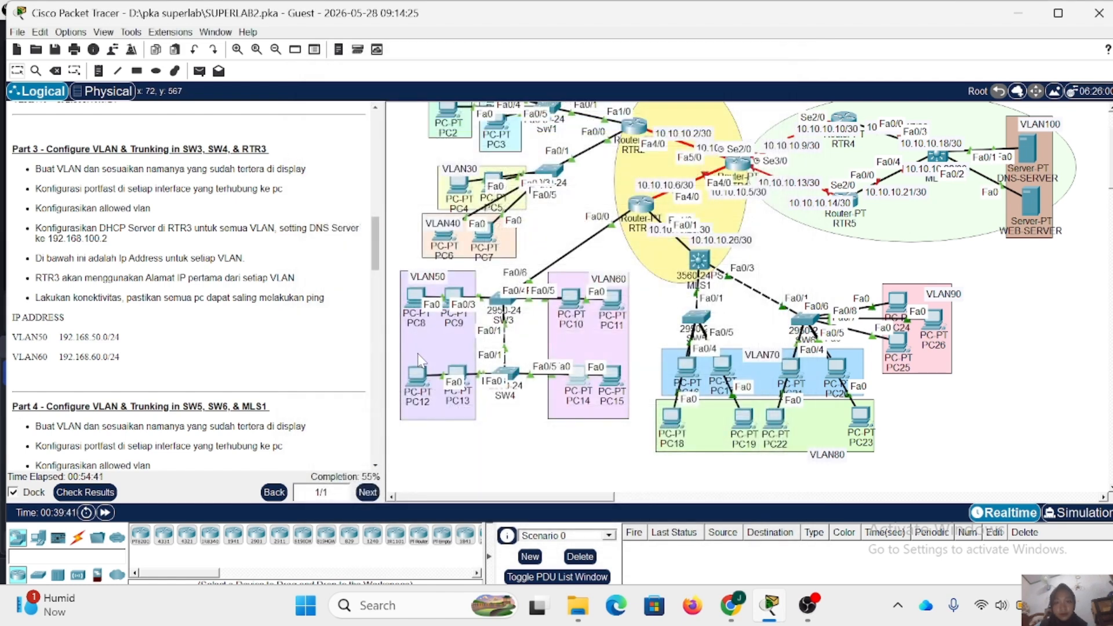
- Switch PC13 in VLAN50 to DHCP addressing in its IP configuration and close its window
left_click(459, 374)
left_click(436, 96)
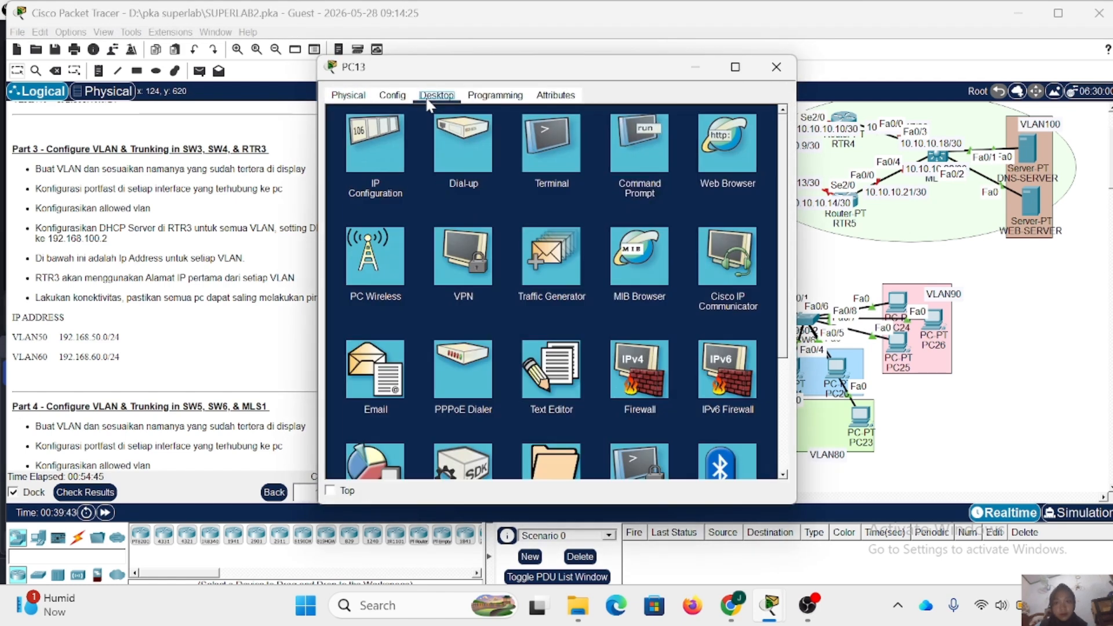
left_click(377, 131)
left_click(371, 170)
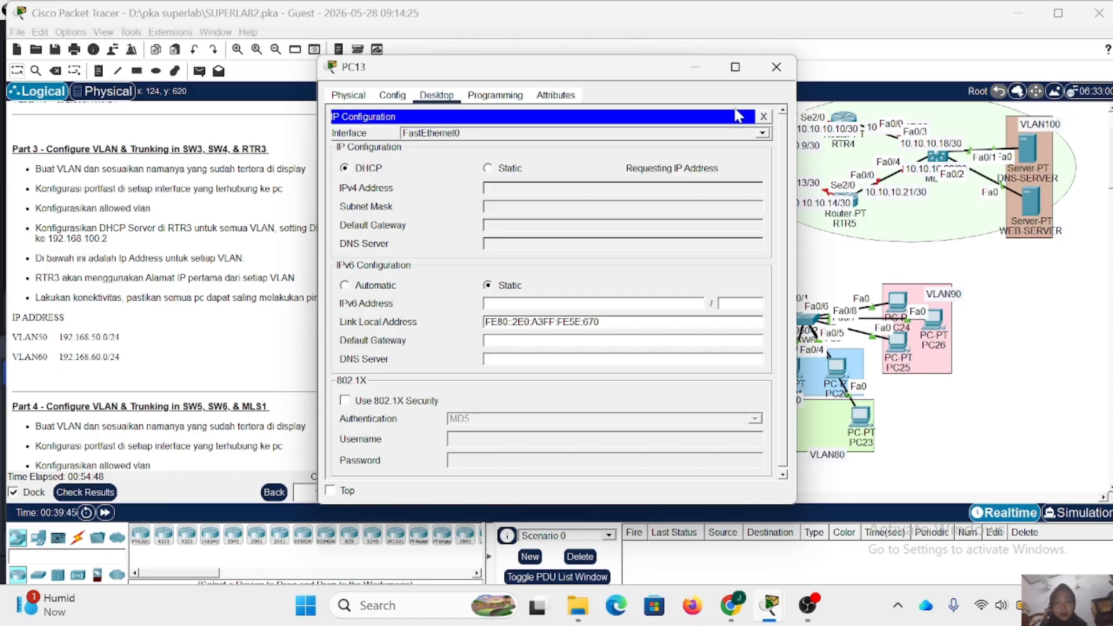
left_click(777, 67)
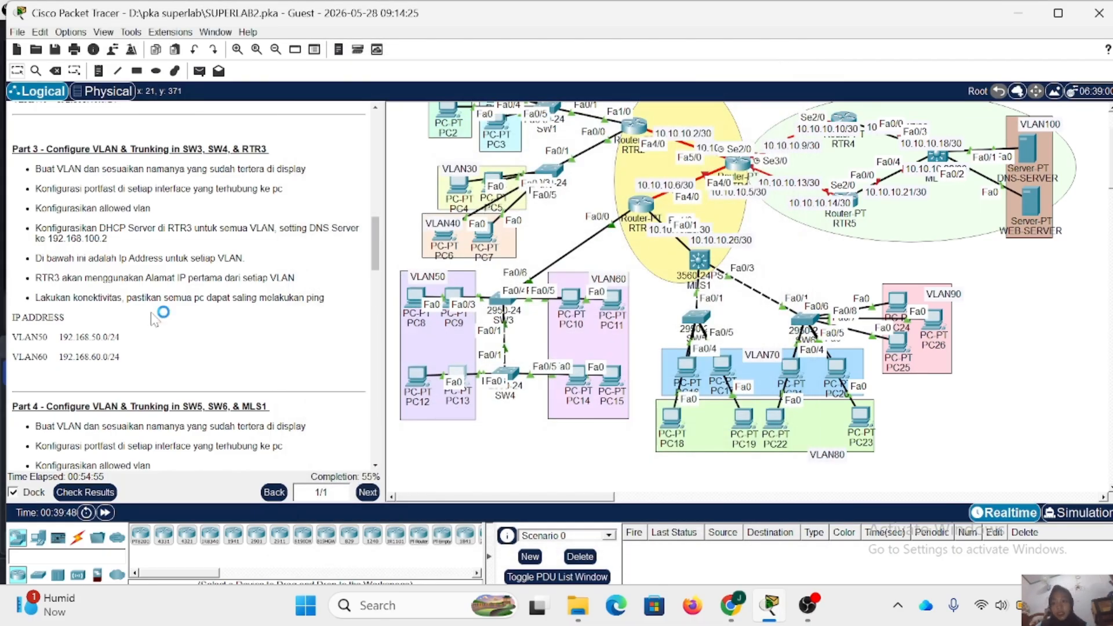
- Open SW5's command line, enter privileged mode with the enable password, and start global configuration
scroll(154, 319, "down", 3)
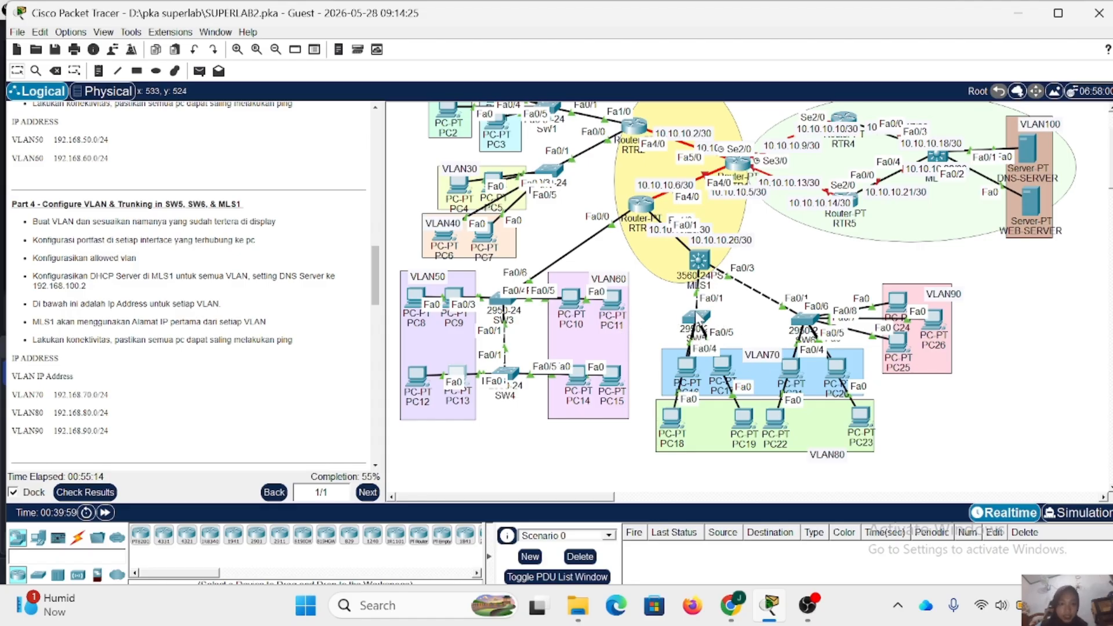
left_click(698, 316)
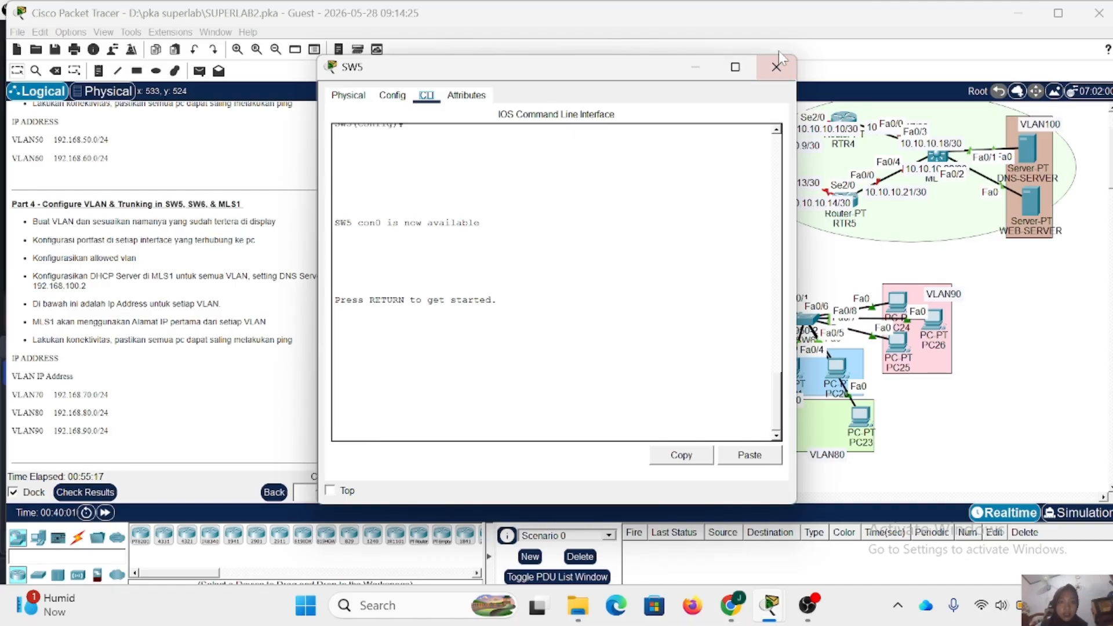
left_click(776, 70)
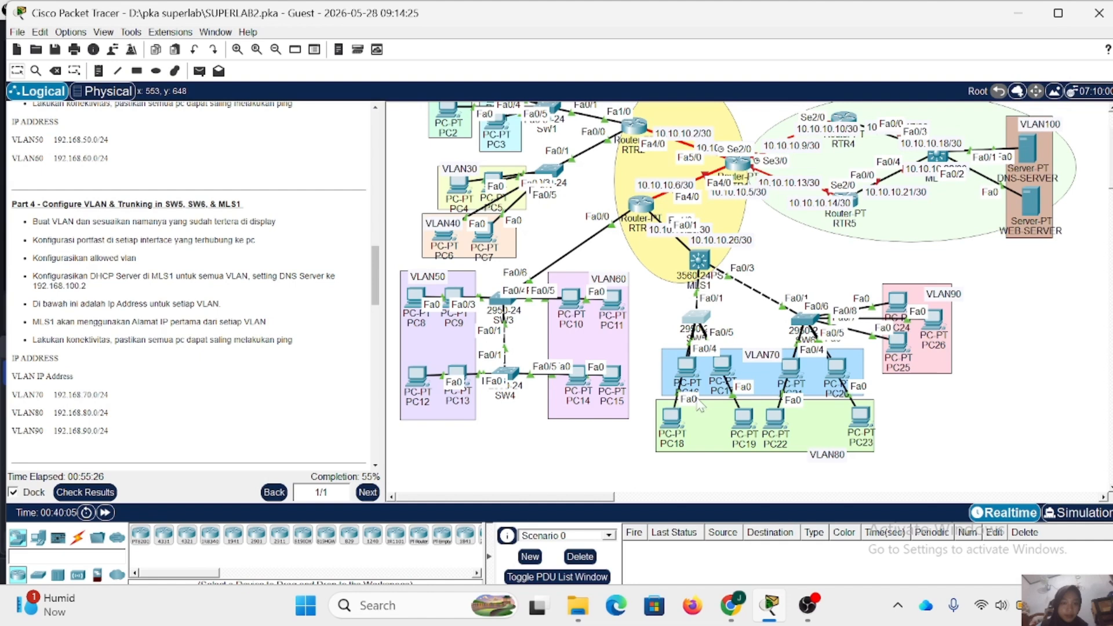
left_click(696, 317)
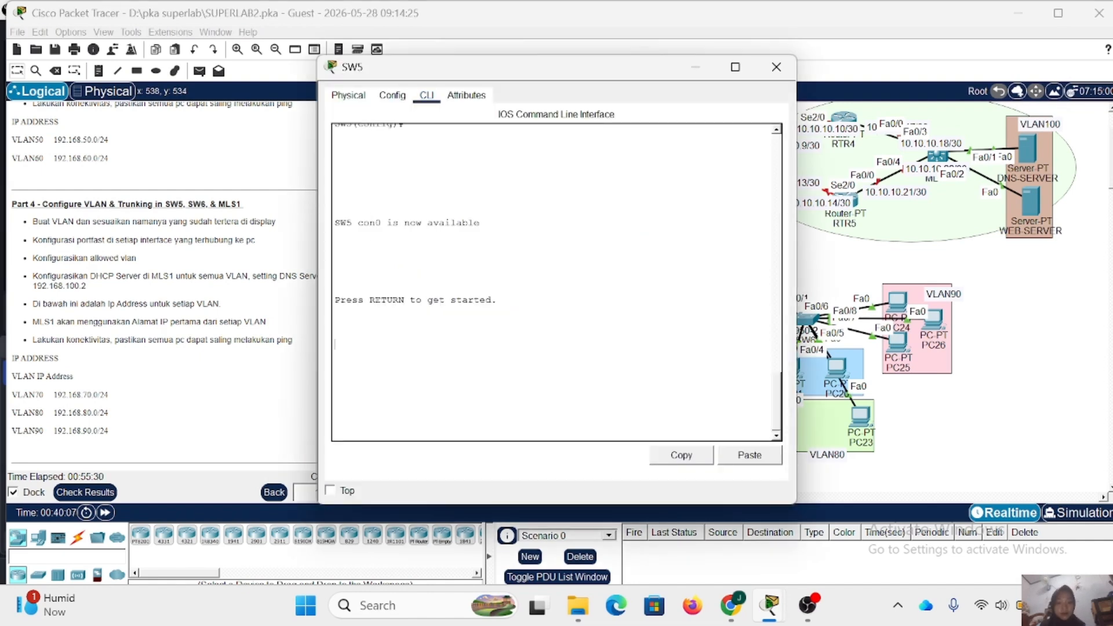
key("Return")
type("en")
key("Return")
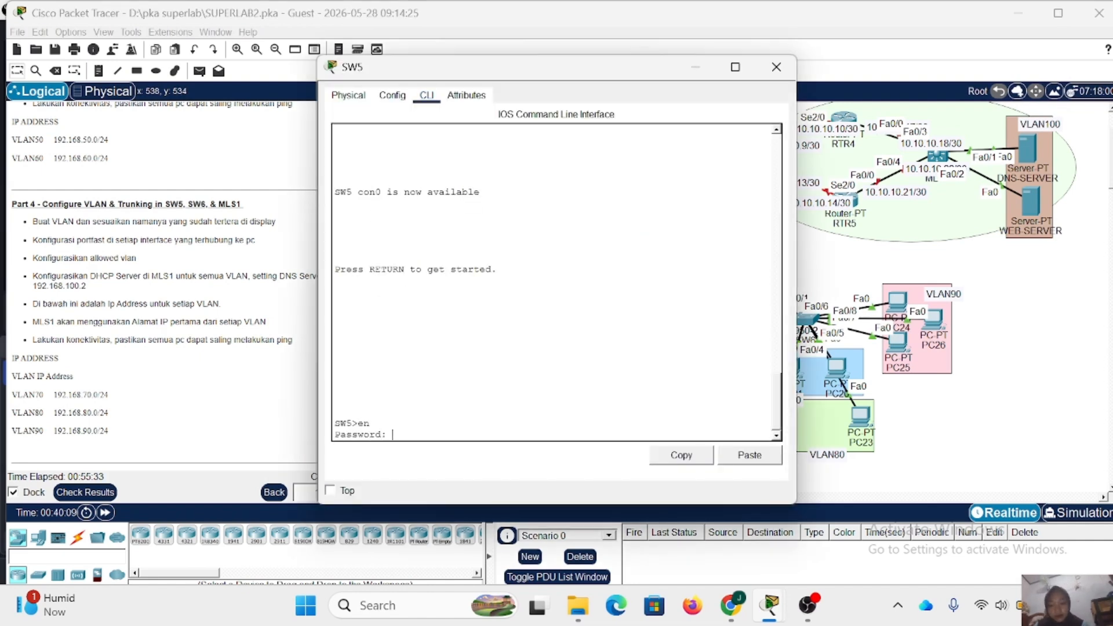
key("Return")
type("conf t")
key("Return")
- Create VLAN 70 on SW5 and name it VLAN70
type("vl")
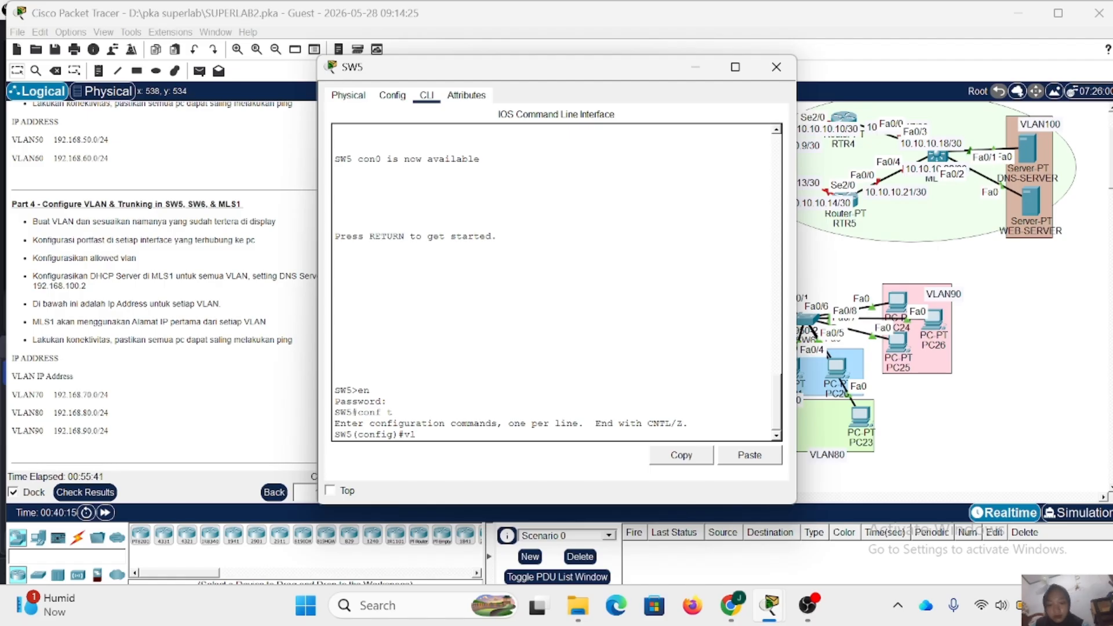
type(" 70")
key("Return")
type("name VLAN70")
key("Return")
- Create VLAN 80 on SW5 and name it VLAN80
type("vl ")
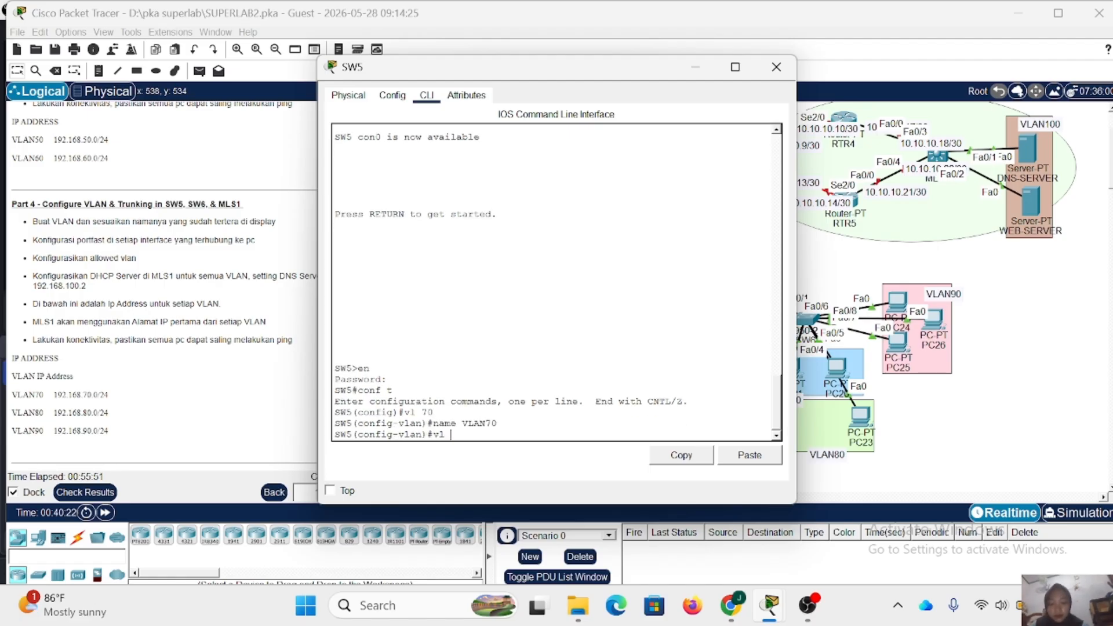
type("80")
key("Return")
type("name VLAN80")
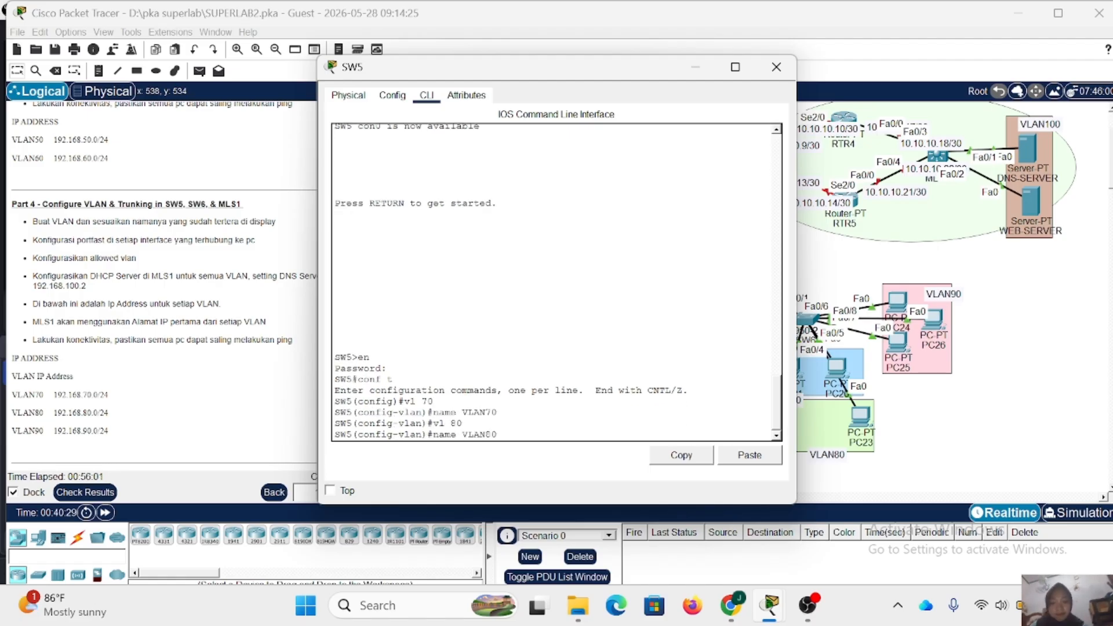
key("Return")
- Create VLAN 90 on SW5, name it VLAN90, and leave VLAN configuration
type("vl 90")
key("Return")
type("name VLAN90")
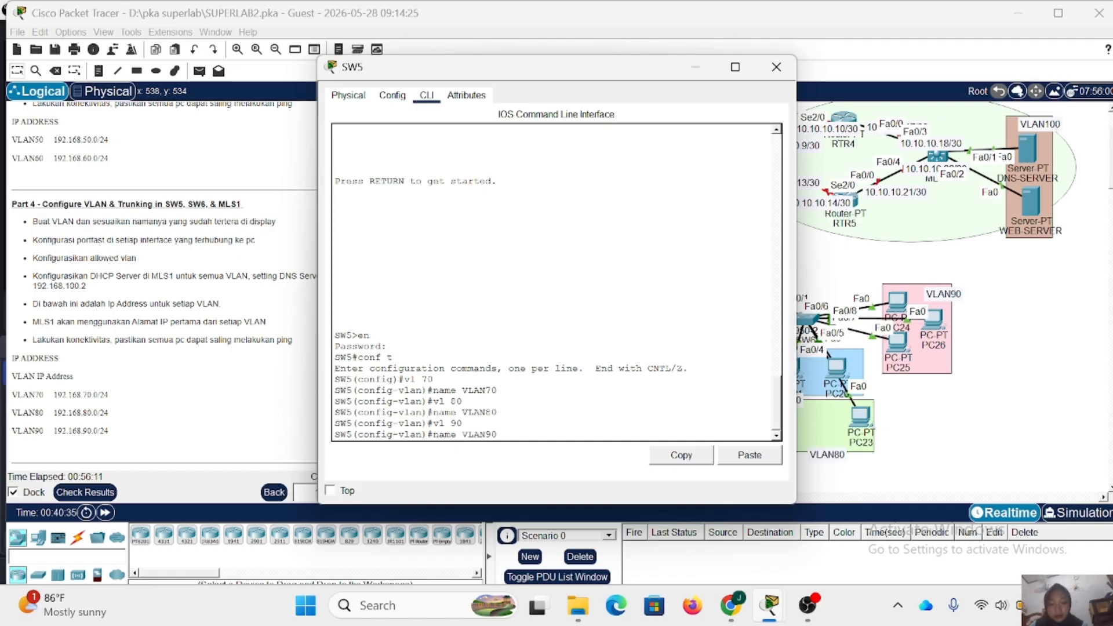
key("Return")
type("ex")
key("Return")
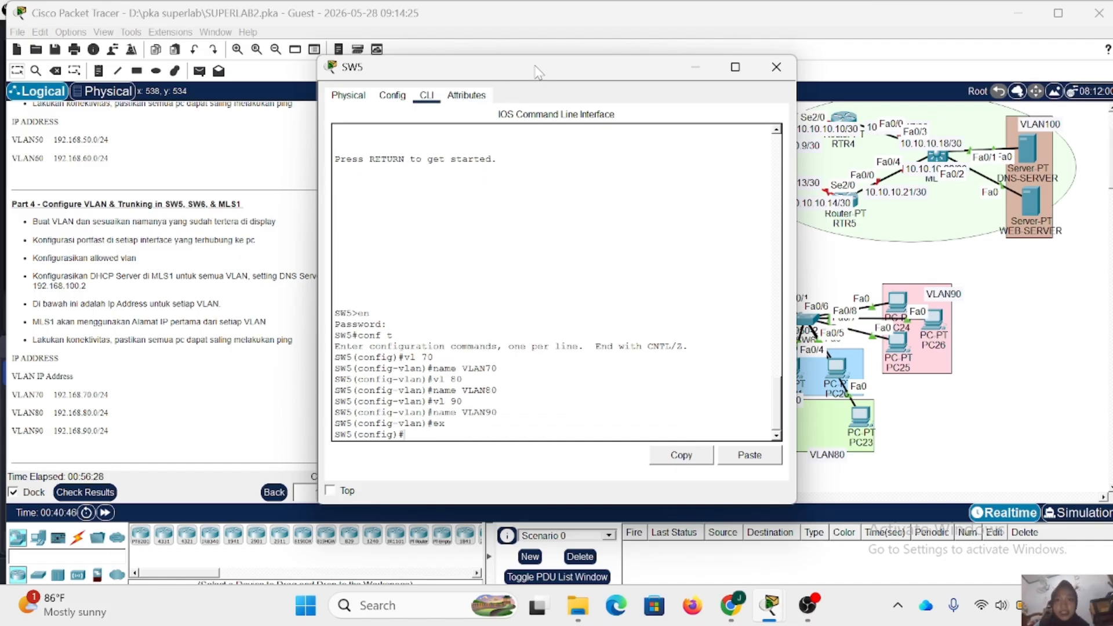
- Set SW5's interface range fa0/2-3 to access mode
left_click_drag(528, 67, 387, 74)
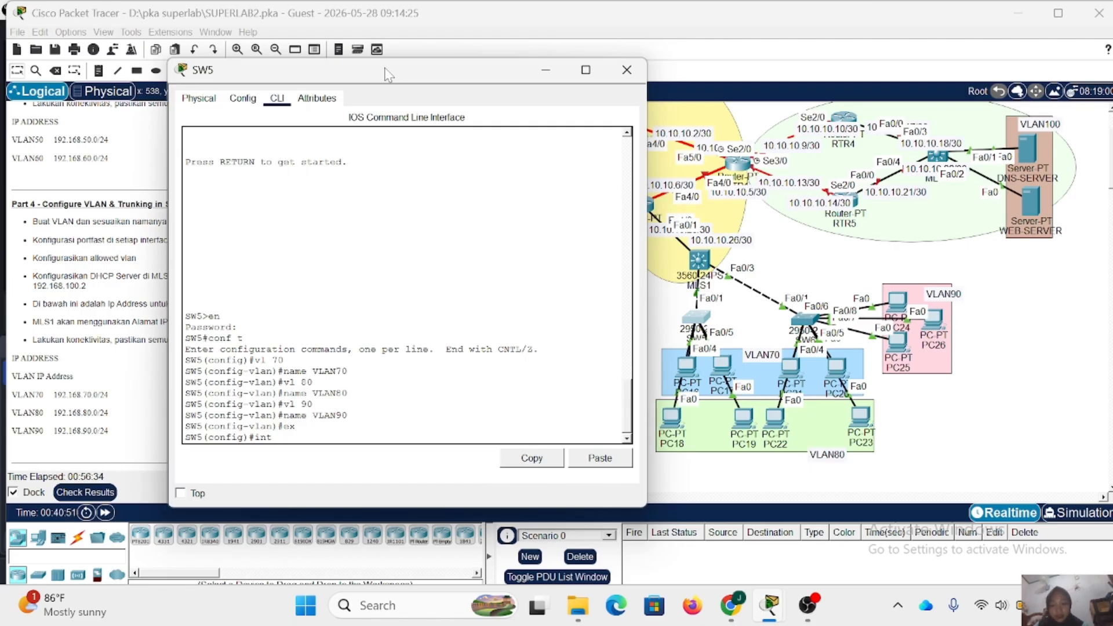
type("ge fa")
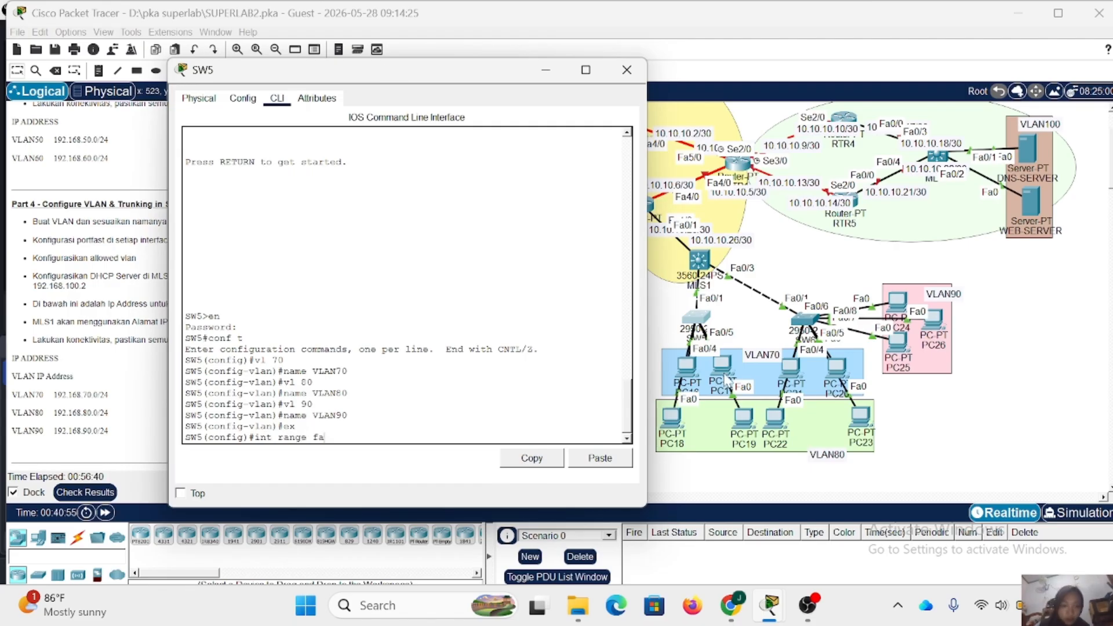
mouse_move(722, 365)
left_mouse_down()
mouse_move(757, 342)
mouse_move(757, 312)
mouse_move(722, 364)
left_mouse_up()
left_click(695, 319)
type("e fa")
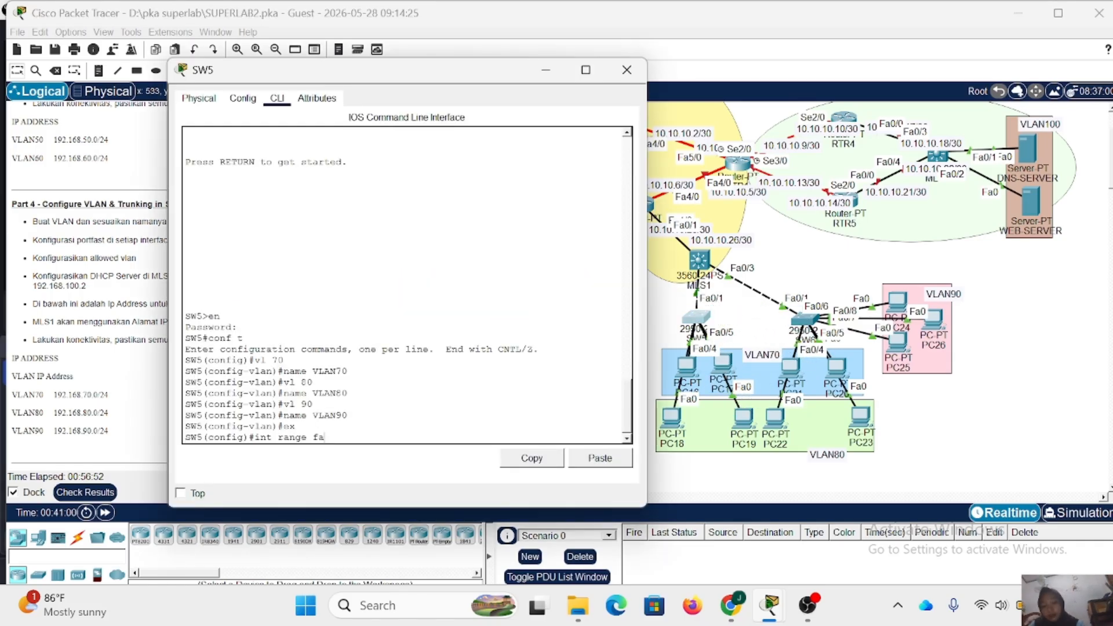
type("0/2-3")
key("Return")
type("sw m a")
key("Return")
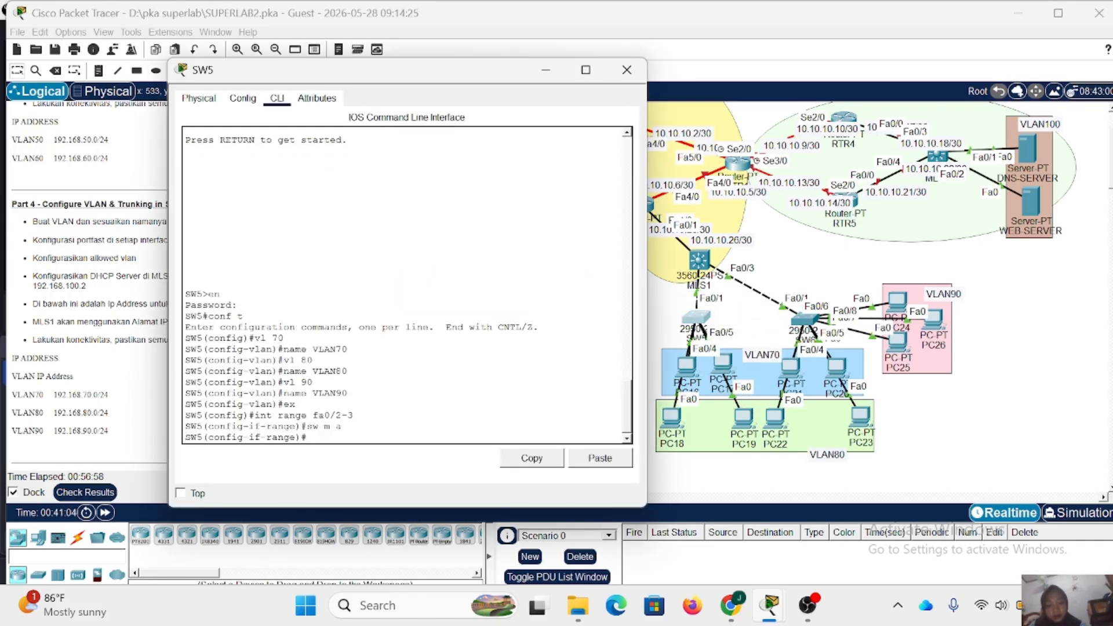
- Assign SW5's fa0/2-3 ports to VLAN 70 and enable spanning-tree portfast on them
type("sw a vl 70")
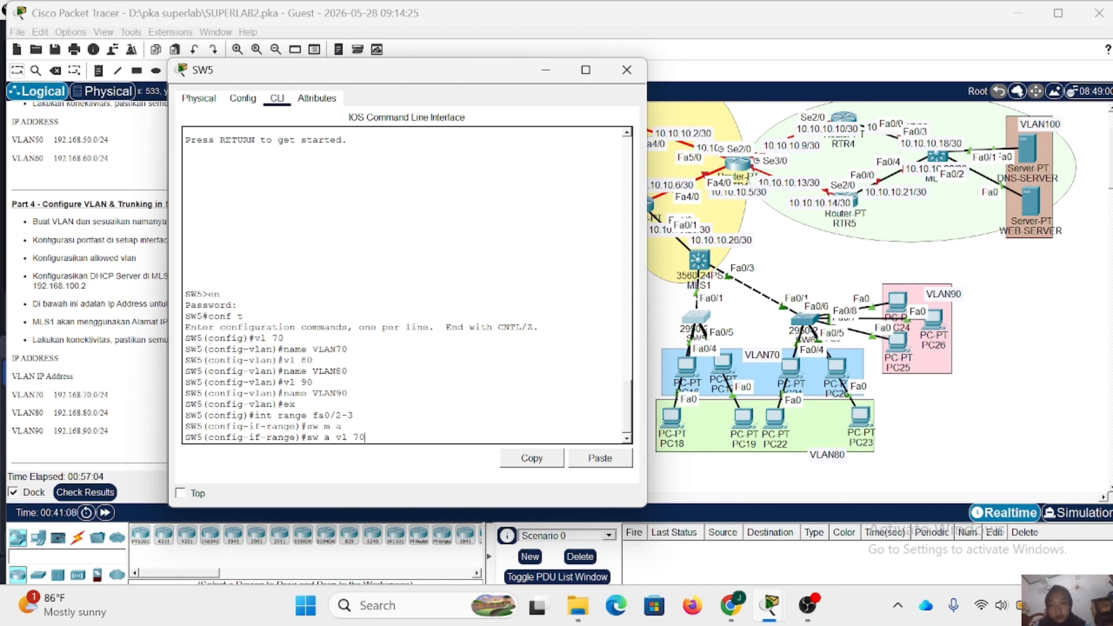
key("Return")
type("spa po")
key("Return")
type("ex")
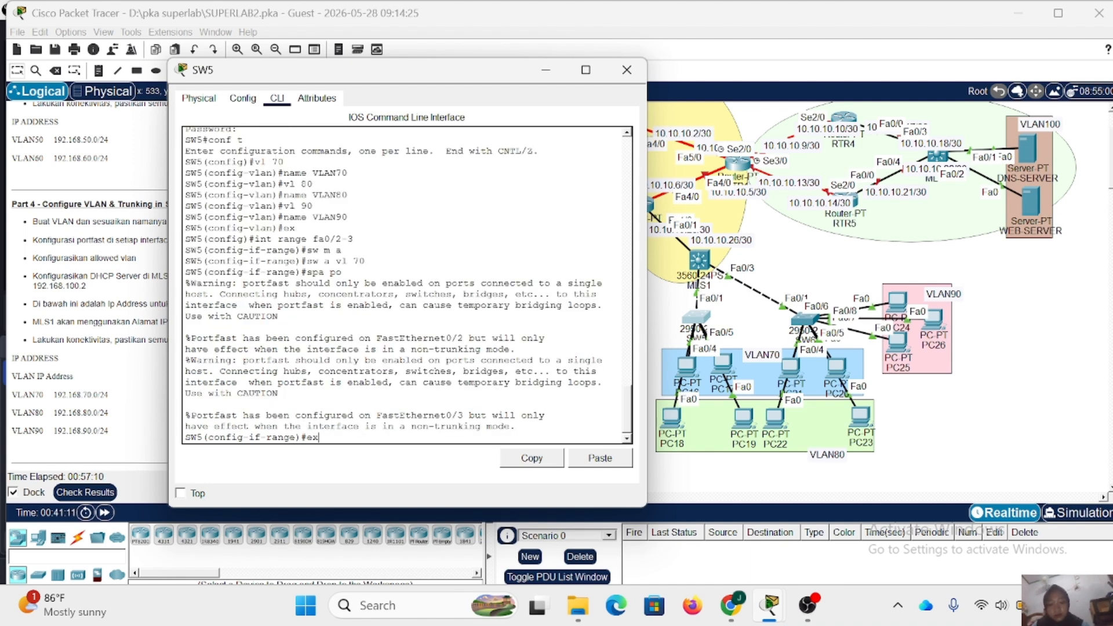
key("Return")
- Set SW5's interface range fa0/4-5 to access mode
type("int fa0/4-5")
key("Return")
key("Up")
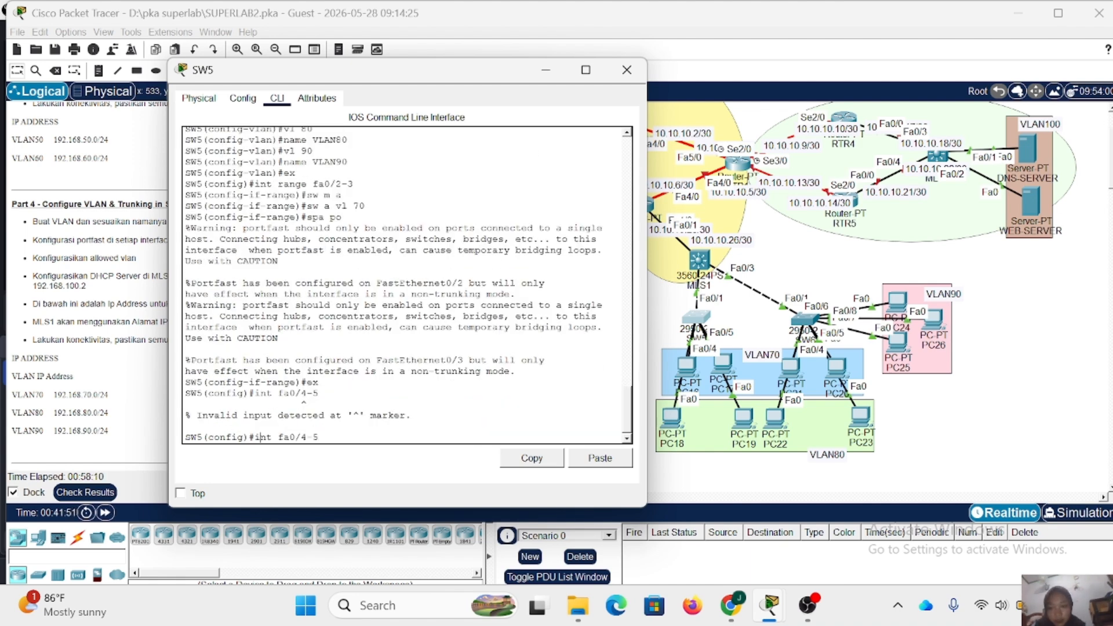
key("Left")
key("Left")
key("Left")
key("Left")
key("Left")
key("Left")
key("Left")
type("range")
key("Return")
type("sw m ")
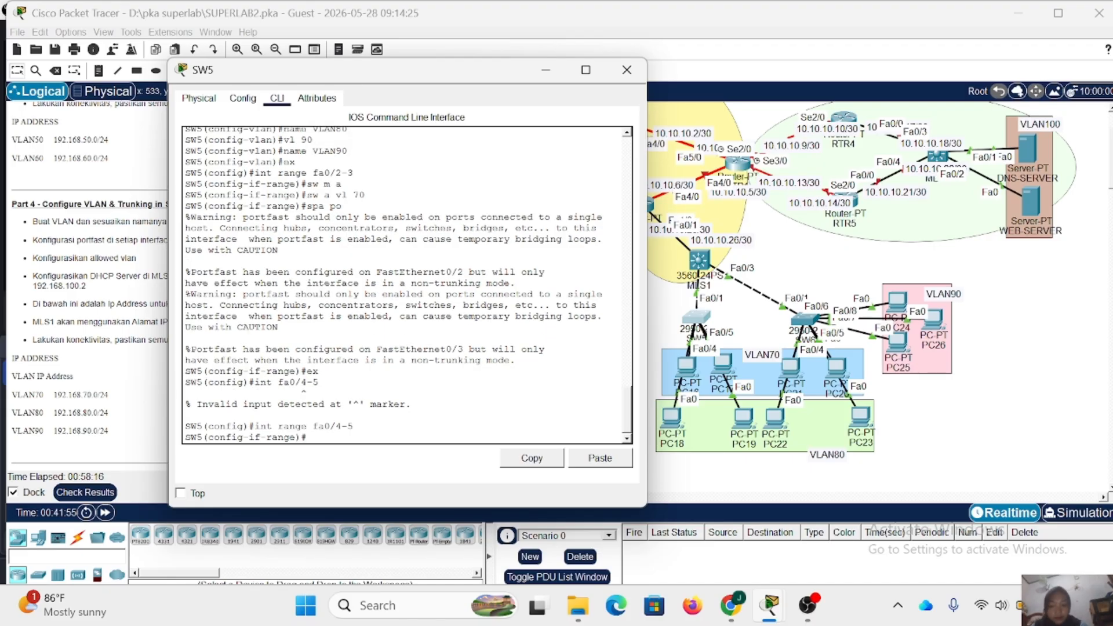
type("a")
key("Return")
- Assign SW5's fa0/4-5 ports to VLAN 80 and enable spanning-tree portfast on them
type("sw a vl")
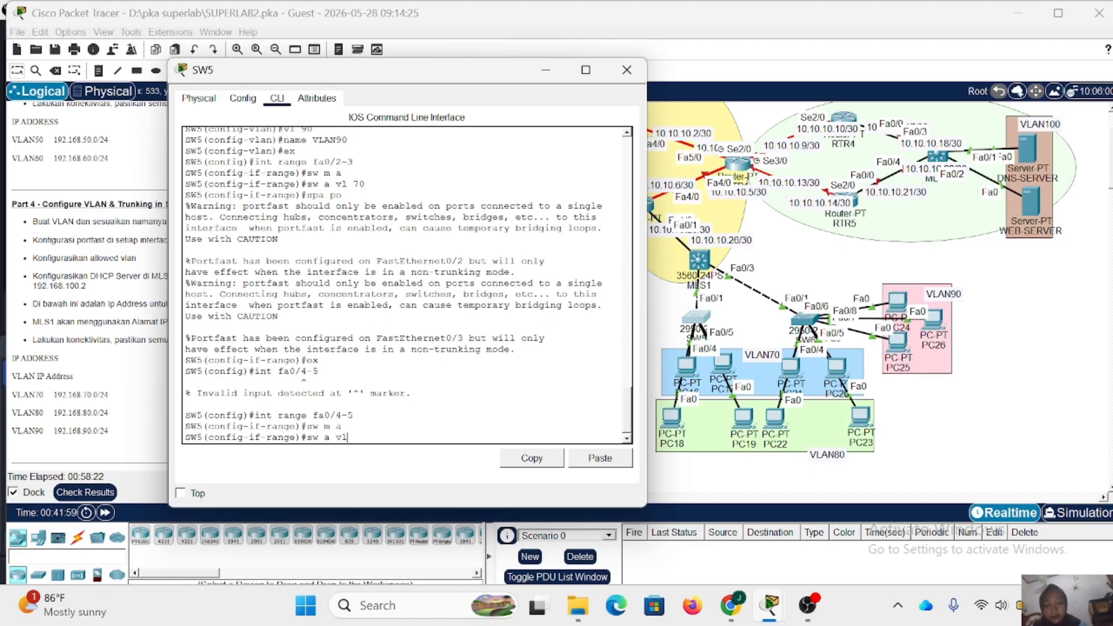
type(" n8080")
key("Return")
type("spa po")
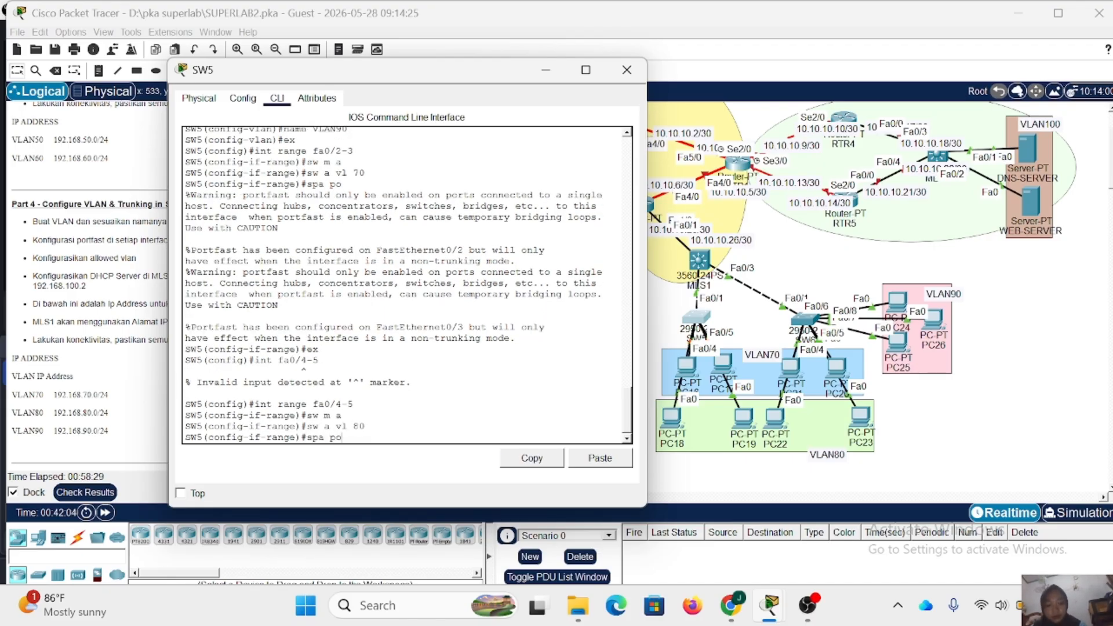
key("Return")
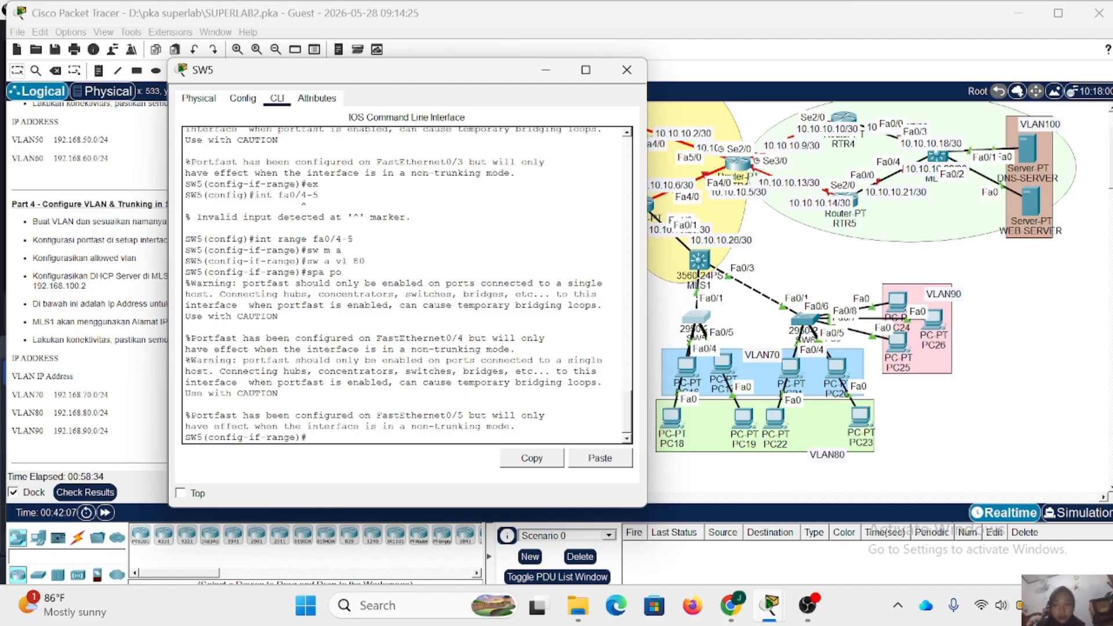
type("ex")
key("Return")
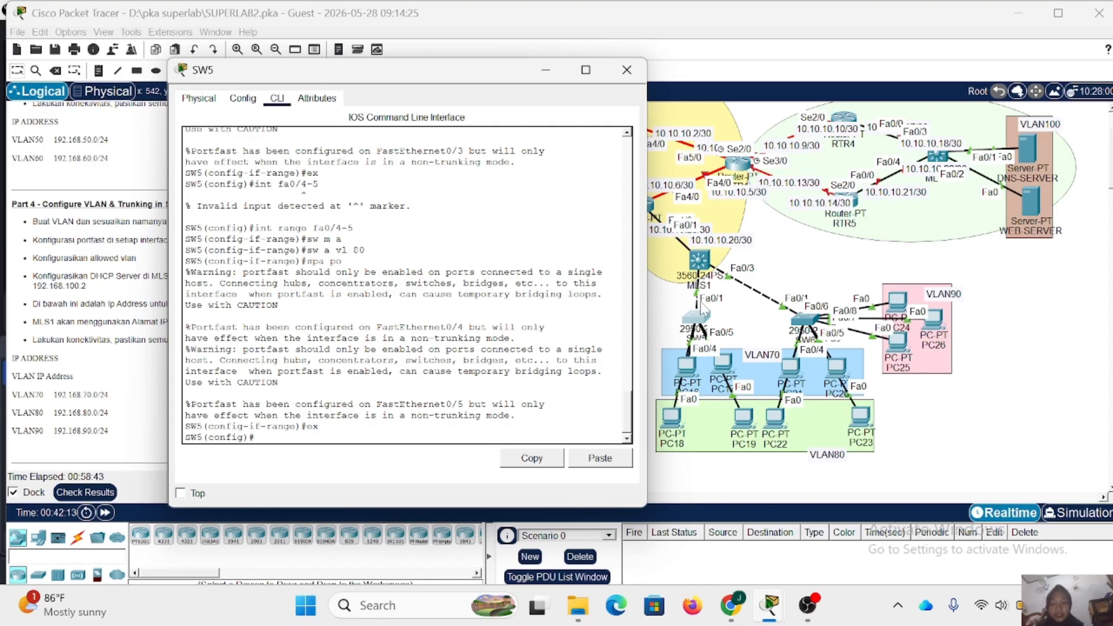
- Set SW5's fa0/1 interface towards MLS1 to trunk mode
type("int fa0/11")
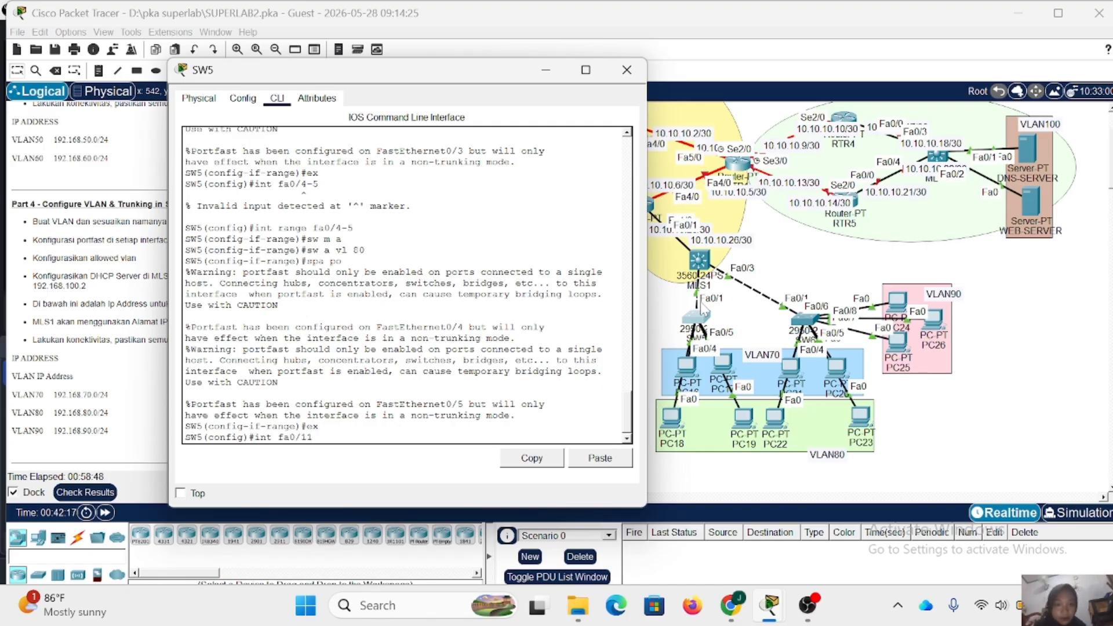
key("BackSpace")
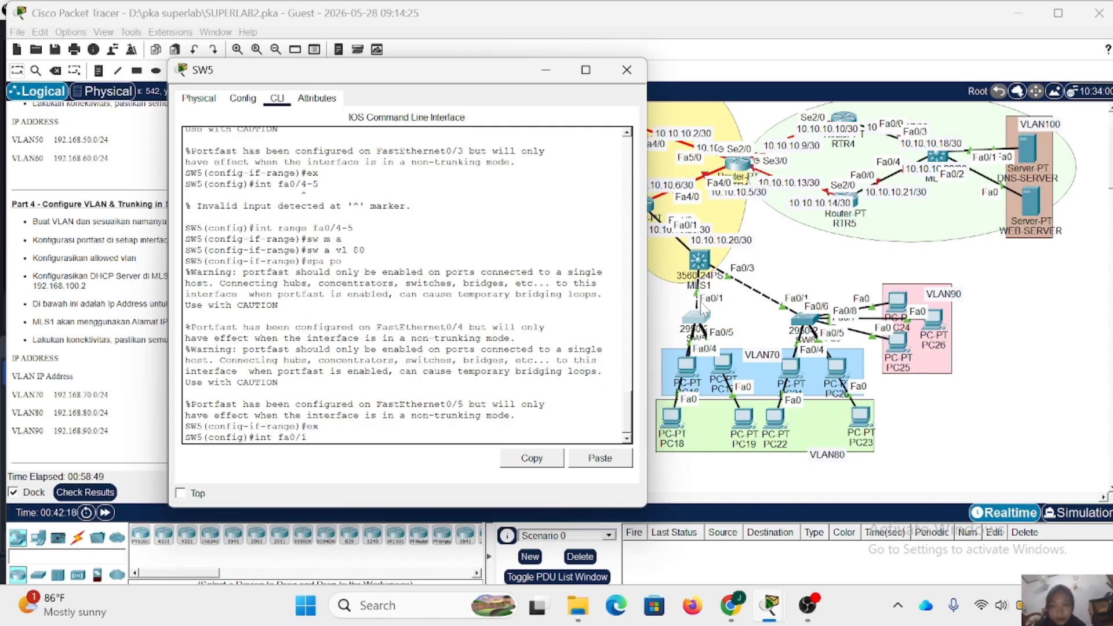
key("Return")
type("sw m t")
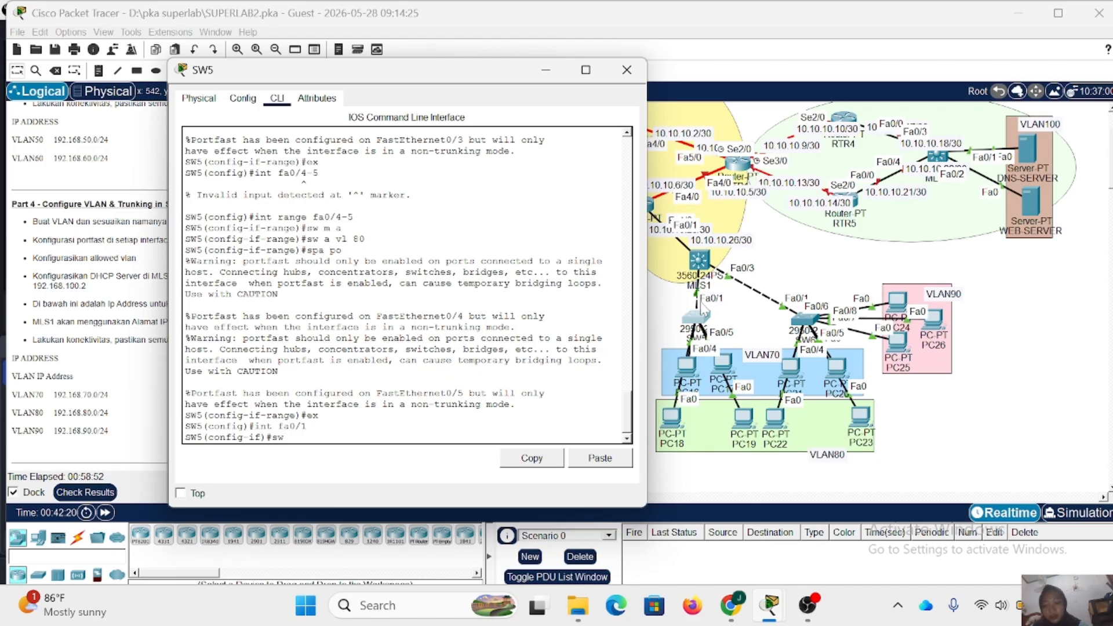
key("Return")
- Allow VLANs 70-80 on SW5's fa0/1 trunk and close the switch window
type("sw t")
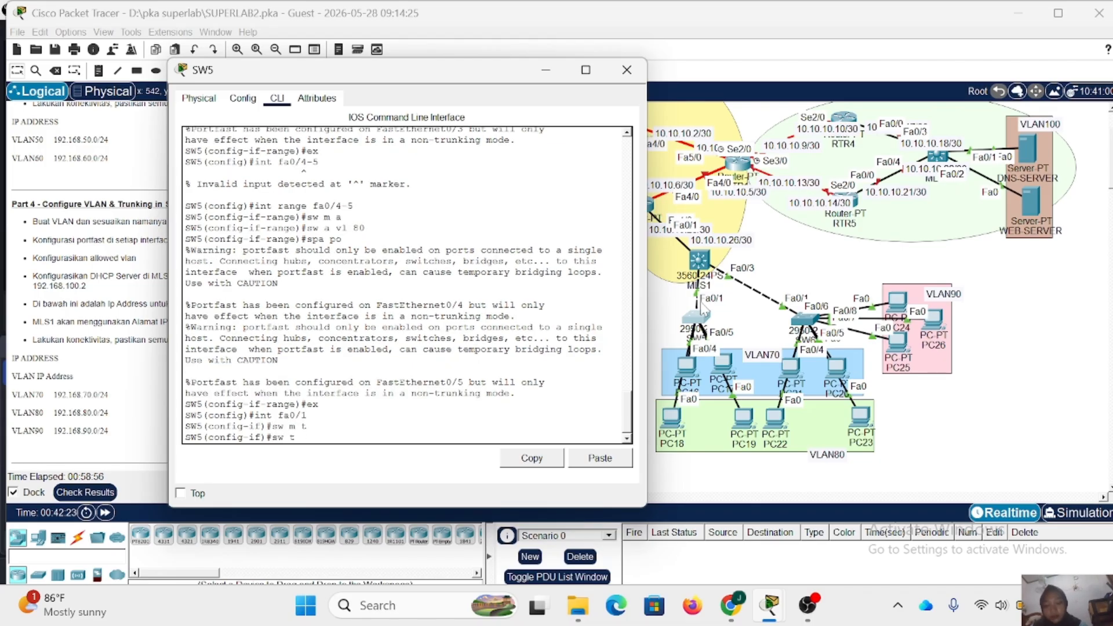
type(" all vl 70-80")
key("Return")
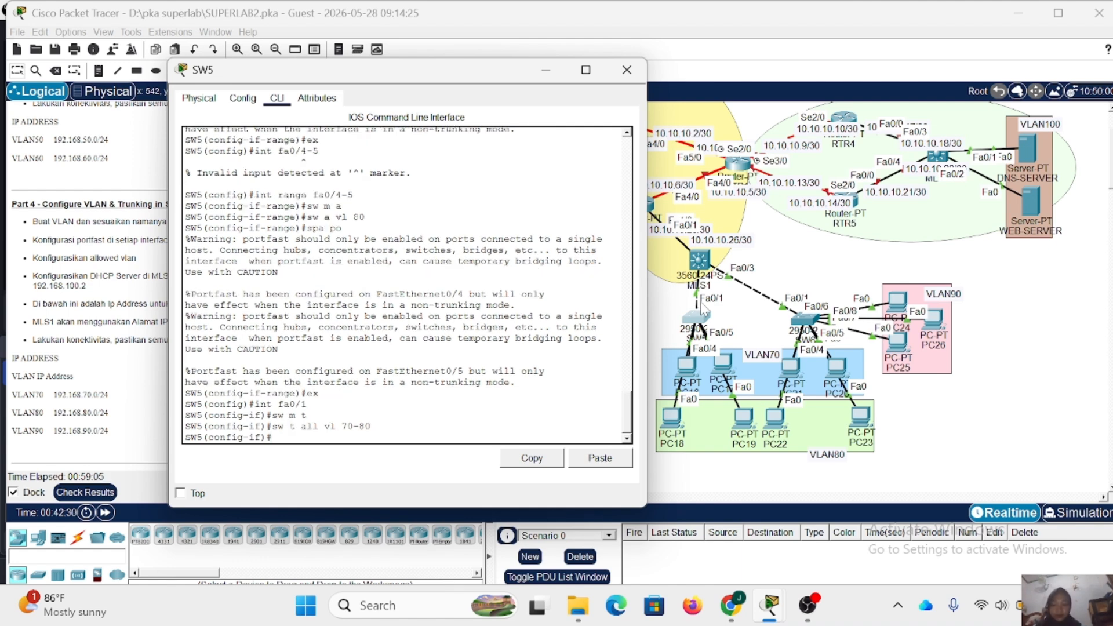
left_click(637, 72)
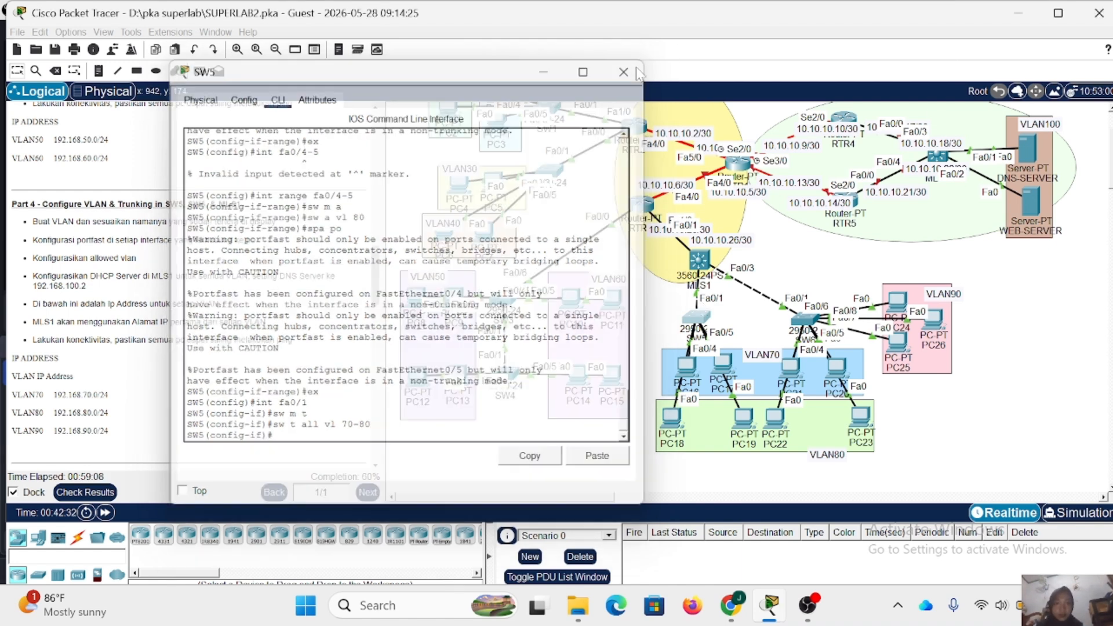
- Open SW6's command line, enter privileged mode with the enable password, and start global configuration
left_click(810, 319)
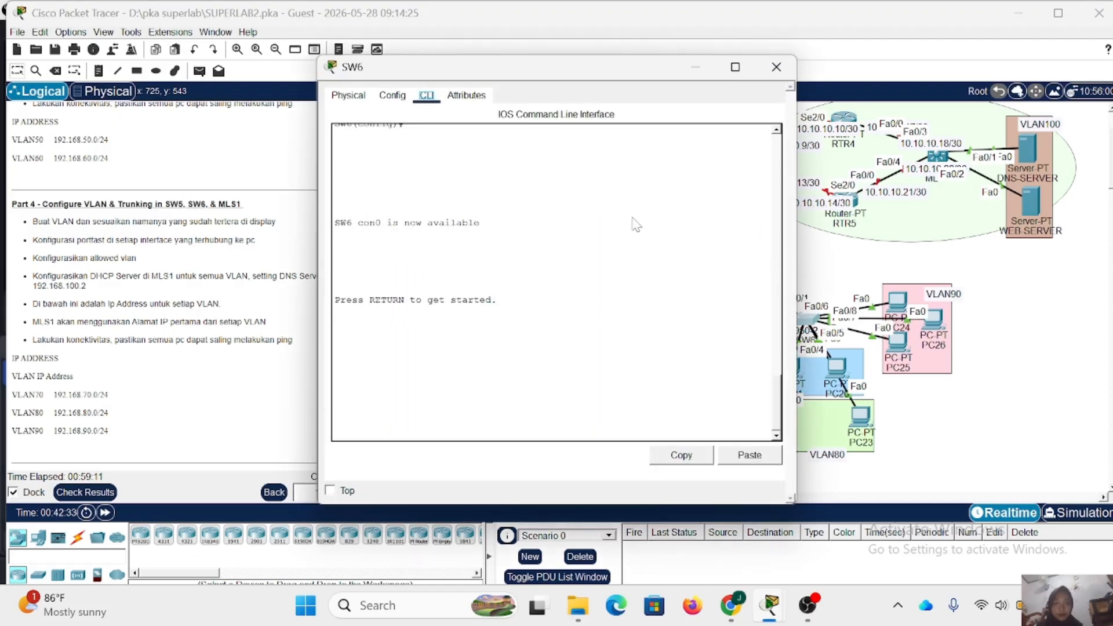
key("Return")
type("en")
key("Return")
key("Return")
type("conf t")
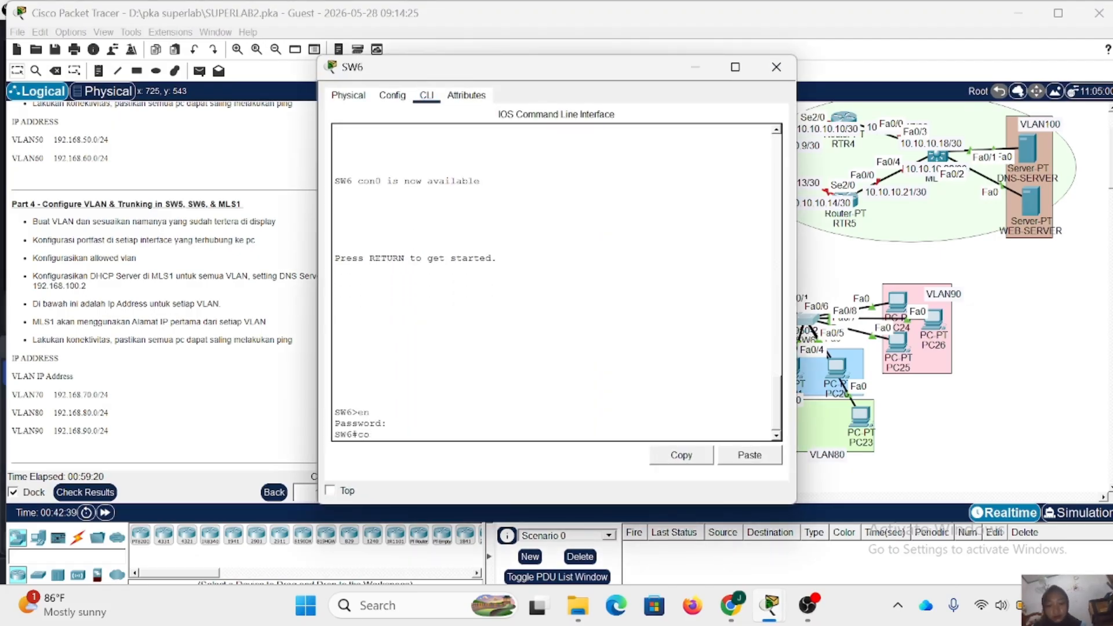
- Create VLAN 70 on SW6 and name it VLAN70
key("Return")
type("vl 70")
key("Return")
type("name VLOAN70")
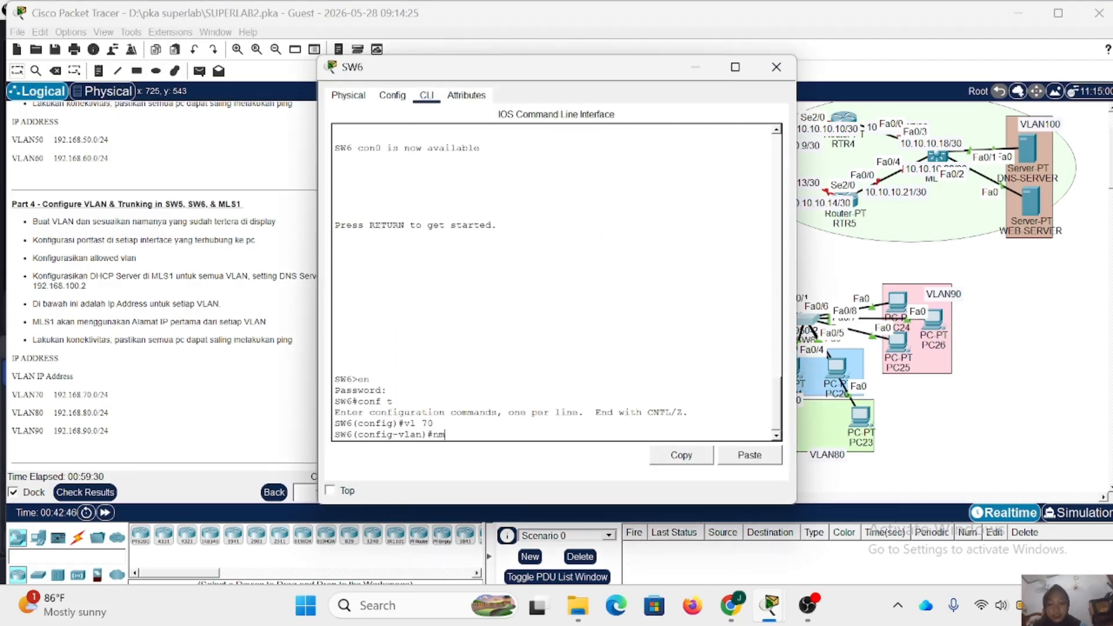
key("Left")
key("Left")
key("Left")
key("Left")
key("BackSpace")
- Create VLAN 80 on SW6 and name it VLAN80
key("Return")
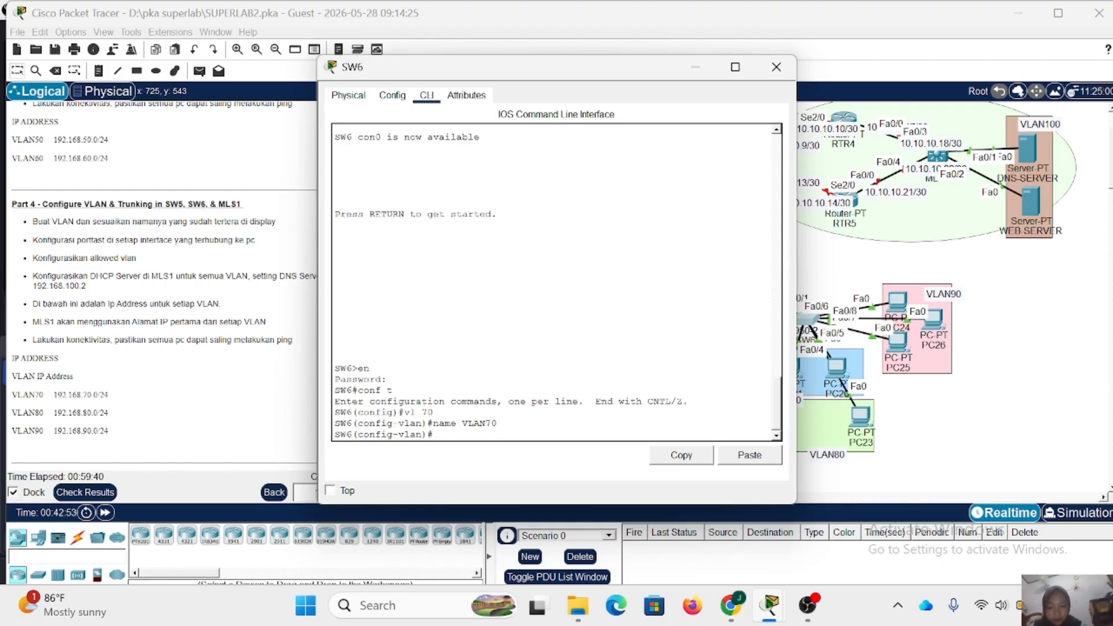
type("vl 80")
key("Return")
type("ANAM")
key("BackSpace")
key("BackSpace")
key("BackSpace")
key("BackSpace")
type("name VLAN80")
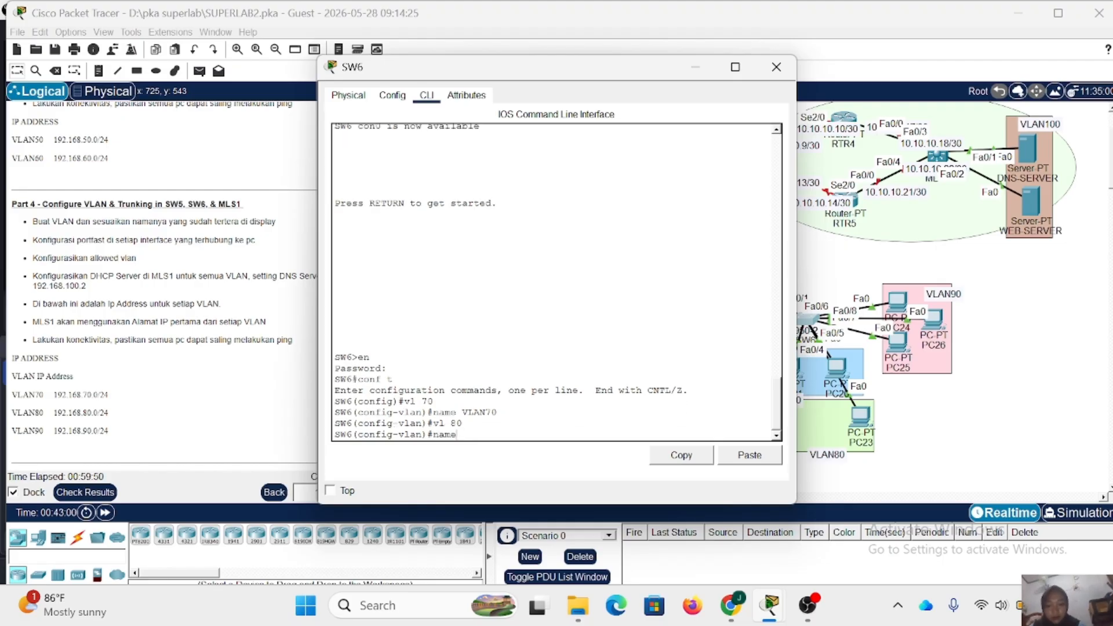
- Create VLAN 90 on SW6, name it VLAN90, and return to global configuration
key("Return")
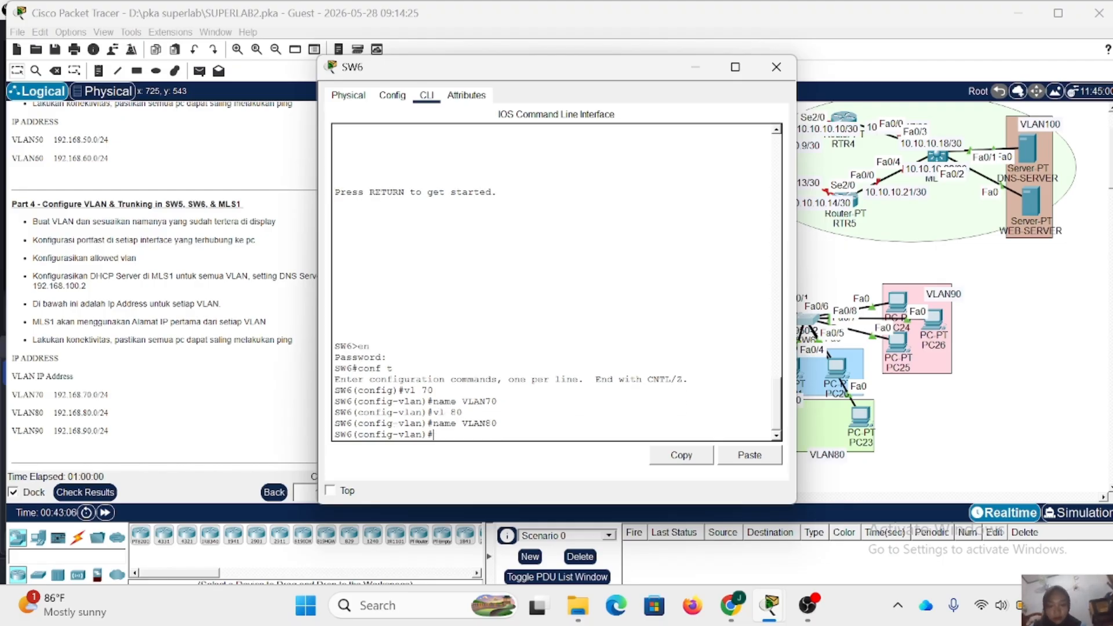
type("vlc 90")
key("Return")
type("vl 90")
key("Return")
type("name VLAN90")
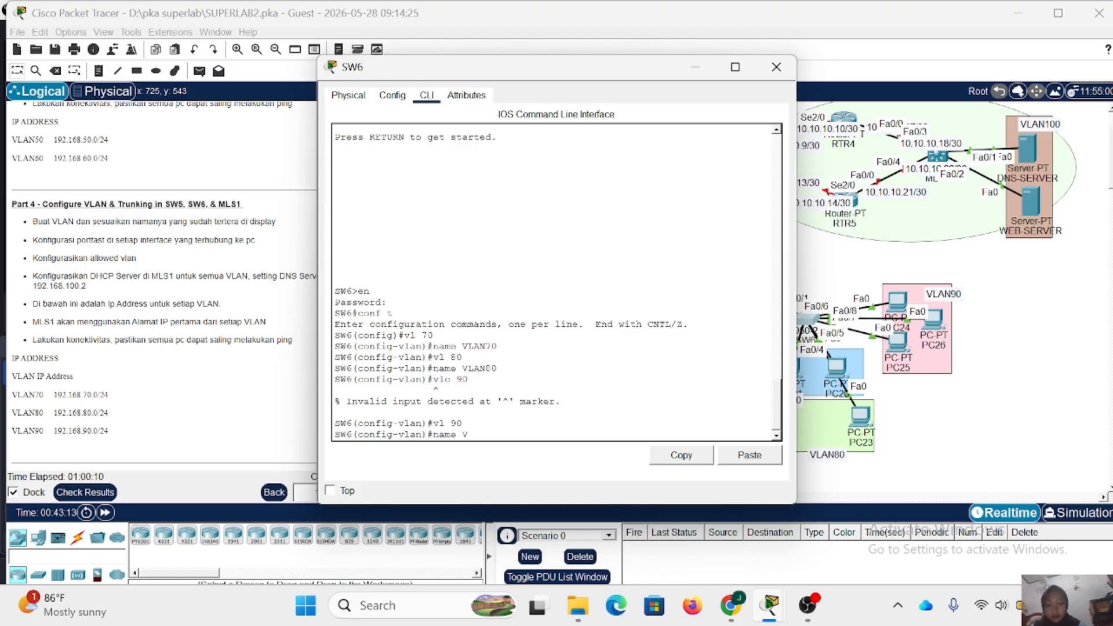
key("Return")
type("ex")
- Set SW6 ports fa0/2-3 to access mode in VLAN 70 with portfast enabled
key("Return")
left_click_drag(558, 72, 486, 73)
type("int range fa0/2-3")
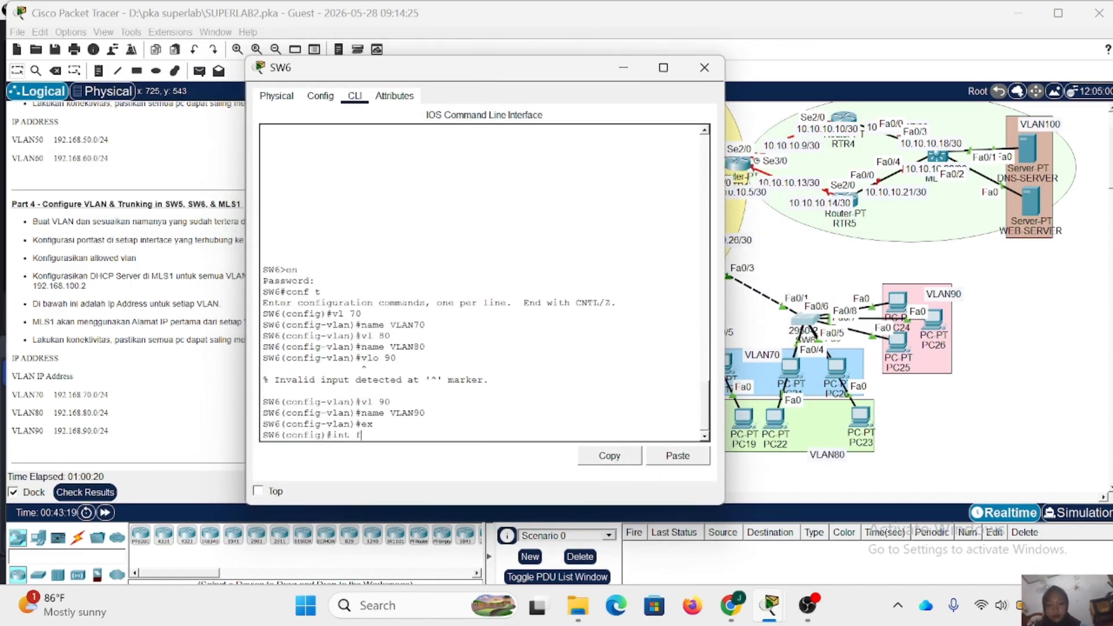
key("Return")
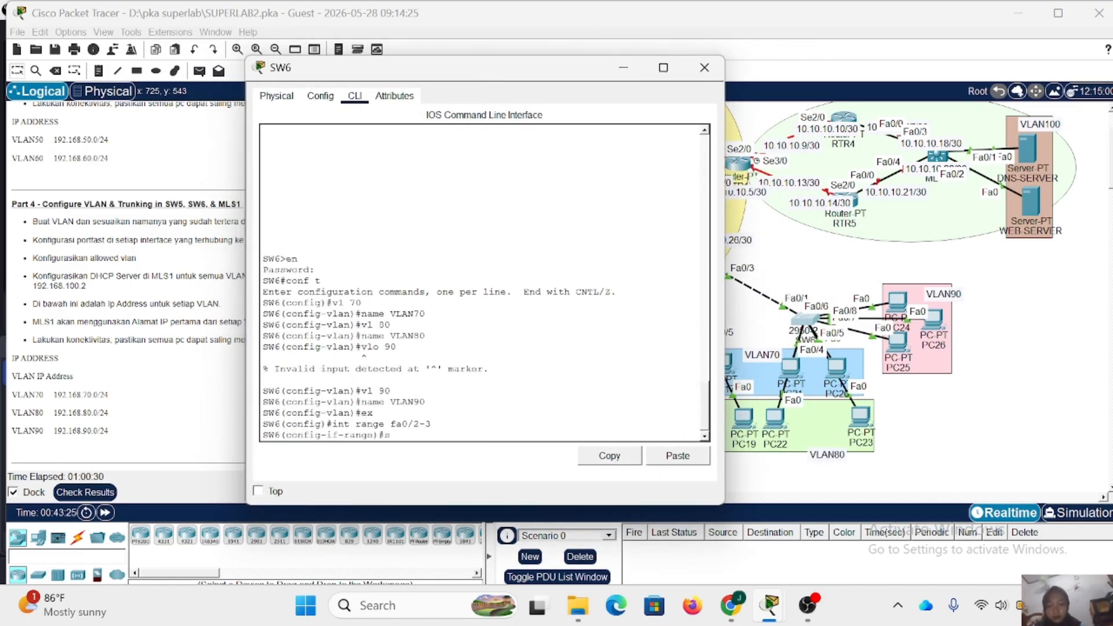
type("sw m a")
key("Return")
type("sw a vl 70")
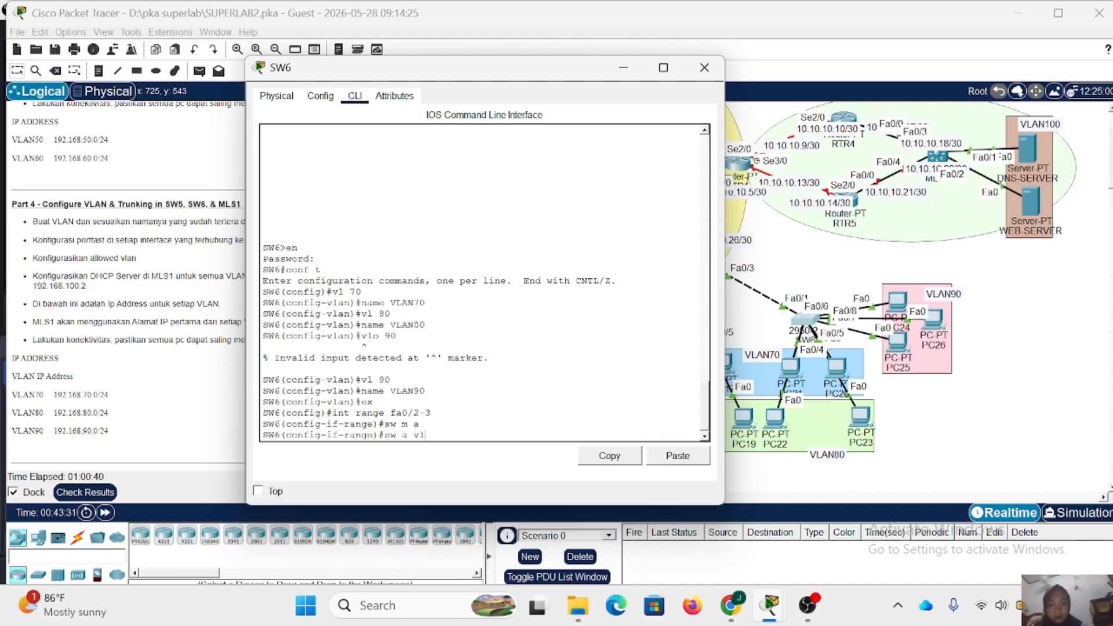
key("Return")
type("spa po")
key("Return")
type("ex")
key("Return")
- Set SW6 ports fa0/4-5 to access mode in VLAN 80 with portfast enabled
type("int range fa0/4-5")
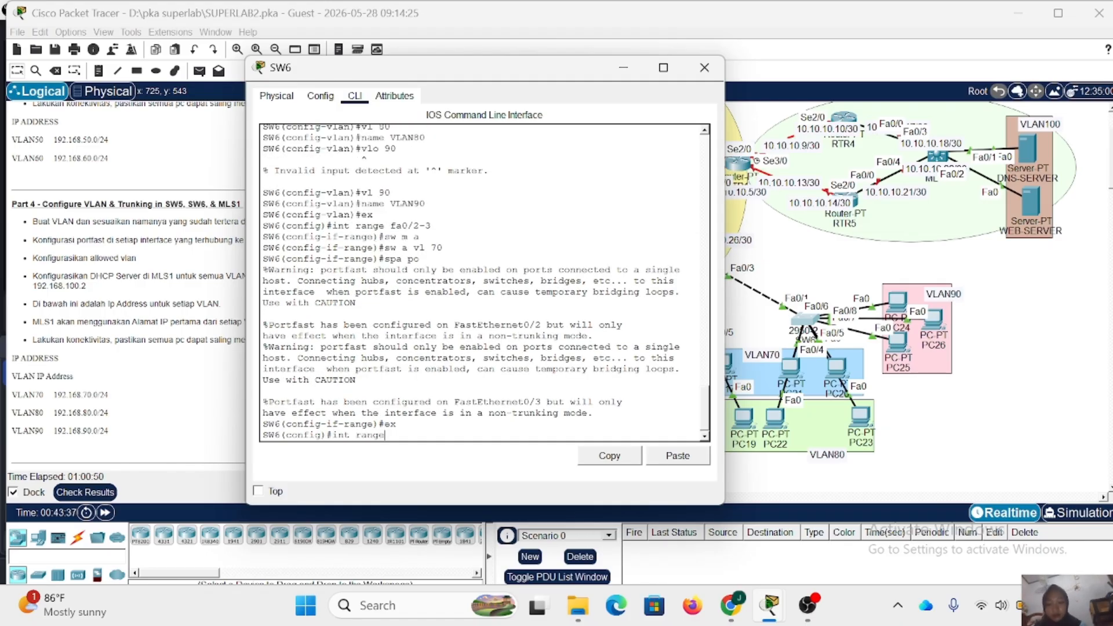
key("Return")
type("sw m a")
key("Return")
type("sw a")
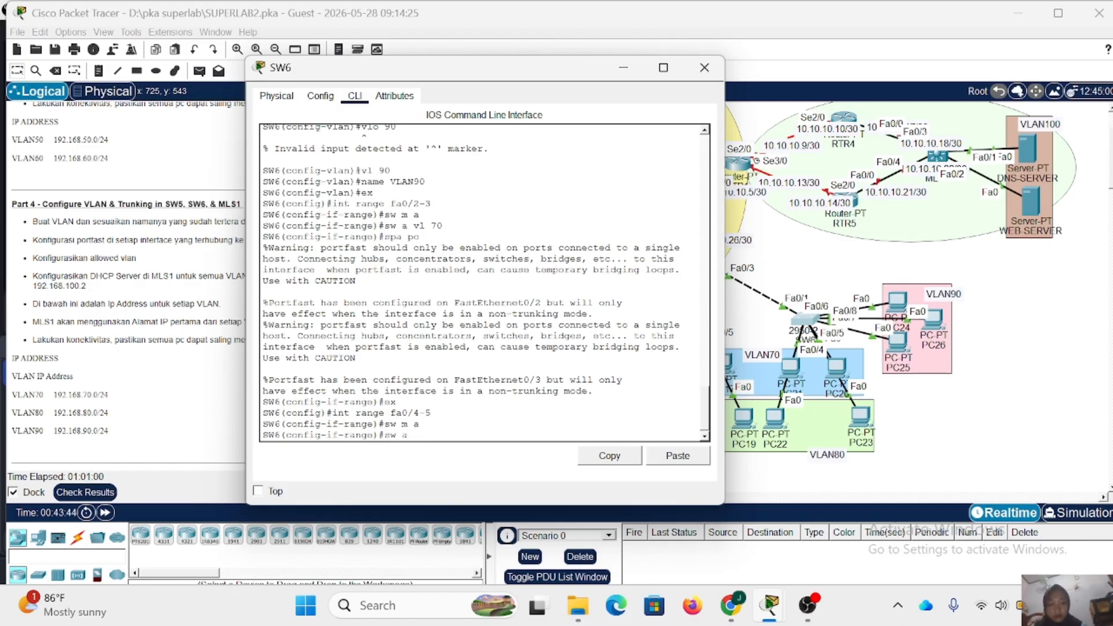
type(" vl 80")
key("Return")
type("spa po")
key("Return")
type("ex")
key("Return")
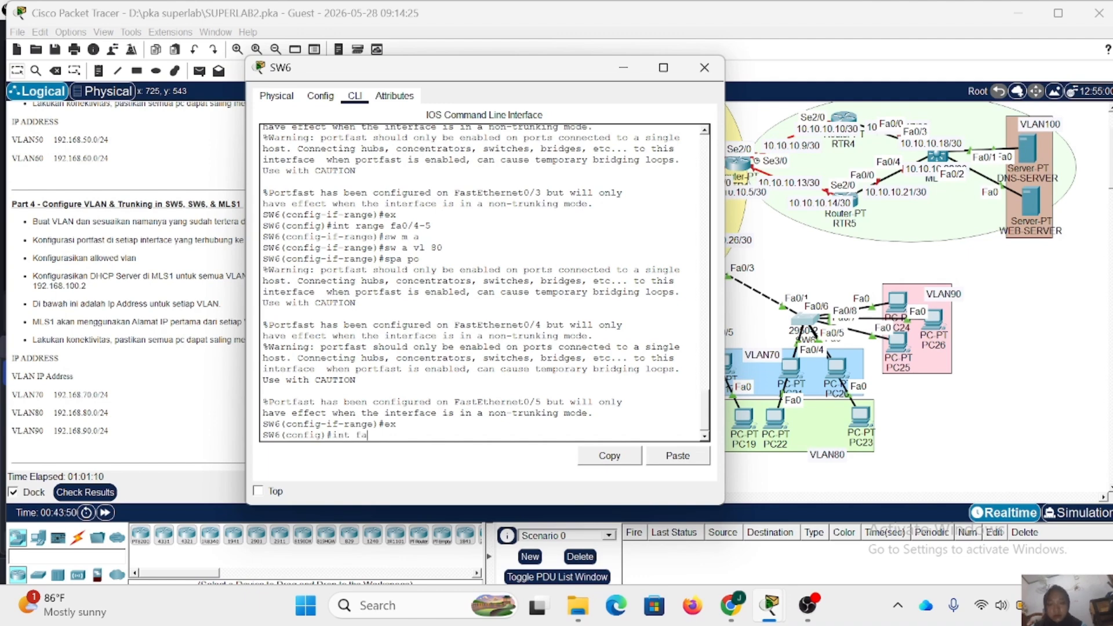
- Nudge PC24 and PC25 within the VLAN90 area and specify SW6 interface range fa0/6-8 for configuration
type("int range fa")
mouse_move(898, 301)
left_mouse_down()
mouse_move(896, 286)
mouse_move(905, 297)
left_mouse_up()
left_click_drag(898, 342, 907, 346)
key("alt+Tab")
type("0/6-8")
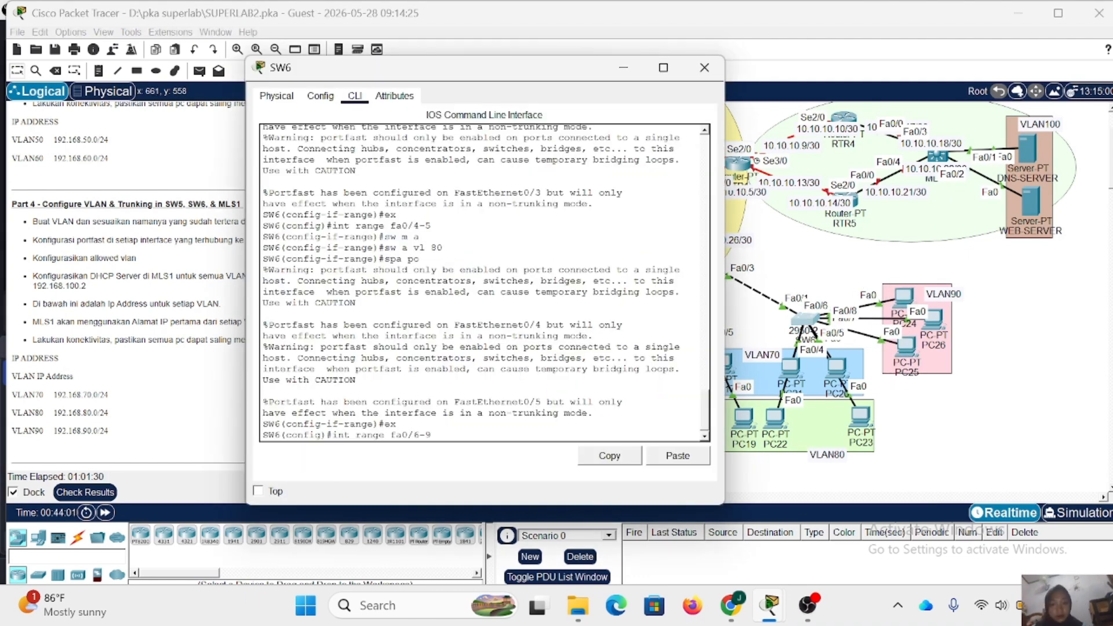
- Set SW6 ports fa0/6-8 to access mode in VLAN 90 with portfast enabled
key("Return")
type("sw m a")
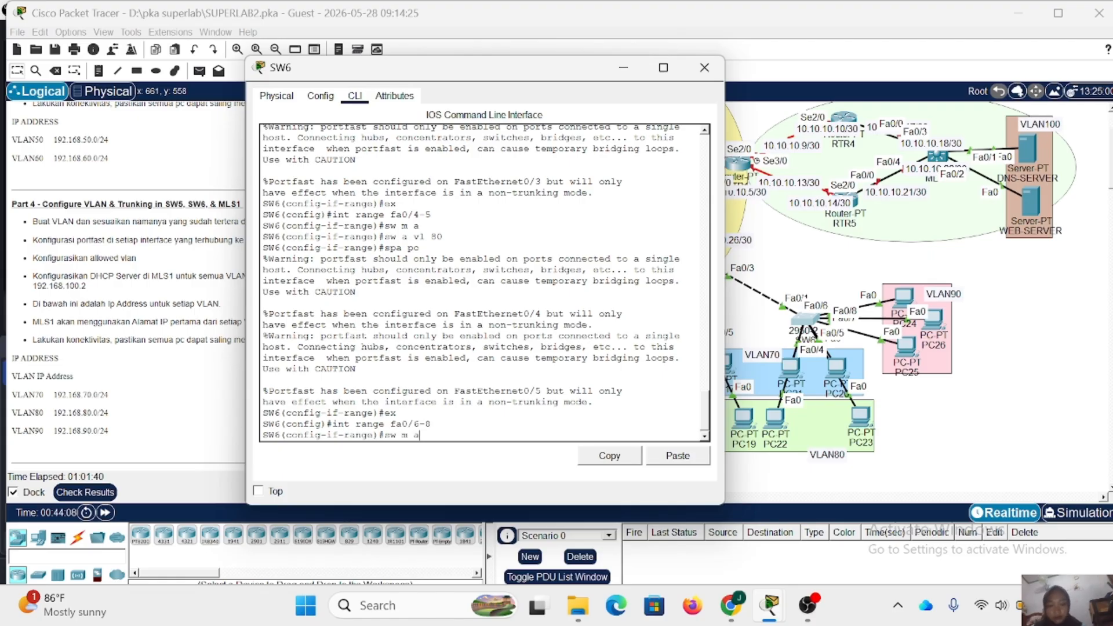
key("Return")
type("sw a vl 90")
key("Return")
type("spa po")
key("Return")
type("ex")
key("Return")
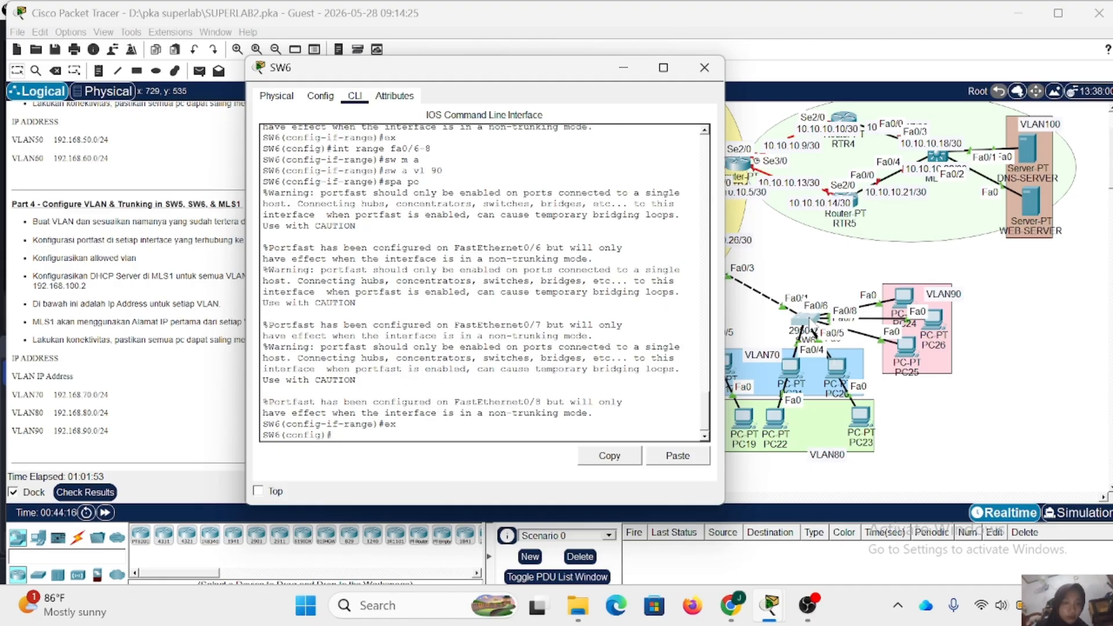
- Set SW6's fa0/1 interface to trunk mode
left_click_drag(517, 70, 475, 68)
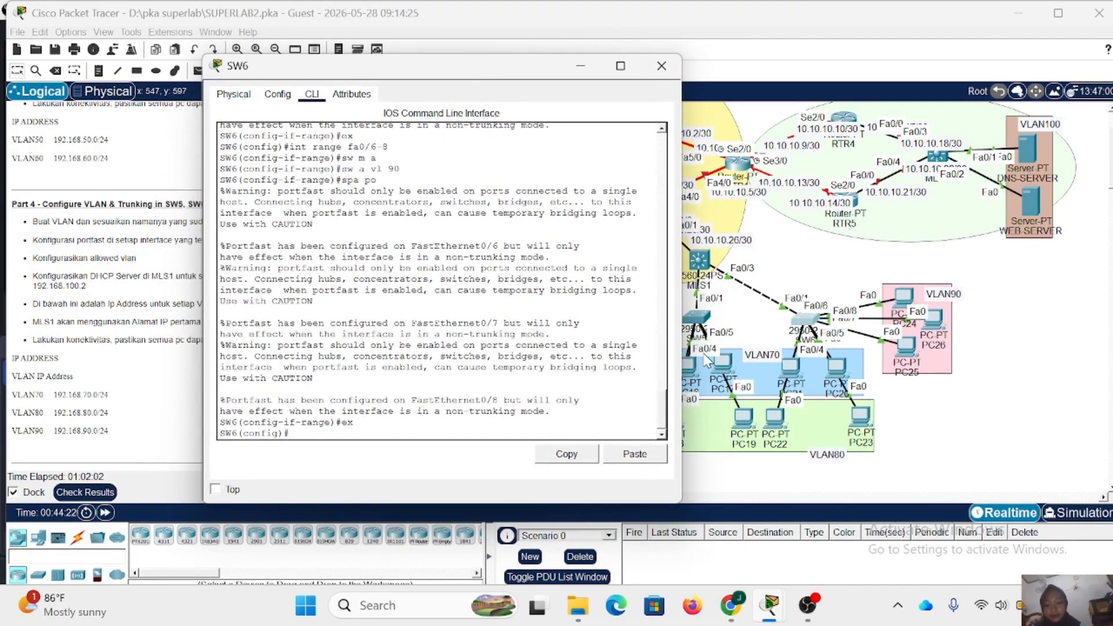
type("fa0/1")
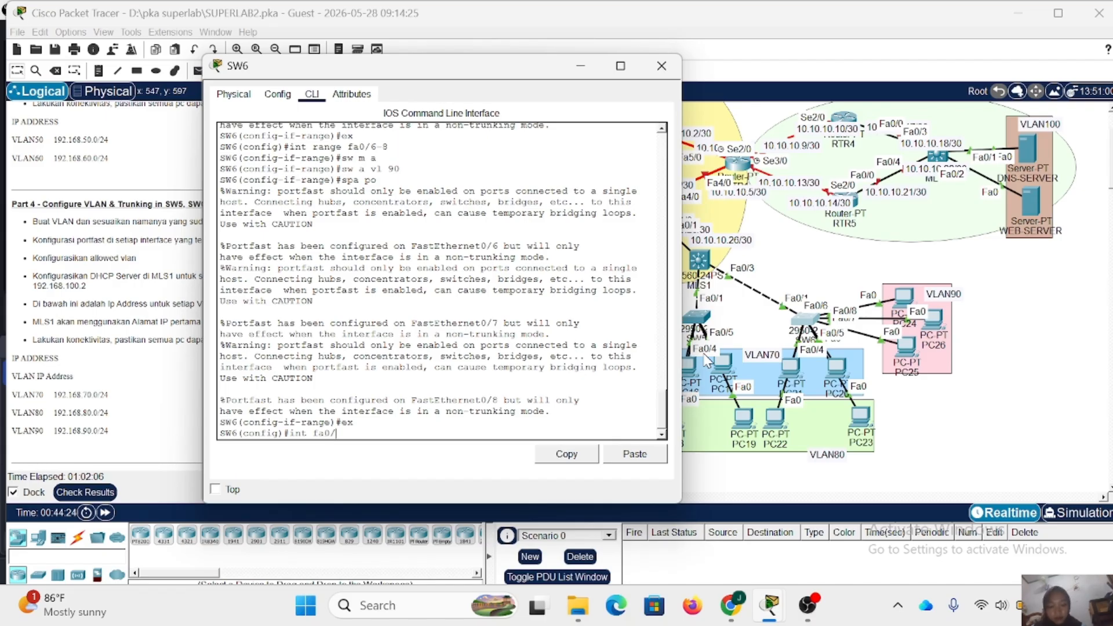
key("Return")
type("sw m")
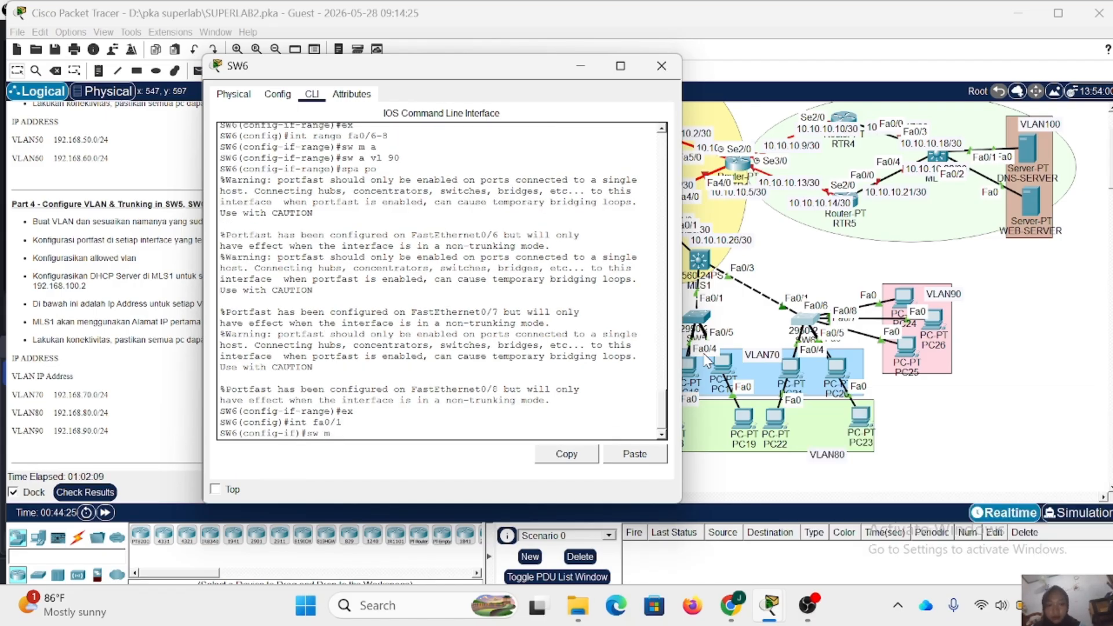
type(" t")
key("Return")
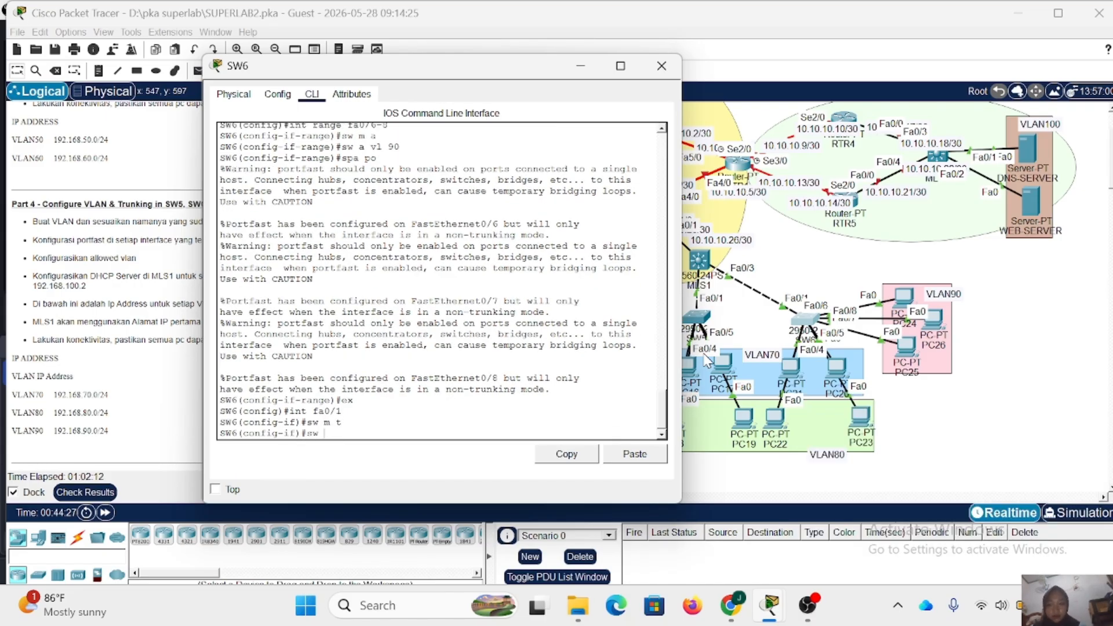
- Allow VLANs 70-90 on SW6's fa0/1 trunk and close the switch window
type("sw t all vl ")
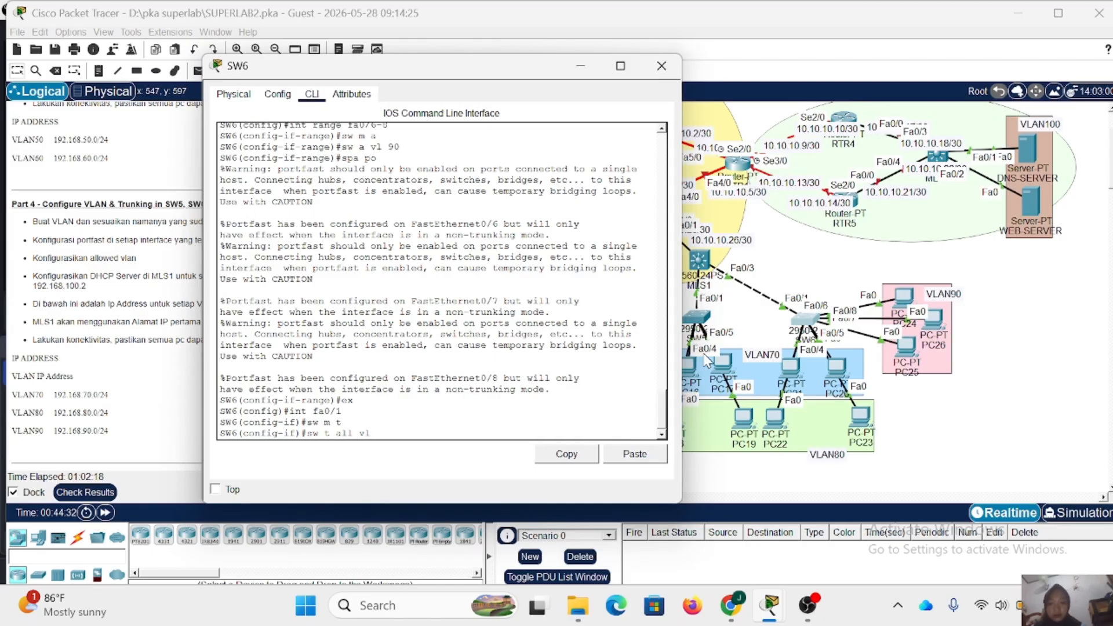
type("70-90")
key("Return")
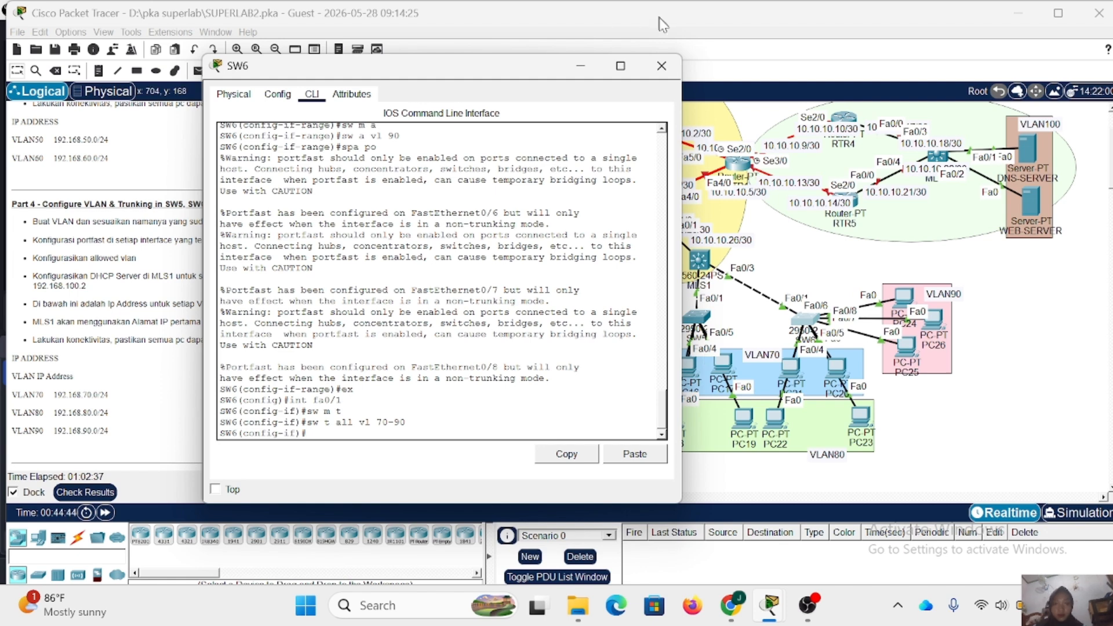
left_click(661, 65)
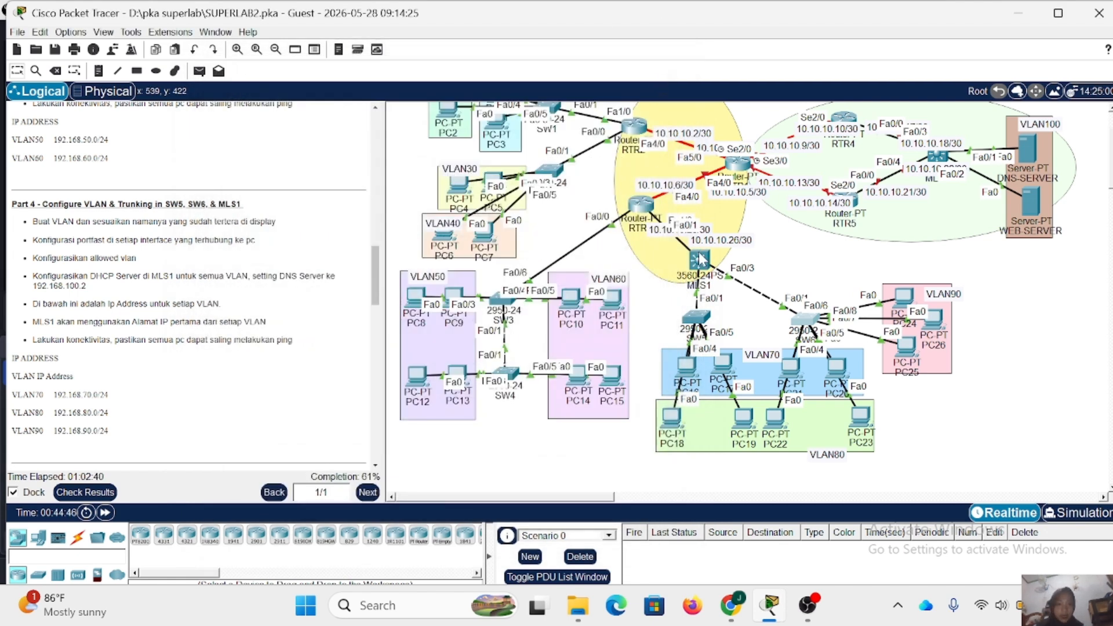
- Open MLS1's command line, enter privileged mode with the enable password, and start global configuration
left_click(700, 258)
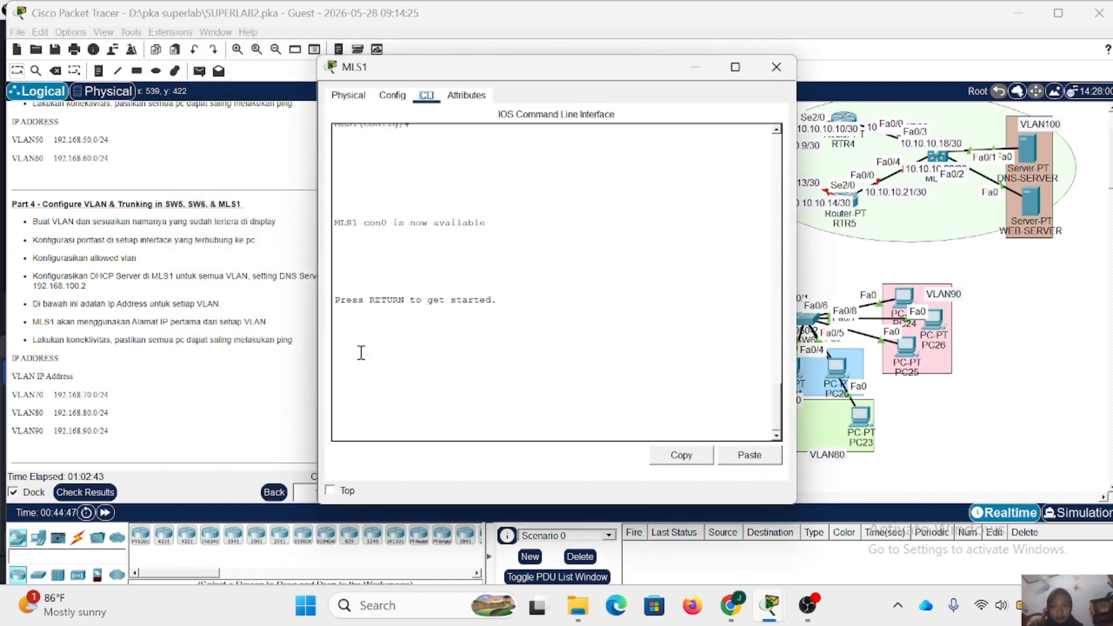
key("Return")
type("en")
key("Return")
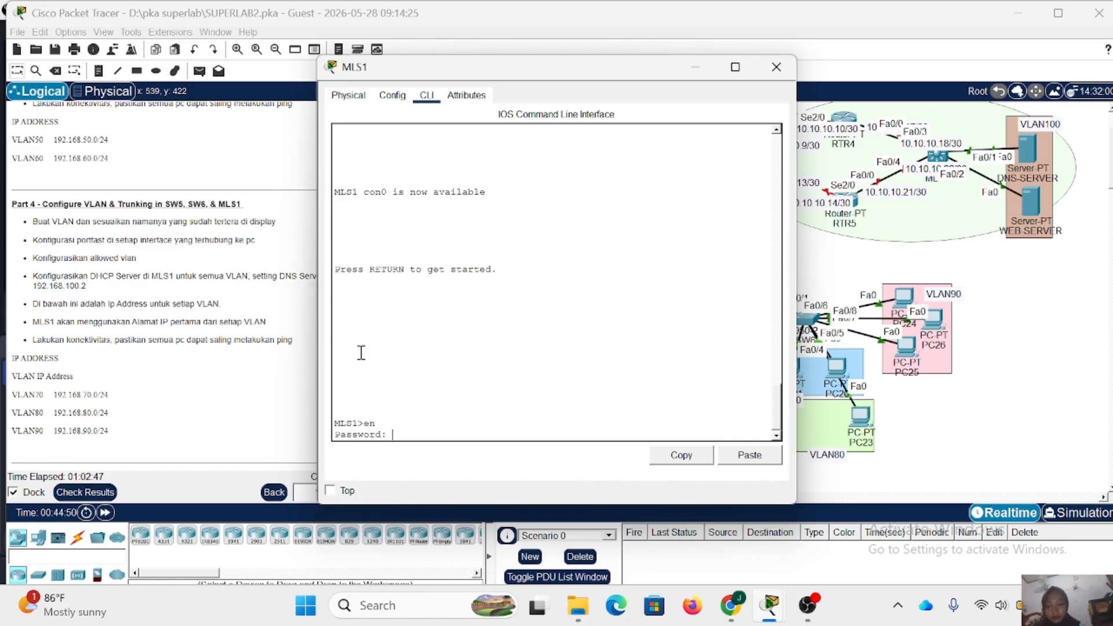
key("Return")
type("conf ")
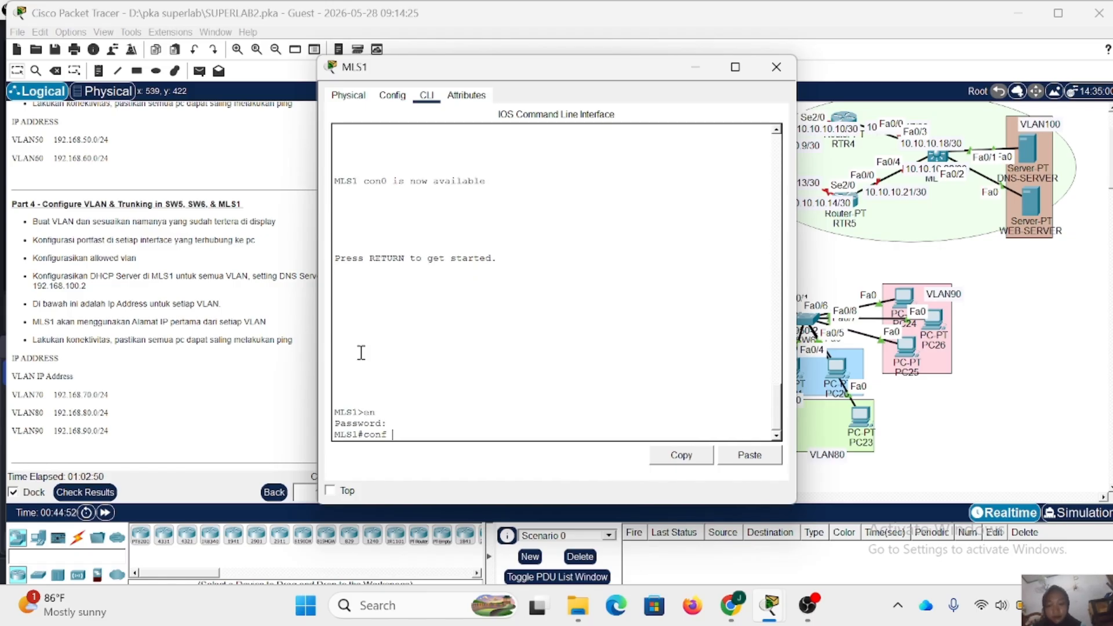
type("t")
key("Return")
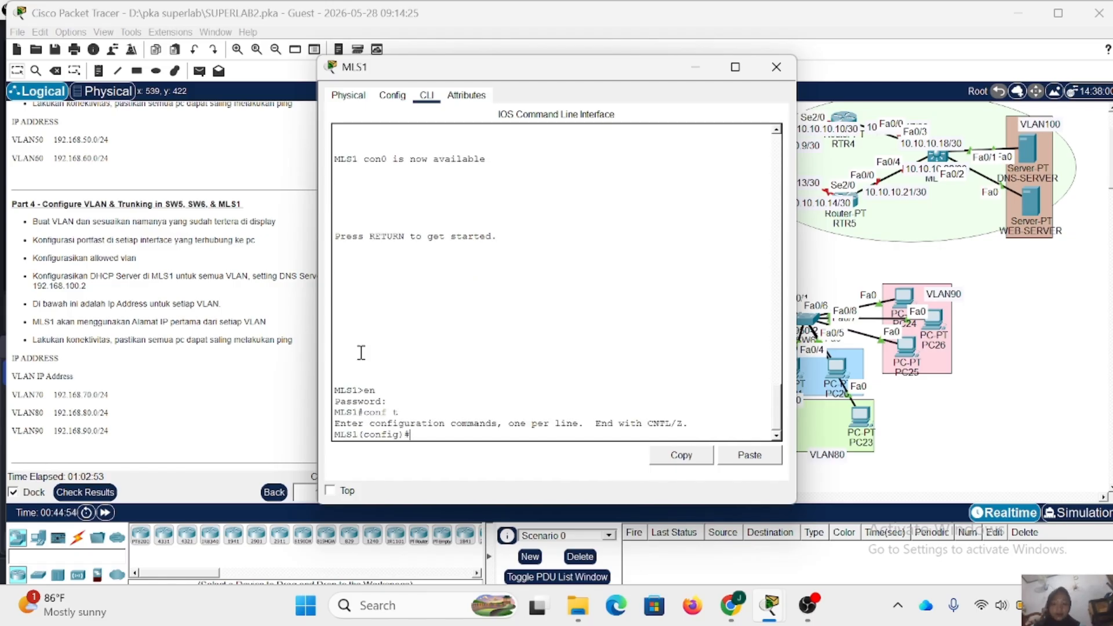
- Create VLAN 70 on MLS1 and name it VLAN70
type("vl 70")
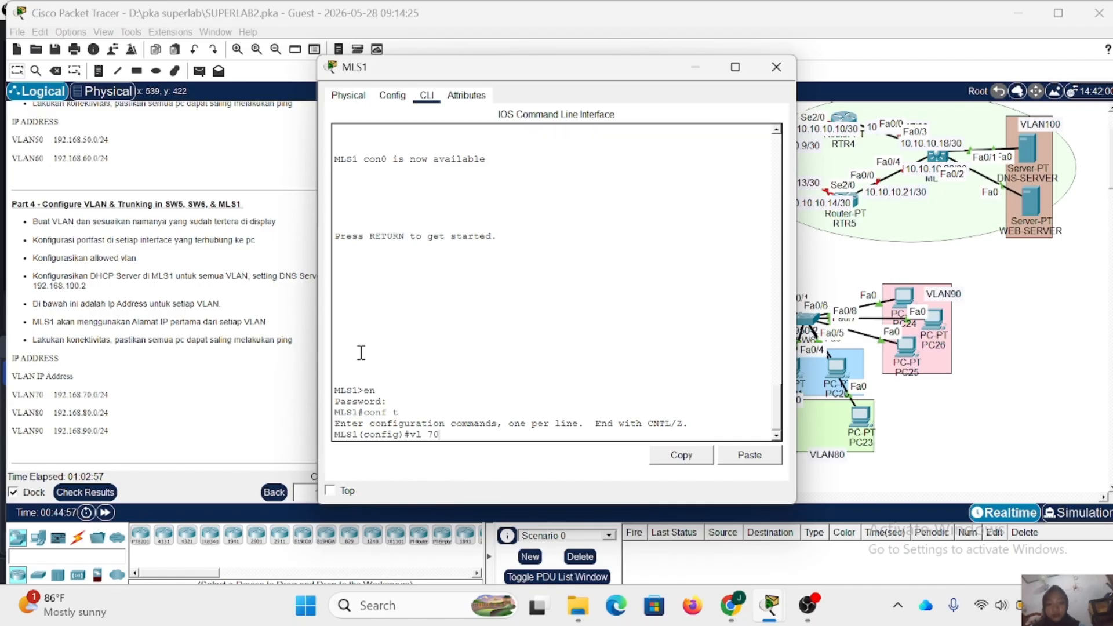
key("Return")
type("na")
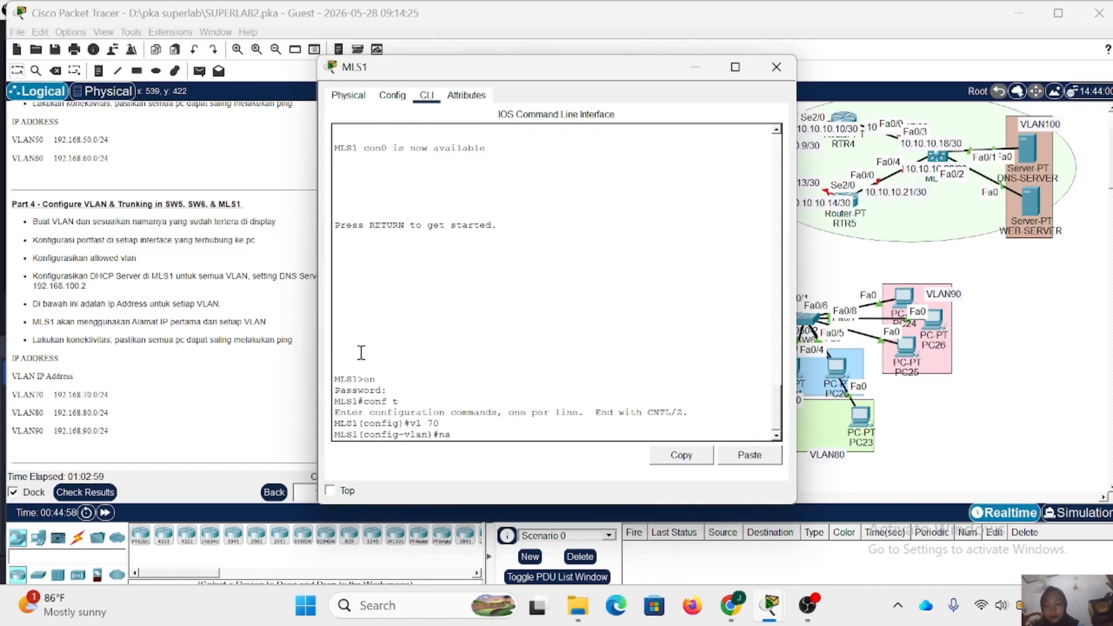
type("me VLAN 70")
key("Return")
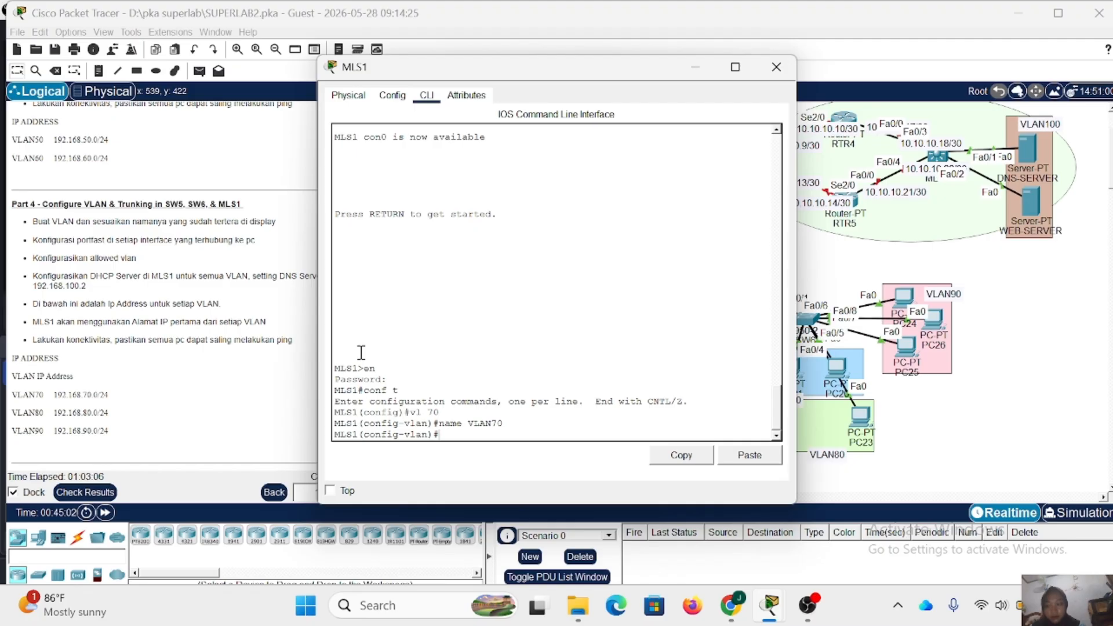
- Create VLAN 80 on MLS1 and name it VLAN80
type("vl 80")
key("Return")
type("nam")
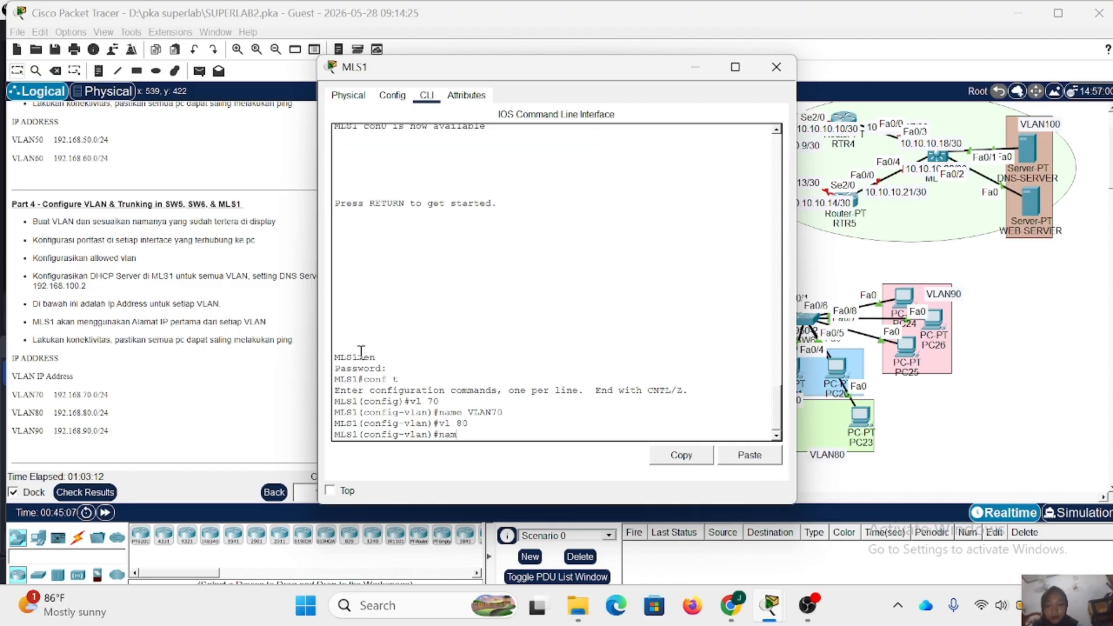
type("e vl 80")
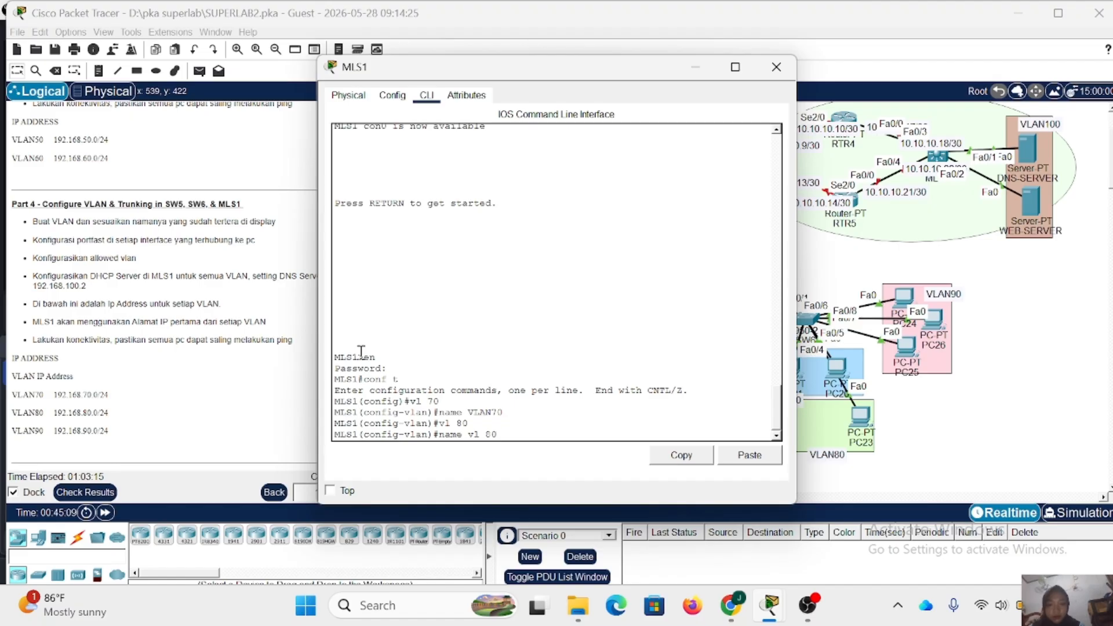
key("BackSpace")
key("BackSpace")
key("BackSpace")
key("BackSpace")
key("BackSpace")
type("VLAN80")
key("Return")
- Create VLAN 90 on MLS1, name it VLAN90, and return to global configuration
type("vl 9")
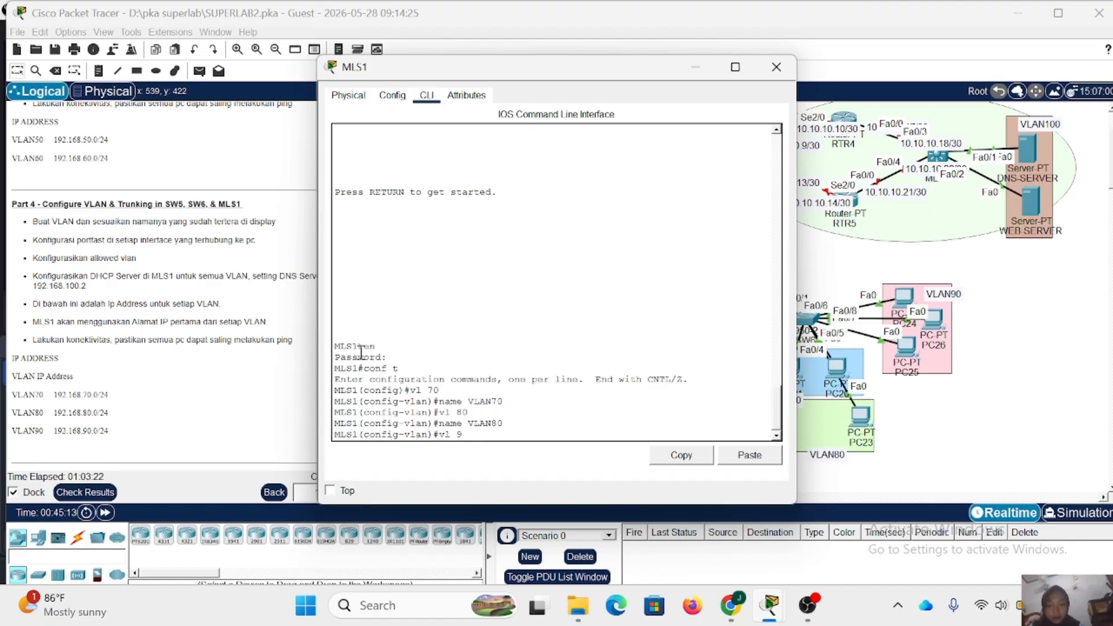
type("0")
key("Return")
type("\\")
key("BackSpace")
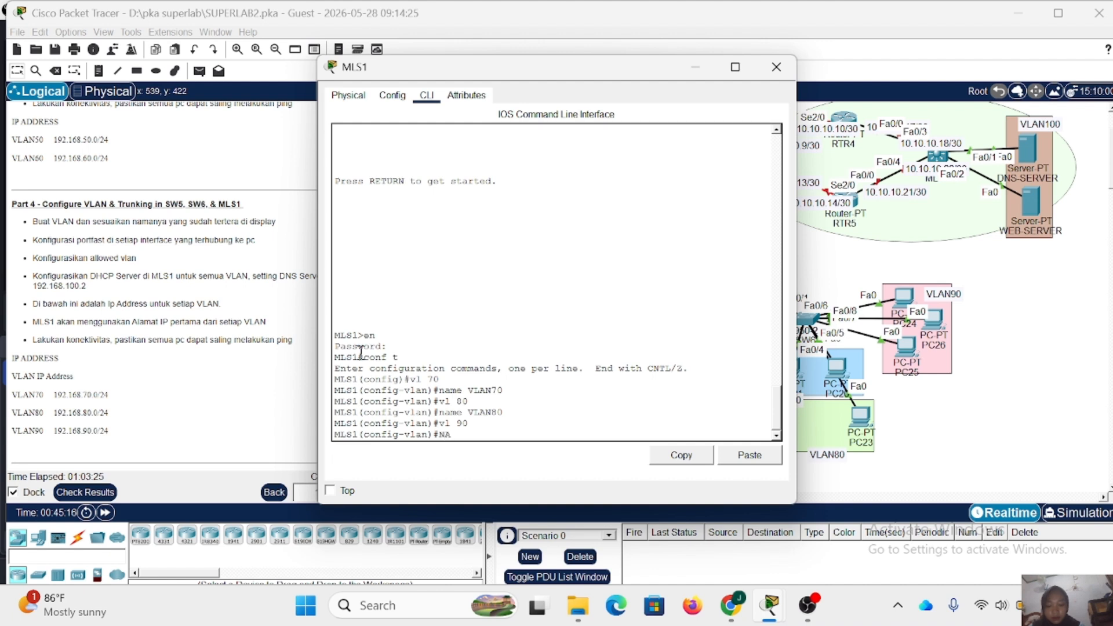
type("name VLAN90")
key("Return")
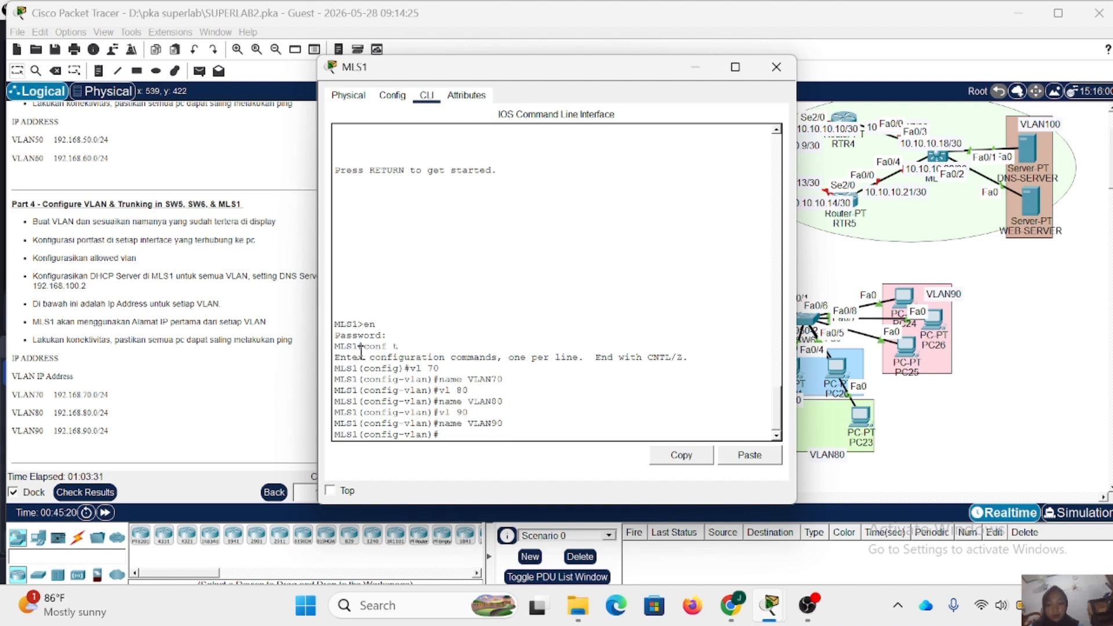
type("ex")
key("Return")
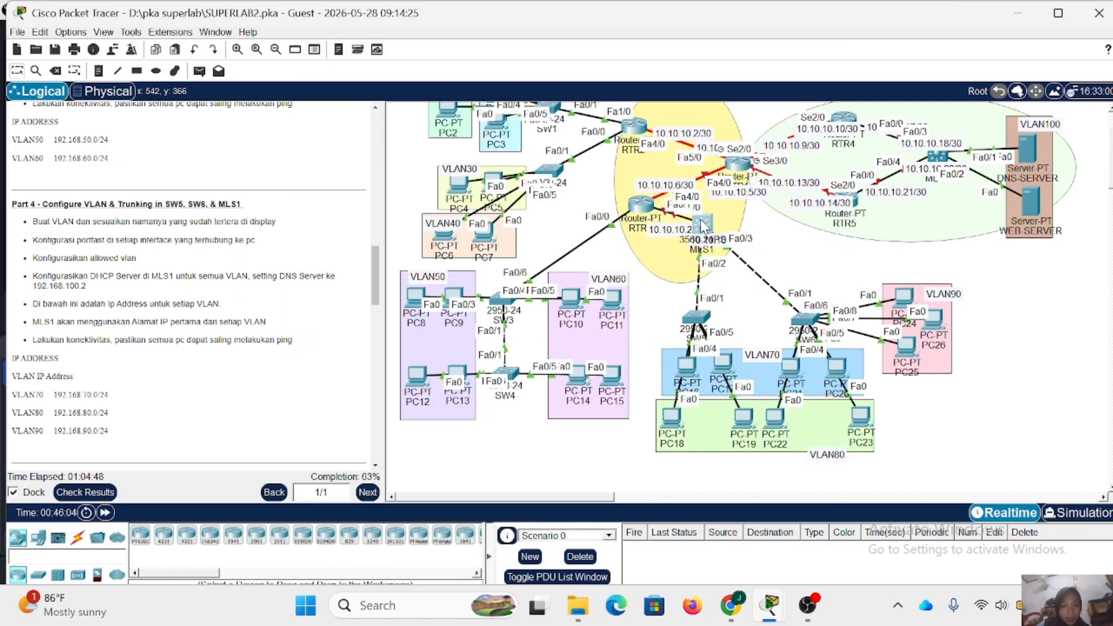
- Move MLS1 down closer to the access switch below it and reopen its command line
left_click_drag(703, 226, 701, 258)
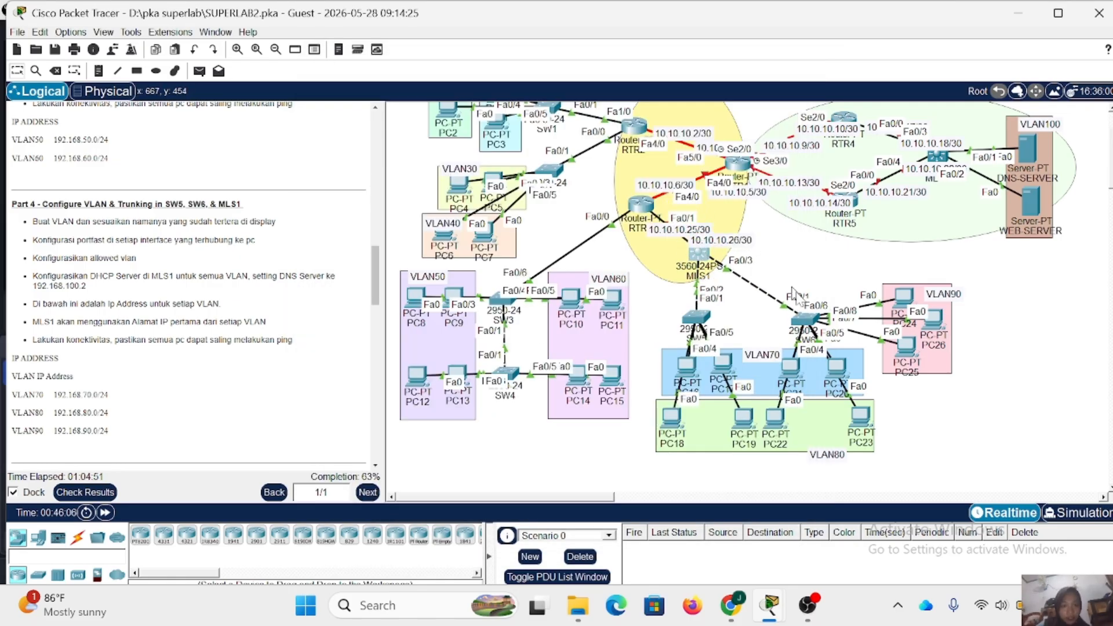
left_click(700, 255)
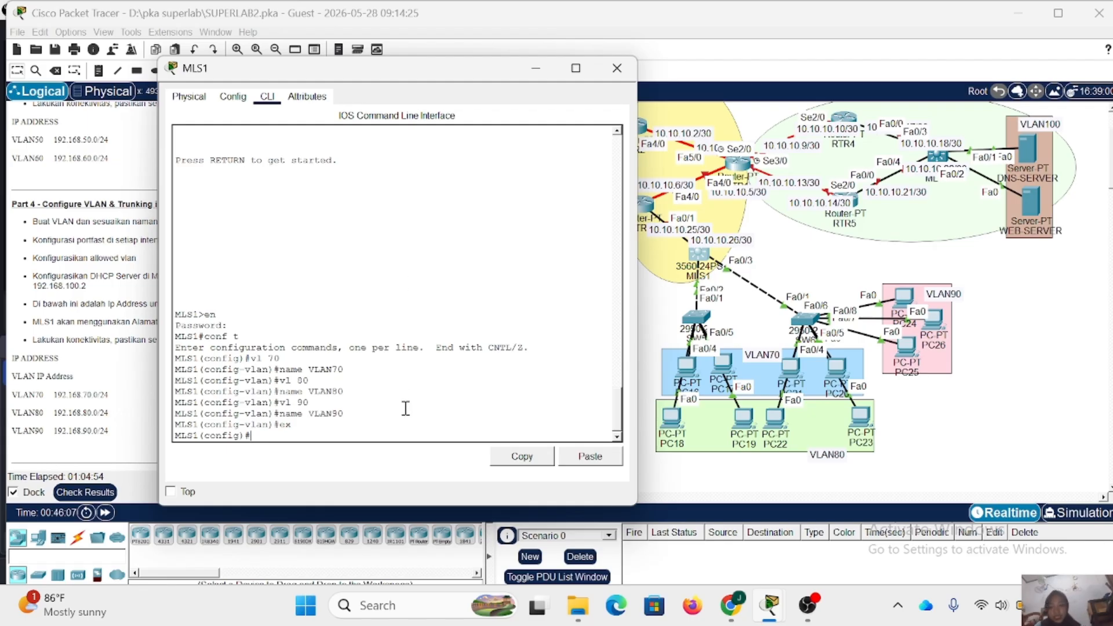
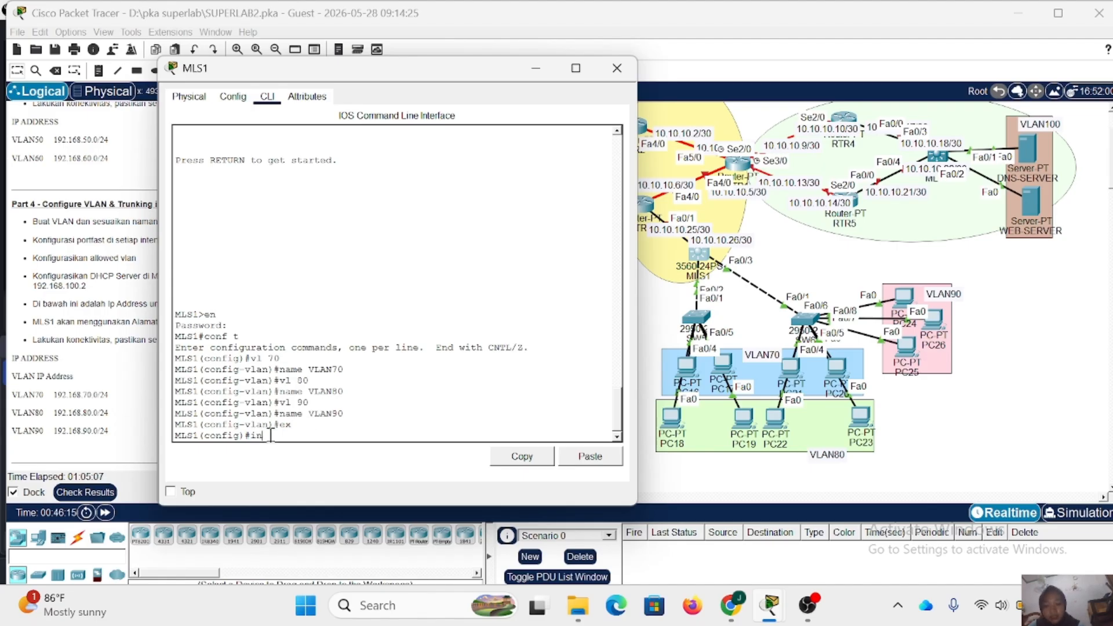
- Set dot1q trunk encapsulation on the MLS1 interface range fa0/2-3
type("t r fa")
key("Left")
key("Left")
type("r ")
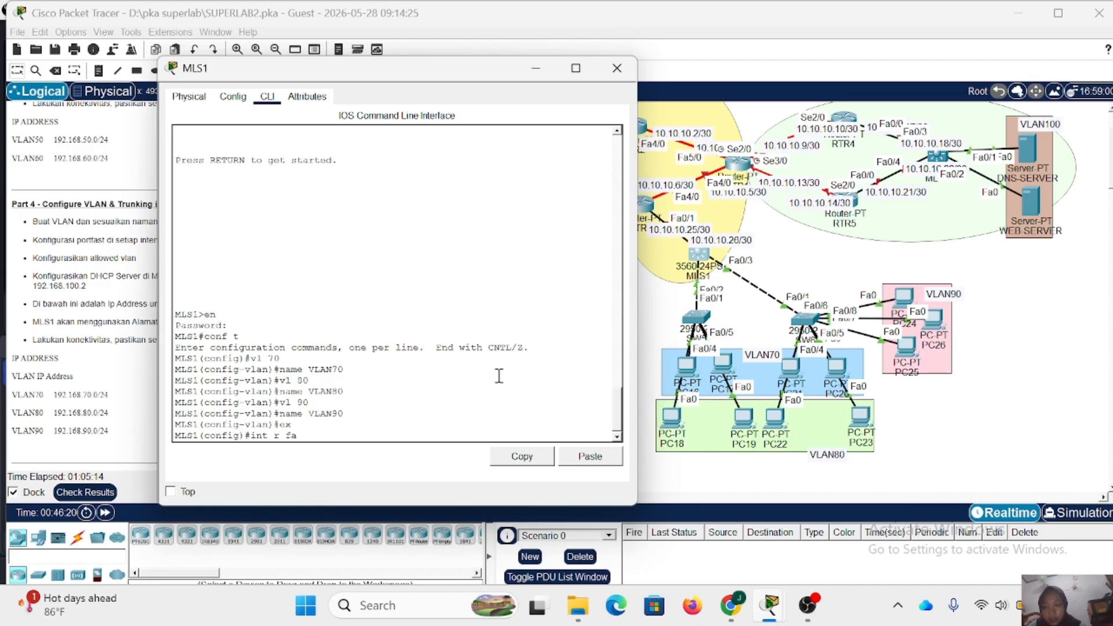
type("2")
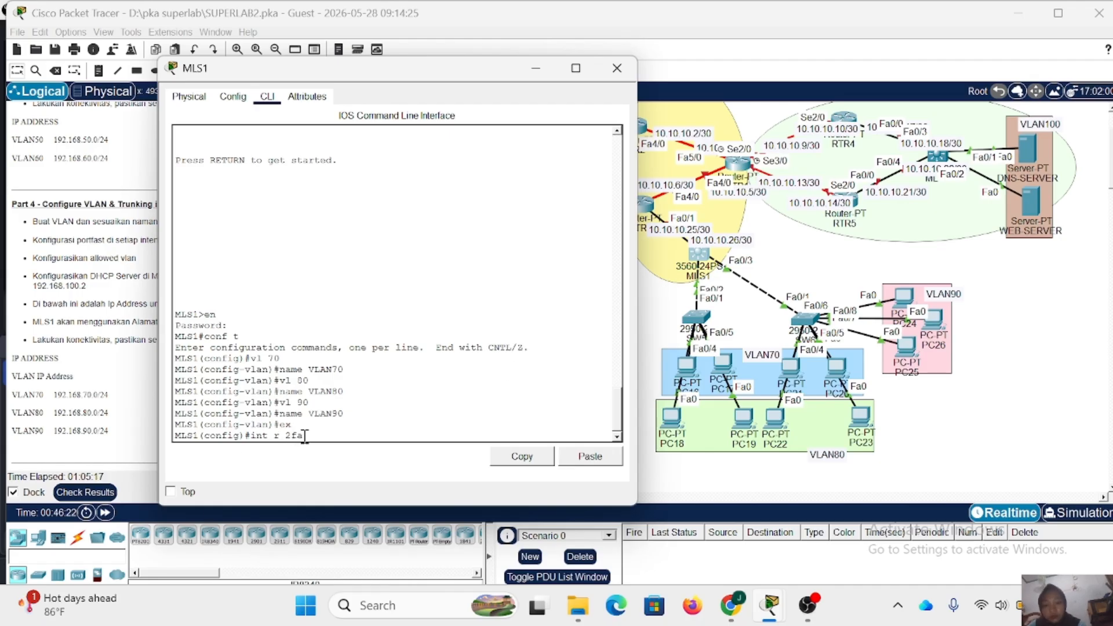
key("BackSpace")
type("0")
key("BackSpace")
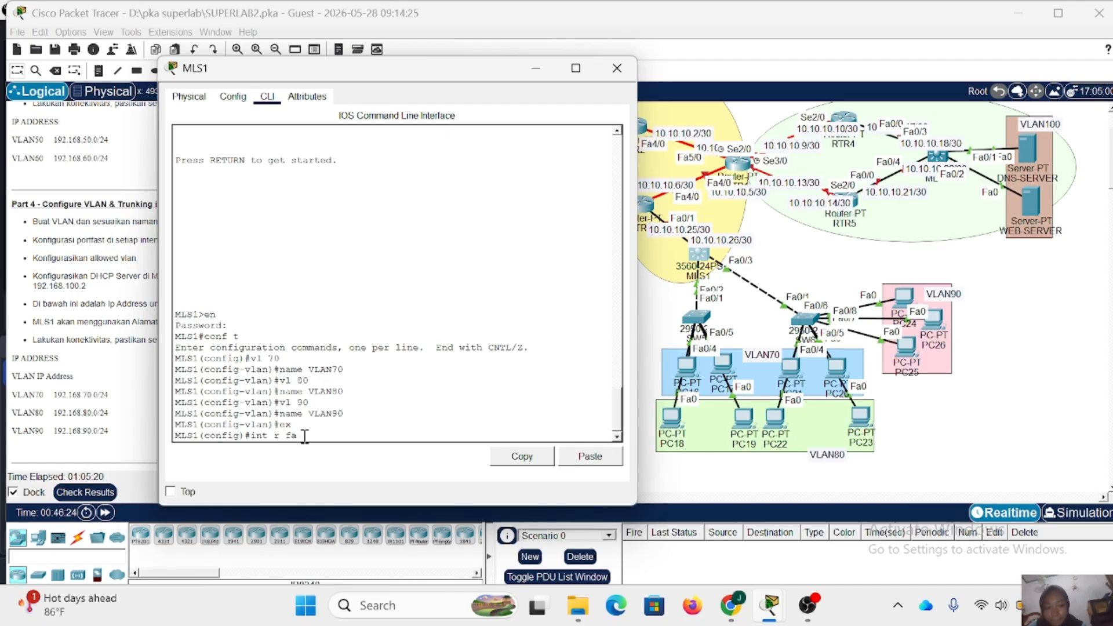
type("0/2-")
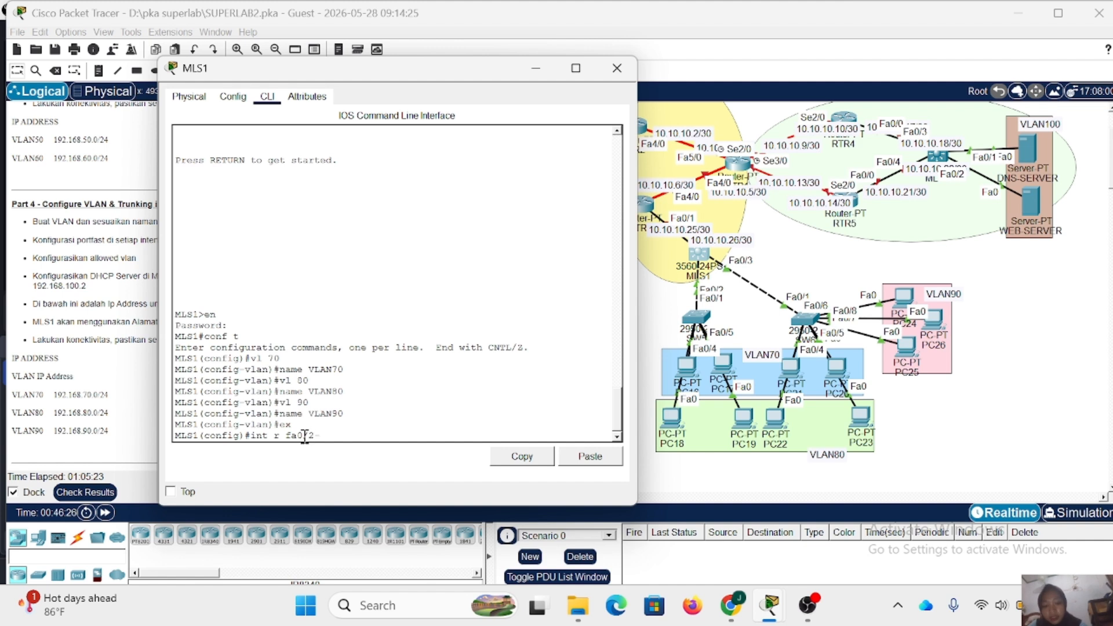
type("3")
key("Return")
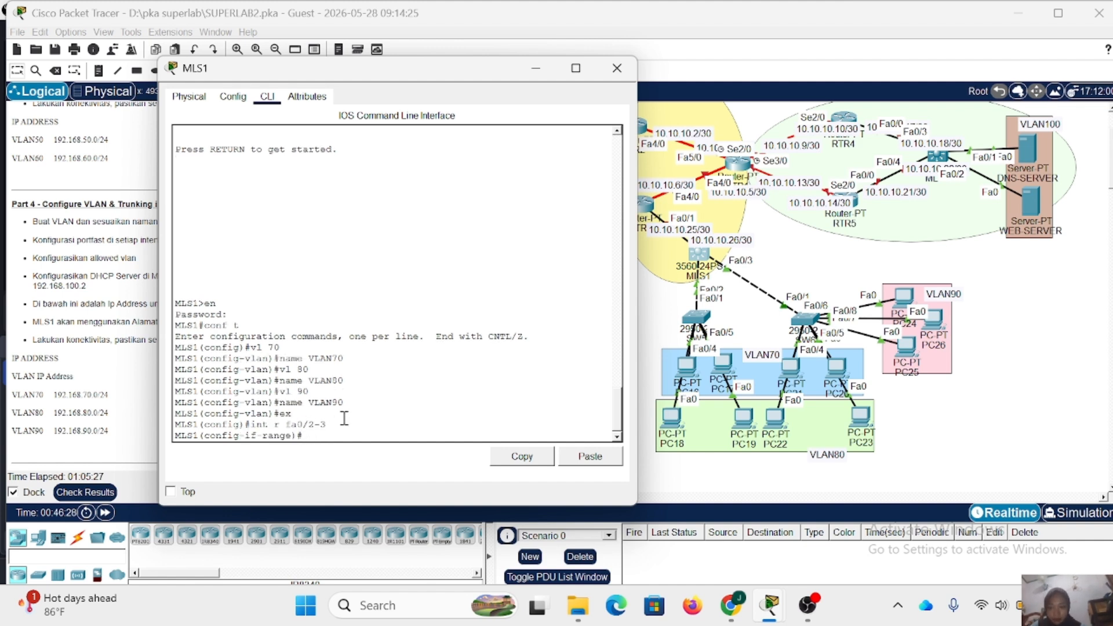
type("sw")
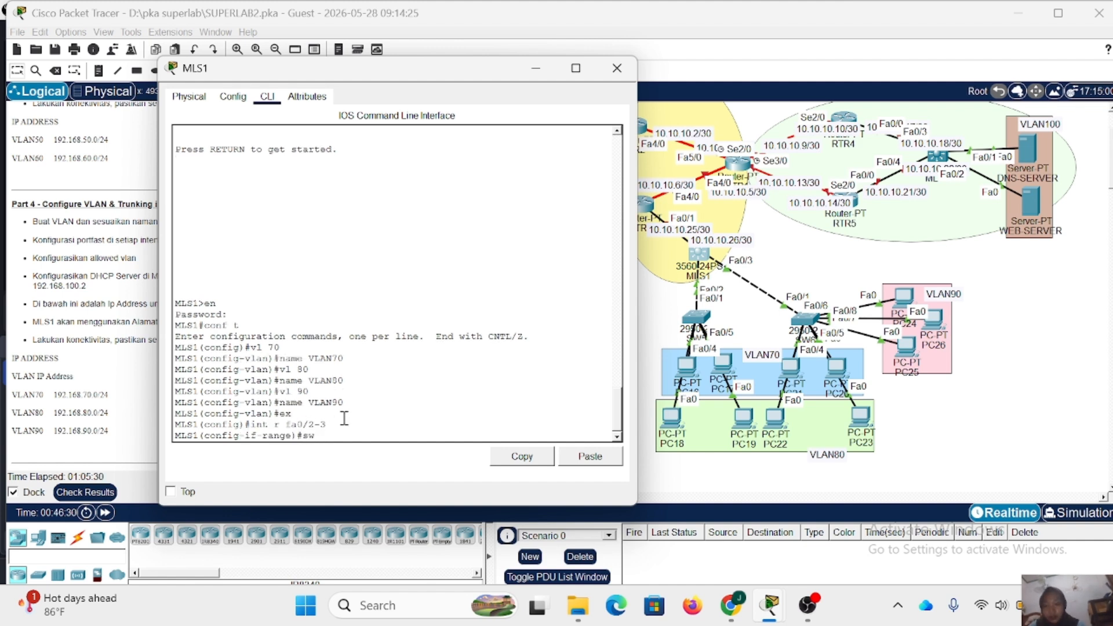
type(" t enc do")
key("Return")
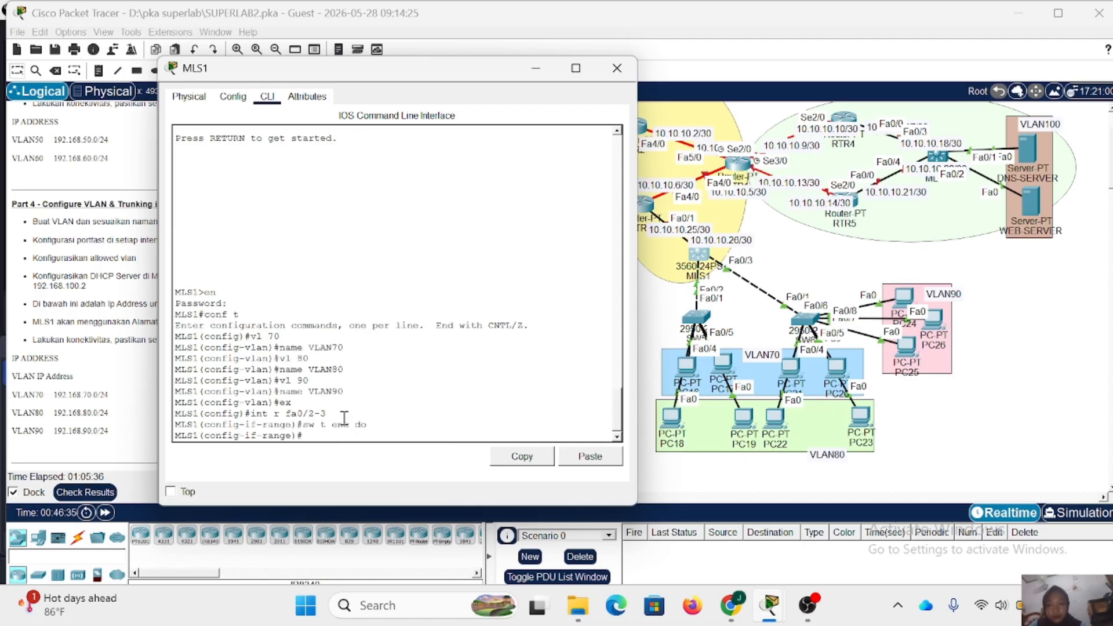
- Put the fa0/2-3 ports in trunk mode with allowed VLANs 70-90 and return to global configuration
type("sw m")
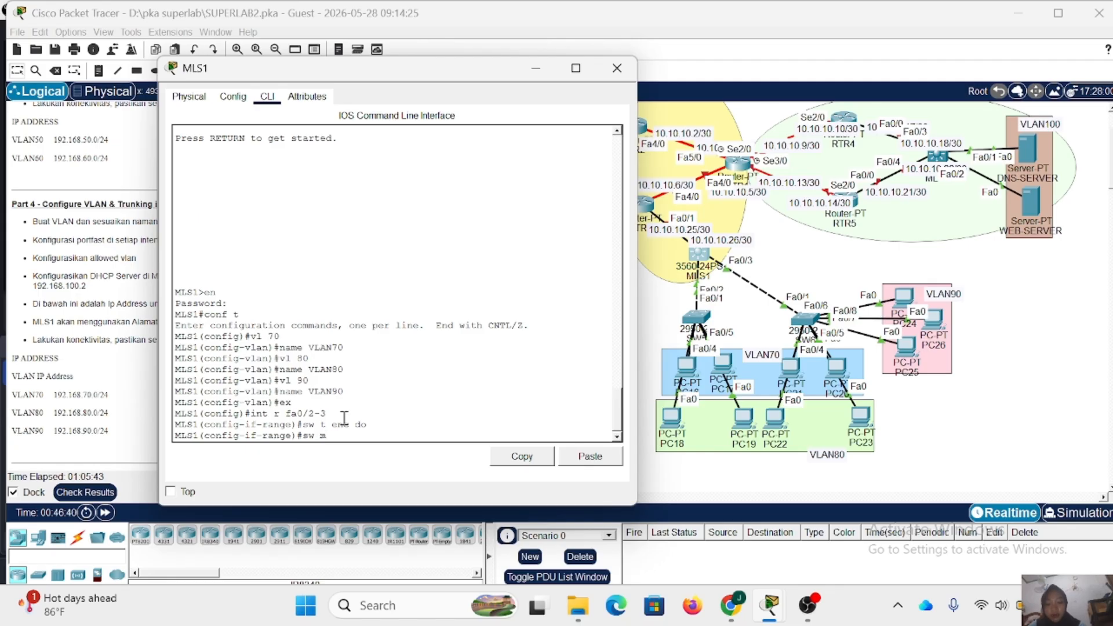
type(" t")
key("Return")
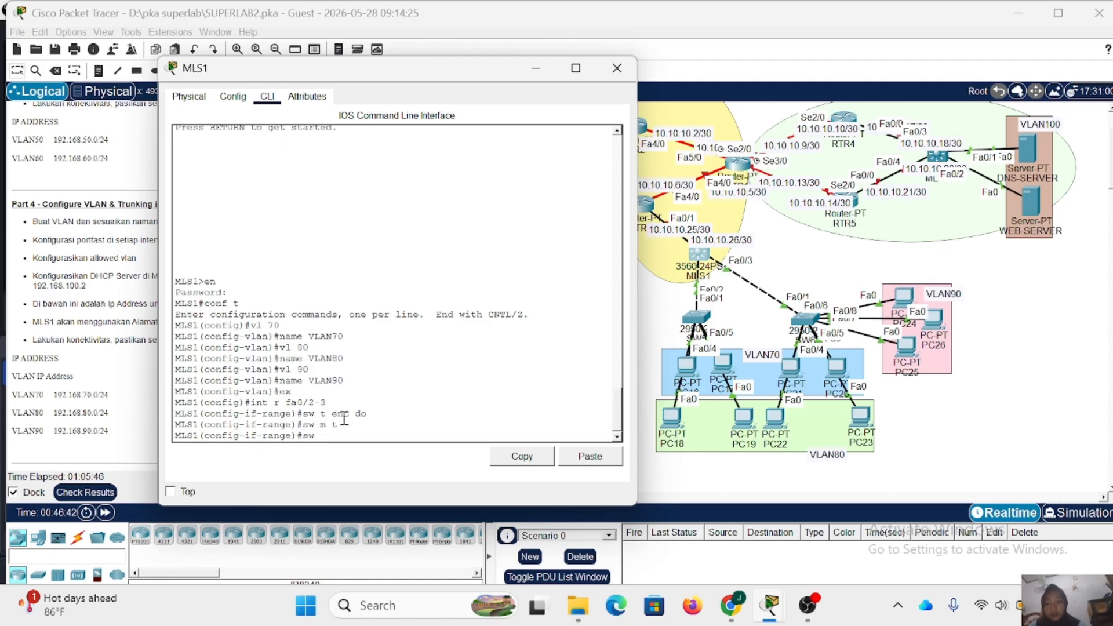
type("t all vl 70-90")
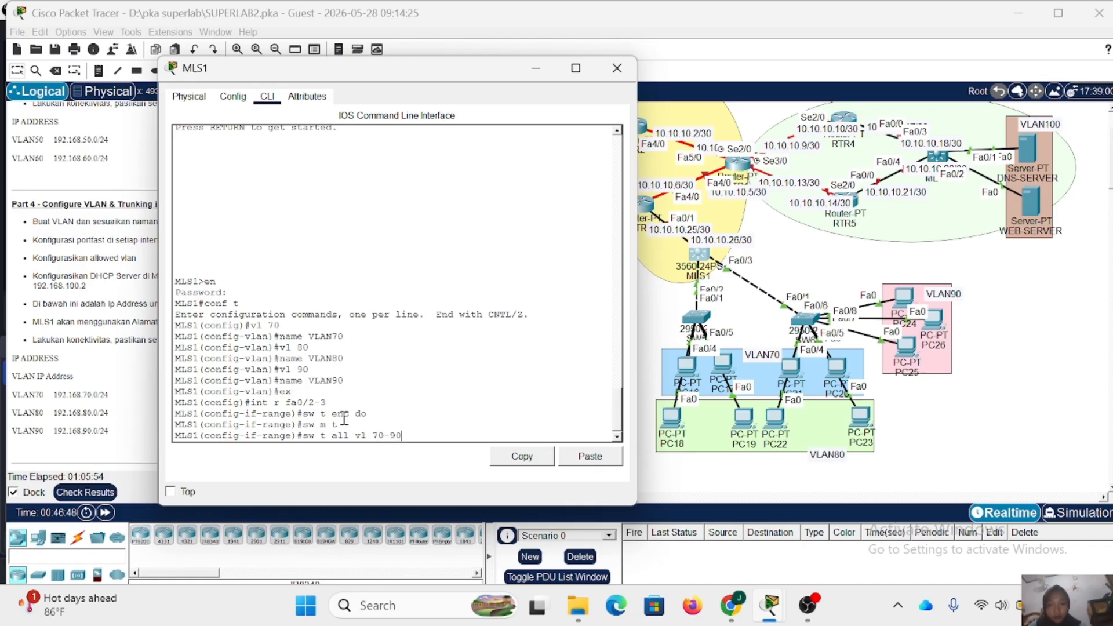
key("Return")
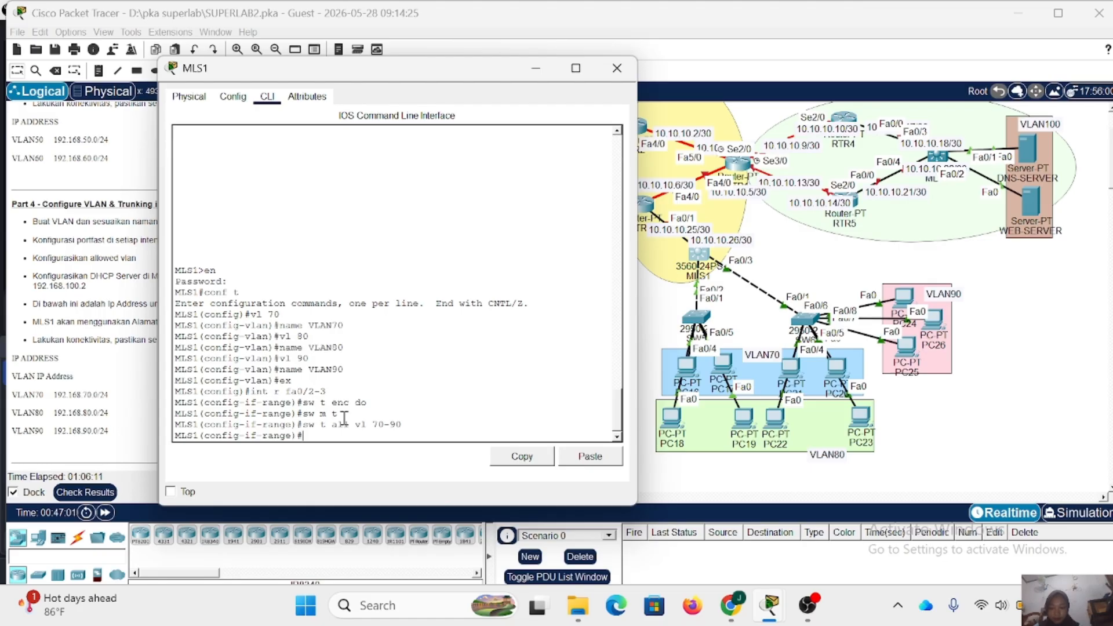
type("i")
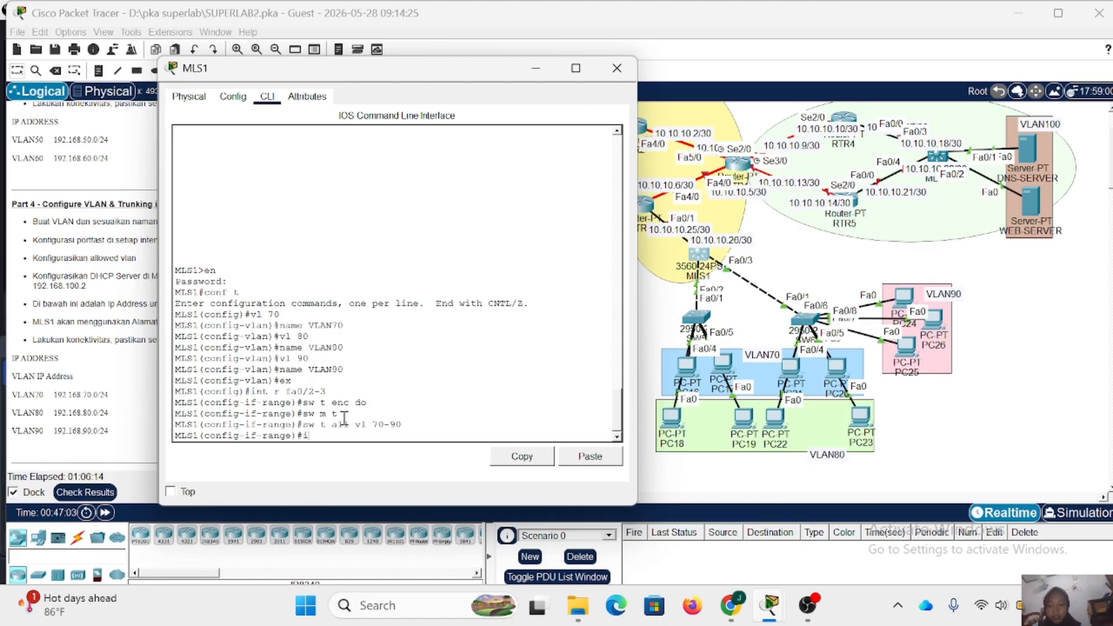
key("BackSpace")
type("ex")
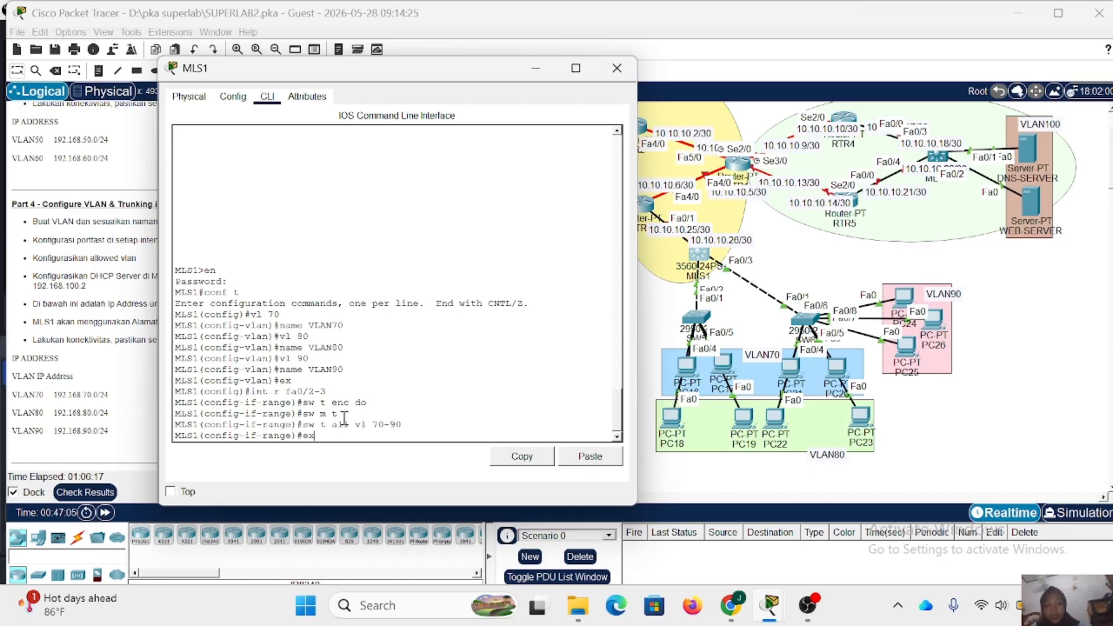
key("Return")
- Try to assign IP address 192.168.70.1 255.255.255.0 directly from global configuration mode
type("ip ")
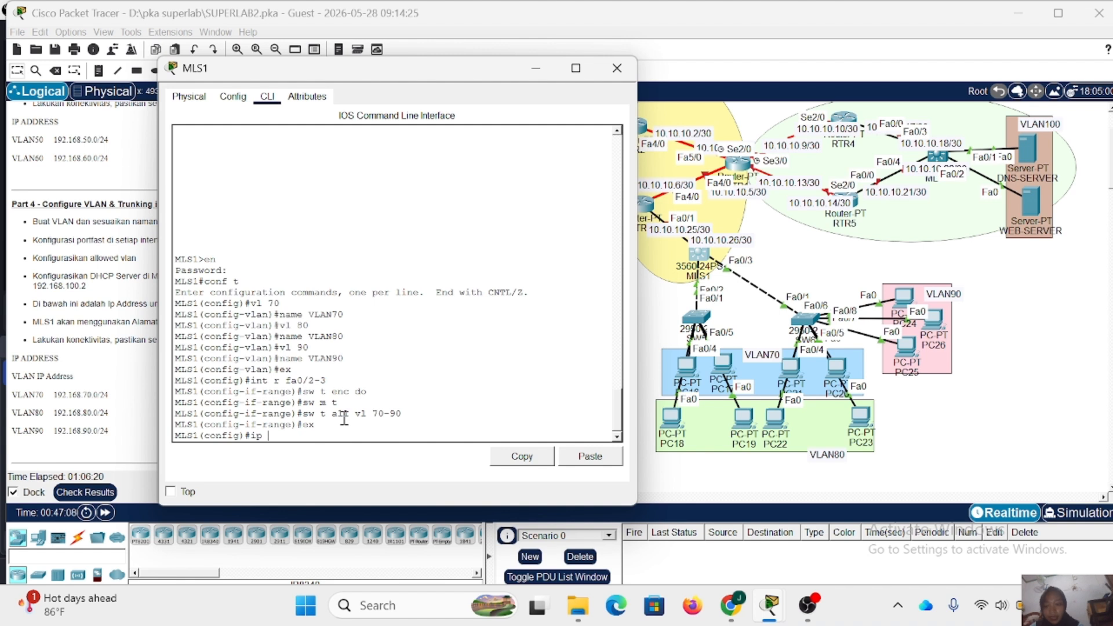
type("add 192.168.7")
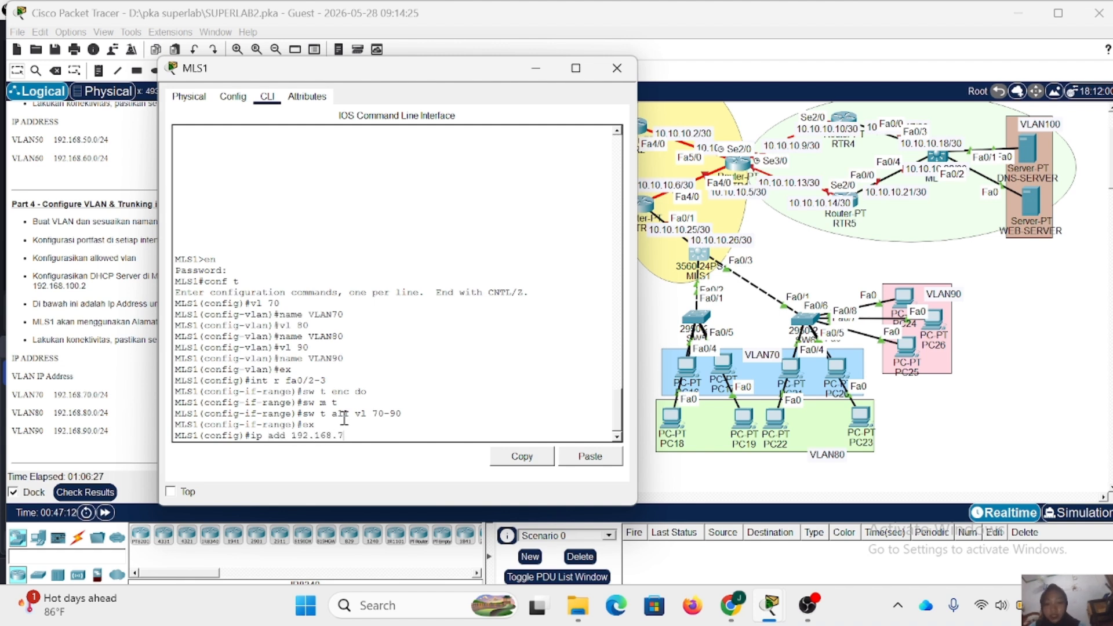
type("0.1")
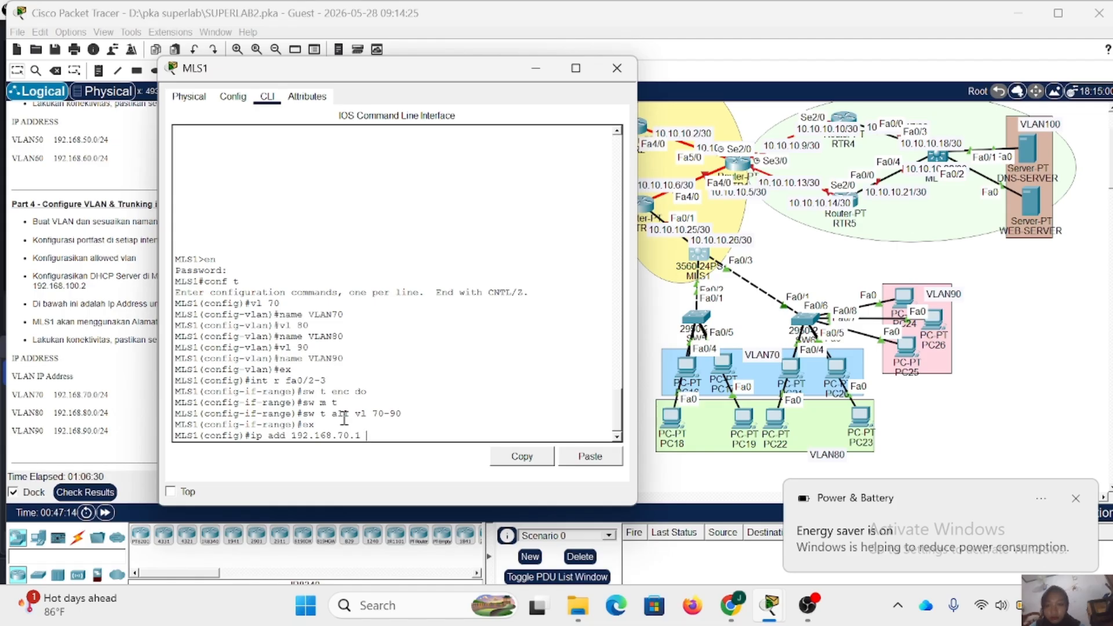
type(" 255.255.255")
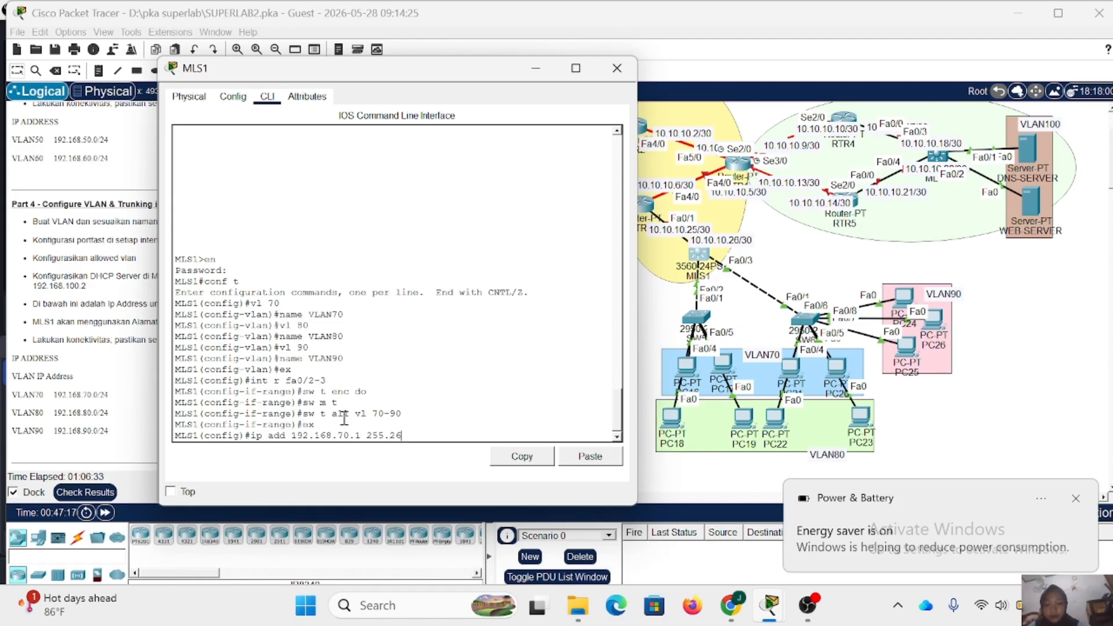
type(".0")
key("Return")
type("ex")
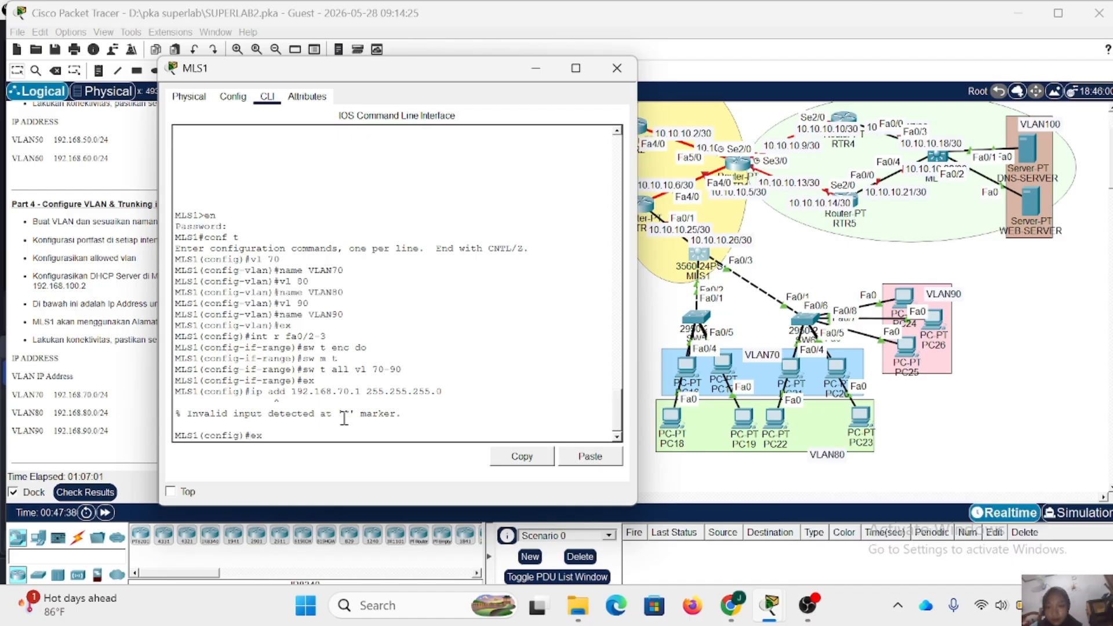
key("BackSpace")
key("BackSpace")
- Enter the VLAN 70 interface on MLS1 and assign it IP address 192.168.70.1 255.255.255.0
type("int")
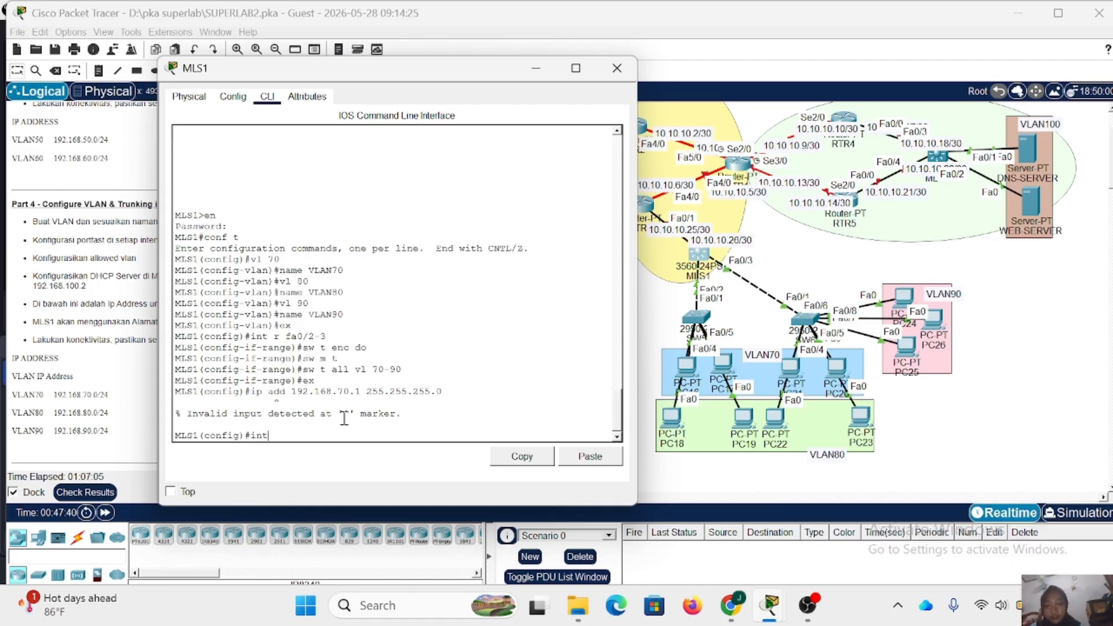
type(" vl 70")
key("Return")
key("Up")
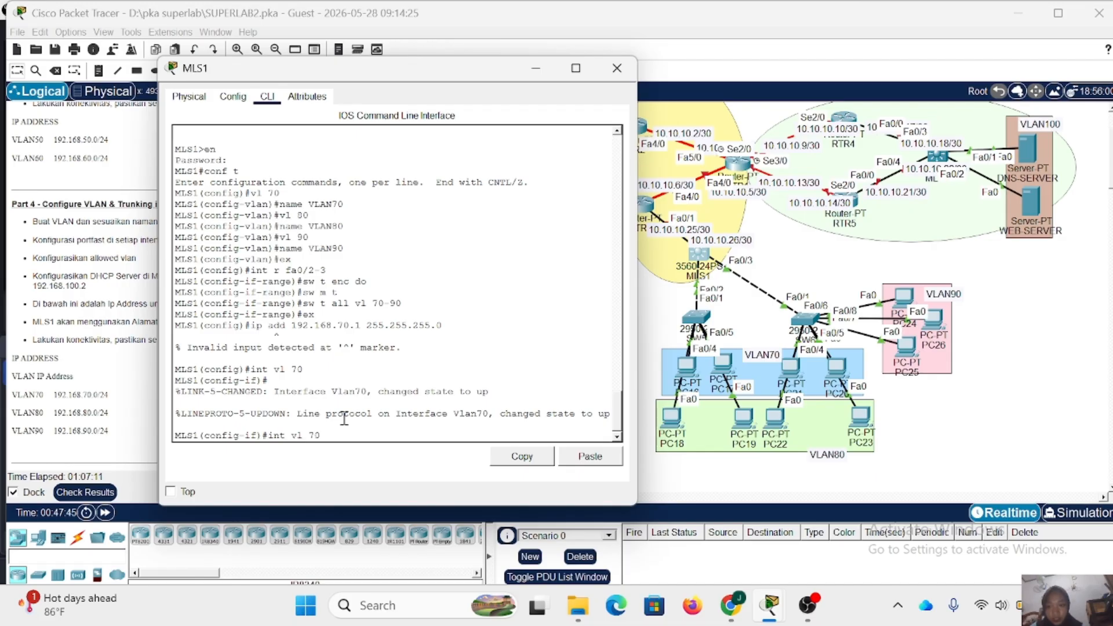
key("Down")
key("Up")
key("Up")
key("Up")
key("Down")
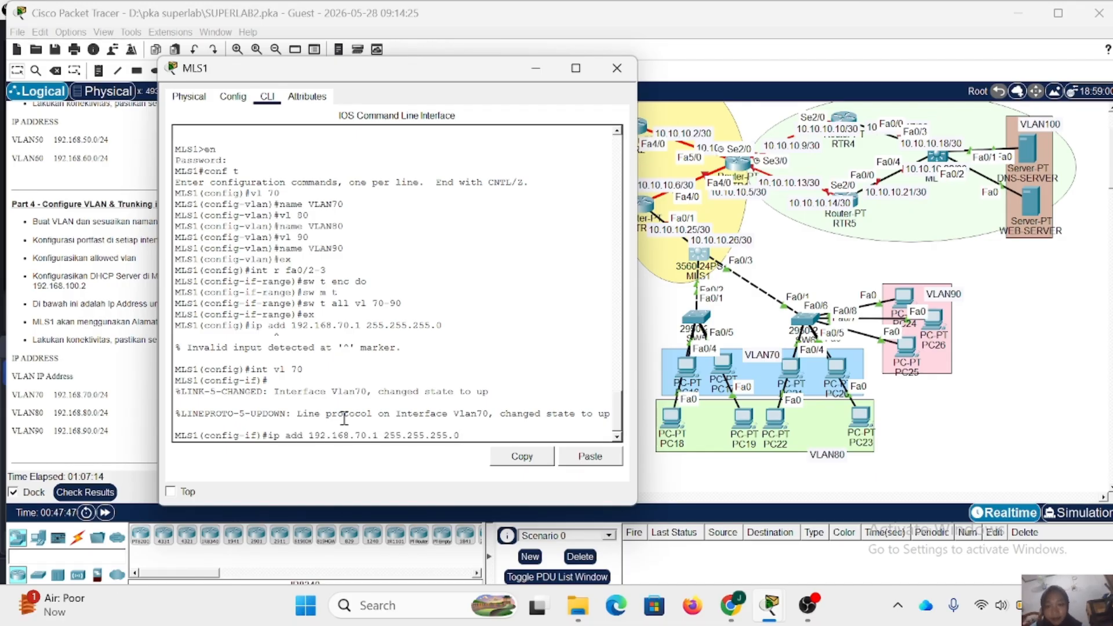
key("Return")
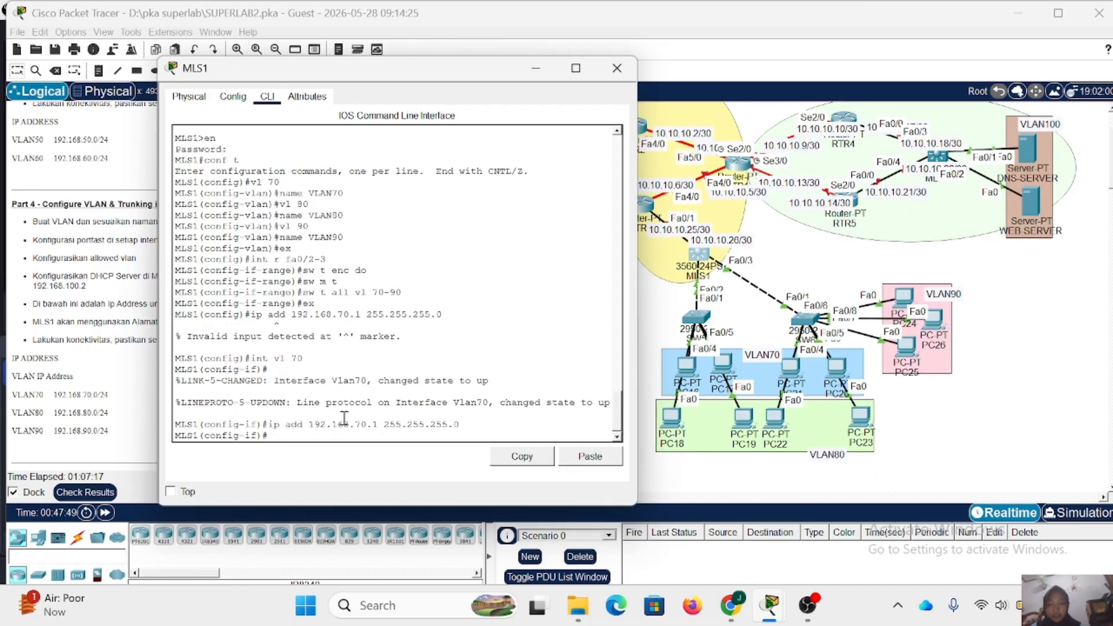
- Enter the VLAN 80 interface on MLS1 and assign it IP address 192.168.80.1 255.255.255.0
key("Up")
key("Up")
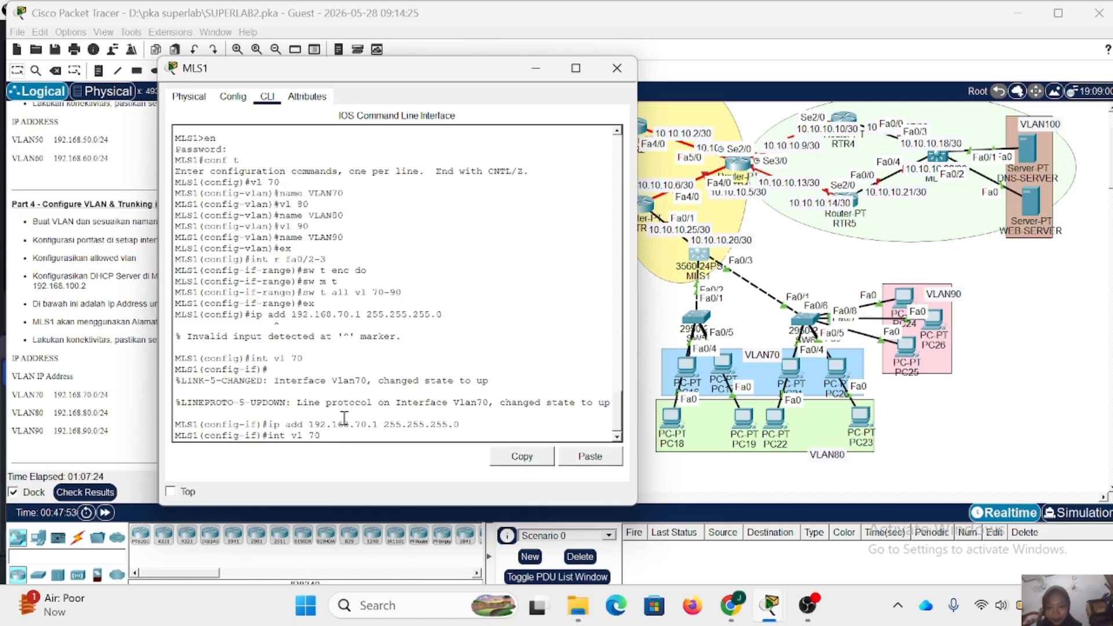
key("BackSpace")
key("BackSpace")
type("80")
key("Return")
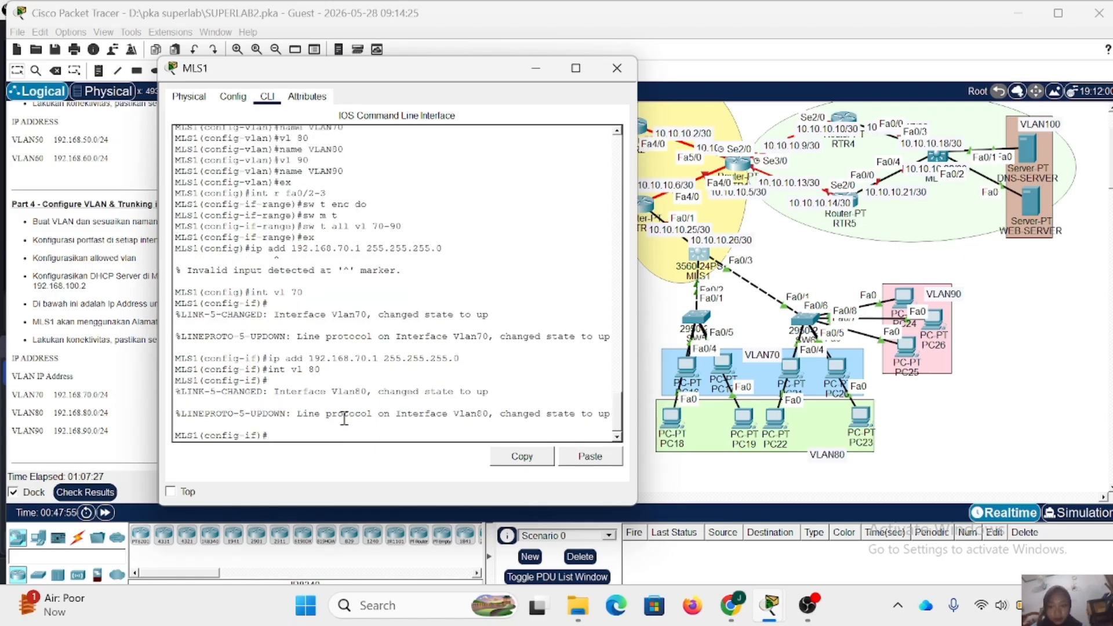
key("Up")
key("Up")
key("Up")
key("Down")
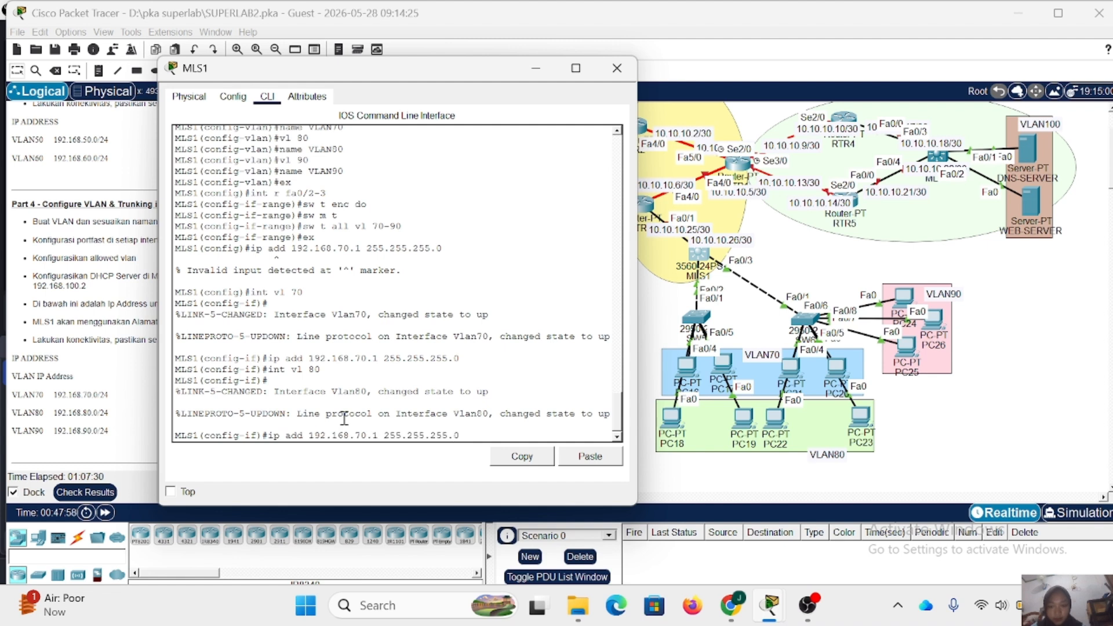
key("BackSpace")
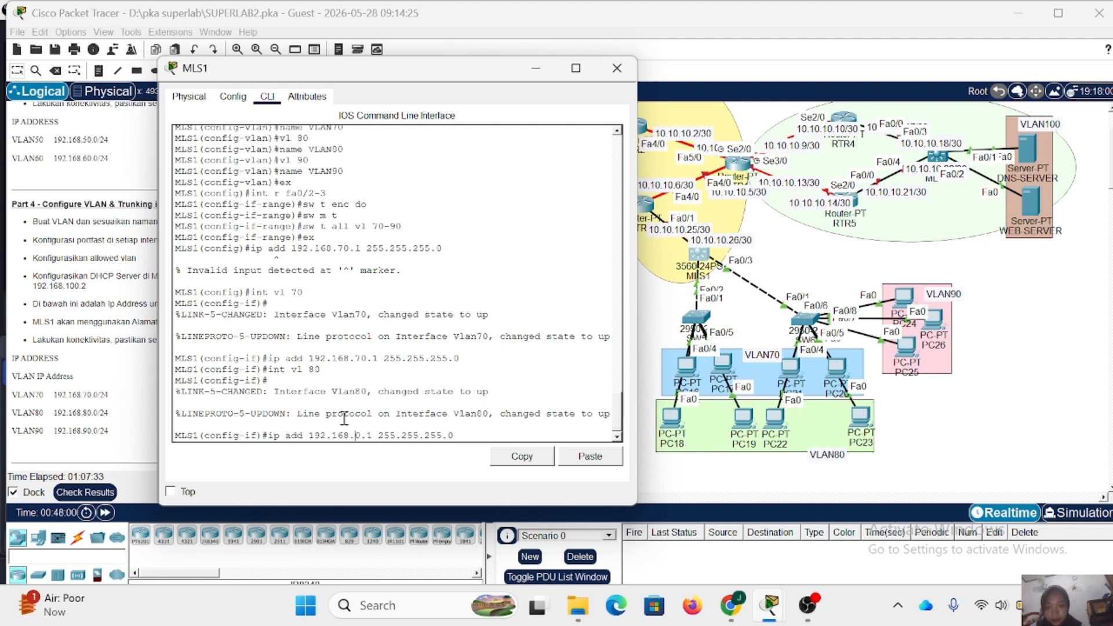
type("8")
key("Return")
- Assign IP address 192.168.90.1 255.255.255.0 to the VLAN 90 interface on MLS1 and return to global configuration
type("int vl 80")
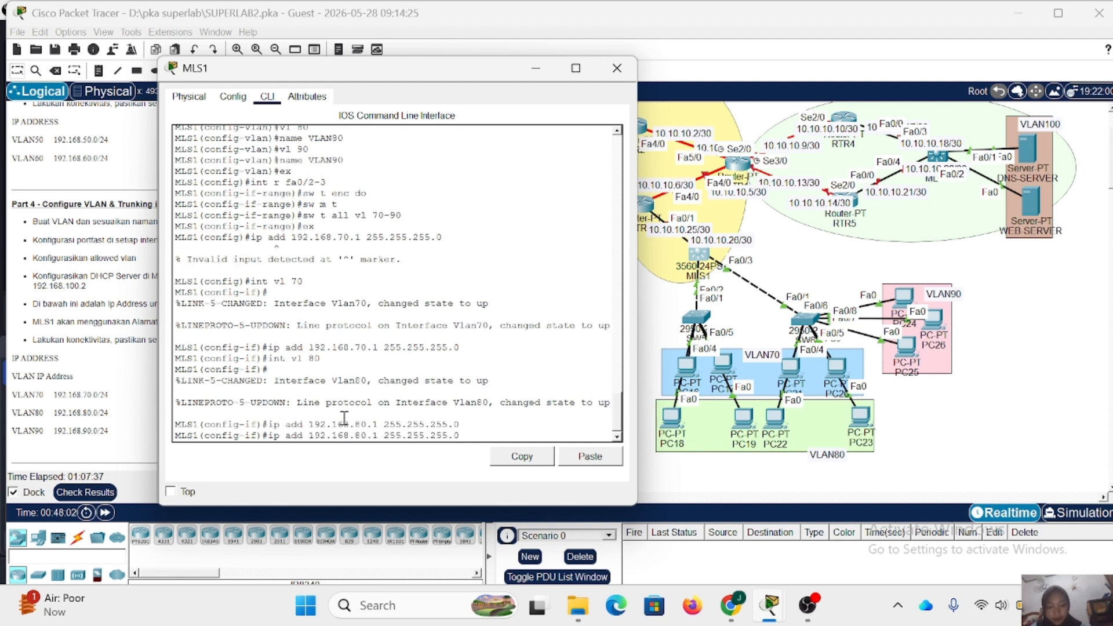
key("Return")
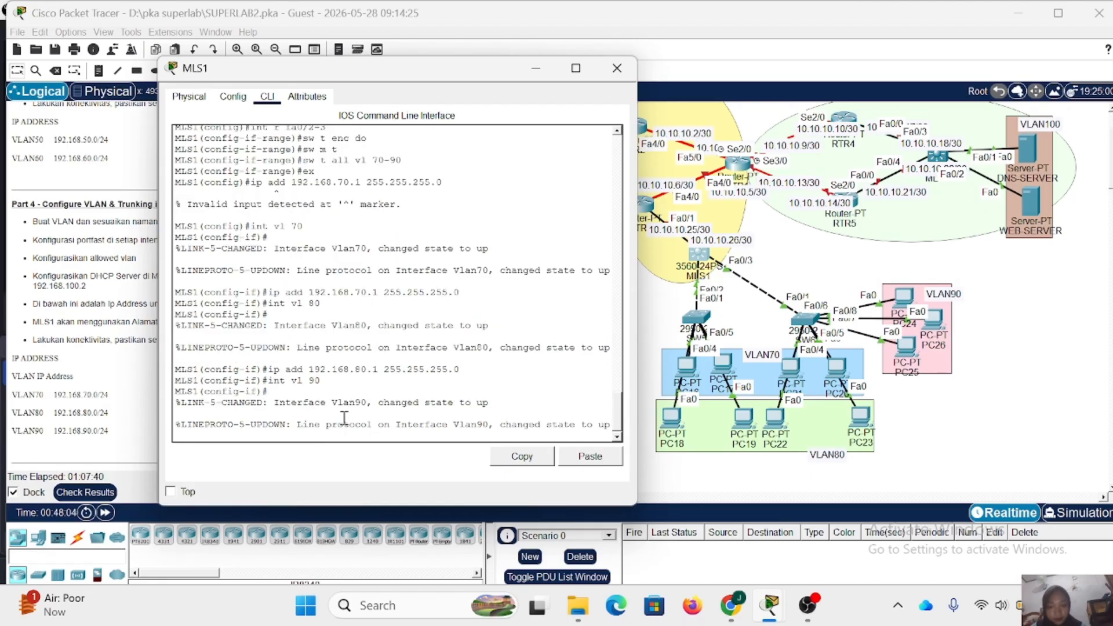
key("Up")
key("Up")
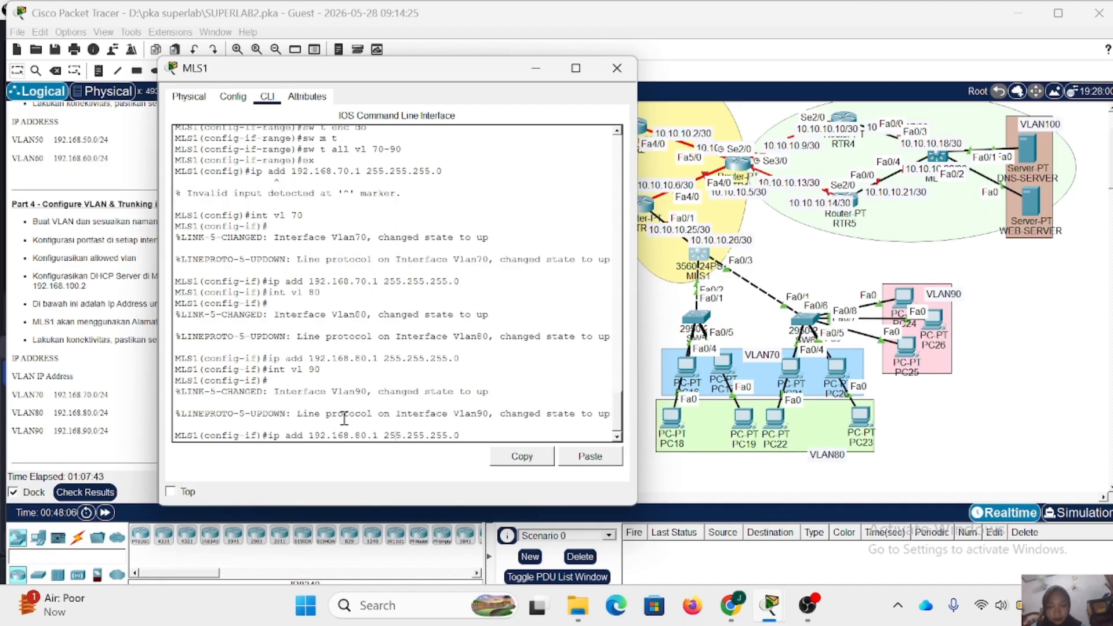
key("BackSpace")
type("9")
key("Return")
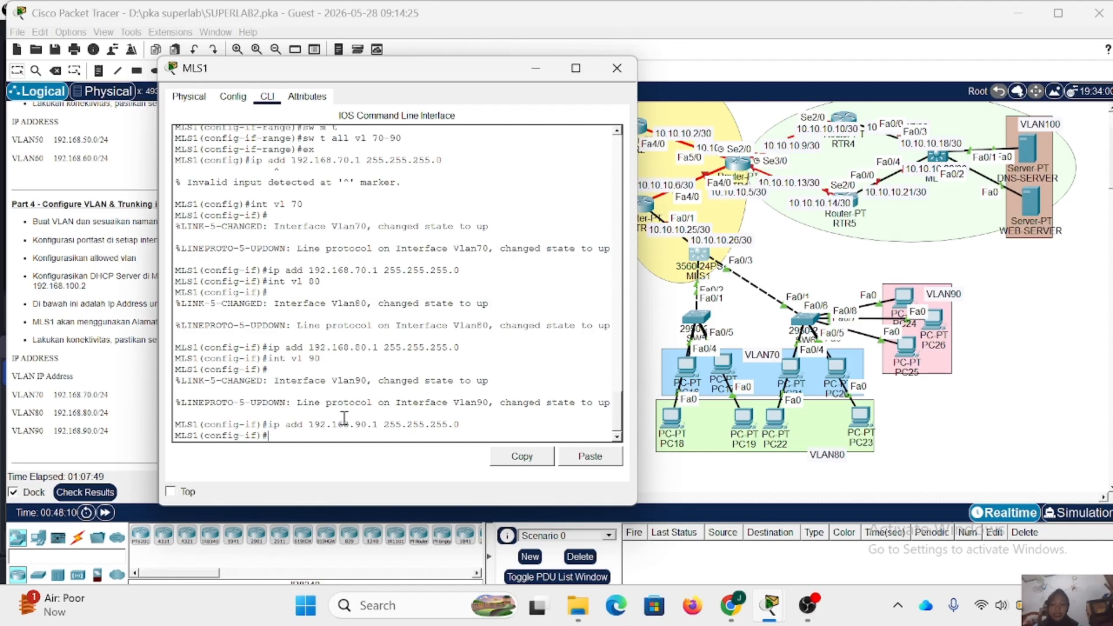
type("ex")
key("Return")
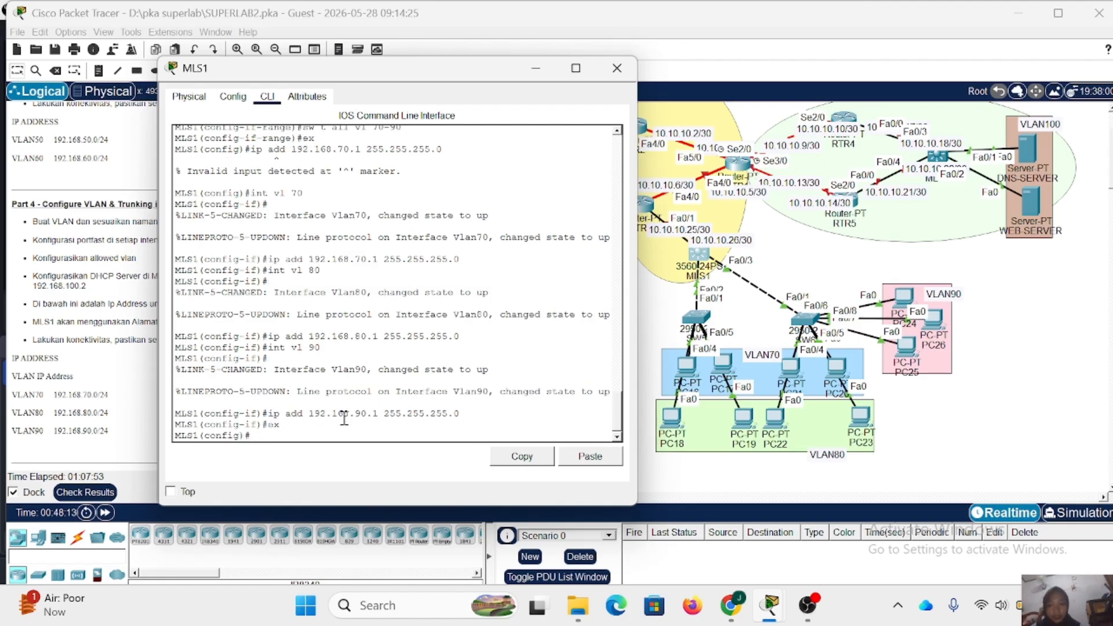
- Create a DHCP pool named VLAN70 on MLS1
type("ip dhc")
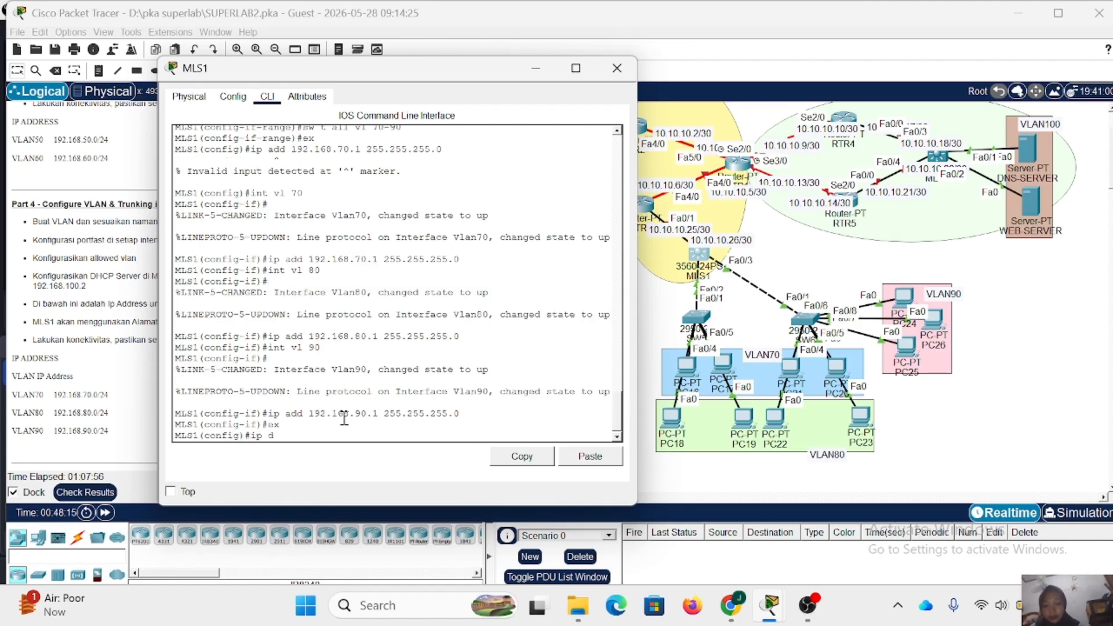
key("BackSpace")
key("BackSpace")
key("BackSpace")
type("pool")
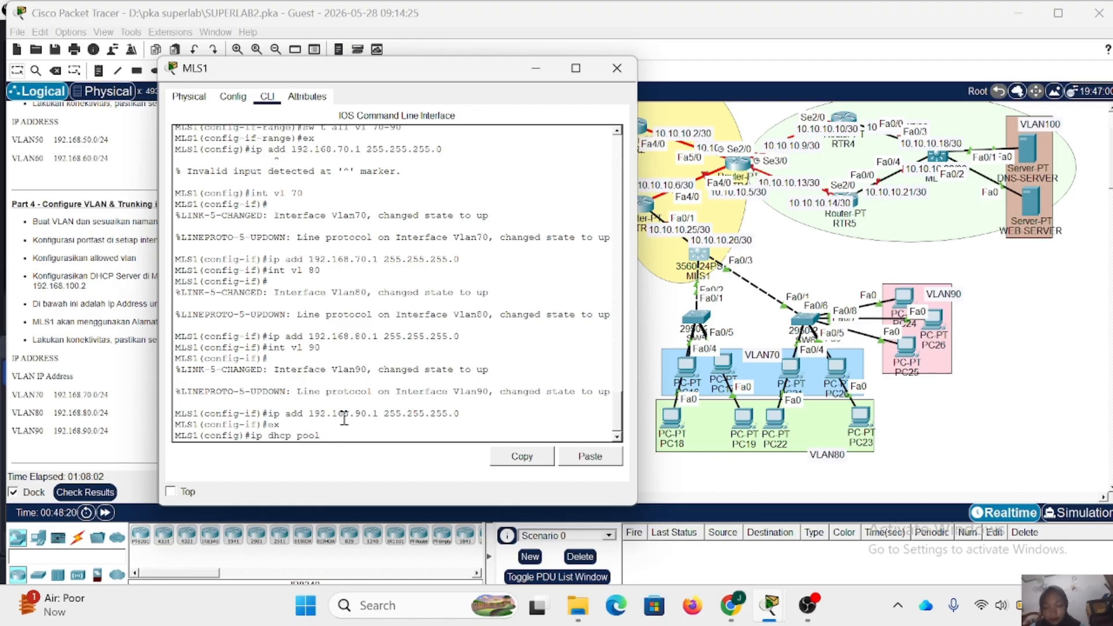
type(" VLAN")
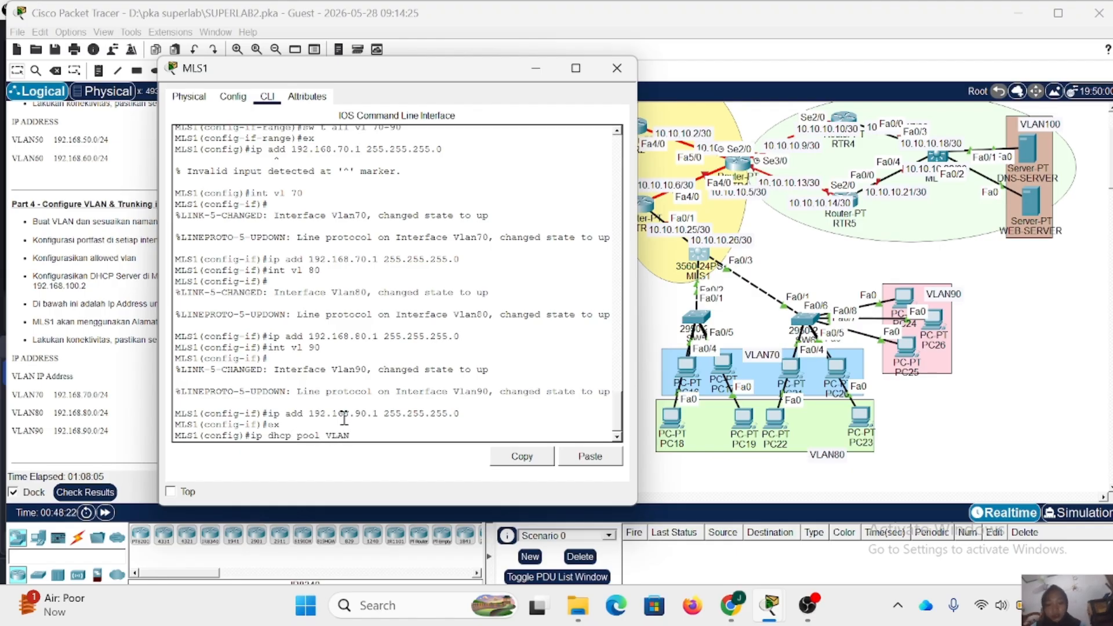
type("70")
key("Return")
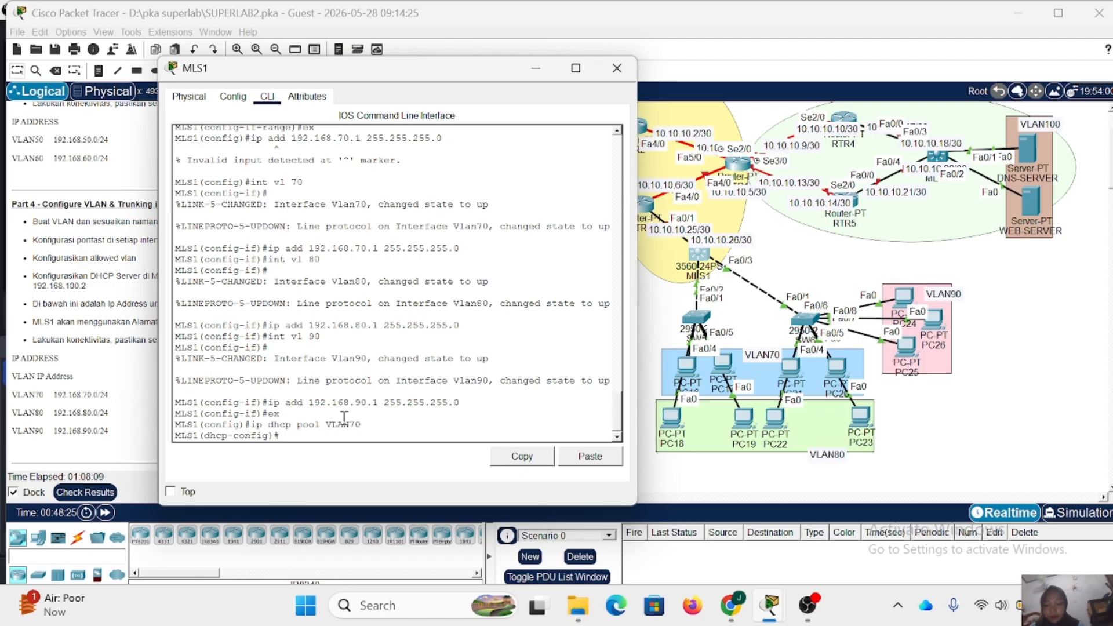
- Set the VLAN70 DHCP pool's network to 192.168.70.0 255.255.255.0 on MLS1
type("ne 192.16")
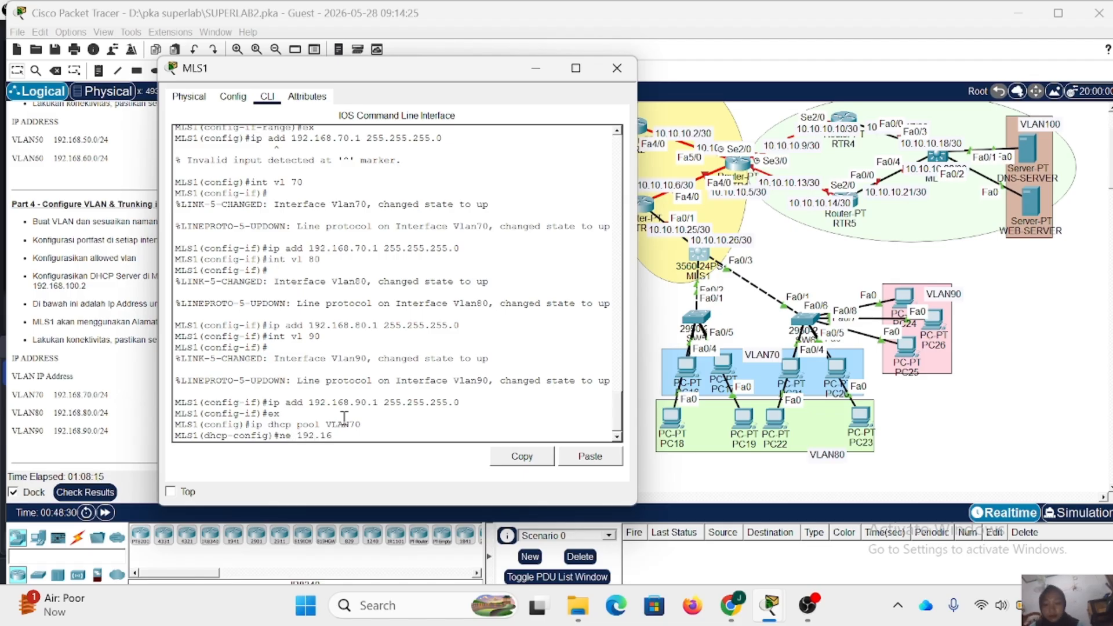
type("0")
key("BackSpace")
type("8.70")
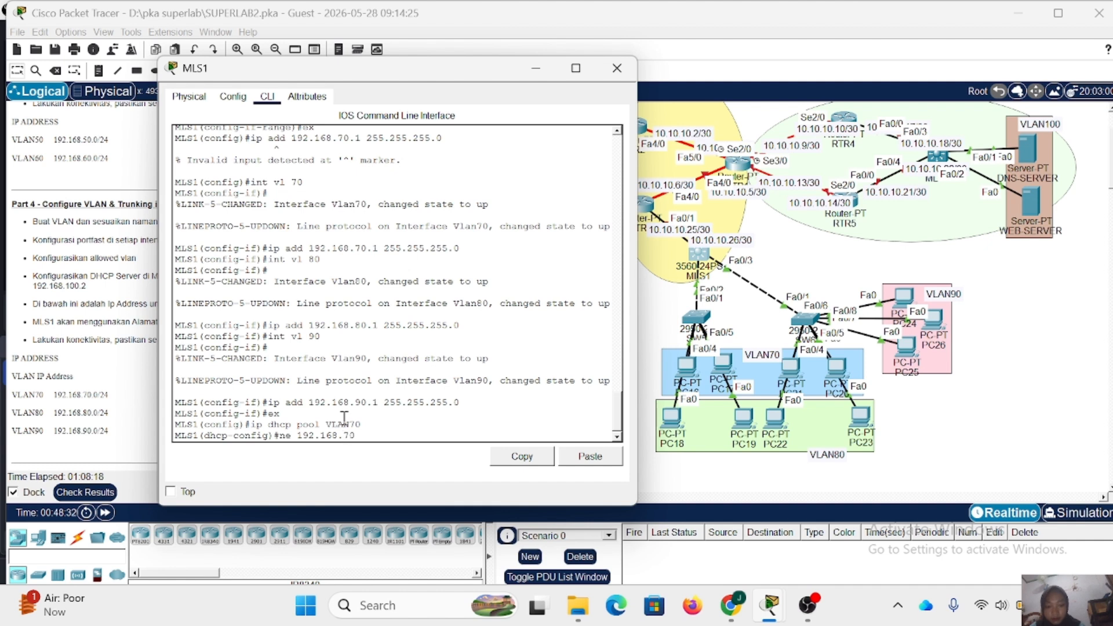
type(".0 255.25")
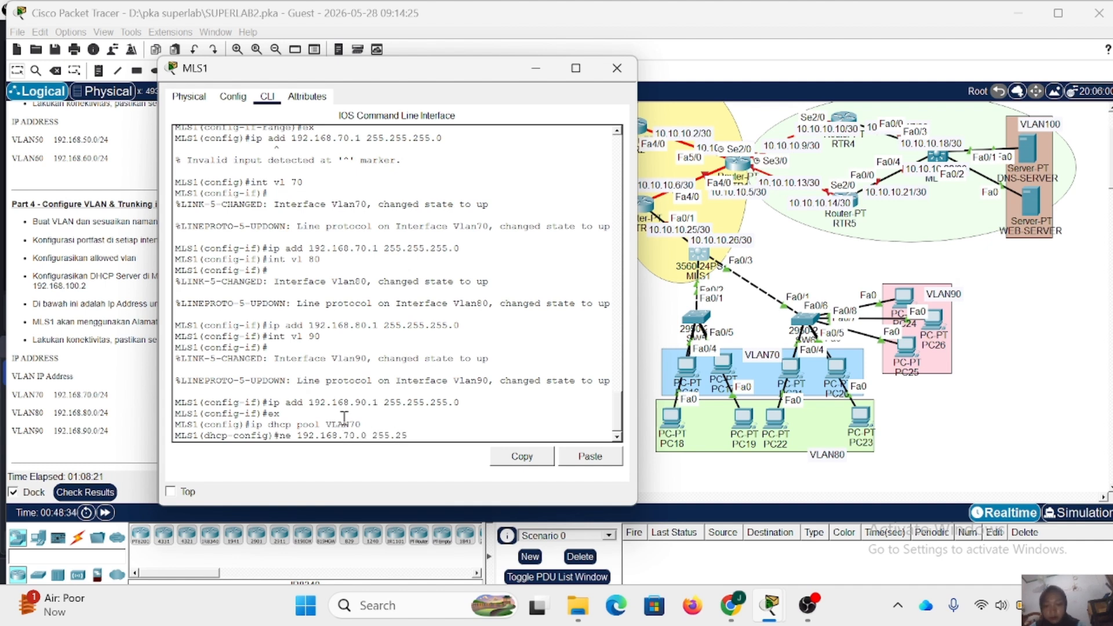
type("5.255.0")
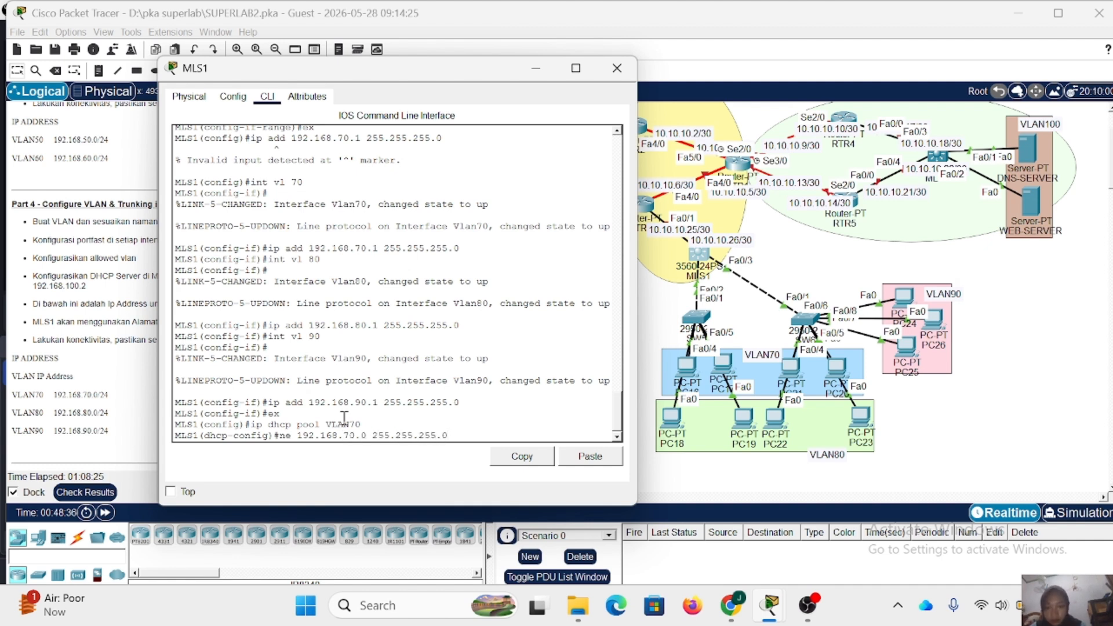
key("Return")
- Set the VLAN70 DHCP pool's default router to 192.168.70.1
type("dhcp-config)#de")
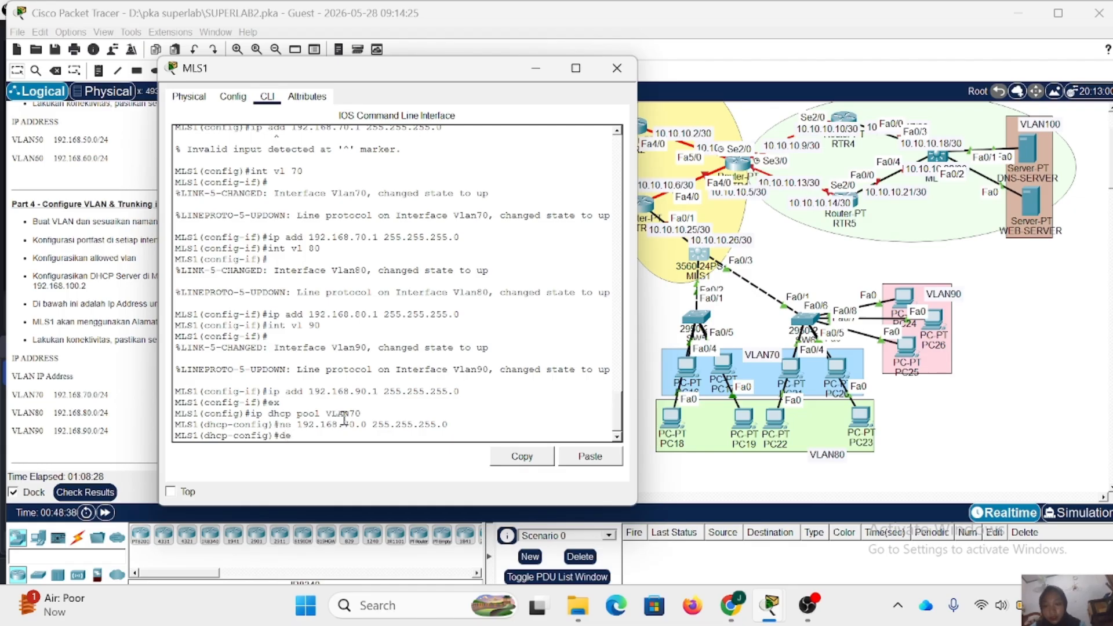
type(" 192.16")
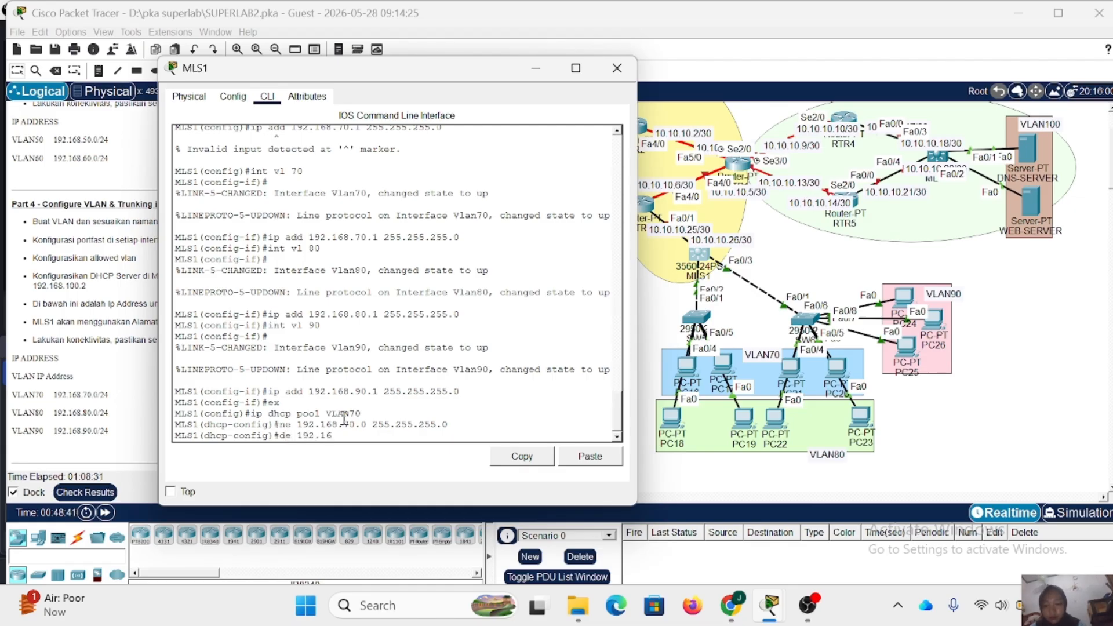
type("8.70.1")
key("Return")
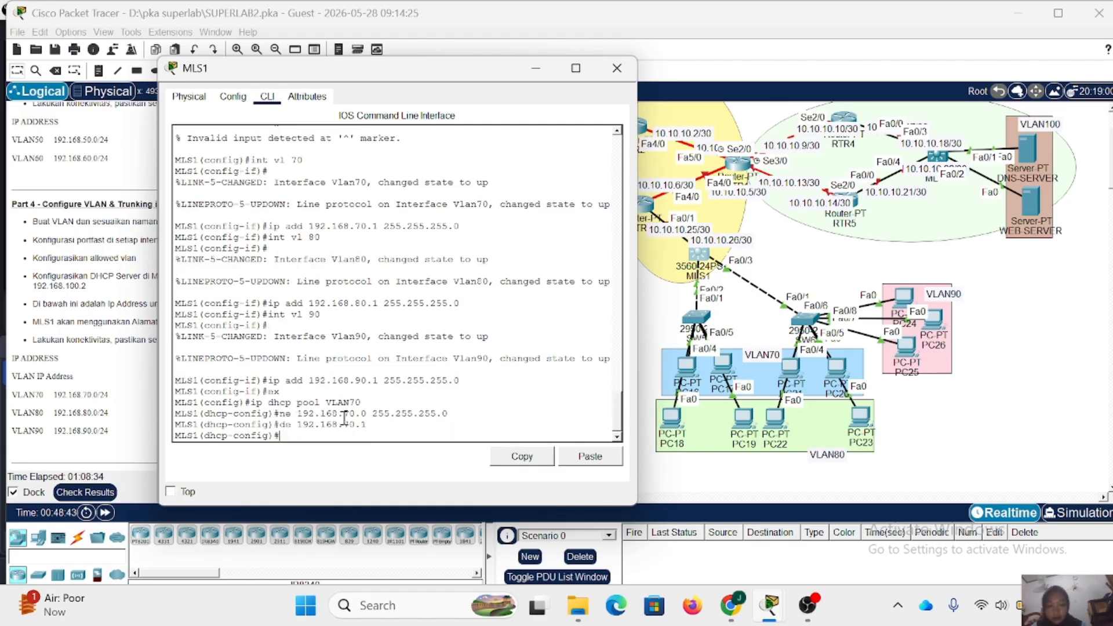
- Set the VLAN70 DHCP pool's DNS server to 192.168.100.2 and return to global configuration
type("sdn")
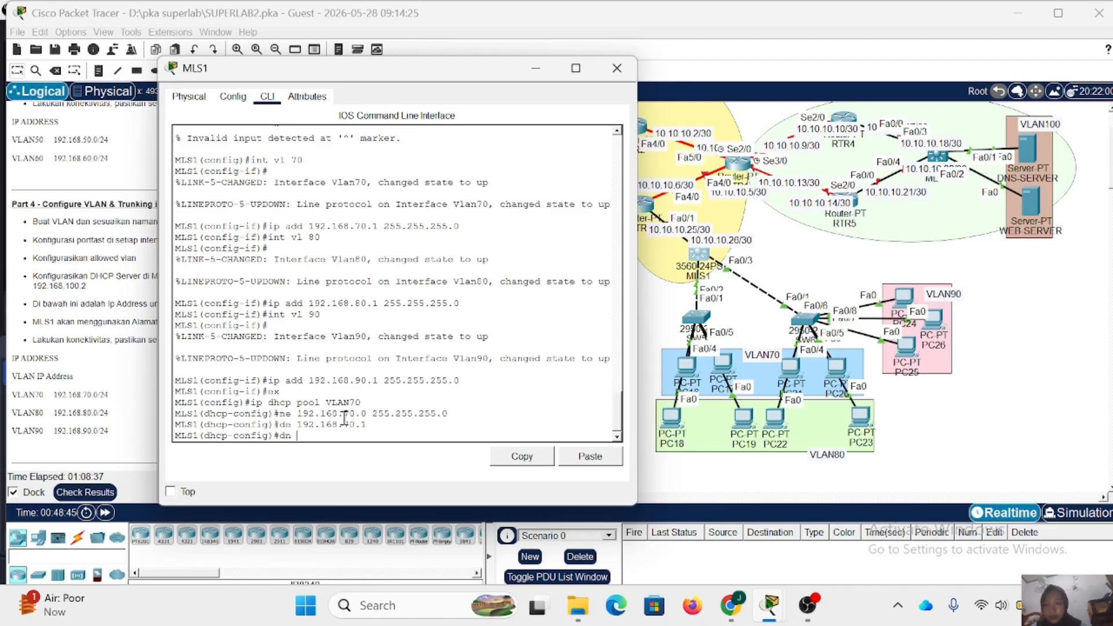
type(" 192")
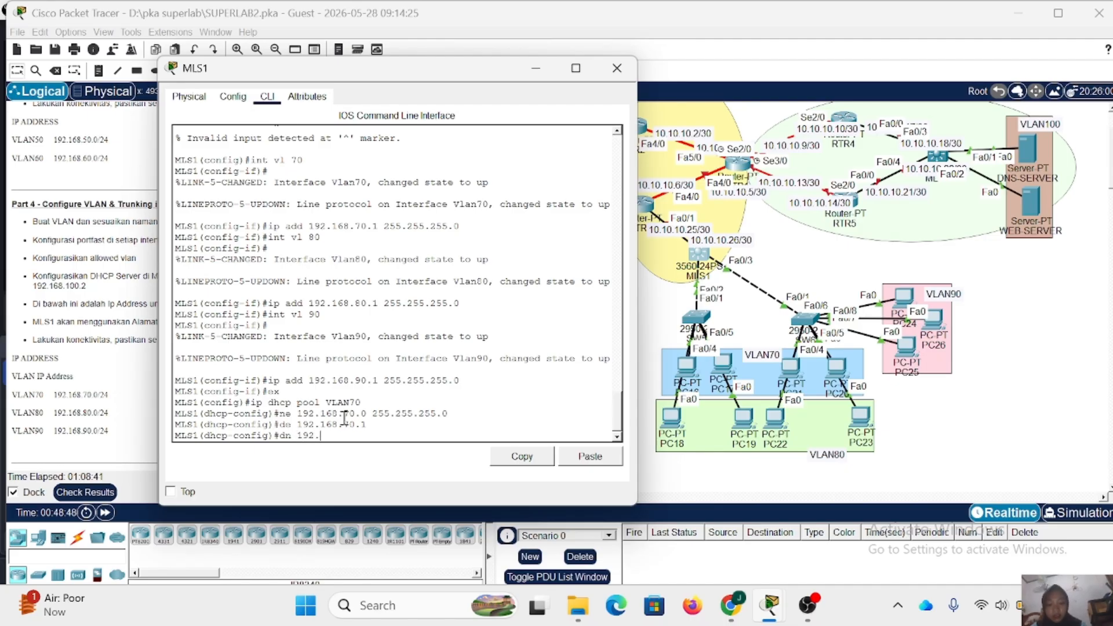
type(".168.100.2")
key("Return")
type("ex")
key("Return")
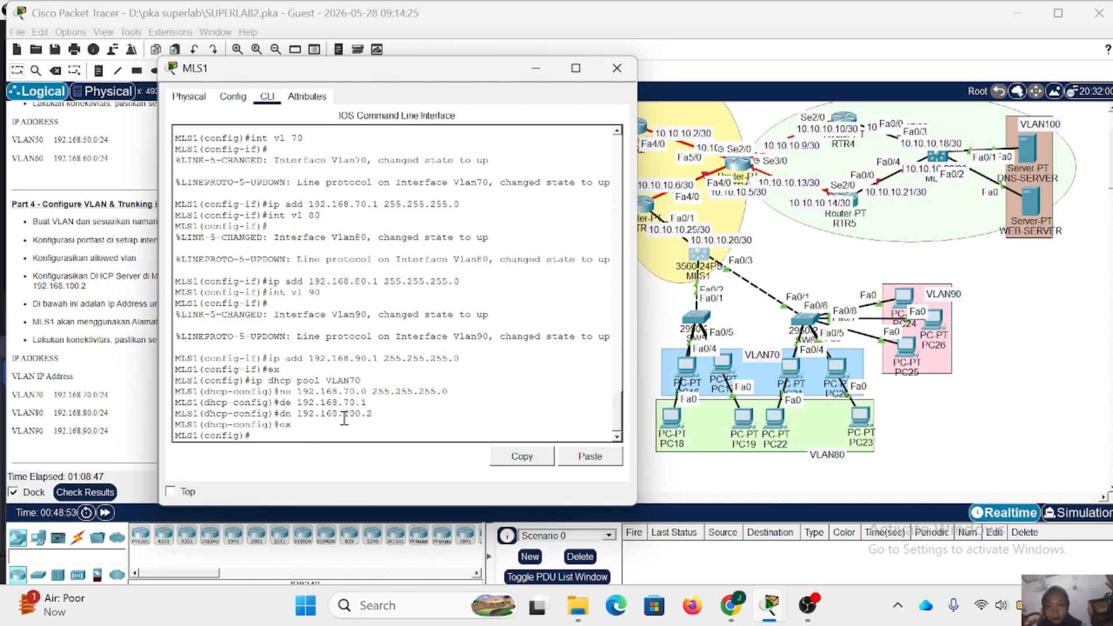
- Create a DHCP pool named VLAN80 on MLS1
key("Up")
key("Up")
key("Up")
key("Up")
key("Up")
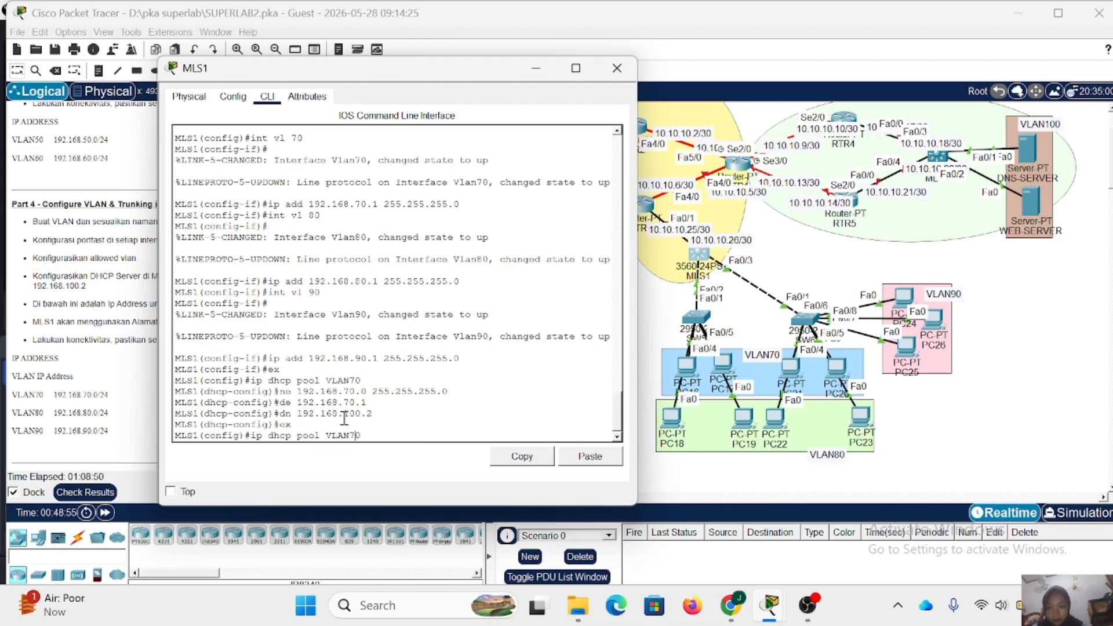
key("Return")
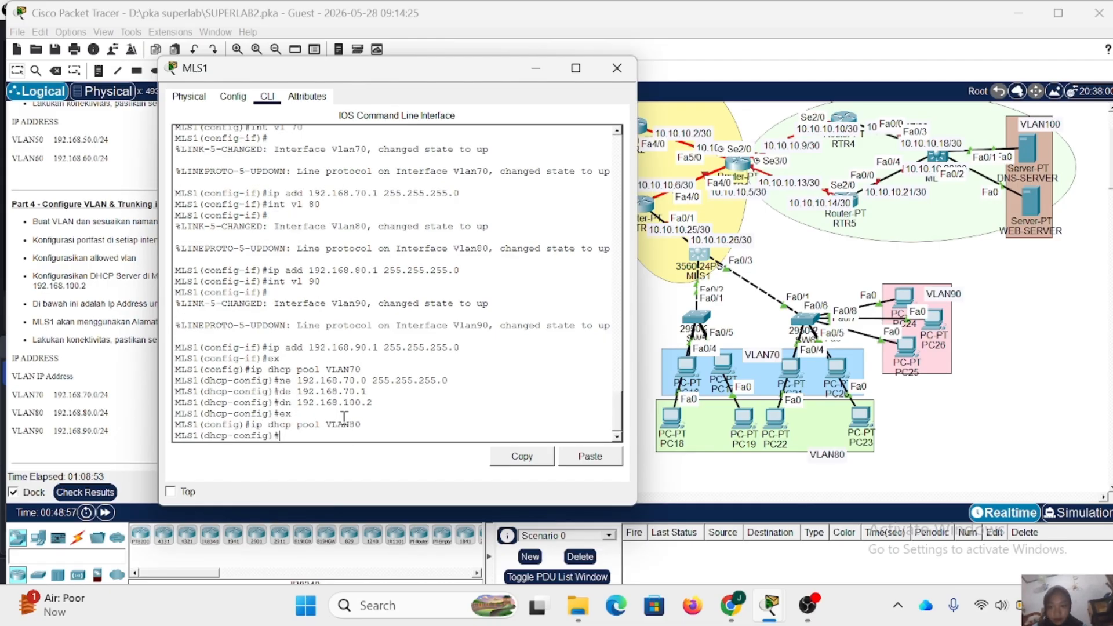
- Set the VLAN80 DHCP pool's network to 192.168.80.0 255.255.255.0
key("Up")
key("Up")
key("Up")
key("Up")
key("Up")
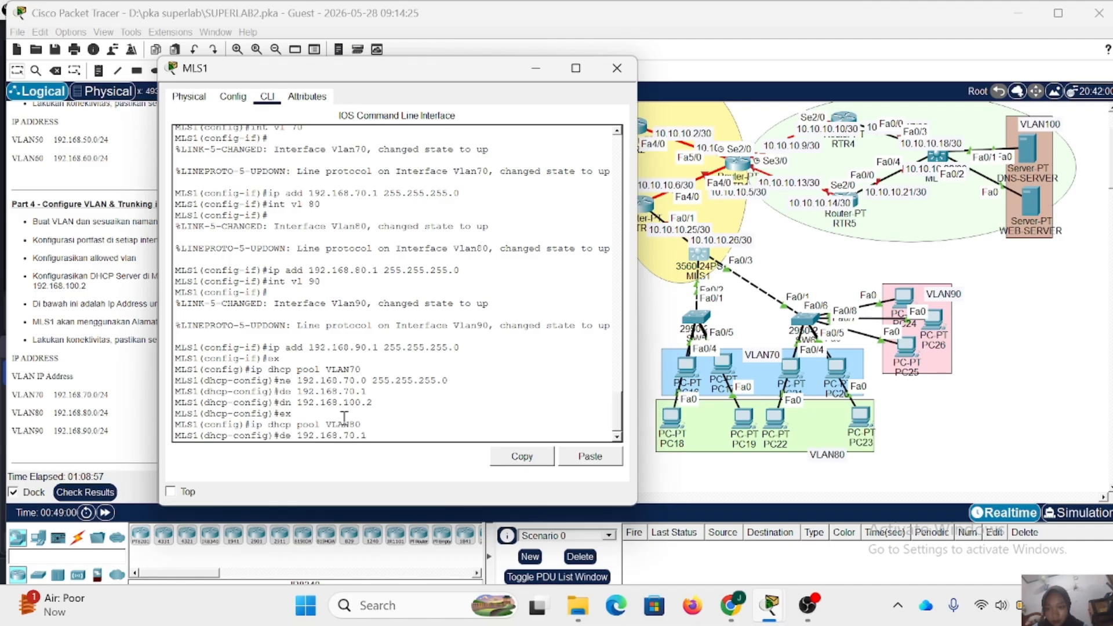
key("Left")
key("Left")
key("Left")
key("Left")
key("Left")
key("Left")
key("Left")
key("Left")
key("Left")
key("Left")
key("Left")
key("Left")
key("Left")
key("Left")
key("Left")
key("Left")
key("Left")
key("BackSpace")
type("8")
key("Return")
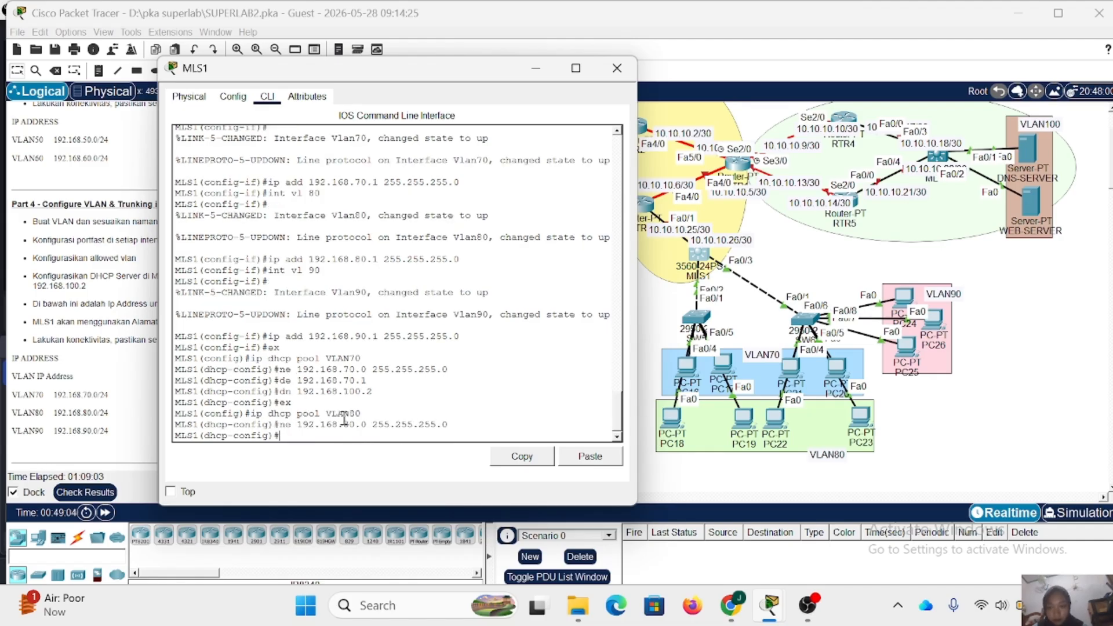
- Set the VLAN80 DHCP pool's default router to 192.168.80.1
key("Up")
key("Up")
key("Up")
key("Up")
key("Up")
key("BackSpace")
type("8")
key("Return")
- Set the VLAN80 DHCP pool's DNS server to 192.168.100.2 and return to global configuration
key("Up")
key("Up")
key("Up")
key("Up")
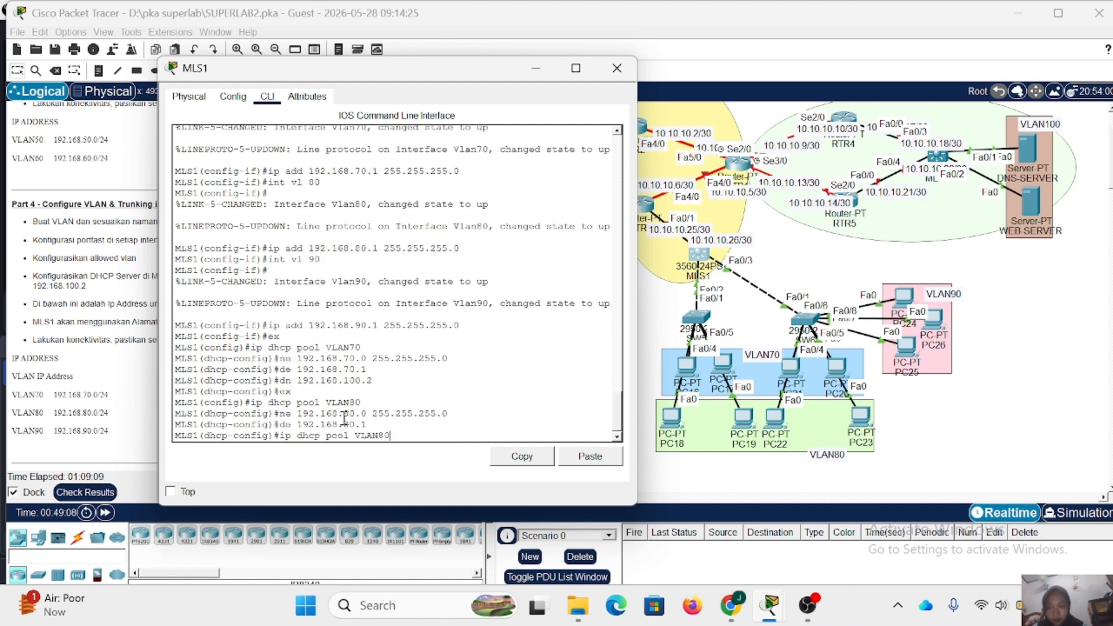
key("Up")
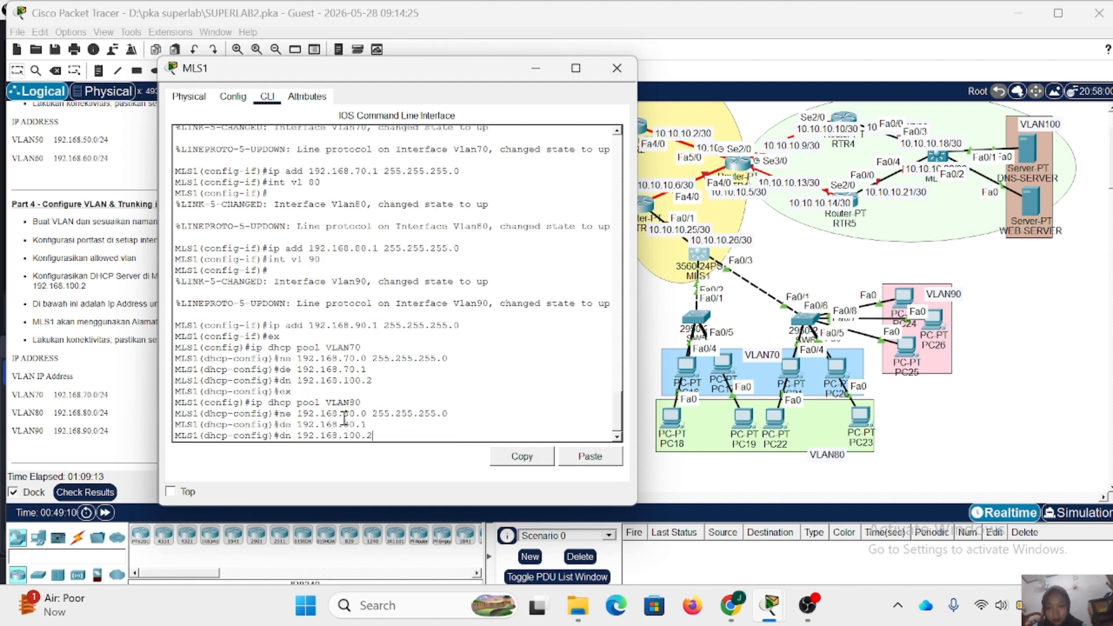
key("Return")
type("ex")
key("Return")
- Create a DHCP pool named VLAN90 on MLS1
key("Up")
key("Up")
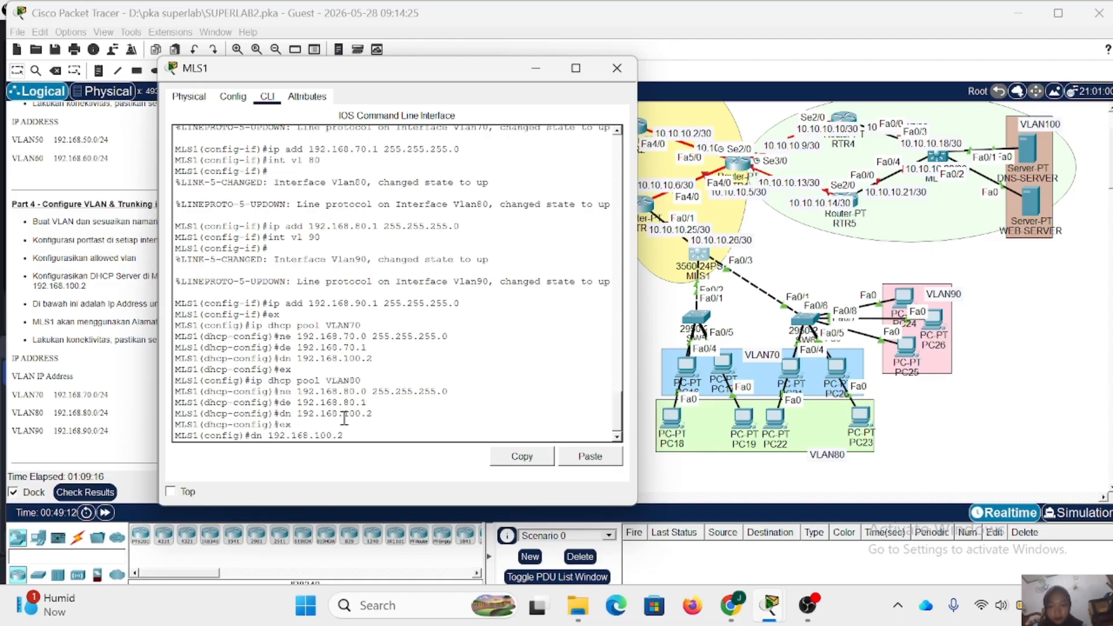
key("Up")
key("Up")
key("Up")
key("Up")
key("Down")
key("Left")
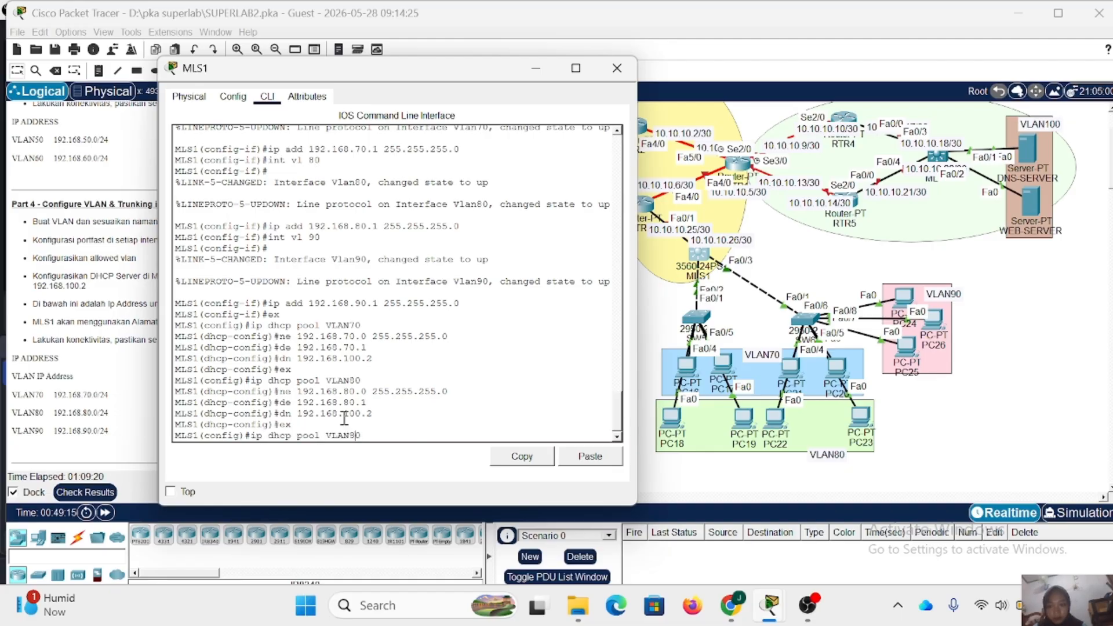
key("BackSpace")
type("9")
key("Return")
- Set the VLAN90 DHCP pool's network to 192.168.90.0 255.255.255.0
key("Up")
key("Up")
key("Up")
key("Up")
key("Up")
key("Left")
key("Left")
key("Left")
key("Left")
key("Left")
key("Left")
key("Left")
key("Left")
key("Left")
key("Left")
key("Left")
key("Left")
key("Left")
key("Left")
key("Left")
key("Left")
key("Left")
key("BackSpace")
type("9")
key("Return")
- Set the VLAN90 DHCP pool's default router to 192.168.90.1
key("Up")
key("Up")
key("Up")
key("Up")
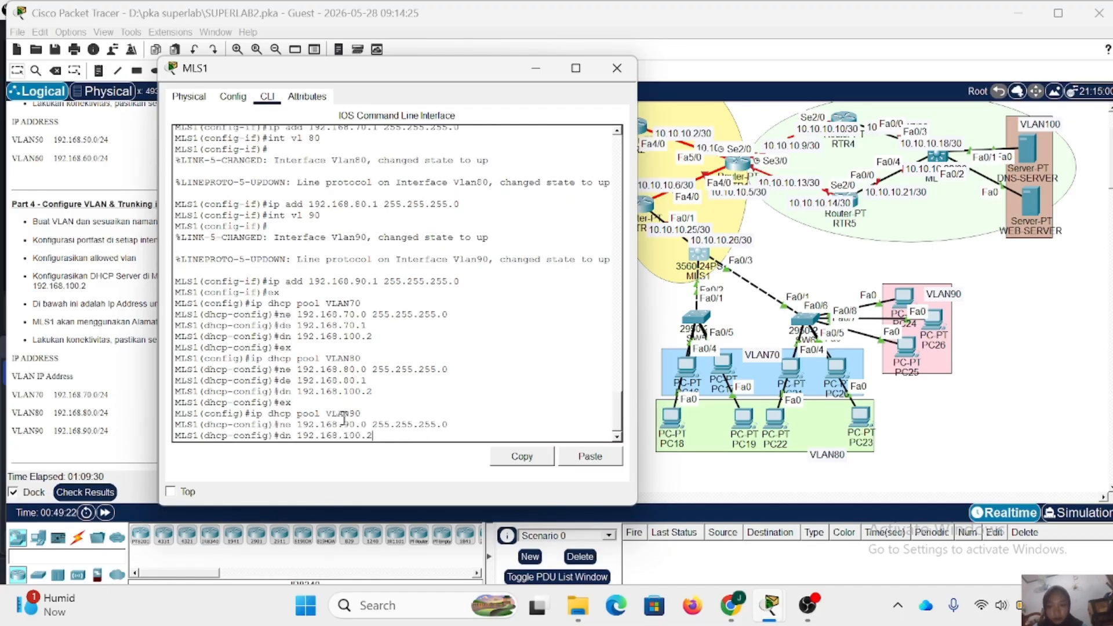
key("Up")
key("Up")
key("Down")
key("Left")
key("Left")
key("Left")
key("BackSpace")
type("9")
key("Return")
- Set the VLAN90 DHCP pool's DNS server to 192.168.100.2 and close the MLS1 window
key("Up")
key("Up")
key("Up")
key("Up")
key("Up")
key("Return")
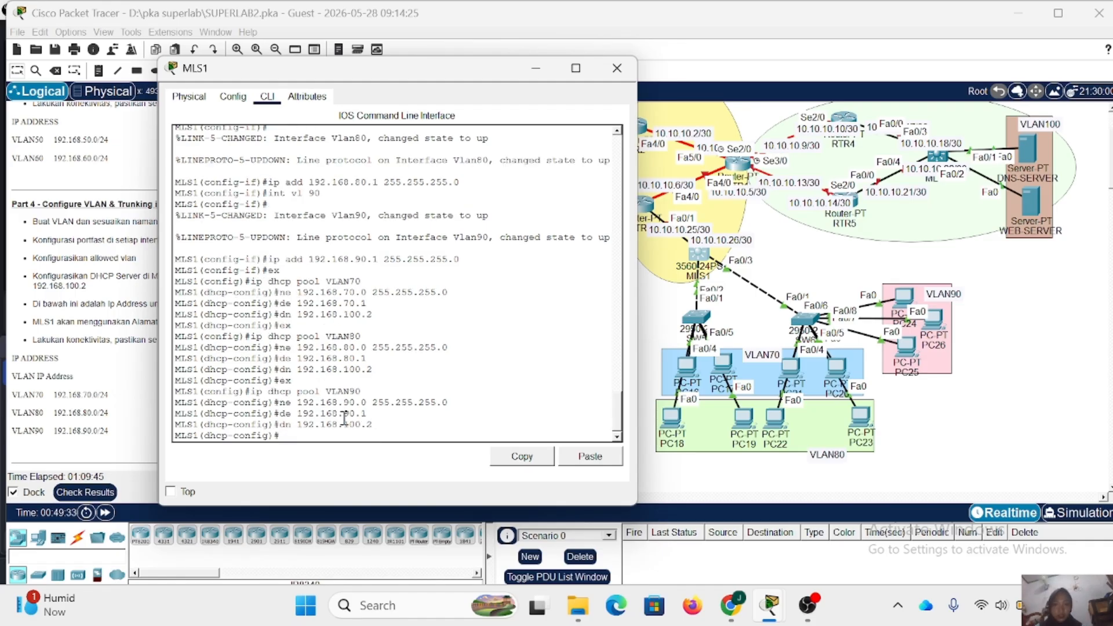
left_click(632, 68)
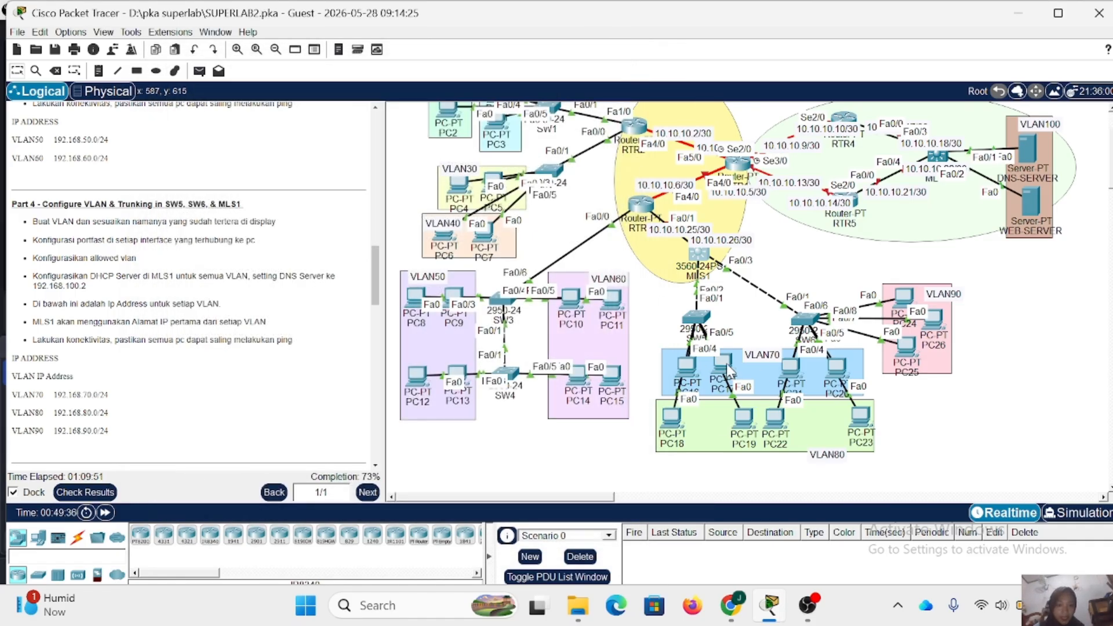
- Switch PC17's IP configuration to DHCP and close its window
left_click(724, 364)
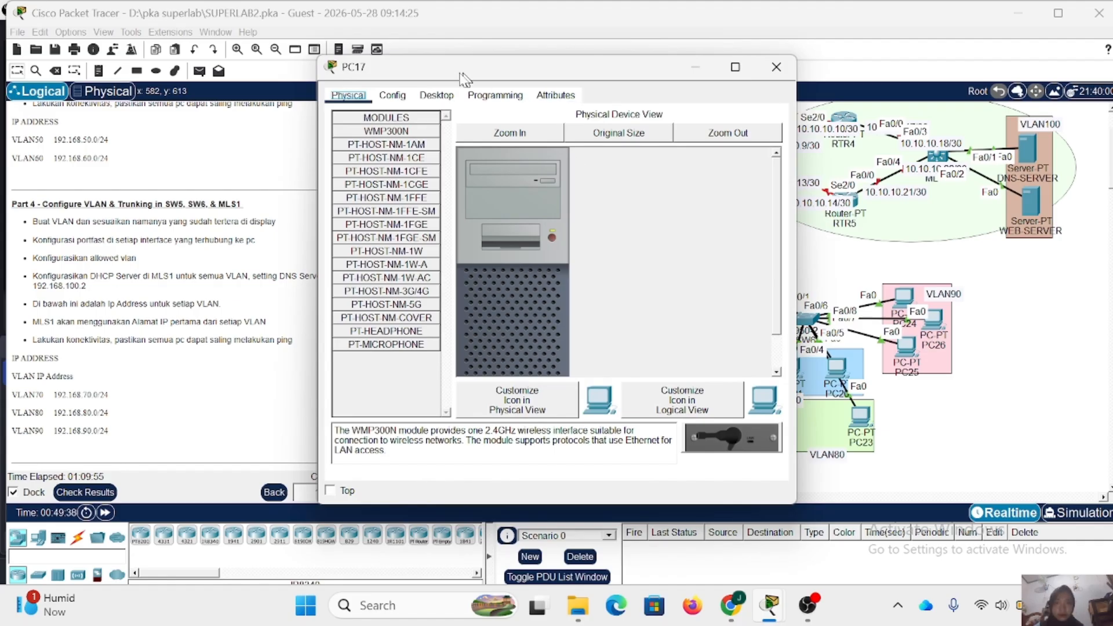
left_click(437, 95)
left_click(368, 130)
left_click(363, 171)
left_click(776, 67)
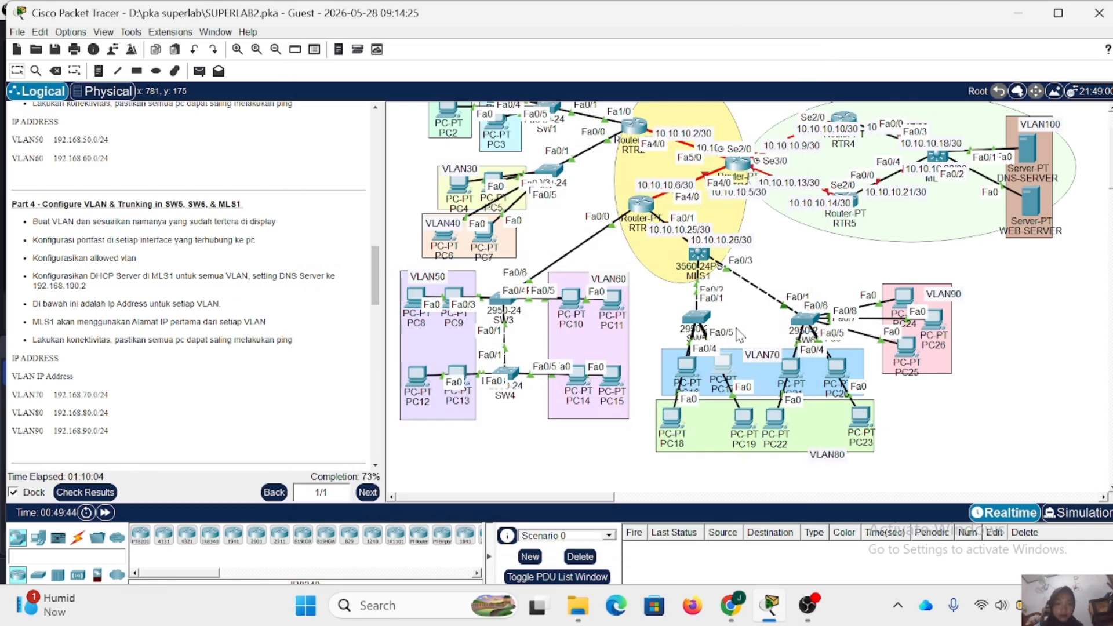
- Switch PC19's IP configuration to DHCP and close its window
left_click(714, 358)
left_click(429, 96)
left_click(368, 130)
left_click(371, 171)
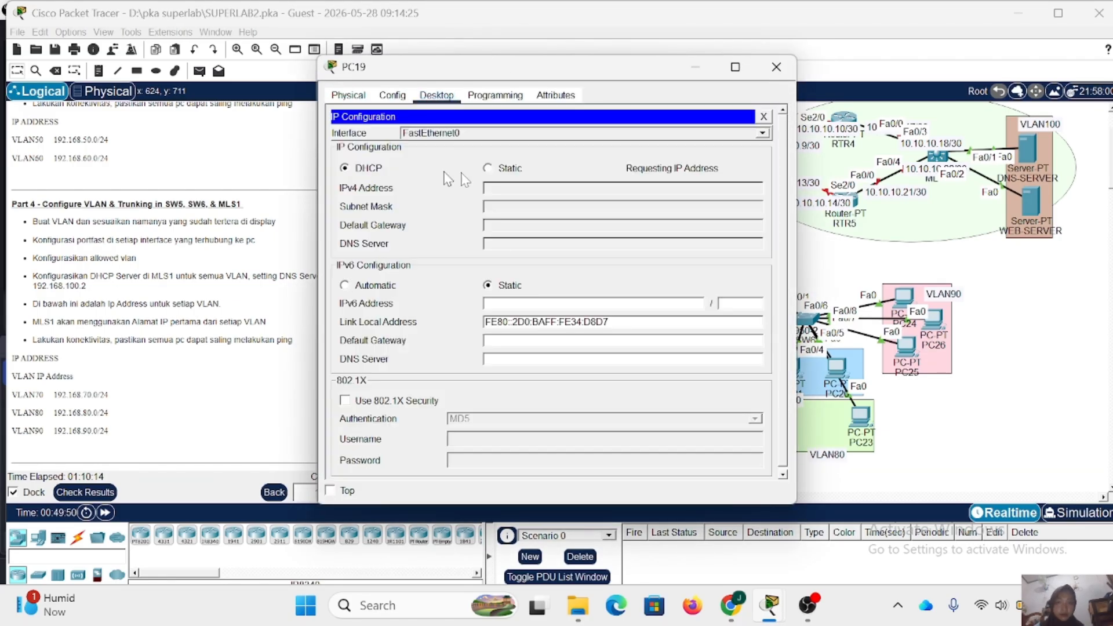
left_click(776, 67)
- Switch PC20's IP configuration to DHCP and close its window
left_click(834, 366)
left_click(435, 95)
left_click(367, 131)
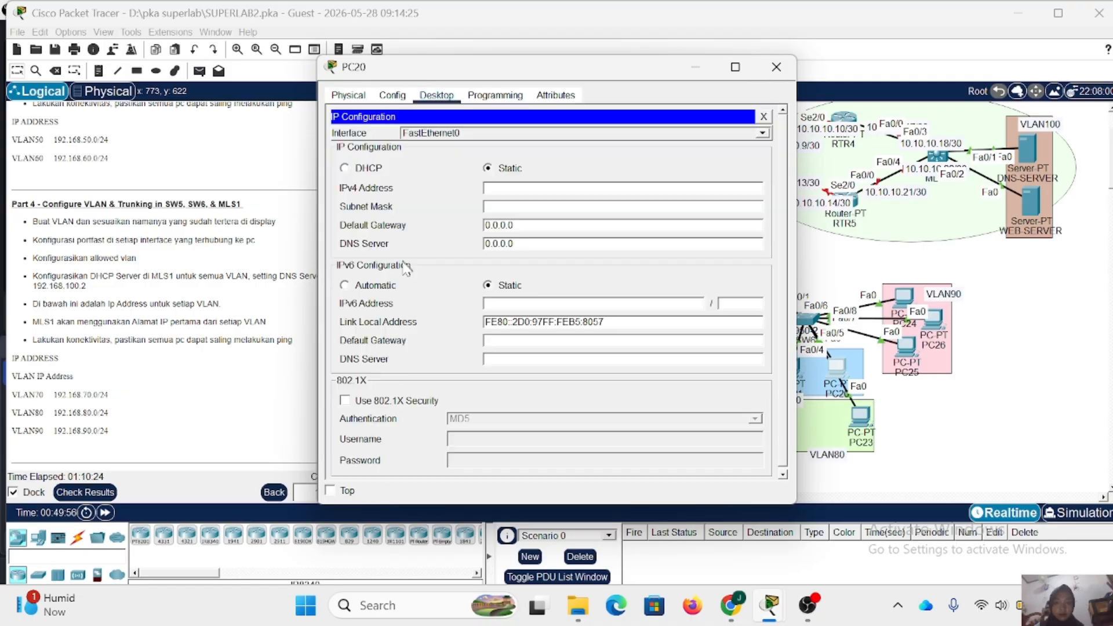
left_click(371, 171)
left_click(776, 67)
- Switch PC23's IP configuration to DHCP and close its window
left_click(861, 417)
left_click(435, 96)
left_click(368, 131)
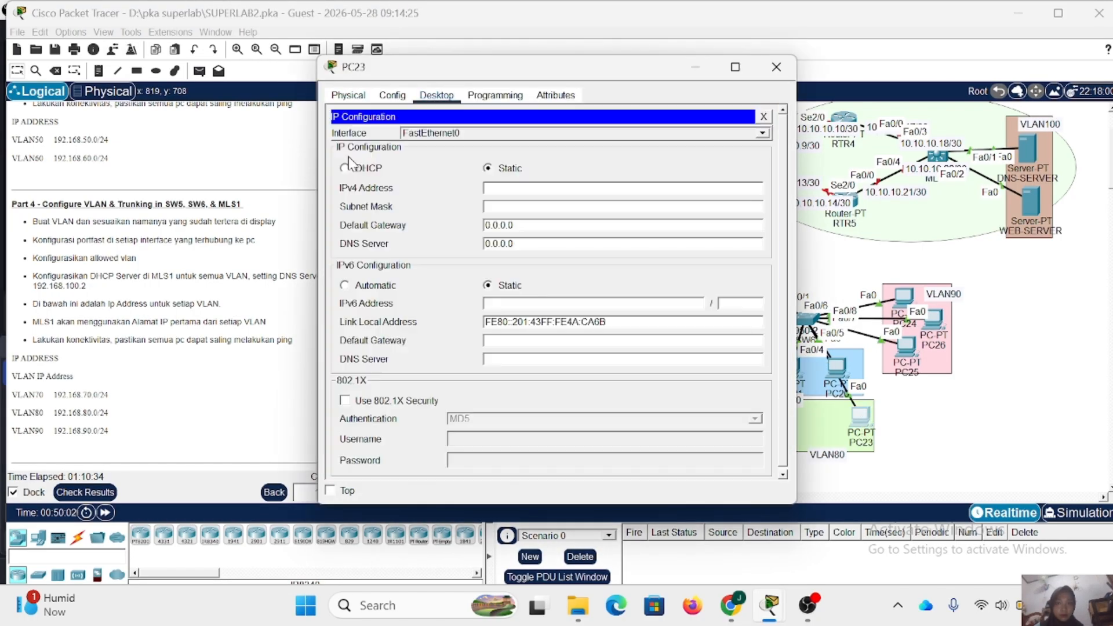
left_click(371, 171)
left_click(776, 67)
- Switch PC24's IP configuration to DHCP and close its window
left_click(904, 297)
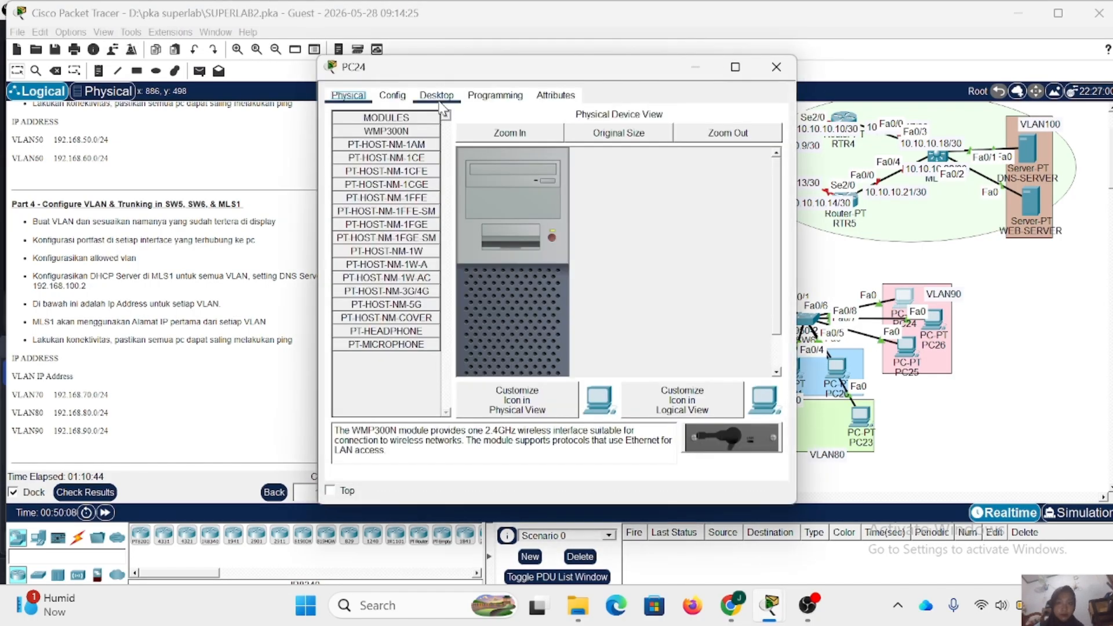
left_click(434, 96)
left_click(367, 130)
left_click(344, 168)
left_click(776, 66)
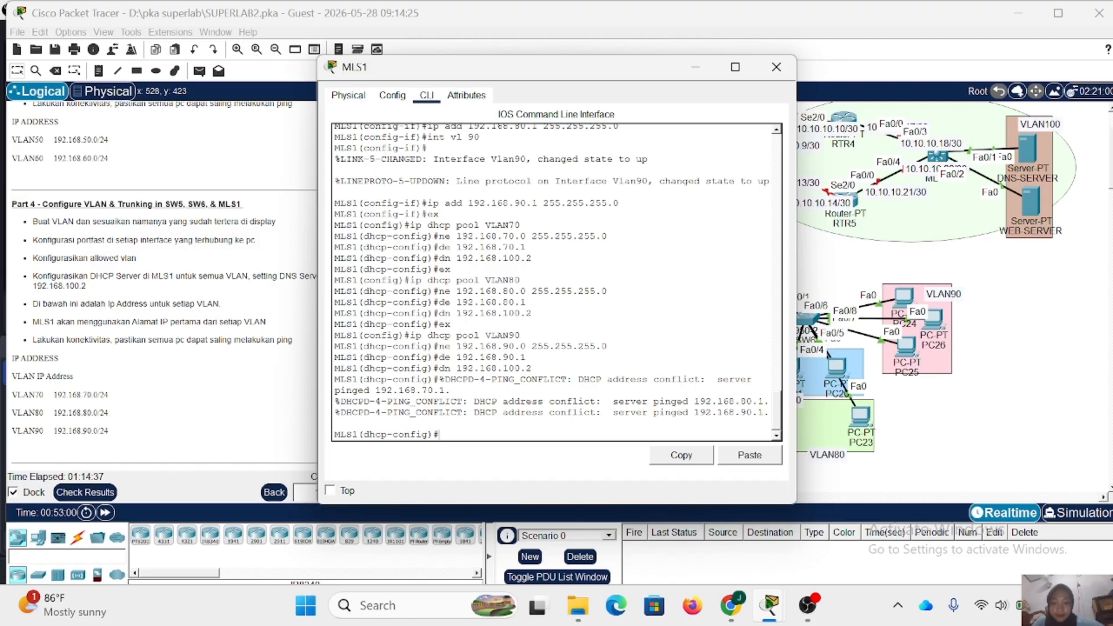
- Return MLS1 to global configuration and exclude 192.168.70.1 from DHCP assignment
type("ex")
key("Return")
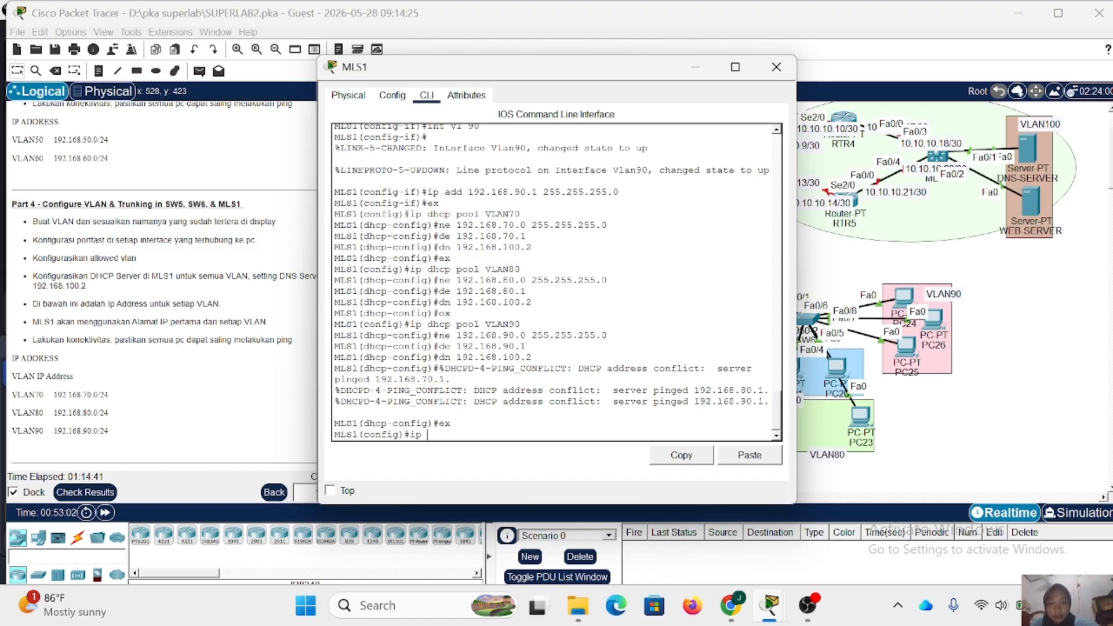
type("ip dhcp ")
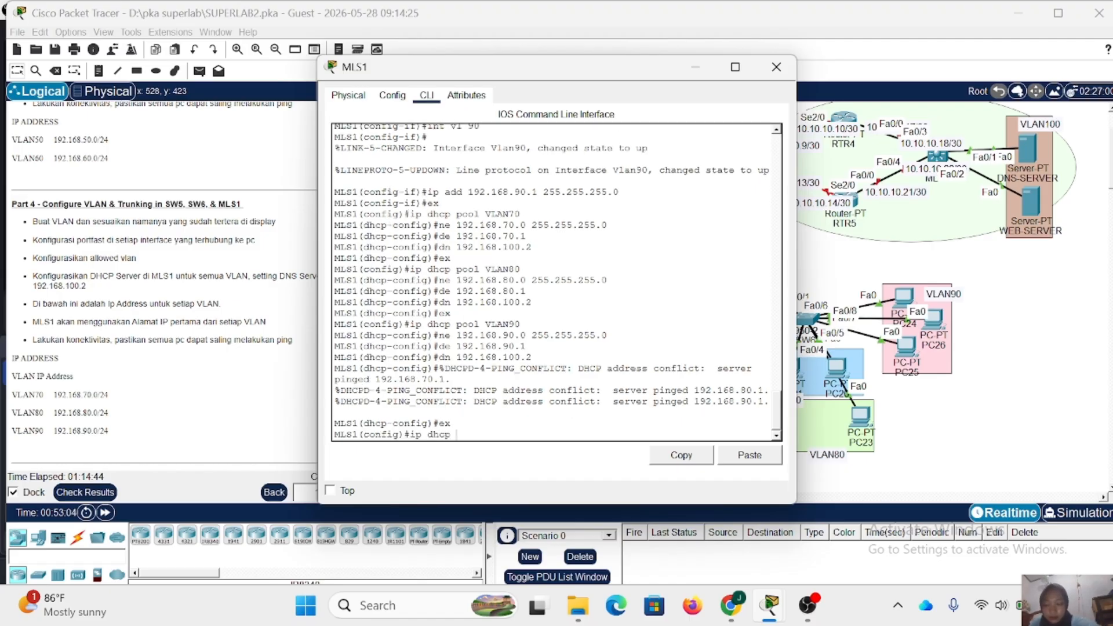
type("exclu")
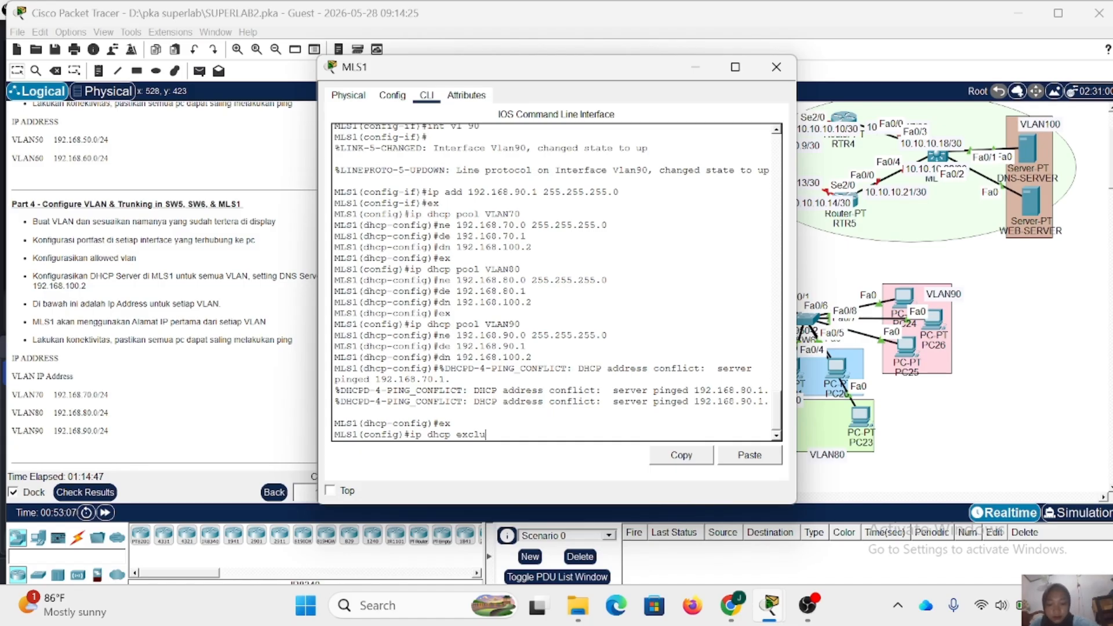
type("ded-add")
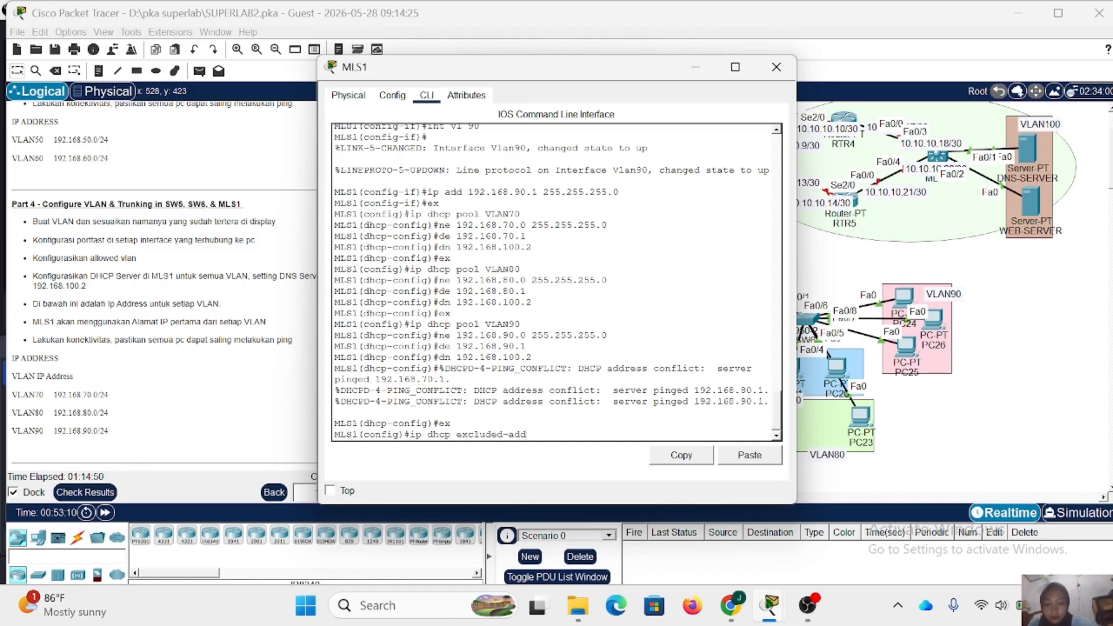
type("ress 192.168.70.1")
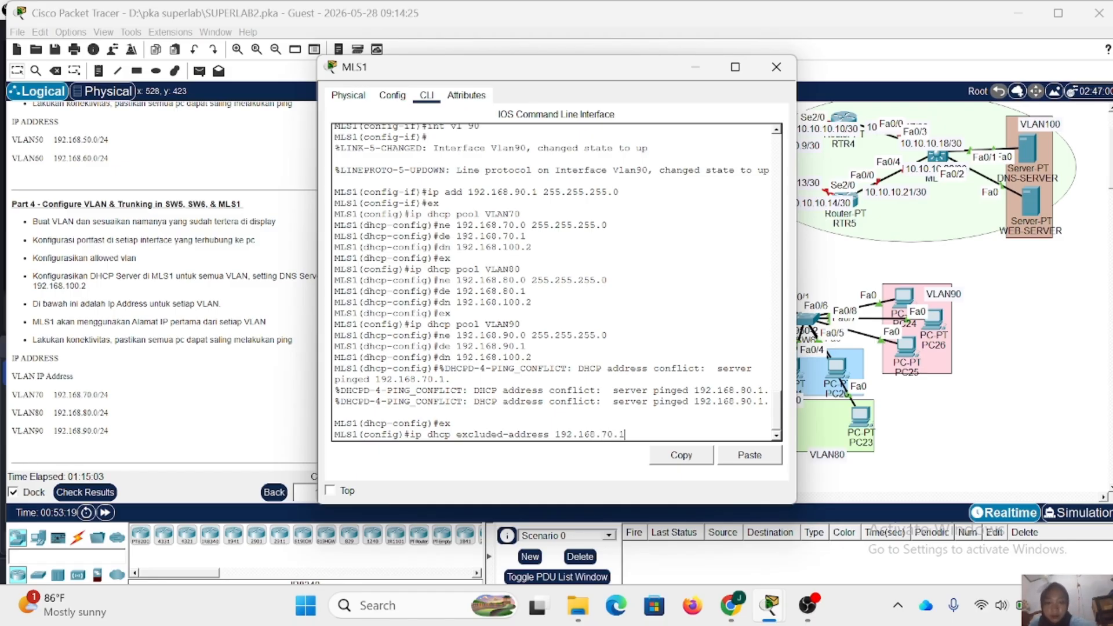
key("Return")
- Exclude the VLAN 80 gateway address 192.168.80.1 from DHCP assignment on MLS1
key("Up")
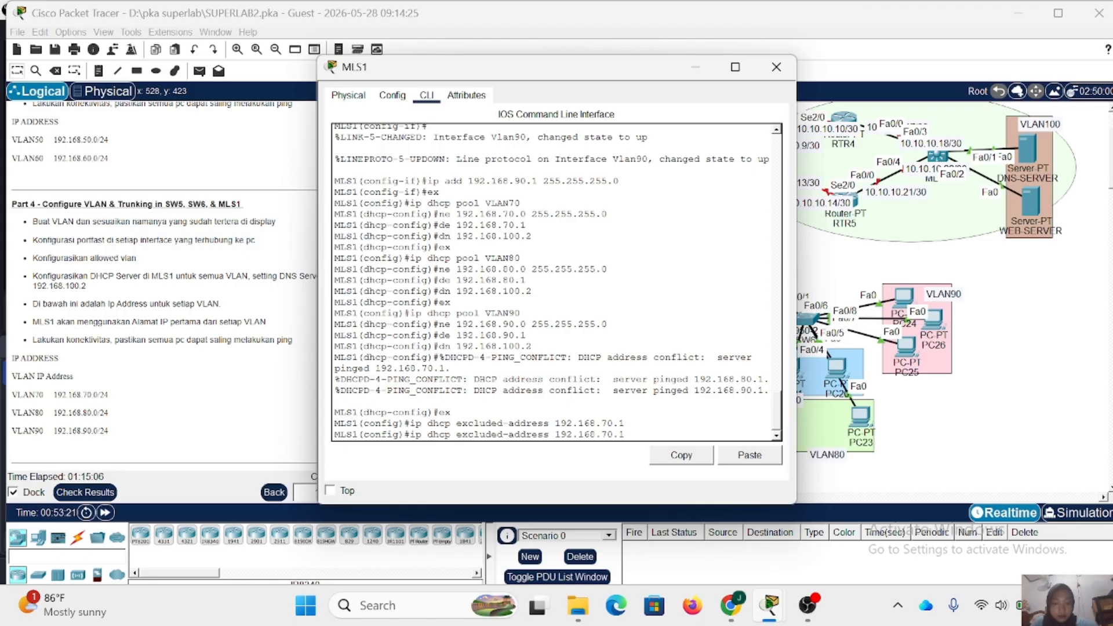
key("BackSpace")
type("8")
key("Return")
- Exclude the VLAN 90 gateway address 192.168.90.1 from DHCP assignment on MLS1 and close its window
key("Up")
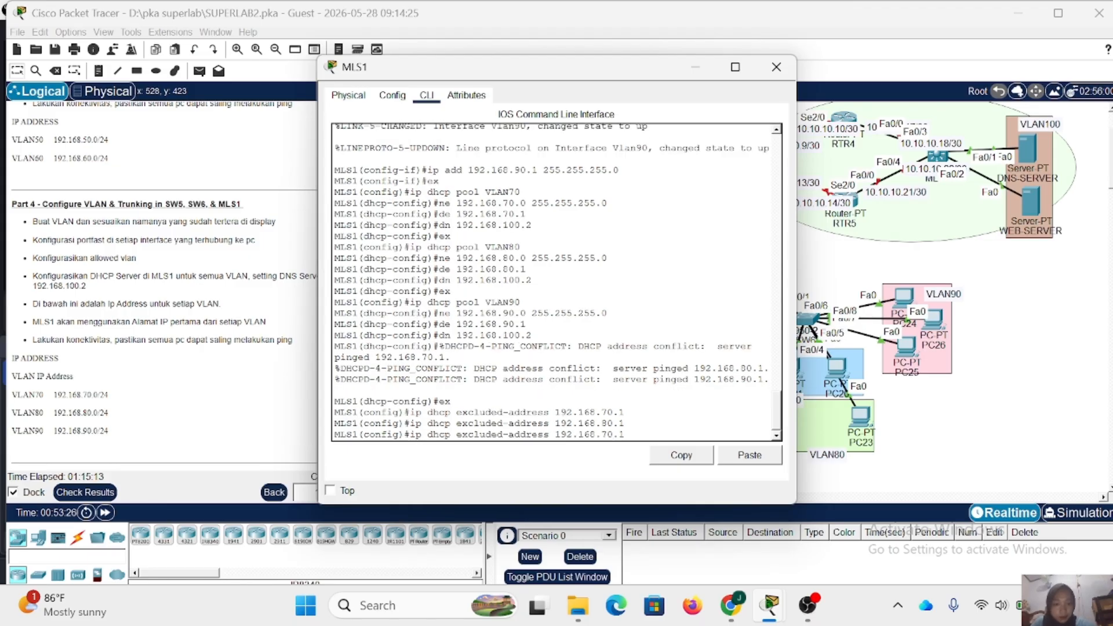
key("BackSpace")
key("BackSpace")
type("9.1")
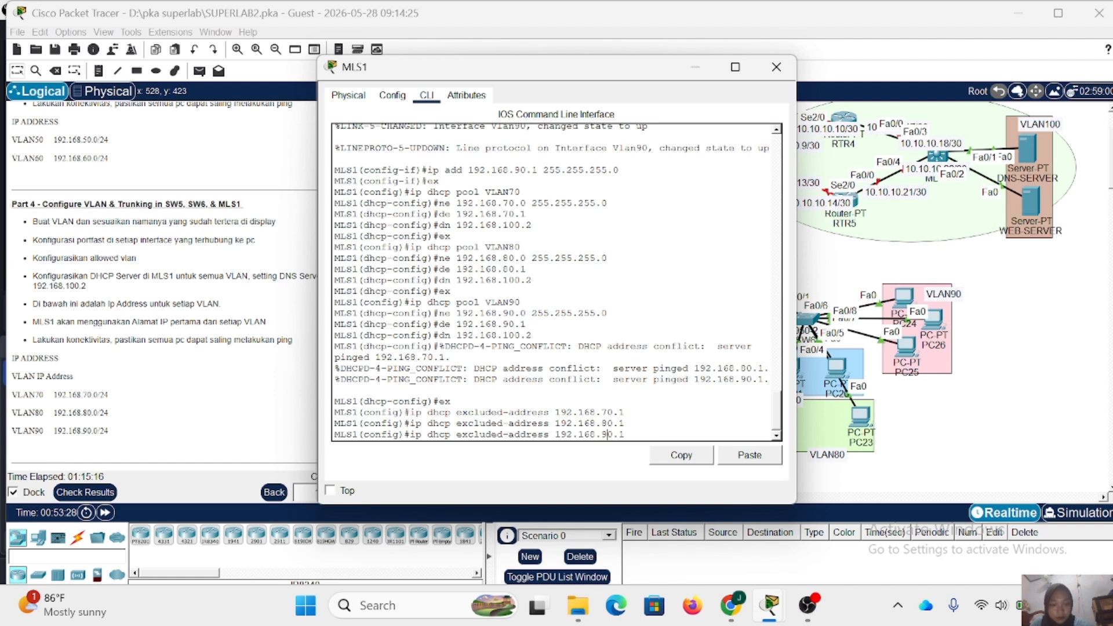
key("Return")
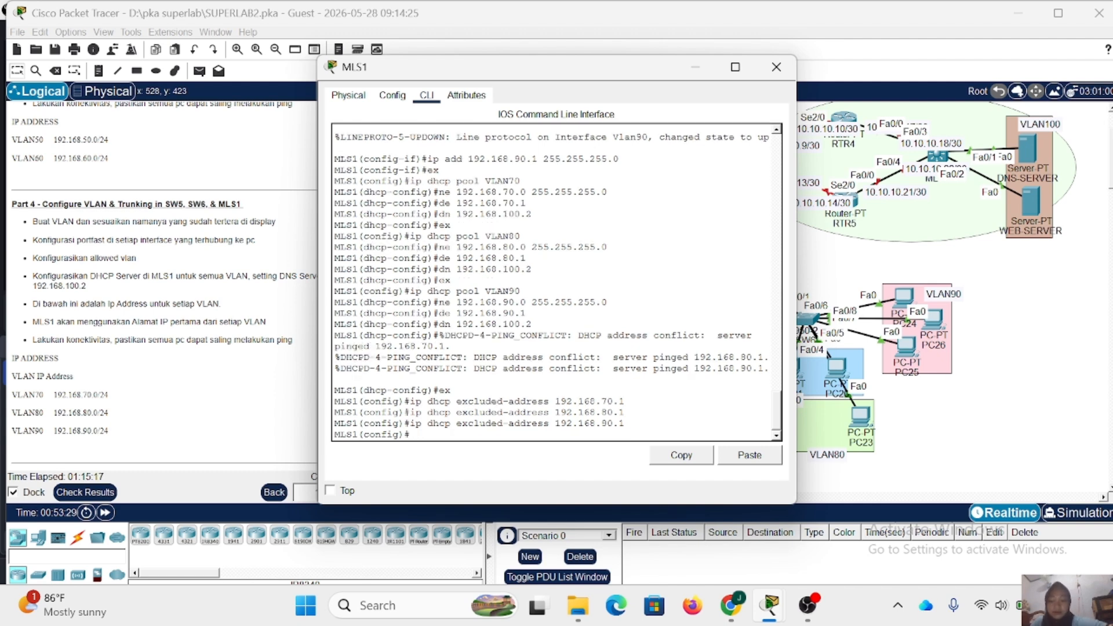
left_click(776, 66)
- Read the Part 5 instructions for MLS2 and examine the VLAN100 server area of the topology
scroll(201, 252, "down", 5)
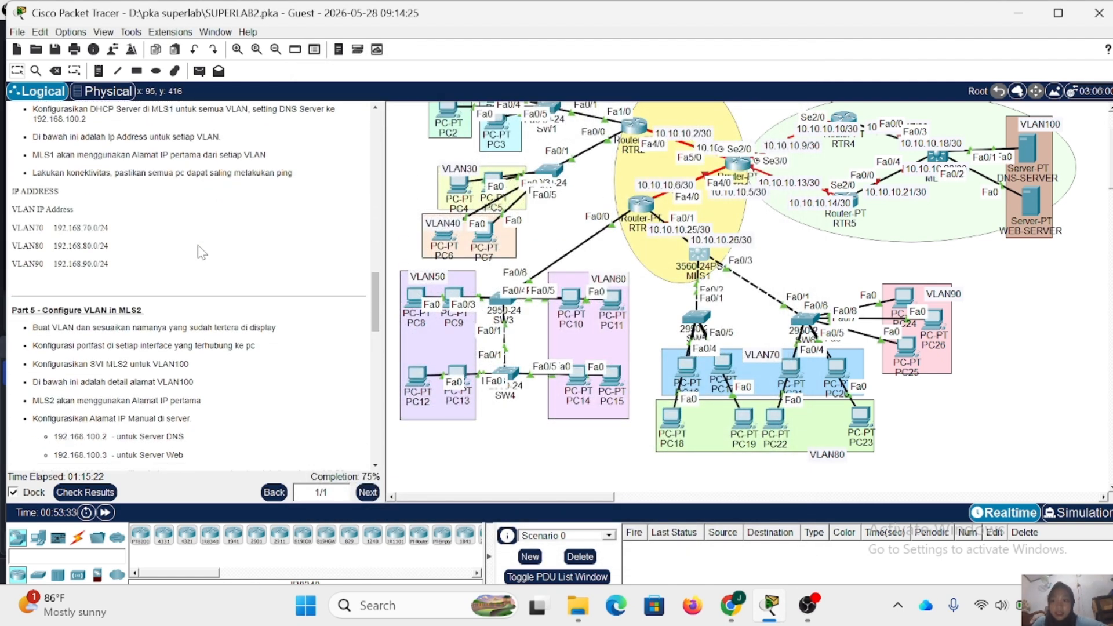
scroll(201, 252, "down", 3)
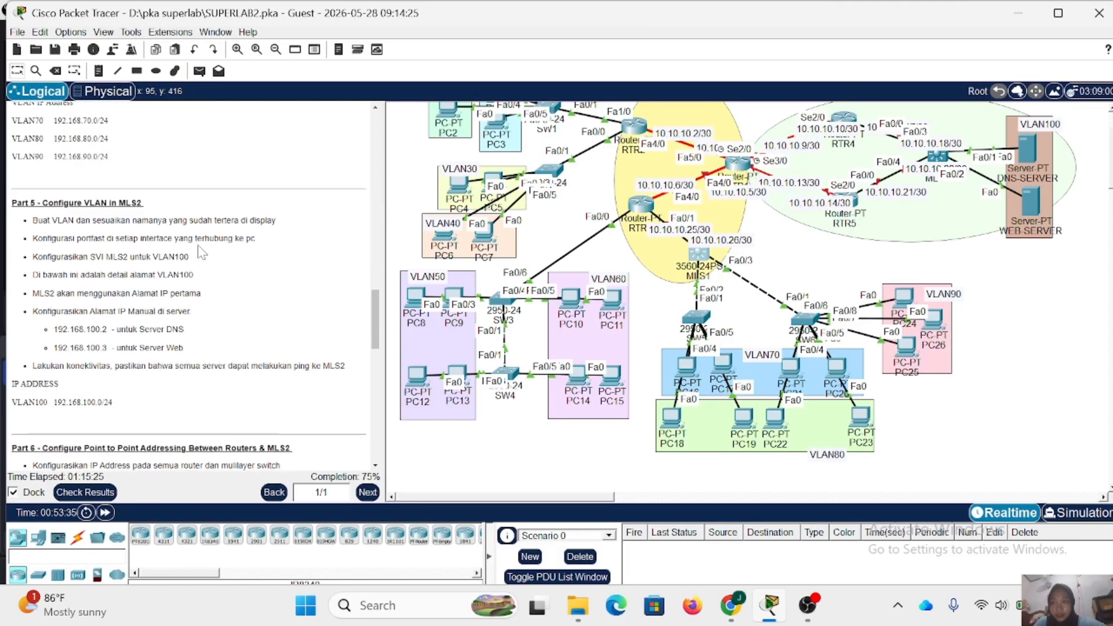
scroll(201, 252, "down", 1)
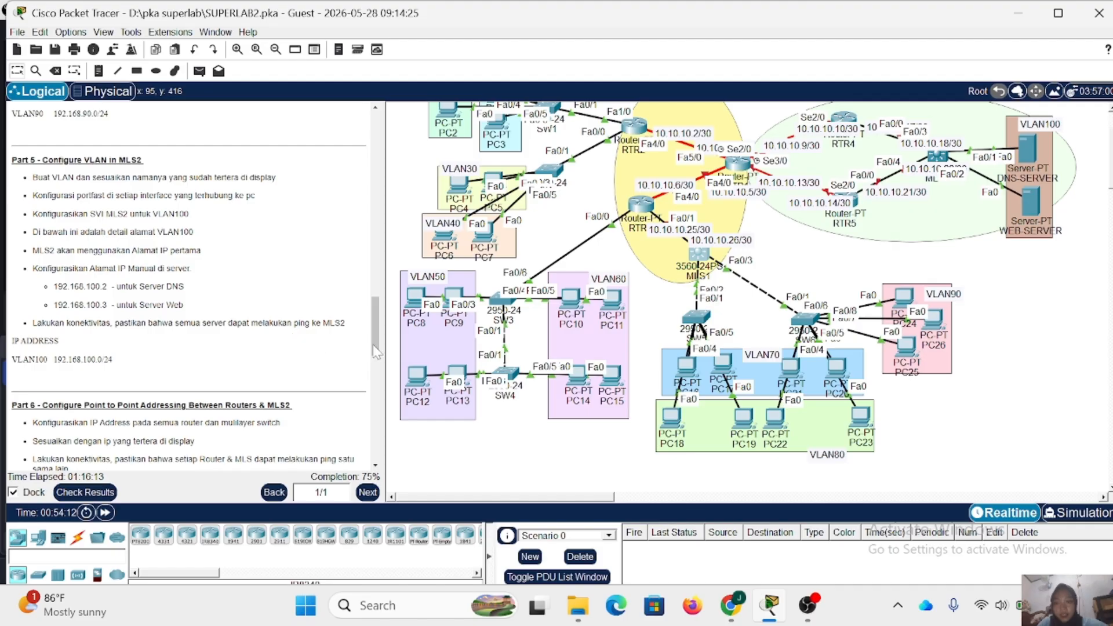
scroll(795, 248, "right", 5)
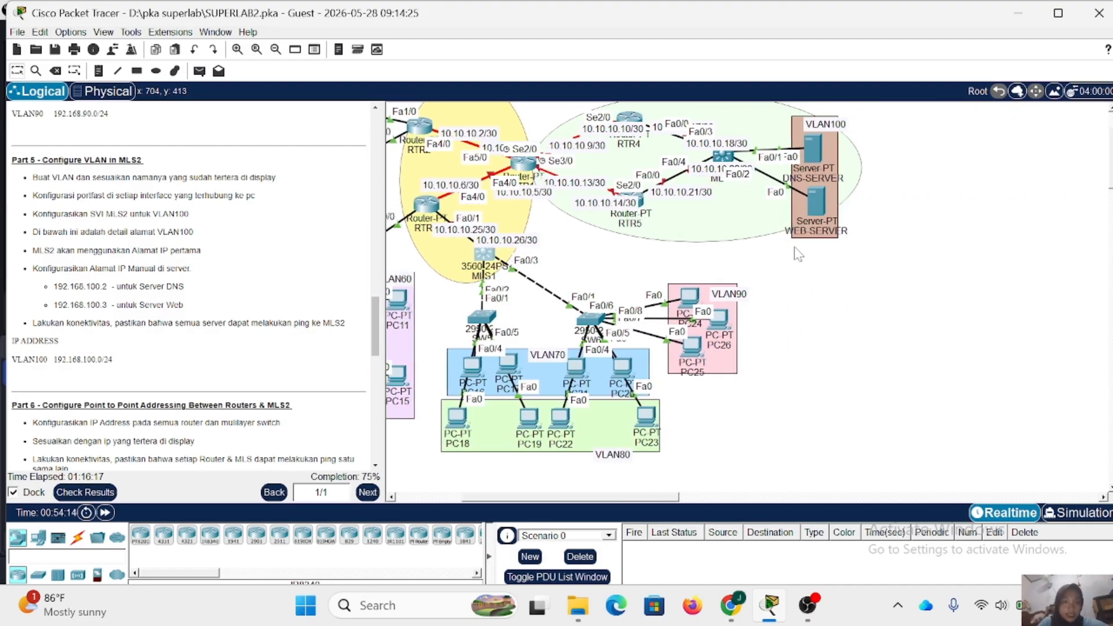
scroll(794, 248, "up", 2)
scroll(794, 246, "down", 1)
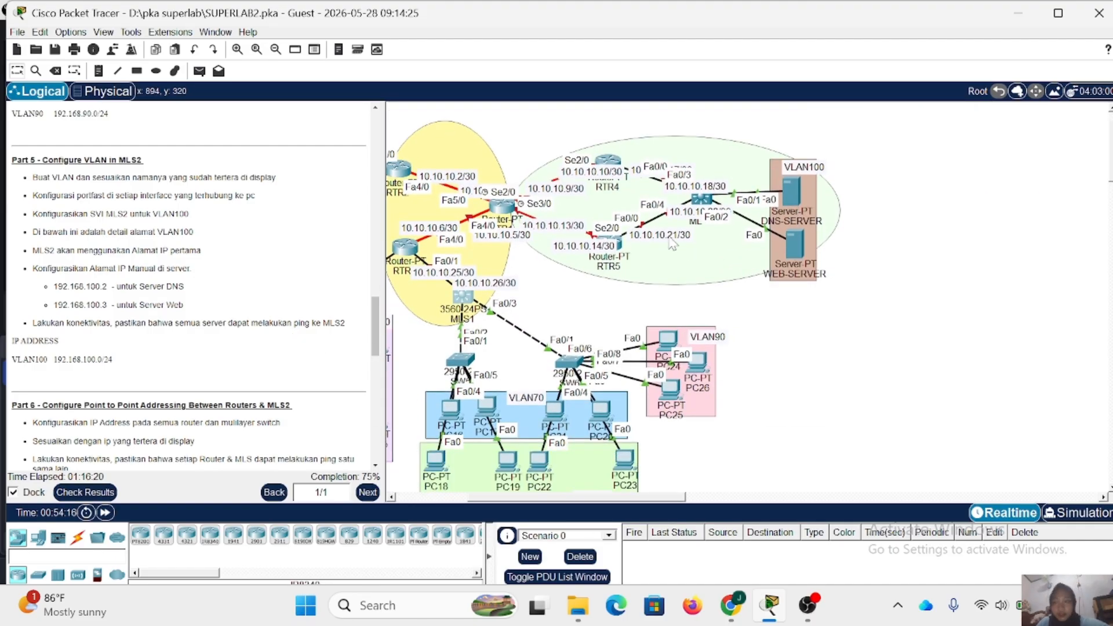
scroll(231, 255, "up", 3)
scroll(231, 255, "up", 3)
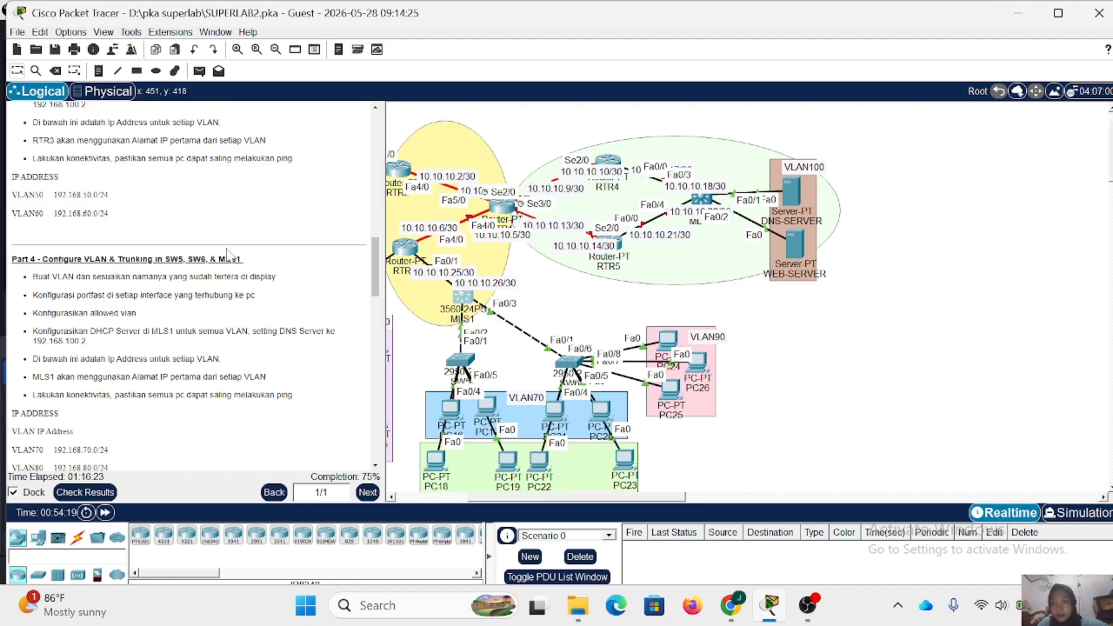
scroll(230, 252, "down", 7)
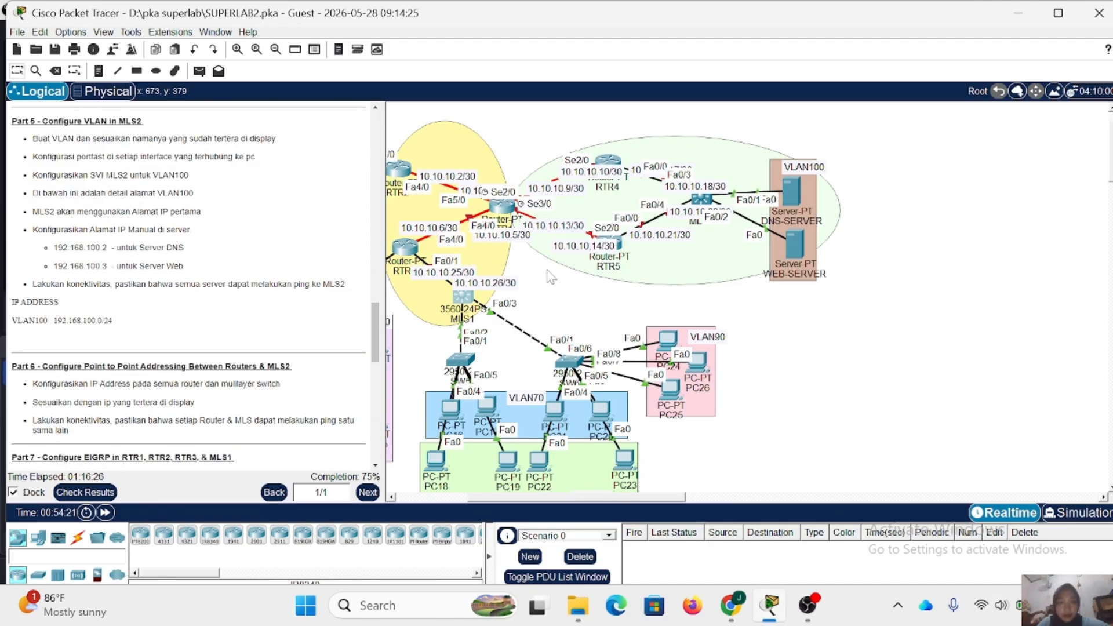
- Open the MLS2 command line, enter privileged mode with the enable password, and enter global configuration mode
left_click(703, 200)
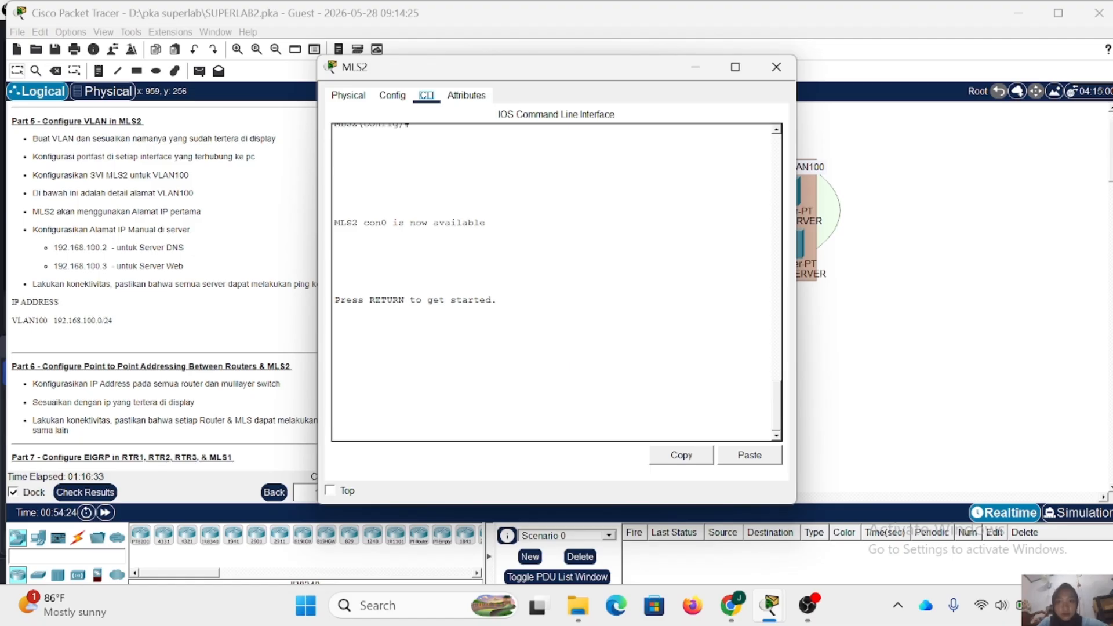
key("Return")
type("en")
key("Return")
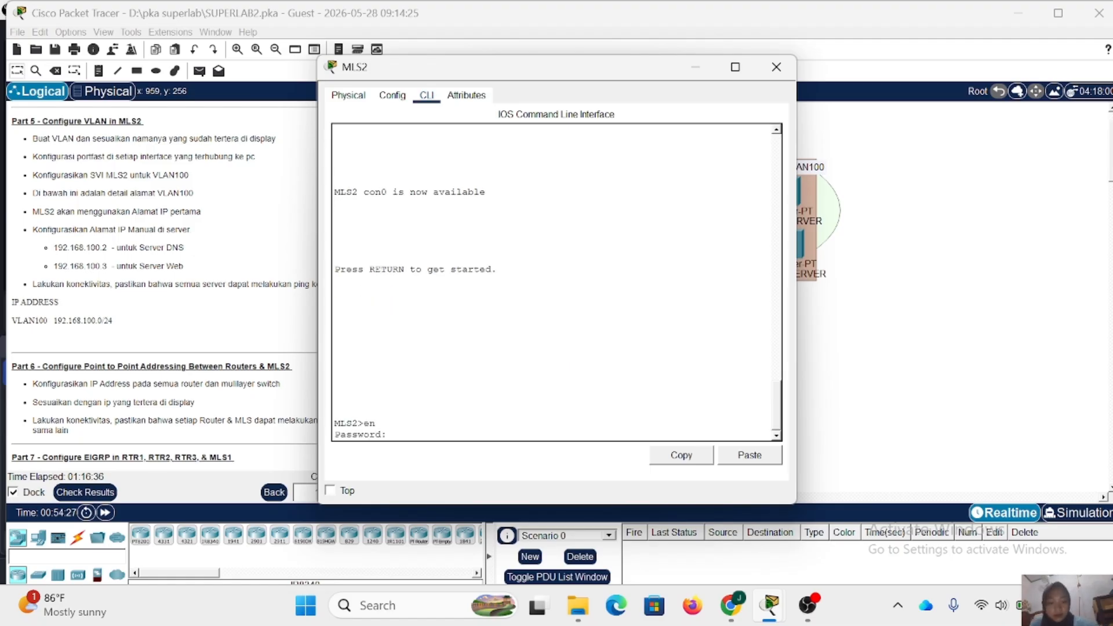
key("Return")
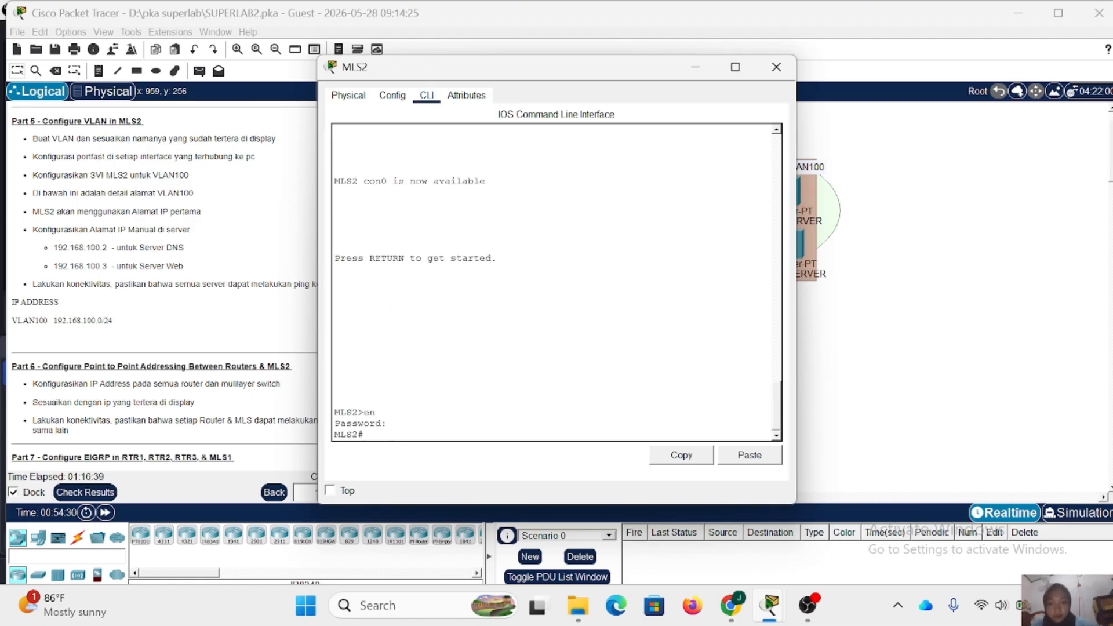
type("conf")
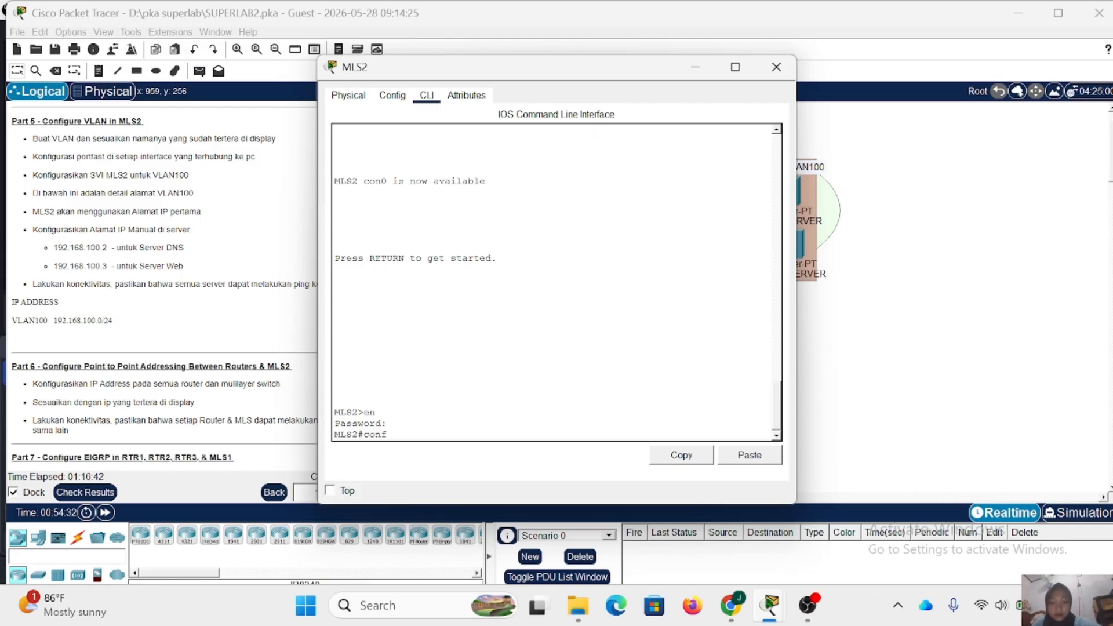
type(" t")
key("Return")
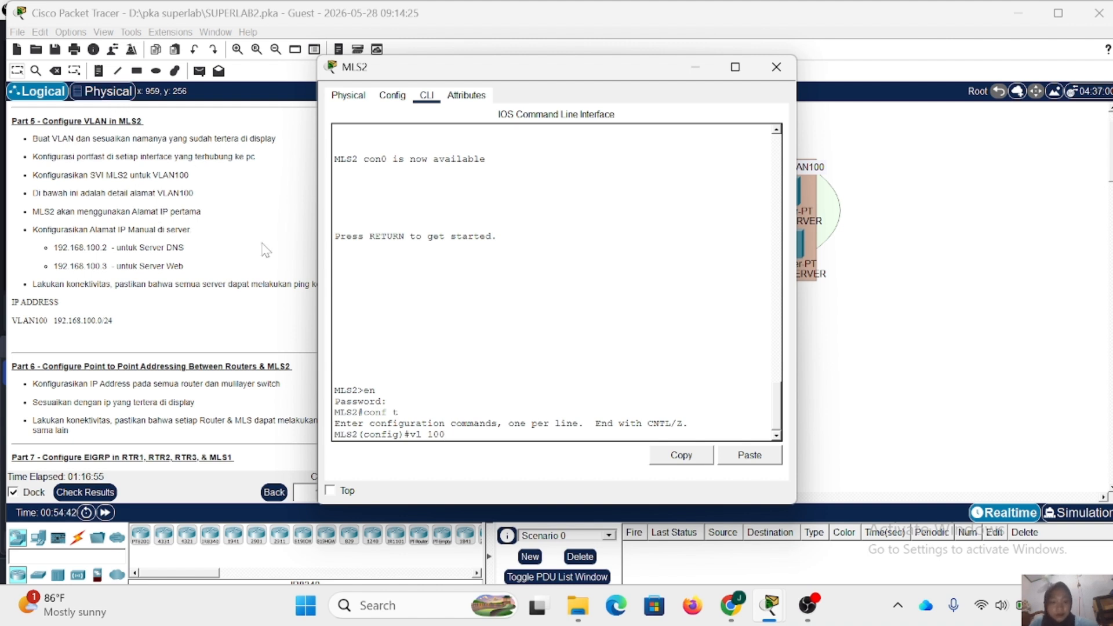
- Create VLAN 100 on MLS2, name it VLAN100, and return to global configuration
key("Return")
type("na")
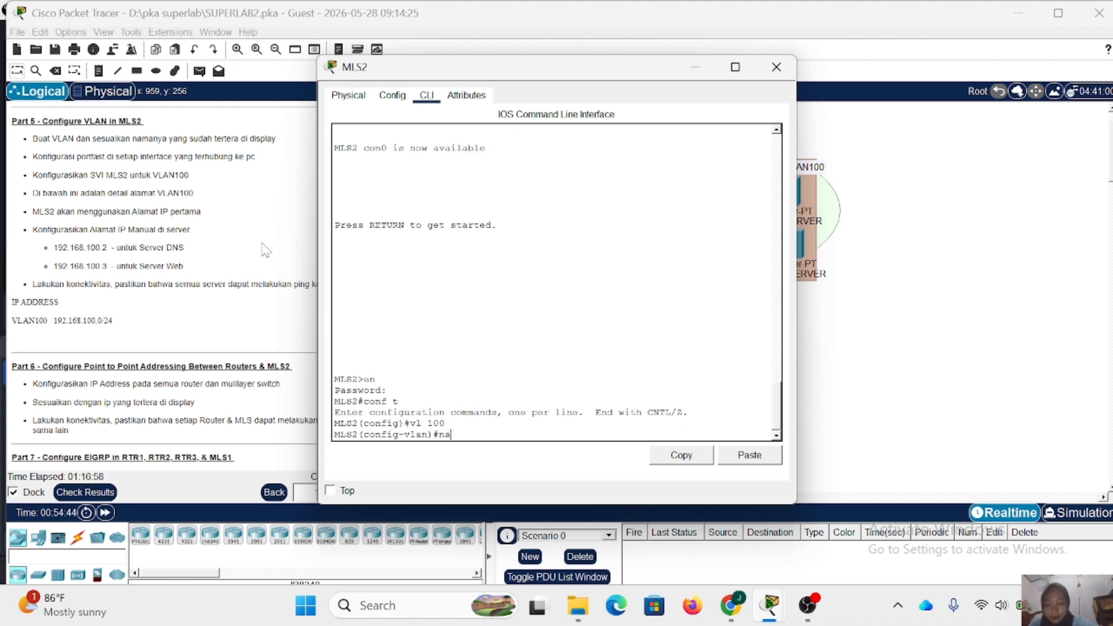
type("me VLAN100")
key("Return")
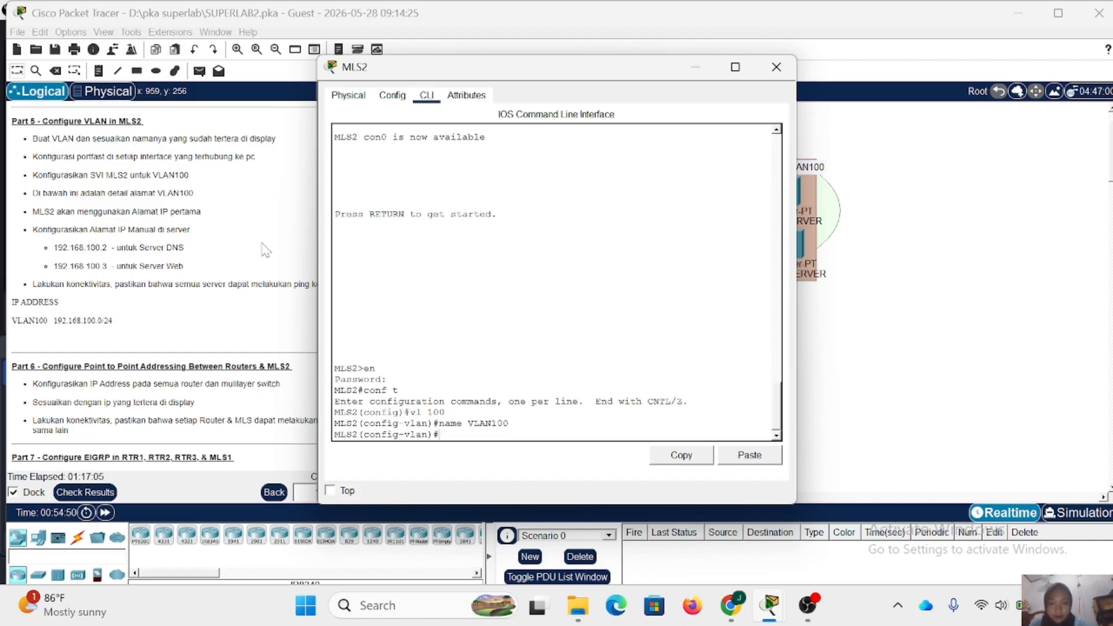
type("ex")
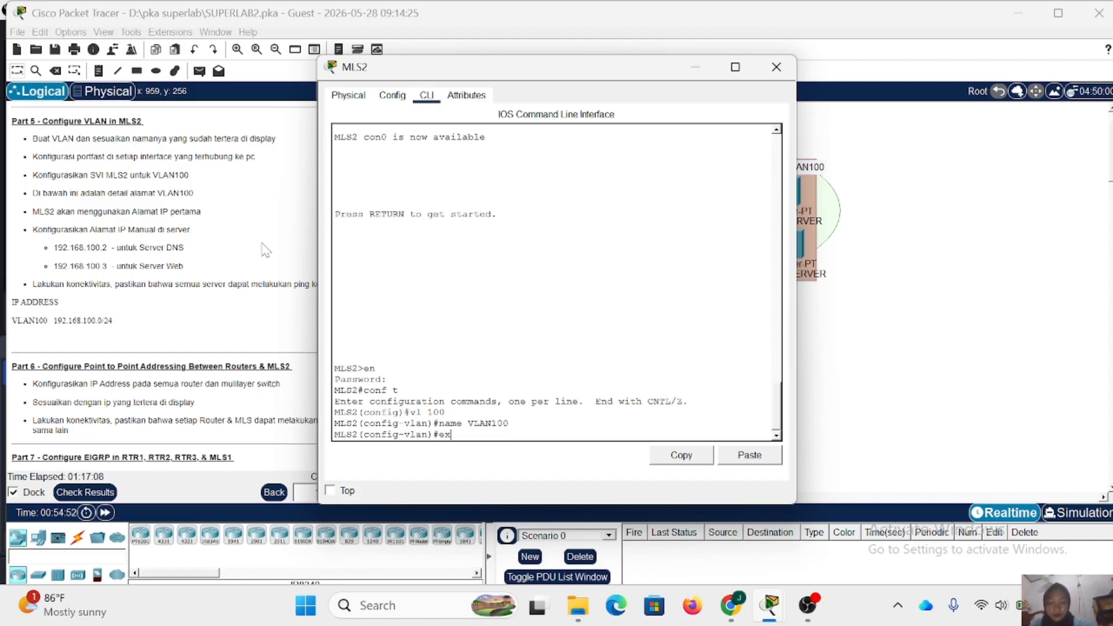
key("Return")
- Configure the VLAN 100 SVI on MLS2 with address 192.168.100.1 and mask 255.255.255.0, then exit the interface
type("int v")
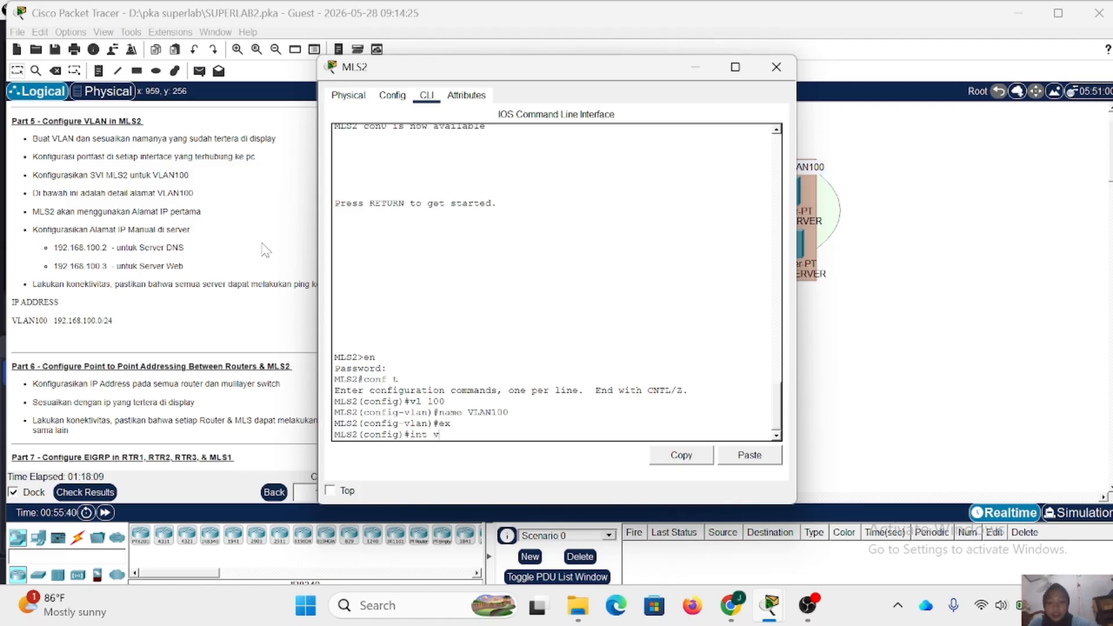
type("l 100")
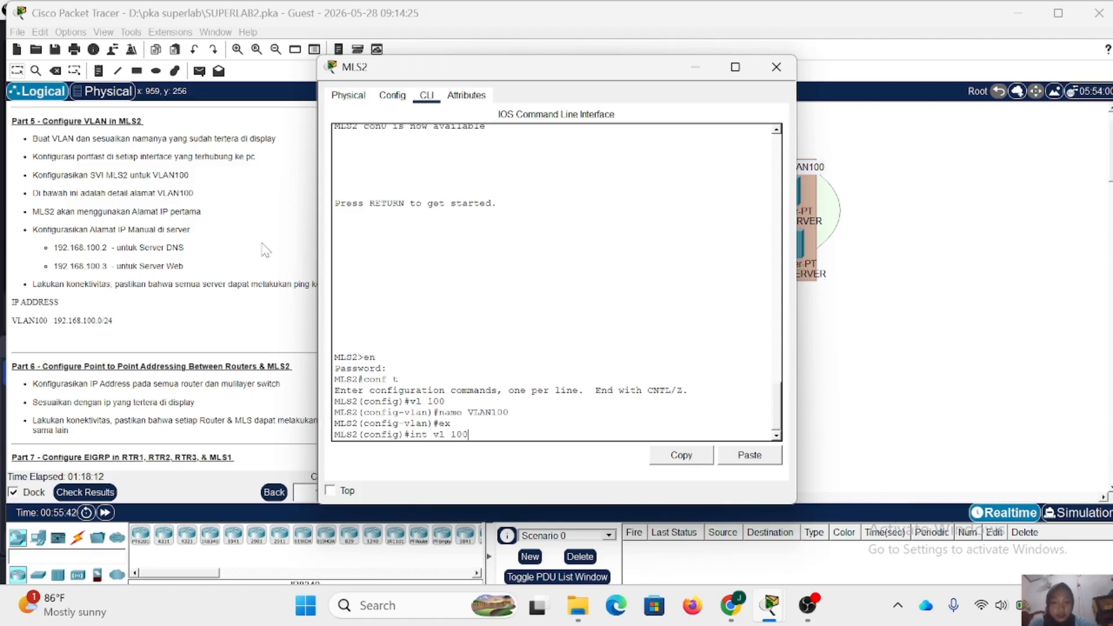
key("Return")
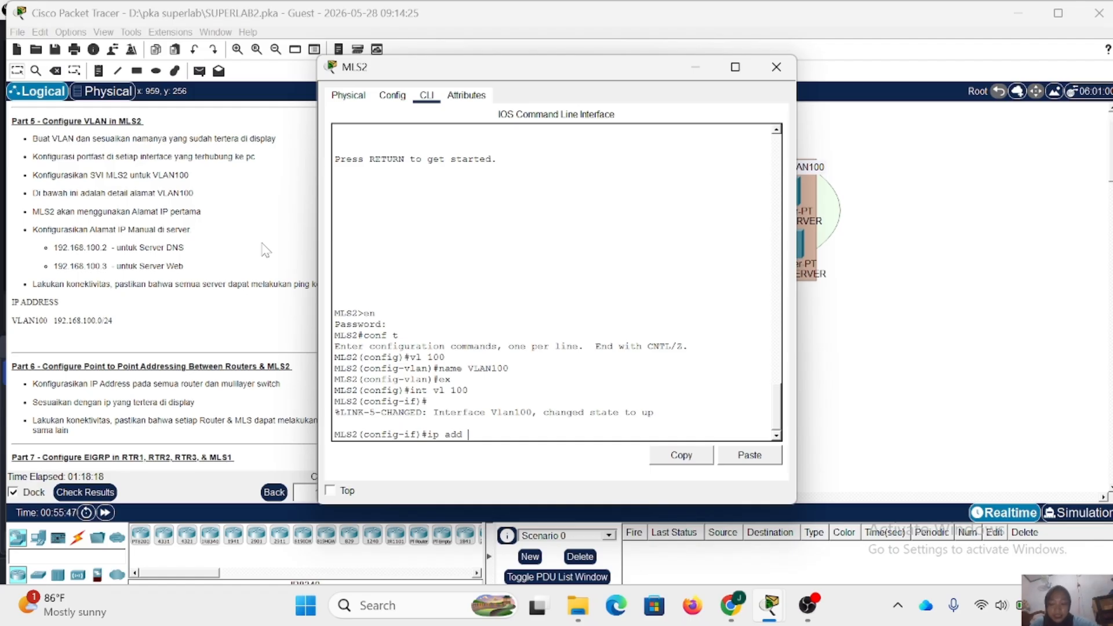
type("ip add 192.168.")
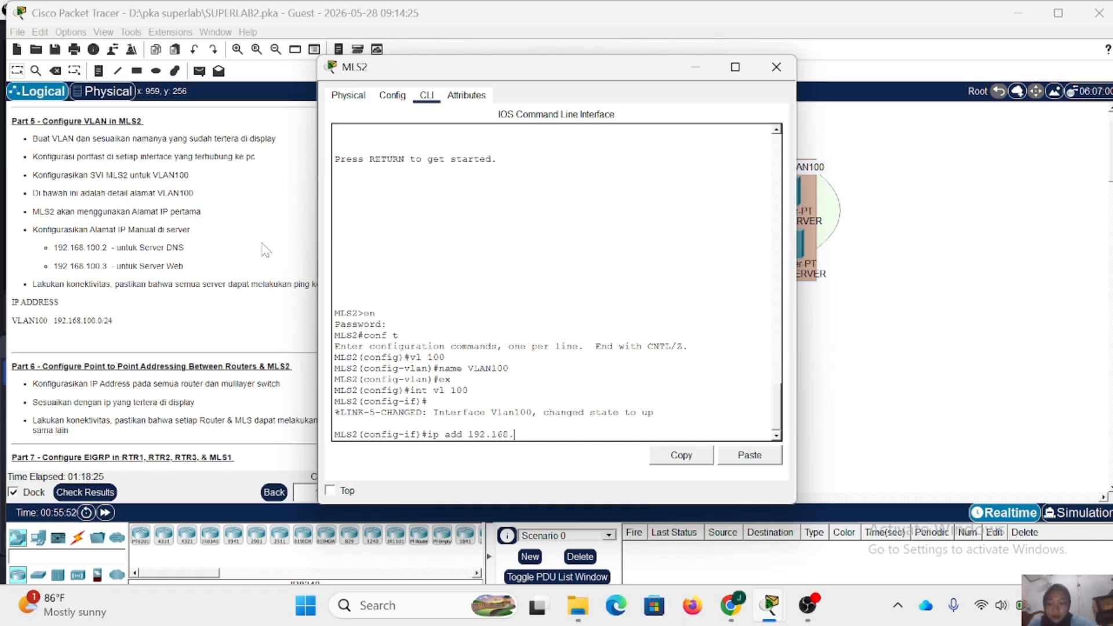
type("`0")
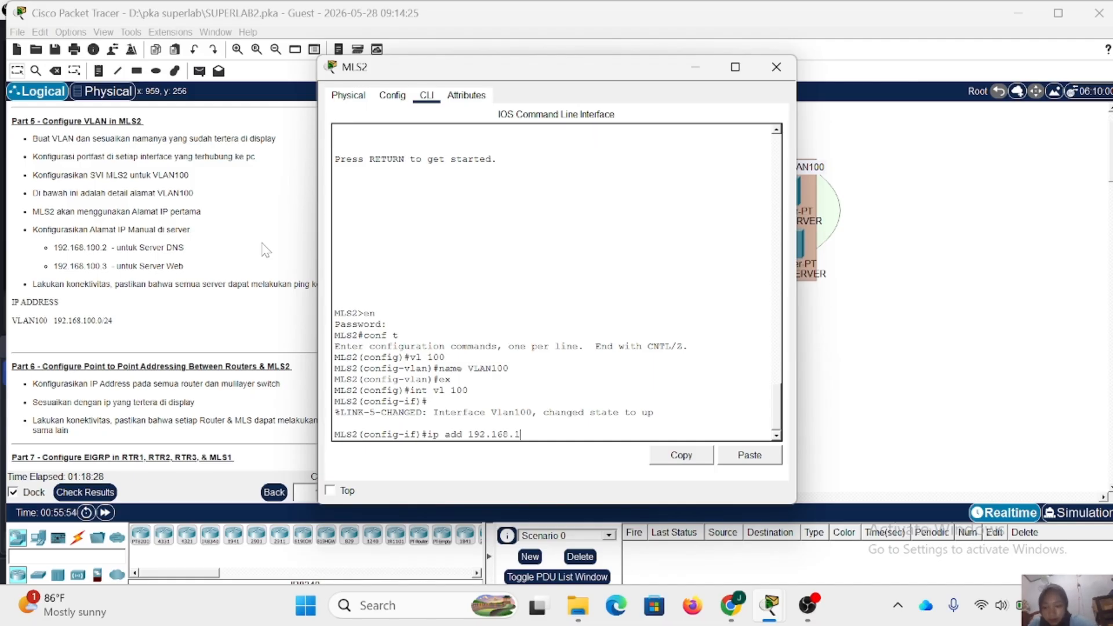
type("100")
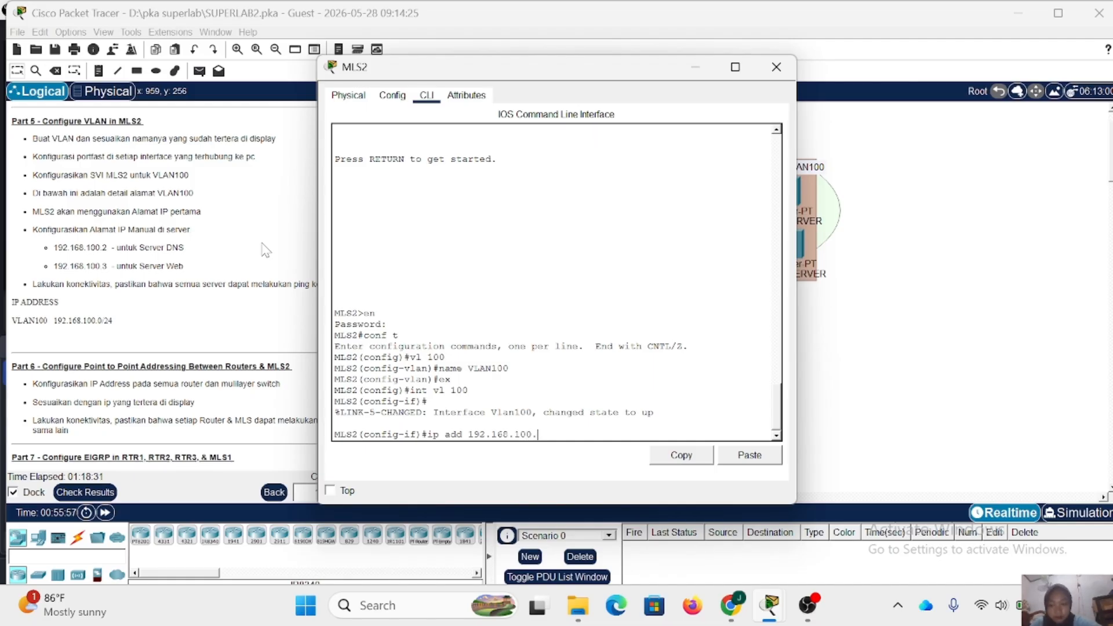
type(".1 255.")
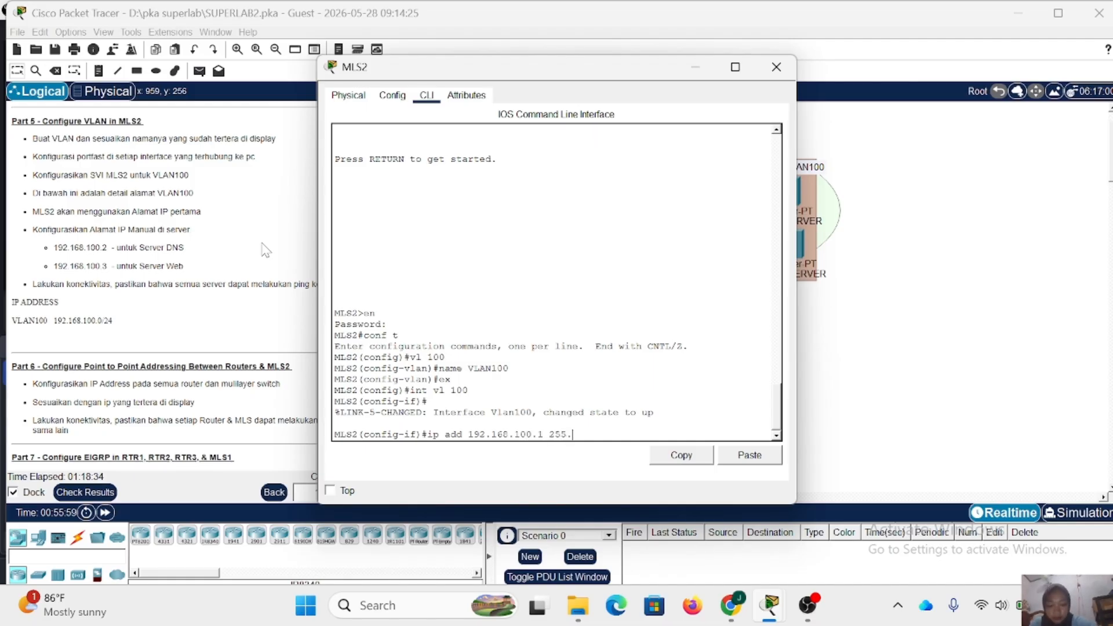
type("255.255.0")
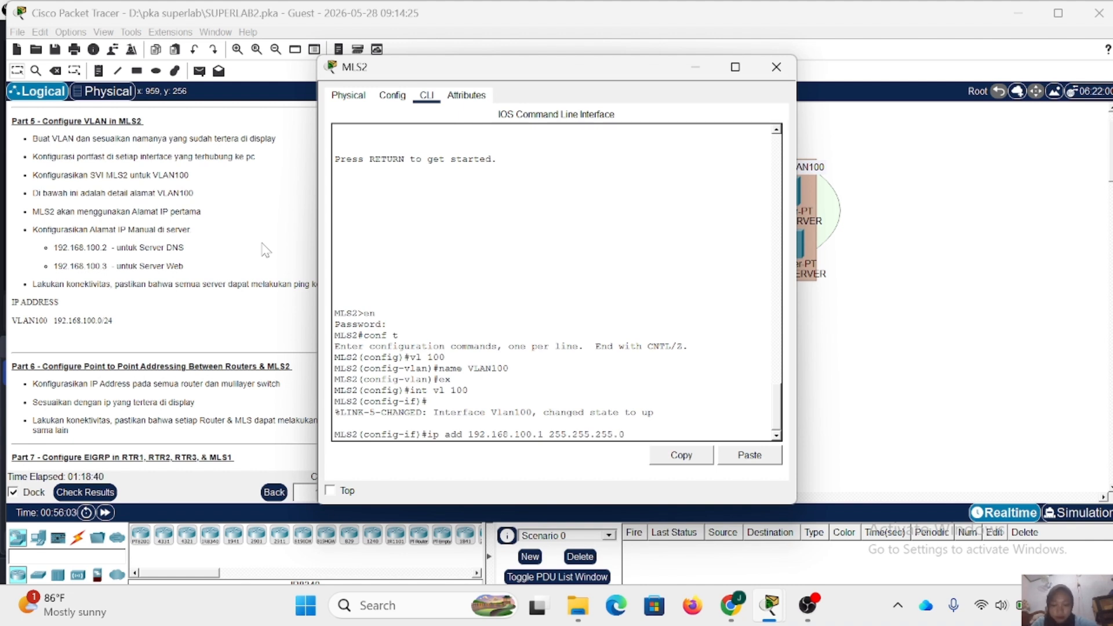
key("Return")
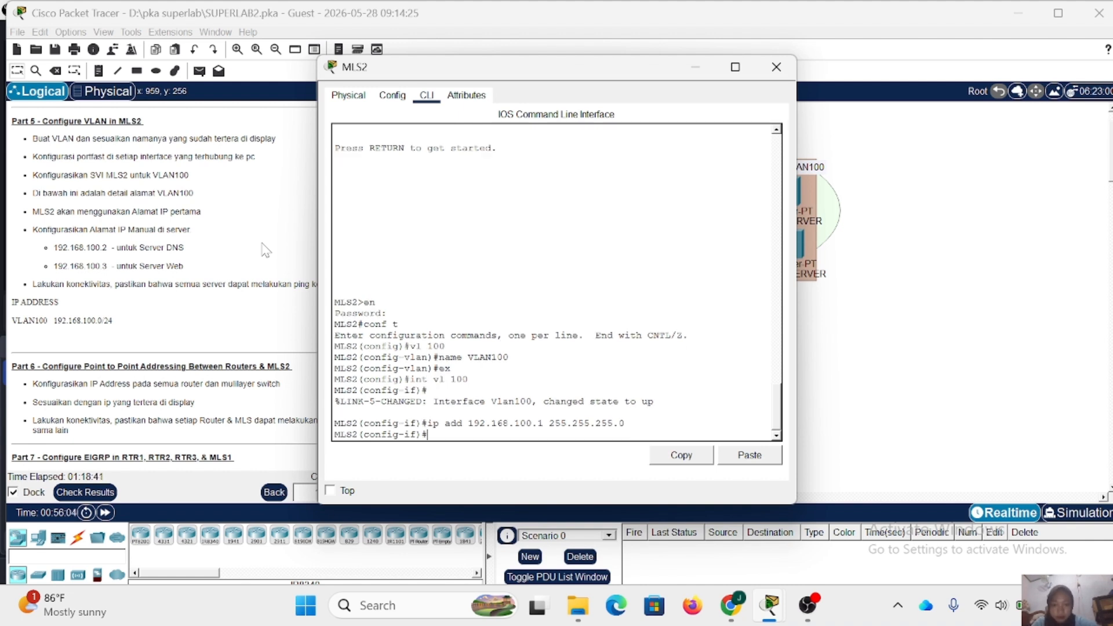
type("ex")
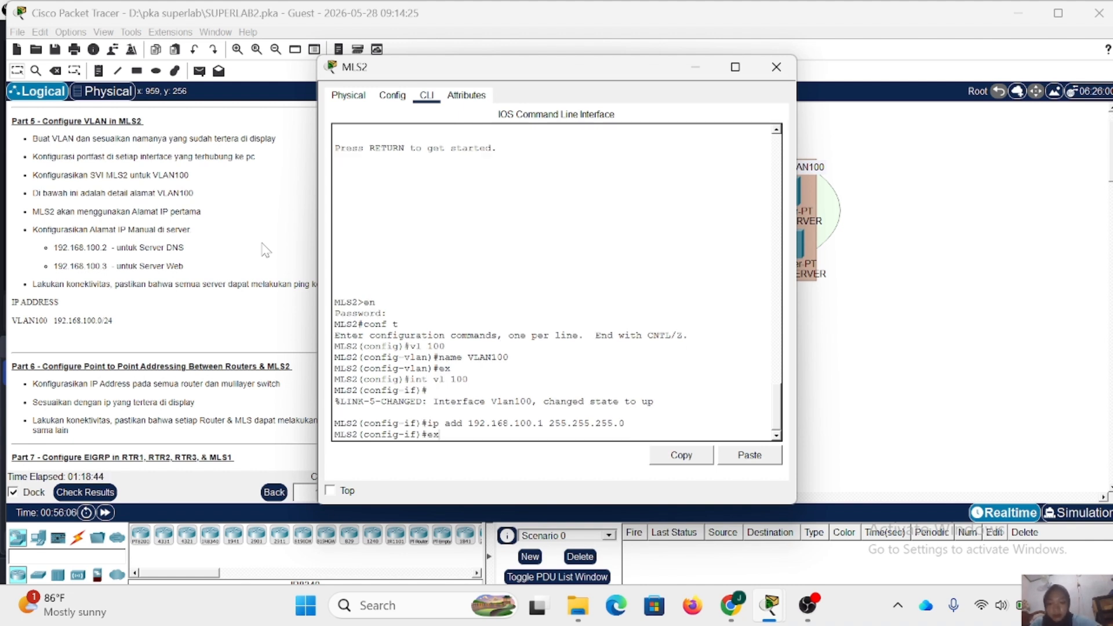
key("Return")
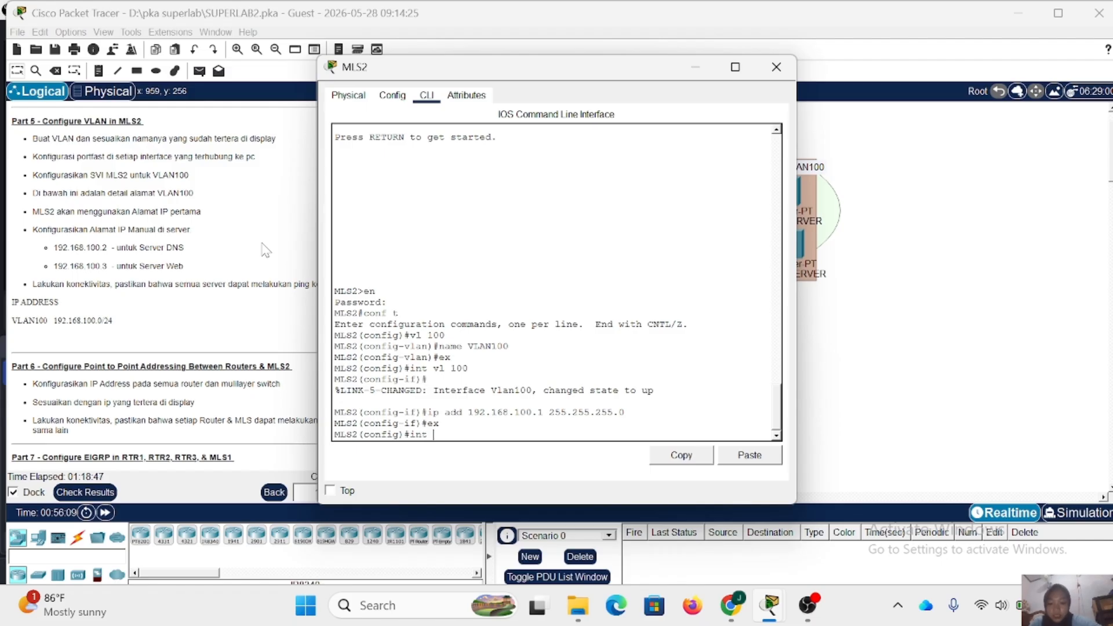
- Configure the FastEthernet 0/2-3 interface range on MLS2 as access ports assigned to VLAN 100
type("int r fa")
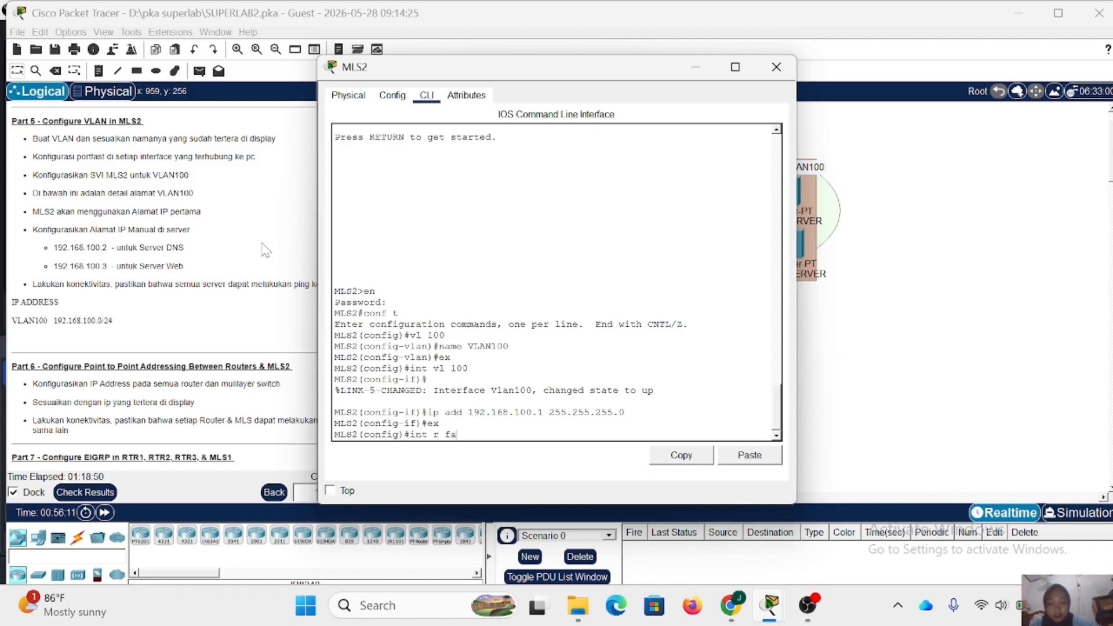
type("0/2-3")
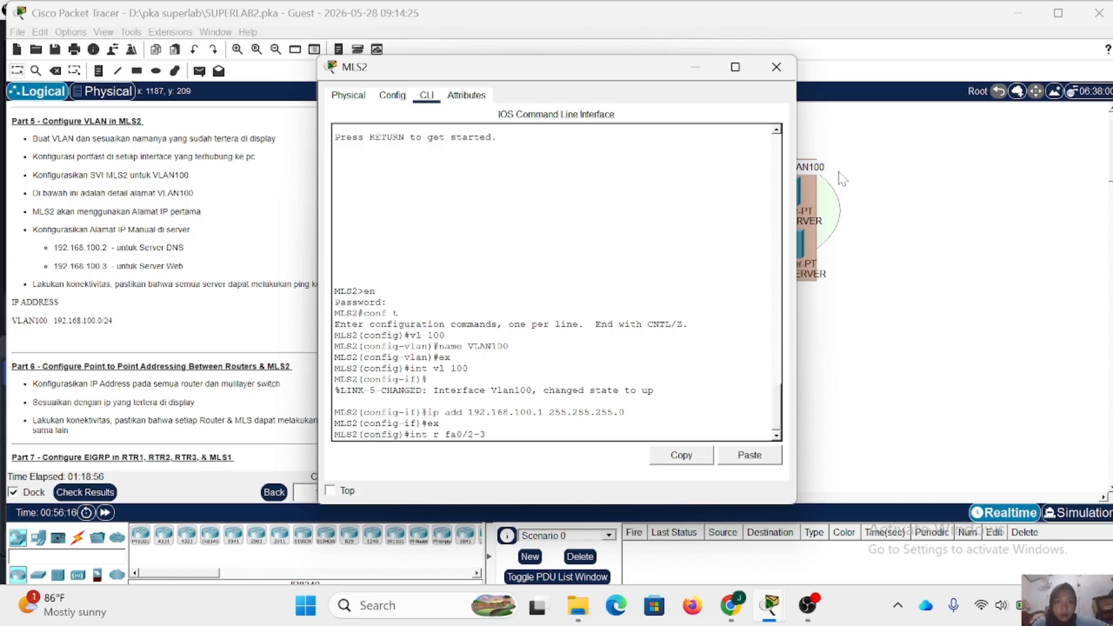
scroll(868, 186, "left", 4)
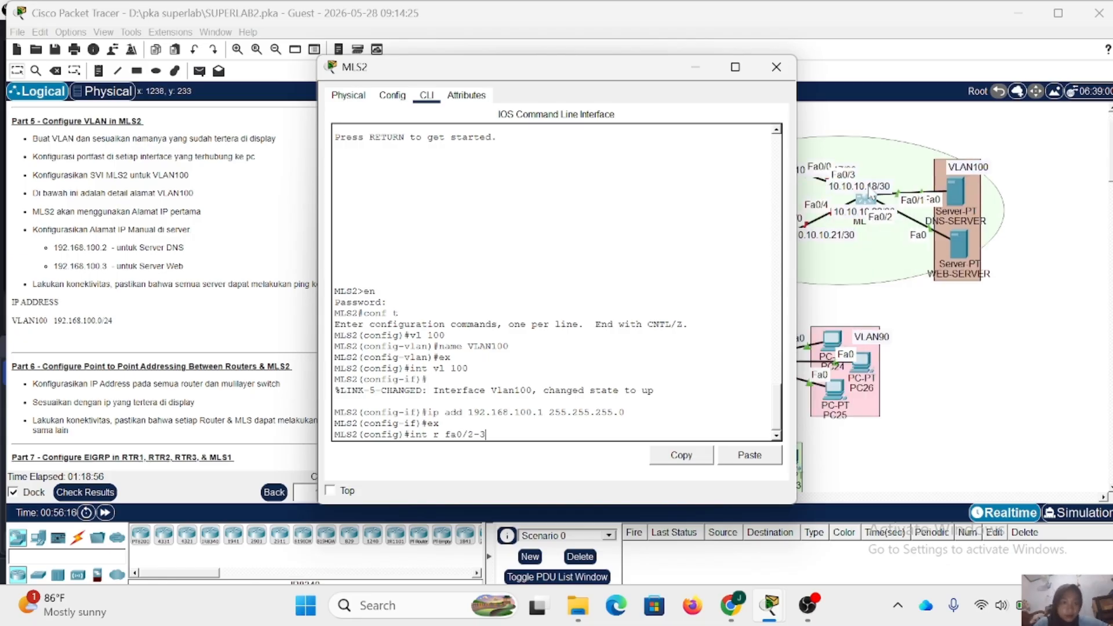
scroll(868, 187, "right", 1)
scroll(869, 190, "left", 3)
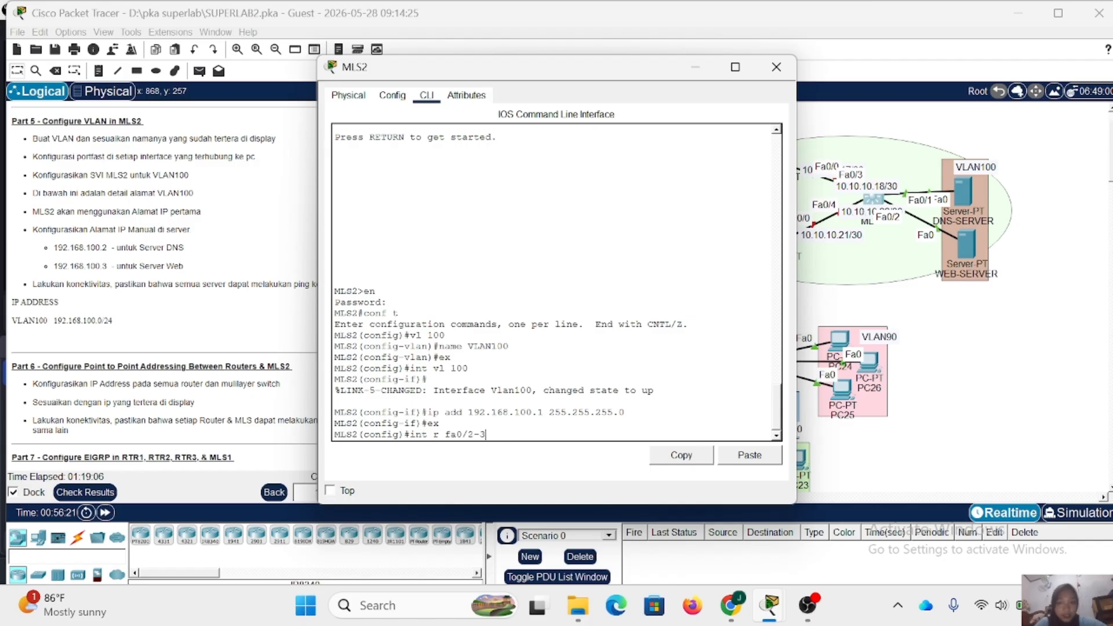
key("Return")
type("sw ")
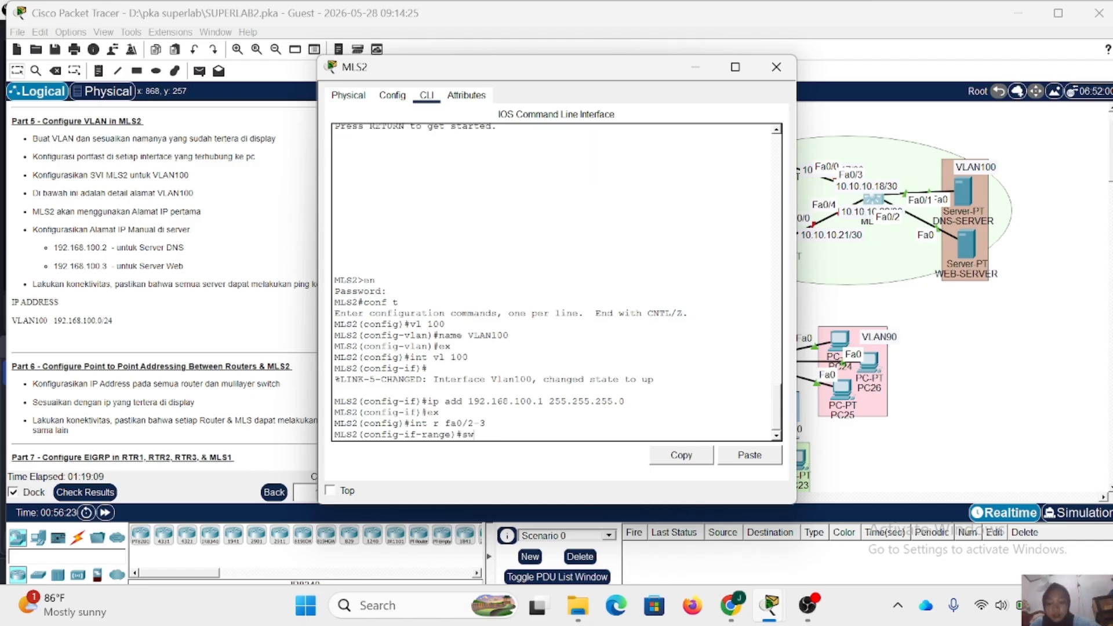
type("m a")
key("Return")
type("sw")
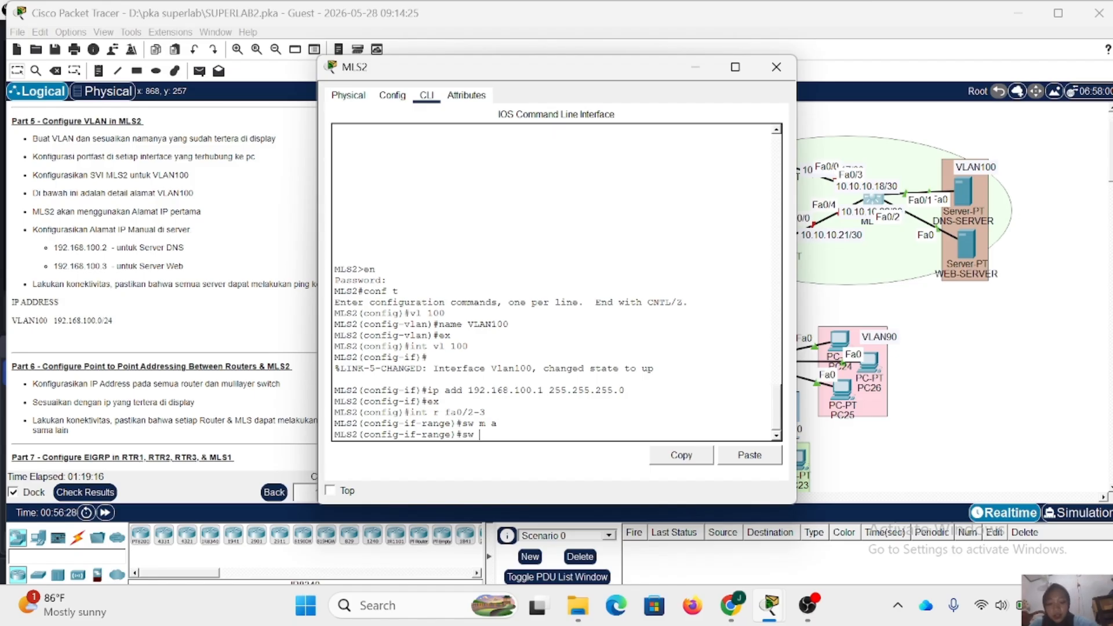
type(" a vl 100")
key("Return")
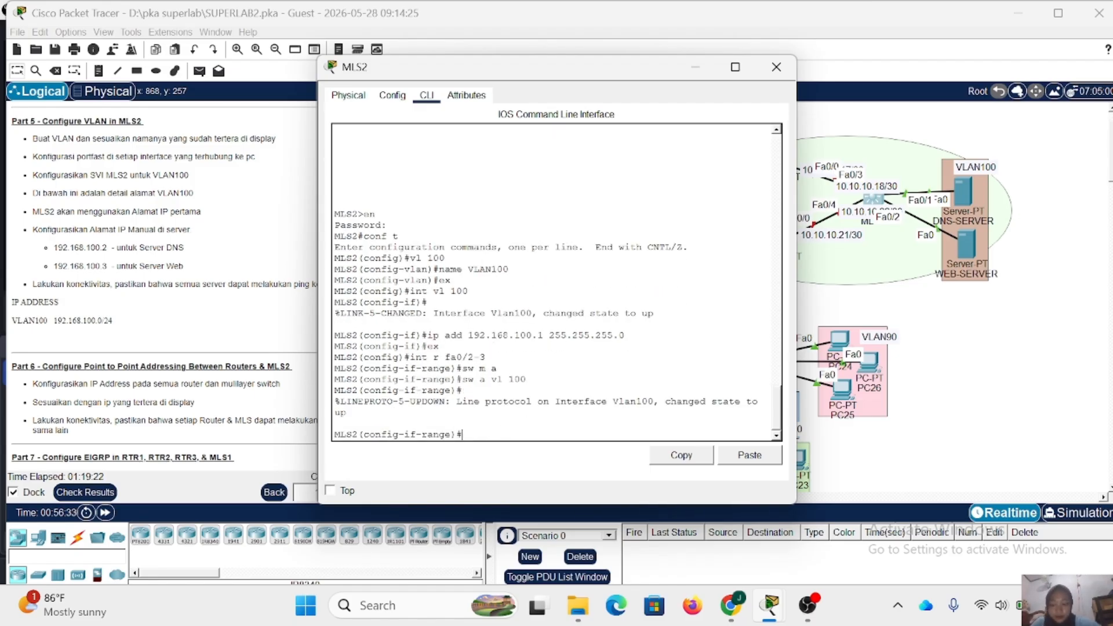
- Enable spanning-tree portfast on the selected MLS2 interface range and close the MLS2 window
type("spa po")
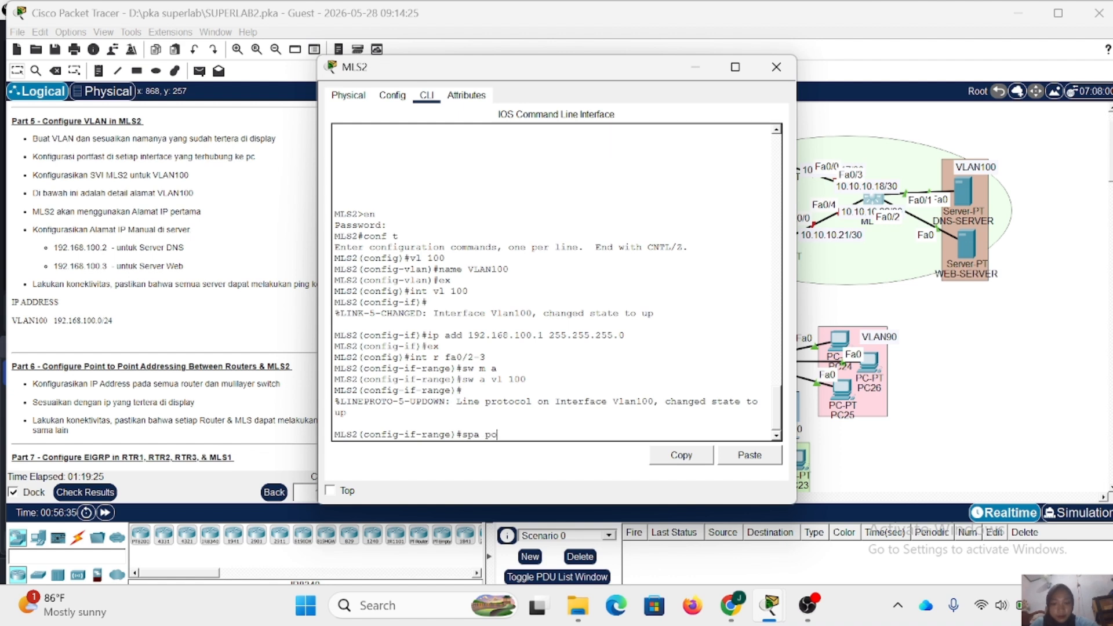
key("Return")
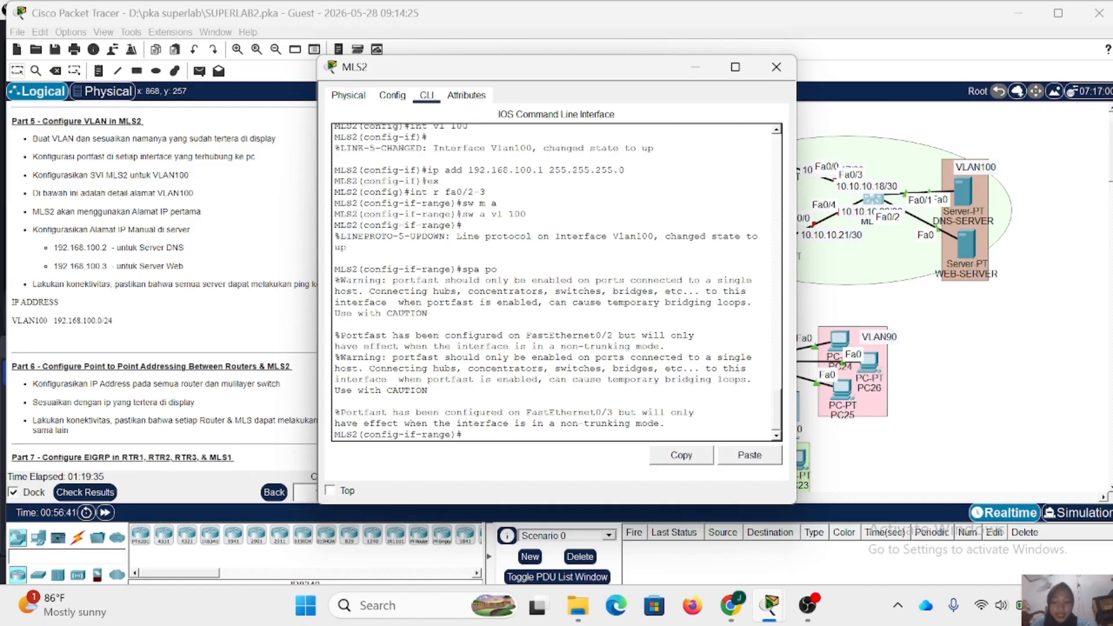
left_click(777, 67)
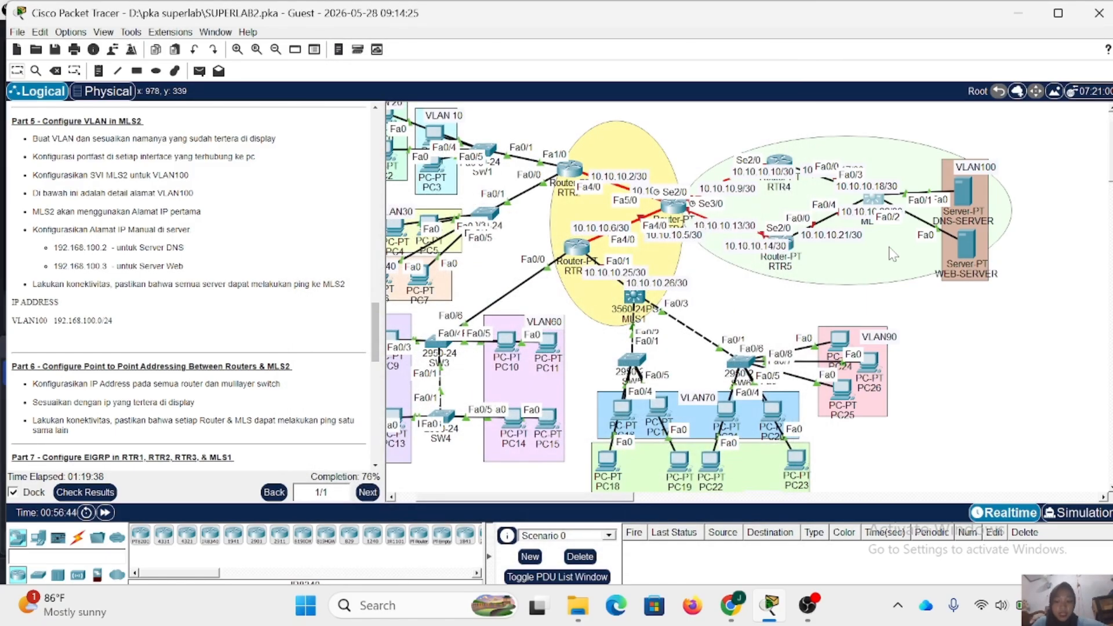
- Open DNS-SERVER's IP configuration and set its static IPv4 address to 192.168.100.2 with mask 255.255.255.0
left_click(971, 198)
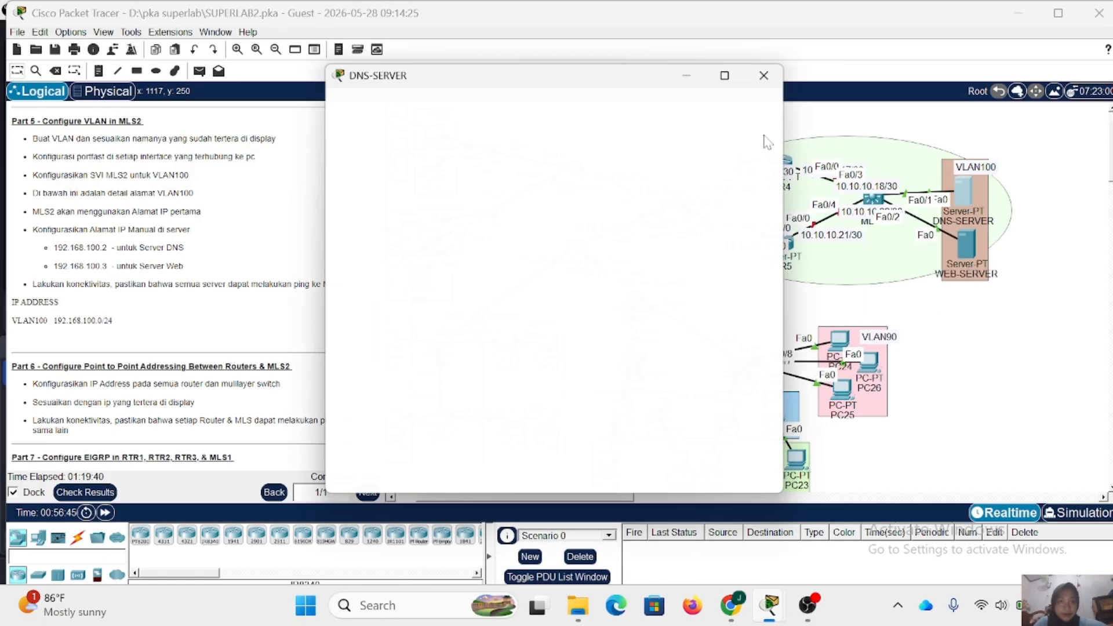
left_click(486, 95)
left_click(364, 149)
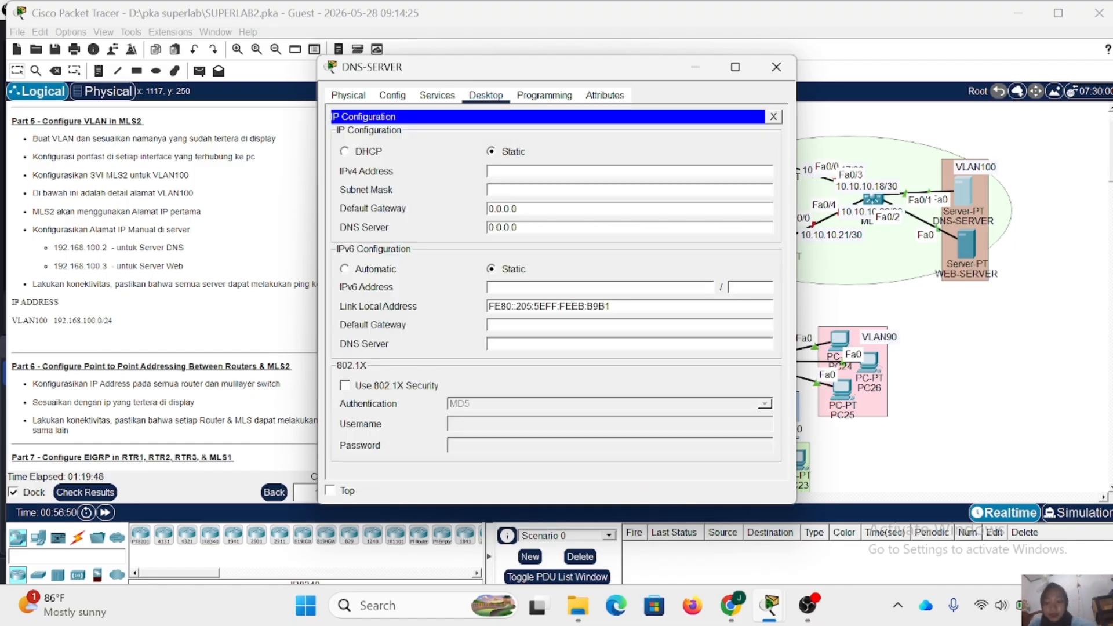
type("192.168")
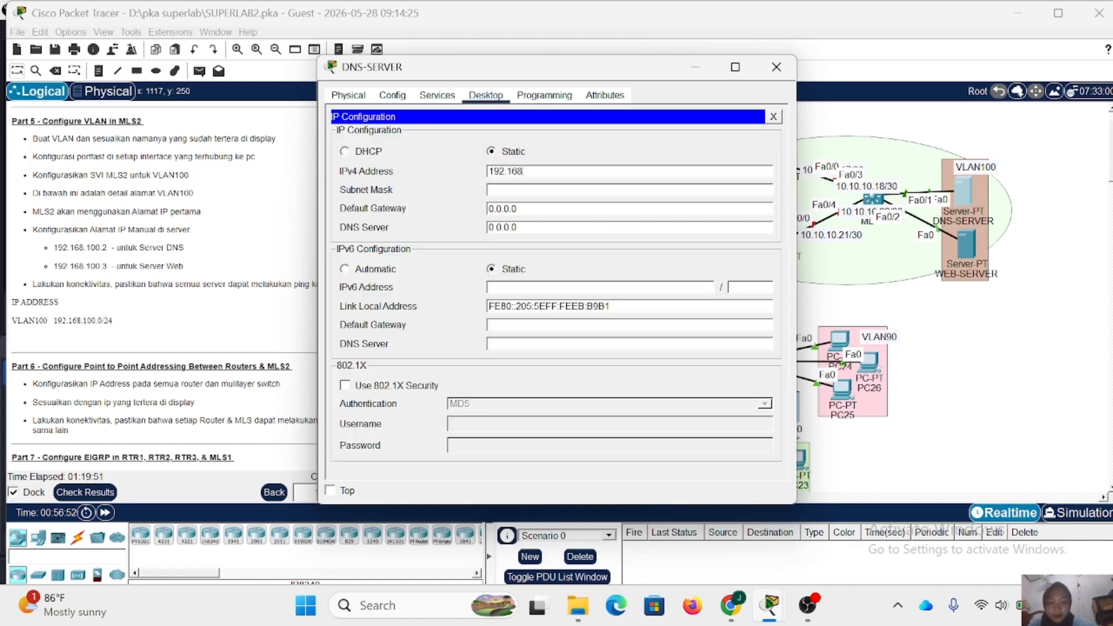
type(".100.2")
key("Tab")
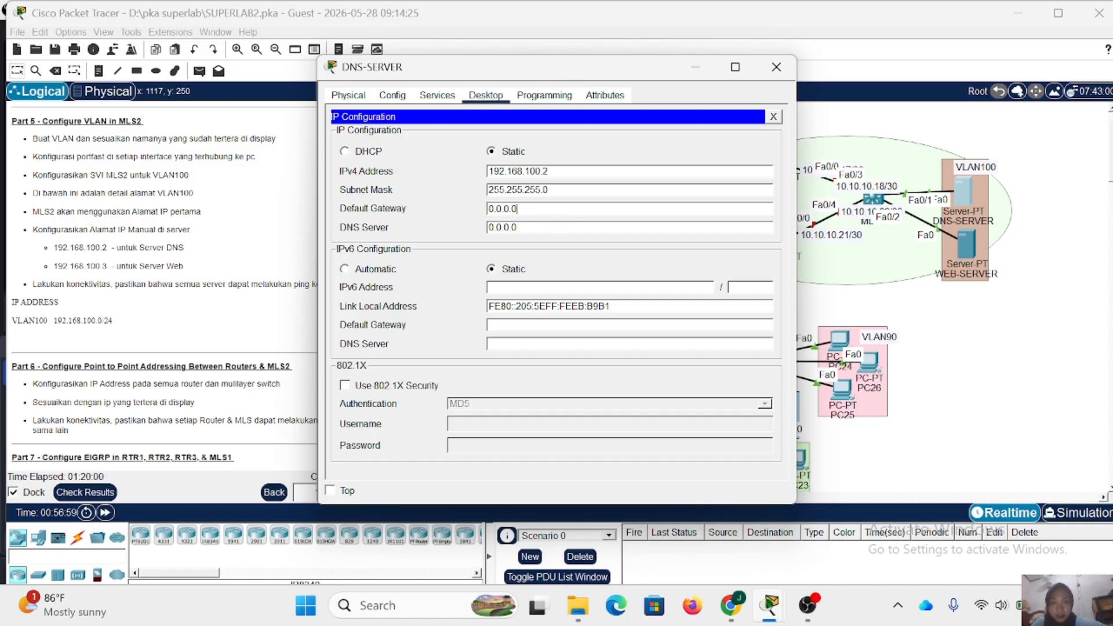
- Set DNS-SERVER's default gateway to 192.168.100.1 and its DNS server to 192.168.100.2, then close the device window
left_click_drag(517, 210, 479, 217)
type("192")
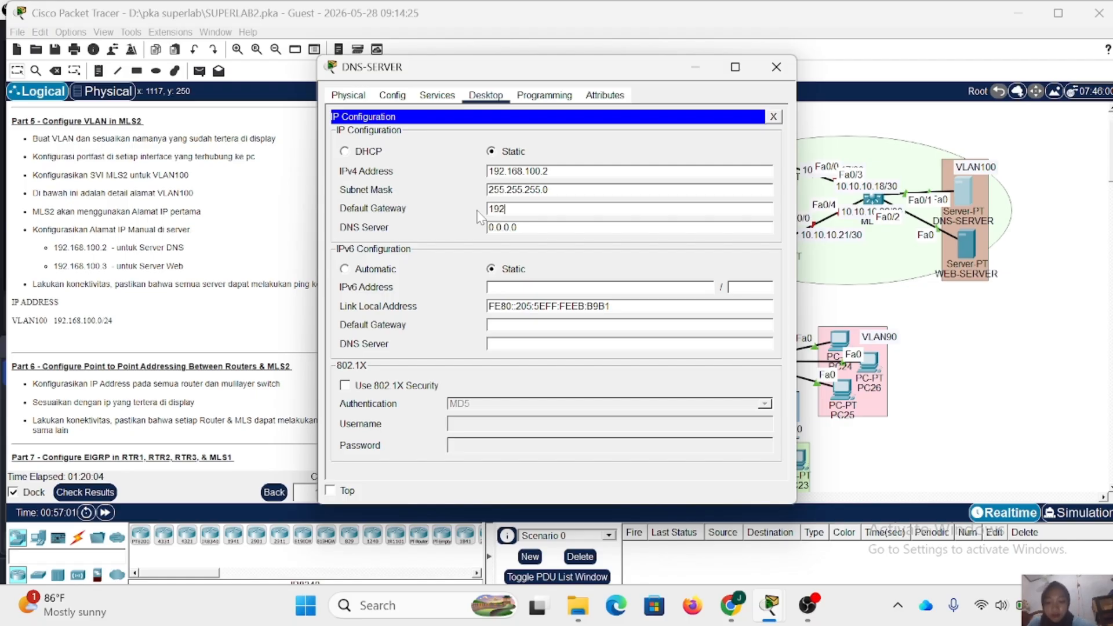
type(".168.100.1")
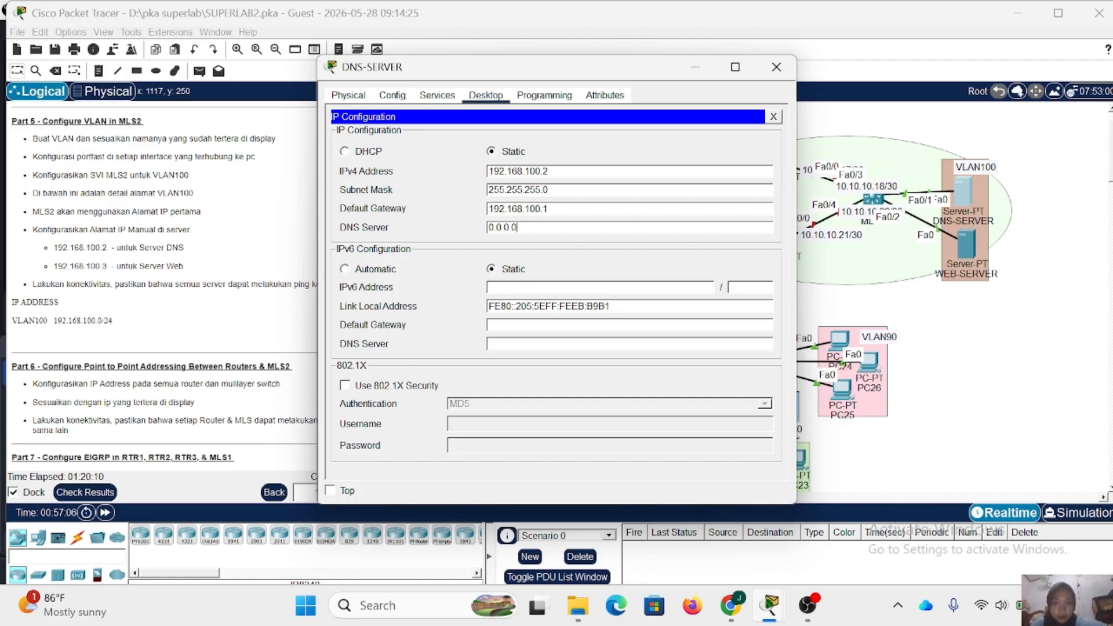
left_click_drag(517, 227, 476, 232)
type("192")
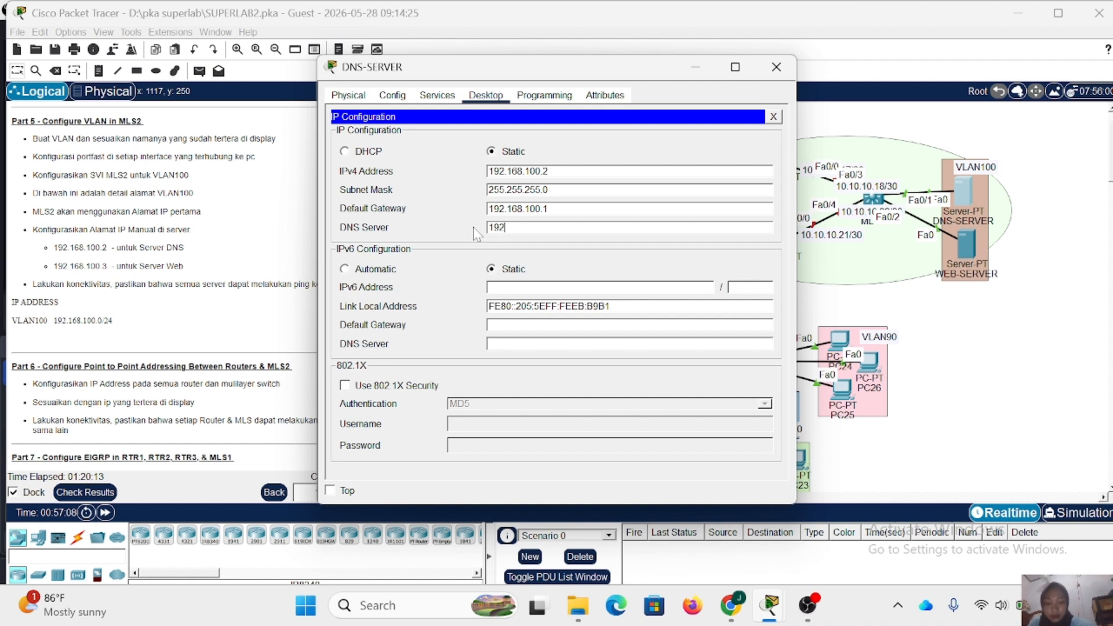
type(".168.100.2")
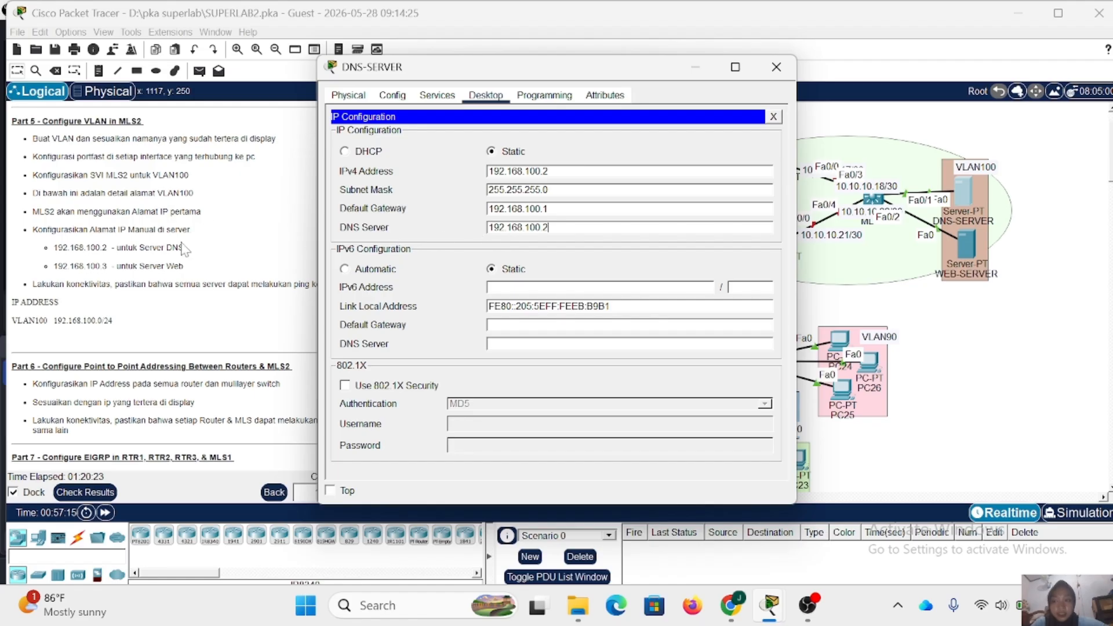
left_click(776, 67)
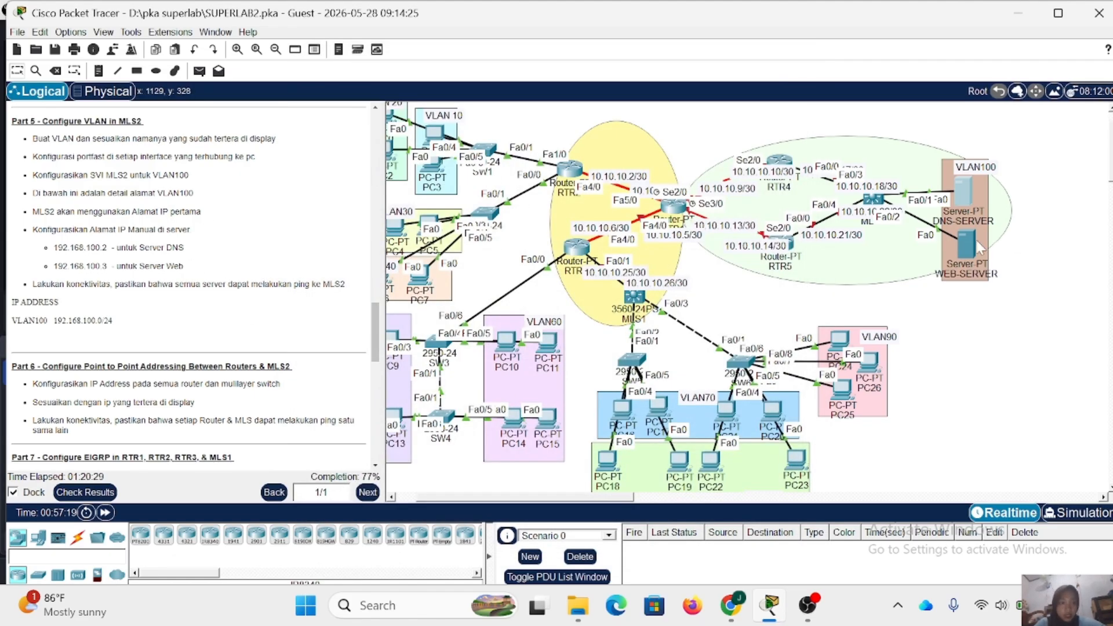
- Open WEB-SERVER's IP configuration and set its static IPv4 address to 192.168.100.3 with mask 255.255.255.0
left_click(967, 249)
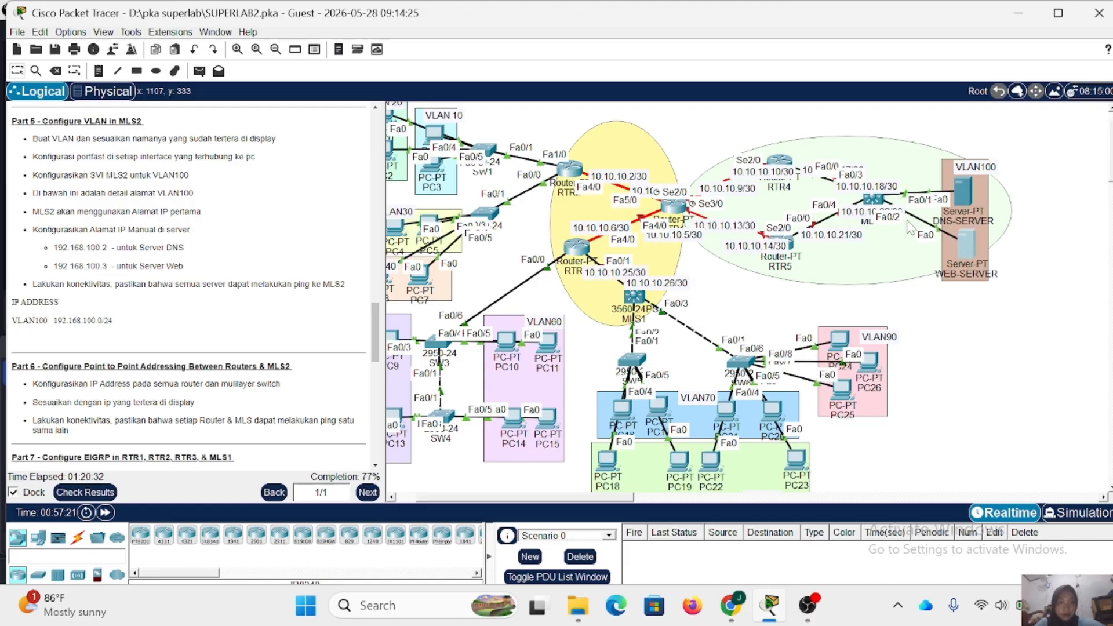
left_click(483, 98)
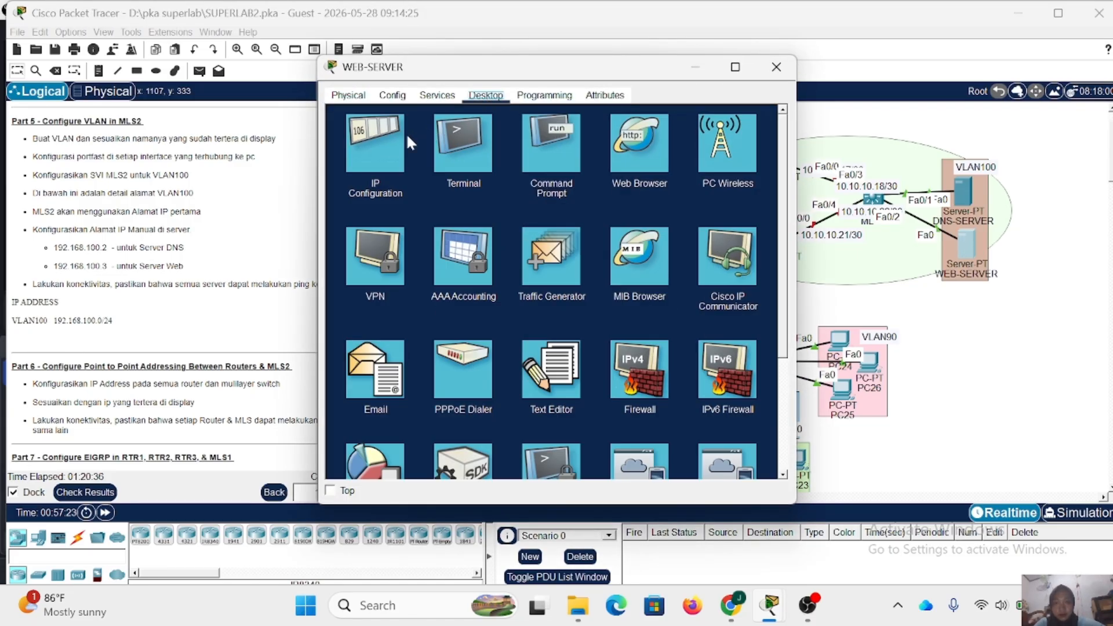
left_click(406, 135)
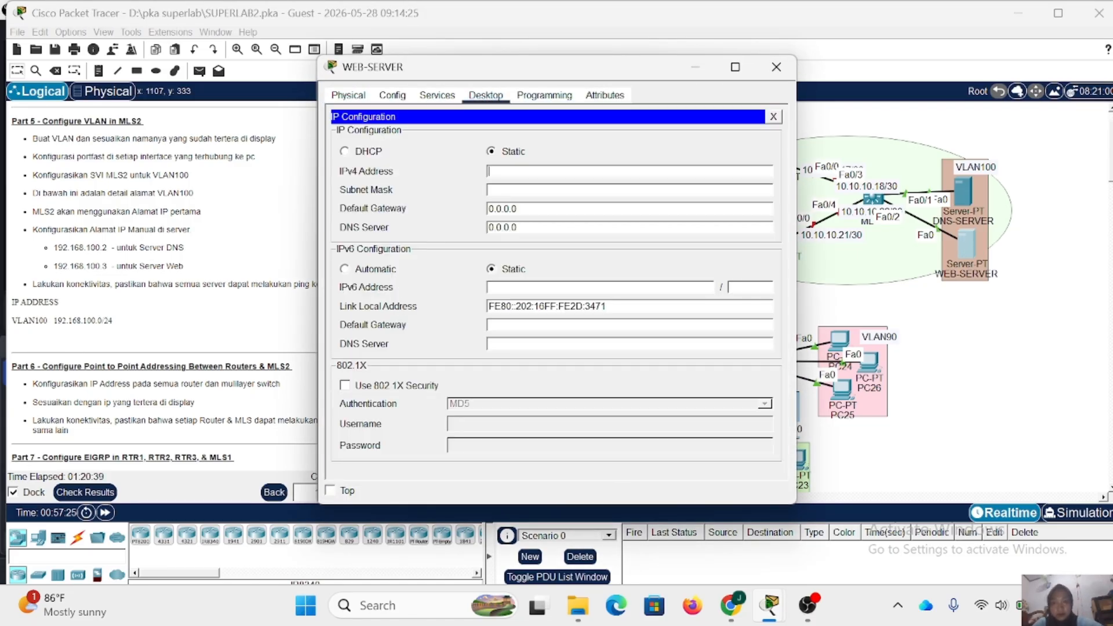
type("192.168.100.")
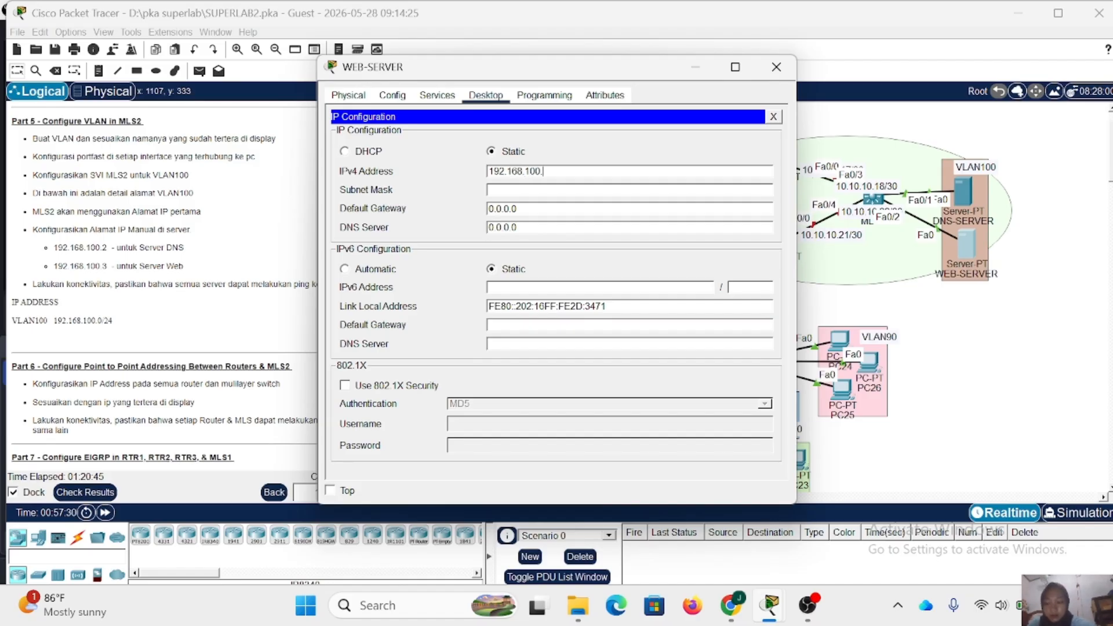
type("3")
key("Tab")
key("Tab")
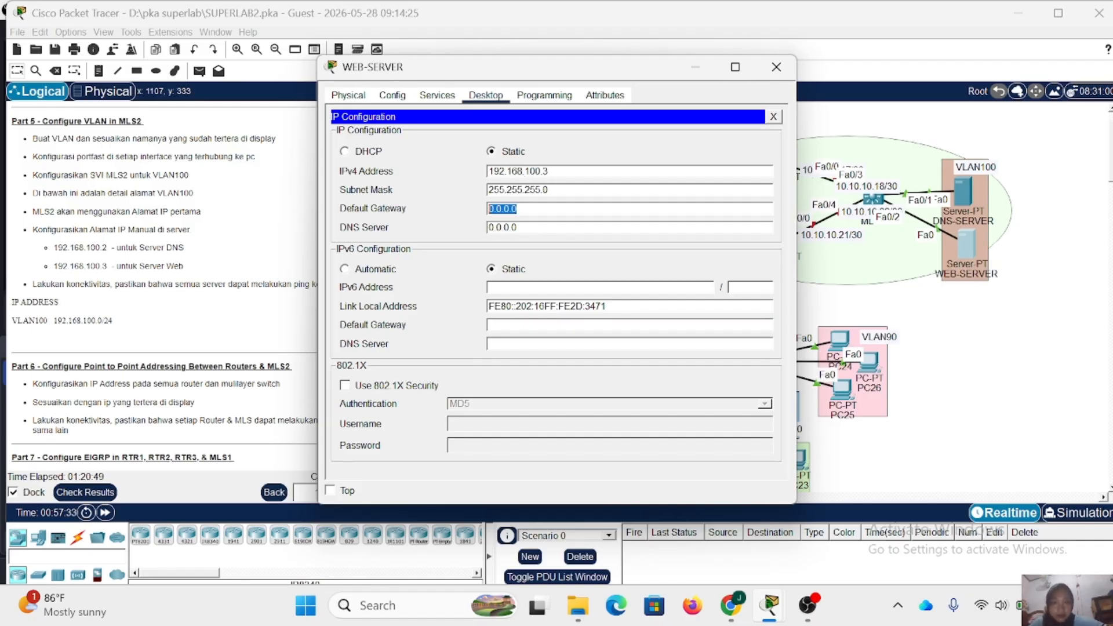
- Set WEB-SERVER's default gateway to 192.168.100.1 and its DNS server to 192.168.100.2, then close the IP configuration
type("192.1")
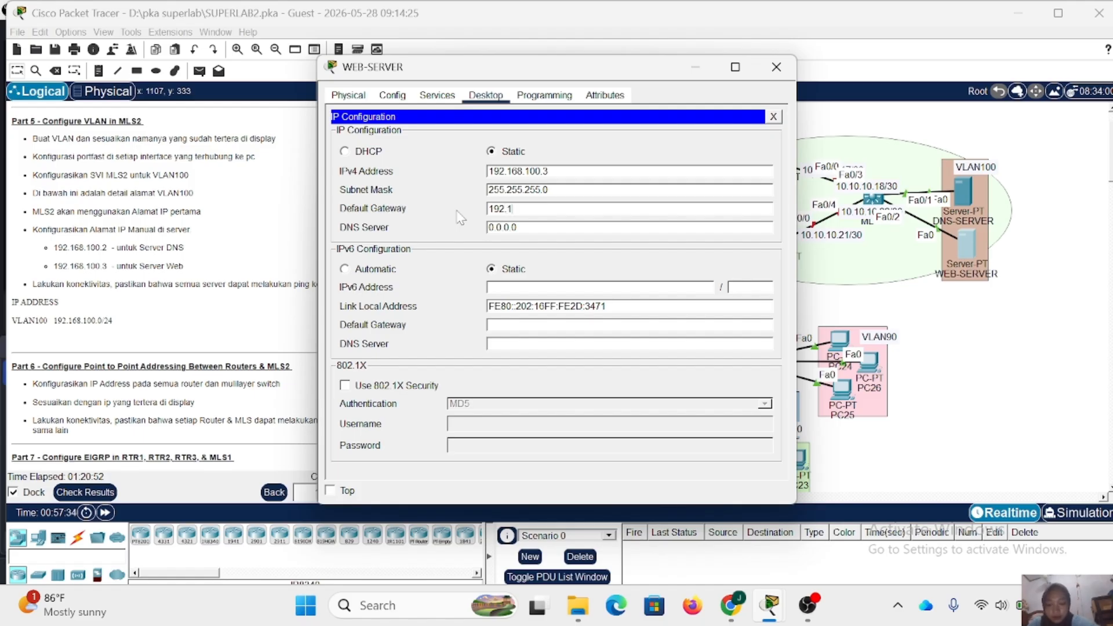
type("68.100.1")
key("Tab")
type("19")
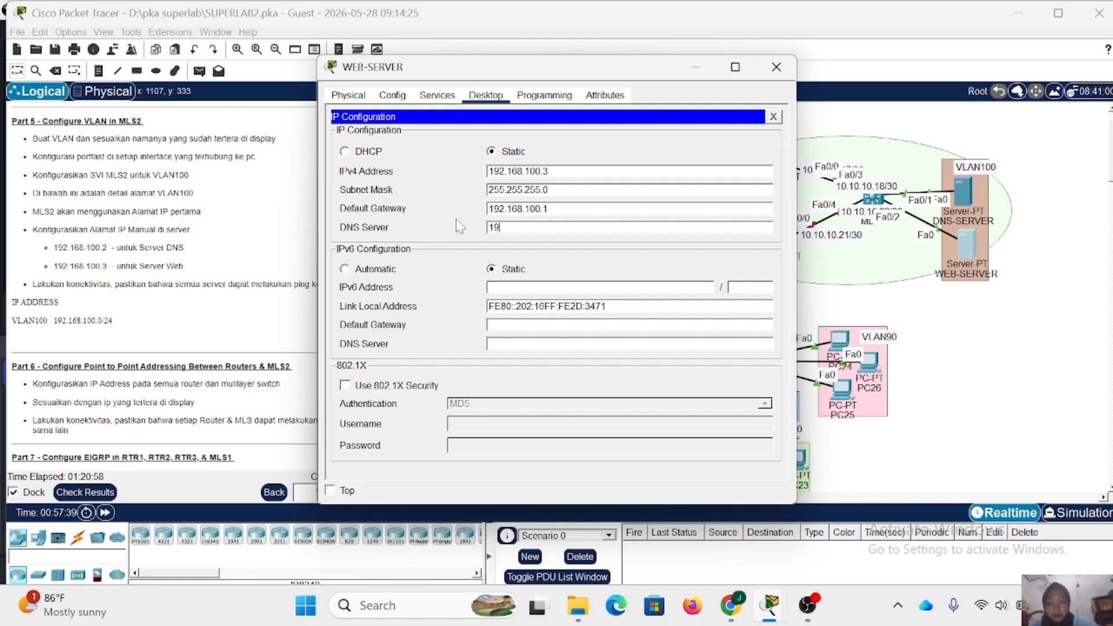
type("2.168.1")
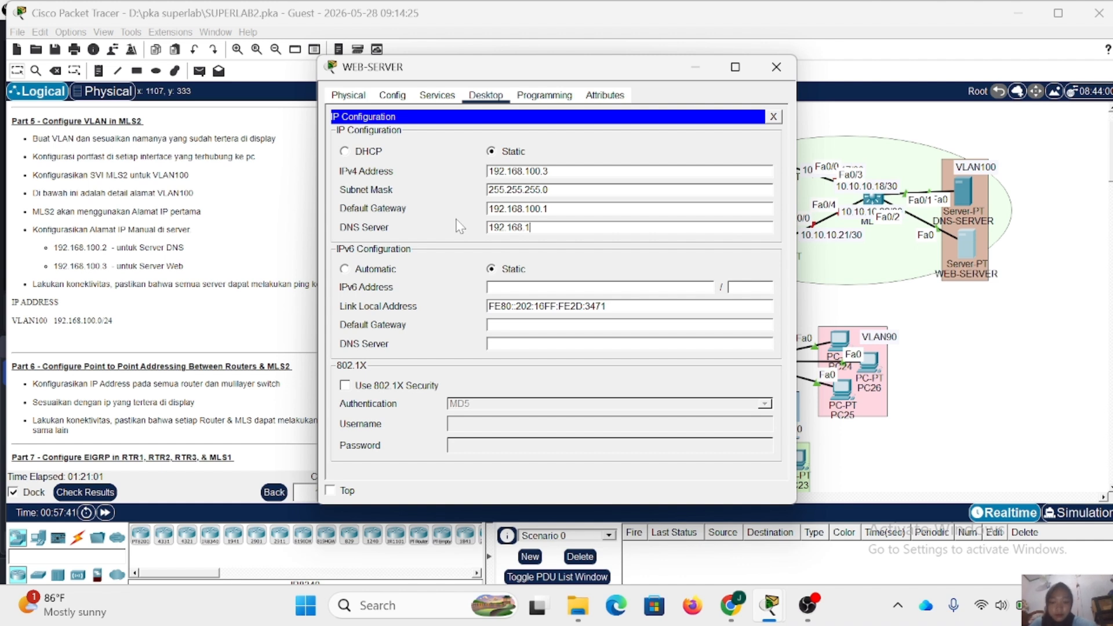
type("00.2")
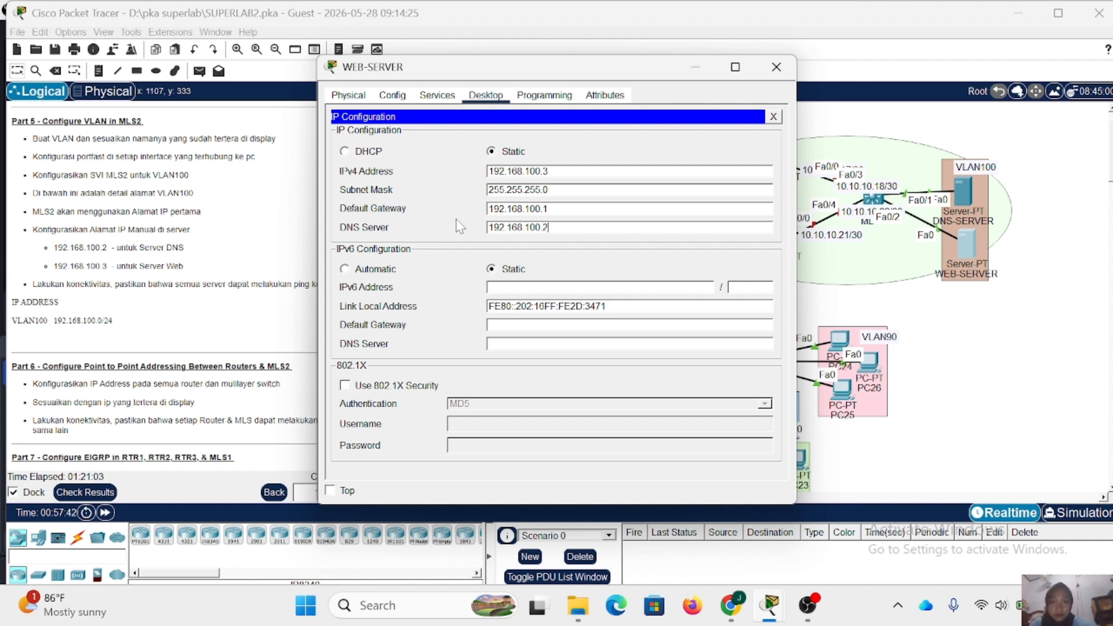
left_click(773, 116)
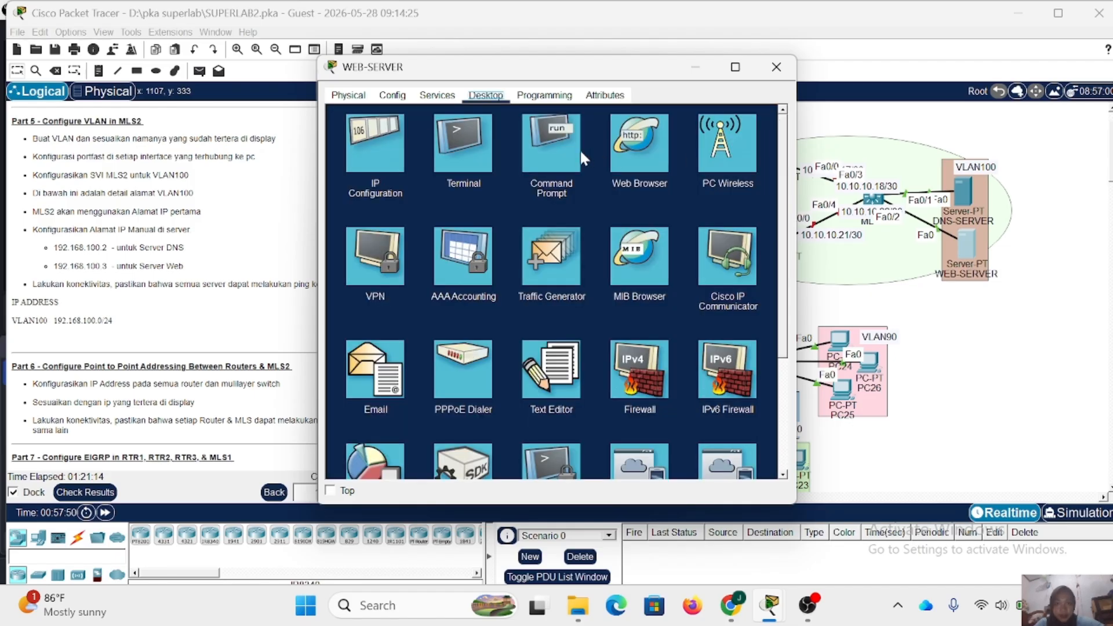
- Ping MLS2 at 192.168.100.1 from WEB-SERVER's command prompt to test connectivity
left_click(562, 157)
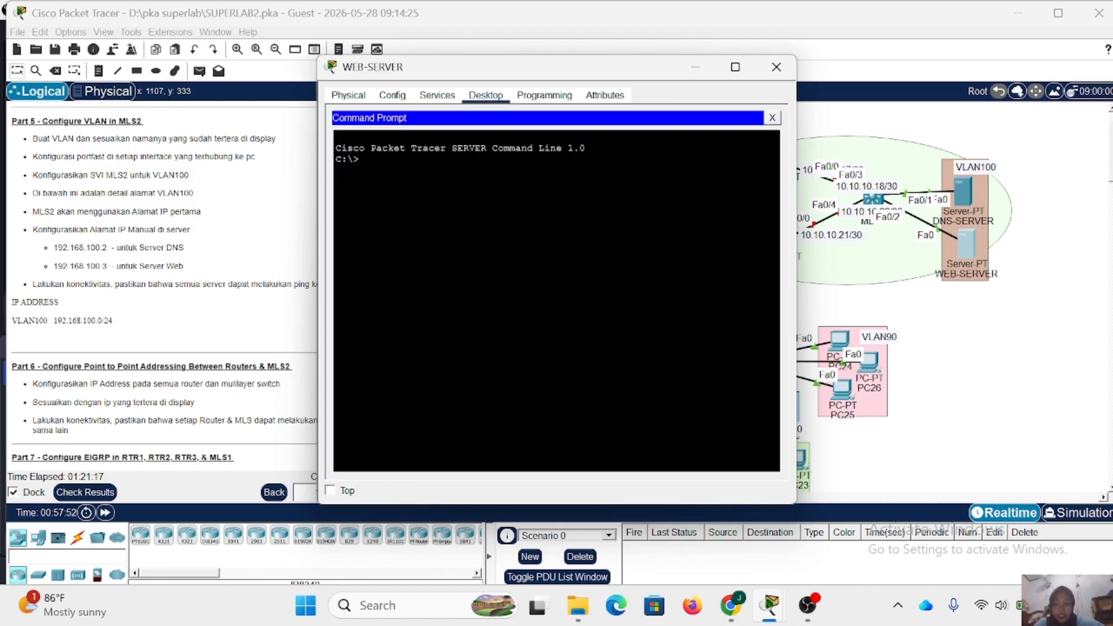
type("pinf")
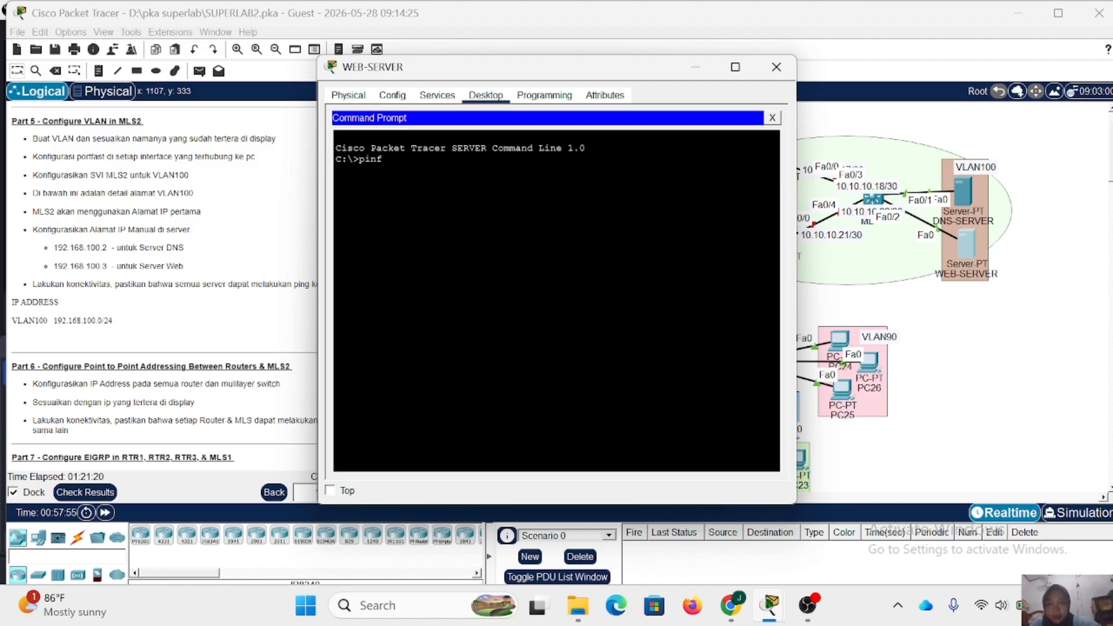
key("BackSpace")
type("g 1")
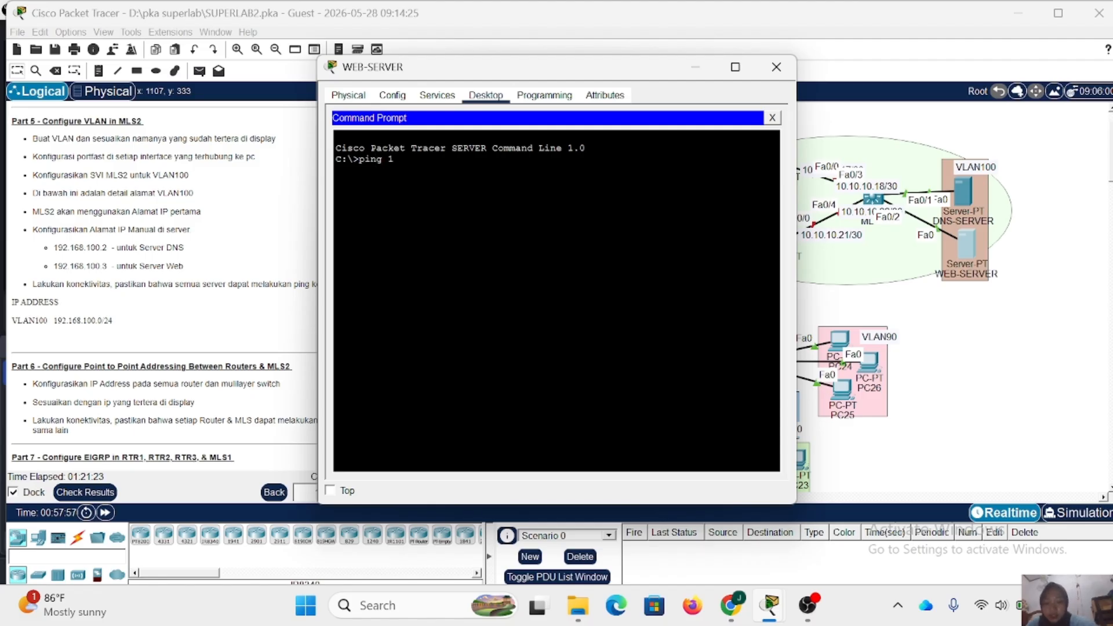
type("92.168")
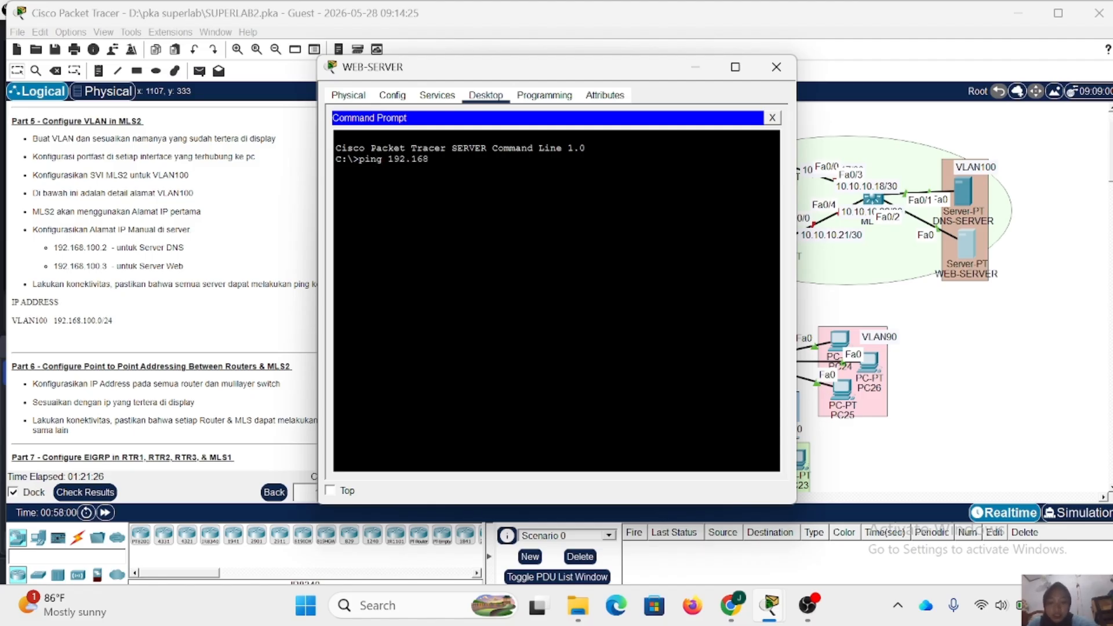
type(".100.1")
key("Return")
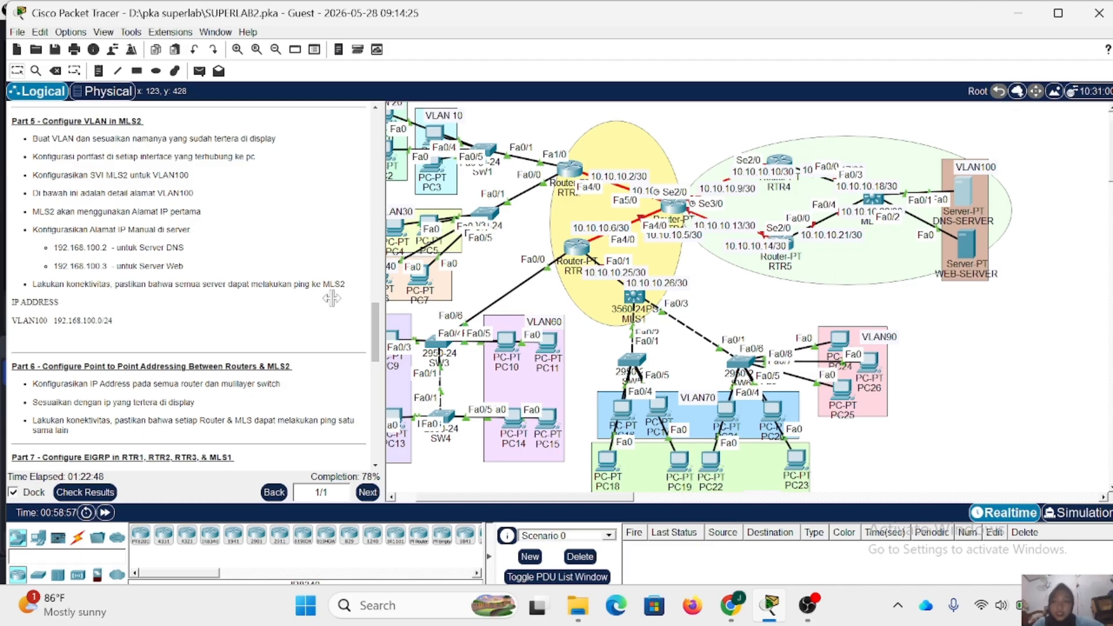
- Open MLS2's command line for Part 6 and exit interface-range mode back to global configuration mode
scroll(277, 305, "down", 7)
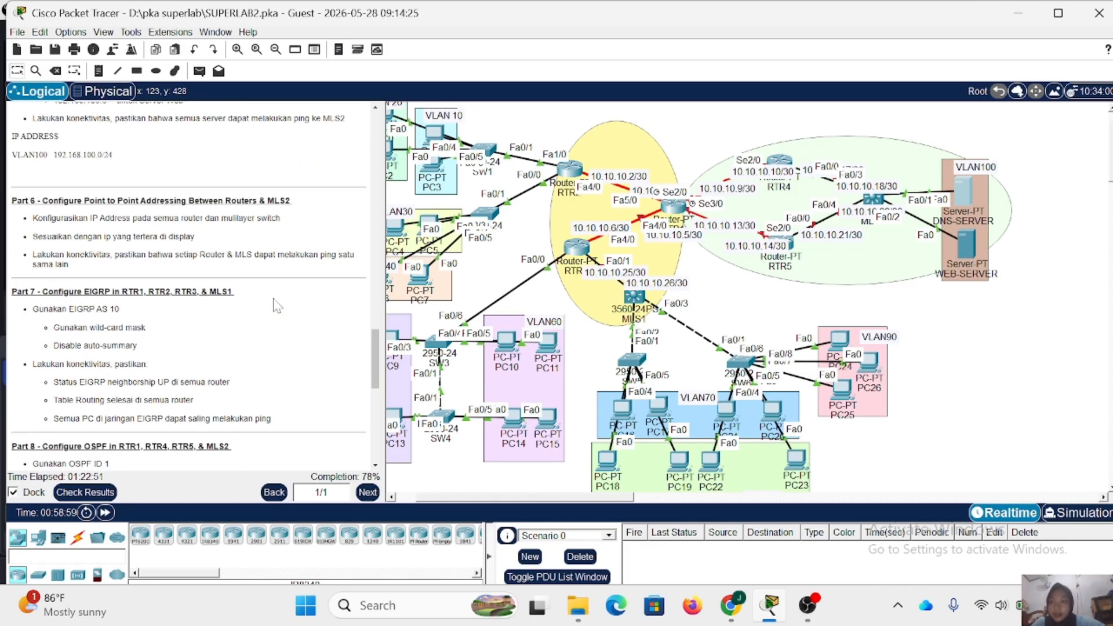
scroll(277, 306, "down", 1)
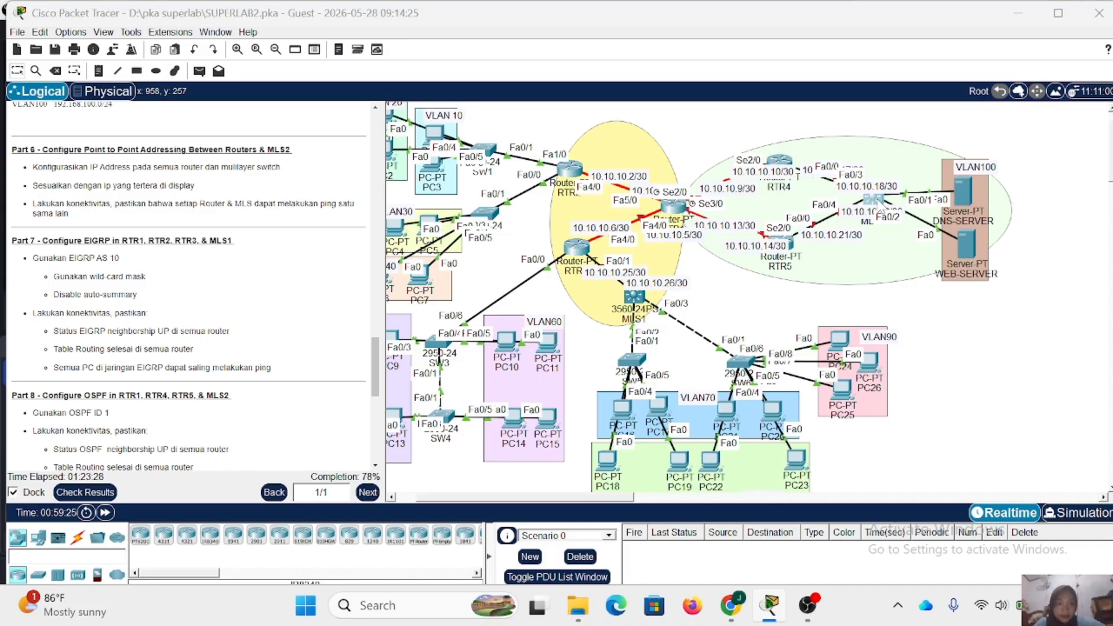
left_click(874, 200)
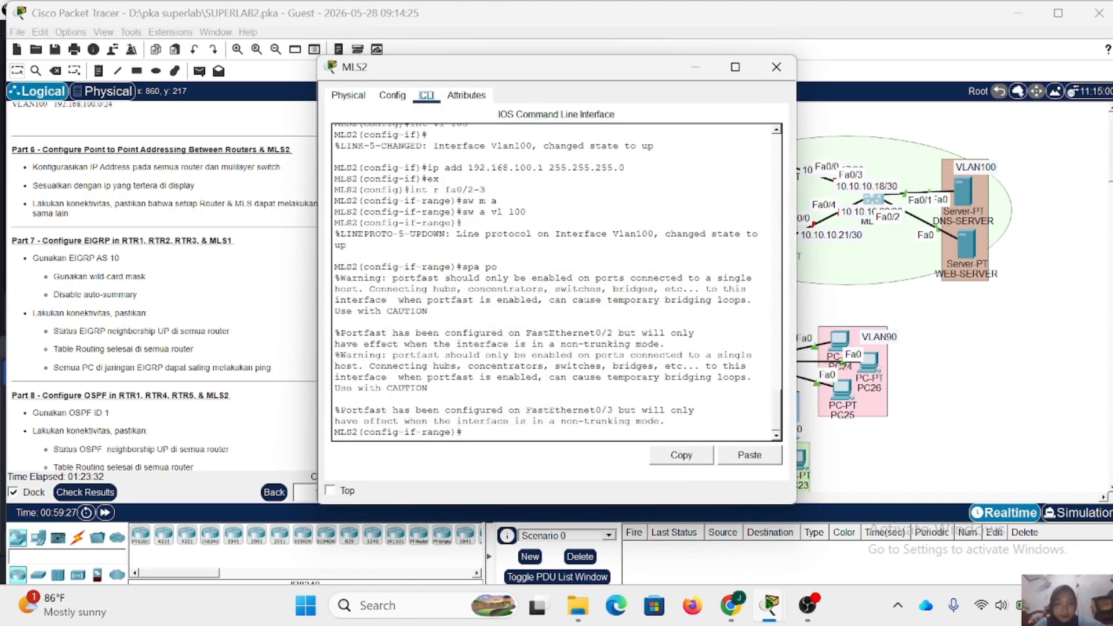
type("3ex")
key("Return")
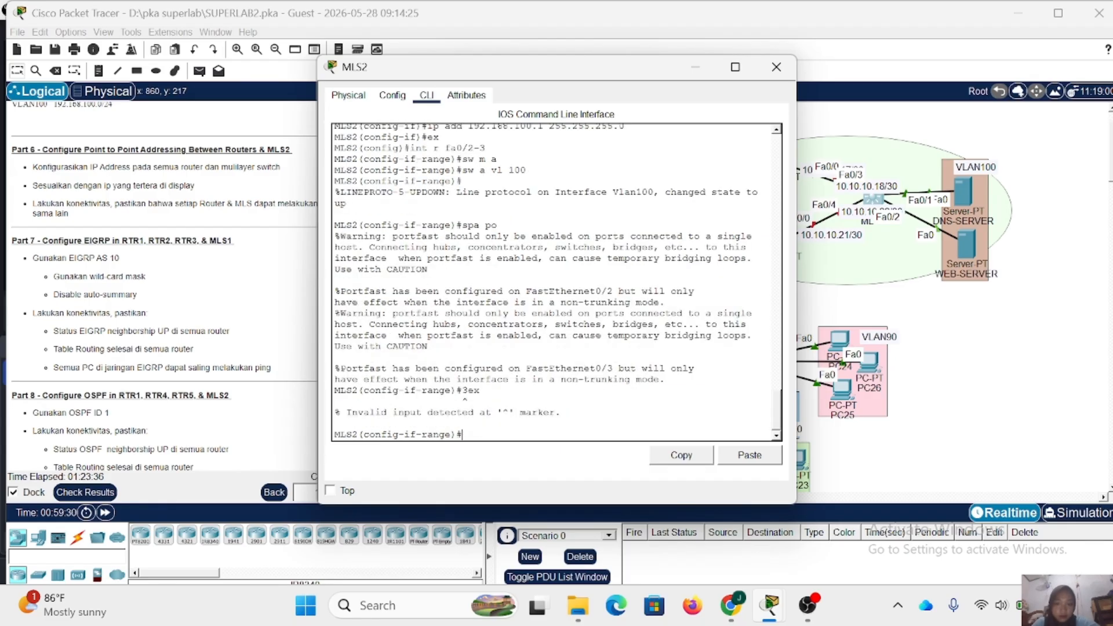
type("ex")
key("Return")
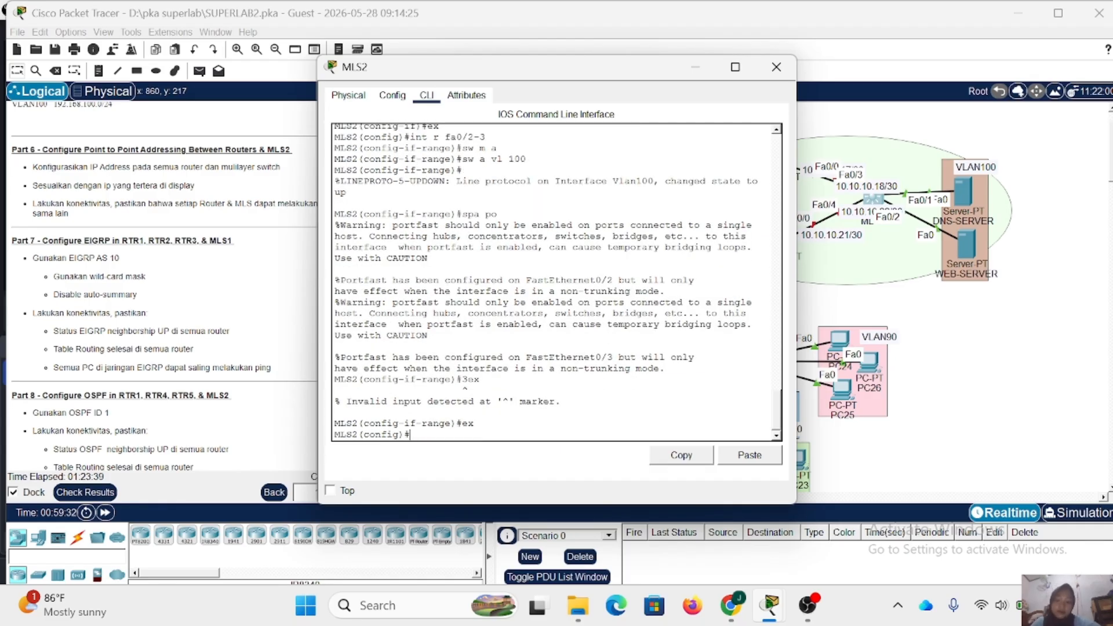
- Enter MLS2's interface Fa0/3 and turn it into a routed port with no switchport
type("int")
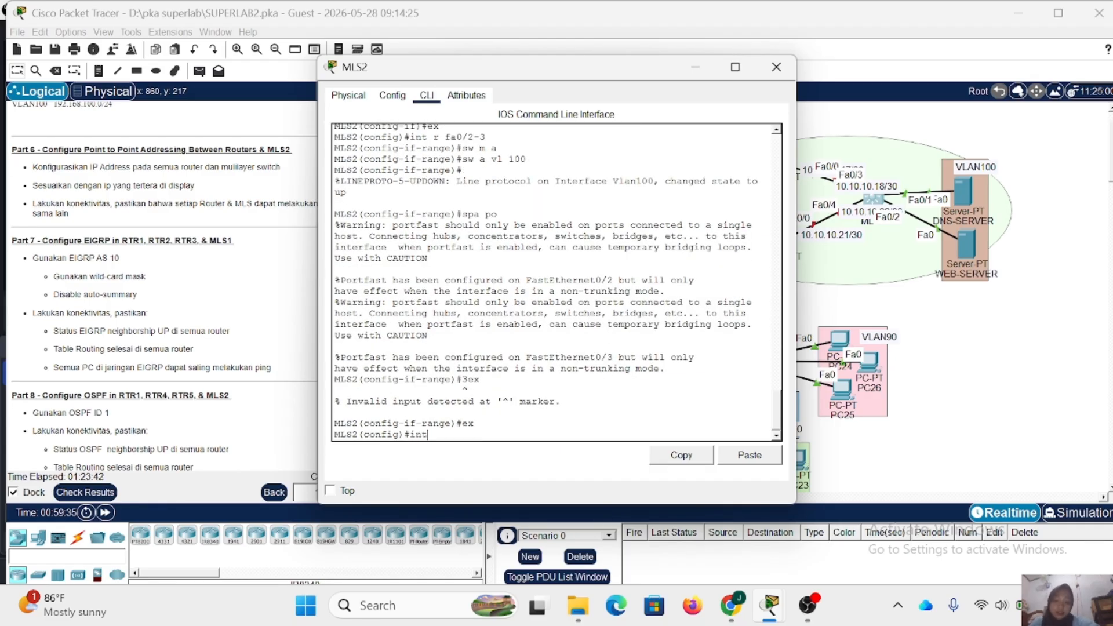
type(" fa0/")
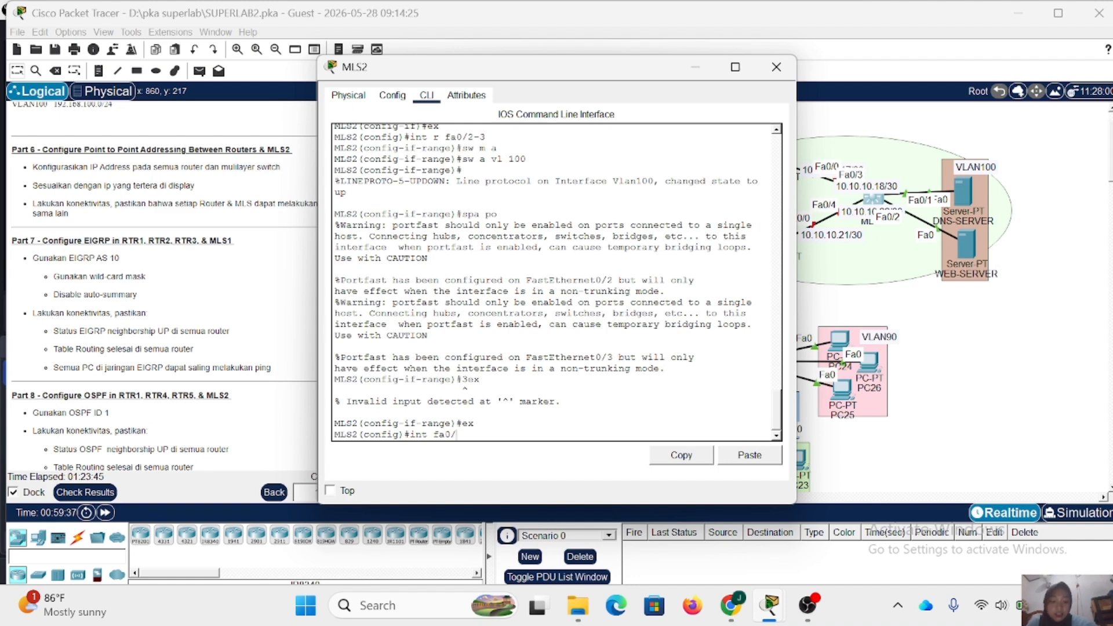
type("3")
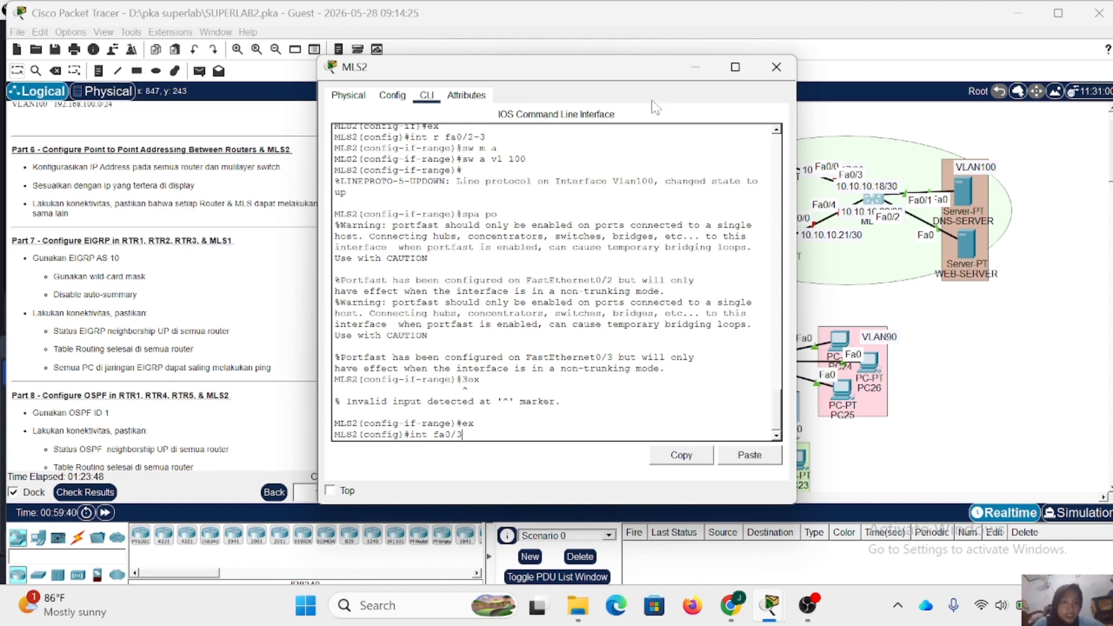
left_click_drag(590, 66, 504, 69)
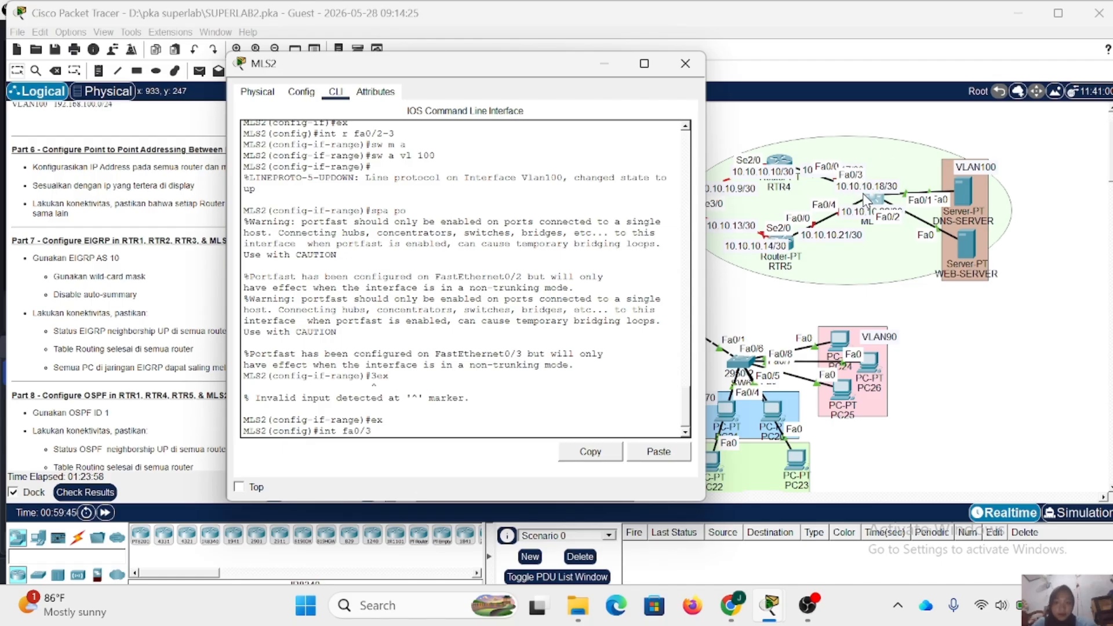
key("Return")
type("no sw")
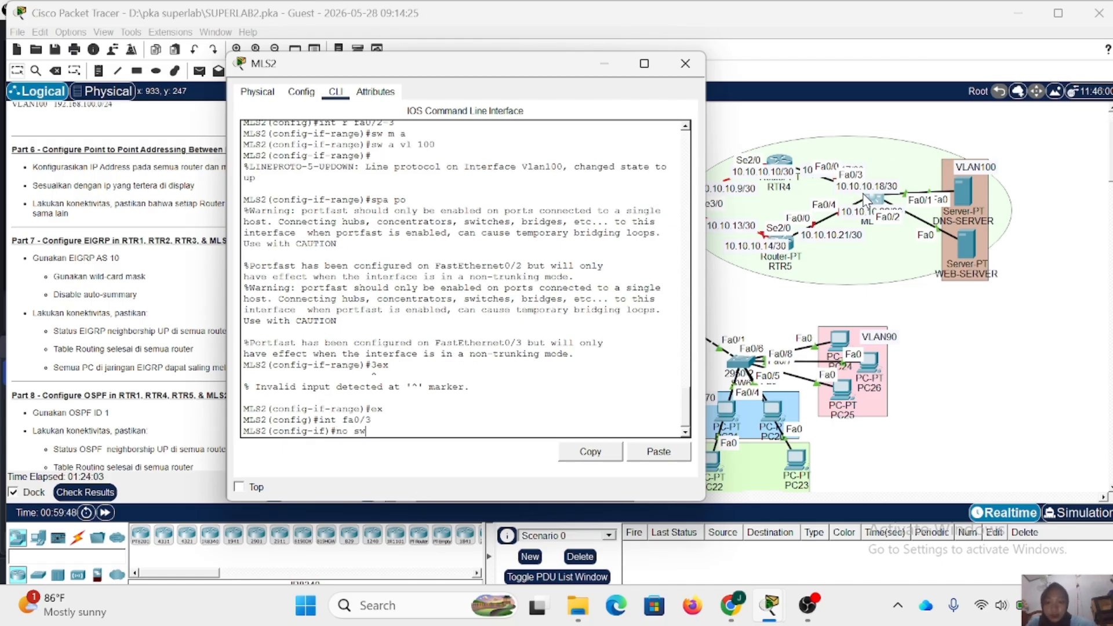
key("Return")
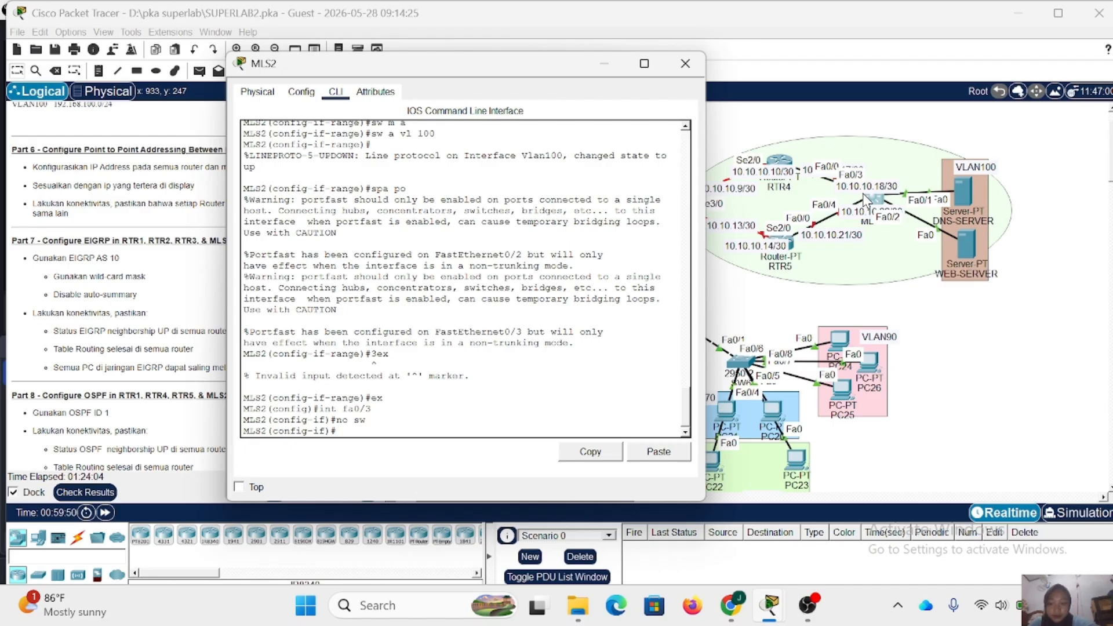
- Assign IP address 10.10.10.18 with mask 255.255.255.252 to MLS2's Fa0/3
type("ip add")
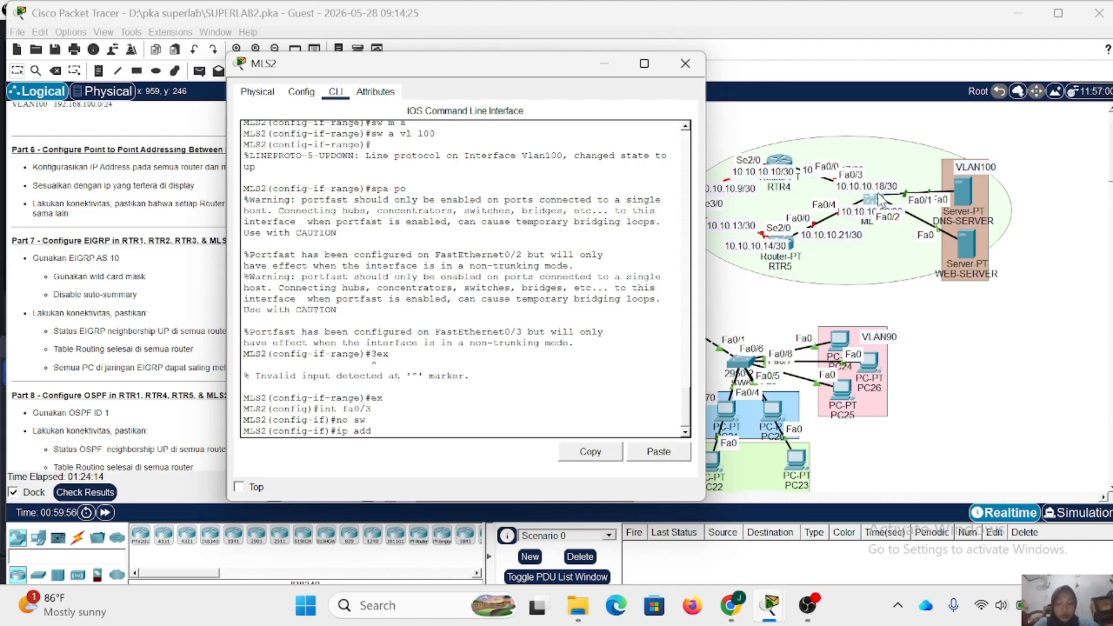
type("101.")
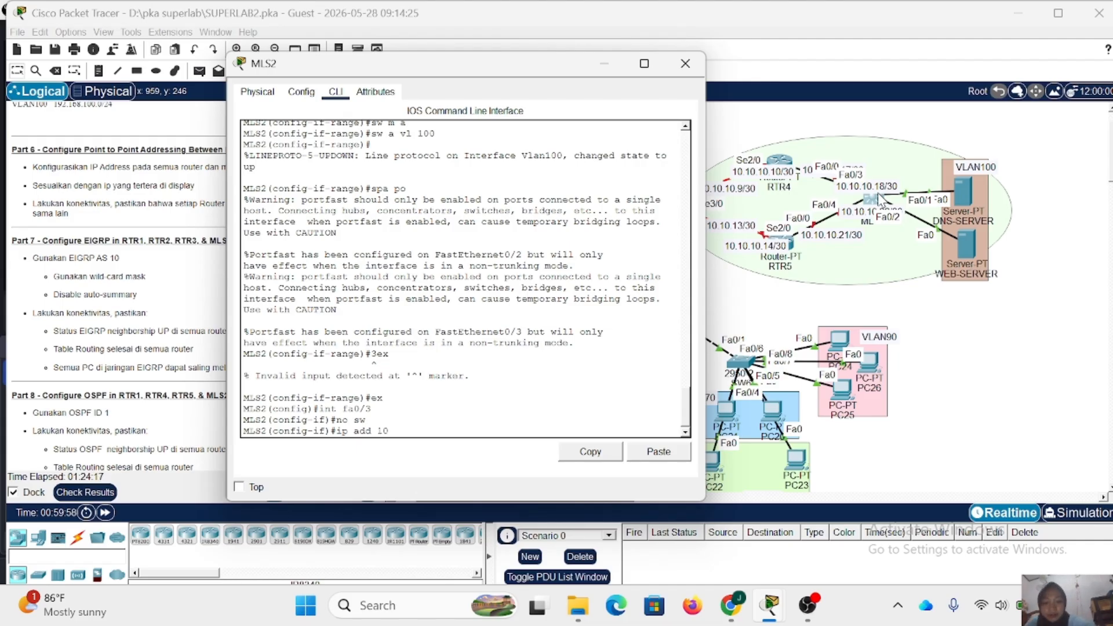
key("BackSpace")
type("0.10.18 ")
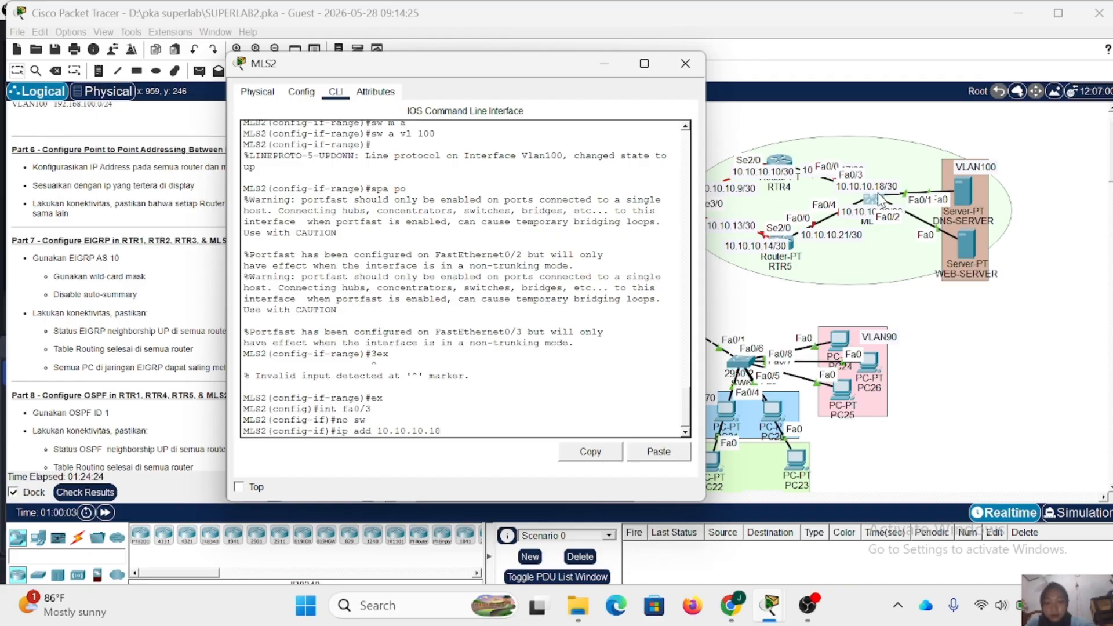
type("255.255.255.")
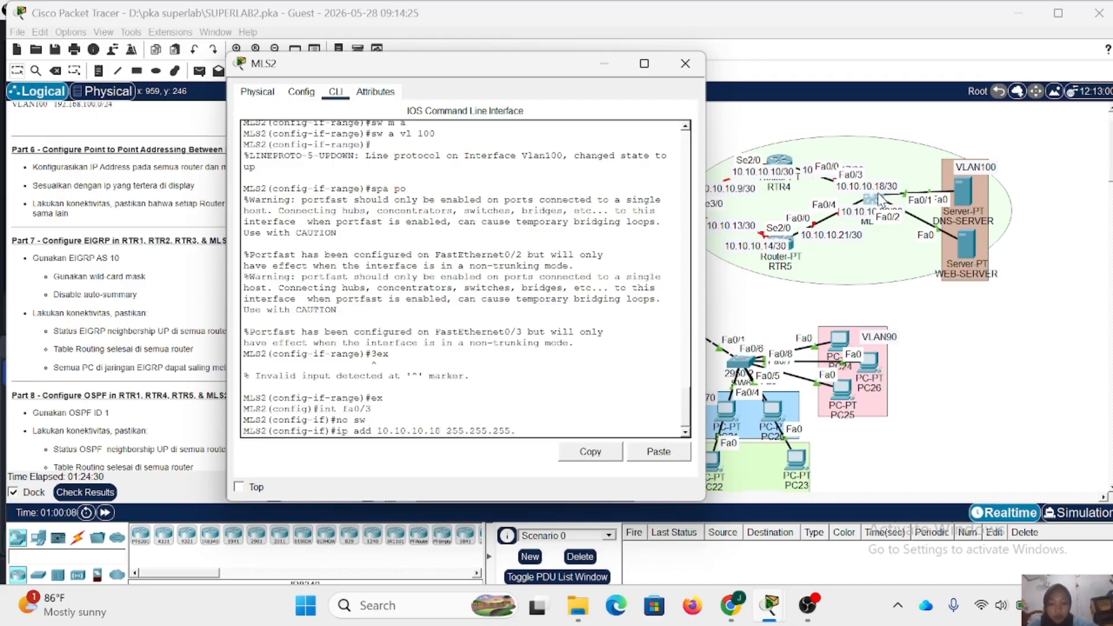
type("252")
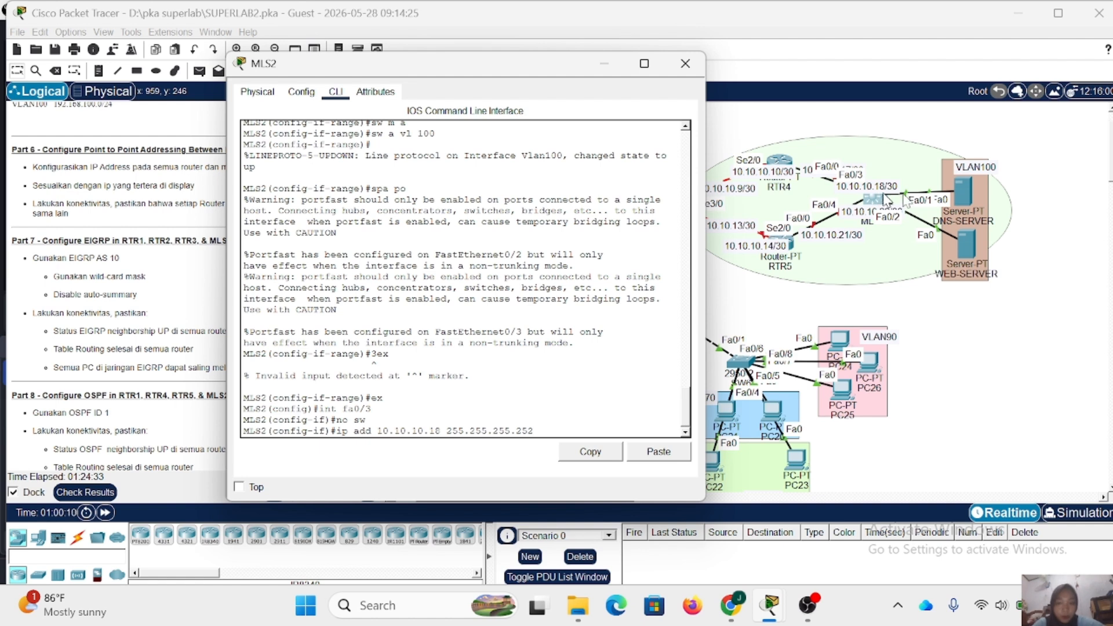
key("Return")
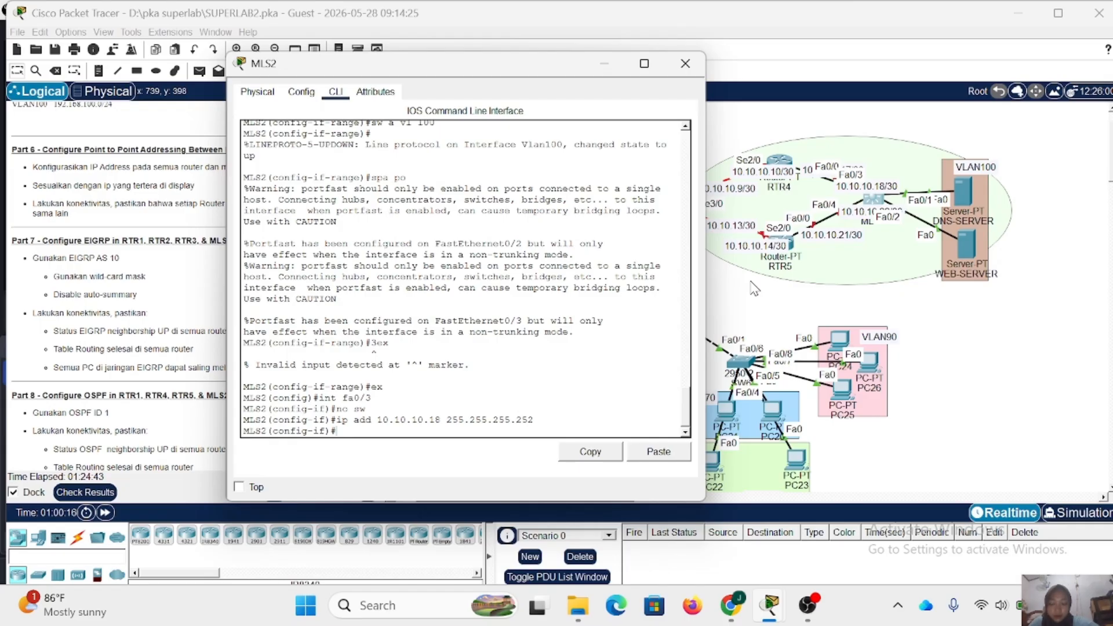
- Enable Fa0/3 on MLS2 with no shutdown and exit to global configuration mode
type("no sh")
key("Return")
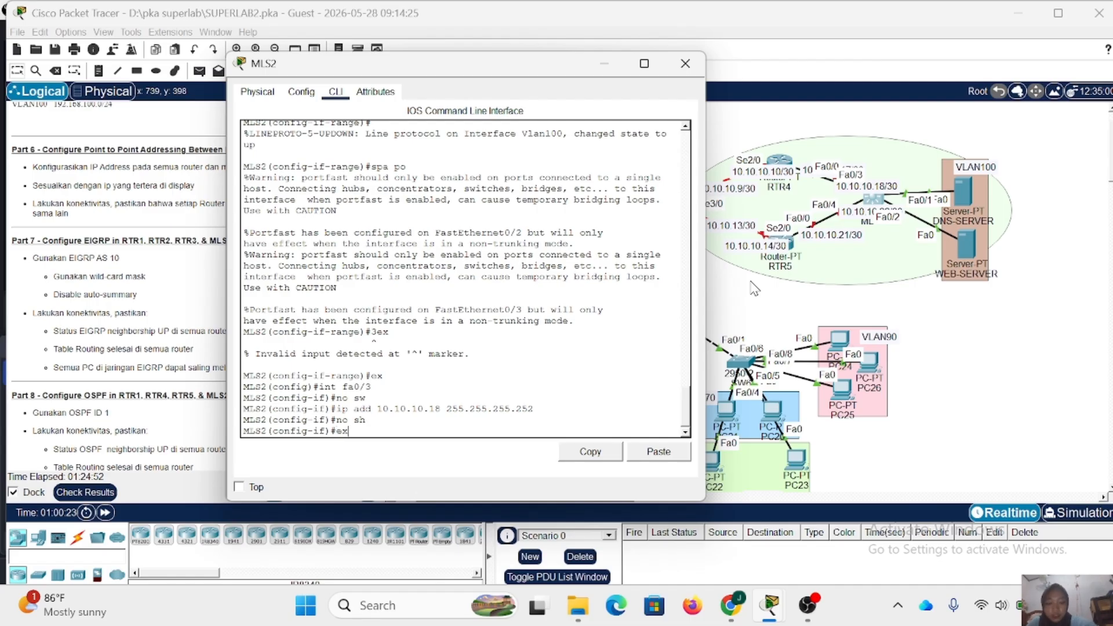
key("Return")
- Enter MLS2's interface Fa0/4 and turn it into a routed port with no switchport
type("ig)#int")
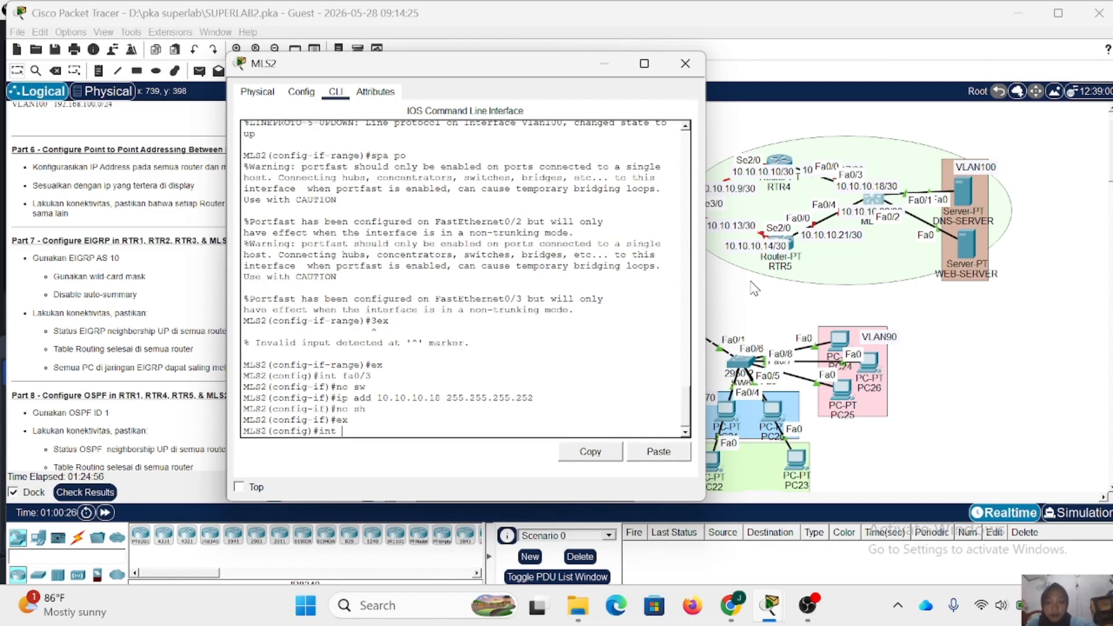
type(" fa0/")
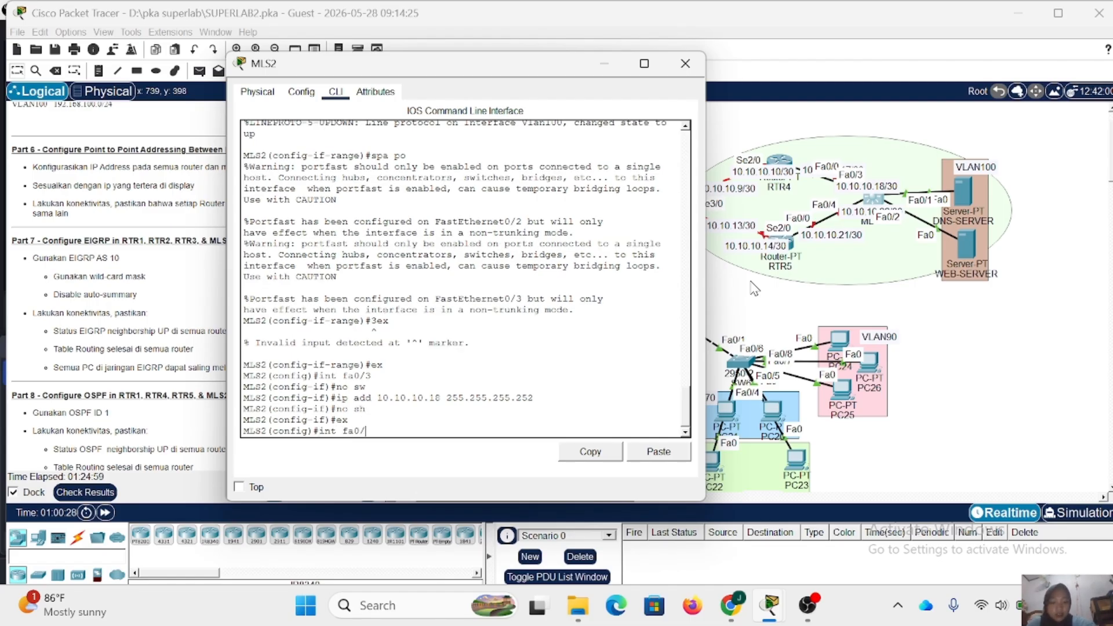
type("4")
key("Return")
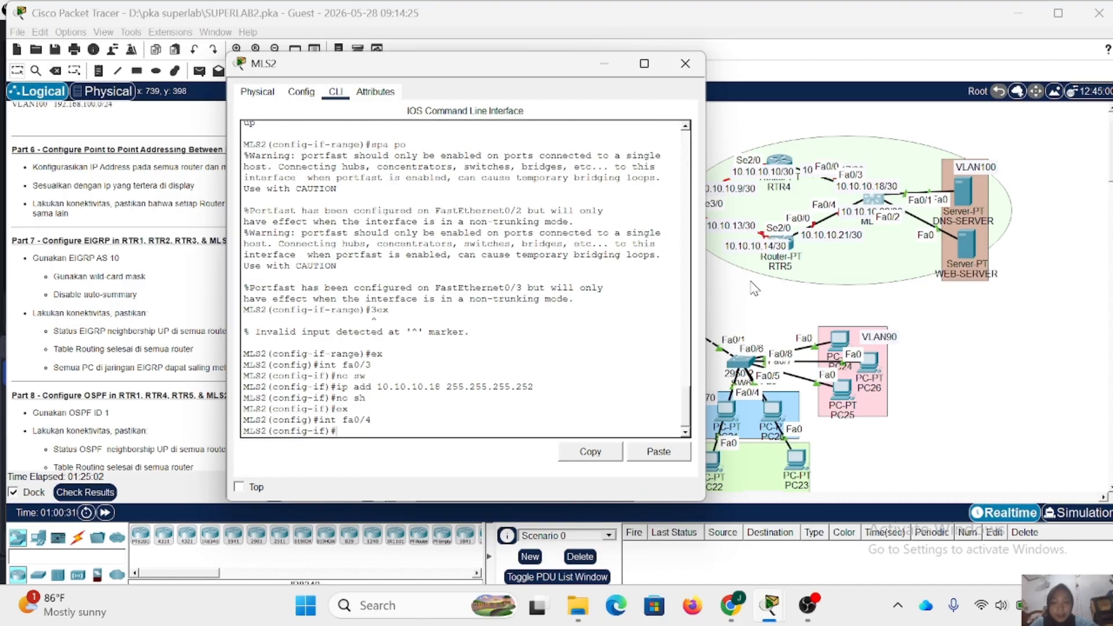
type("no sw")
key("Return")
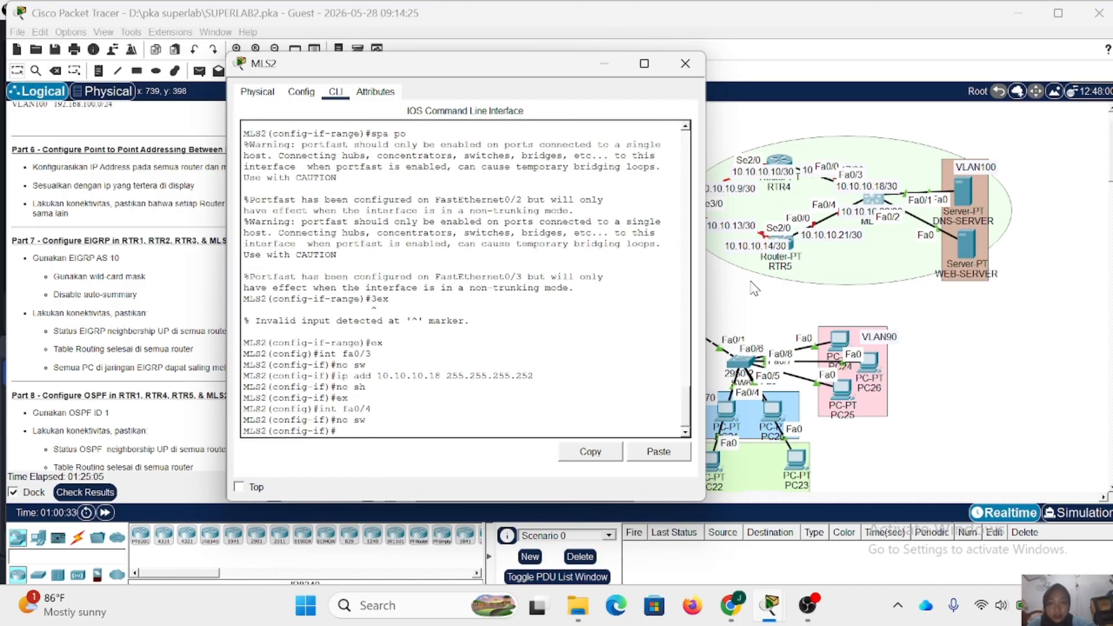
- Assign IP address 10.10.10.22 with mask 255.255.255.252 to MLS2's Fa0/4, reading the address from the topology label
type("ip add")
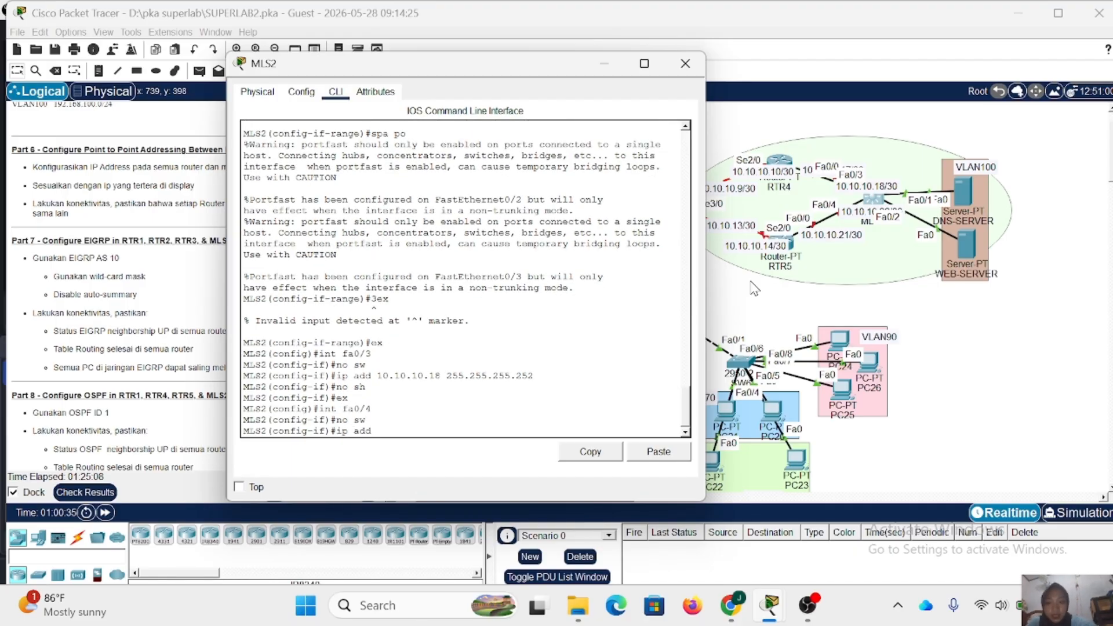
left_click(860, 217)
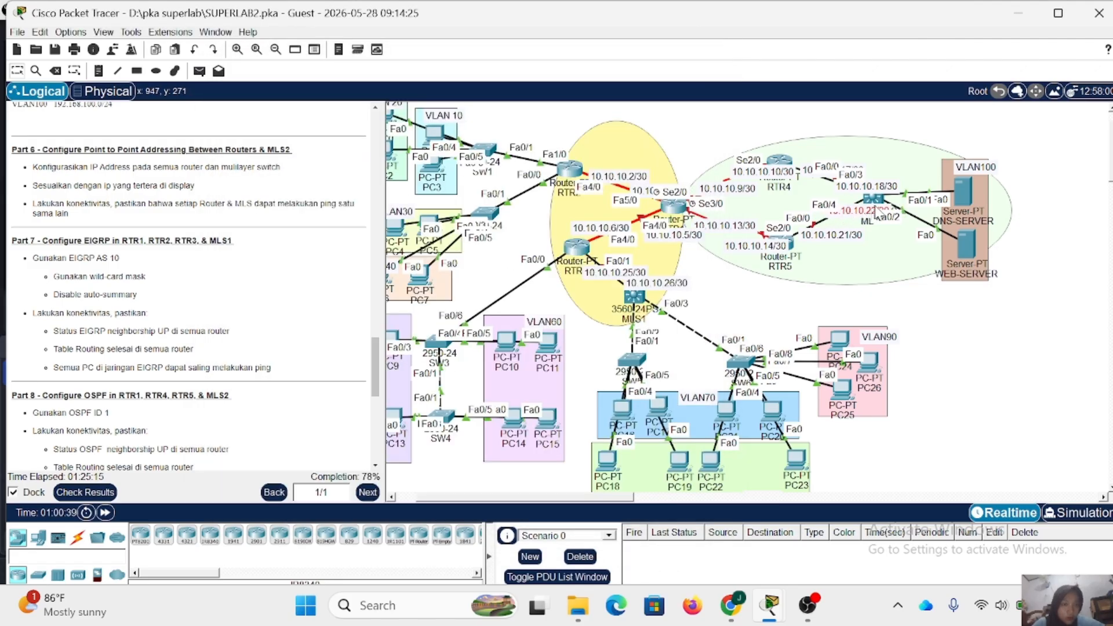
left_click(873, 200)
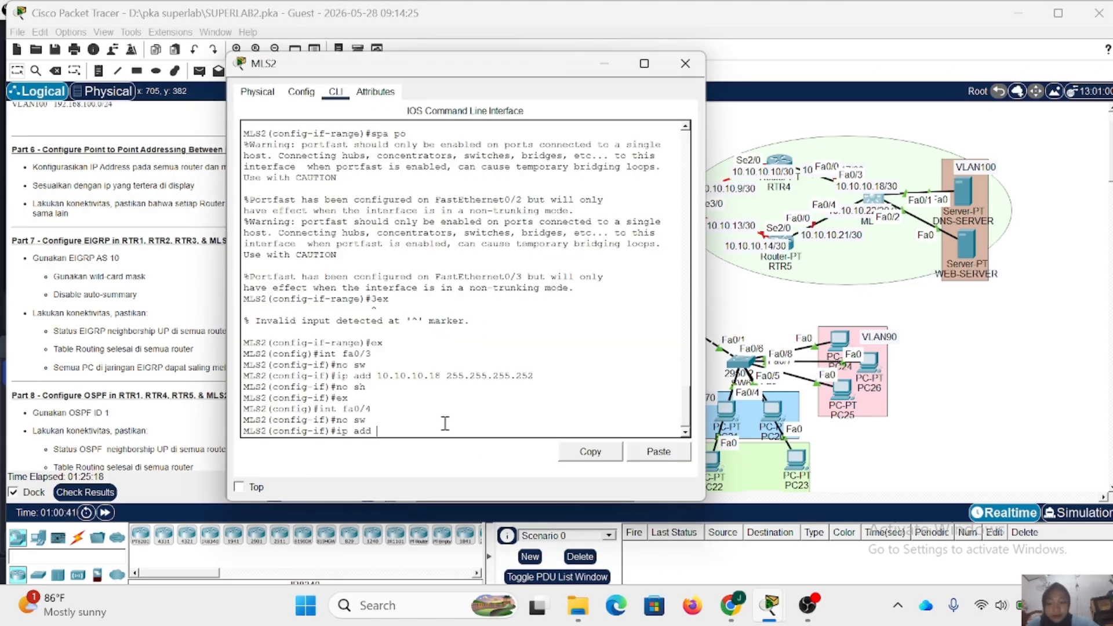
type("100")
key("BackSpace")
key("BackSpace")
type(".")
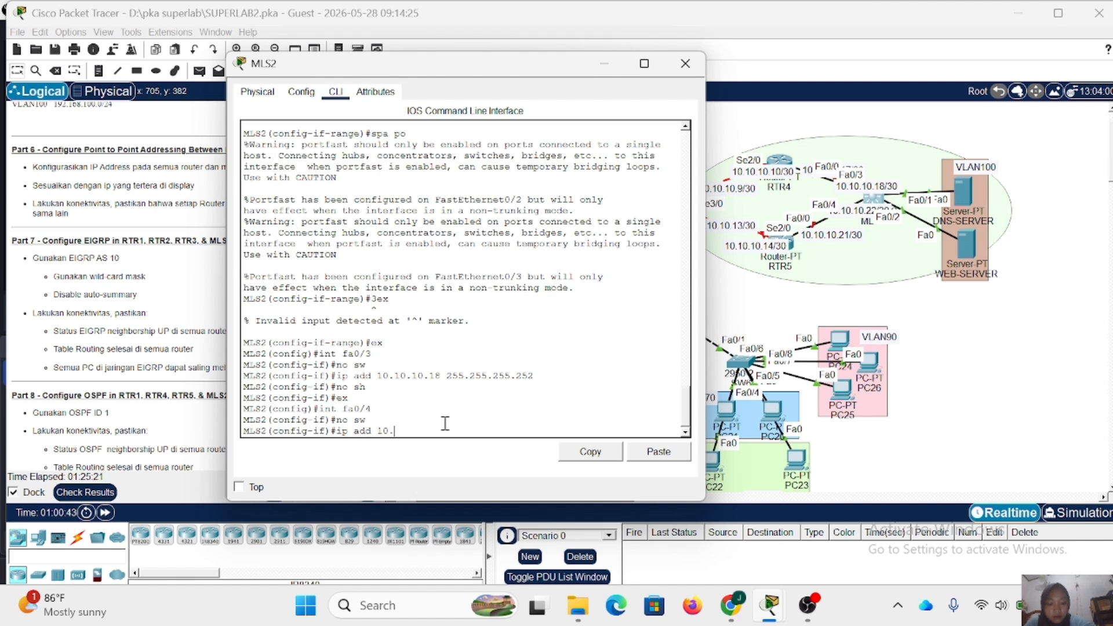
type("10.10.22")
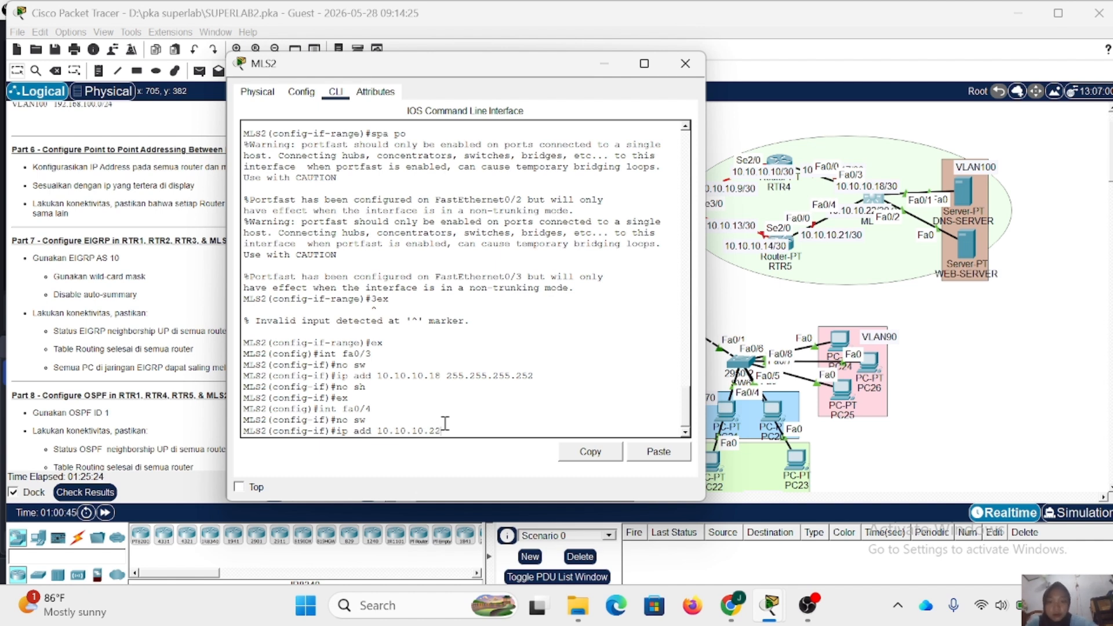
type(" 255.255")
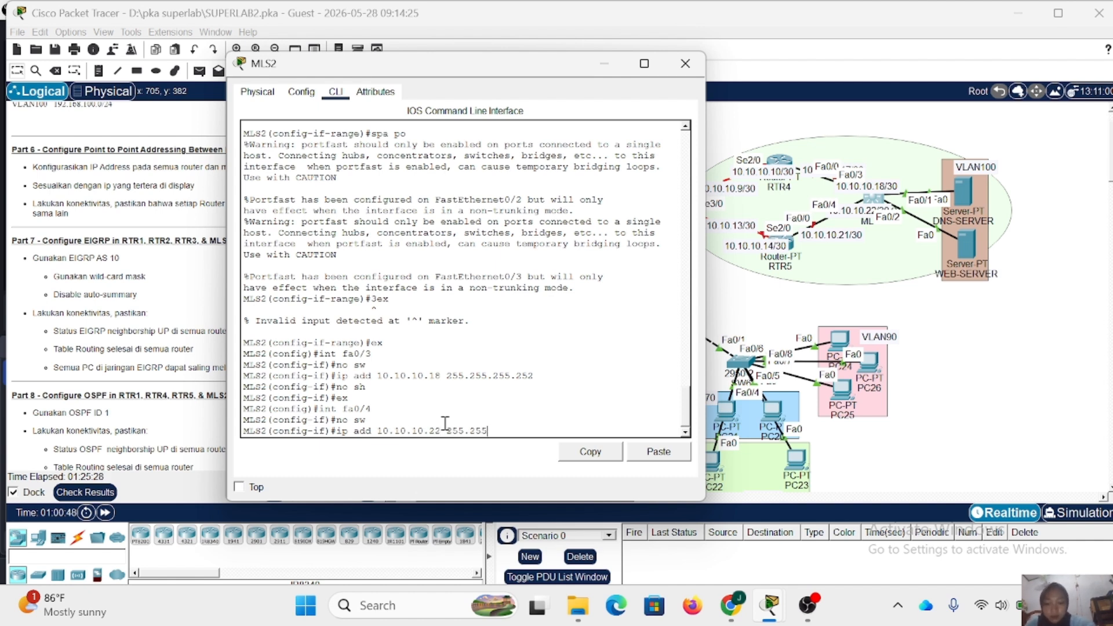
type(".255.2")
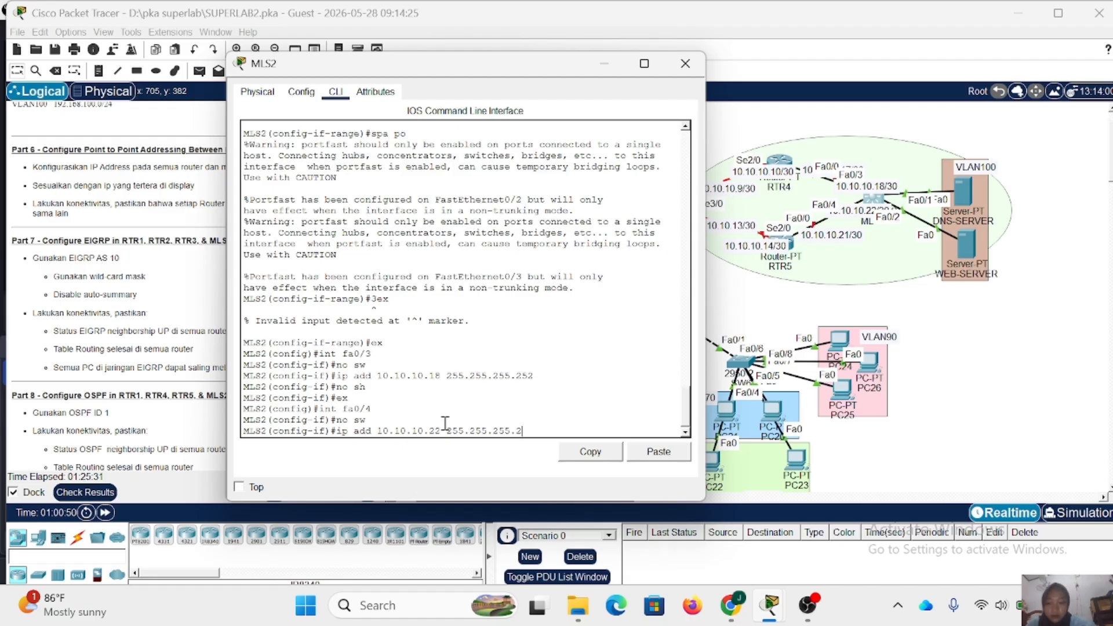
type("52")
key("Return")
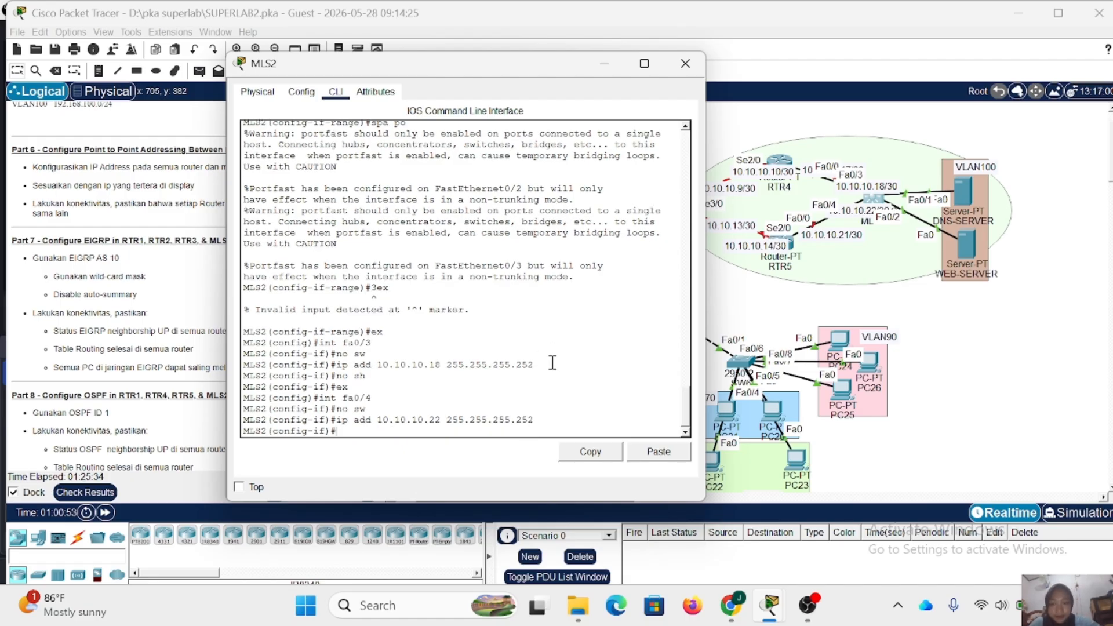
- Enable Fa0/4 on MLS2 with no shutdown and close the device window
type("no sh")
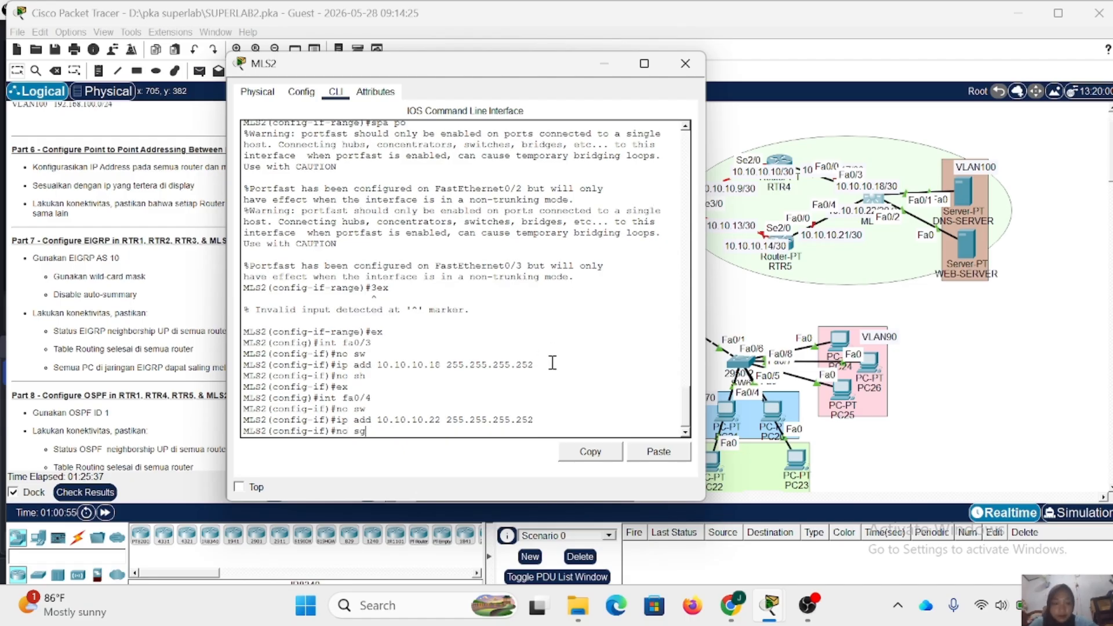
key("Return")
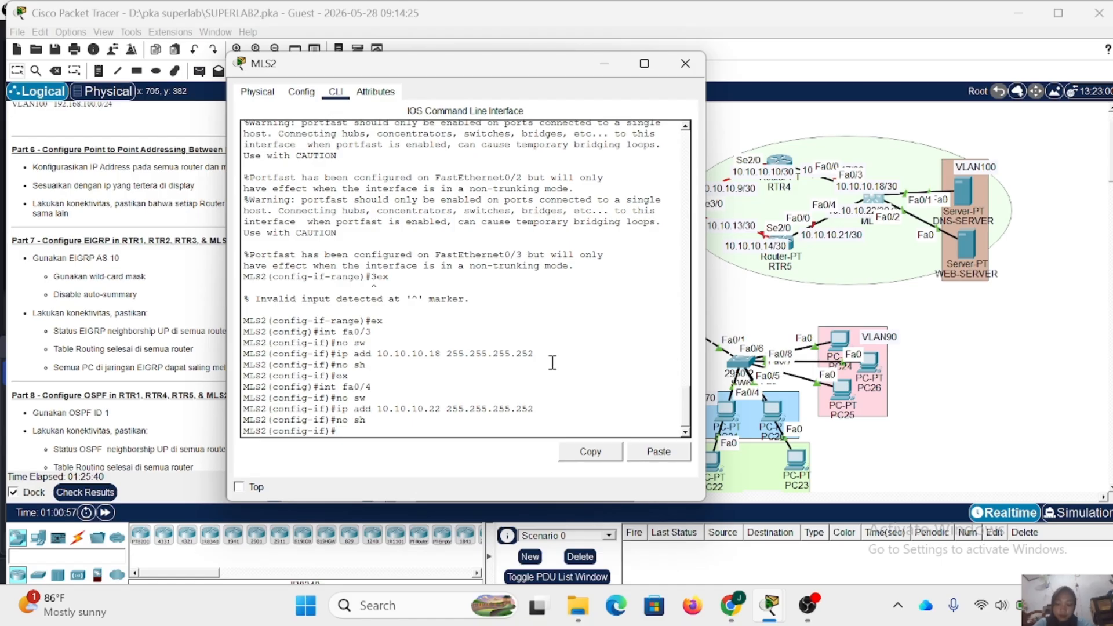
left_click(684, 64)
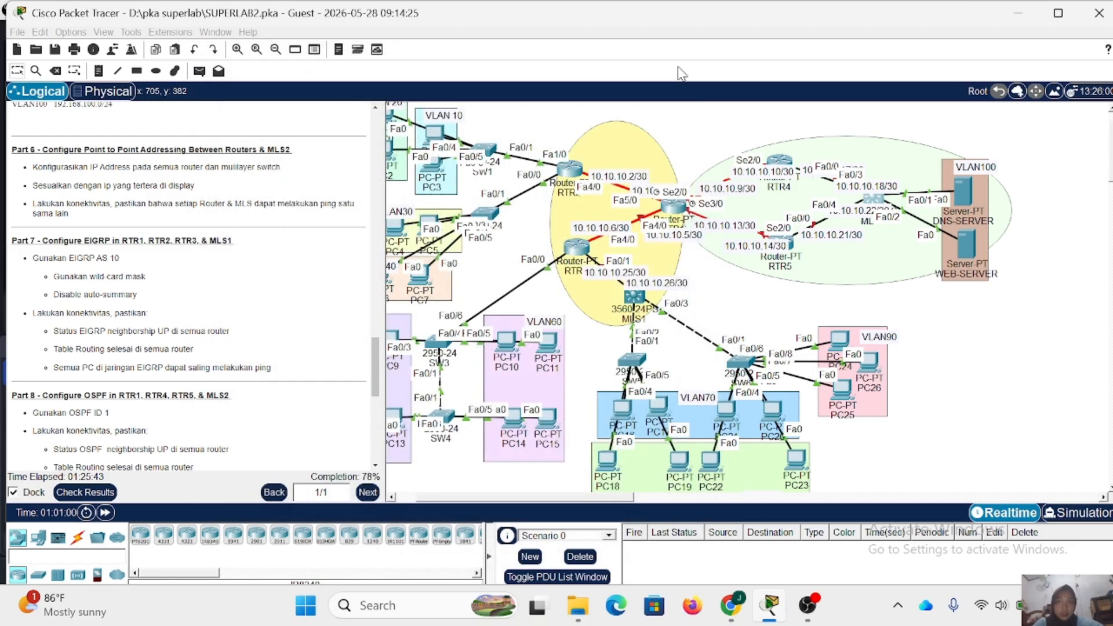
- Enter global configuration mode on RTR4's command line, supplying the enable password
left_click(782, 161)
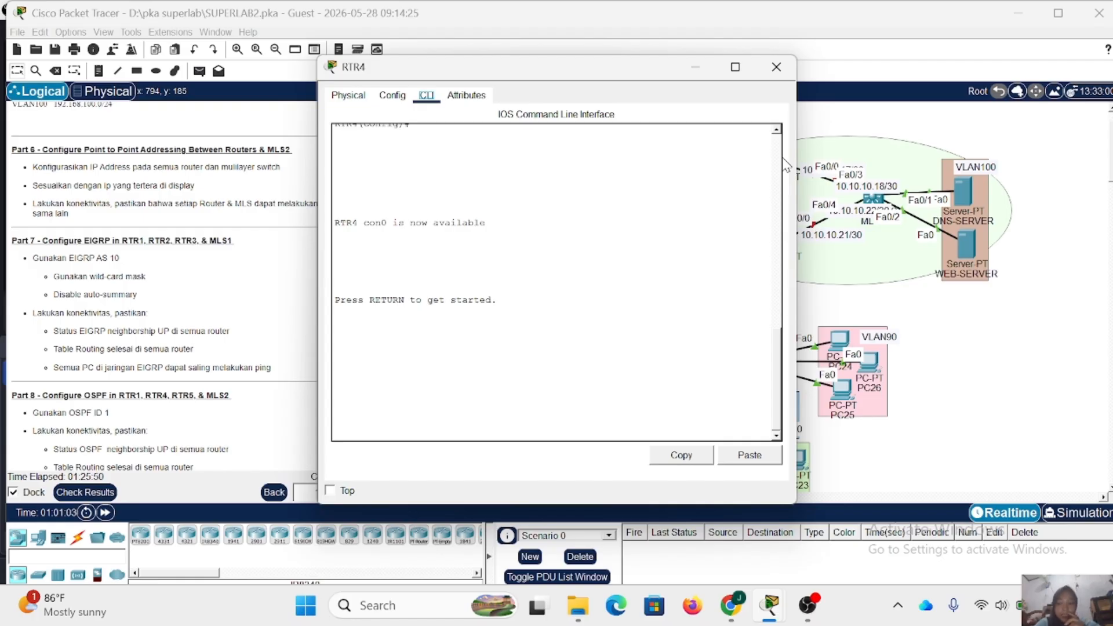
left_click_drag(646, 67, 555, 65)
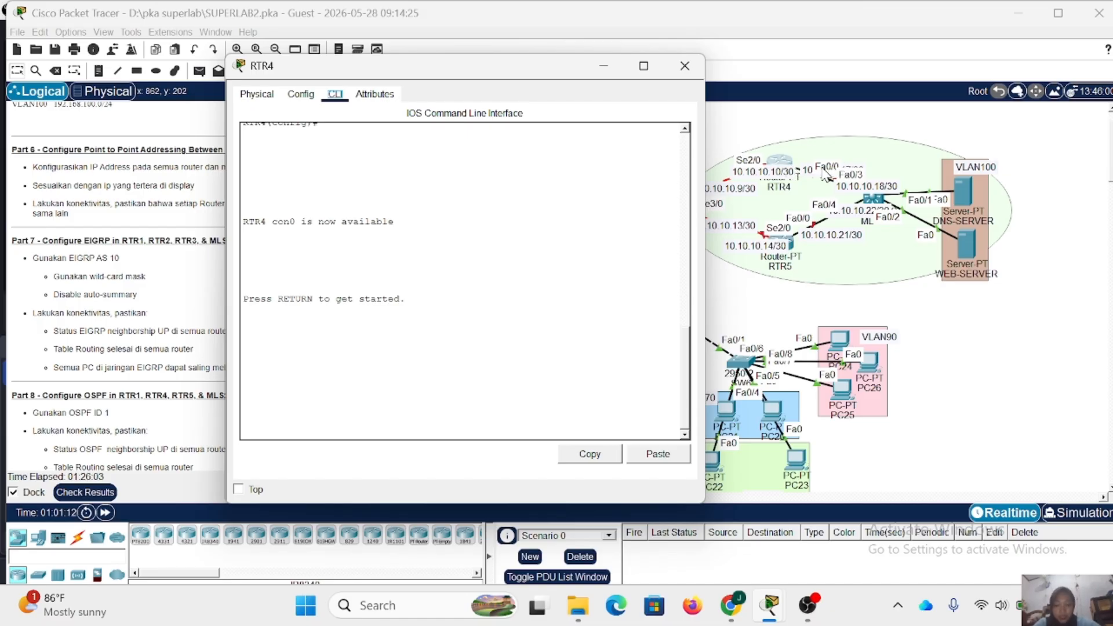
left_click(379, 373)
key("Return")
type("en")
key("Return")
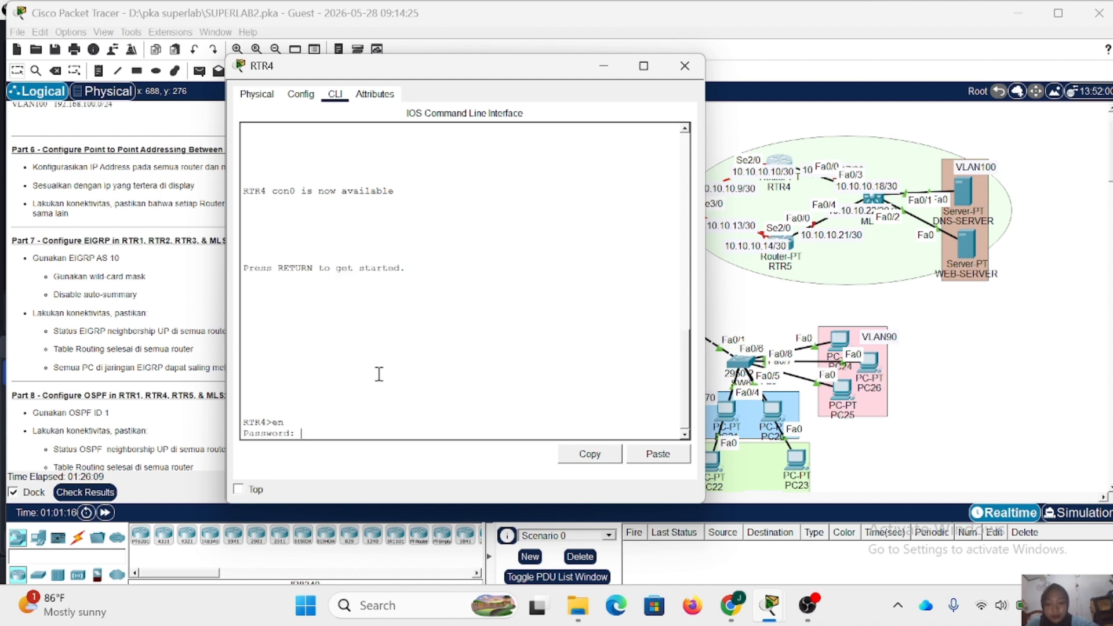
key("Return")
type("conf t")
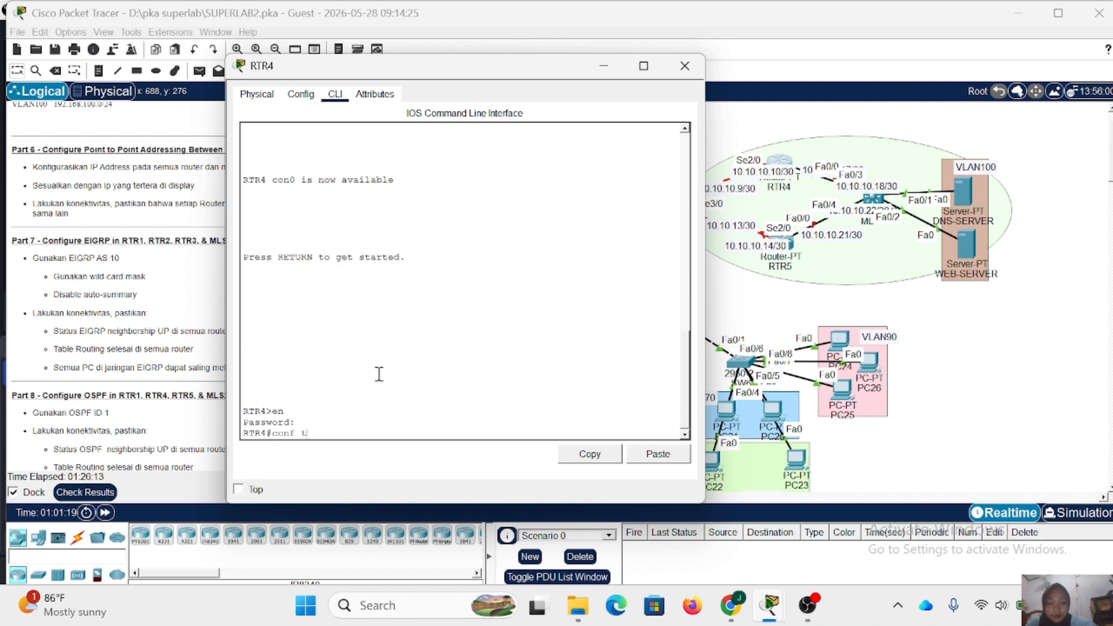
key("Return")
- Enter interface configuration mode for Fa0/0 on RTR4
type("in")
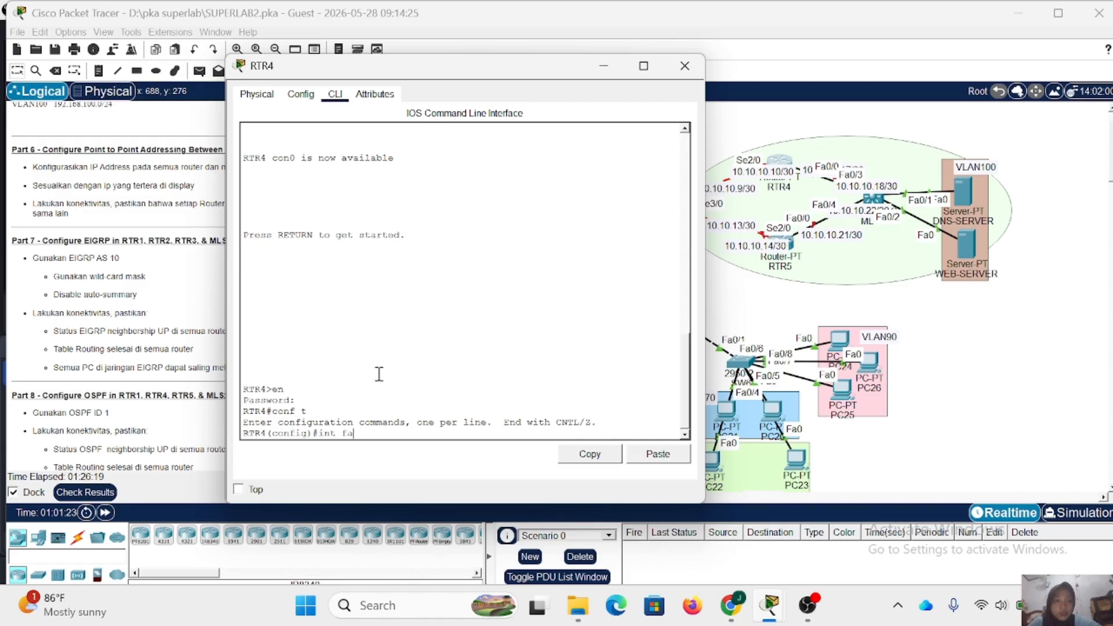
type("t faf")
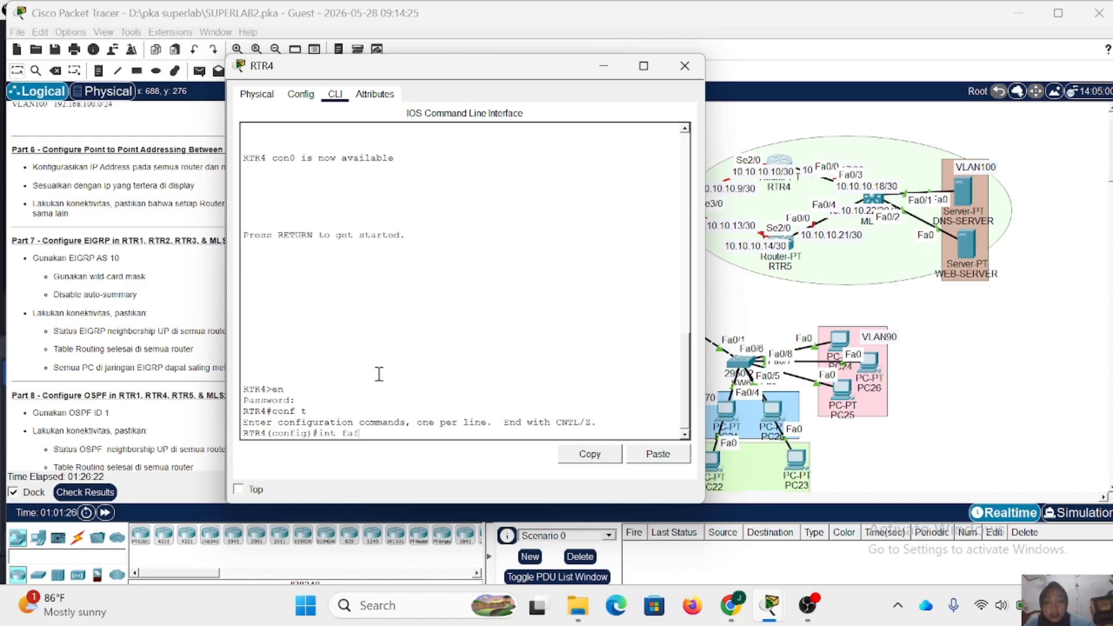
key("BackSpace")
type("0/0")
key("Return")
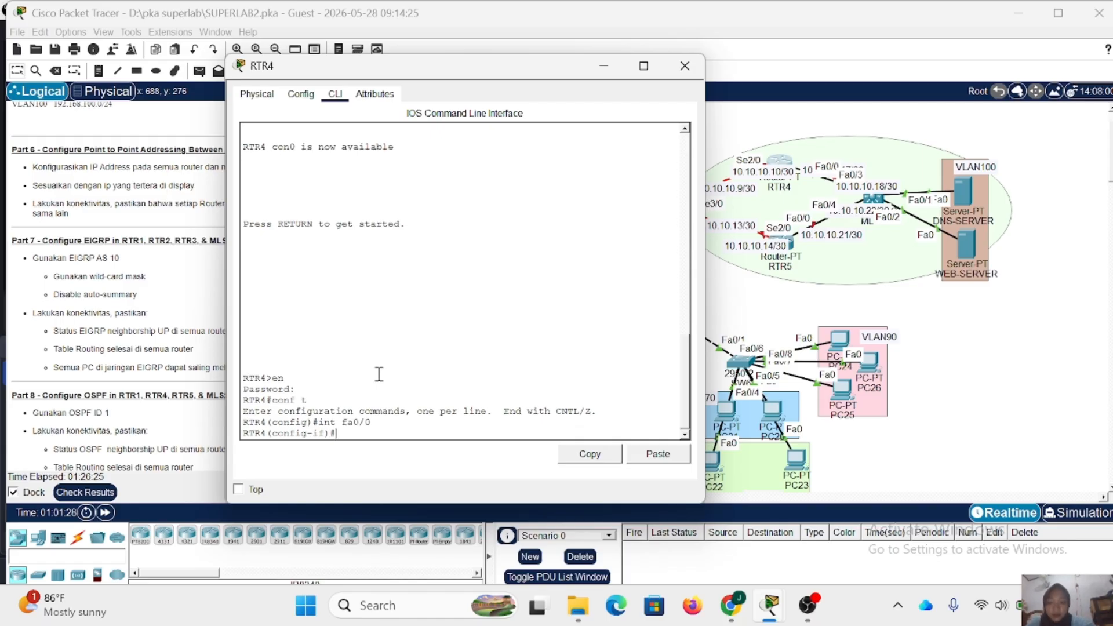
- Move the overlapping address label beside RTR4 clear and assign 10.10.10.17 with mask 255.255.255.252 to Fa0/0
type("ip add")
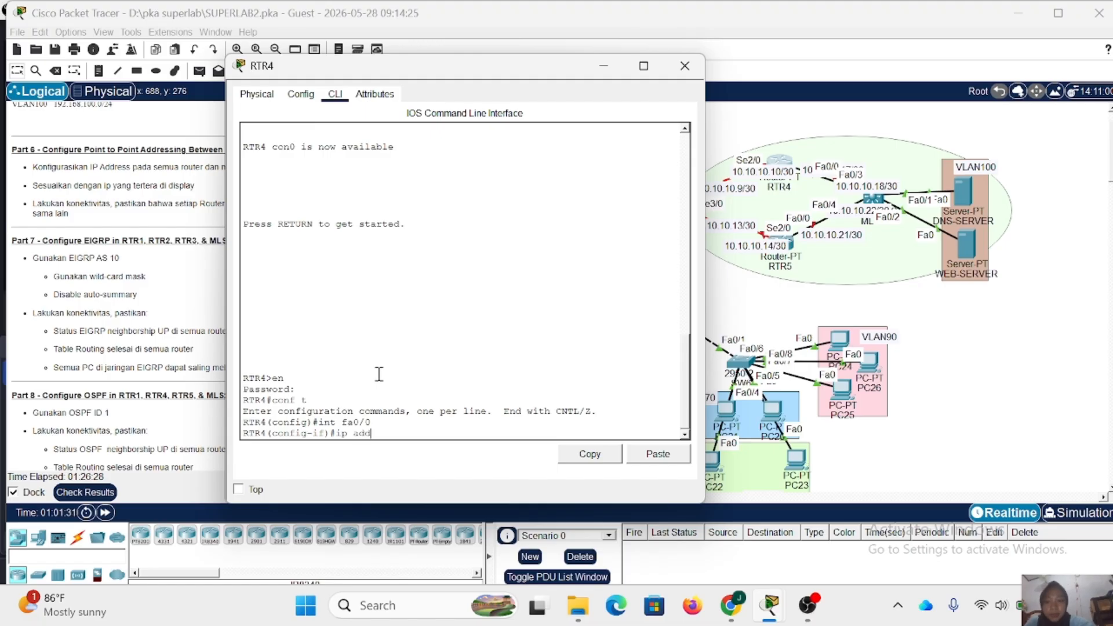
left_click(815, 175)
left_click_drag(806, 153, 808, 153)
left_click(781, 162)
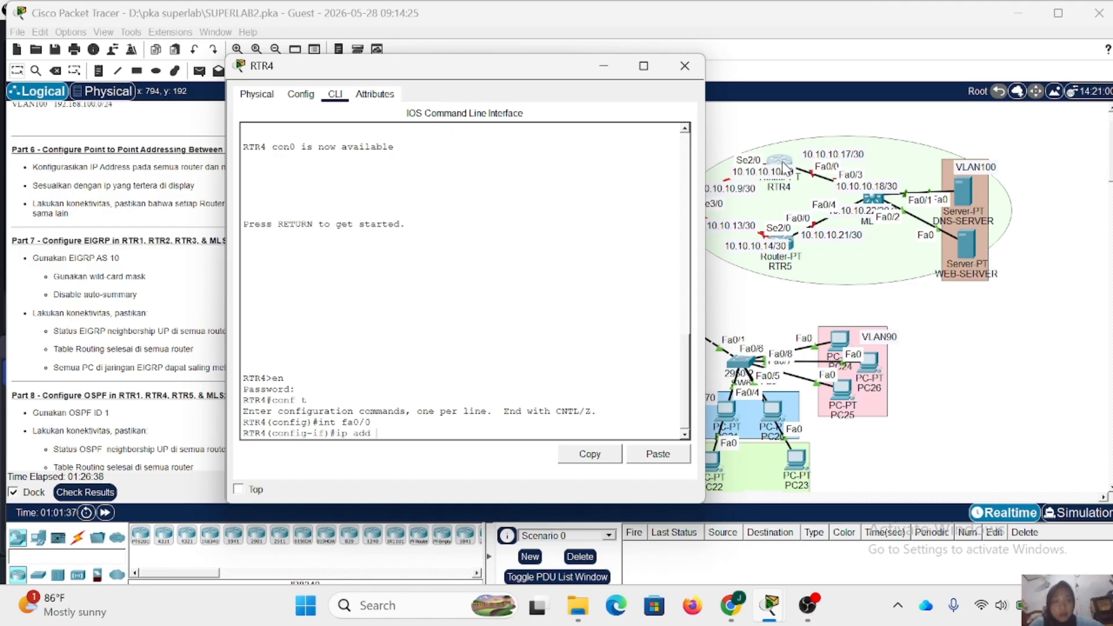
type("10.1")
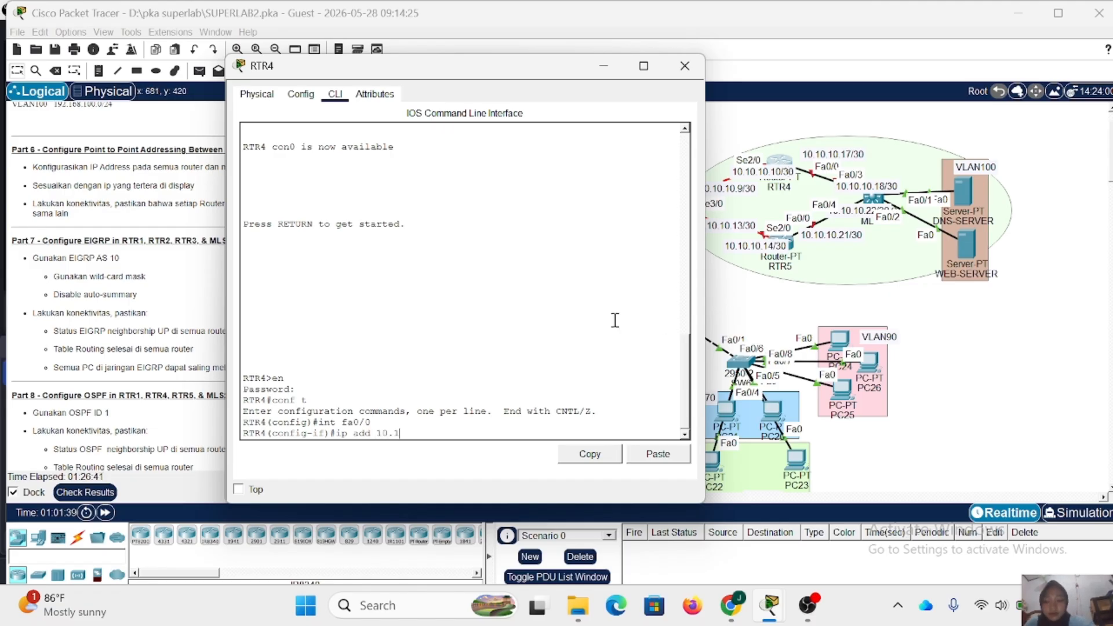
type("0.10.17 ")
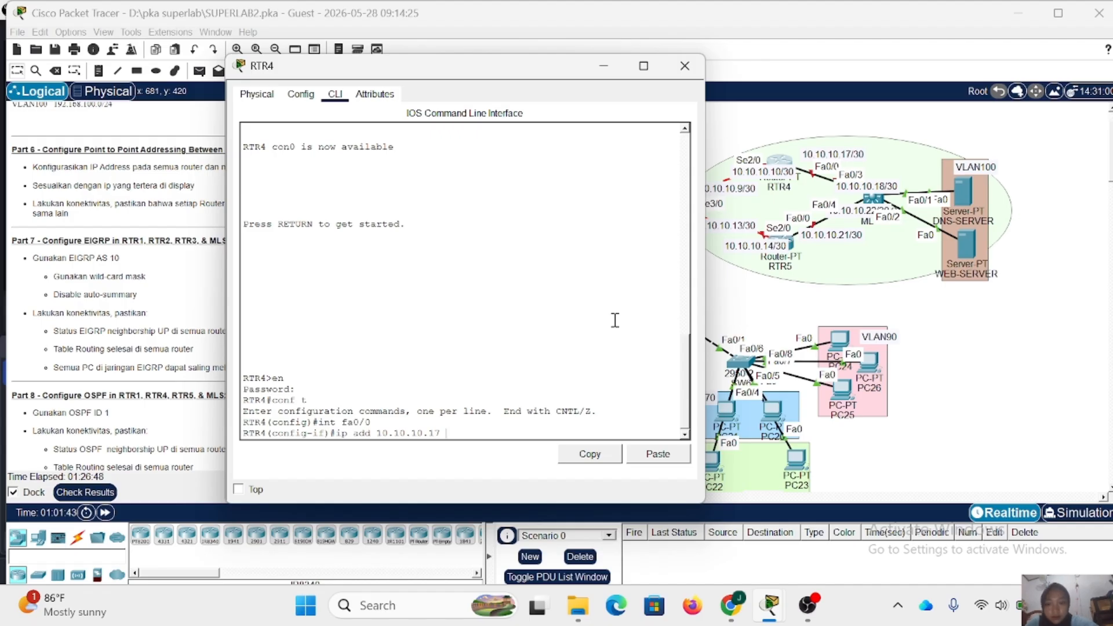
type("255.255.2")
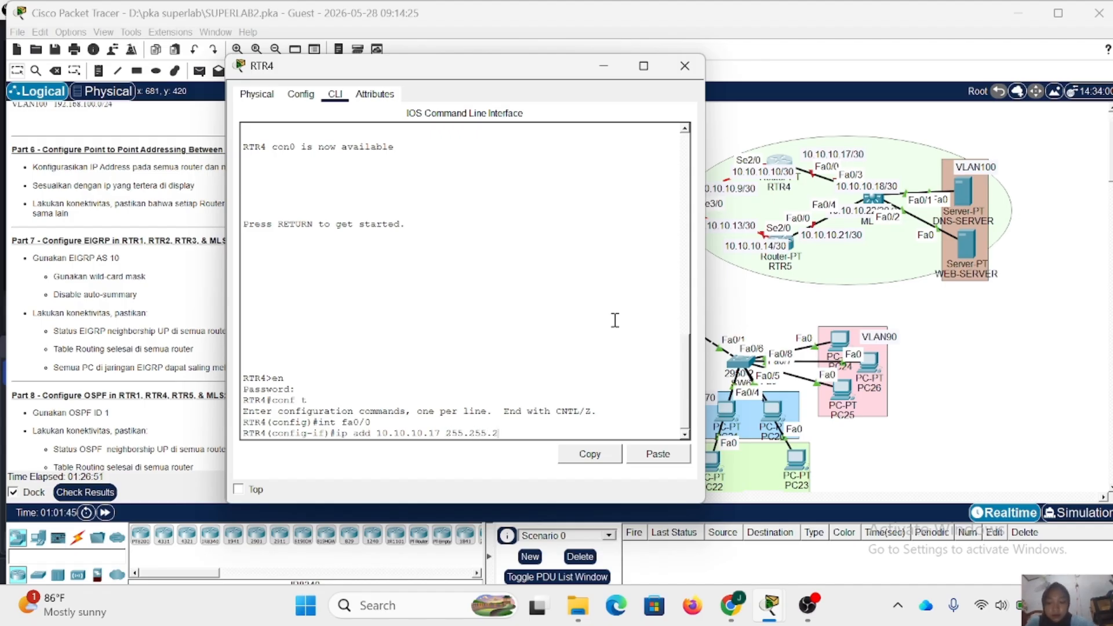
type("55.252")
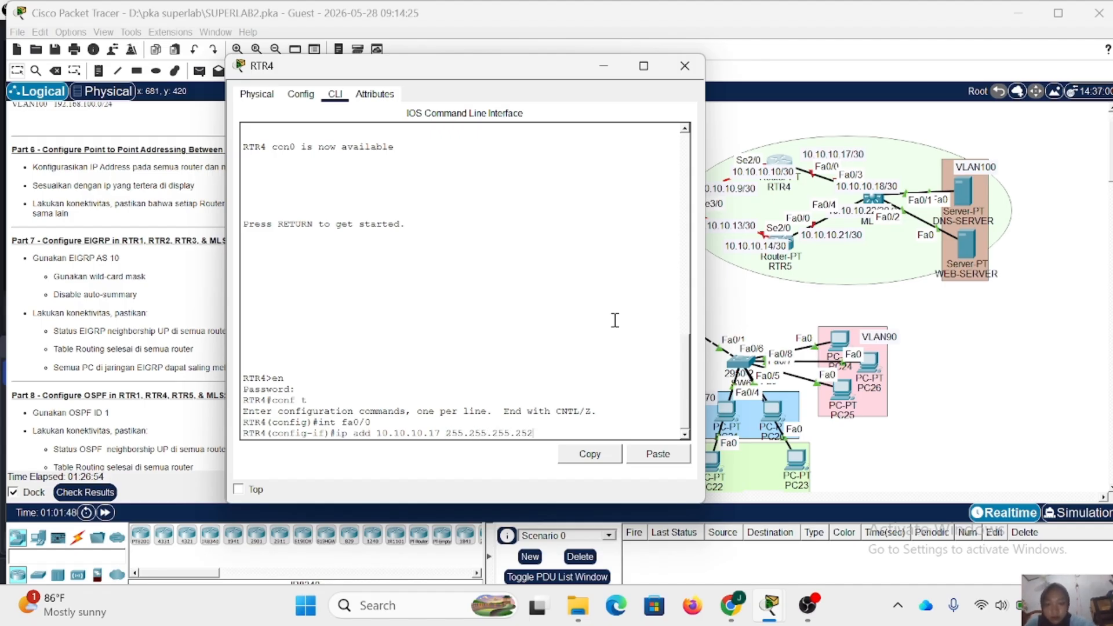
key("Return")
- Enable Fa0/0 on RTR4 with no shutdown and exit to global configuration mode
type("no sh")
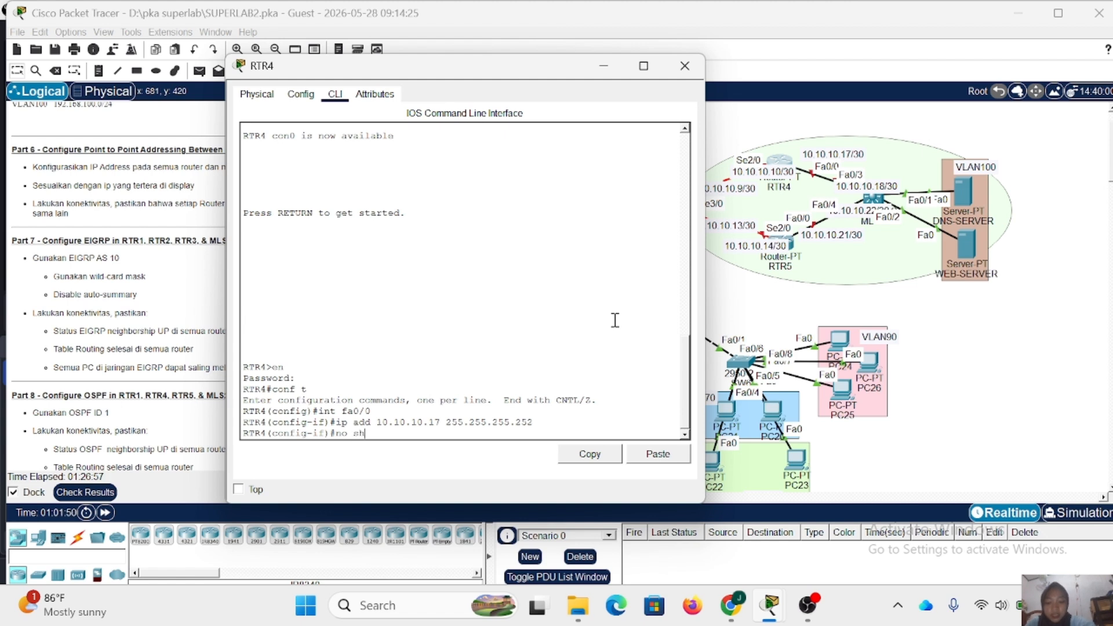
key("Return")
key("Return")
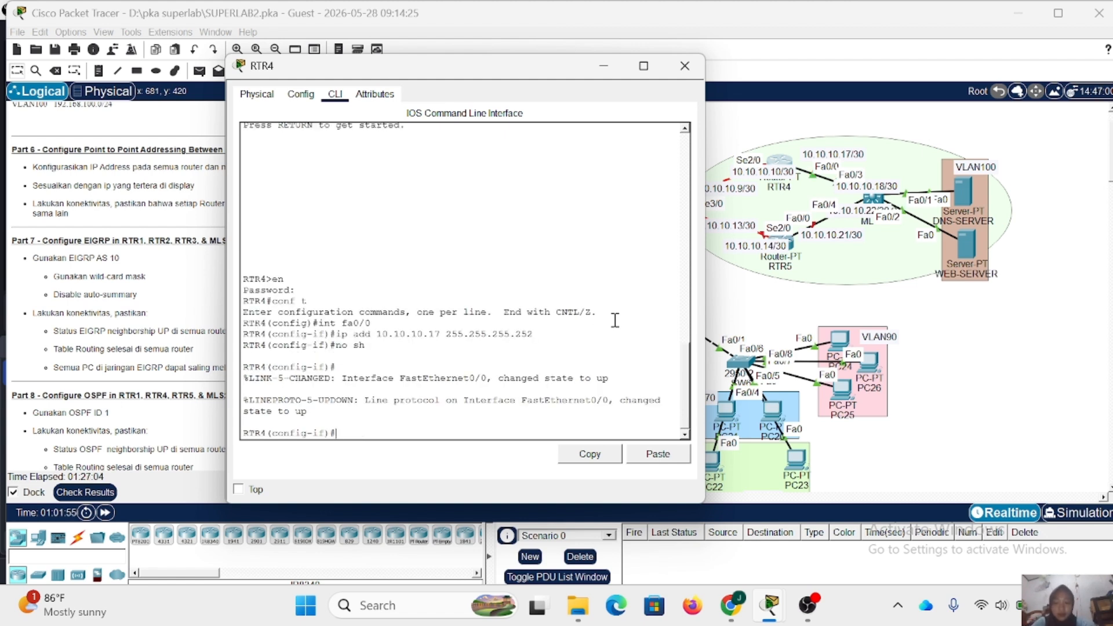
key("Return")
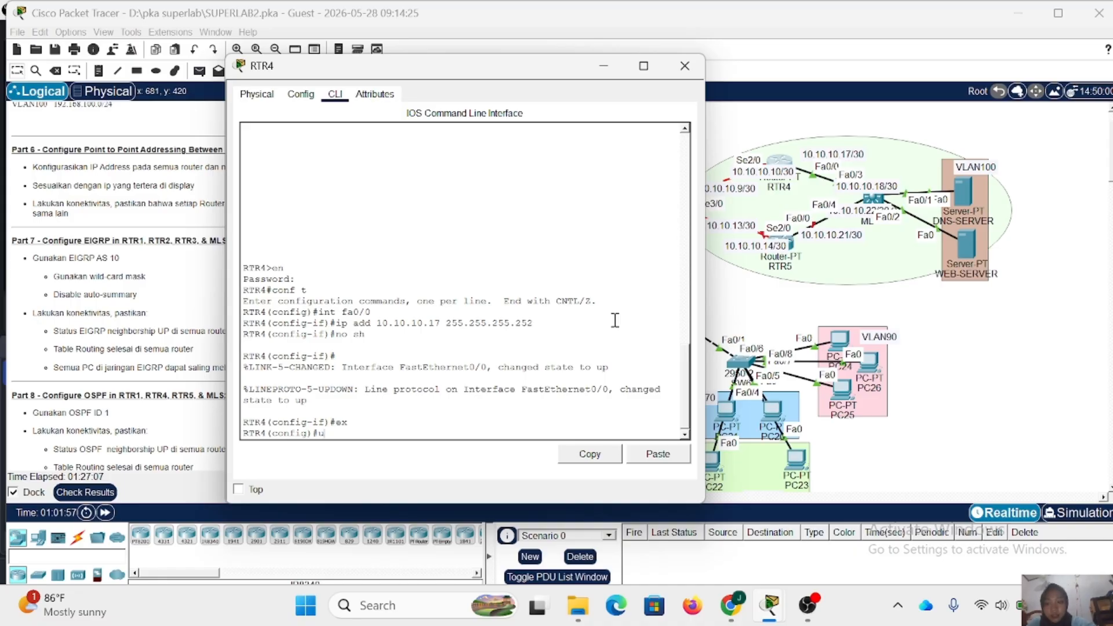
- Check the serial link labels between RTR1 and RTR4 on the topology and enter RTR4's interface Se2/0
key("BackSpace")
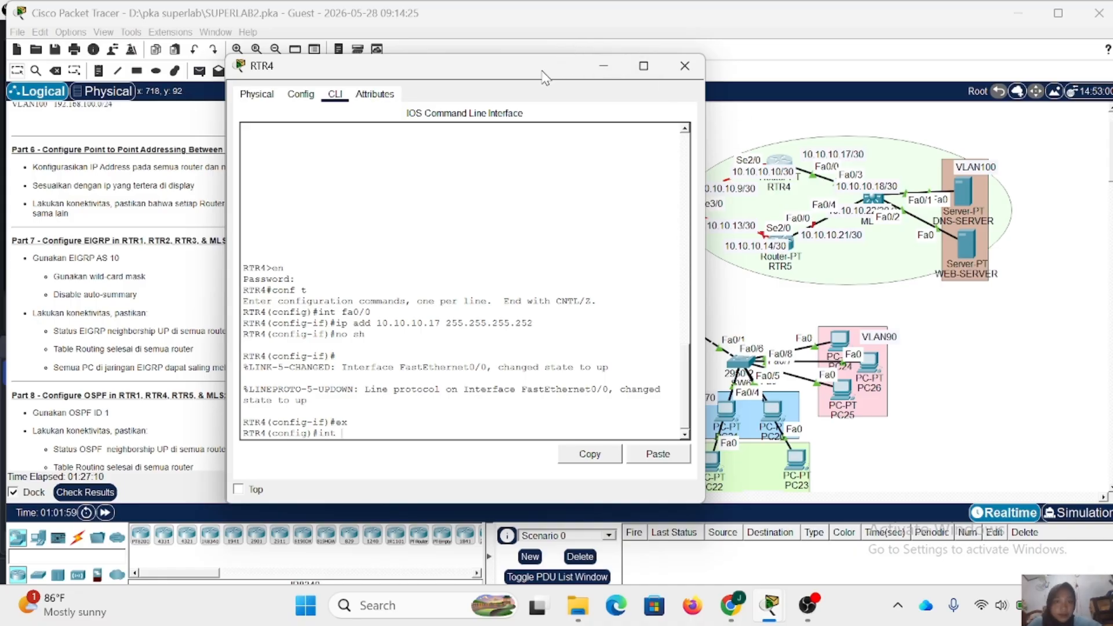
left_click_drag(539, 71, 497, 73)
scroll(782, 272, "left", 1)
scroll(783, 272, "left", 1)
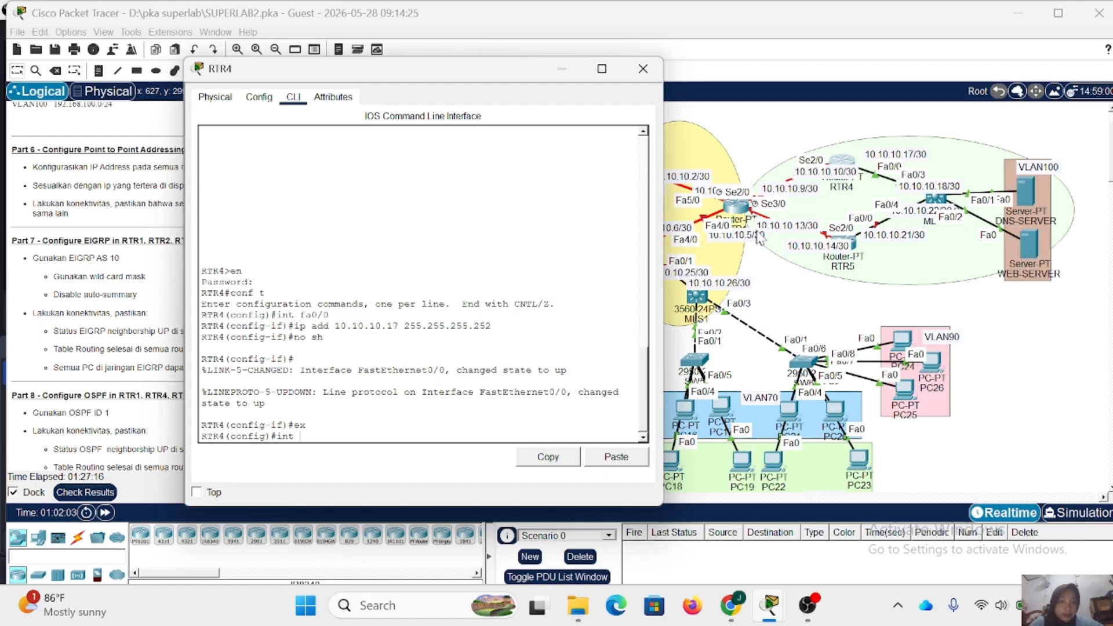
left_click(736, 213)
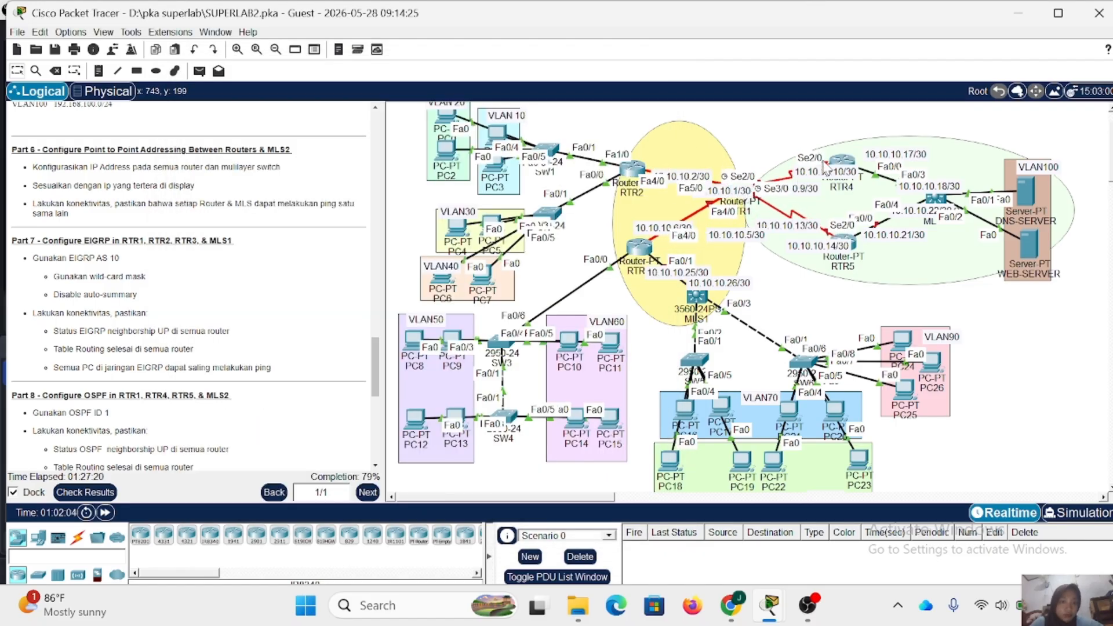
left_click(842, 162)
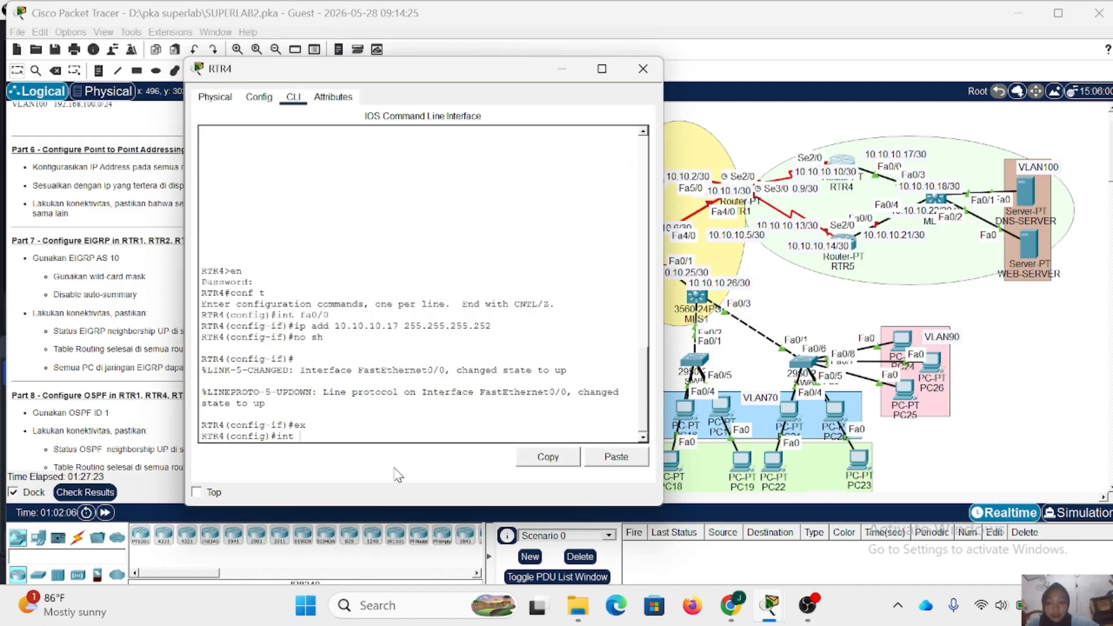
type("se")
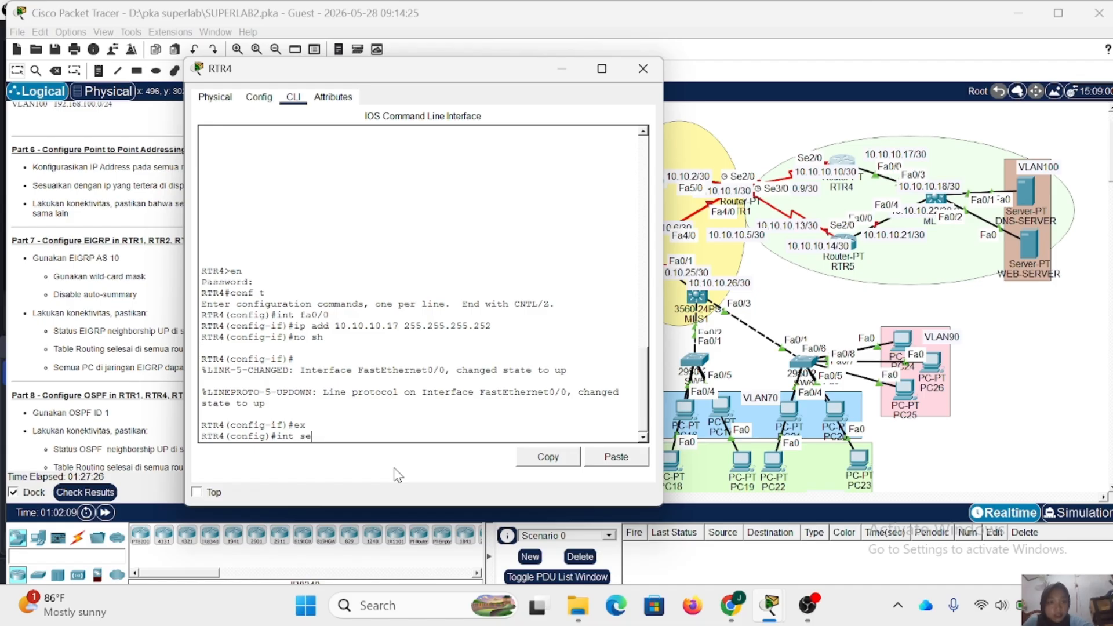
type("2/0")
key("Return")
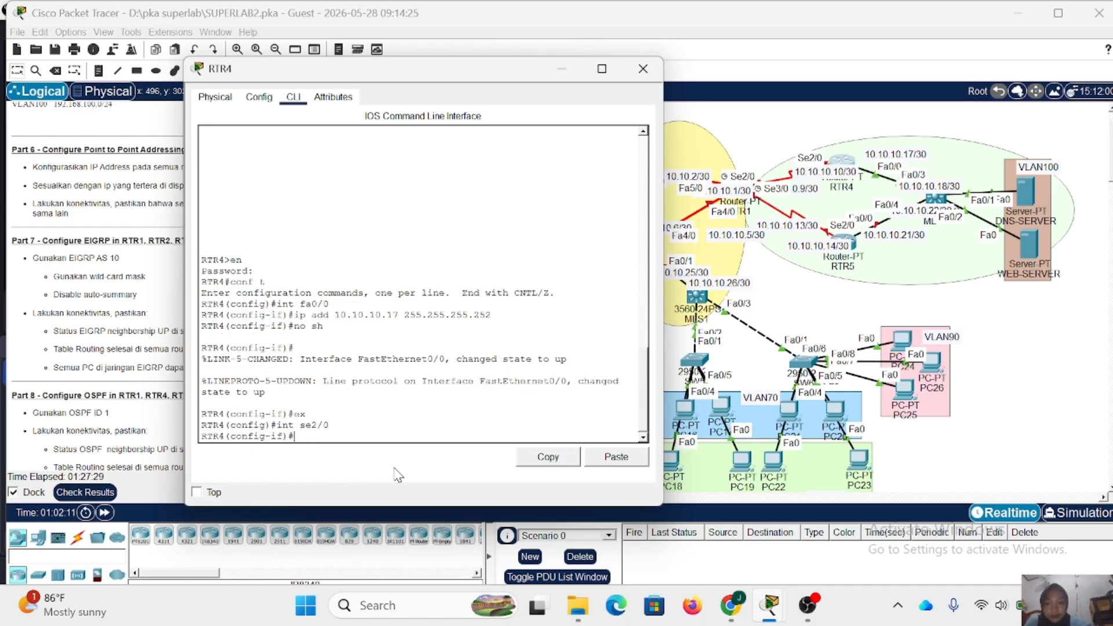
- Assign IP address 10.10.10.10 with mask 255.255.255.252 to RTR4's Se2/0 by reusing the earlier address command
key("Up")
key("Up")
key("Up")
key("Up")
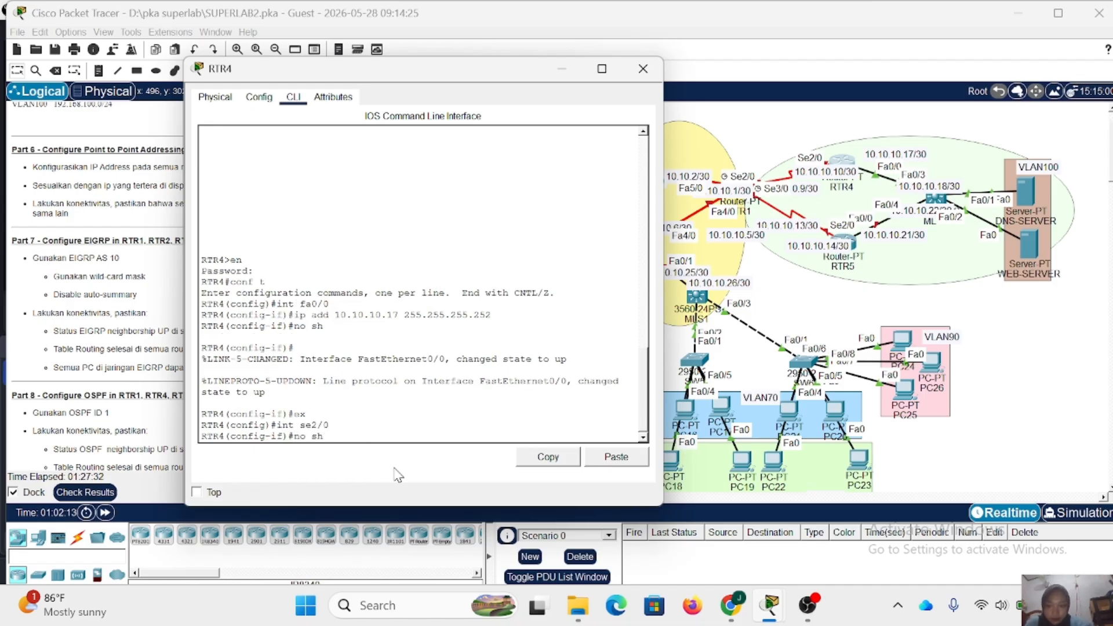
key("Left")
key("Left")
key("Left")
key("Left")
key("Left")
key("Left")
key("Left")
key("Left")
key("Left")
key("Left")
key("Left")
key("Left")
key("Left")
key("Left")
key("Left")
key("Left")
key("Left")
key("Left")
key("Left")
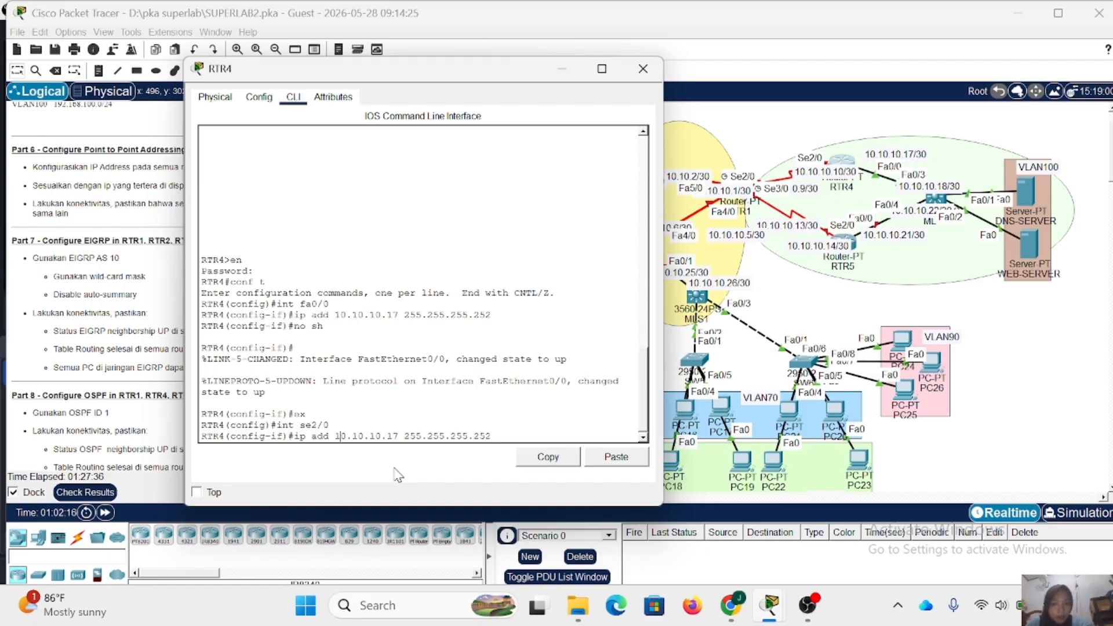
key("Right")
key("Right")
key("Right")
key("Right")
key("Right")
key("Right")
key("Right")
key("Right")
key("Right")
key("Right")
key("Right")
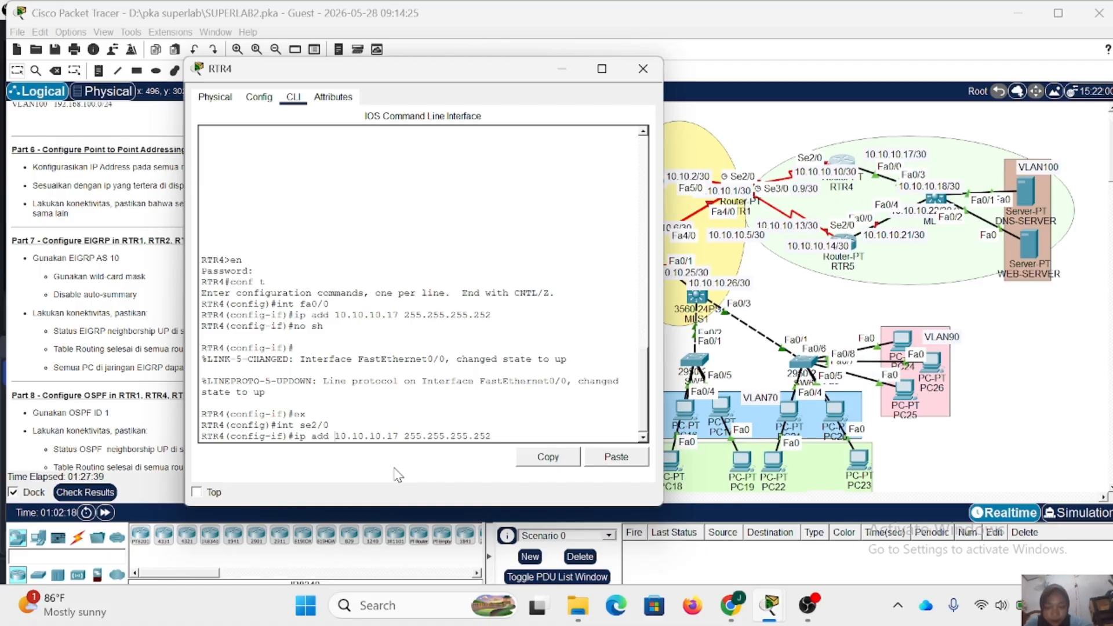
key("Delete")
key("Delete")
type("10")
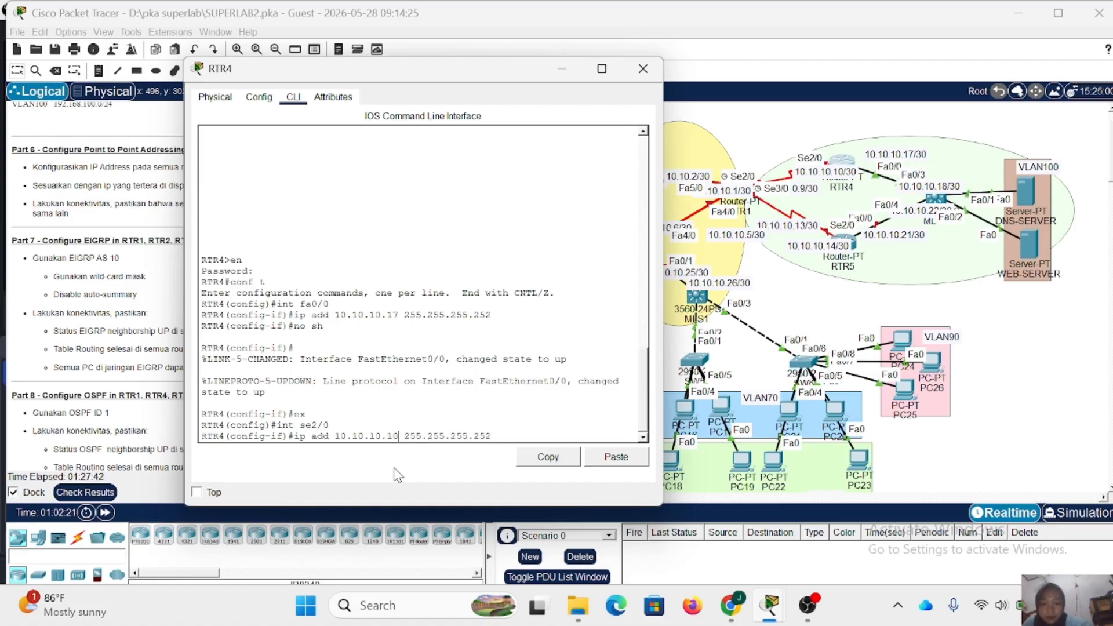
key("Return")
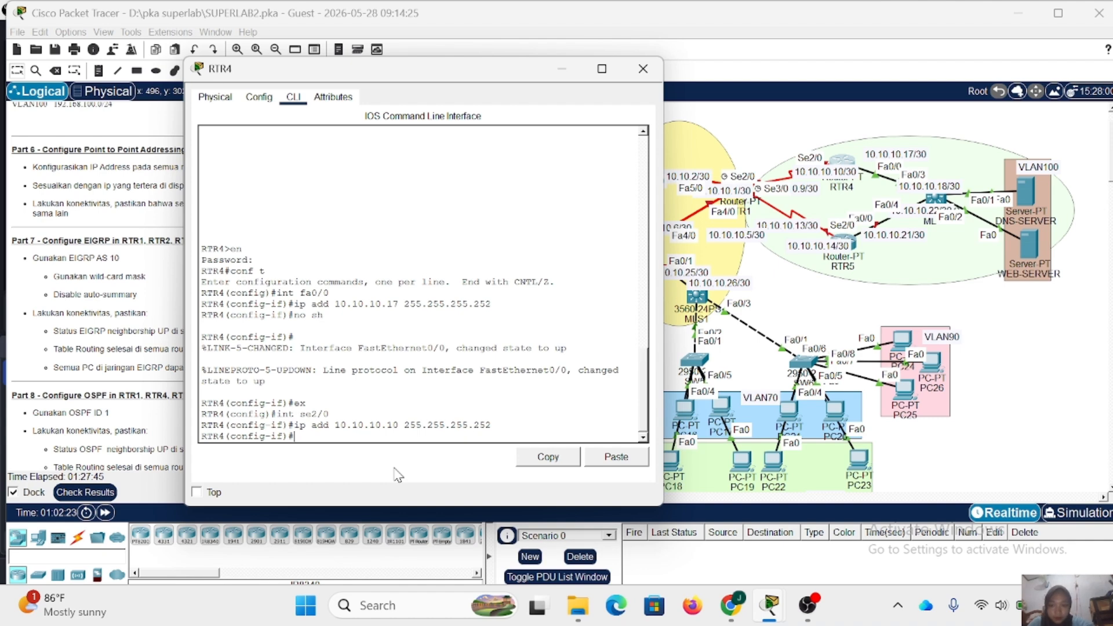
- Enable Se2/0 on RTR4 with no shutdown and close the device window
type("no sh")
key("Return")
key("Return")
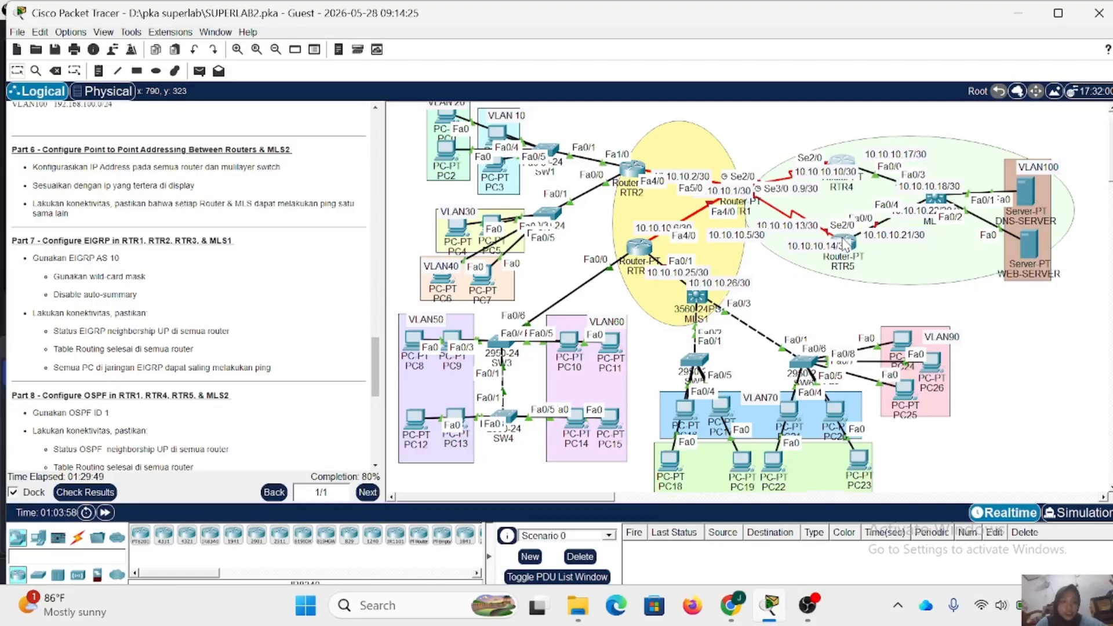
- Enter global configuration mode on RTR5's command line, supplying the enable password
left_click(845, 245)
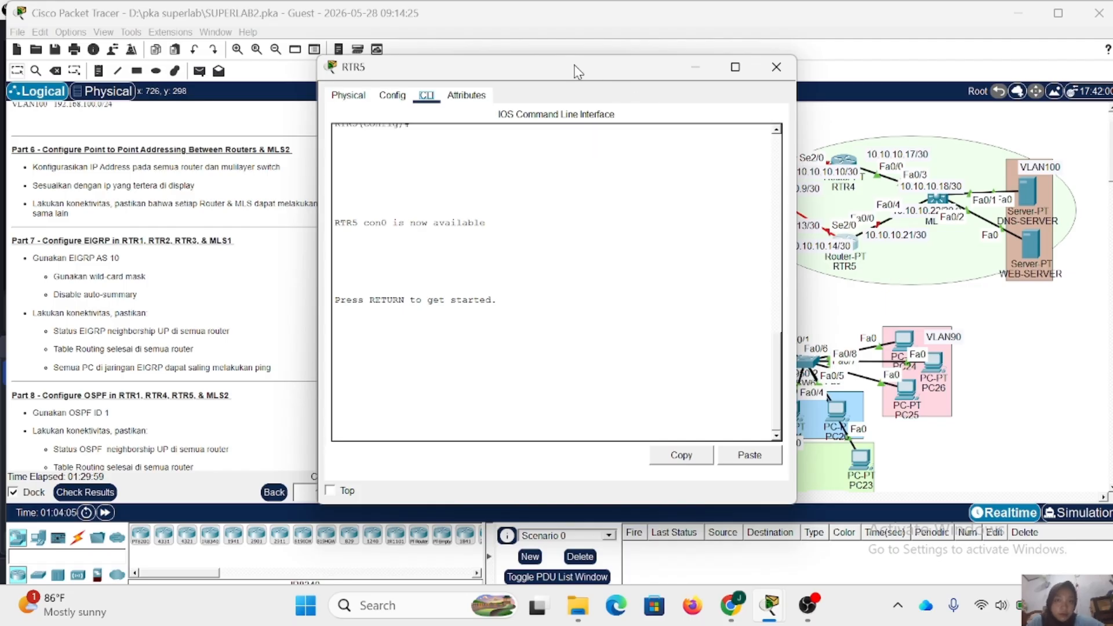
left_click_drag(576, 71, 501, 68)
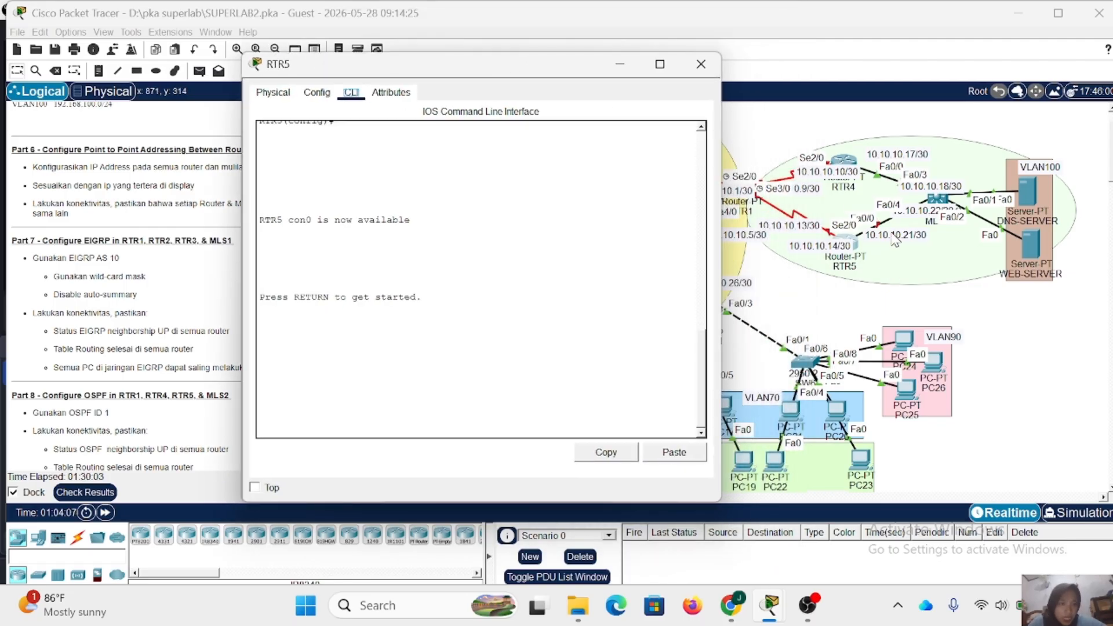
left_click(367, 394)
key("Return")
type("wen")
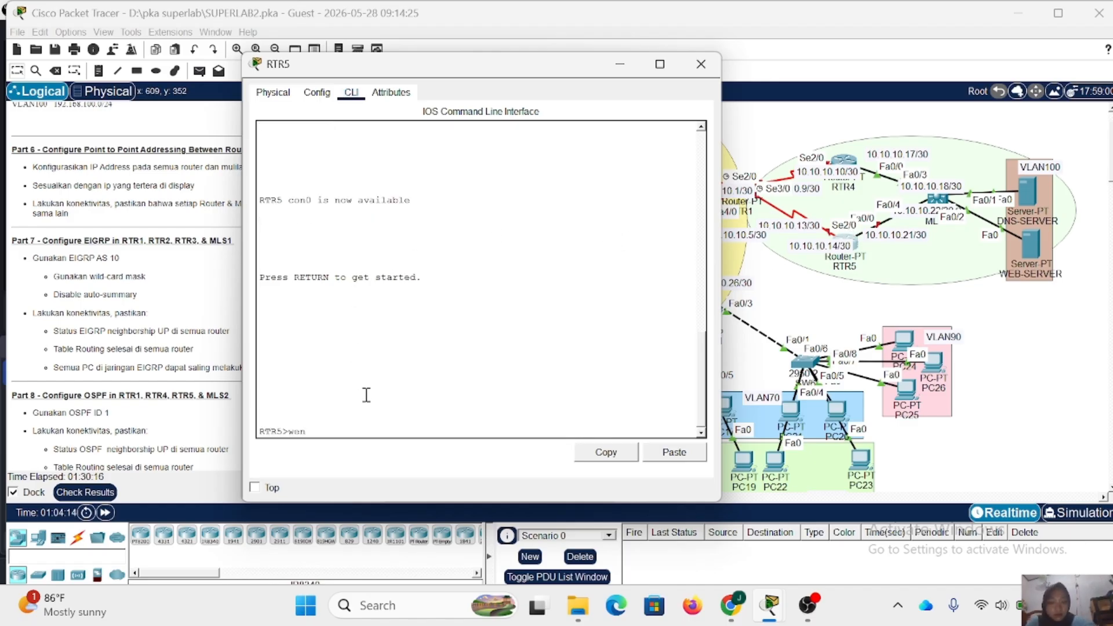
key("BackSpace")
key("BackSpace")
key("BackSpace")
type("en")
key("Return")
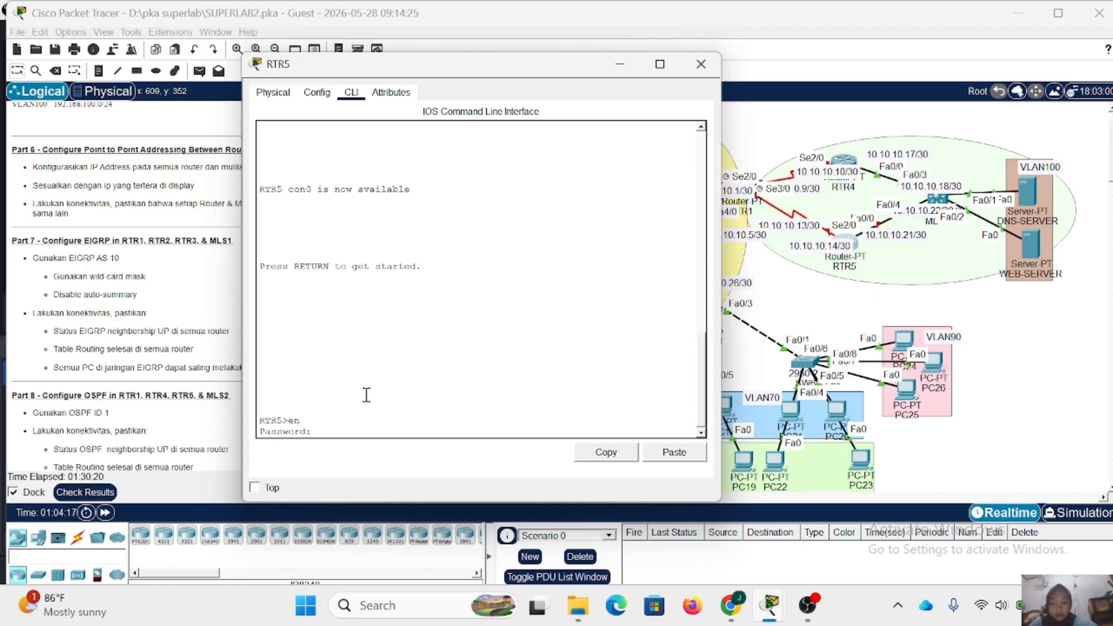
key("Return")
type("conf")
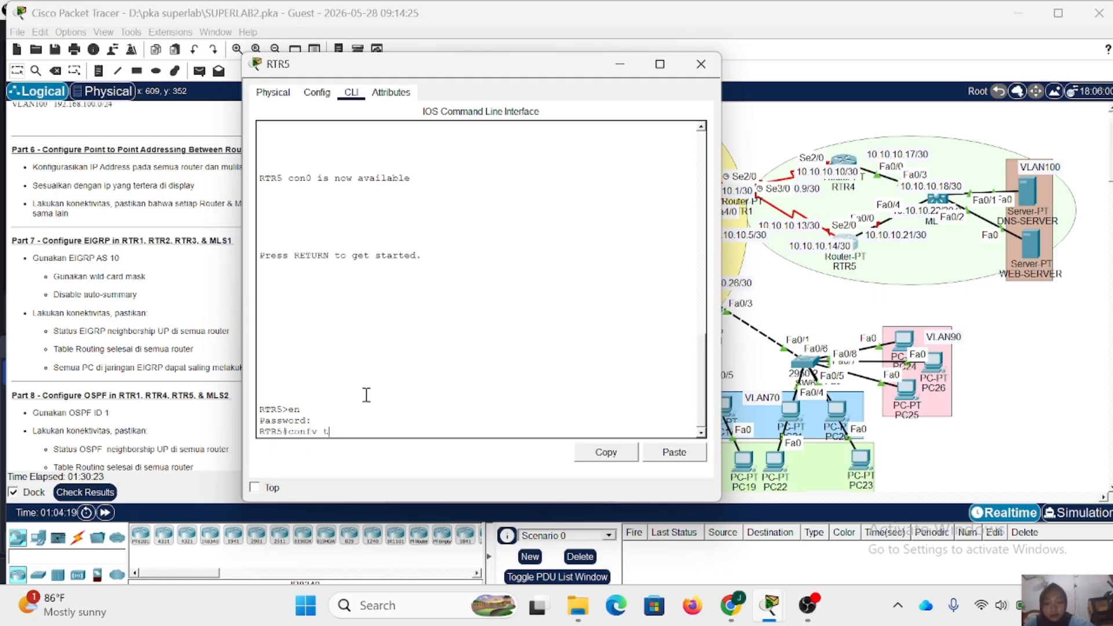
type(" t")
key("Return")
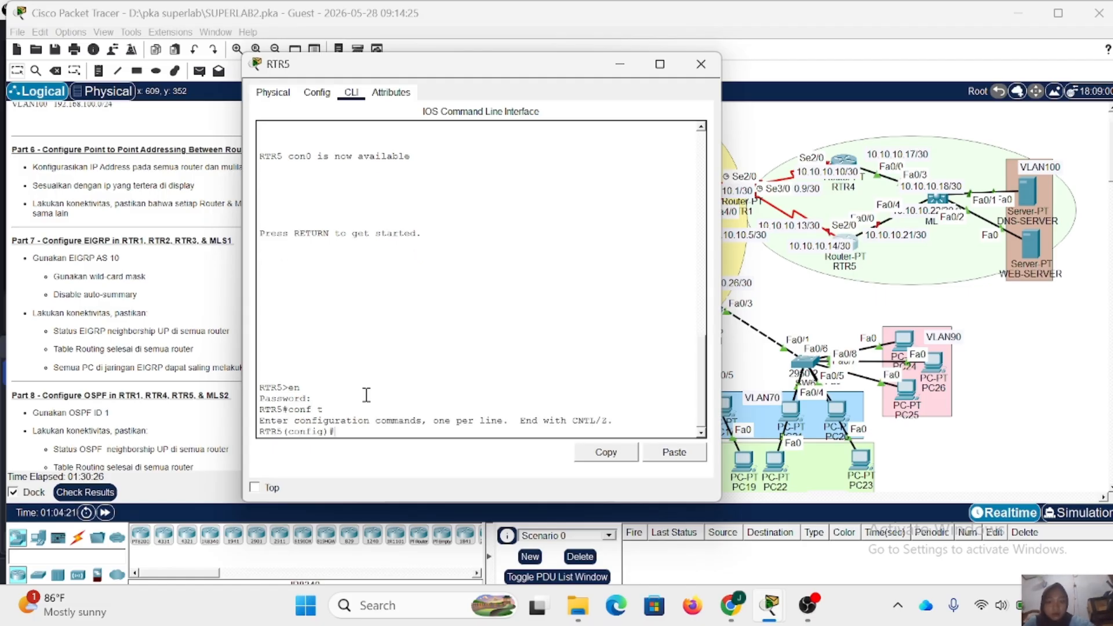
- Enter RTR5's interface Fa0/0 and assign it IP address 10.10.10.21 with mask 255.255.255.252
type("int fa")
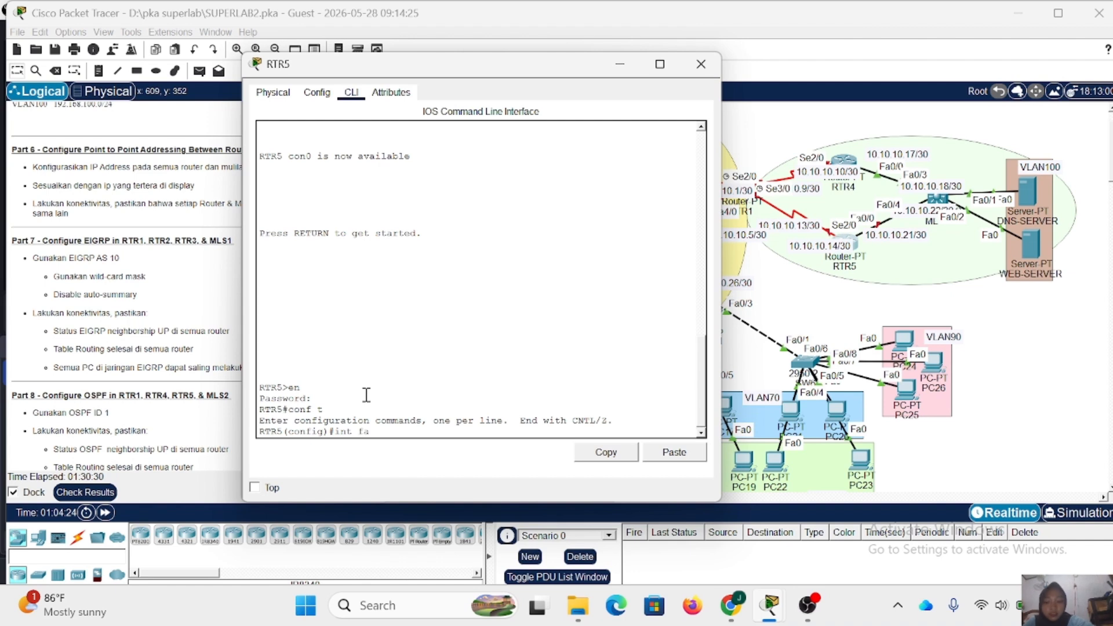
type("0/0")
key("Return")
type("ig-if)#i")
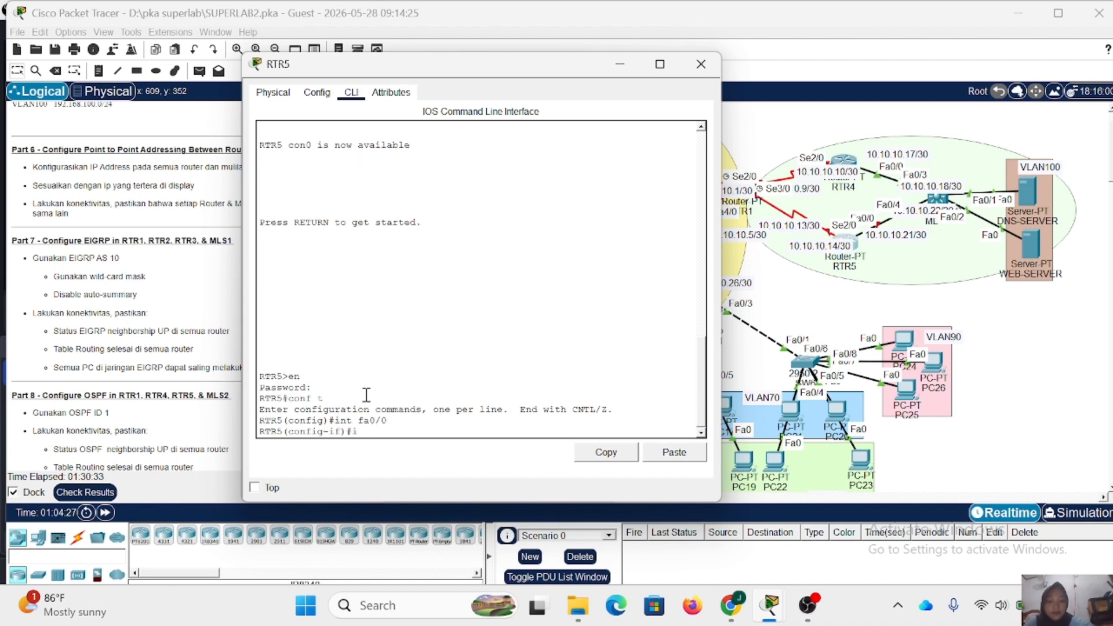
type("p add ")
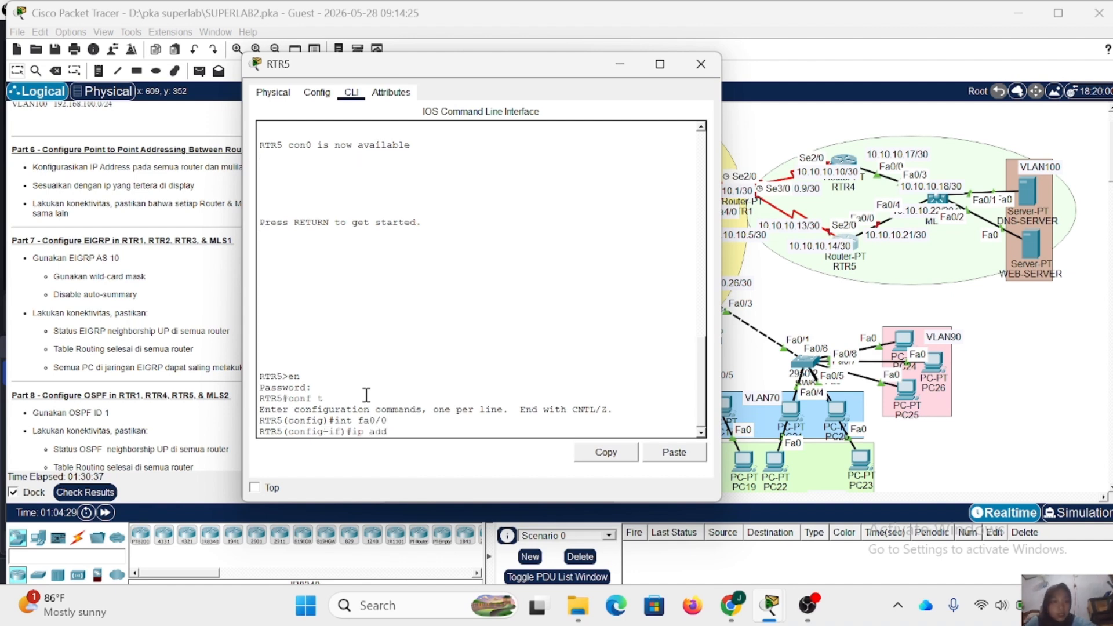
type("10")
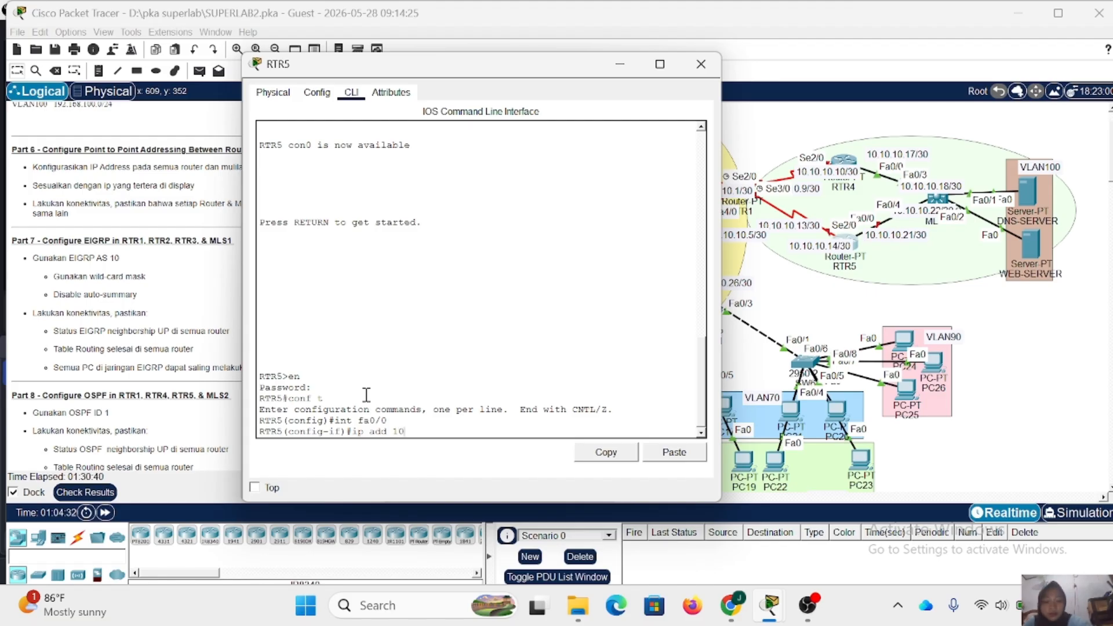
type(".10.10.2")
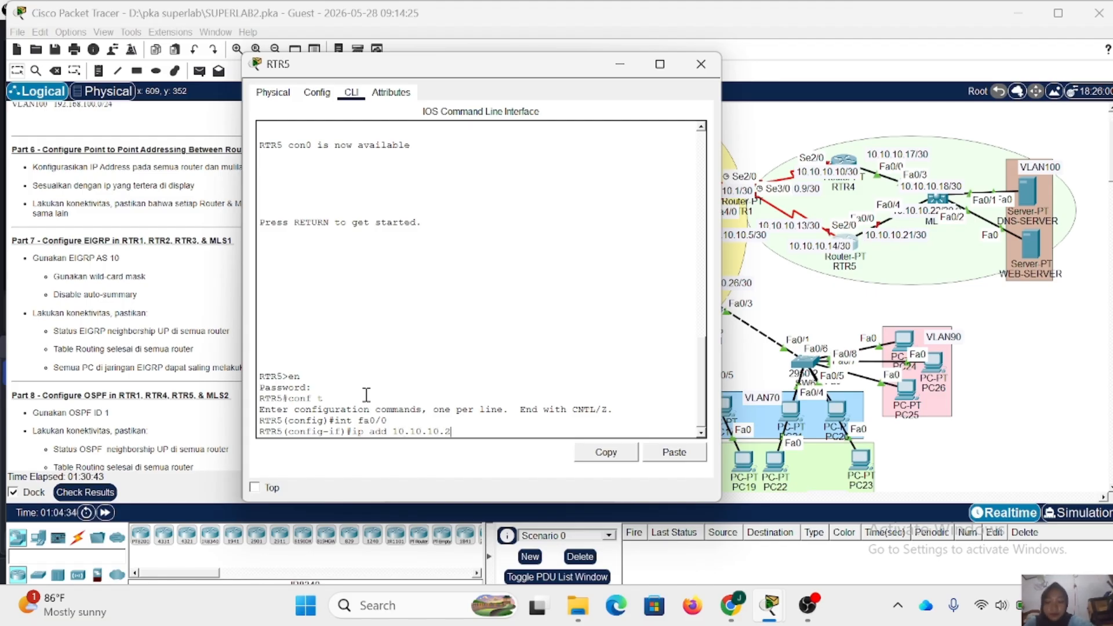
type("1 255")
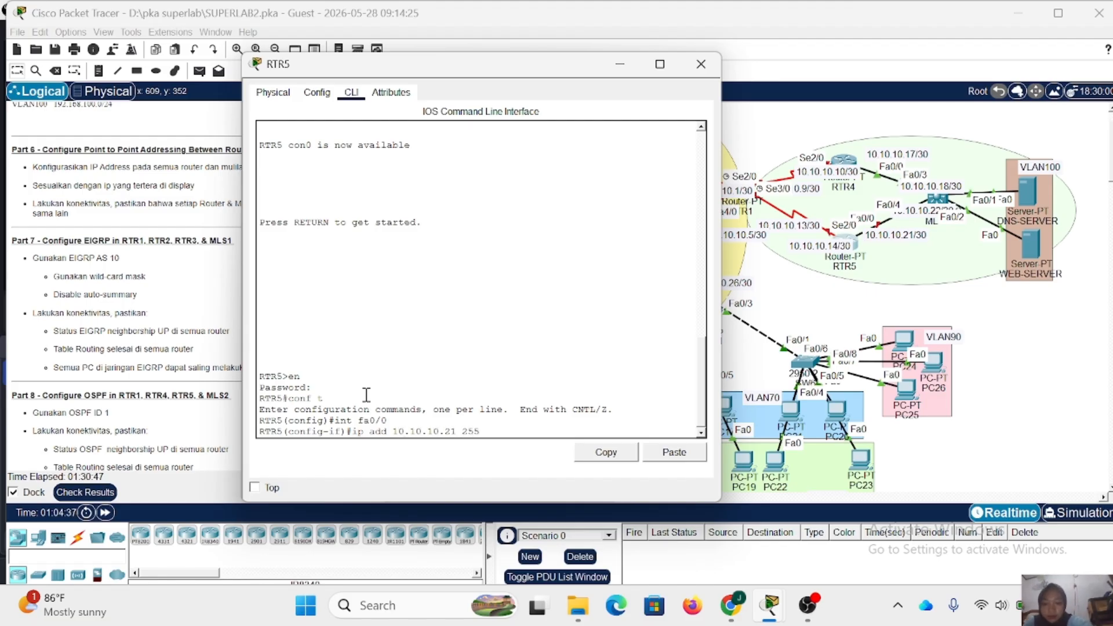
type(".255.255.252")
key("Return")
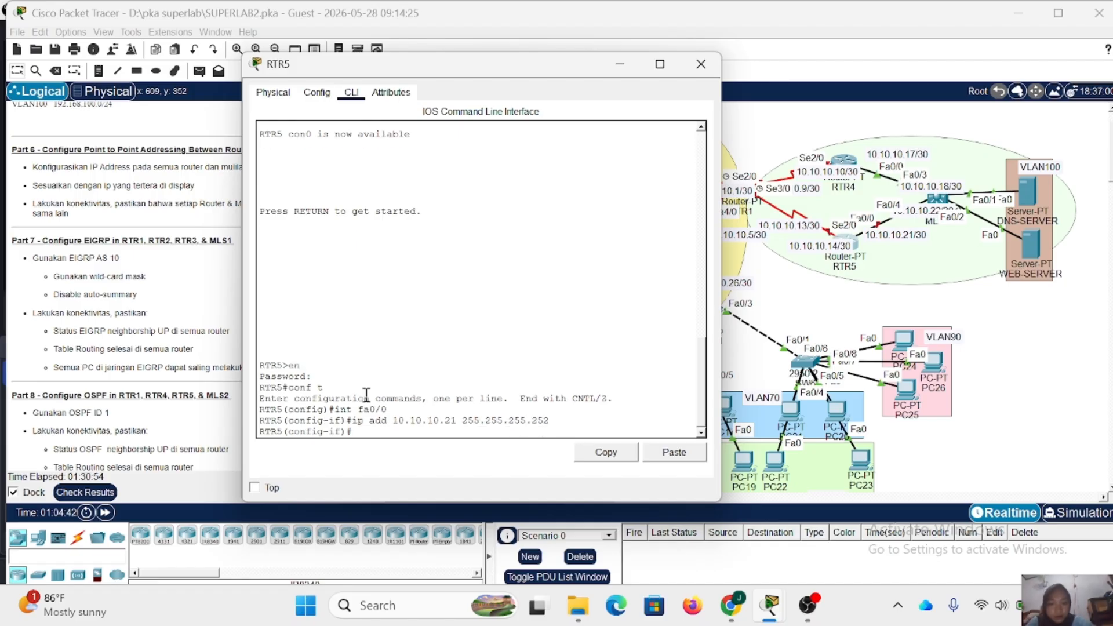
- Enable RTR5's Fa0/0 with no shutdown, exit it and enter interface Se2/0
type("no sh")
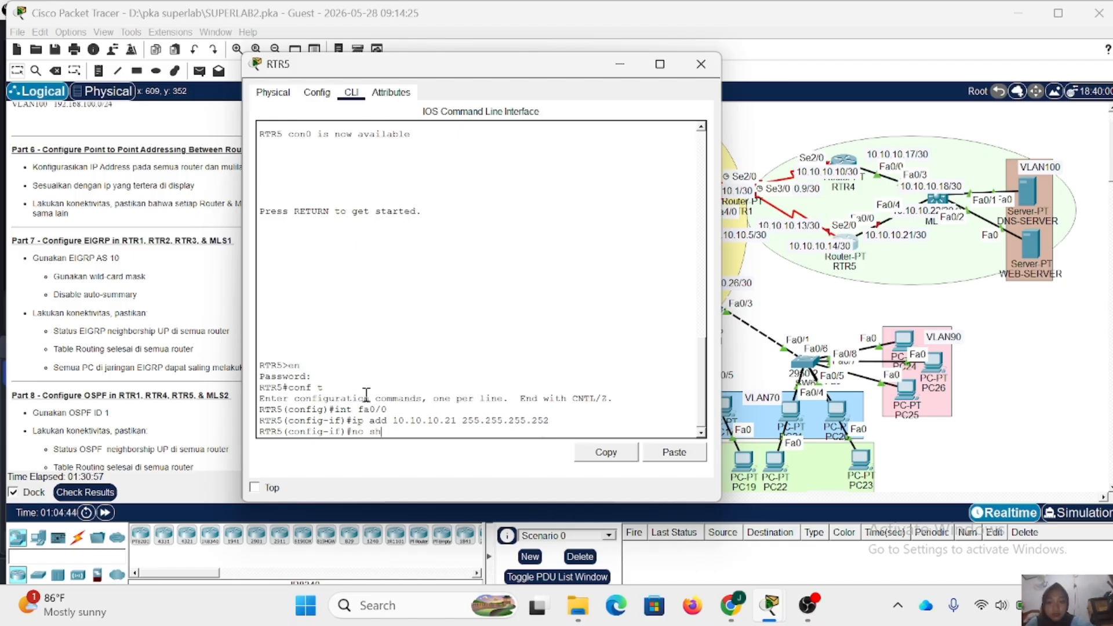
key("Return")
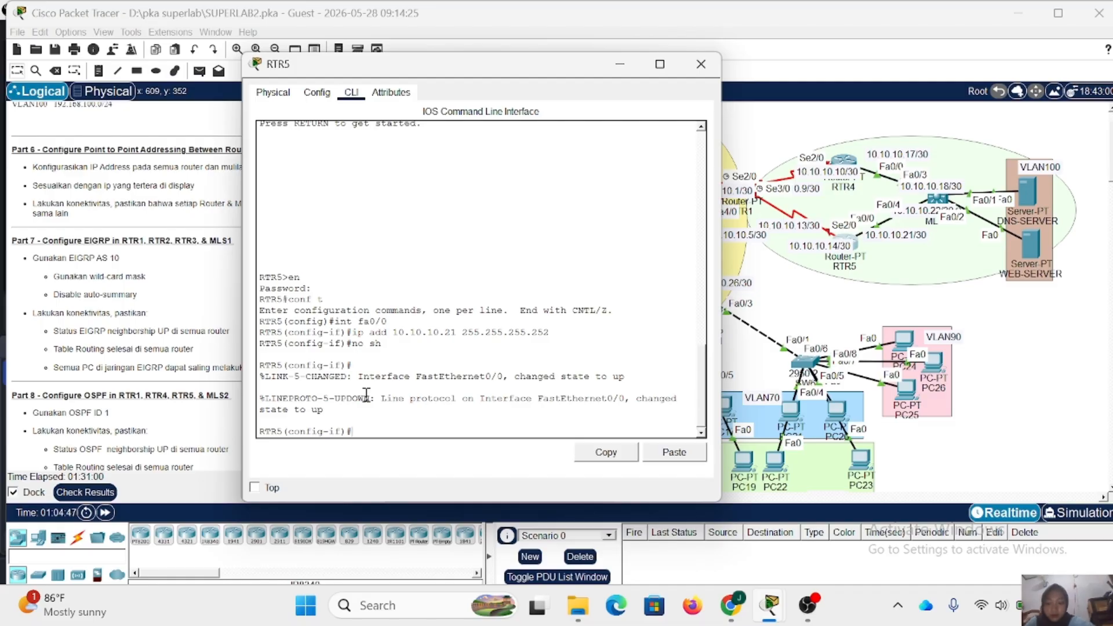
type("ex")
key("Return")
type("int s")
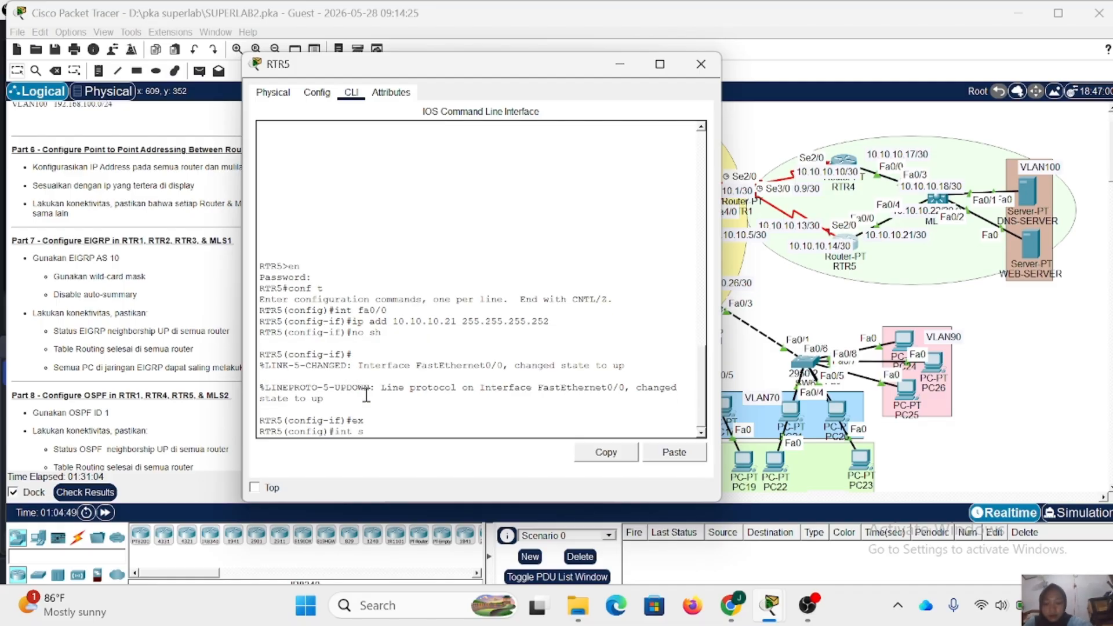
type("e20/")
key("BackSpace")
key("BackSpace")
type("/0")
key("Return")
- Assign IP address 10.10.10.14 with mask 255.255.255.252 to RTR5's Se2/0 by reusing the earlier address command
type("ip")
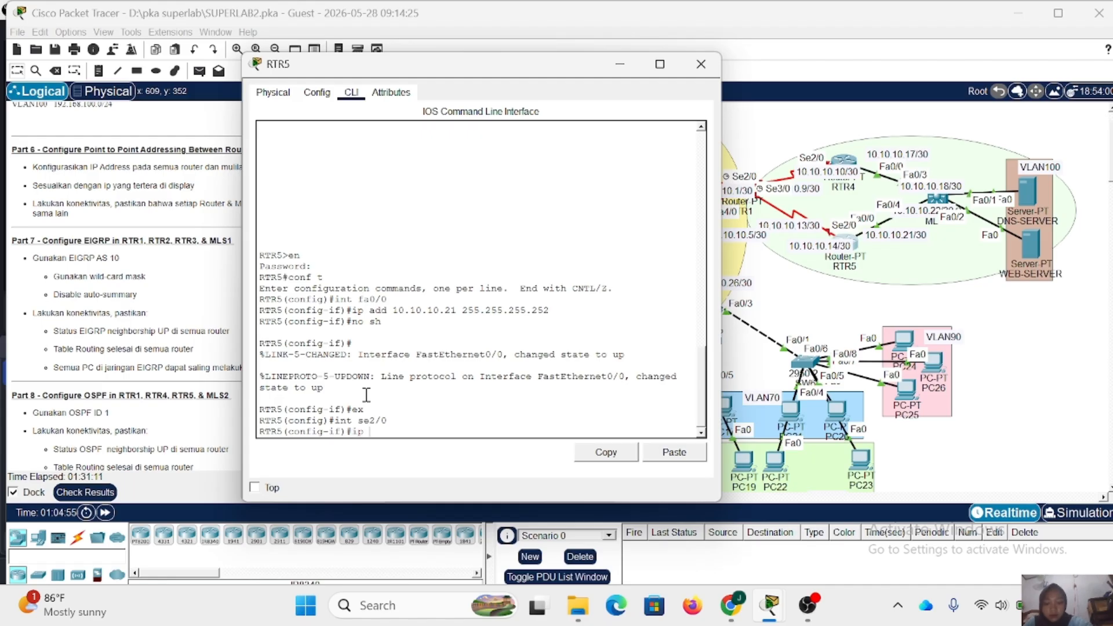
key("Up")
key("Up")
key("Up")
key("Up")
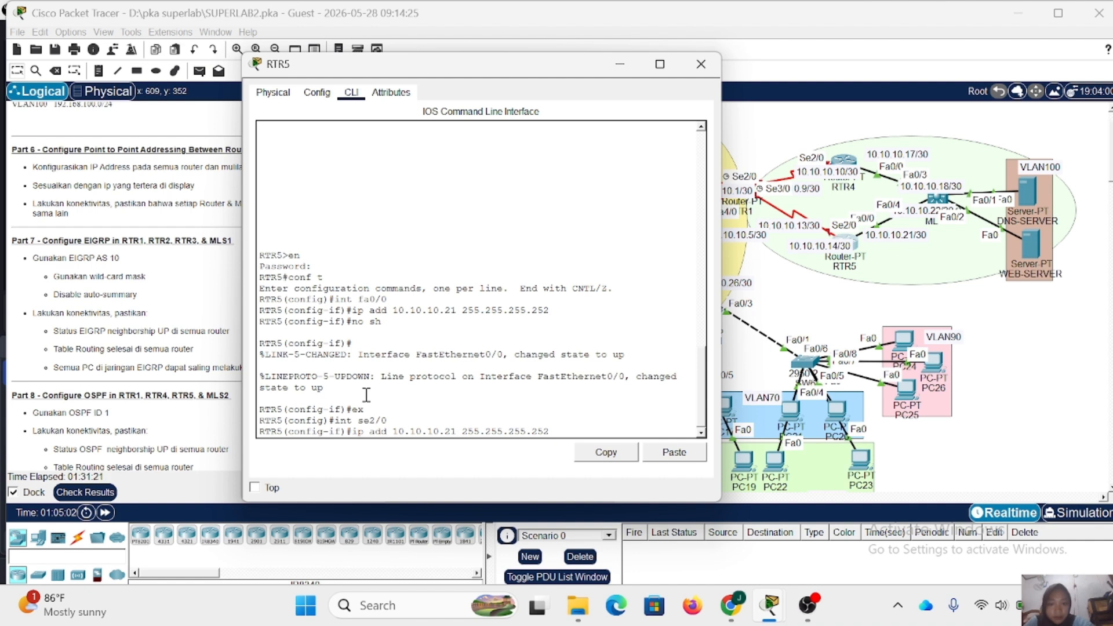
key("Left")
key("Left")
key("Left")
key("Left")
key("Left")
key("Left")
key("Left")
key("Left")
key("Left")
key("Left")
key("Left")
key("Left")
key("Left")
key("Left")
key("Left")
key("Left")
key("BackSpace")
key("BackSpace")
type("14")
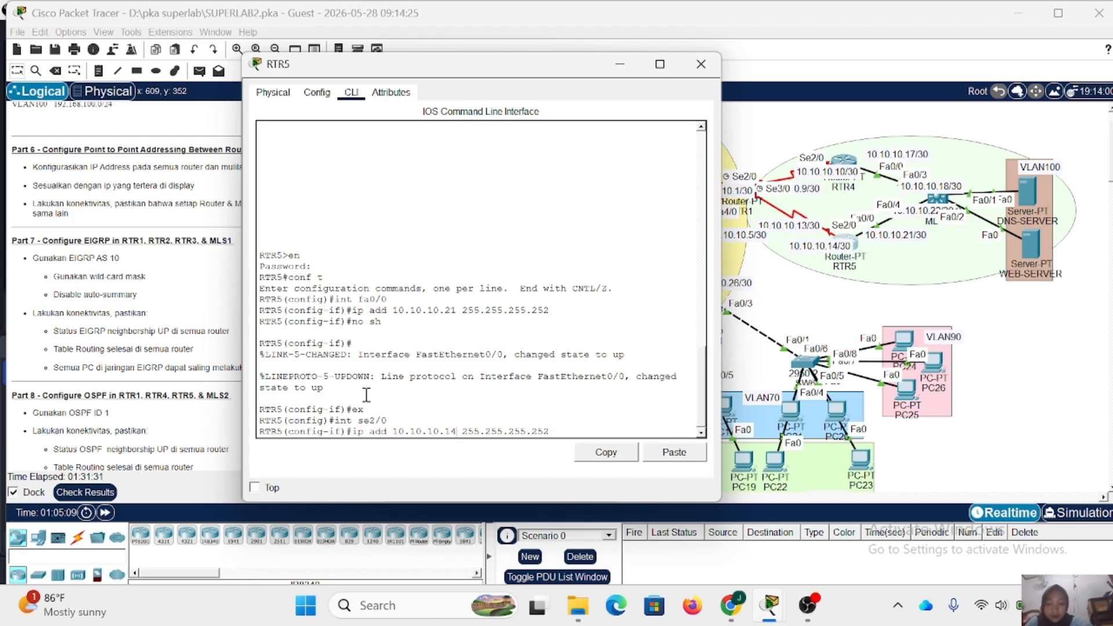
key("Return")
- Enable Se2/0 on RTR5 with no shutdown and close the device window
type("no s")
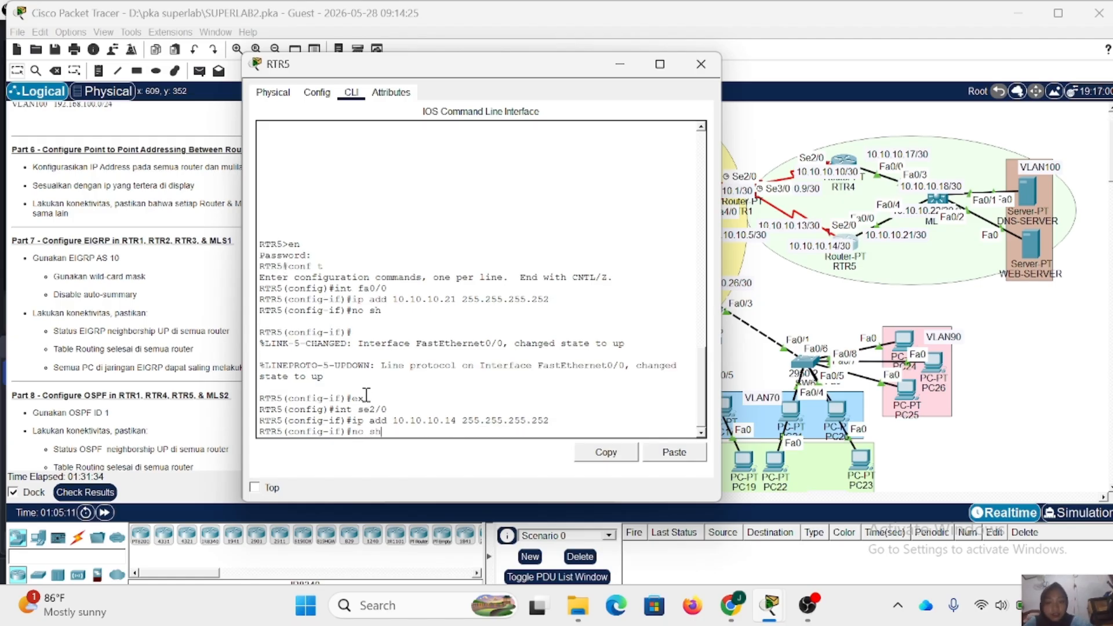
type("h")
key("Return")
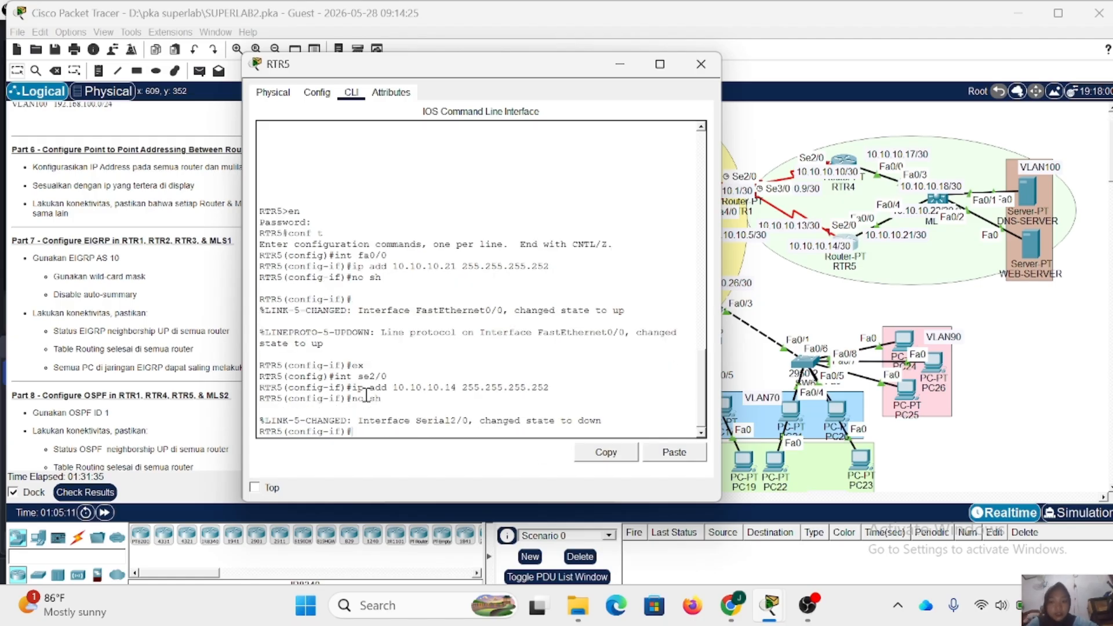
left_click(701, 55)
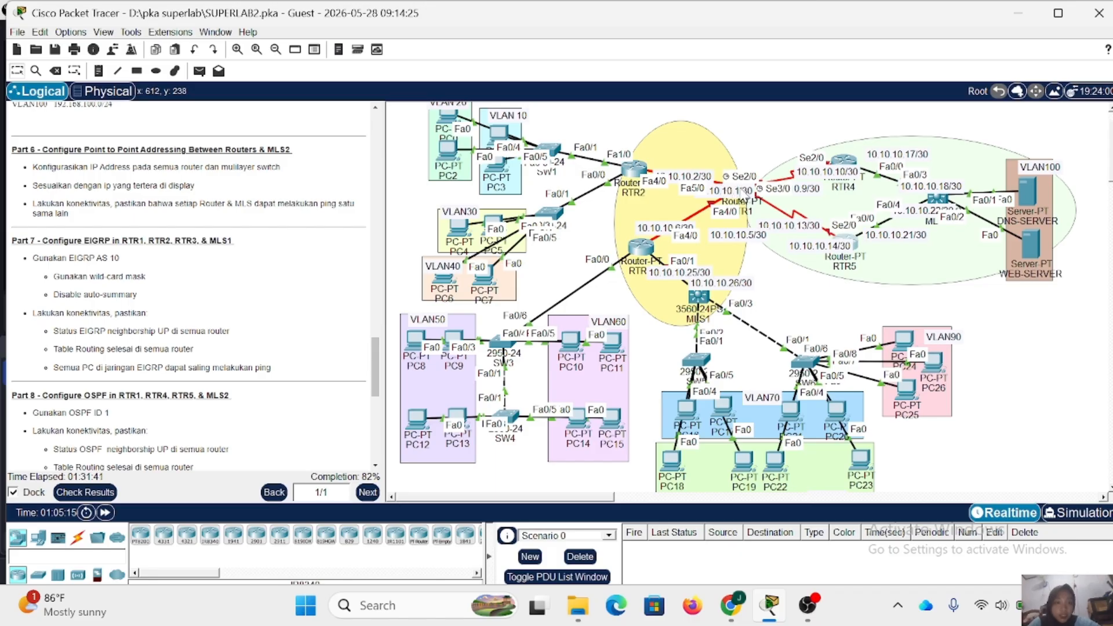
- Shift RTR1 slightly upward on the topology and open its command line, keeping its link labels uncovered
left_click_drag(739, 190, 742, 183)
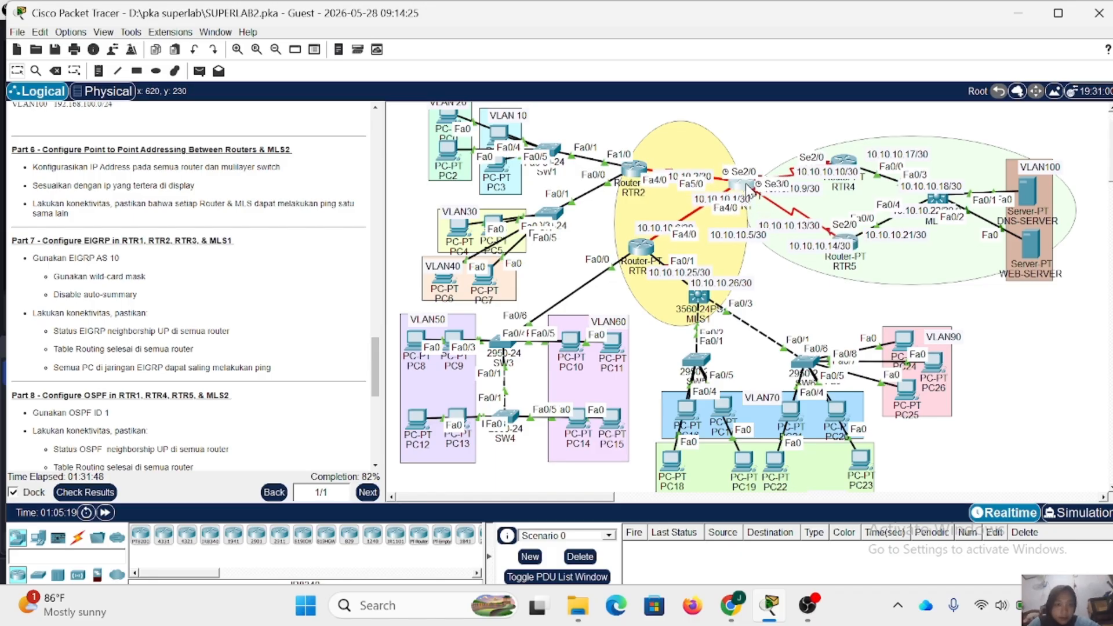
left_click(742, 183)
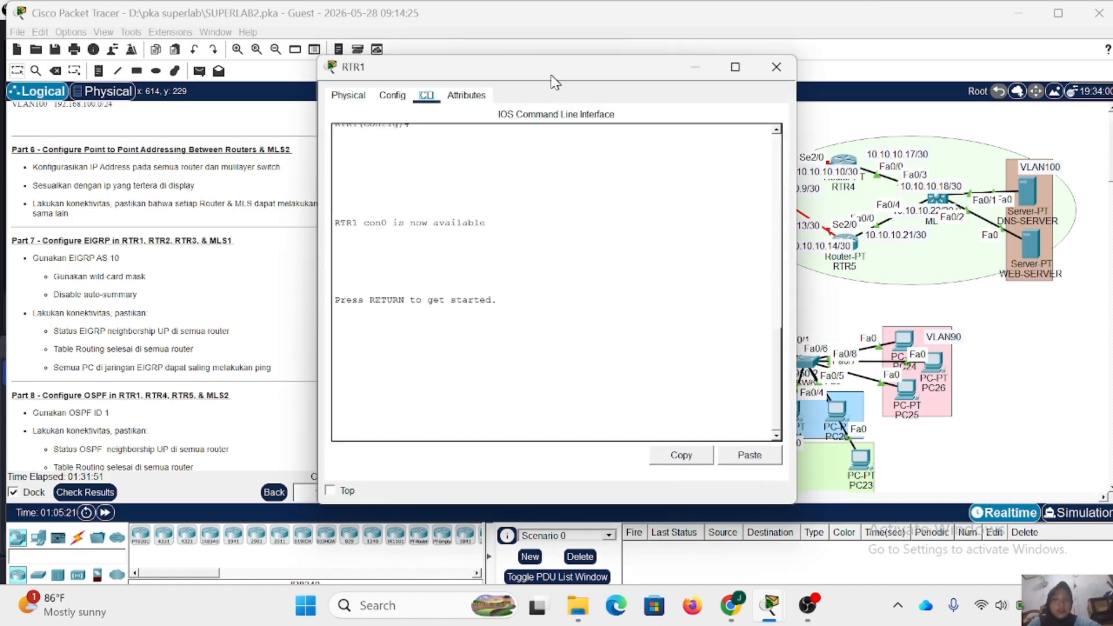
left_click_drag(552, 80, 384, 70)
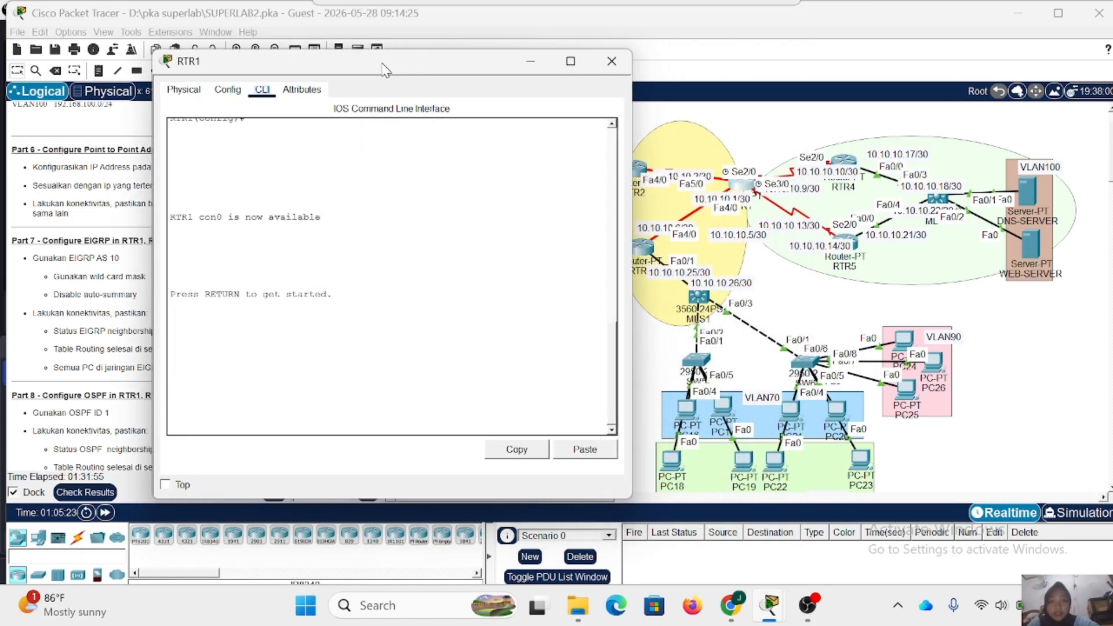
- Enter global configuration mode on RTR1's command line, supplying the enable password
key("Return")
type("e")
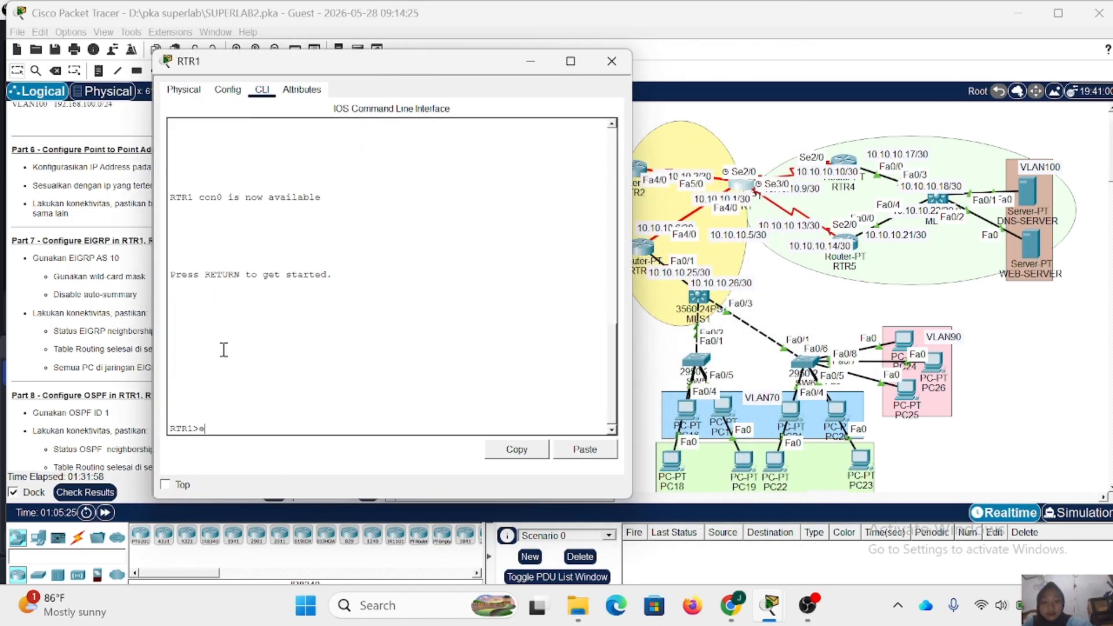
type("n")
key("Return")
key("Return")
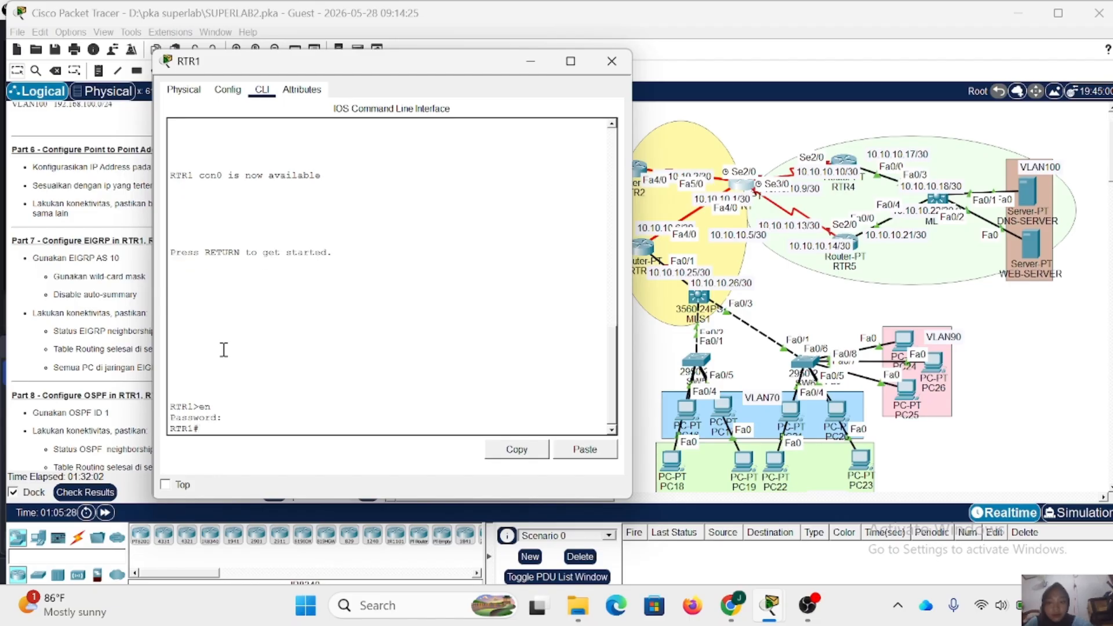
type("conf t")
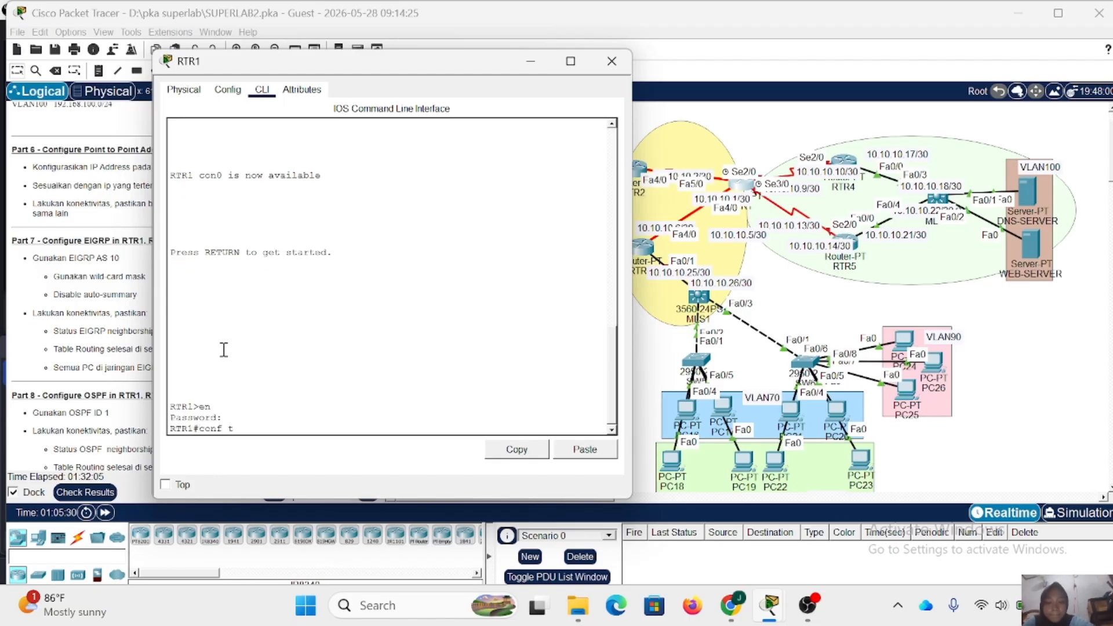
key("Return")
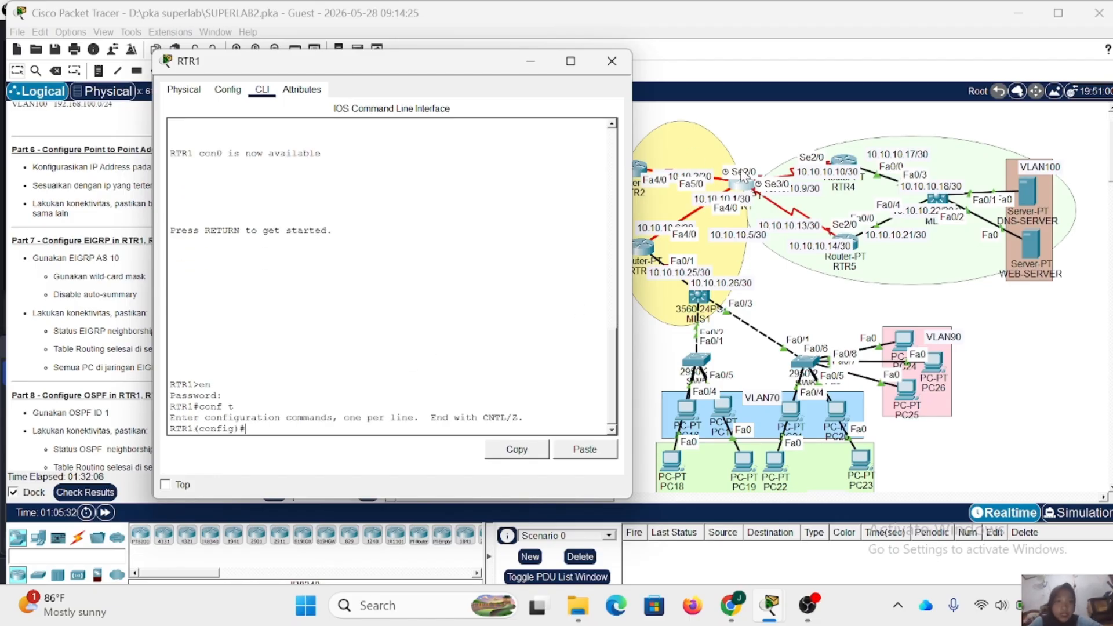
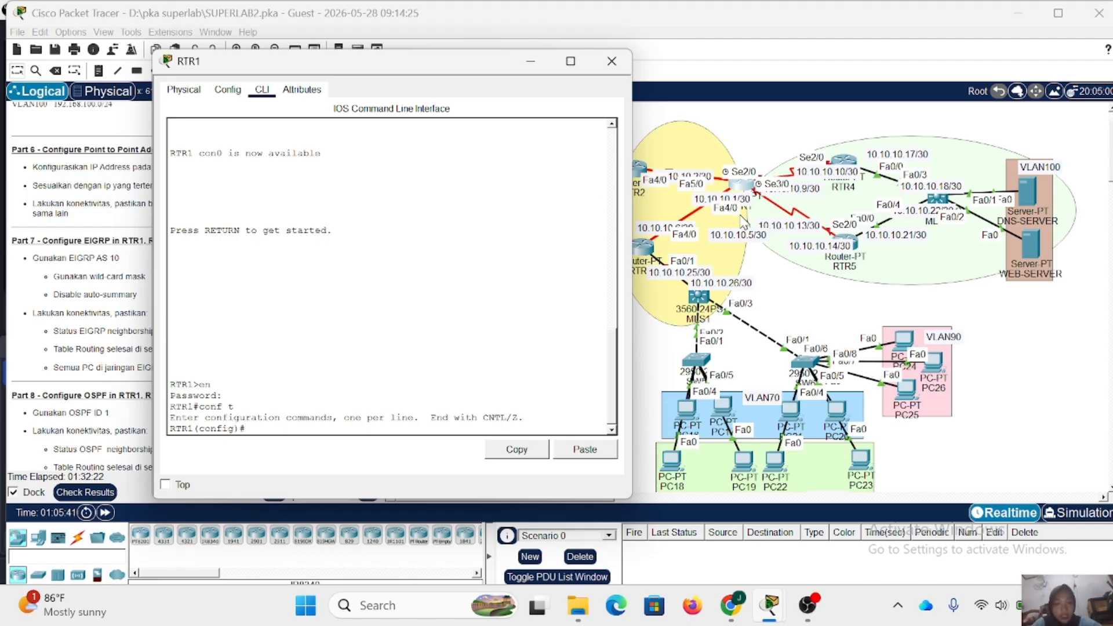
- Assign IP address 10.10.10.9 with mask 255.255.255.252 to RTR1's Se2/0, matching its label on the topology
scroll(744, 224, "down", 1)
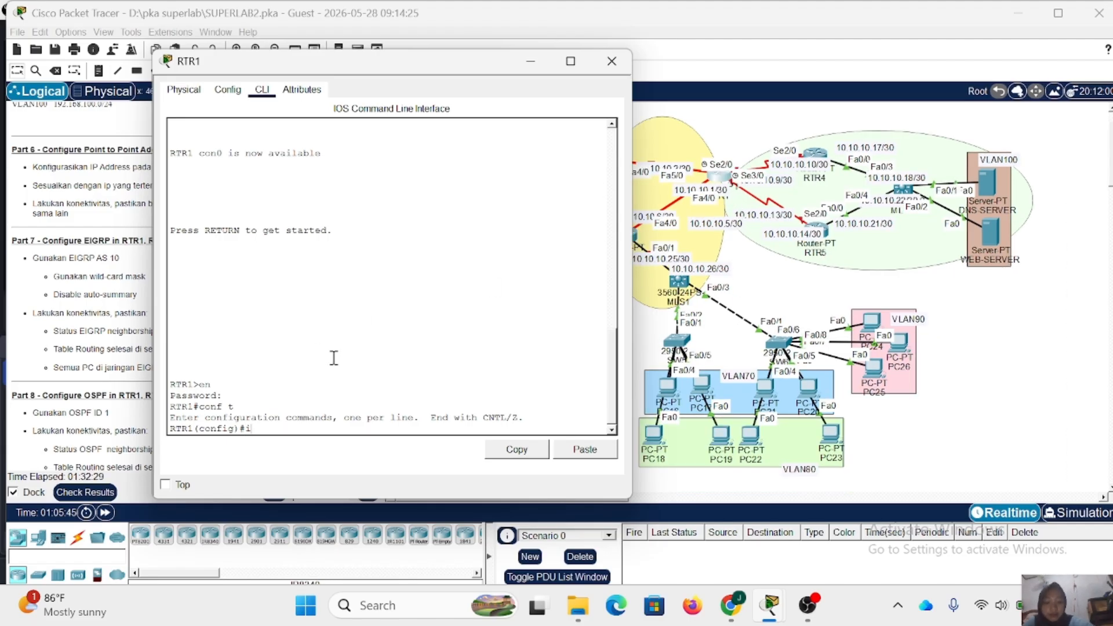
type("int se")
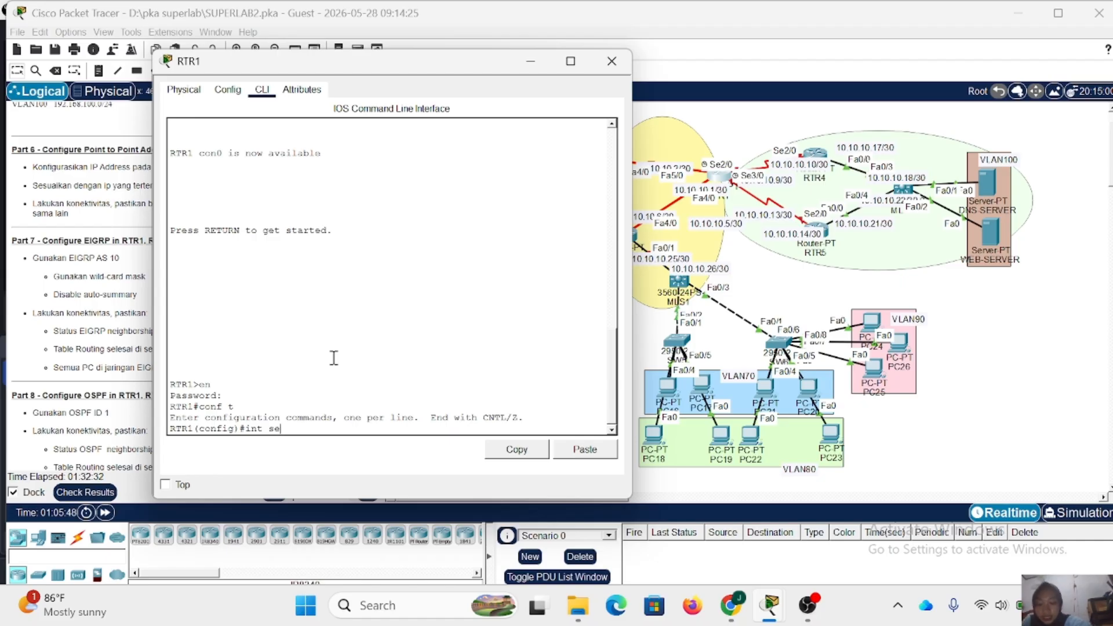
type("2/")
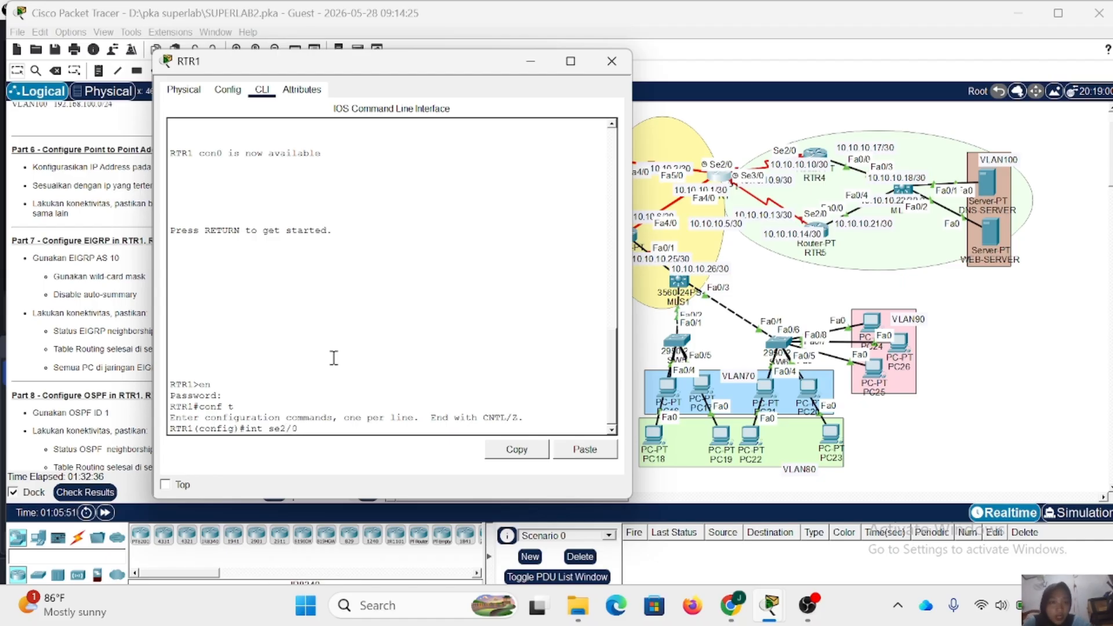
type("0")
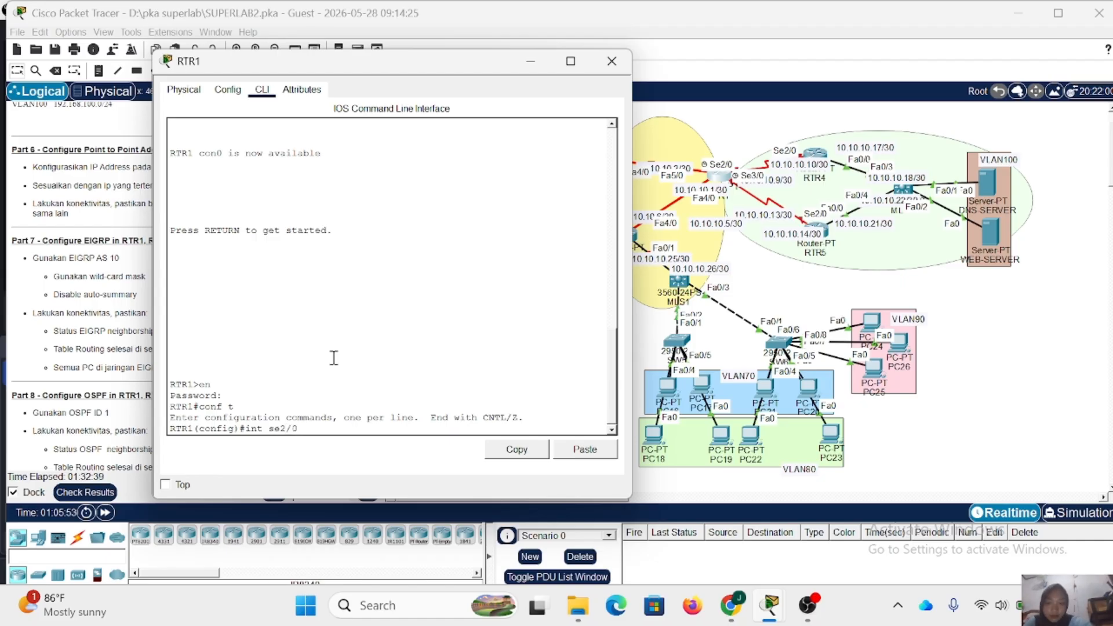
key("Return")
type("ip adsd")
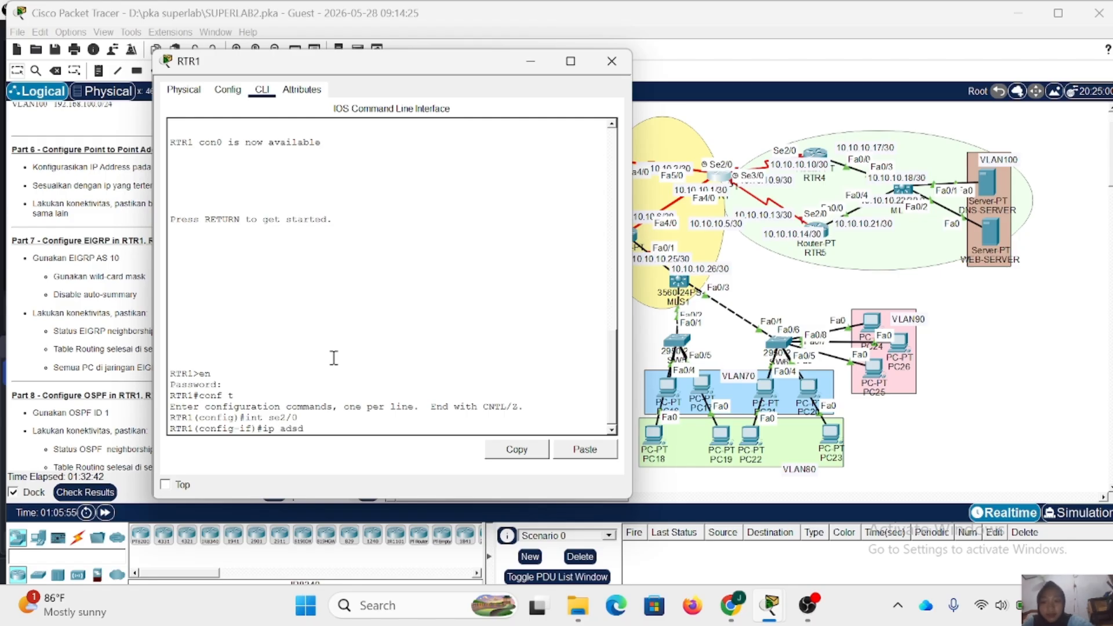
key("BackSpace")
key("BackSpace")
type("d")
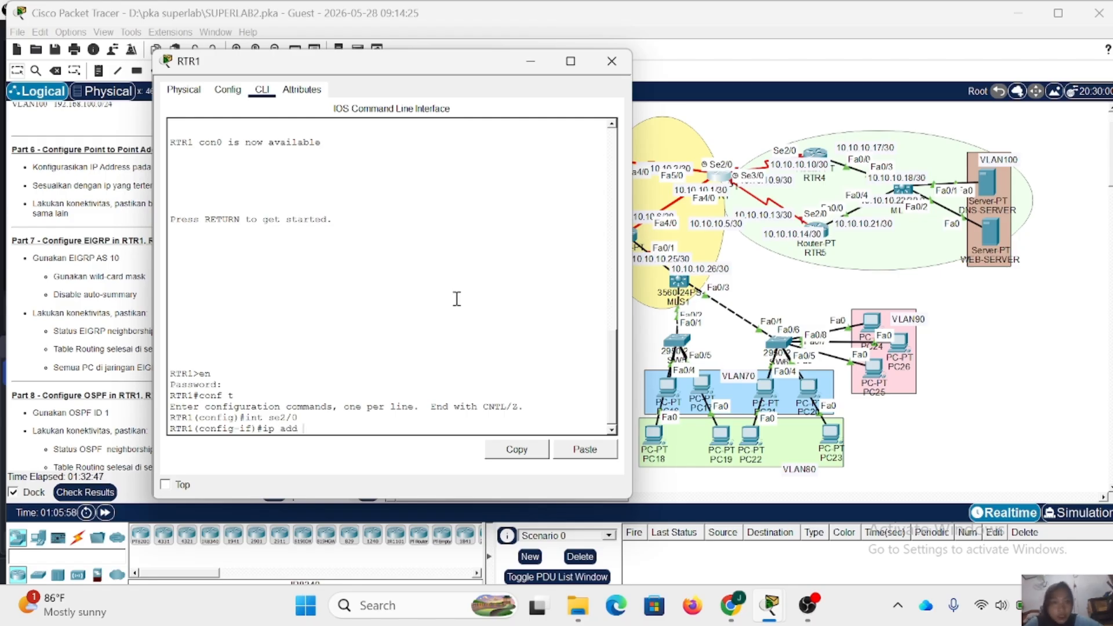
left_click(782, 184)
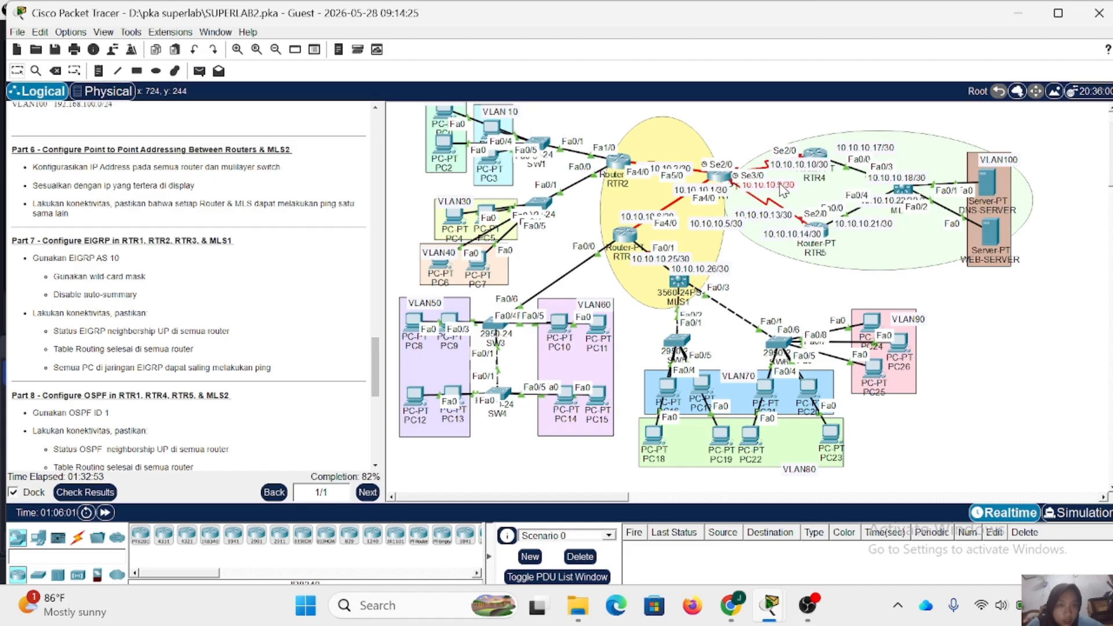
left_click(719, 176)
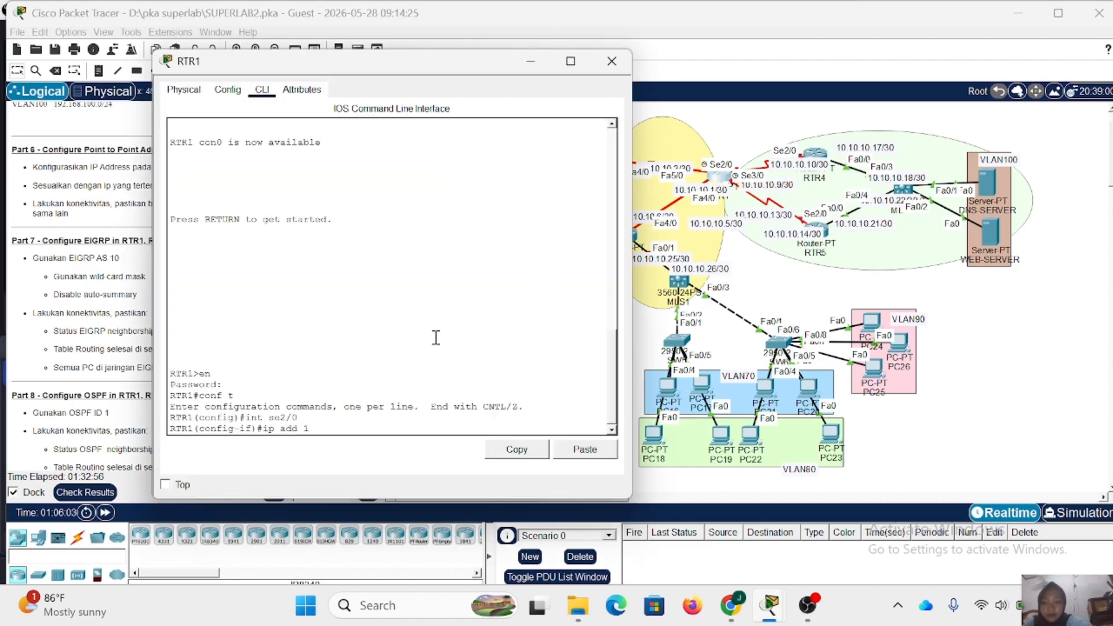
type("10.10.10.")
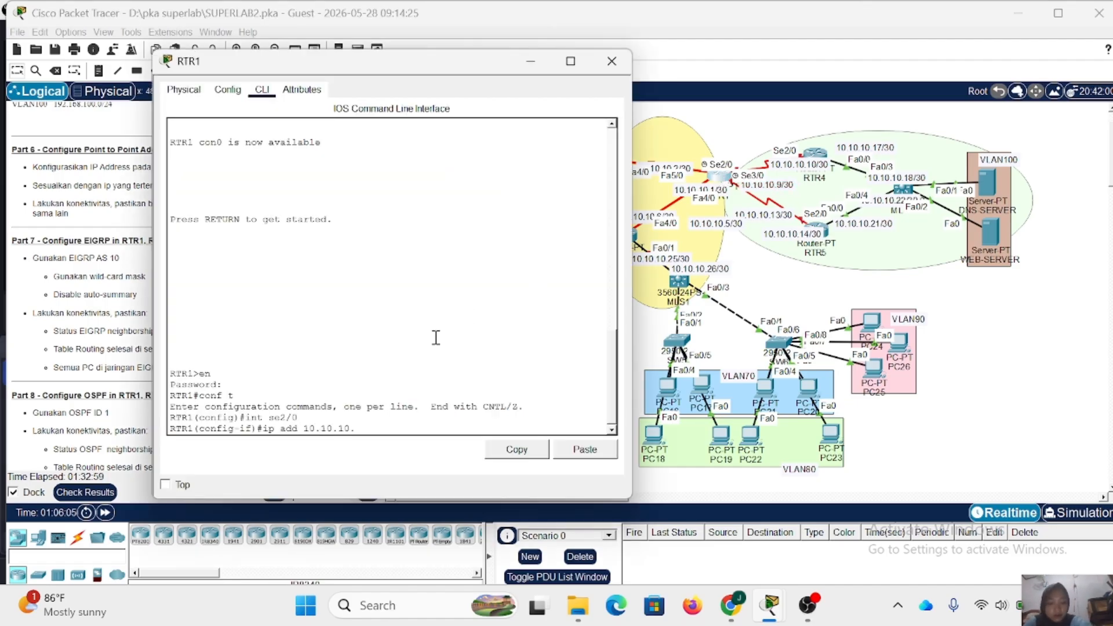
type("9 255.255")
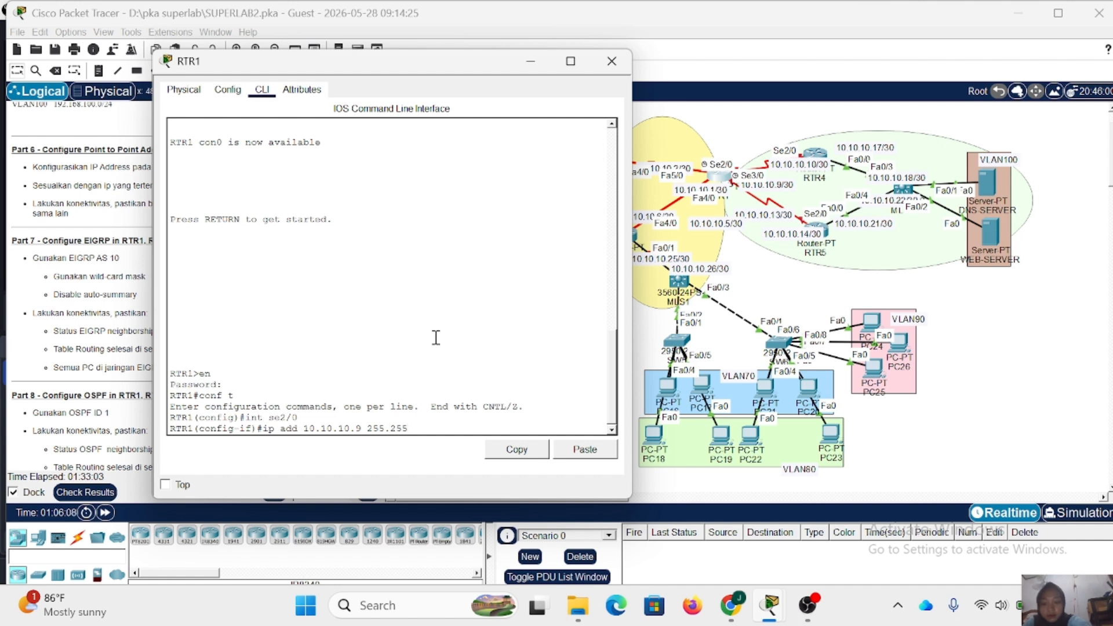
type(".255.252")
key("Return")
- Enable Se2/0 on RTR1 with no shutdown and return to global configuration mode
type("no sh")
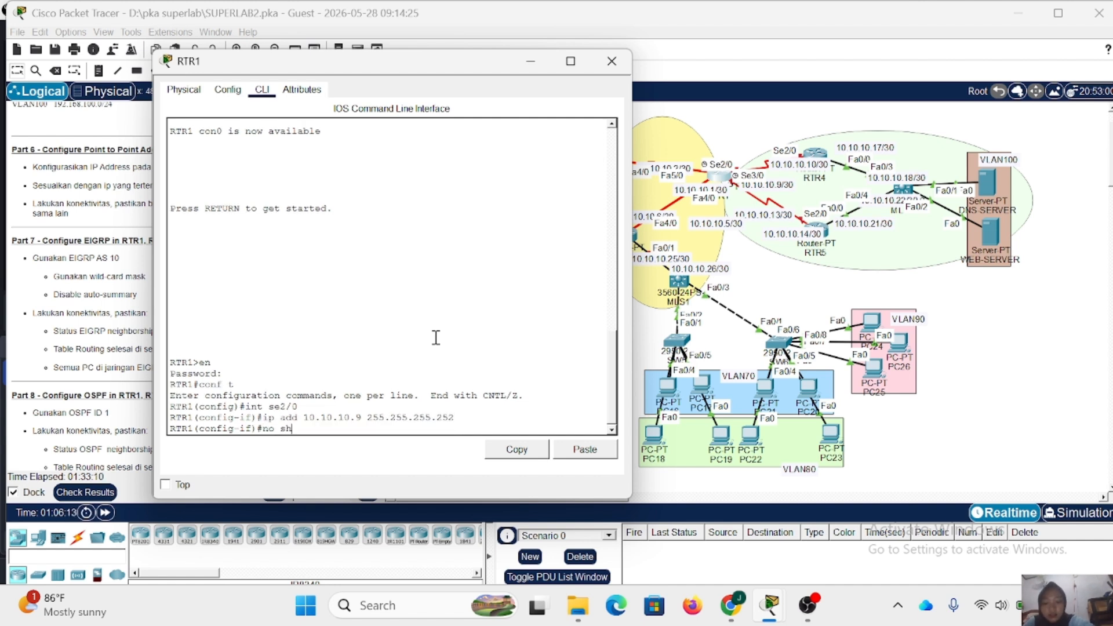
key("Return")
key("Return")
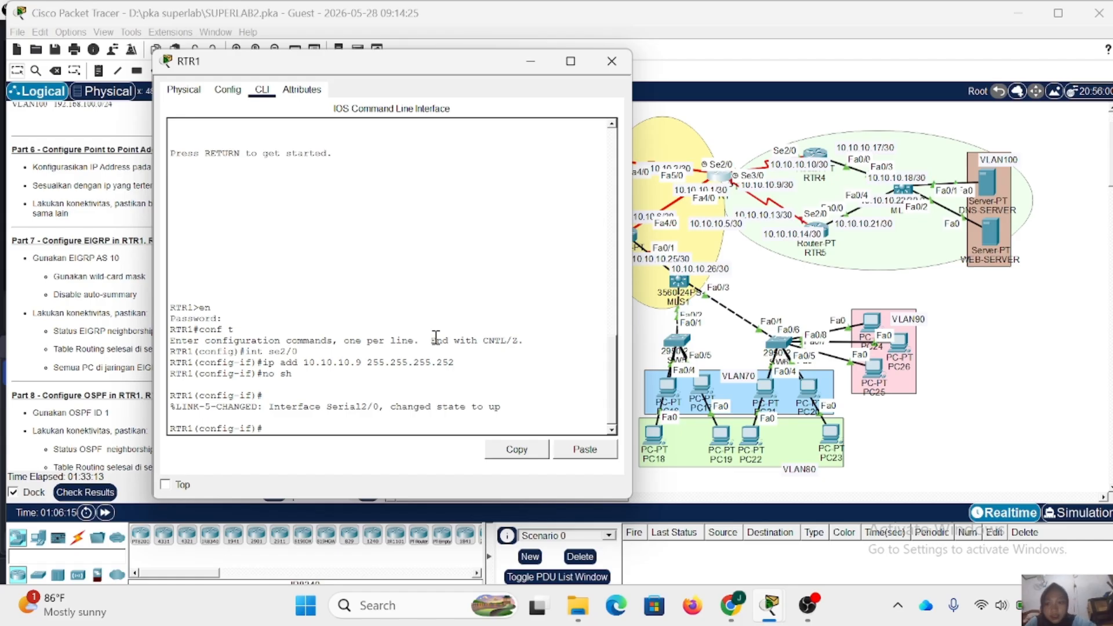
type("ex")
key("Return")
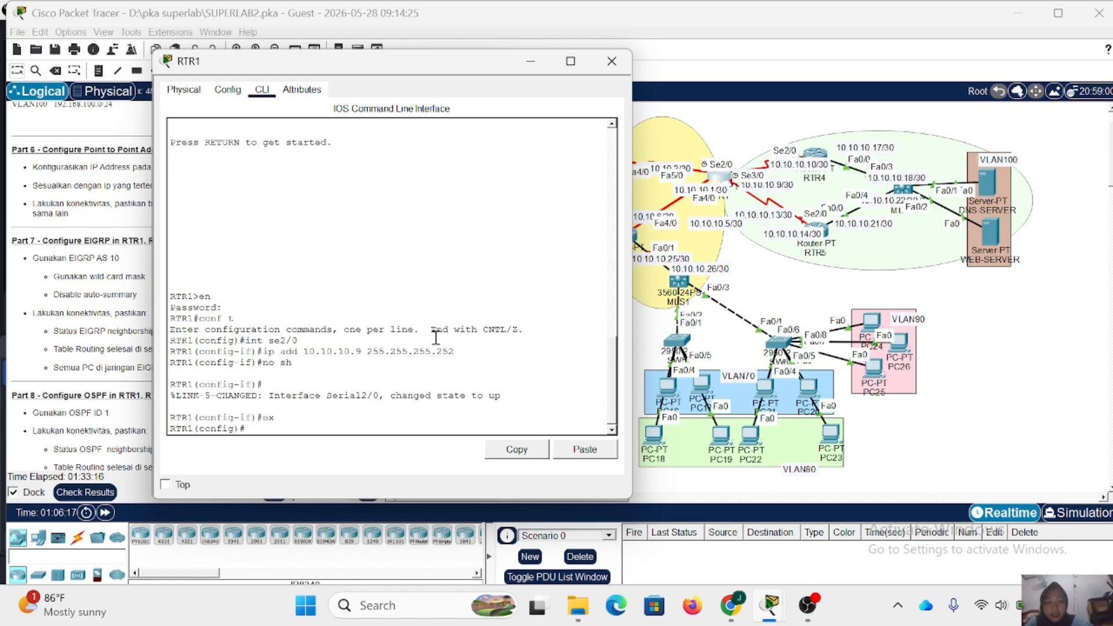
type("int f")
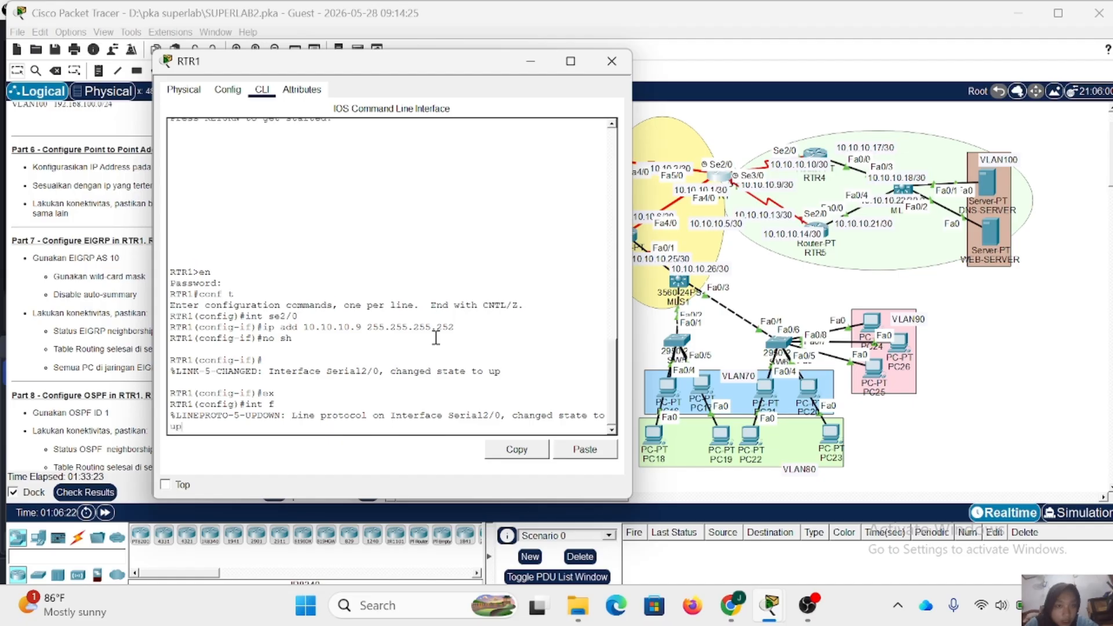
type("se")
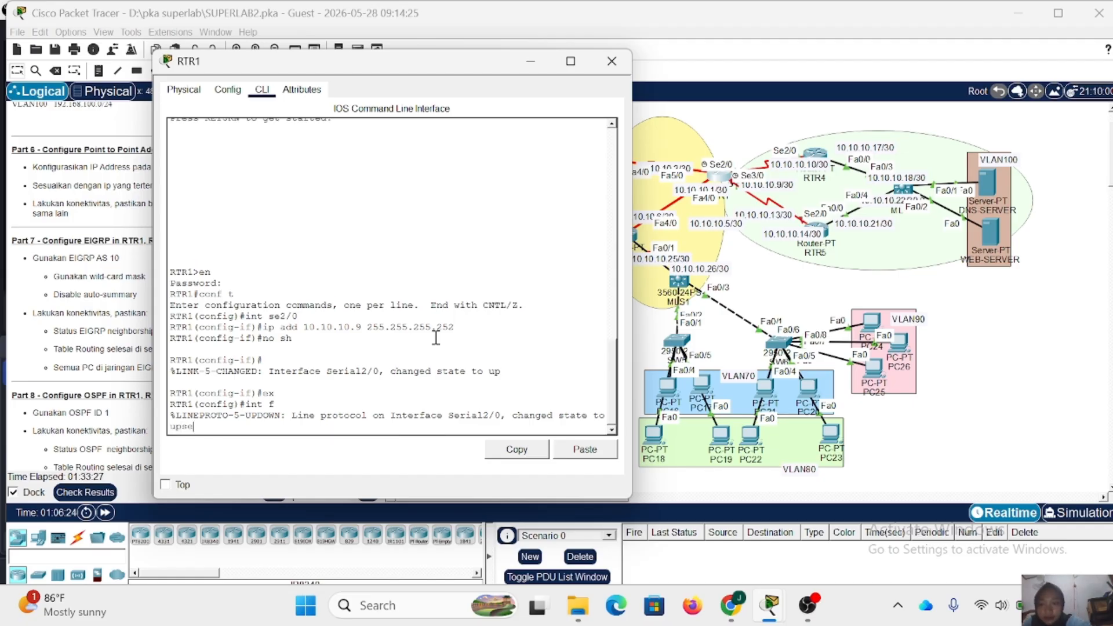
key("Return")
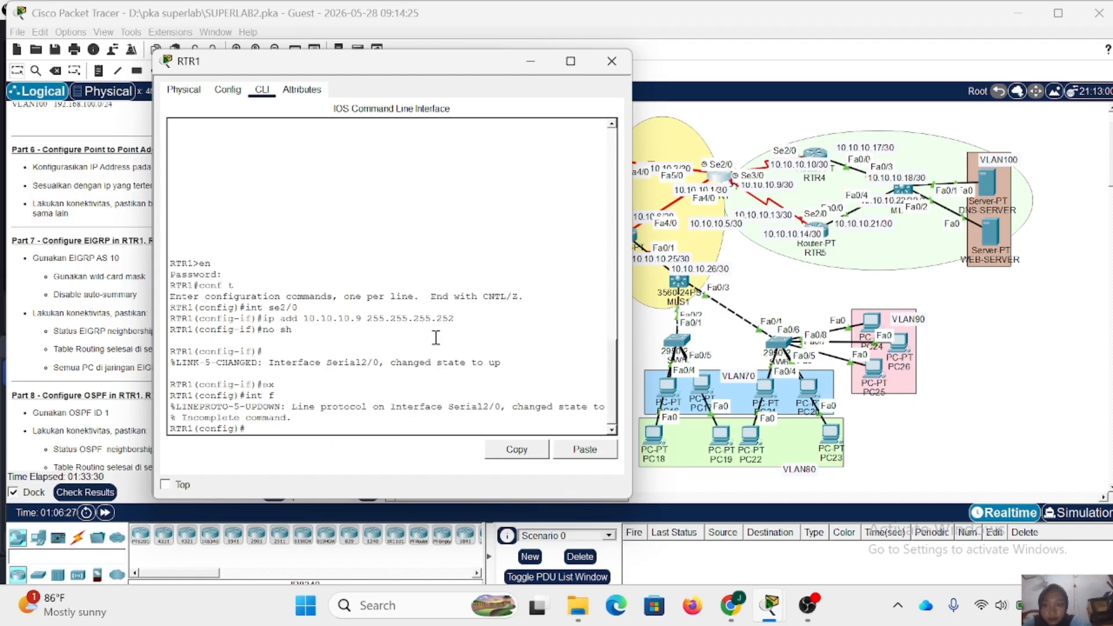
- Assign IP address 10.10.10.13 with mask 255.255.255.252 to RTR1's Se3/0 by reusing the earlier address command
type("int se3")
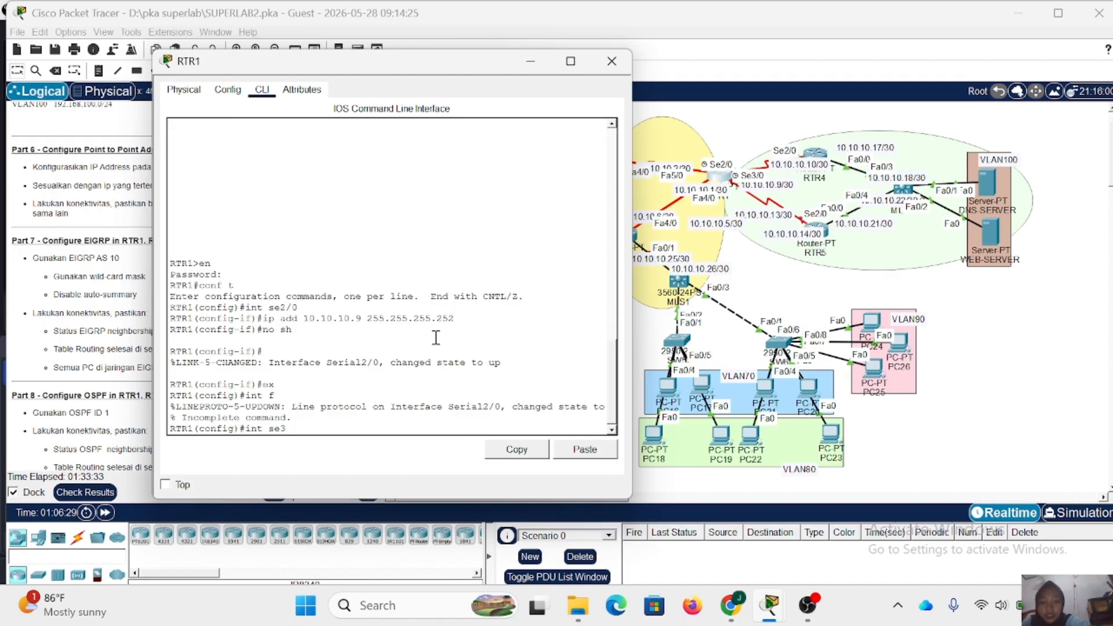
type("/0")
key("Return")
type("ig-if)#i")
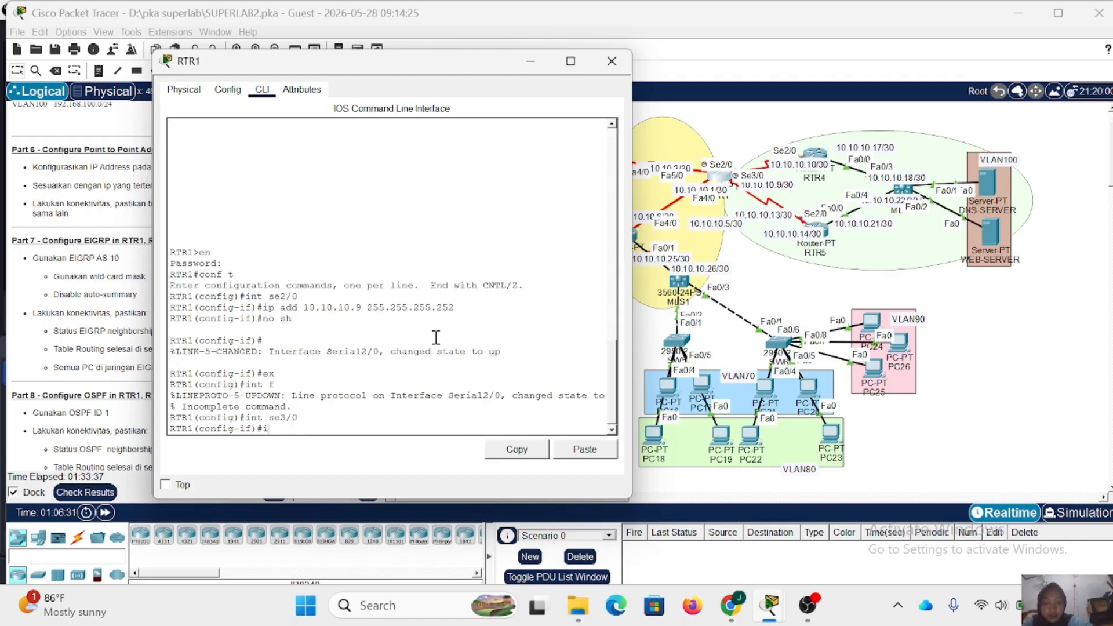
key("BackSpace")
key("Up")
key("Up")
key("Up")
key("Up")
key("Up")
key("Left")
key("Left")
key("Left")
key("Left")
key("Left")
key("Left")
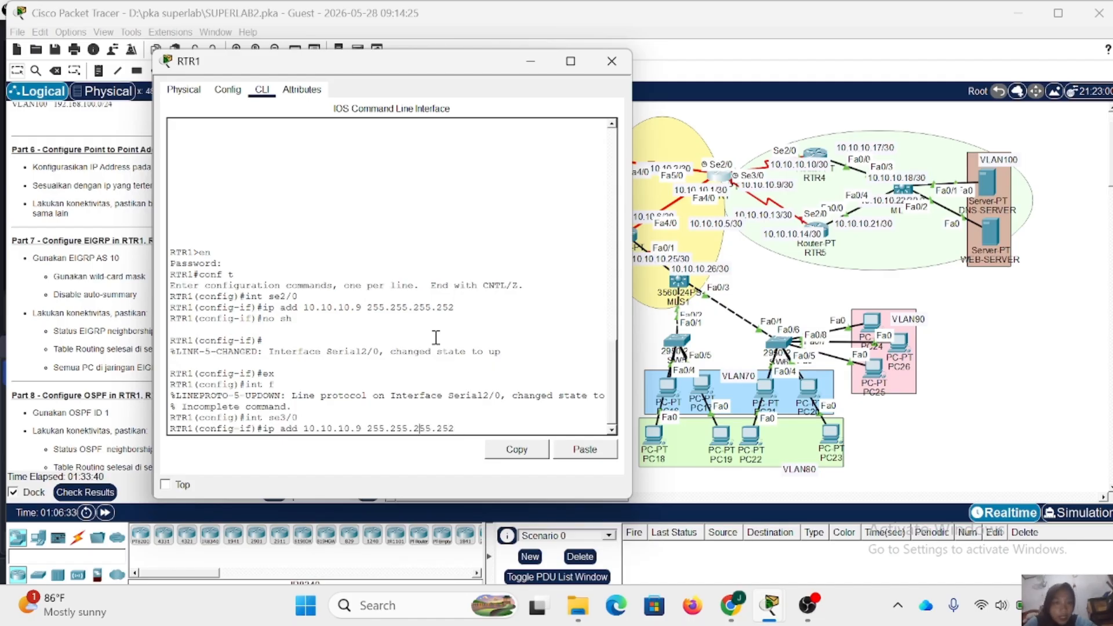
key("Left")
key("Left")
key("Left")
key("Left")
key("Left")
key("Left")
key("Left")
key("BackSpace")
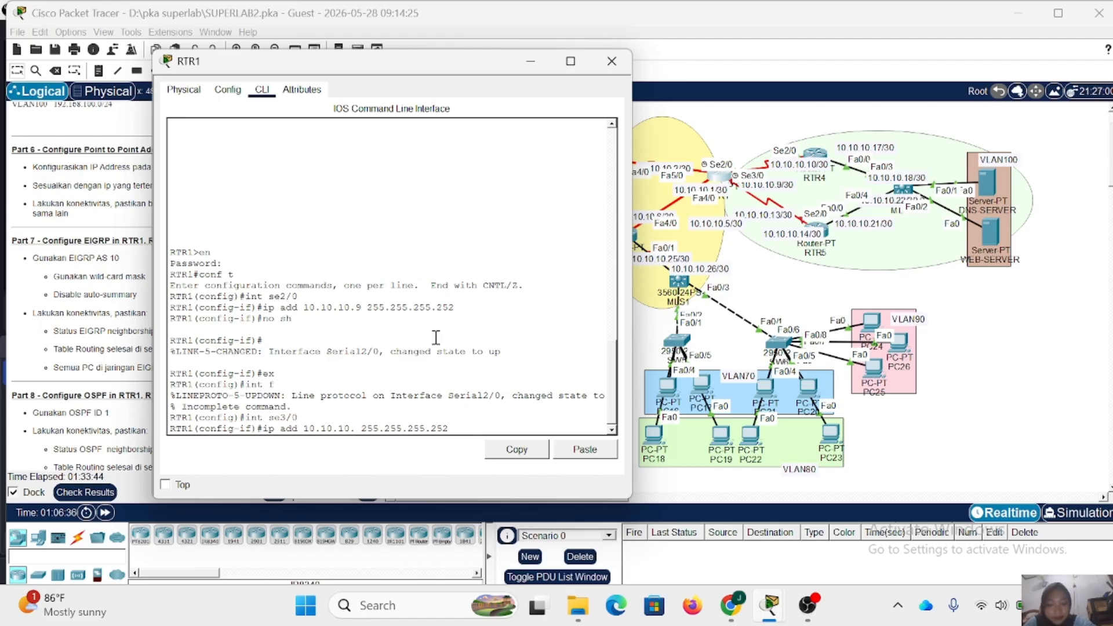
type("13")
key("Return")
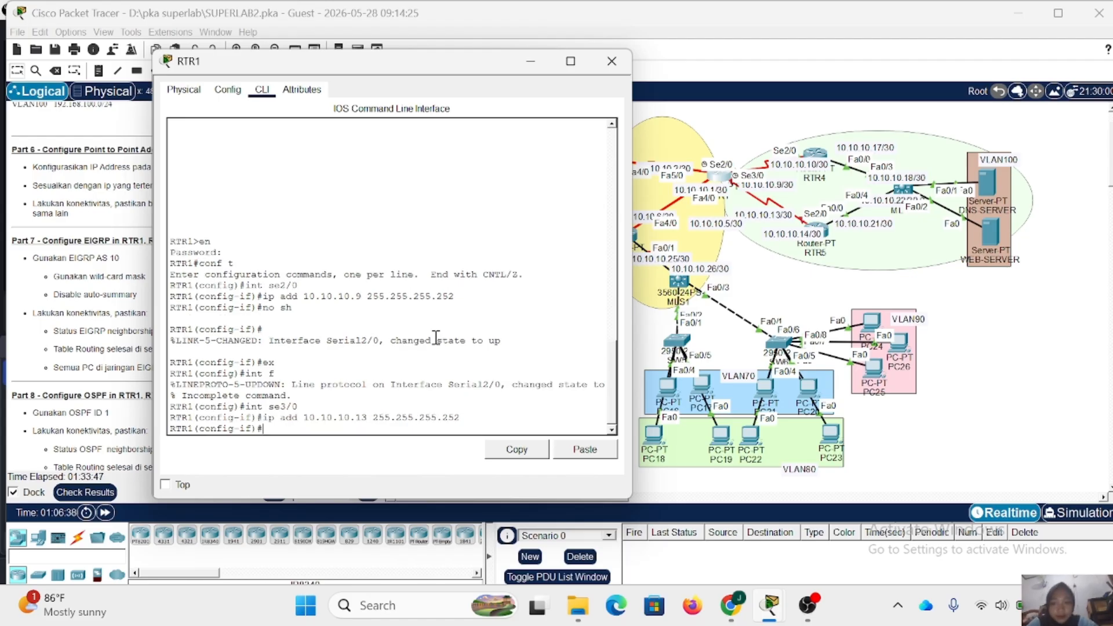
- Enable Se3/0 on RTR1 with no shutdown and return to global configuration mode
type("no sh")
key("Return")
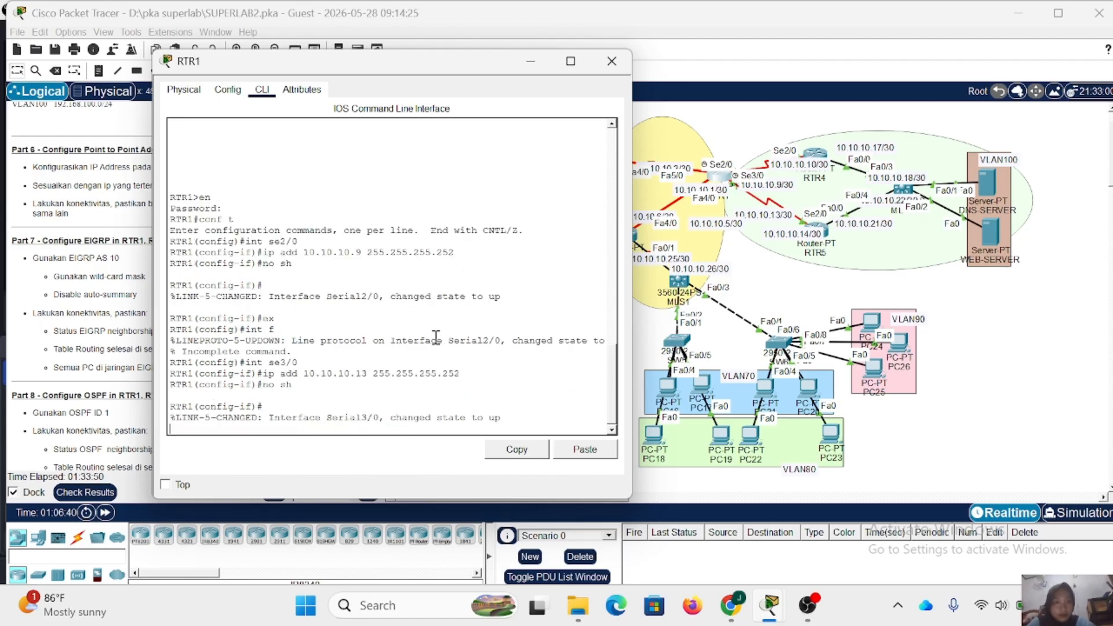
type("ex")
key("Return")
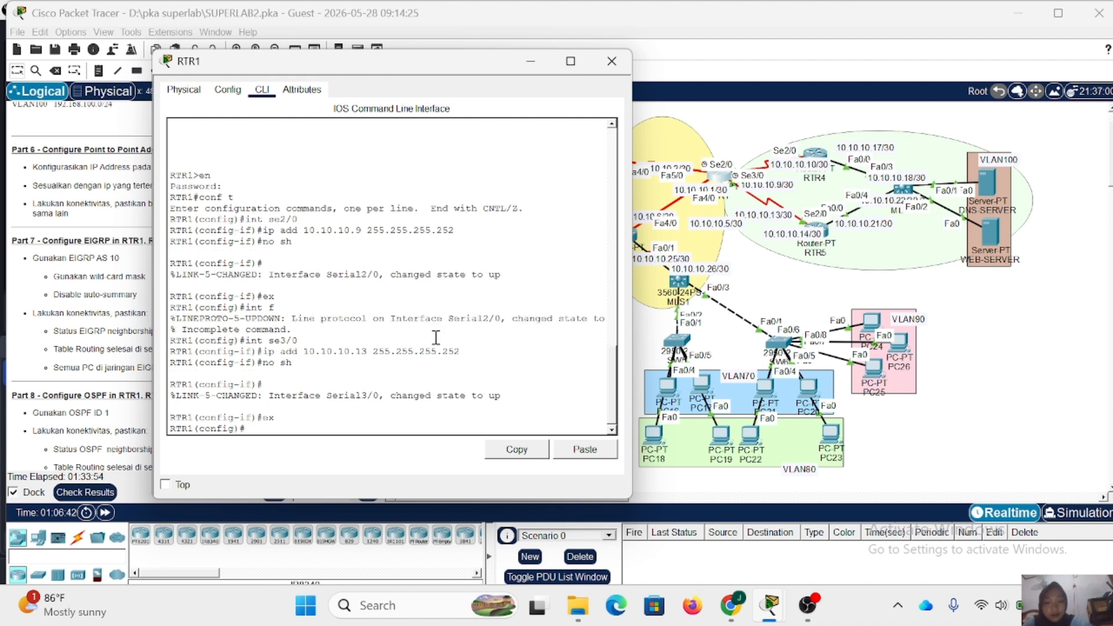
- Enter interface configuration for RTR1's Fa4/0, shifting RTR3 slightly on the topology to check the link labels
type("int fa")
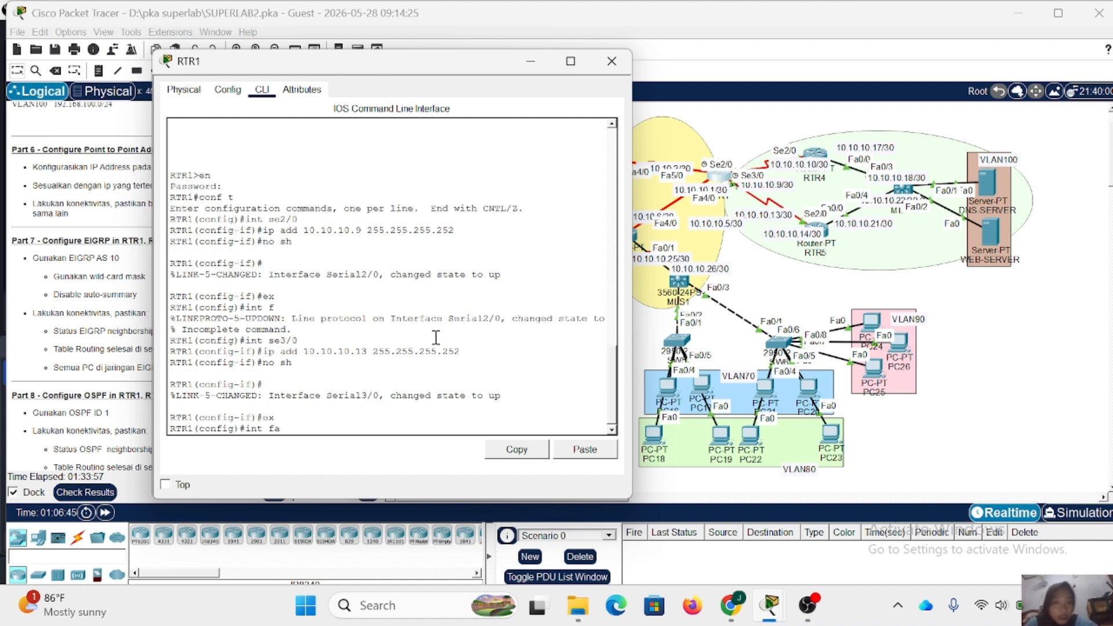
type("4")
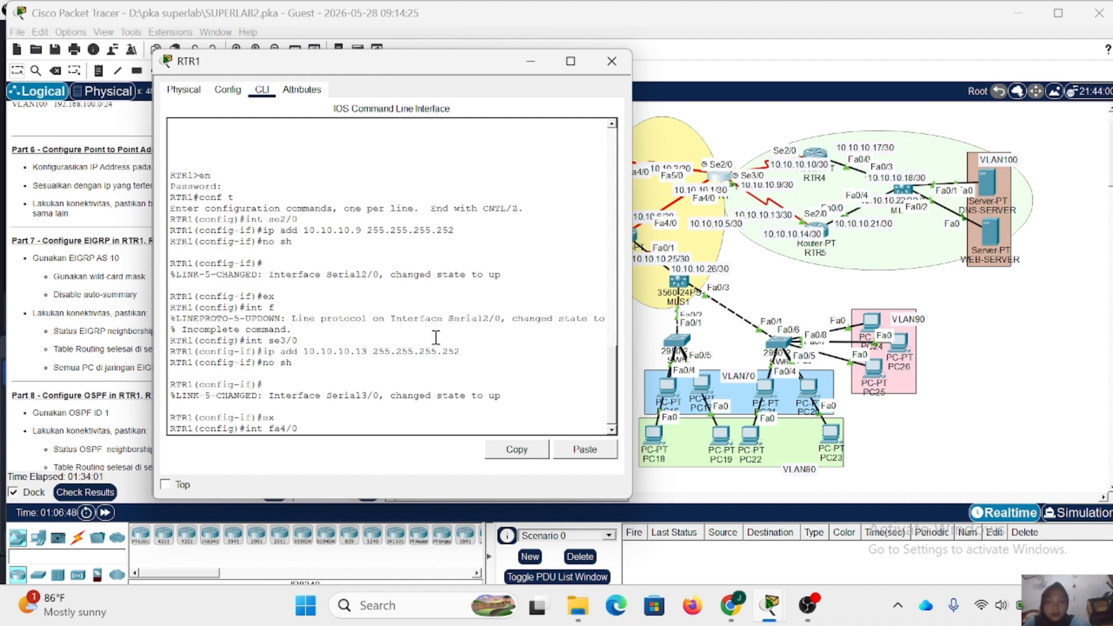
type("/0")
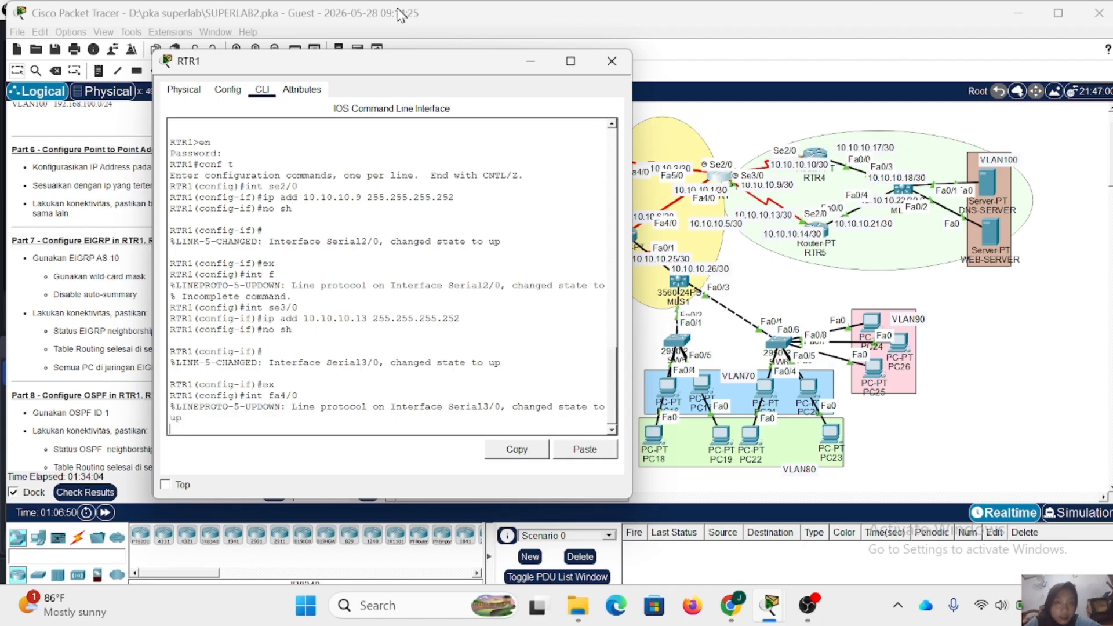
left_click_drag(422, 64, 385, 70)
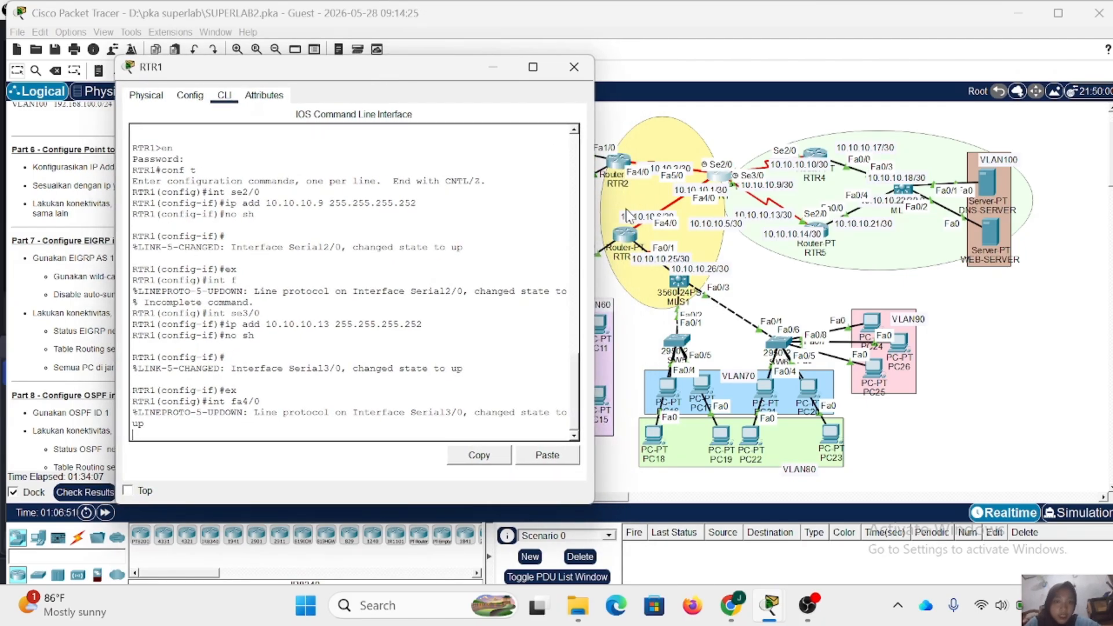
left_click(632, 240)
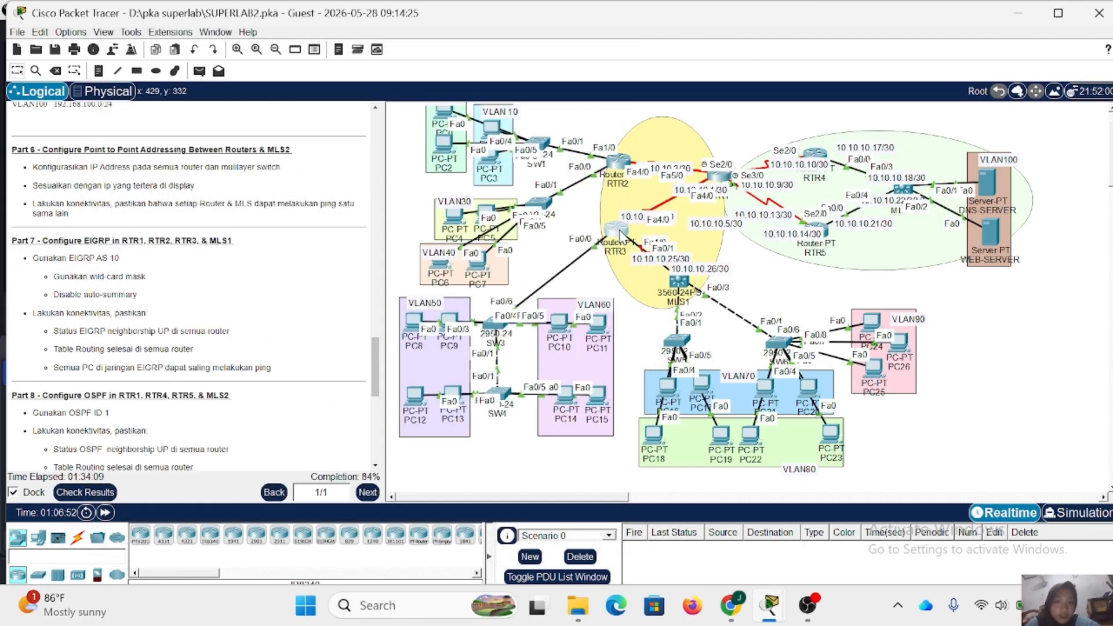
left_click(724, 178)
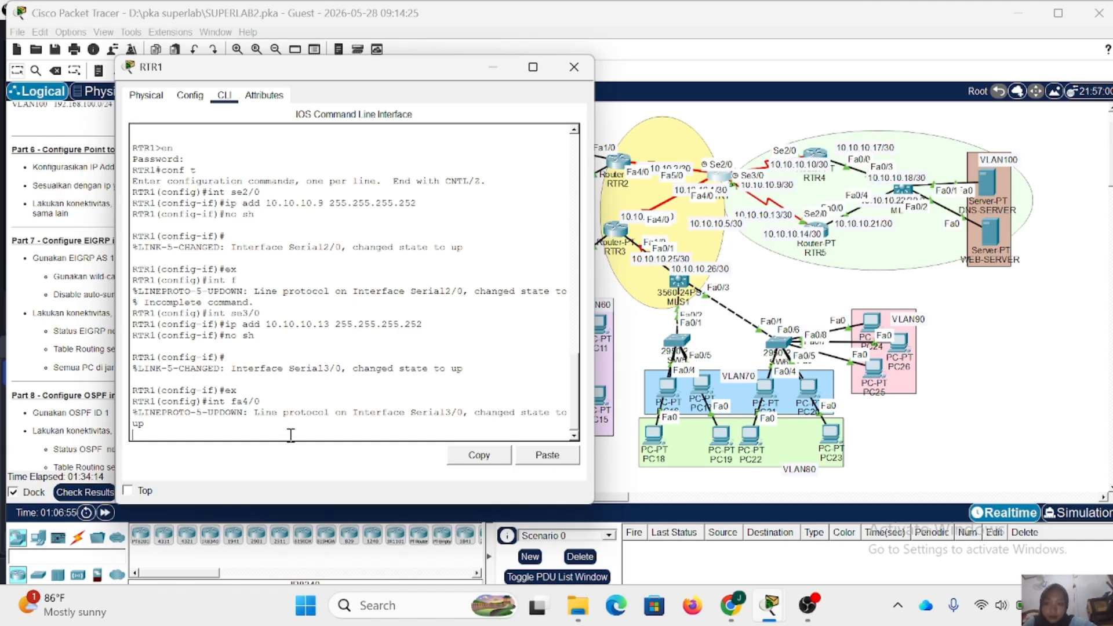
key("Return")
- Assign IP address 10.10.10.1 with mask 255.255.255.252 to RTR1's Fa4/0 and enable the interface with no shutdown
key("Up")
key("Up")
key("Up")
key("Up")
key("Up")
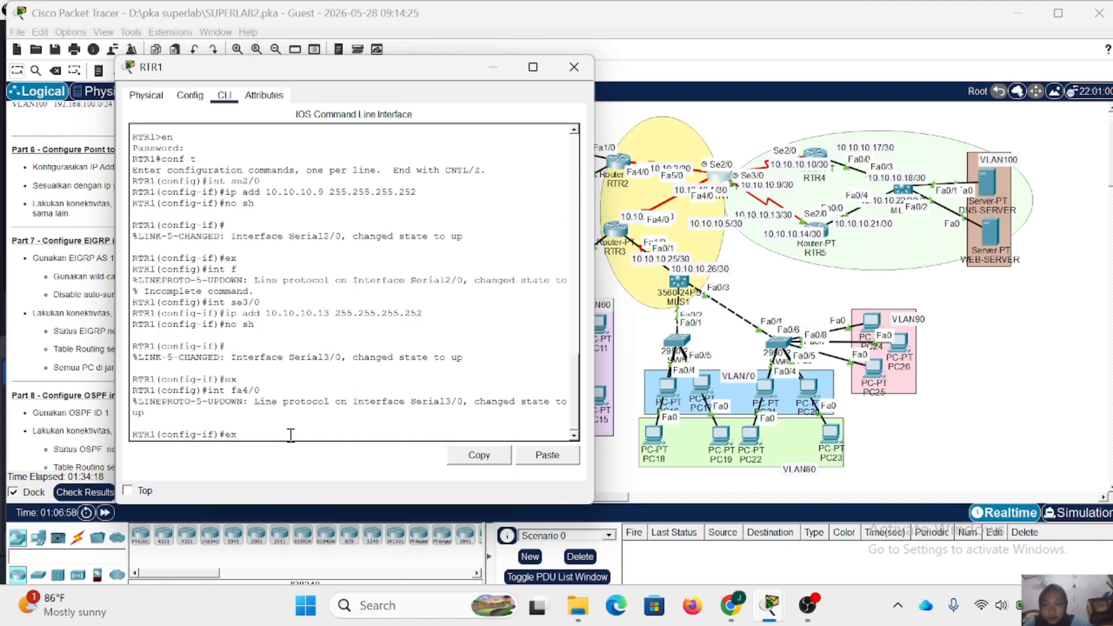
key("Down")
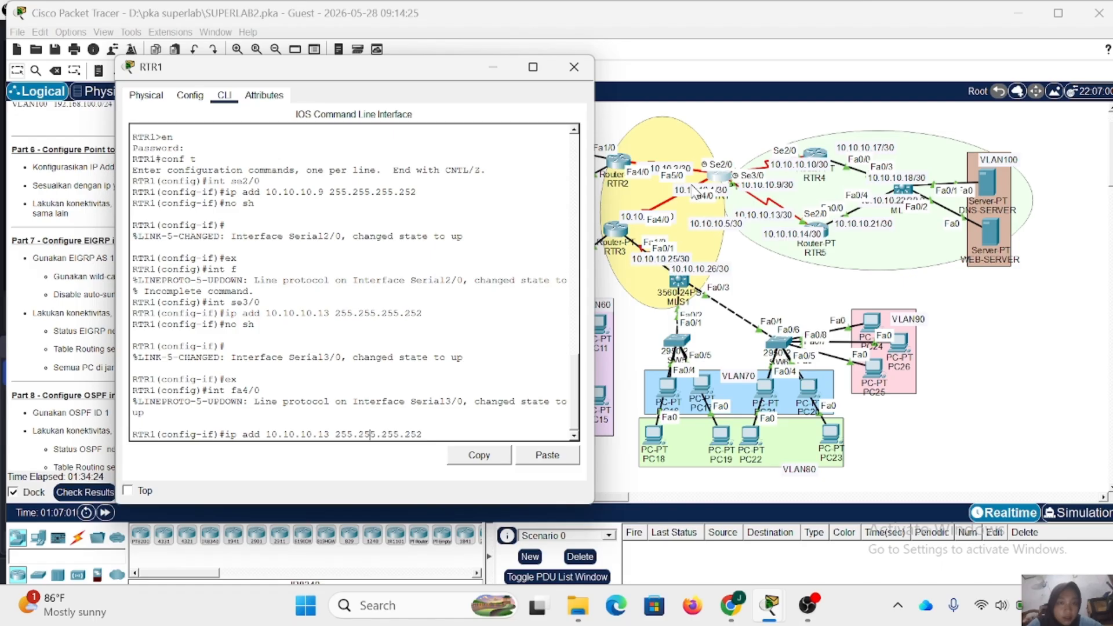
left_click(692, 193)
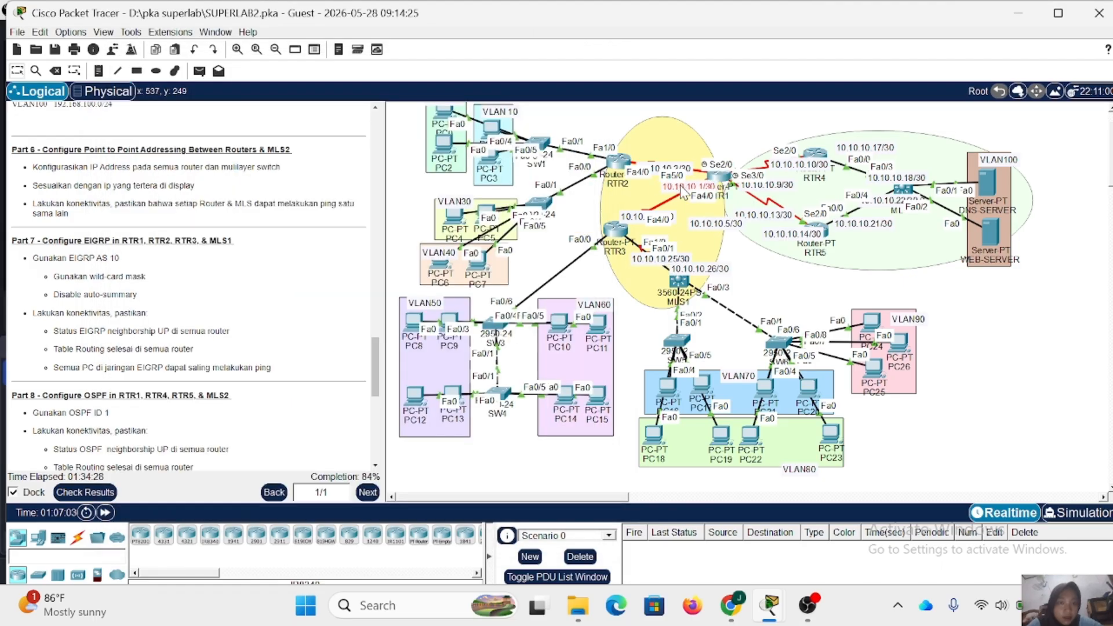
left_click(719, 179)
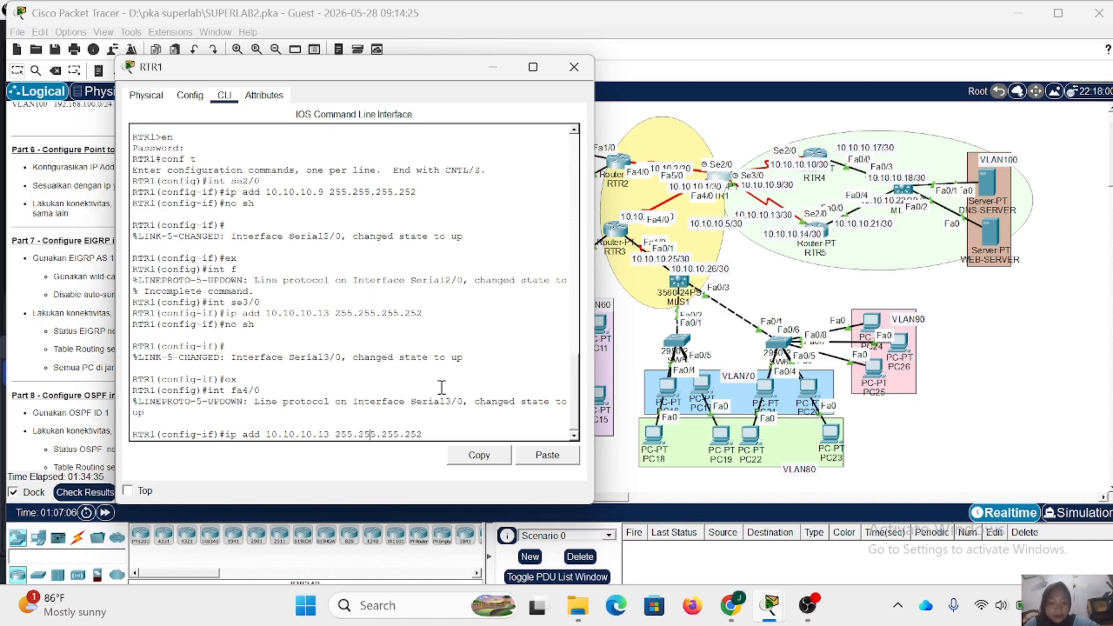
key("BackSpace")
key("Return")
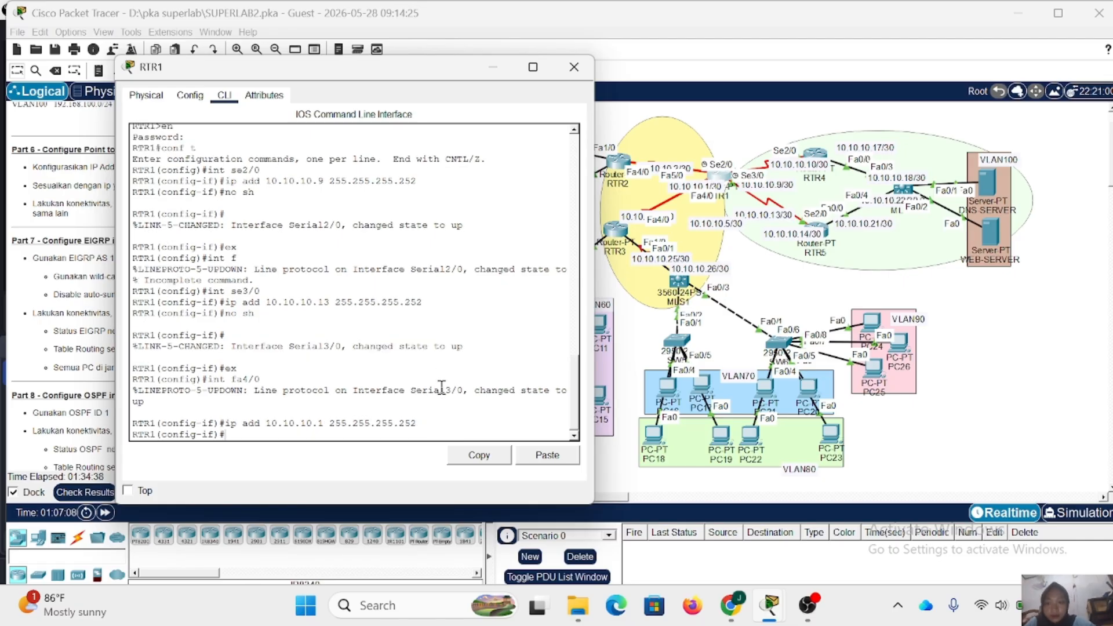
type("no sh")
key("Return")
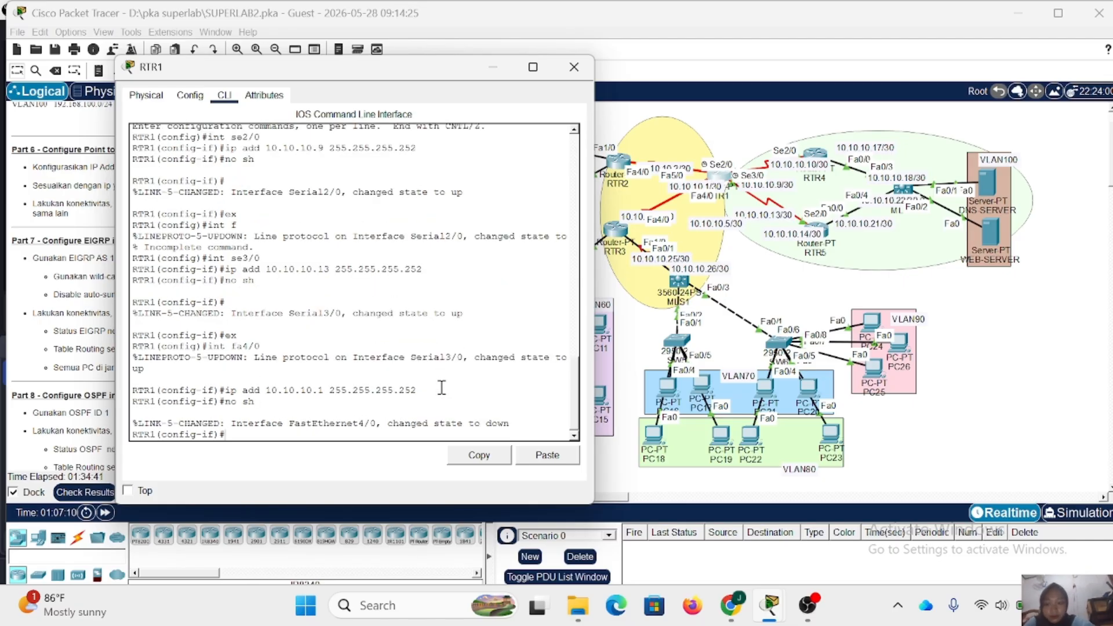
- Leave Fa4/0 configuration and enter interface configuration for RTR1's Fa5/0
type("ex")
key("Return")
type("int f")
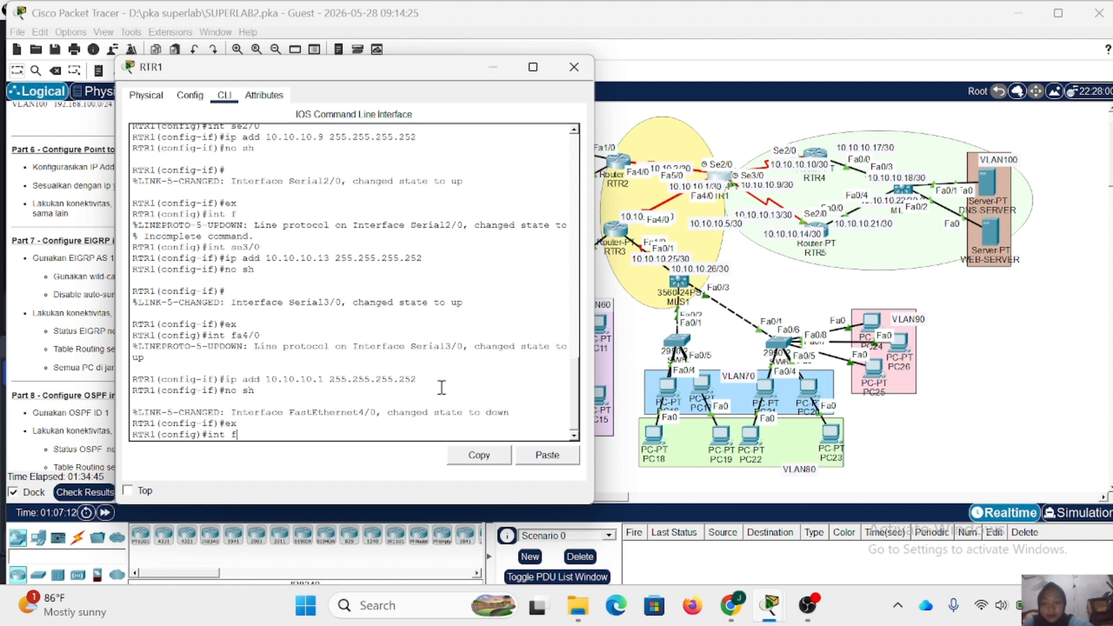
type("a5/0")
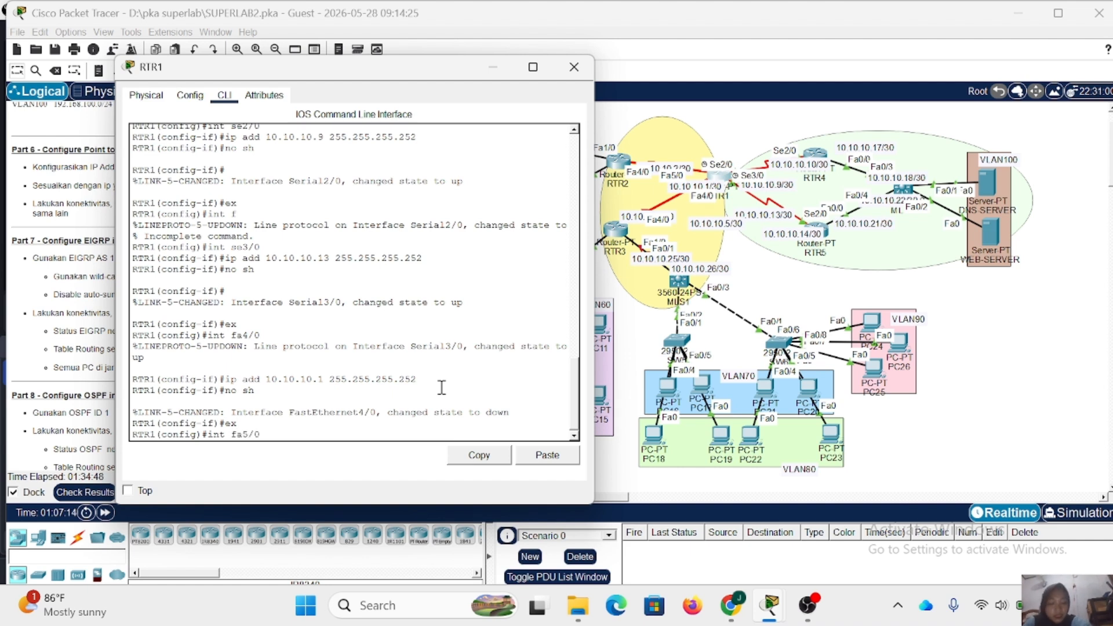
key("Return")
- Try to assign IP address 10.10.10.2 with mask 255.255.255.252 to RTR1's Fa5/0 and enable it with no shutdown
key("Up")
key("Up")
key("Up")
key("Up")
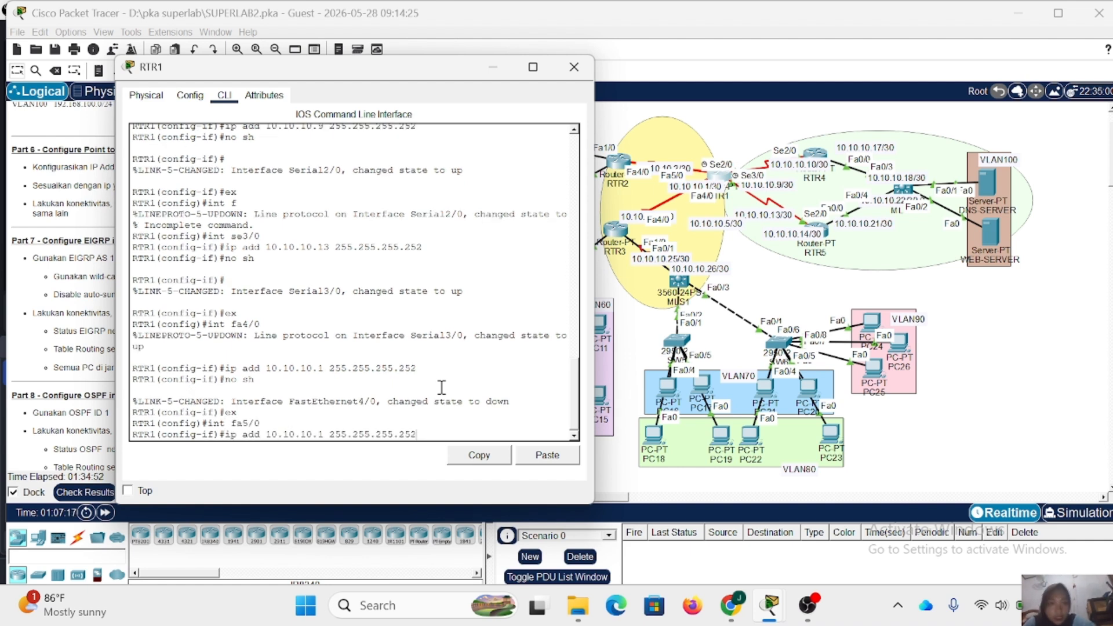
key("Left")
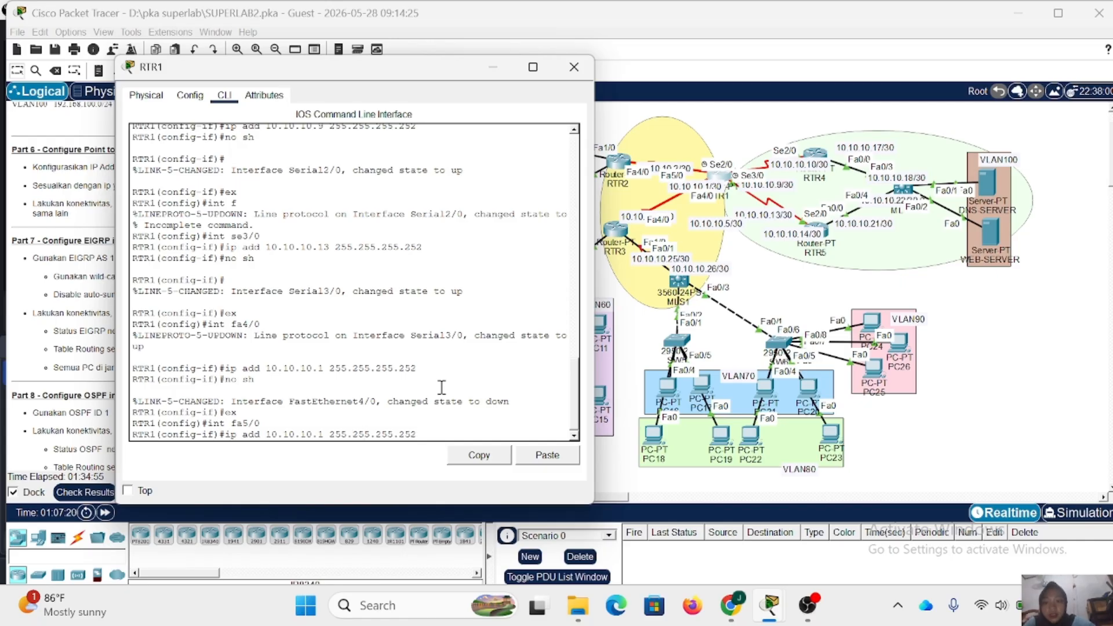
key("Left")
key("BackSpace")
type("2")
key("Return")
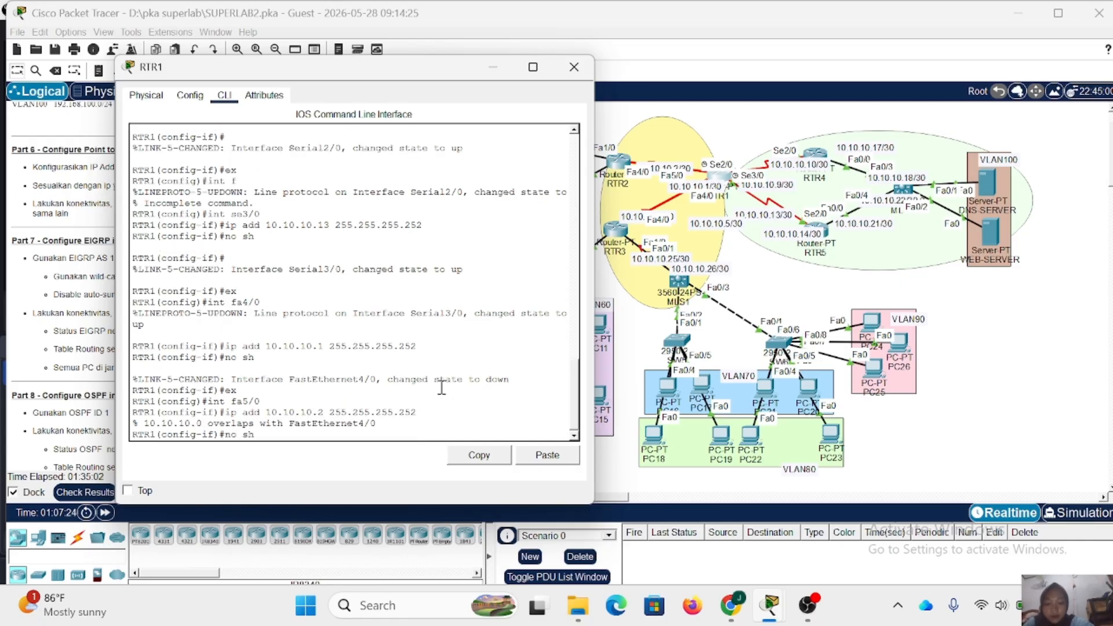
type("no sh")
key("Return")
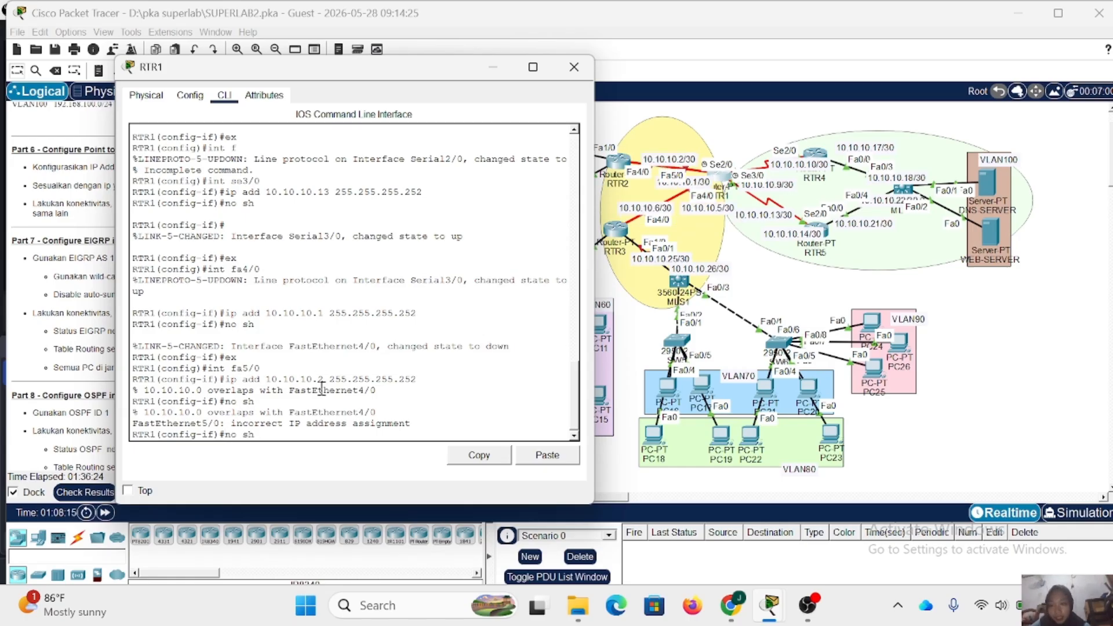
- Try to assign IP address 10.10.10.1 with mask 255.255.255.252 to RTR1's Fa5/0 by editing the earlier address command
key("Up")
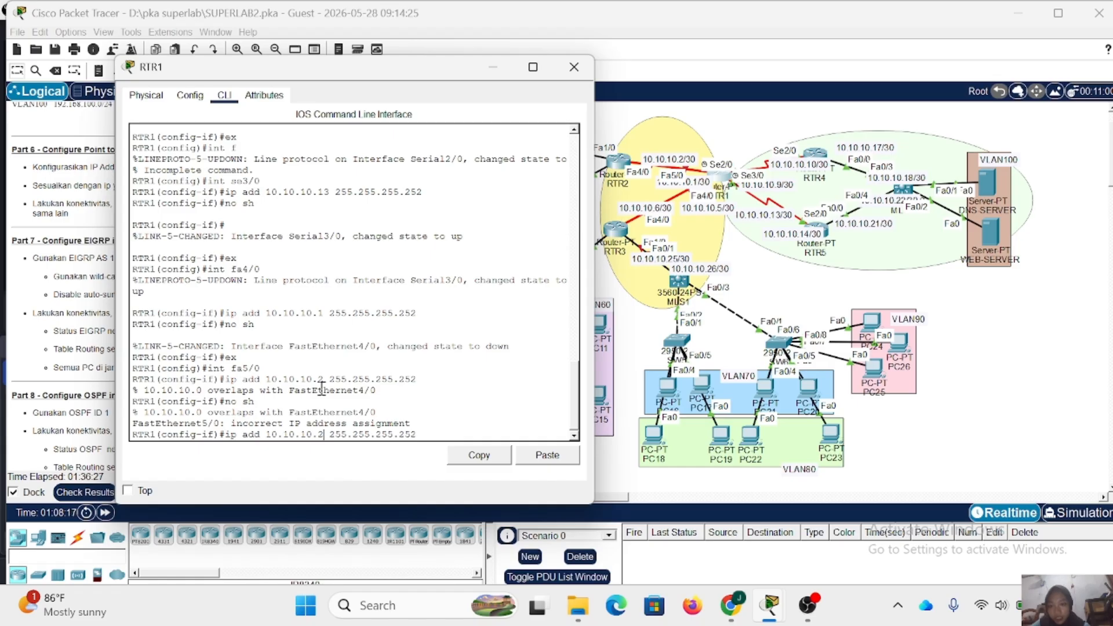
key("Left")
key("Left")
key("Left")
key("Left")
key("Left")
key("Left")
key("Left")
key("Left")
key("Left")
key("Left")
key("Left")
key("Left")
key("Left")
key("Left")
key("Left")
key("Left")
key("BackSpace")
type("1")
key("Return")
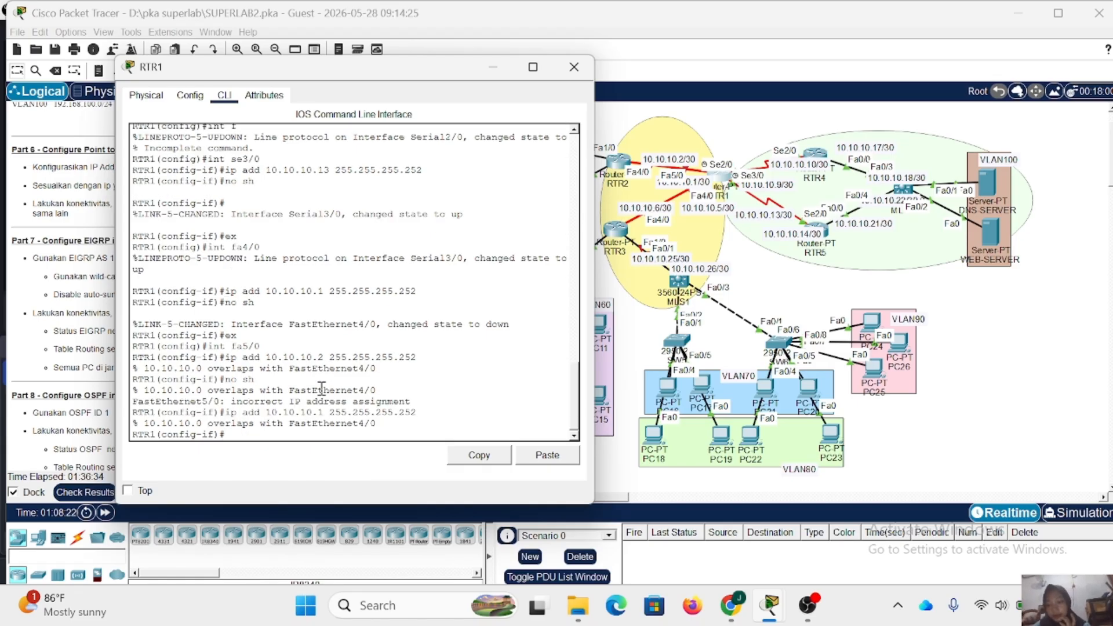
- Return to global configuration mode and reenter interface configuration for RTR1's Fa4/0
type("int")
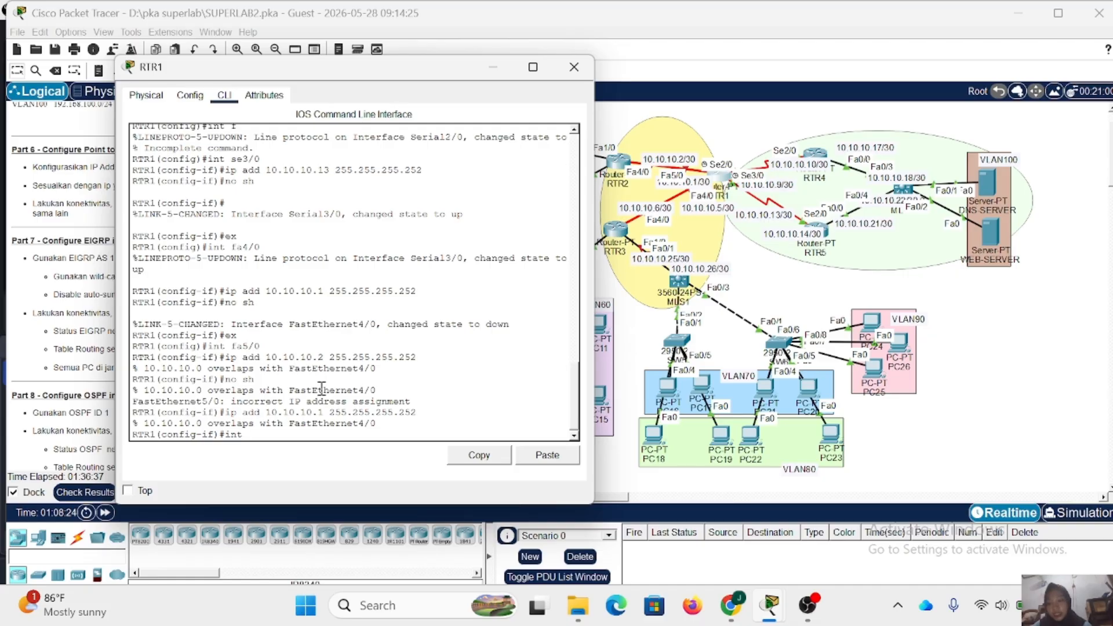
type(" f")
type("x")
key("Return")
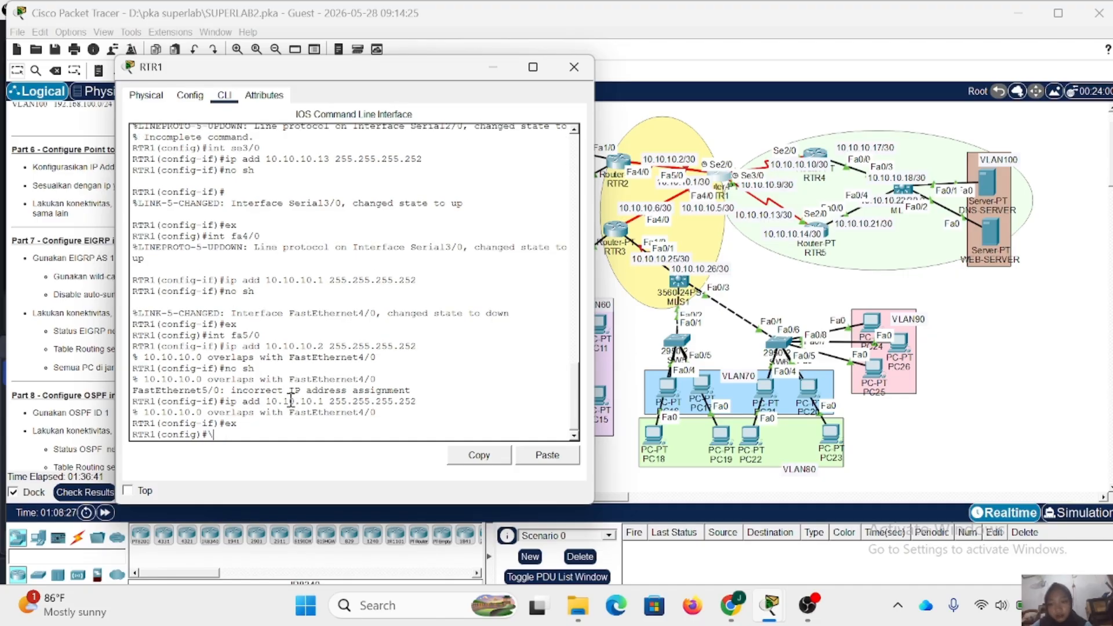
type("i")
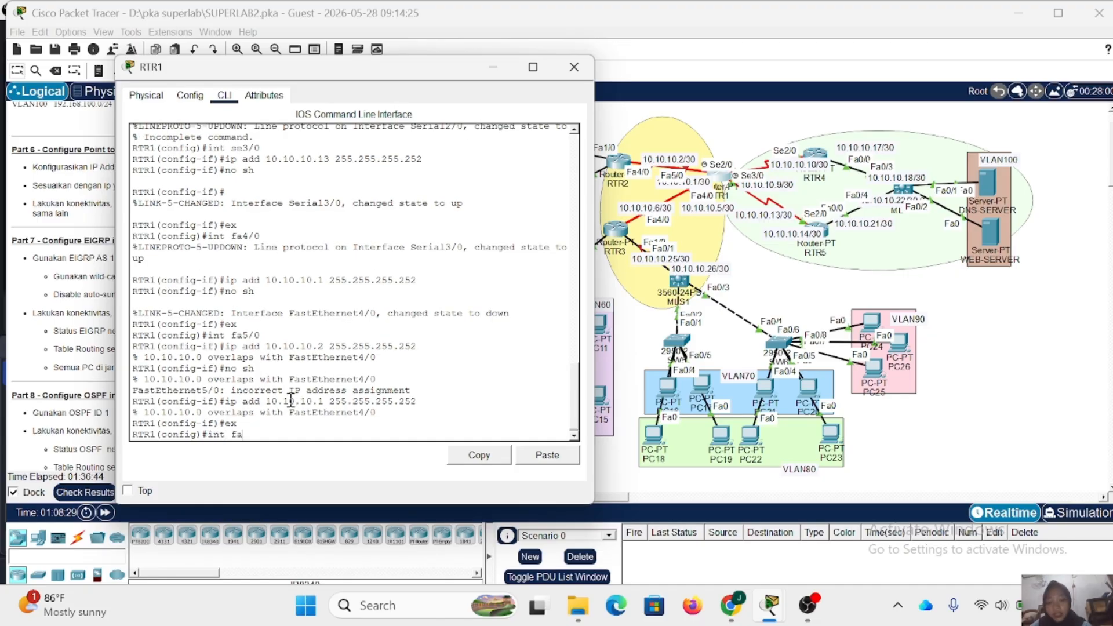
type("nt fa4")
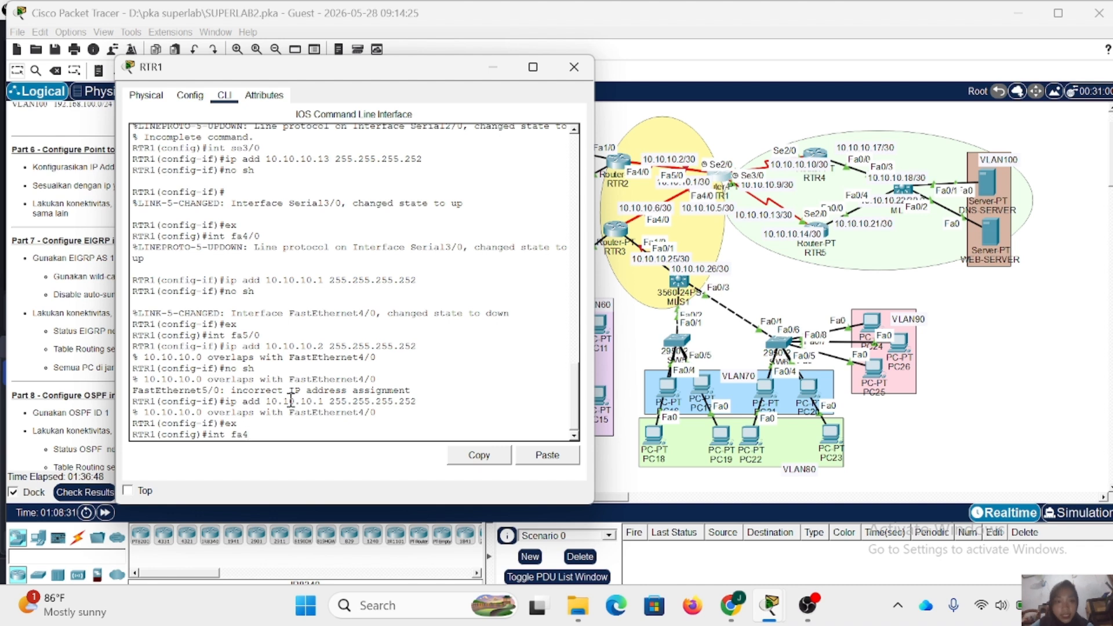
type("/0")
key("Return")
- Remove IP address 10.10.10.1 with mask 255.255.255.252 from RTR1's Fa4/0 using the no form of the command
type("no")
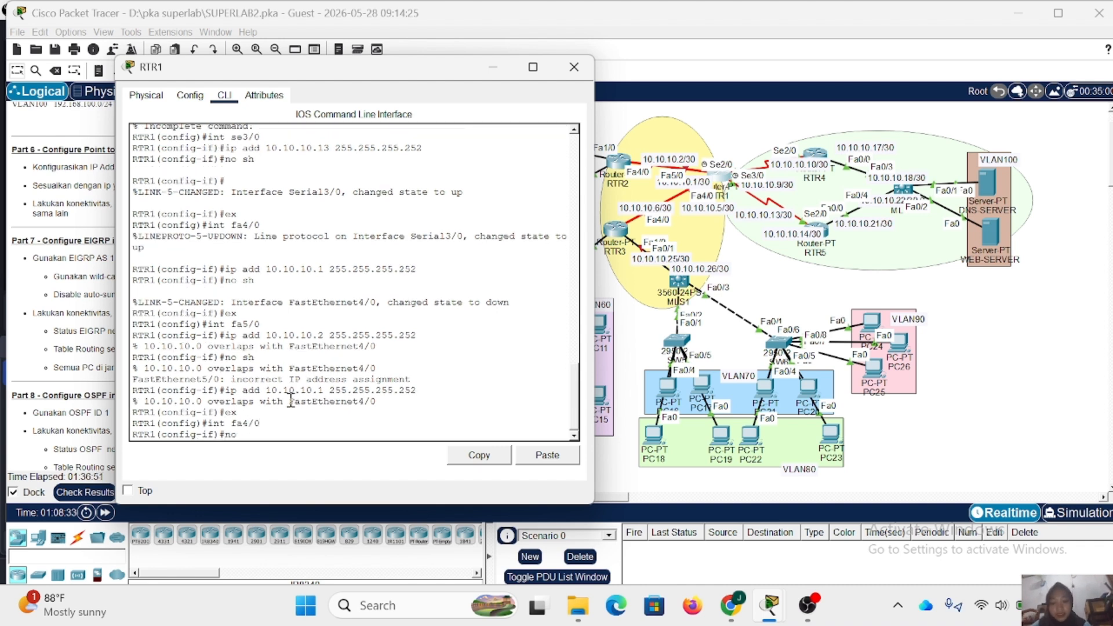
key("Up")
key("Up")
key("Up")
key("Up")
key("Down")
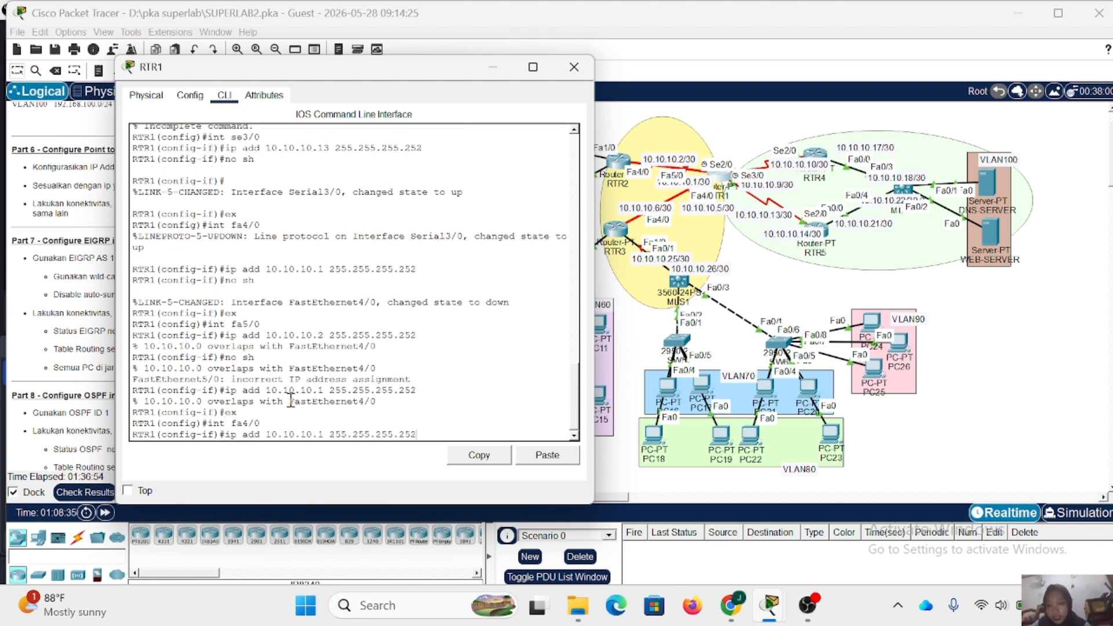
key("Left")
key("Left")
key("Left")
key("Left")
key("Left")
key("Left")
key("Left")
key("Left")
key("Left")
key("Left")
key("Left")
key("Left")
key("Left")
key("Left")
key("Left")
key("Left")
key("Left")
key("Left")
key("Left")
key("Left")
type("no")
key("Return")
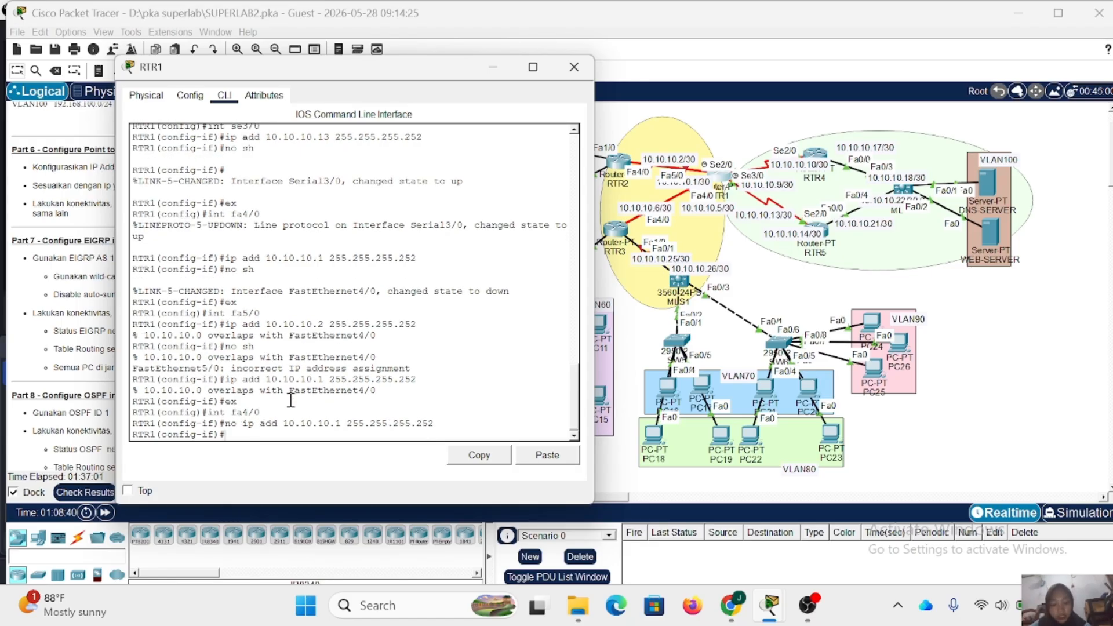
- Assign IP address 10.10.10.5 with mask 255.255.255.252 to RTR1's Fa4/0 and enable the interface with no shutdown
key("Up")
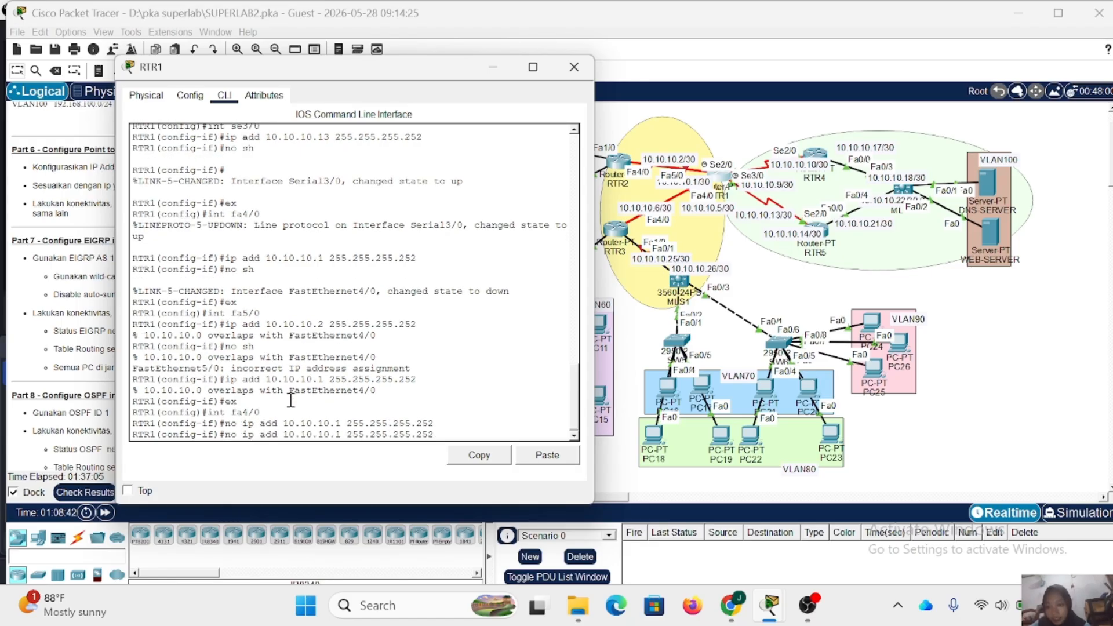
key("BackSpace")
key("BackSpace")
key("BackSpace")
key("Right")
key("Right")
key("Right")
key("Right")
key("Right")
key("Right")
key("Right")
key("Right")
key("Right")
key("Right")
key("Right")
key("Right")
key("Right")
key("Right")
key("Right")
key("Right")
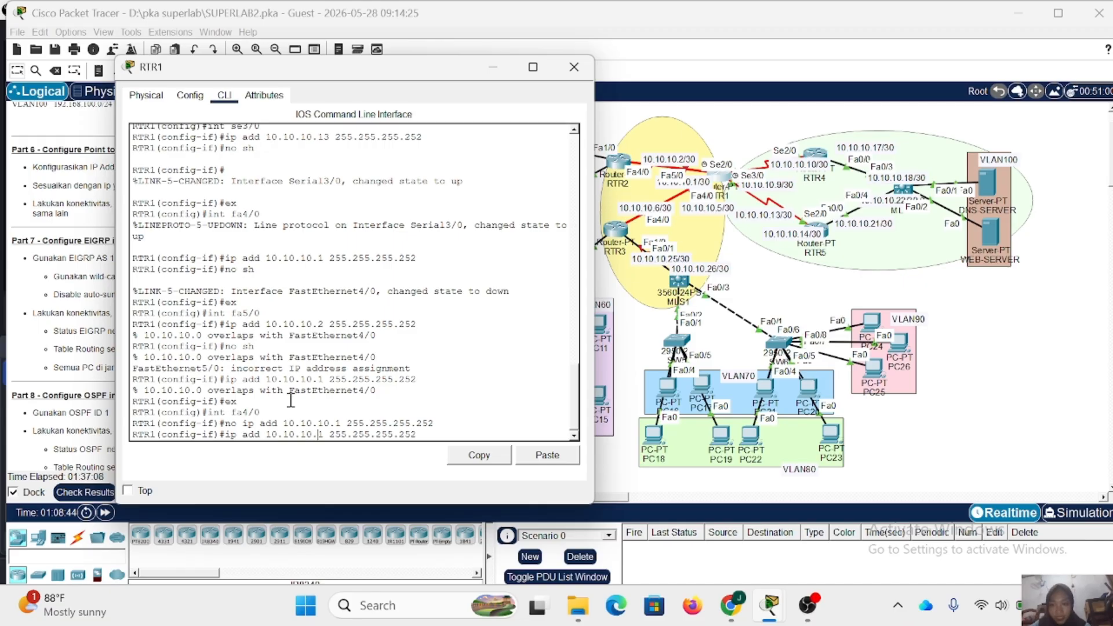
key("BackSpace")
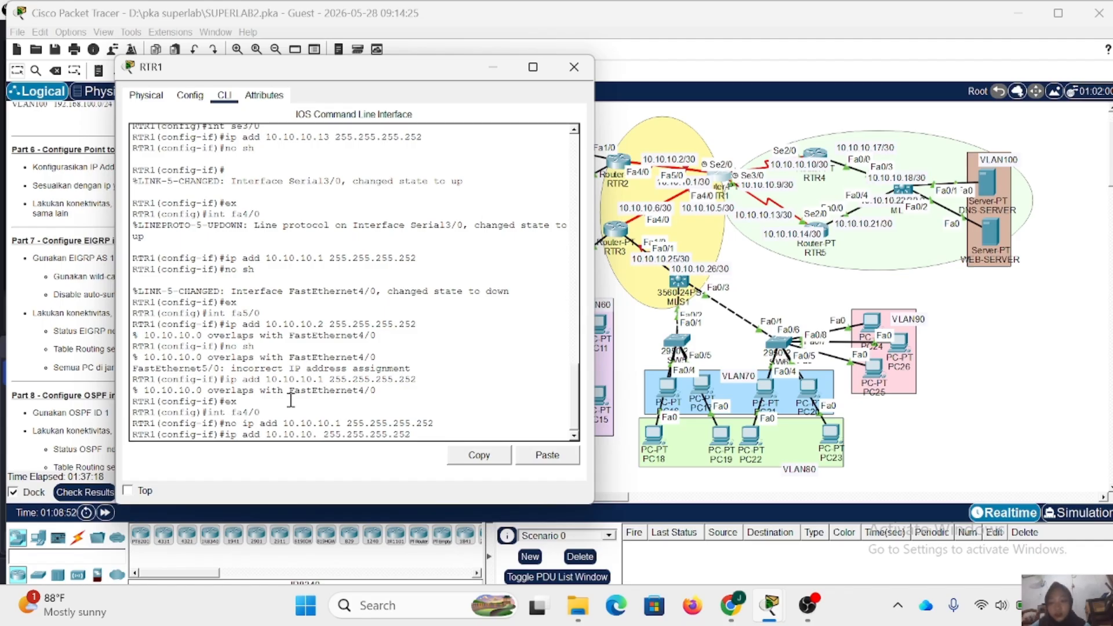
type("5")
key("Return")
key("Return")
type("no")
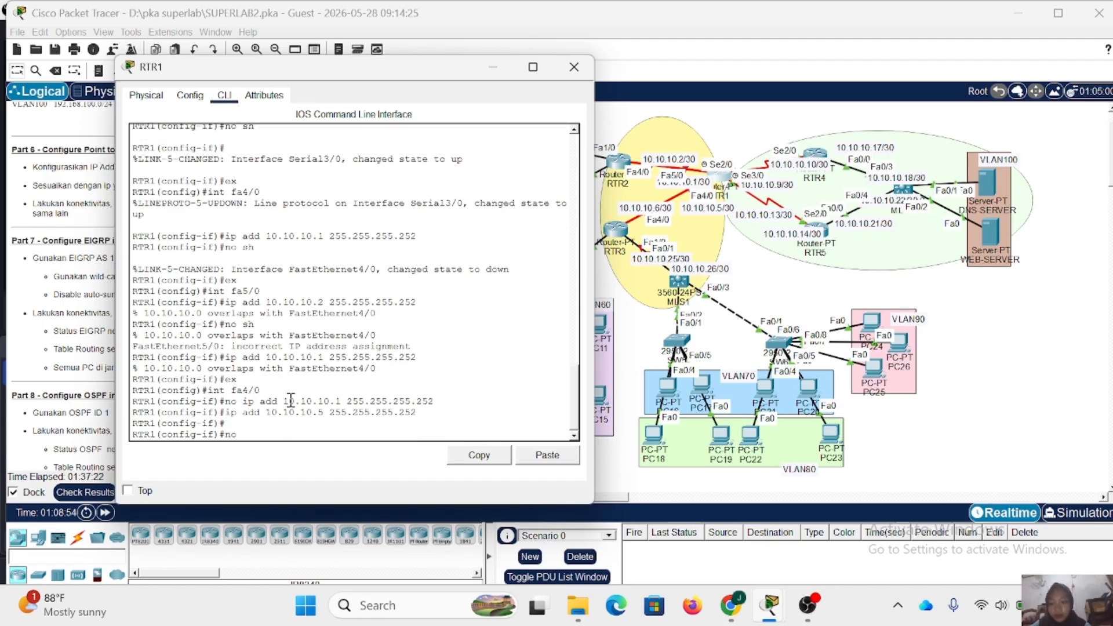
type(" sh")
key("Return")
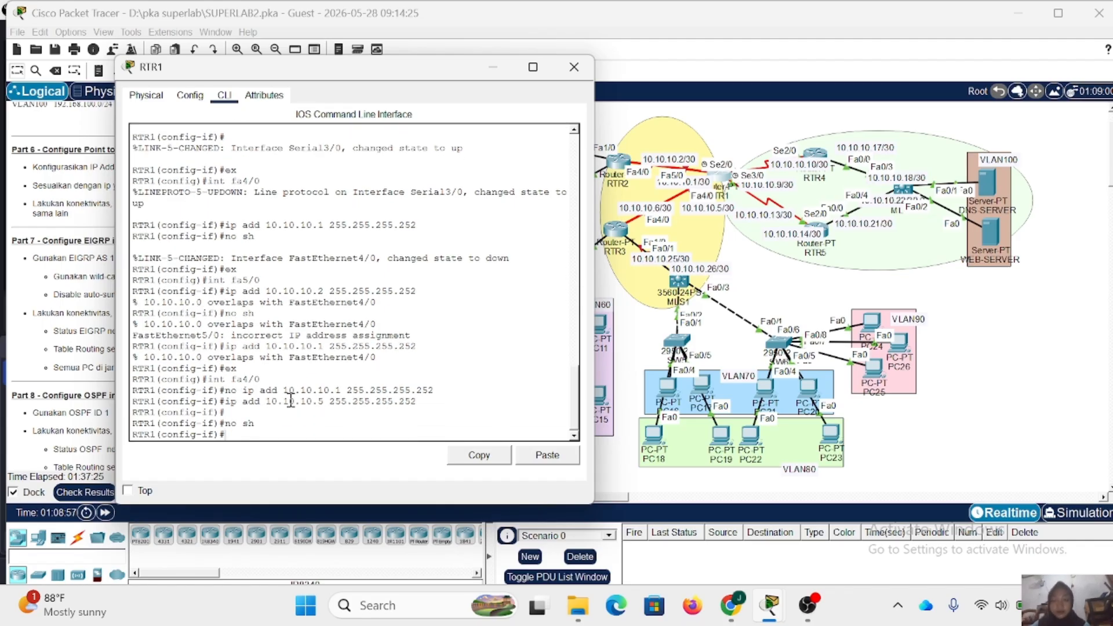
- Exit Fa4/0 configuration and return to interface configuration for RTR1's Fa5/0
type("ex")
key("Return")
type("ig)#i")
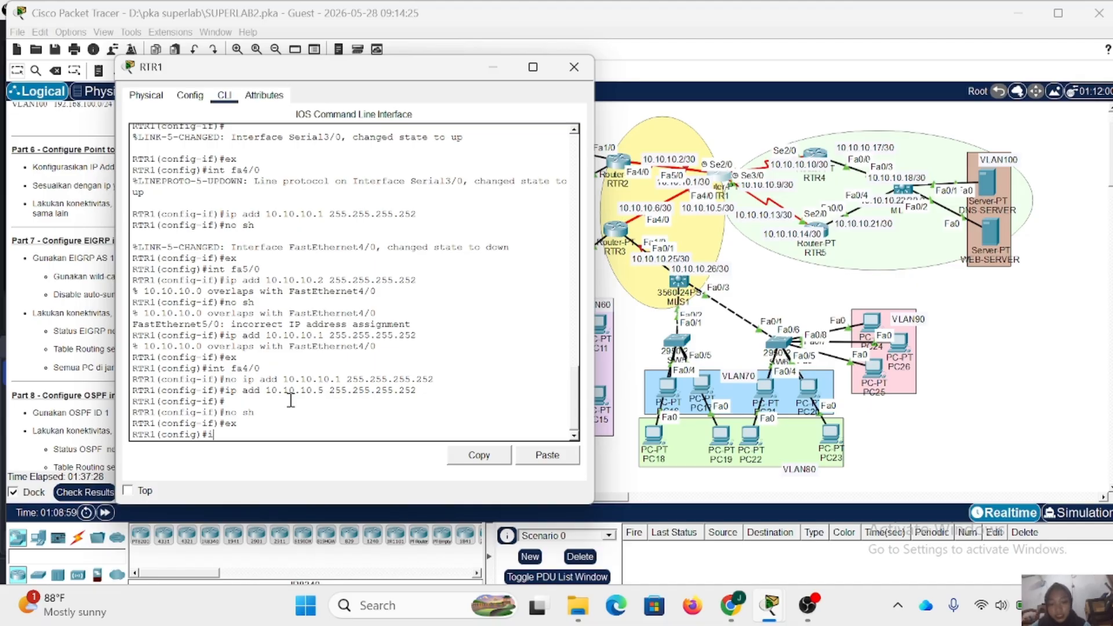
type("nt fa5/0")
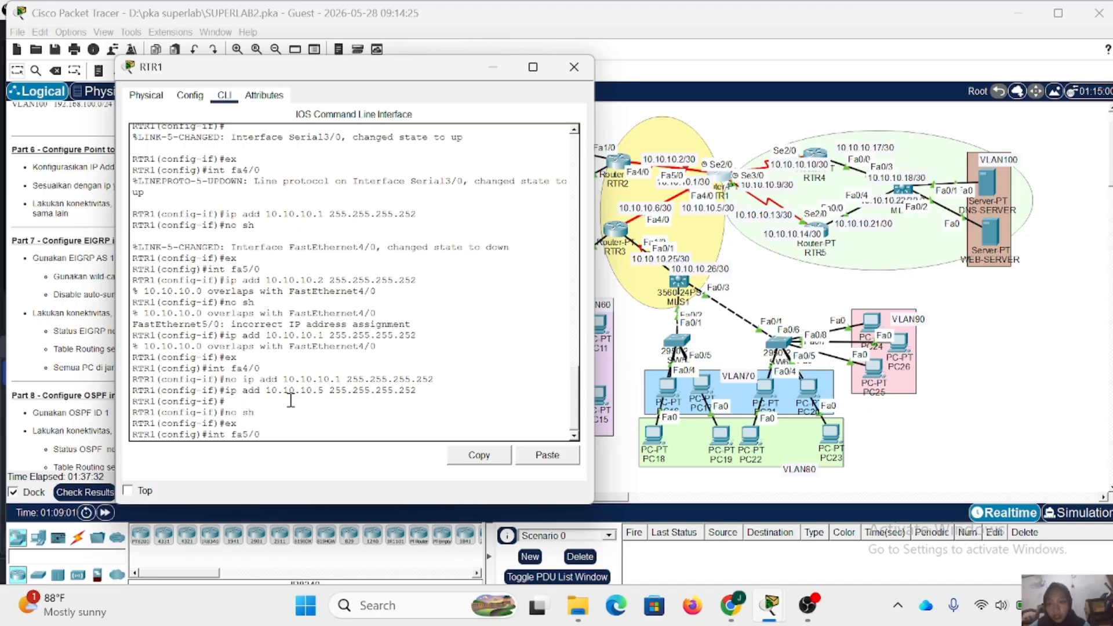
key("Return")
- Issue no ip address commands for 10.10.10.1 and 10.10.10.2 with mask 255.255.255.252 on RTR1's Fa5/0
type("ex")
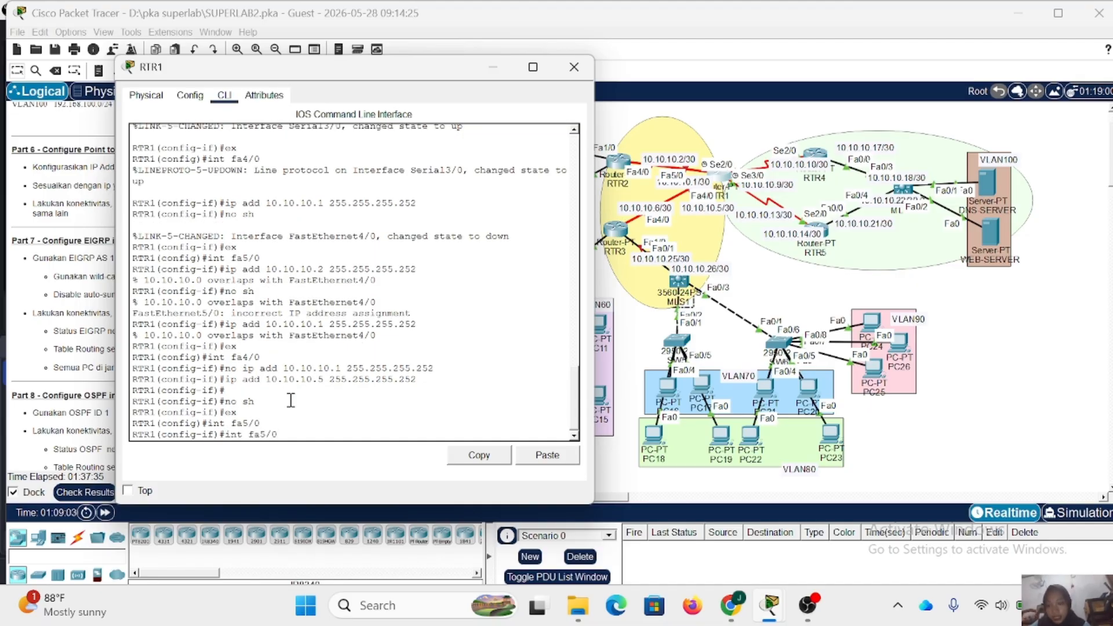
key("Up")
key("Up")
key("Up")
key("Up")
key("Up")
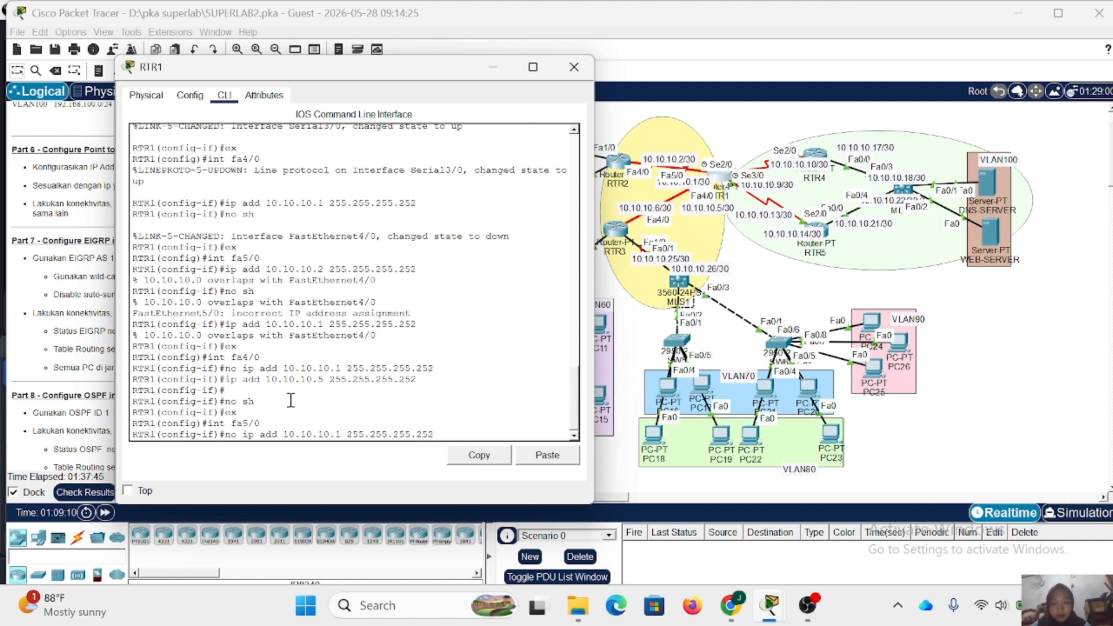
key("Return")
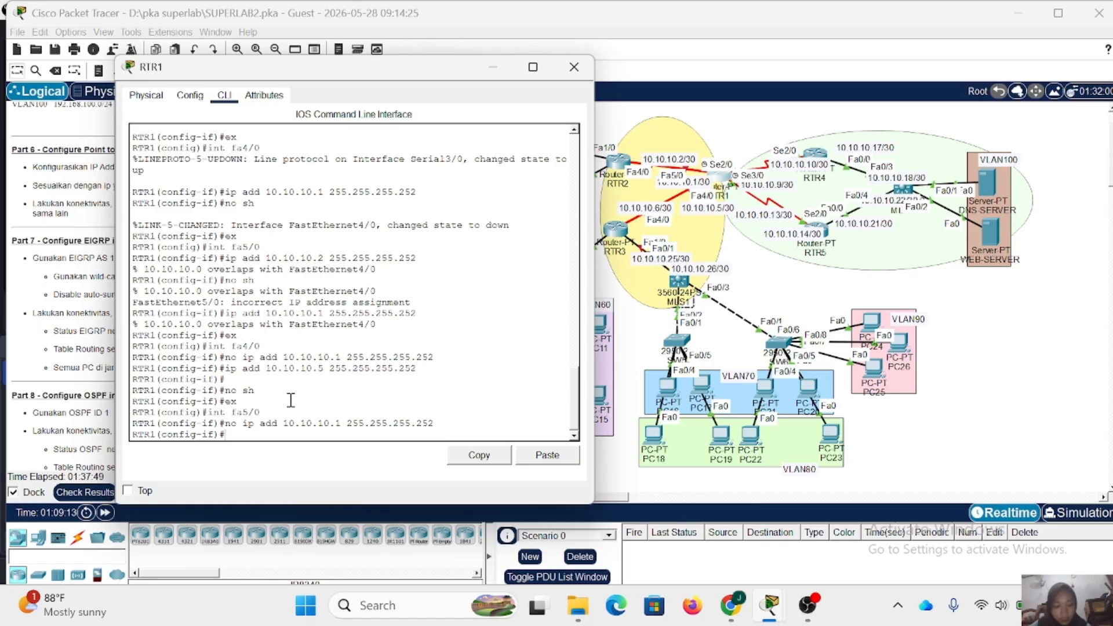
key("Up")
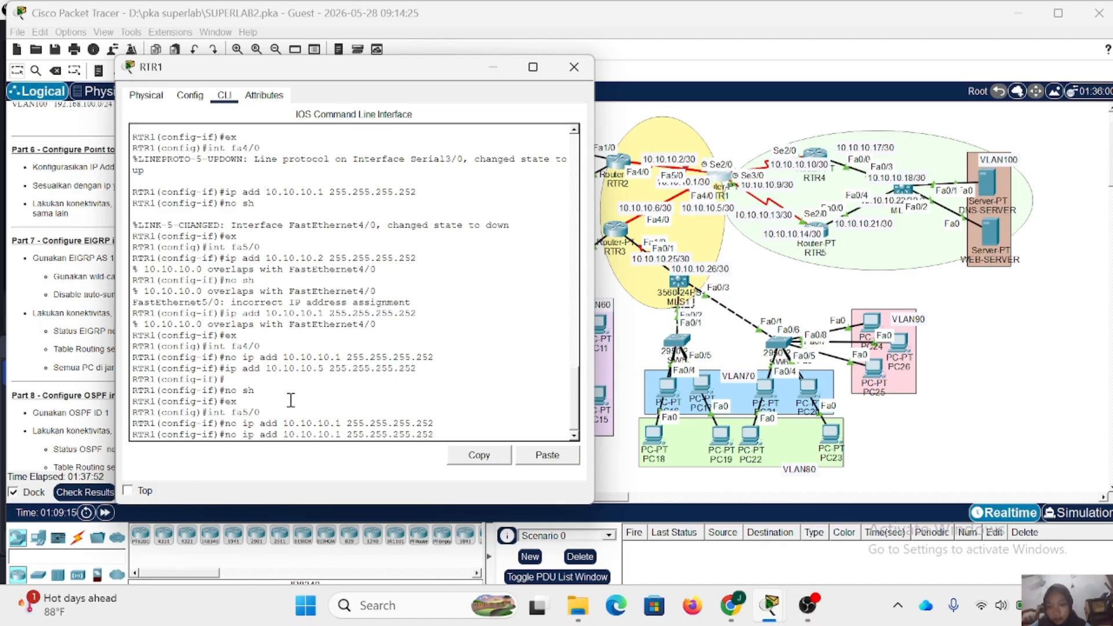
key("Left")
key("Left")
key("Left")
key("Left")
key("Left")
key("Left")
key("Left")
key("Left")
key("Left")
key("Left")
key("Left")
key("Left")
key("Left")
key("Left")
key("Left")
key("Left")
key("BackSpace")
type("2")
key("Return")
- Assign IP address 10.10.10.1 with mask 255.255.255.252 to RTR1's Fa5/0 and enable the interface with no shutdown
key("Up")
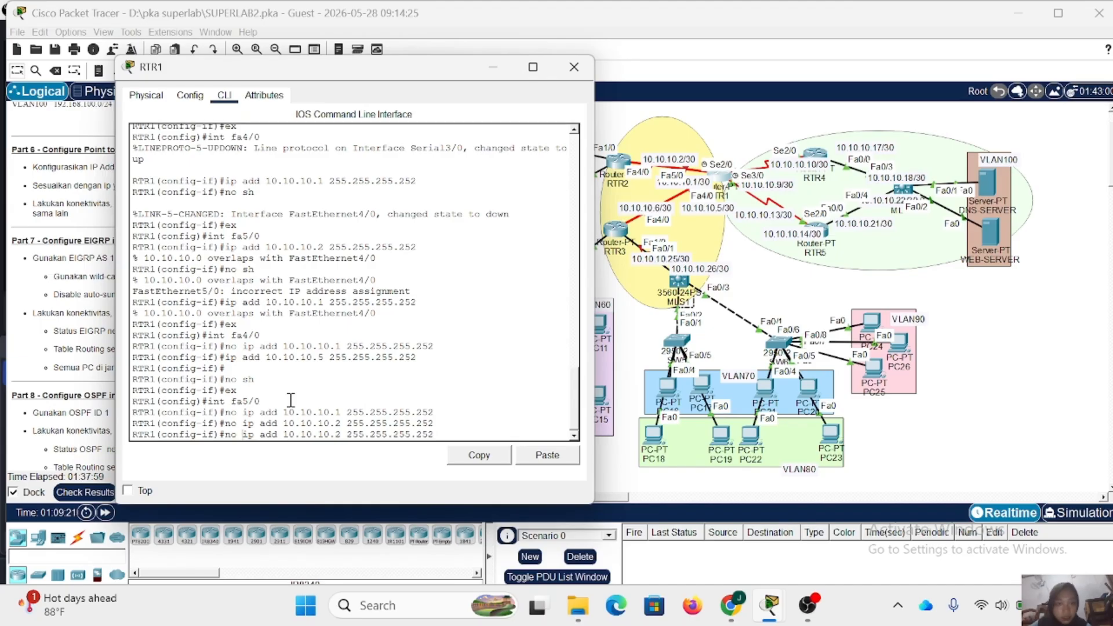
key("BackSpace")
key("BackSpace")
key("BackSpace")
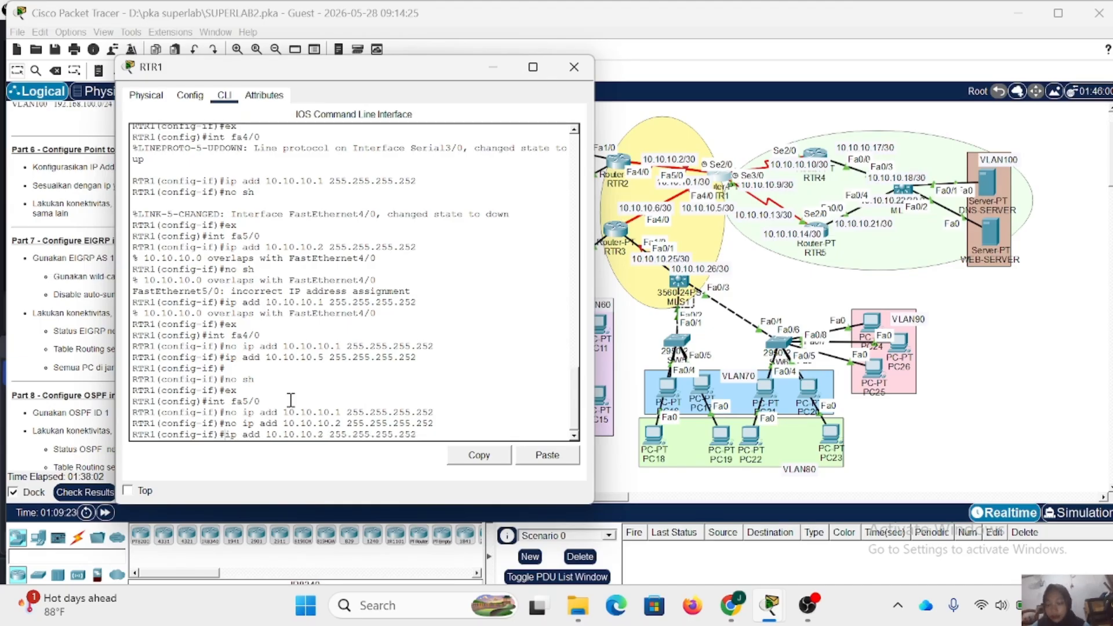
key("Right")
key("Right")
key("Right")
key("Right")
key("Right")
key("Right")
key("Right")
key("Right")
key("Right")
key("Right")
key("Right")
key("Right")
key("Right")
key("Right")
key("Right")
key("Right")
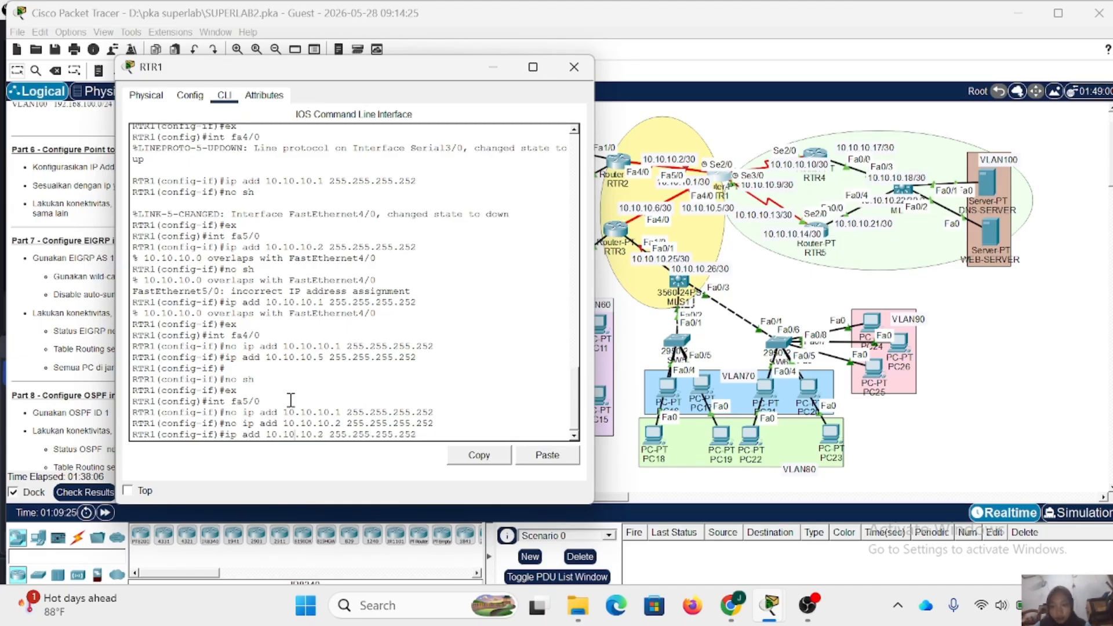
key("BackSpace")
type("1")
key("Return")
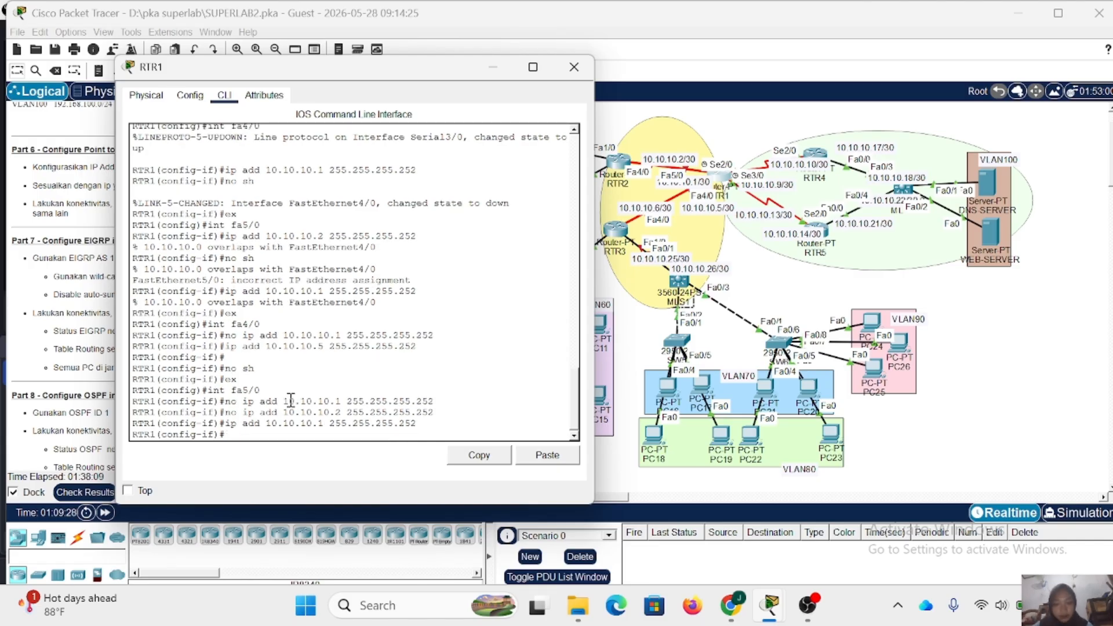
type("no sh")
key("Return")
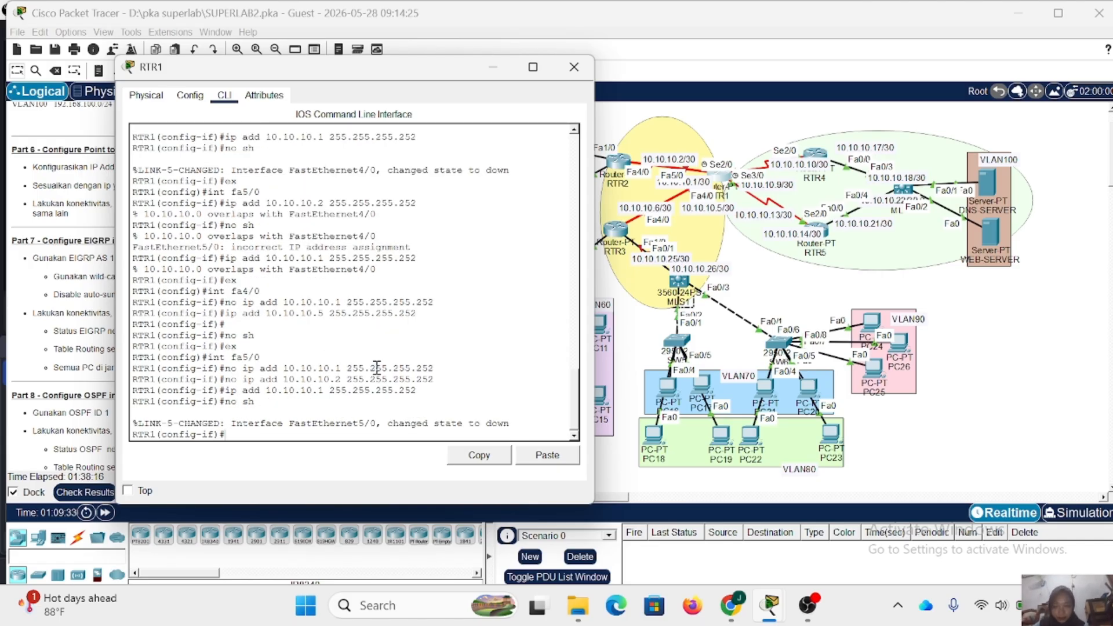
- Open RTR2's command line and enter global configuration mode, supplying the privileged mode password
left_click(574, 67)
left_click(619, 163)
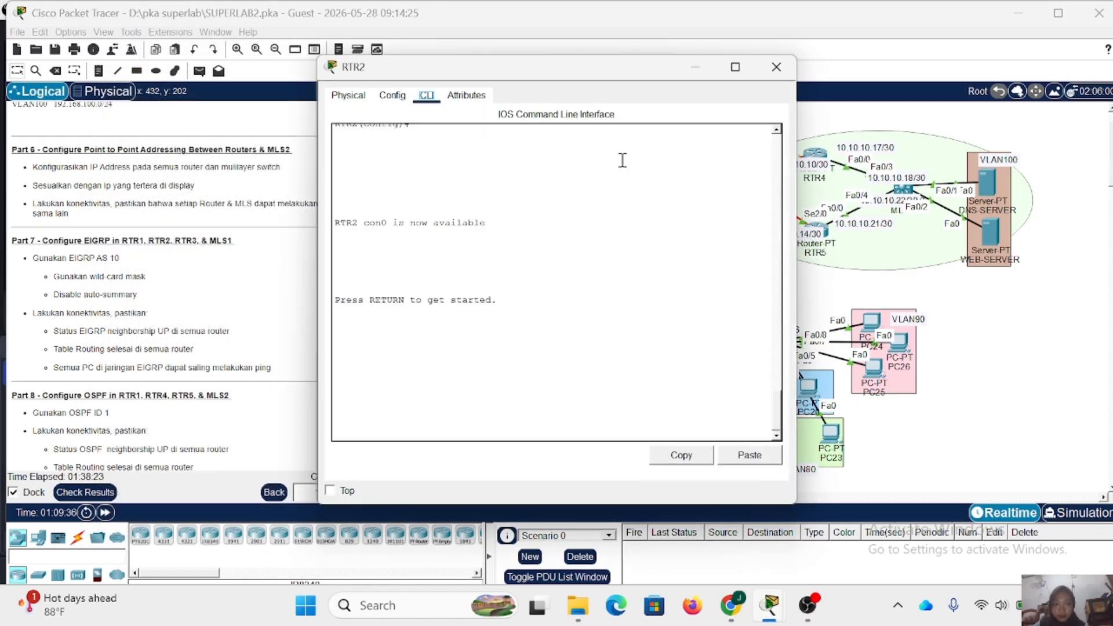
key("Return")
type("en")
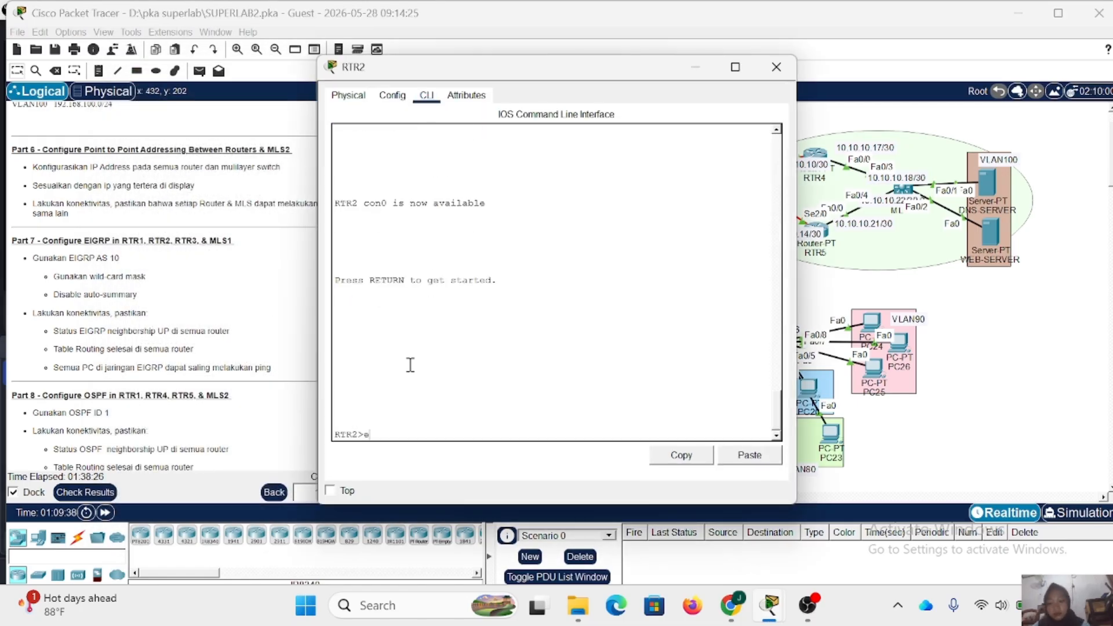
key("Return")
key("Return")
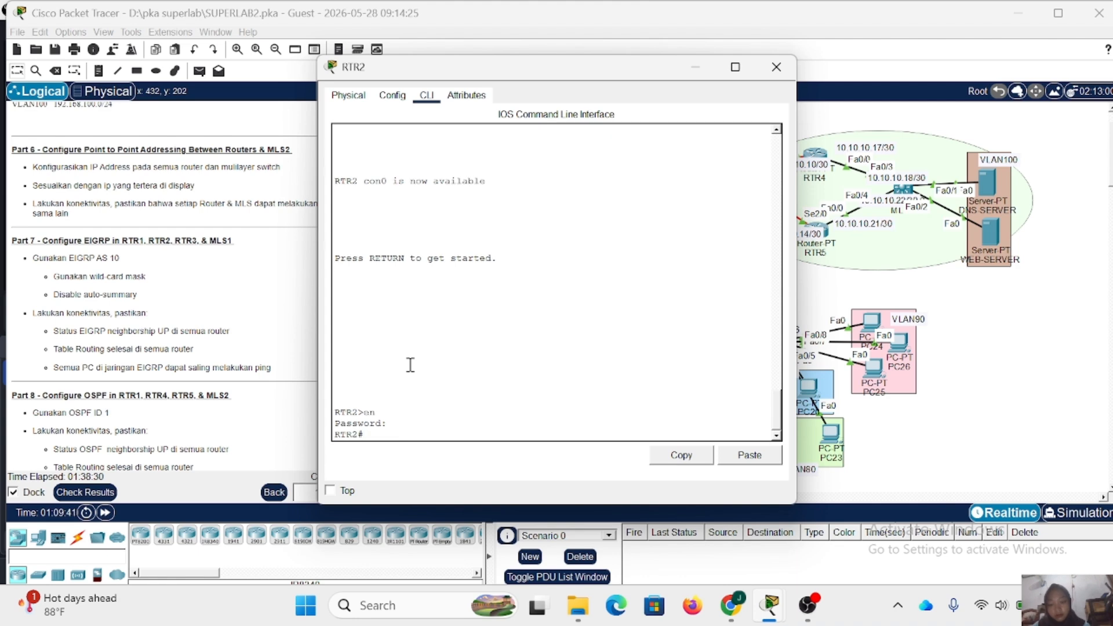
type("conf t")
key("Return")
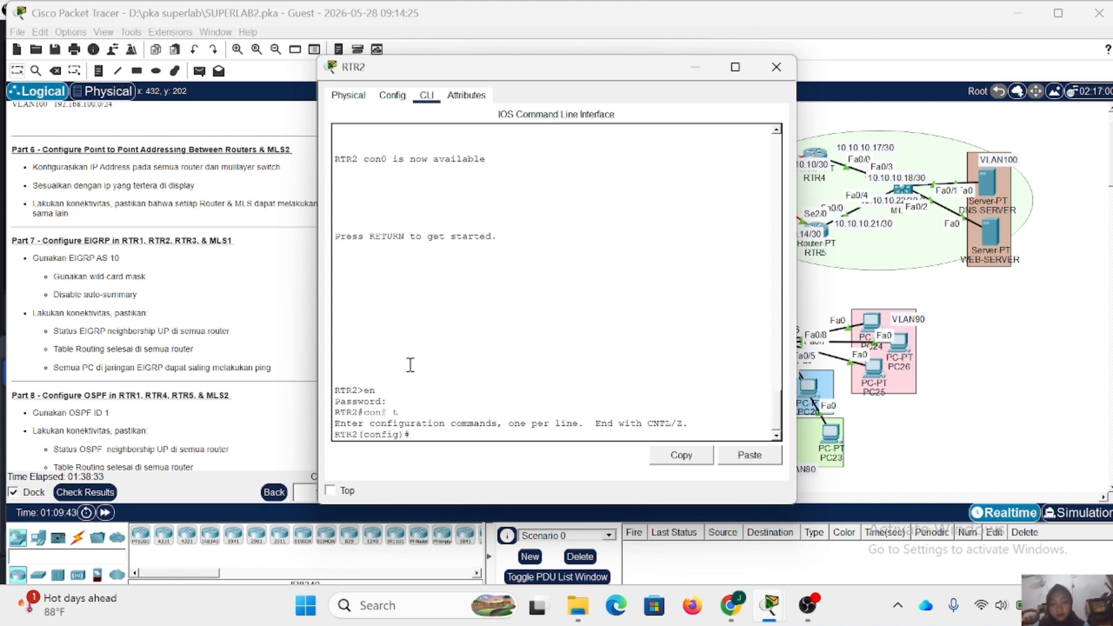
- Assign IP address 10.10.10.2 with mask 255.255.255.252 to RTR2's Fa4/0 interface
left_click_drag(555, 77, 341, 65)
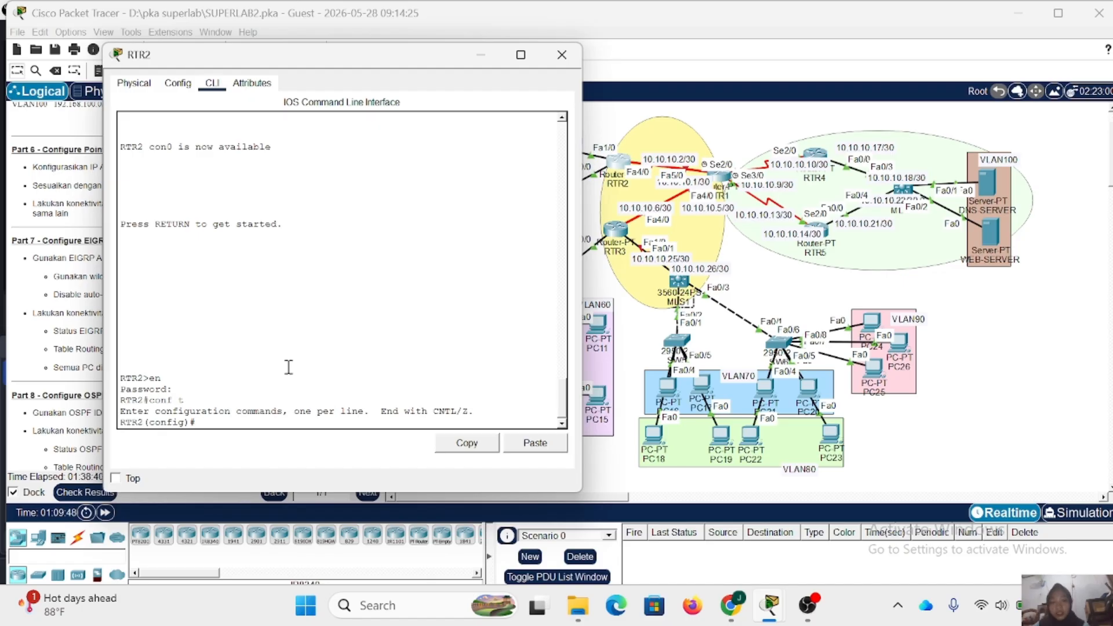
type("int fa")
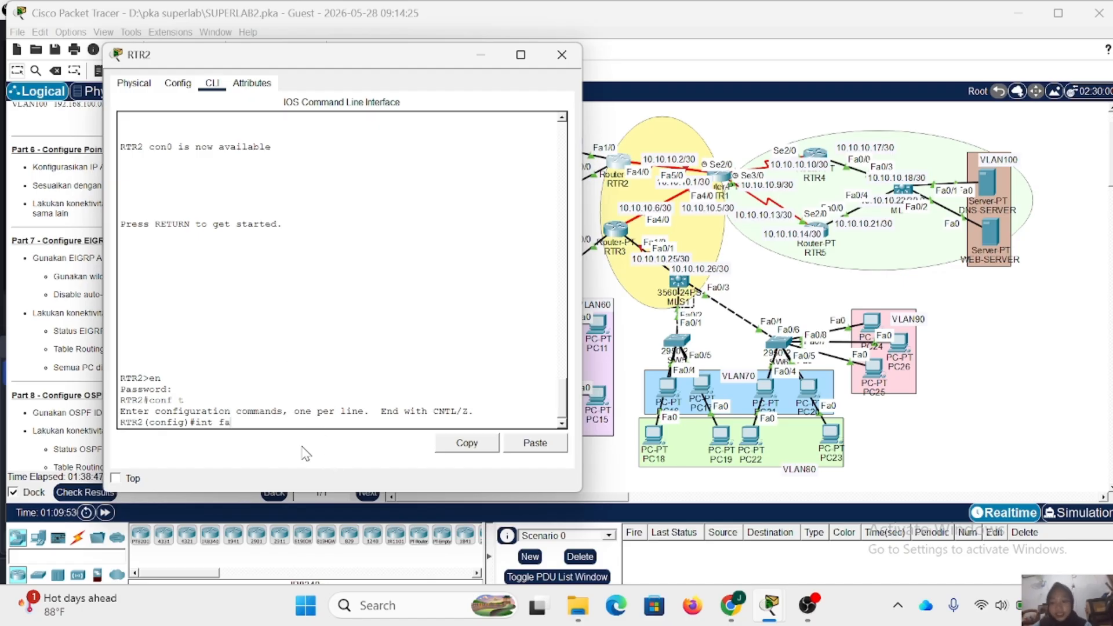
type("4/0")
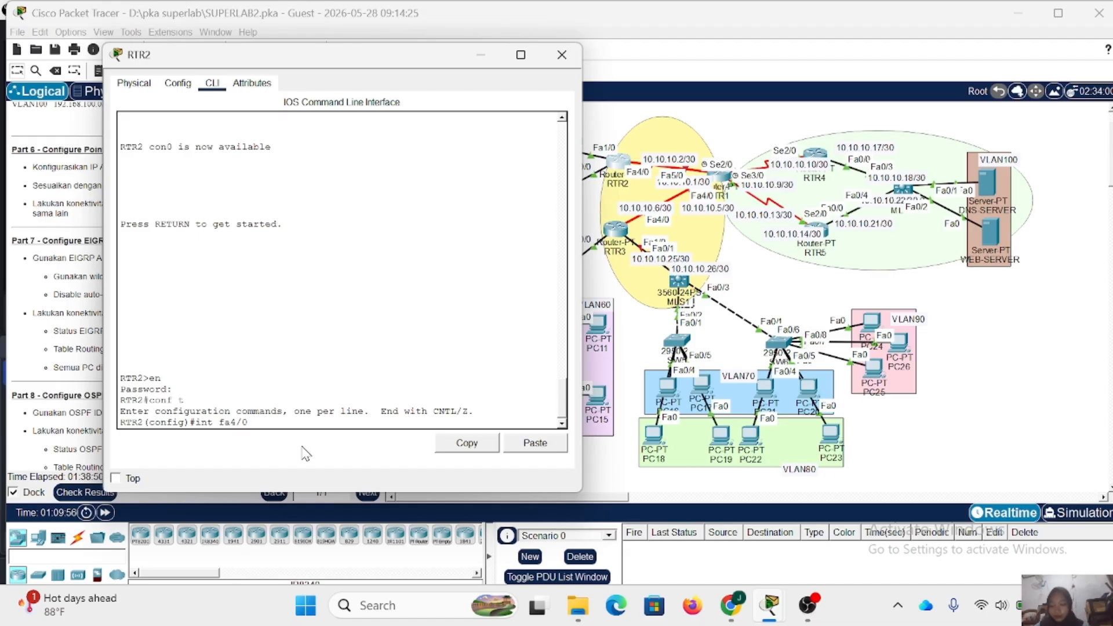
key("Return")
type("ip a")
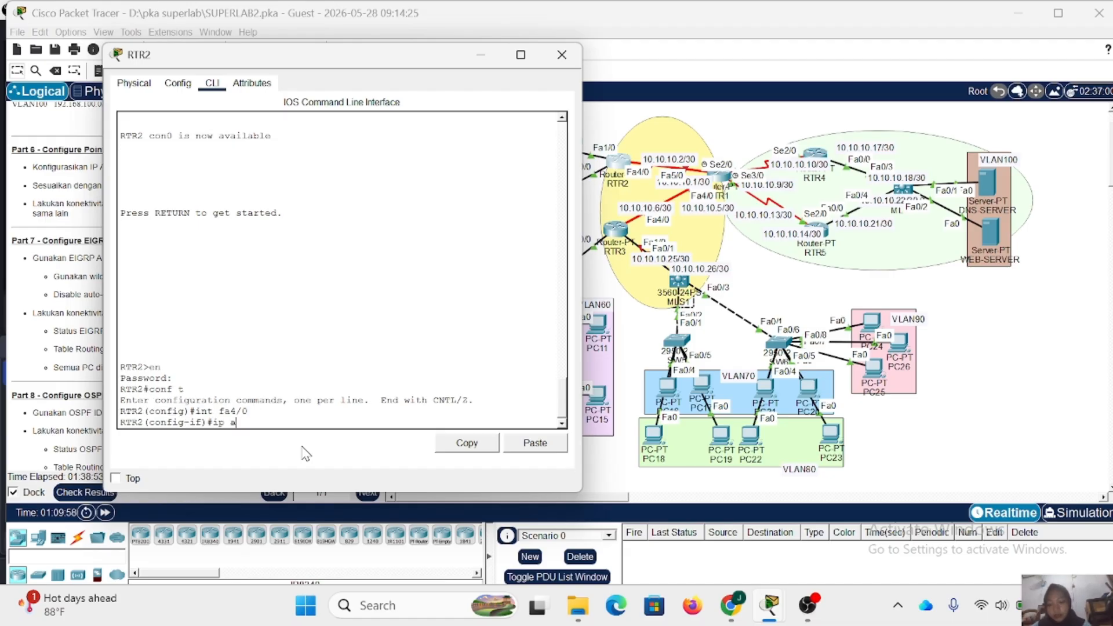
type("dd 10.10.10.")
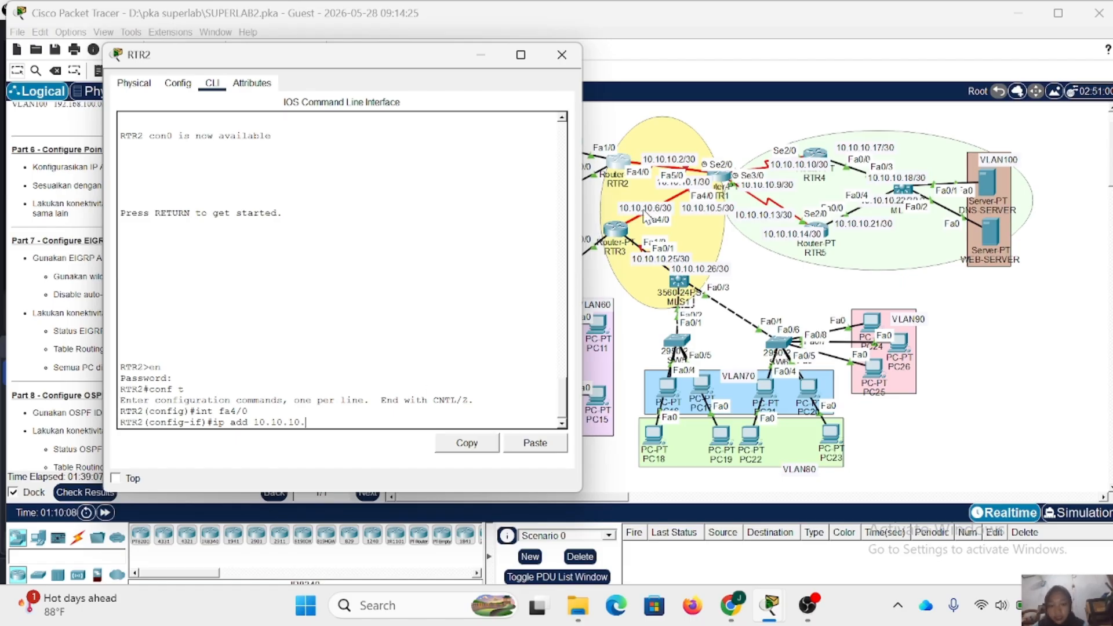
type("2 ")
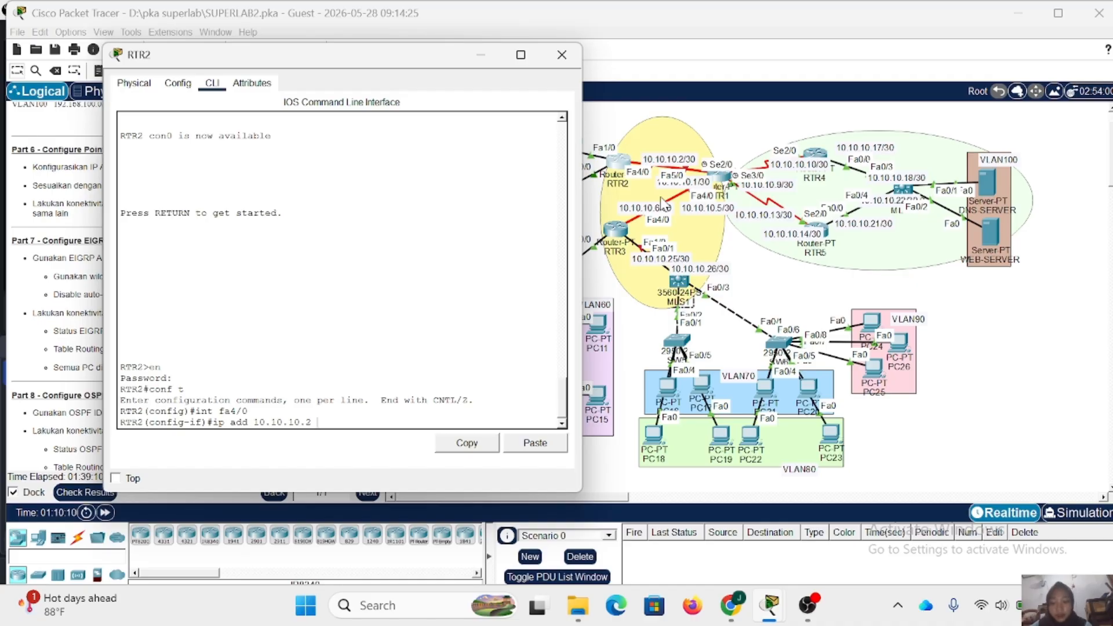
type("255 255")
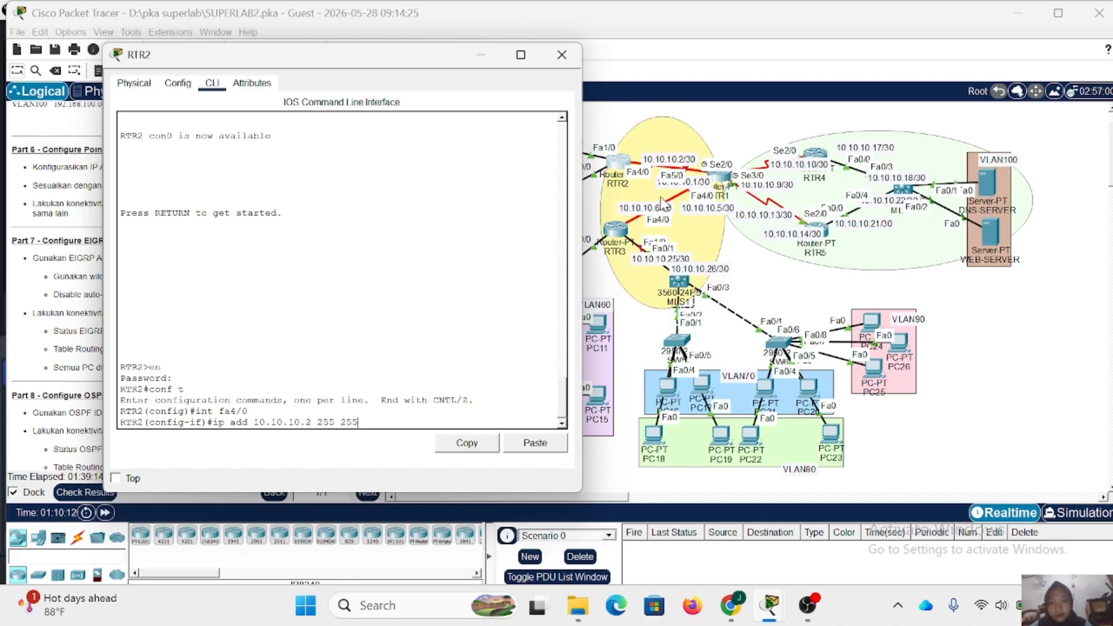
key("BackSpace")
key("BackSpace")
key("BackSpace")
key("BackSpace")
type(".255.255.252")
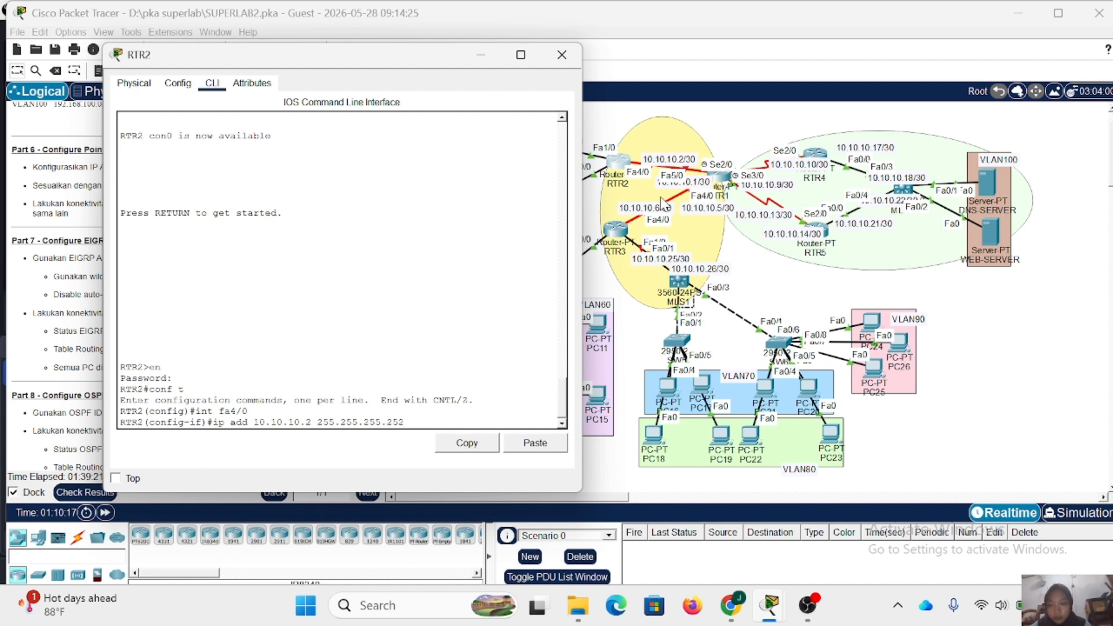
key("Return")
- Enable RTR2's Fa4/0 with no shutdown and close the router's window
type("no sh")
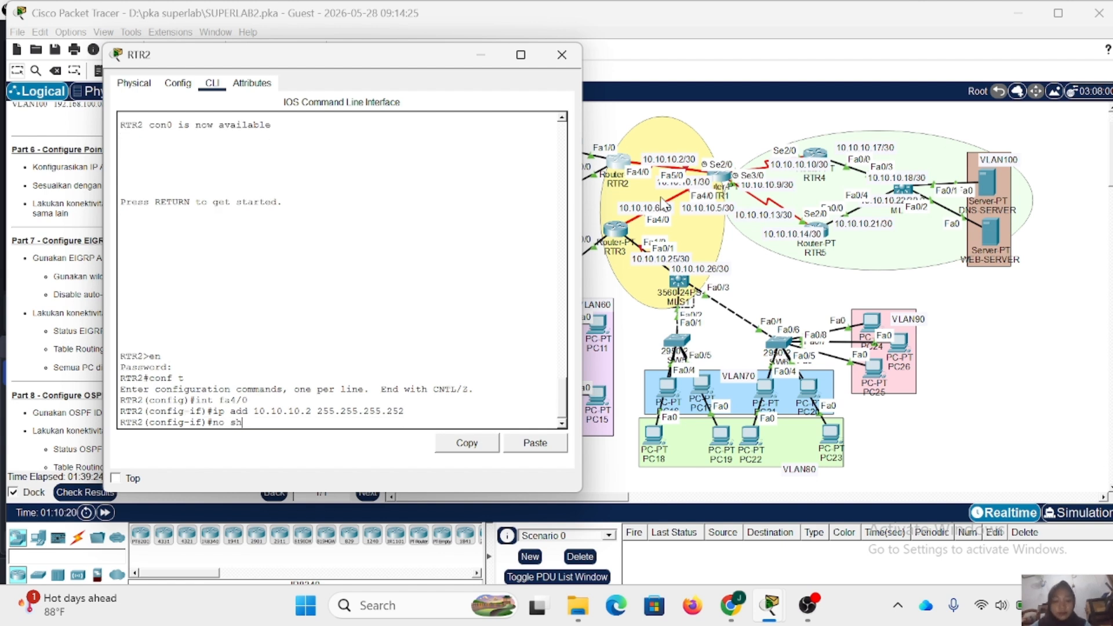
key("Return")
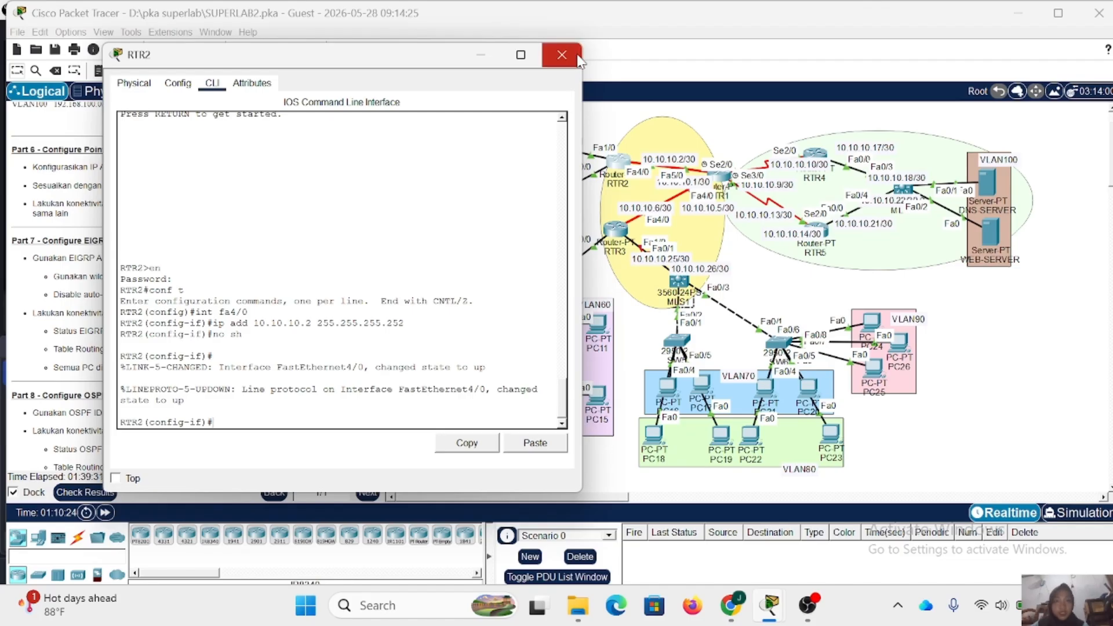
left_click(562, 54)
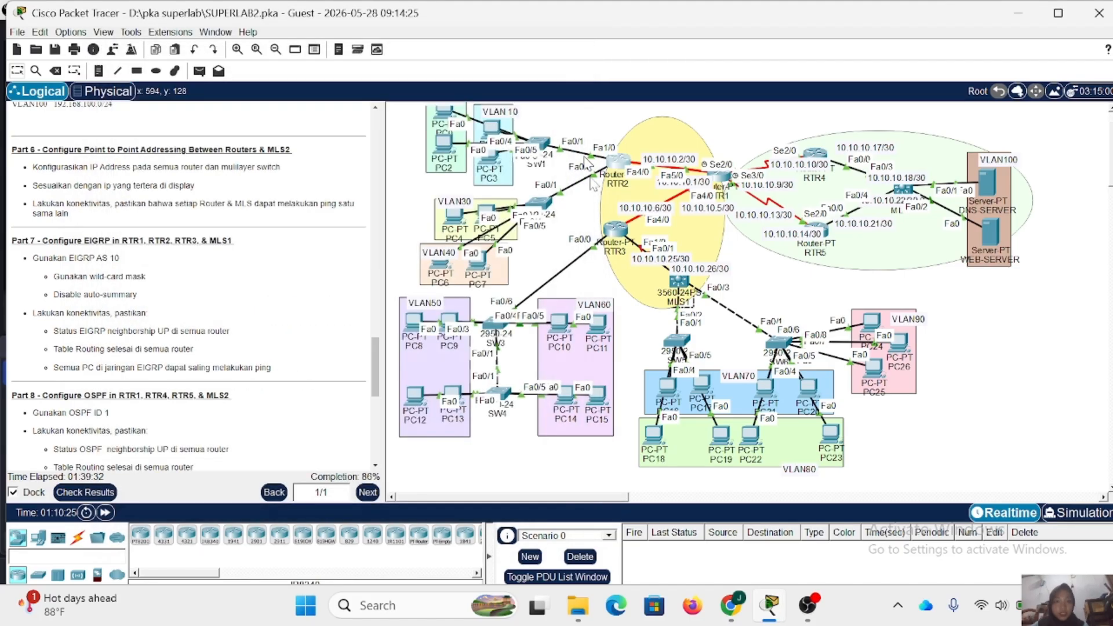
- Open RTR3's command line and enter global configuration mode, supplying the privileged mode password
left_click(618, 232)
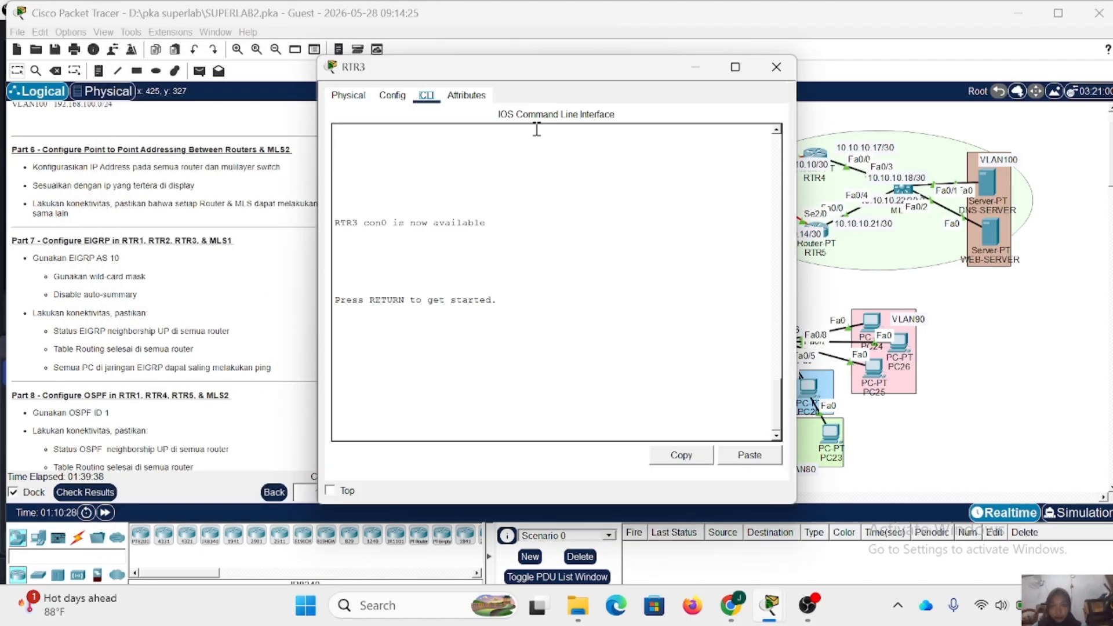
left_click_drag(508, 74, 299, 99)
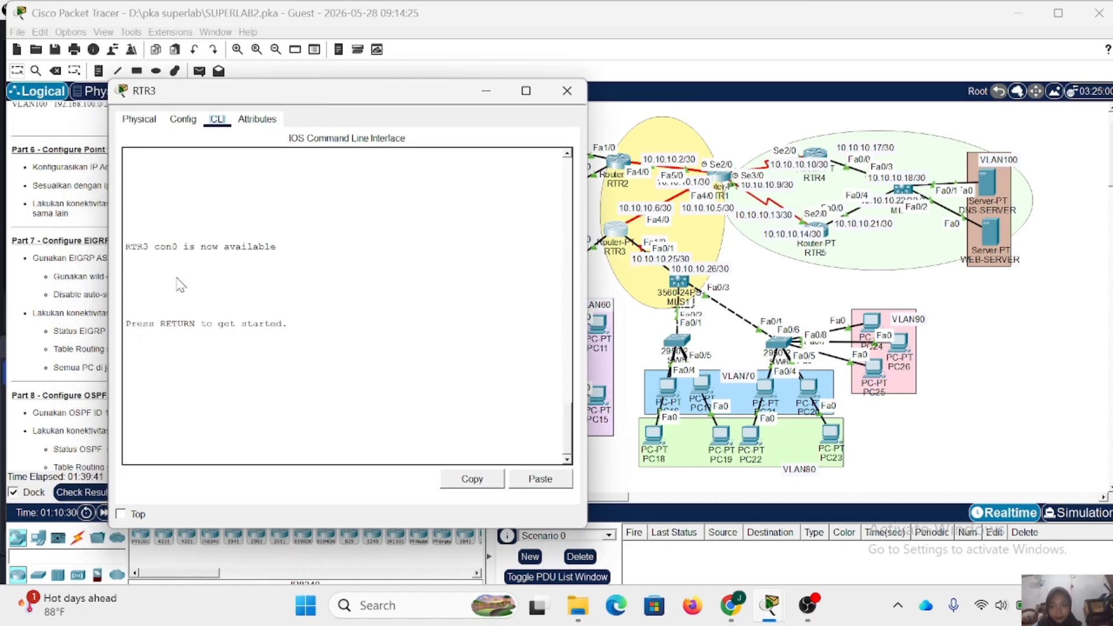
left_click(154, 410)
key("Return")
type("en")
key("Return")
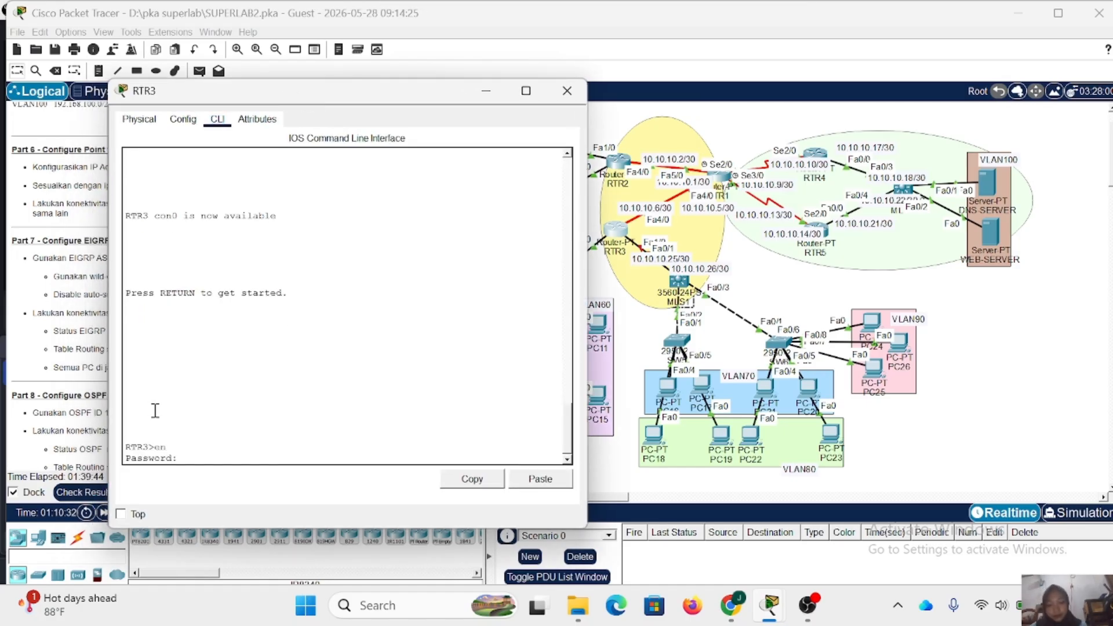
key("Return")
type("conf t")
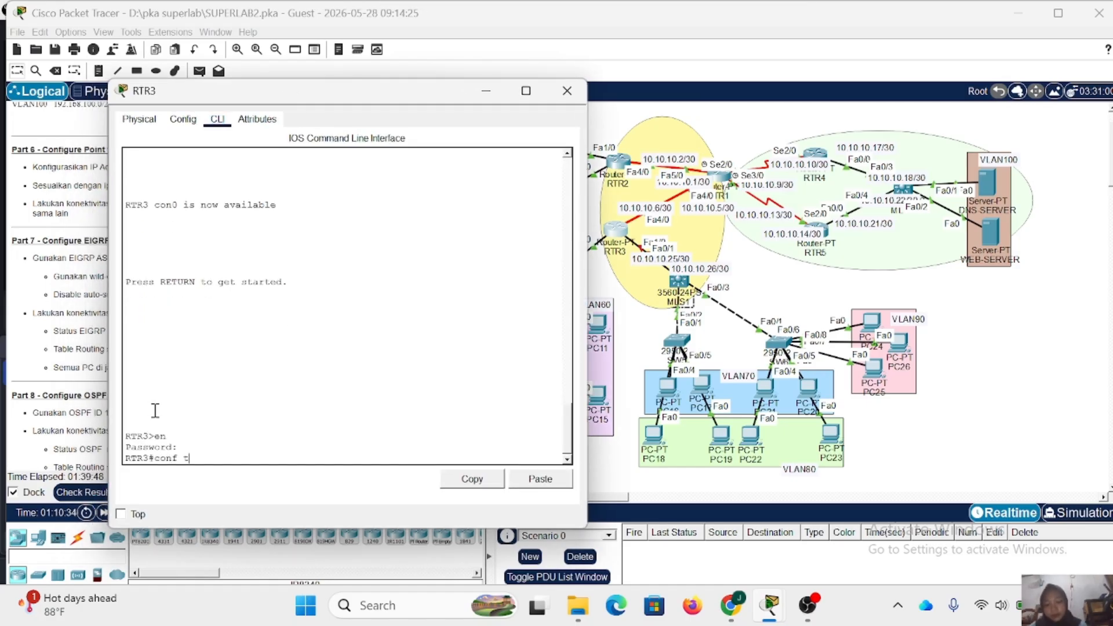
key("Return")
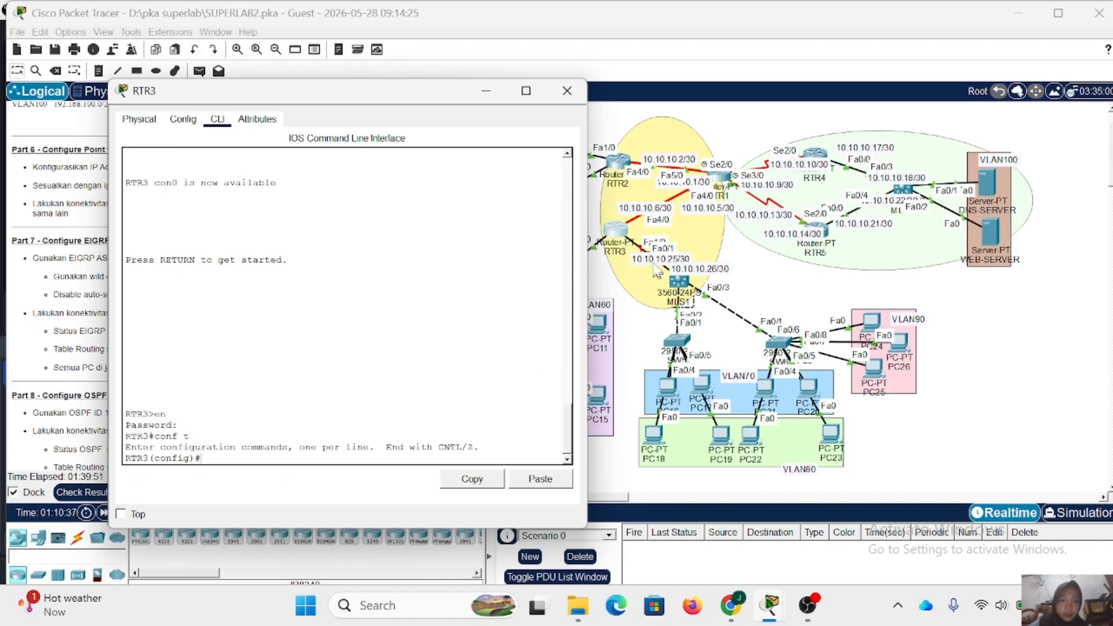
- Shift RTR3 slightly in the topology to uncover its Fa1/0 port label, and return to its command line
left_click(610, 227)
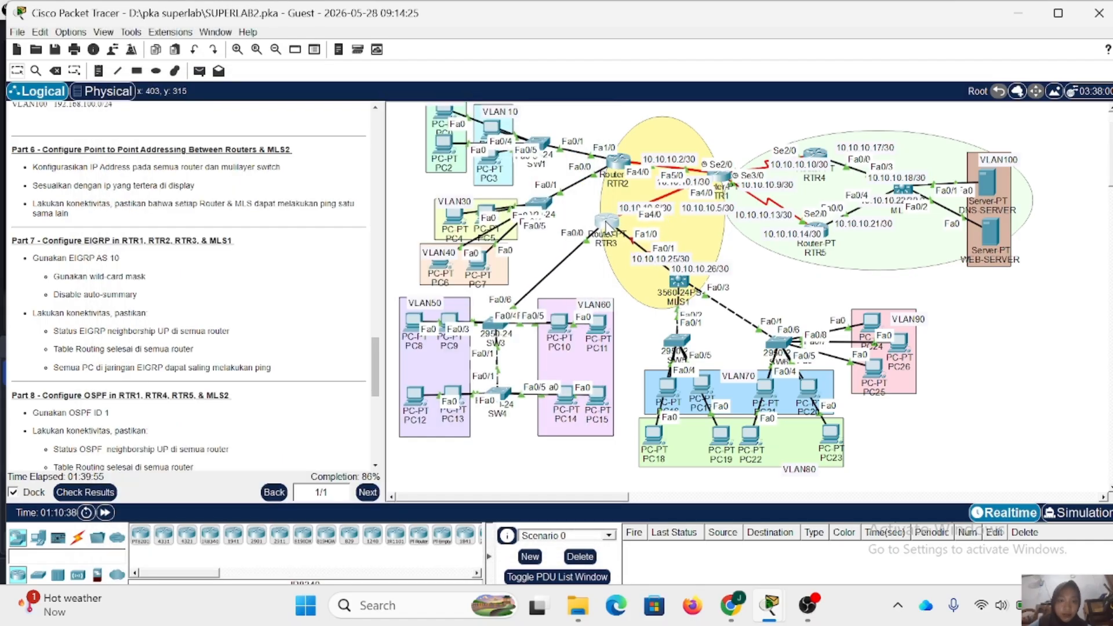
left_click_drag(608, 227, 612, 232)
left_click(616, 235)
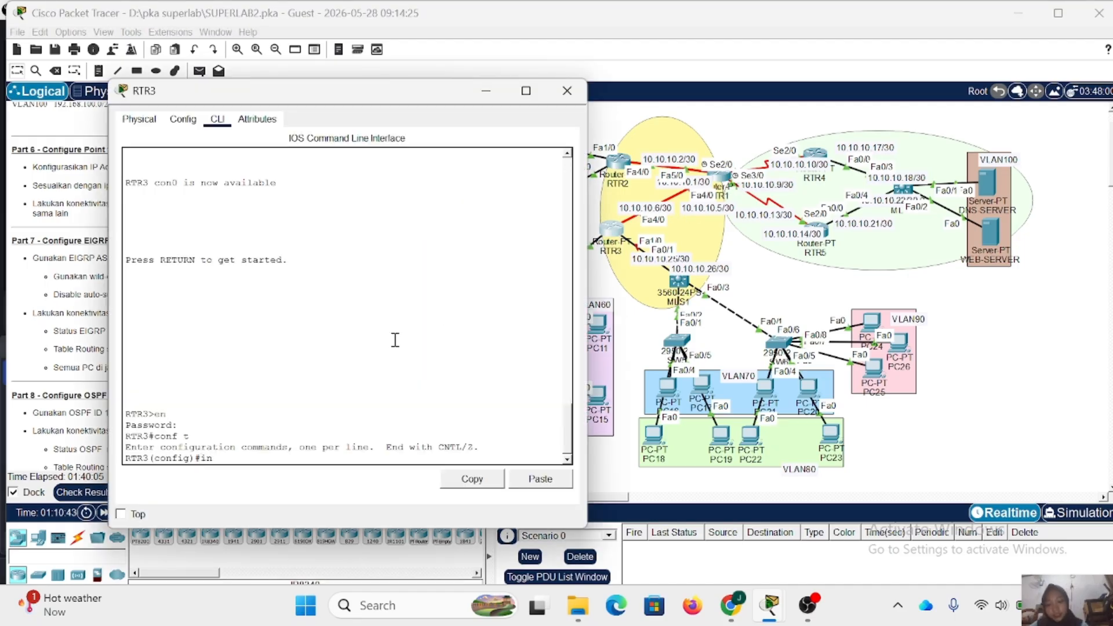
- Assign IP address 10.10.10.6 with mask 255.255.255.252 to RTR3's Fa4/0 and enable the interface with no shutdown
type("fa4/0")
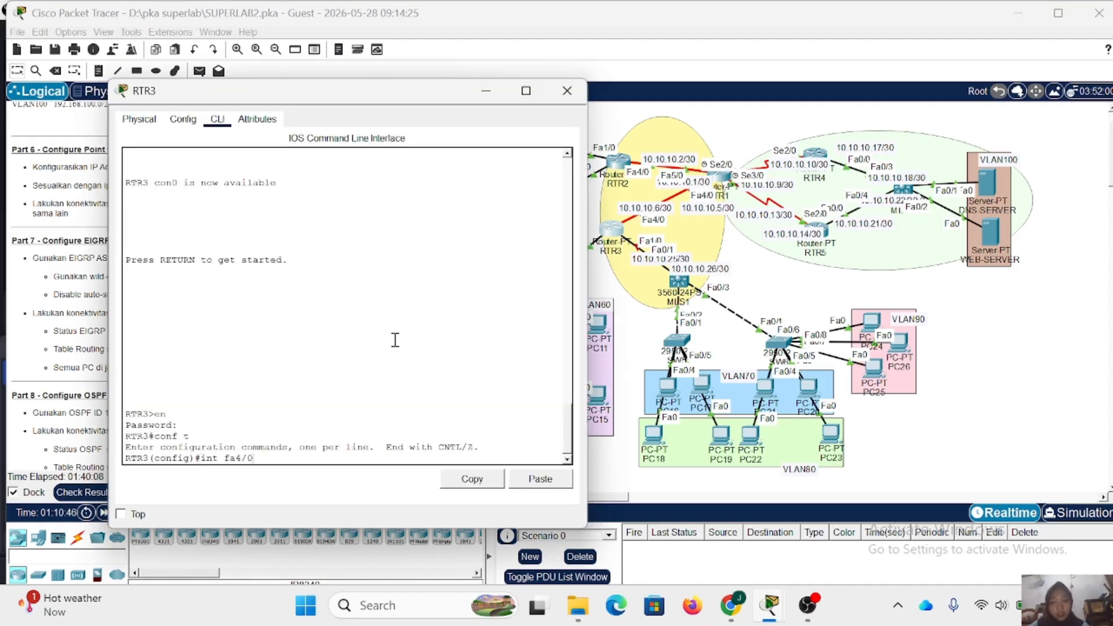
key("Return")
type("ip add 1")
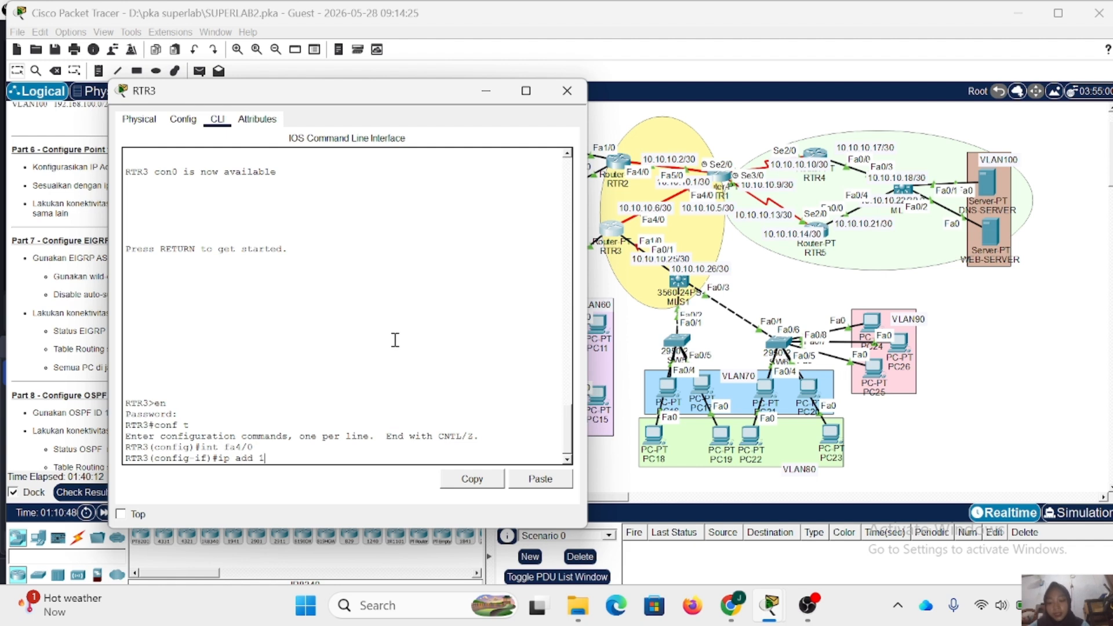
type("0.10.10.")
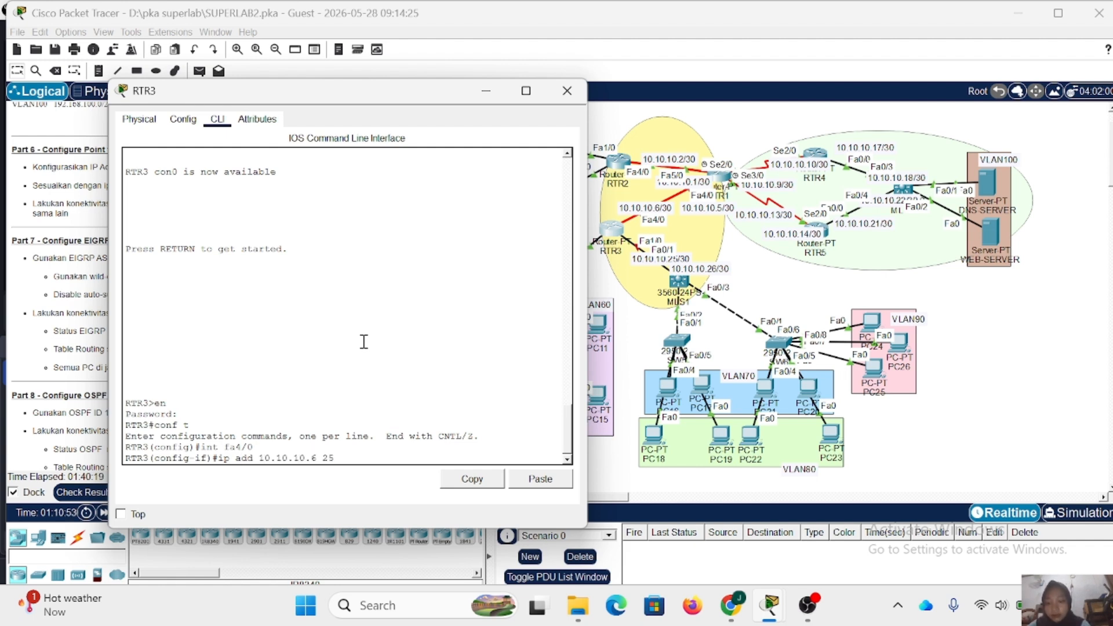
type("6 255.255.255.")
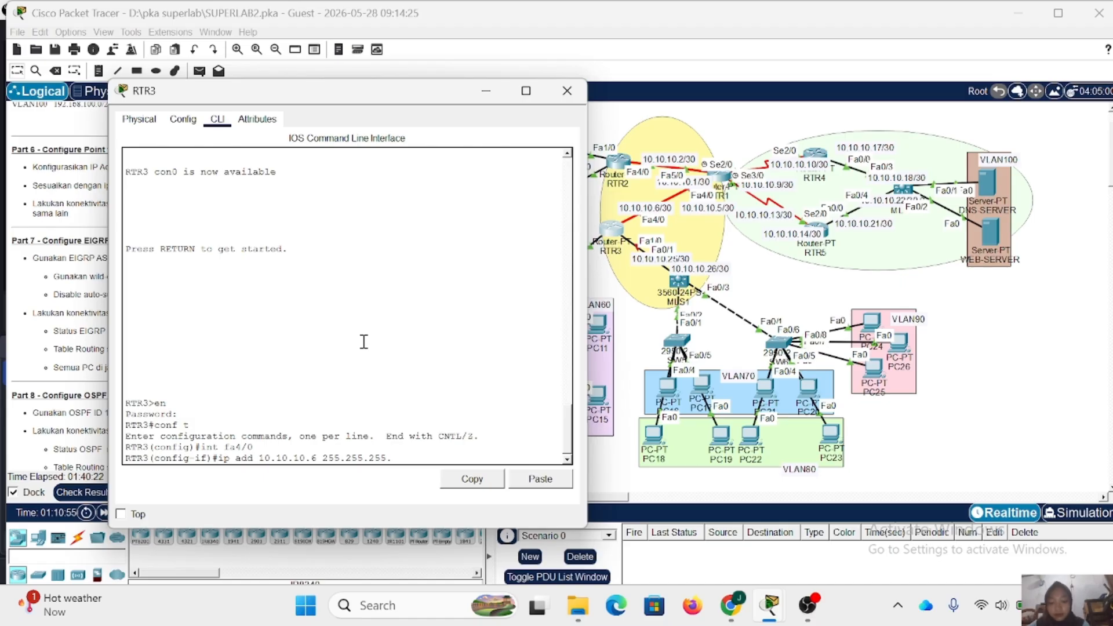
type("252")
key("Return")
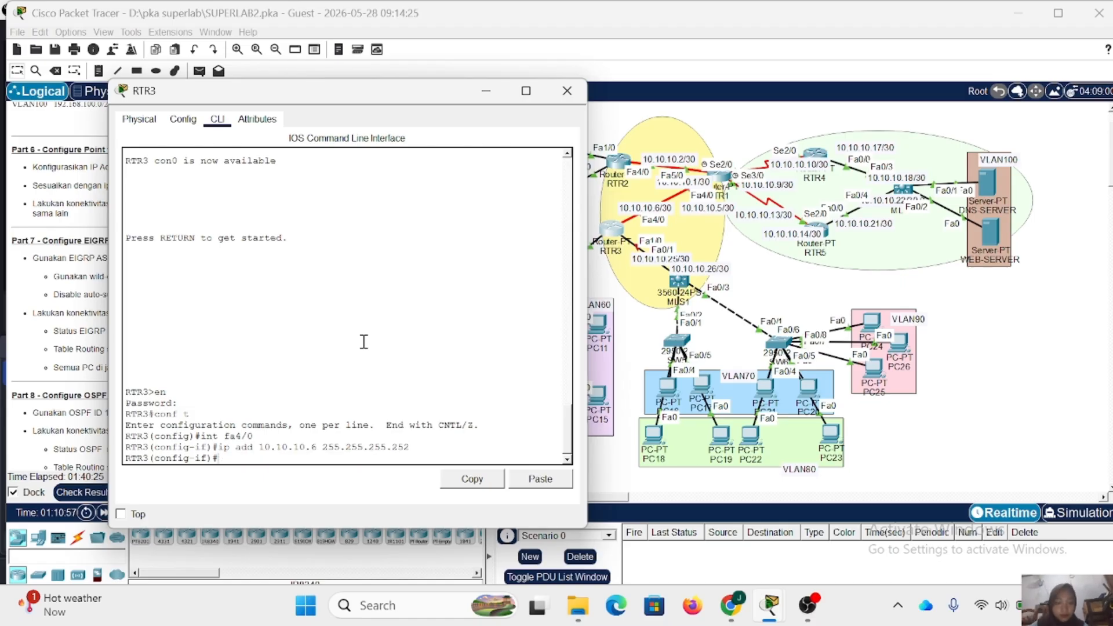
type("no sh")
key("Return")
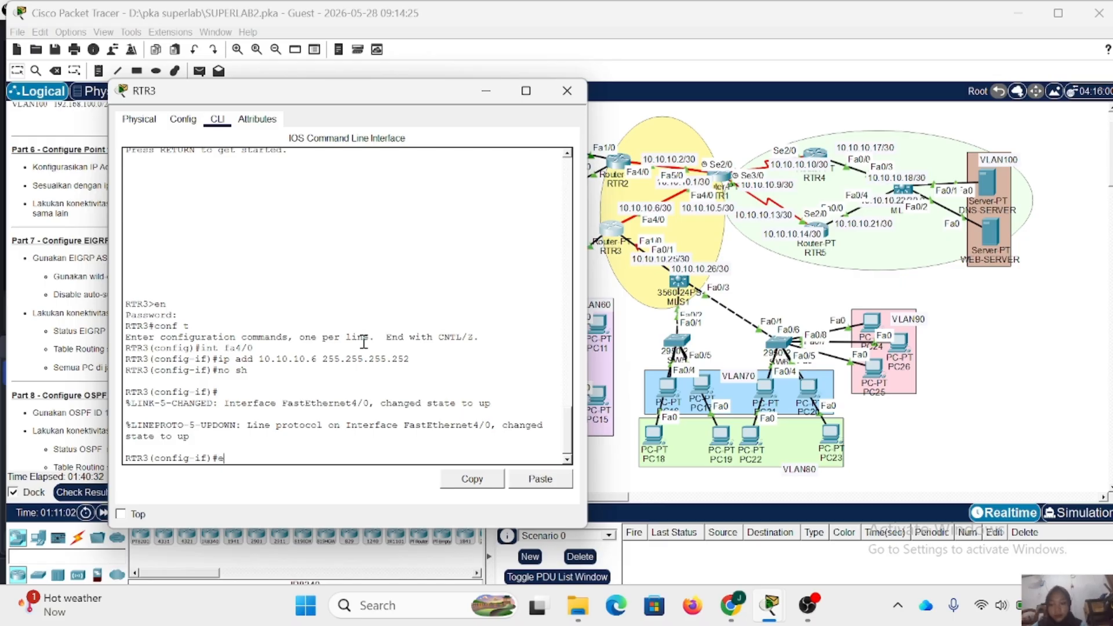
- Exit Fa4/0 configuration and enter interface configuration for RTR3's Fa1/0
type("ex")
key("Return")
type("int fa")
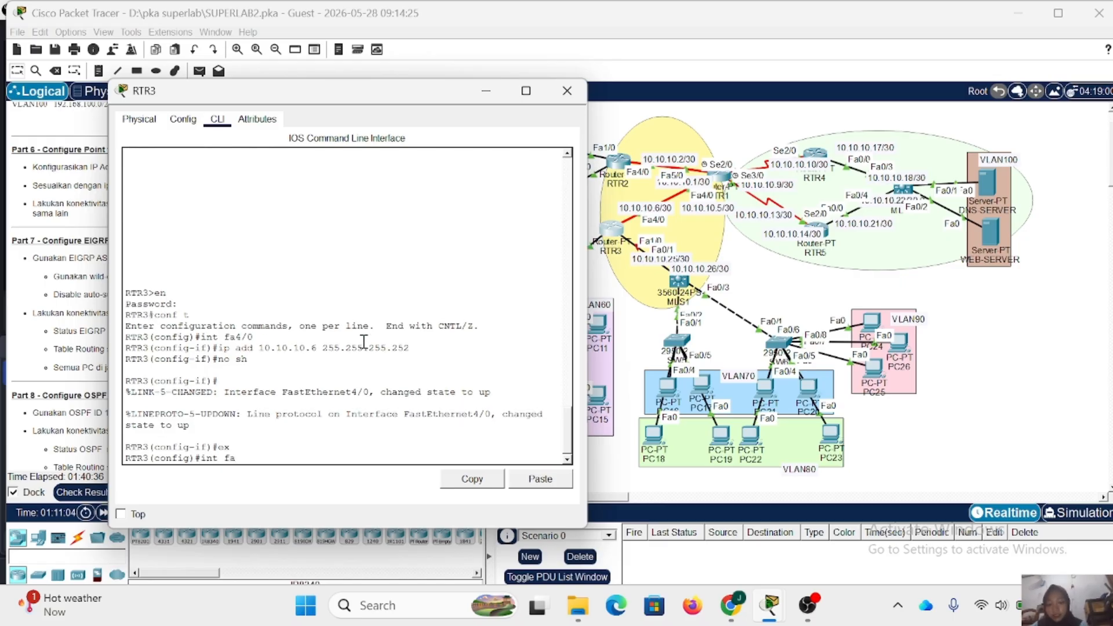
type("1/0")
key("Return")
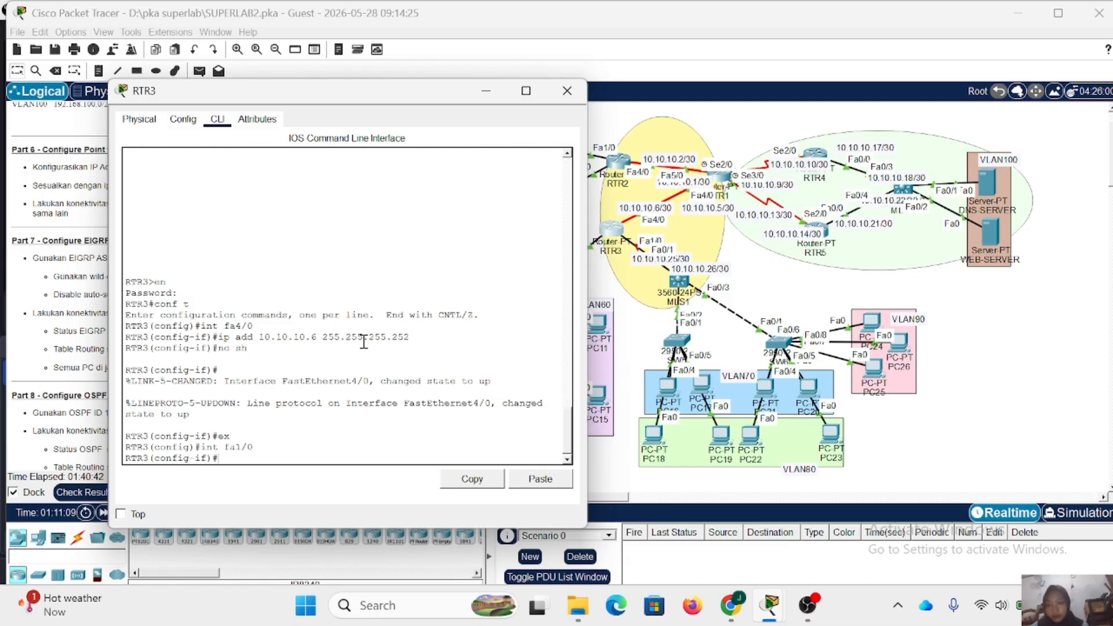
- Assign IP address 10.10.10.25 with mask 255.255.255.252 to RTR3's Fa1/0, enable it with no shutdown, and close the router's window
type("ip add 1")
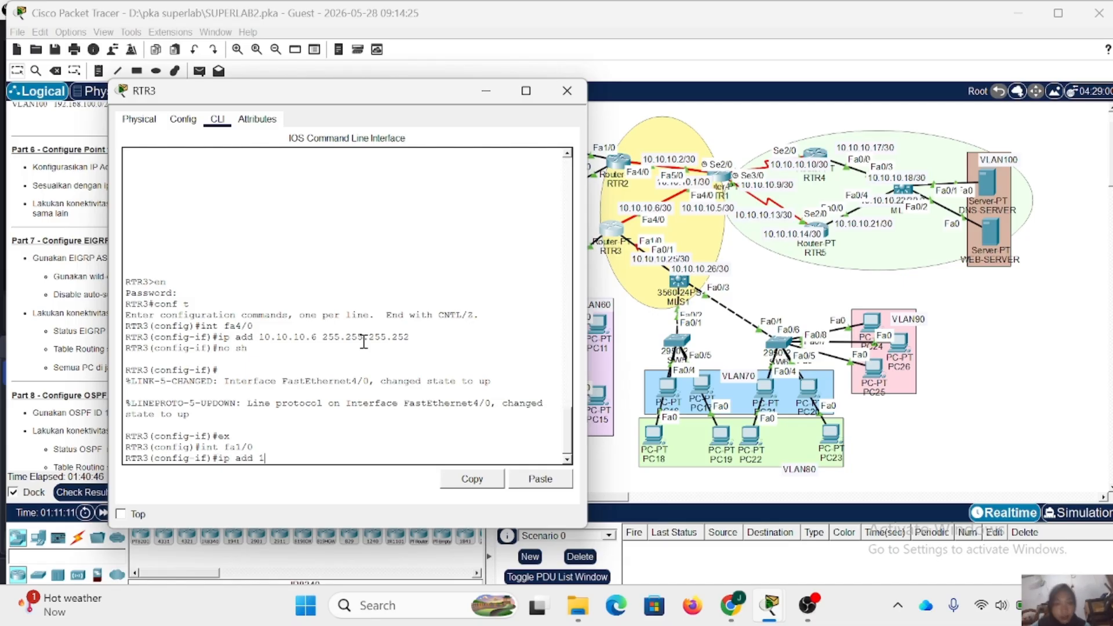
type("0.10.")
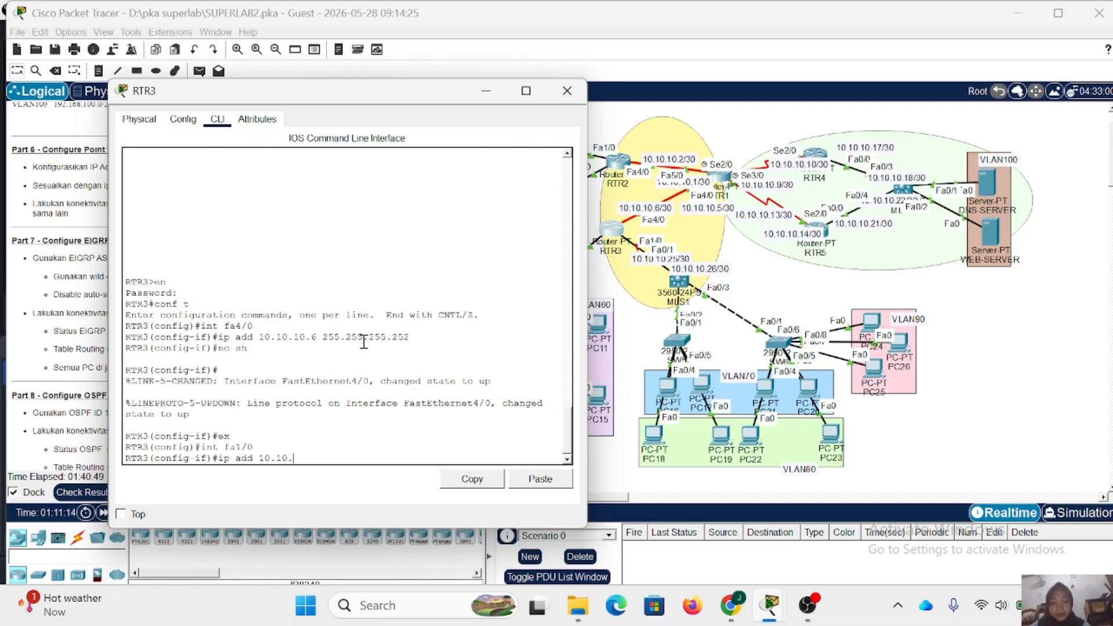
type("10.25")
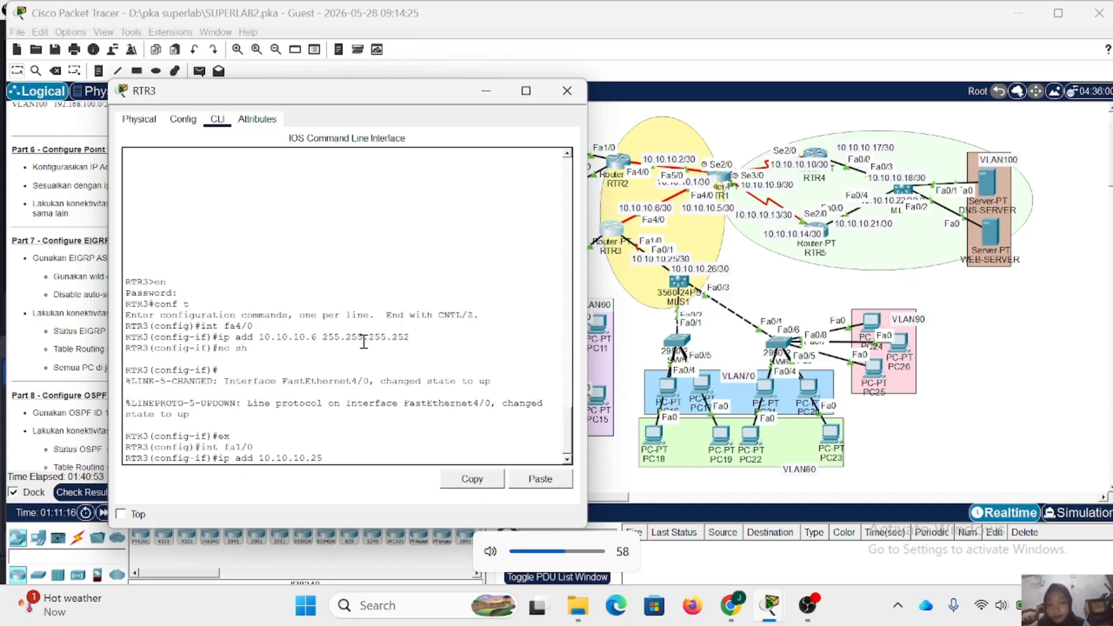
type(" 255.255.25")
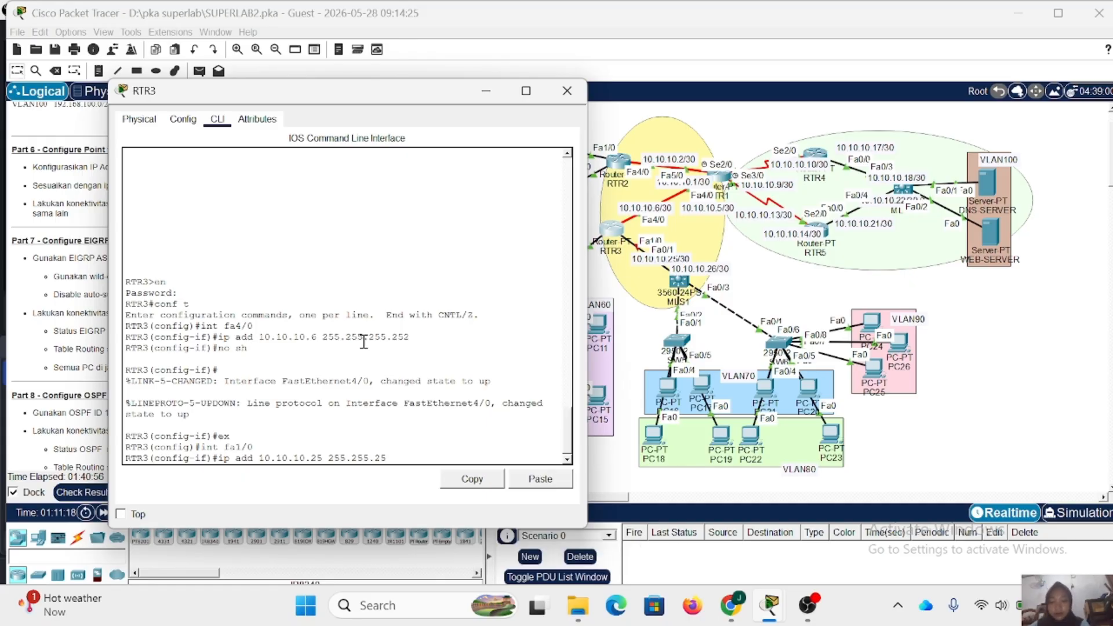
type("5.252")
key("Return")
type("no sh")
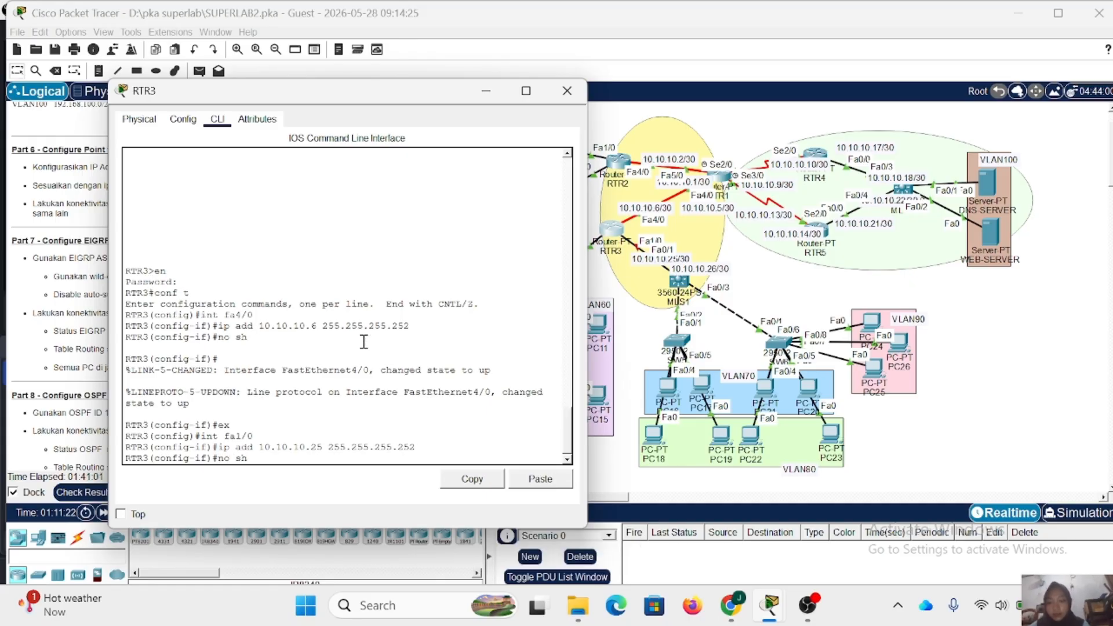
key("Return")
key("Return")
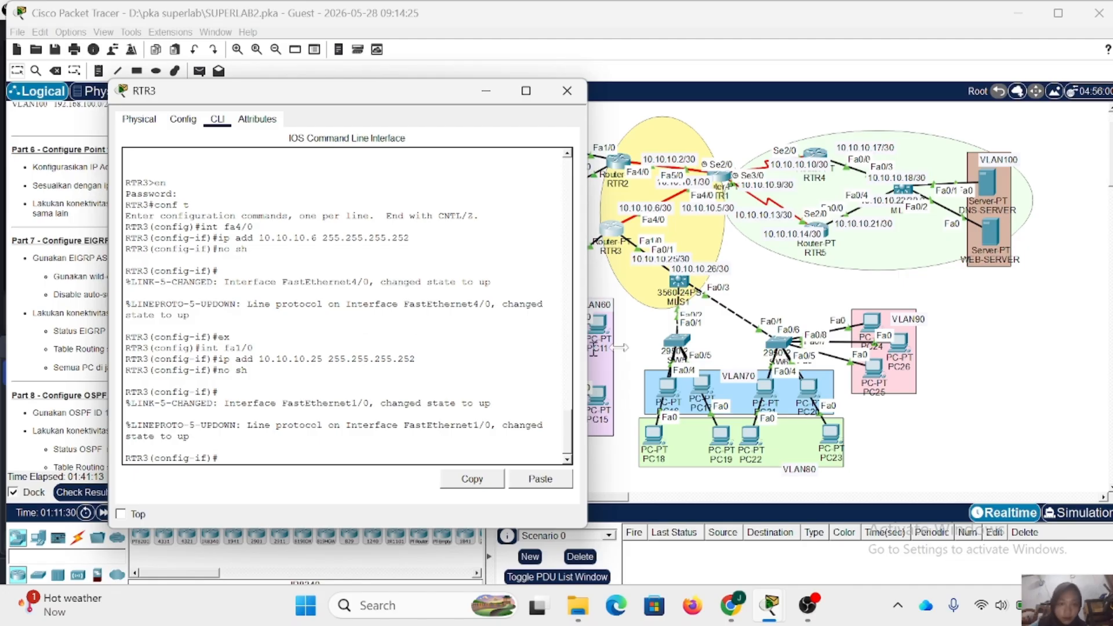
left_click(567, 91)
- Open MLS1's command line, enter privileged mode with the enable password, and enter global configuration mode
left_click(677, 281)
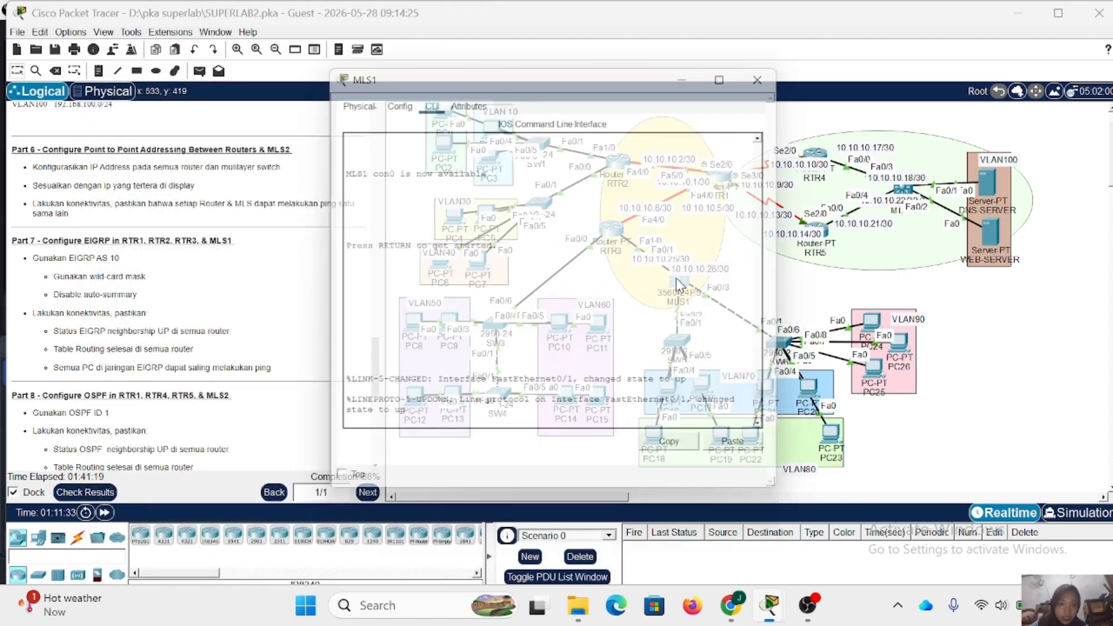
left_click(411, 427)
key("Return")
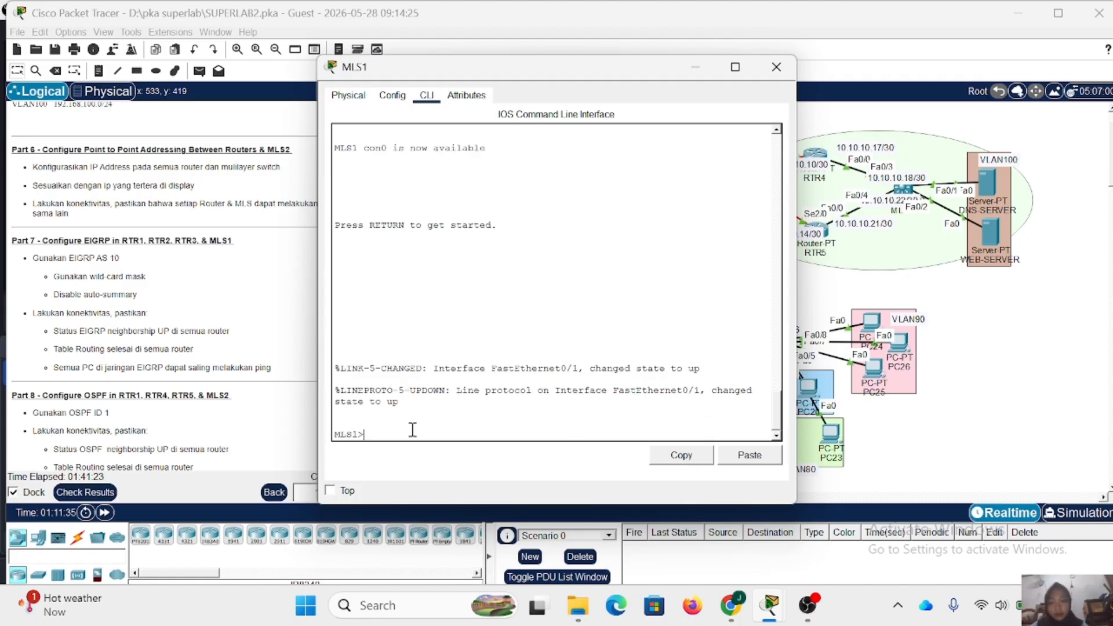
type("en")
key("Return")
key("Return")
type("co")
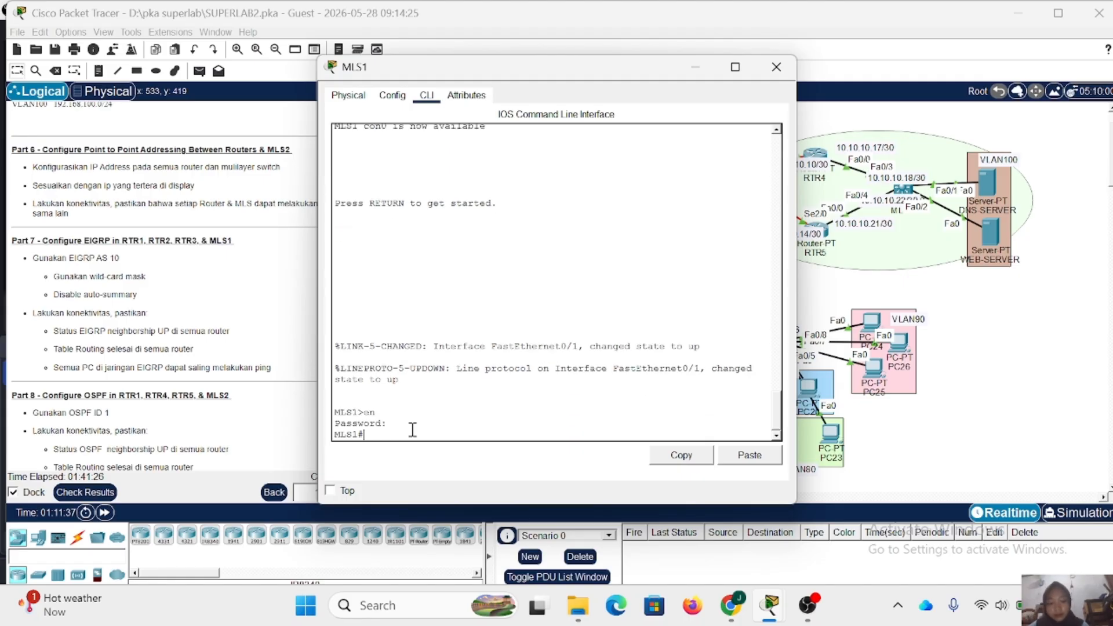
type("nf t")
key("Return")
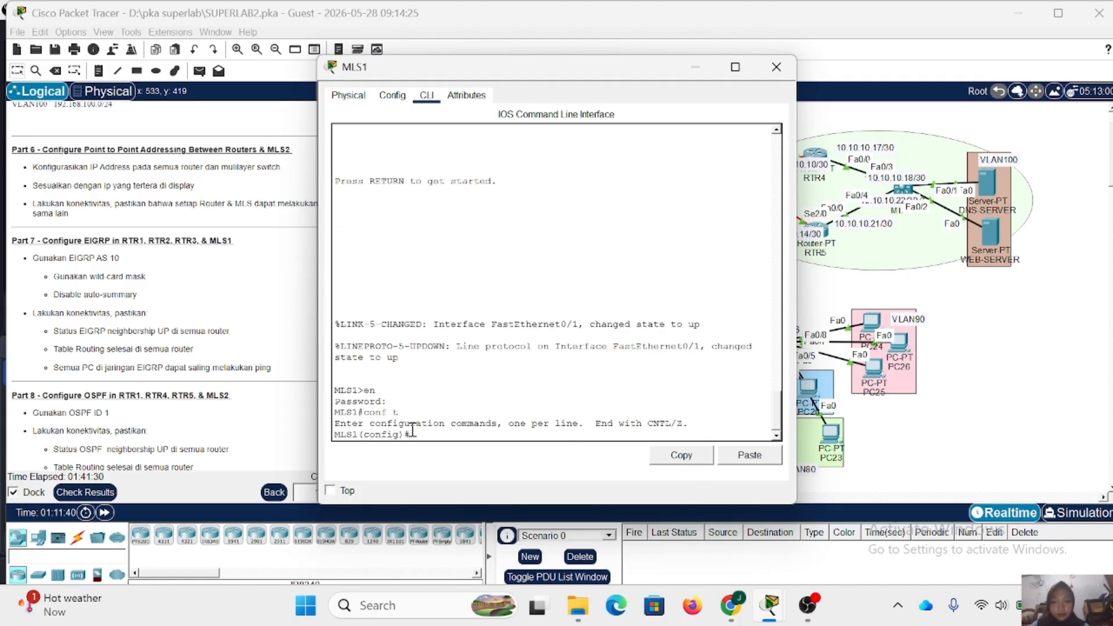
- Move MLS1's window off the topology and make its interface Fa0/1 a routed port with no switchport
left_click_drag(515, 68, 331, 51)
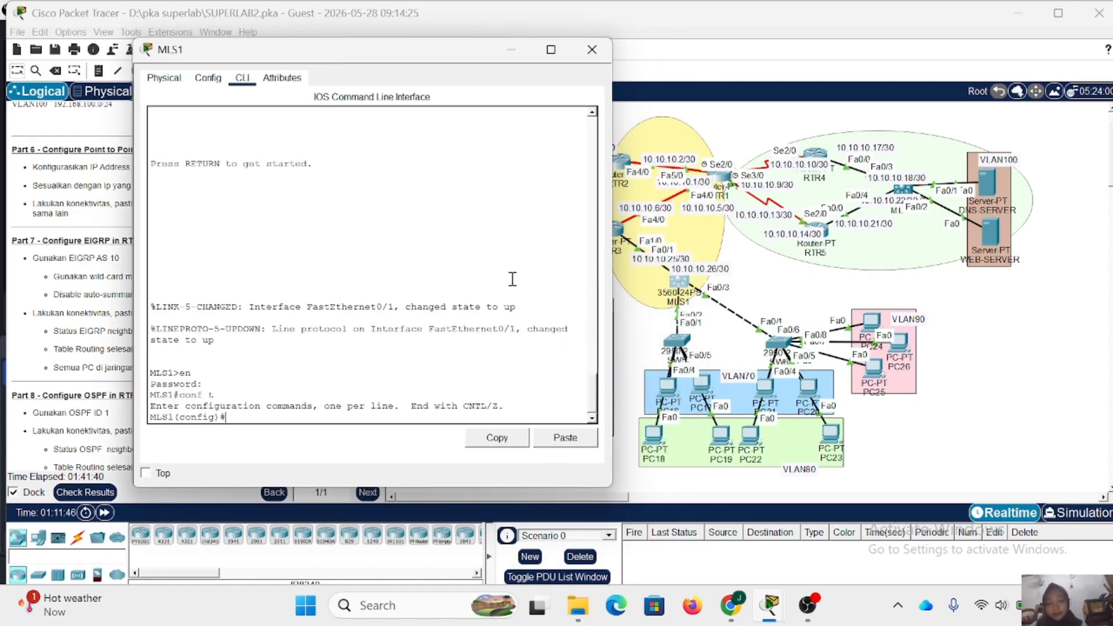
type("a0")
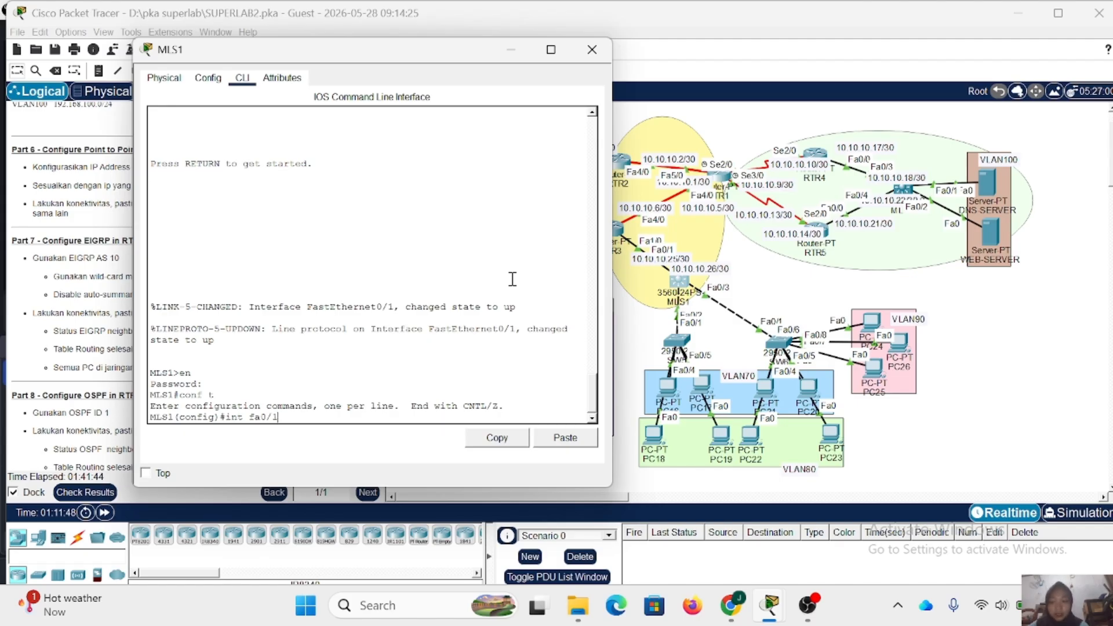
type("/1")
key("Return")
type("nfig-if)#no sw")
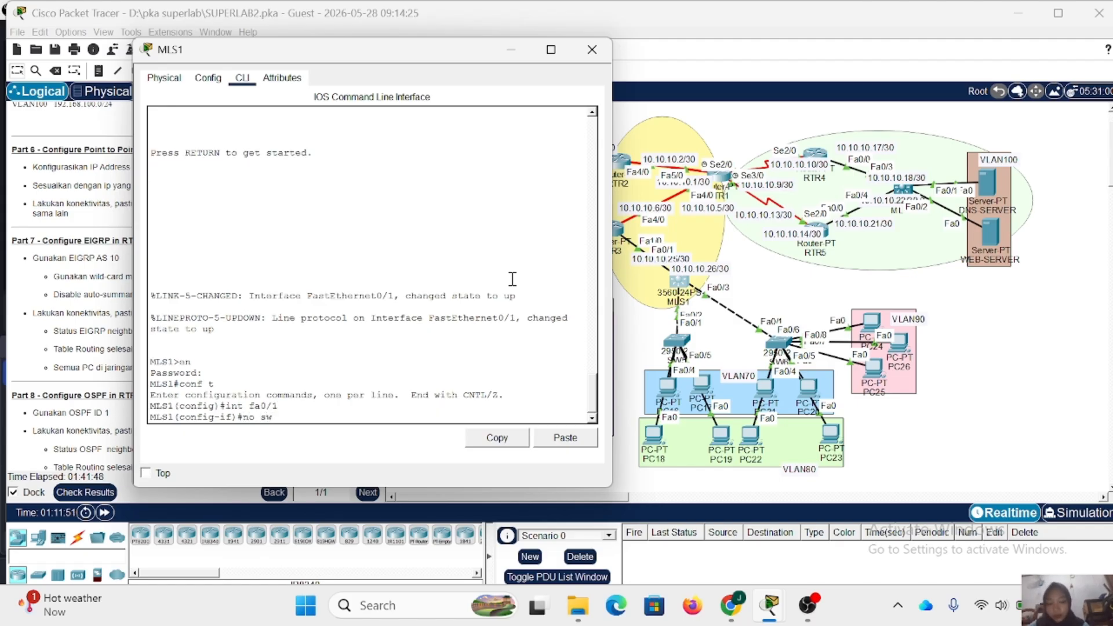
key("Return")
- Assign IP address 10.10.10.26 with mask 255.255.255.252 to MLS1's Fa0/1, enable it with no shutdown, and close MLS1's window
type("i")
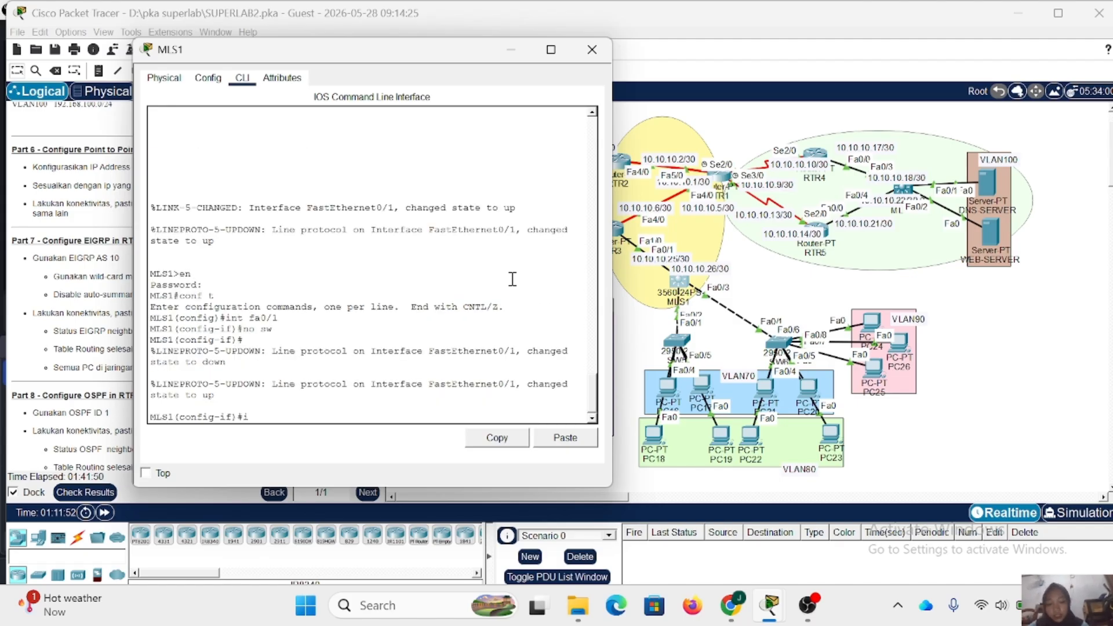
type("p add 10")
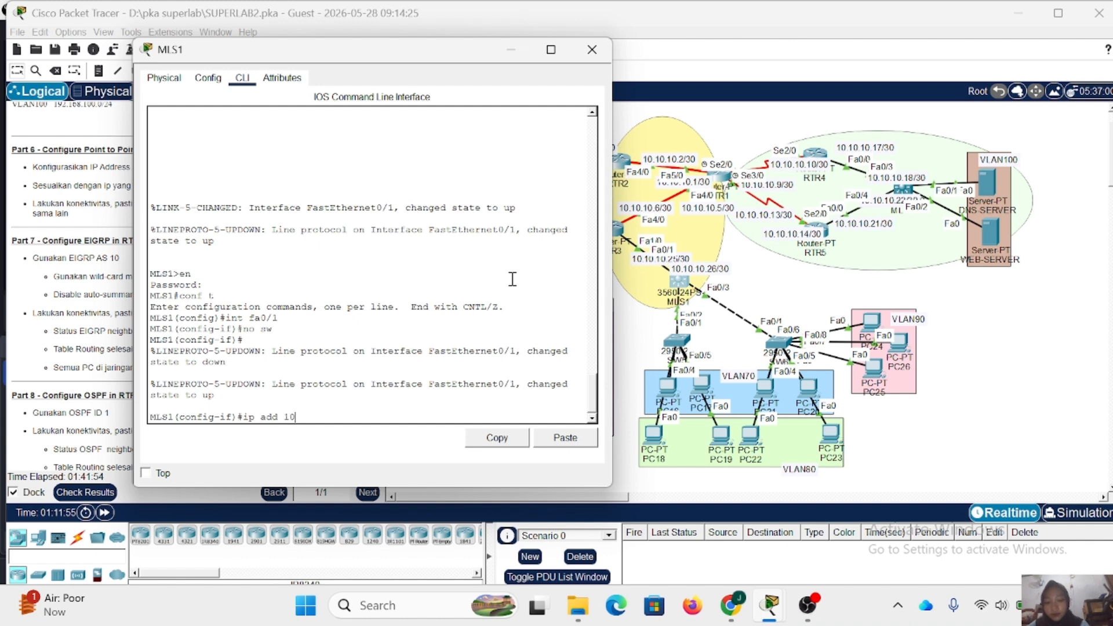
type(".10.10.1")
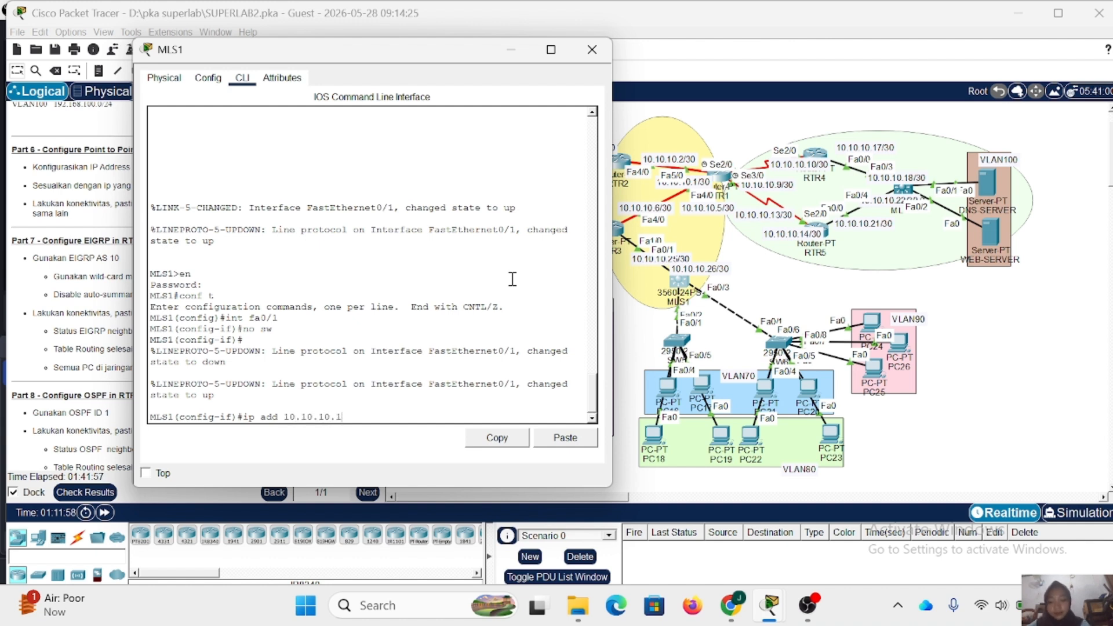
key("BackSpace")
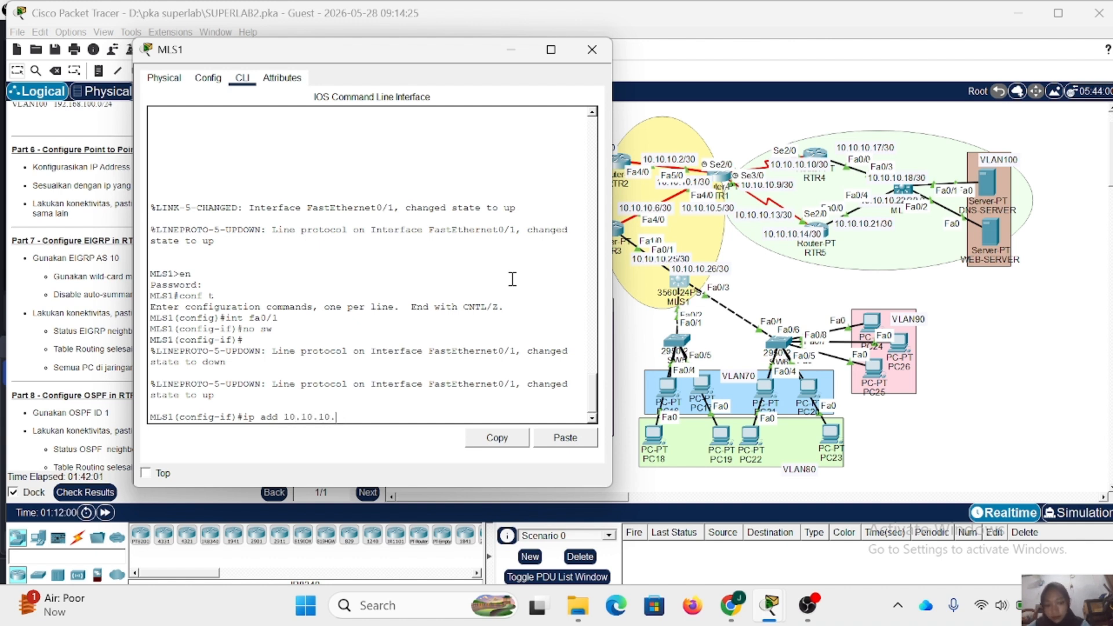
type("26 255.25")
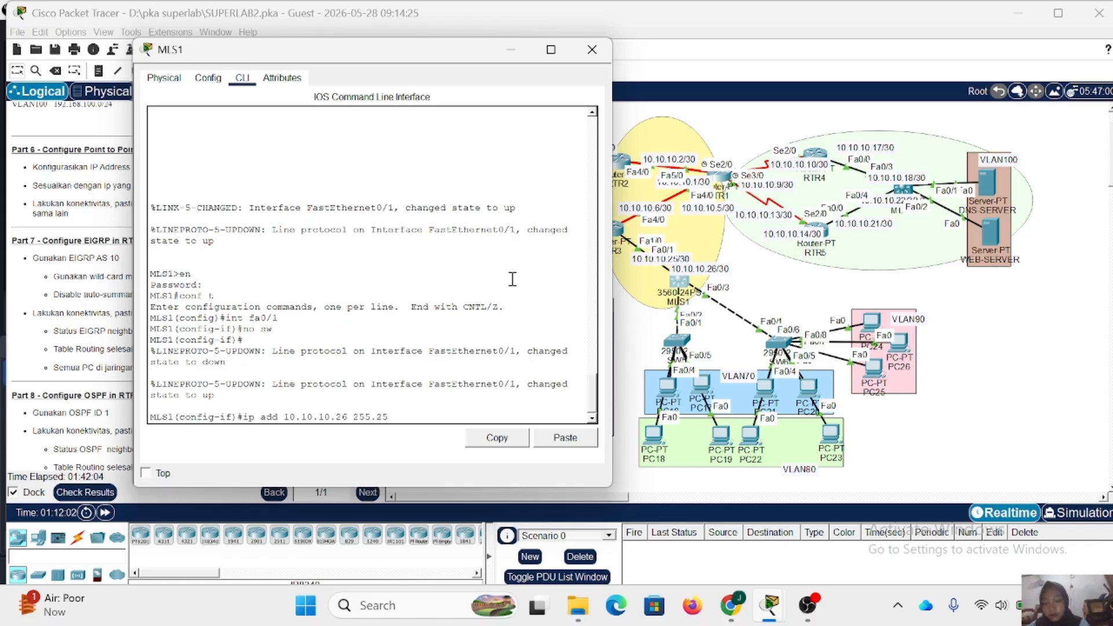
type("5.255.252")
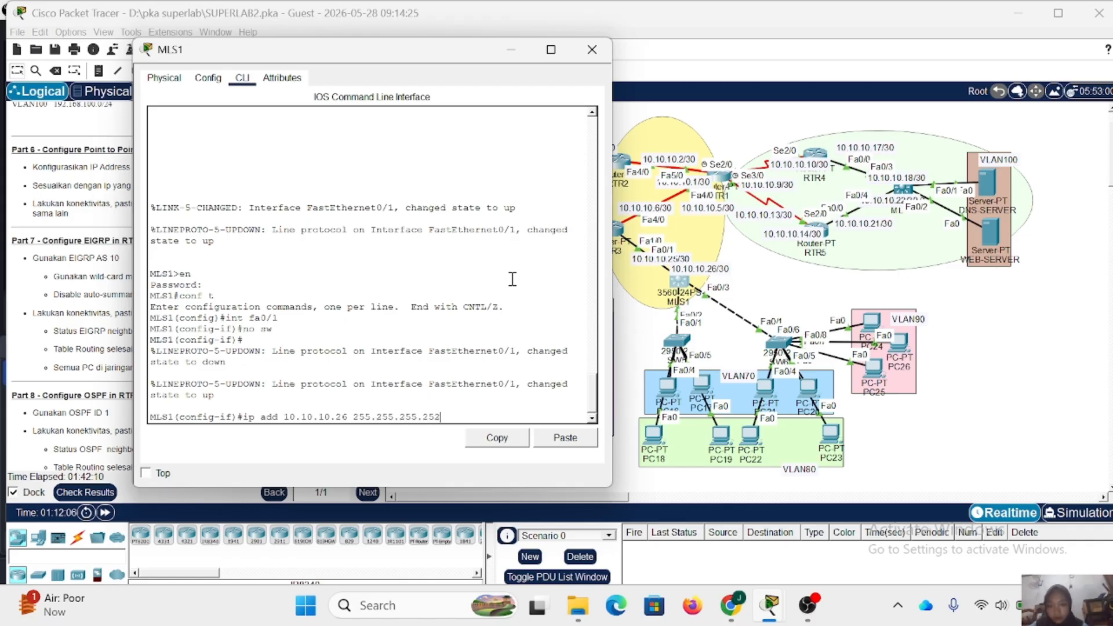
key("Return")
type("nfig-if)#n")
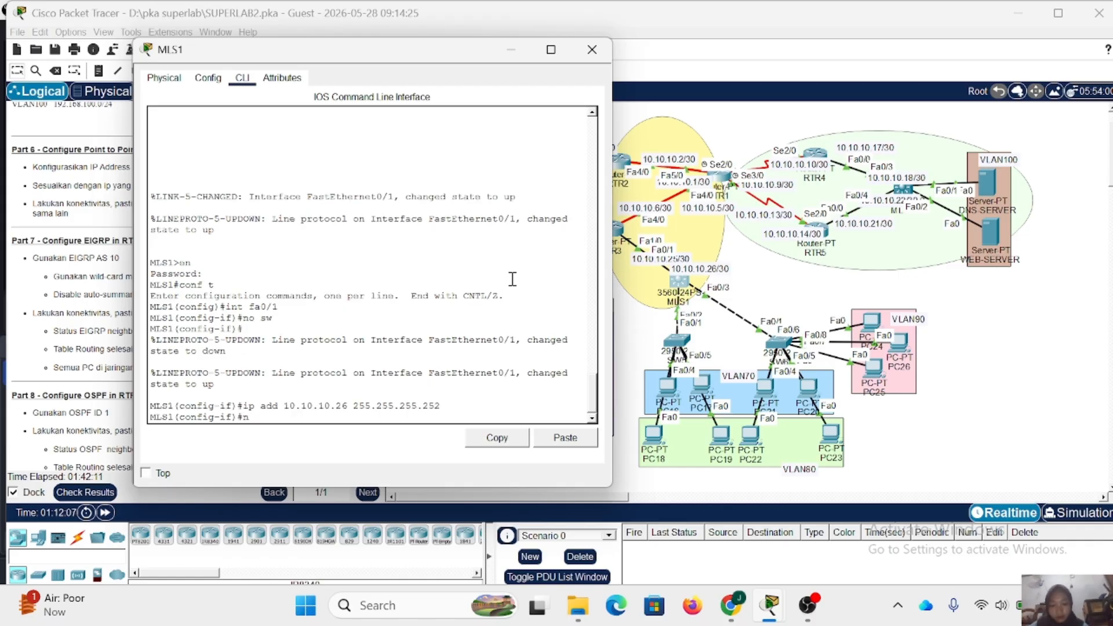
type("o sh")
key("Return")
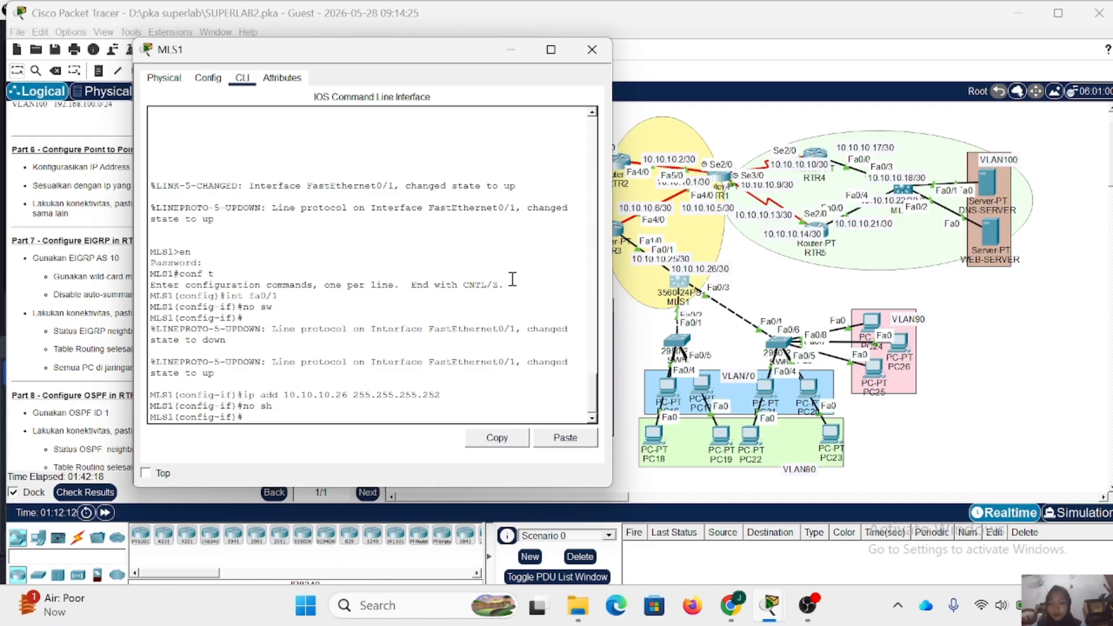
left_click(590, 55)
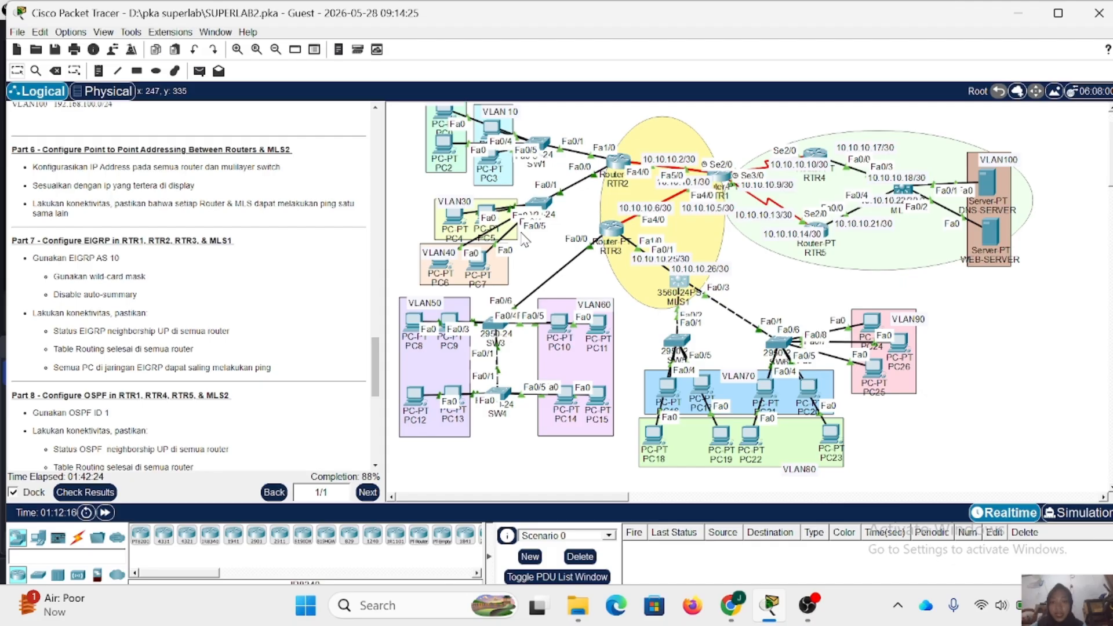
- Open RTR2's command line and exit Fa4/0 configuration to global configuration mode
left_click(618, 163)
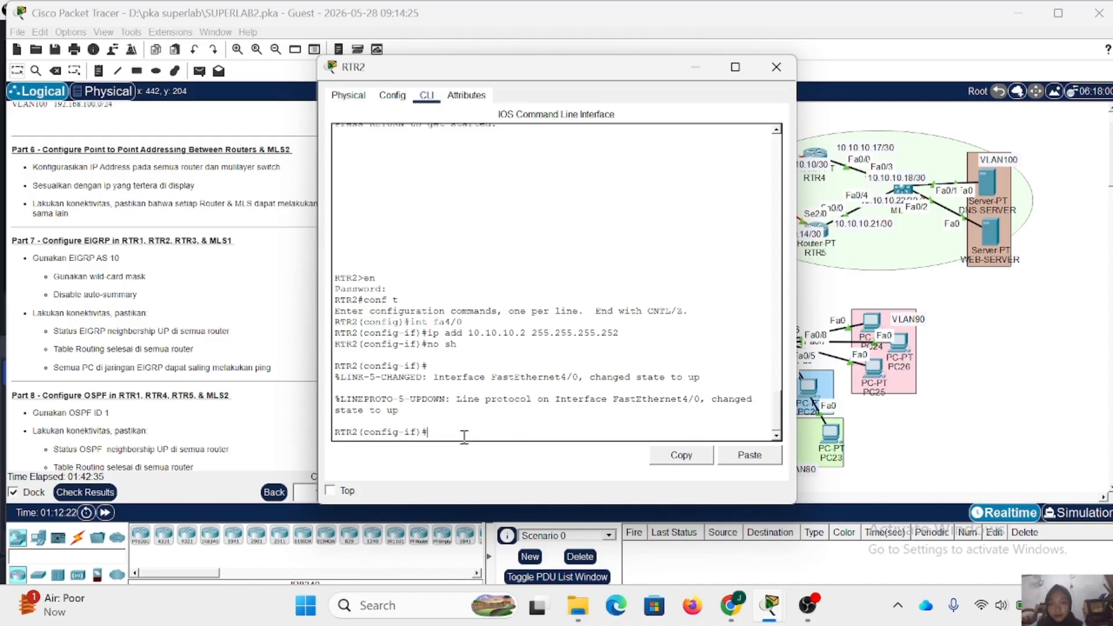
type("d")
type("o")
key("BackSpace")
key("BackSpace")
type("ex")
key("Return")
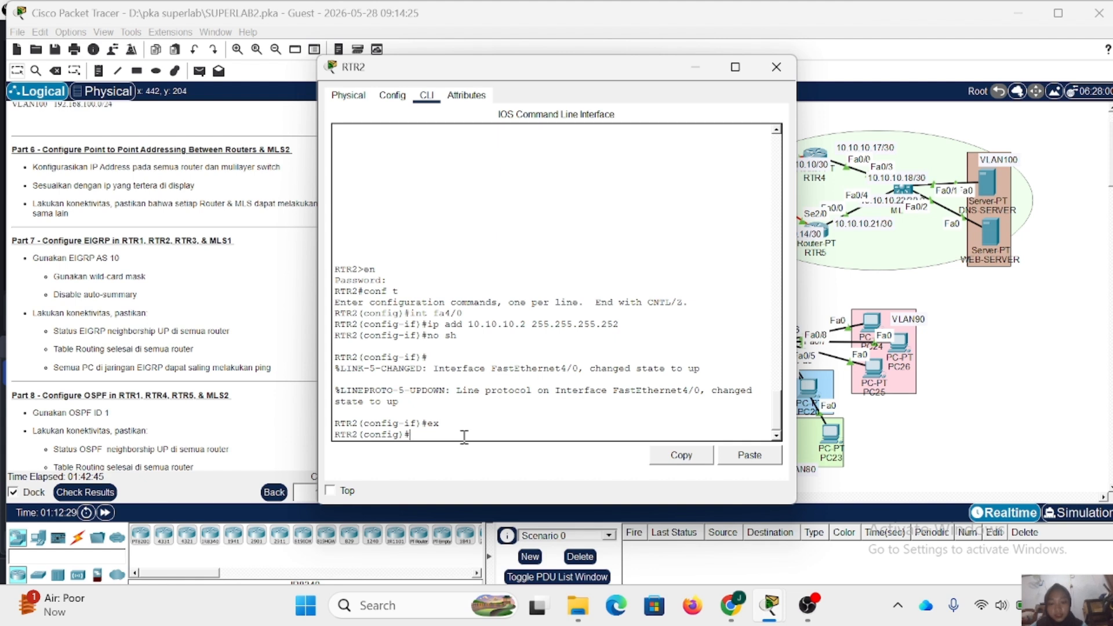
- Ping 10.10.10.1 twice from RTR2 to test the link to RTR1, and close RTR2's window
type("do ping")
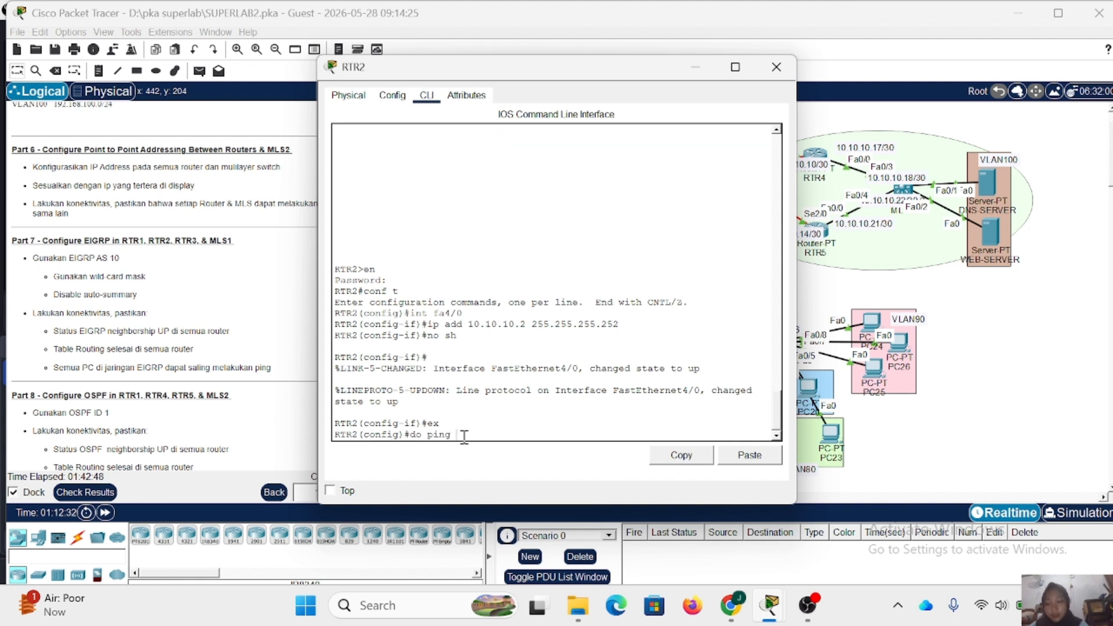
type(" 10.10.10.1")
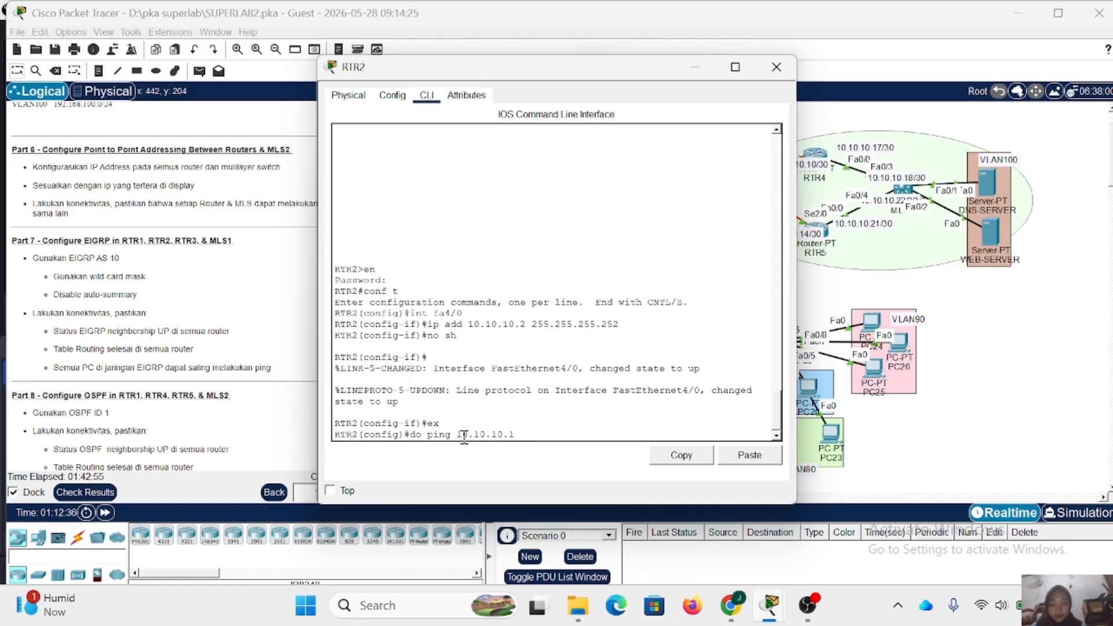
key("Return")
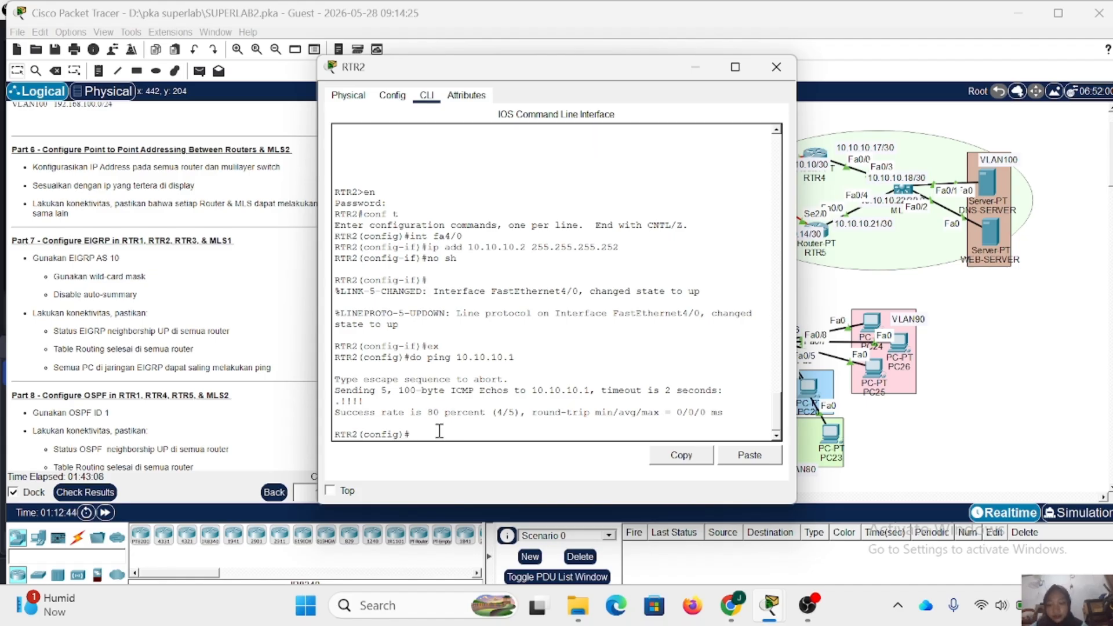
key("Up")
key("Return")
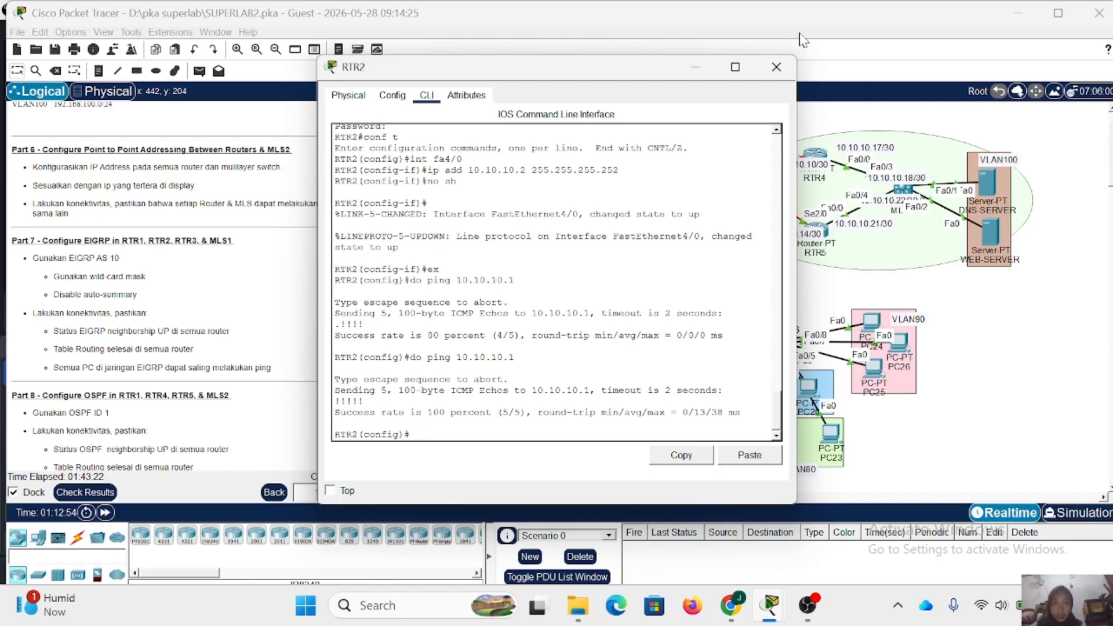
left_click(777, 66)
- Open RTR1's command line, exit Fa5/0 configuration, and enter EIGRP router configuration for AS 10
scroll(132, 273, "down", 3)
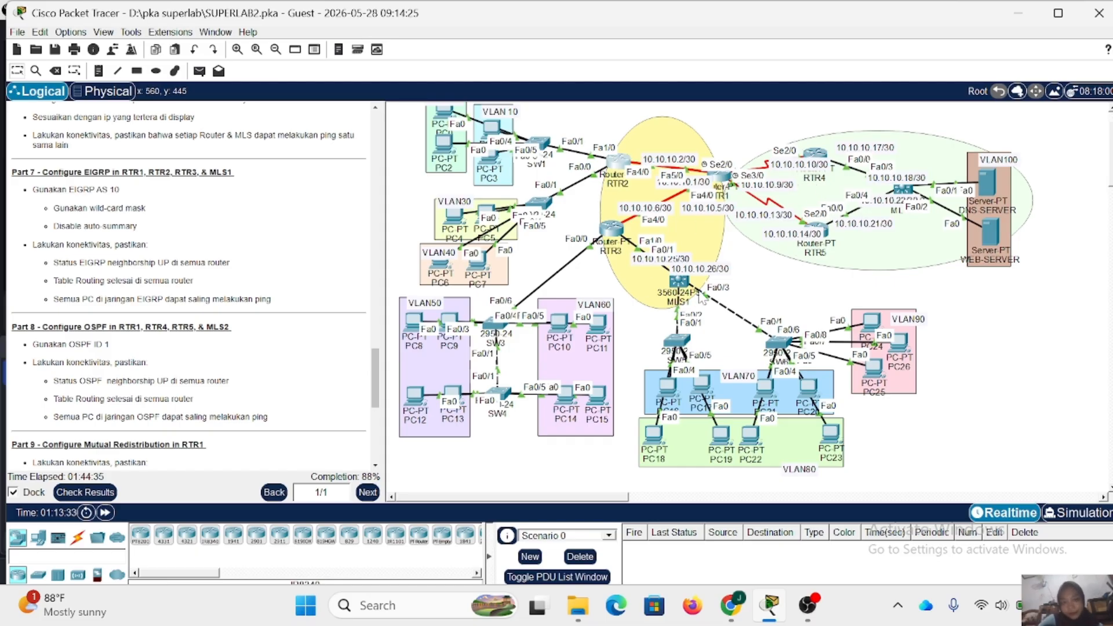
mouse_move(732, 183)
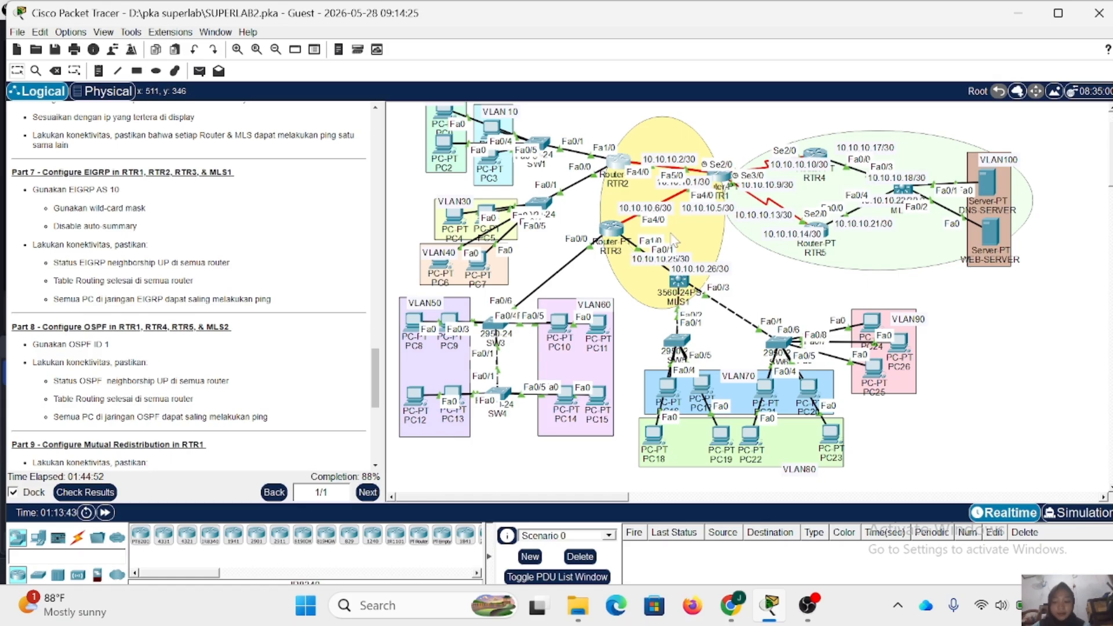
left_click(720, 178)
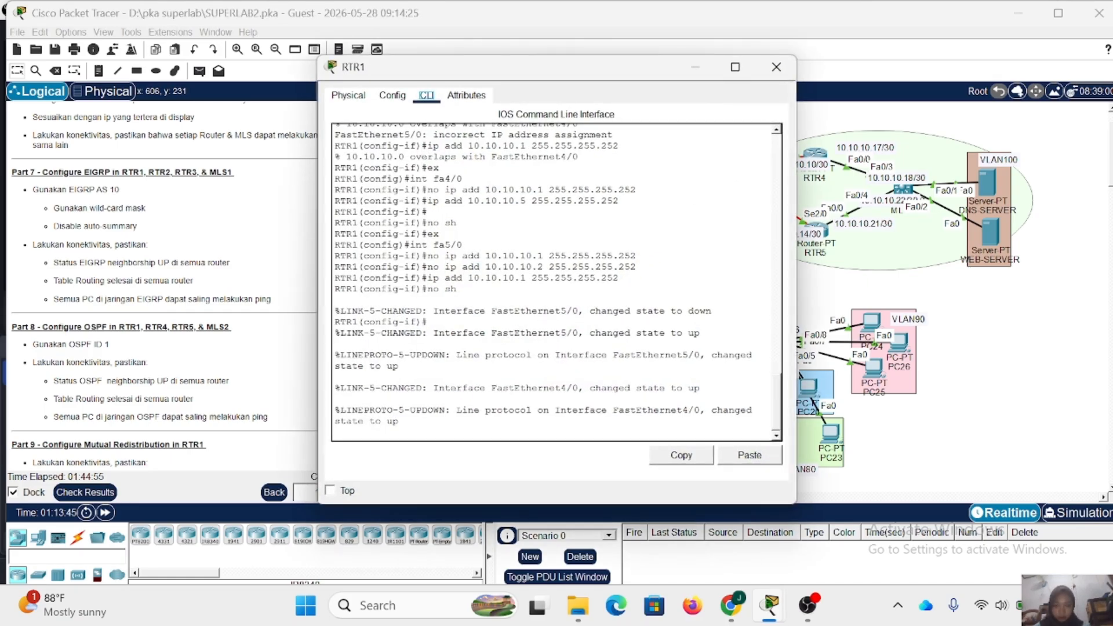
key("Return")
type("ex")
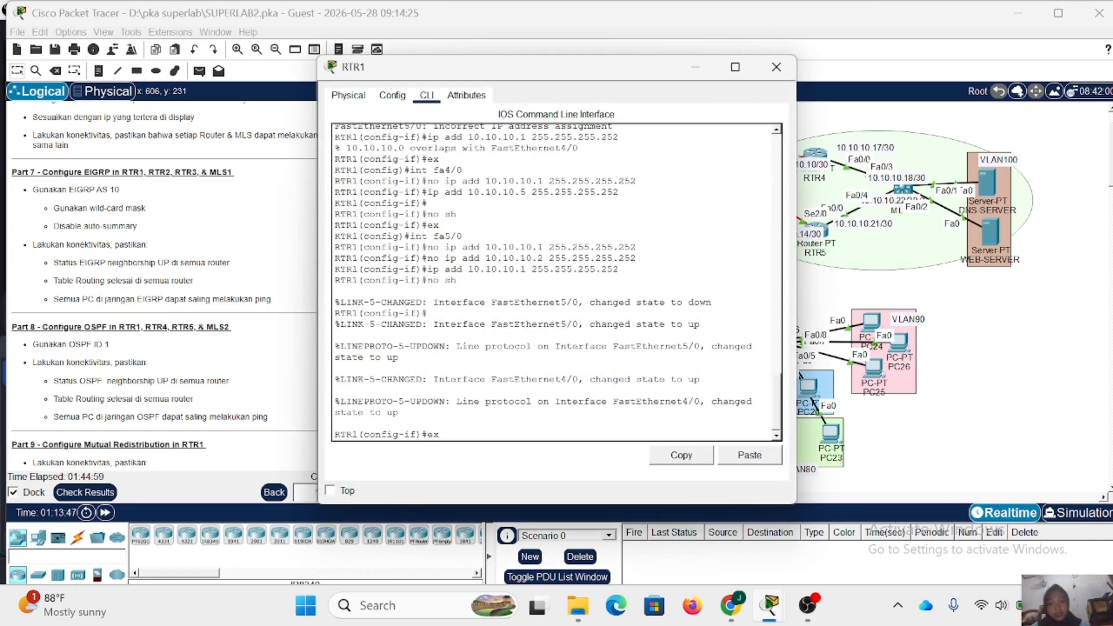
key("Return")
type("rou")
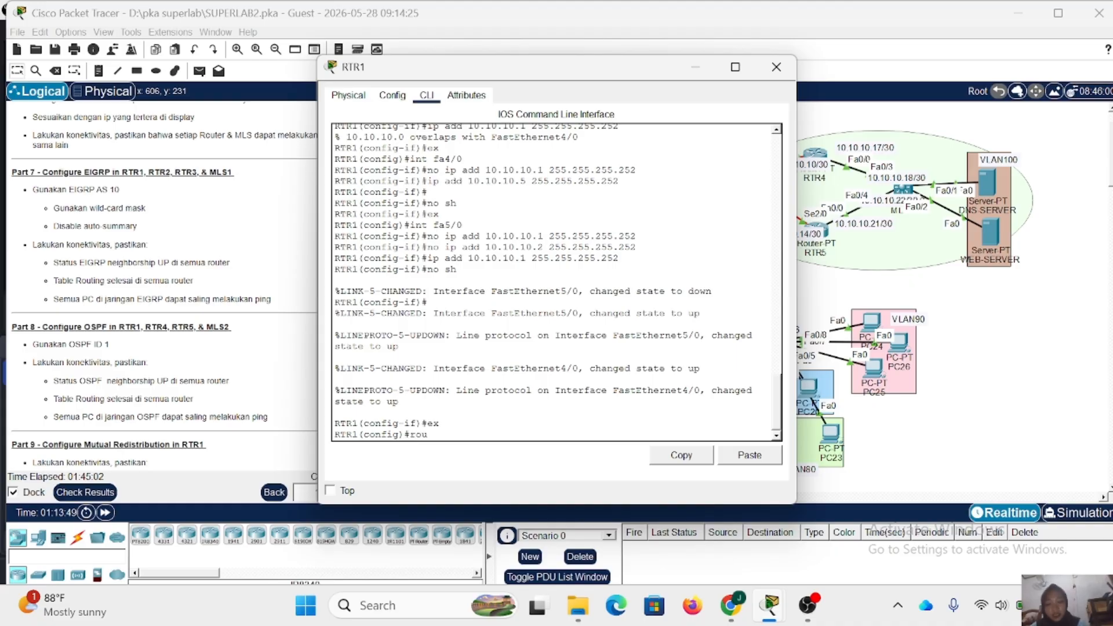
type("ter eigrp")
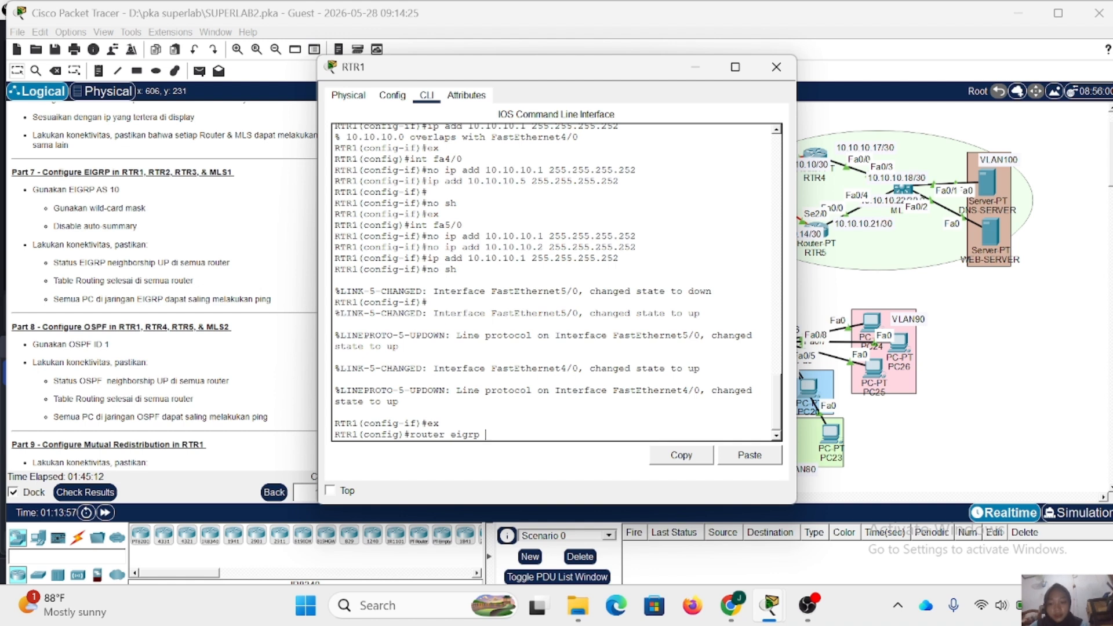
type("10")
key("Return")
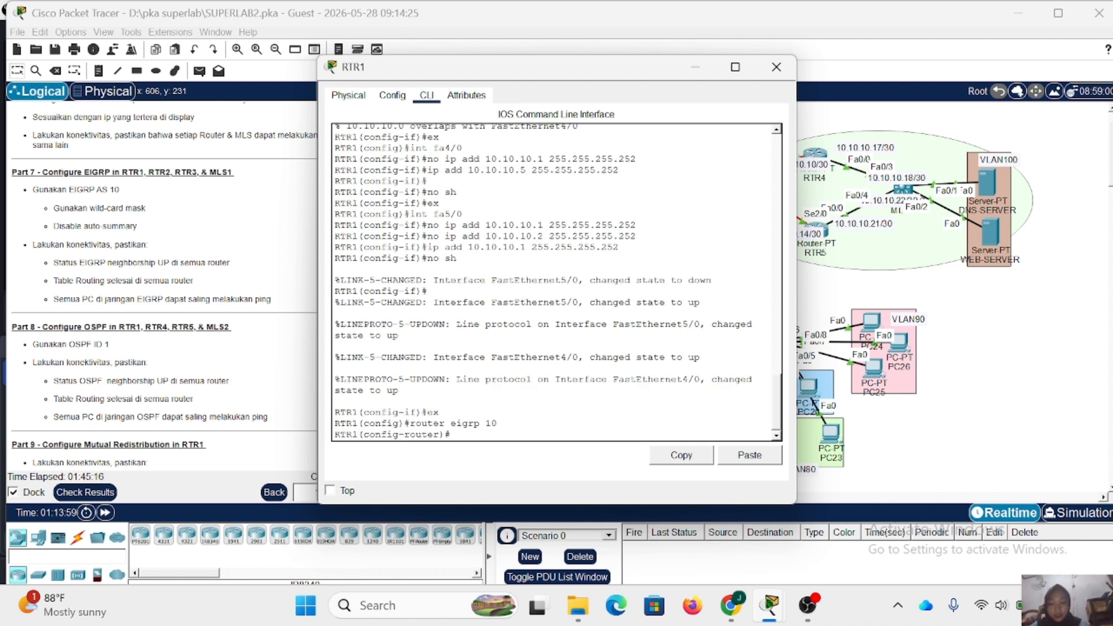
- Disable automatic route summarization for EIGRP 10 on RTR1 with no auto-summary
type("no au")
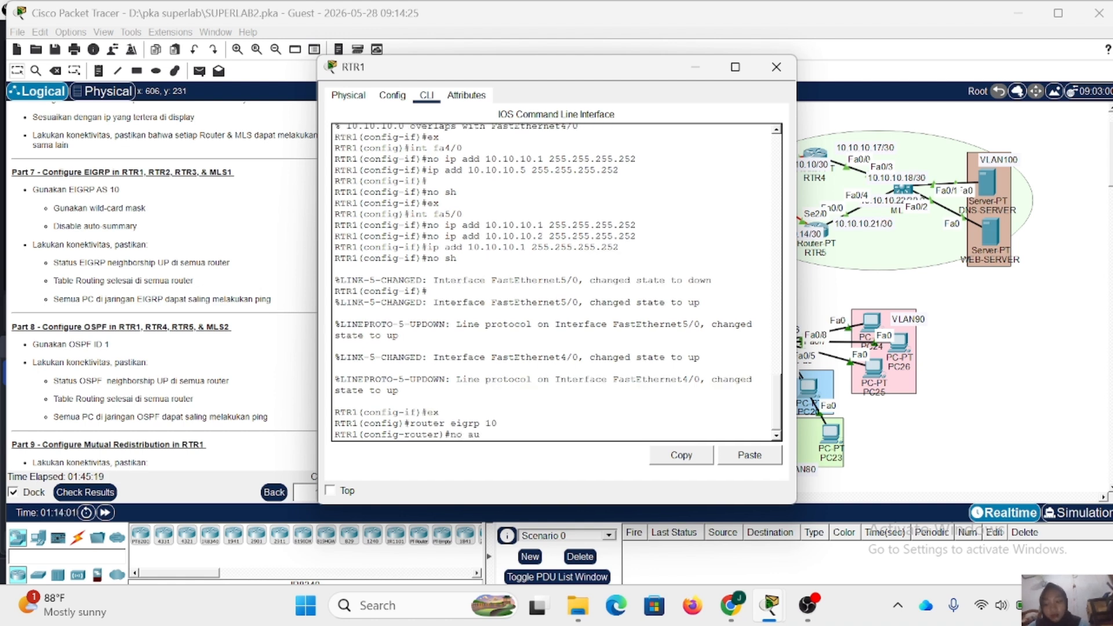
type("to-summary")
key("Return")
- Add network 10.10.10.0 with wildcard mask 0.0.0.3 to RTR1's EIGRP 10 process
type("netw")
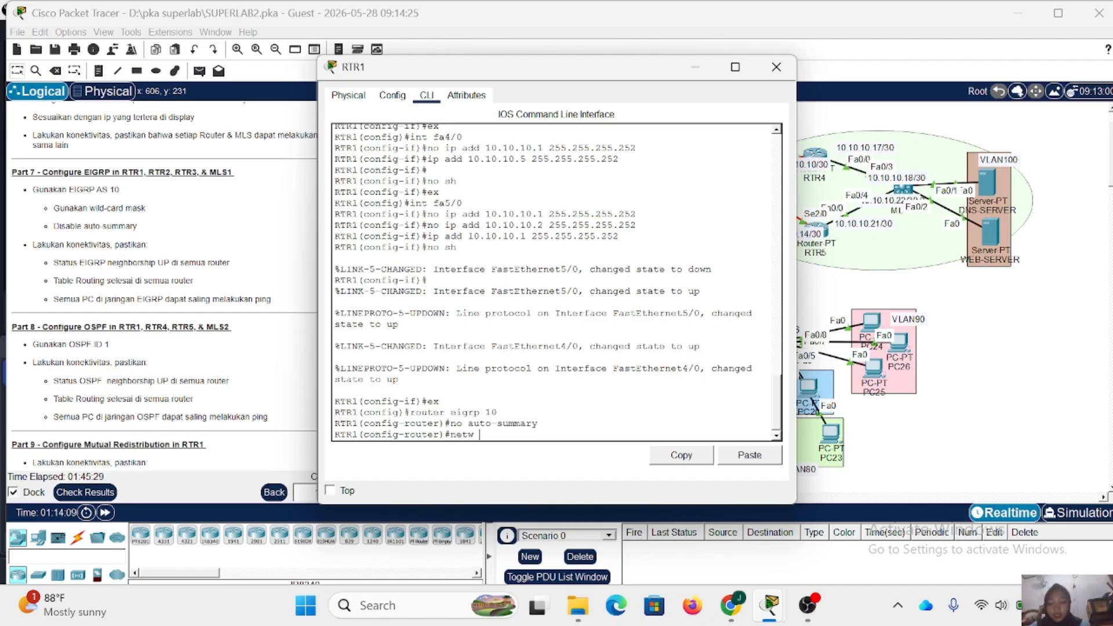
type(" 10.10.10.0 0")
type(".0.0.3")
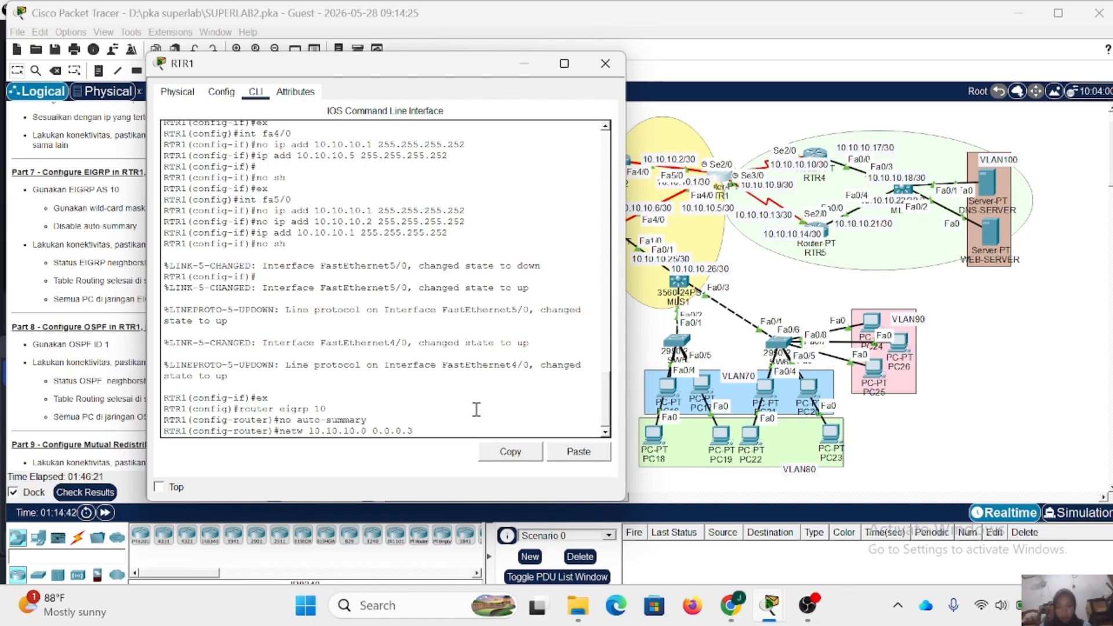
key("Return")
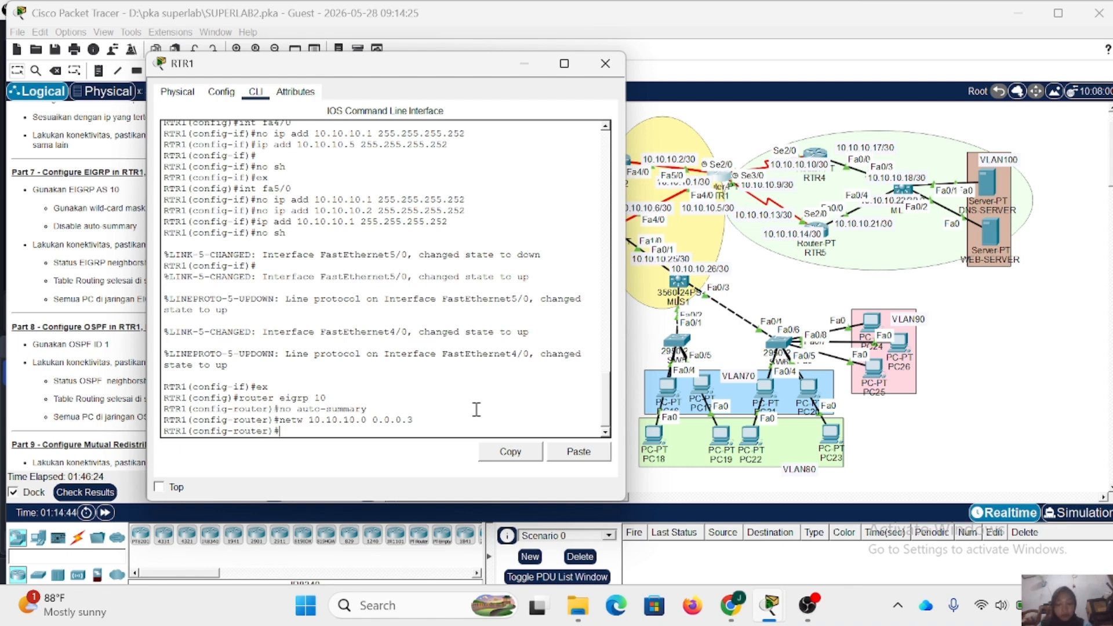
- Add network 10.10.10.4 with wildcard mask 0.0.0.3 to RTR1's EIGRP 10 process, exit router configuration, and close RTR1's window
key("Up")
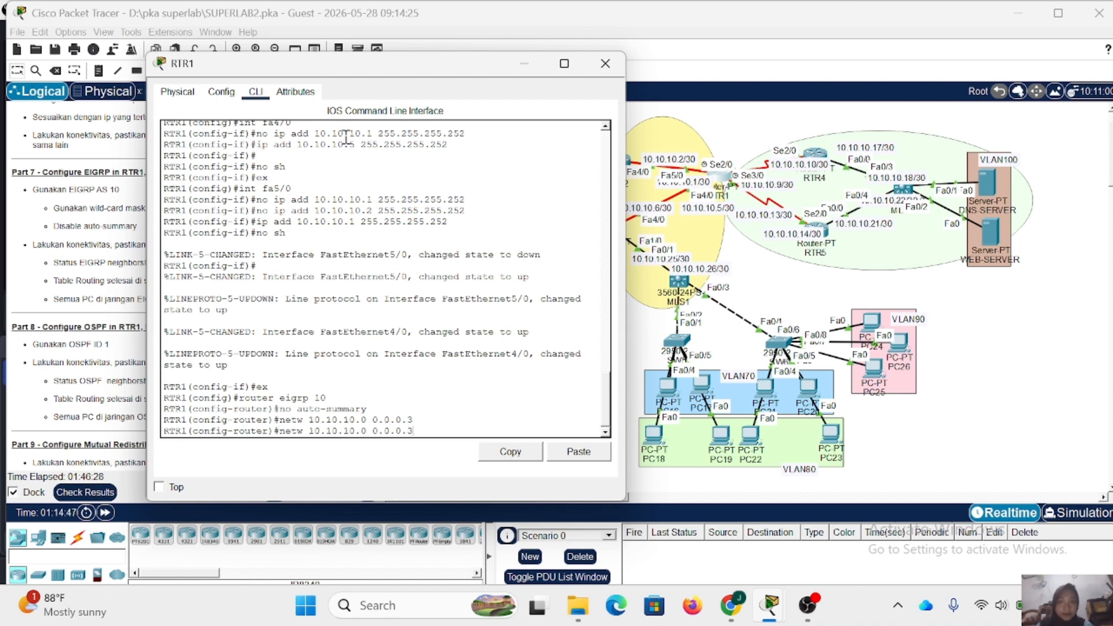
left_click_drag(385, 63, 339, 64)
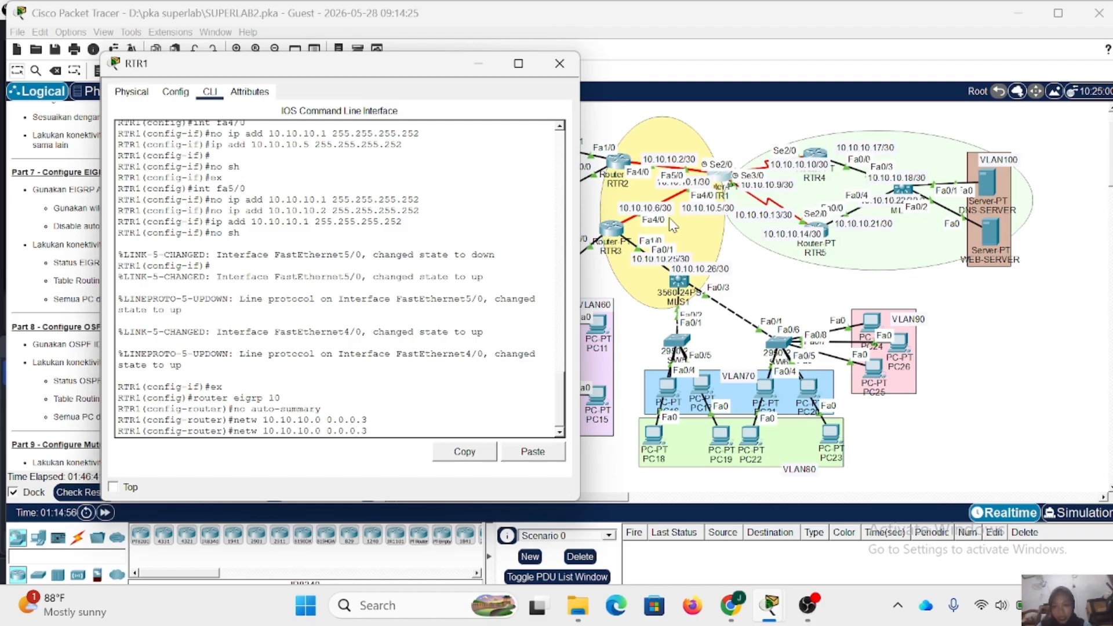
key("BackSpace")
type("4")
key("Return")
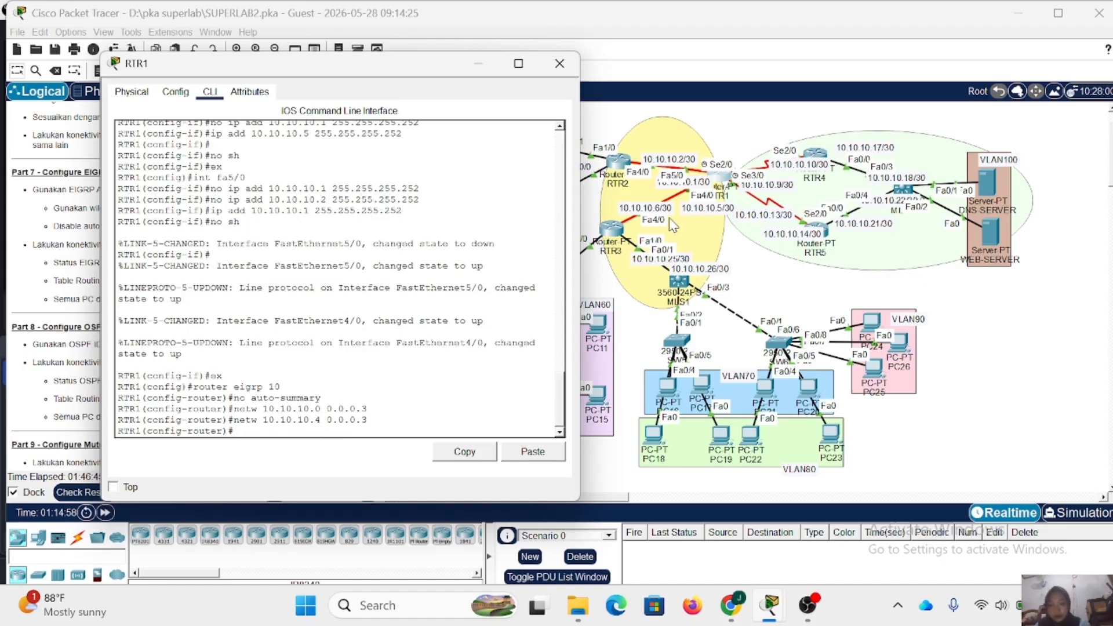
type("ex")
key("Return")
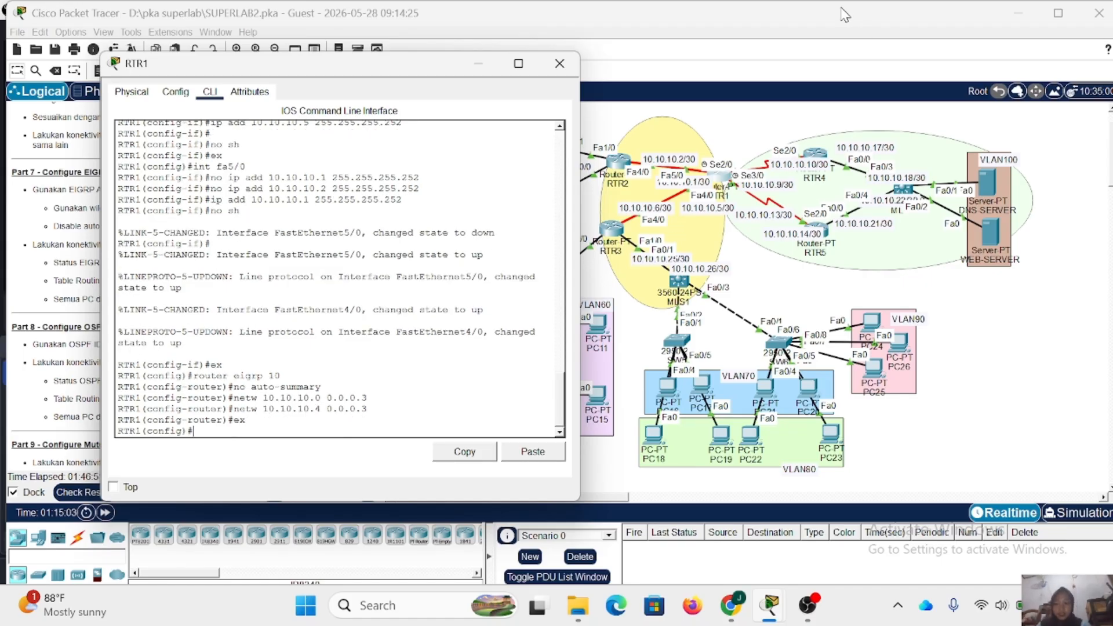
left_click(559, 63)
- Open RTR2's command line and enter EIGRP router configuration for AS 10
left_click(624, 163)
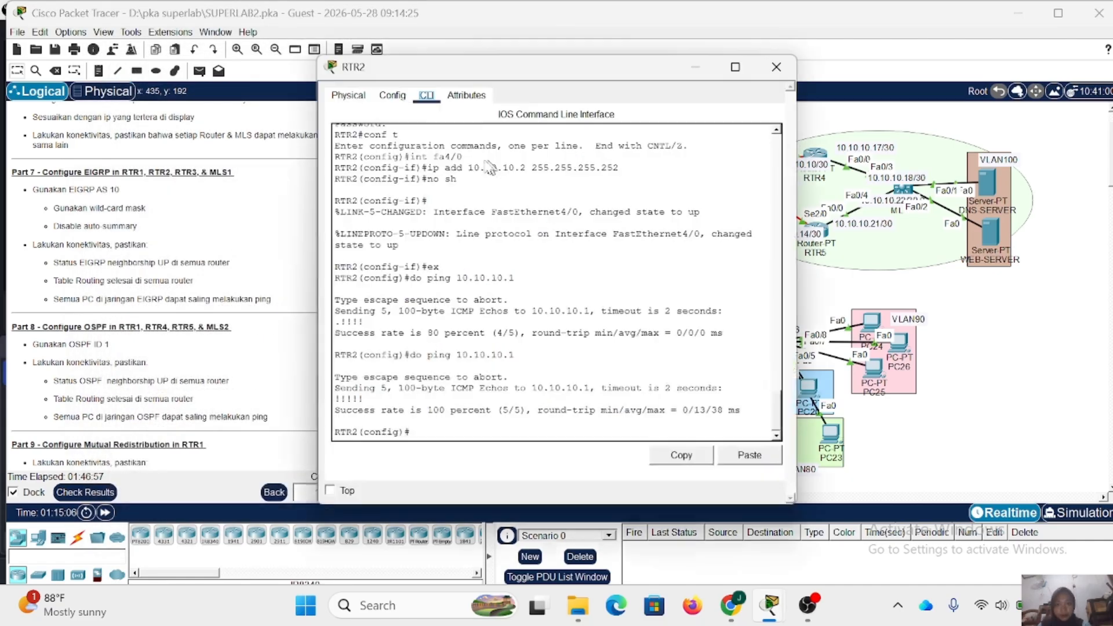
left_click_drag(475, 65, 268, 58)
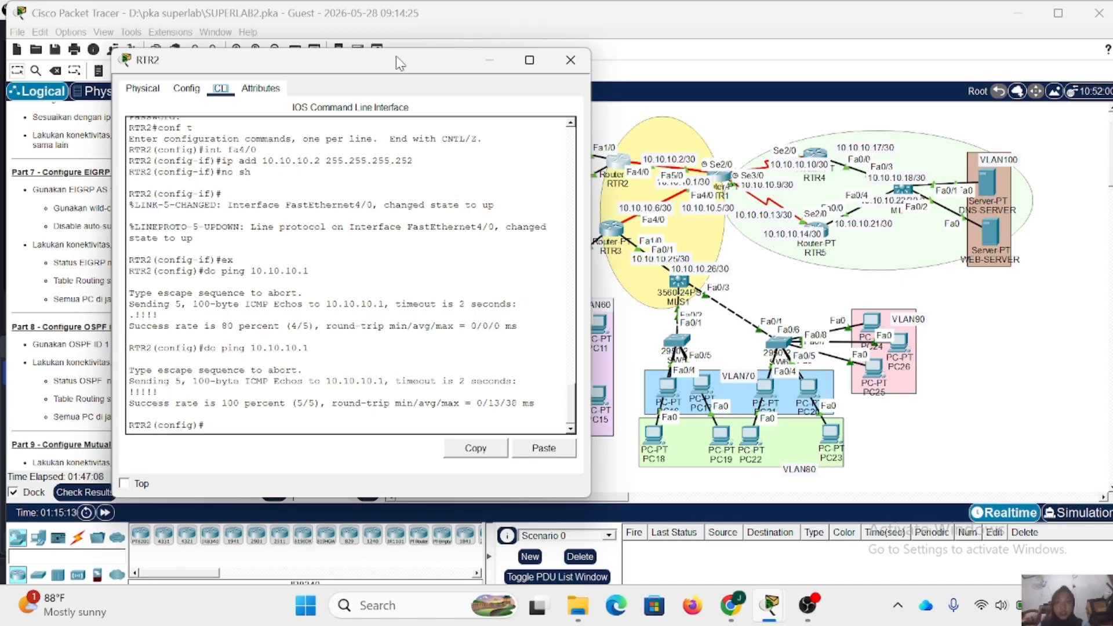
left_click_drag(403, 63, 875, 83)
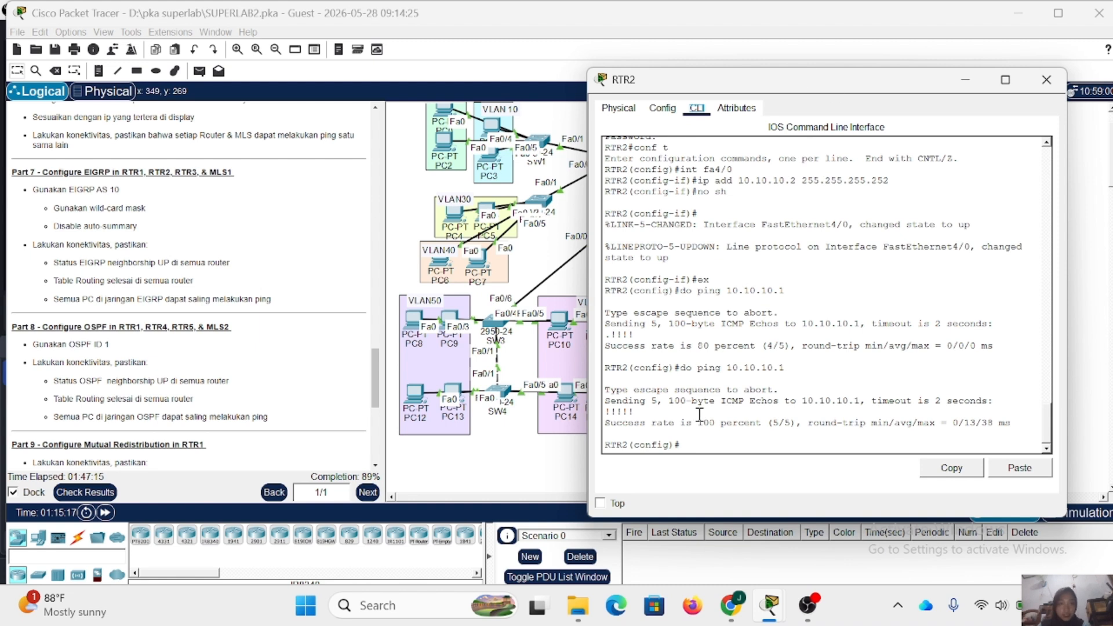
type("rou")
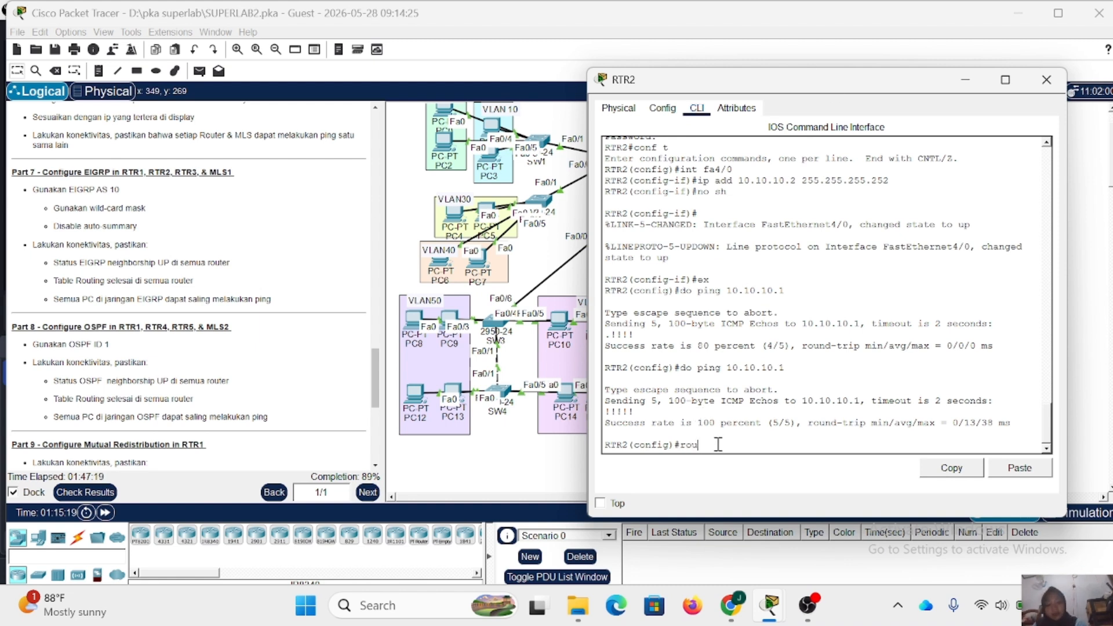
type("ter ei")
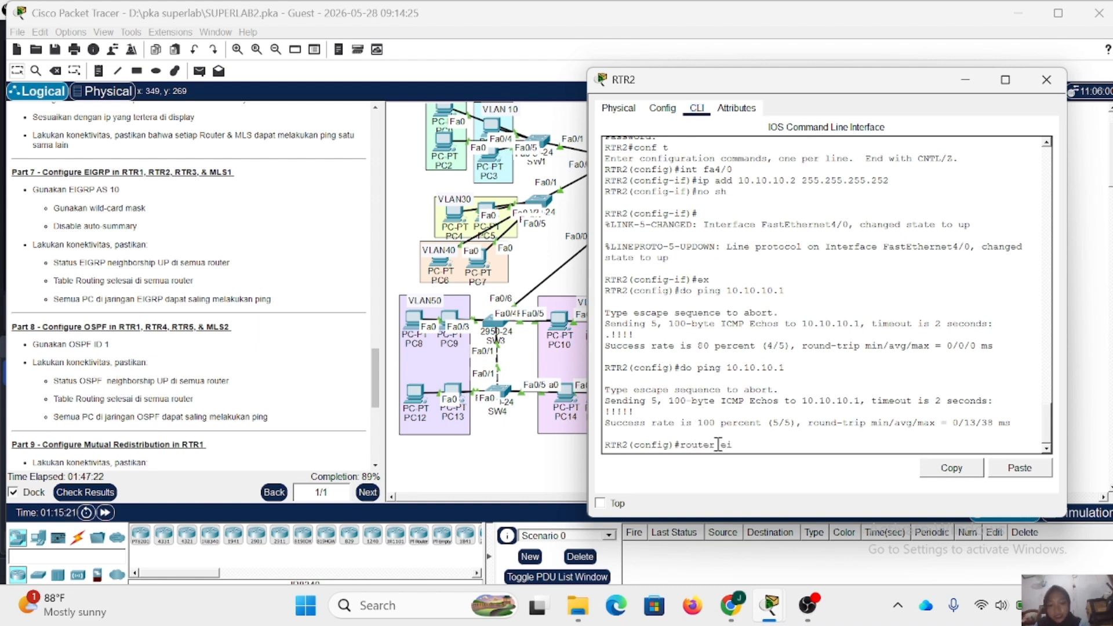
type("grp")
key("Return")
key("Up")
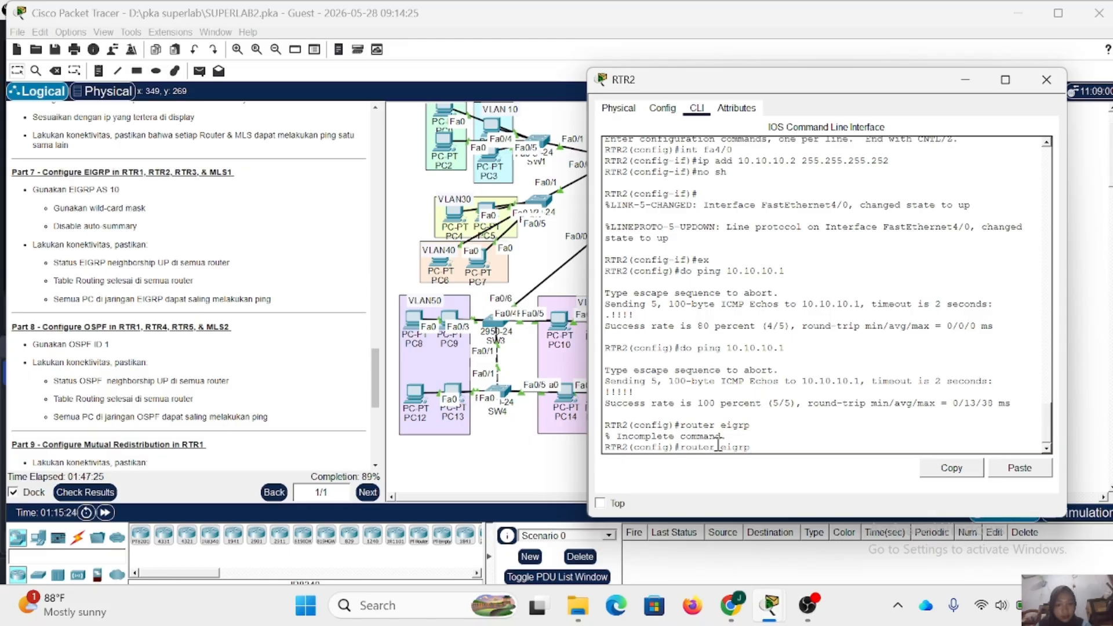
type("10")
key("Return")
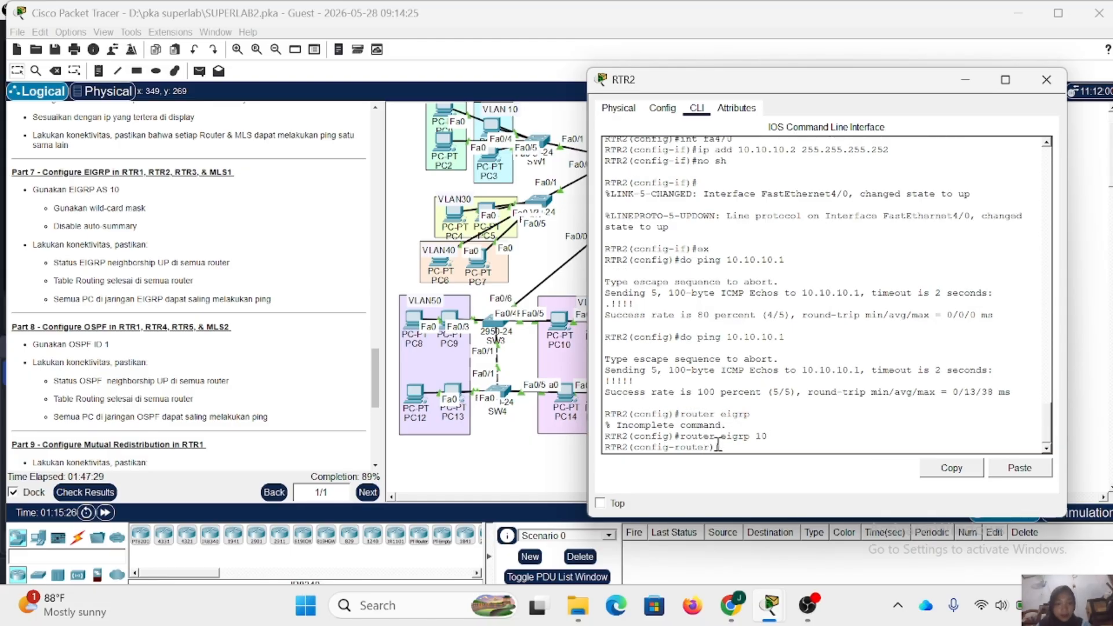
- Disable automatic route summarization for EIGRP 10 on RTR2 with no auto-summary
type("no auto")
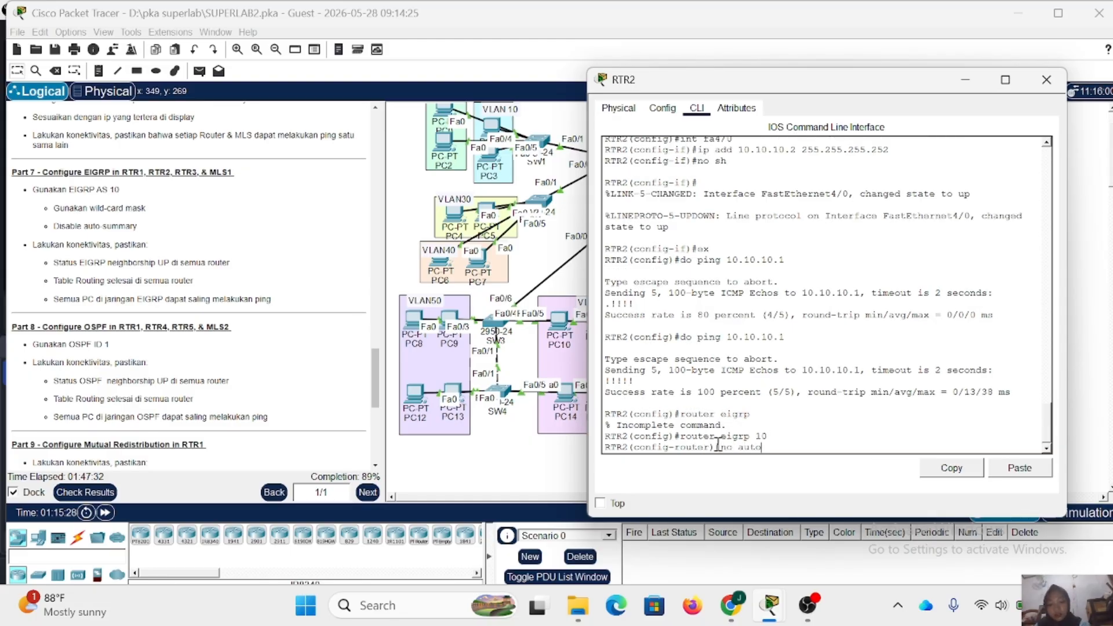
type("-summary")
key("Return")
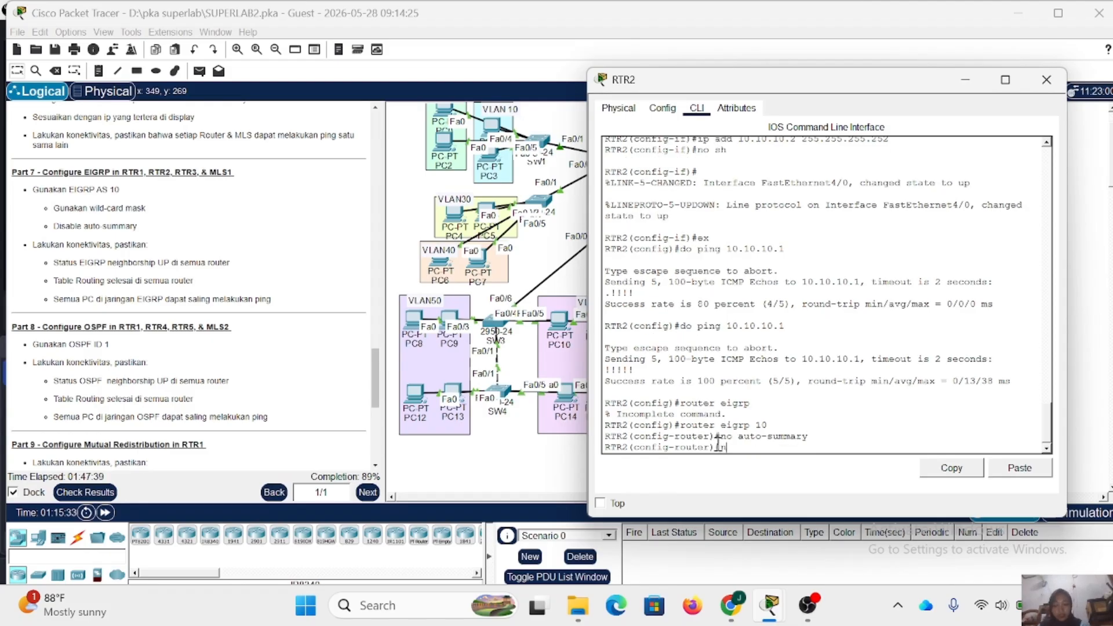
- Add network 10.10.10.0 with wildcard mask 0.0.0.3 to RTR2's EIGRP 10 process
type("netw")
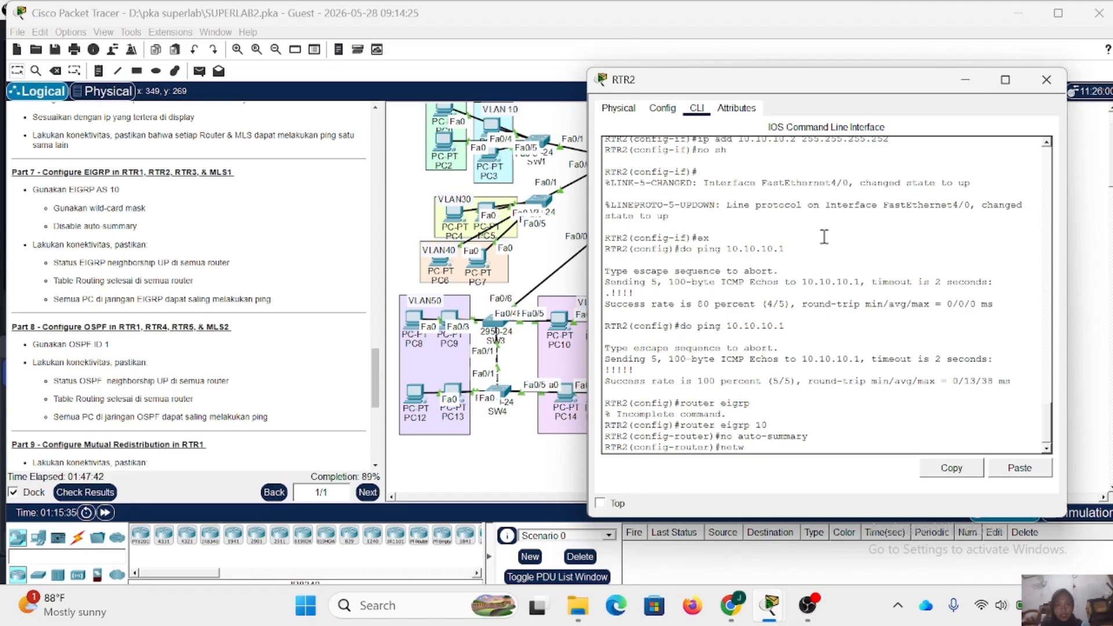
left_click_drag(748, 85, 687, 216)
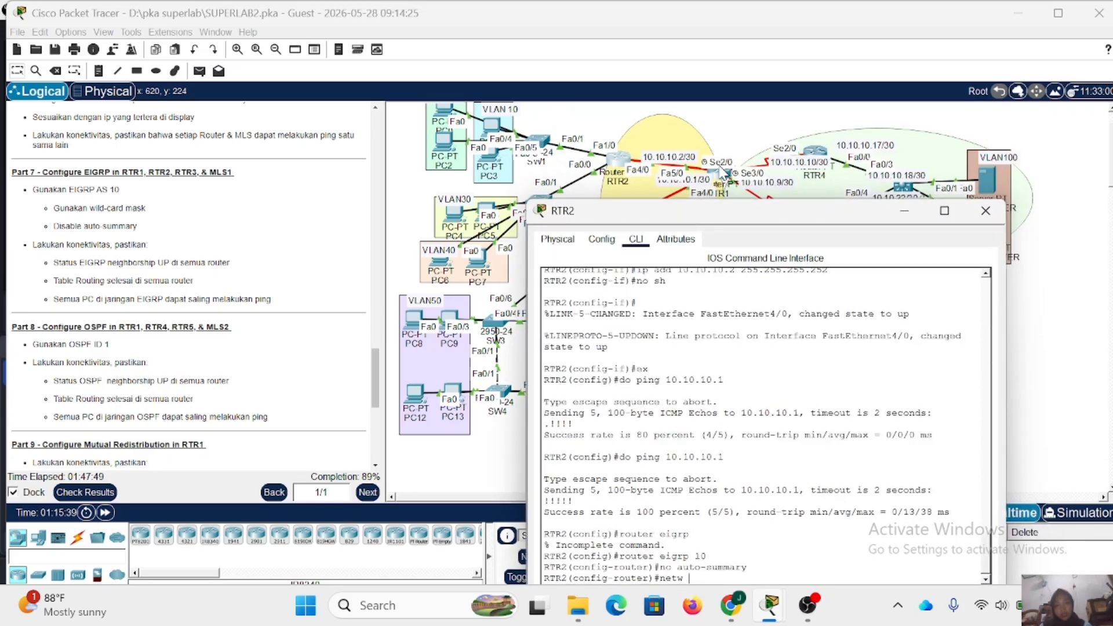
left_click_drag(733, 212, 755, 108)
type("10.10.")
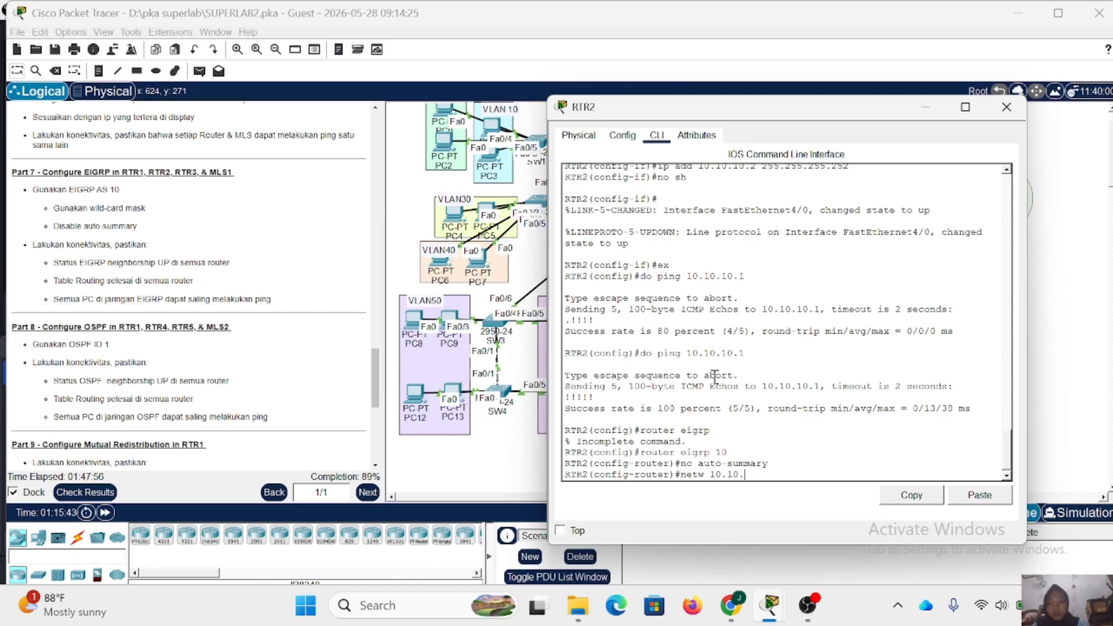
type("10.0 0")
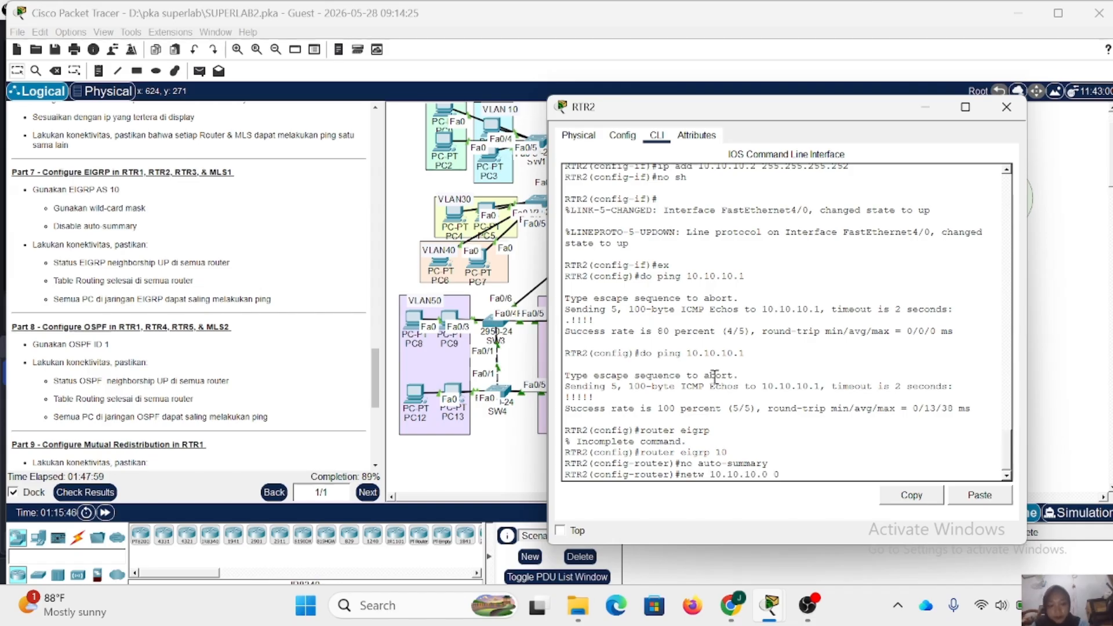
type(".0.0.3")
key("Return")
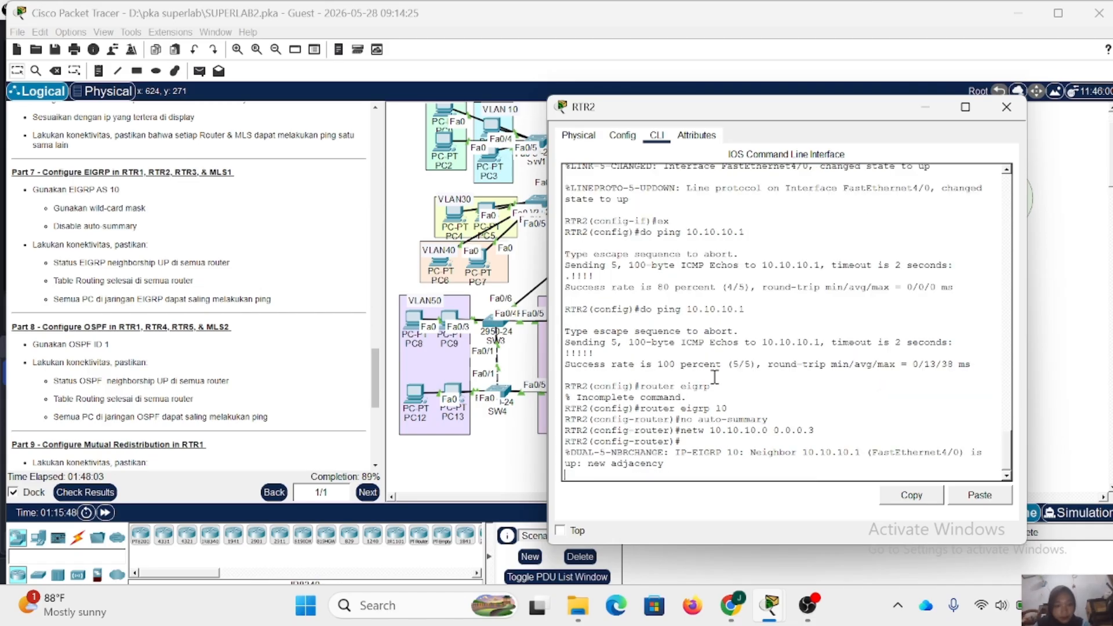
key("Return")
key("Up")
key("Left")
key("Left")
key("Left")
key("Left")
key("Left")
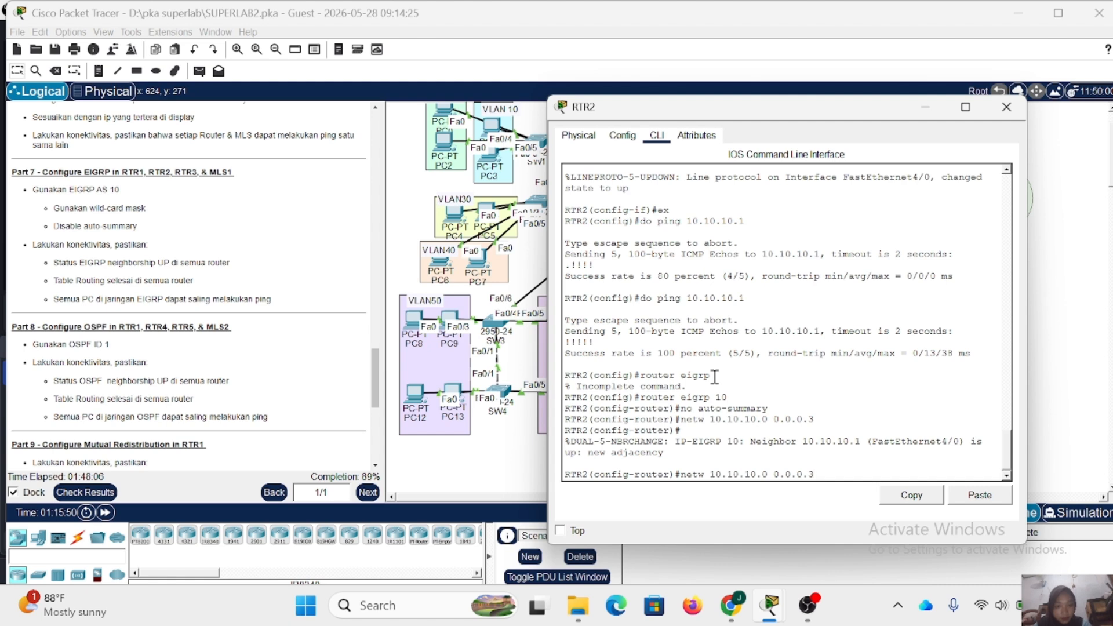
left_click_drag(688, 109, 679, 141)
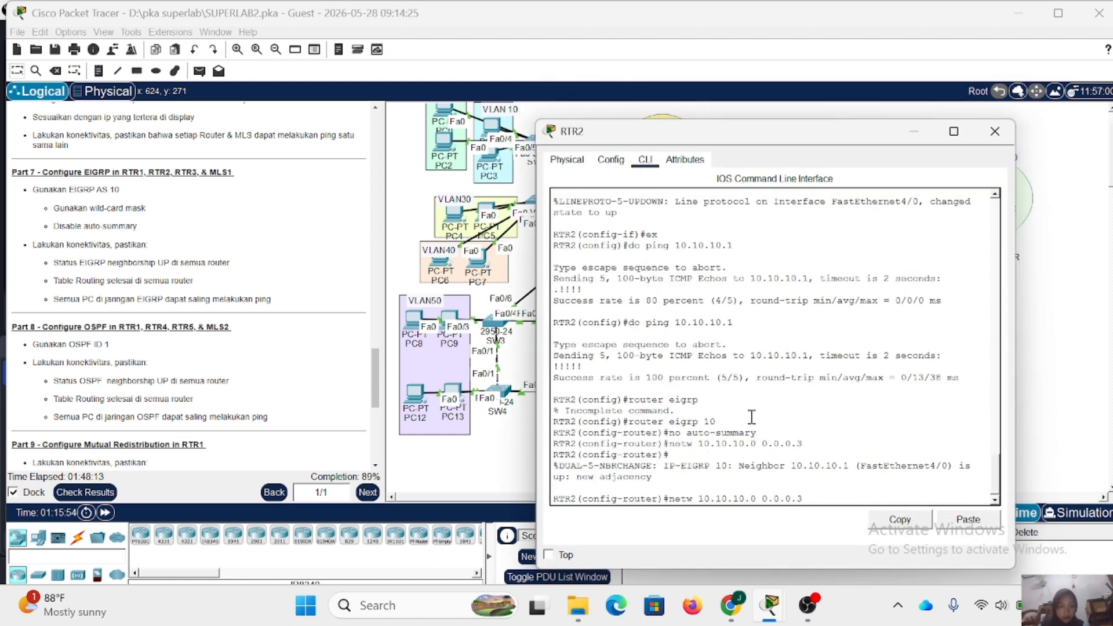
left_click_drag(823, 493, 672, 498)
key("BackSpace")
key("BackSpace")
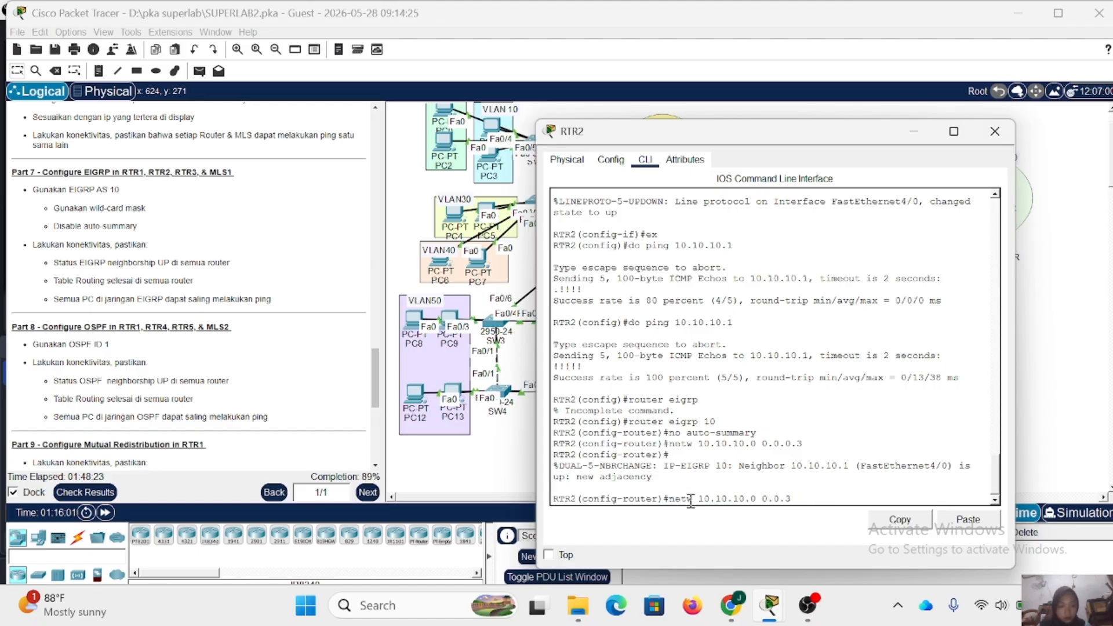
key("BackSpace")
key("BackSpace")
key("BackSpace")
key("BackSpace")
key("BackSpace")
key("BackSpace")
key("BackSpace")
key("BackSpace")
key("BackSpace")
key("BackSpace")
key("BackSpace")
key("BackSpace")
key("BackSpace")
key("BackSpace")
key("BackSpace")
key("BackSpace")
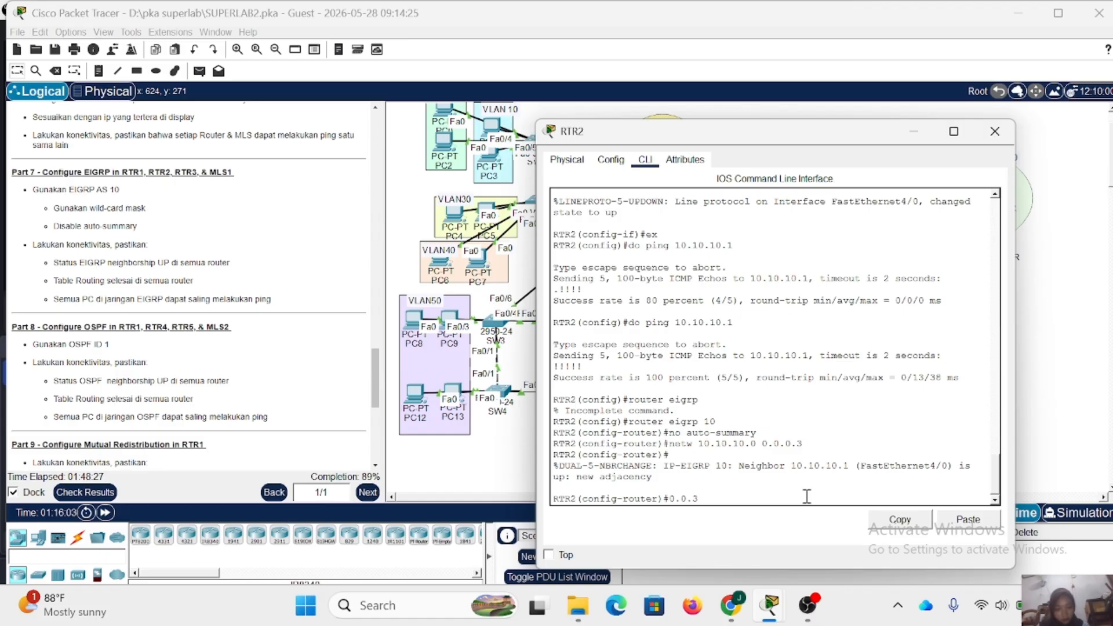
key("BackSpace")
key("BackSpace")
key("BackSpace")
key("BackSpace")
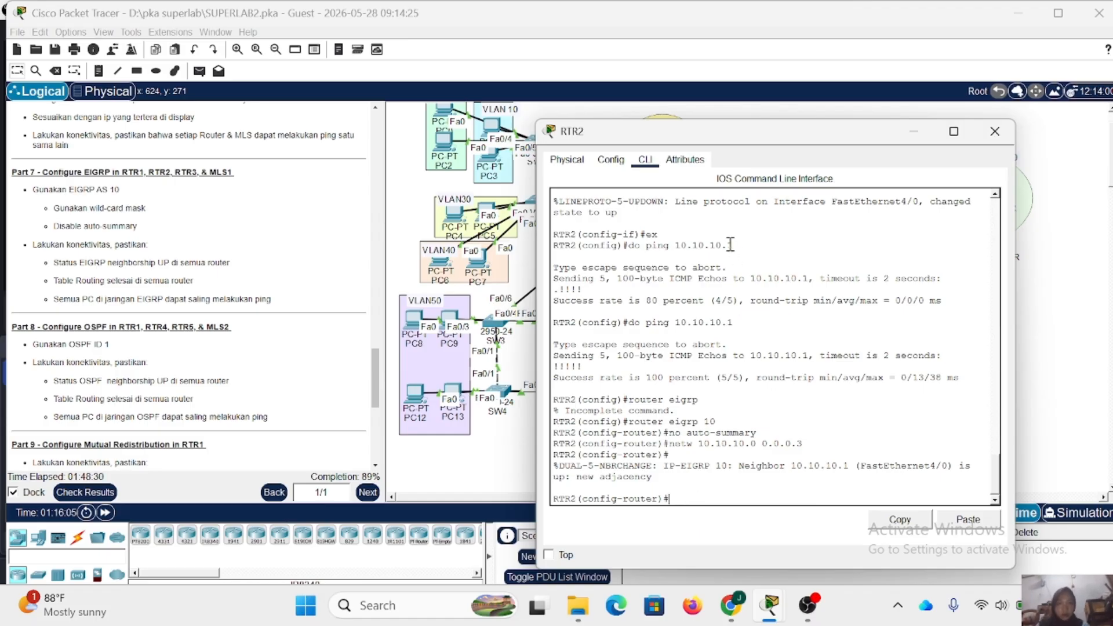
- Add network 192.168.10.0 with wildcard mask 0.0.0.255 to RTR2's EIGRP 10 process
left_click_drag(686, 130, 711, 91)
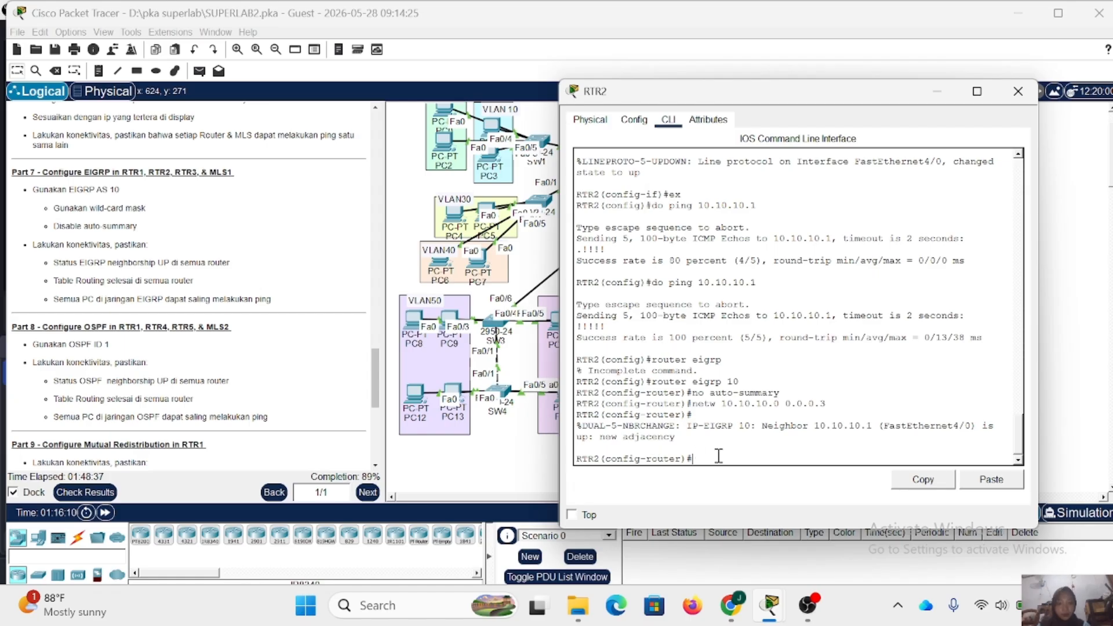
type("netw 192.168.10.")
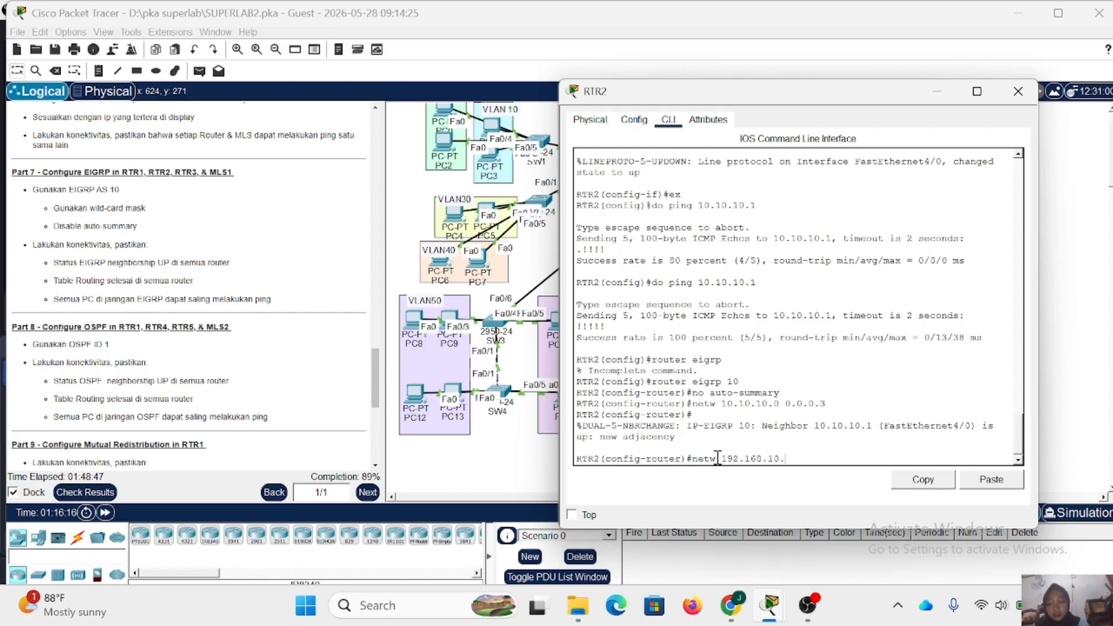
type("0 0.")
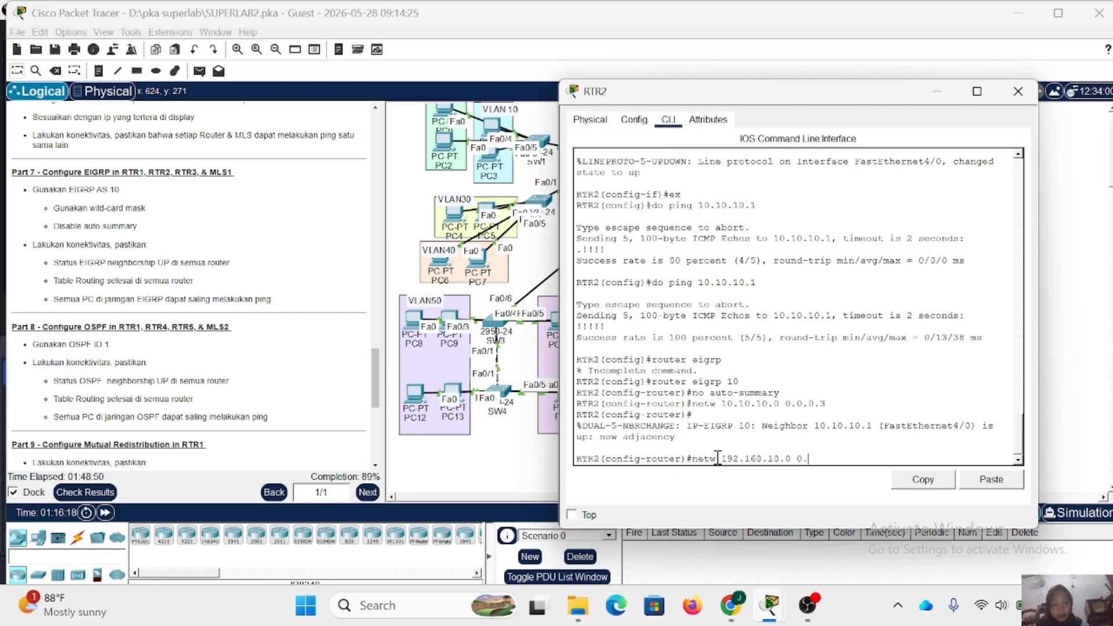
type("0.0.255")
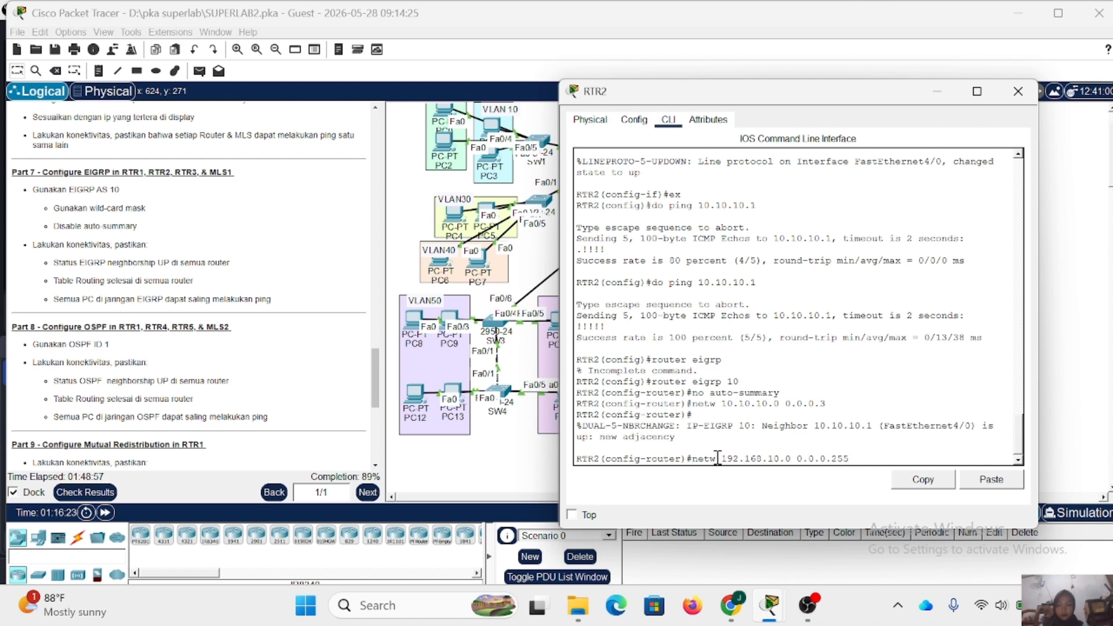
key("Return")
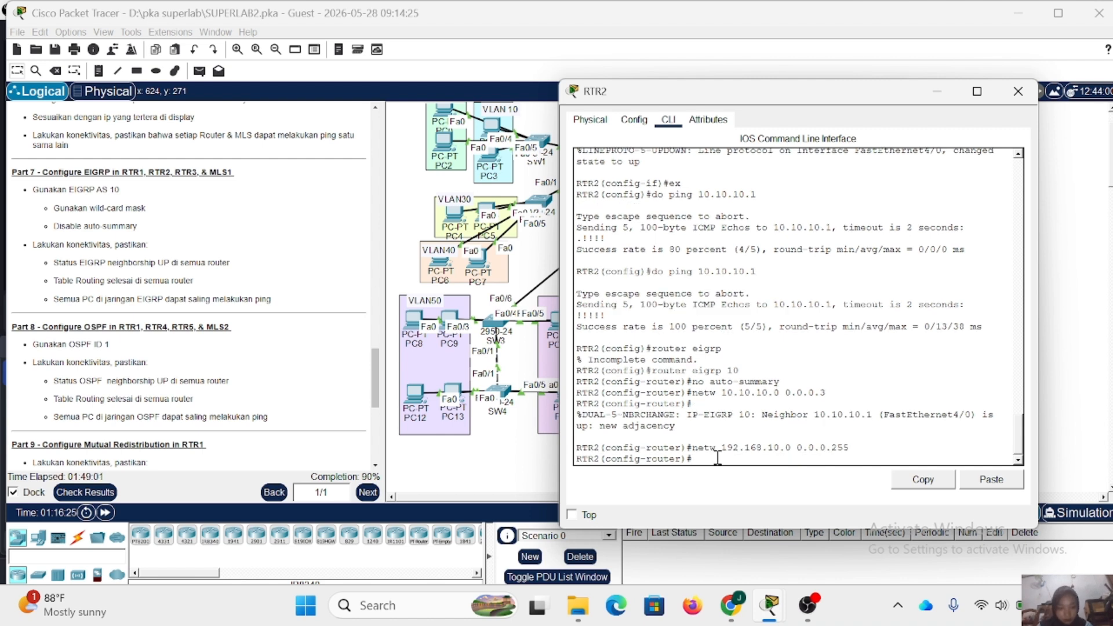
- Add network 192.168.20.0 with wildcard mask 0.0.0.255 to RTR2's EIGRP 10 process
key("Up")
key("Left")
key("Left")
key("Left")
key("Left")
key("Left")
key("Left")
key("Left")
key("Left")
key("Left")
key("Left")
key("Left")
key("Left")
key("Left")
key("BackSpace")
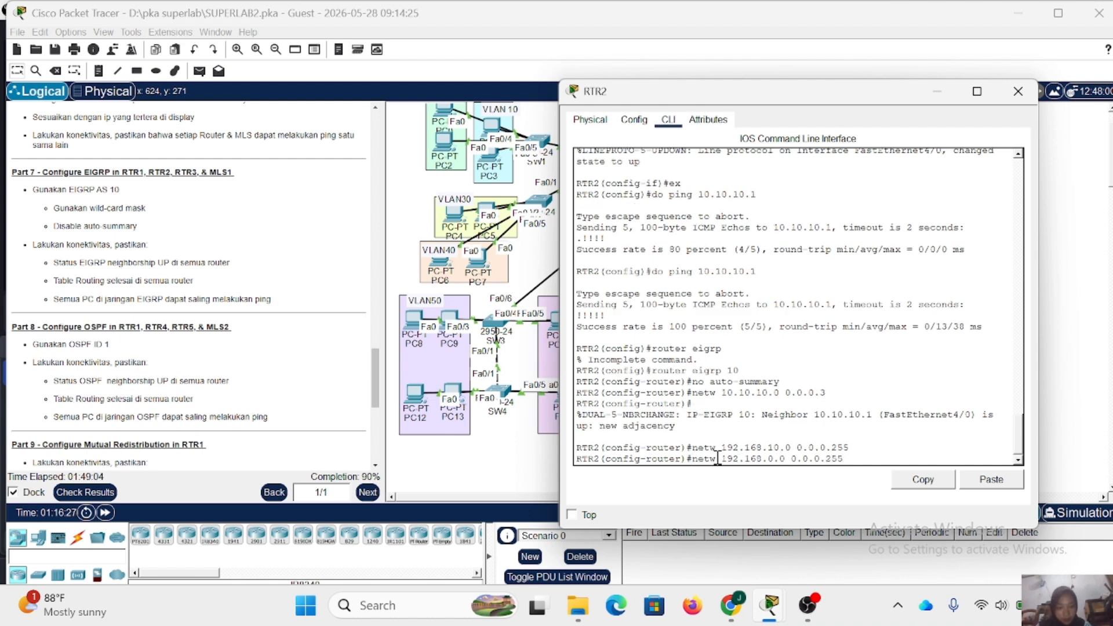
type("2")
key("Return")
- Add network 192.168.30.0 with wildcard mask 0.0.0.255 to RTR2's EIGRP 10 process
key("Up")
key("Up")
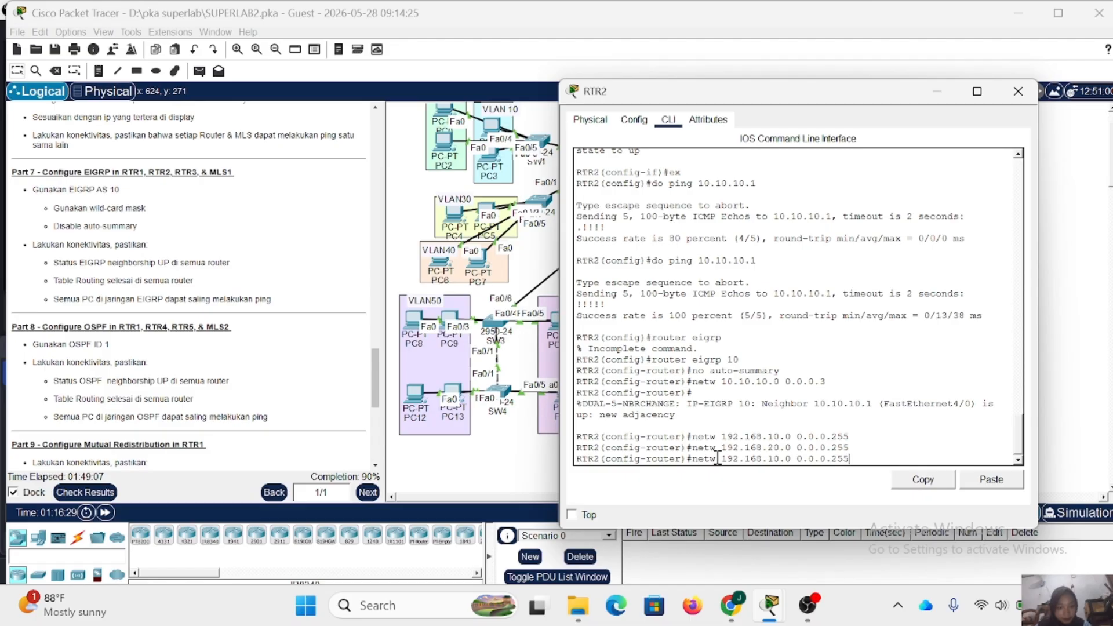
key("Left")
key("Left")
key("Left")
key("Left")
key("Left")
key("Left")
key("Left")
key("Left")
key("Left")
key("Left")
key("Left")
key("Left")
key("BackSpace")
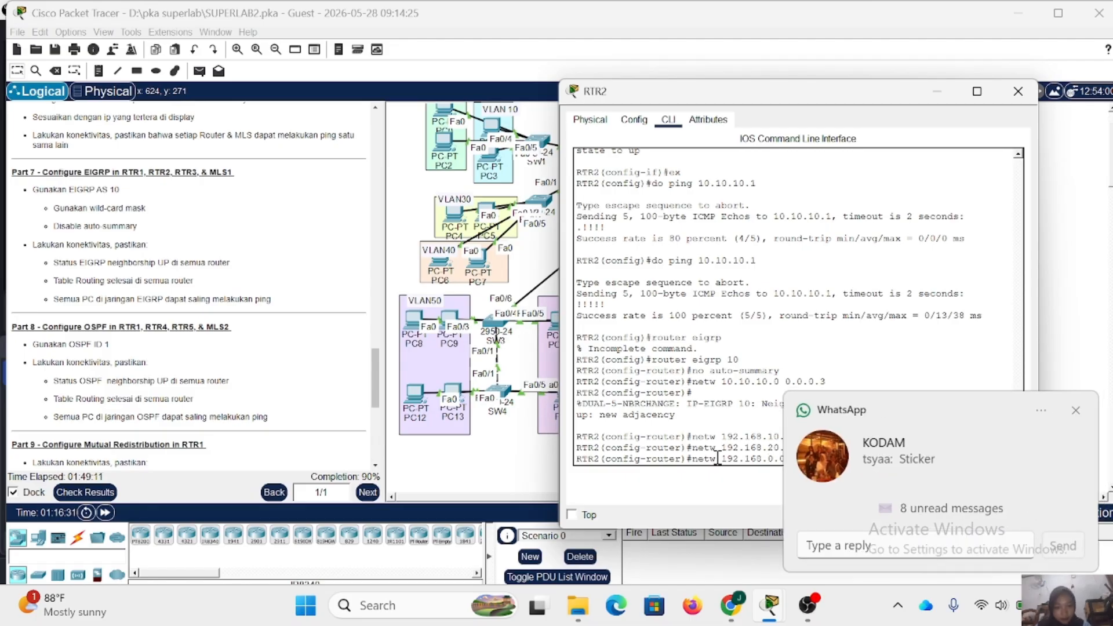
type("3")
key("Return")
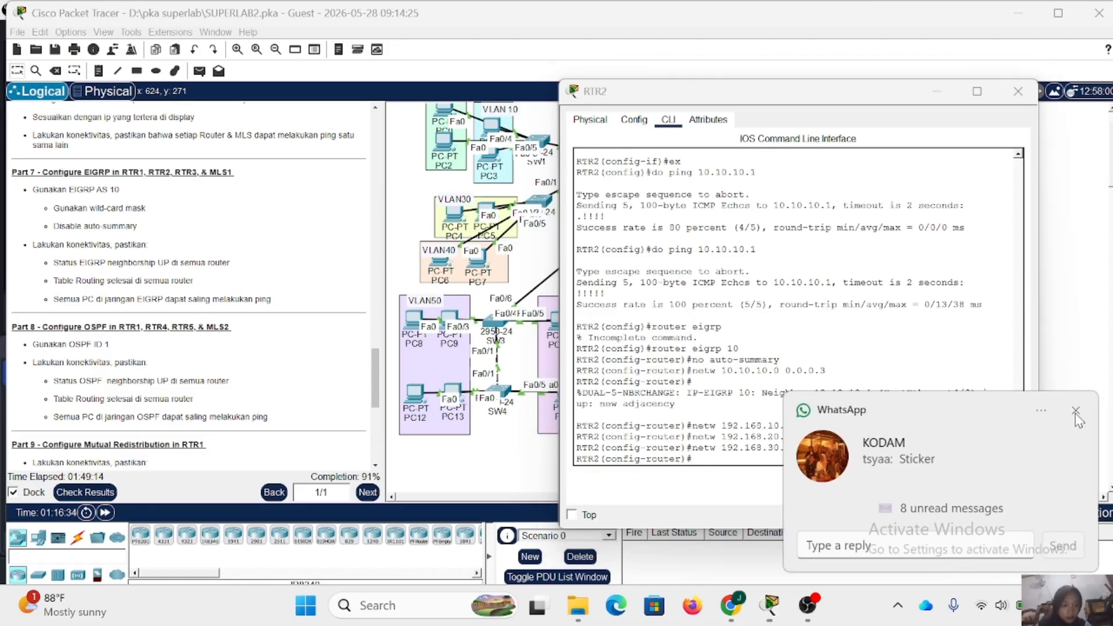
- Add network 192.168.40.0 with wildcard mask 0.0.0.255 to RTR2's EIGRP 10 process, and close RTR2's window
left_click(1075, 412)
key("Up")
key("Left")
key("Left")
key("Left")
key("Left")
key("Left")
key("Left")
key("Left")
key("Left")
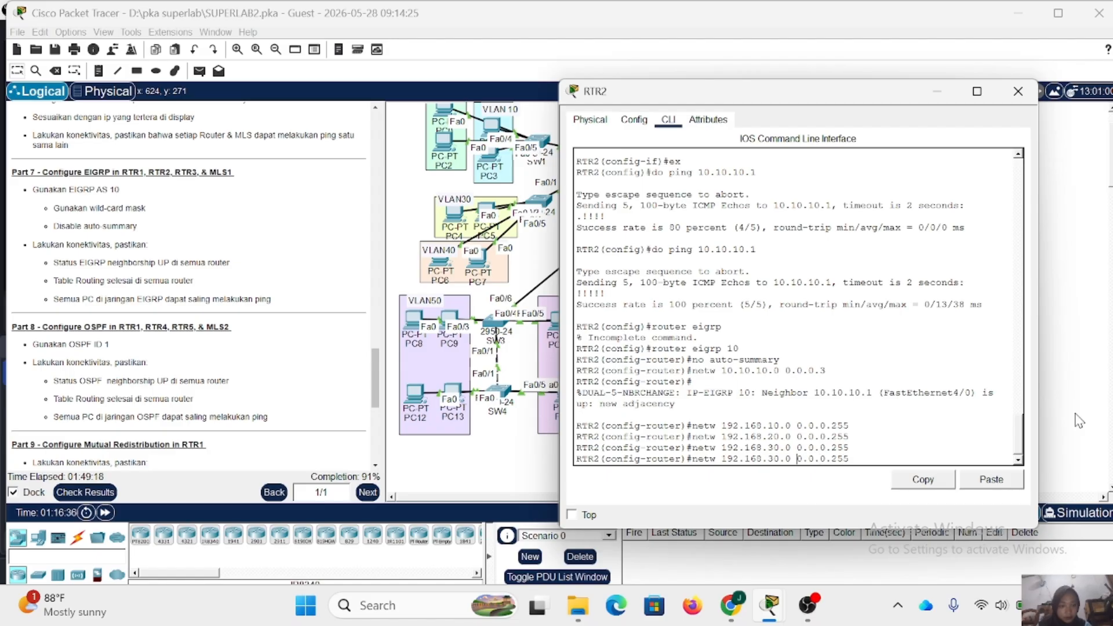
key("Left")
key("Left")
key("Left")
key("Left")
key("Left")
key("BackSpace")
type("4")
key("Return")
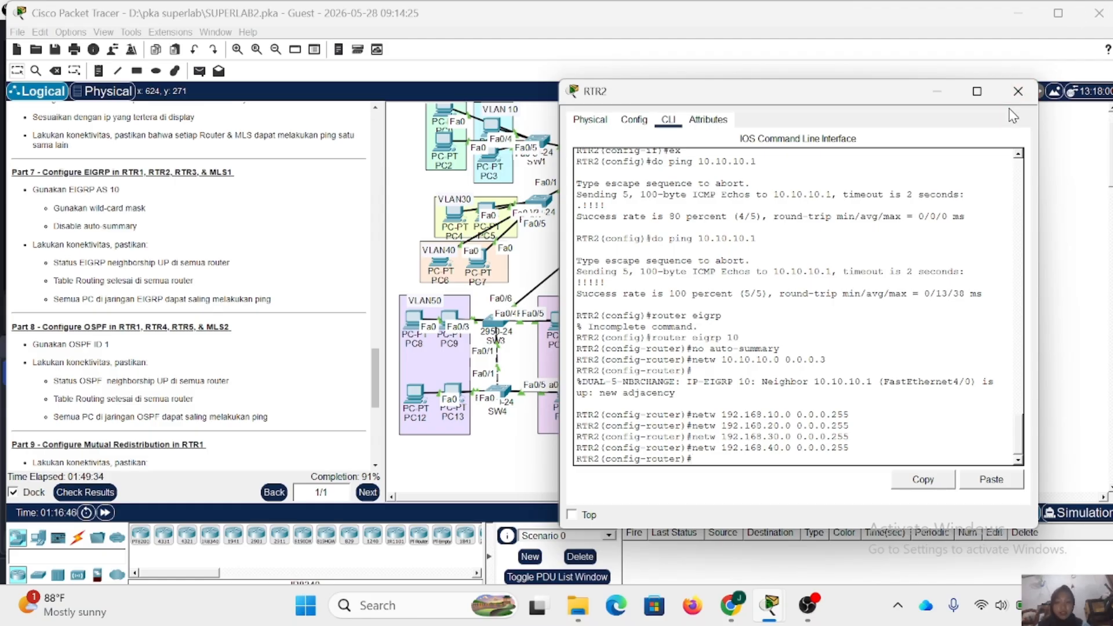
left_click(1018, 91)
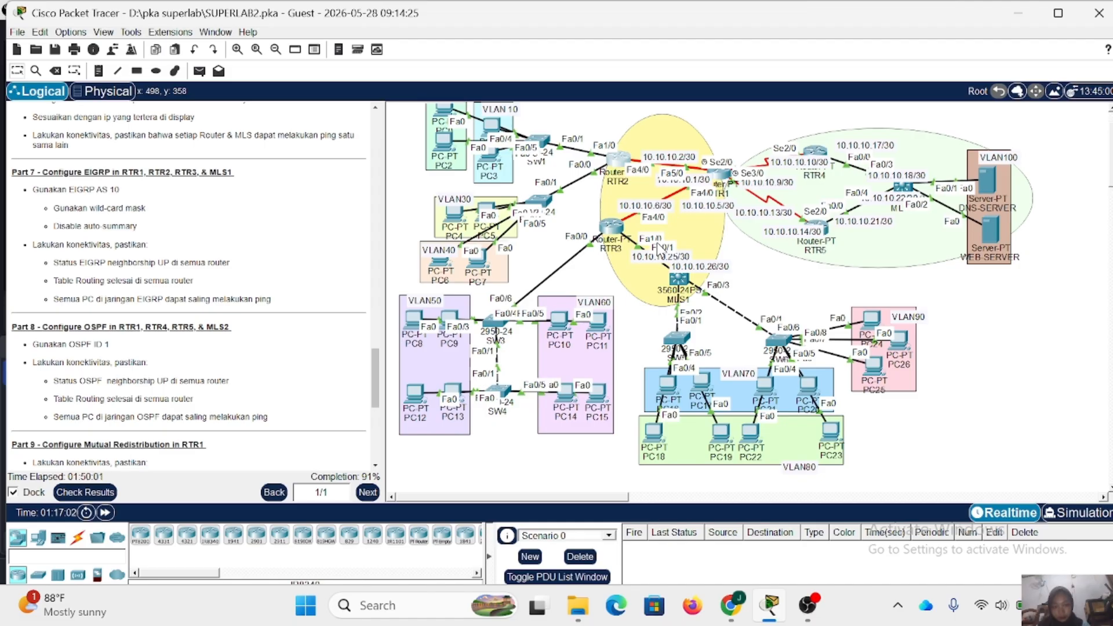
- Open RTR3's command line, leave interface configuration mode, and start EIGRP routing with AS number 10
left_click(613, 226)
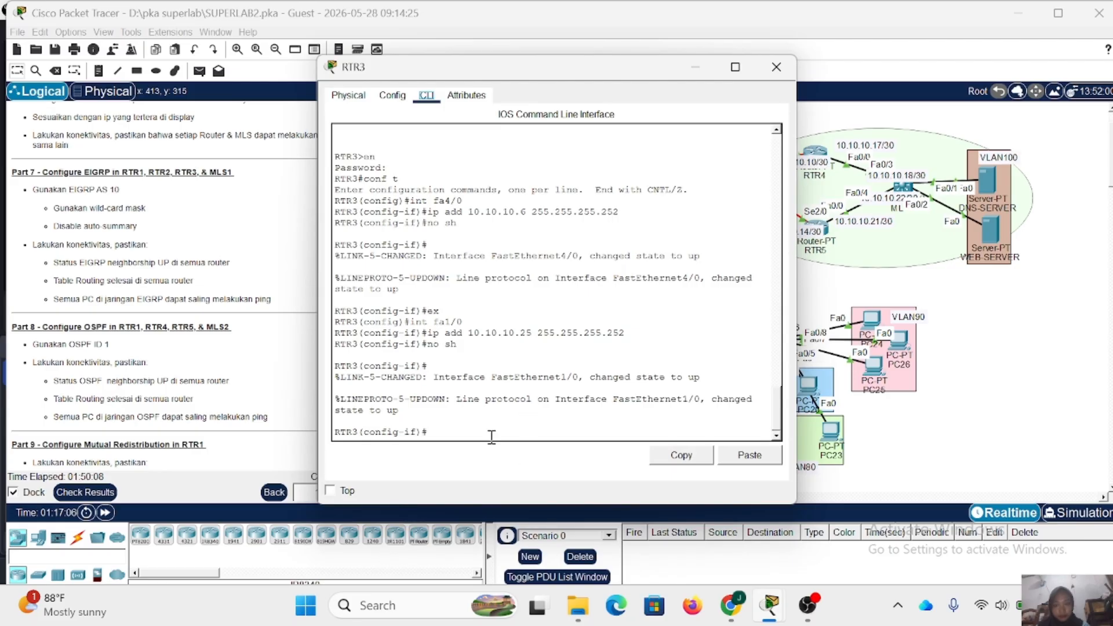
type("ex")
key("Return")
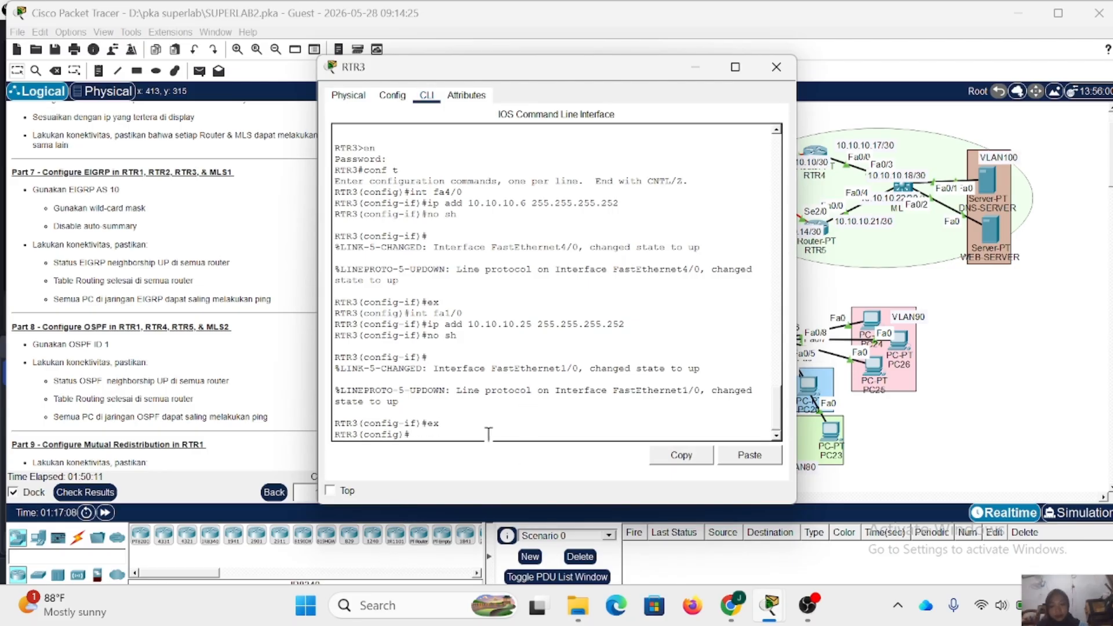
type("routr")
key("BackSpace")
key("BackSpace")
key("BackSpace")
key("BackSpace")
type("outer")
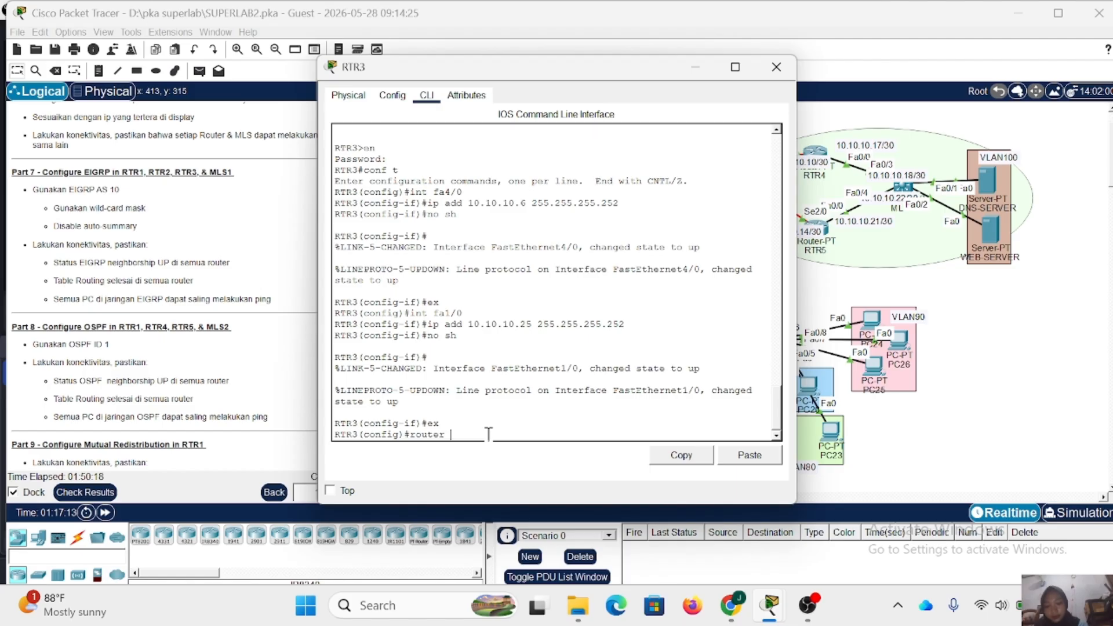
type(" eig")
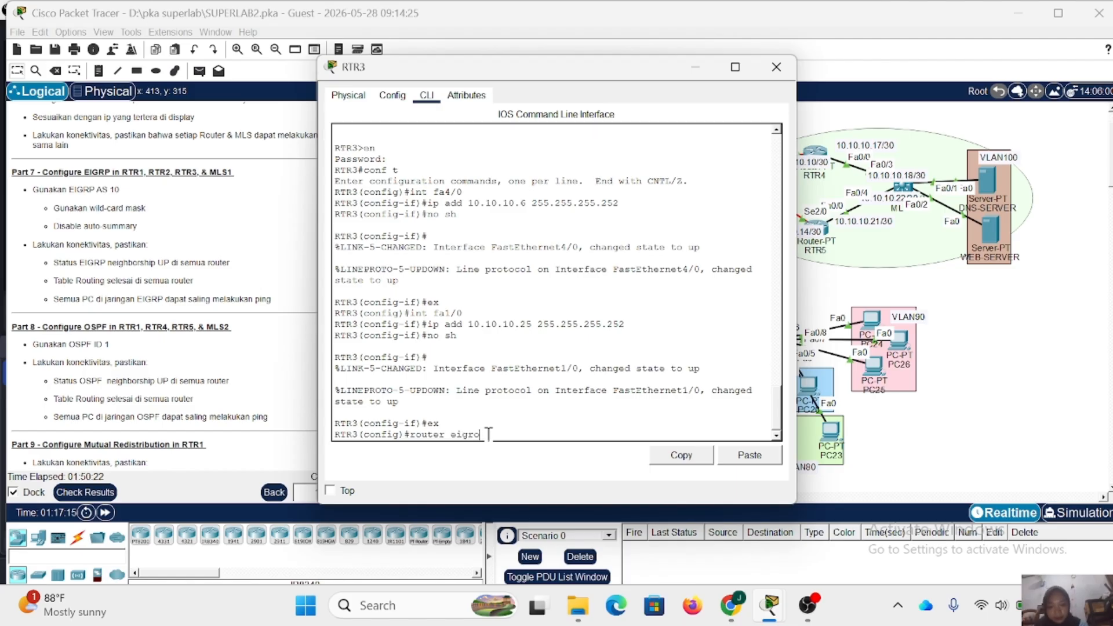
type("rp")
key("Return")
key("Up")
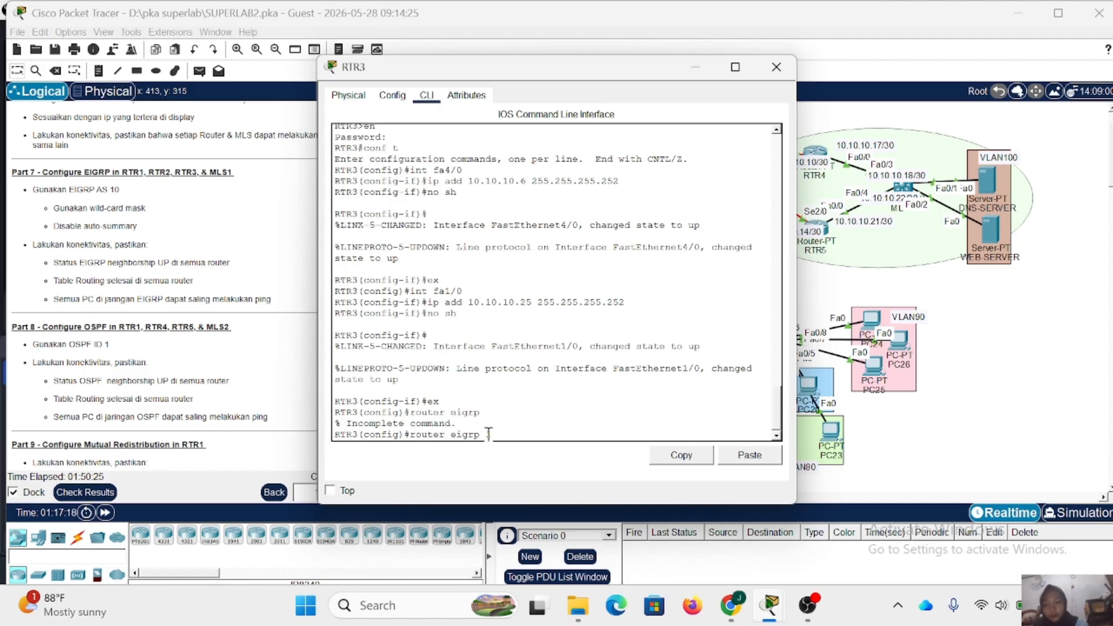
type("10")
key("Return")
- Disable automatic summarization in RTR3's EIGRP 10 process
type("no")
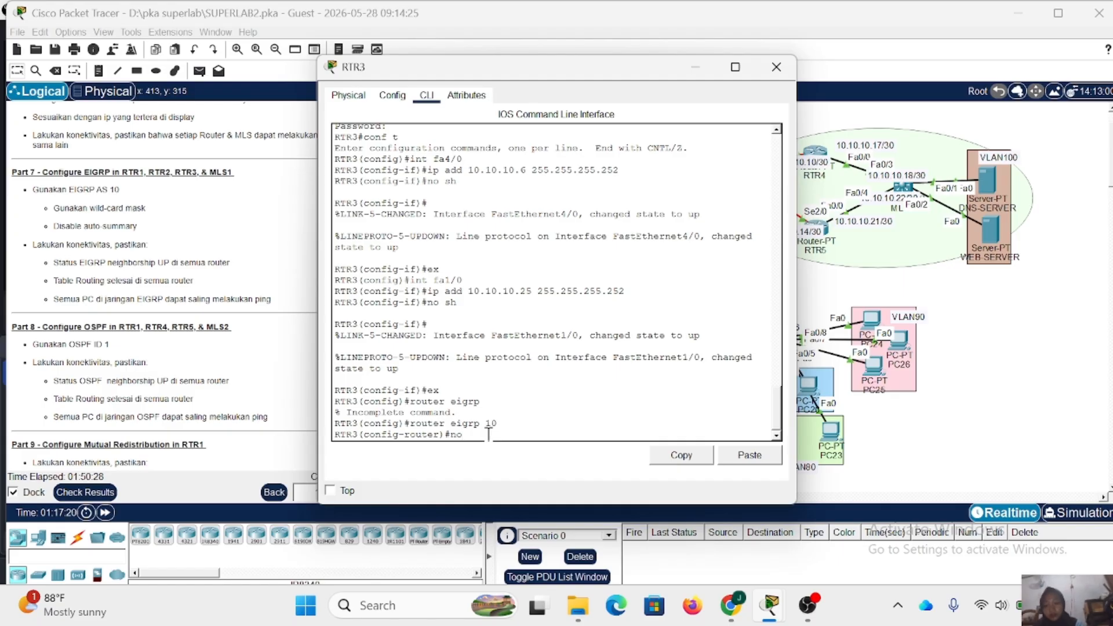
type(" auto-summ")
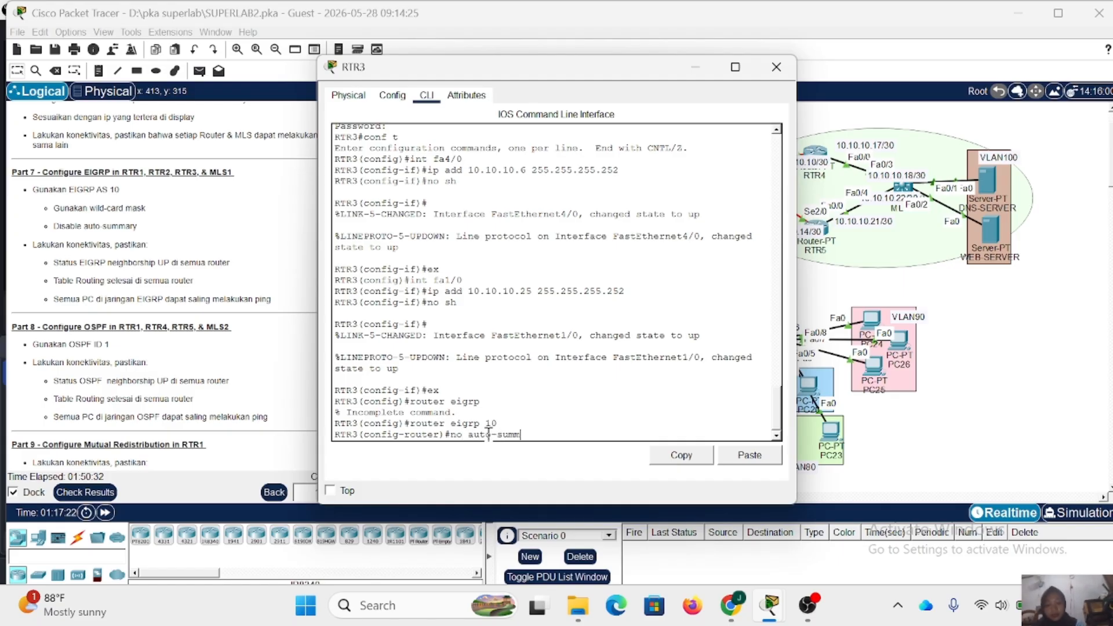
type("ary")
key("Return")
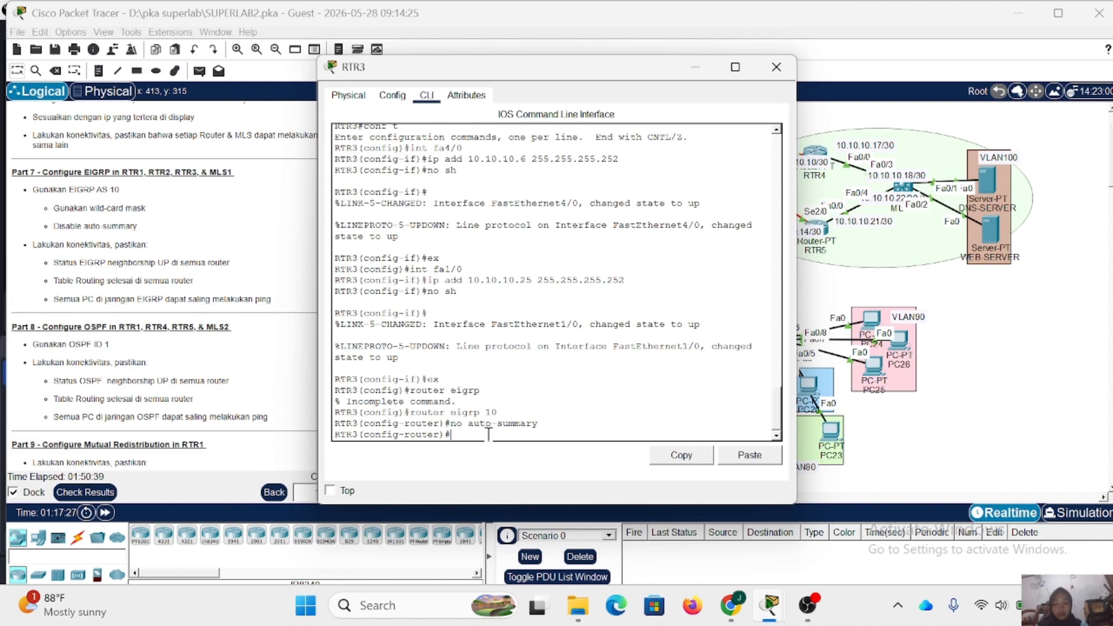
- Add network 10.10.10.4 with wildcard mask 0.0.0.3 to RTR3's EIGRP 10 process
left_click_drag(503, 70, 527, 52)
type("ne")
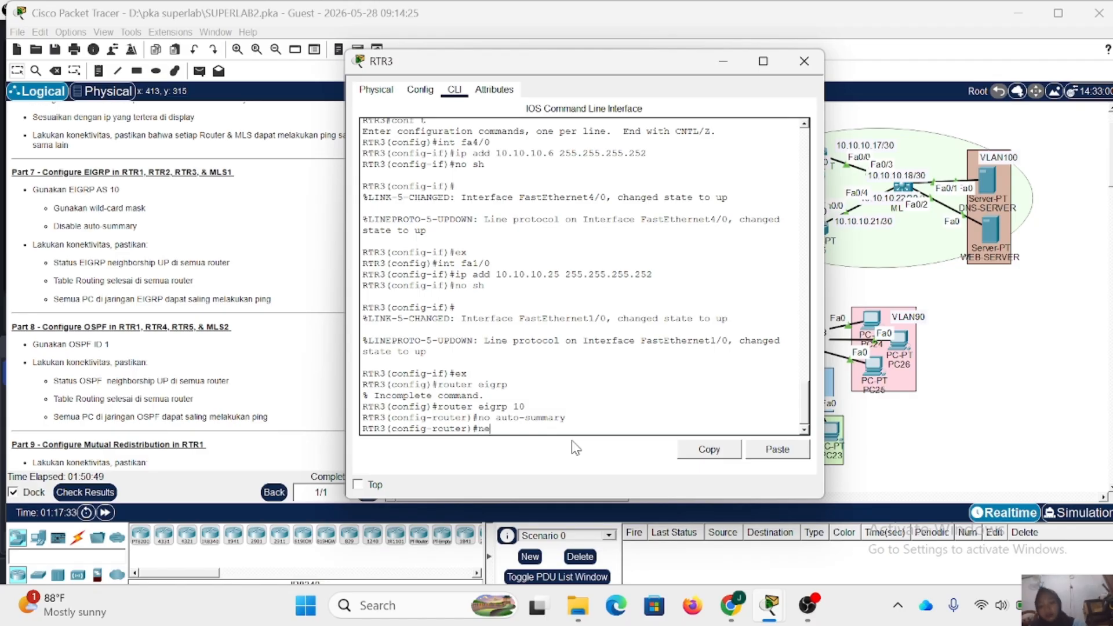
type("tw 10.")
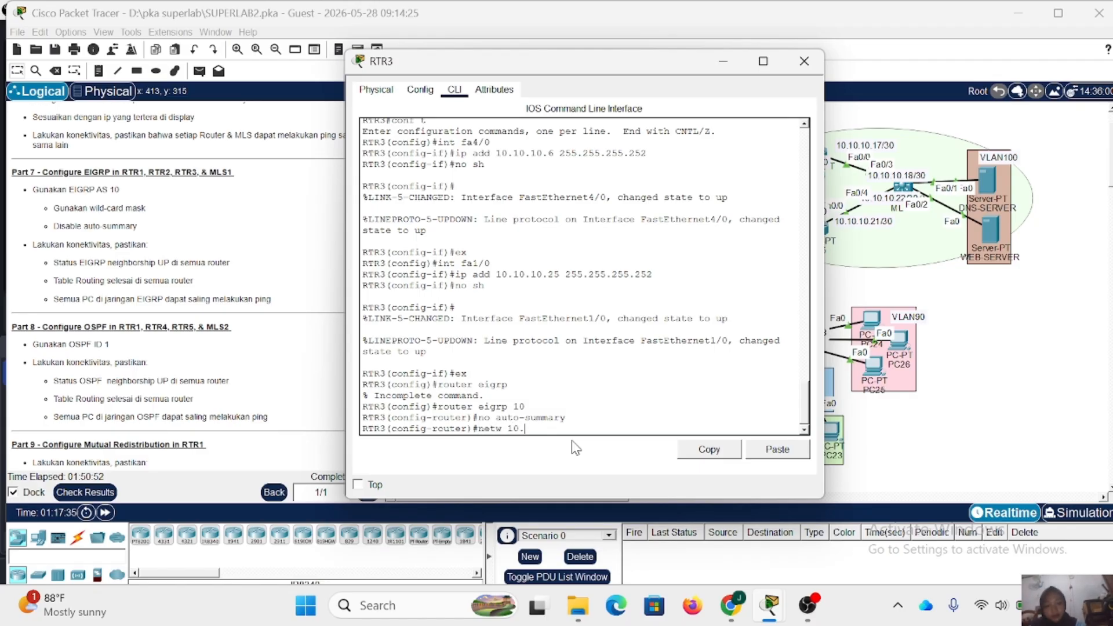
type("10.10.4")
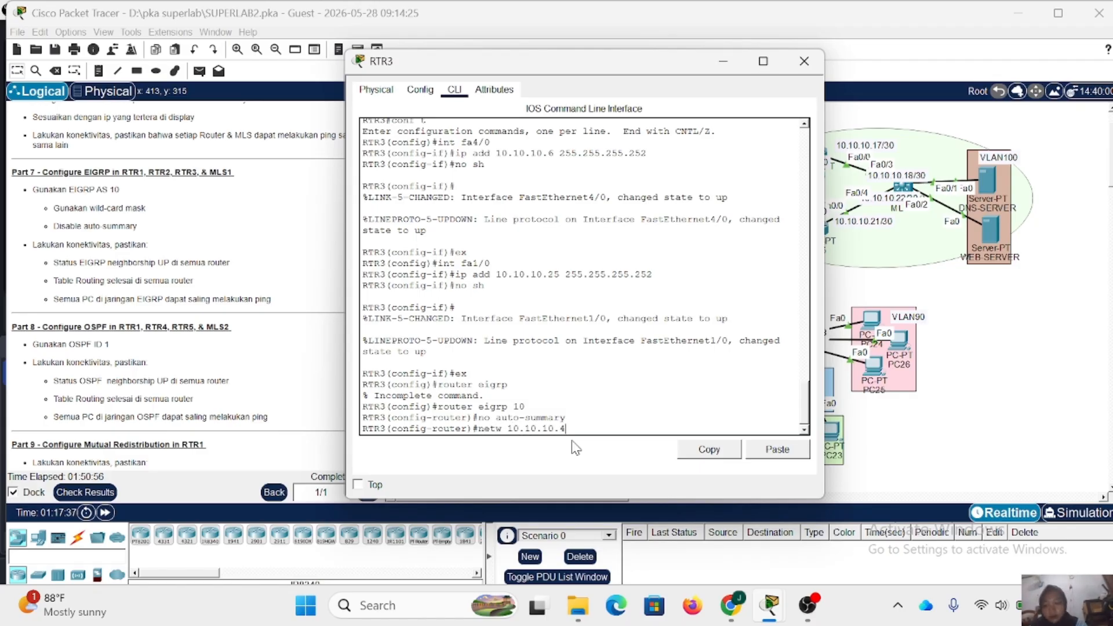
type(" 0.0.0.3")
key("Return")
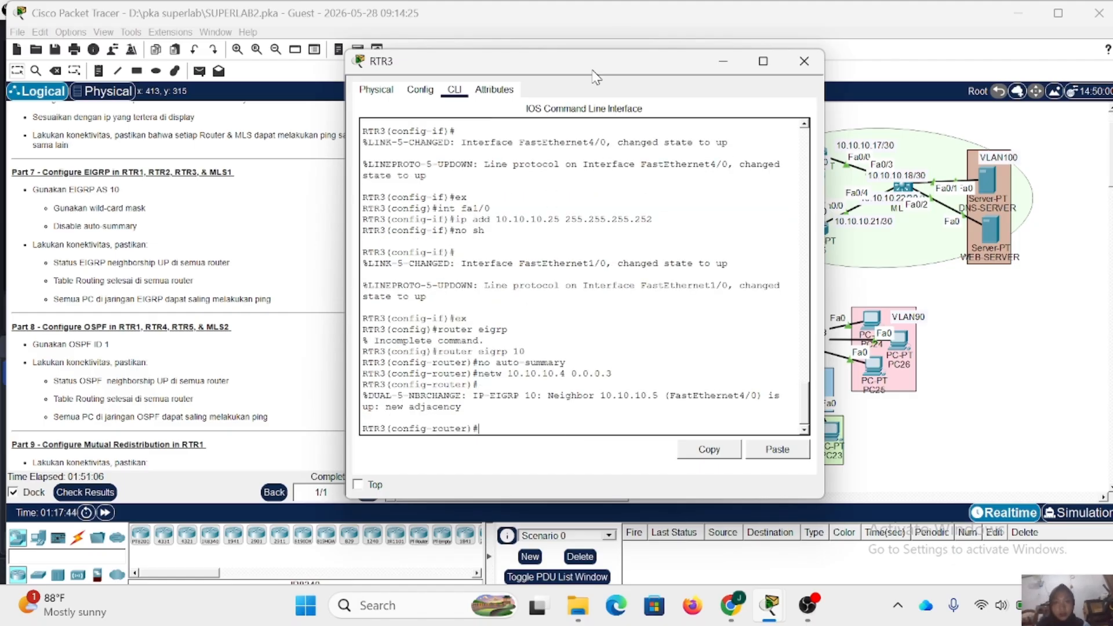
- Add network 10.10.10.24 with wildcard mask 0.0.0.3 to RTR3's EIGRP 10 process
left_click_drag(588, 63, 640, 120)
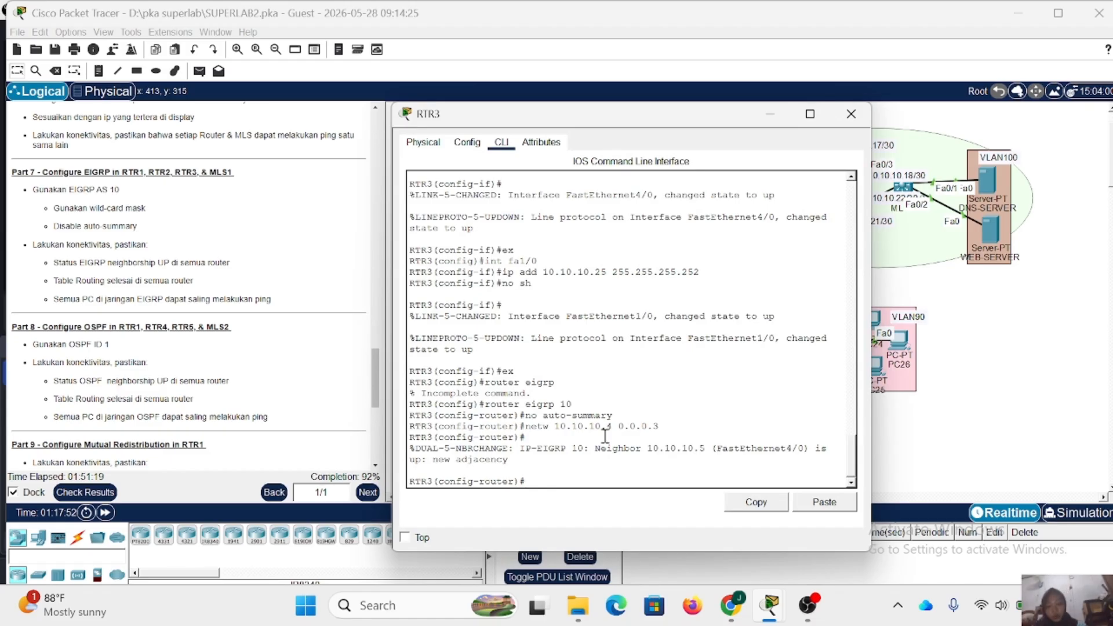
key("Up")
key("Left")
key("Left")
key("Left")
key("Left")
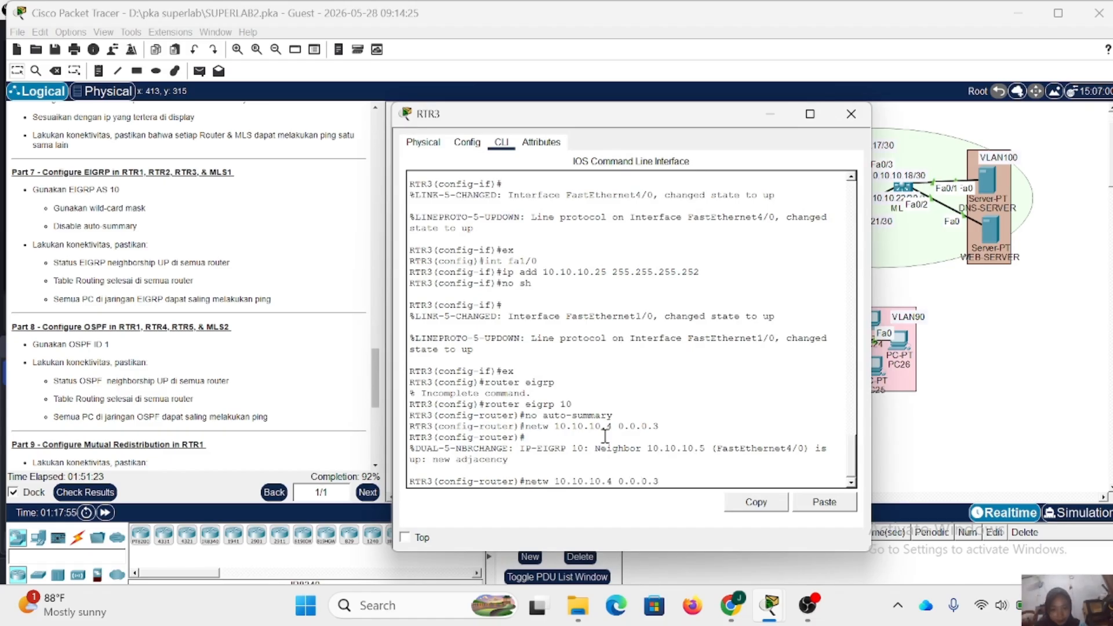
type("2")
key("Return")
- Add network 192.168.50.0 with wildcard mask 0.0.0.255 to RTR3's EIGRP 10 process
type("netw 1")
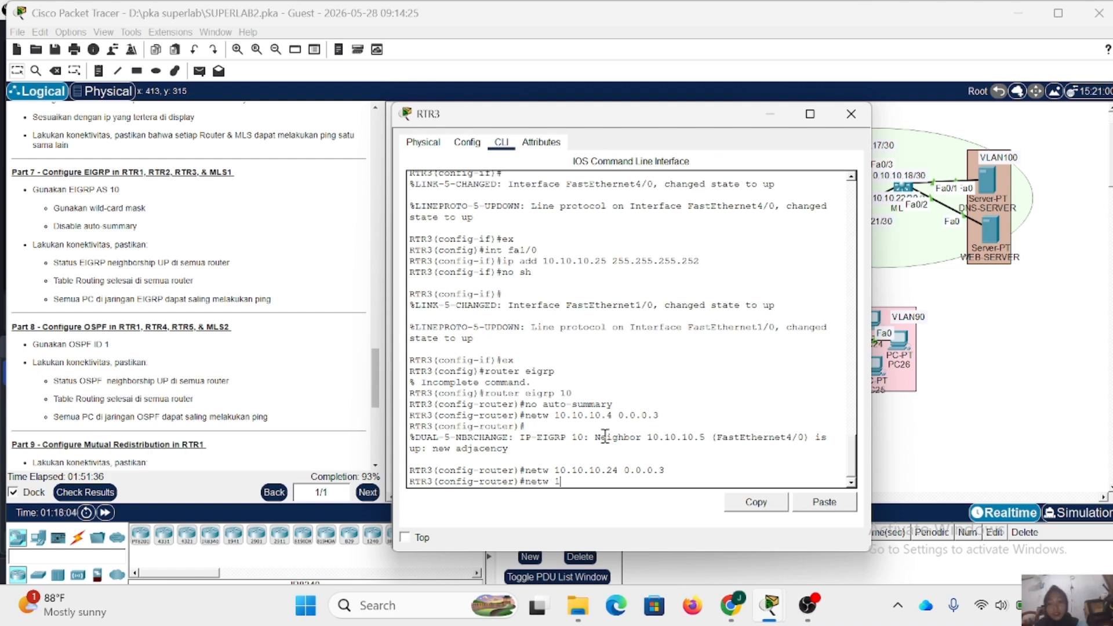
type("92.168.")
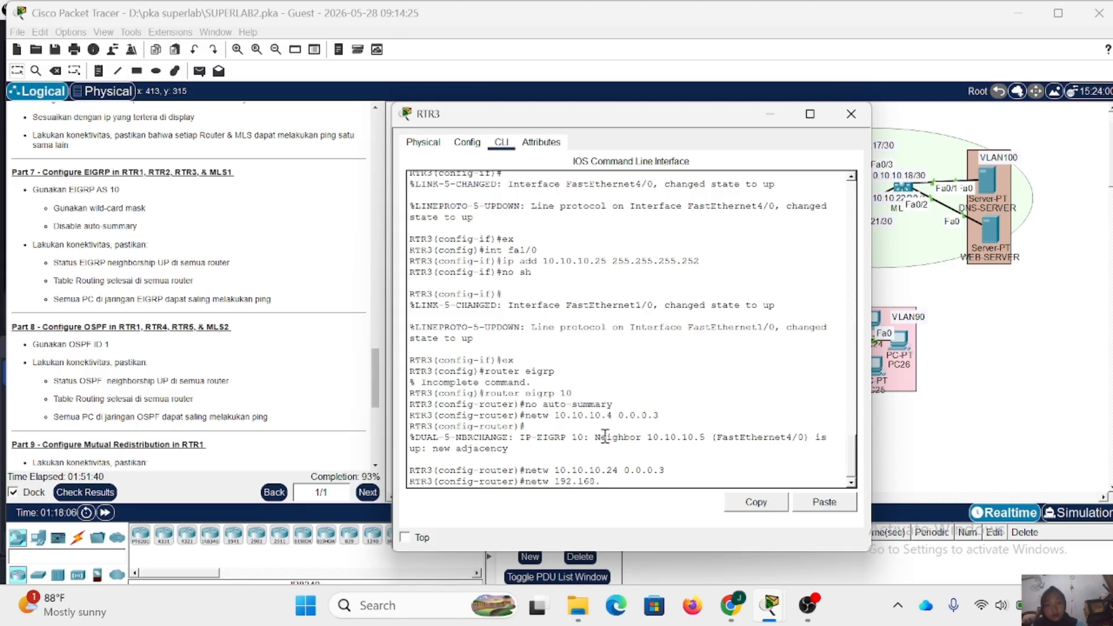
type("50.0 0")
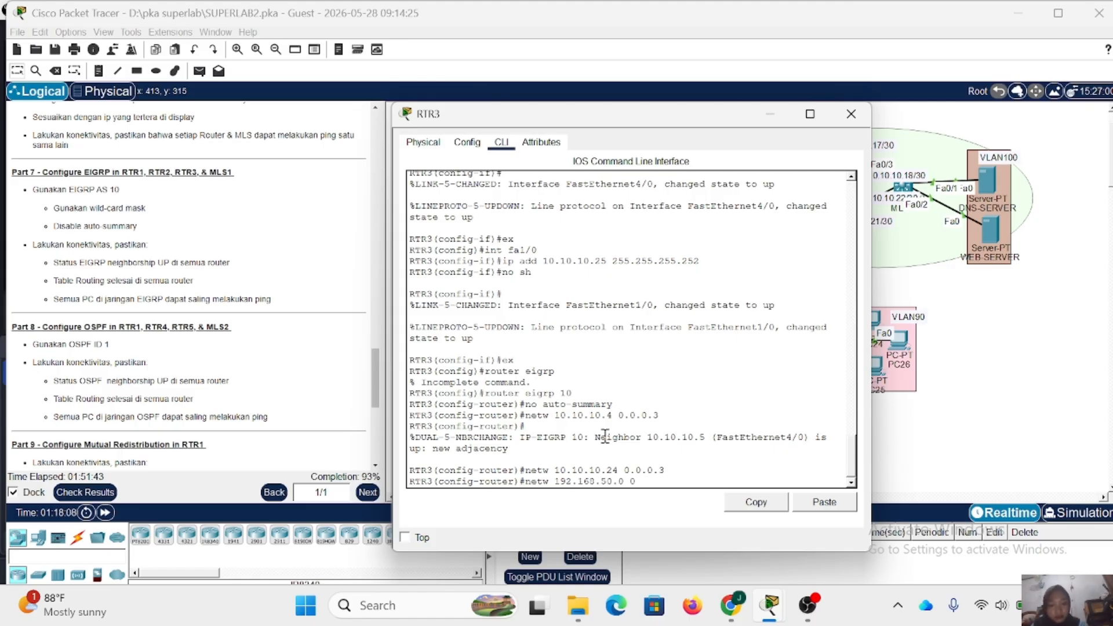
type(".0.0.255")
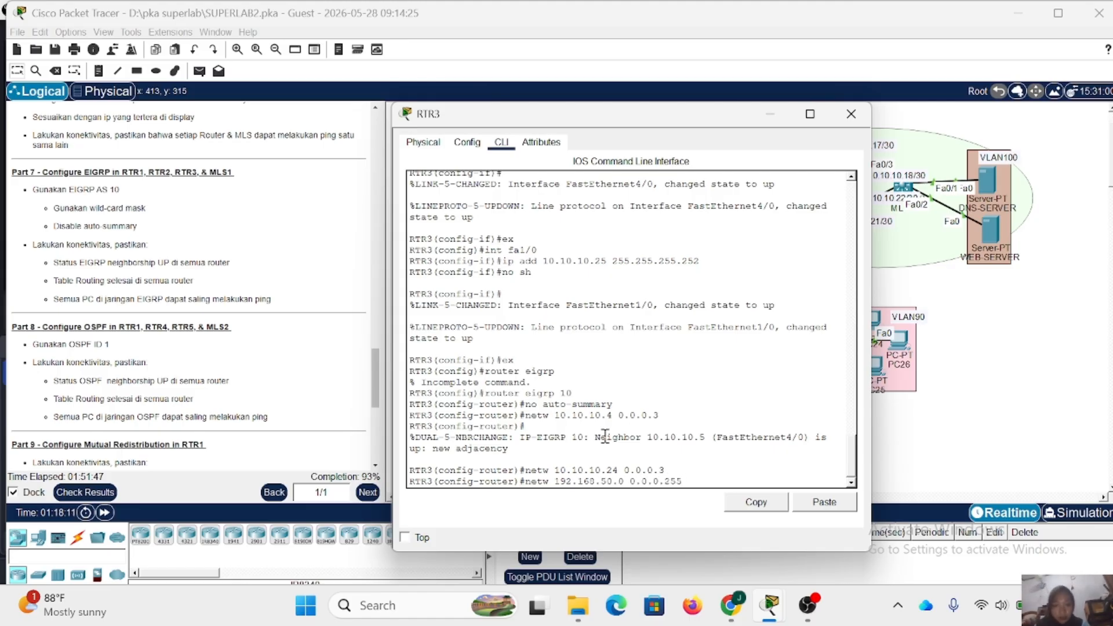
key("Return")
- Add network 192.168.60.0 with wildcard mask 0.0.0.255 to RTR3's EIGRP 10 process, and close RTR3's window
key("Up")
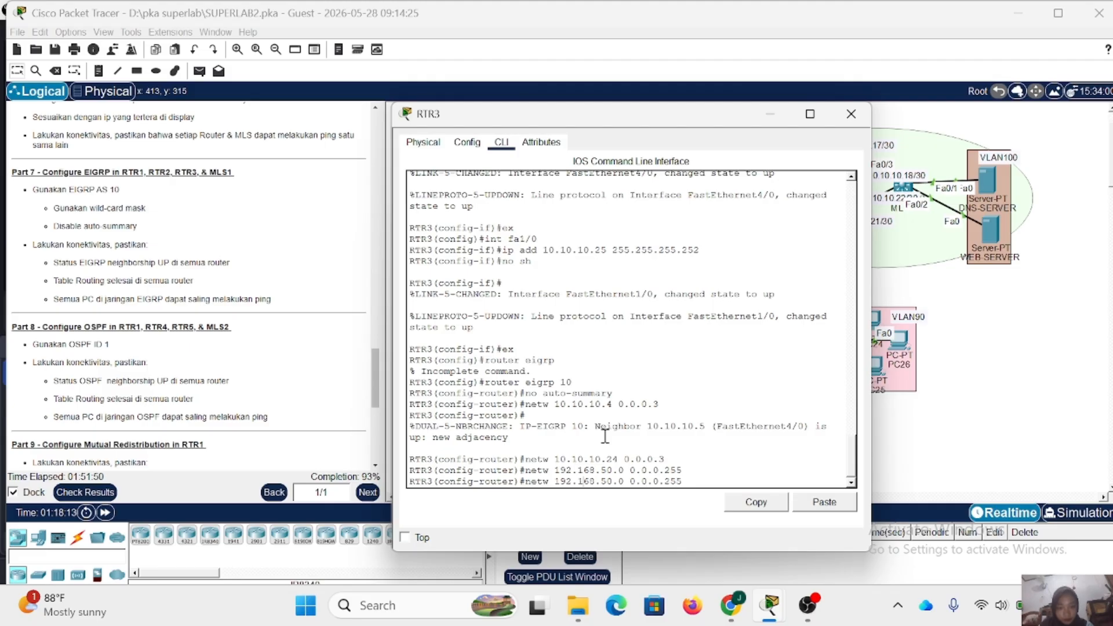
key("BackSpace")
type("6")
key("Return")
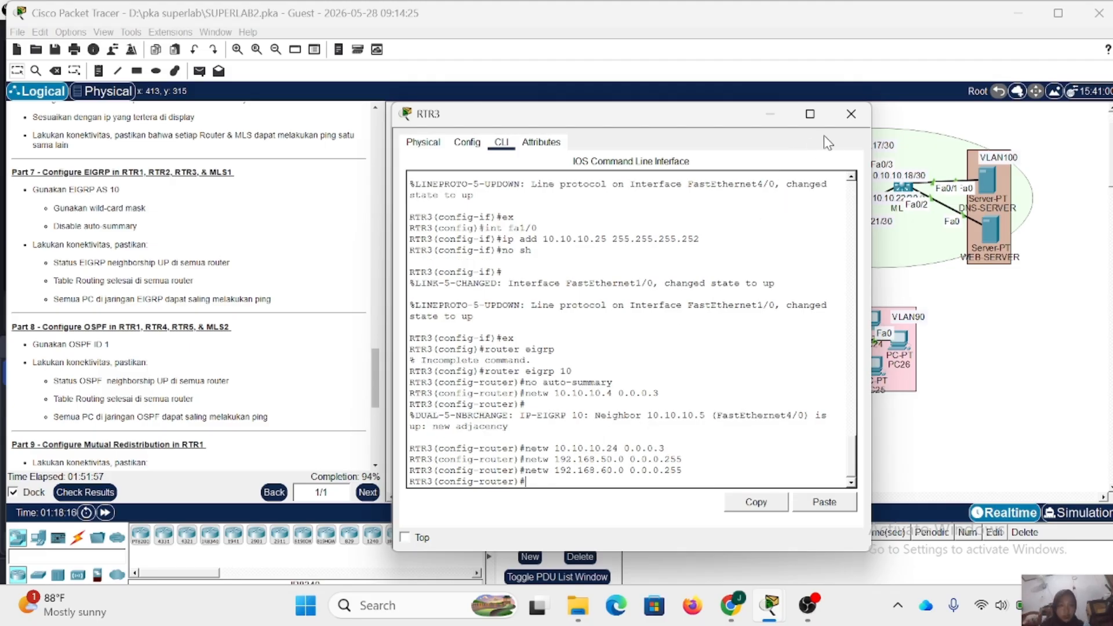
left_click(851, 114)
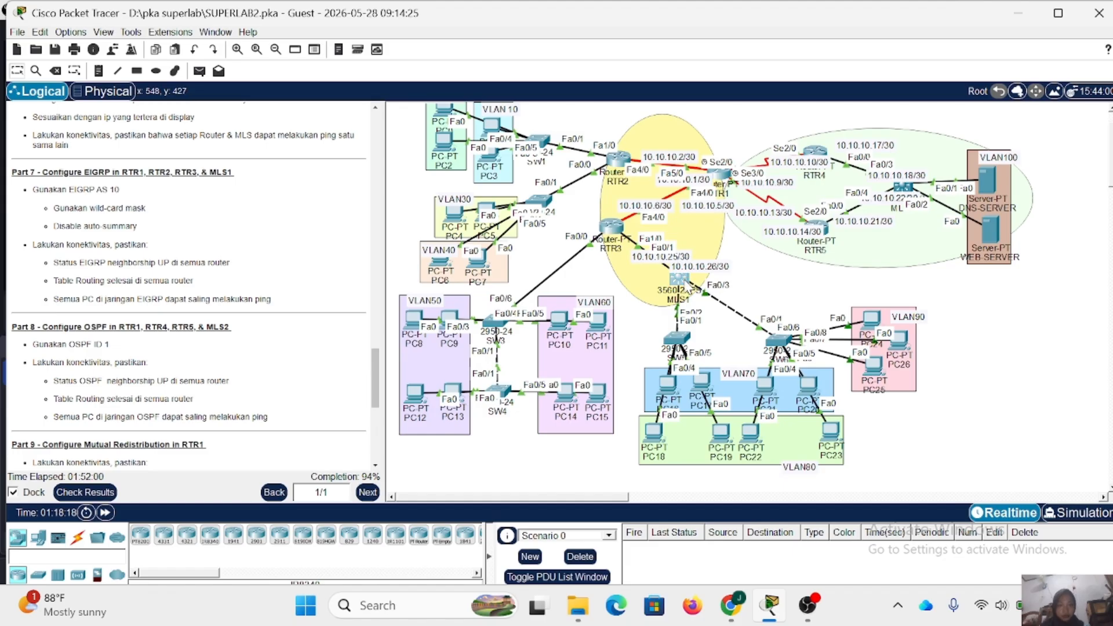
- Open MLS1's command line, leave interface configuration mode, and enable IP routing globally
left_click(679, 280)
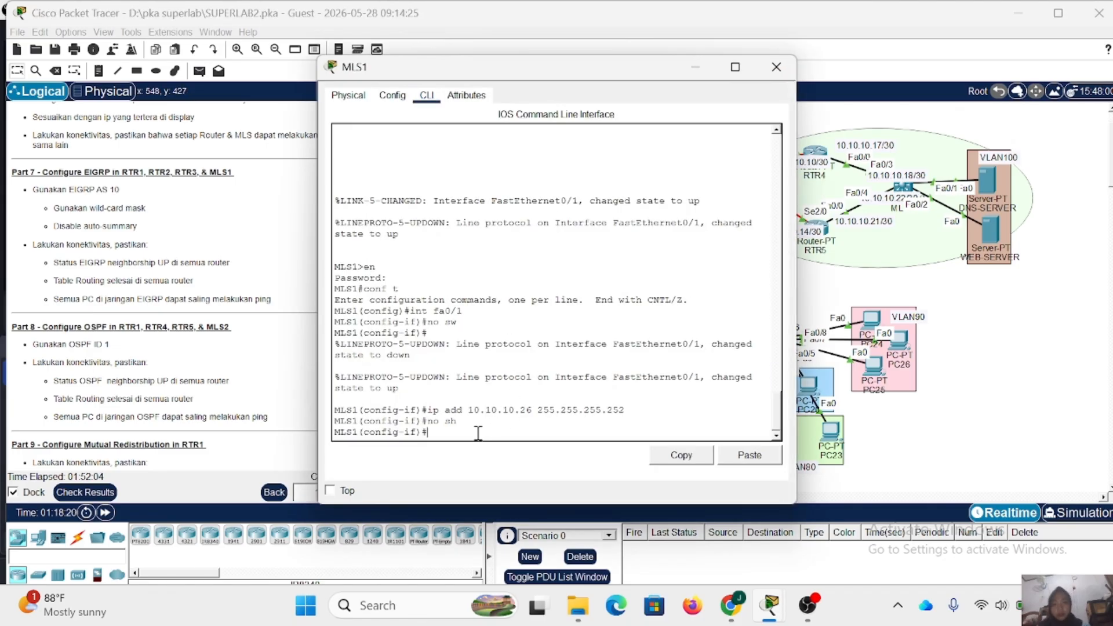
type("ex")
key("Return")
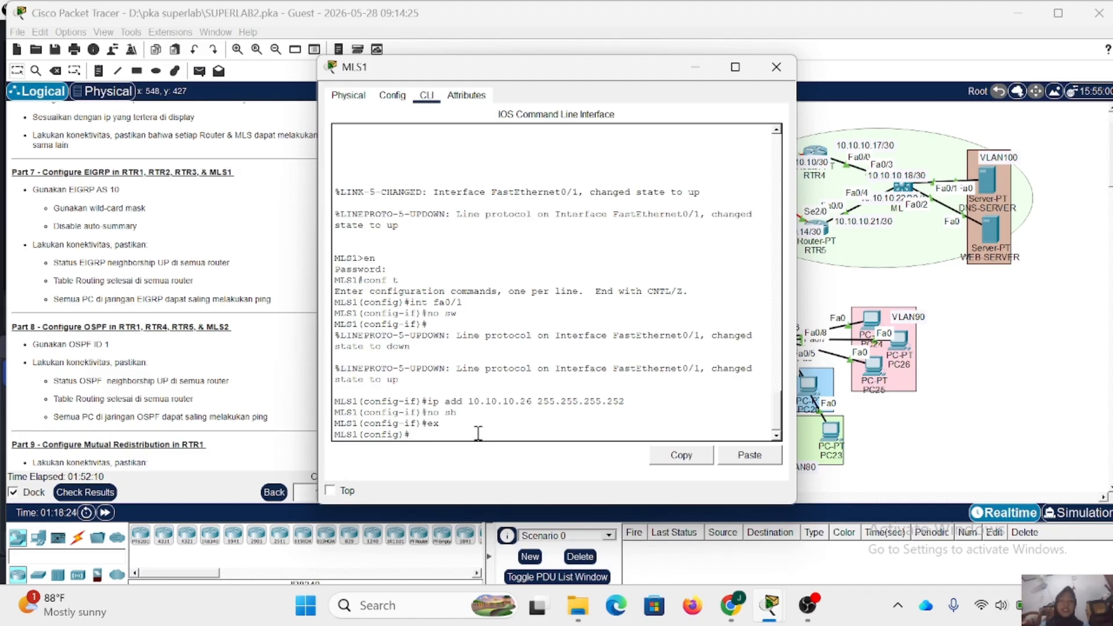
type("ip routing")
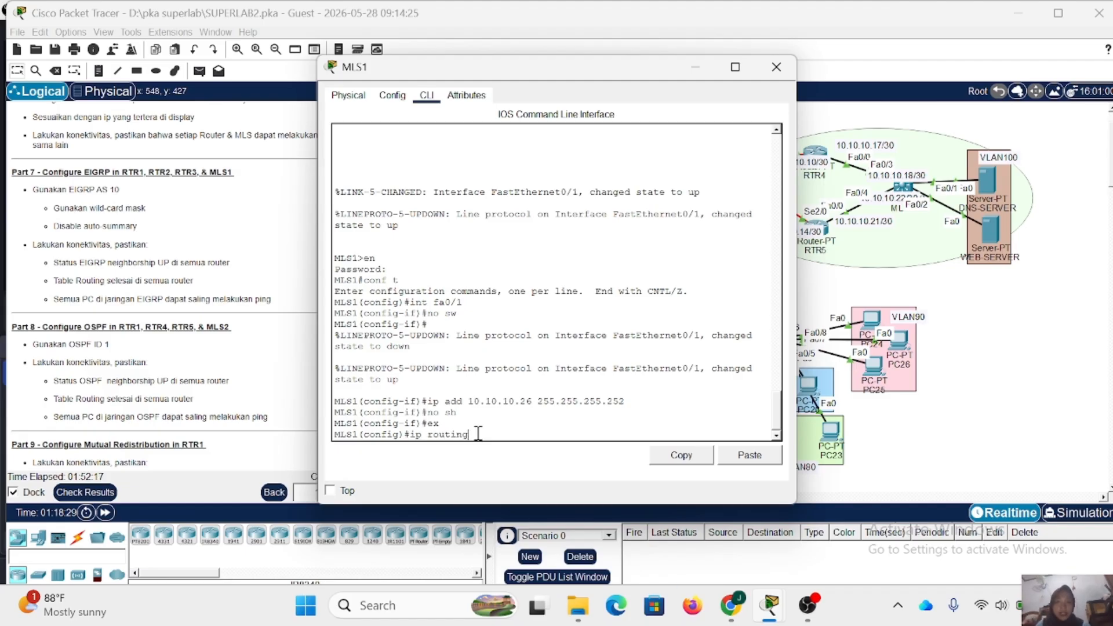
key("Return")
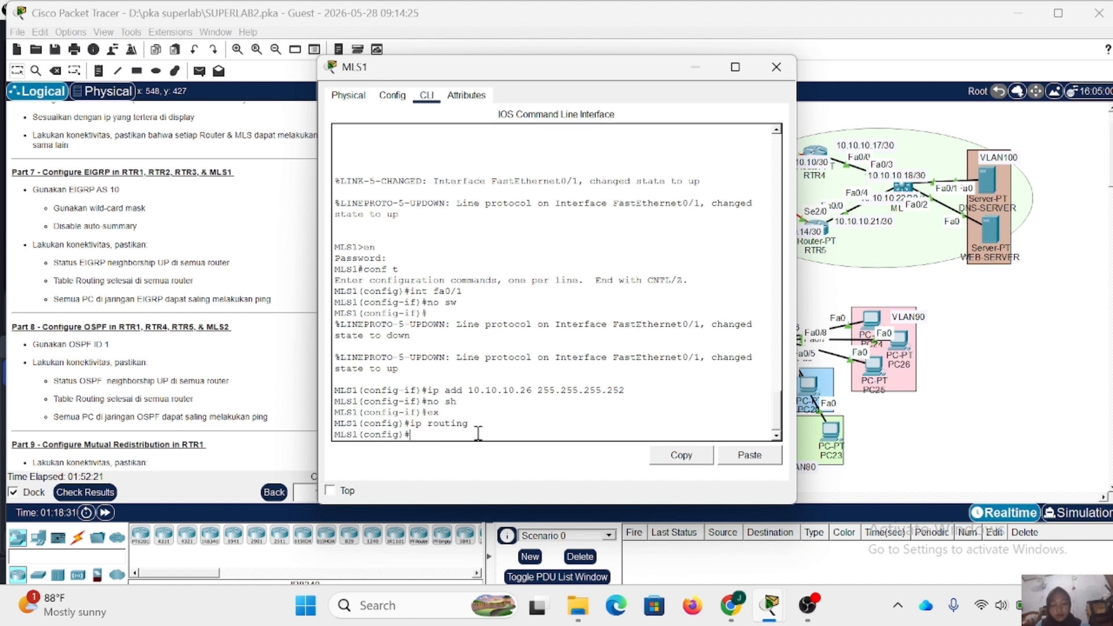
- Start EIGRP routing with AS number 10 on MLS1
type("routt")
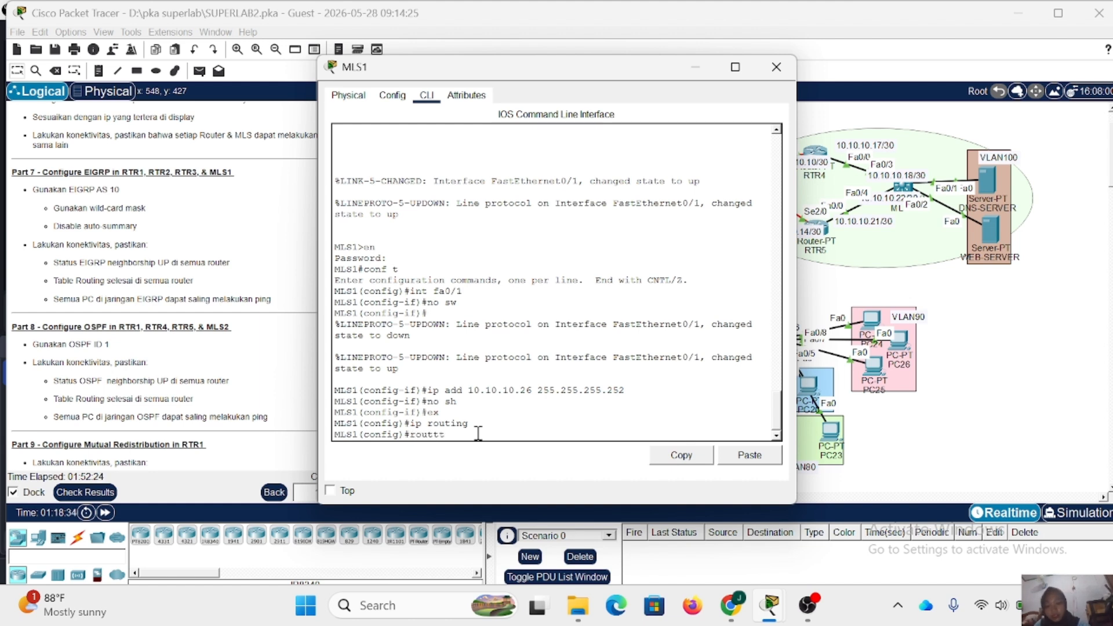
key("BackSpace")
key("BackSpace")
type("ter")
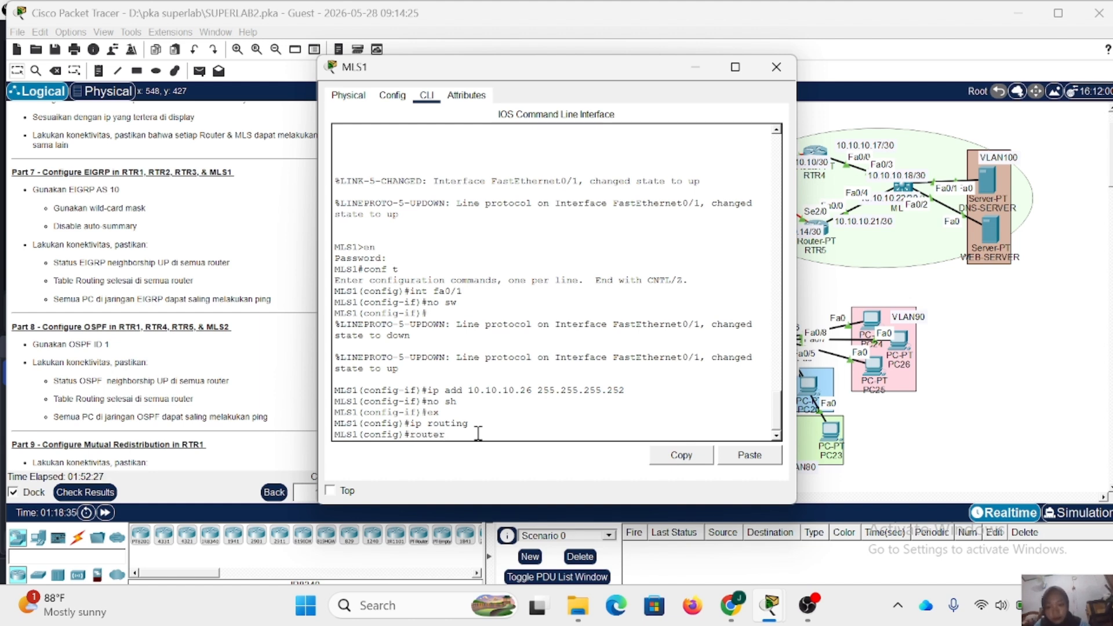
type(" eigrp 1")
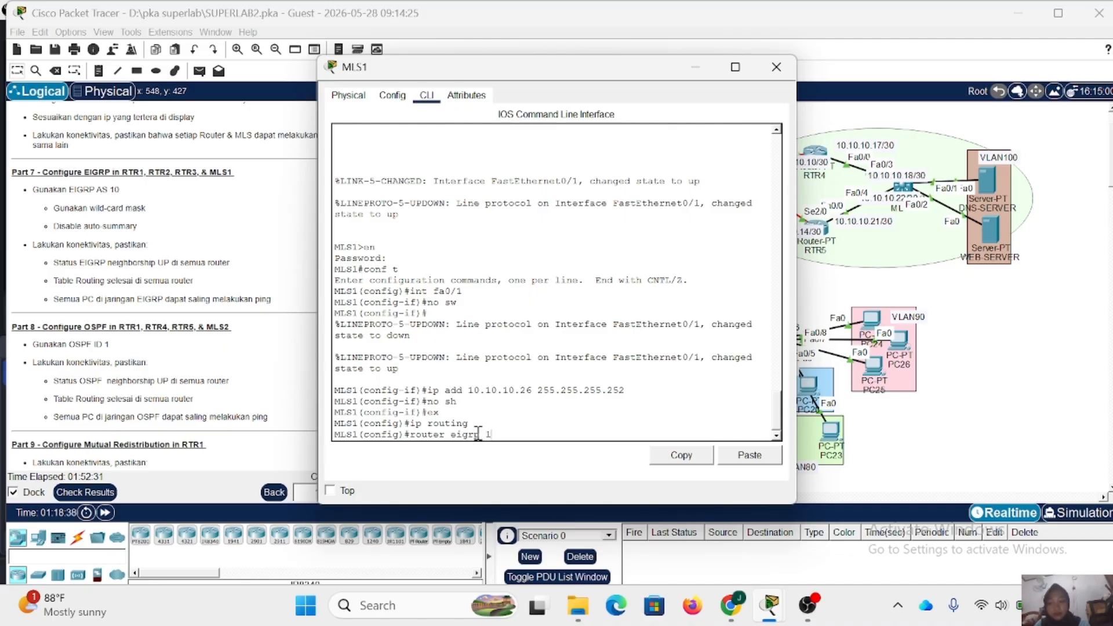
type("0")
key("Return")
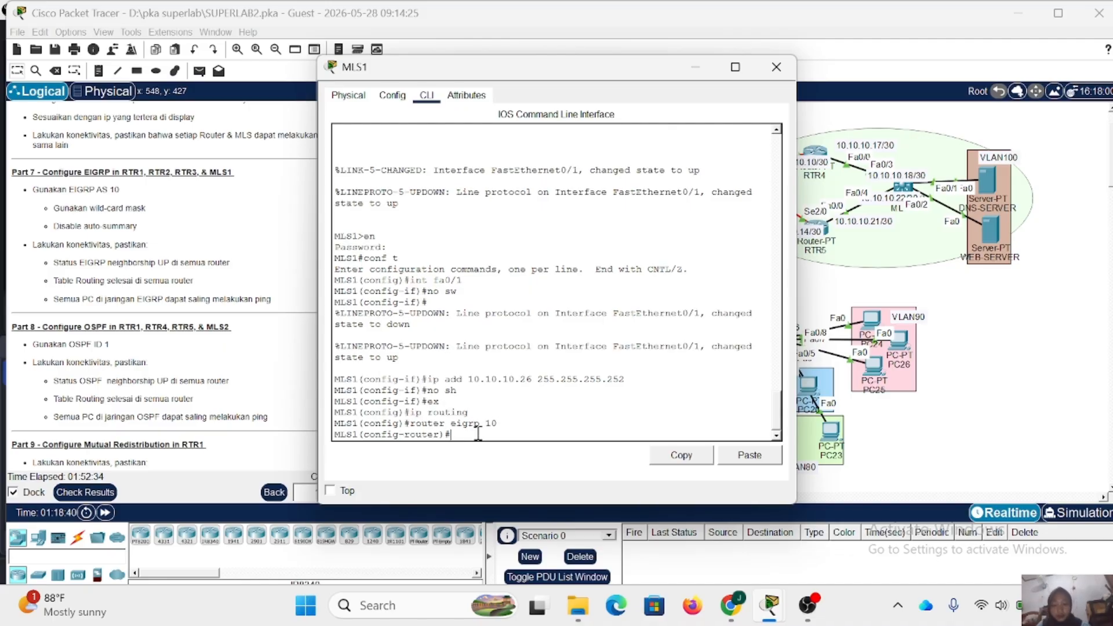
- Disable automatic summarization in MLS1's EIGRP 10 process
type("no aut")
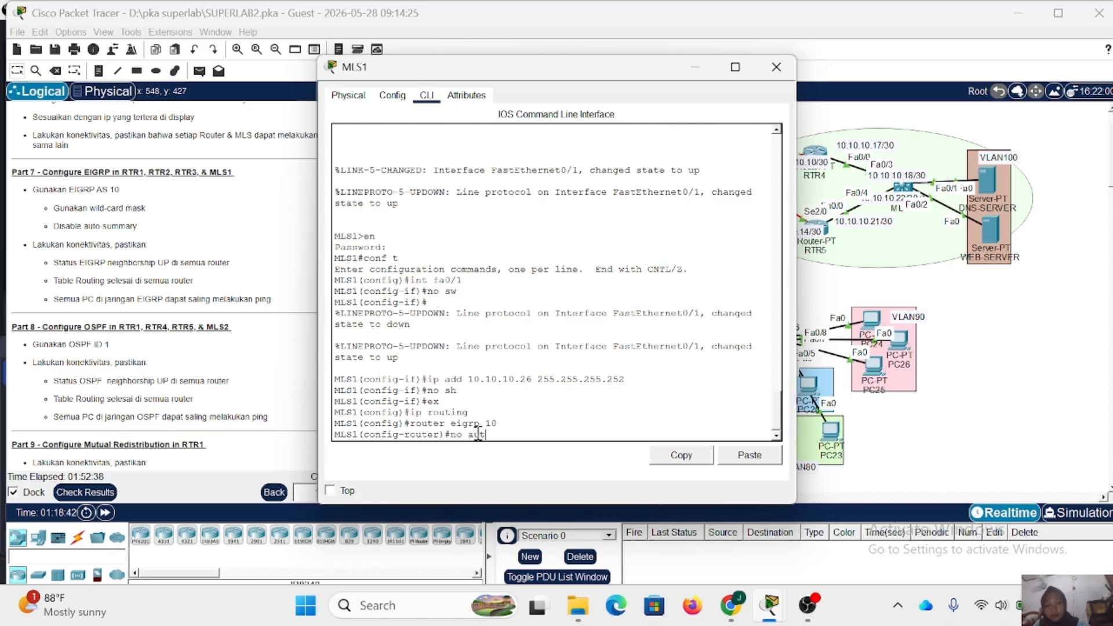
type("o-summa")
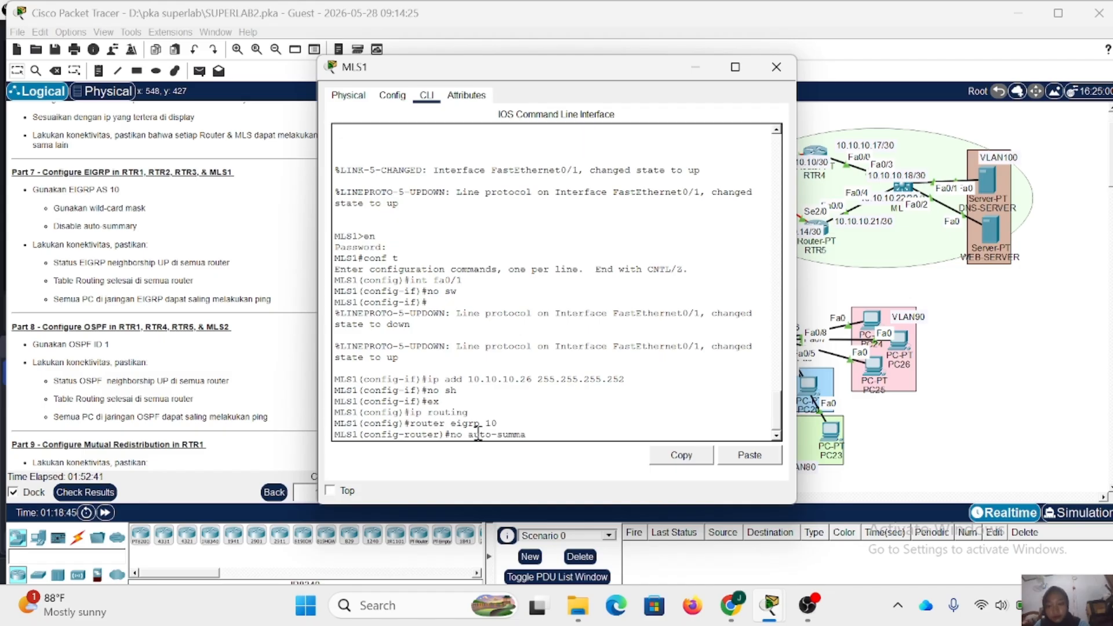
type("ry")
key("Return")
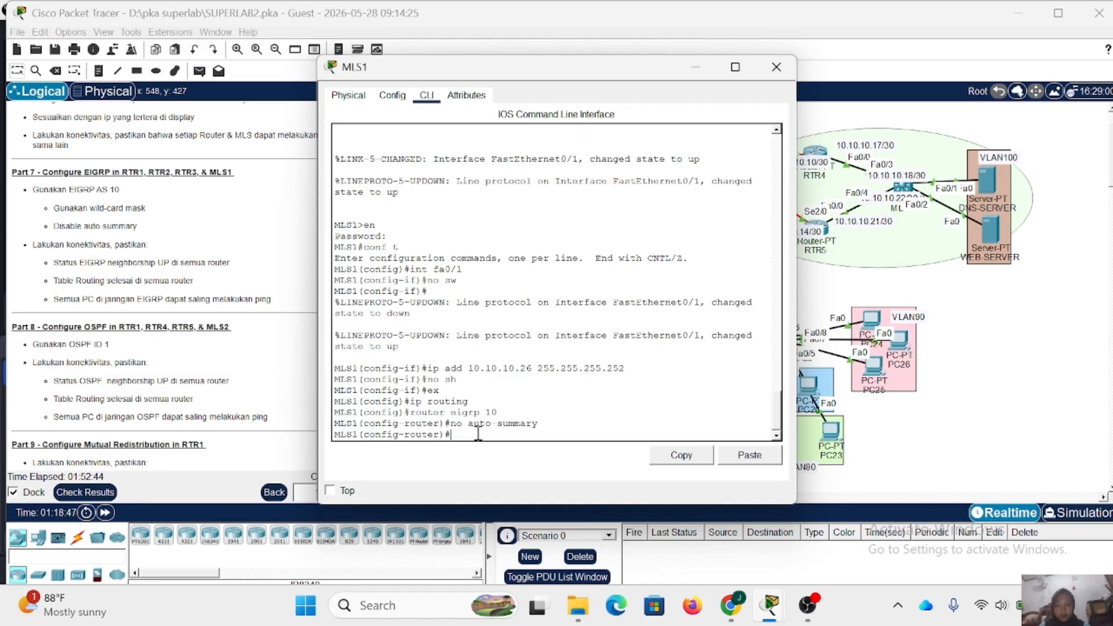
- Add network 10.10.10.24 with wildcard mask 0.0.0.3 to MLS1's EIGRP 10 process
type("netw")
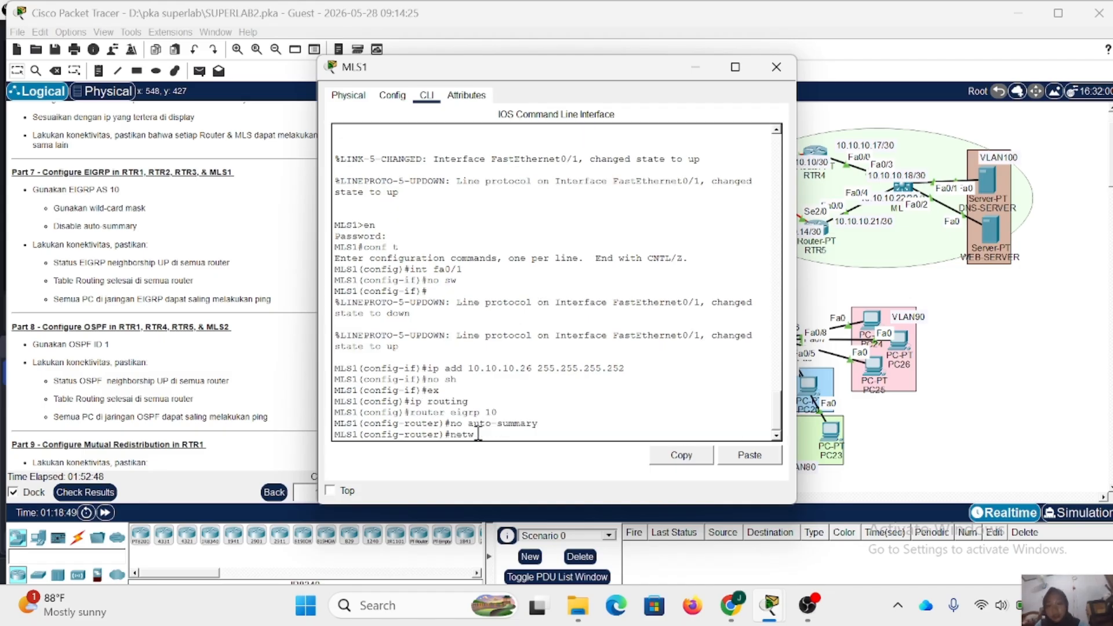
left_click_drag(511, 66, 599, 102)
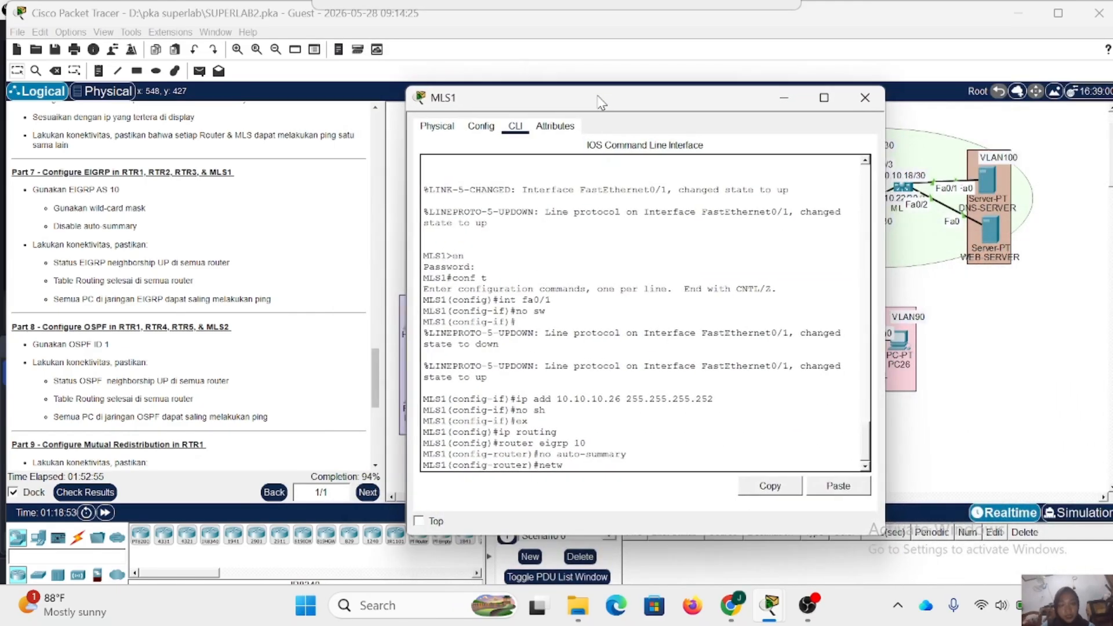
type("10.1")
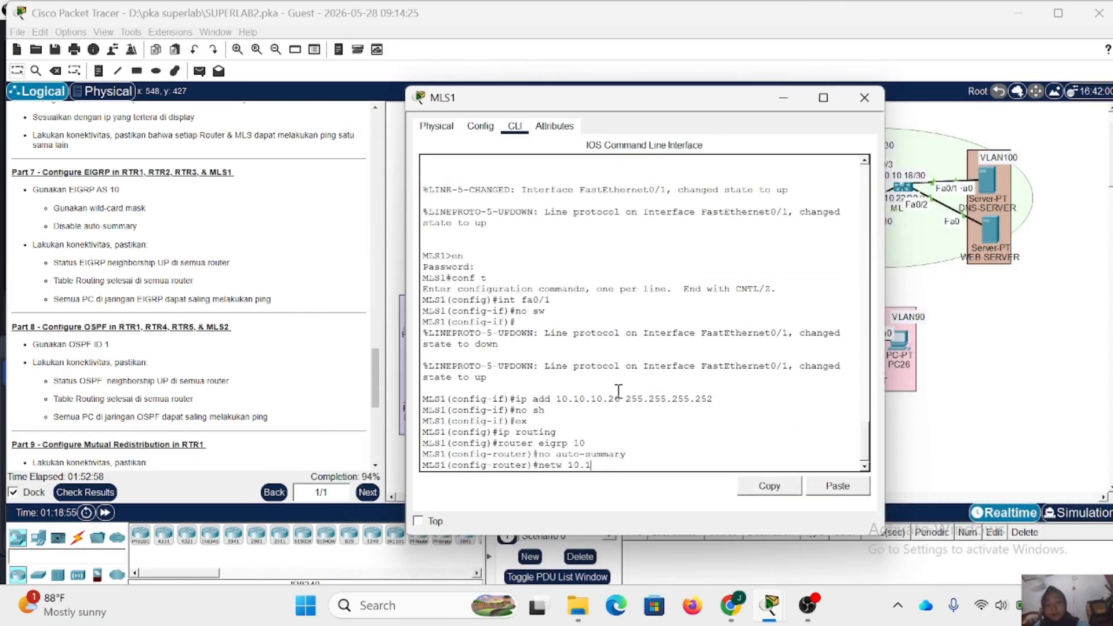
type("0.10.24")
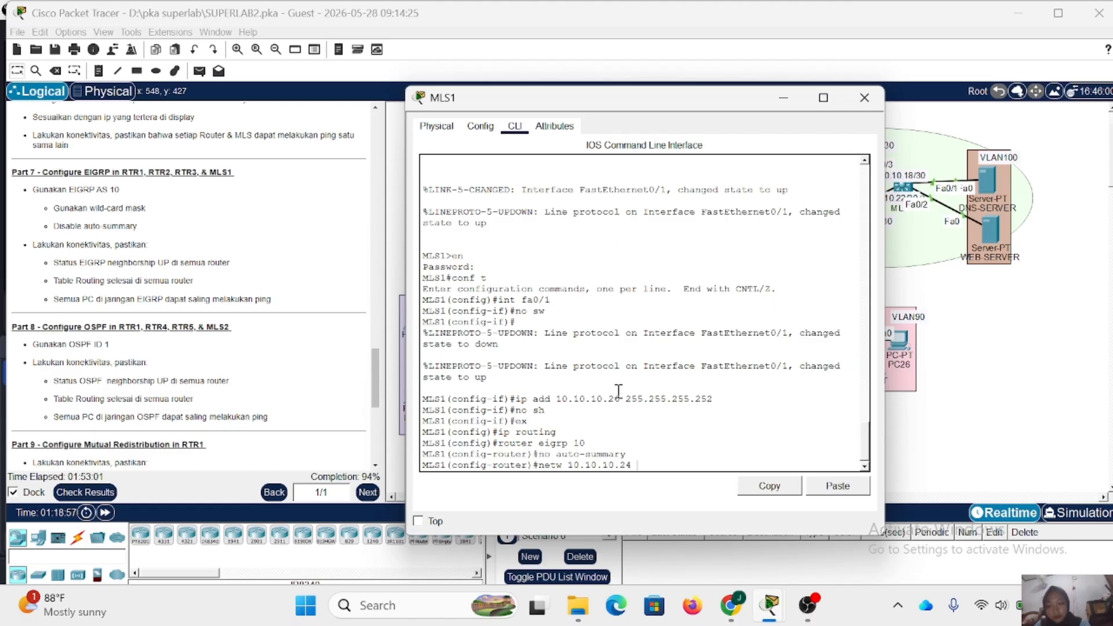
type(" 0.0.0.3")
key("Return")
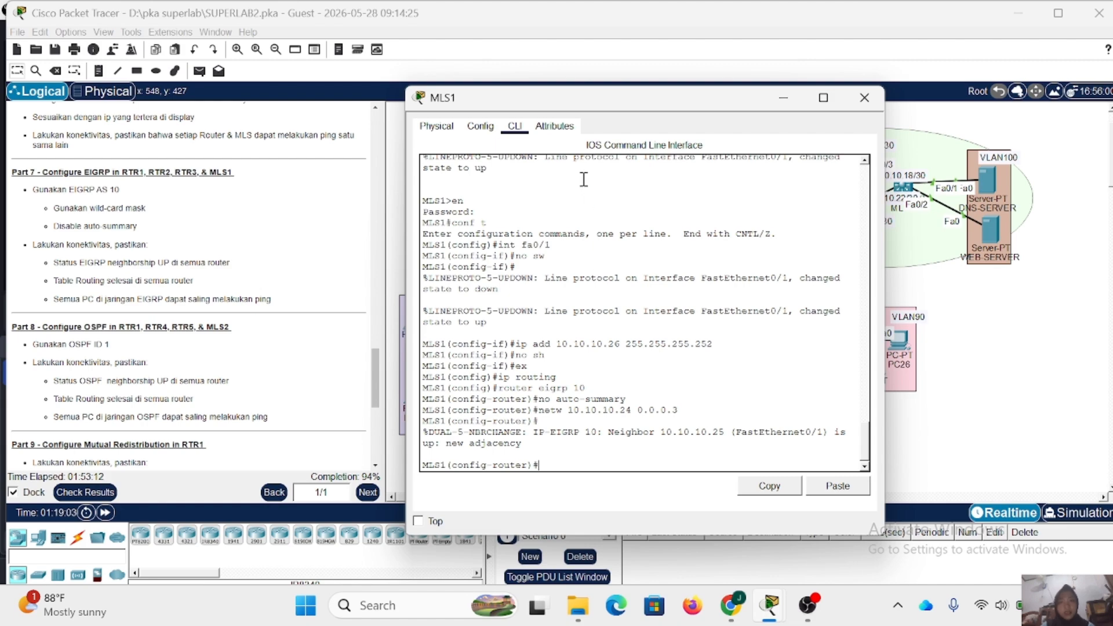
- Uncover the VLAN part of the topology and add network 192.168.70.0 with wildcard mask 0.0.0.255 to MLS1's EIGRP 10 process
left_click_drag(575, 100, 655, 135)
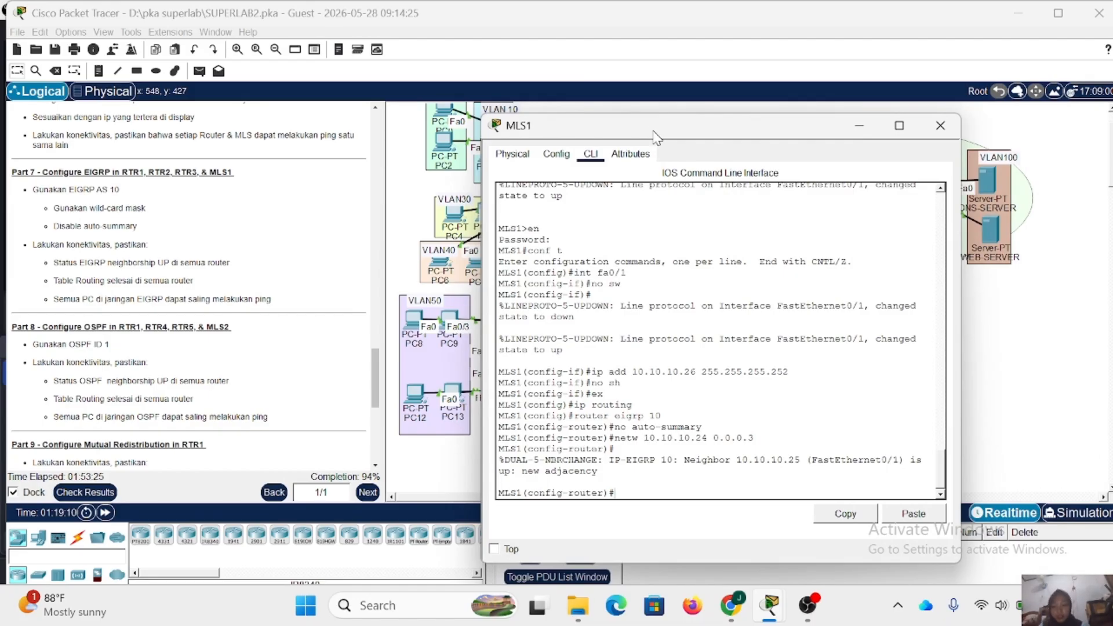
left_click_drag(664, 134, 650, 112)
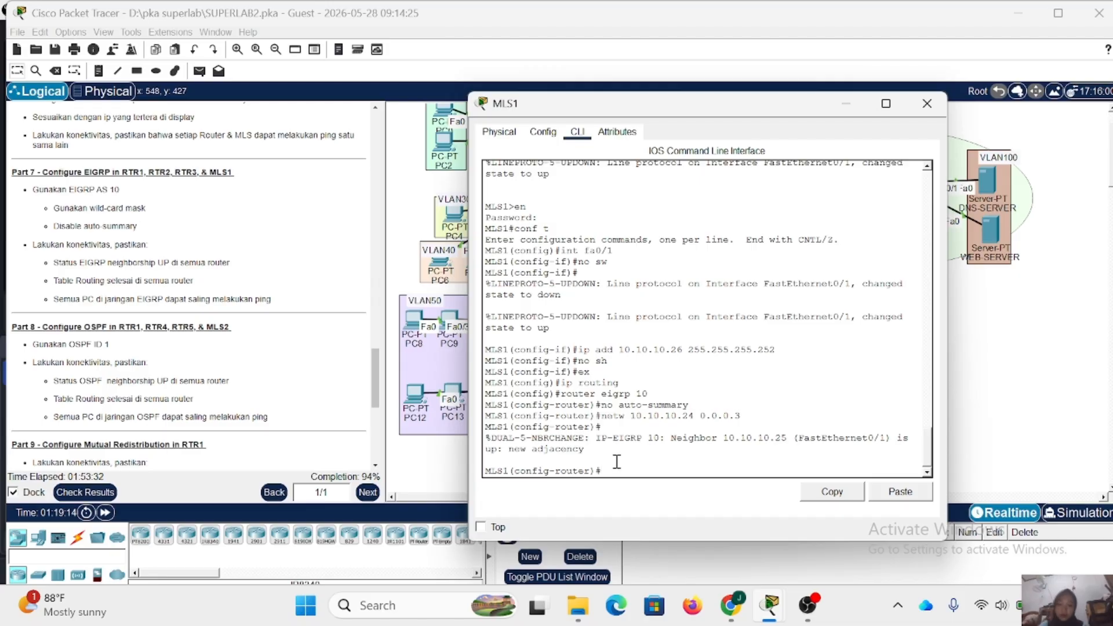
type("netw 192.168.")
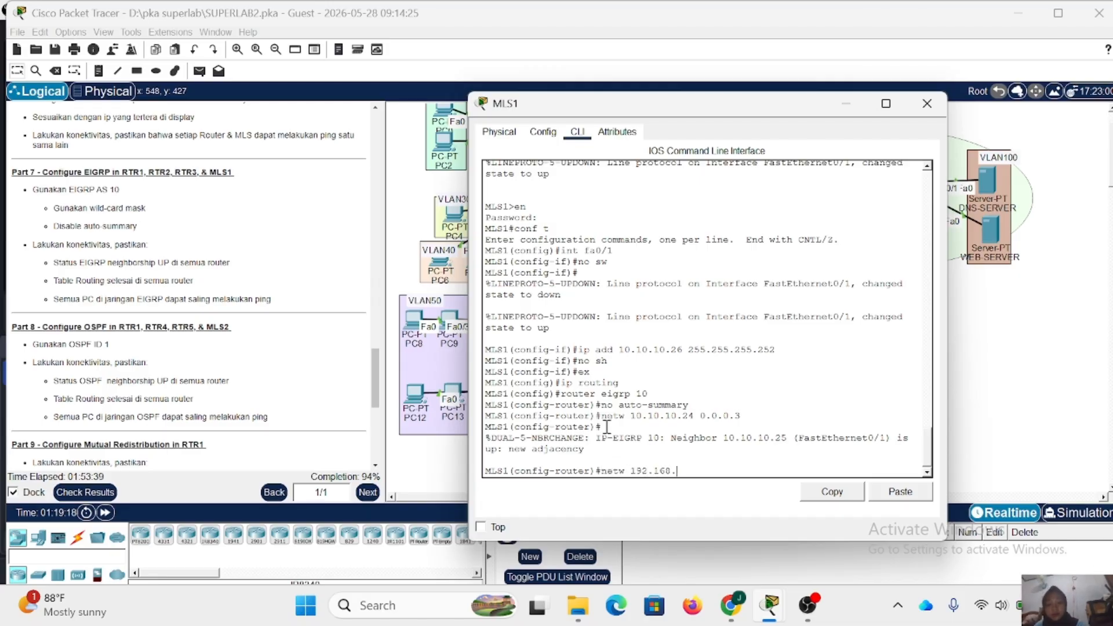
type("70.0")
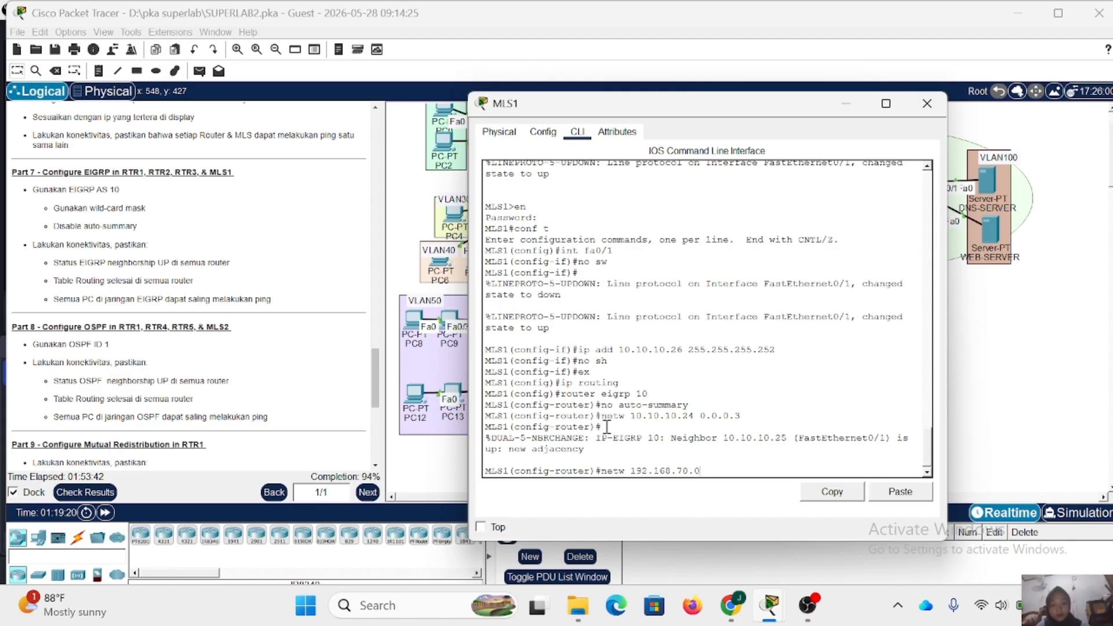
type(" 0.0.0.255")
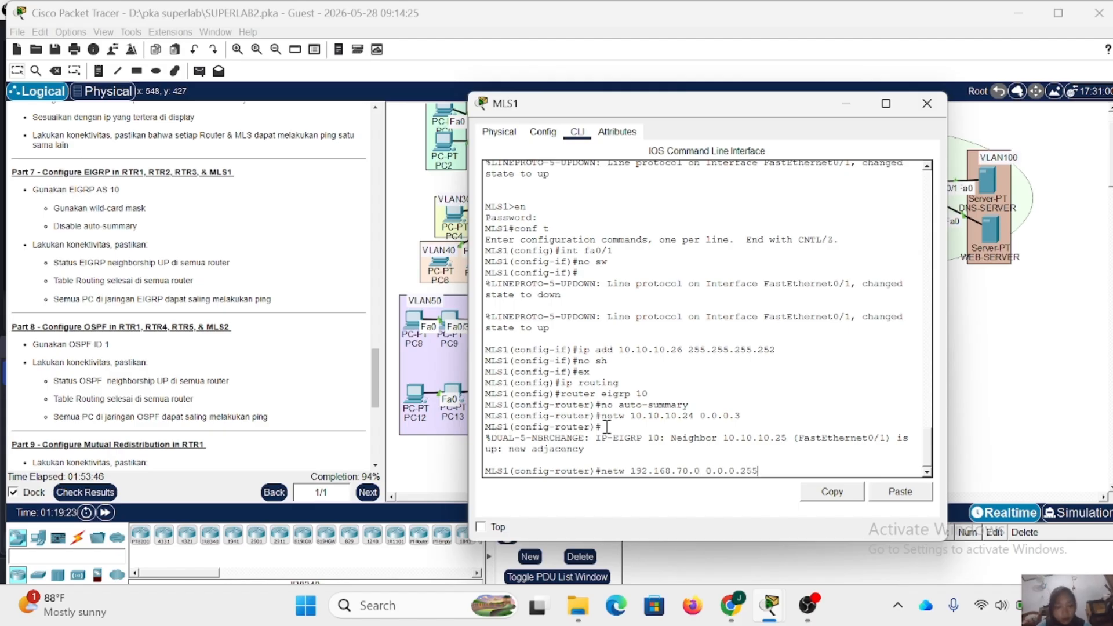
key("Return")
- Add network 192.168.80.0 with wildcard mask 0.0.0.255 to MLS1's EIGRP 10 process
key("Up")
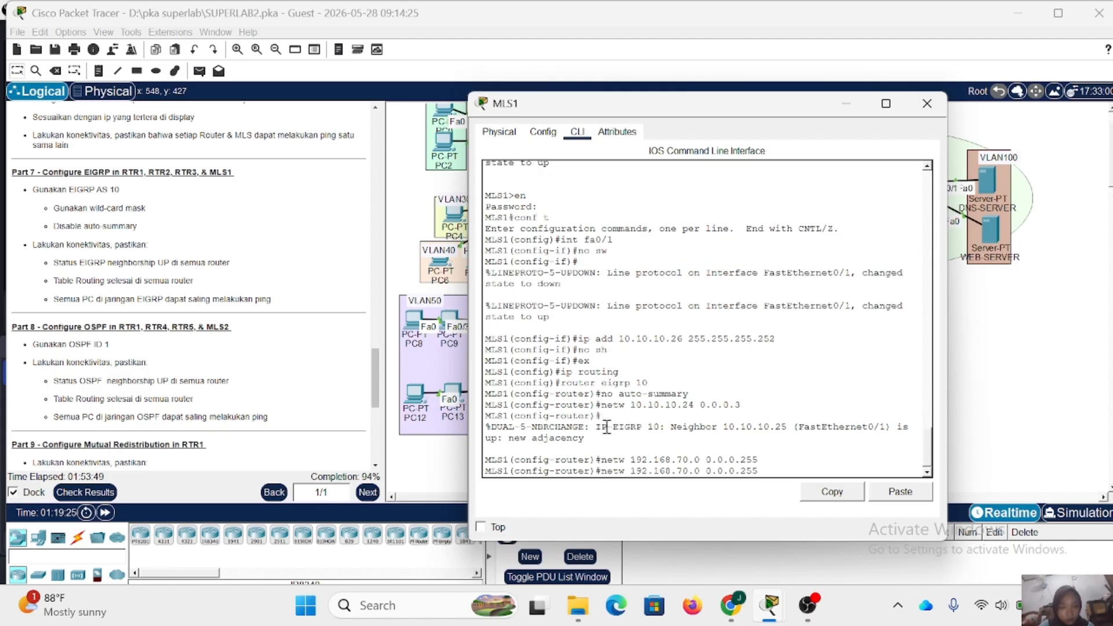
key("Left")
key("Left")
key("Left")
key("Left")
key("Left")
key("Left")
key("Left")
key("Left")
key("Left")
key("Left")
key("Left")
key("Left")
key("Left")
key("BackSpace")
type("8")
key("Return")
- Add network 192.168.90.0 with wildcard mask 0.0.0.255 to MLS1's EIGRP 10 process, and close MLS1's window
key("Up")
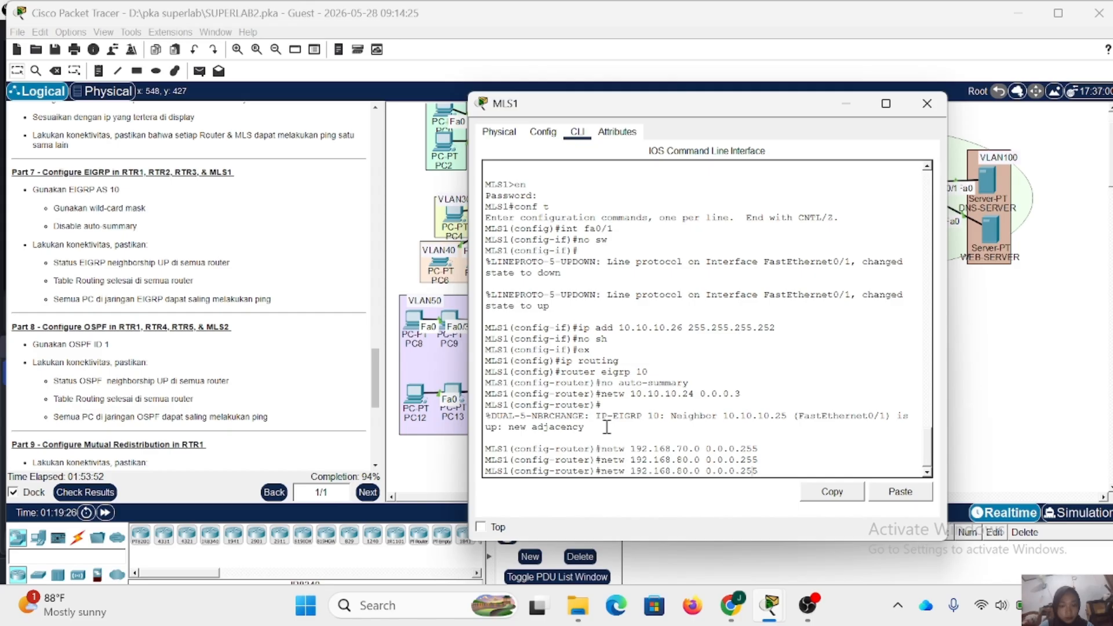
key("Left")
key("Left")
key("Left")
key("Left")
key("Left")
key("Left")
key("Left")
key("Left")
key("Left")
key("Left")
key("Left")
key("Left")
key("Left")
key("BackSpace")
type("9")
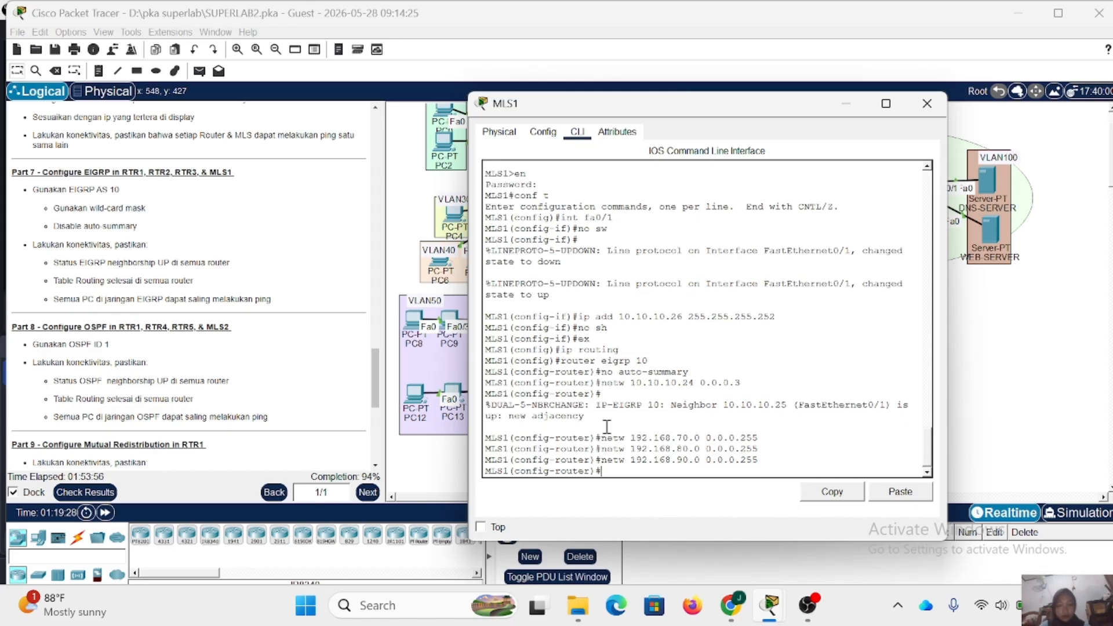
key("Return")
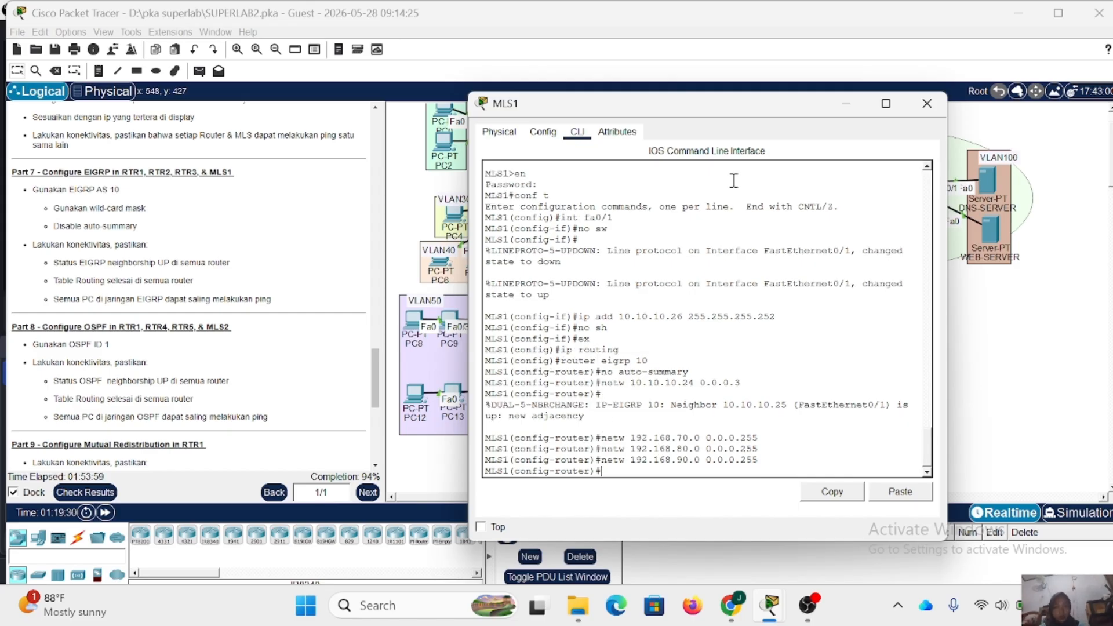
left_click(927, 103)
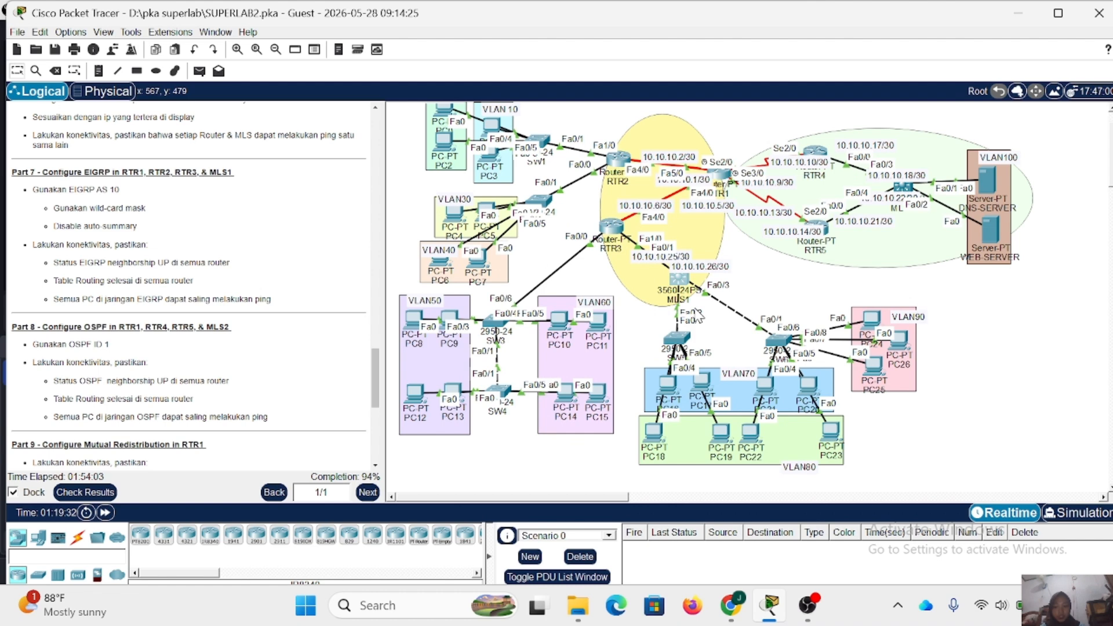
- Open RTR3's command line, leave router configuration mode, and list its EIGRP neighbors
left_click(615, 227)
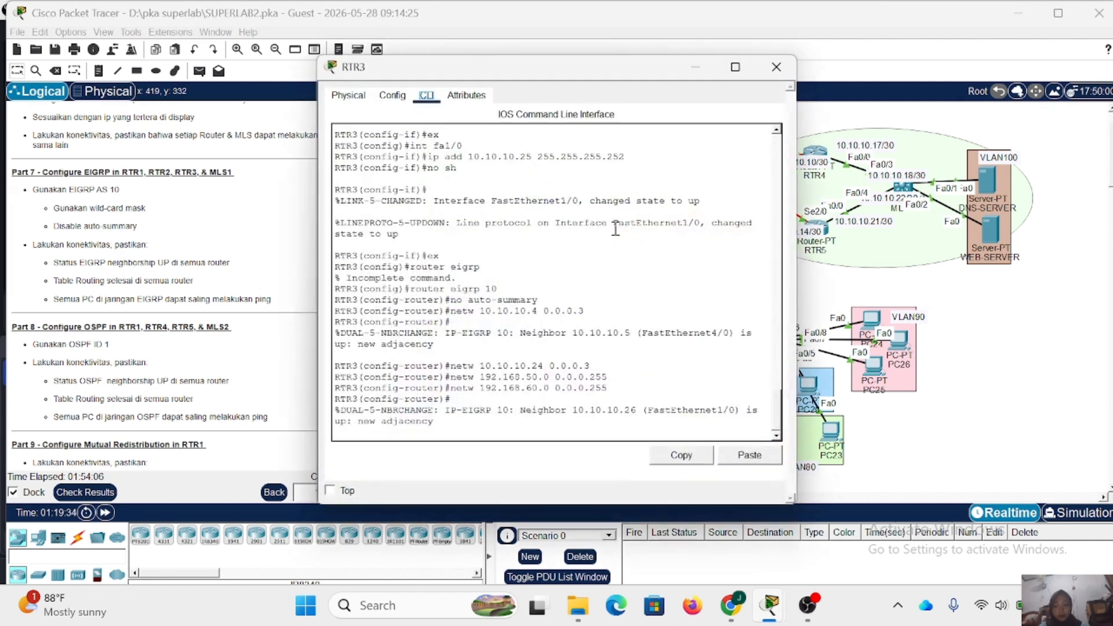
left_click(465, 435)
key("Return")
type("er)#e")
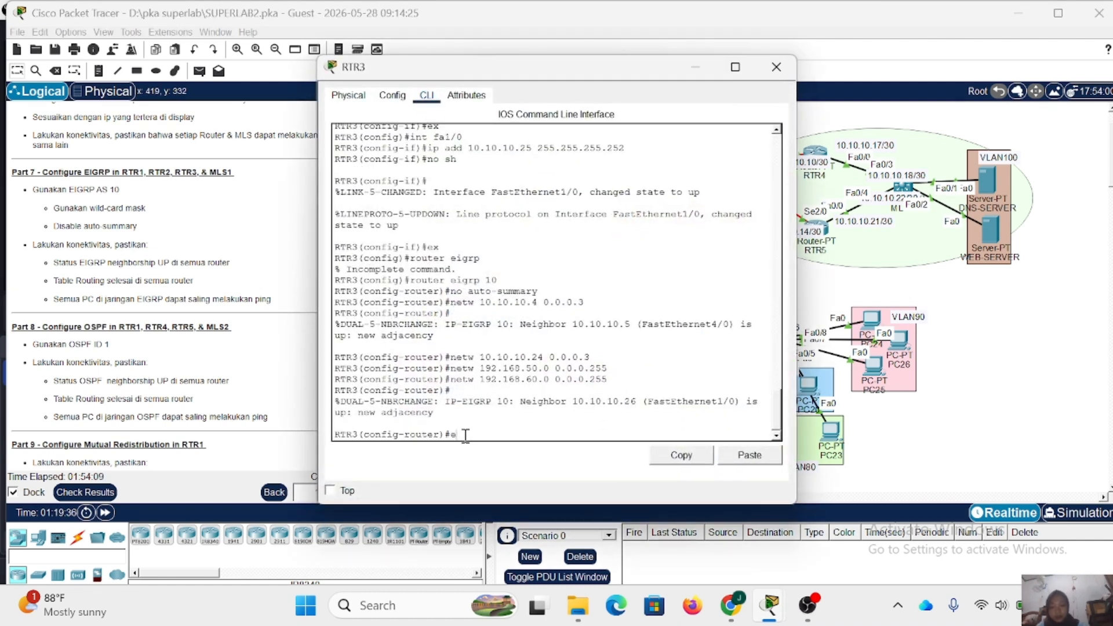
type("x")
key("Return")
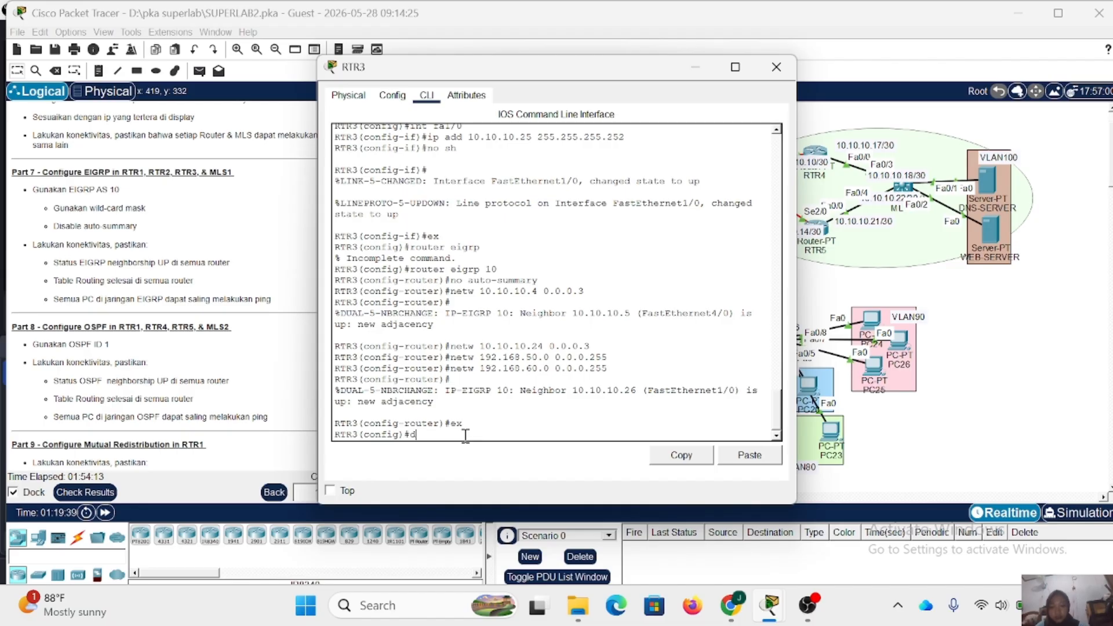
type("ip rigrp")
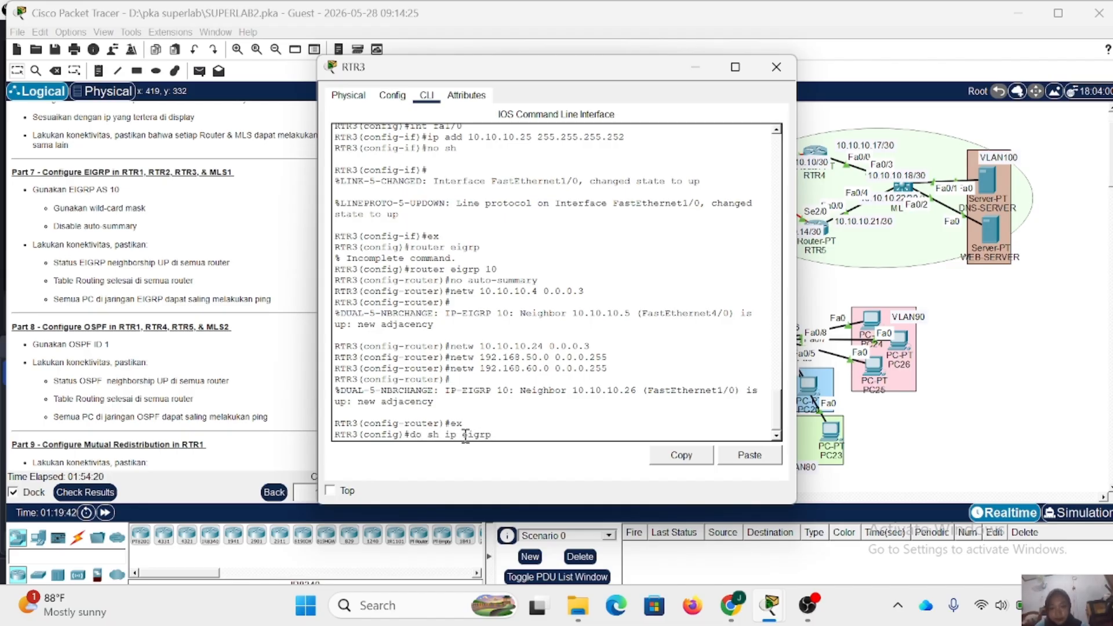
type(" ne")
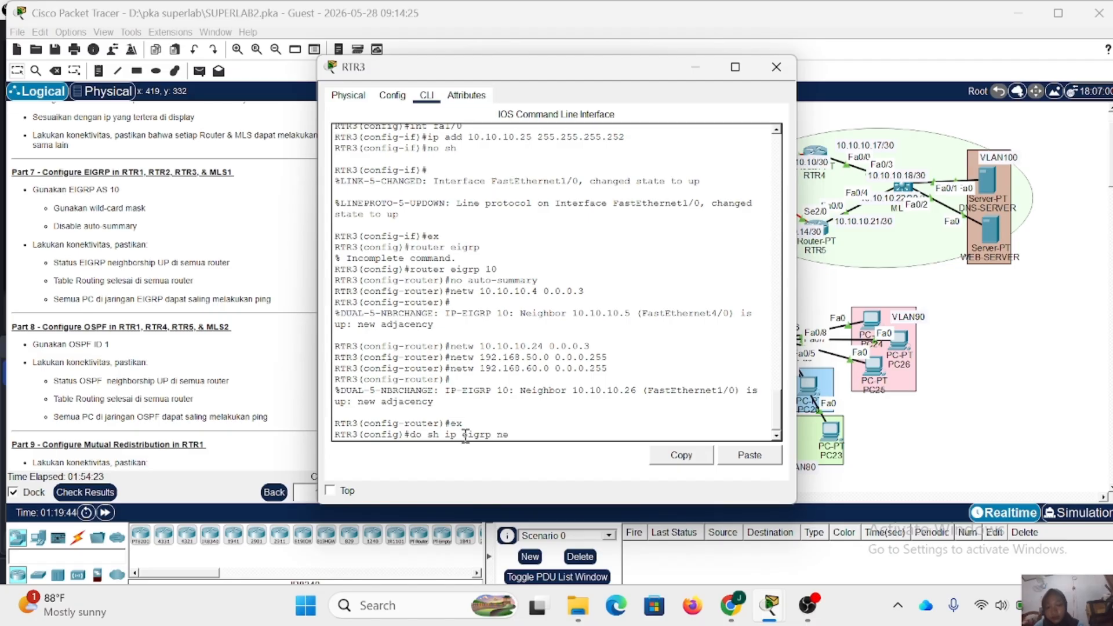
type("igh")
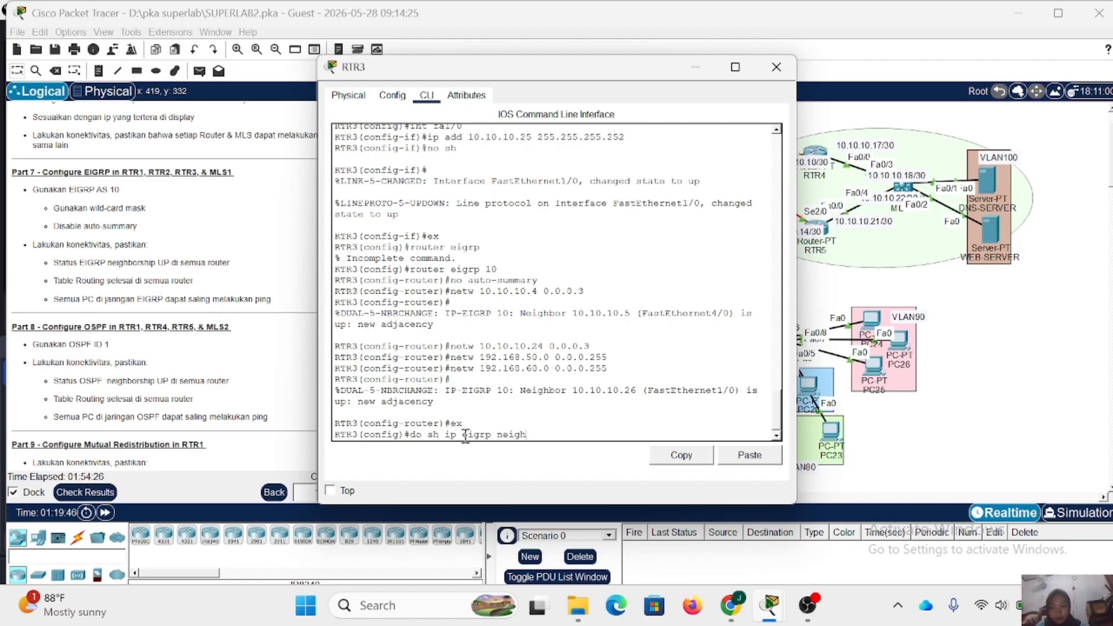
key("Return")
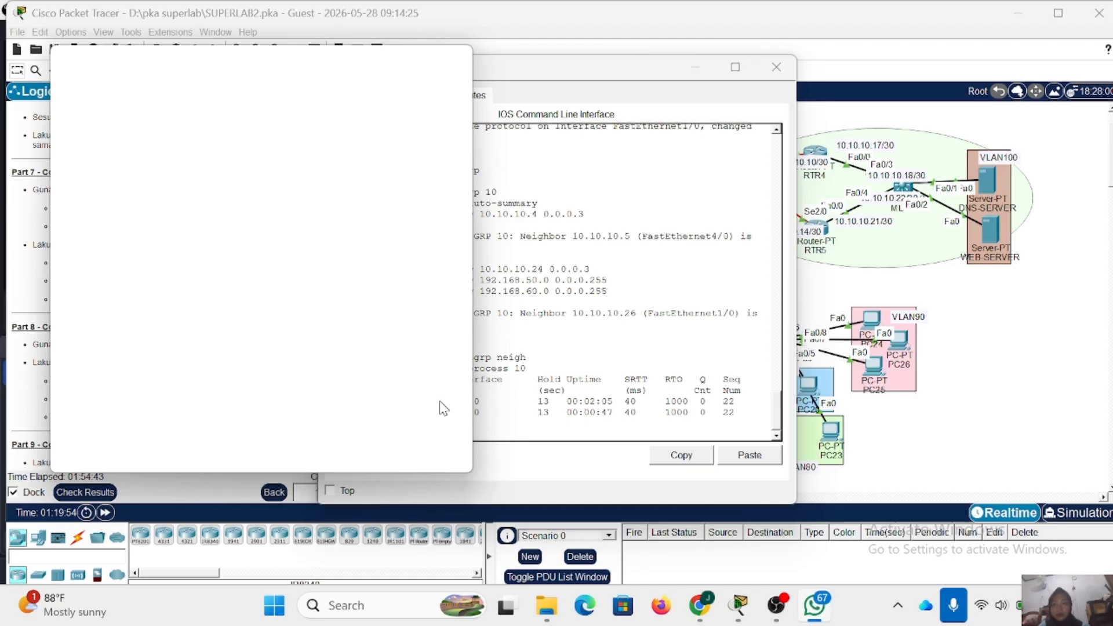
- Dismiss the blank pop-up window and display RTR3's IP routing table
left_click(452, 57)
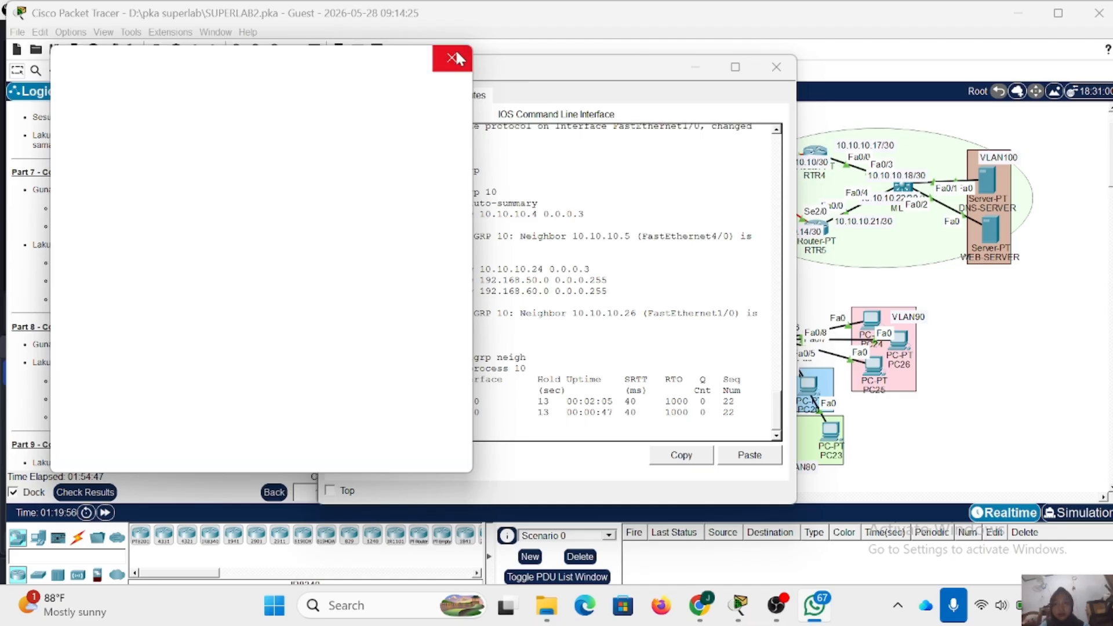
type("o sh ")
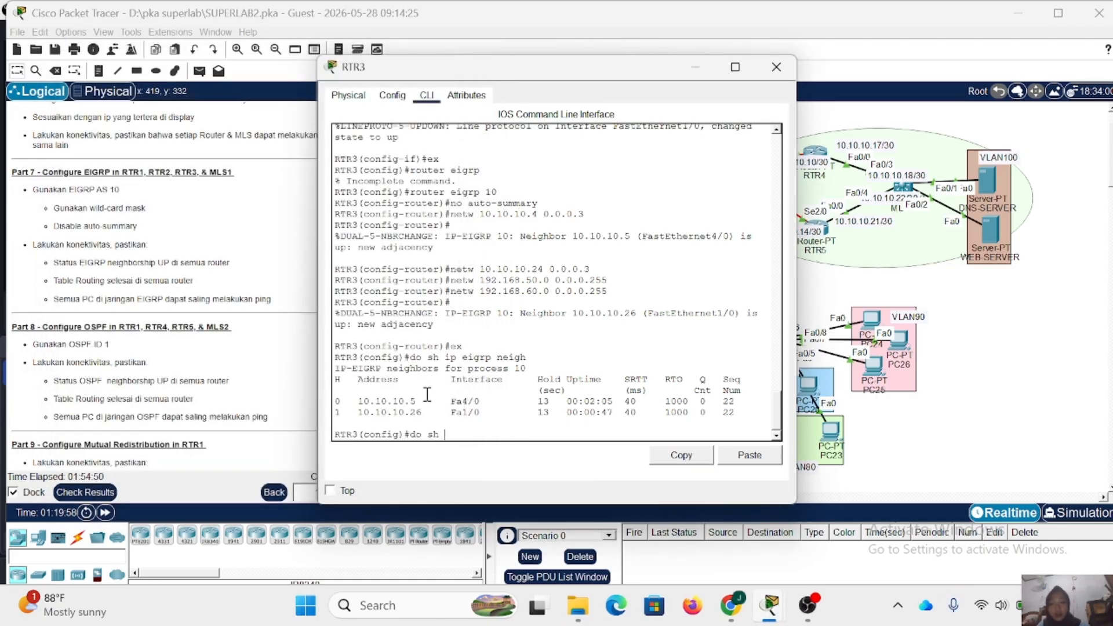
type("ip route")
key("Return")
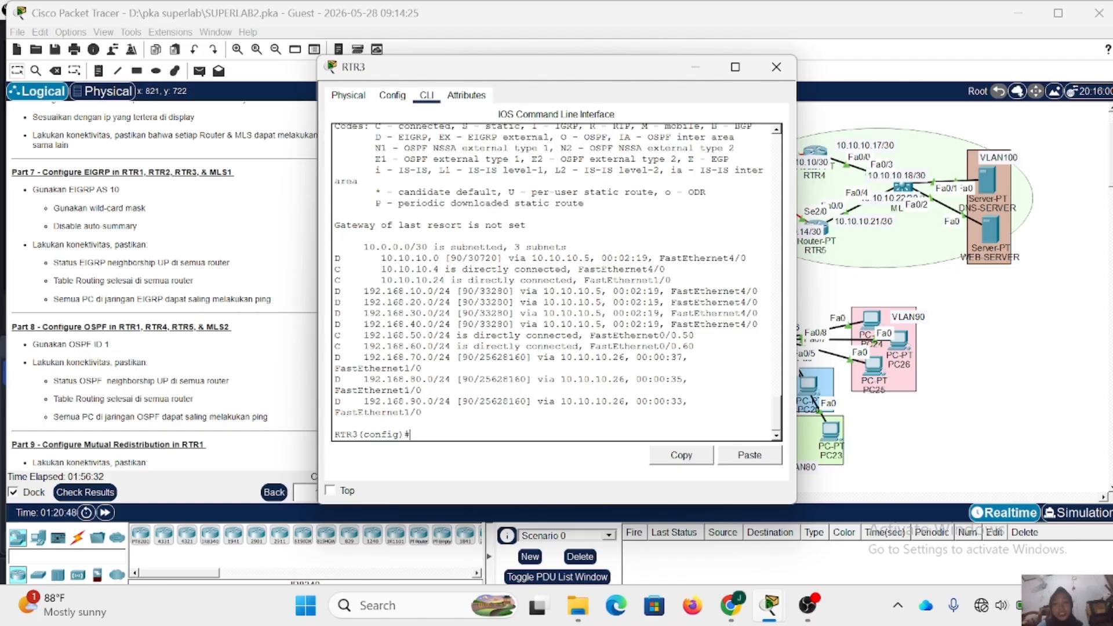
- Exclude address 192.168.50.1 from DHCP assignment on RTR3
type("ip ")
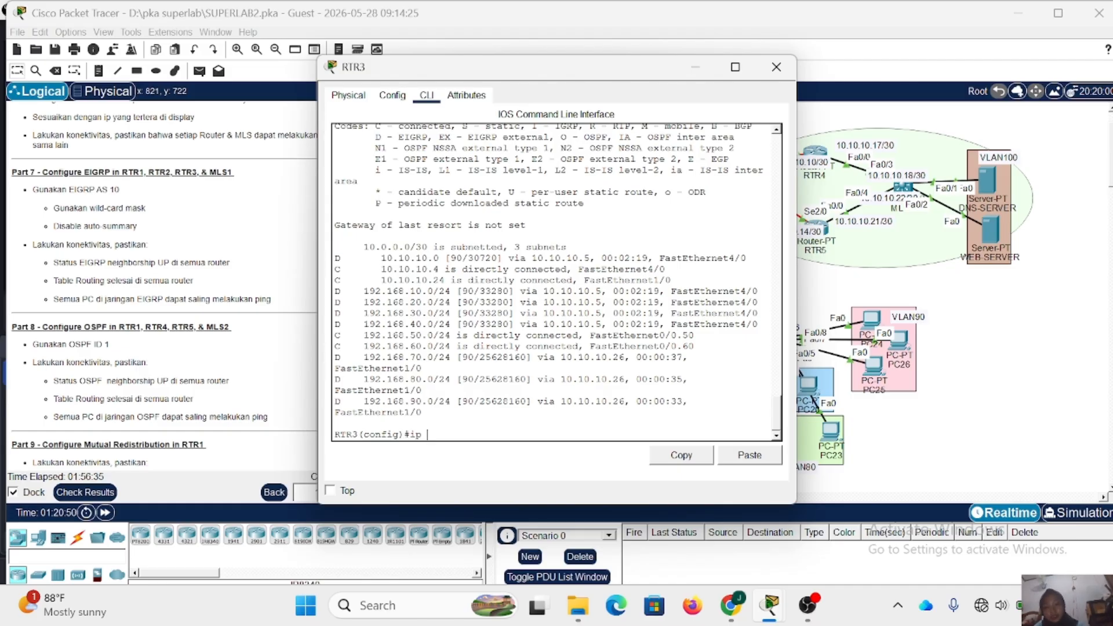
type("a")
key("BackSpace")
type("dhc")
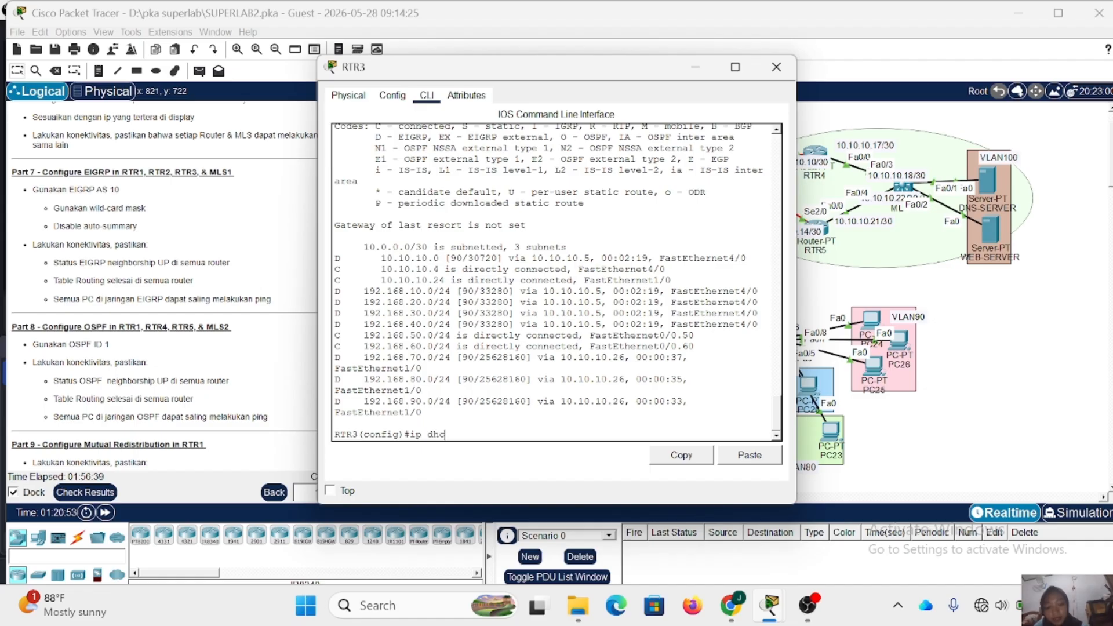
type("p ex")
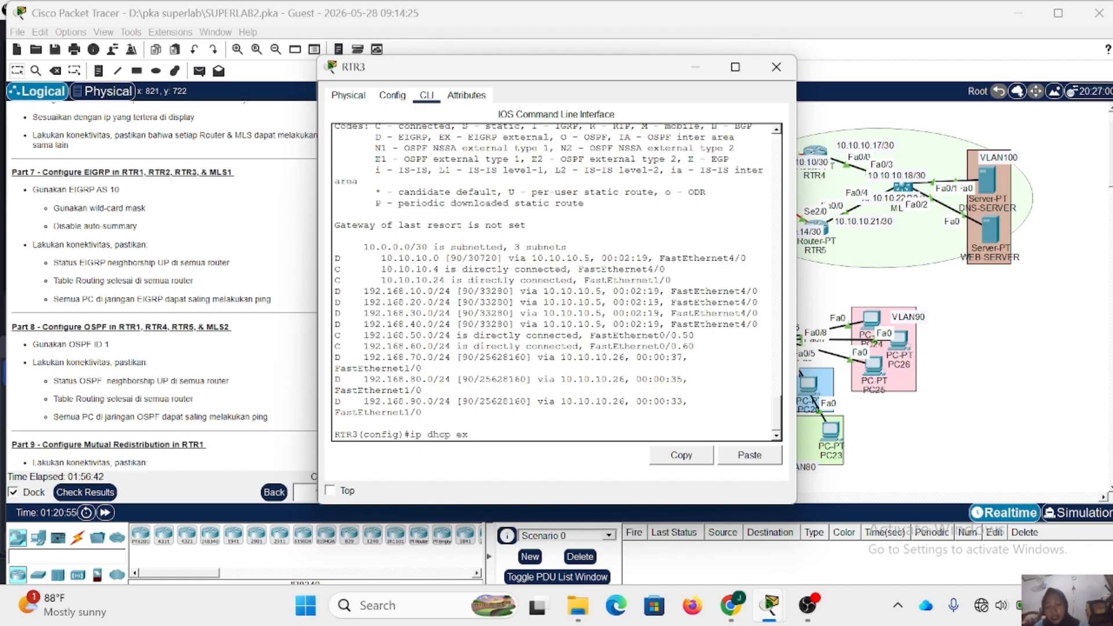
type(" 192.16")
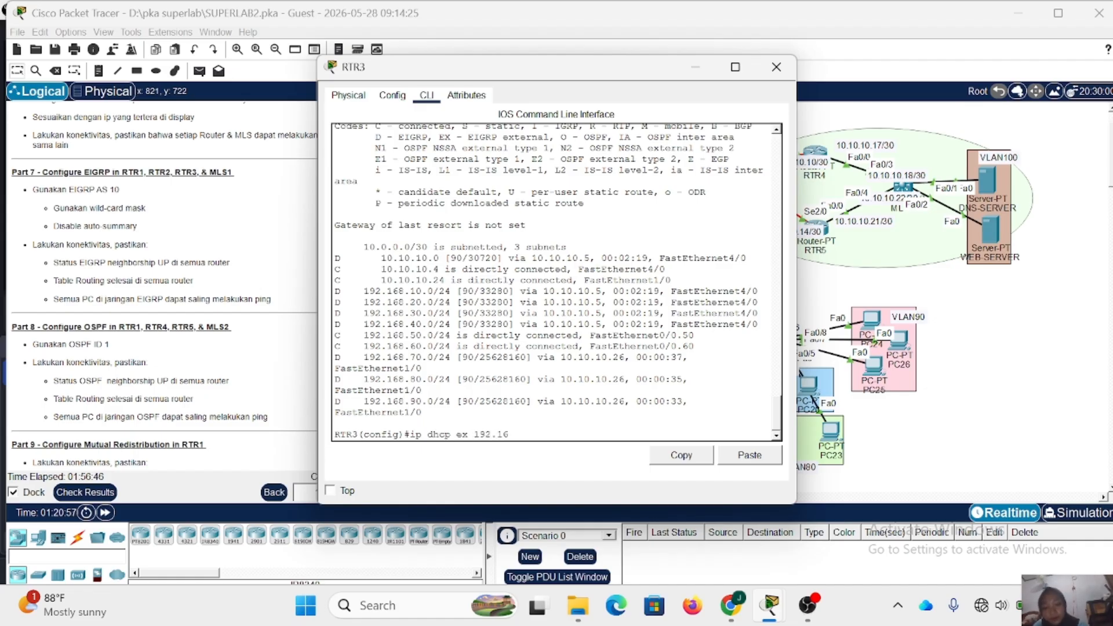
type("8.50.1")
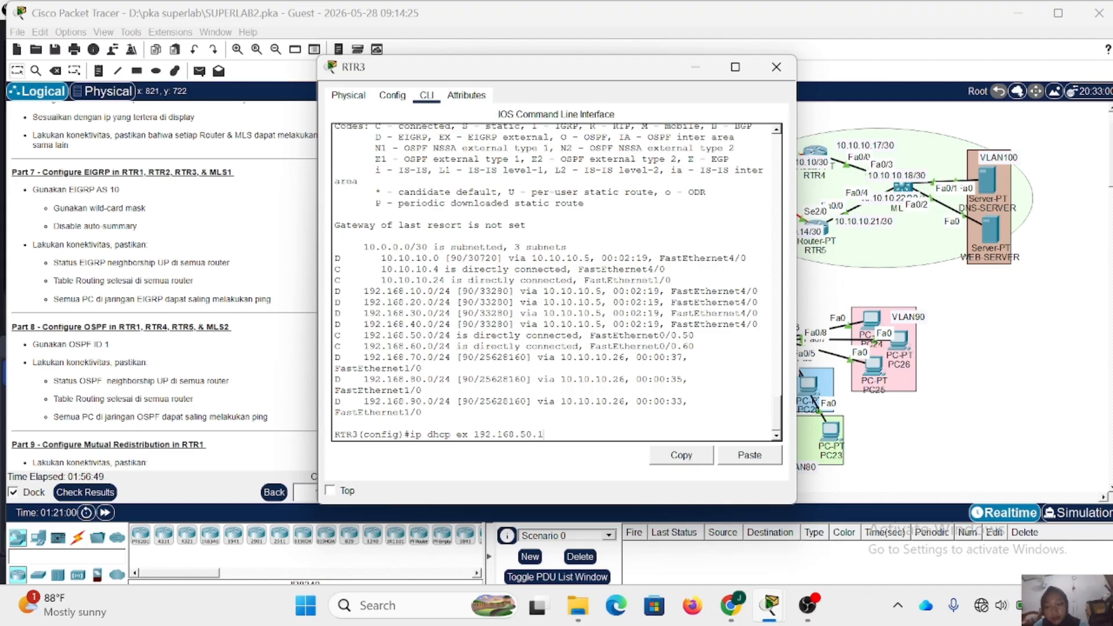
key("Return")
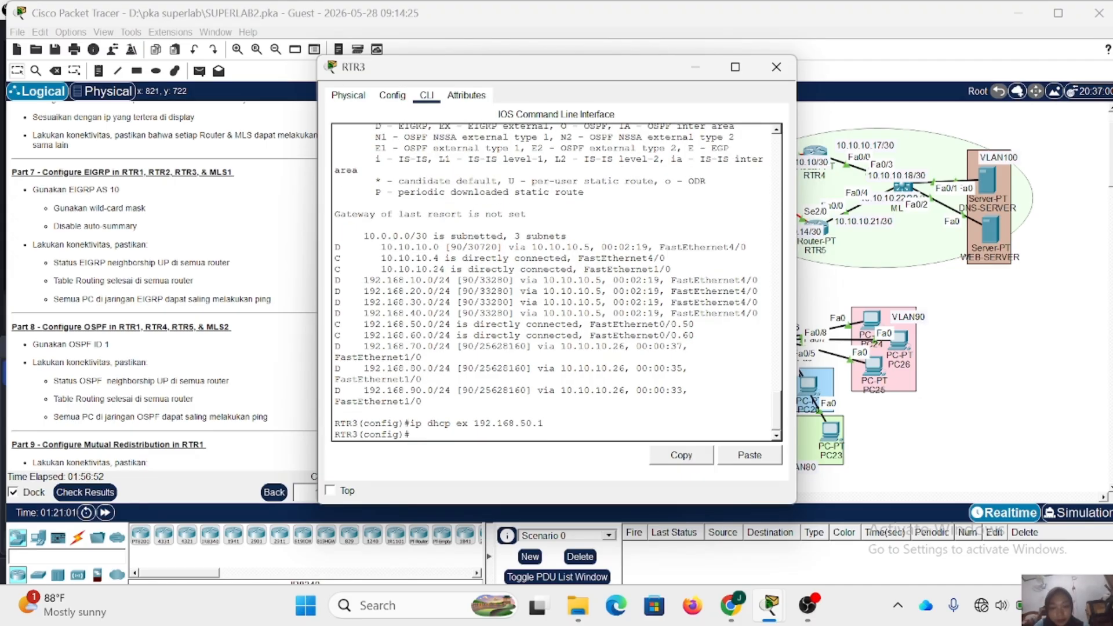
- Exclude address 192.168.60.1 from DHCP assignment on RTR3, and close RTR3's window
key("Up")
key("BackSpace")
key("BackSpace")
key("BackSpace")
key("BackSpace")
type("60.1")
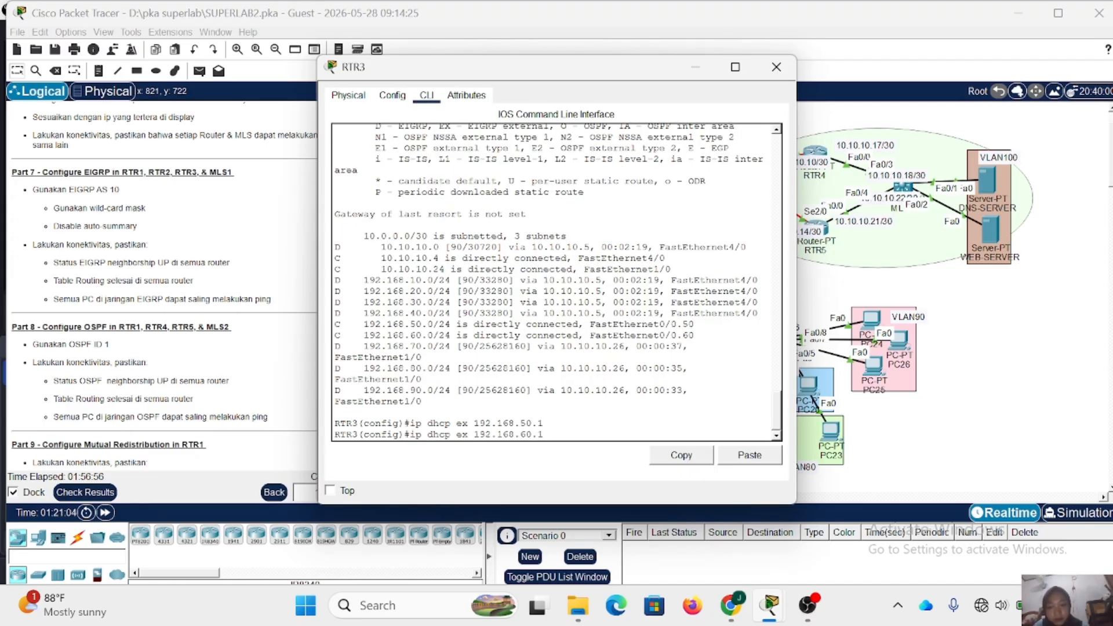
key("Return")
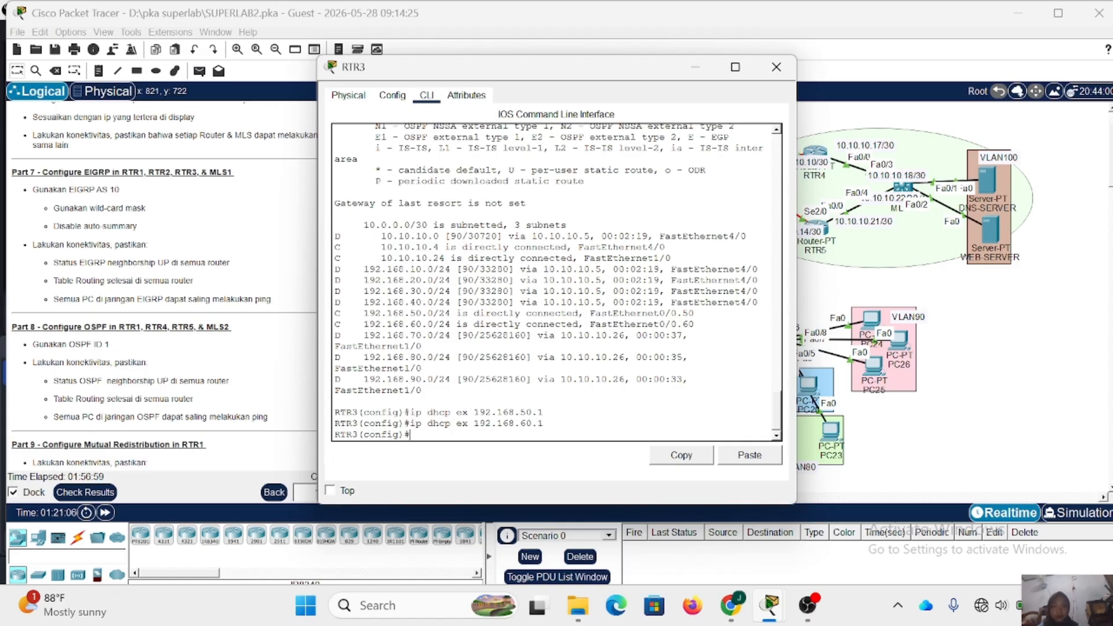
left_click(776, 66)
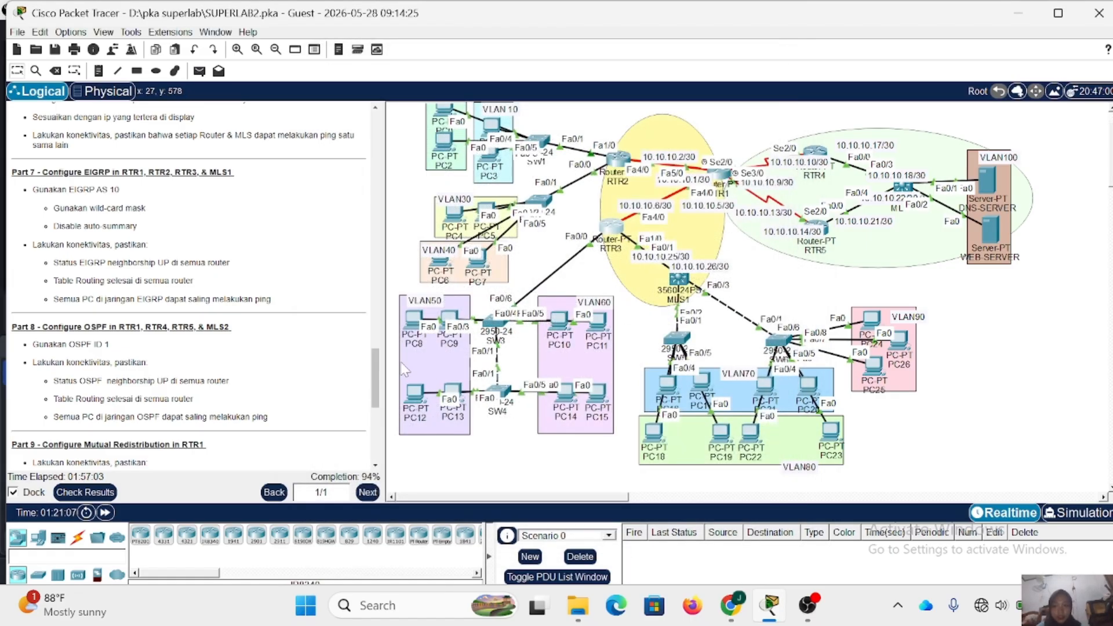
- Review the lab instructions for Parts 8 to 10
scroll(213, 288, "down", 2)
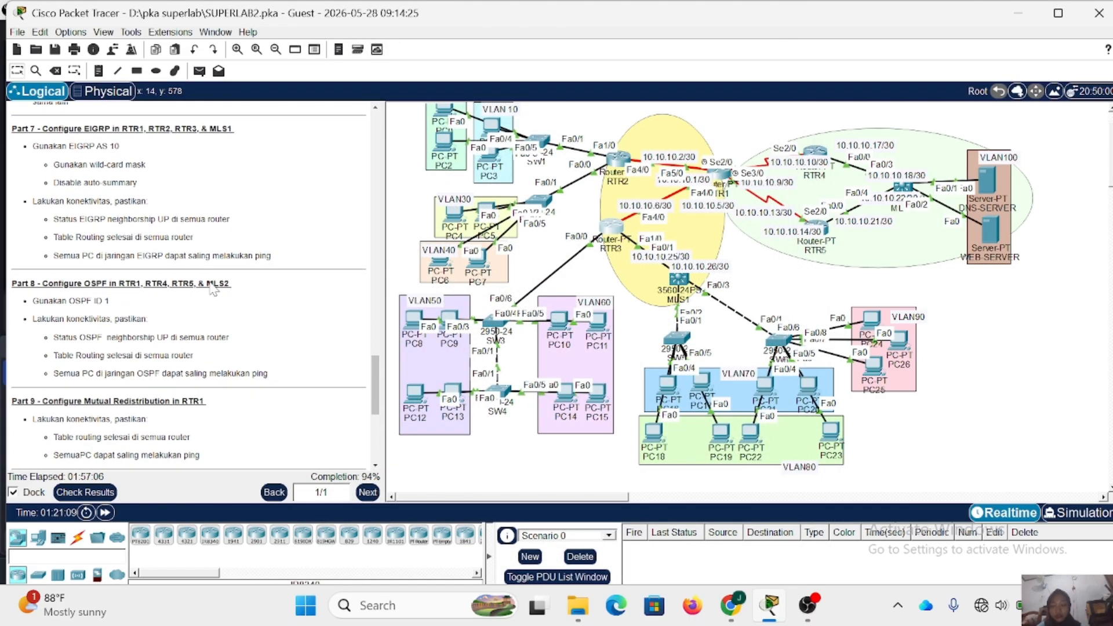
scroll(212, 288, "down", 5)
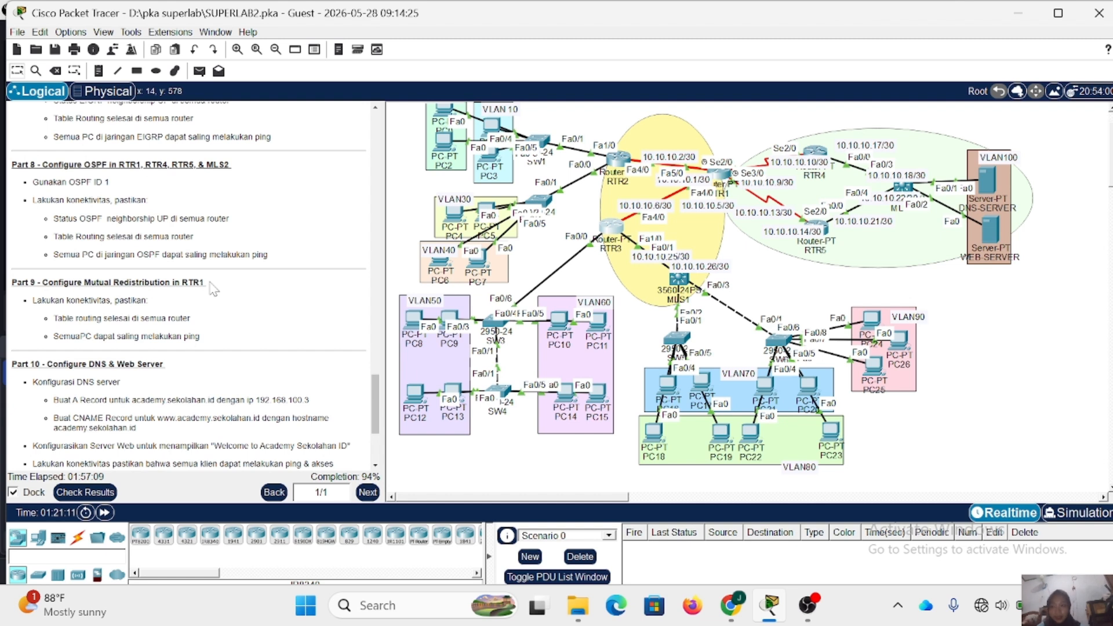
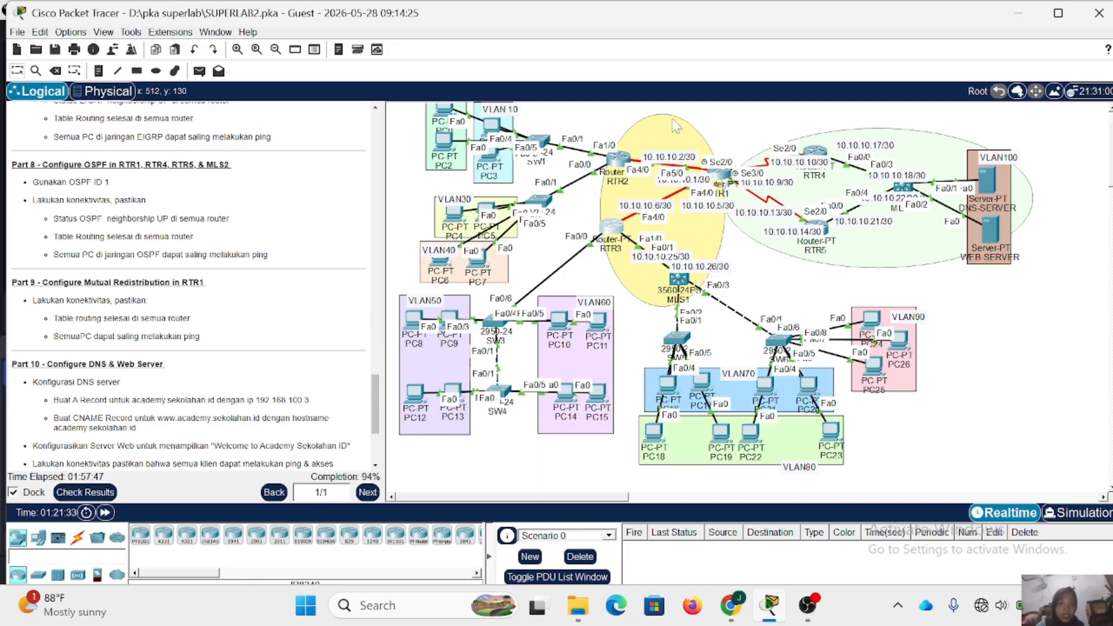
- Open RTR1's command line and enter router configuration for OSPF process 1
scroll(335, 193, "up", 4)
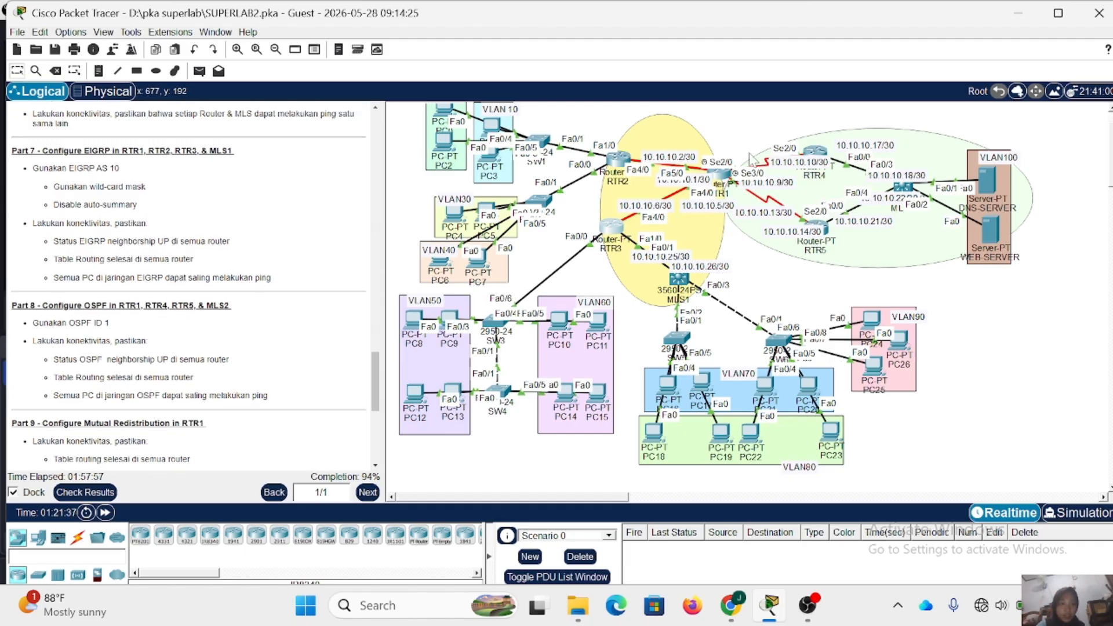
left_click(720, 177)
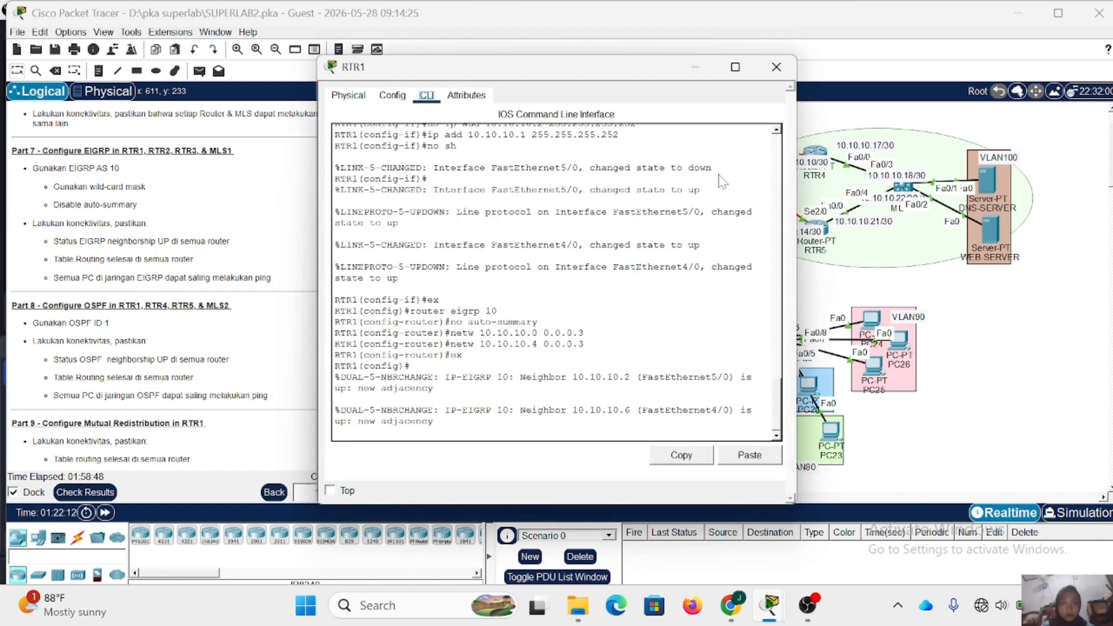
key("Return")
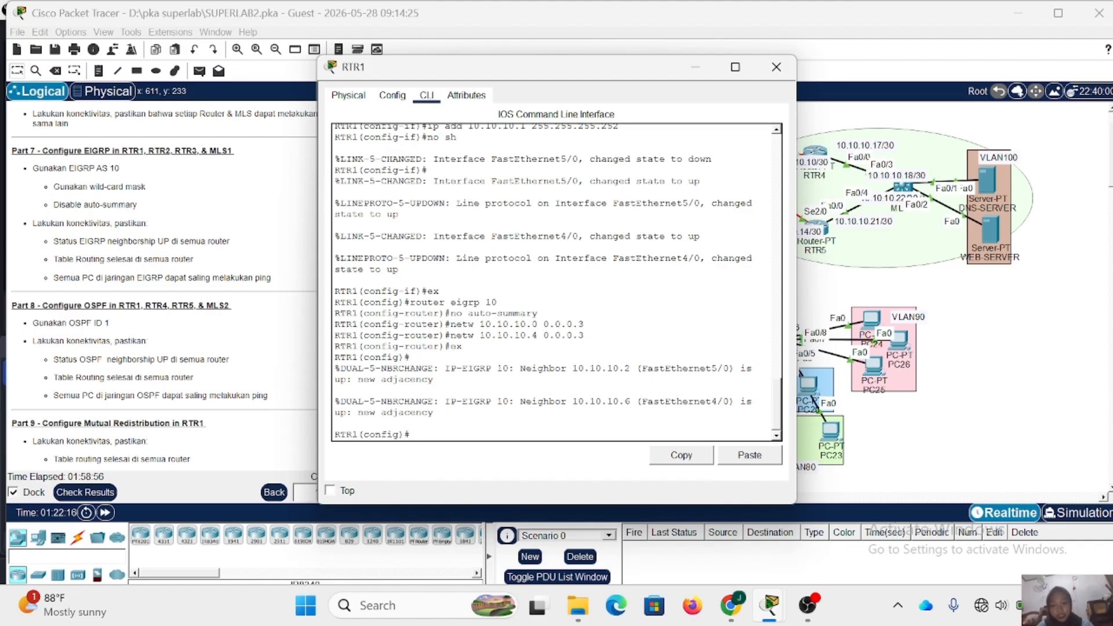
type("router ospf 1")
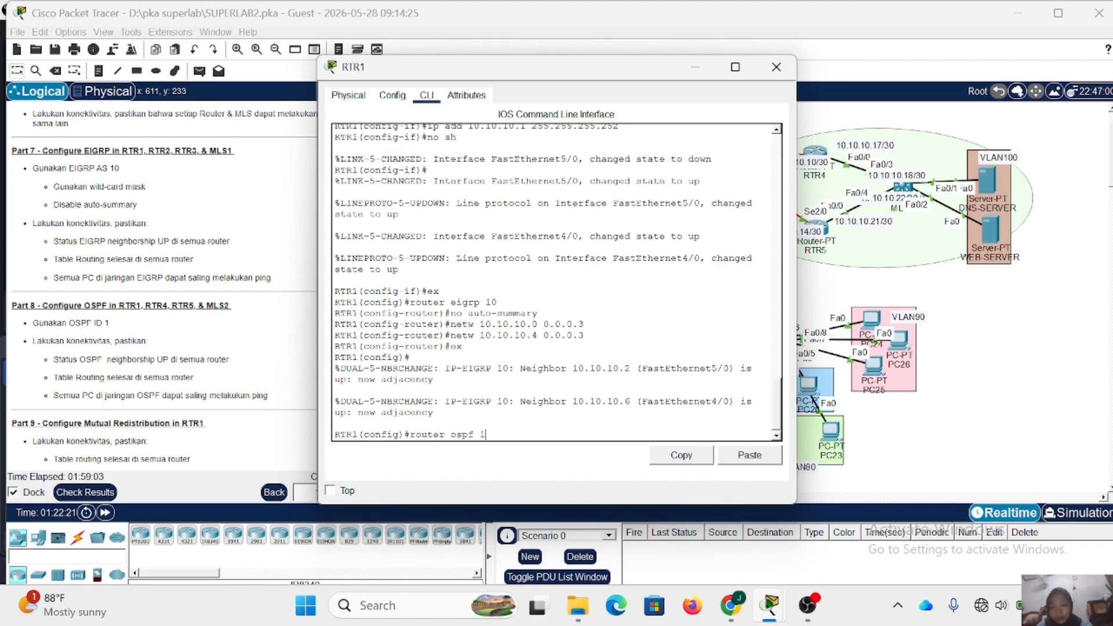
key("Return")
- Add network 10.10.10.8 with wildcard 0.0.0.3 in area 0 to RTR1's OSPF process
type("netw")
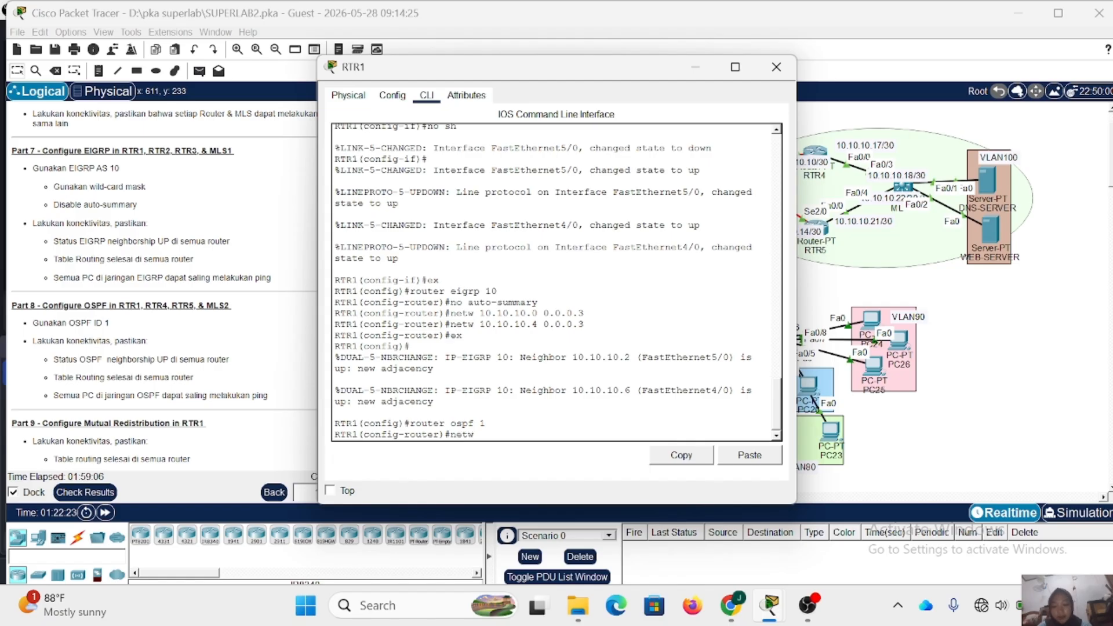
left_click_drag(606, 73, 473, 78)
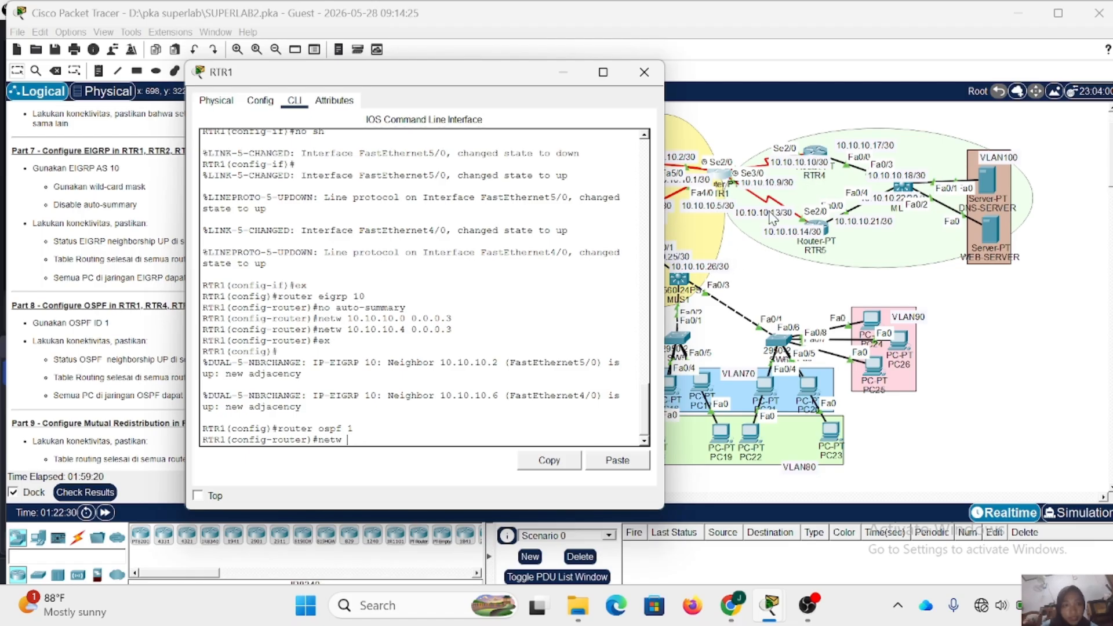
type("1")
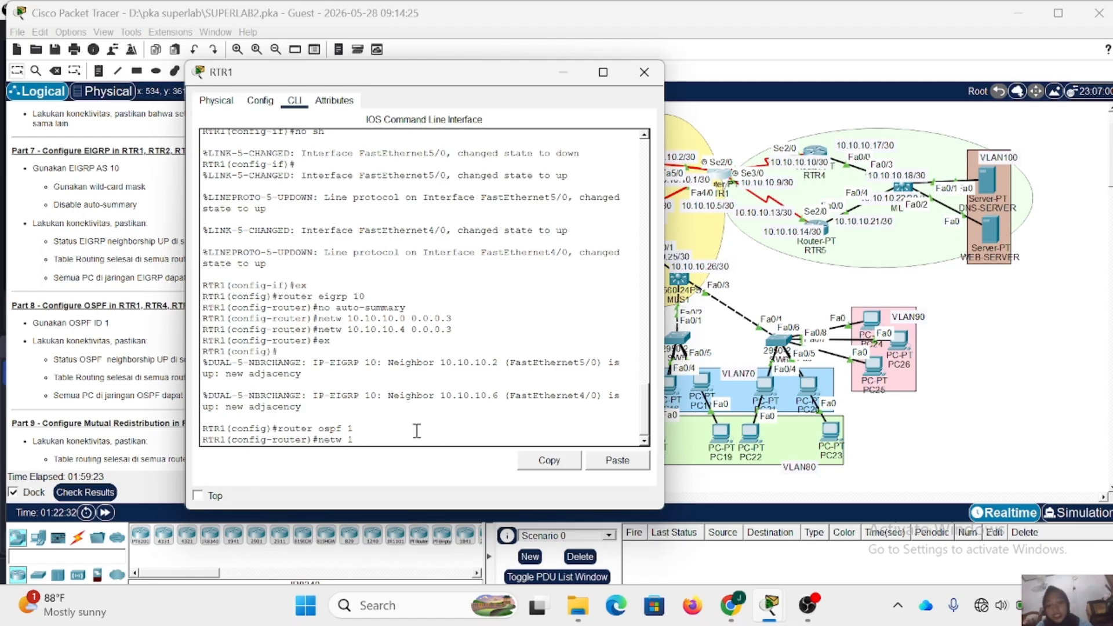
type("0.10.10.")
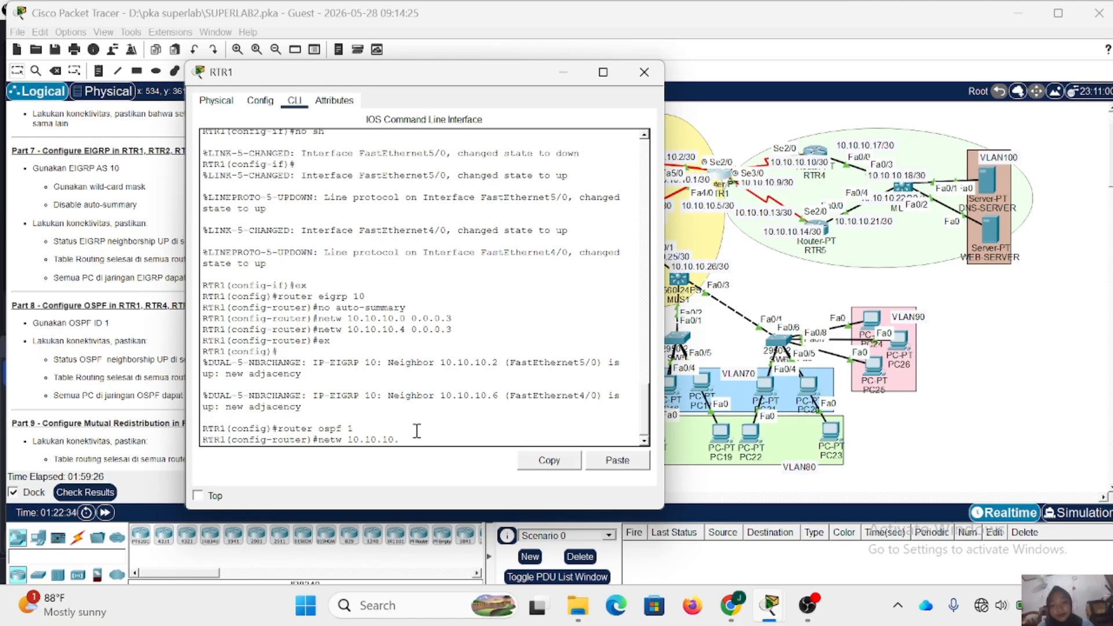
type("8 0.0.0")
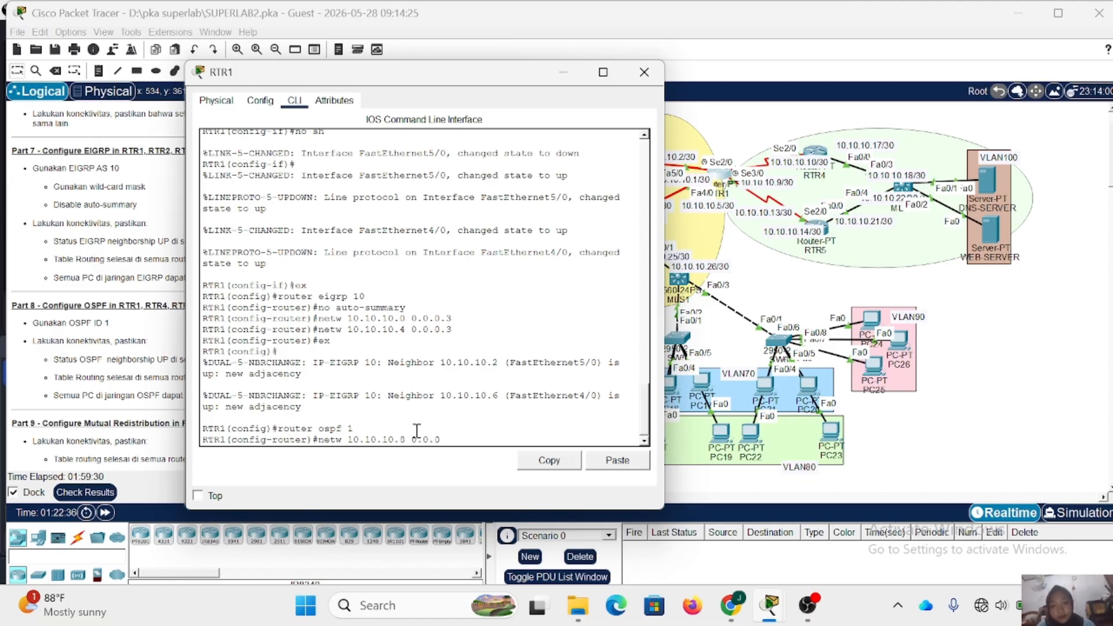
type(".3")
key("Return")
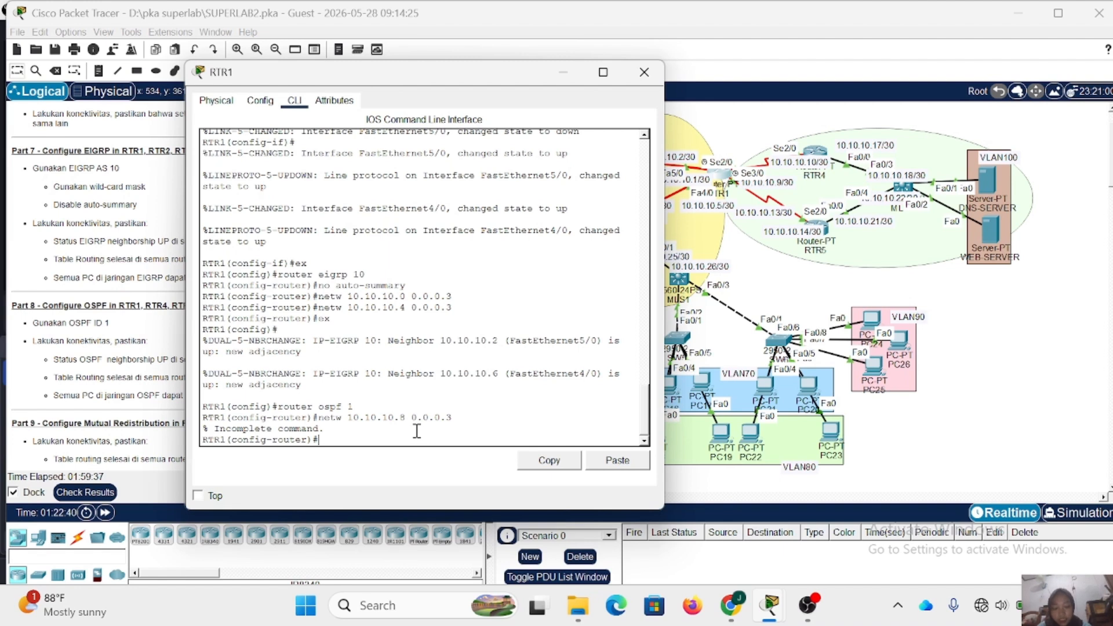
key("Up")
type("area 0")
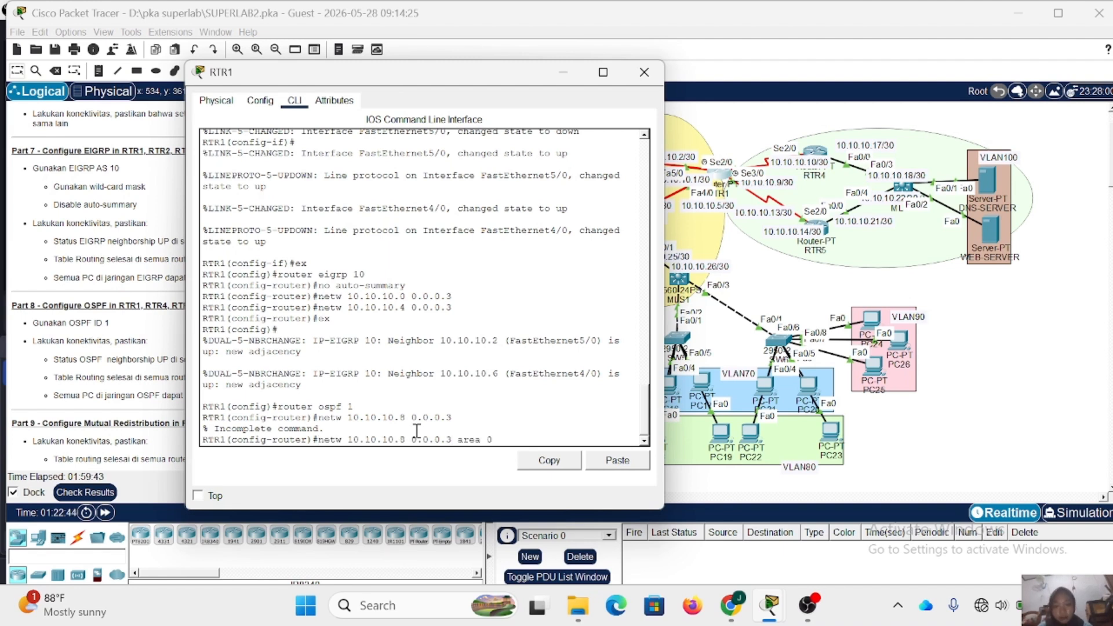
key("Return")
- Add network 10.10.10.12 with wildcard 0.0.0.3 in area 0 to RTR1's OSPF process, and close RTR1
key("Up")
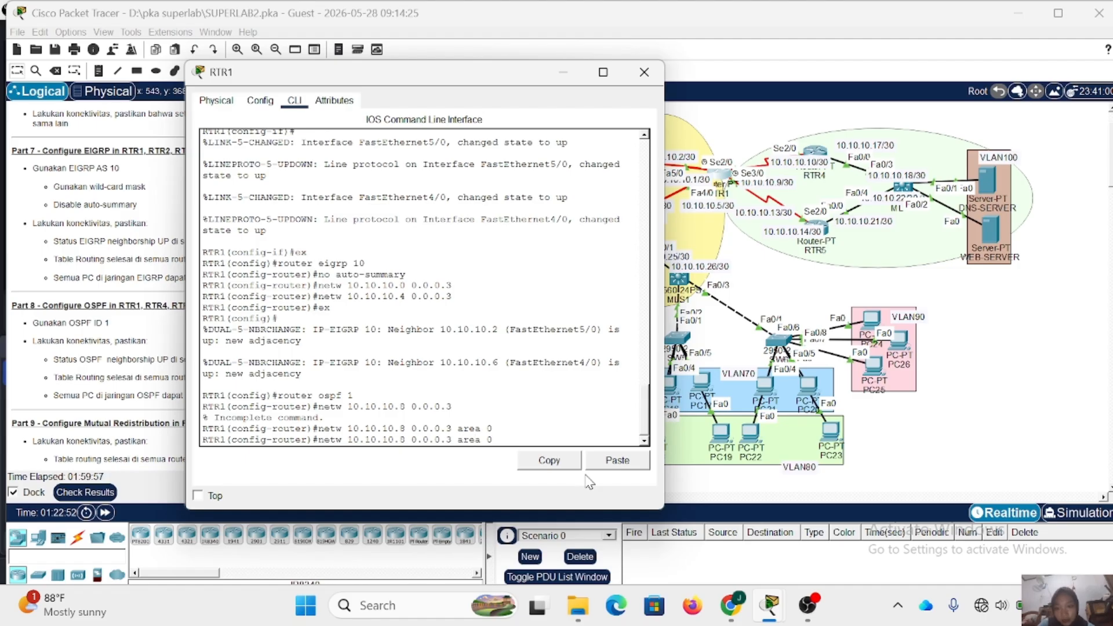
key("BackSpace")
type("12")
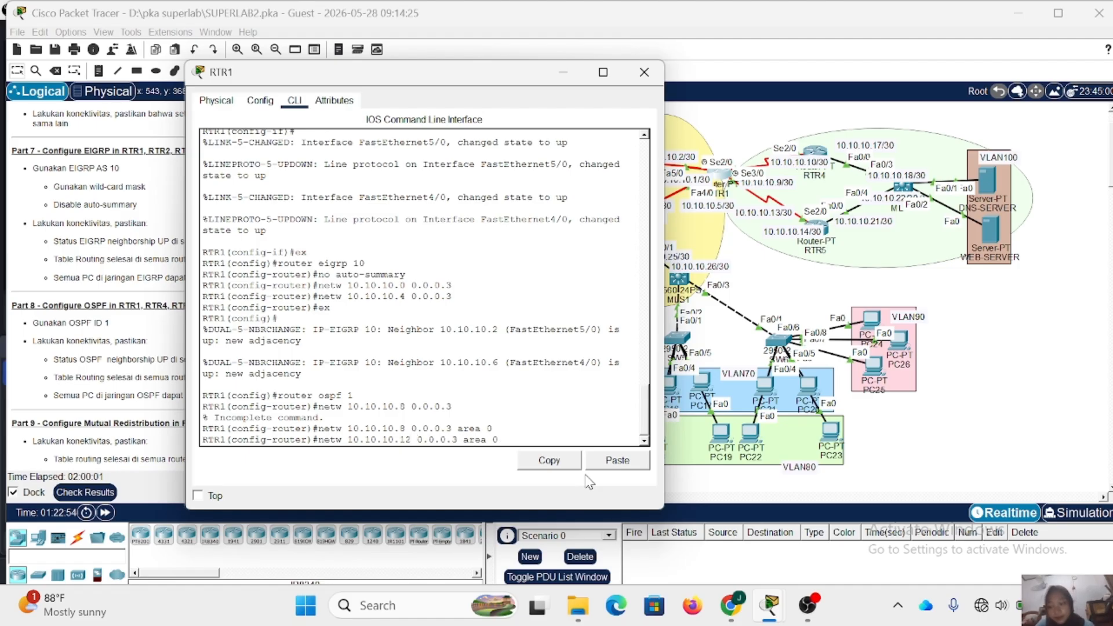
key("Return")
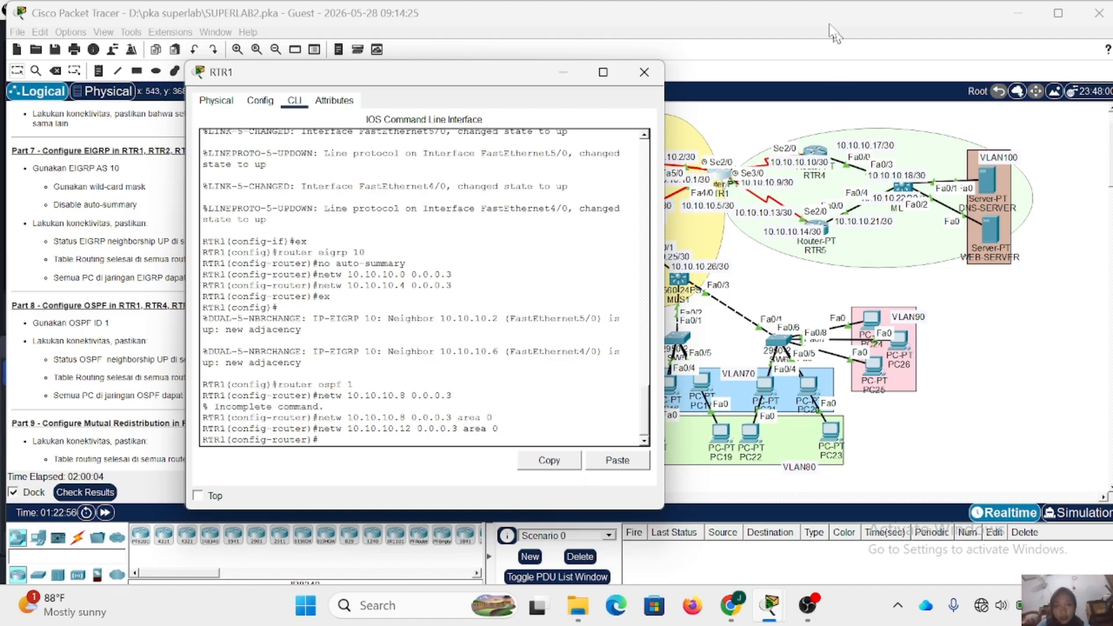
left_click(646, 74)
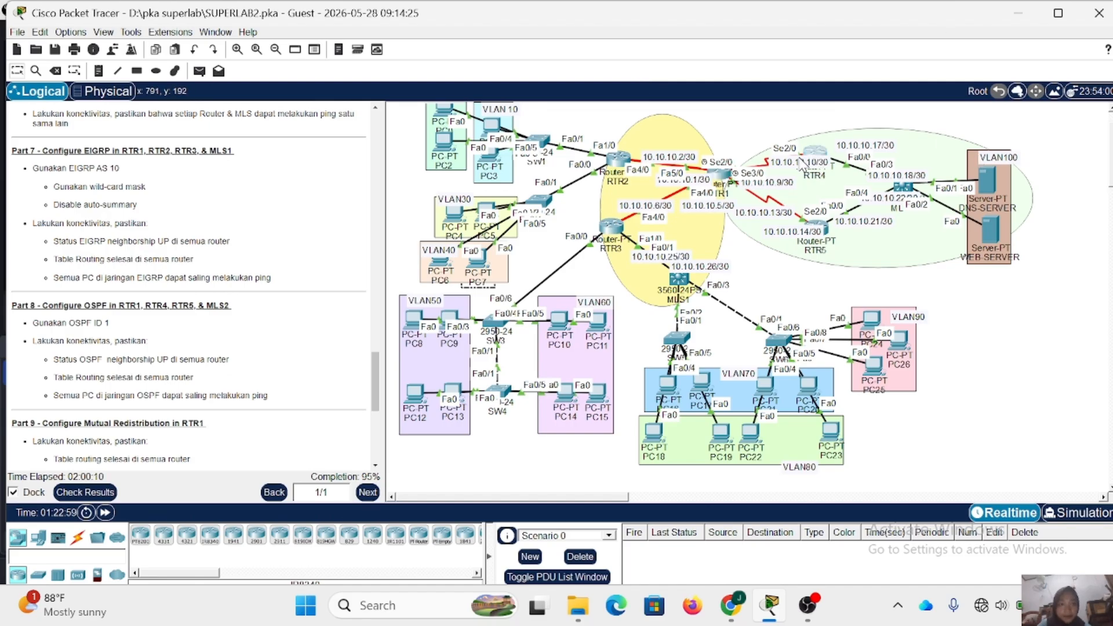
- Open RTR4's command line, enter the enable password for privileged mode, and enter global configuration mode
left_click(817, 156)
key("Return")
type("e")
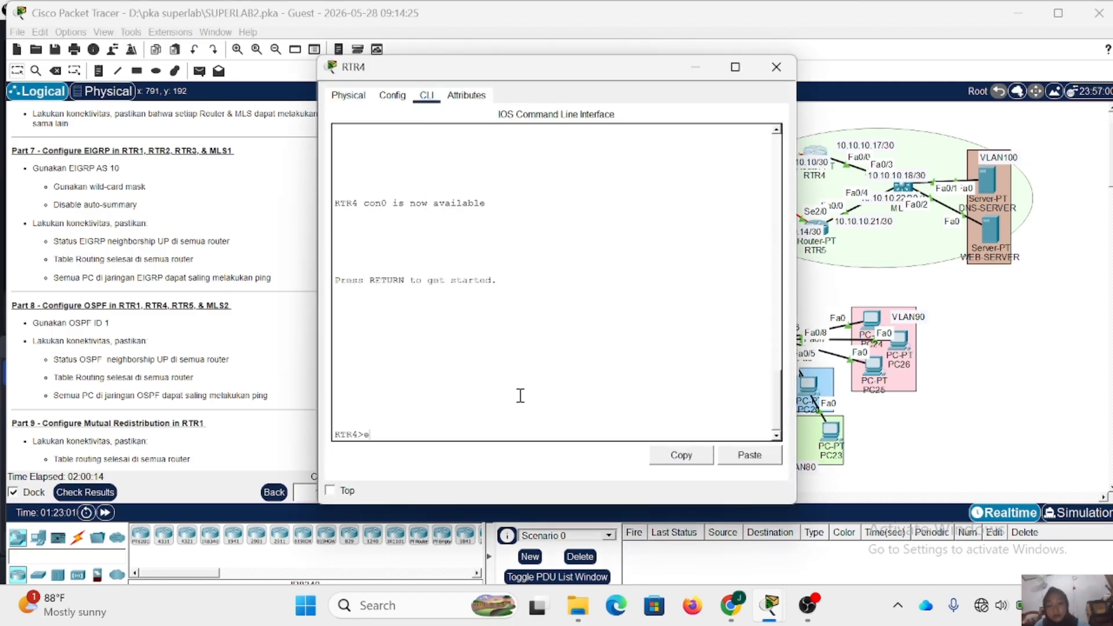
type("n")
key("Return")
key("Return")
type("con")
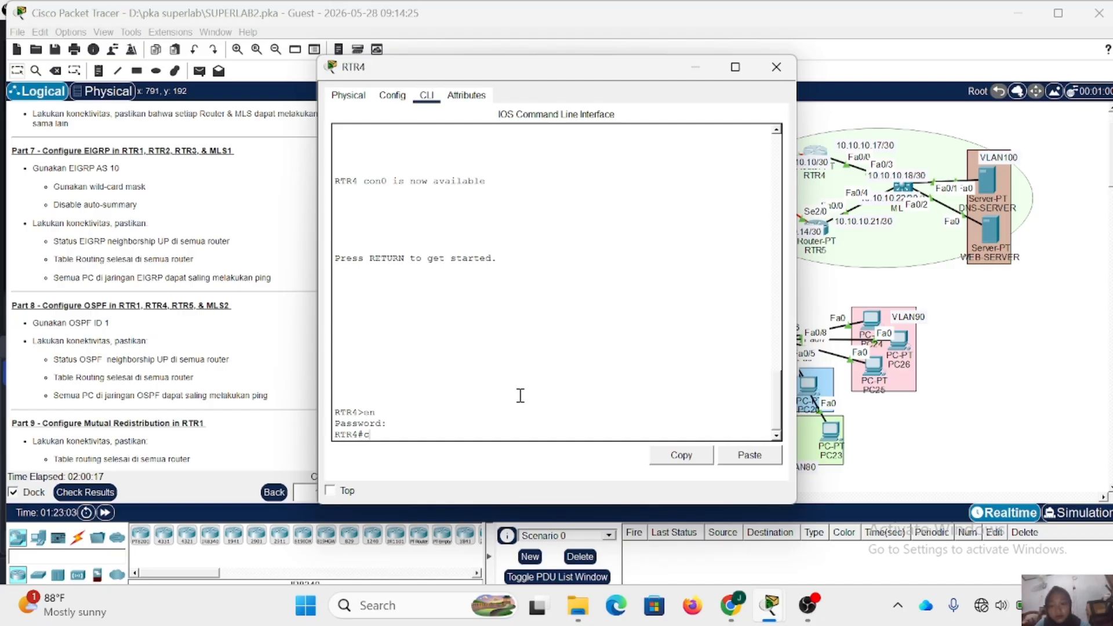
key("Return")
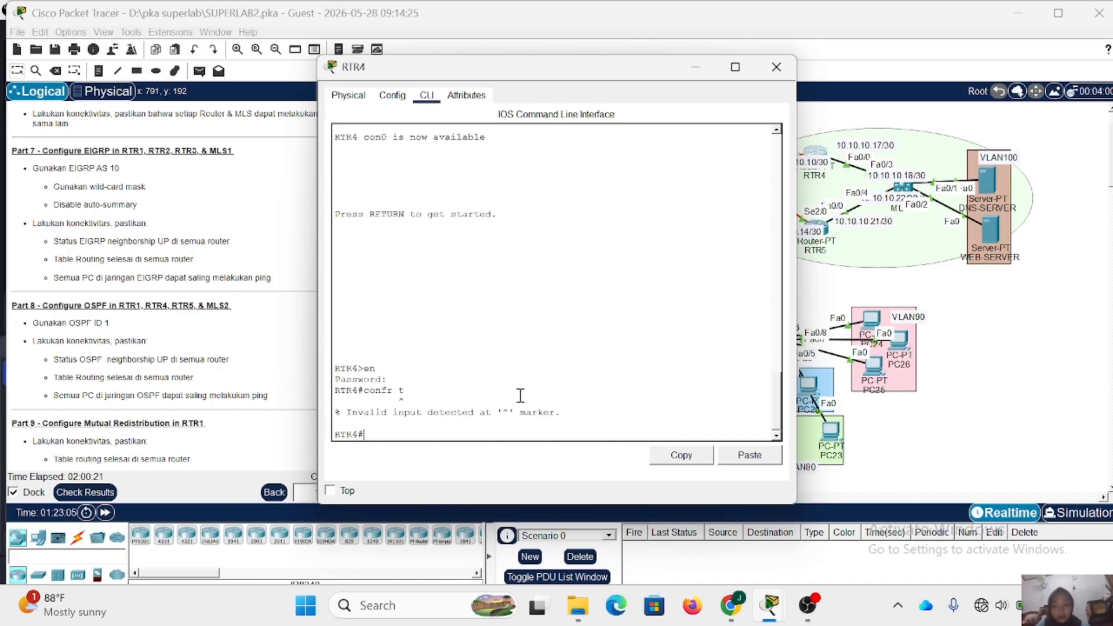
type("conf t")
key("Return")
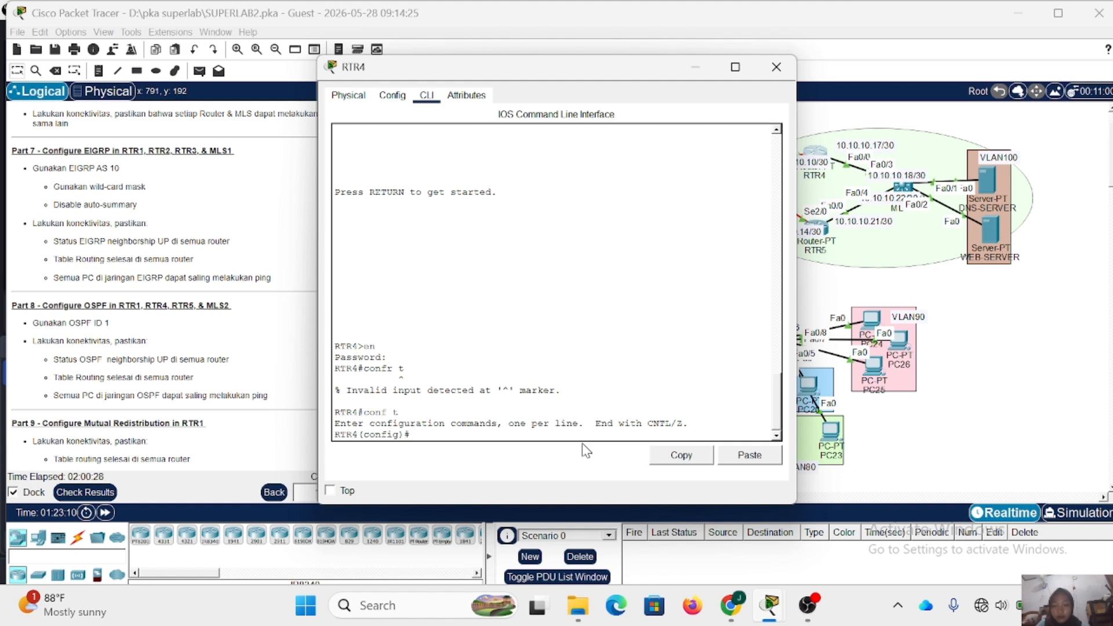
- Enter router configuration for OSPF process 1 on RTR4
type("router ospf 1")
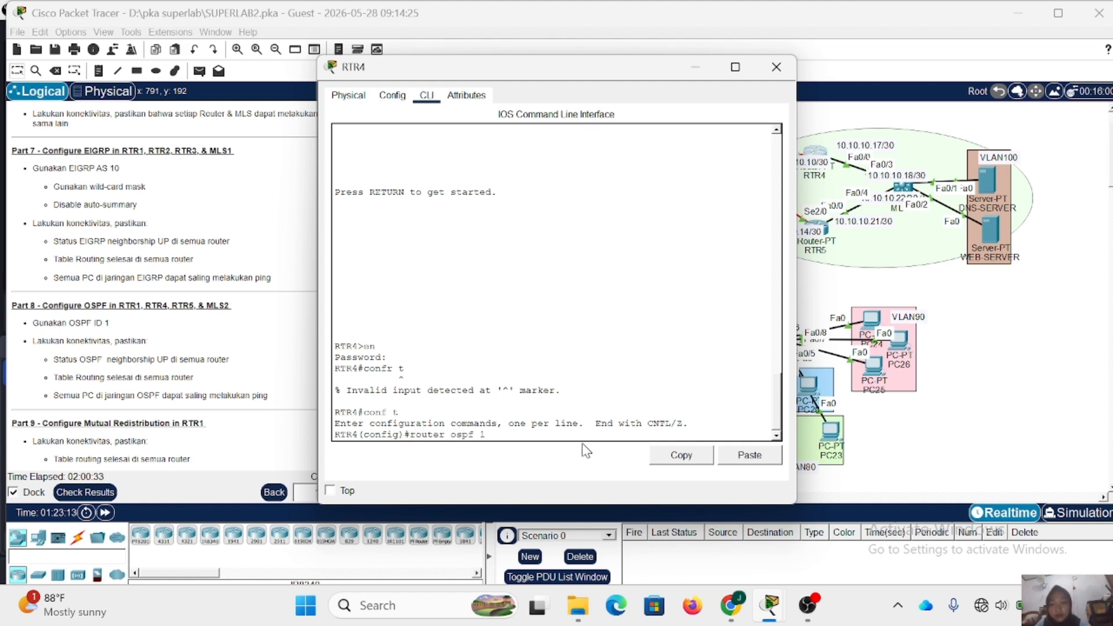
key("Return")
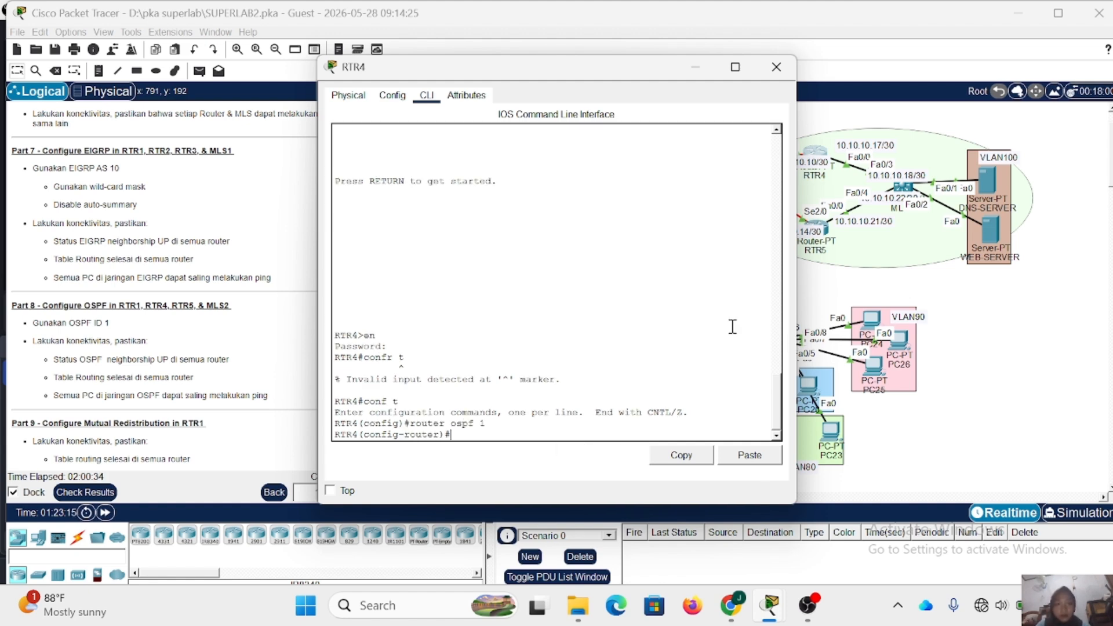
- Add network 10.10.10.8 with wildcard 0.0.0.3 in area 0 to RTR4's OSPF process
left_click_drag(614, 66, 520, 78)
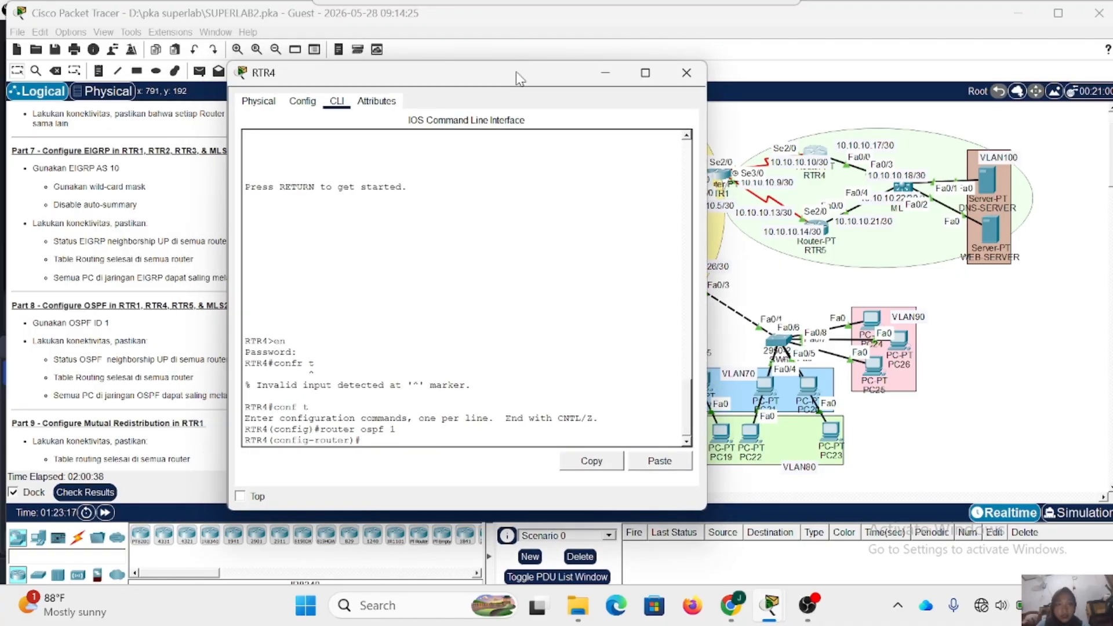
type("netw")
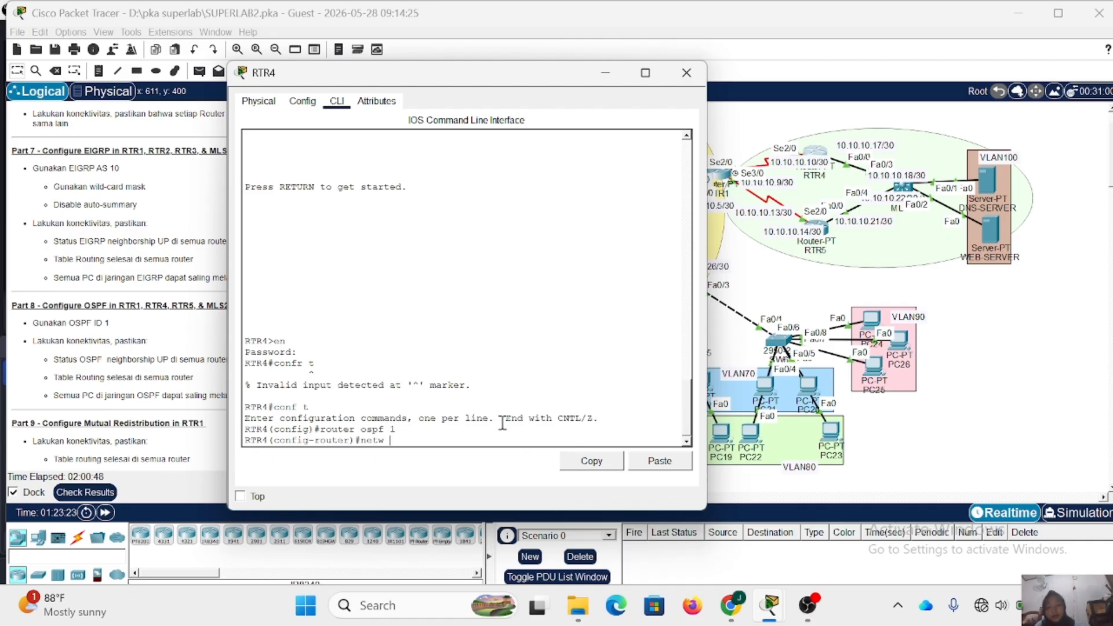
type(" 10.10.10")
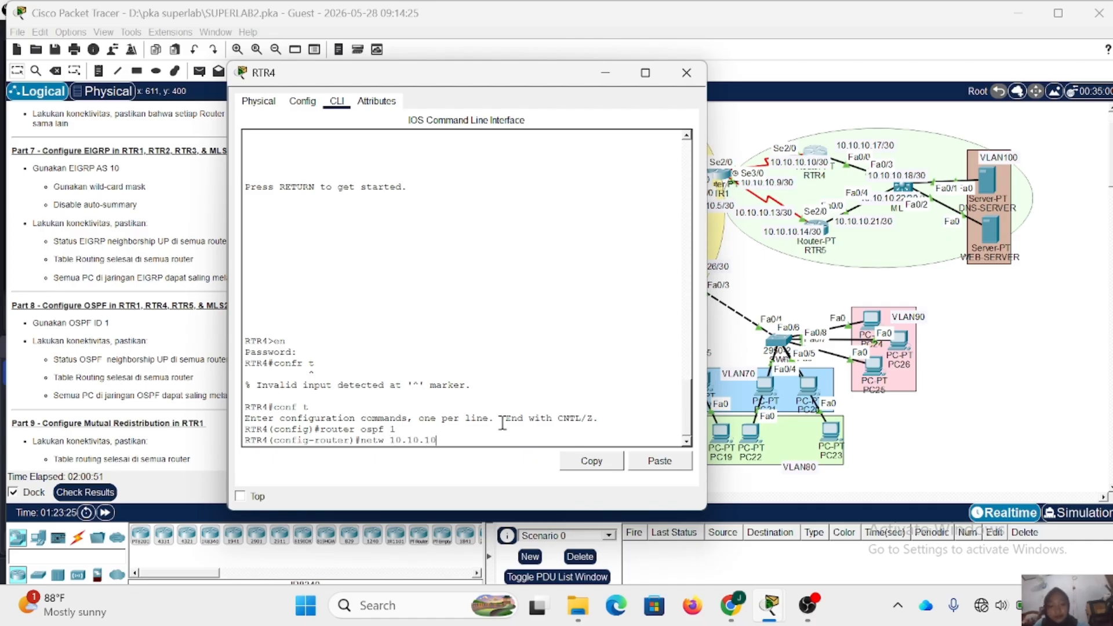
key("BackSpace")
key("BackSpace")
type("8 0.0.0.3 ar")
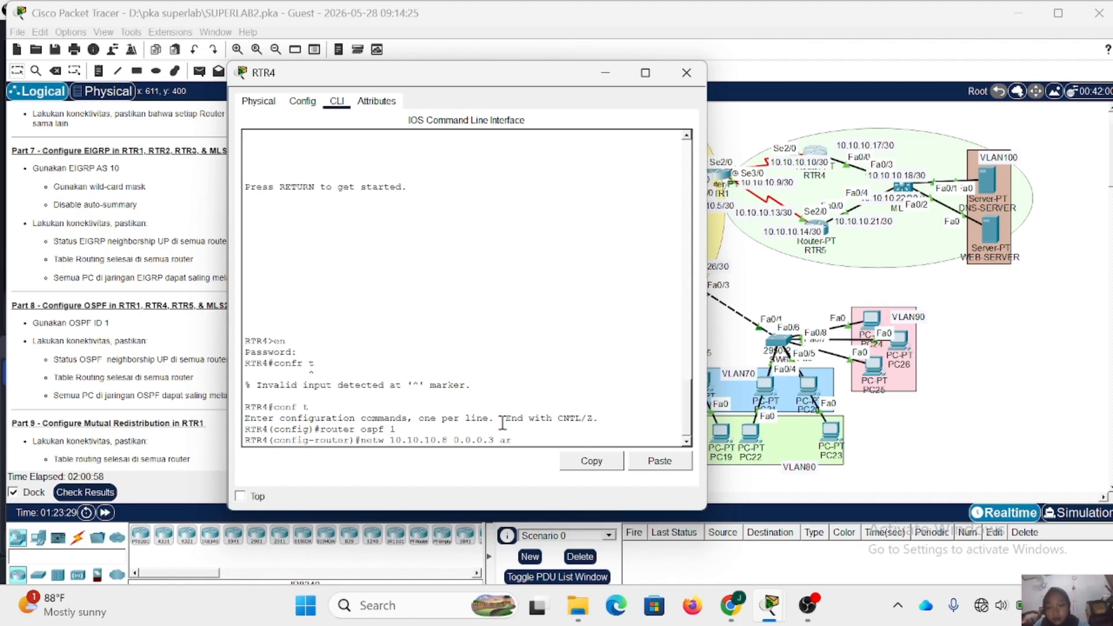
type("ea 0")
key("Return")
- Add network 10.10.10.16 with wildcard 0.0.0.3 in area 0 to RTR4's OSPF process, and close RTR4
key("Up")
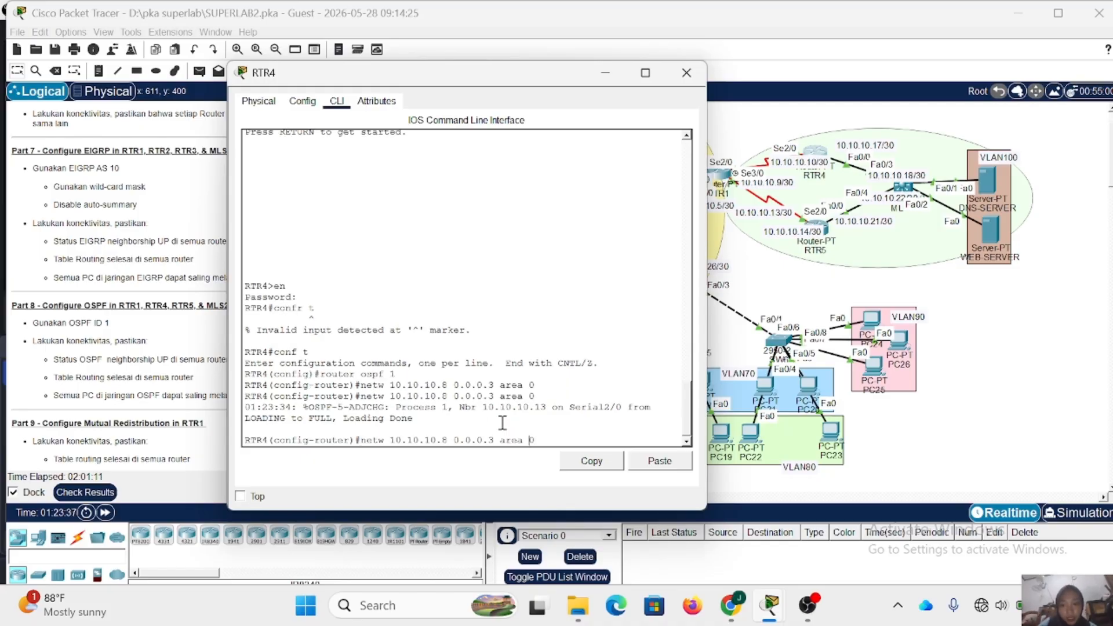
key("Left")
key("Left")
key("Left")
key("Left")
key("Left")
key("Left")
key("Left")
key("Left")
key("Left")
key("Left")
key("Left")
key("Left")
key("Left")
key("Left")
key("Left")
key("BackSpace")
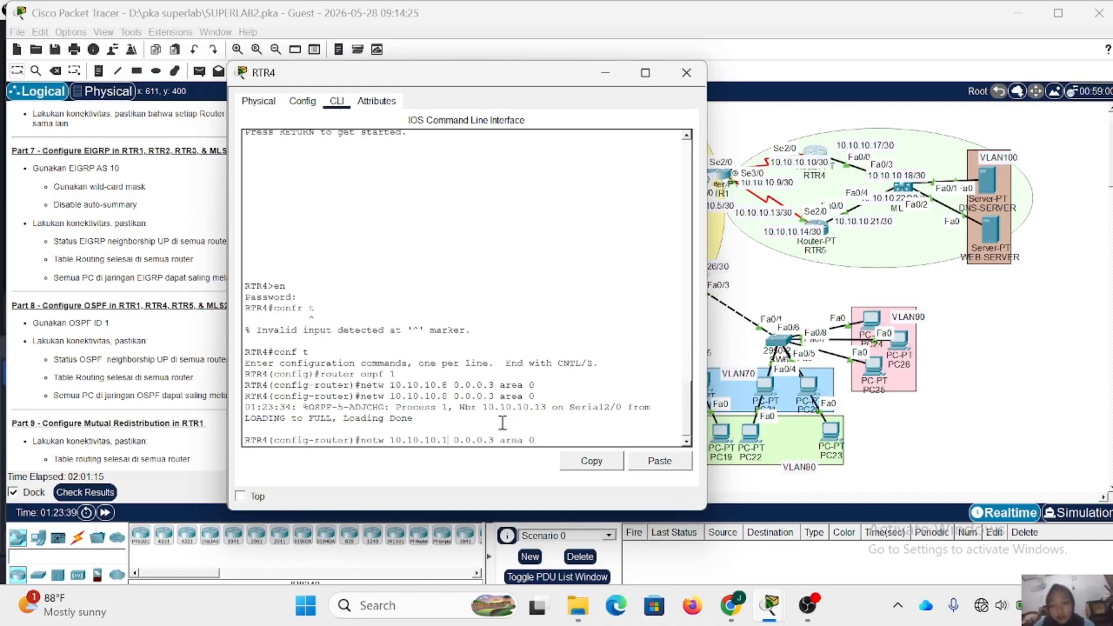
type("16")
key("Return")
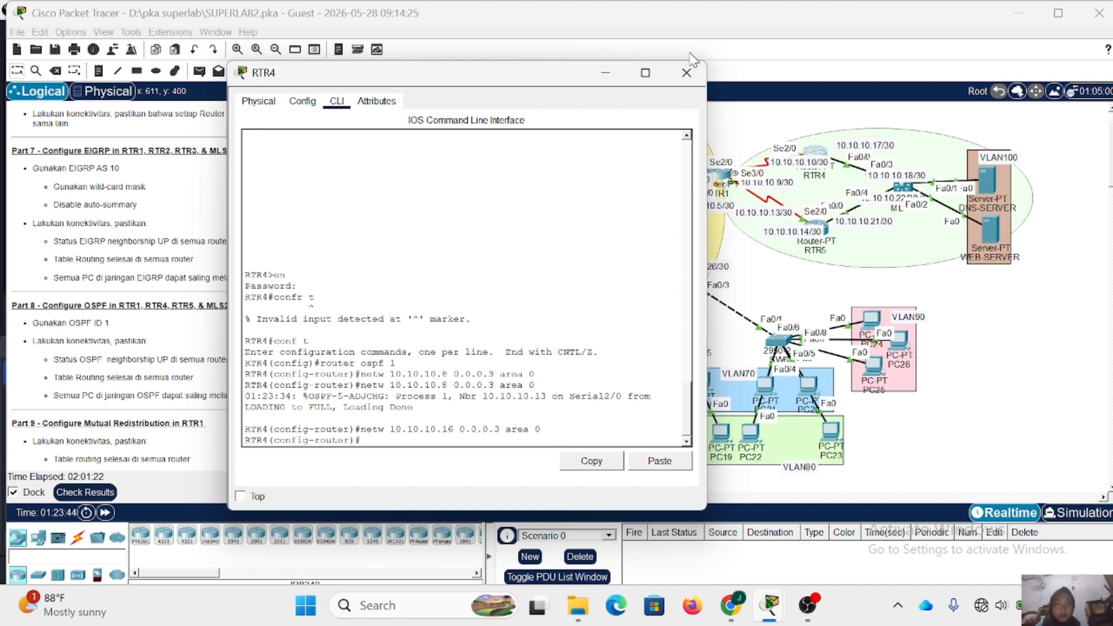
left_click(687, 71)
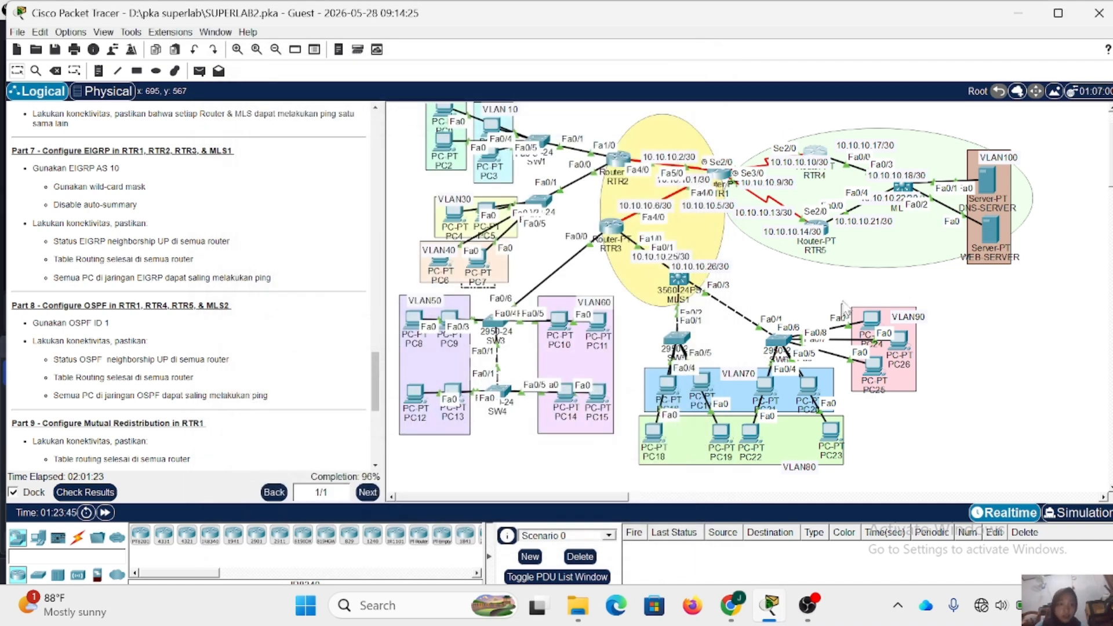
- Open RTR5's command line, enter the enable password for privileged mode, and enter global configuration mode
left_click(819, 233)
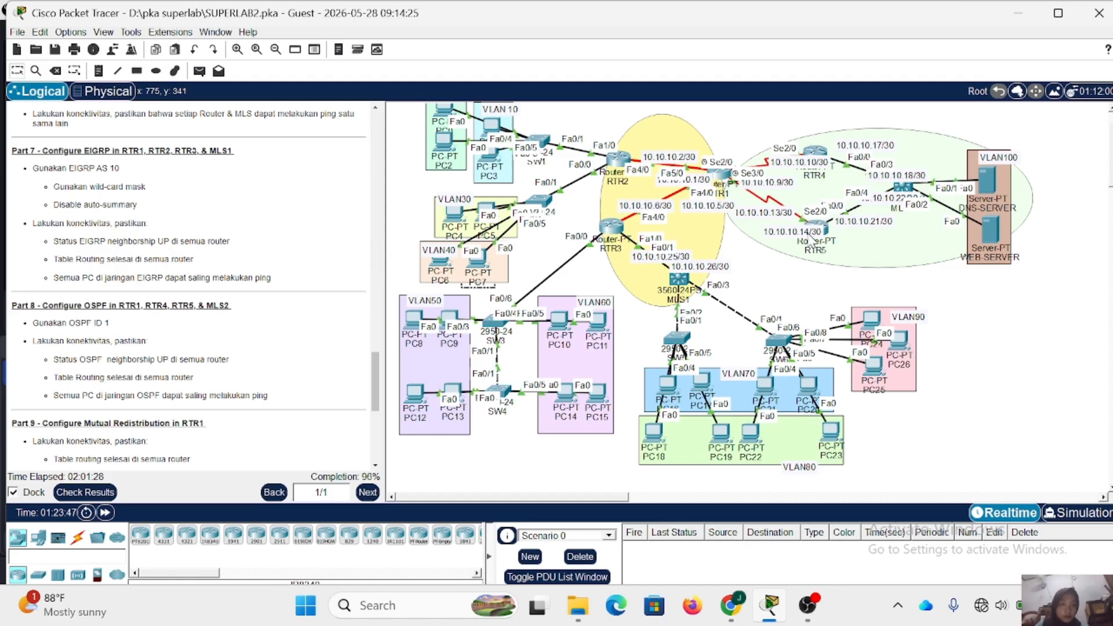
left_click(790, 233)
left_click(818, 230)
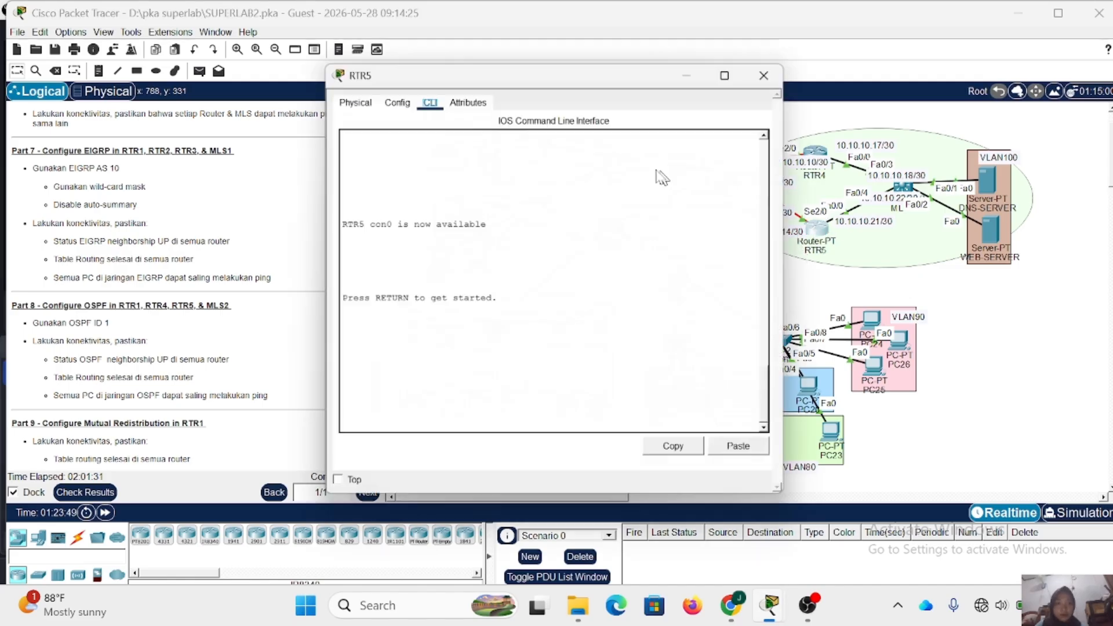
key("Return")
type("en")
key("Return")
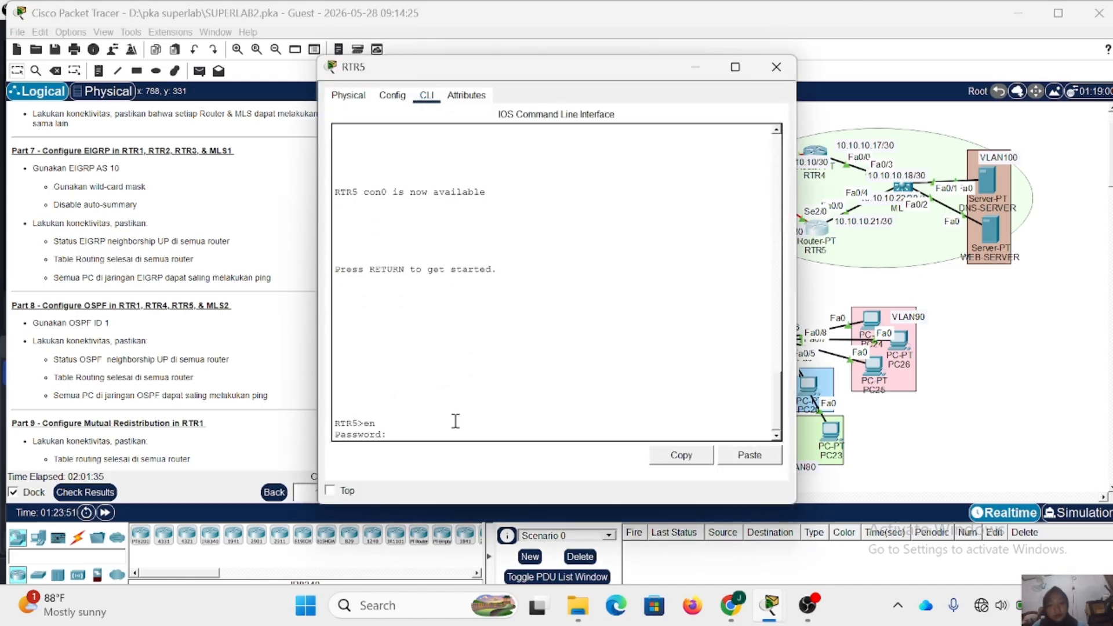
key("Return")
type("co")
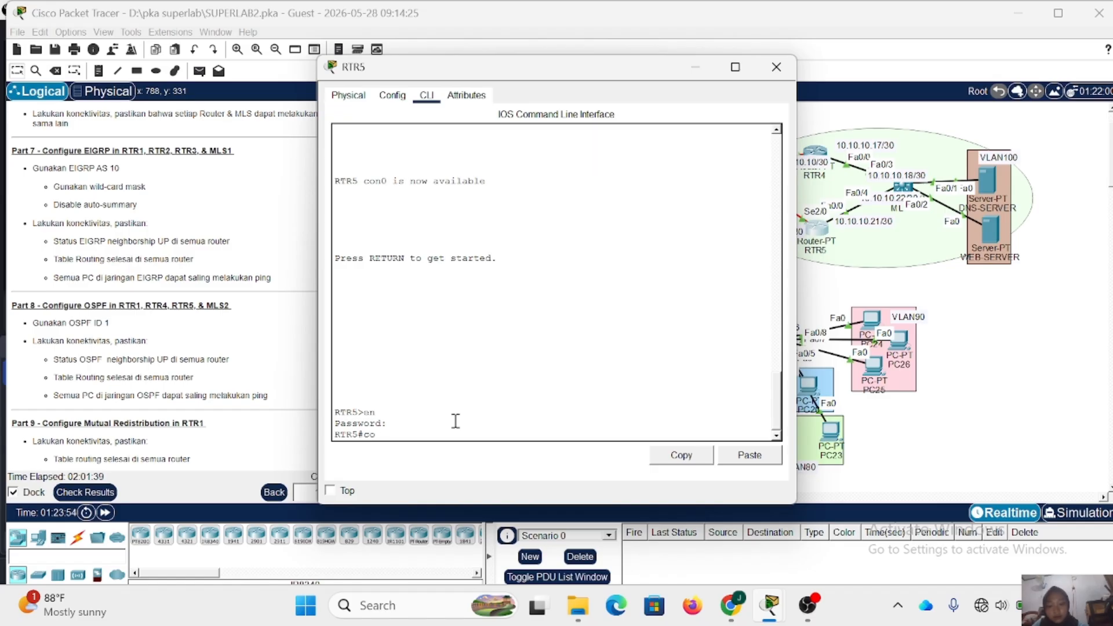
type("nf t")
key("Return")
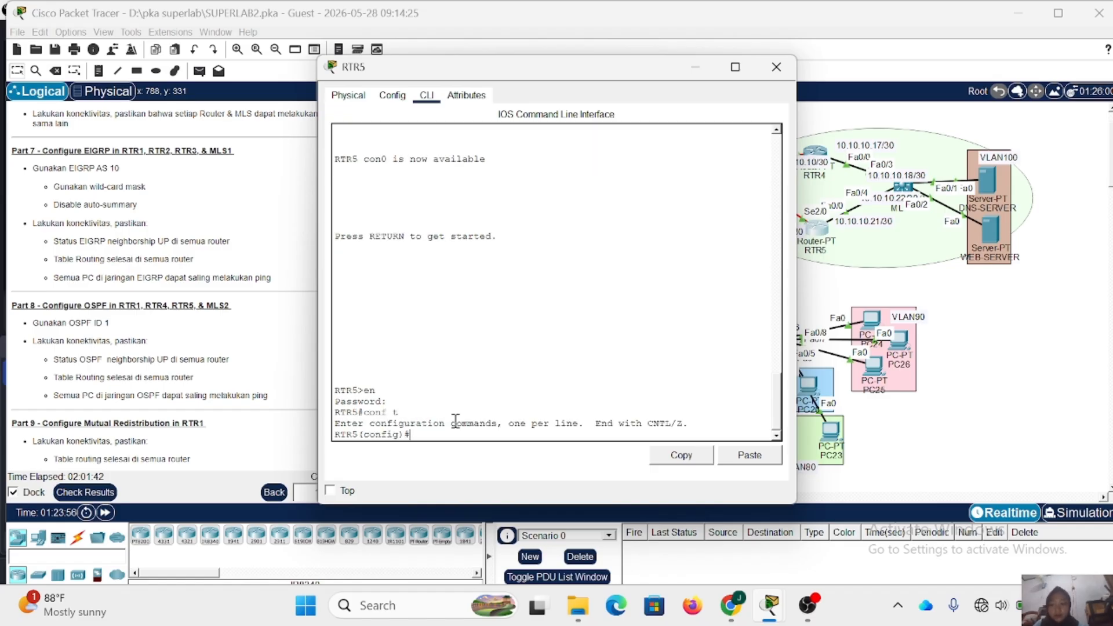
- Enter router configuration for OSPF process 1 on RTR5
type("route")
type("r osf")
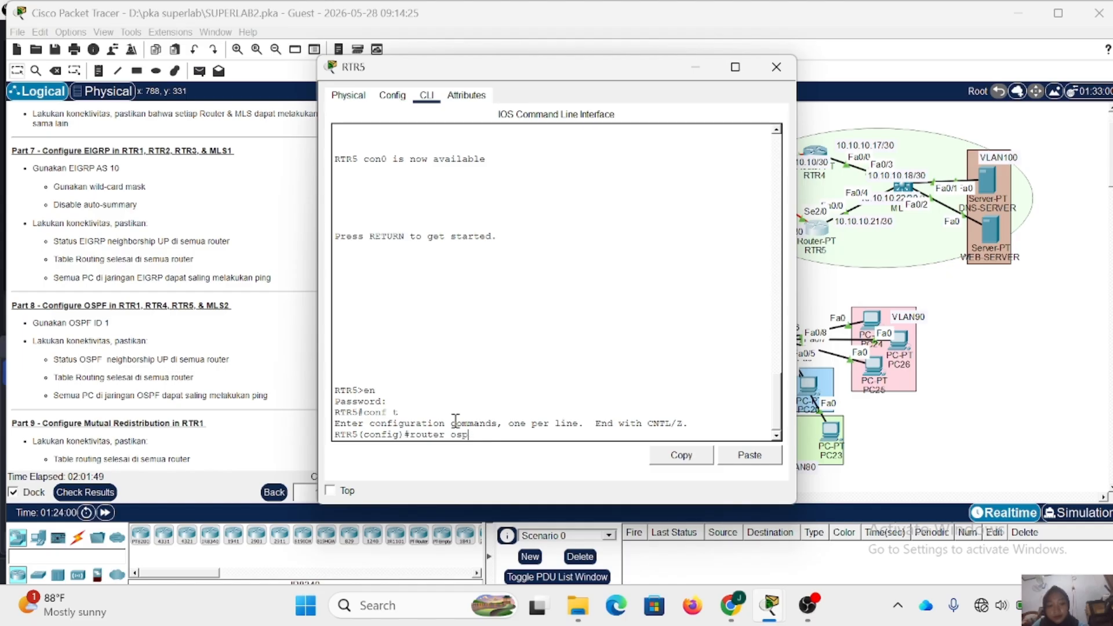
type("f 1")
key("Return")
- Add network 10.10.10.8 with wildcard 0.0.0.3 in area 0 to RTR5's OSPF process
type("netw")
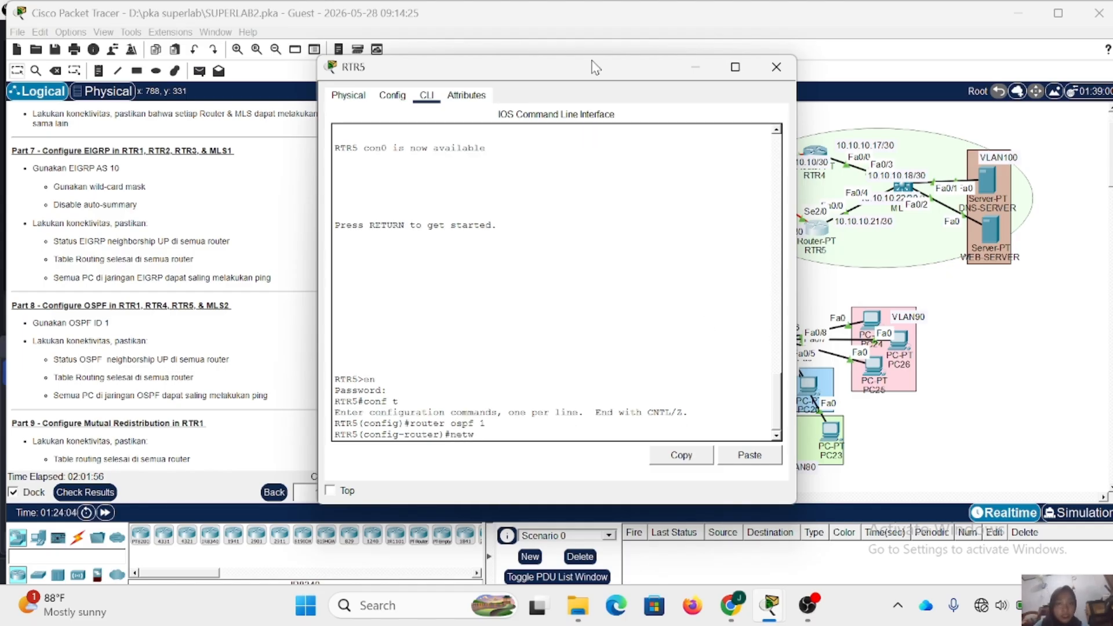
left_click_drag(591, 67, 515, 56)
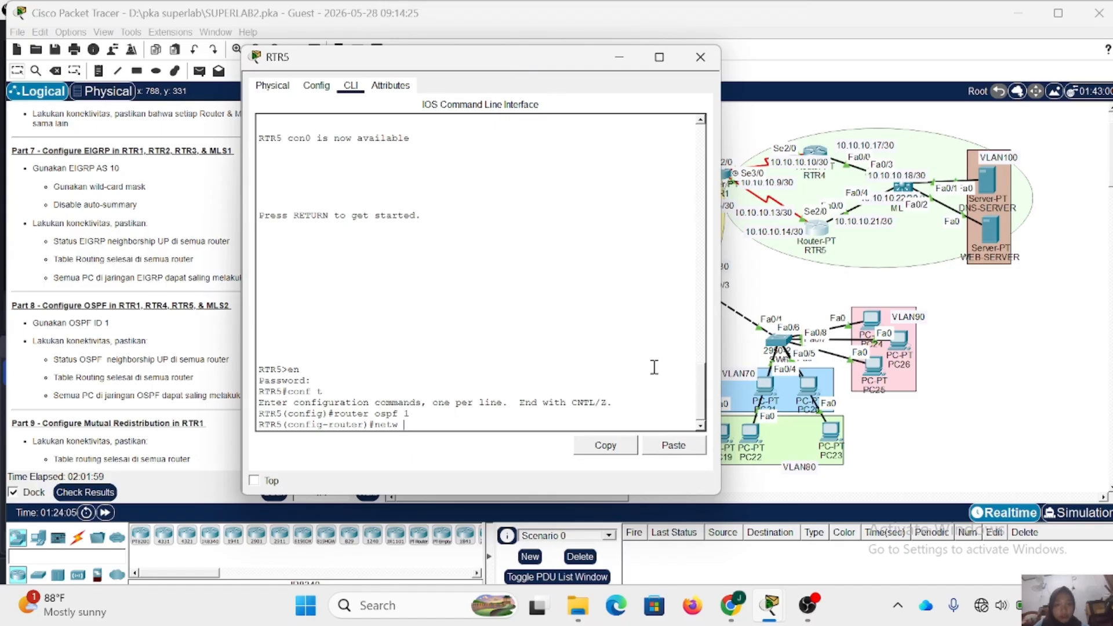
type("10.10.")
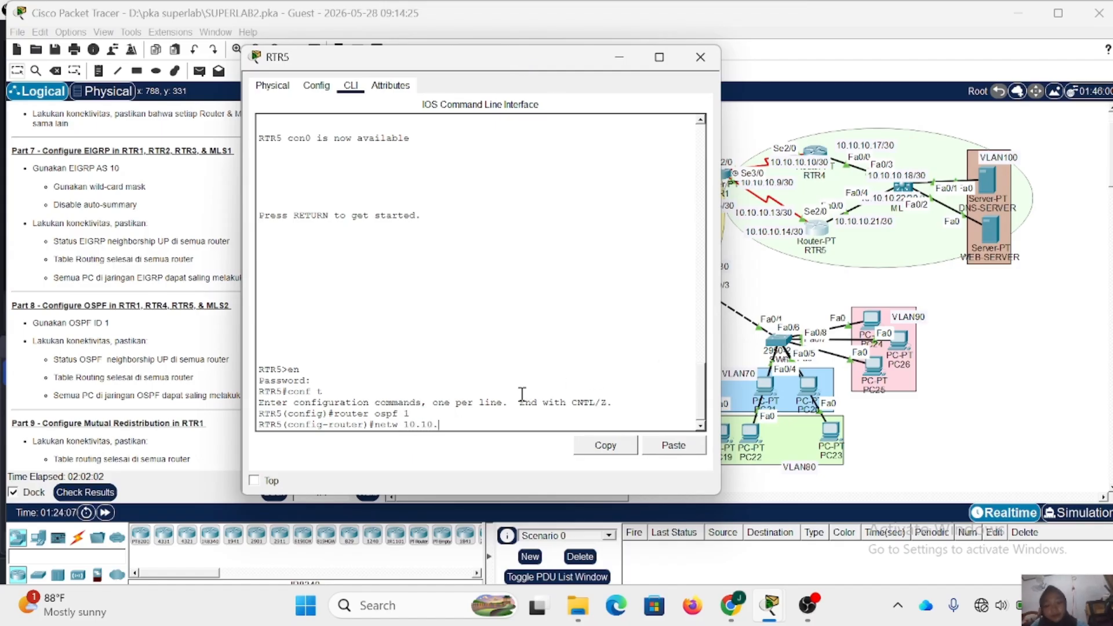
type("10.8")
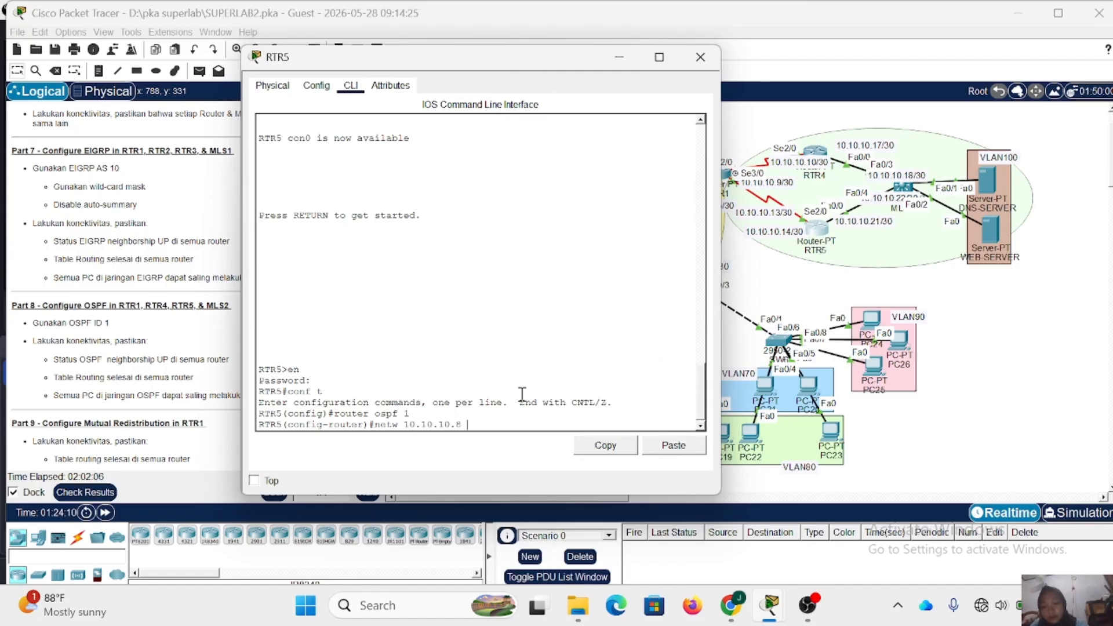
type(" 0.0.0.3")
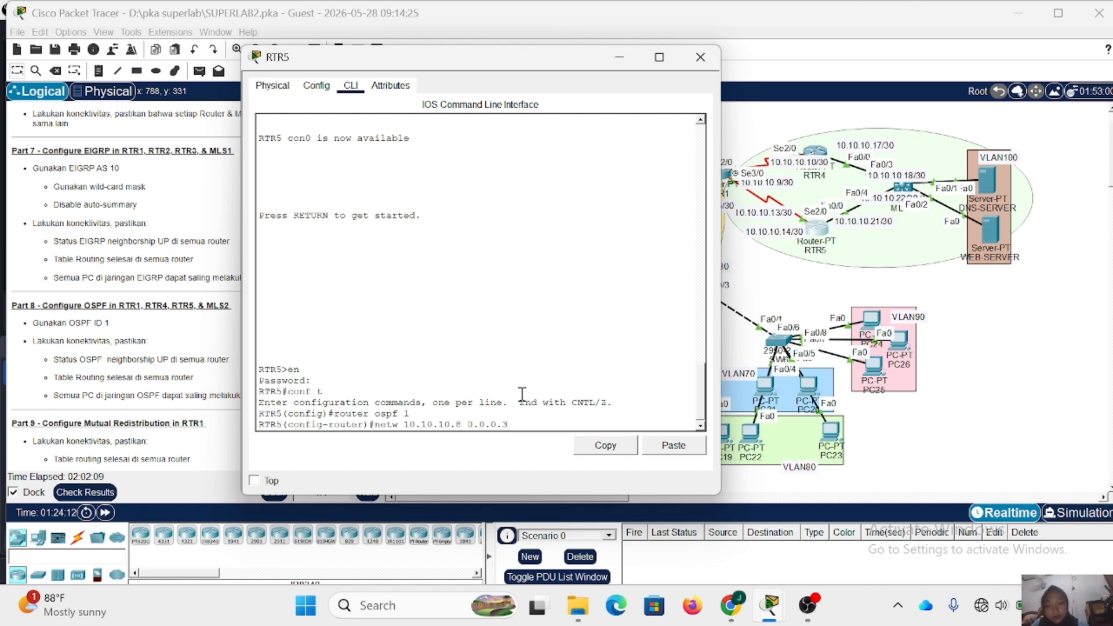
type(" area 0")
key("Return")
- Add network 10.10.10.20 with wildcard 0.0.0.3 in area 0 to RTR5's OSPF process, and close RTR5
key("Up")
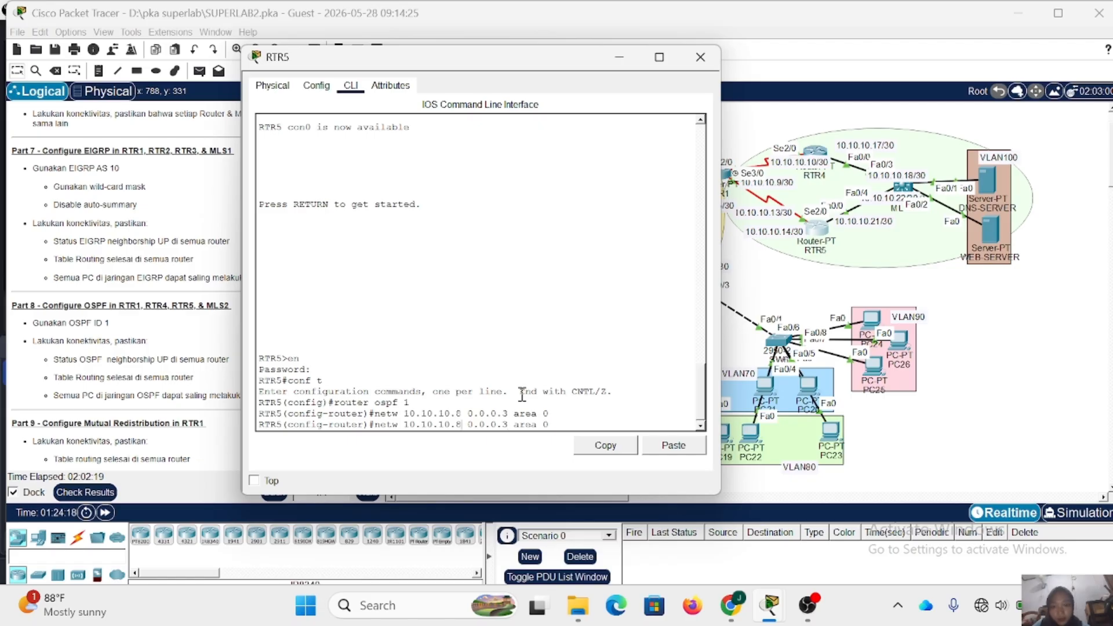
key("Left")
key("BackSpace")
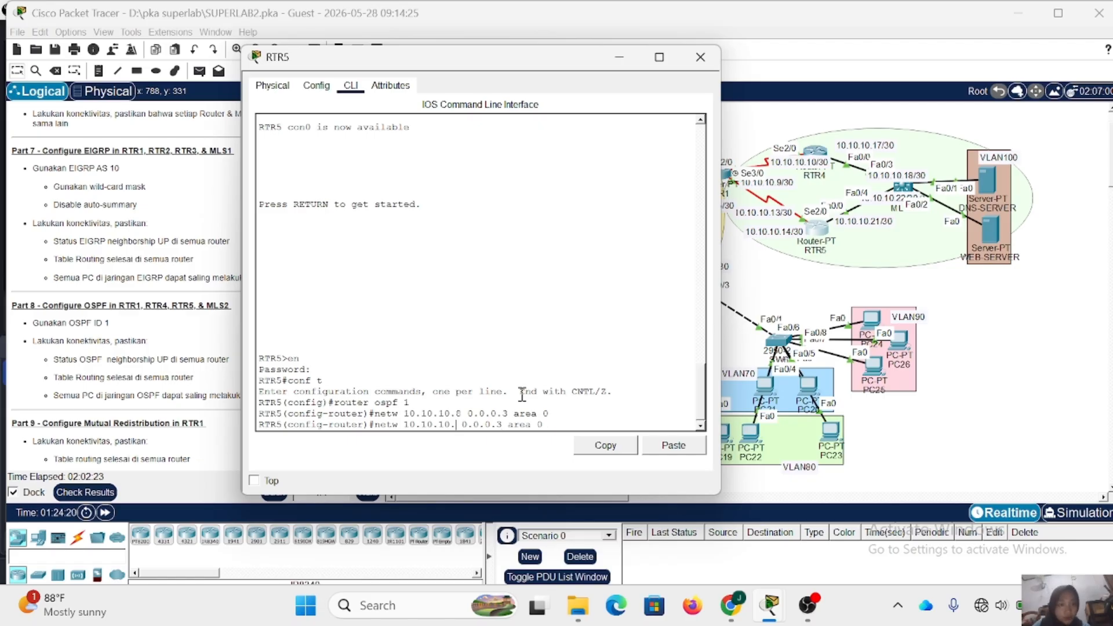
type("20")
key("Return")
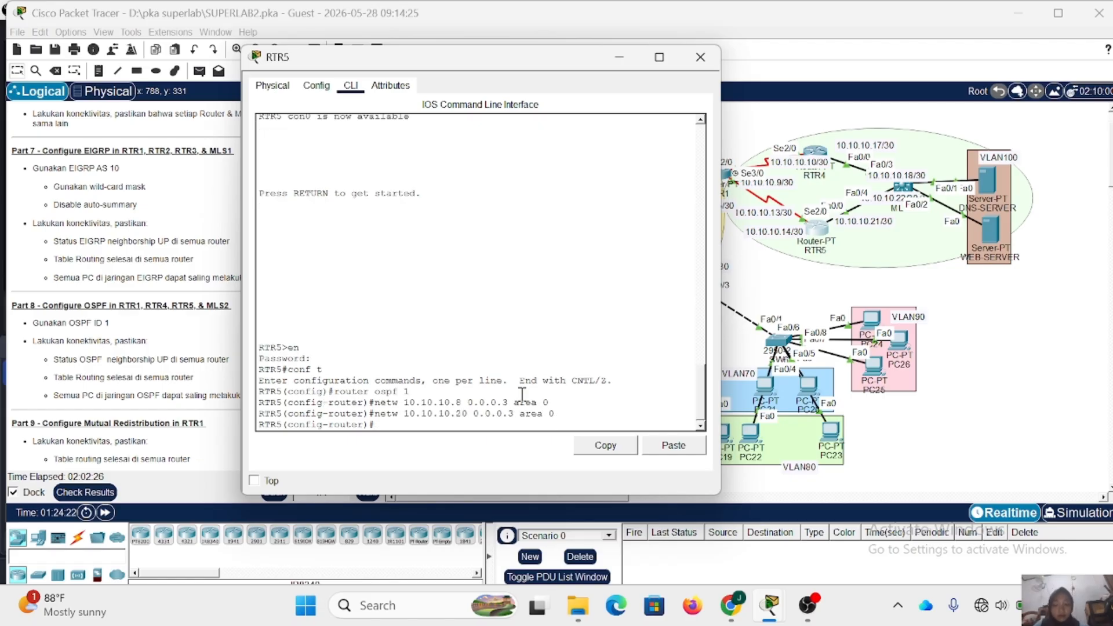
left_click(700, 57)
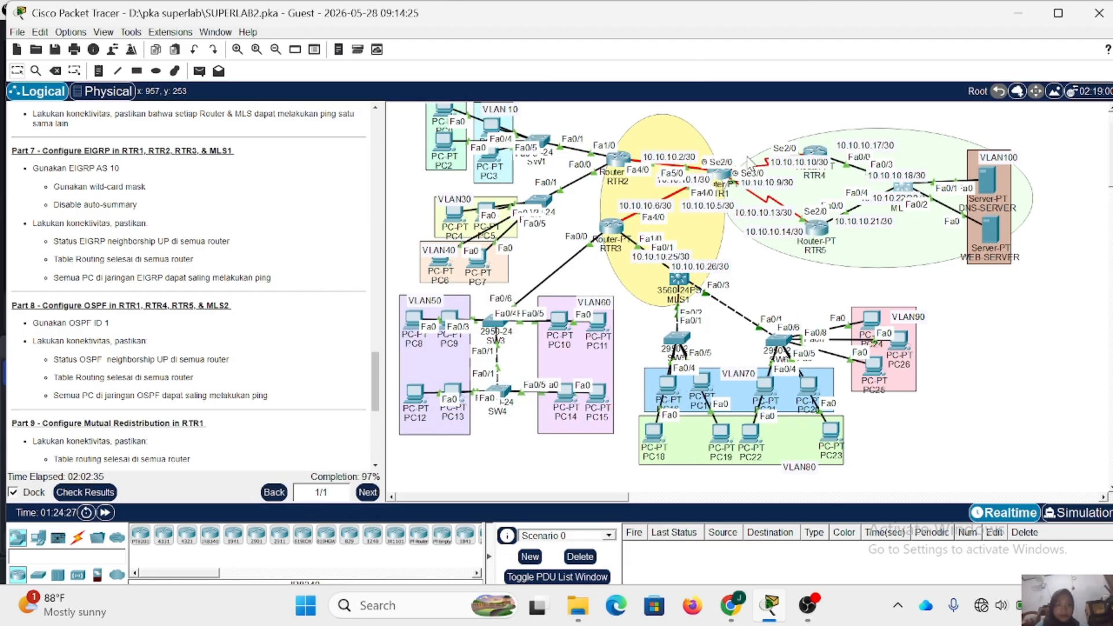
- Open MLS2's command line, enter the enable password for privileged mode, and enter global configuration mode
left_click(905, 187)
key("Return")
type("en")
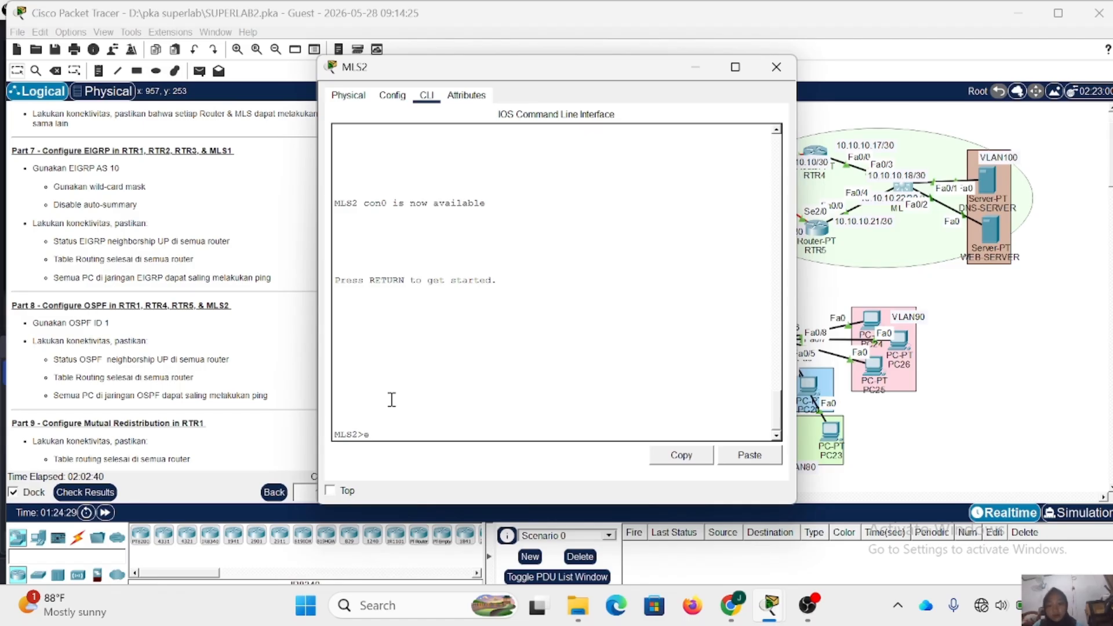
key("Return")
key("Return")
type("conf t")
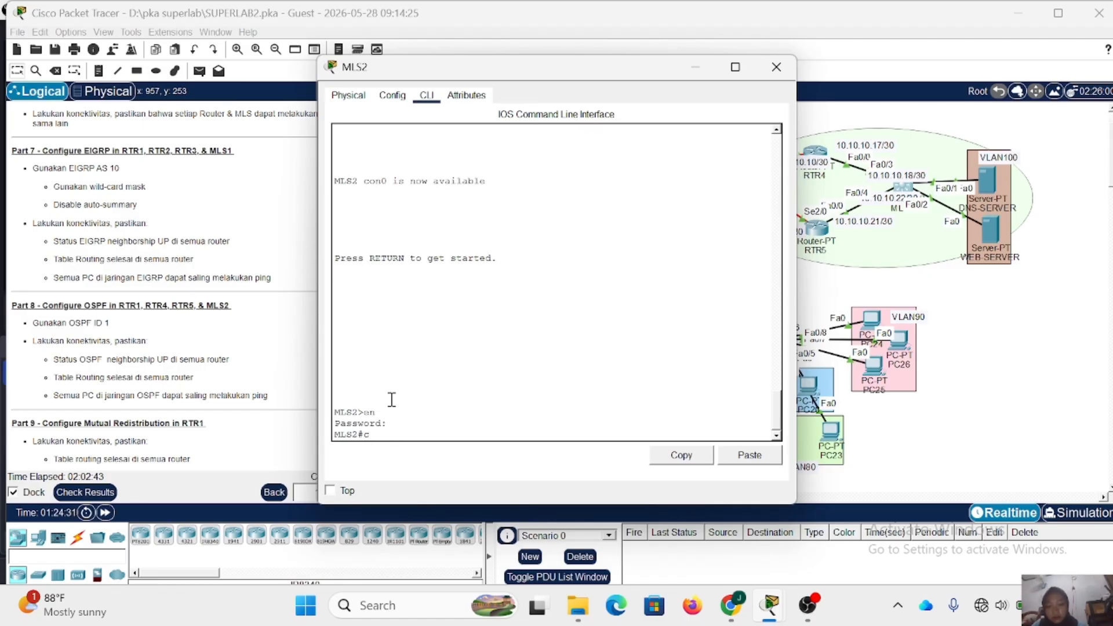
key("Return")
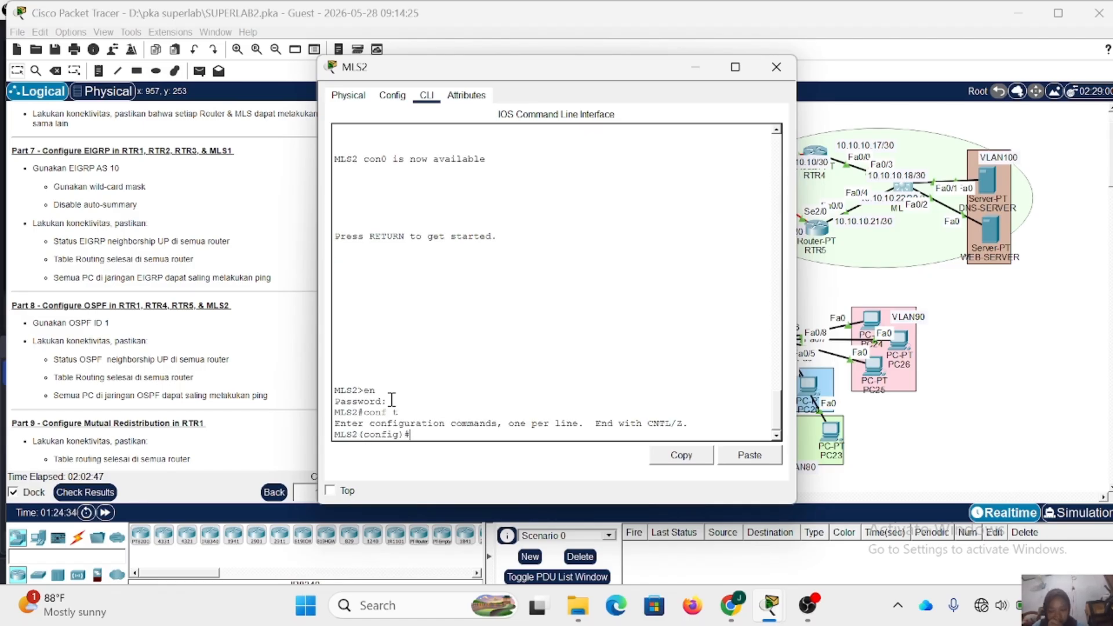
- Enable IP routing on MLS2 and enter router configuration for OSPF process 1
type("ip routin")
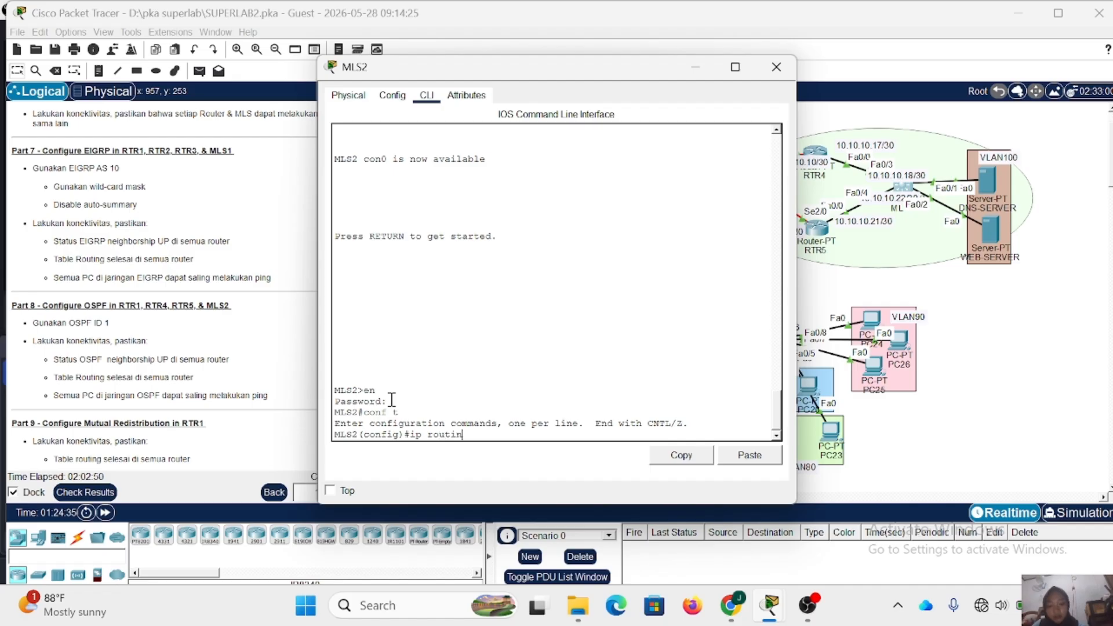
type("g")
key("Return")
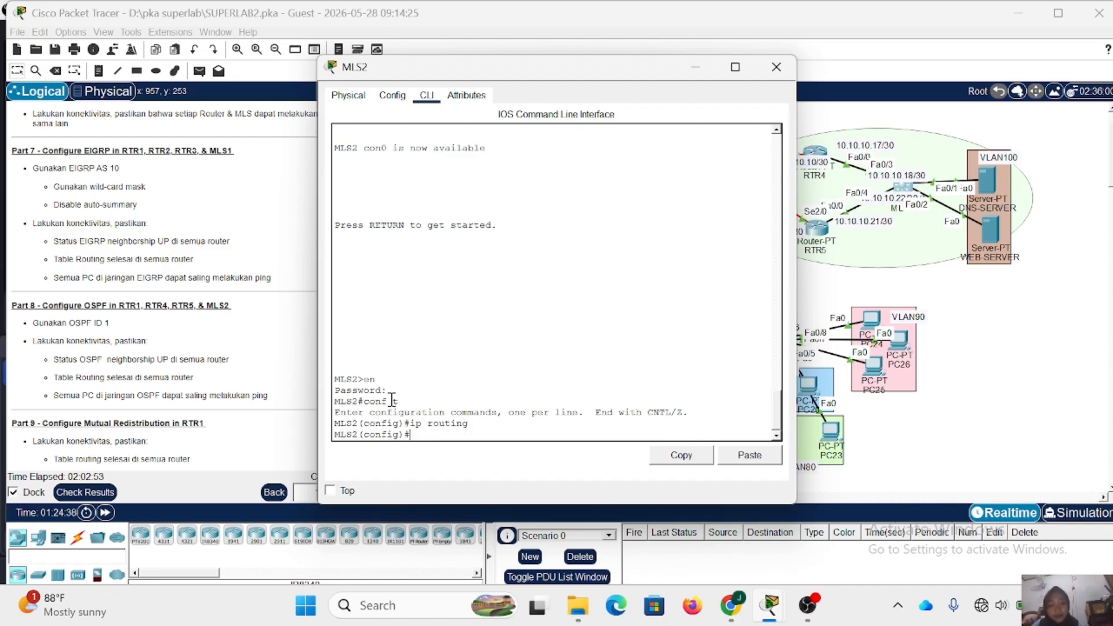
type("route")
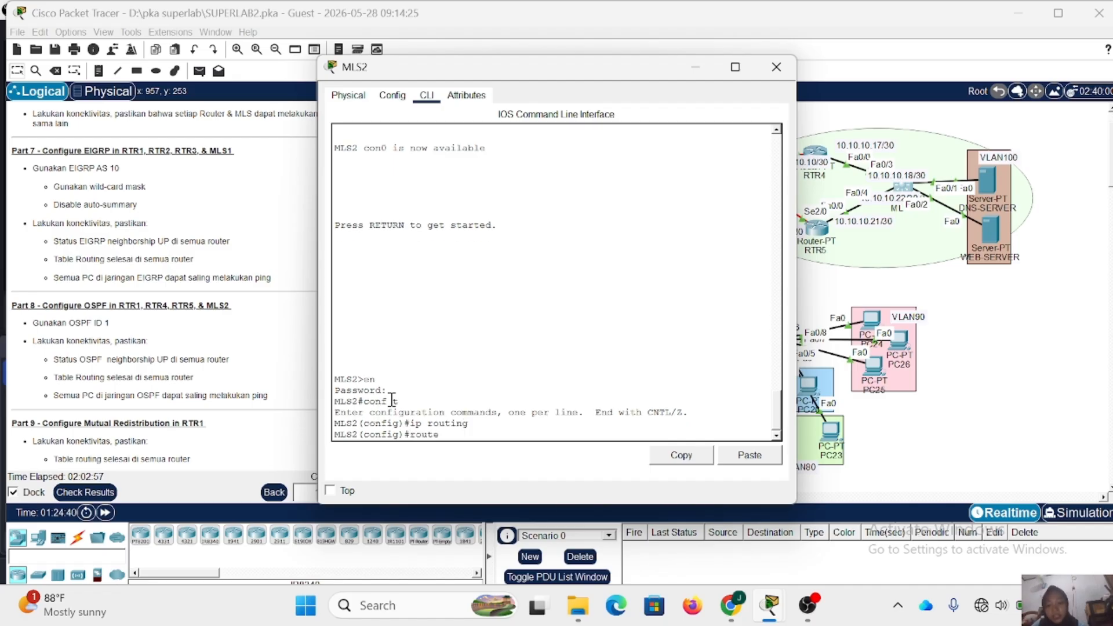
type("r ospf 1")
key("Return")
- Add network 10.10.10.16 with wildcard 0.0.0.3 in area 0 to MLS2's OSPF process
type("netw")
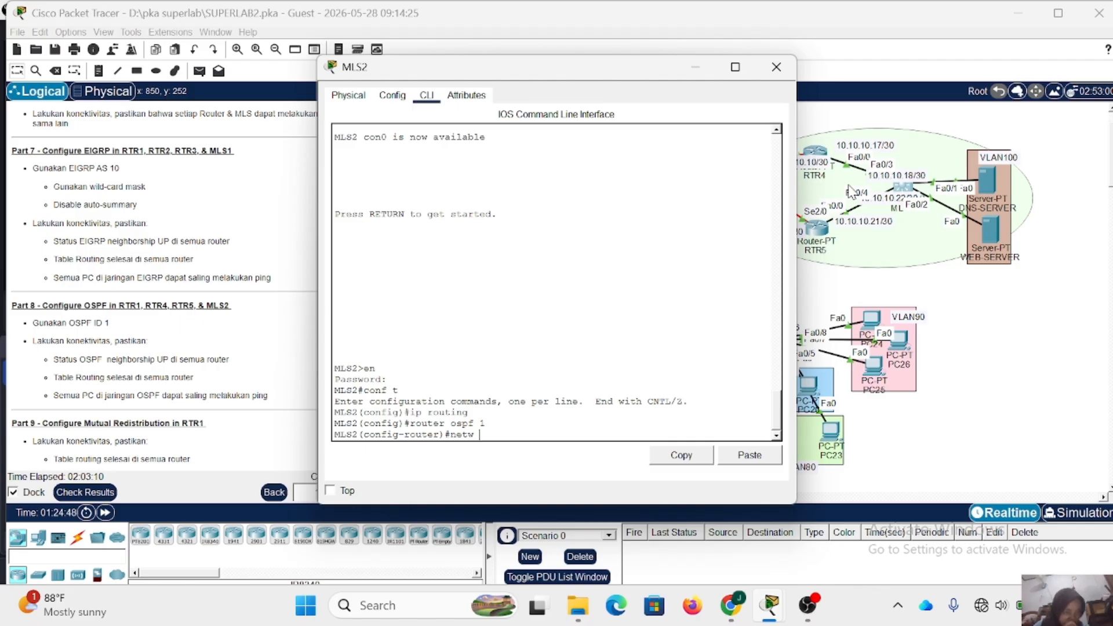
type(" 10.10.10.16")
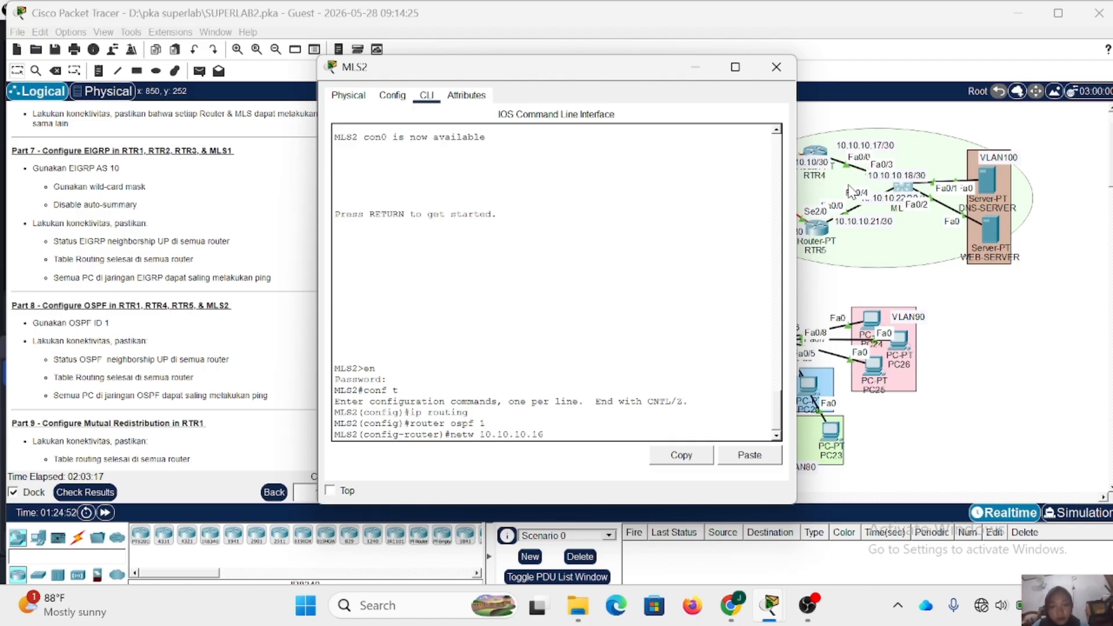
type(" 0.0.0.3 area 0")
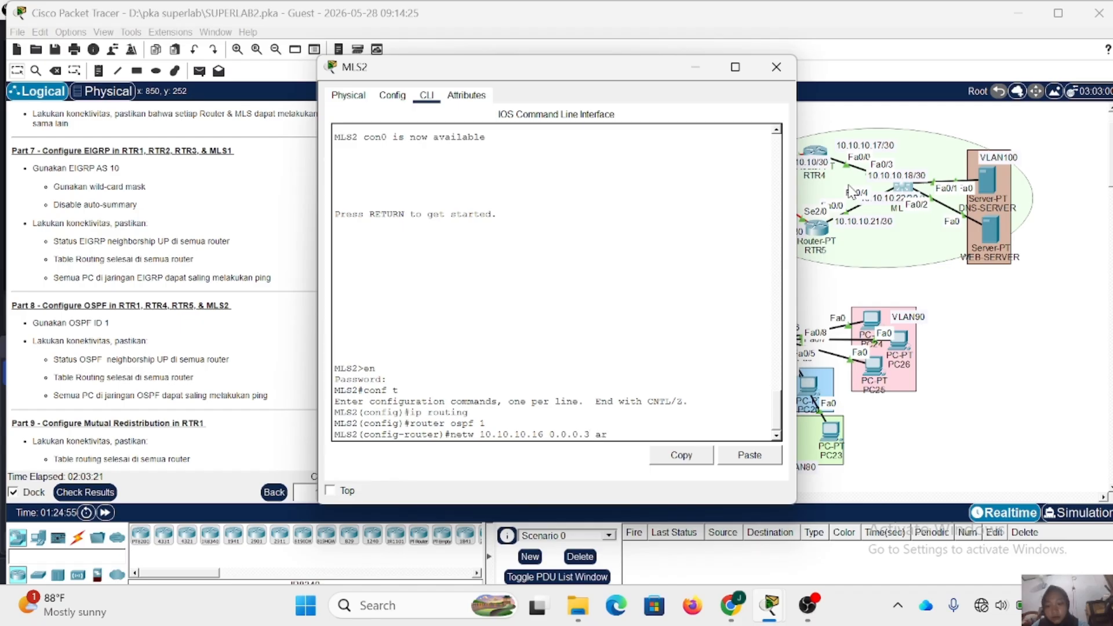
key("Return")
- Add network 10.10.10.20 with wildcard 0.0.0.3 in area 0 to MLS2's OSPF process
key("Up")
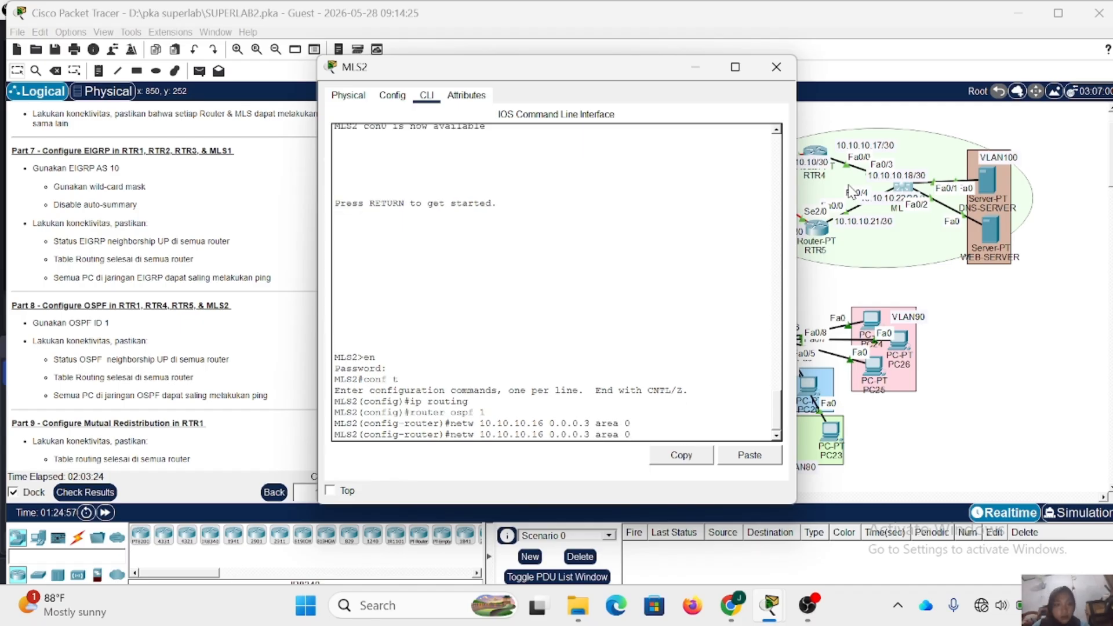
key("Left")
key("Left")
key("Left")
key("Left")
key("Left")
key("Left")
key("Left")
key("Left")
key("Left")
key("Left")
key("Left")
key("Left")
key("Left")
key("Left")
key("Left")
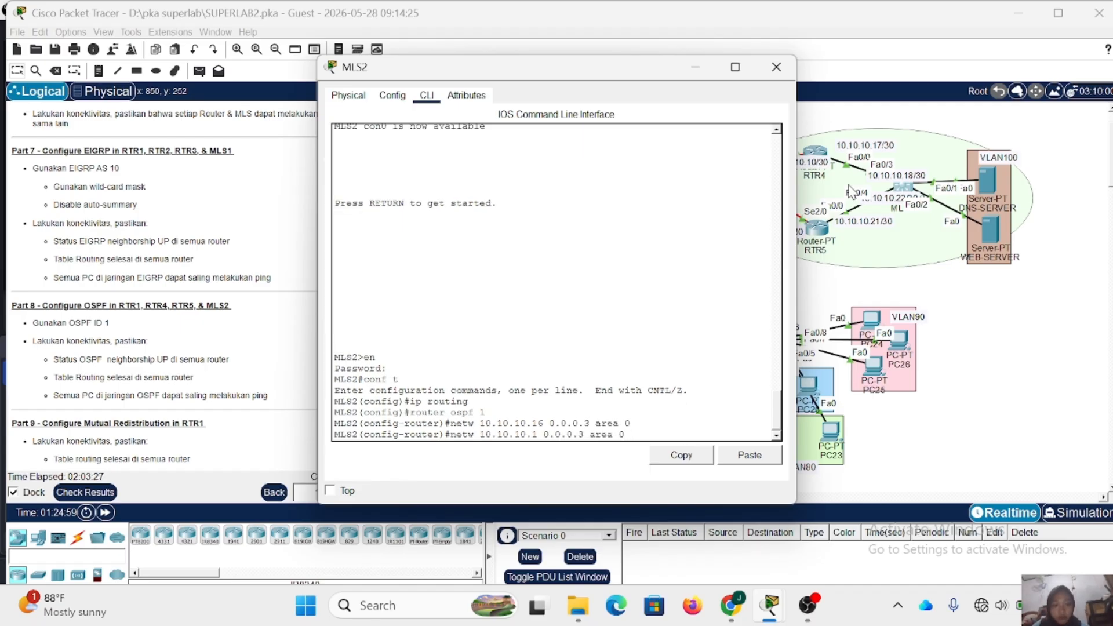
key("BackSpace")
key("BackSpace")
type("20")
key("Return")
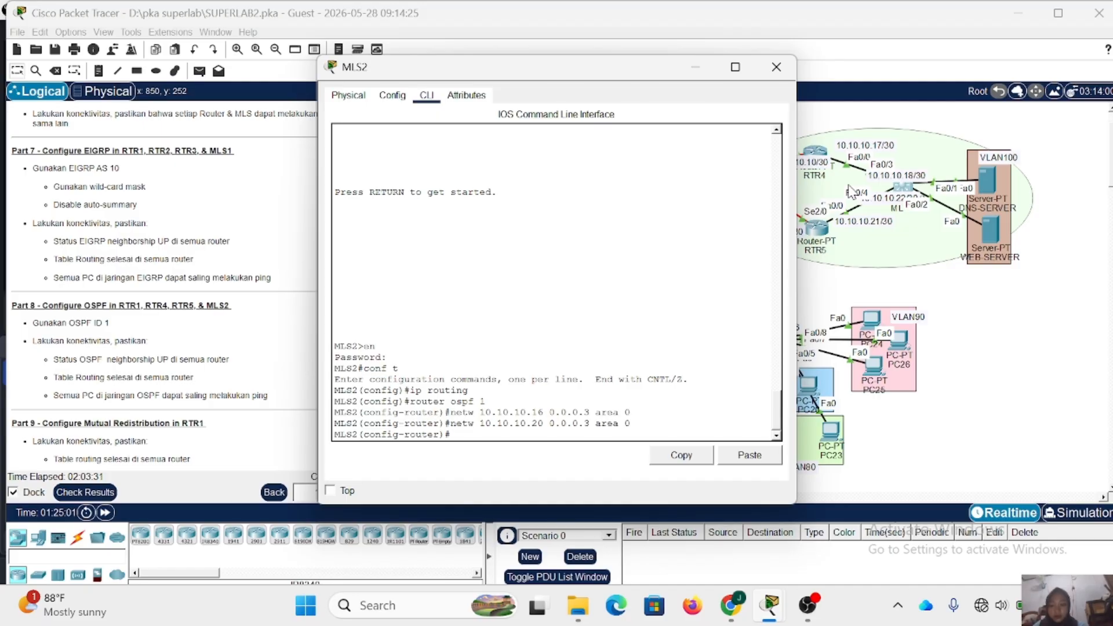
type("netw")
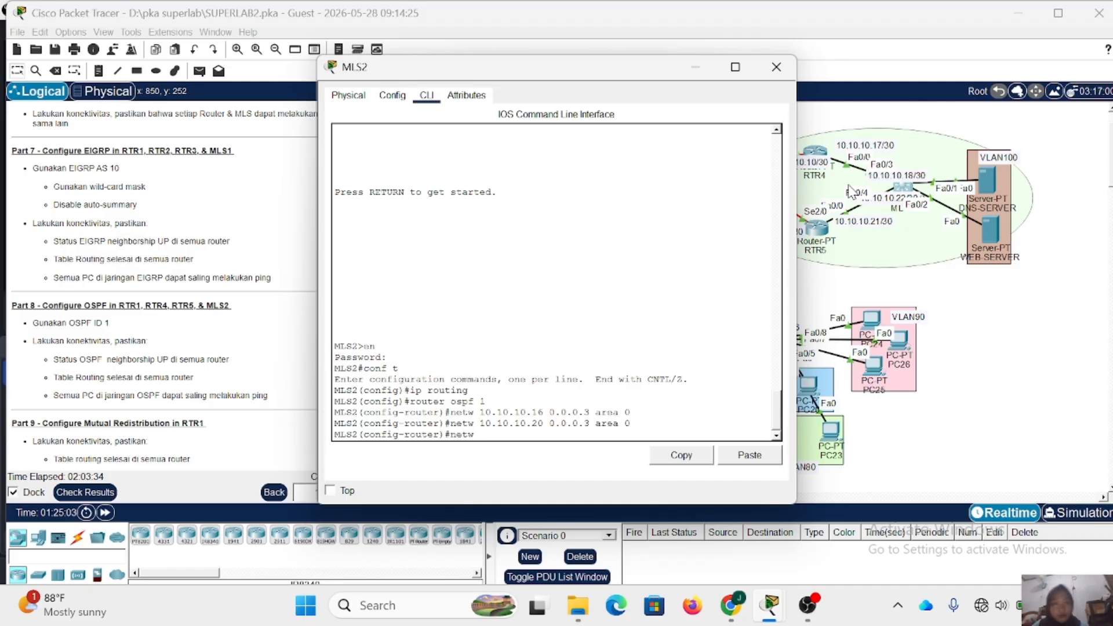
type("10.10.10.16 0.0.0.3 area 0")
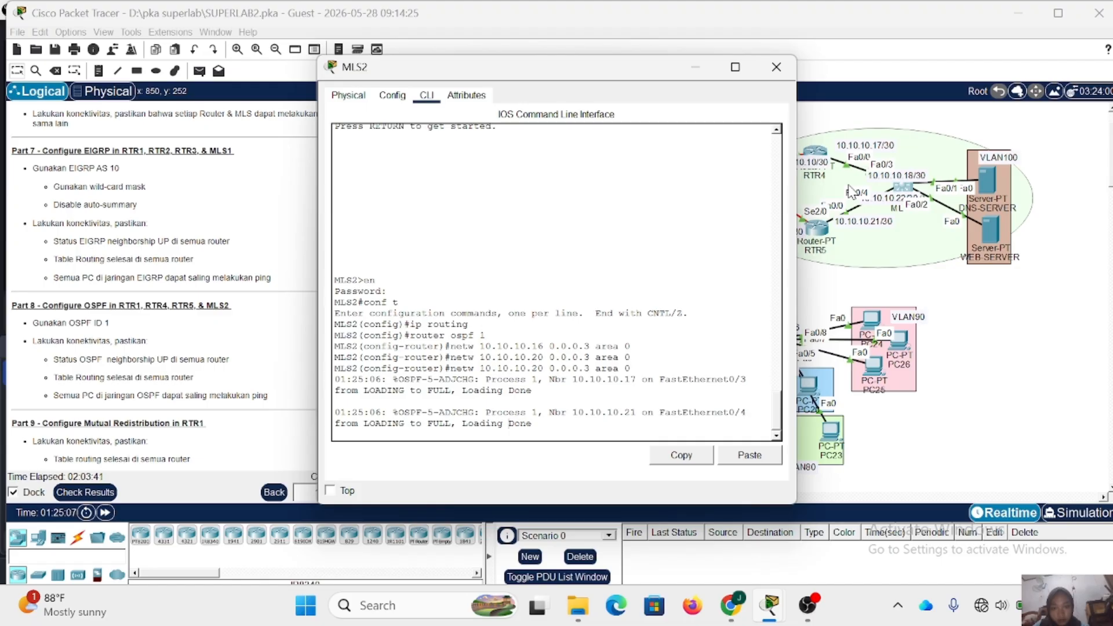
key("Return")
key("Up")
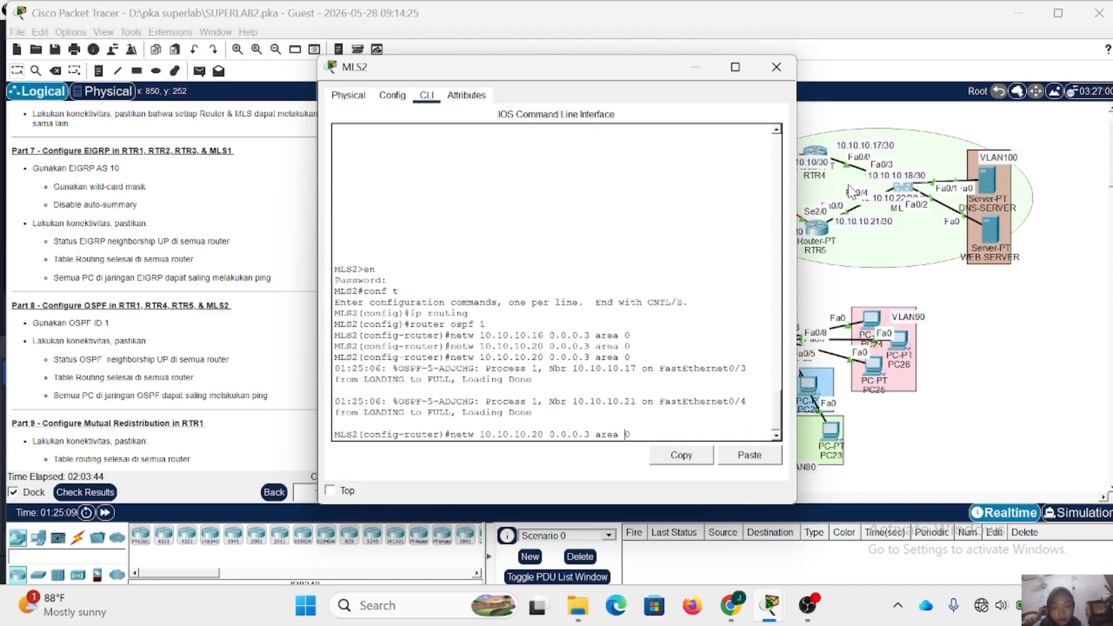
key("BackSpace")
key("BackSpace")
type("100")
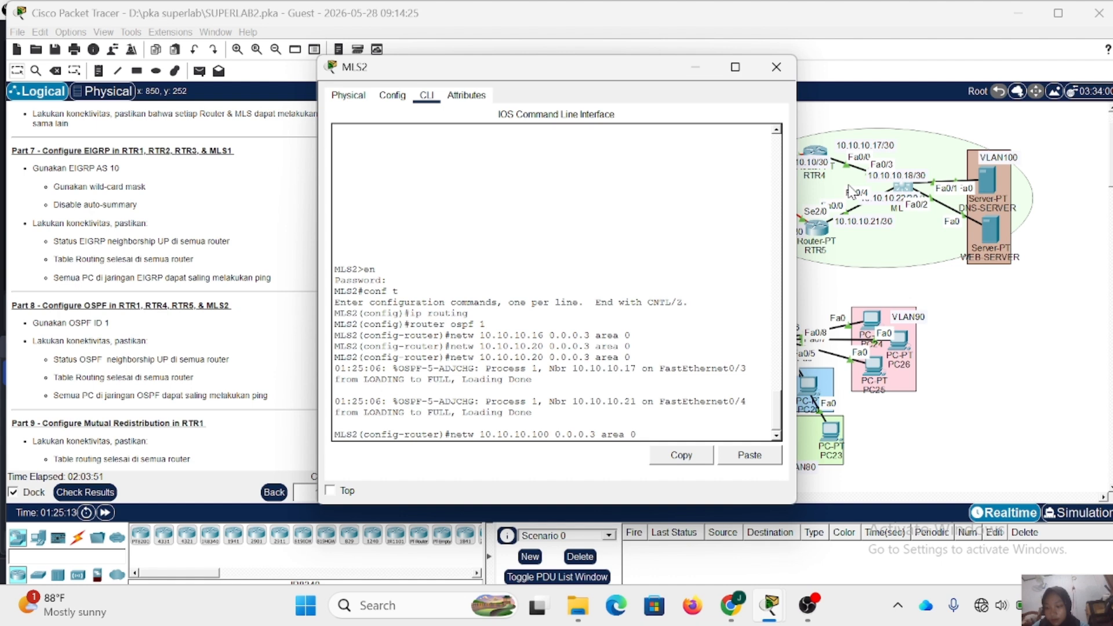
type(".0")
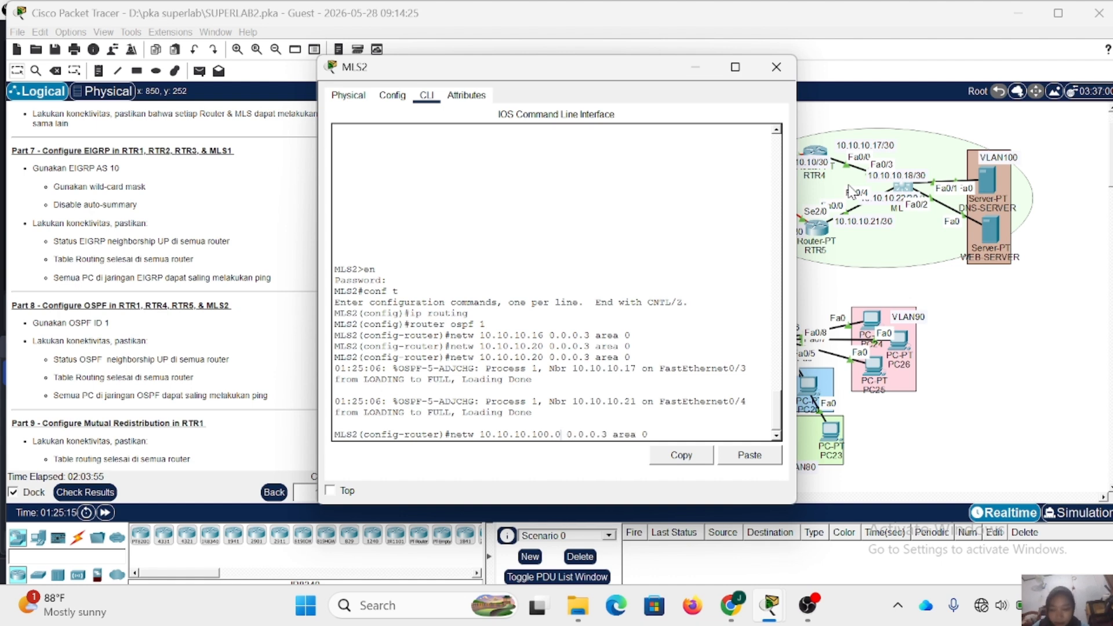
key("BackSpace")
key("BackSpace")
key("BackSpace")
key("BackSpace")
key("BackSpace")
key("BackSpace")
key("BackSpace")
key("BackSpace")
key("BackSpace")
key("BackSpace")
key("BackSpace")
key("BackSpace")
key("BackSpace")
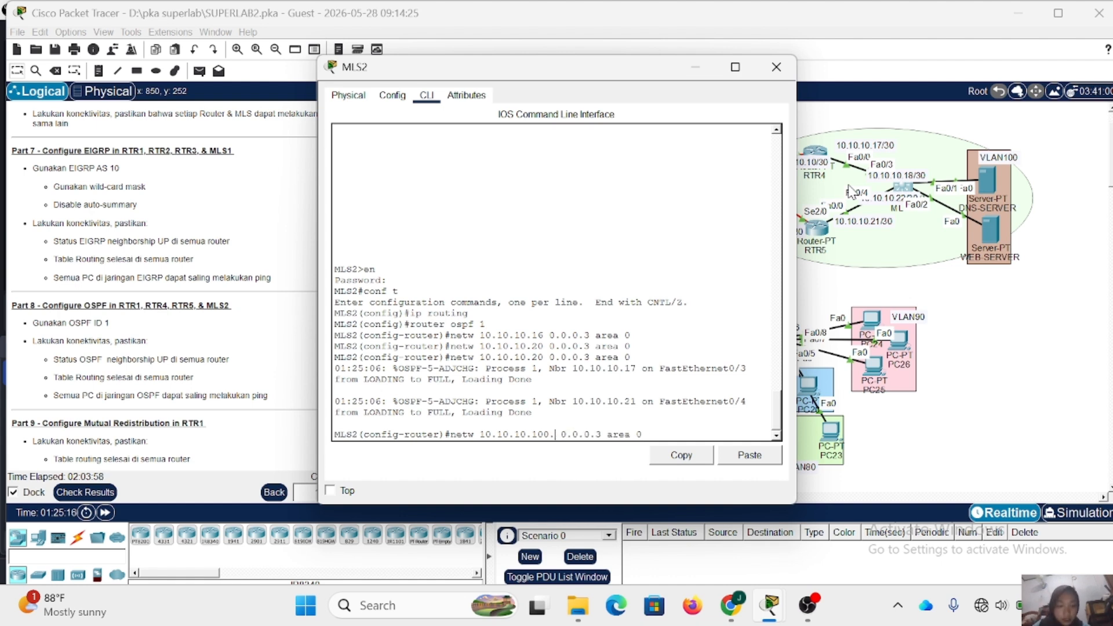
type("92.168.")
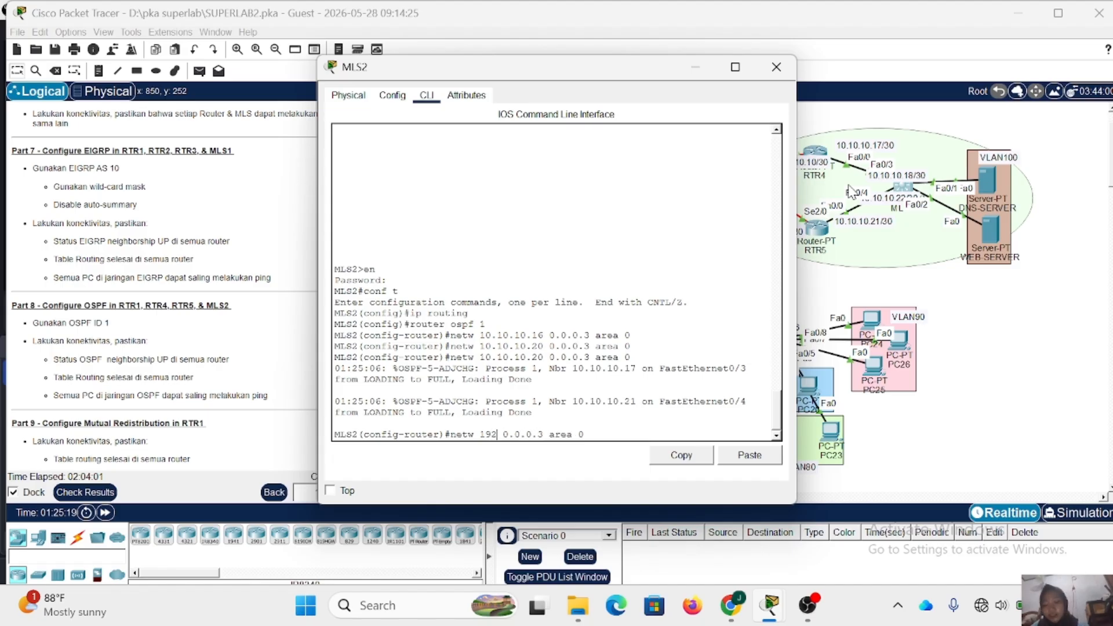
type("100.0")
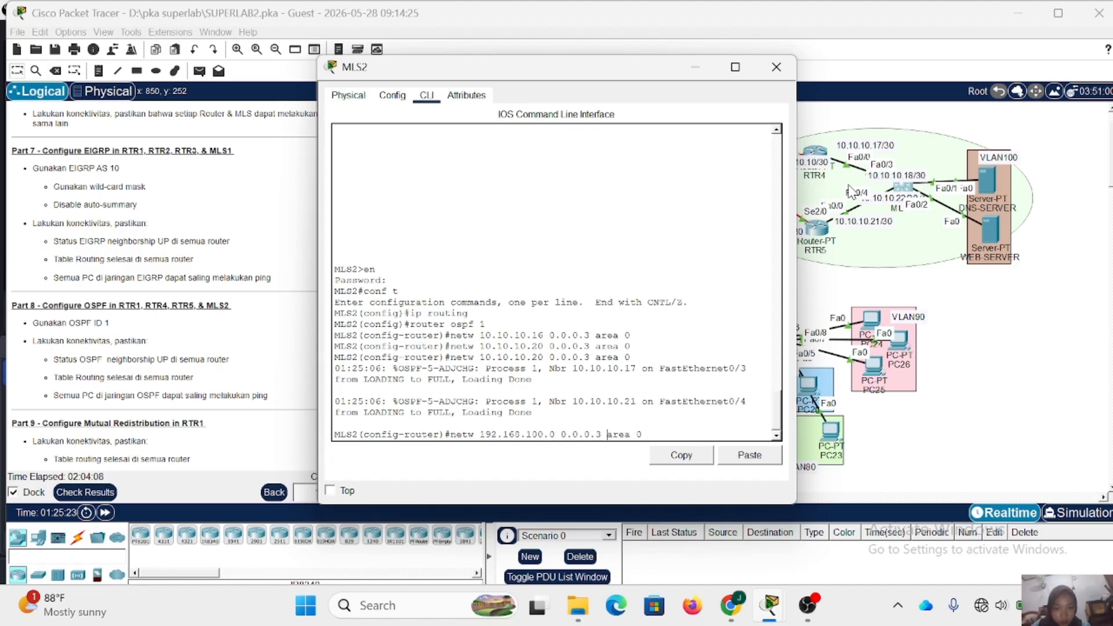
- Add network 192.168.100.0 with wildcard 0.0.0.255 in area 0 to MLS2's OSPF process
key("Up")
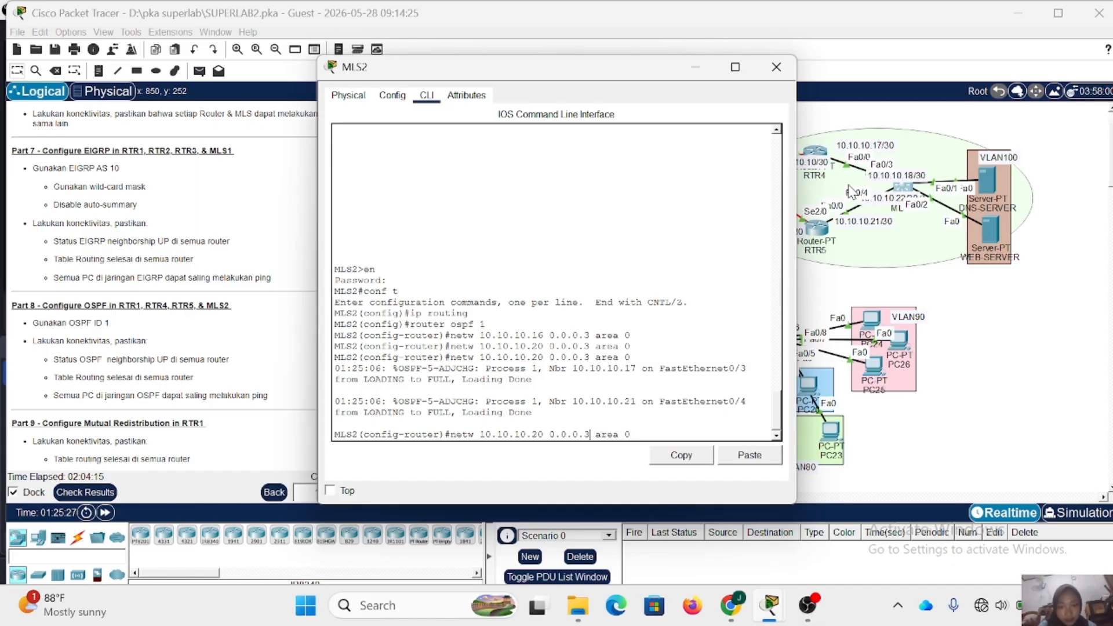
key("Left")
key("BackSpace")
type("255")
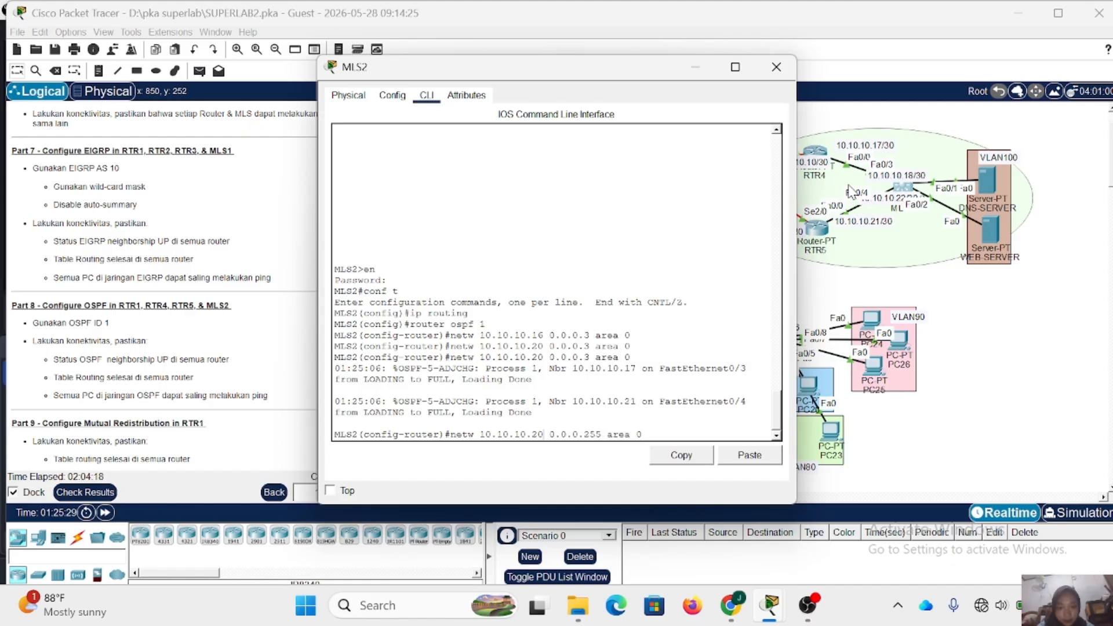
key("BackSpace")
key("BackSpace")
key("BackSpace")
key("BackSpace")
key("BackSpace")
key("BackSpace")
key("BackSpace")
key("BackSpace")
key("BackSpace")
key("BackSpace")
type("92.168.100.")
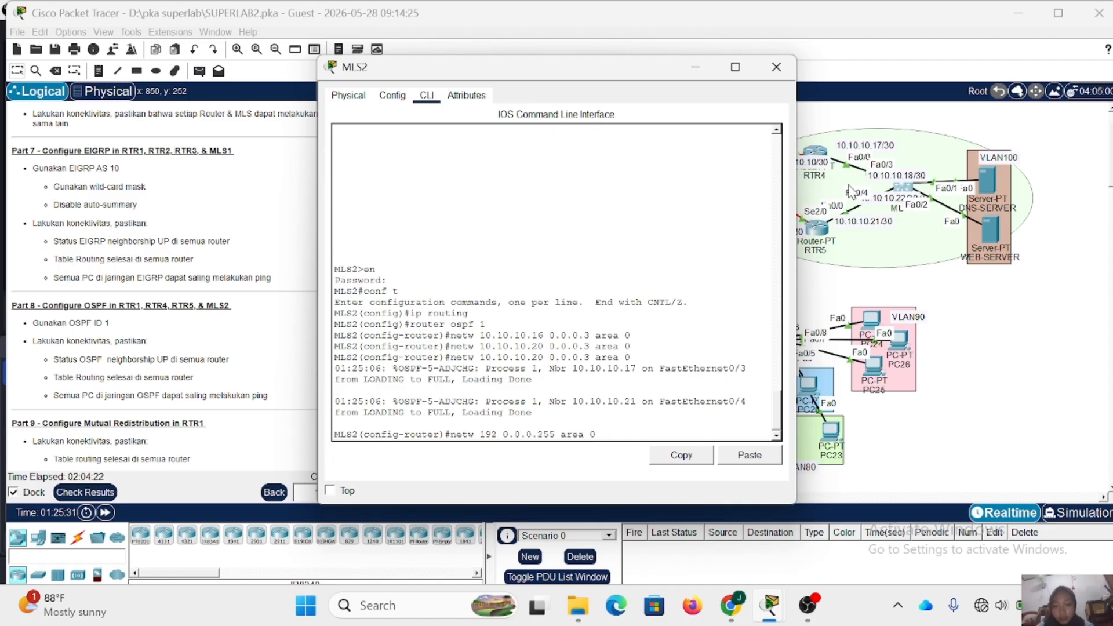
type("00.0")
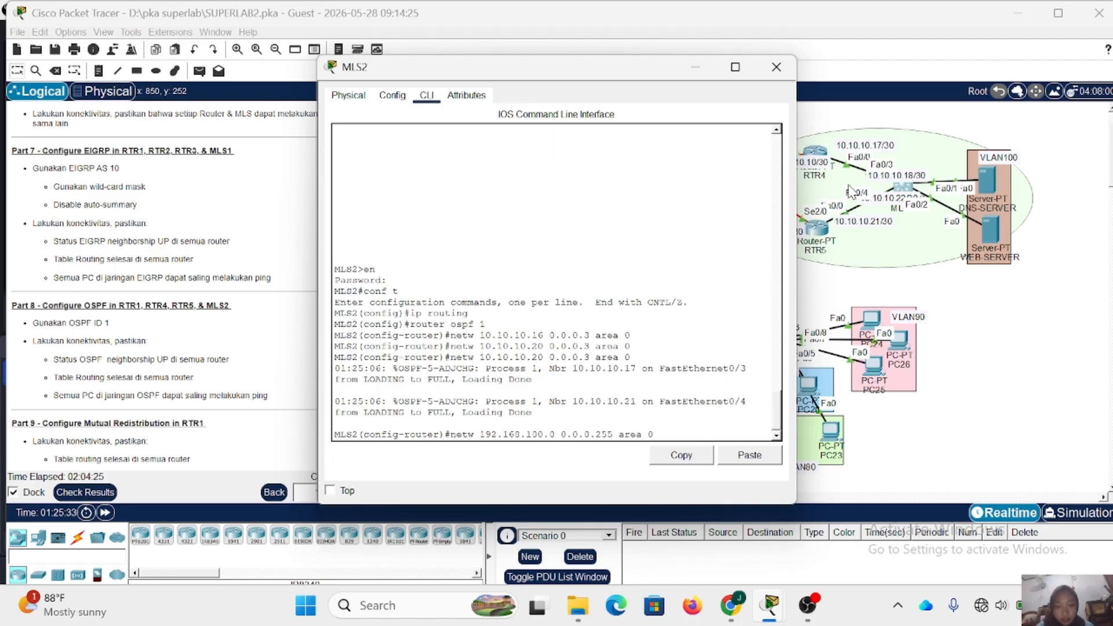
key("Return")
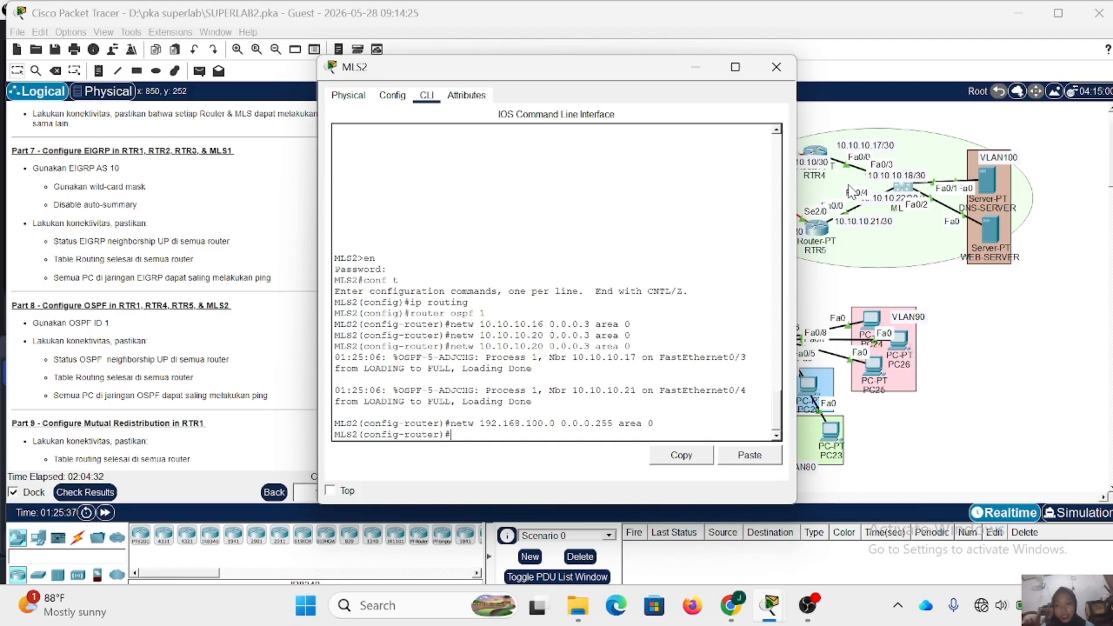
- Display MLS2's OSPF neighbor table, check the neighbor IDs listed in it, and close the MLS2 window
type("do sh")
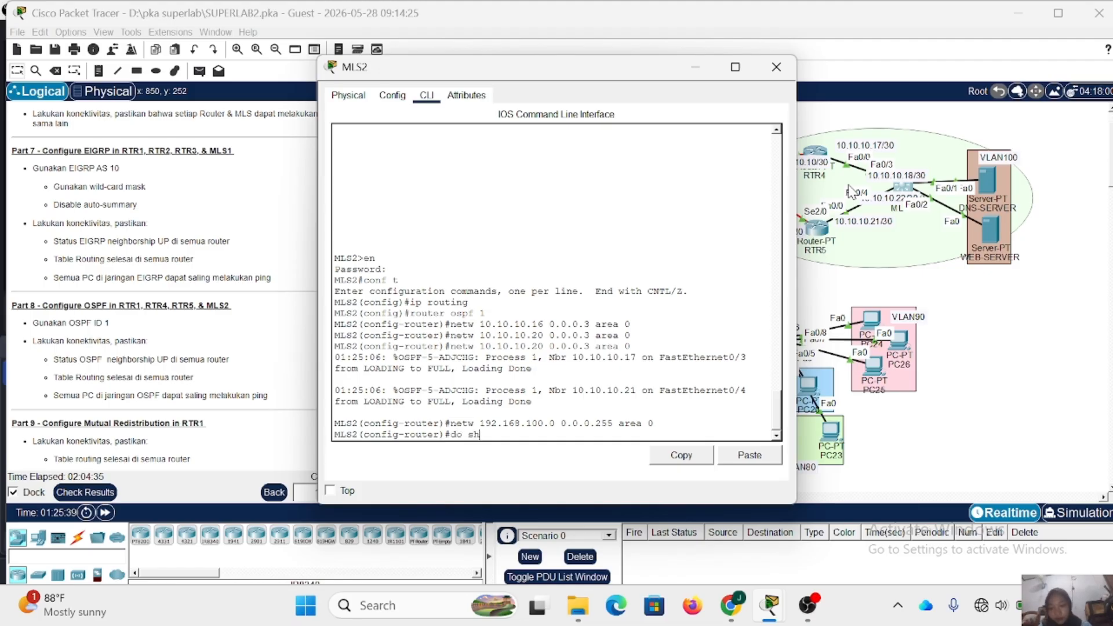
type(" b")
key("BackSpace")
type("i")
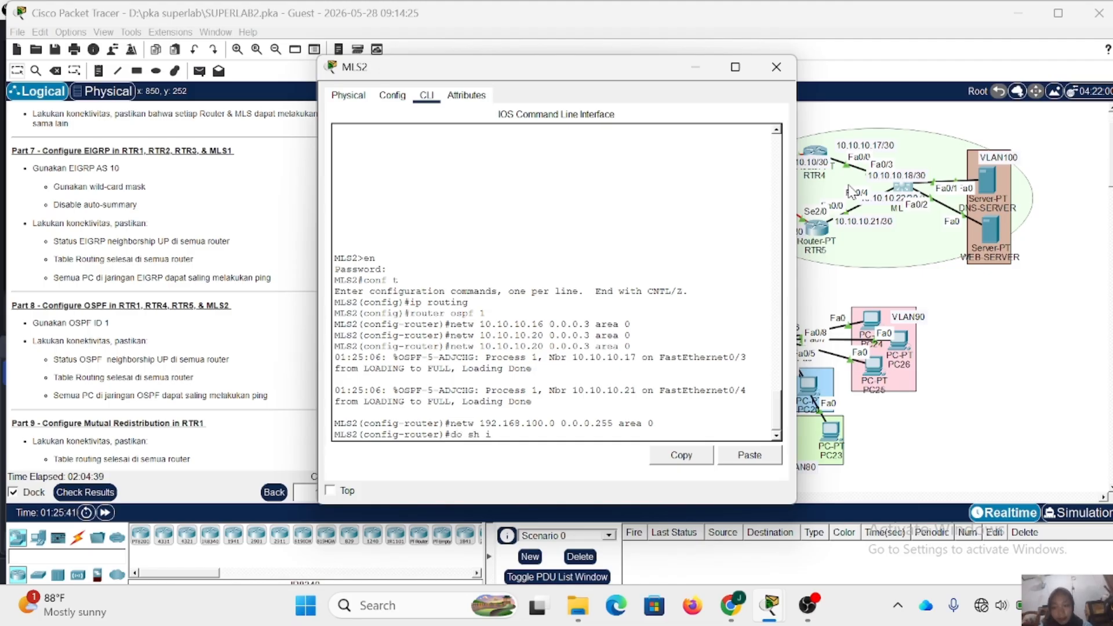
type("p osp")
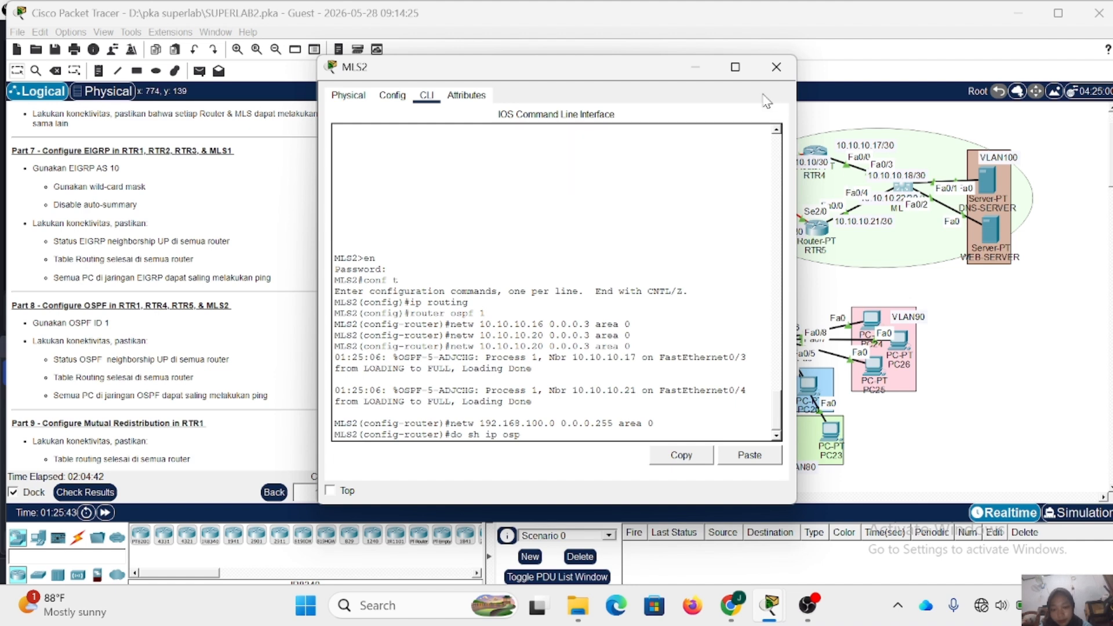
type("f neigj")
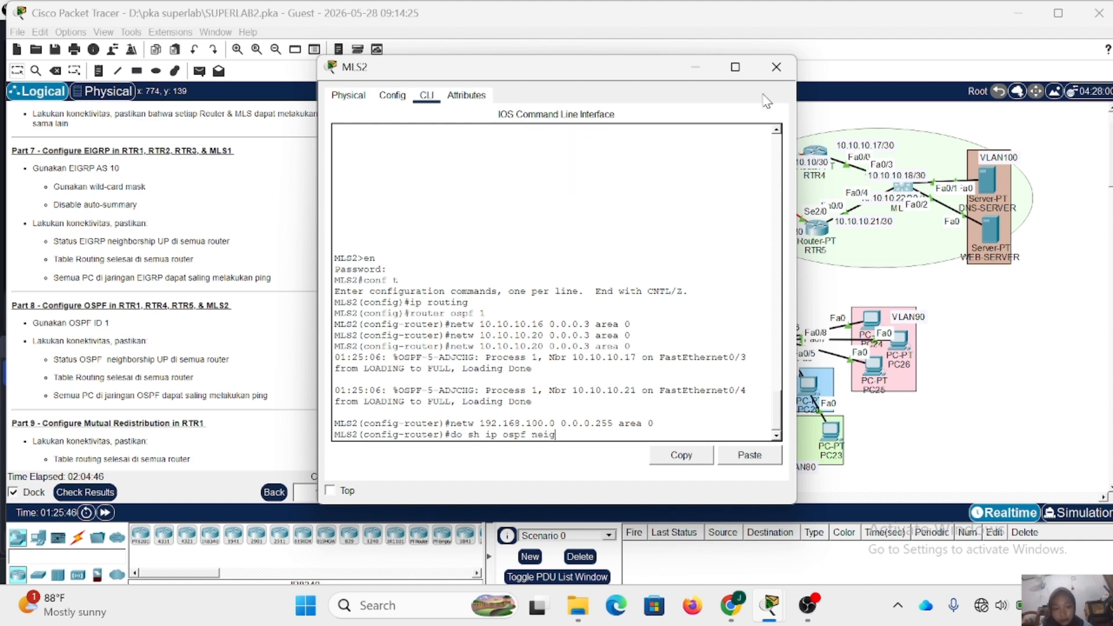
key("Return")
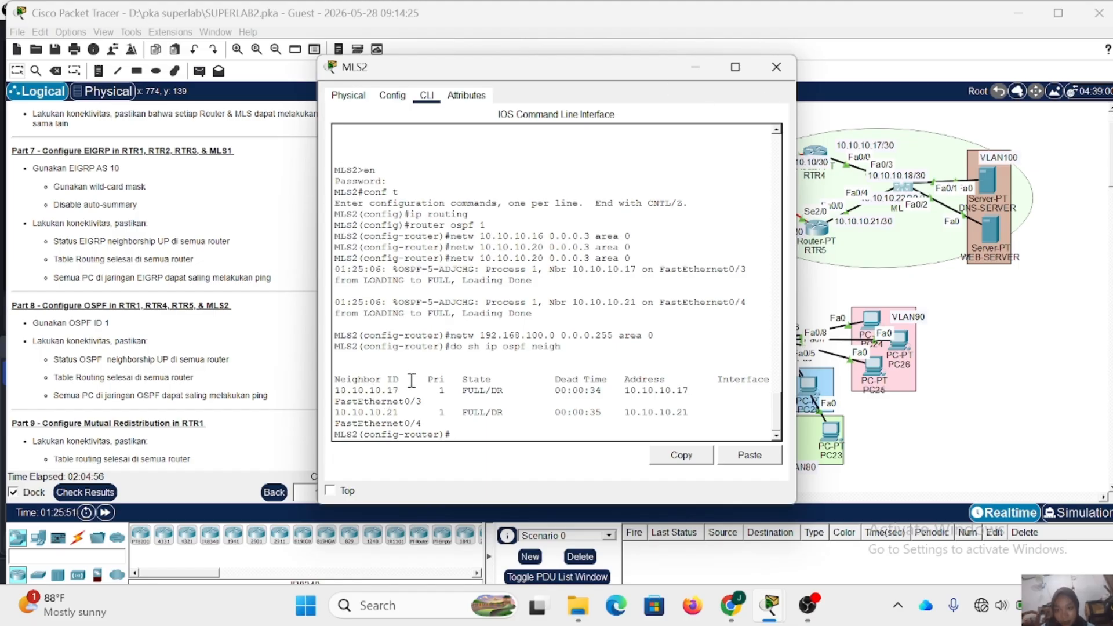
left_click_drag(400, 392, 347, 391)
left_click_drag(398, 411, 370, 413)
left_click(492, 436)
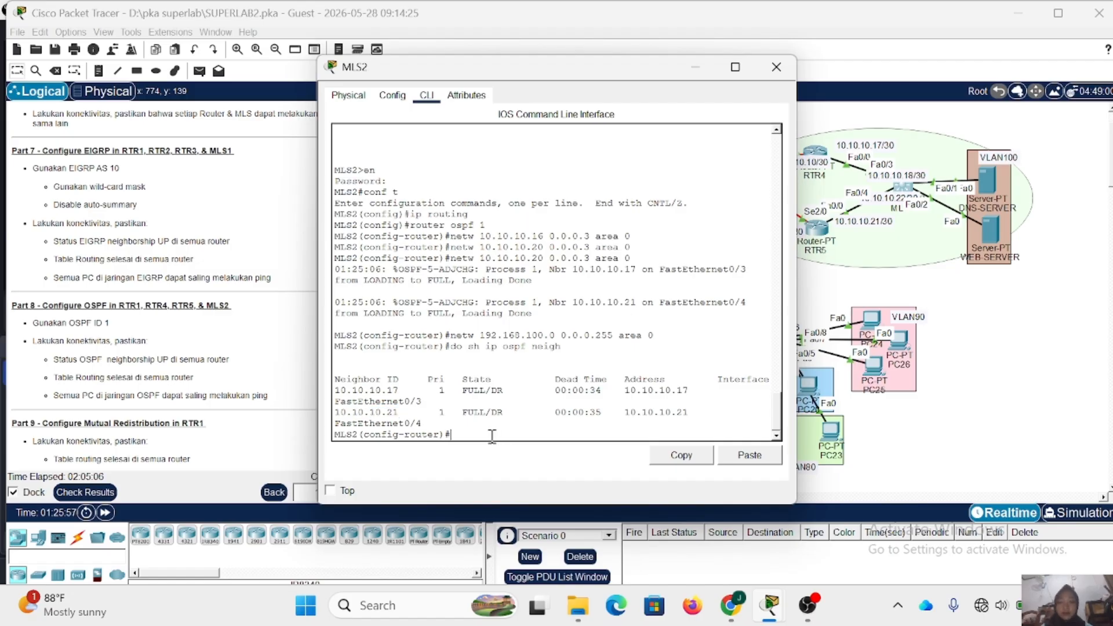
left_click(776, 66)
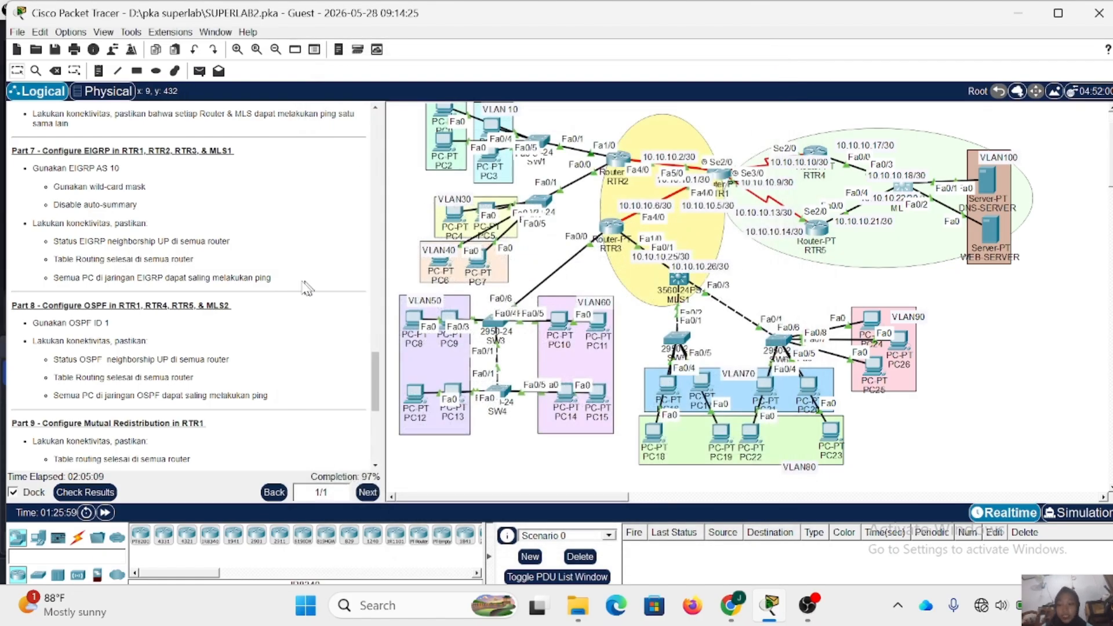
- On RTR1, leave the OSPF router configuration and enter router configuration for EIGRP AS 10
scroll(267, 278, "down", 5)
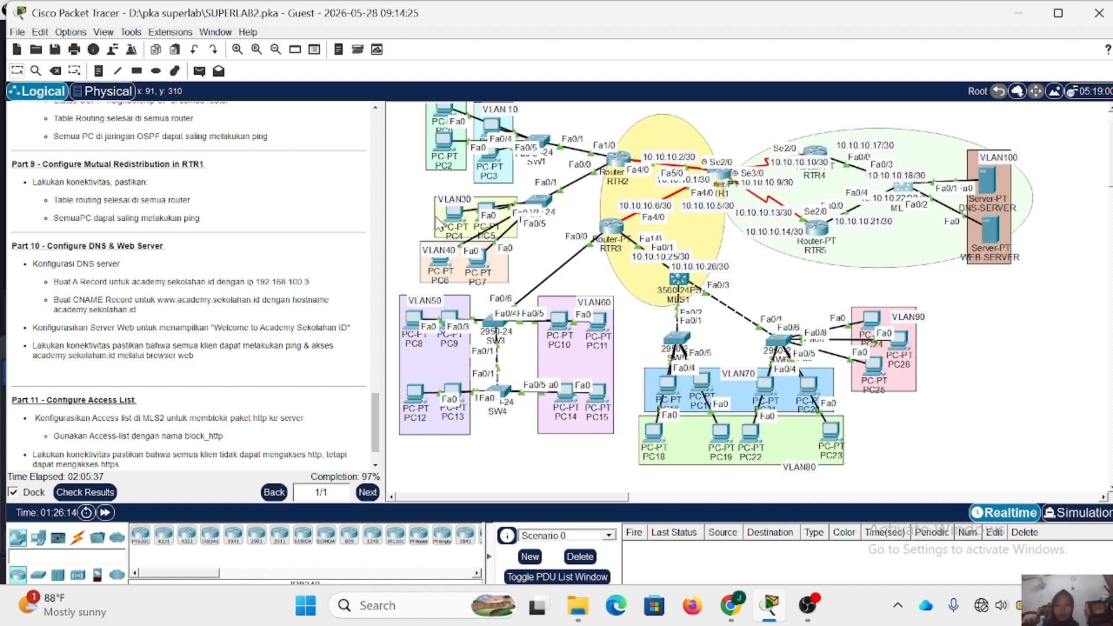
left_click(719, 178)
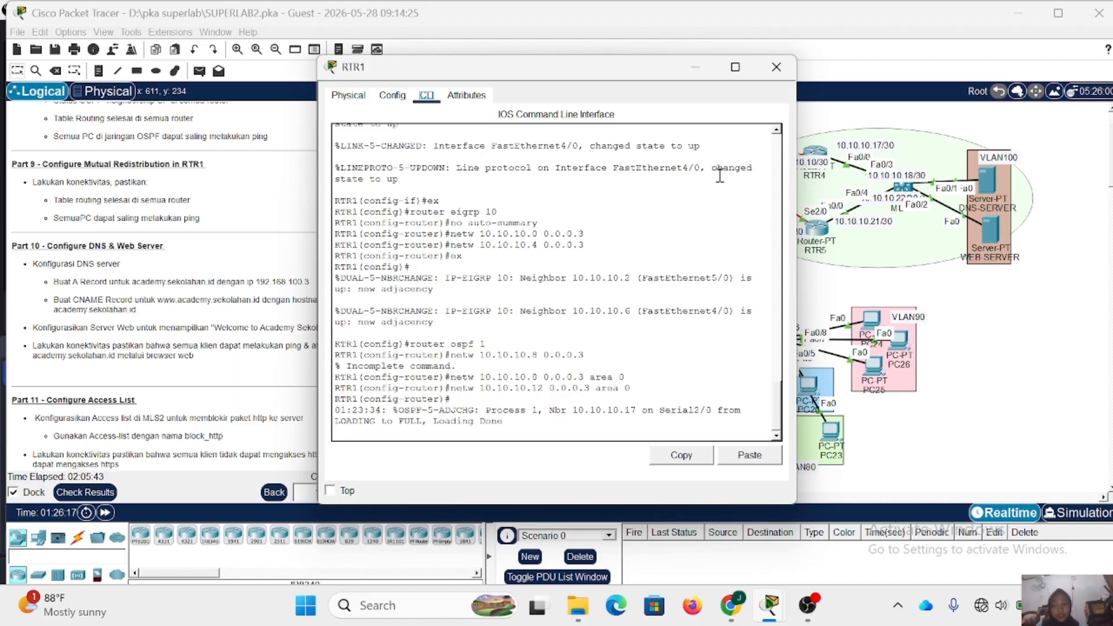
left_click(497, 434)
key("Return")
type("ex")
key("Return")
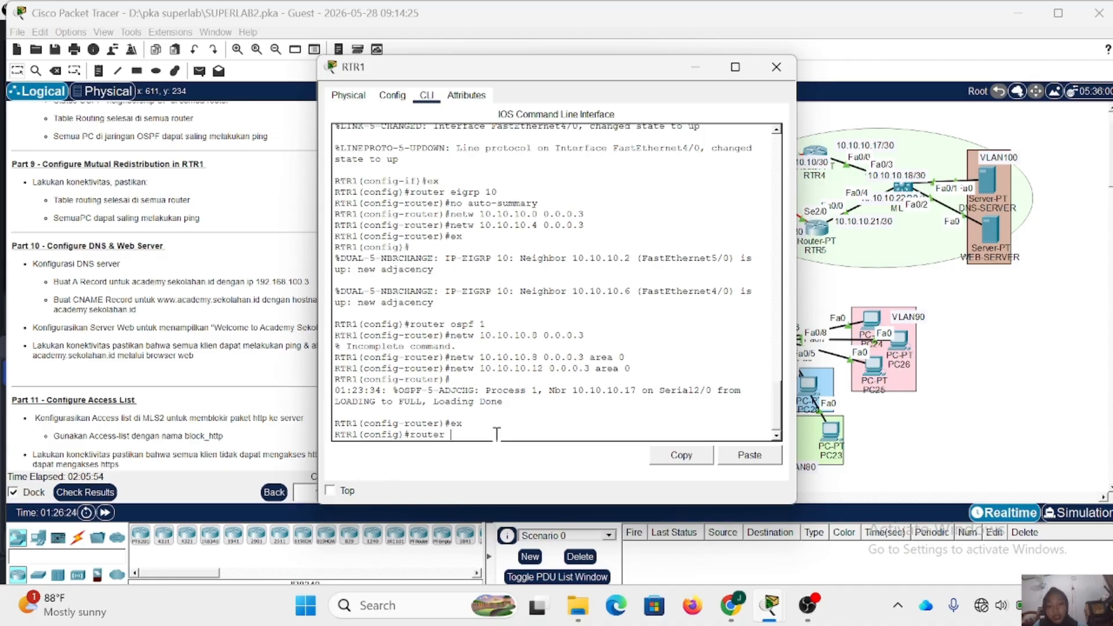
type("router eigrp 10")
key("Return")
- Redistribute OSPF process 1 into RTR1's EIGRP 10 with metric 1 1 1 1 1
type("router)#r")
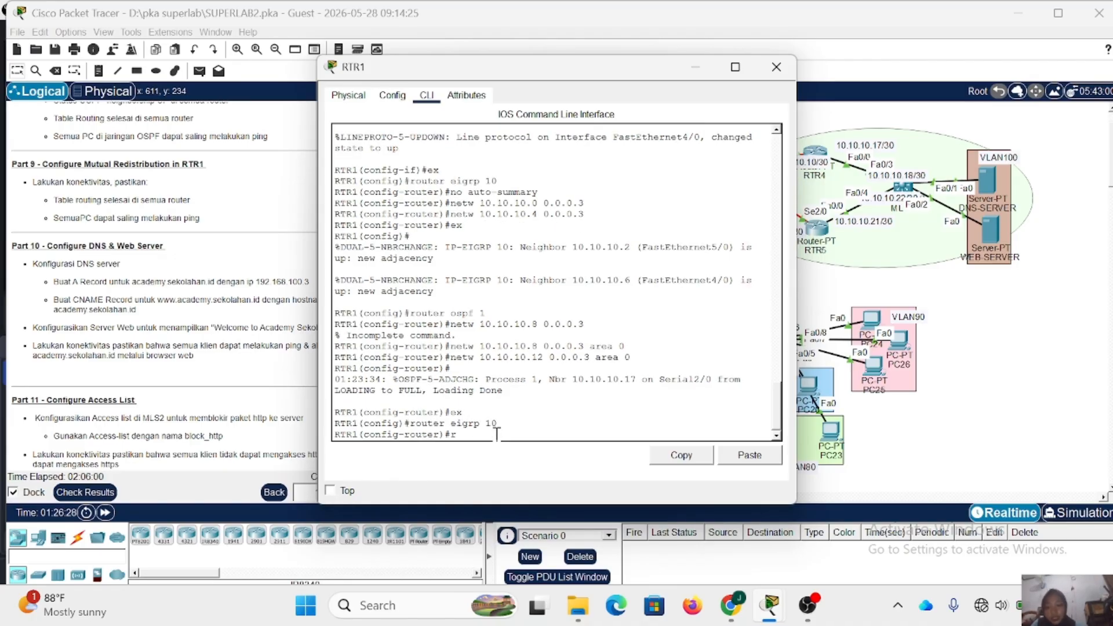
type("edis")
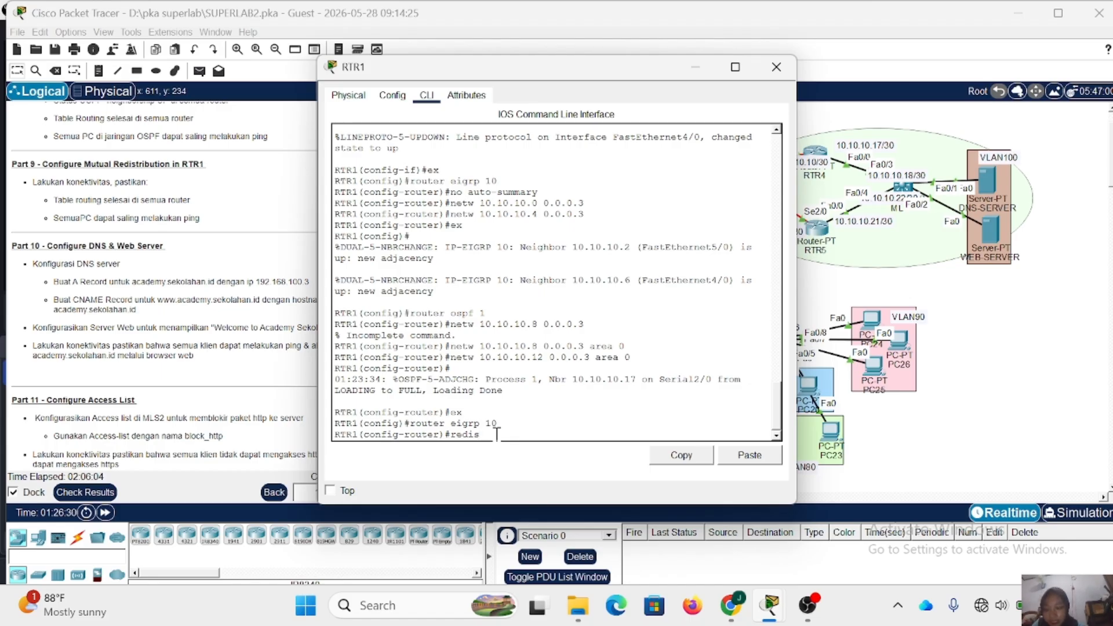
type("tribute ospf 1 metric 1 1 1 1")
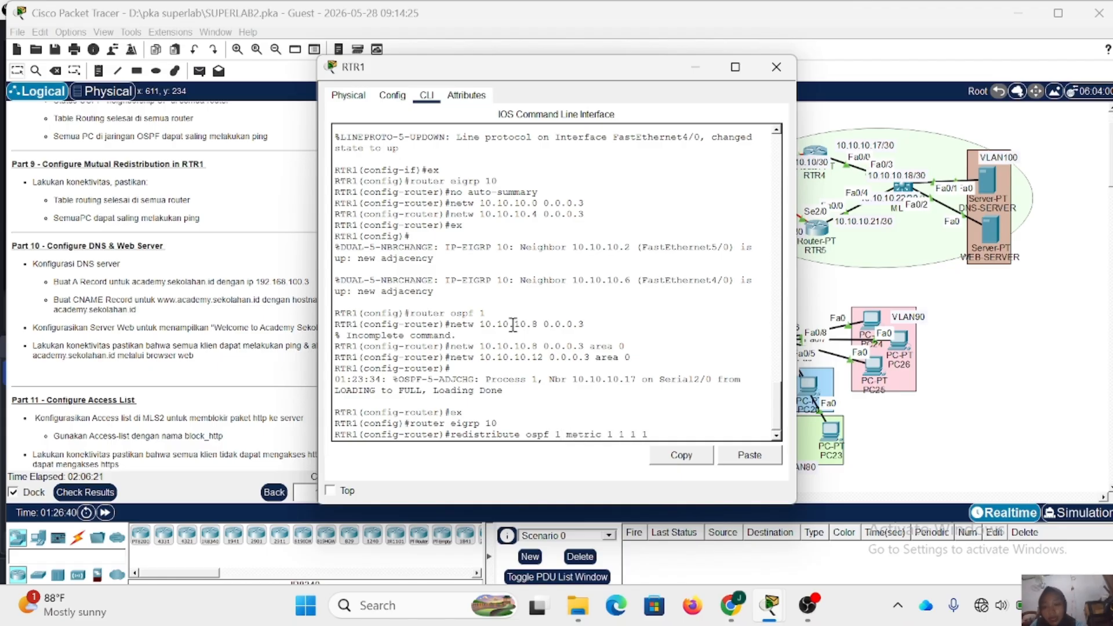
key("Return")
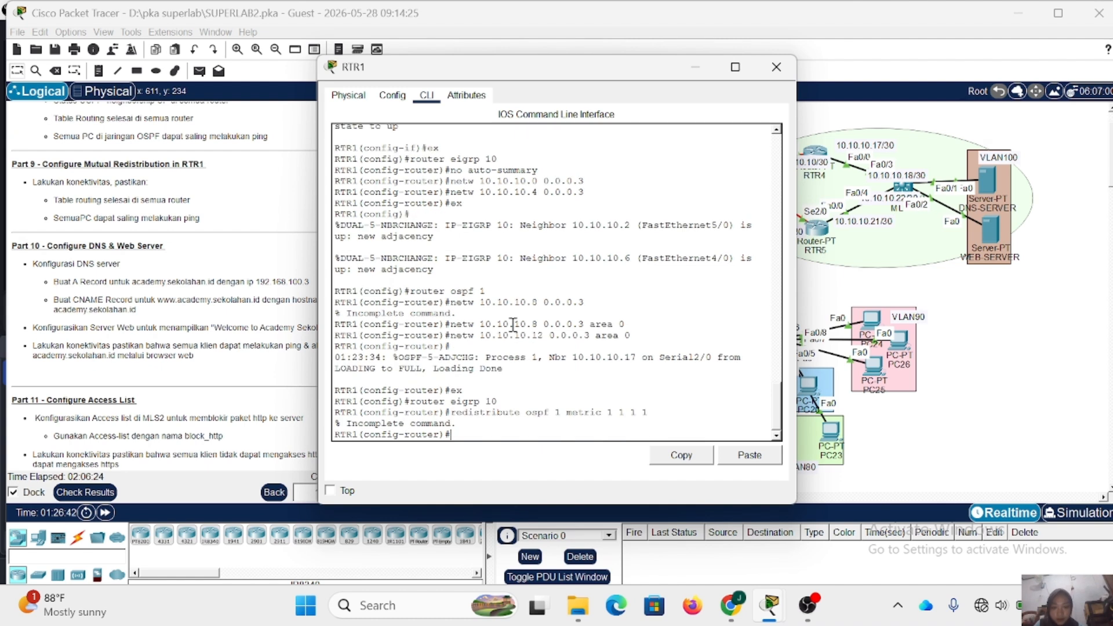
key("Up")
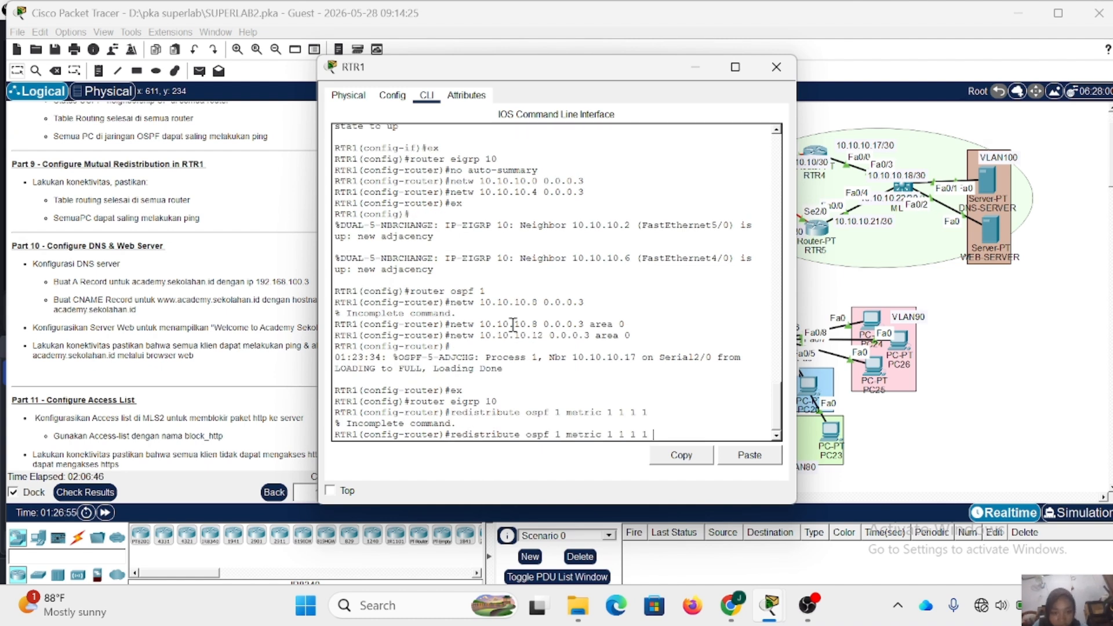
type("1")
key("Return")
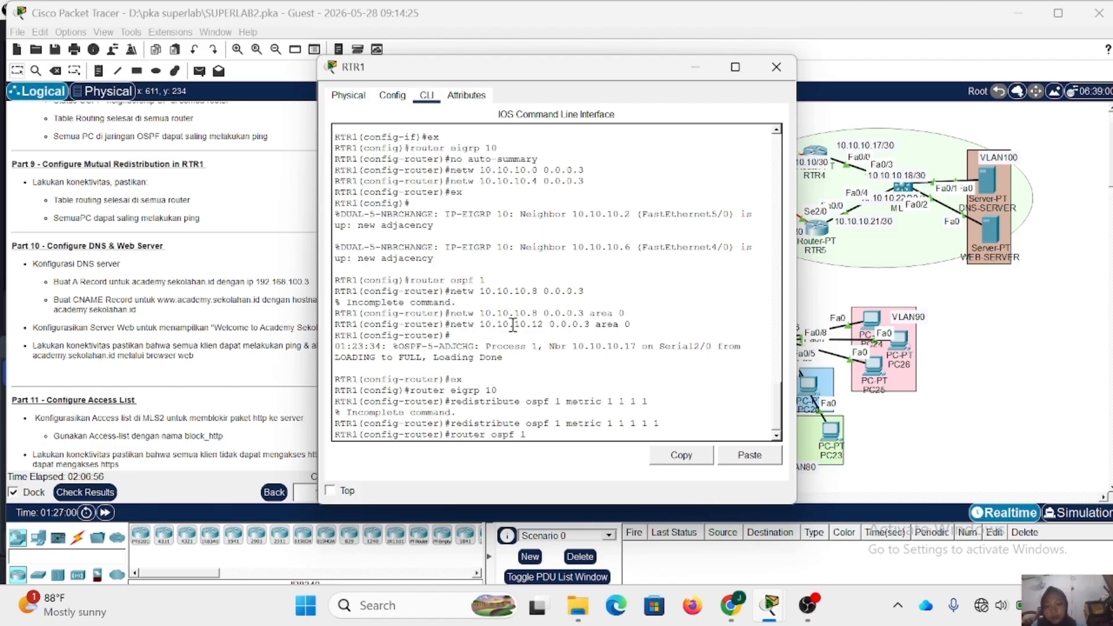
- Switch RTR1 to OSPF process 1 configuration and redistribute EIGRP 10 into it
type("router ospf 1")
key("Return")
key("Up")
key("Up")
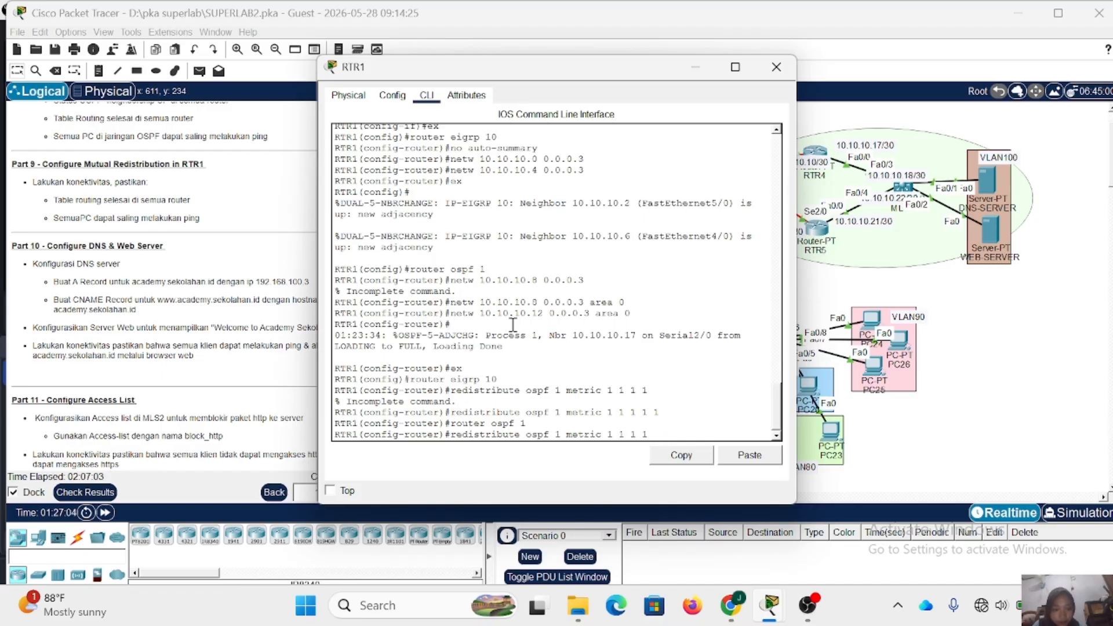
key("BackSpace")
key("BackSpace")
key("BackSpace")
key("BackSpace")
key("BackSpace")
key("BackSpace")
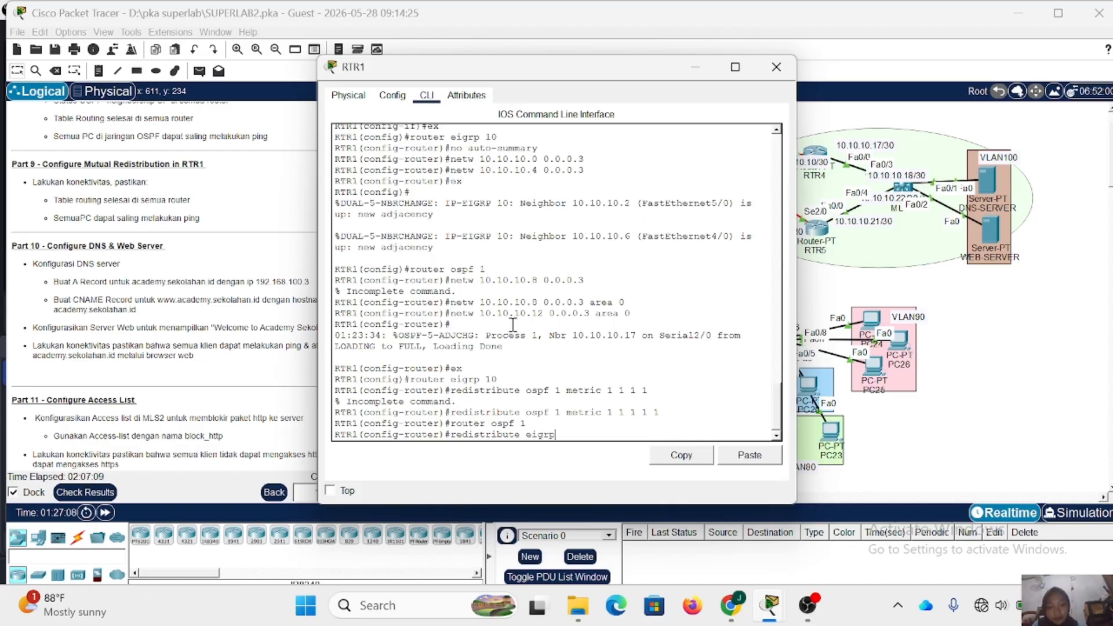
key("Return")
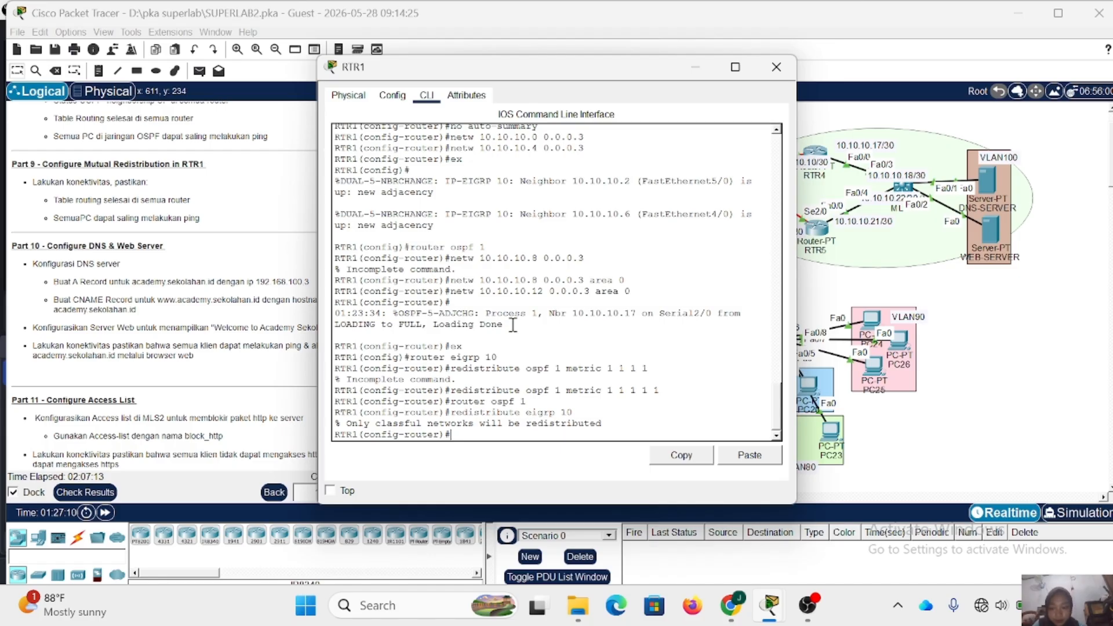
- Reissue the EIGRP 10 redistribution into RTR1's OSPF process with the subnets option, and close the RTR1 window
key("Up")
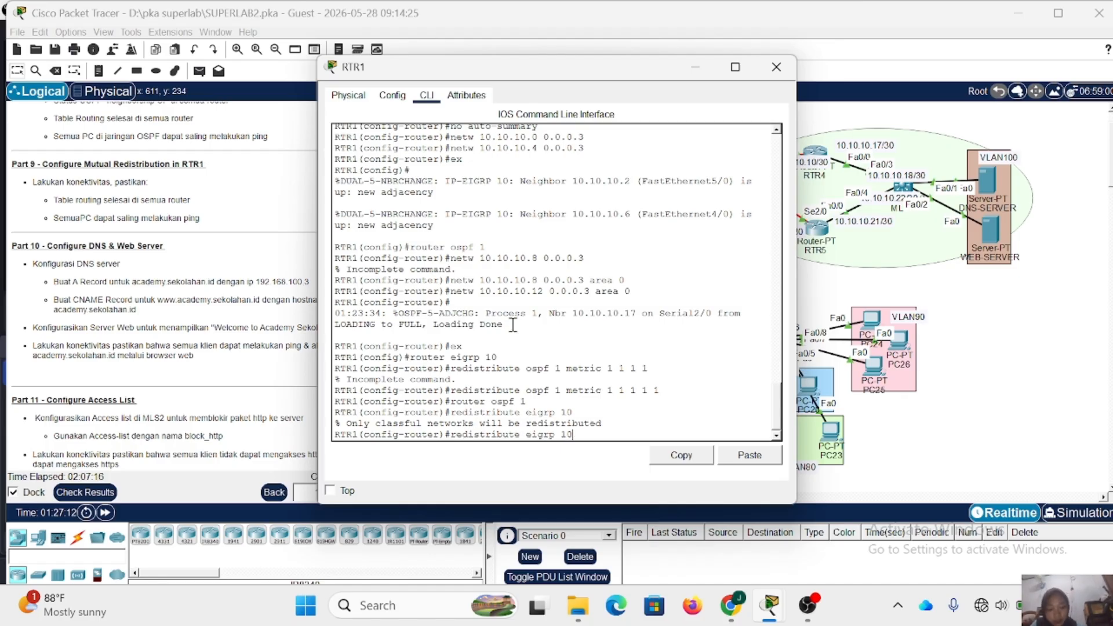
type("sub")
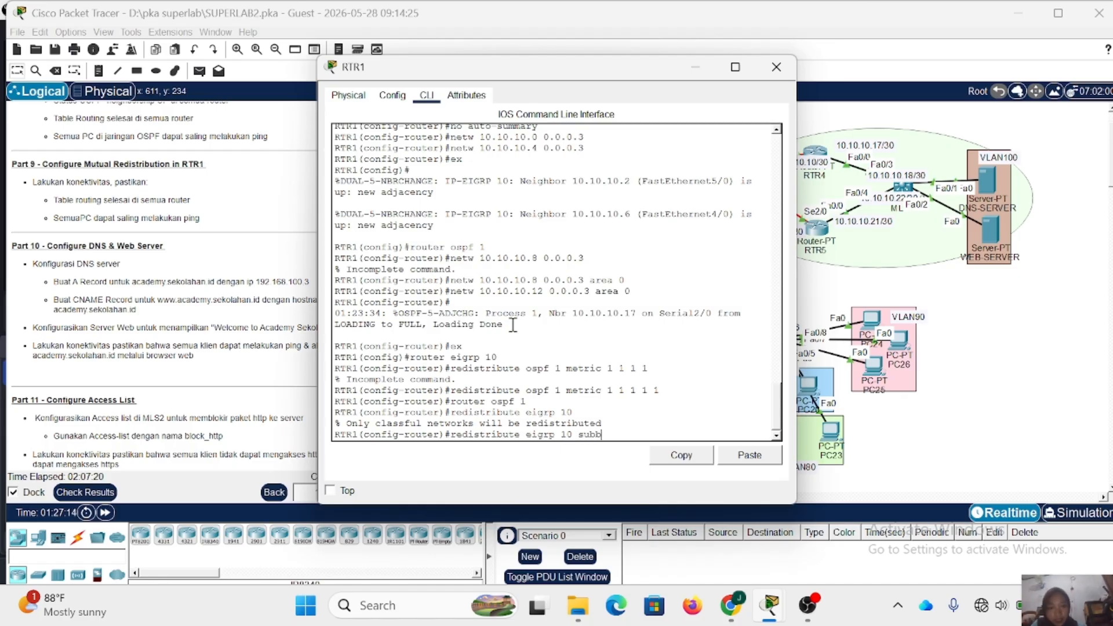
type("nets")
key("Return")
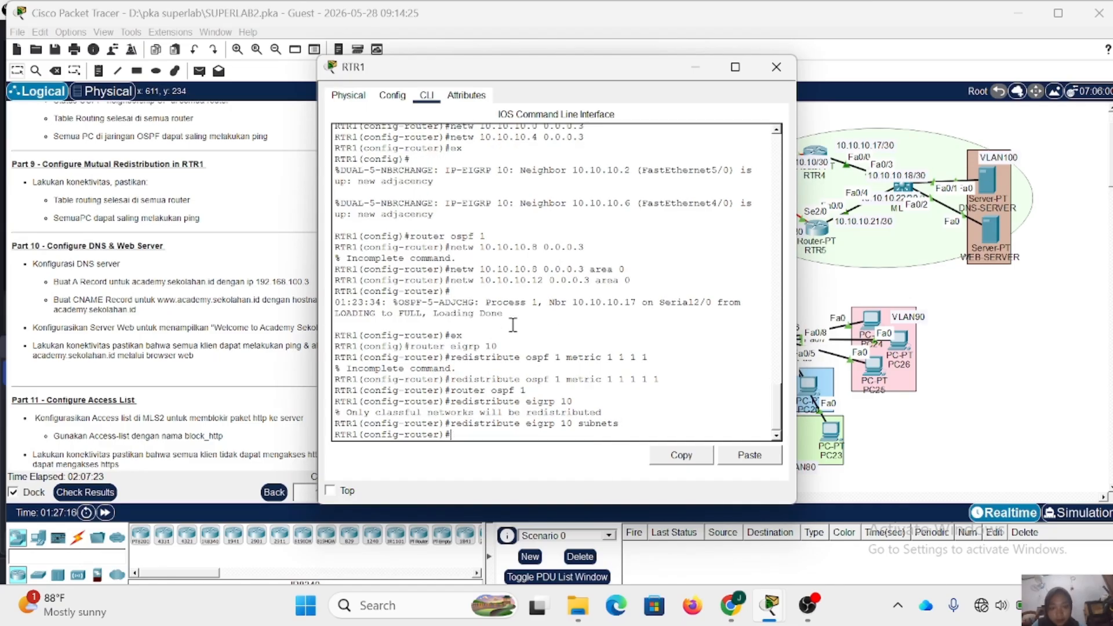
left_click(776, 67)
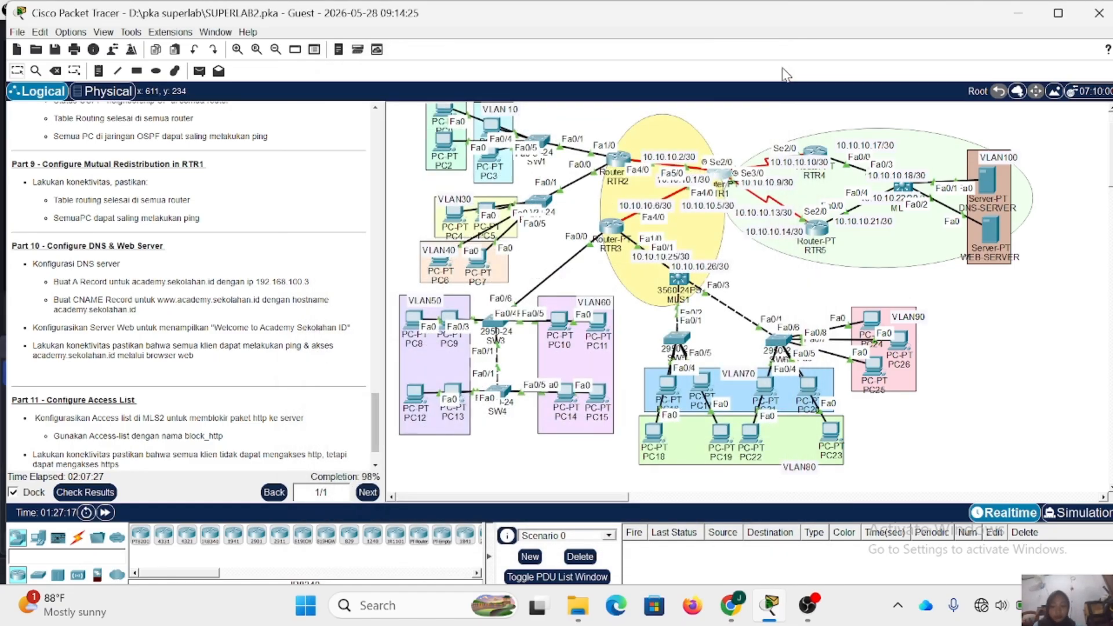
- Display RTR3's IP routing table and check it for external EIGRP routes to the OSPF networks, then close the RTR3 window
left_click(606, 228)
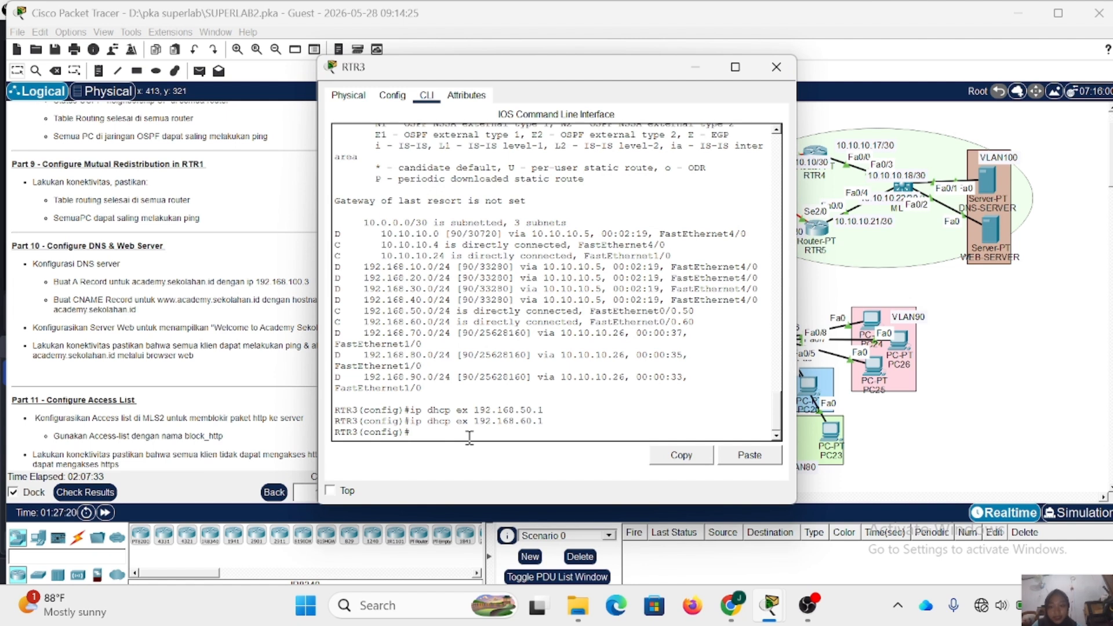
type("d")
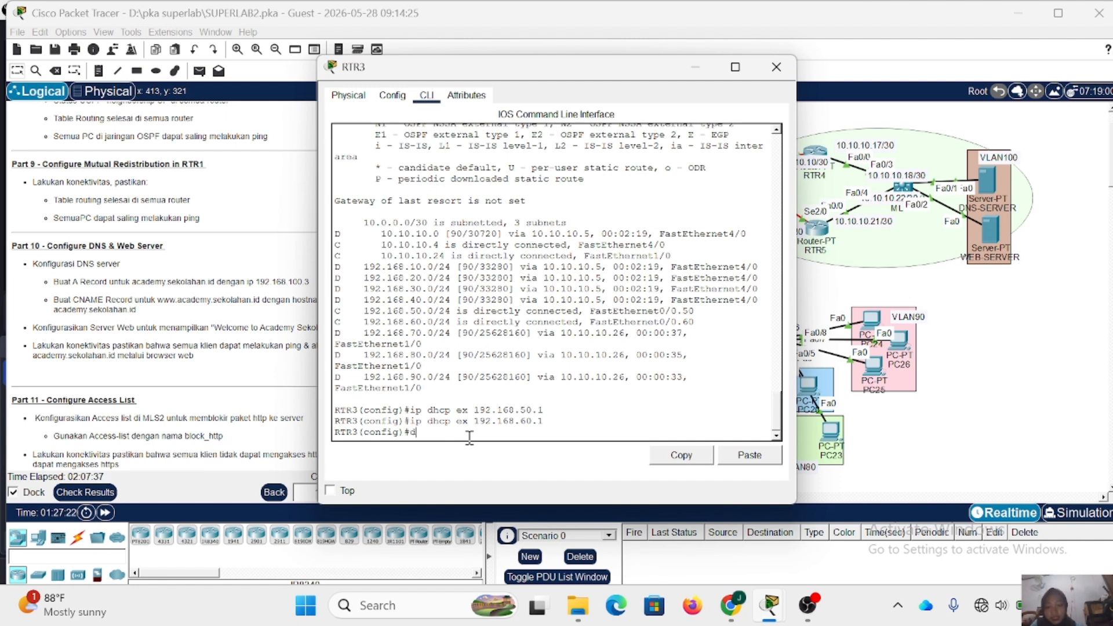
type("o sh ip r")
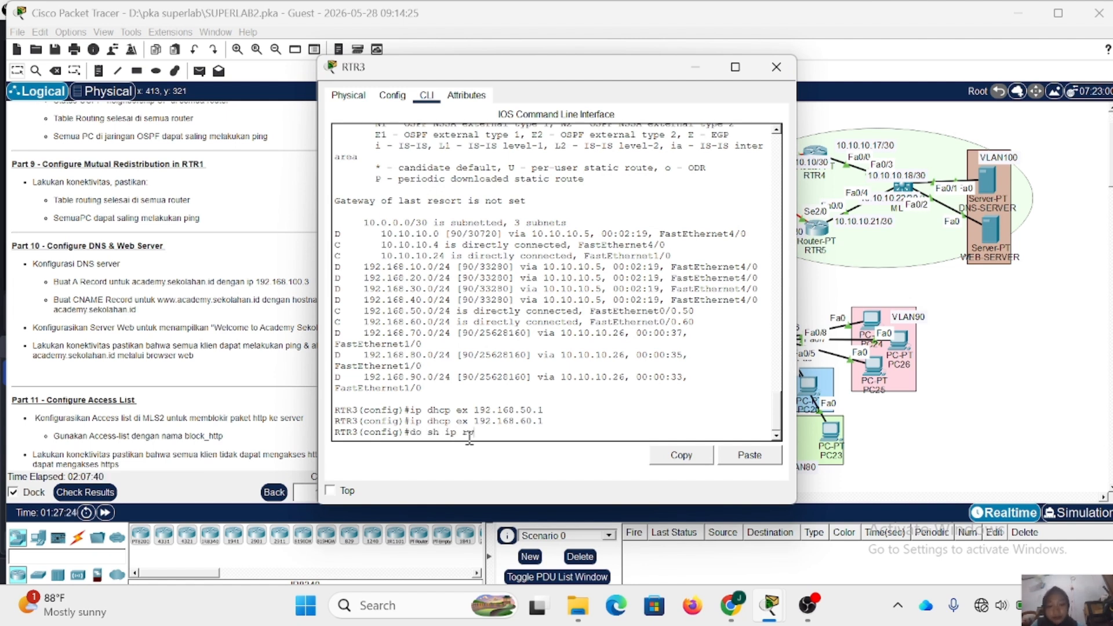
type("oute")
key("Return")
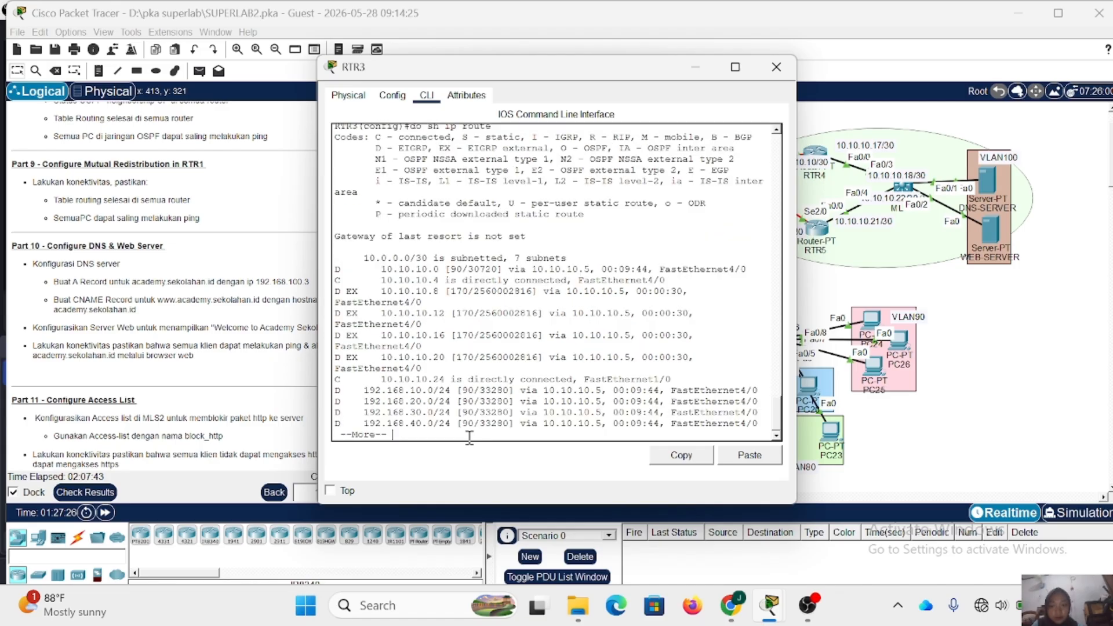
scroll(373, 267, "up", 1)
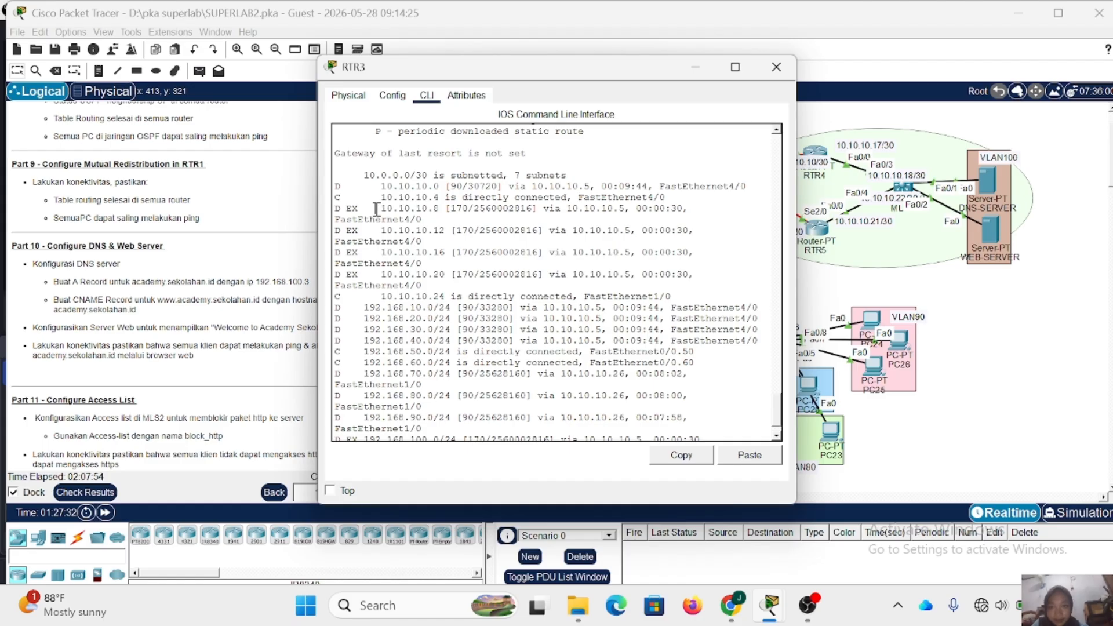
left_click_drag(439, 208, 416, 275)
left_click(768, 208)
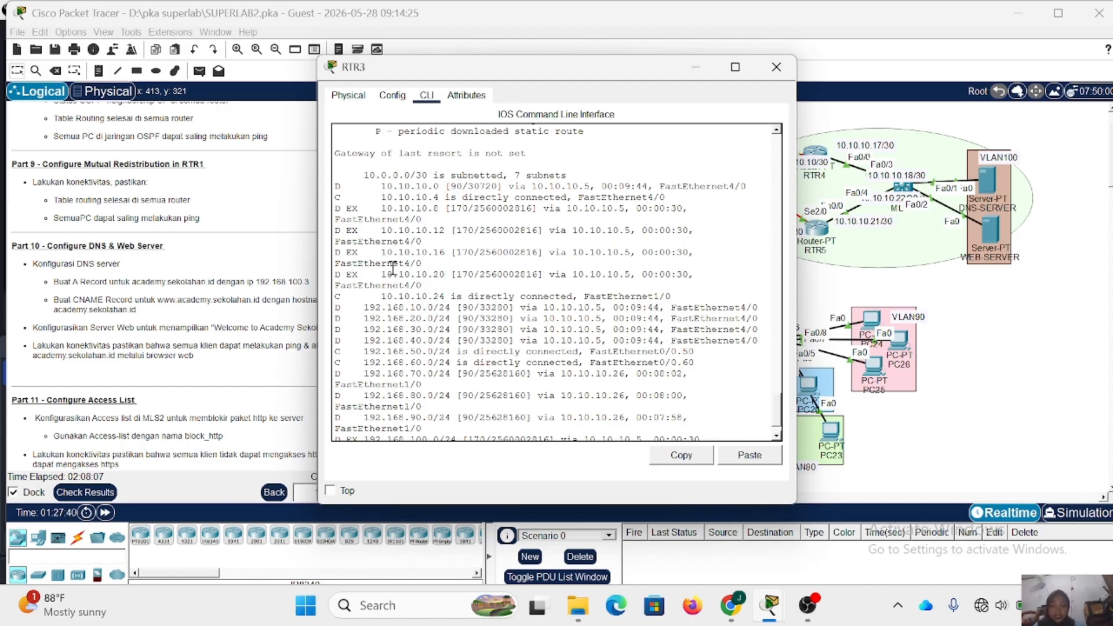
left_click(776, 67)
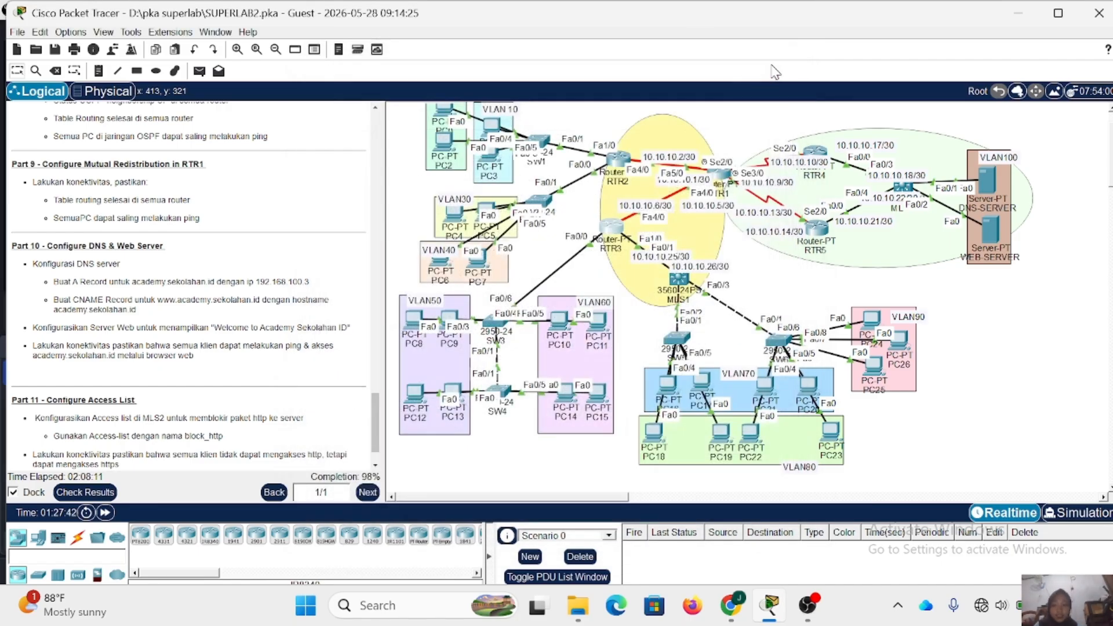
- On RTR5, return to global configuration mode and display the IP routing table to check for redistributed EIGRP networks
left_click(817, 229)
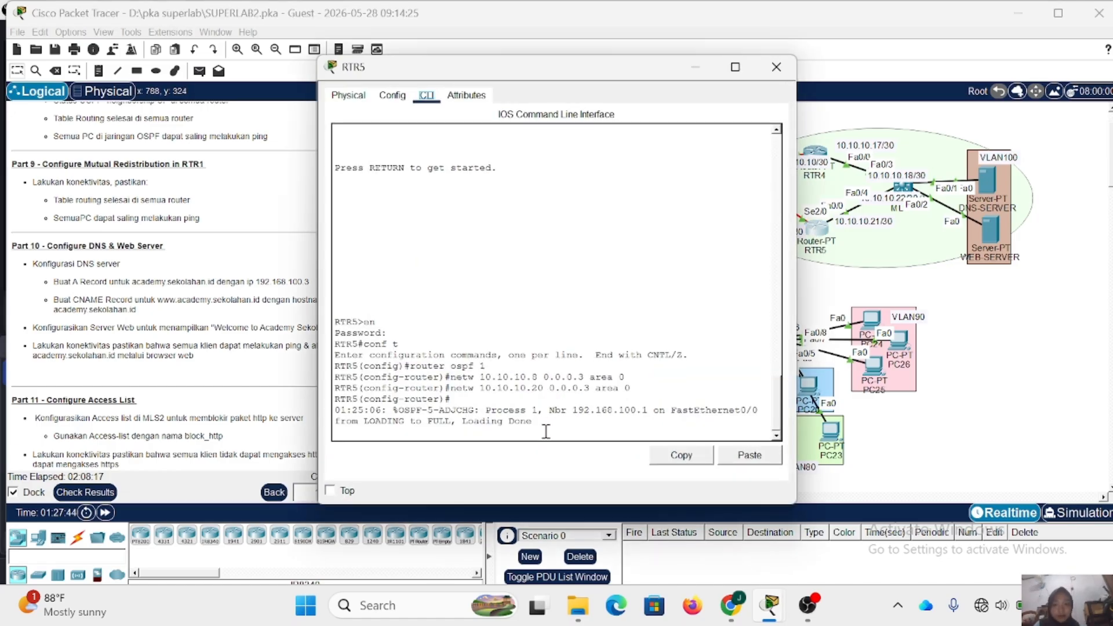
type("ex")
key("Return")
type("d")
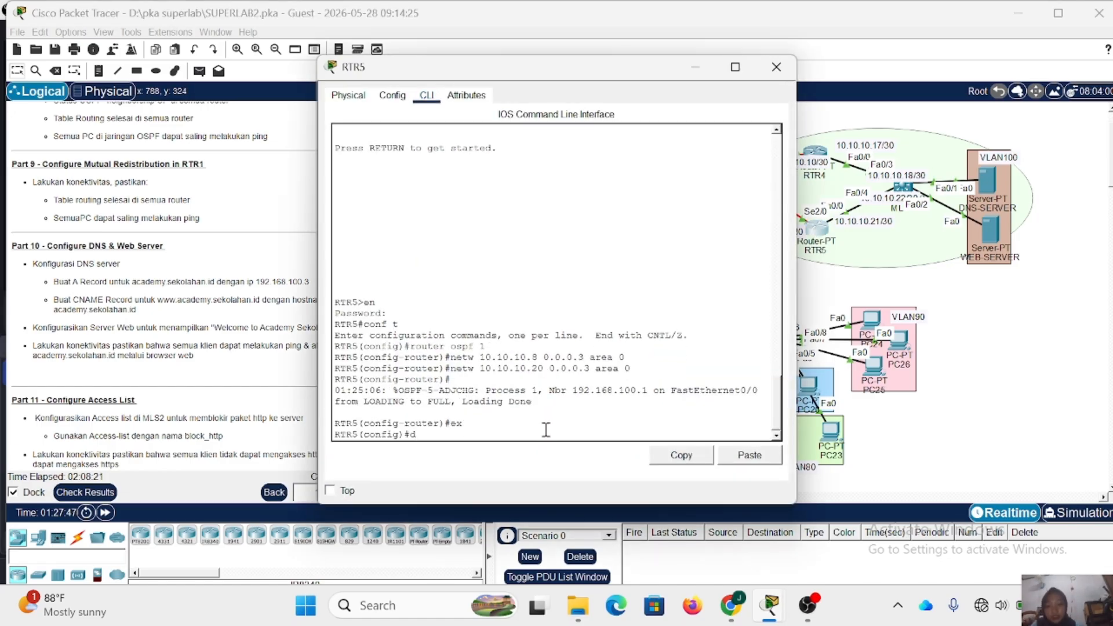
type("o shy i")
key("BackSpace")
key("BackSpace")
key("BackSpace")
key("BackSpace")
key("BackSpace")
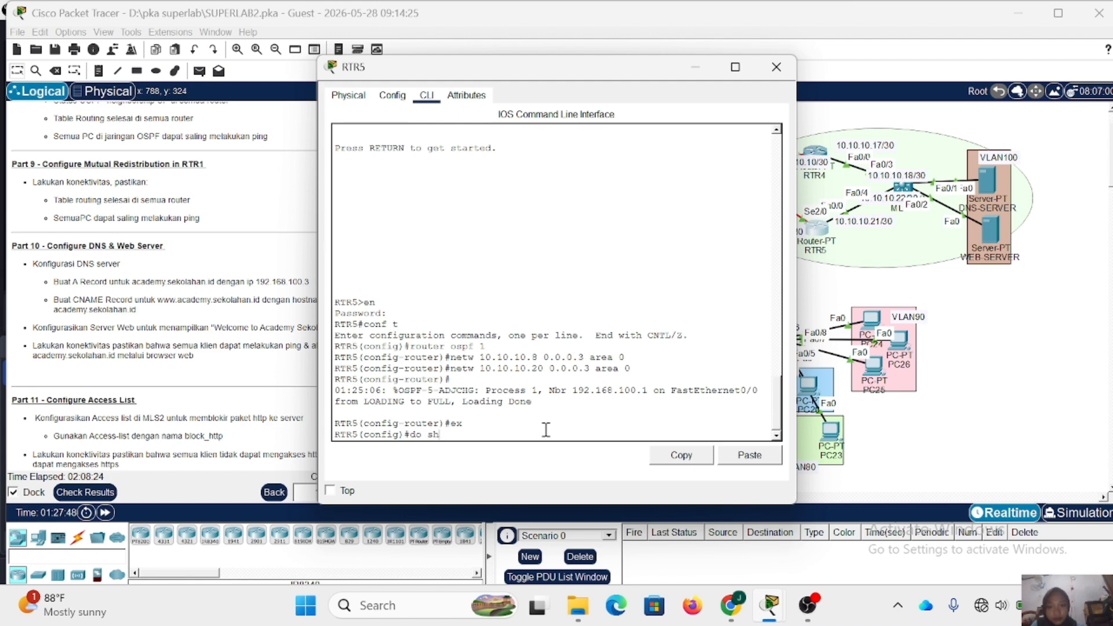
type("ip route")
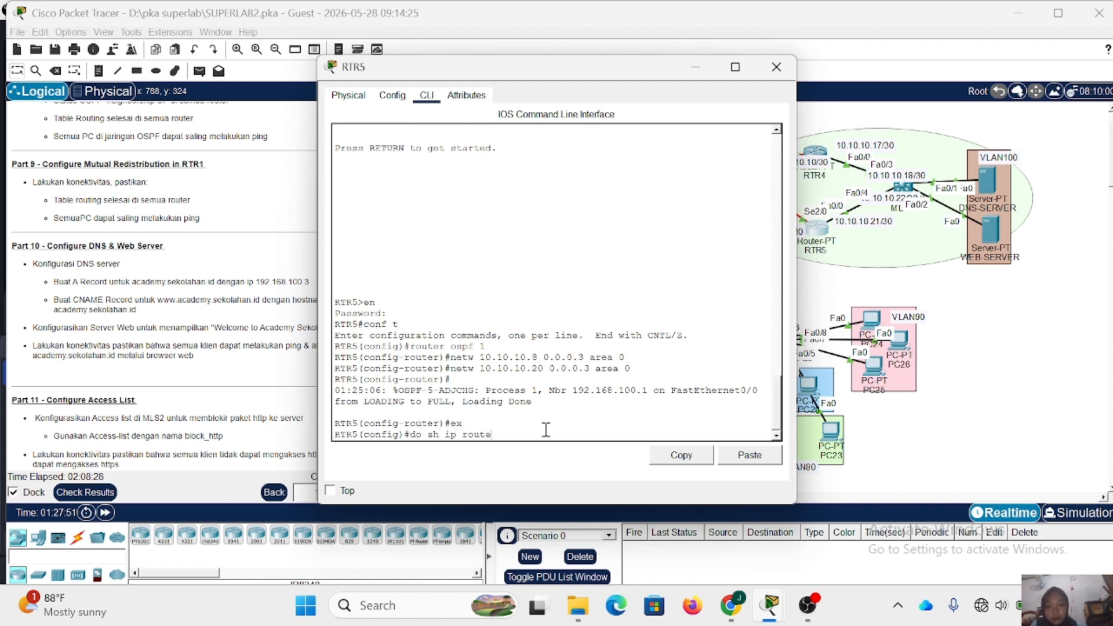
key("Return")
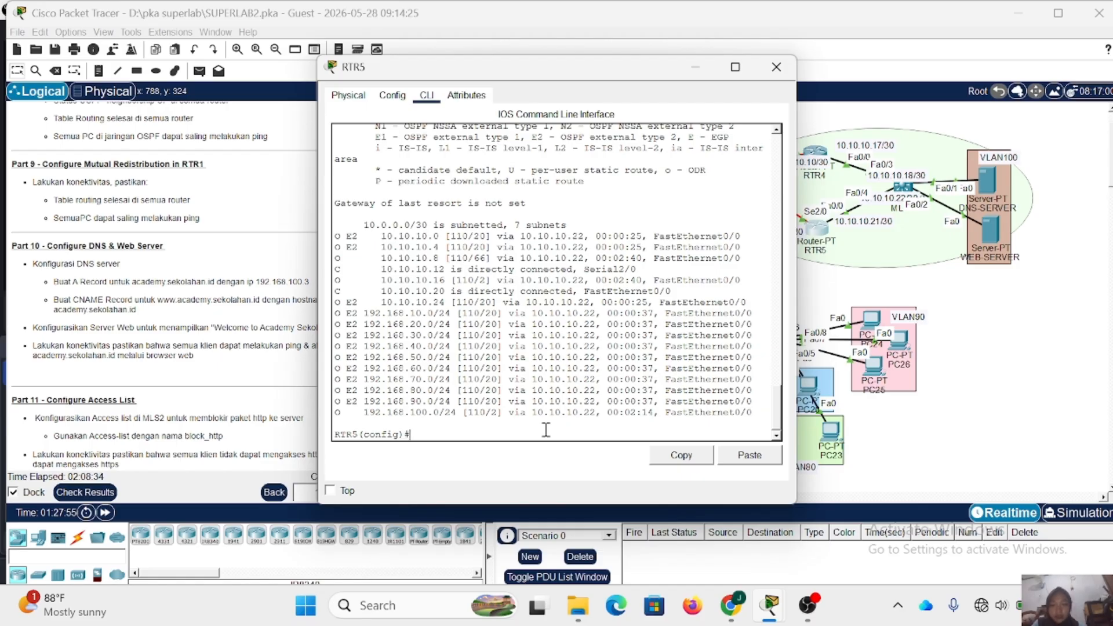
- Close the RTR5 window and test connectivity by sending a simple PDU from PC0 in VLAN 20 to WEB-SERVER
left_click(788, 77)
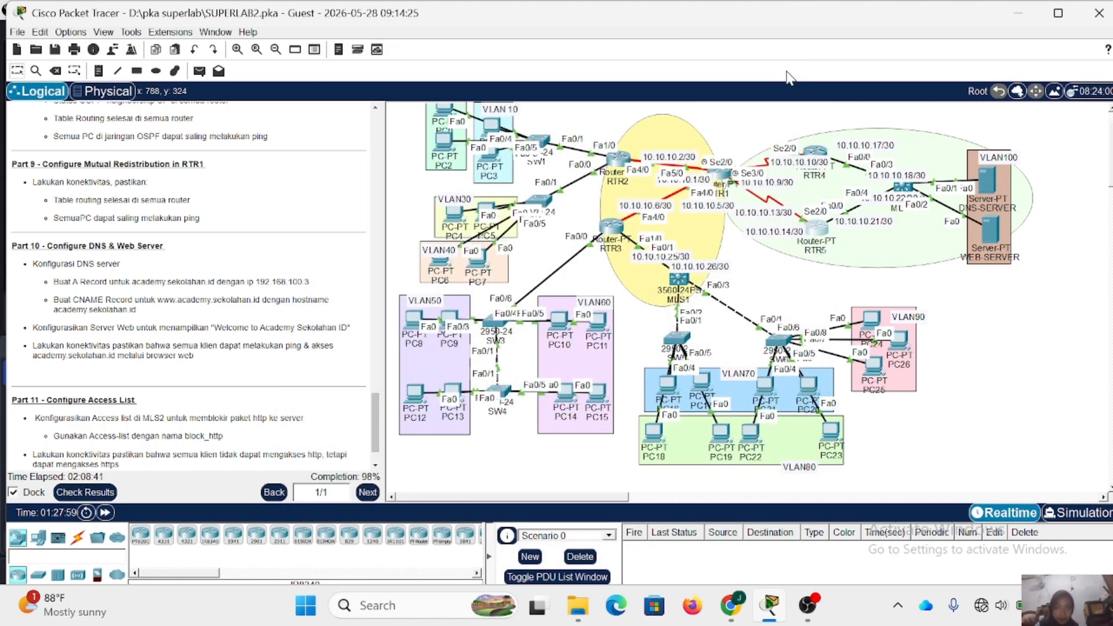
scroll(561, 168, "up", 2)
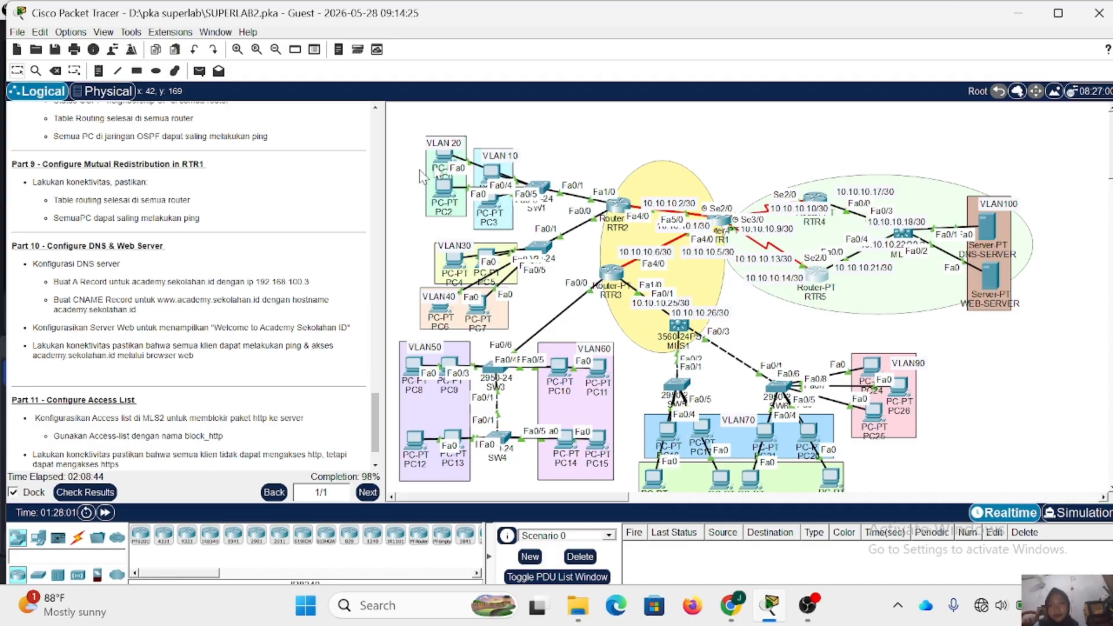
left_click(200, 70)
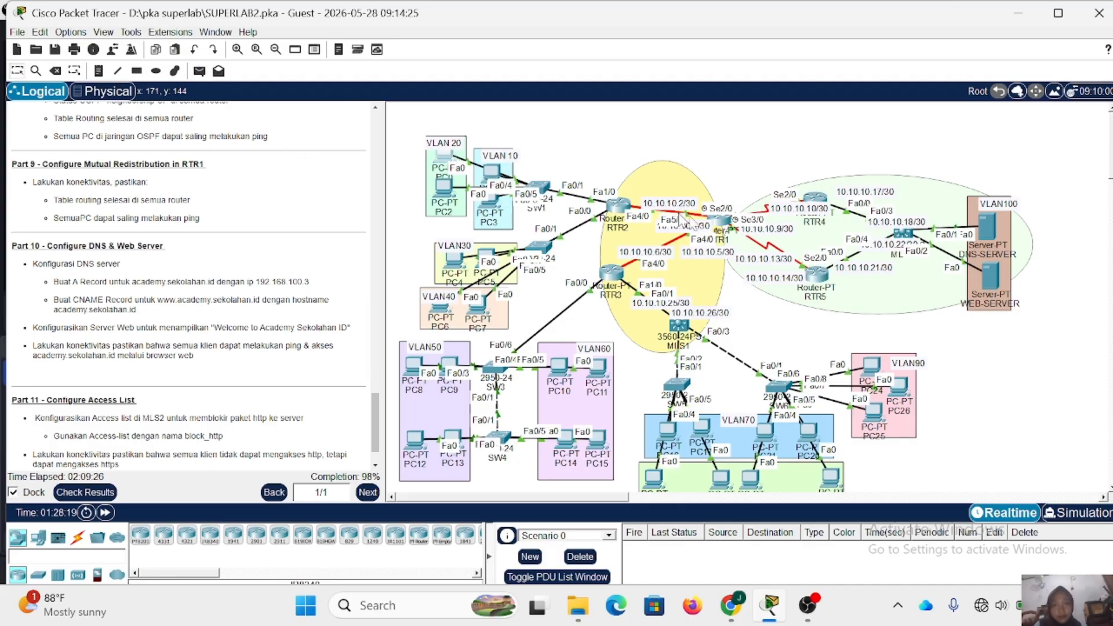
left_click(200, 71)
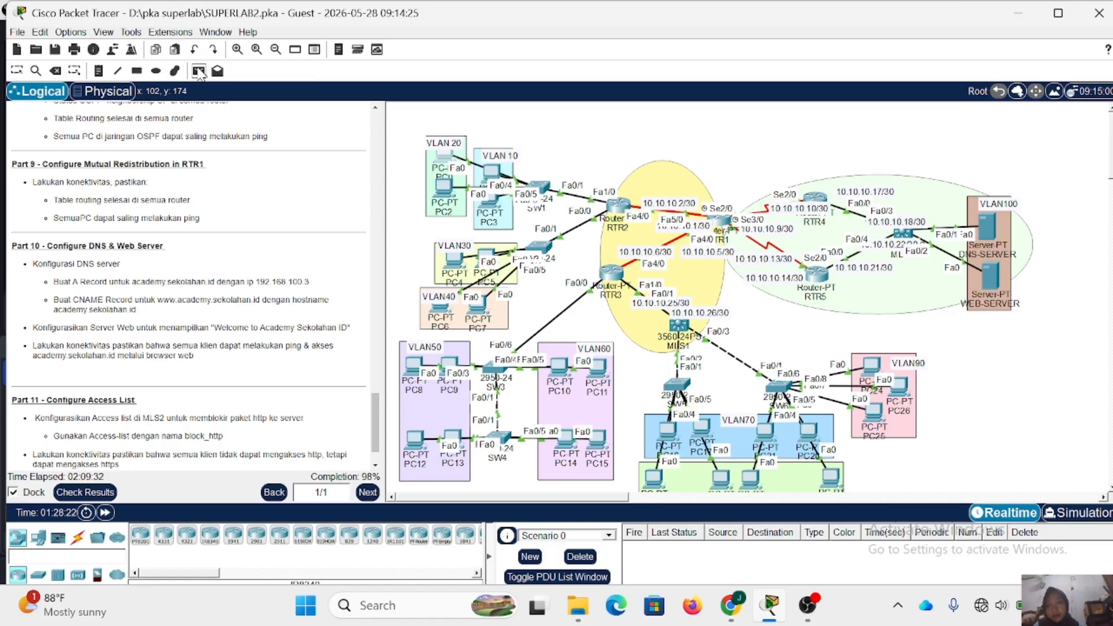
left_click(442, 157)
left_click(987, 272)
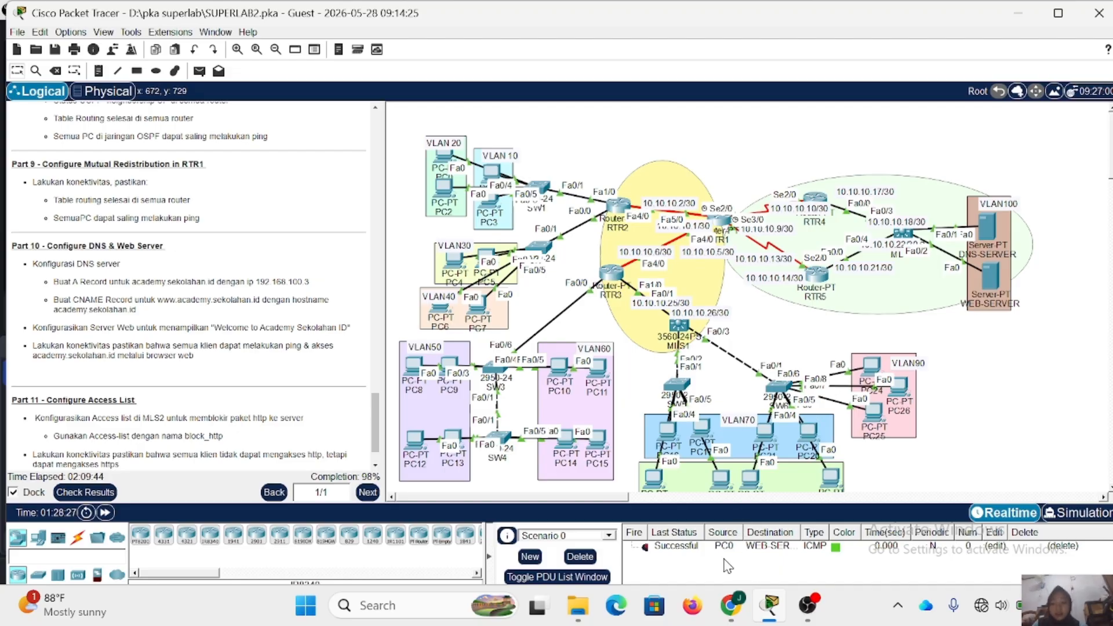
- Turn on the DNS service on DNS-SERVER
scroll(175, 249, "down", 1)
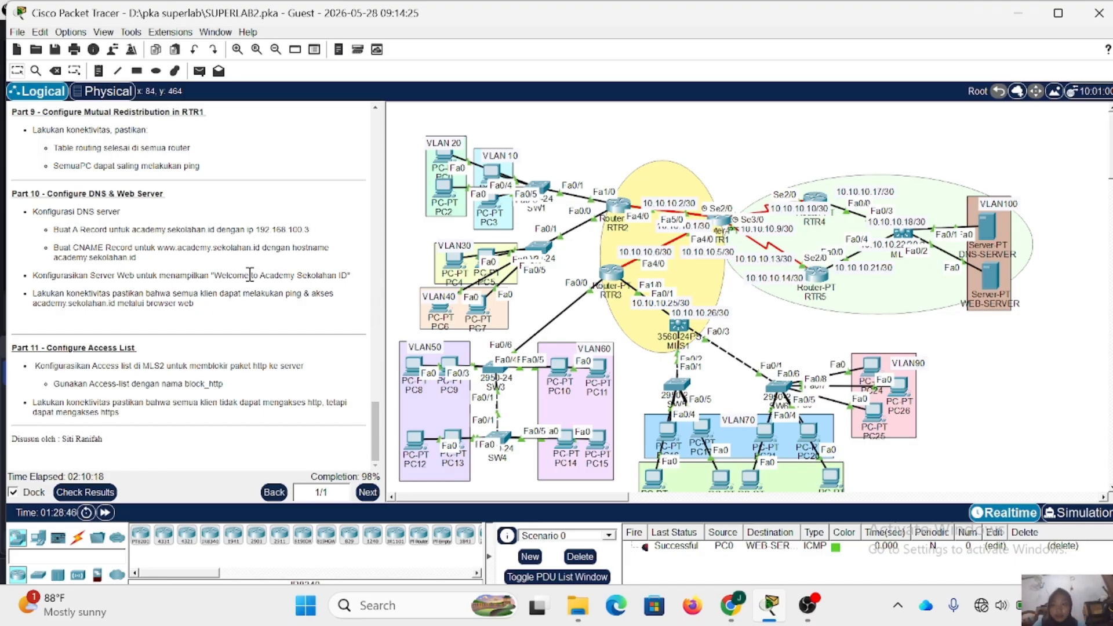
left_click(991, 232)
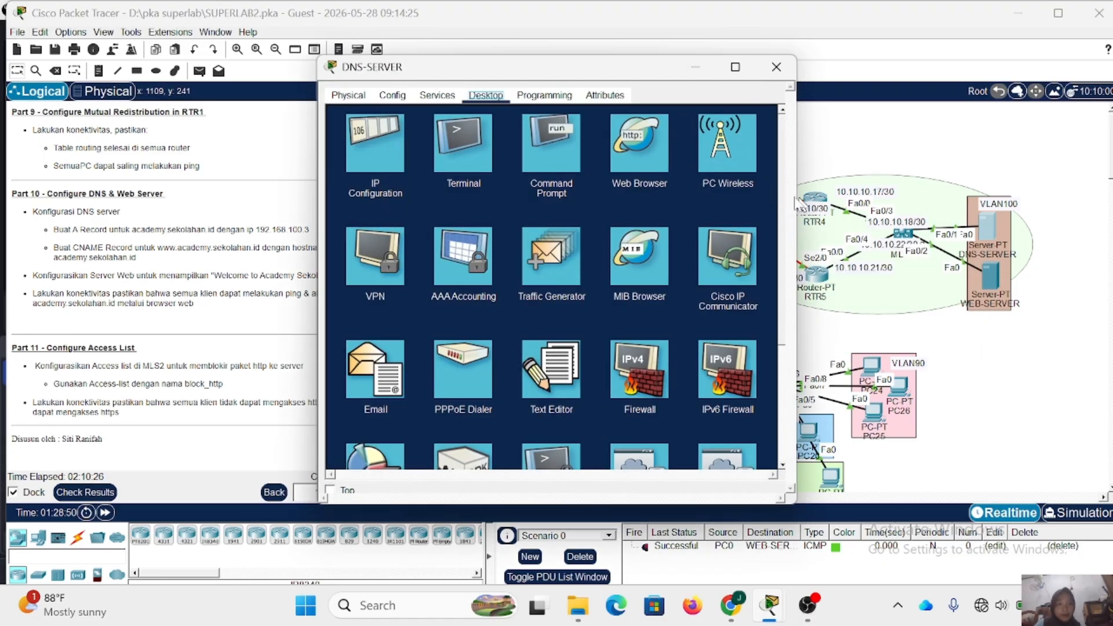
left_click(437, 97)
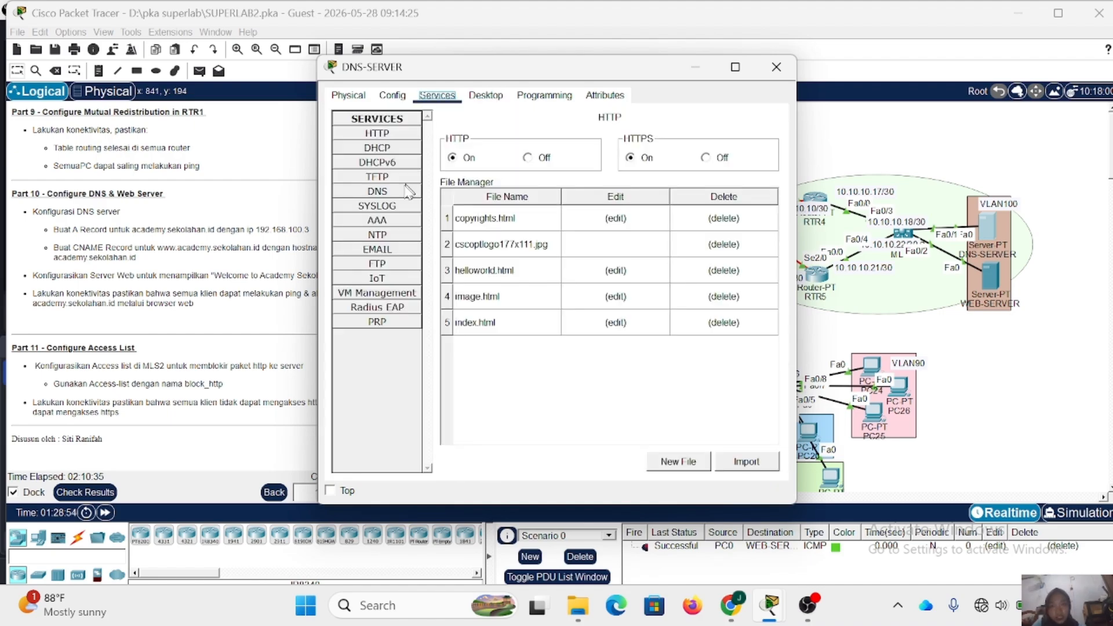
left_click(390, 193)
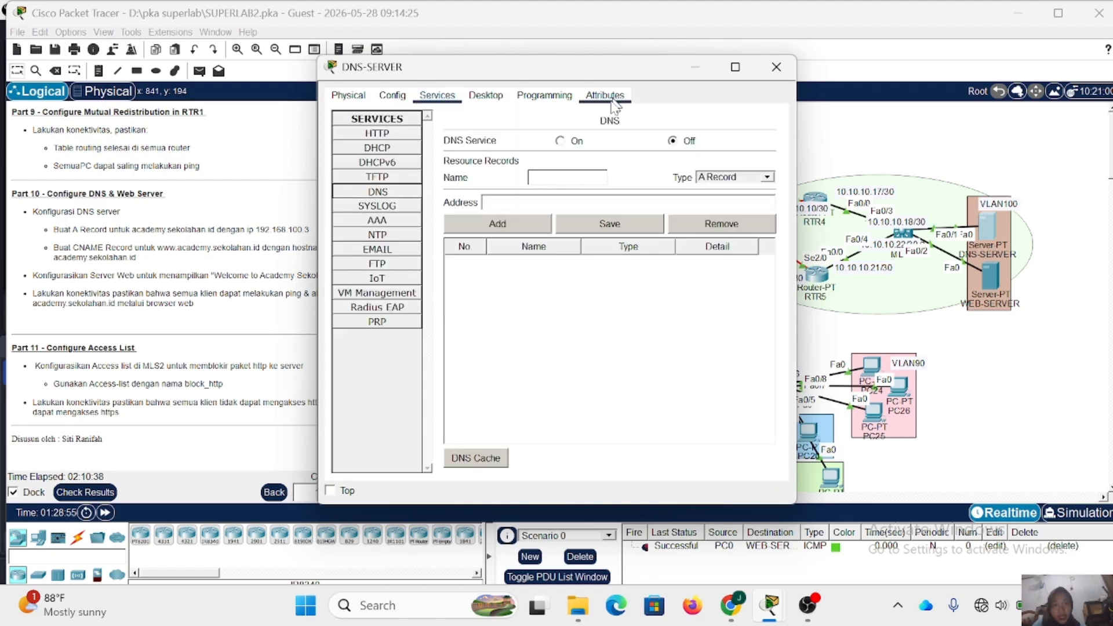
left_click(560, 140)
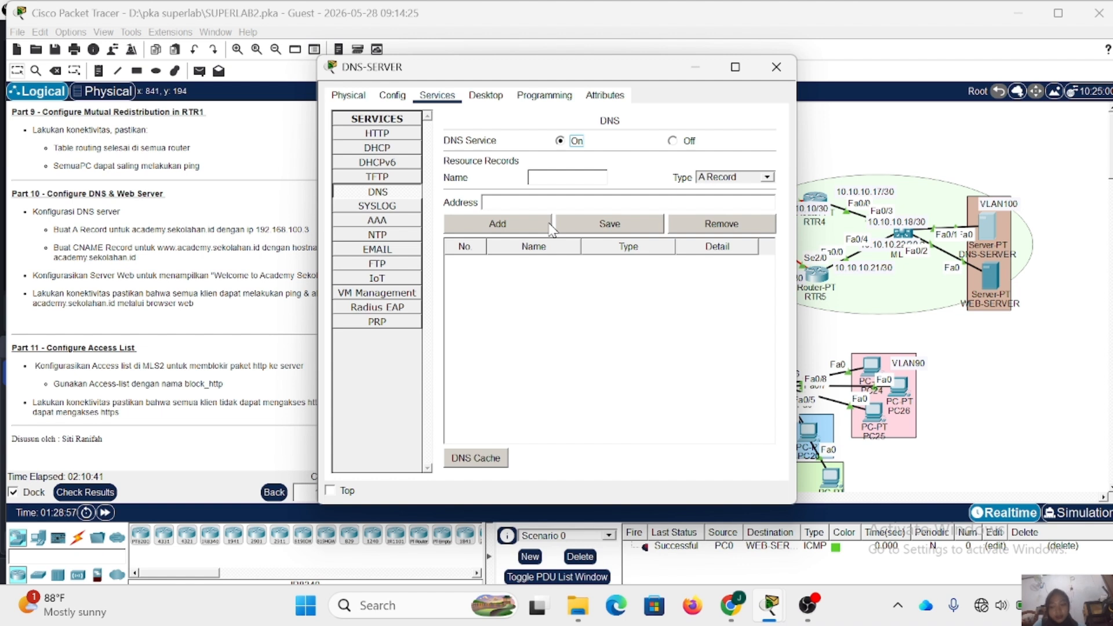
- Add an A record on DNS-SERVER for academysekolahan.com with the address 192.168.100.3
left_click(556, 176)
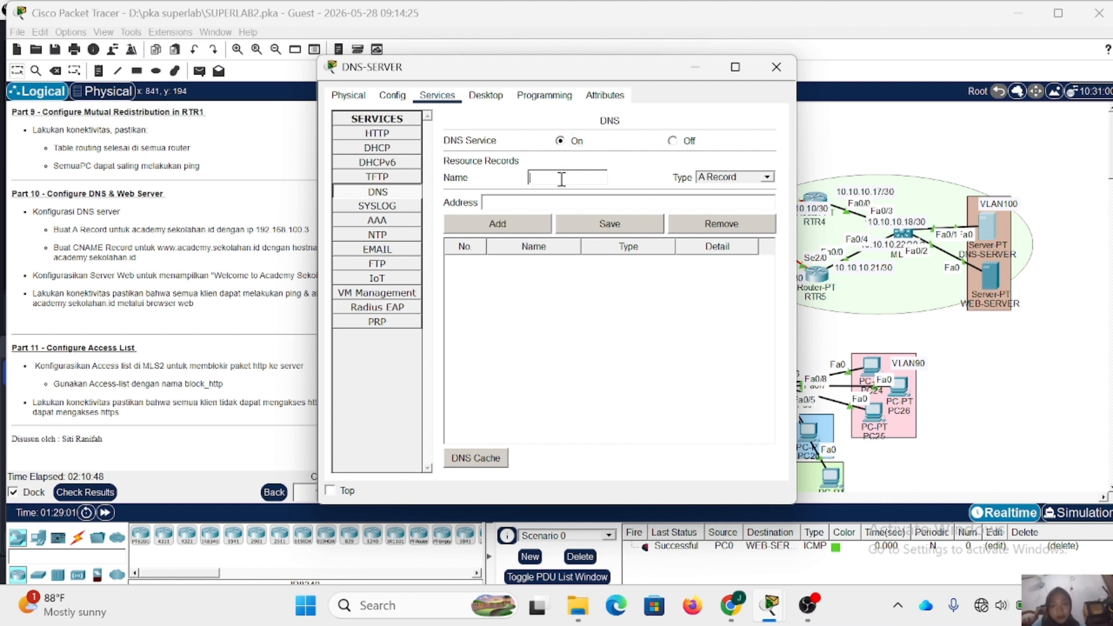
type("academy")
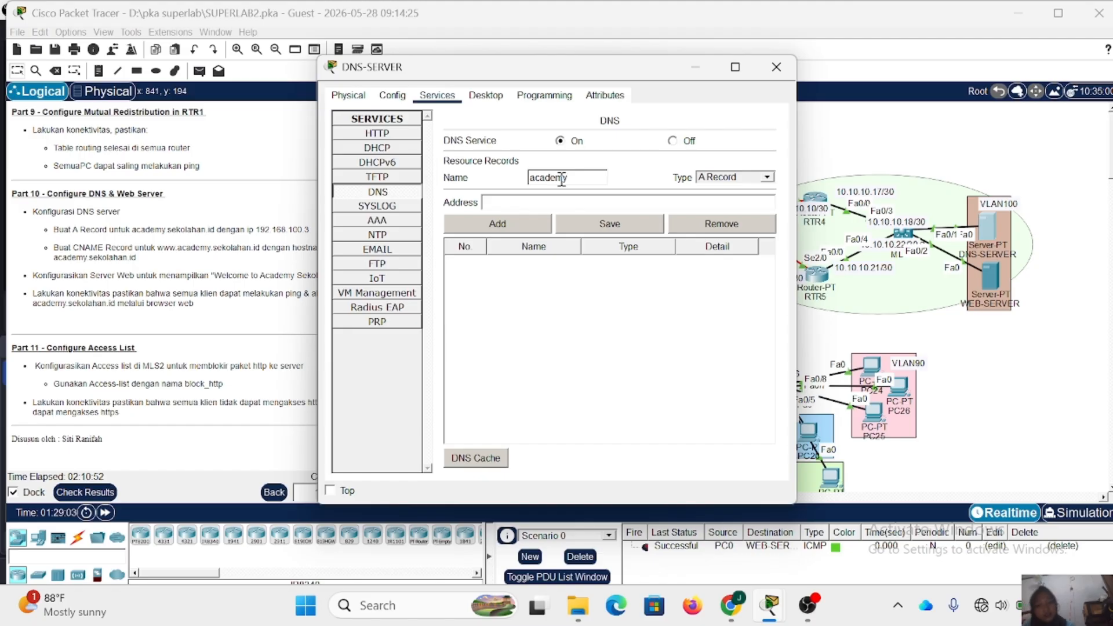
type("sekolahan")
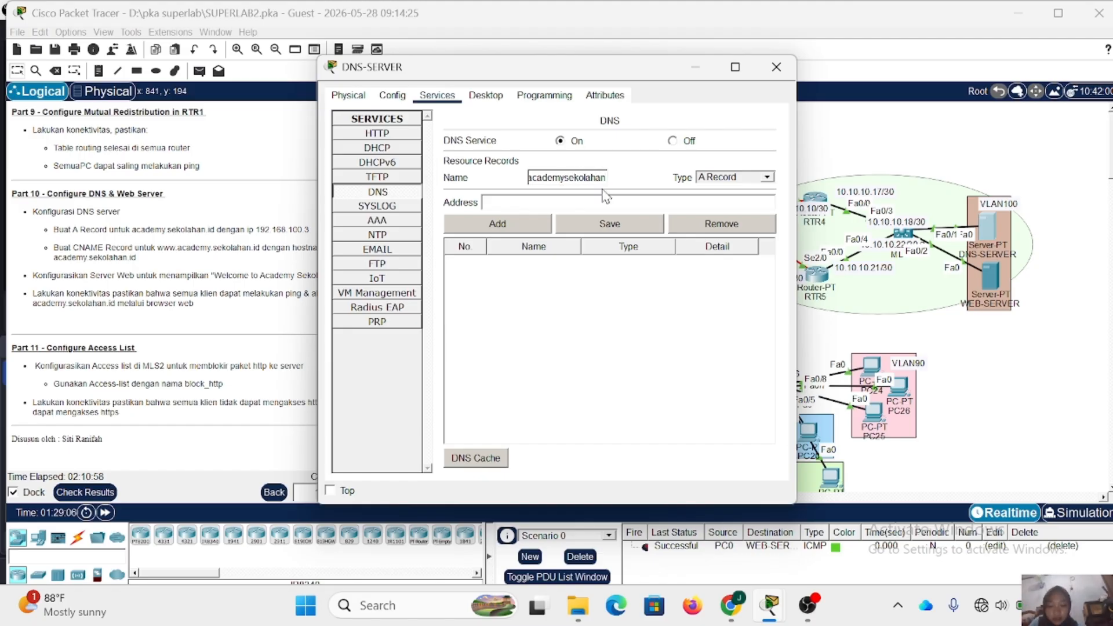
type(".com")
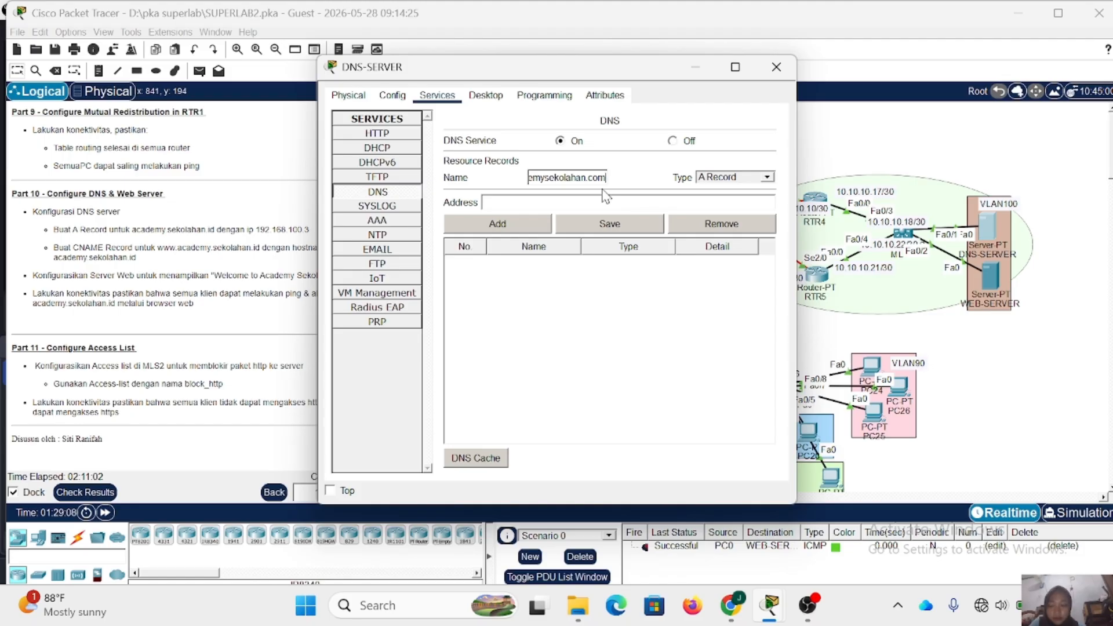
left_click(569, 201)
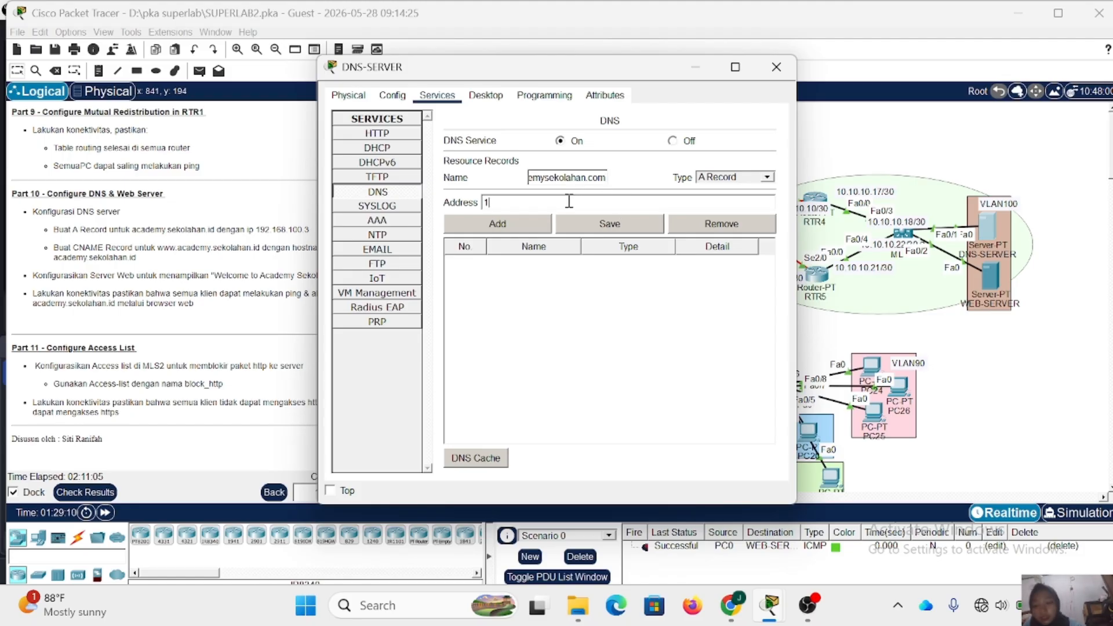
type("192.168.1")
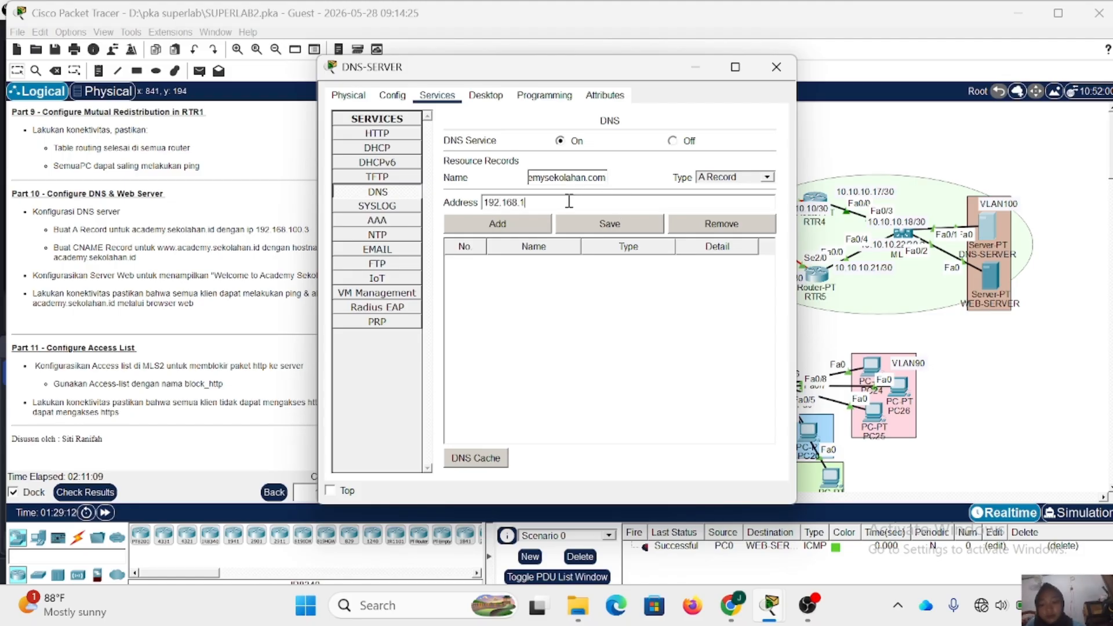
type("00.3")
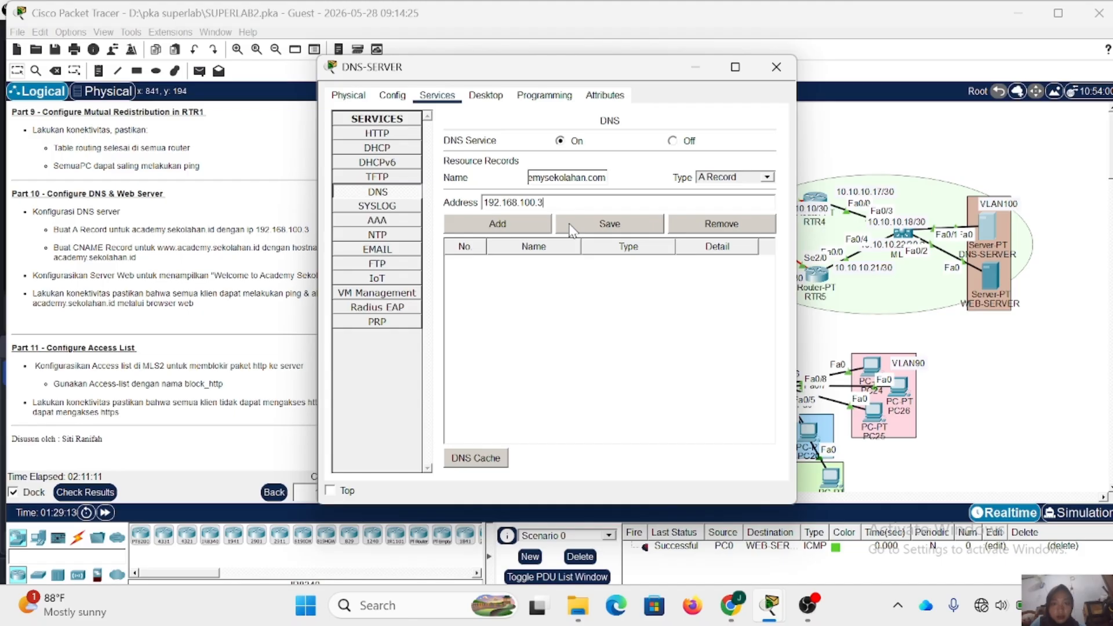
left_click(524, 224)
left_click(767, 178)
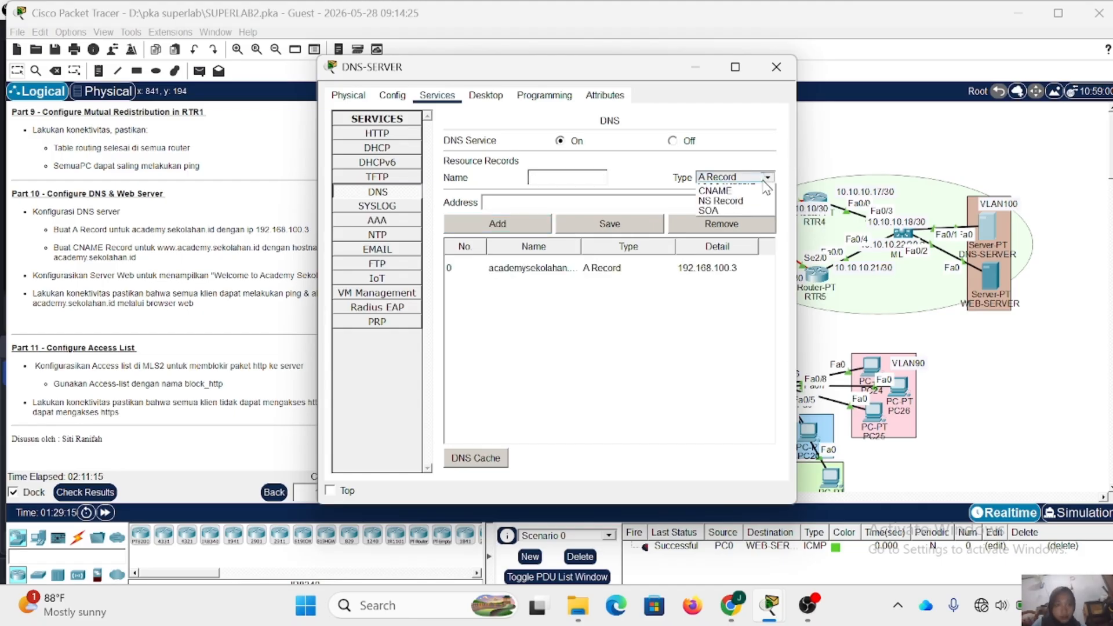
left_click(755, 210)
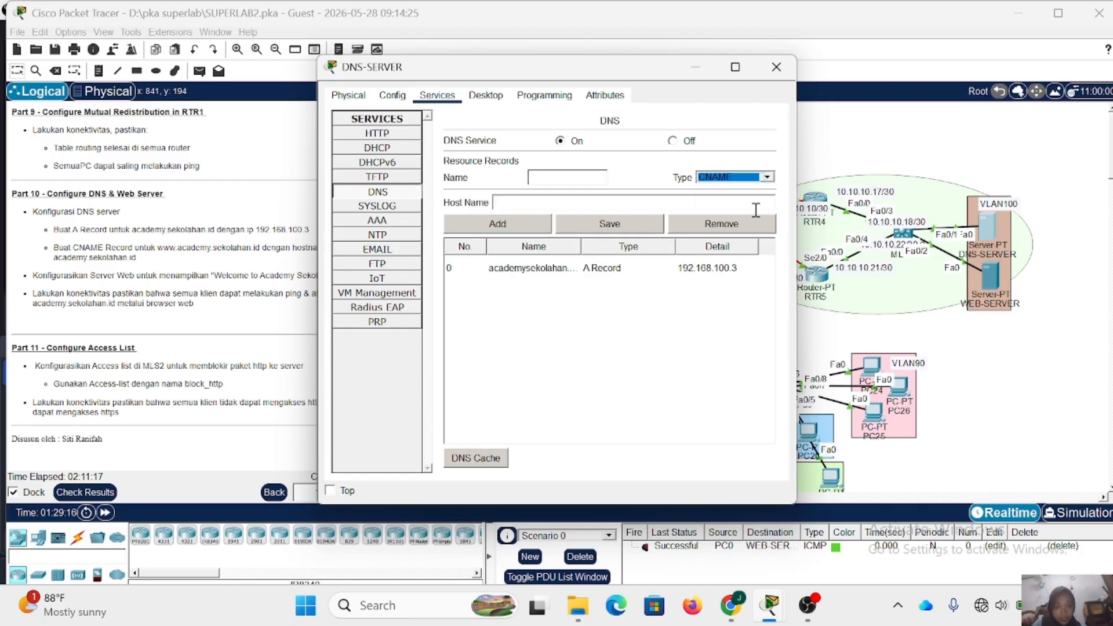
left_click(586, 172)
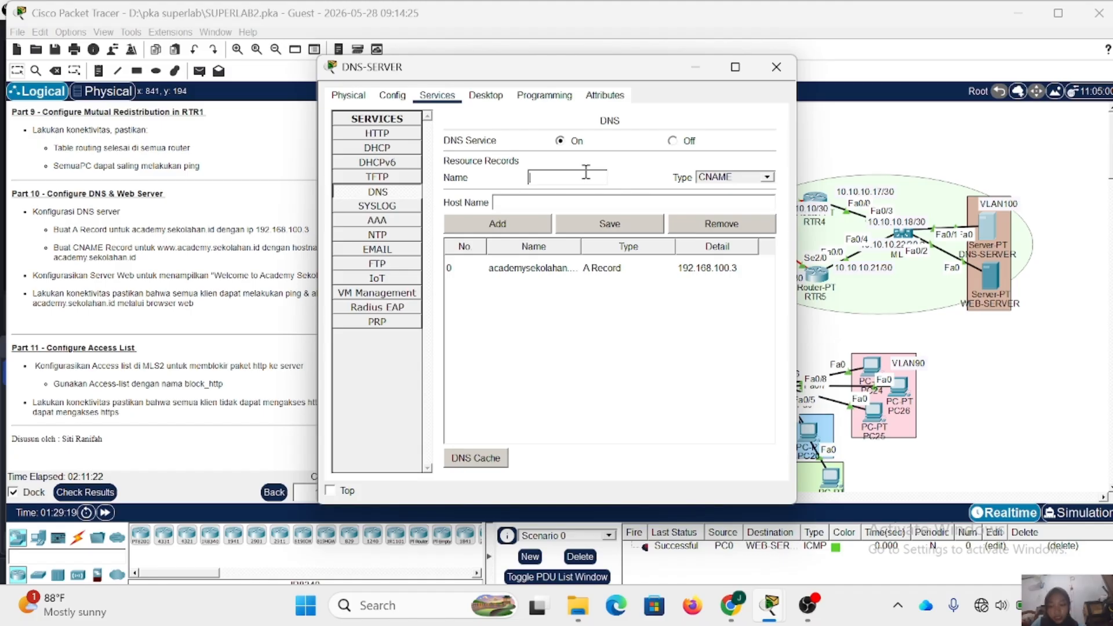
type("www.s")
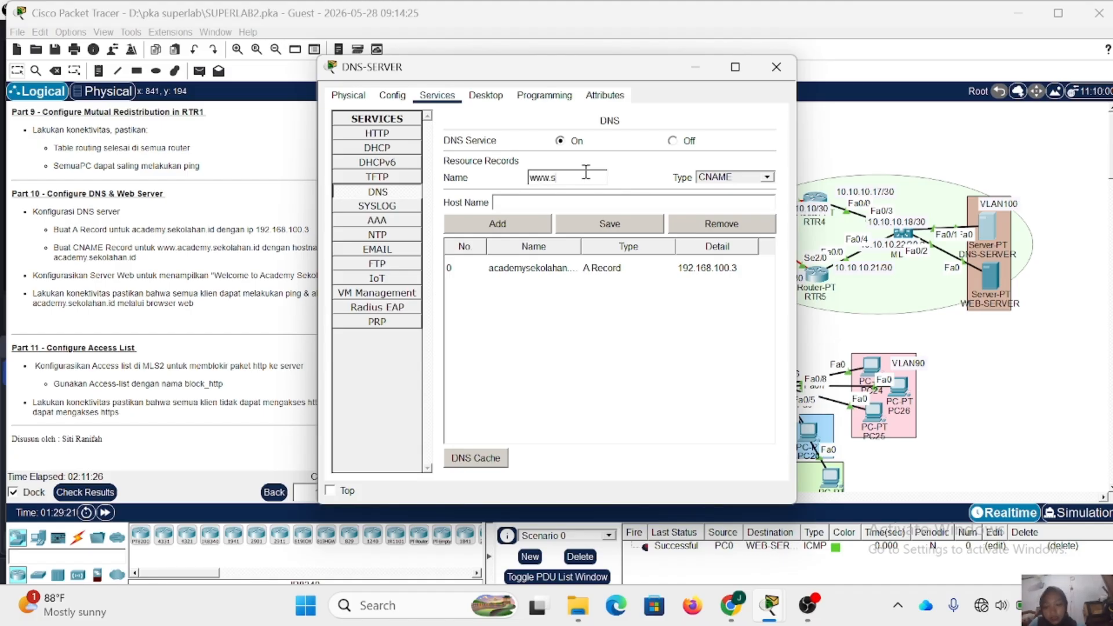
key("BackSpace")
type("academysekolahan")
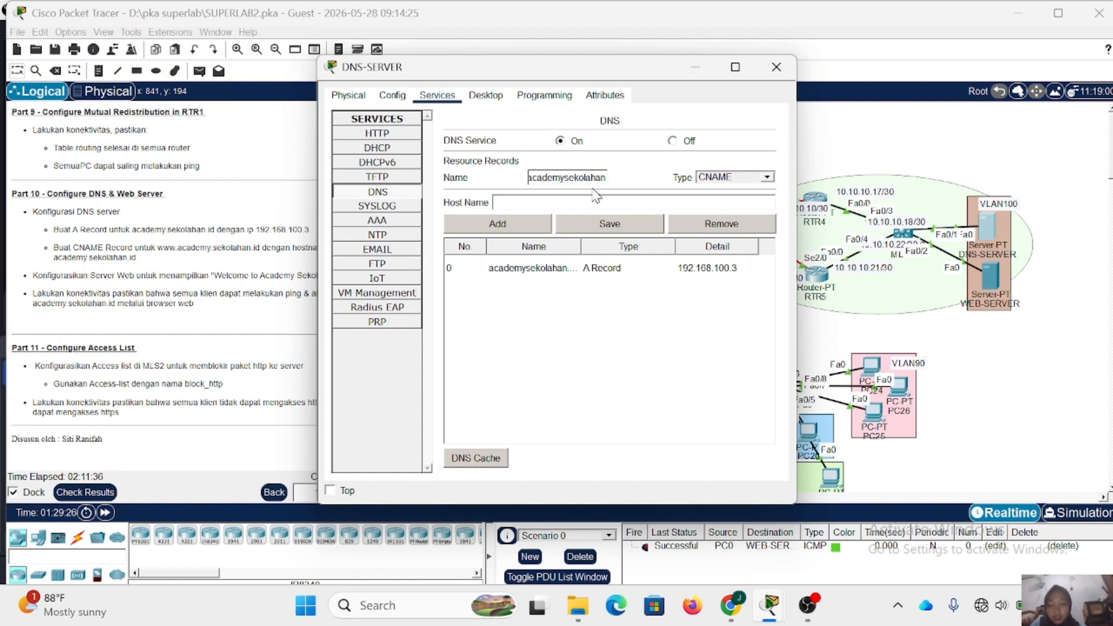
type(".com")
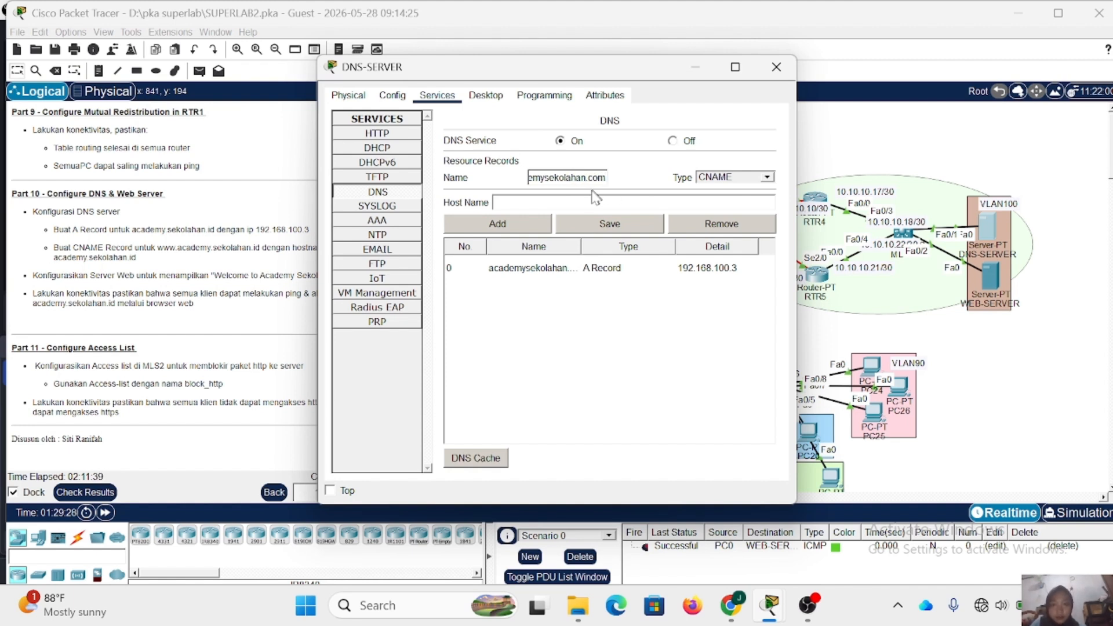
- Set the CNAME record's host name to academysekolahan.com, add the record, and close the DNS-SERVER window
left_click(591, 203)
type("a")
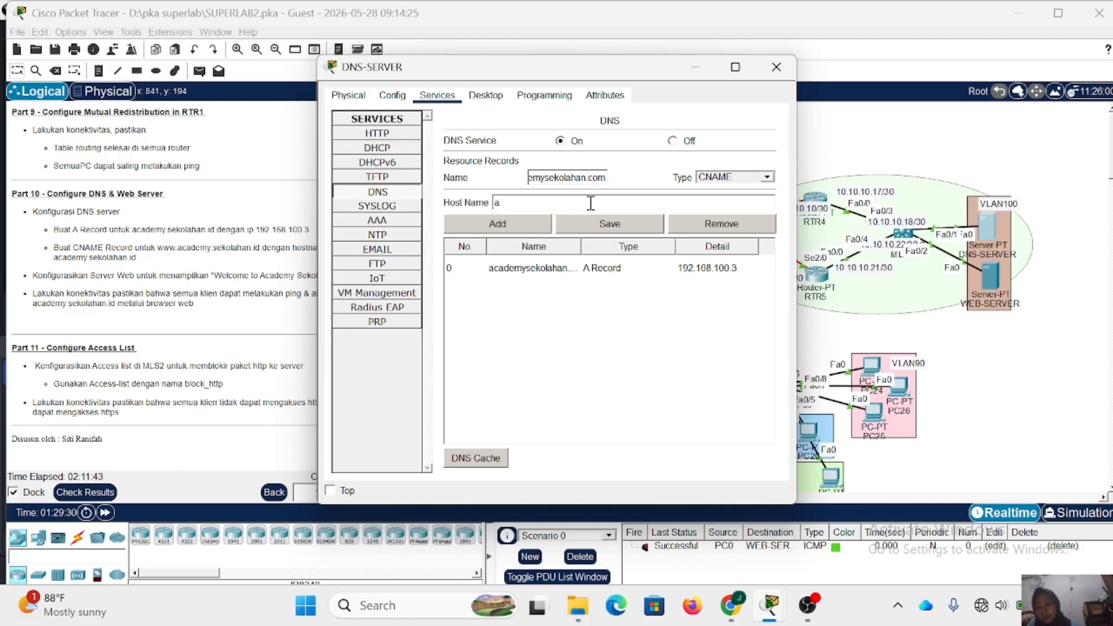
type("cademysekol")
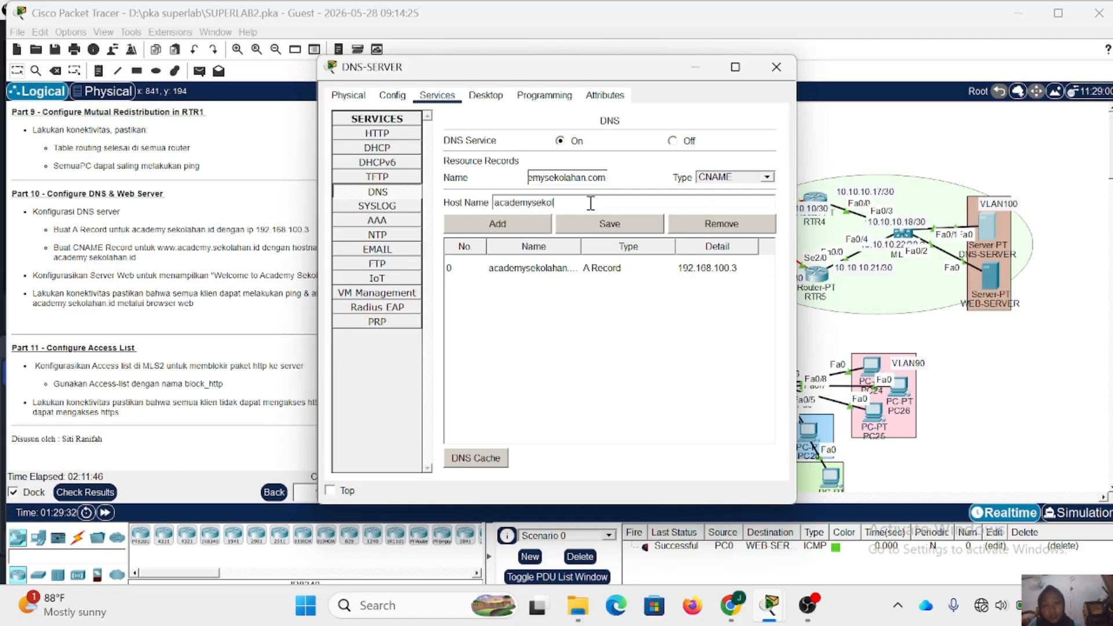
type("ahan")
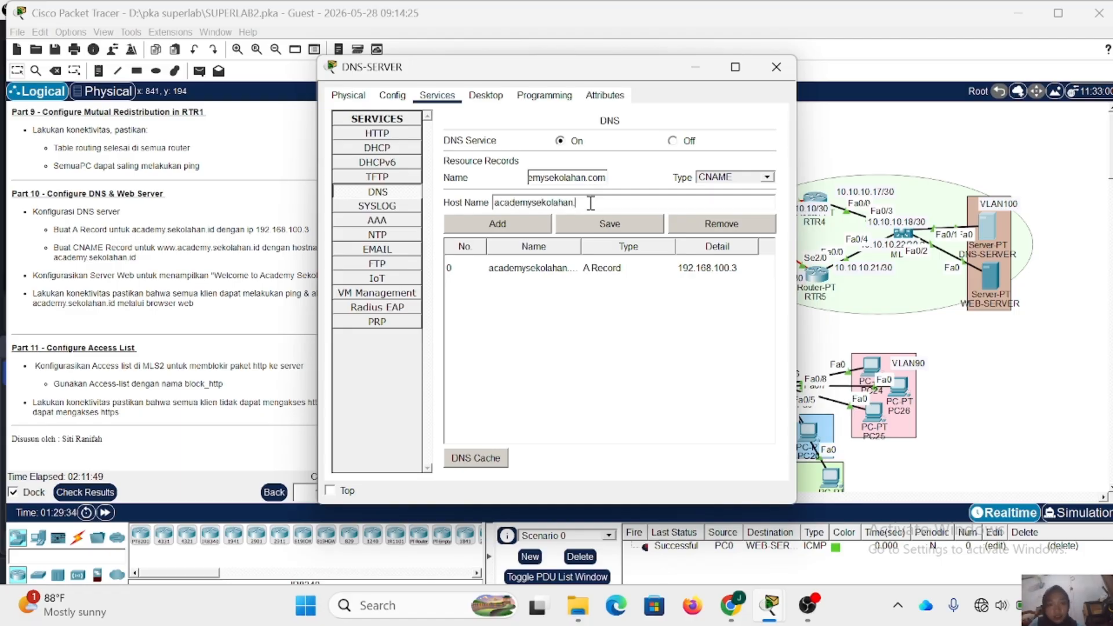
type(".c0")
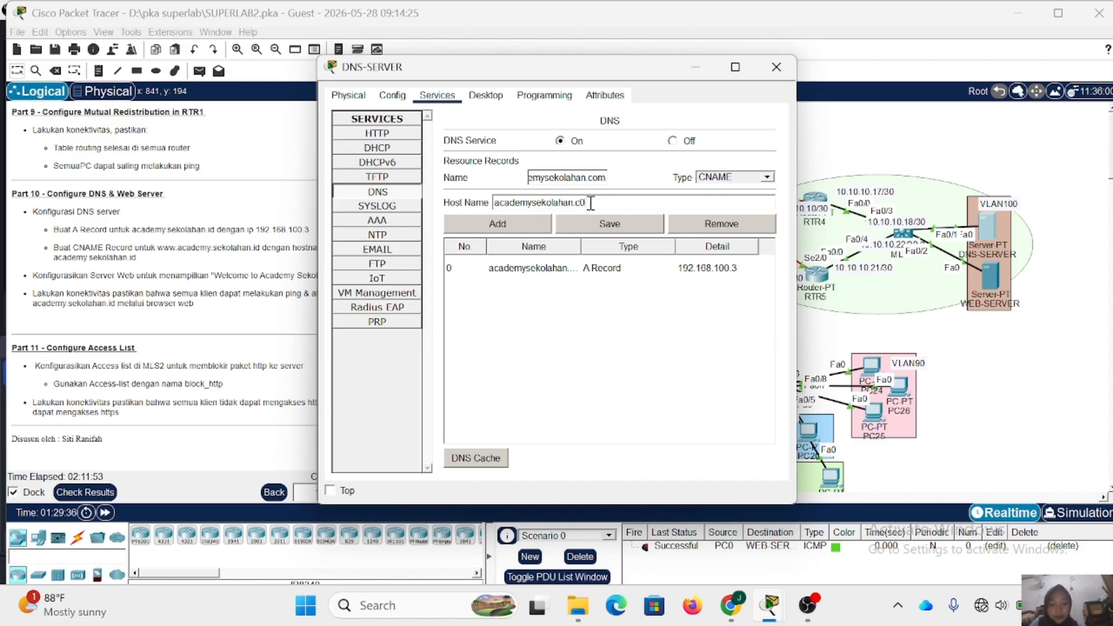
key("BackSpace")
type("o")
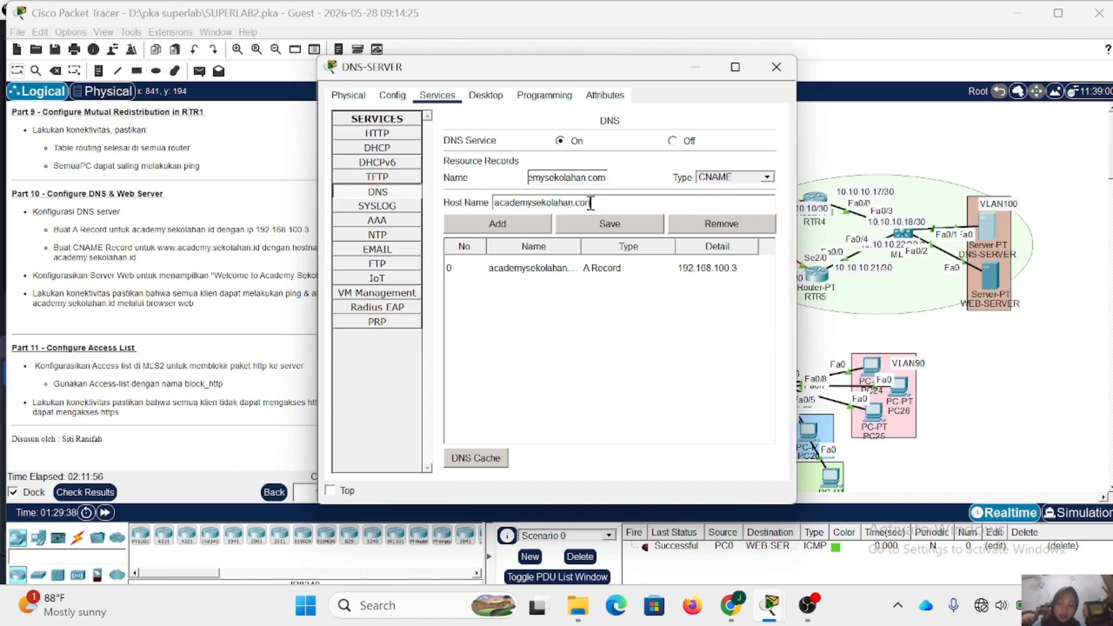
key("BackSpace")
type("m")
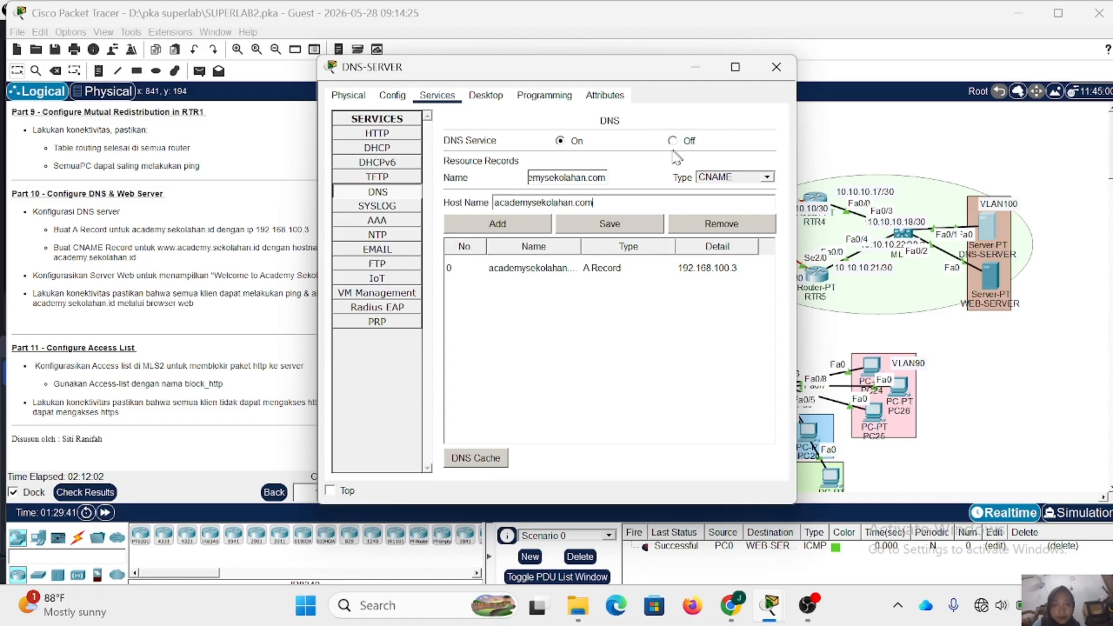
left_click(520, 220)
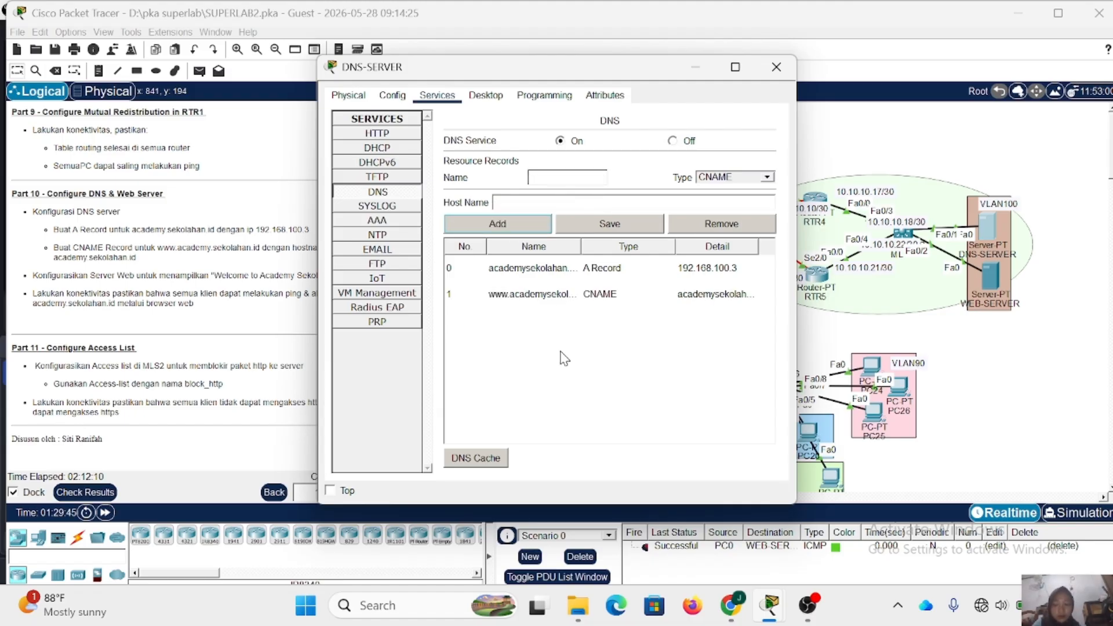
left_click(777, 66)
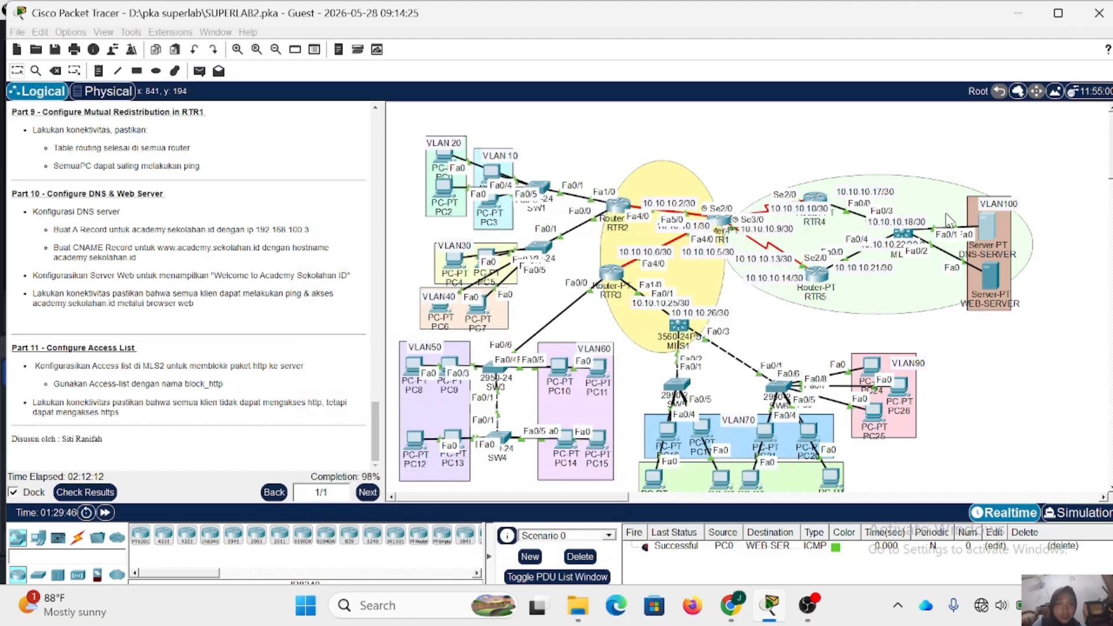
- Edit index.html in WEB-SERVER's HTTP service so the welcome line reads "Welcome to Academy Sekolahan ID"
left_click(993, 283)
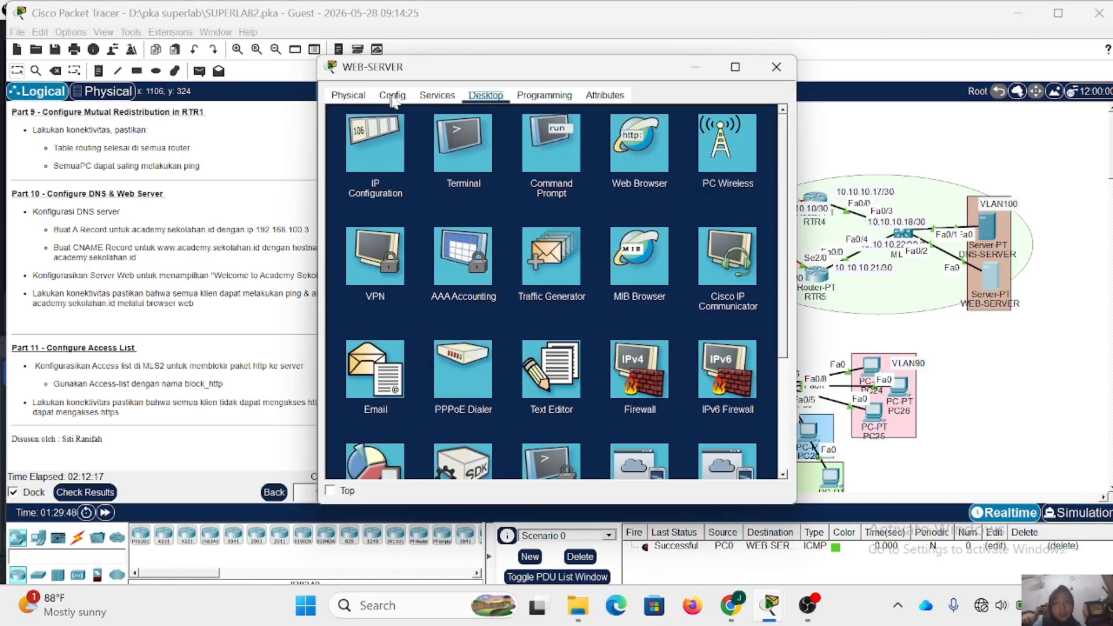
left_click(437, 96)
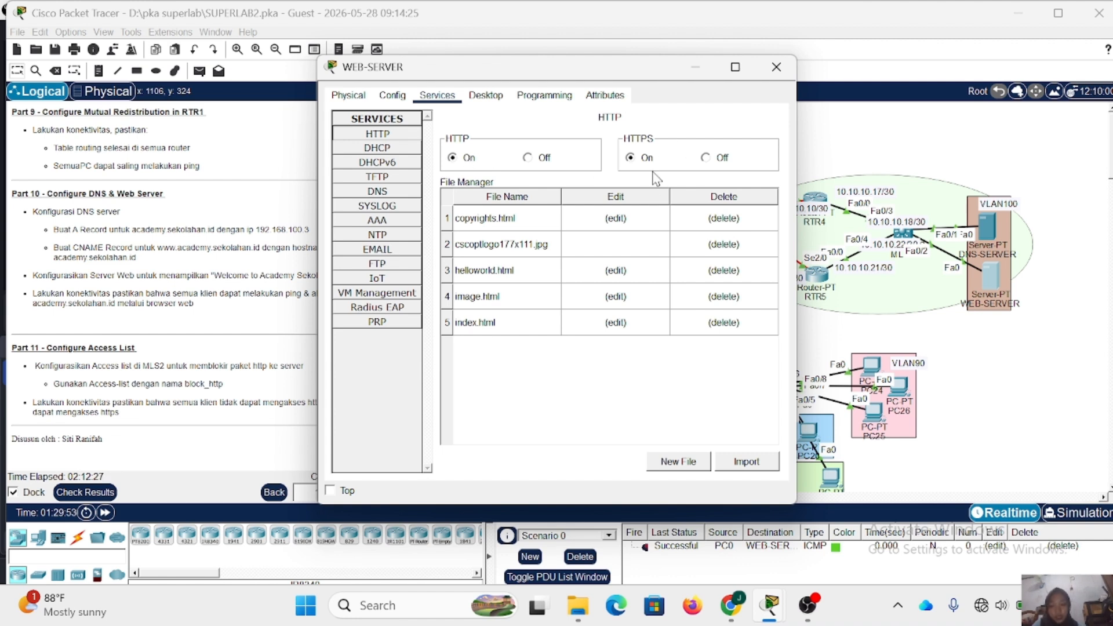
left_click(615, 323)
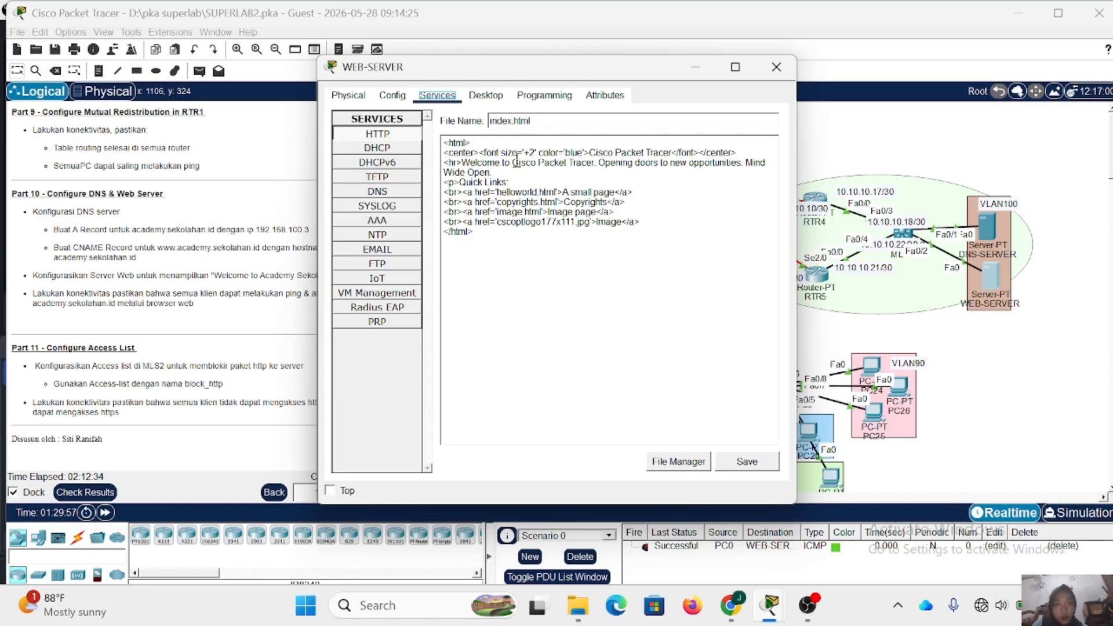
left_click_drag(510, 162, 594, 163)
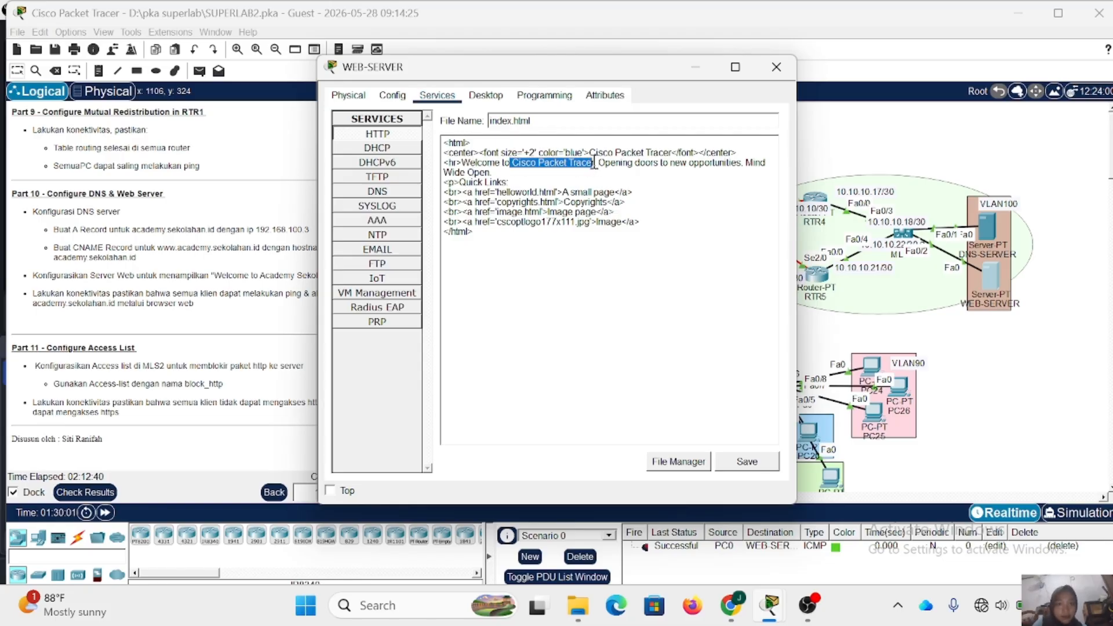
key("BackSpace")
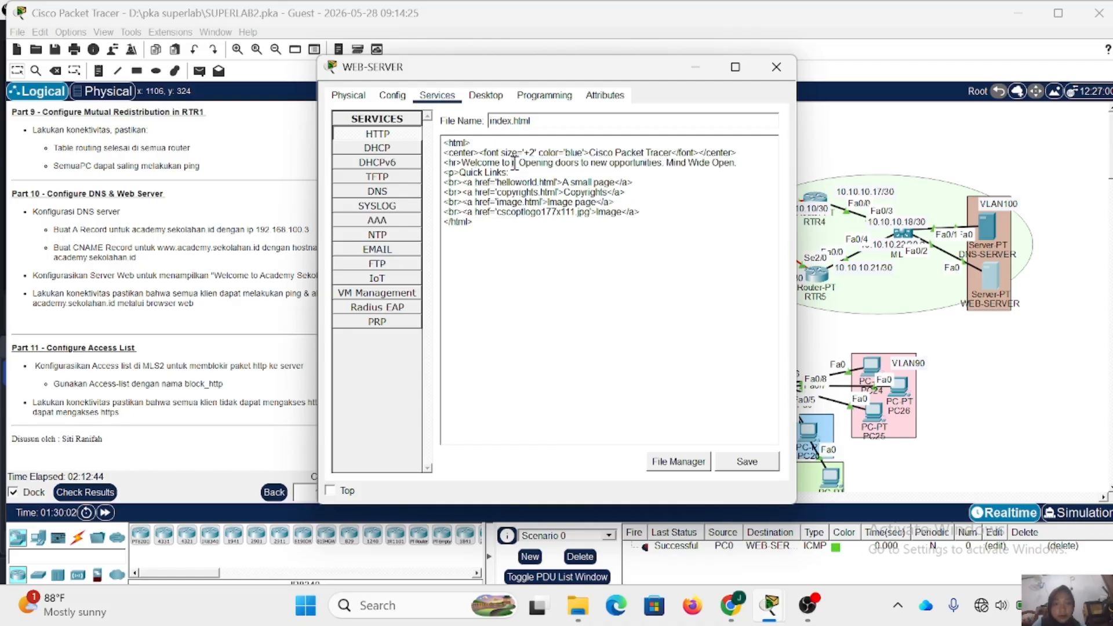
key("BackSpace")
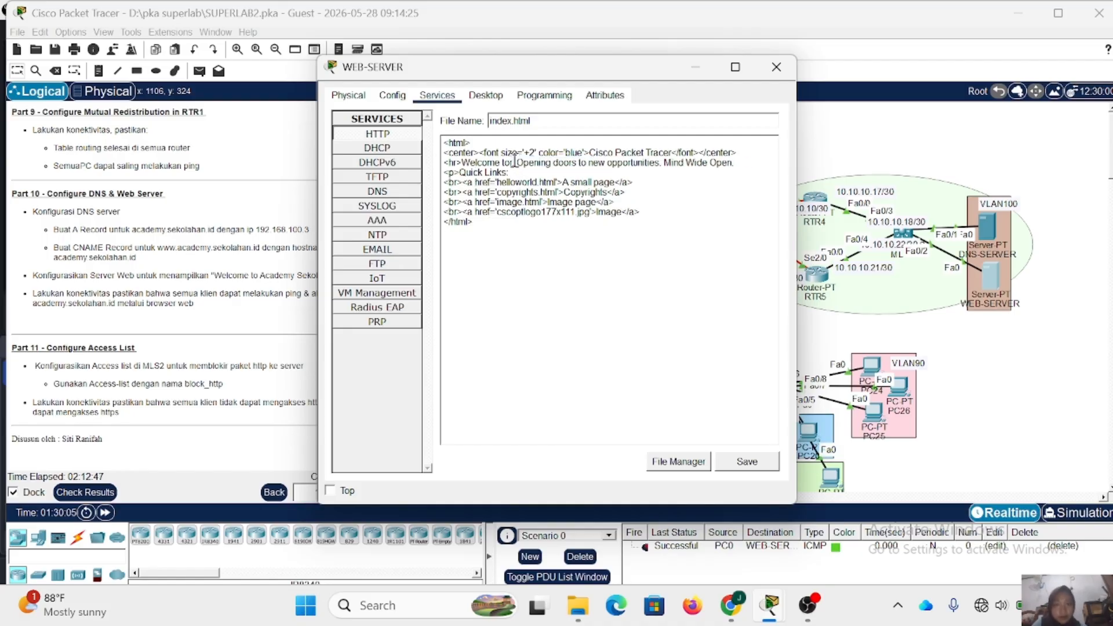
key("BackSpace")
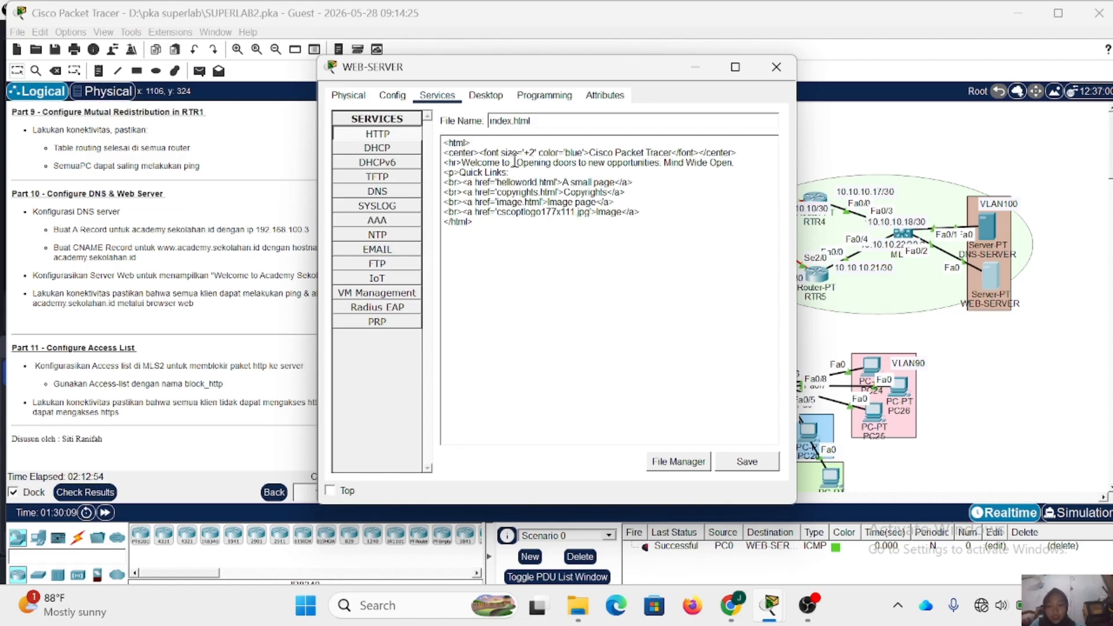
type("Academy")
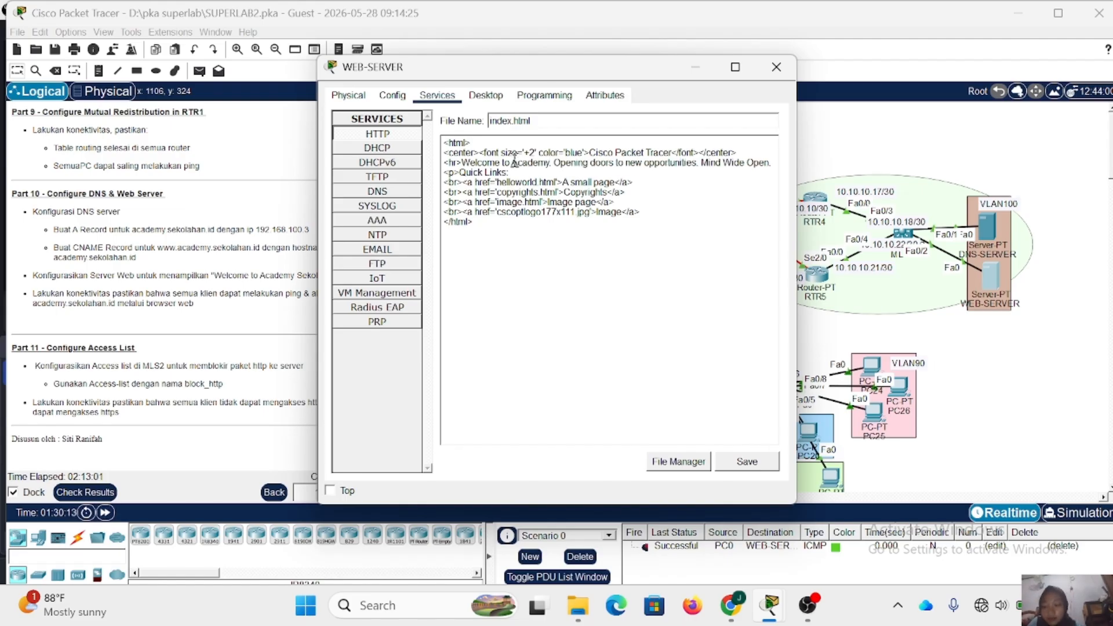
type(" Sekola")
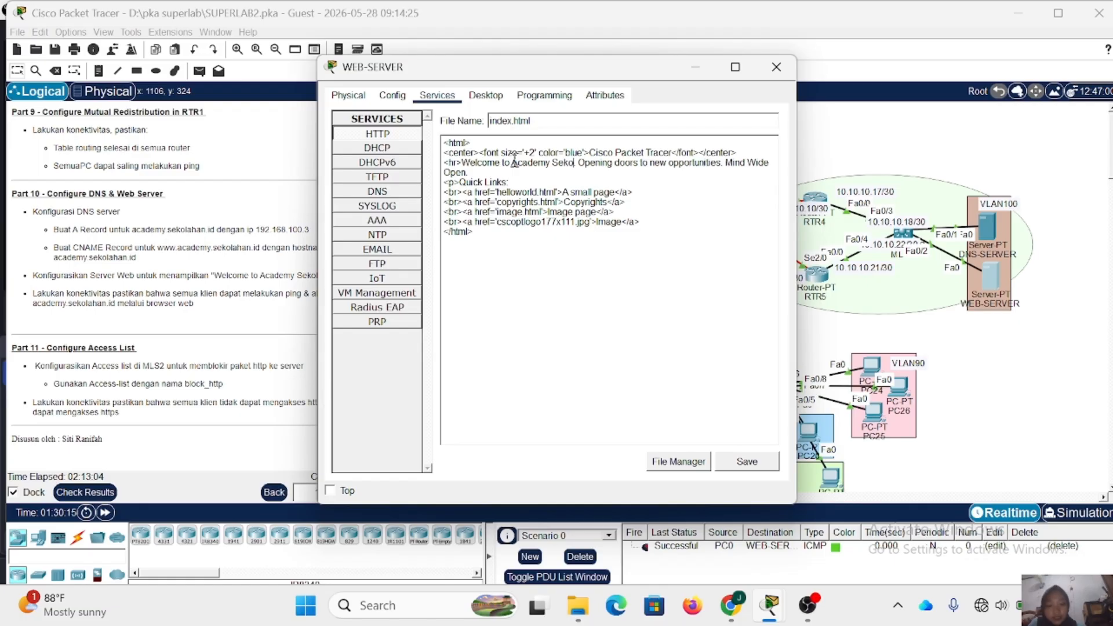
type("han")
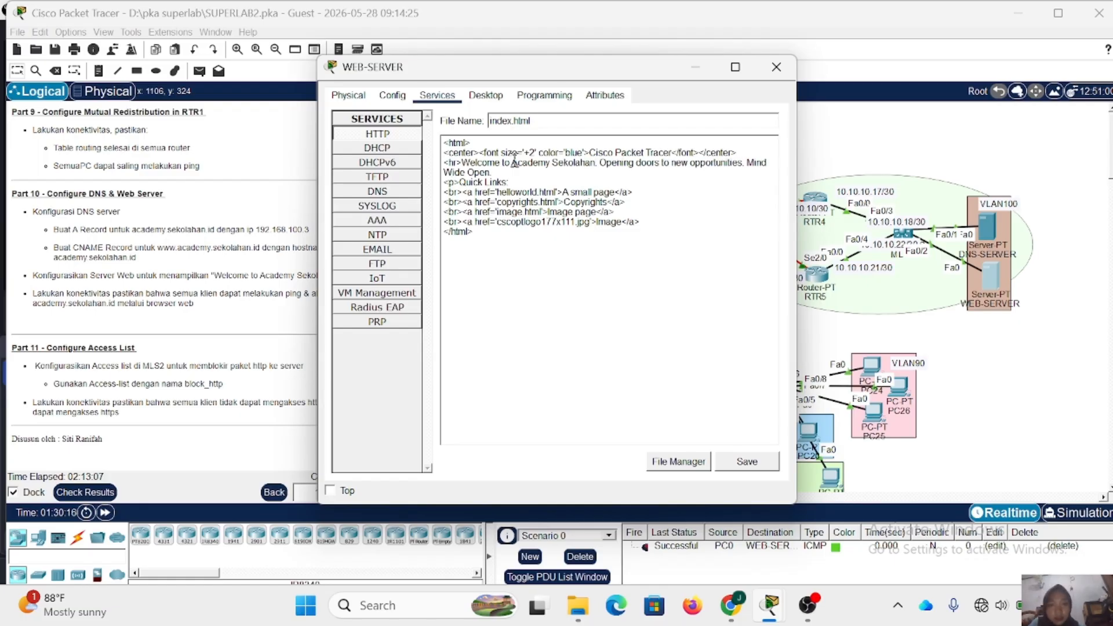
type(" ID")
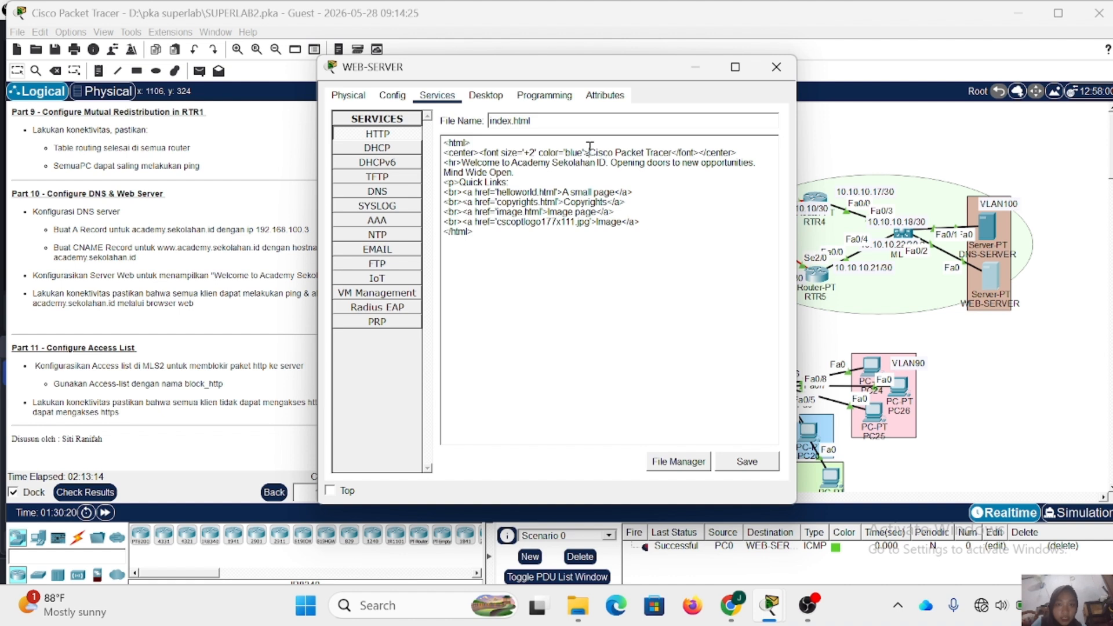
- Replace the page heading in index.html with "ACADEMYSEKOLAHAN ID", save the file, and close the WEB-SERVER window
left_click_drag(589, 153, 673, 156)
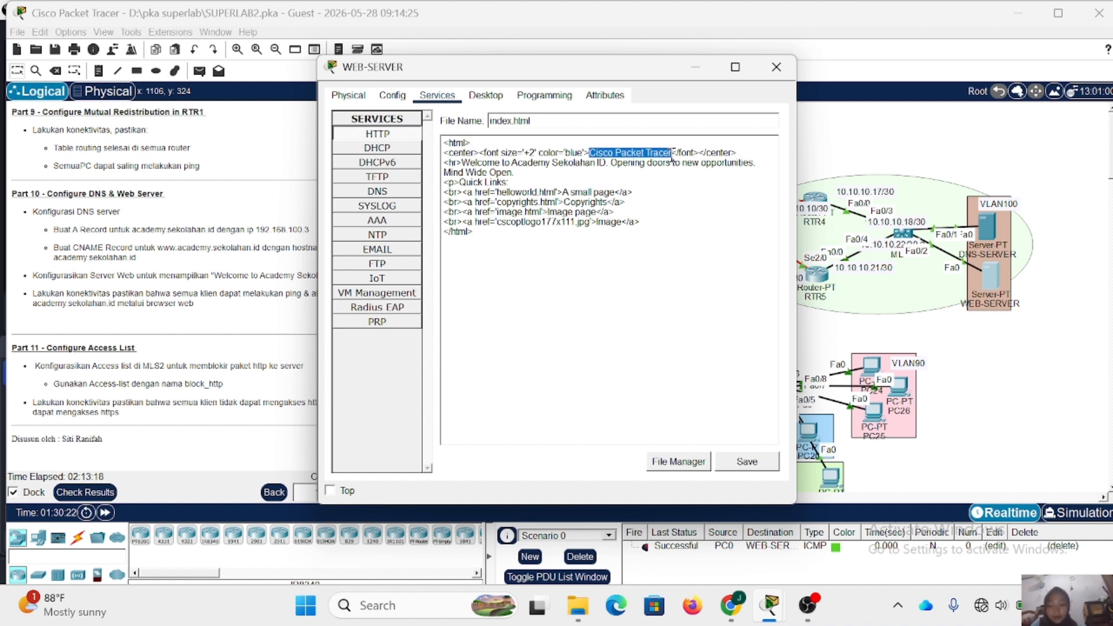
type("ACADEMY")
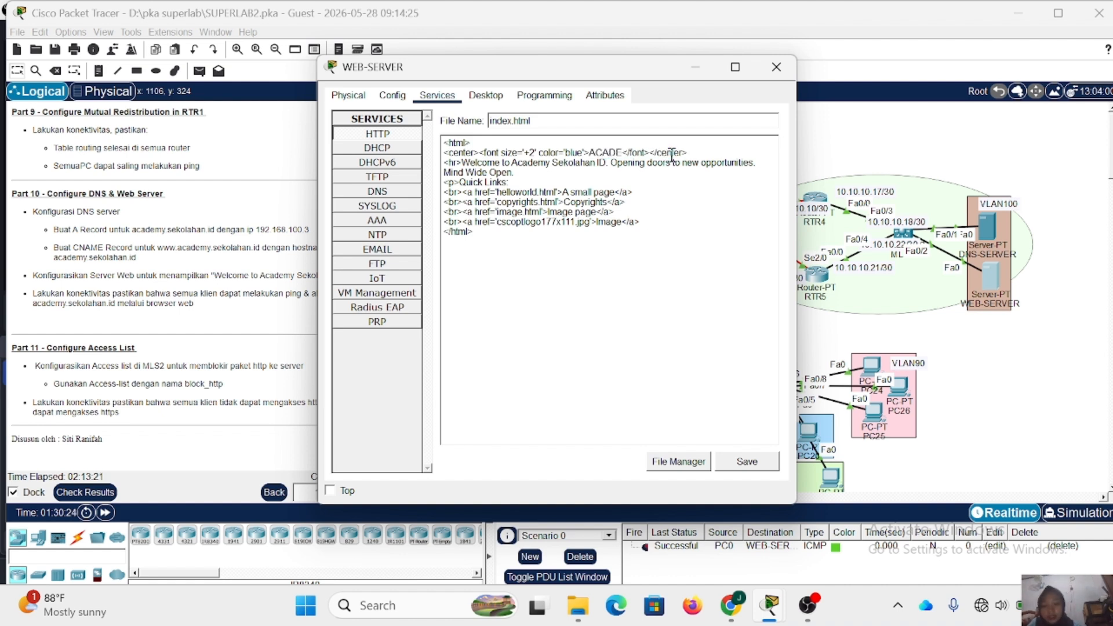
type("SEKOLAHAN")
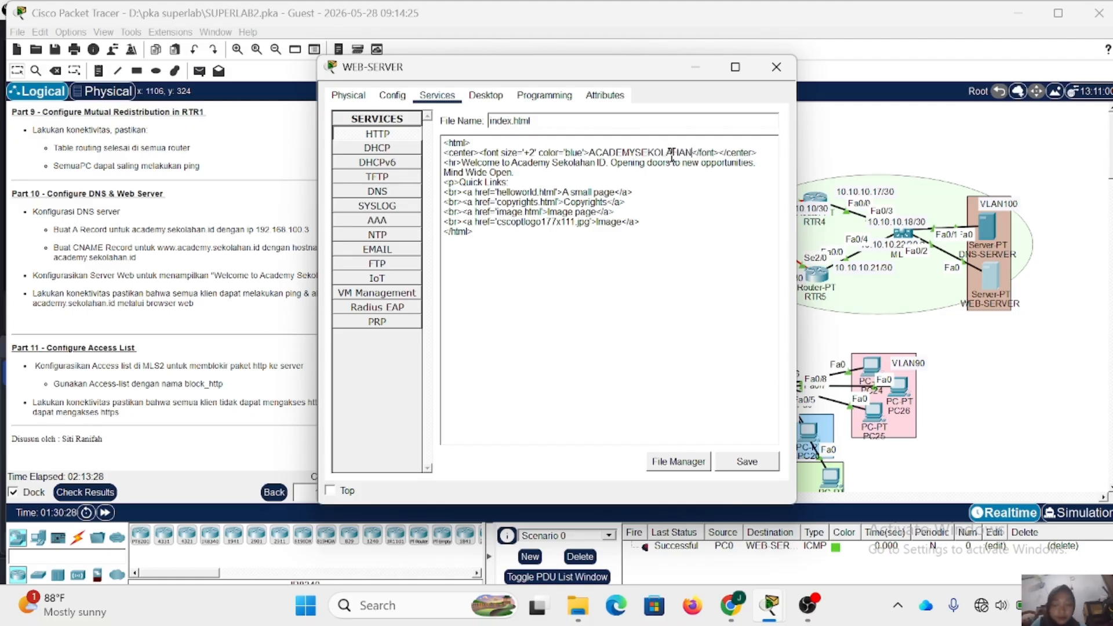
type(" ID")
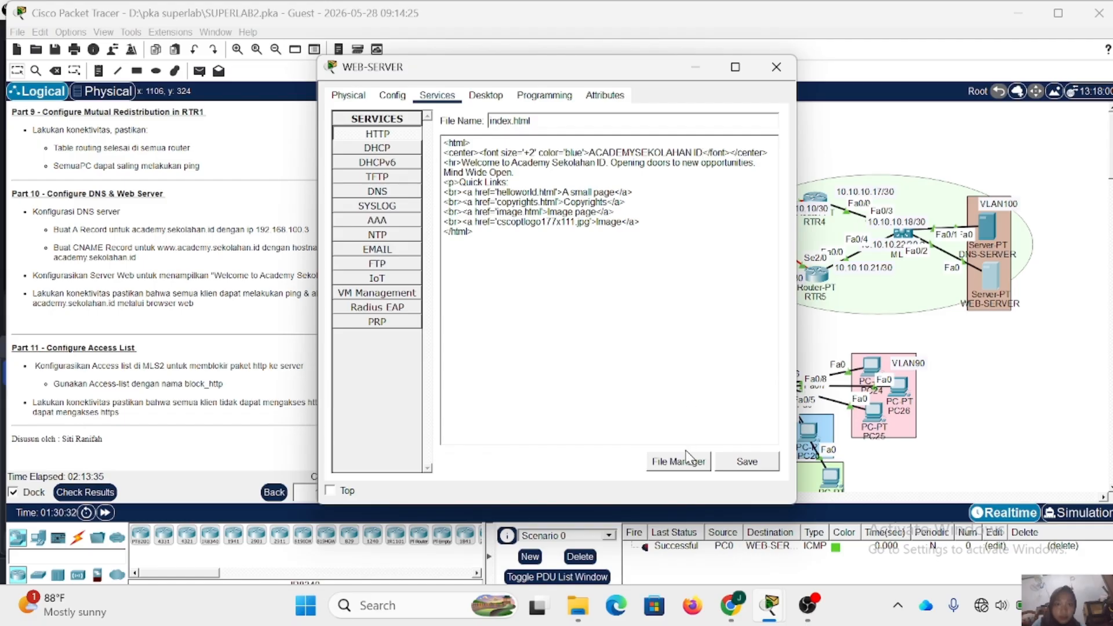
left_click(735, 464)
left_click(515, 311)
left_click(774, 66)
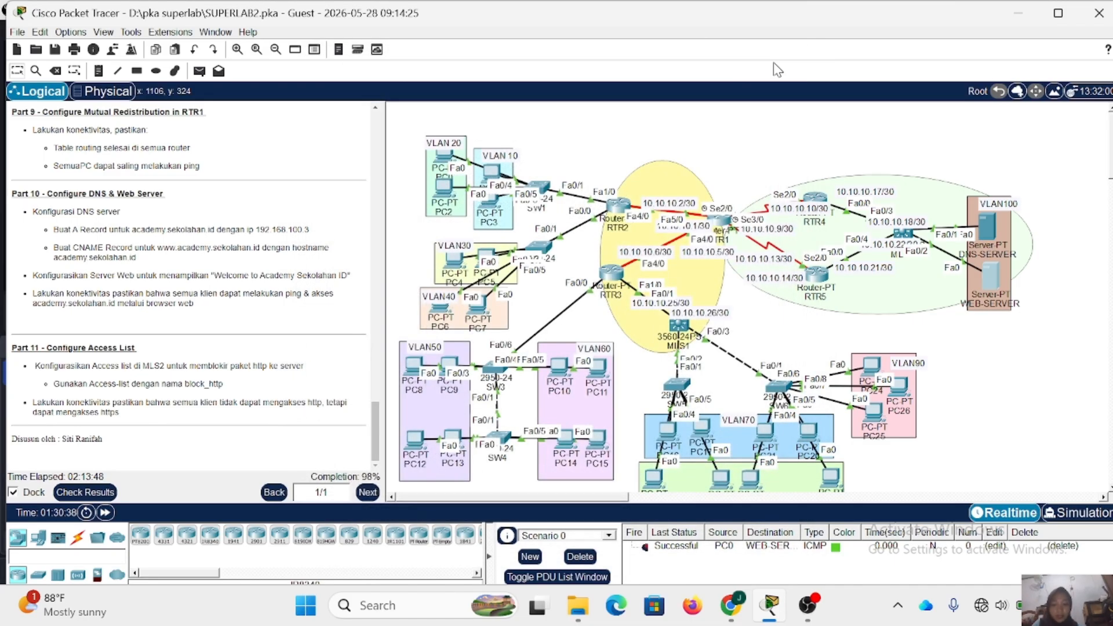
- Ping academysekolahan.com from PC24's command prompt and interrupt the command
left_click(877, 364)
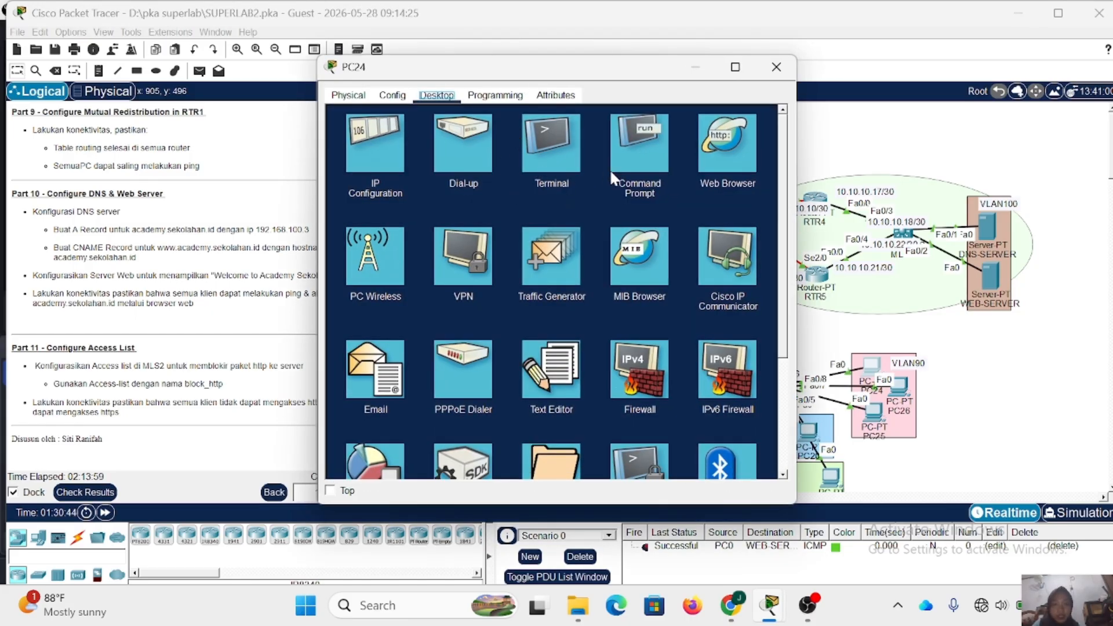
left_click(631, 160)
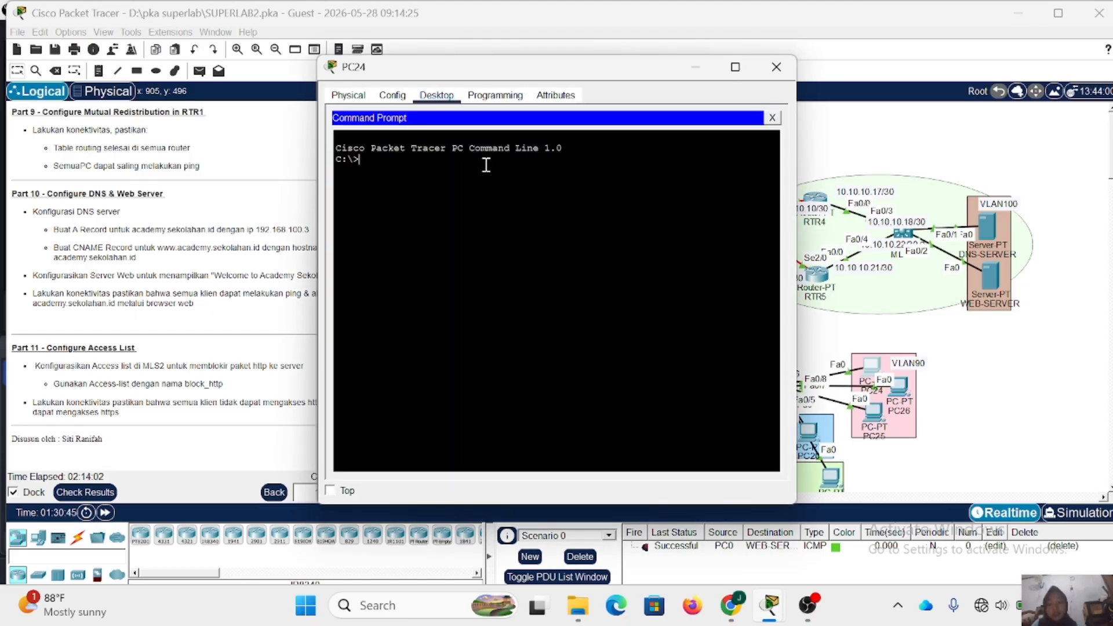
type("PING")
key("BackSpace")
key("BackSpace")
key("BackSpace")
key("BackSpace")
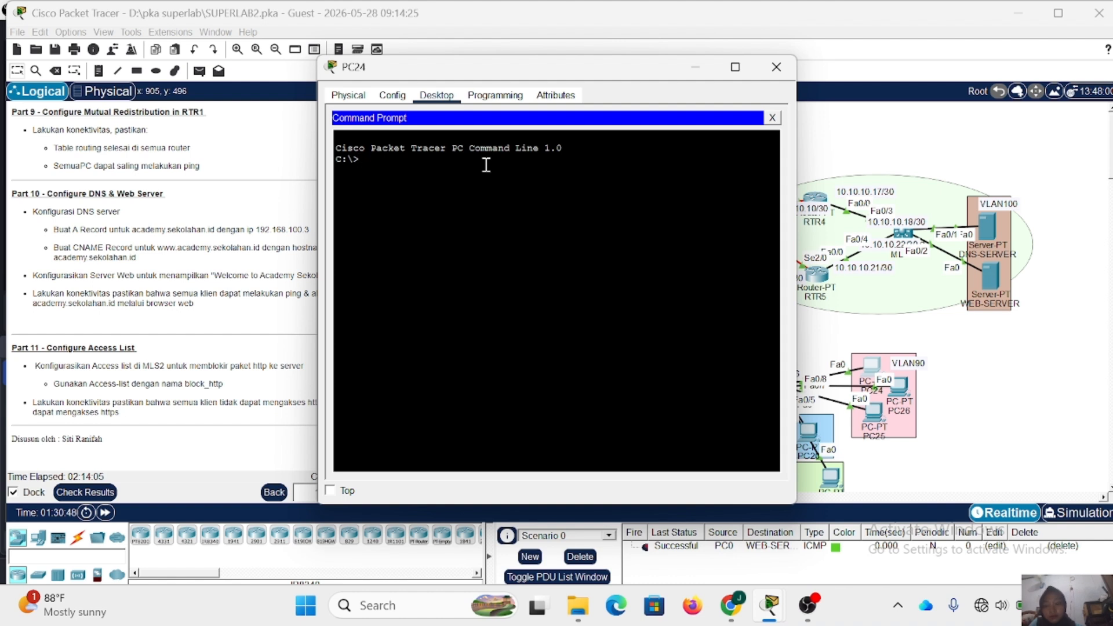
type("ping academyse")
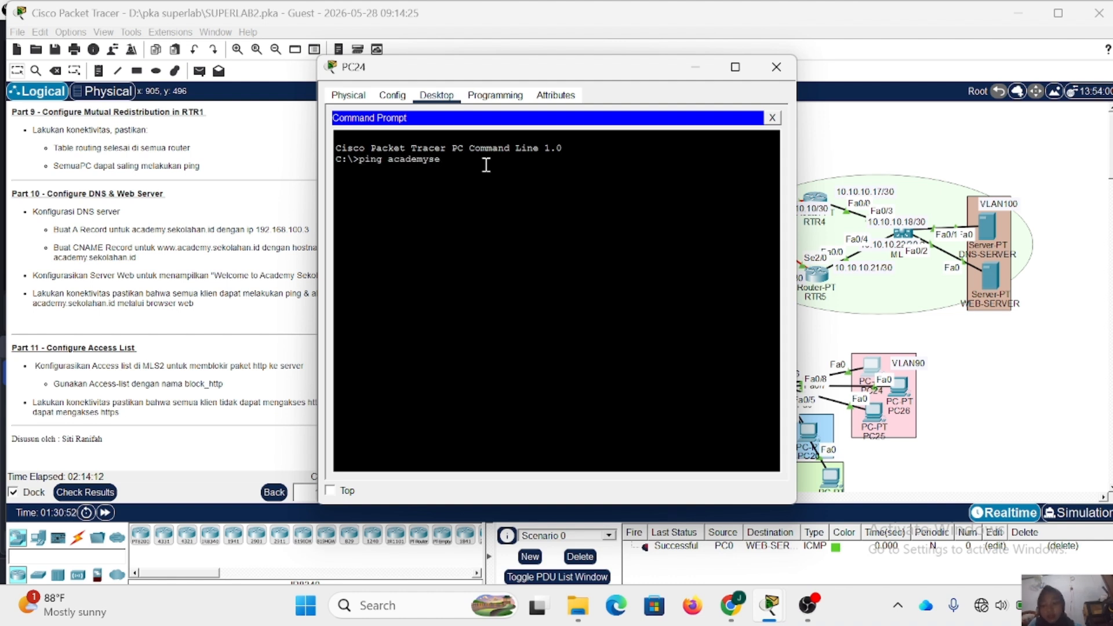
type("kolahan")
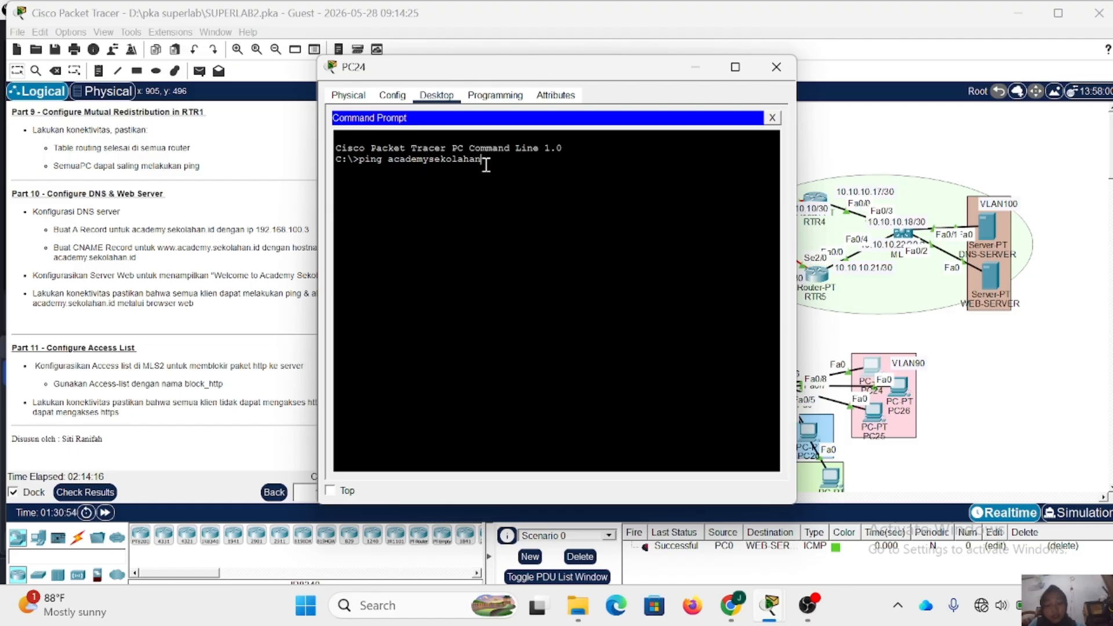
type(".com")
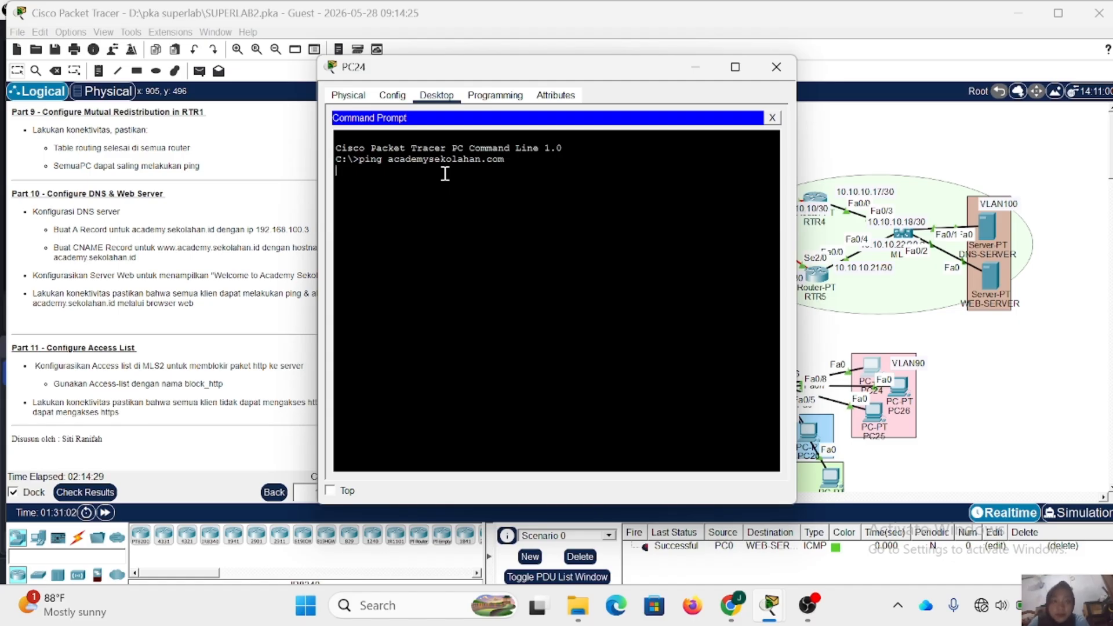
key("ctrl+c")
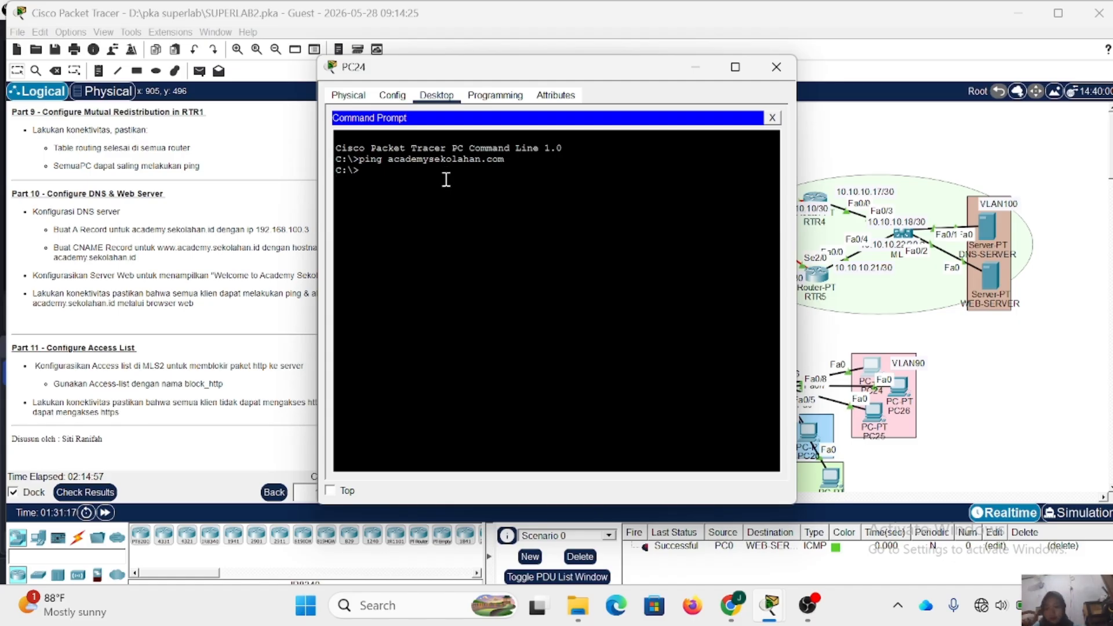
- Repeat the ping to academysekolahan.com on PC24 and close the PC24 window
key("Up")
key("Return")
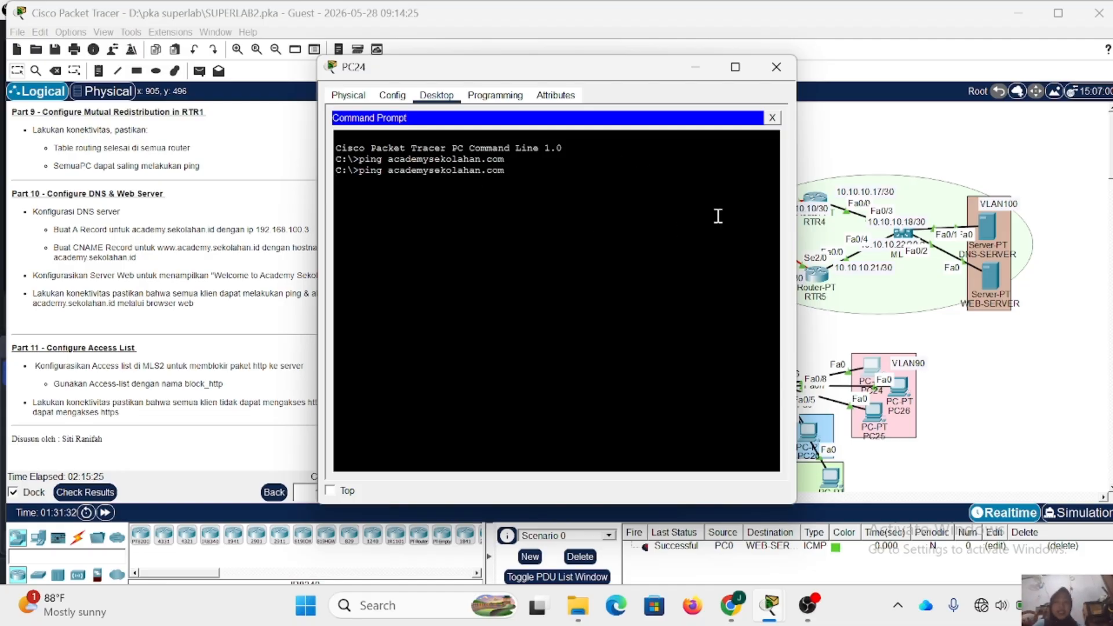
left_click(772, 118)
left_click(775, 68)
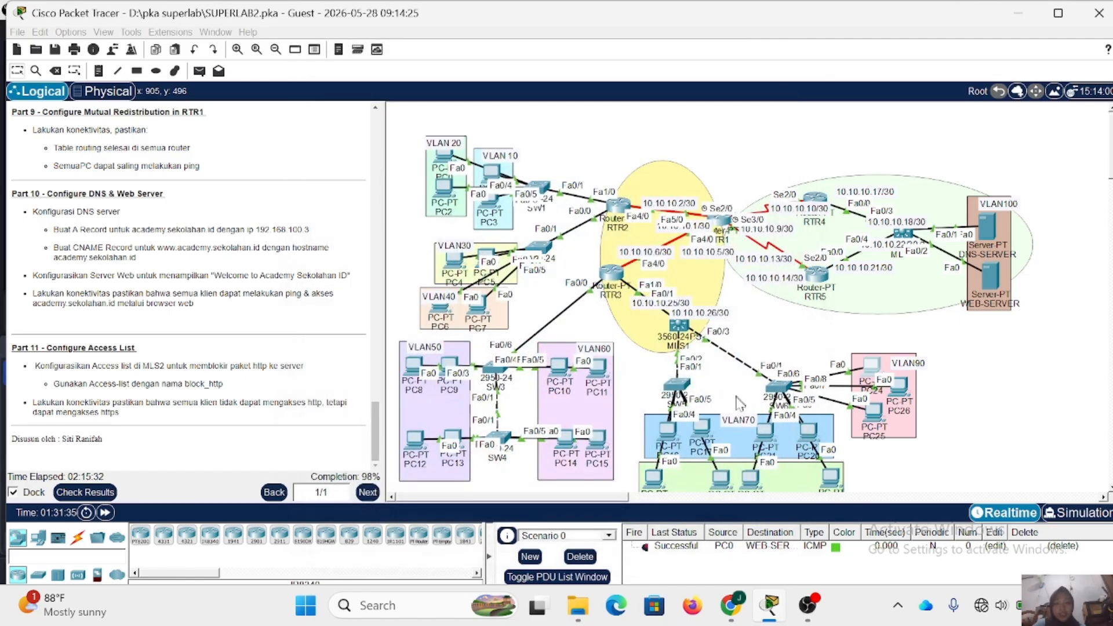
- Check the IP configuration of PC17 in VLAN70, including its DNS server address, and close the window
scroll(718, 415, "down", 3)
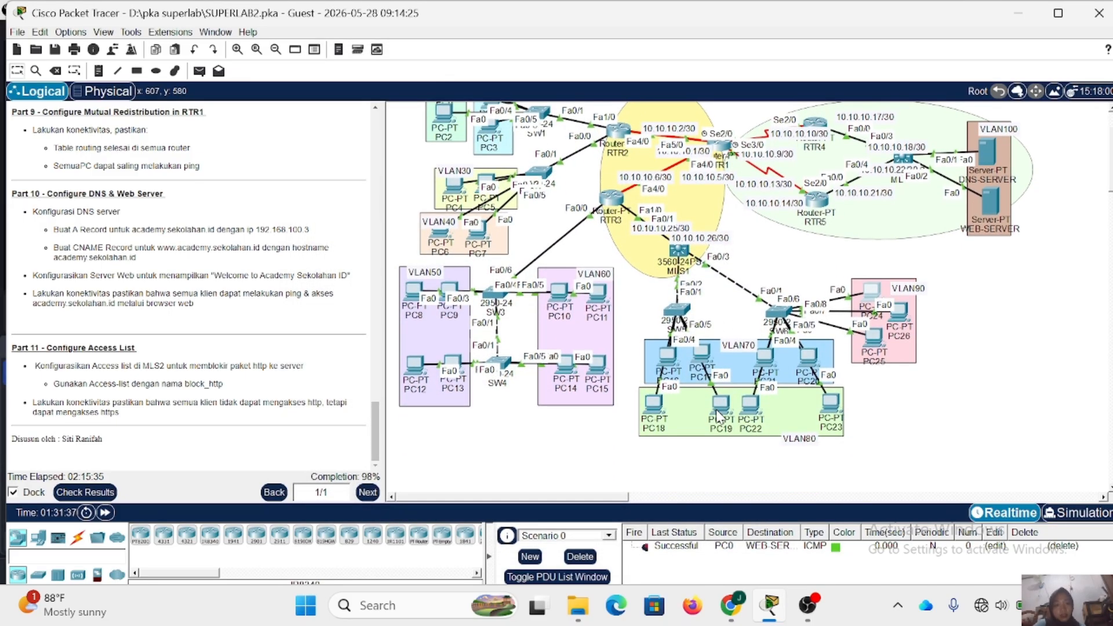
left_click(705, 361)
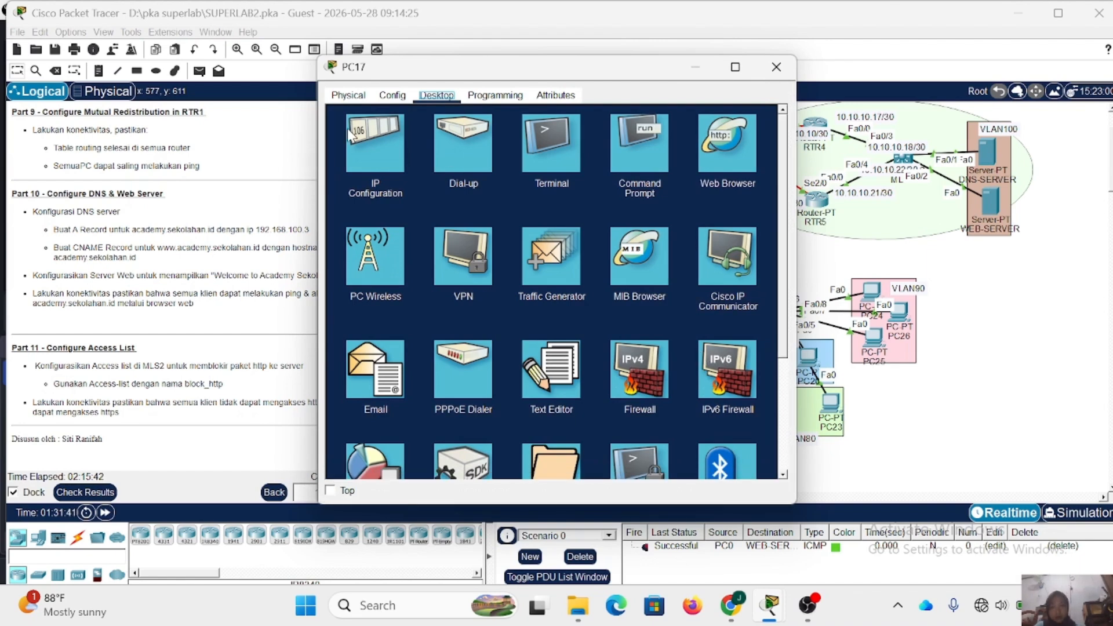
left_click(349, 134)
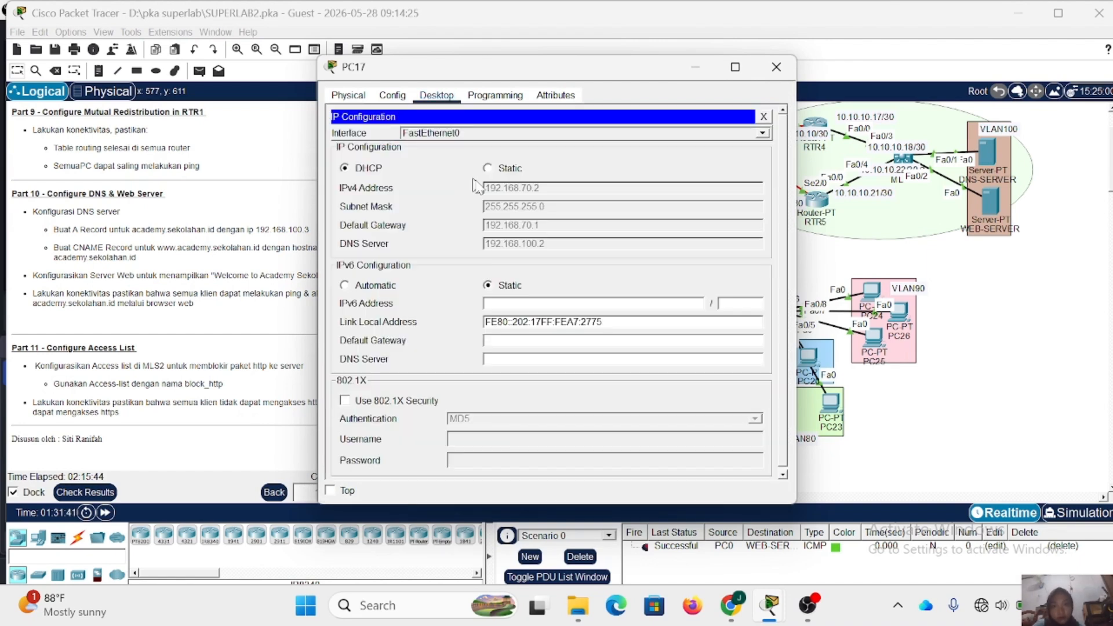
left_click(775, 68)
mouse_move(708, 353)
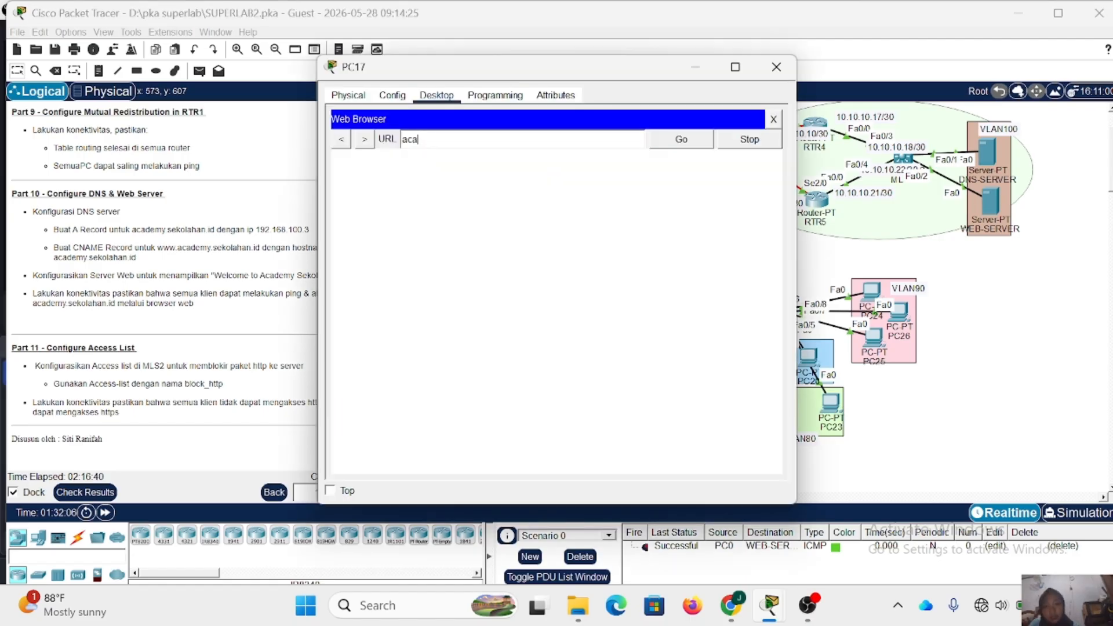
type("de")
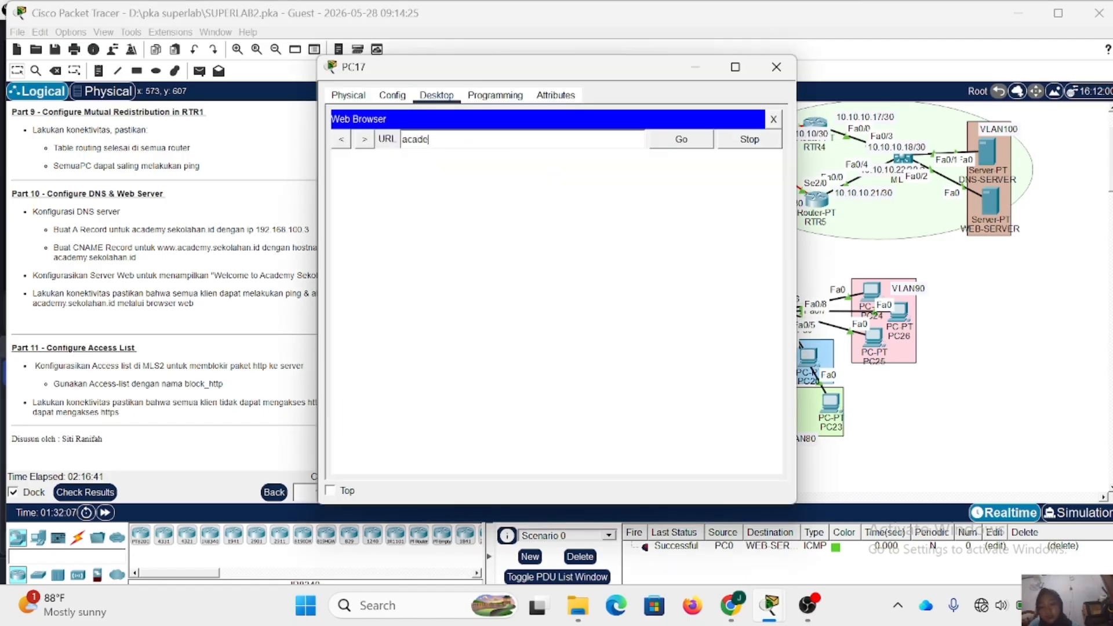
type("mysc")
type("kol")
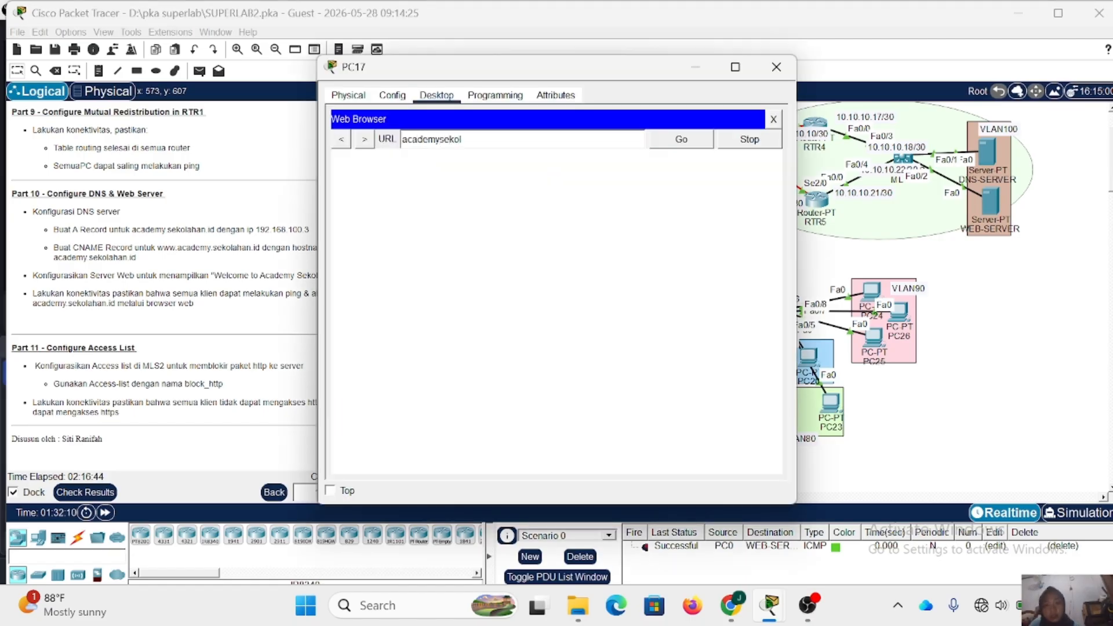
type("ahan.")
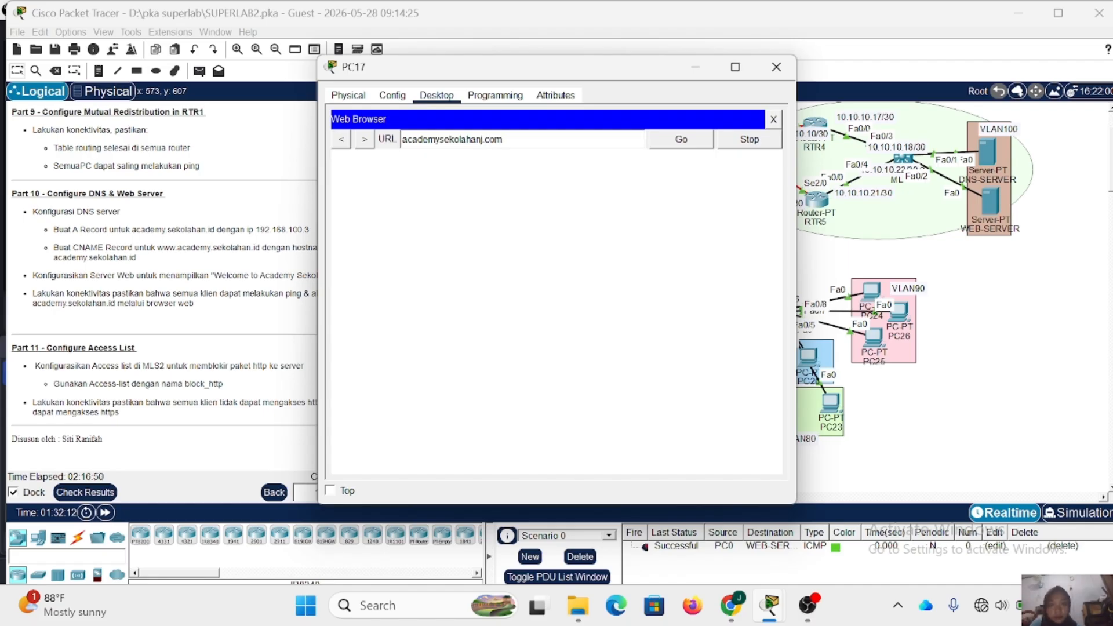
left_click(675, 141)
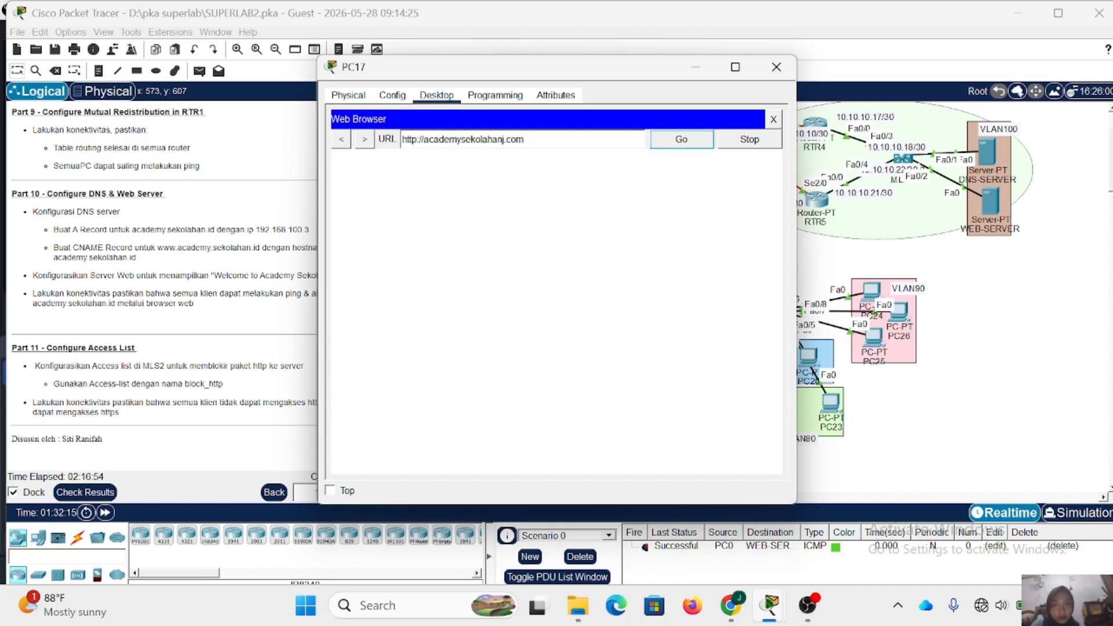
left_click(504, 139)
key("BackSpace")
left_click(700, 146)
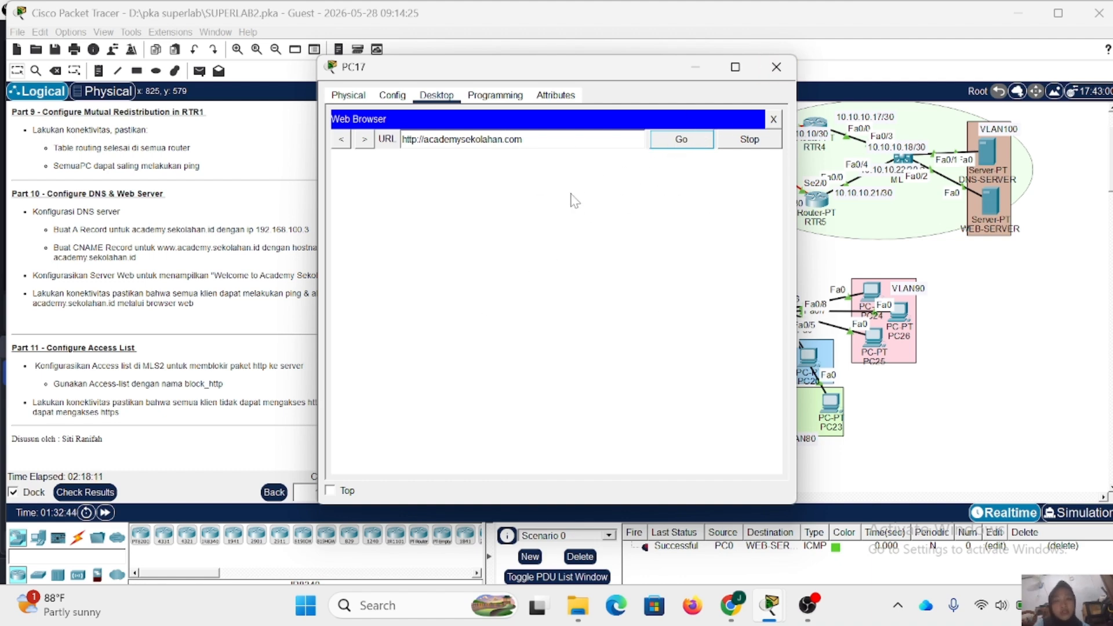
left_click(775, 67)
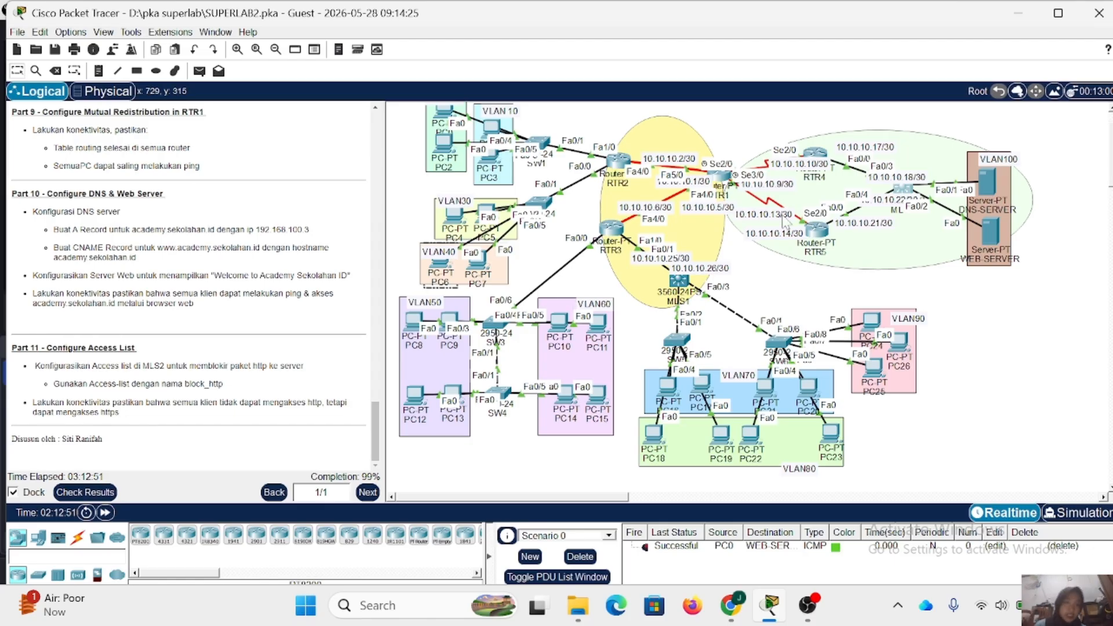
- In MLS2's CLI, enter the enable password, go to global configuration mode and create an extended access list named block
left_click(904, 191)
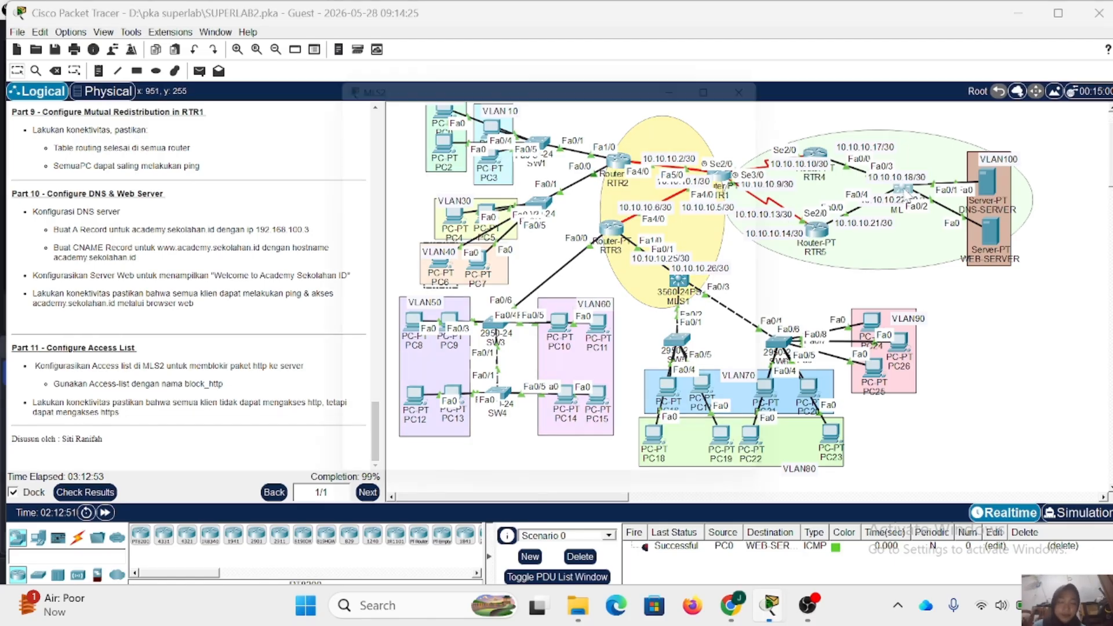
left_click(438, 422)
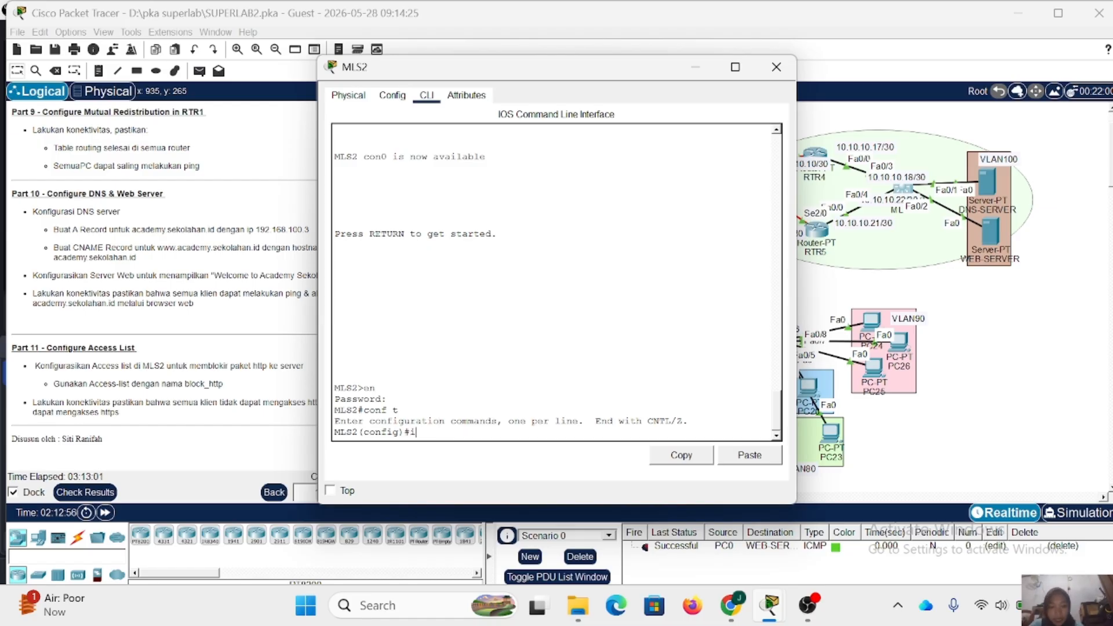
type("ip access-l")
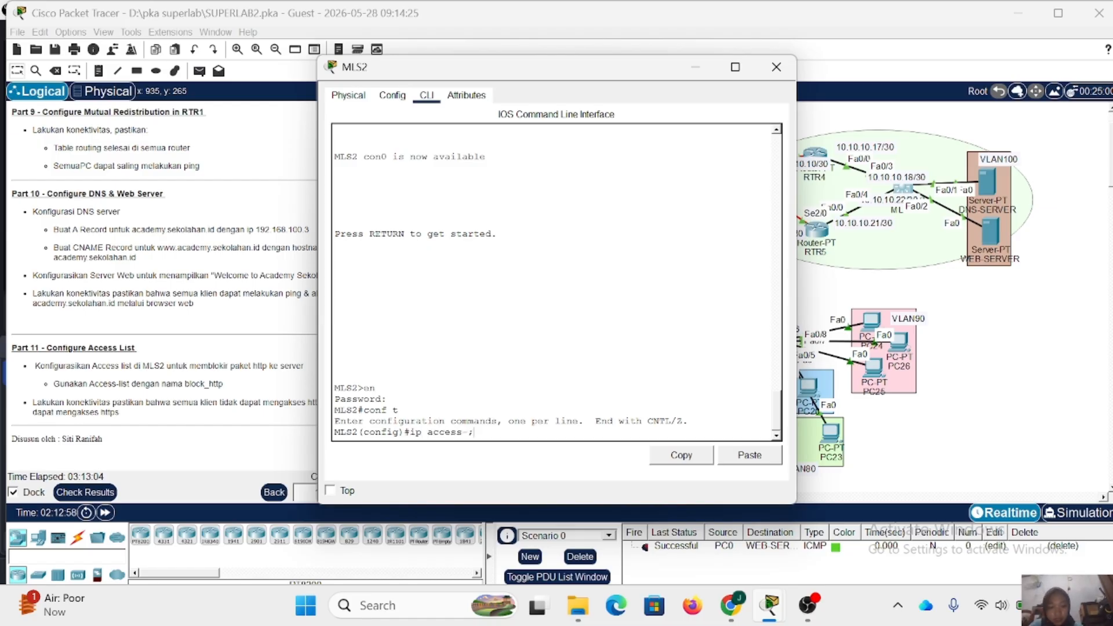
type("ist")
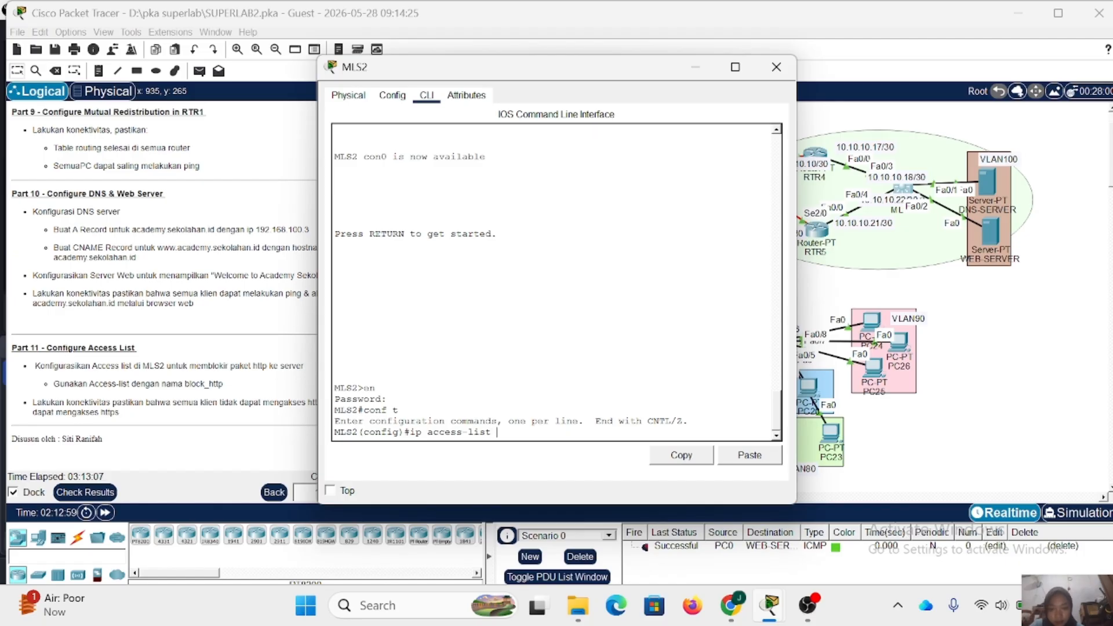
type(" exten")
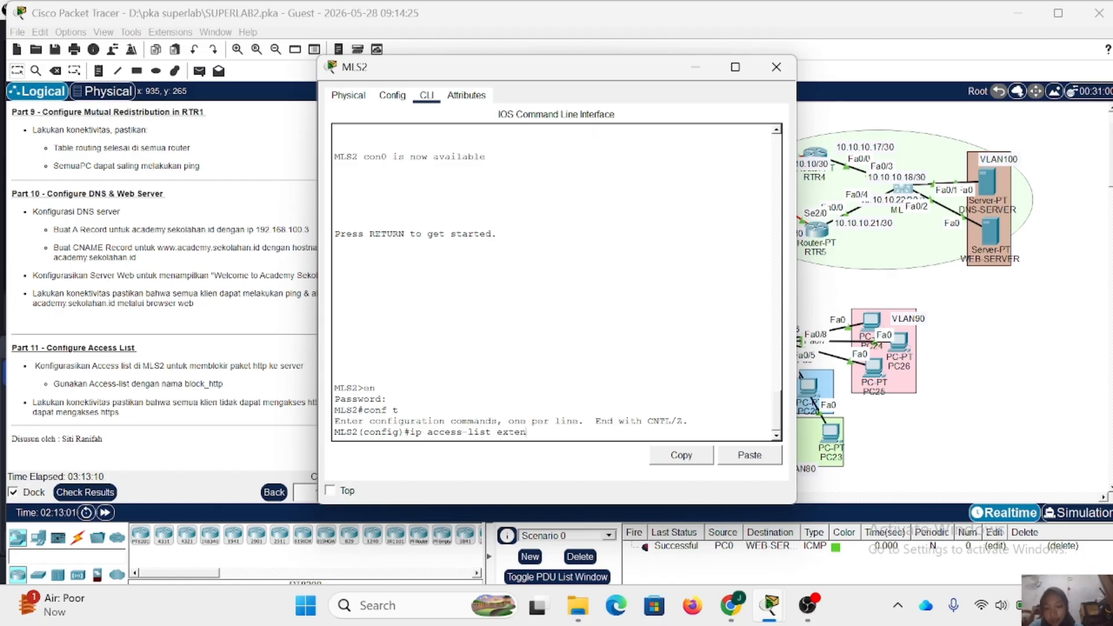
type("ded")
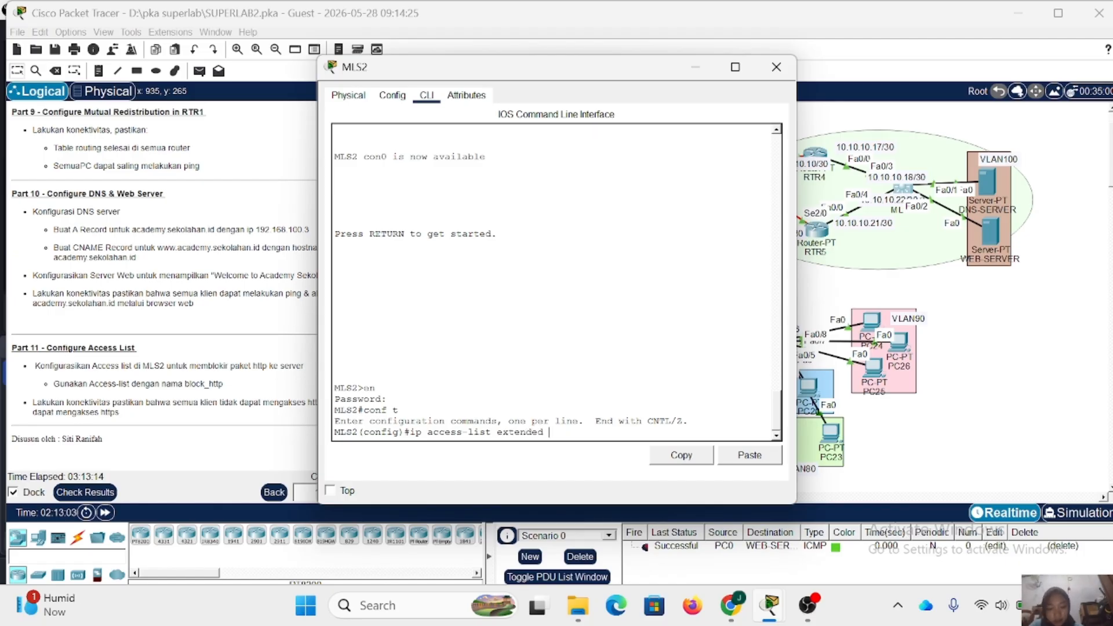
type(" block")
key("Return")
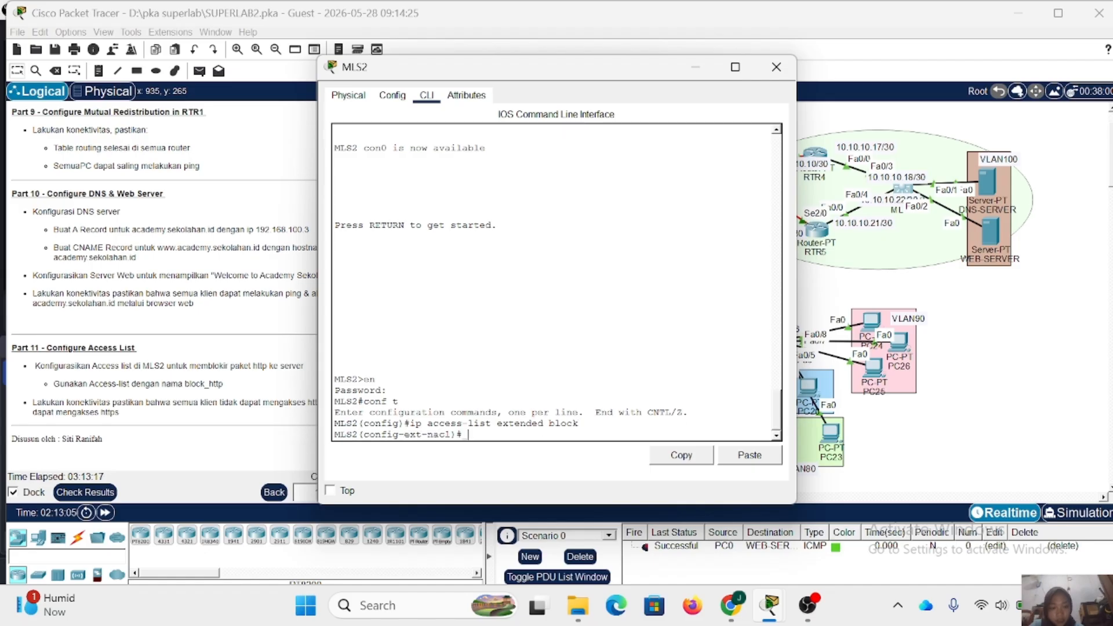
- Create the extended access list block_http on MLS2
key("Up")
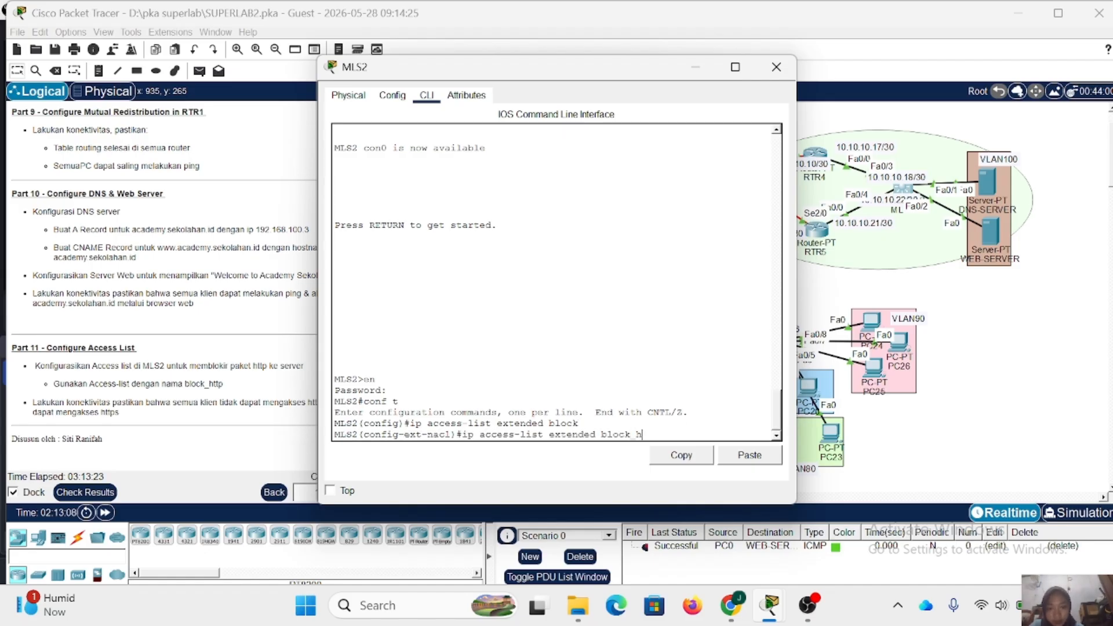
key("BackSpace")
type("http")
key("Return")
- Add a rule to block_http denying TCP from any source to 192.168.100.0 0.0.0.255 on port 80
type("de")
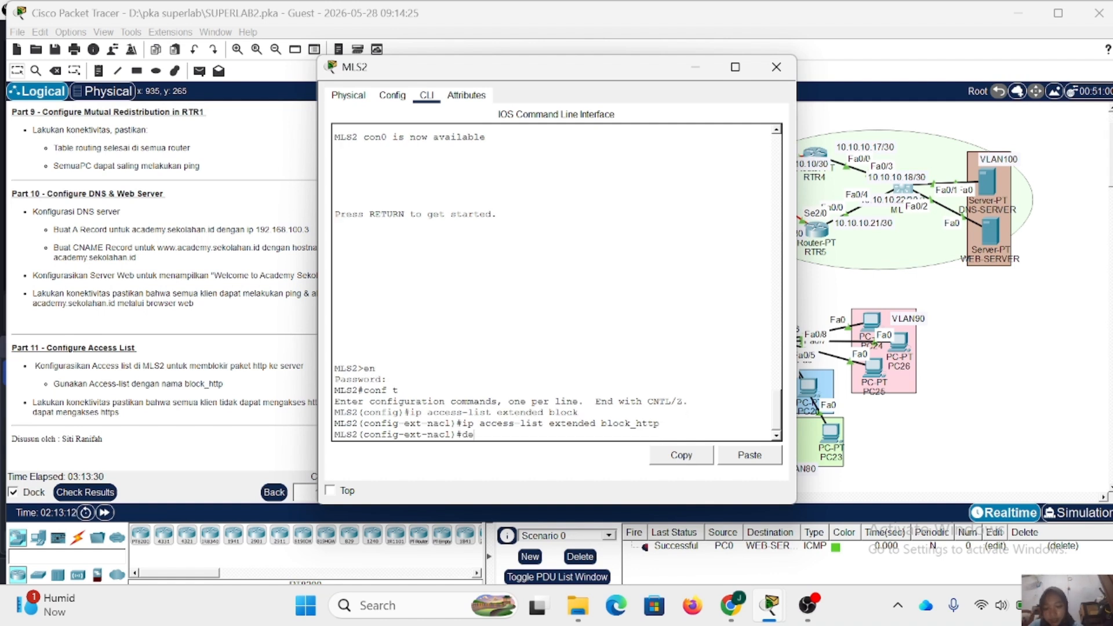
type("ny tcp a")
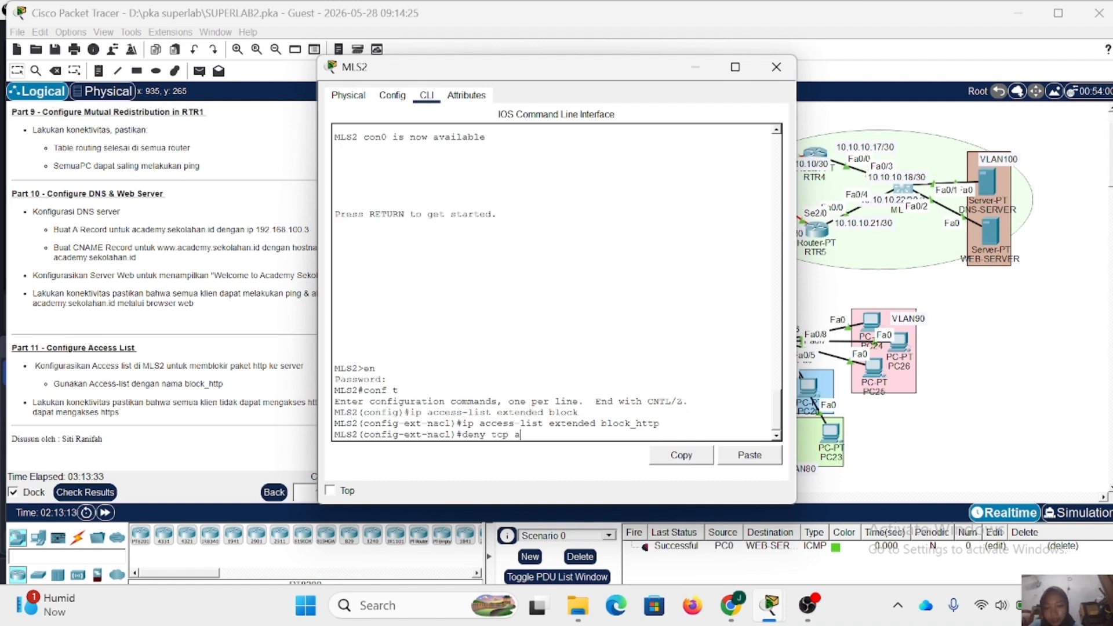
type("ny 192.168.100.0 0.0")
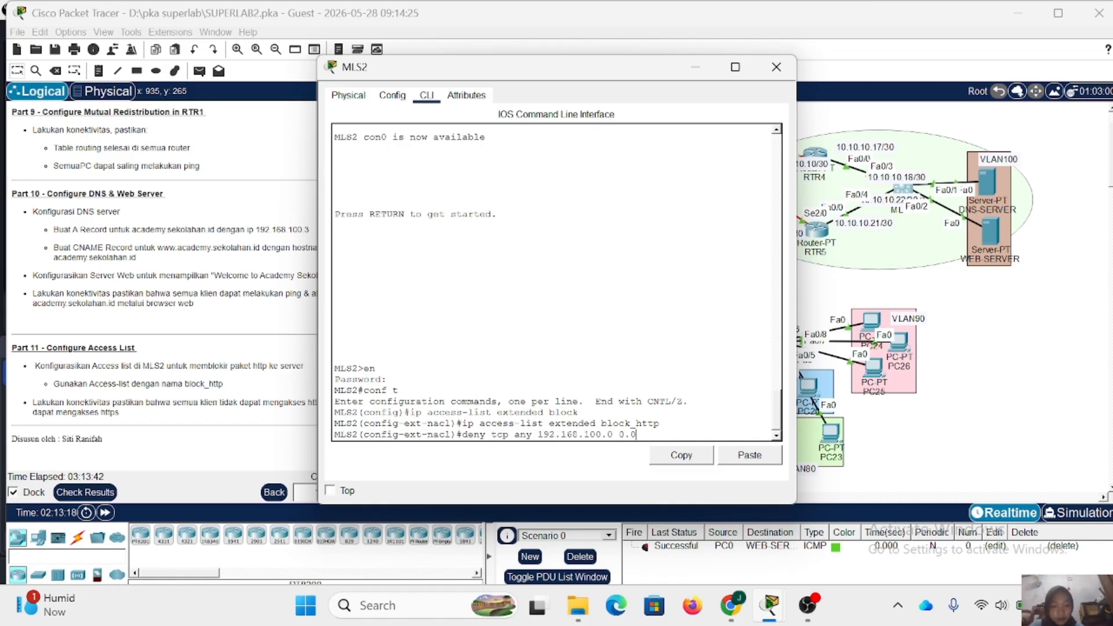
type(".0.255")
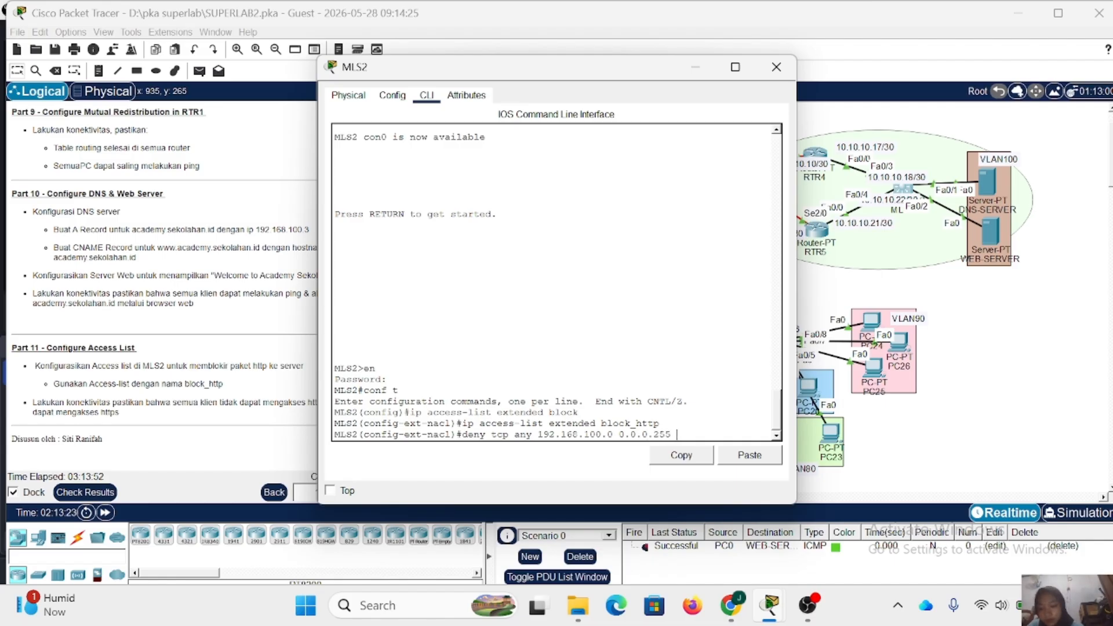
type(" w")
key("BackSpace")
type("eq 80")
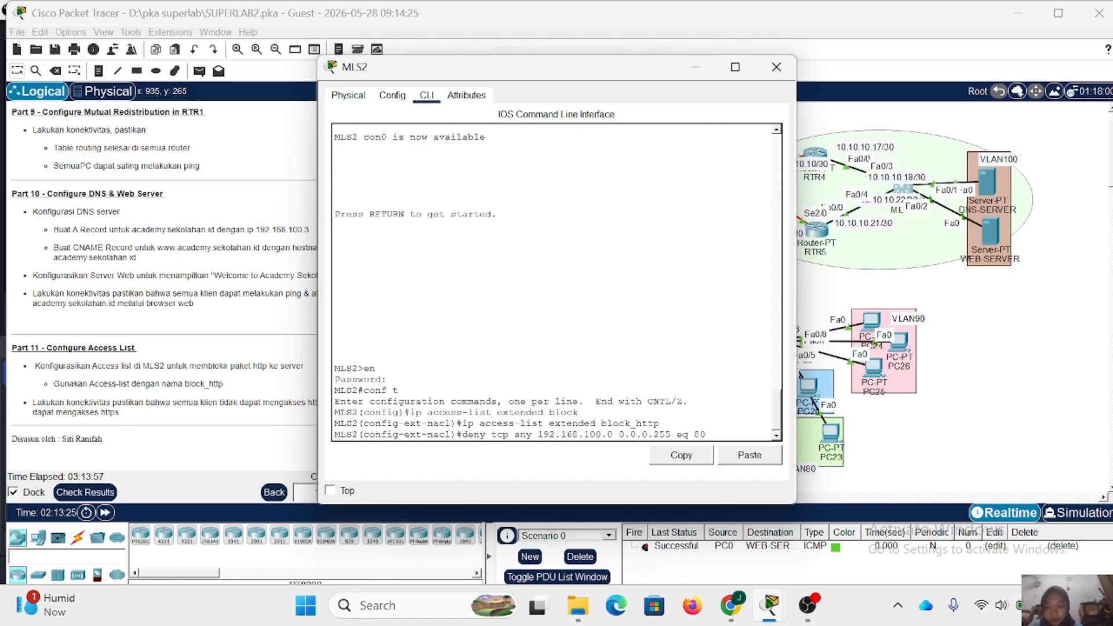
key("Return")
- Add a rule to block_http permitting all other IP traffic from any source to any destination
type("p")
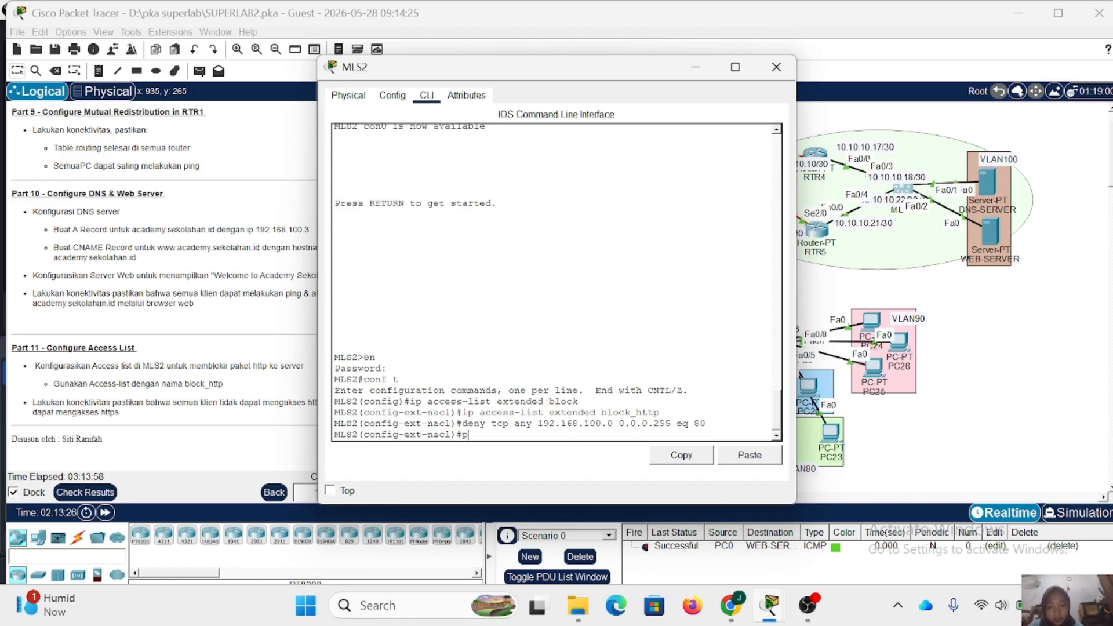
type("ermit")
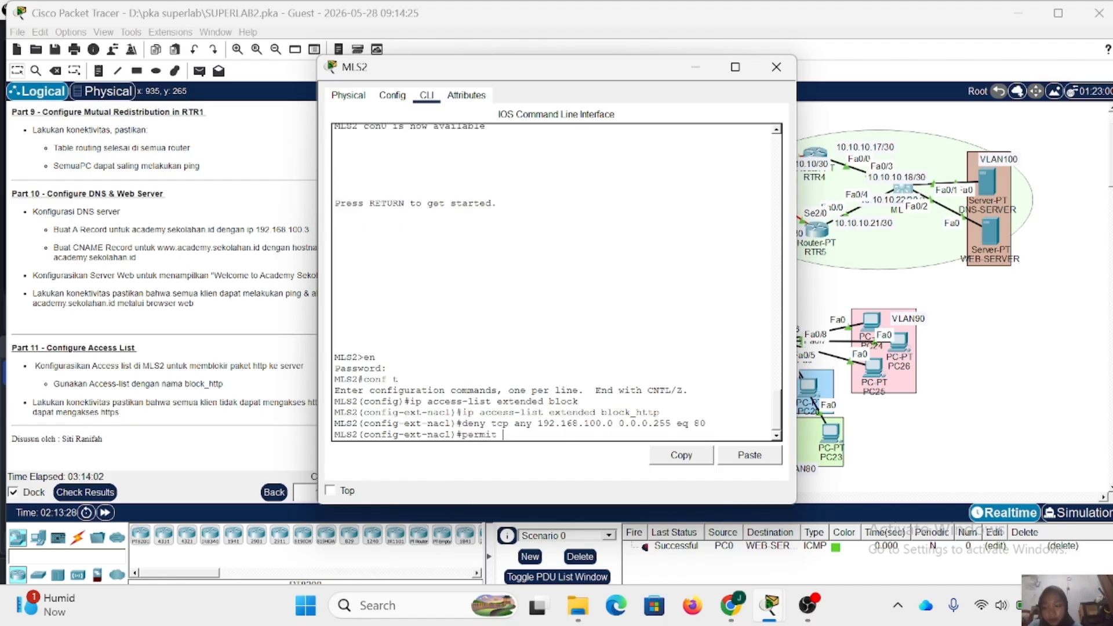
type("ip any an")
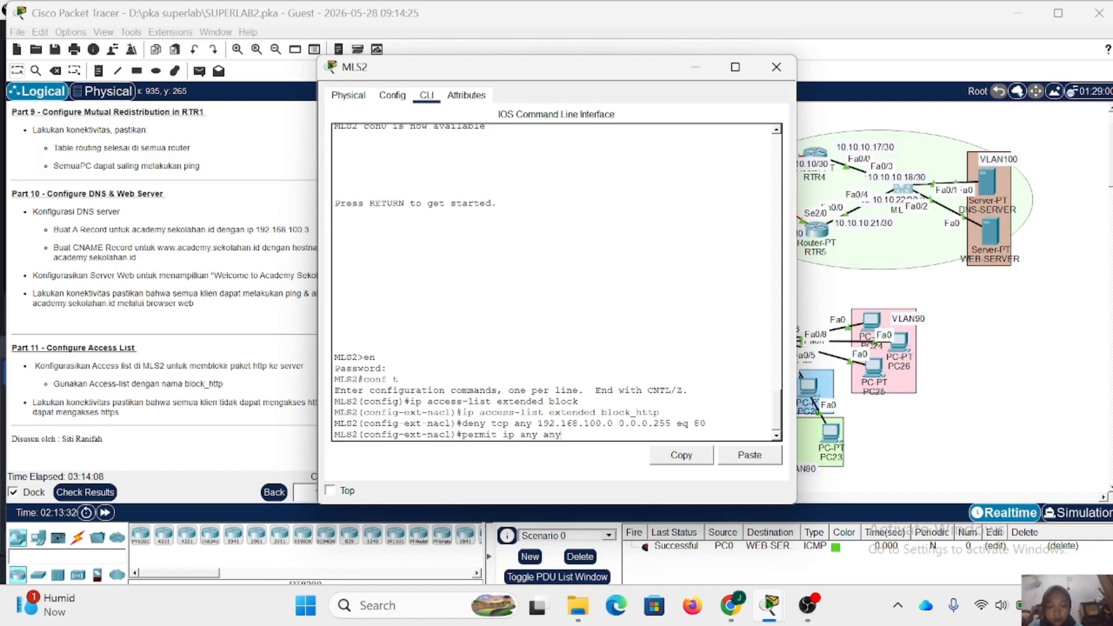
type("y")
key("Return")
- Enter the VLAN 100 interface on MLS2 and try to apply the list with ip access-group block_http cut
type("int v")
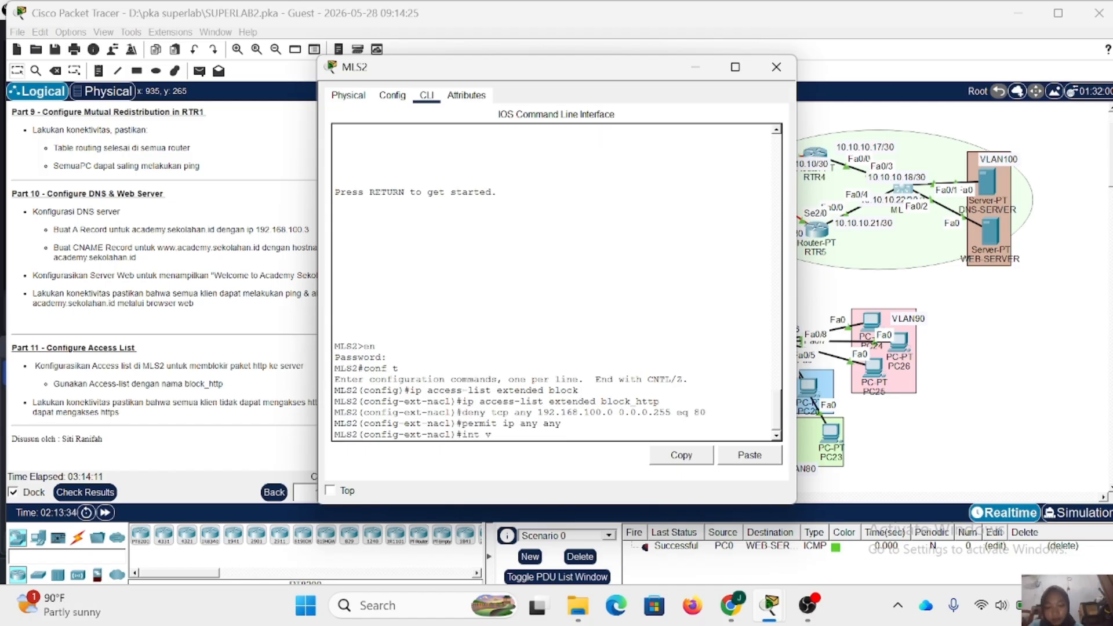
type("l 100")
key("Return")
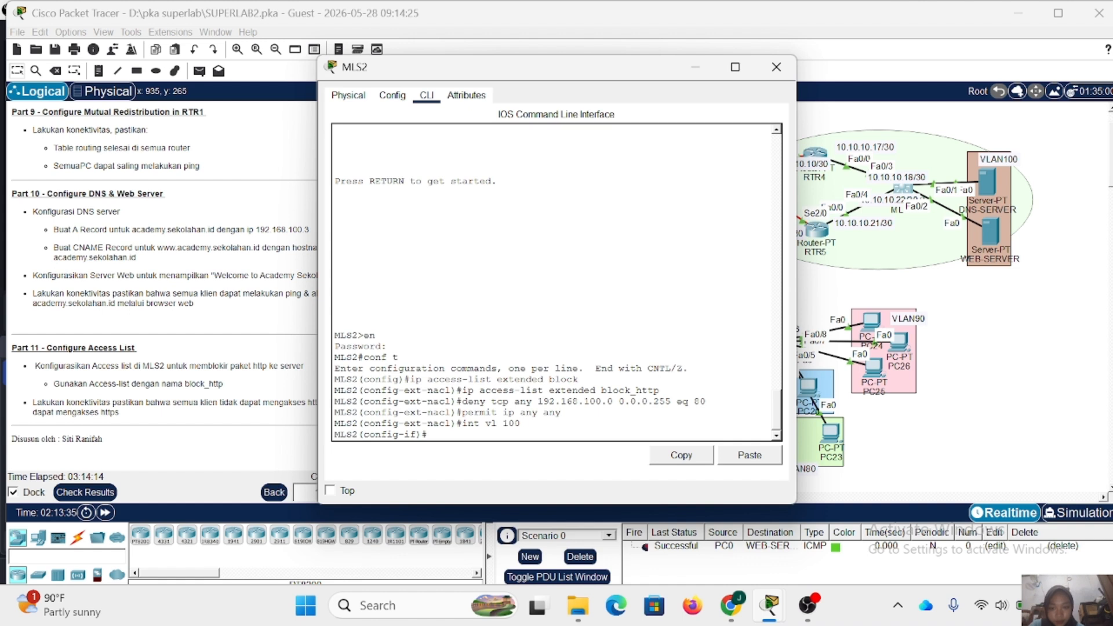
key("Return")
type("ip")
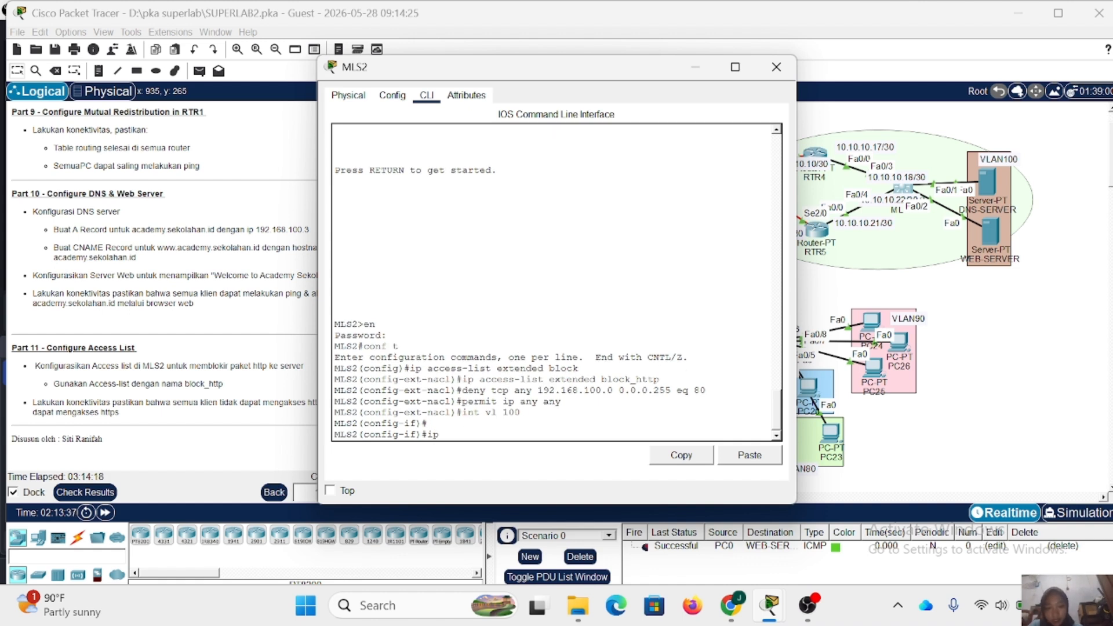
type(" access")
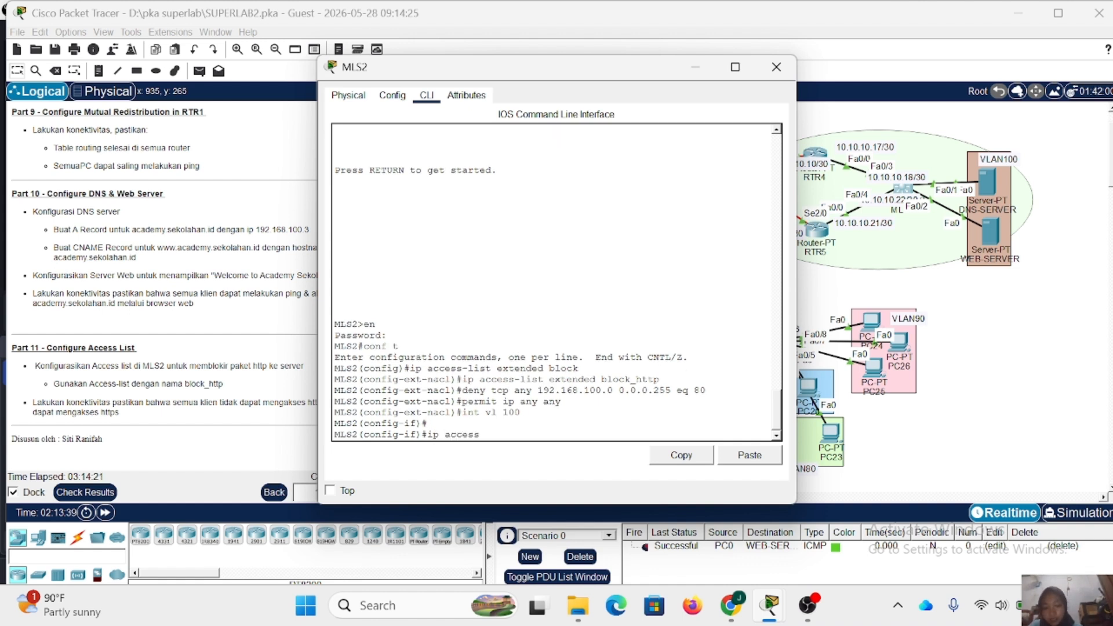
type("-group block")
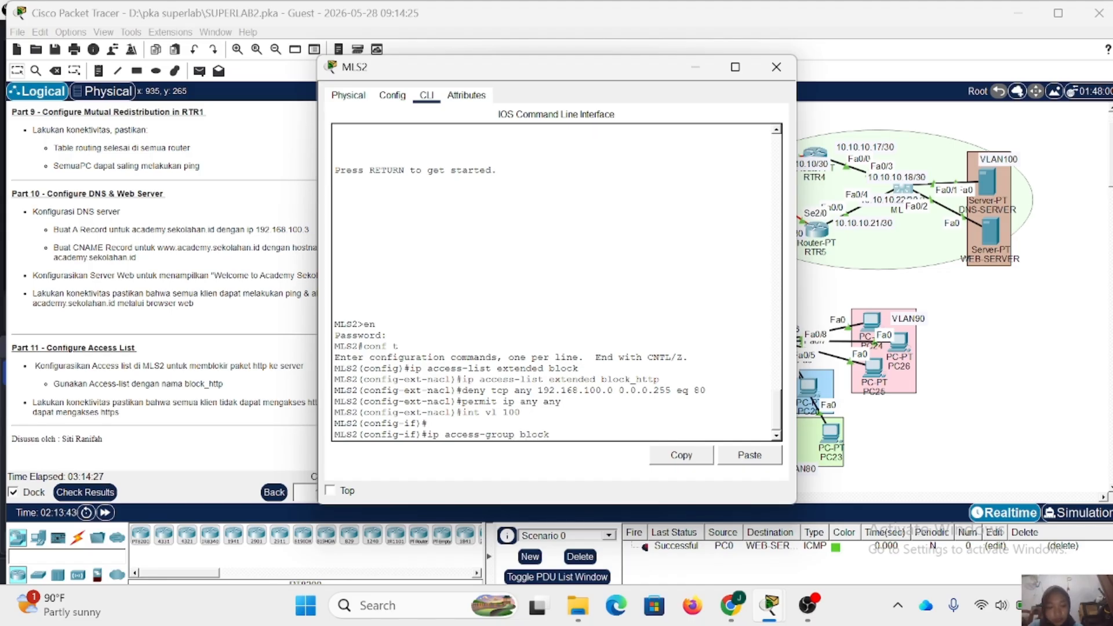
type("_hhtp")
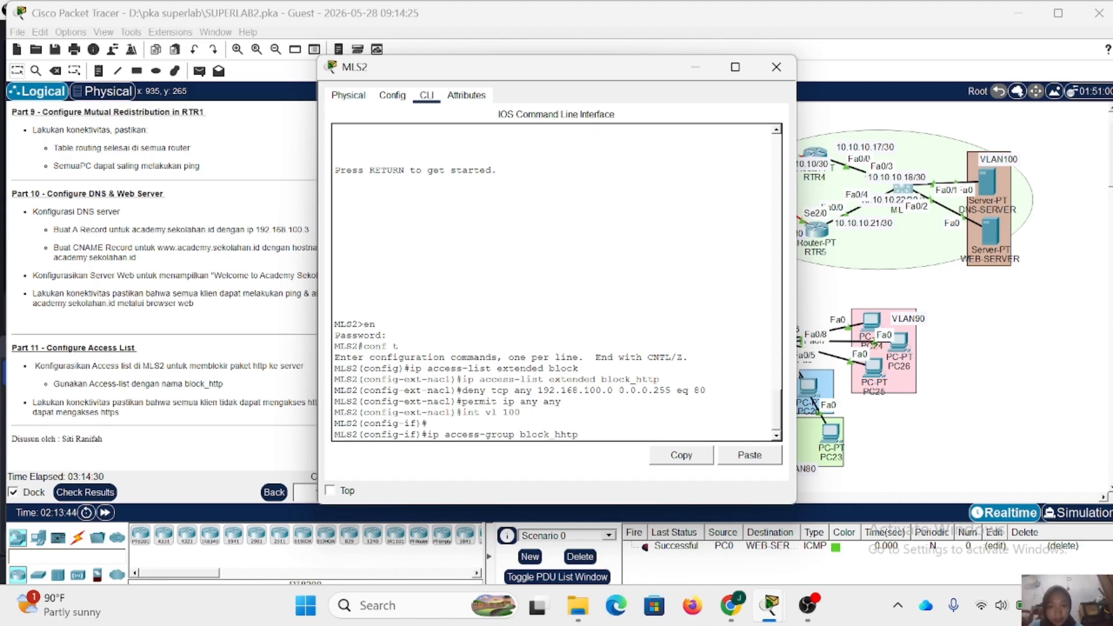
key("BackSpace")
key("BackSpace")
key("BackSpace")
type("http cut")
key("Return")
- Apply access list block_http inbound on MLS2's VLAN 100 interface and close the MLS2 window
key("Up")
key("BackSpace")
key("BackSpace")
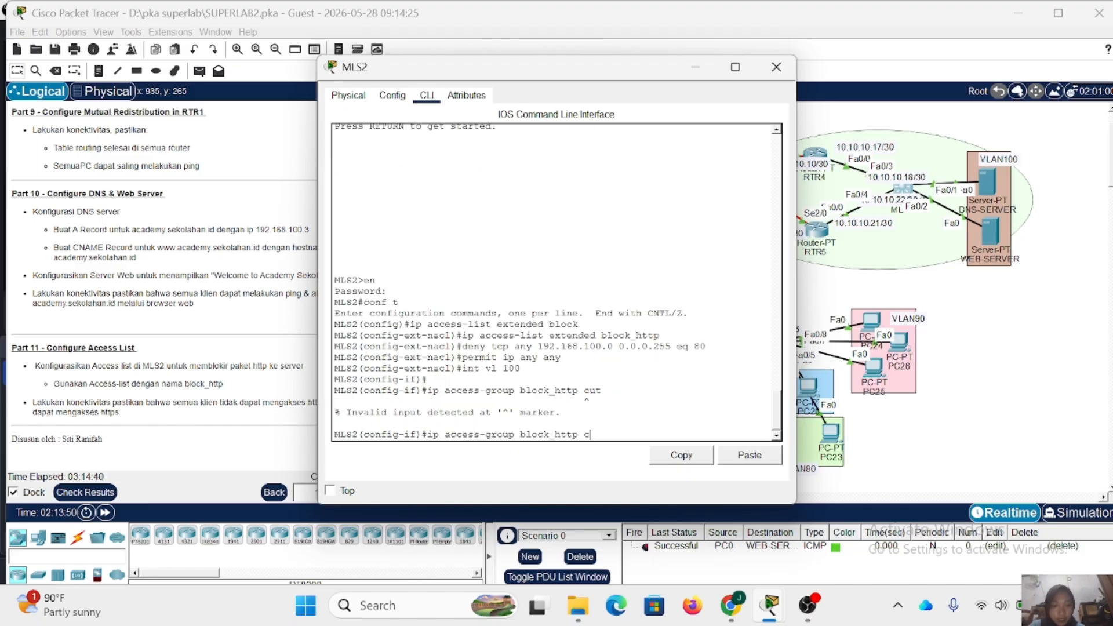
key("Return")
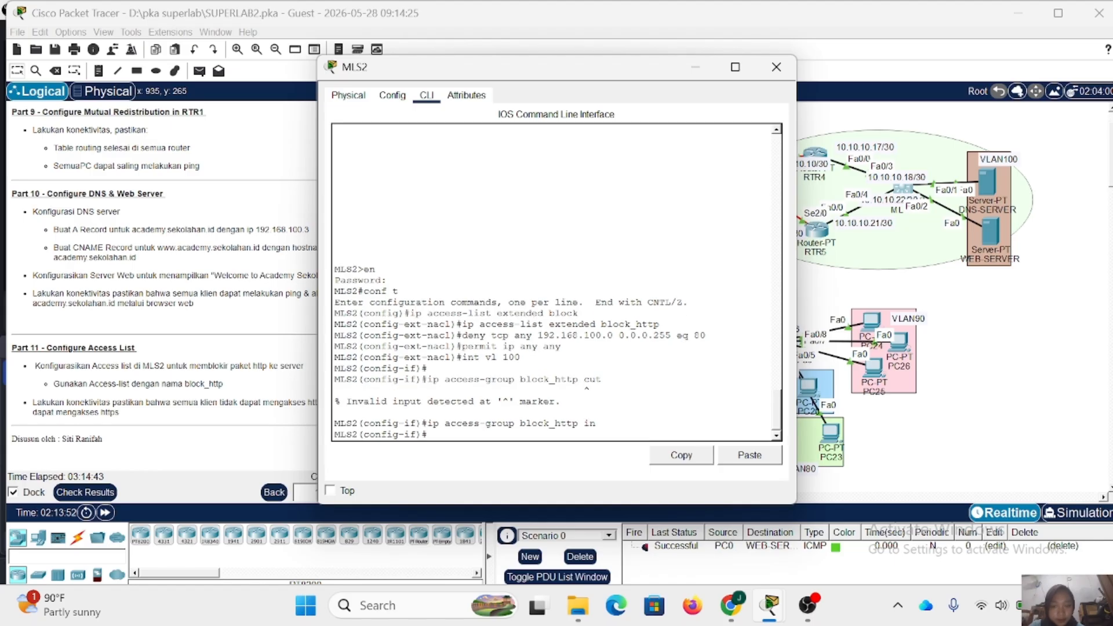
left_click(776, 68)
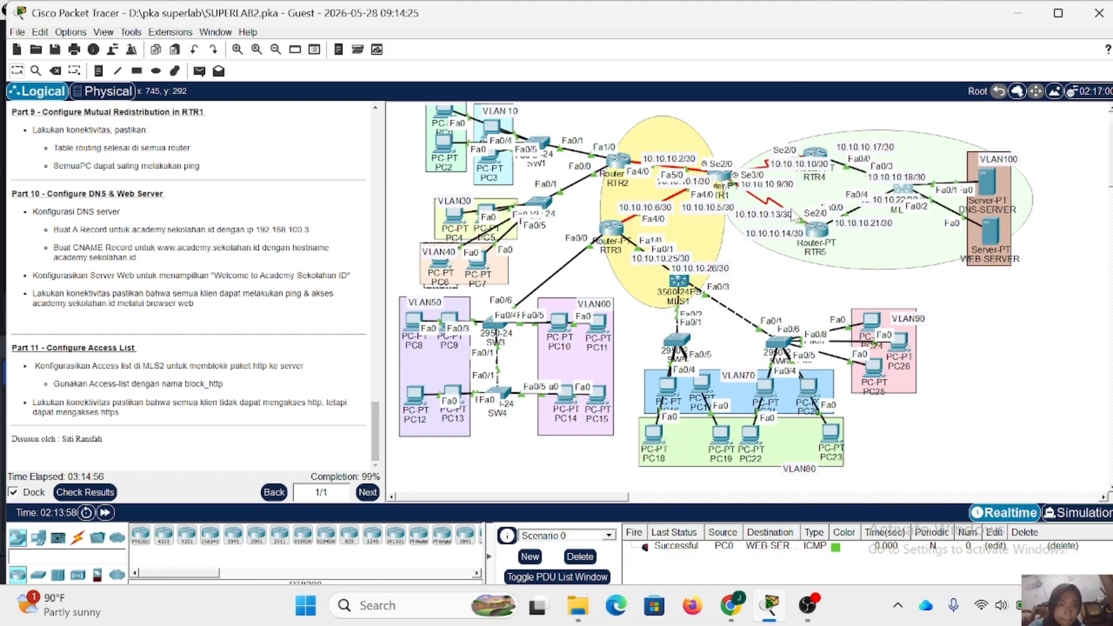
left_click(869, 322)
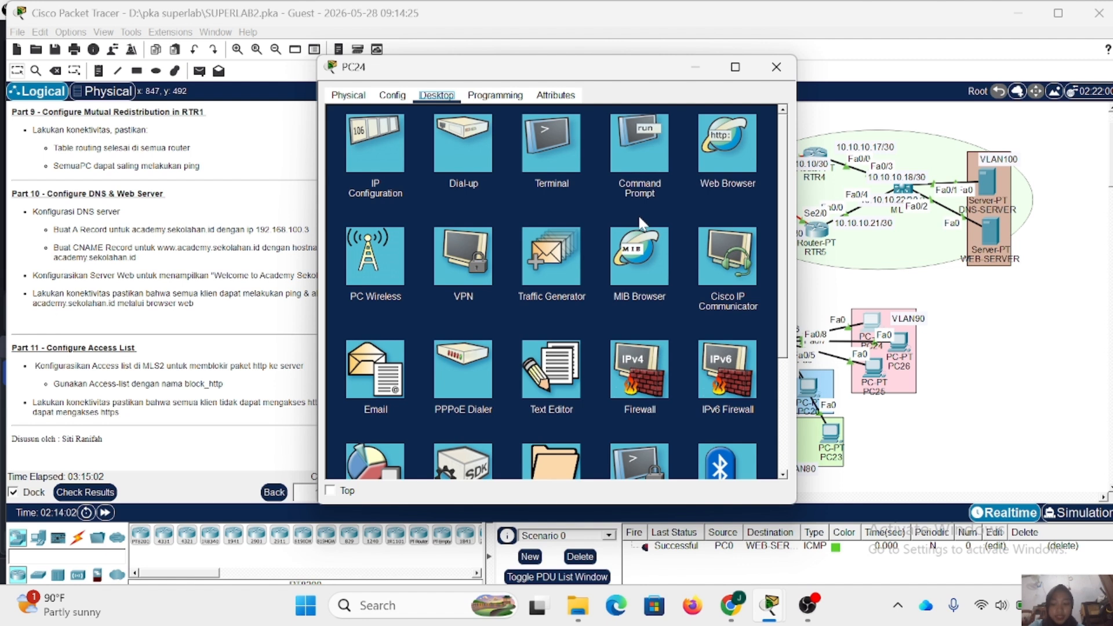
left_click(727, 168)
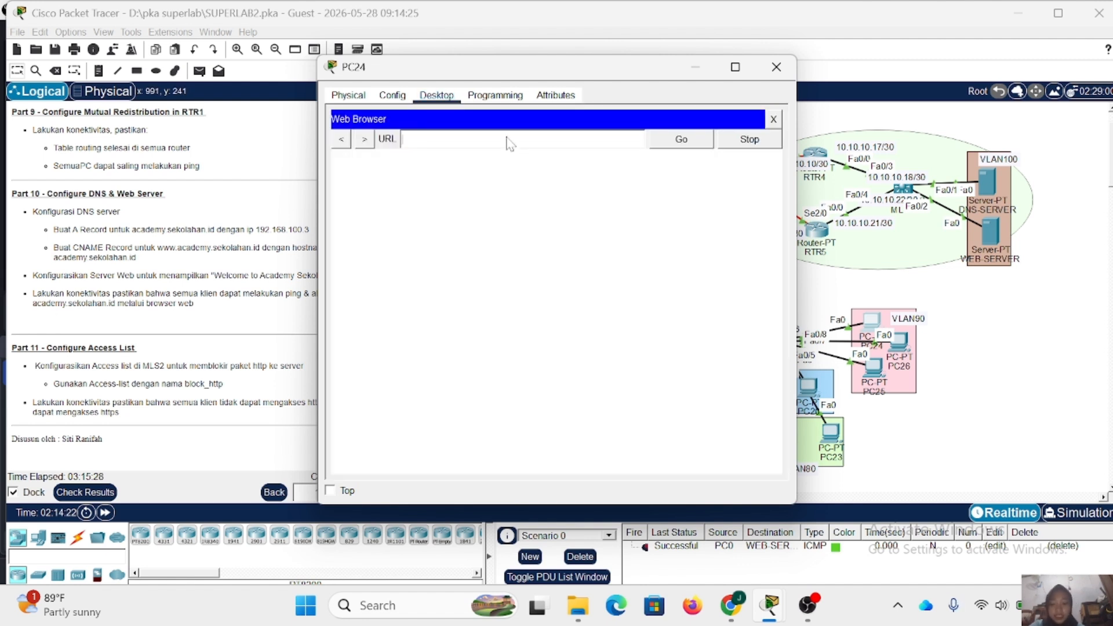
type("academ")
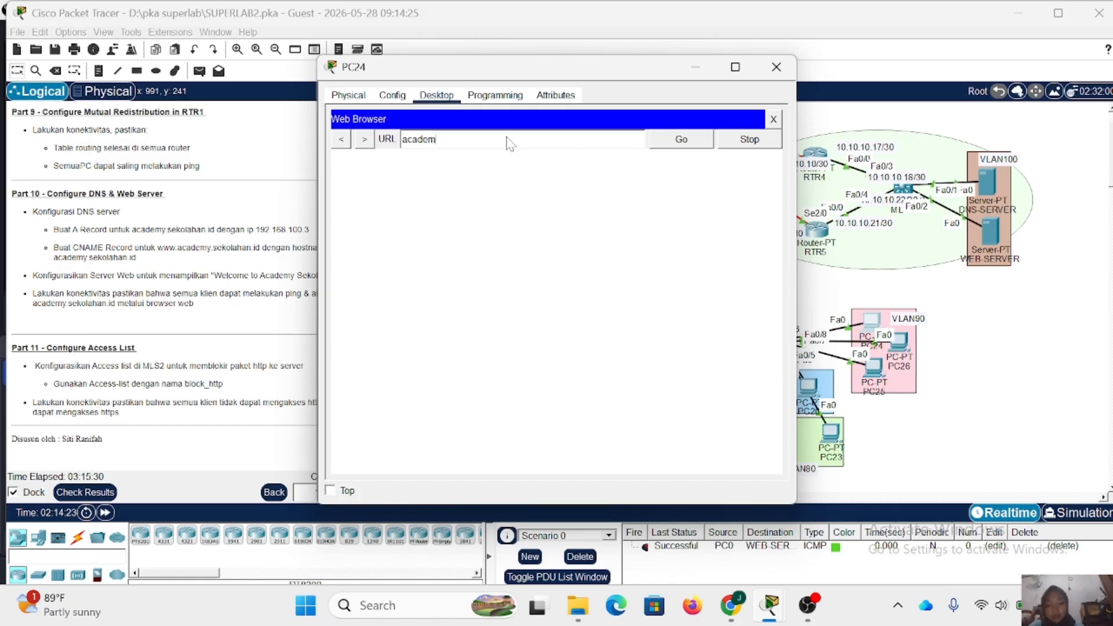
type("ysekolaha")
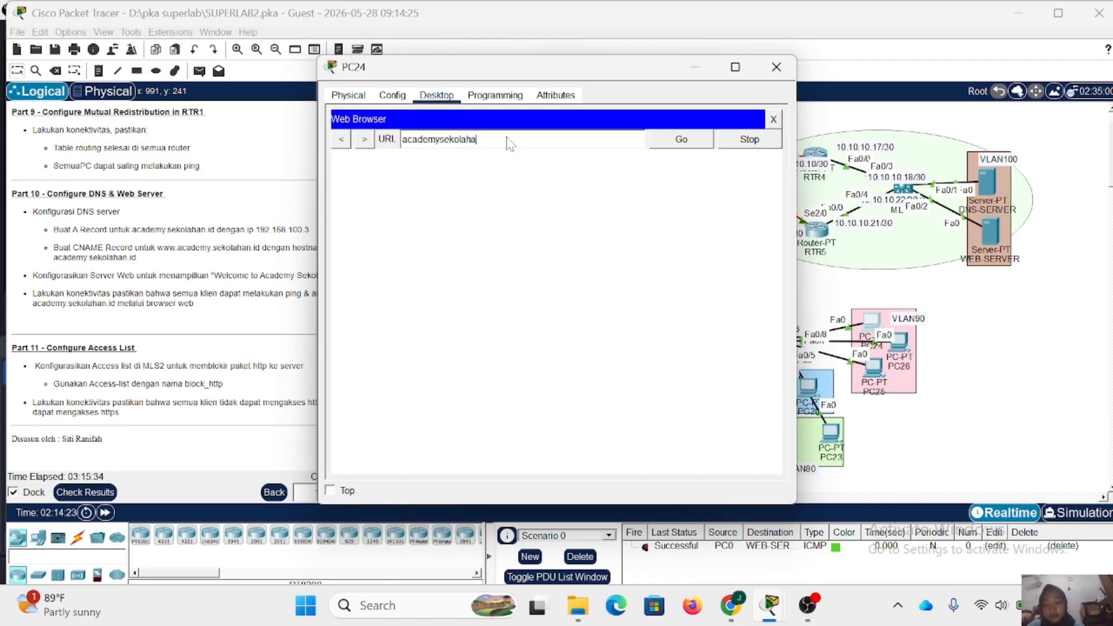
type("n.com")
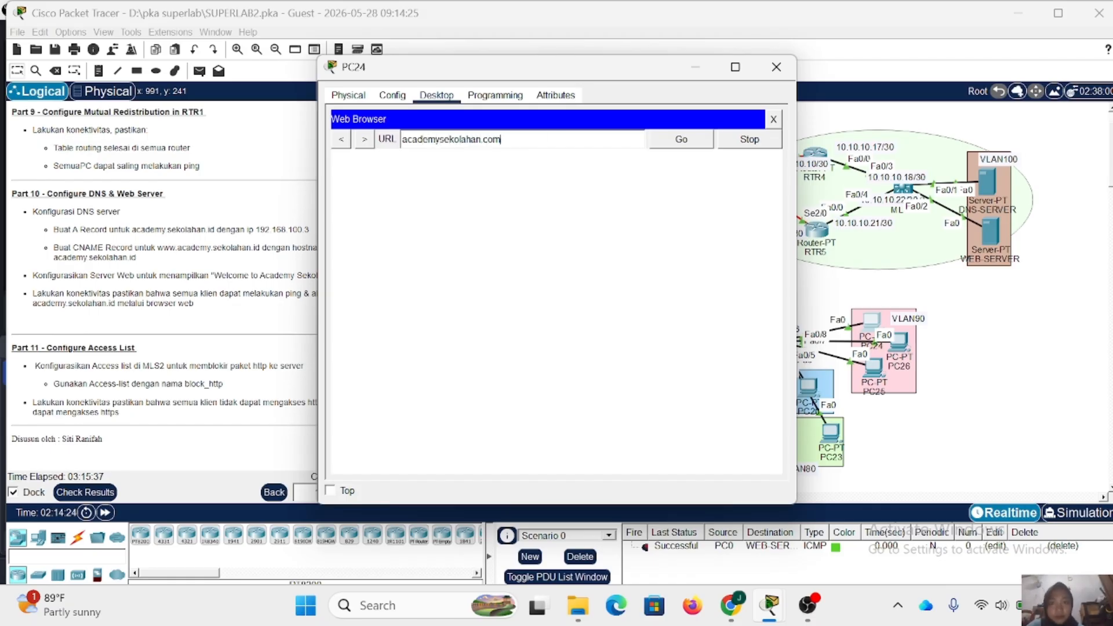
left_click(672, 145)
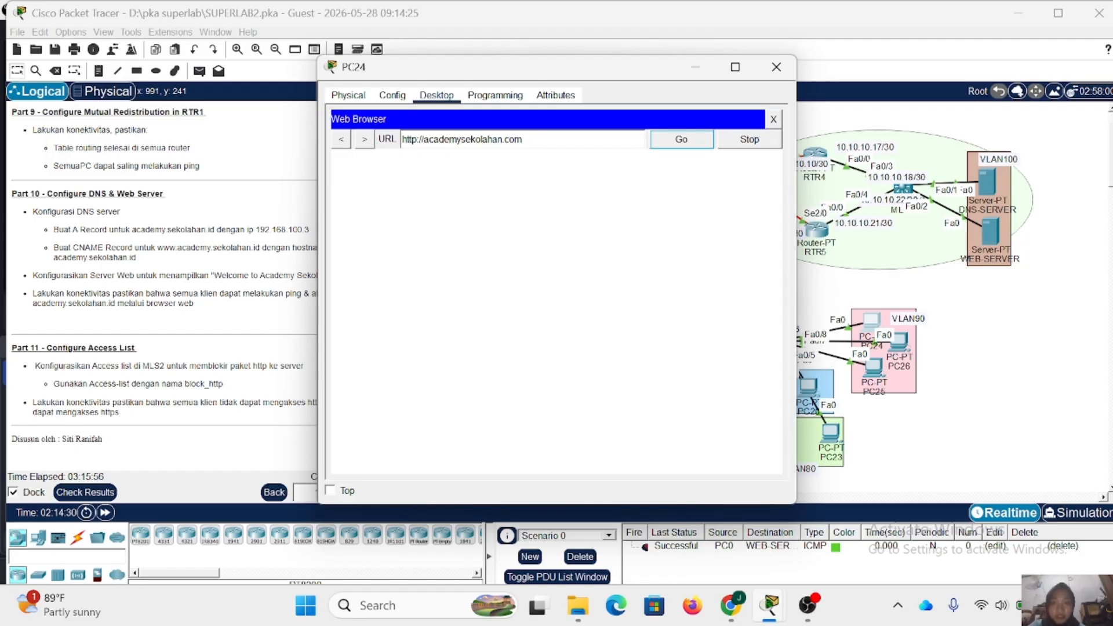
left_click(417, 139)
type("s")
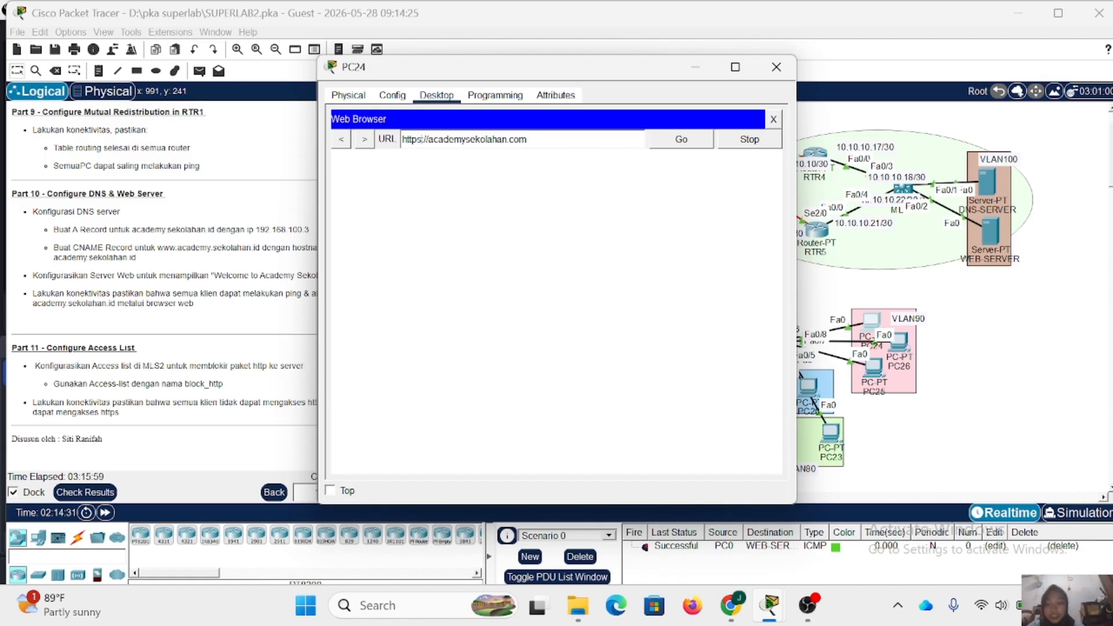
left_click(698, 142)
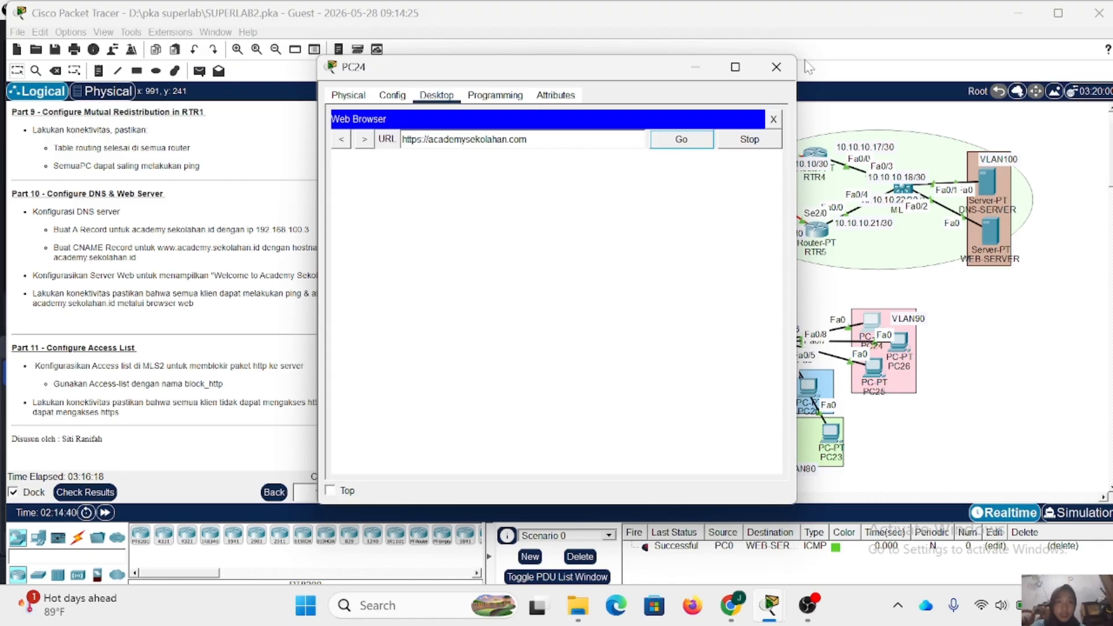
left_click(777, 67)
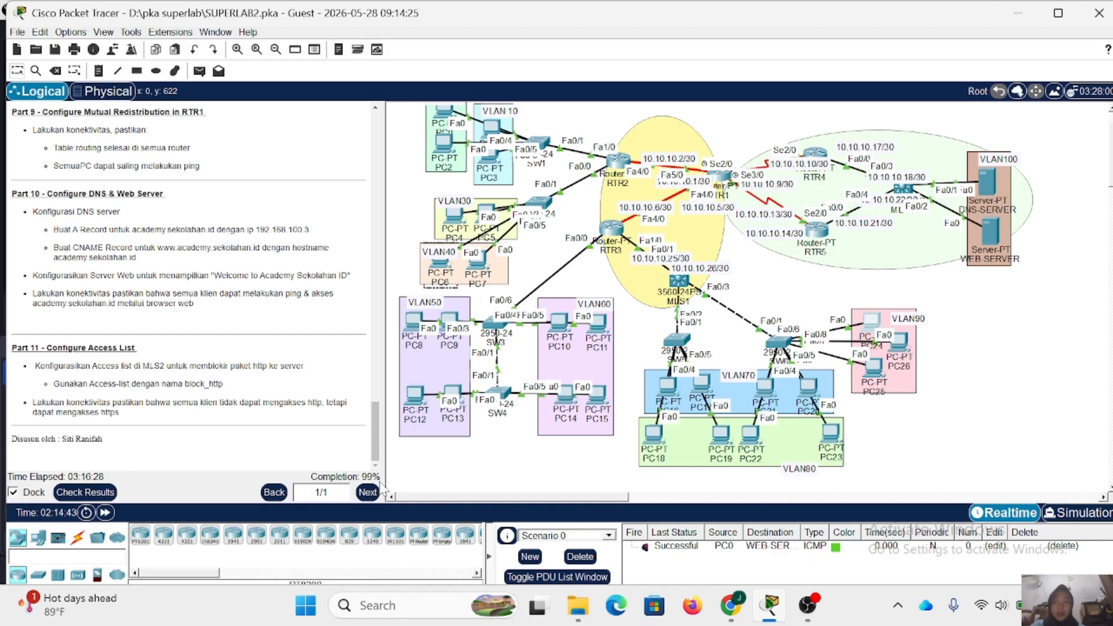
- Check the activity results, review the correct and incorrect assessment items, and close the results
left_click(86, 492)
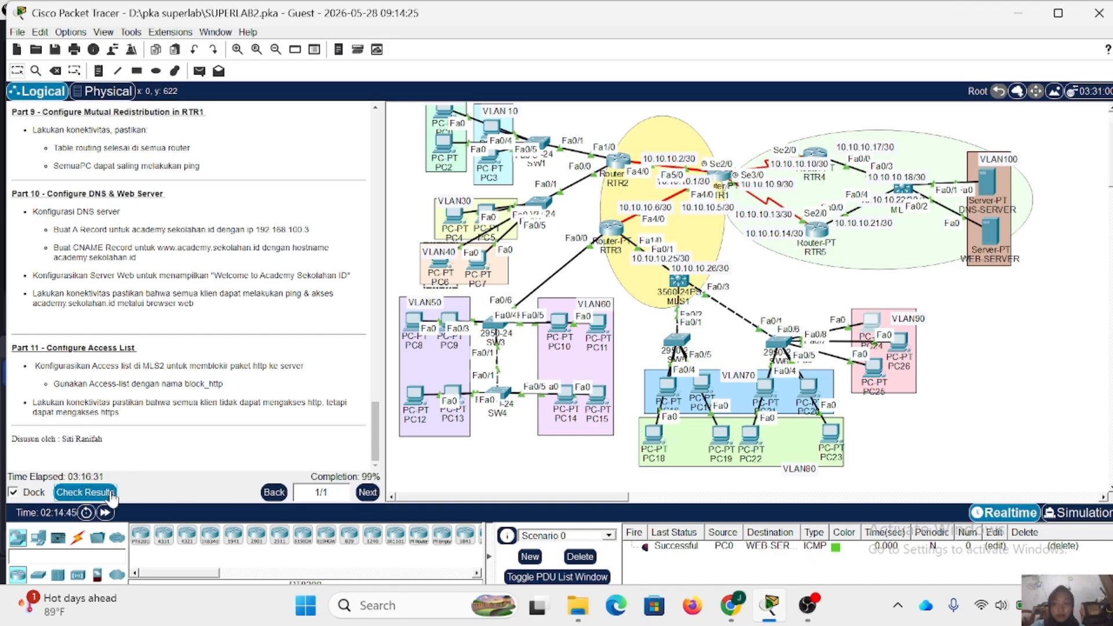
left_click(142, 101)
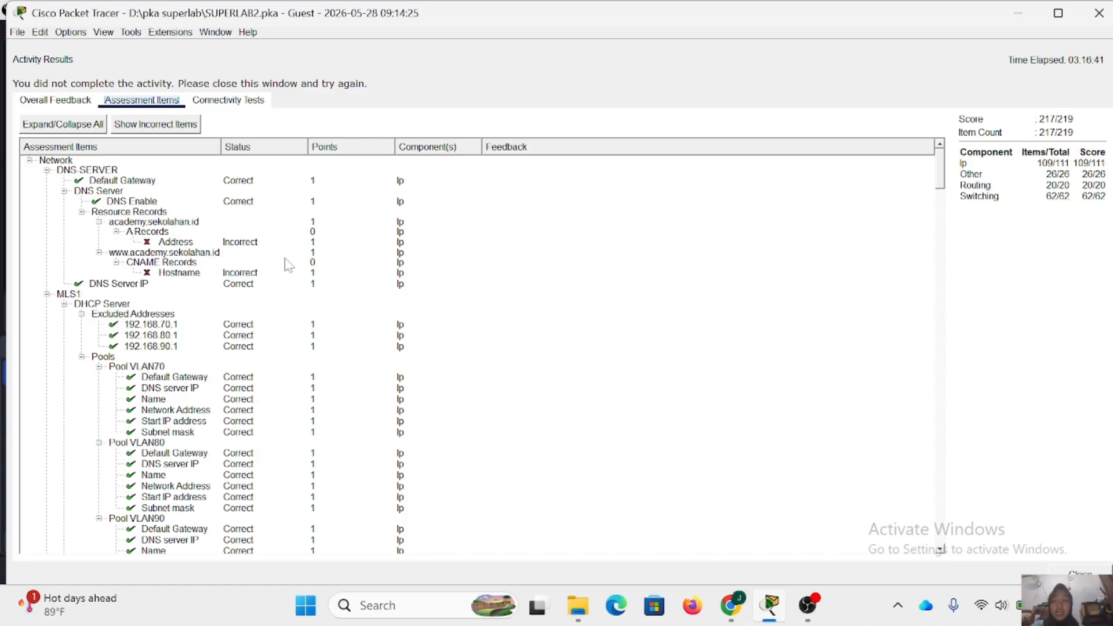
left_click(1099, 12)
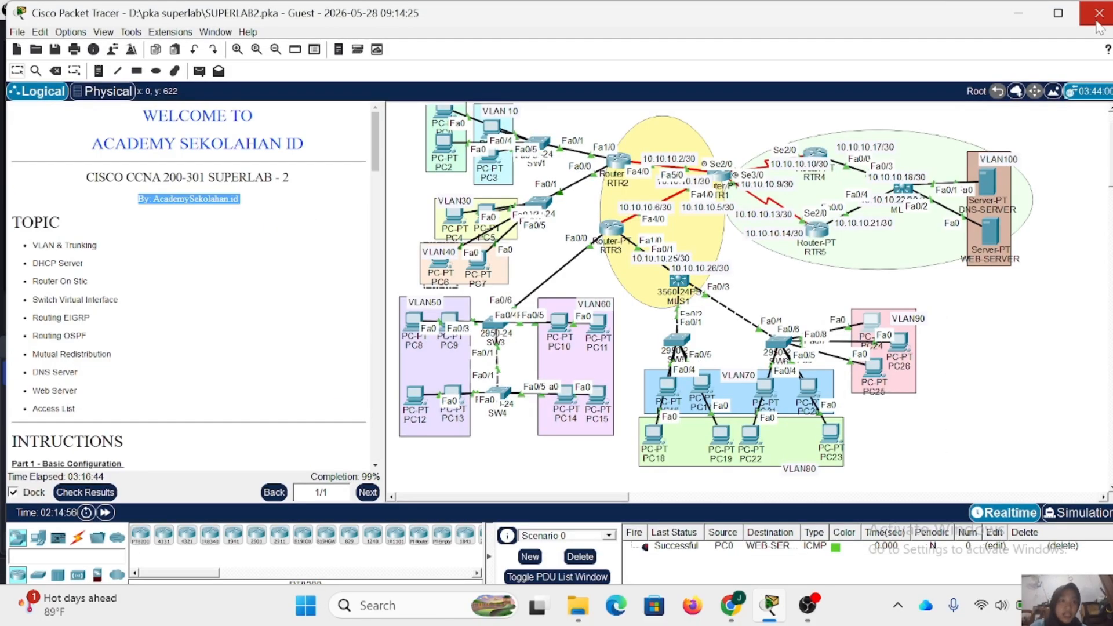